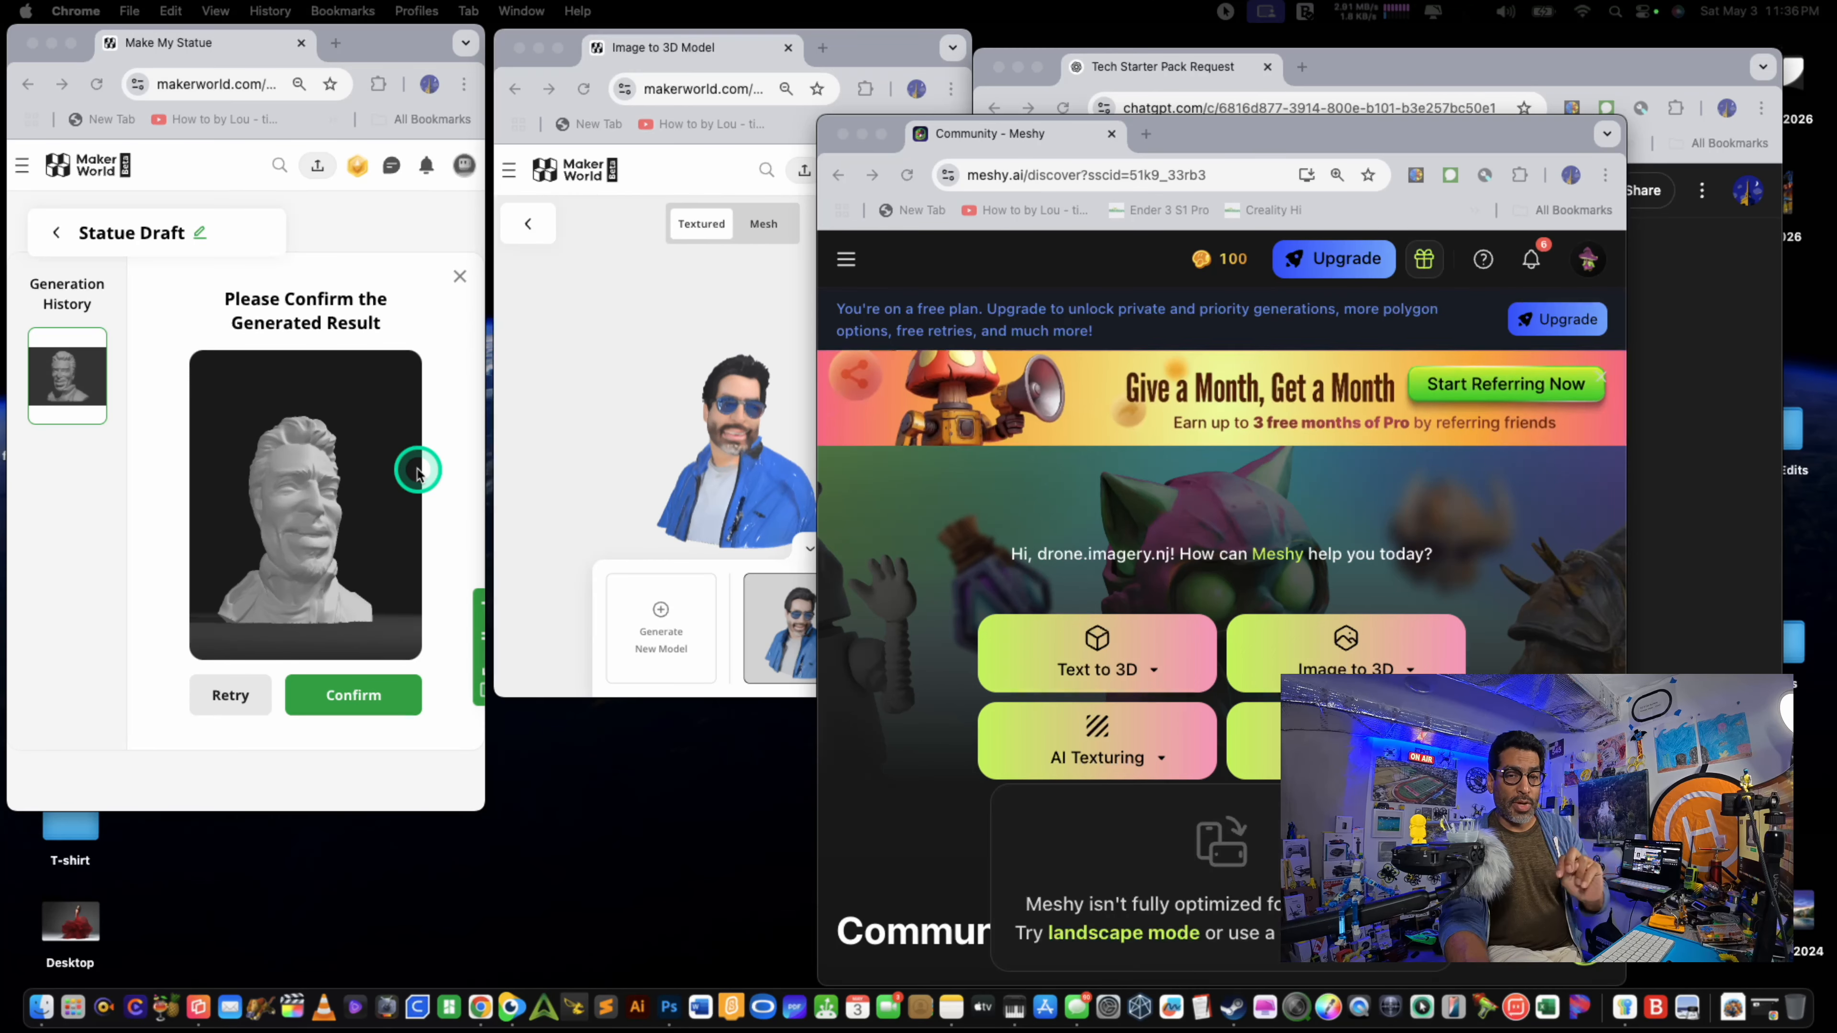
Step: Open the MakerWorld site in a new maximized browser window and go to its MakerLab page
click(240, 227)
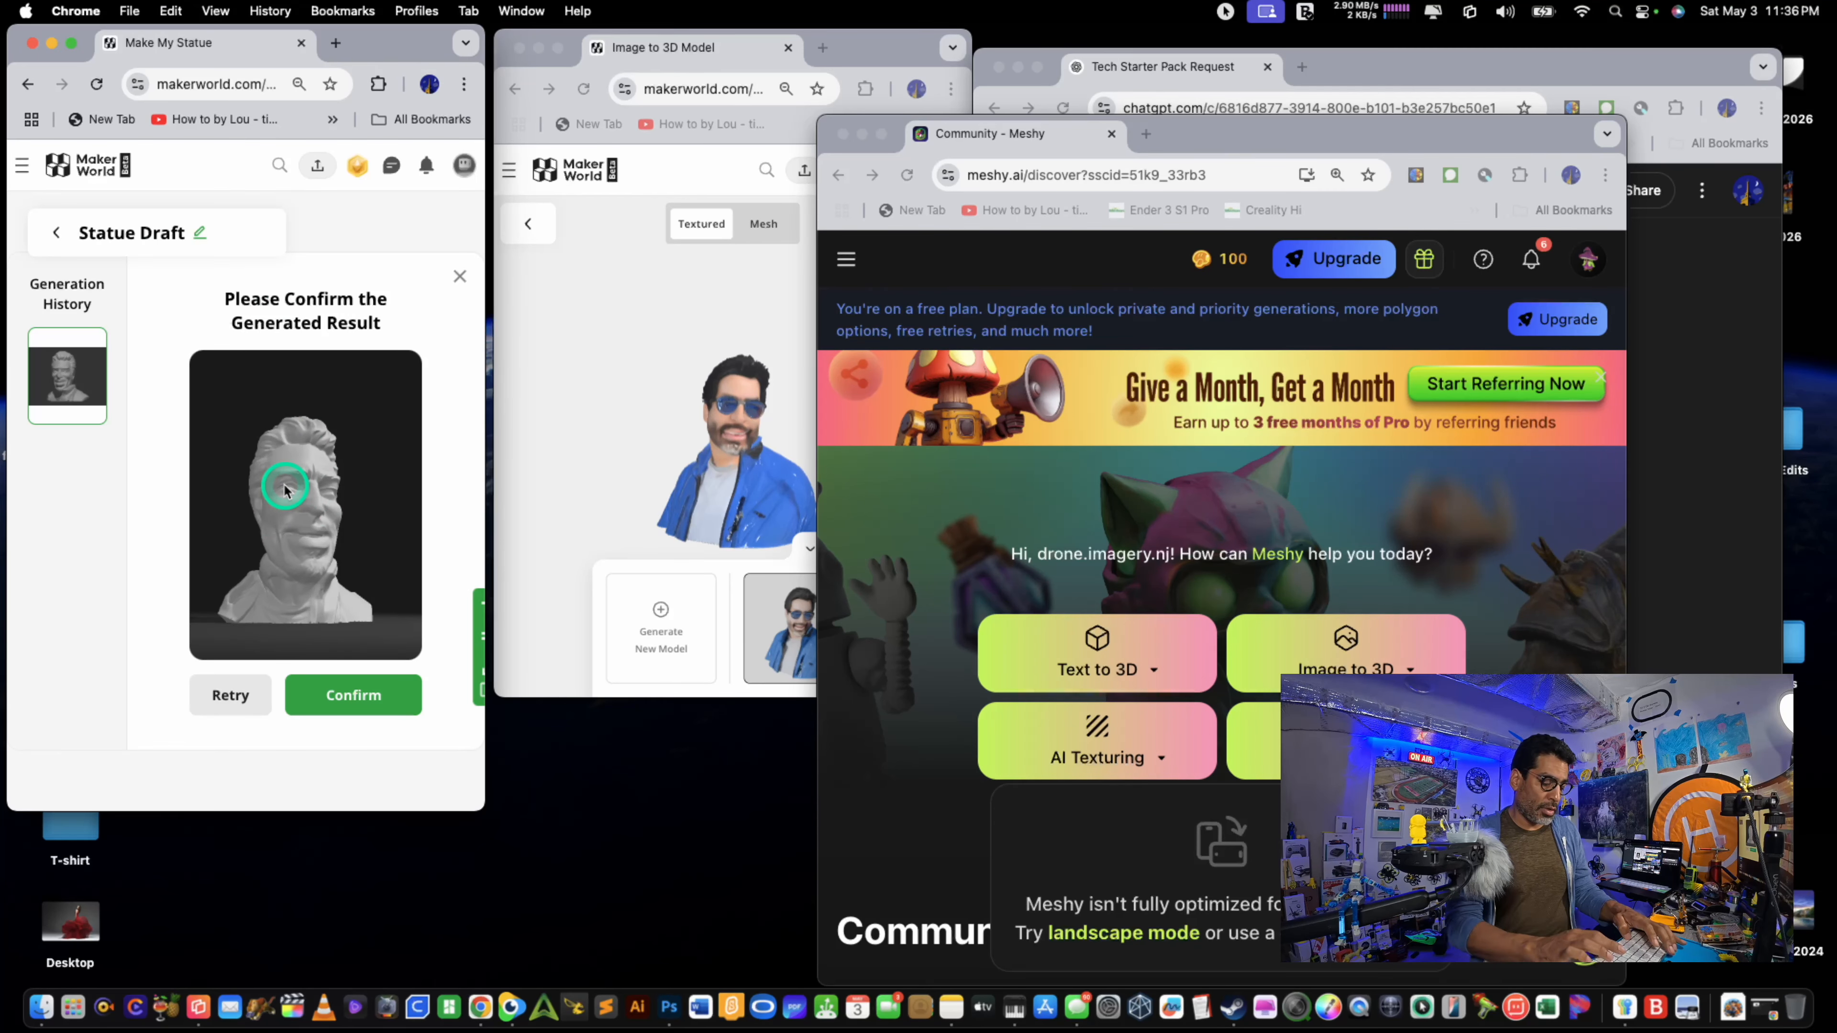
key(super+n)
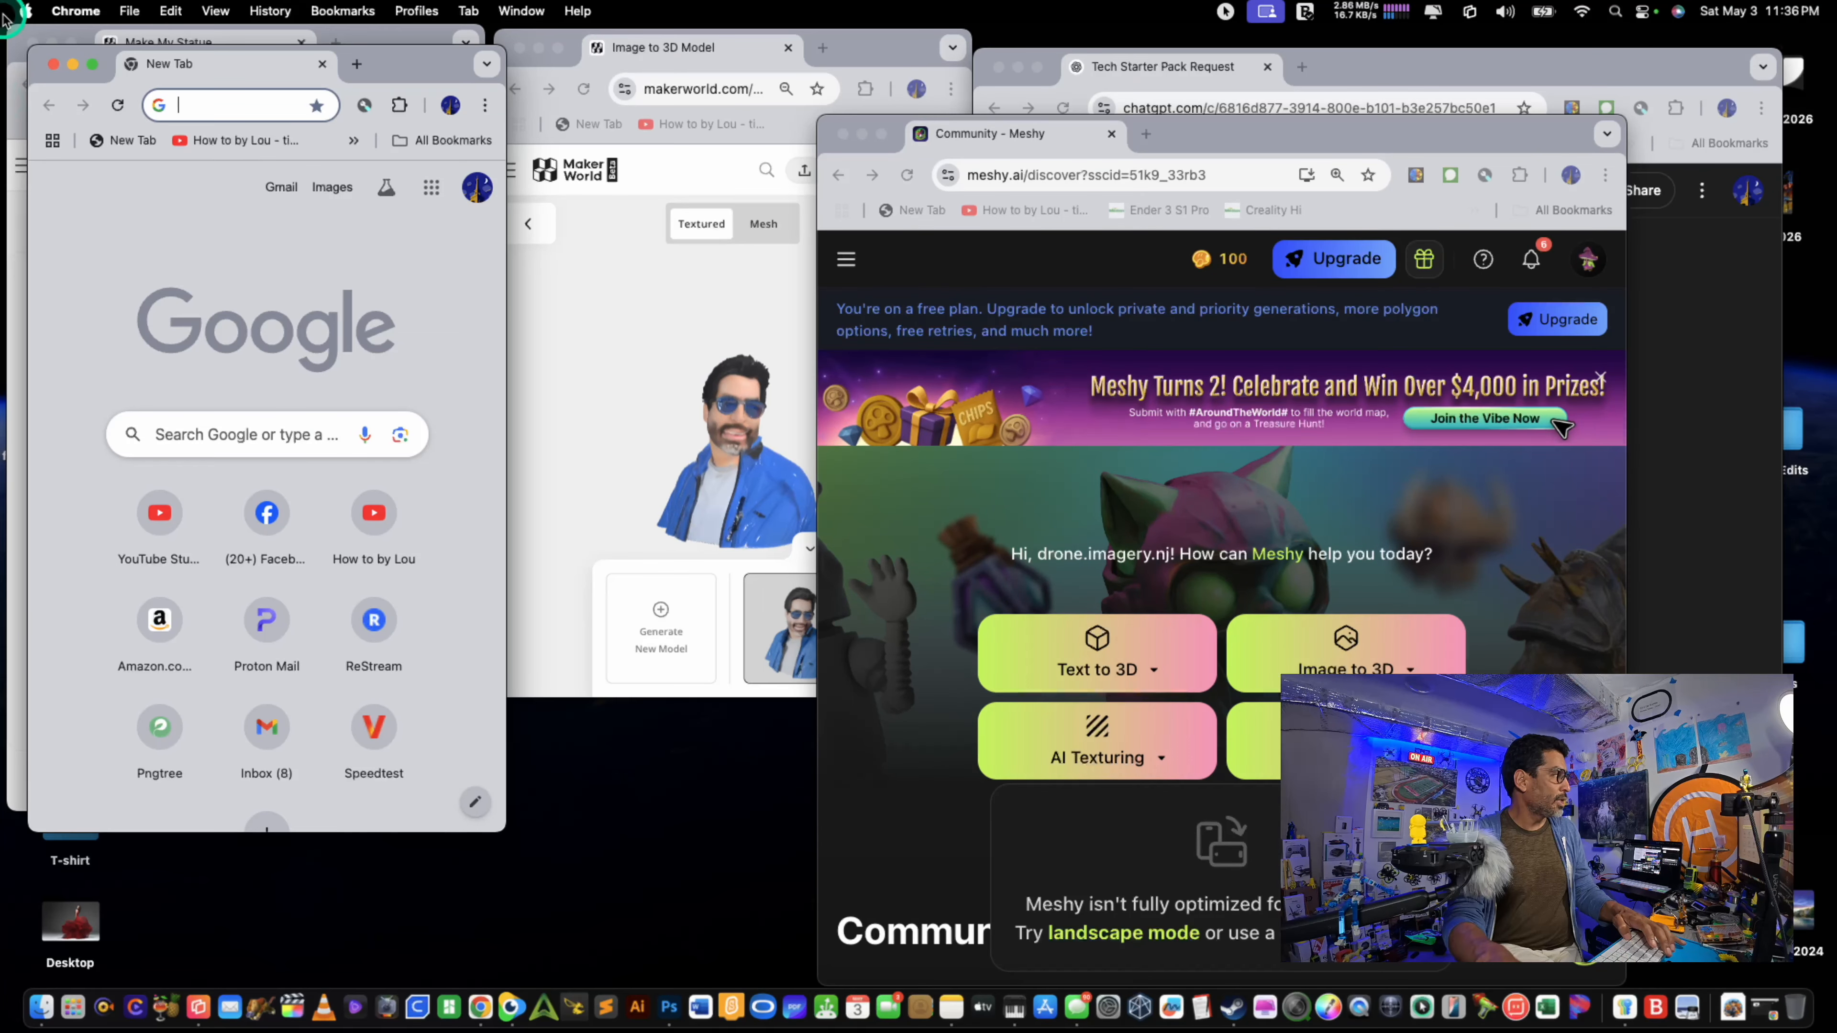
click(98, 63)
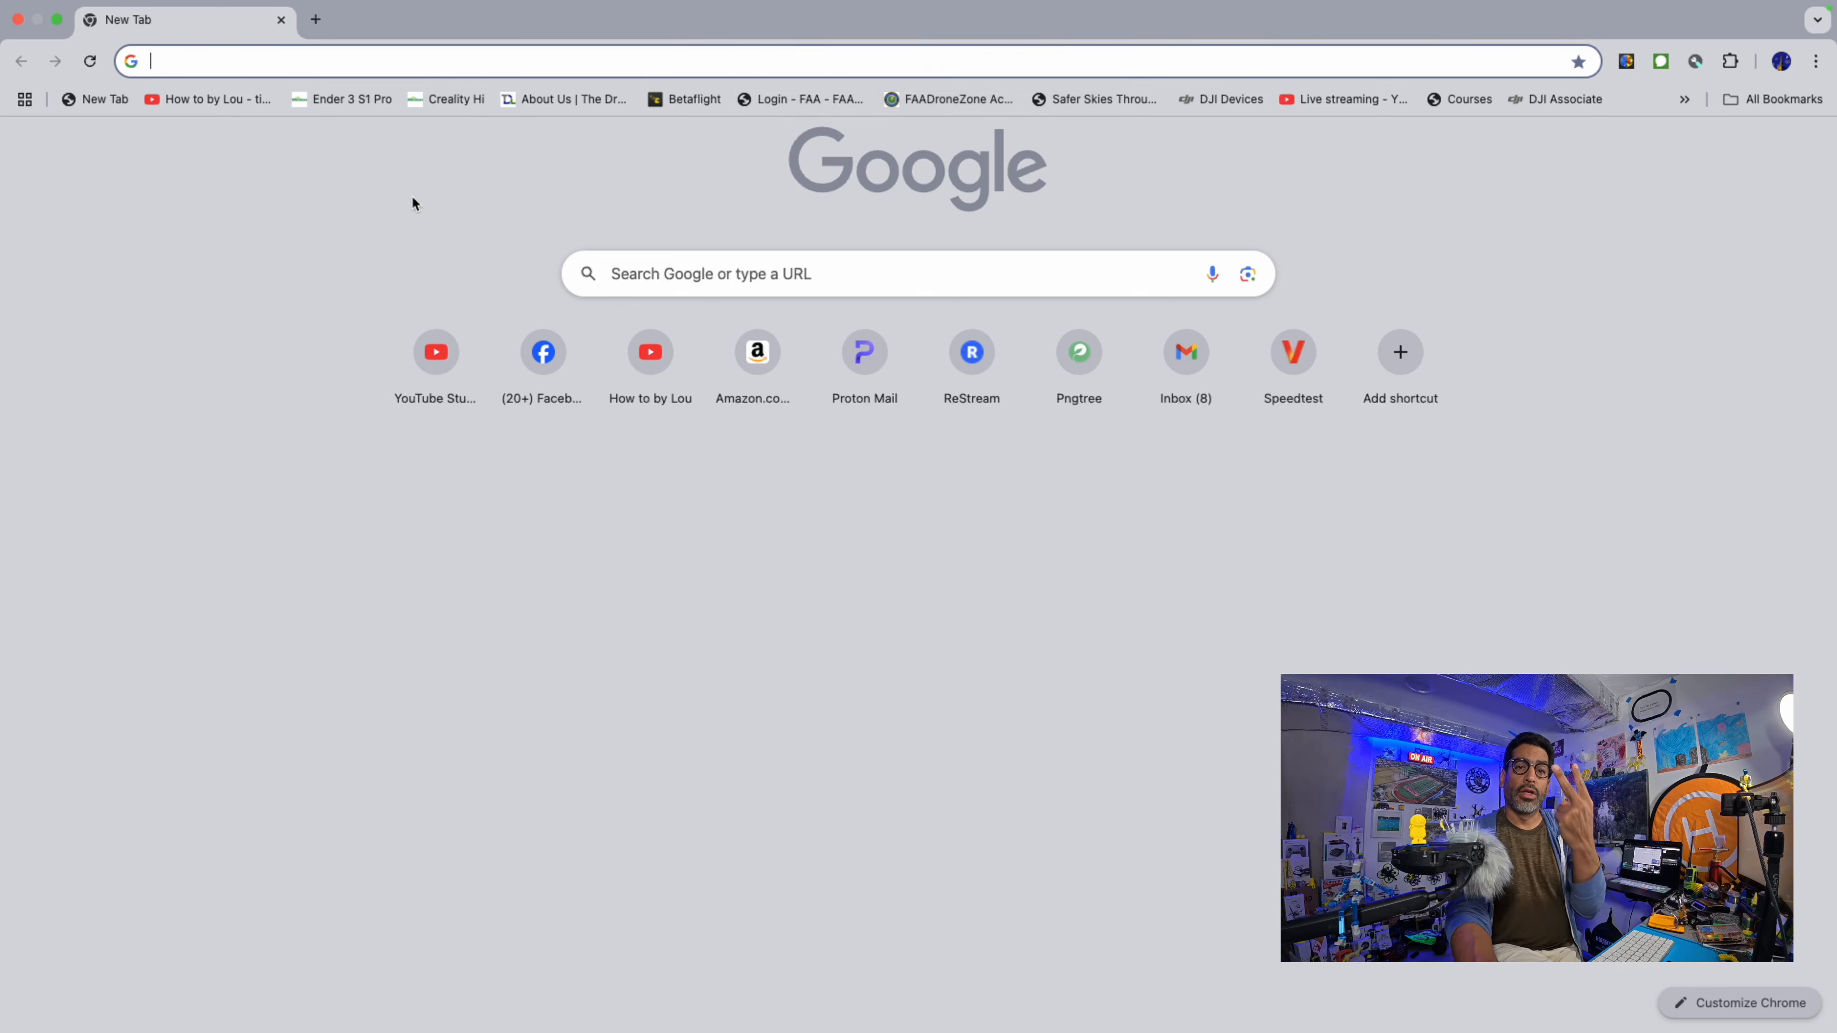
click(472, 65)
text(maker)
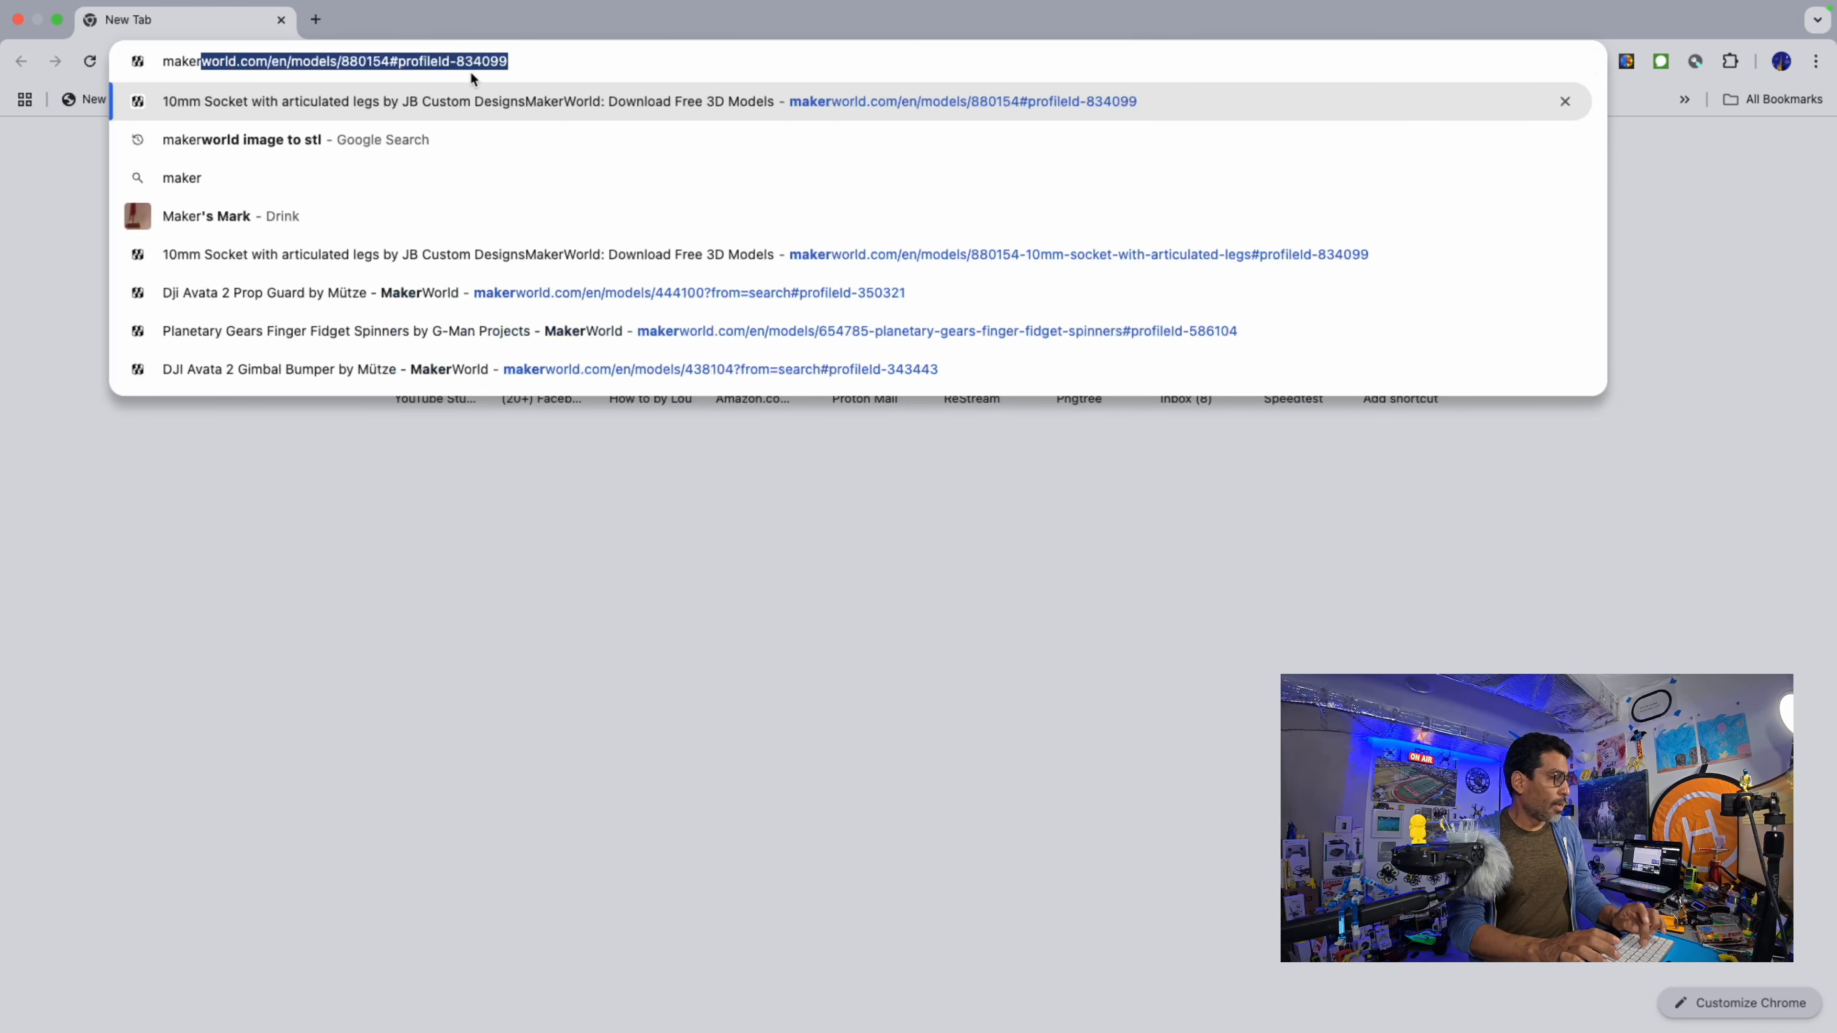
key(Return)
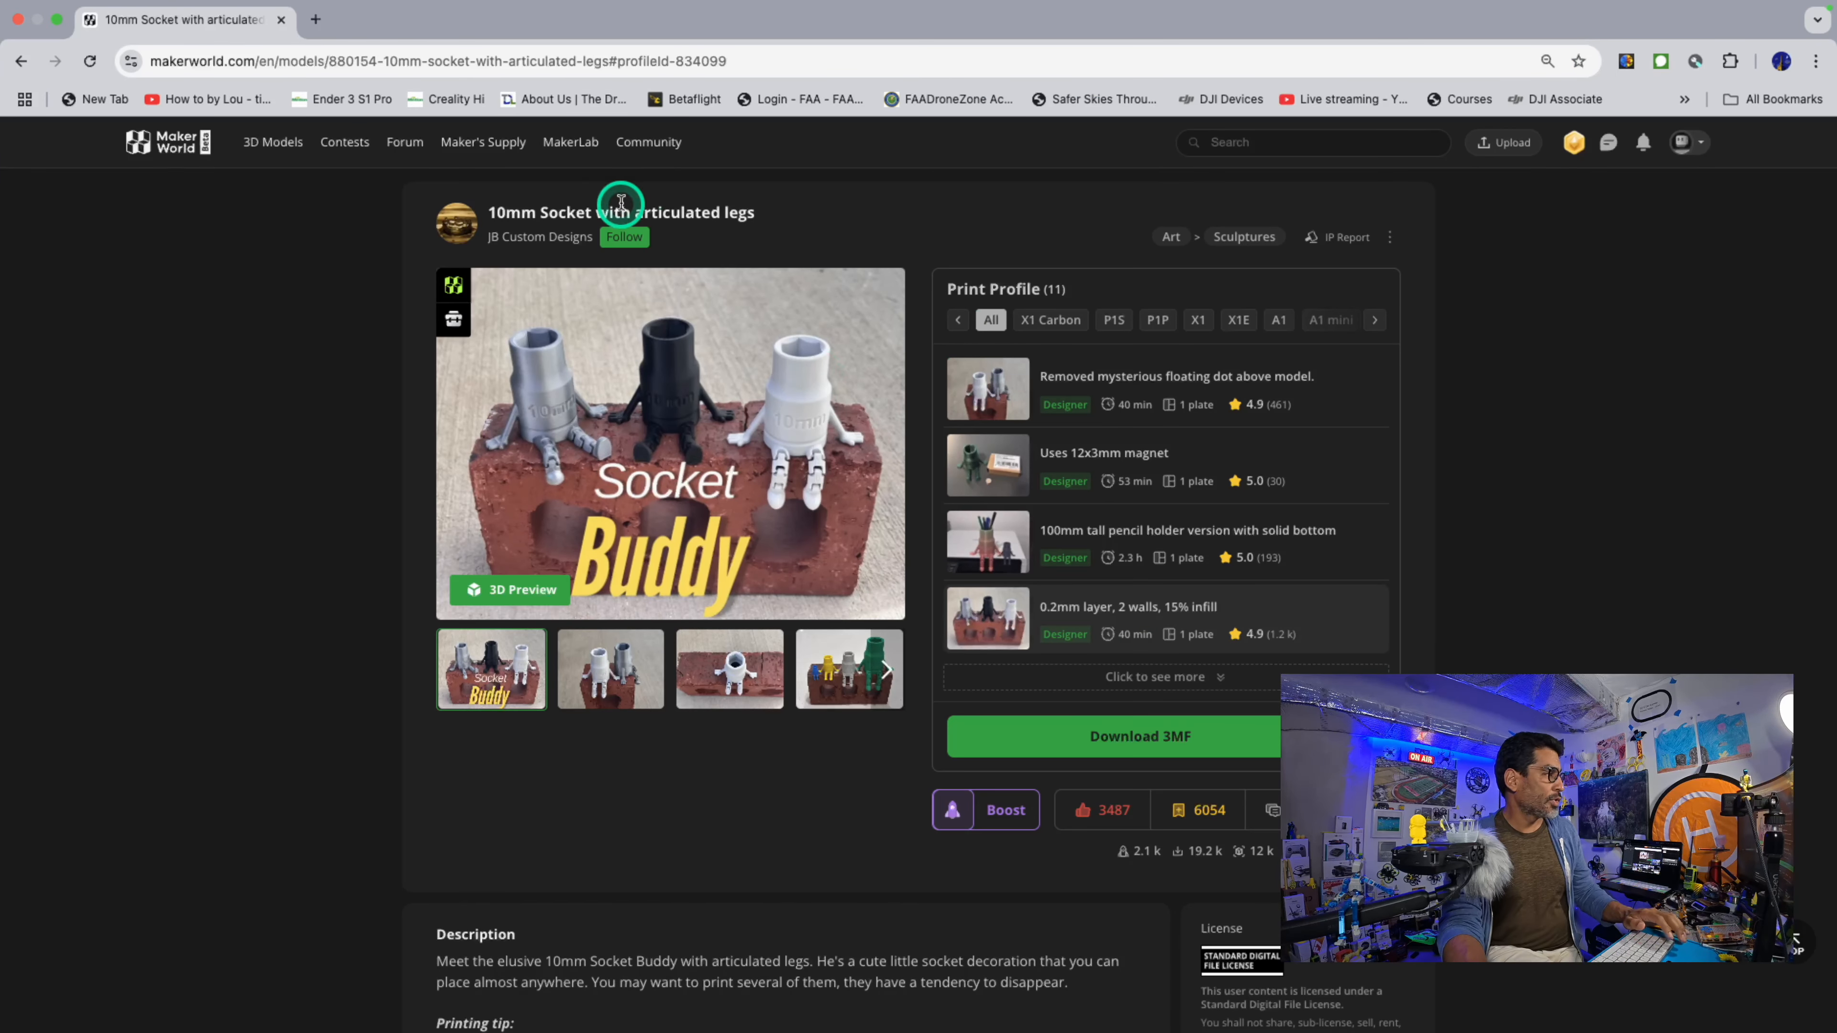
click(563, 149)
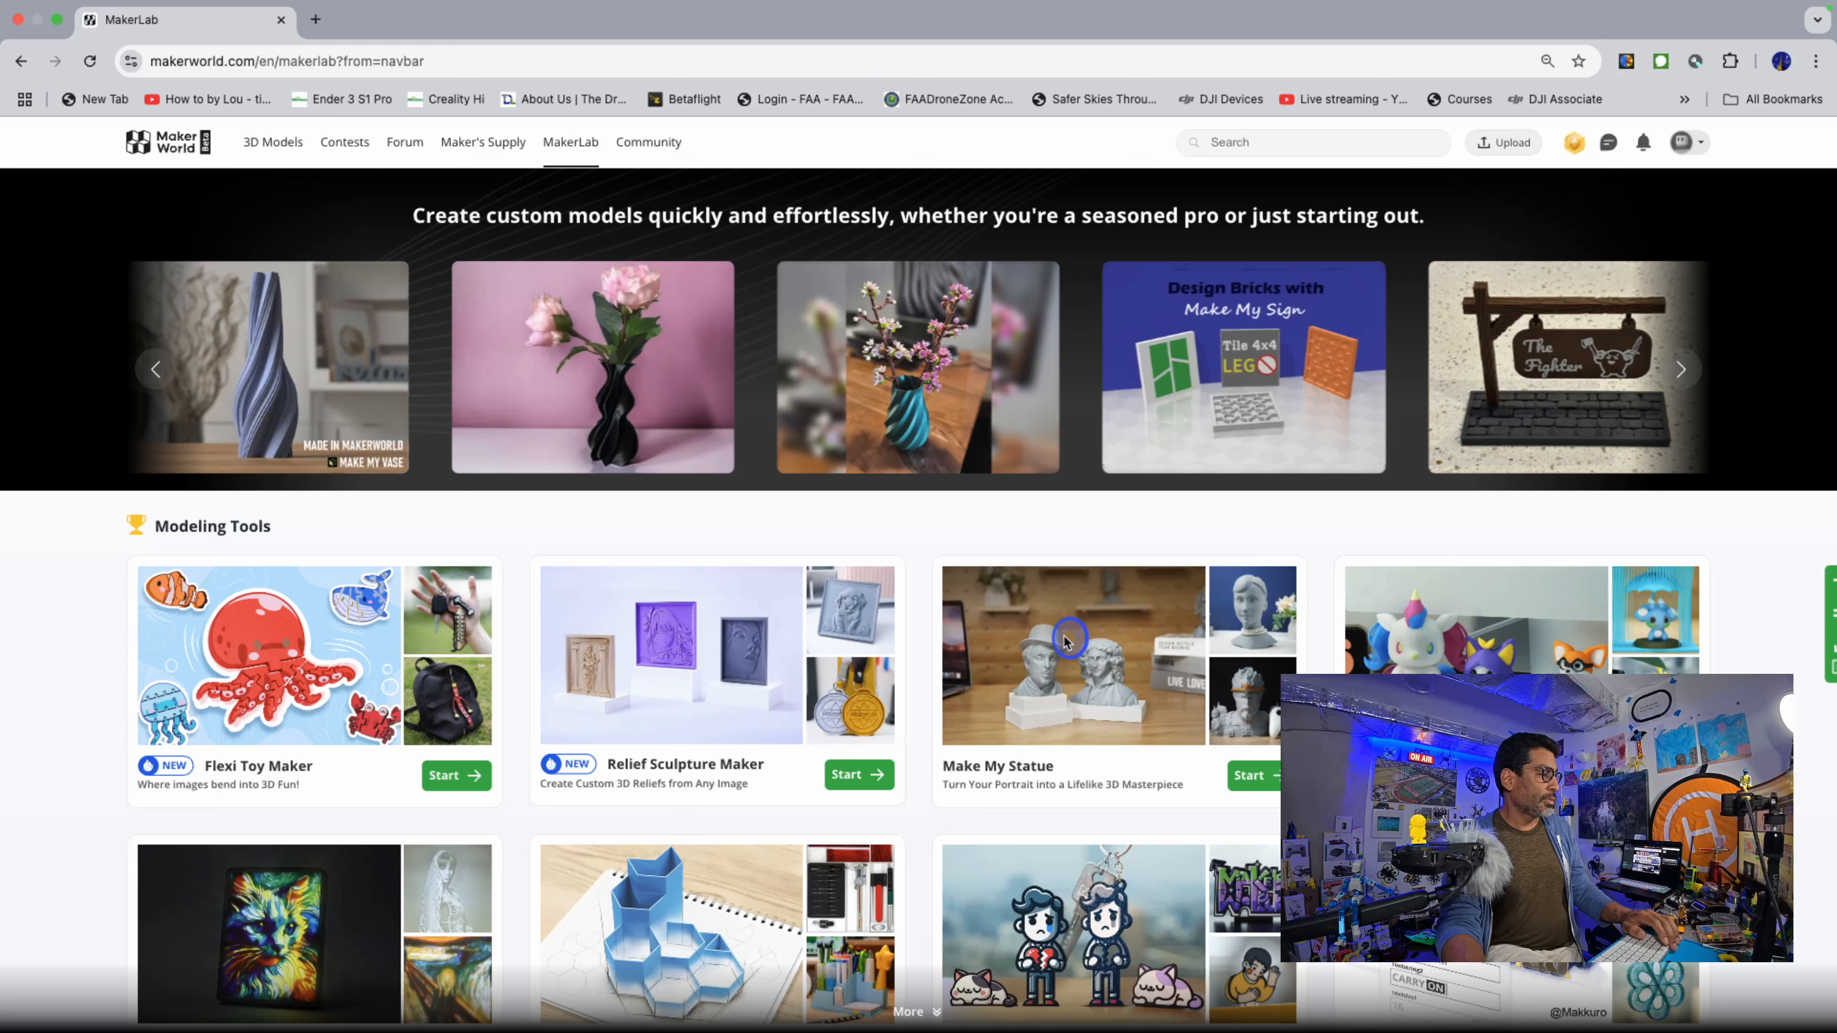
Step: Start Make My Statue, examine the generated bust in the existing Statue Draft, and return to the project list
click(1254, 776)
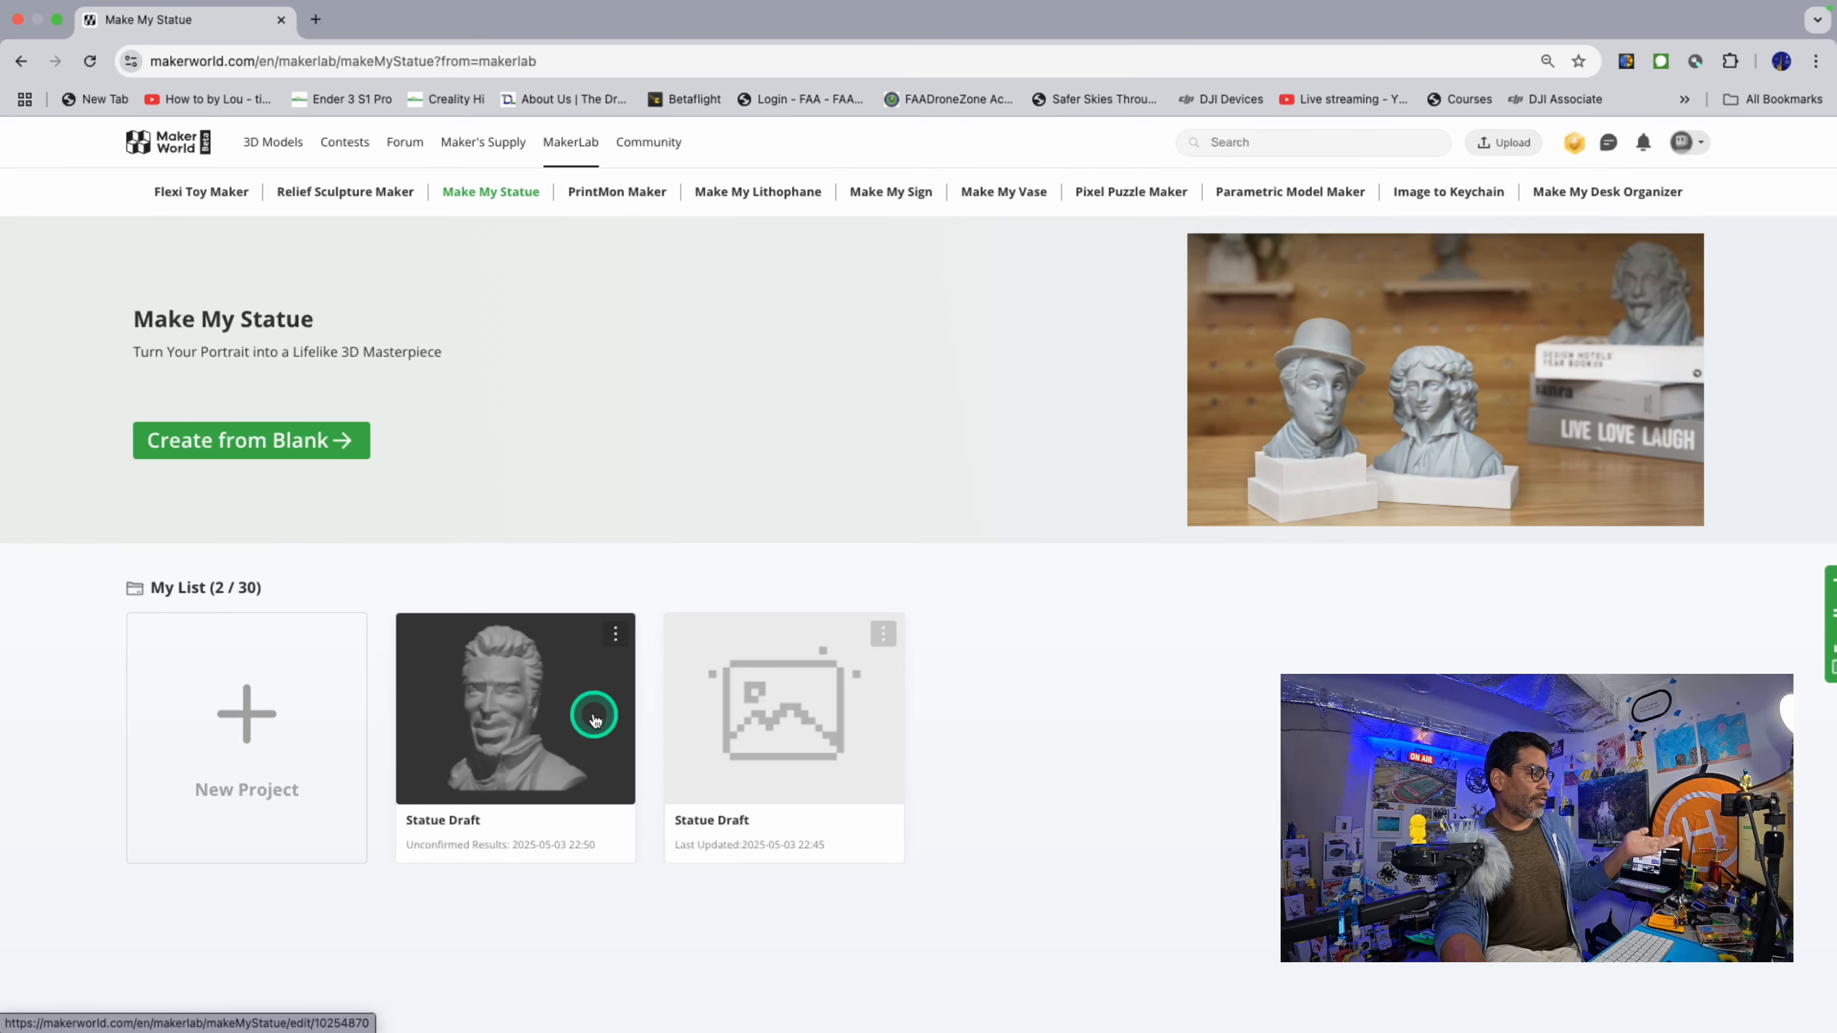
click(536, 716)
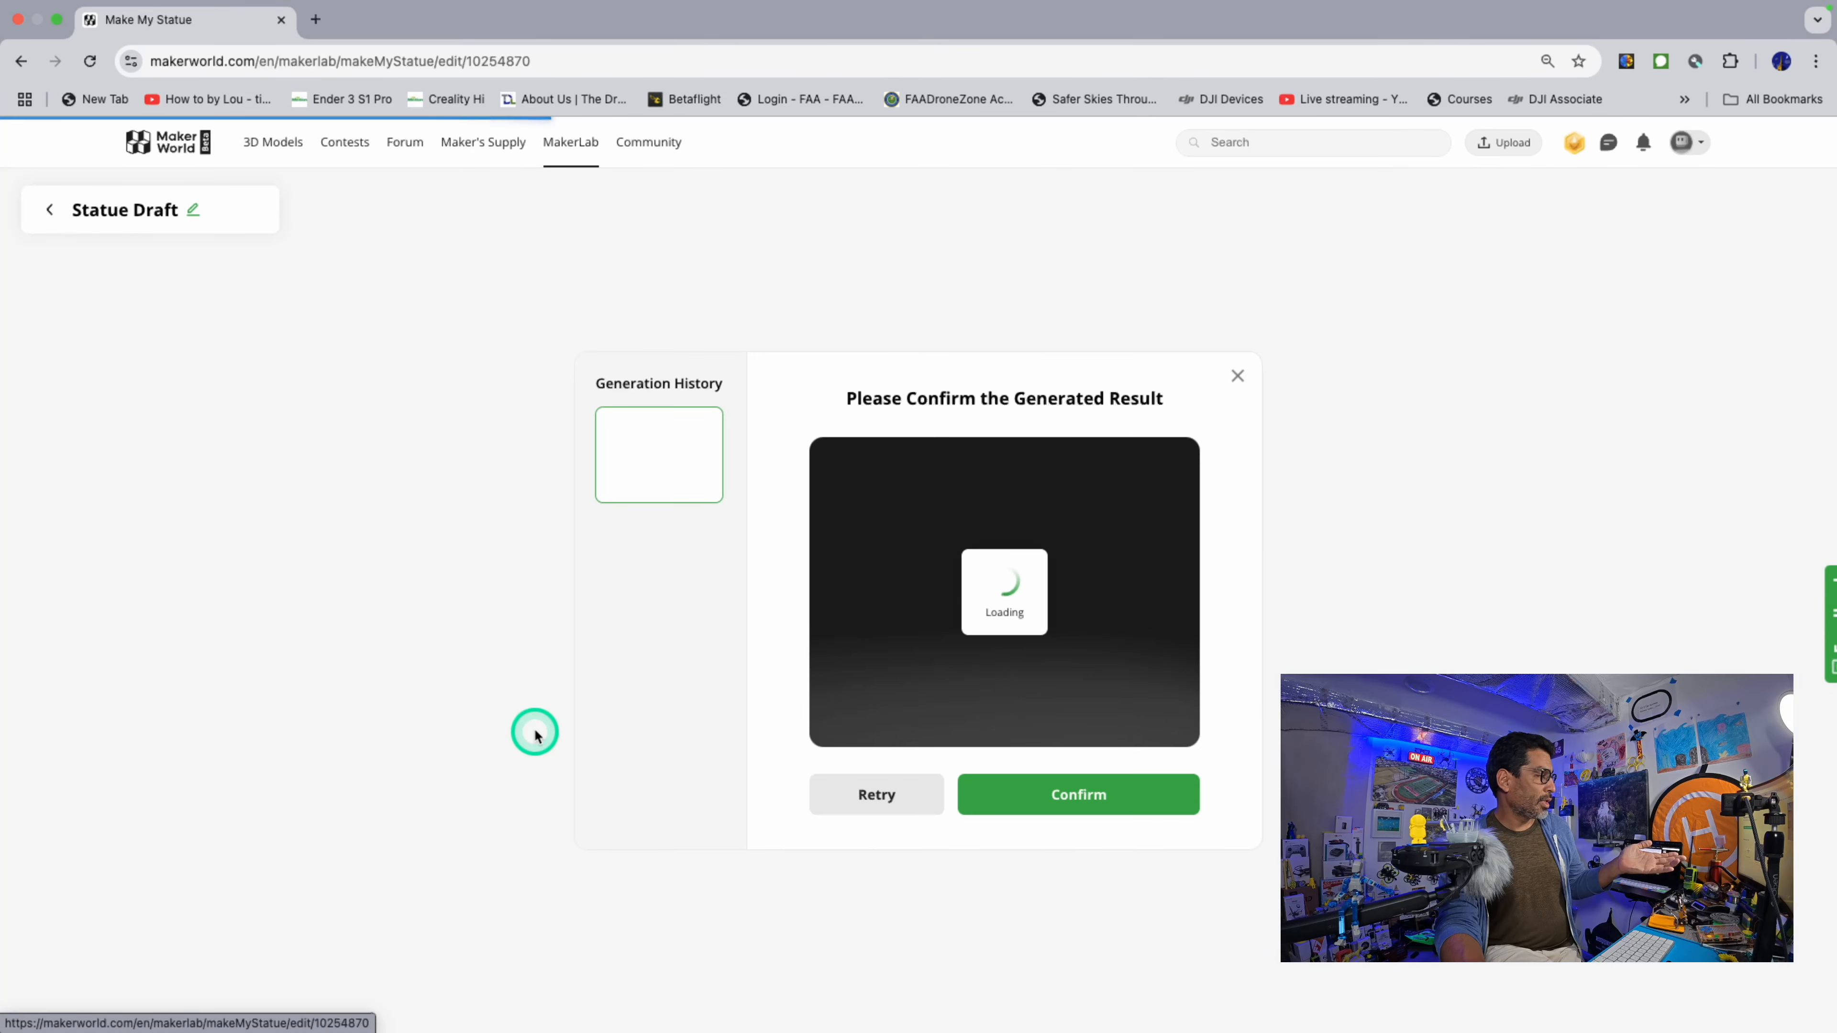
drag(840, 669, 1029, 636)
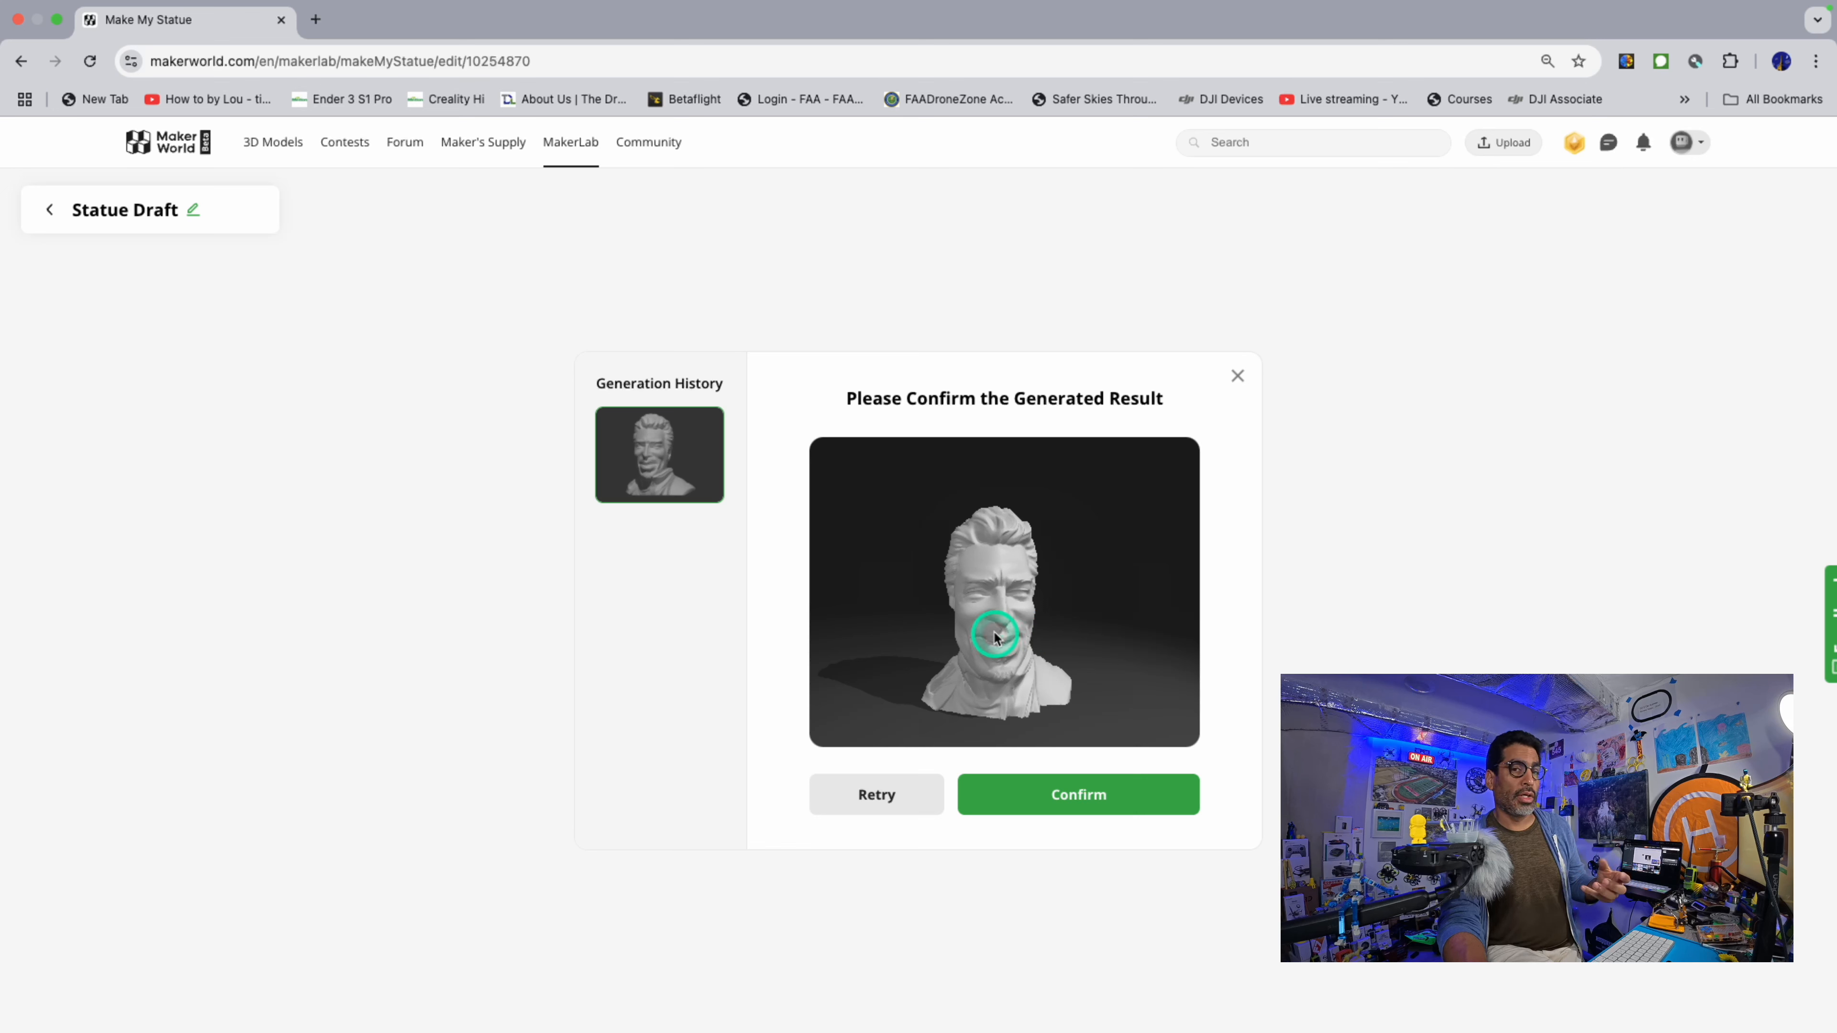
drag(995, 637, 1001, 633)
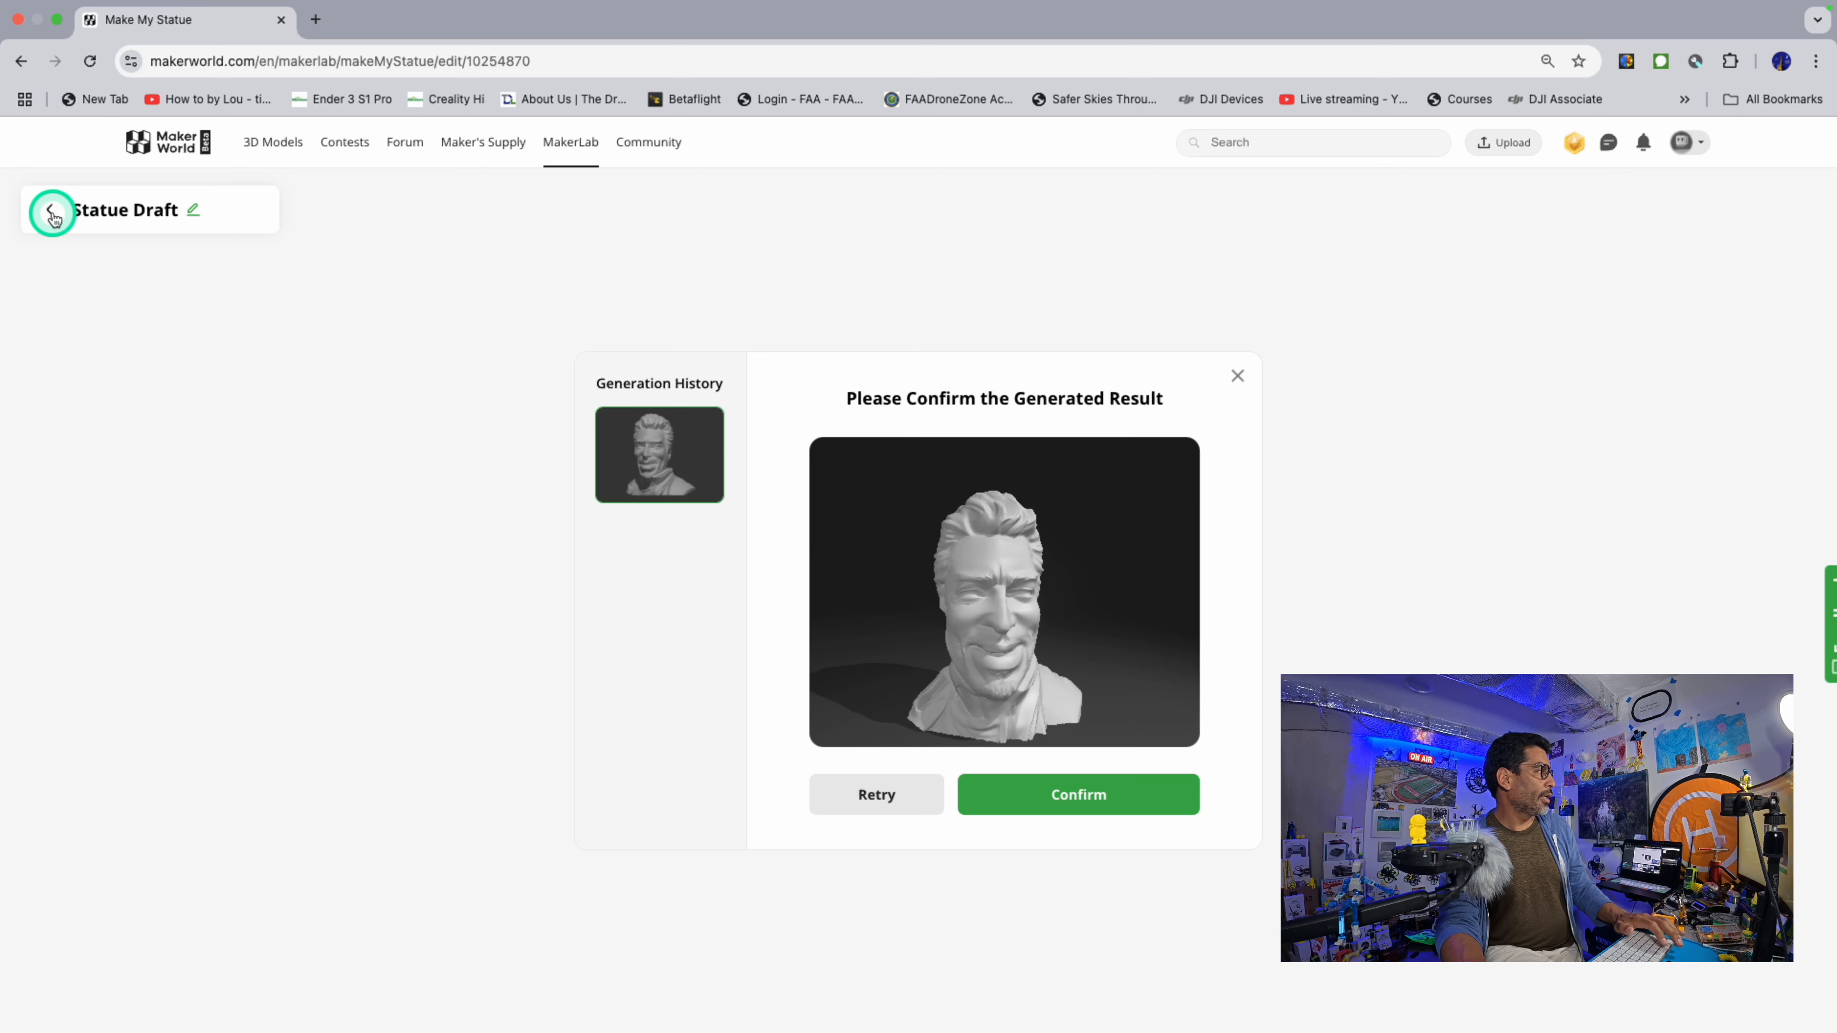
click(21, 64)
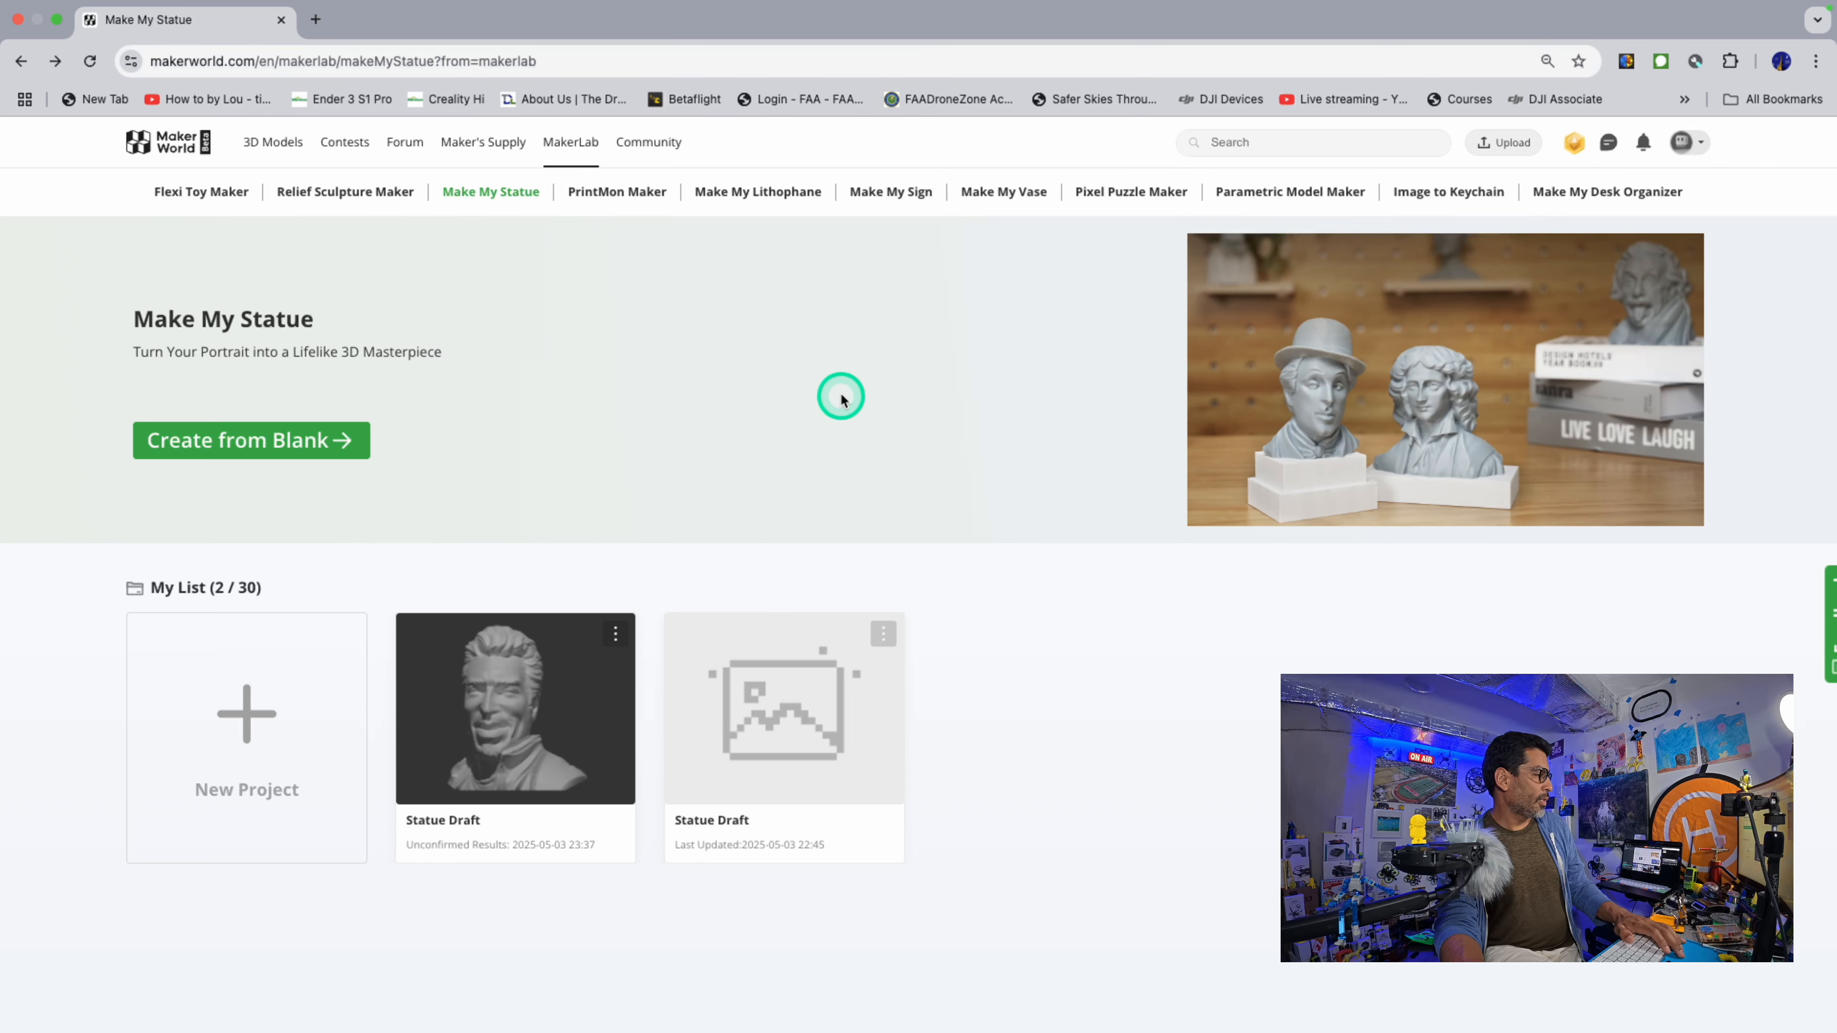
click(769, 733)
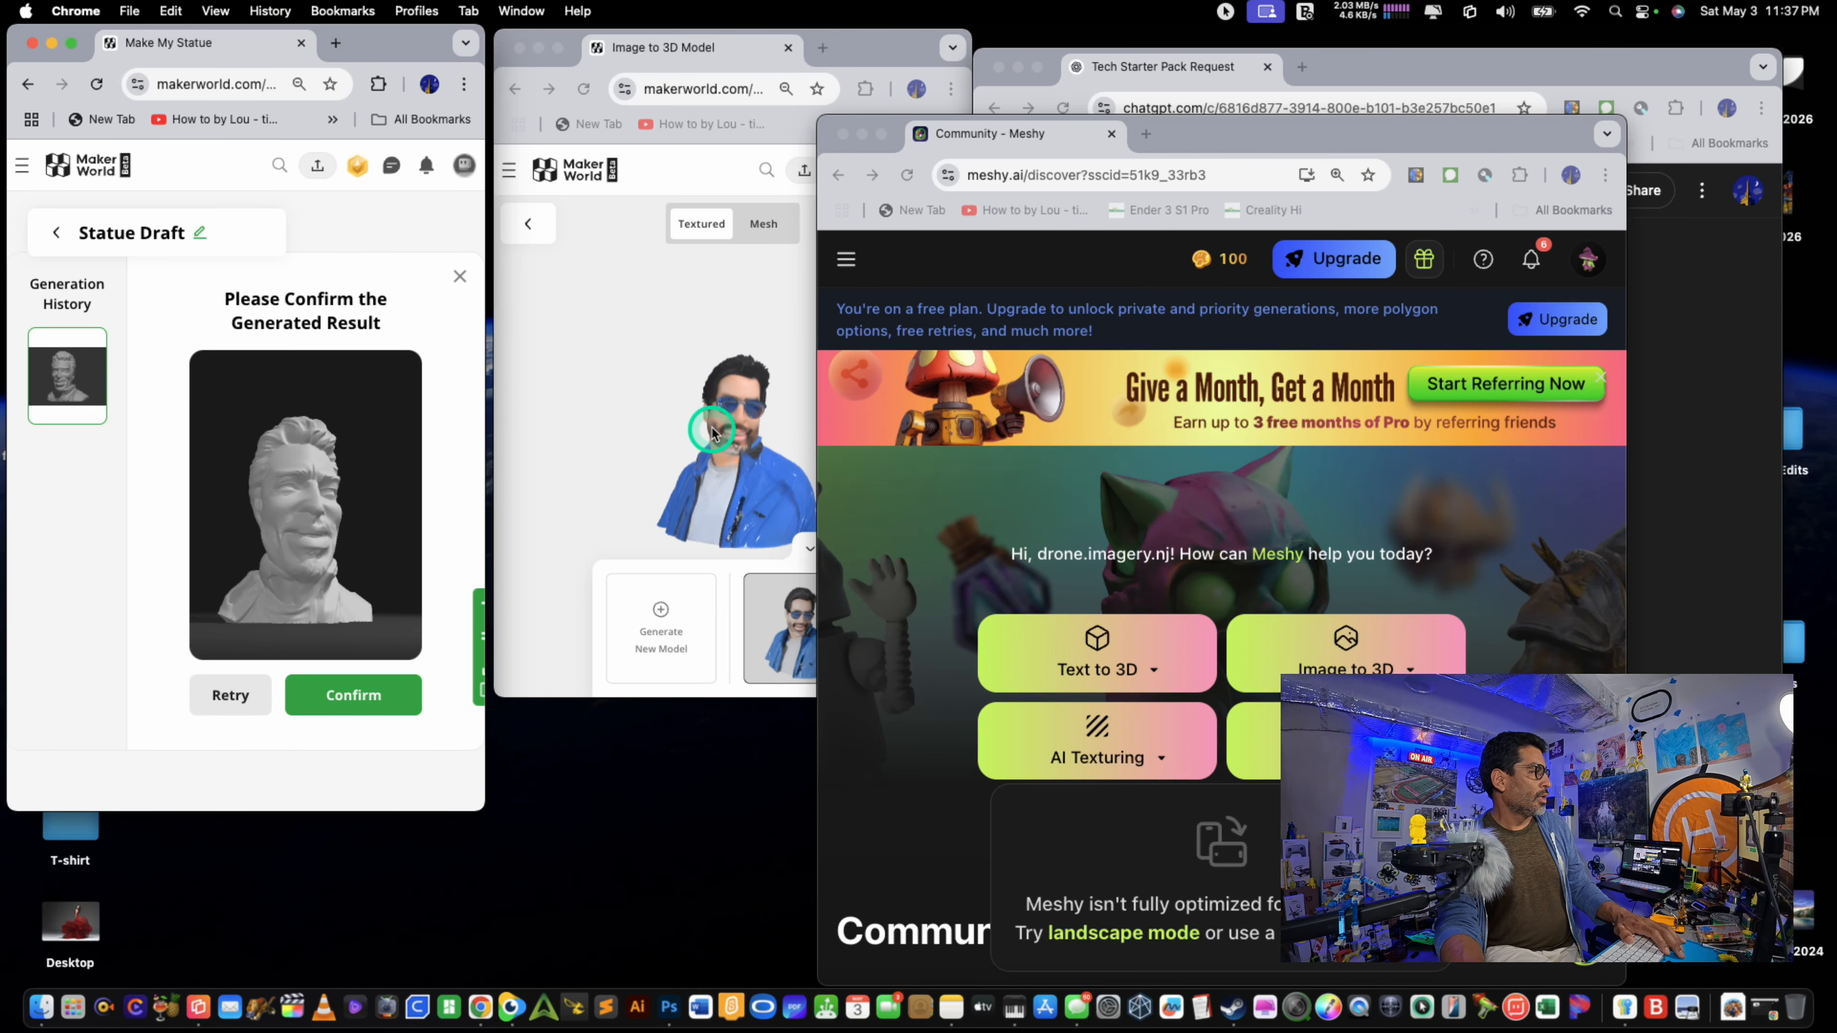
Step: Enlarge the Image to 3D Model window, and open MakerWorld's MakerLab page in another new browser window
click(714, 428)
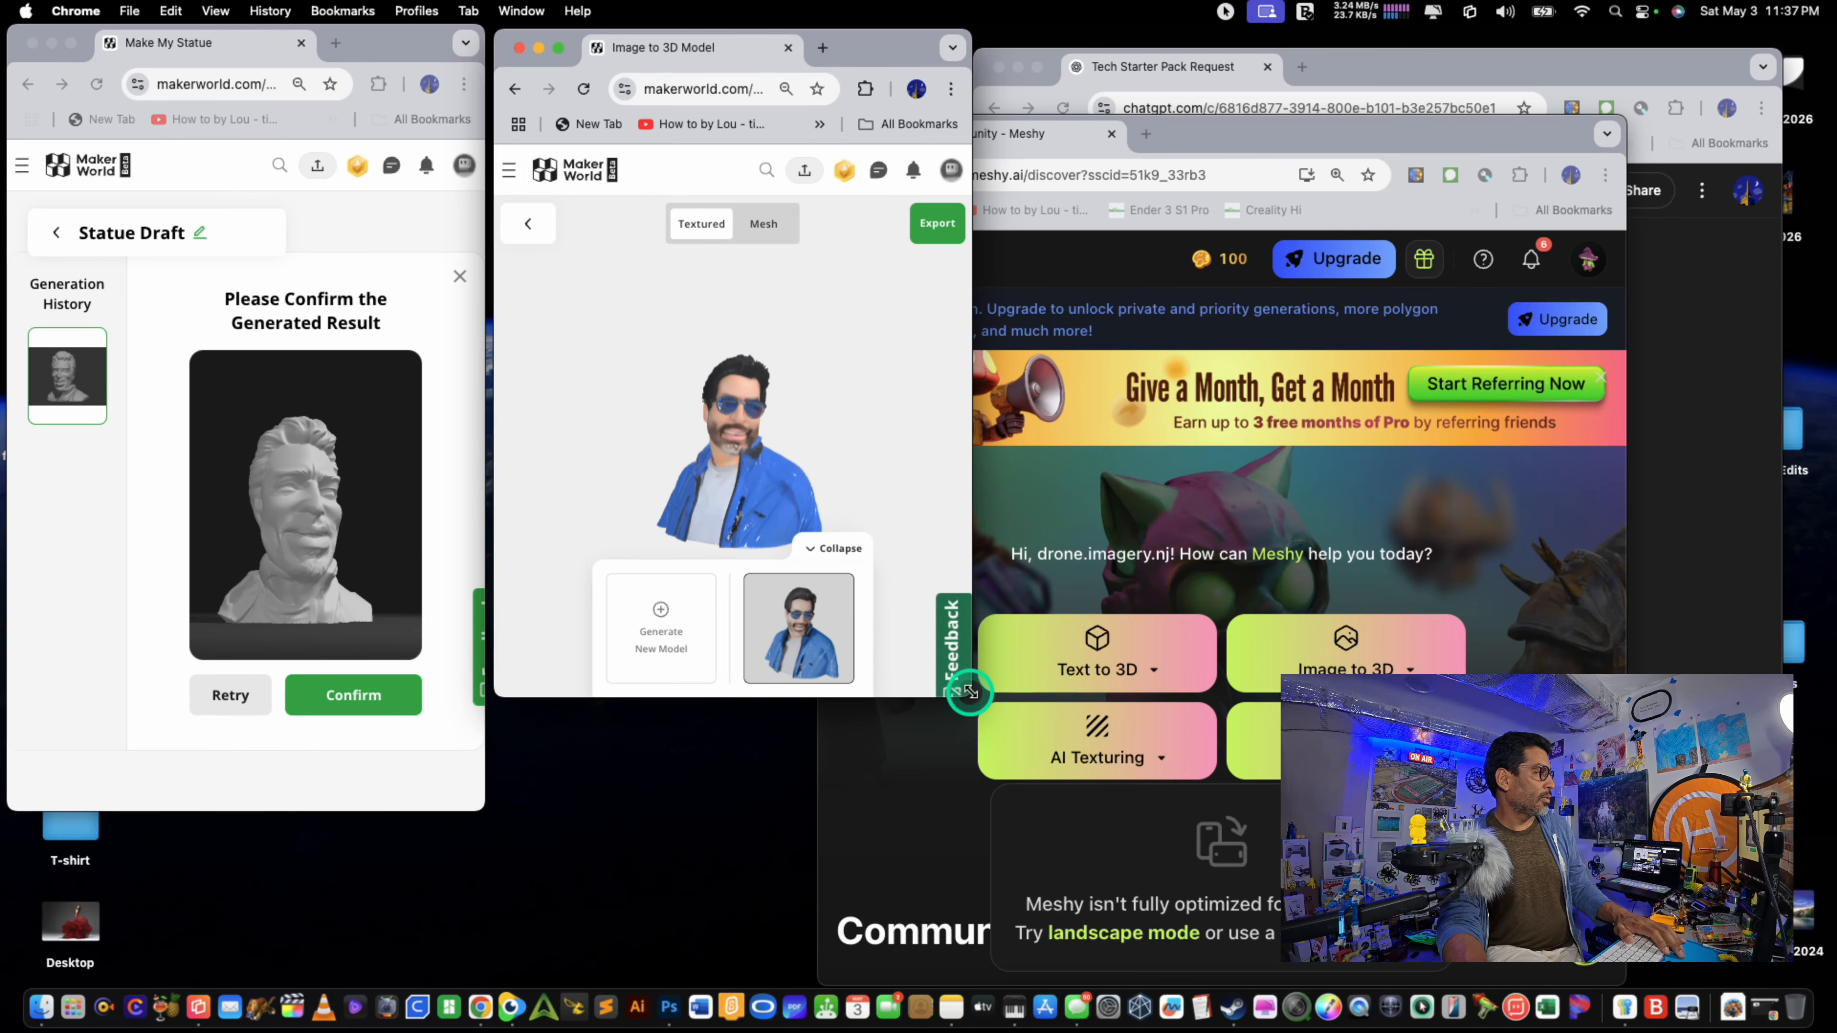
drag(964, 690, 1472, 787)
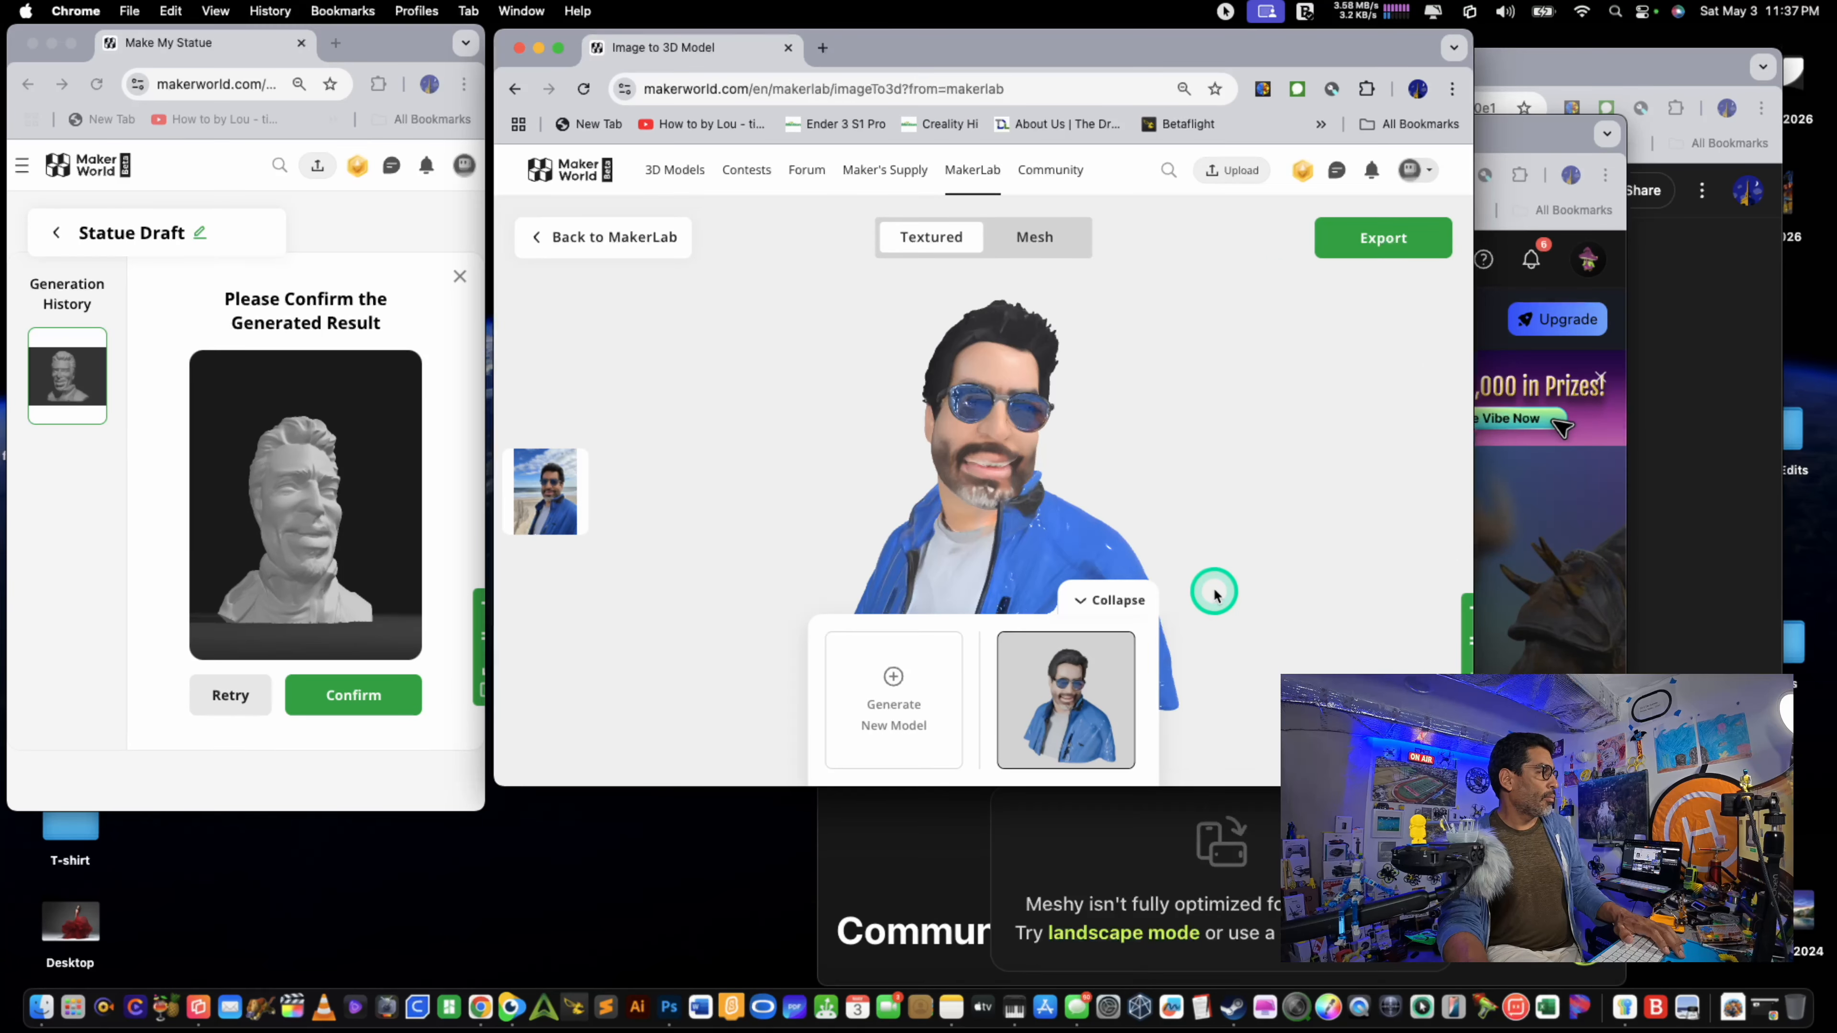
key(super+n)
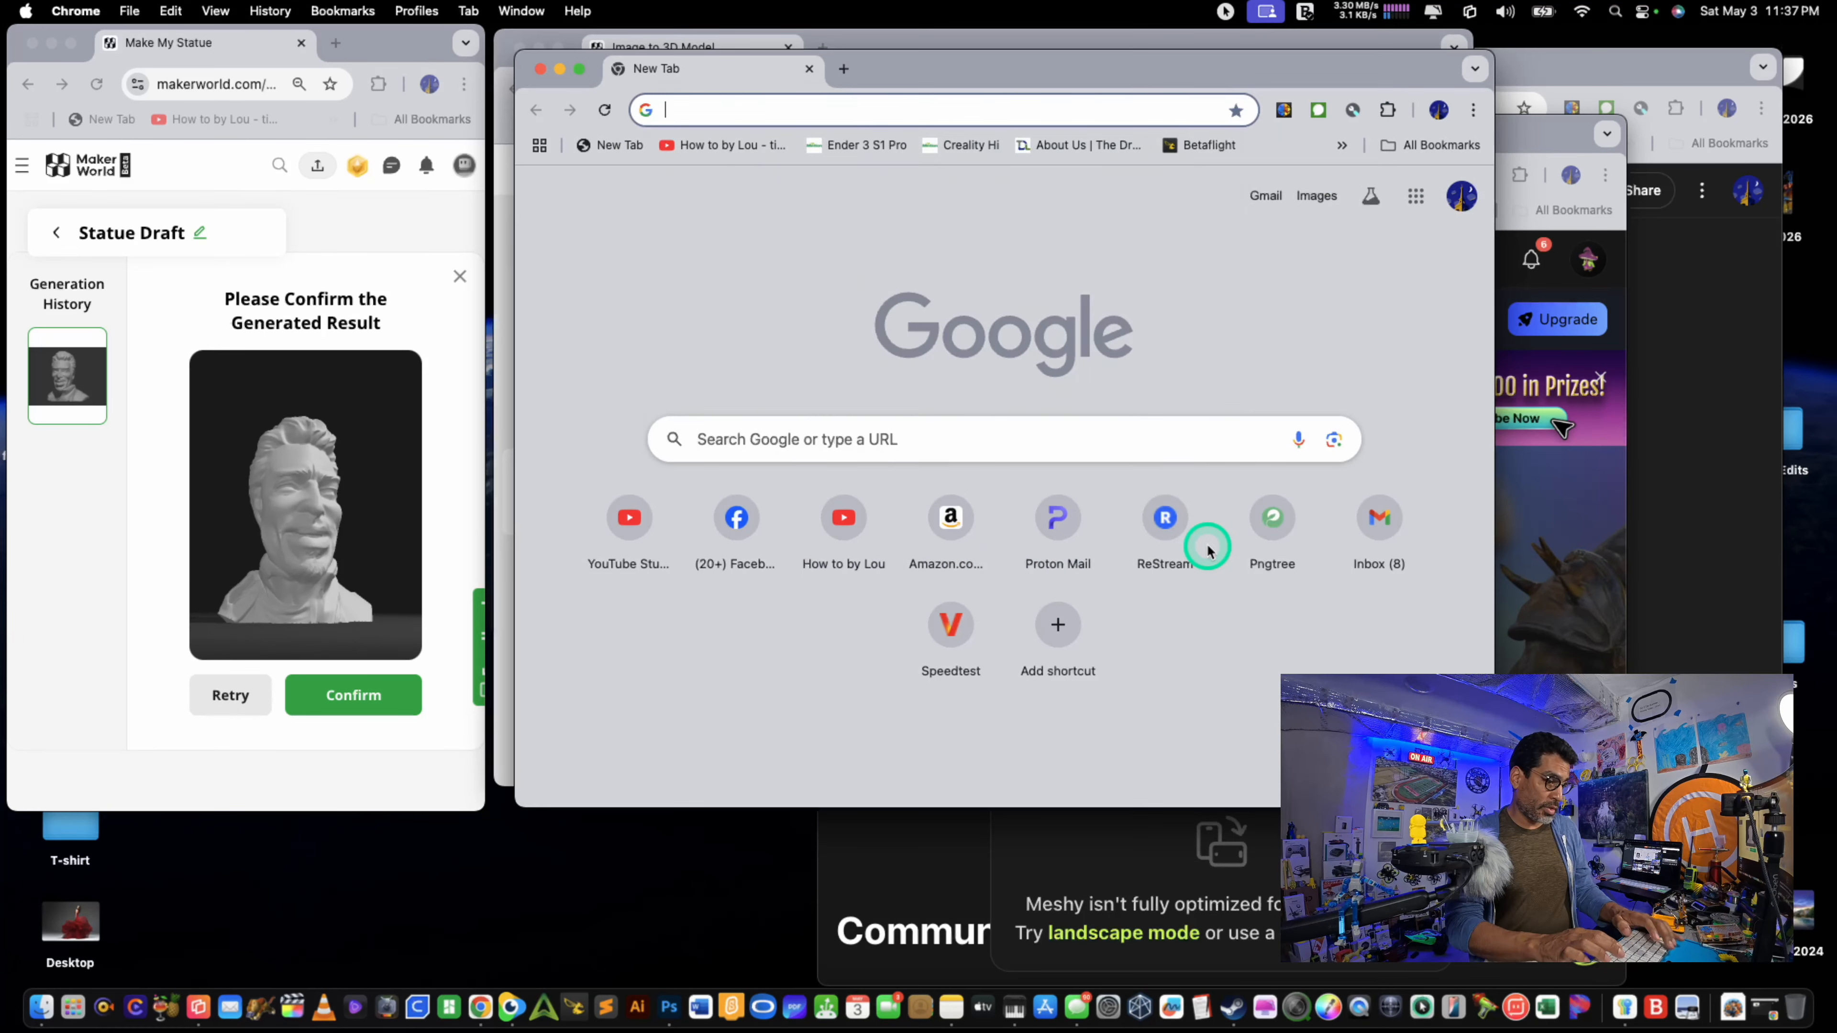
text(makerworld.com/en/models/880154#profileId-834099)
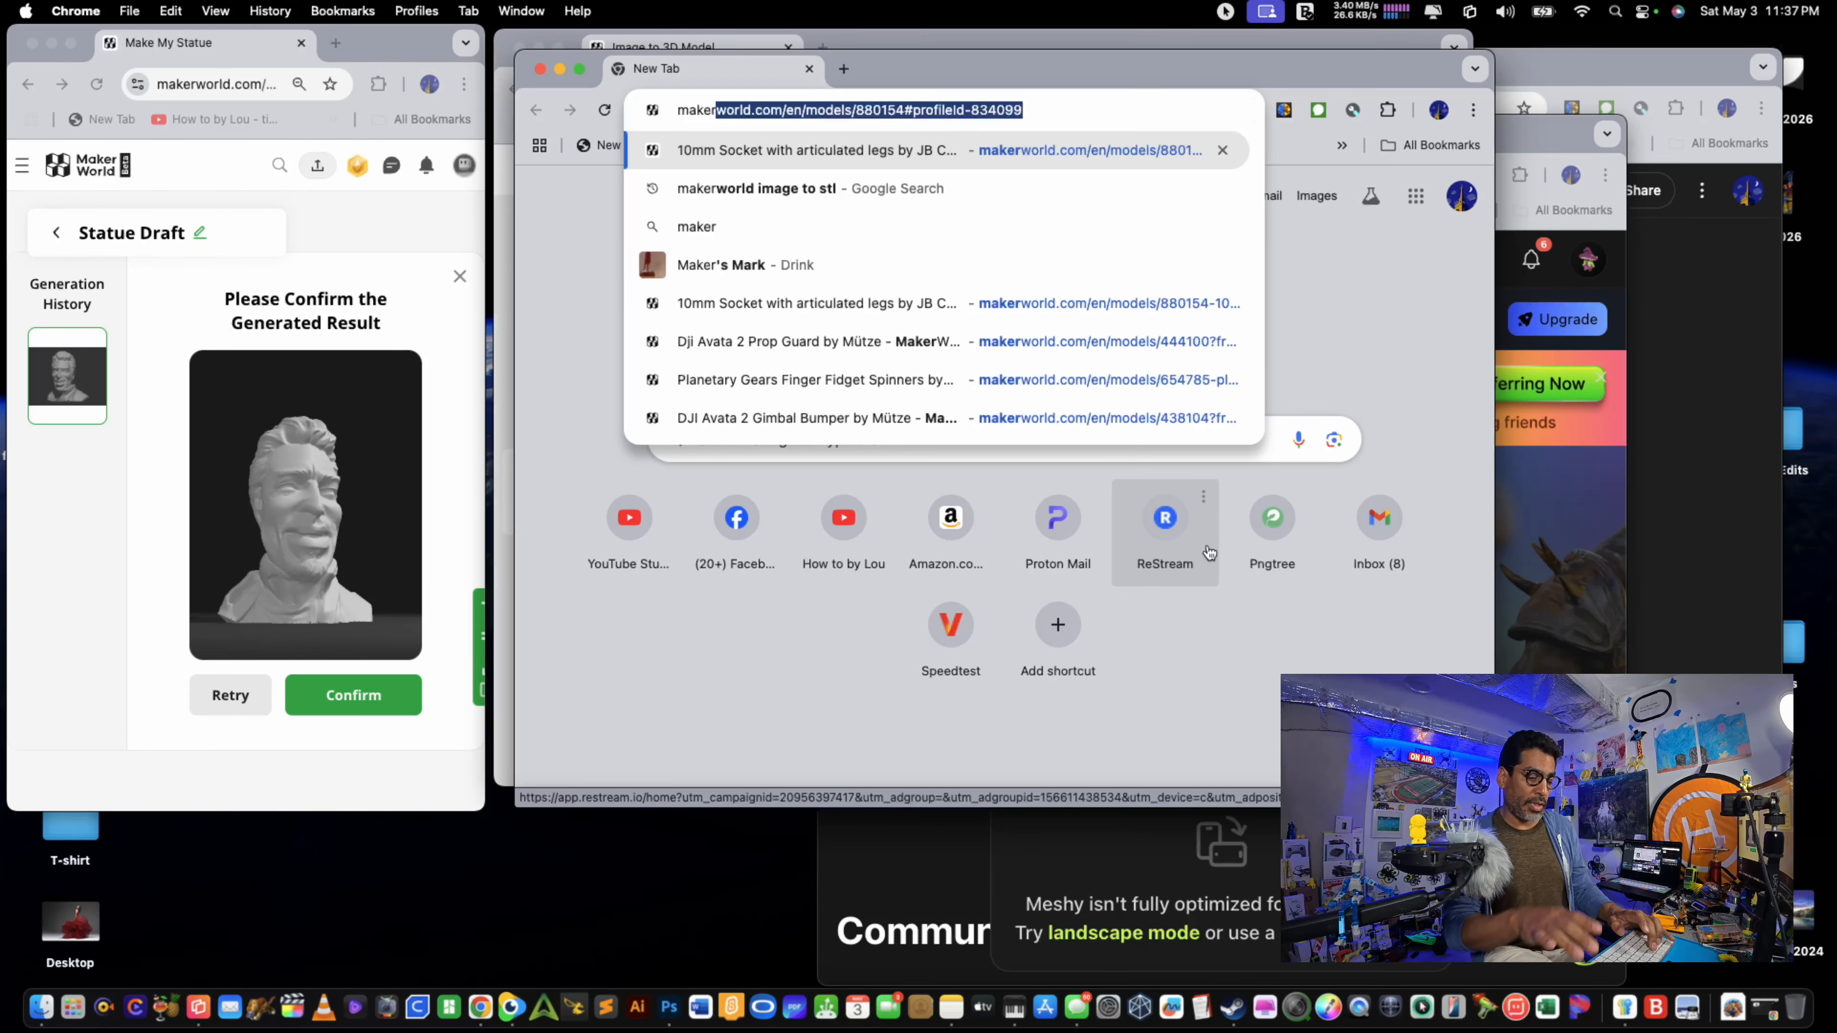
key(Return)
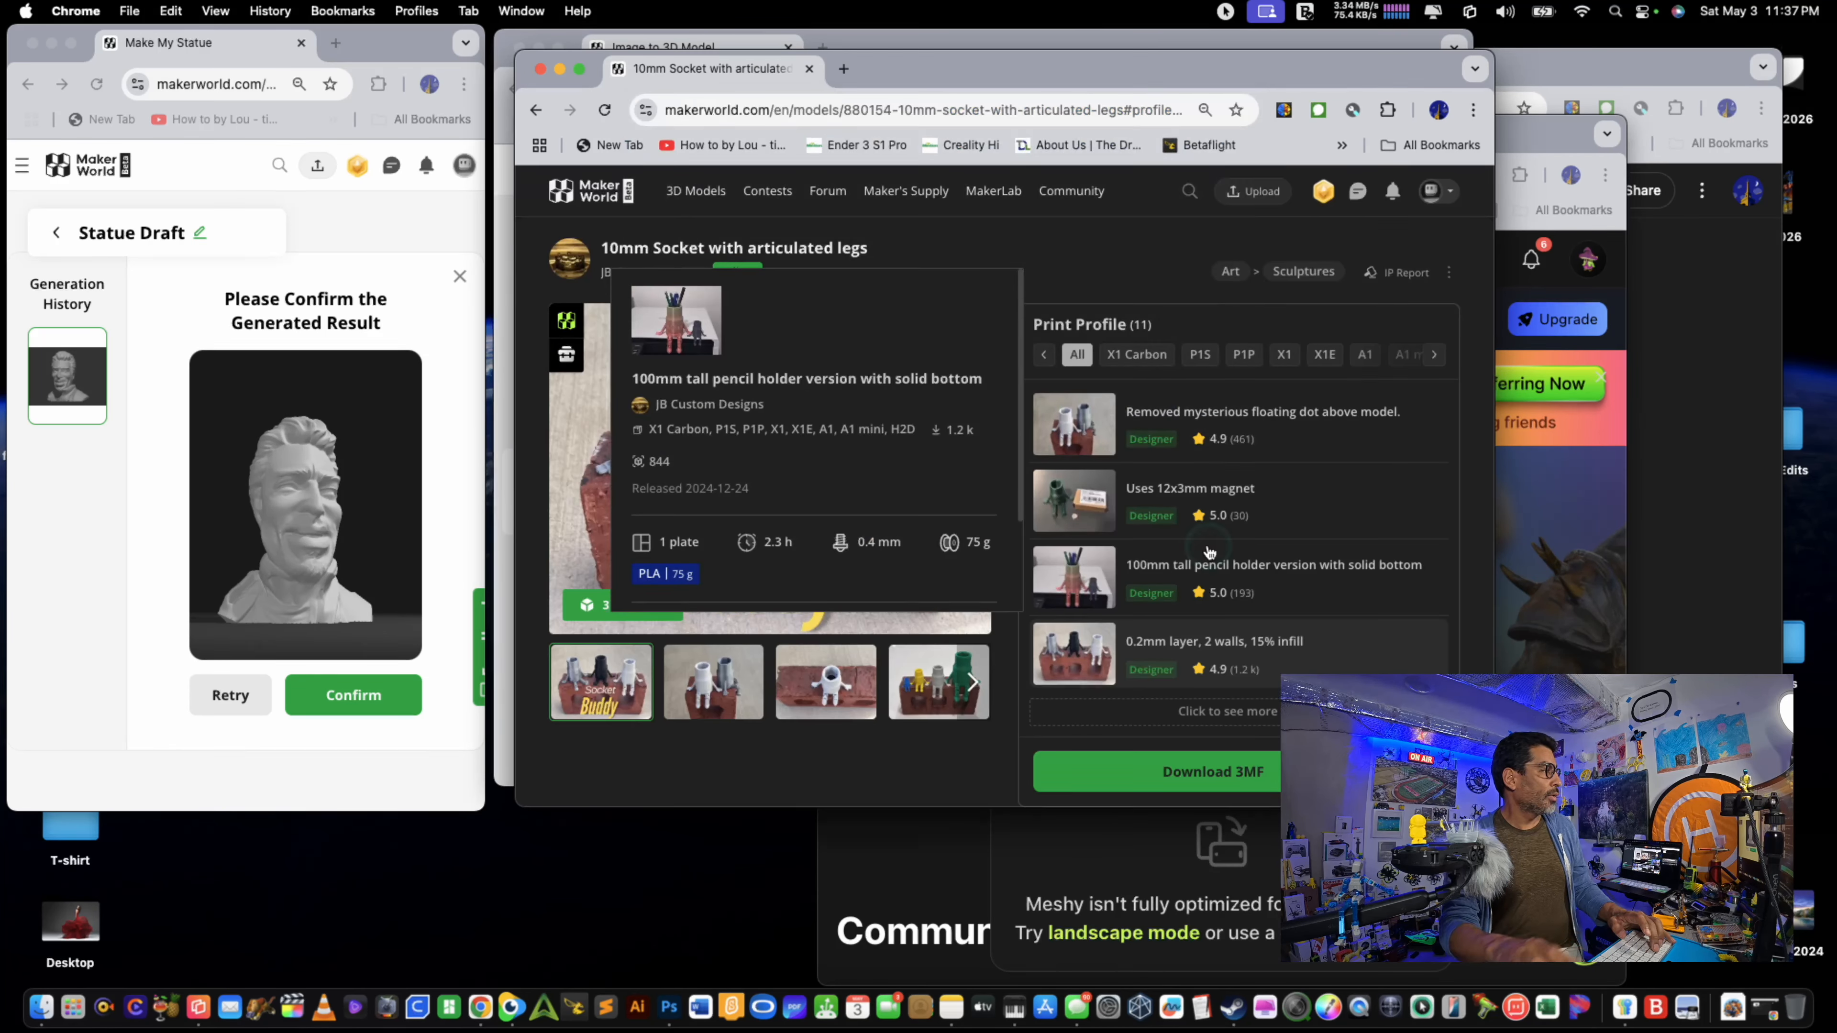
click(848, 186)
click(1009, 207)
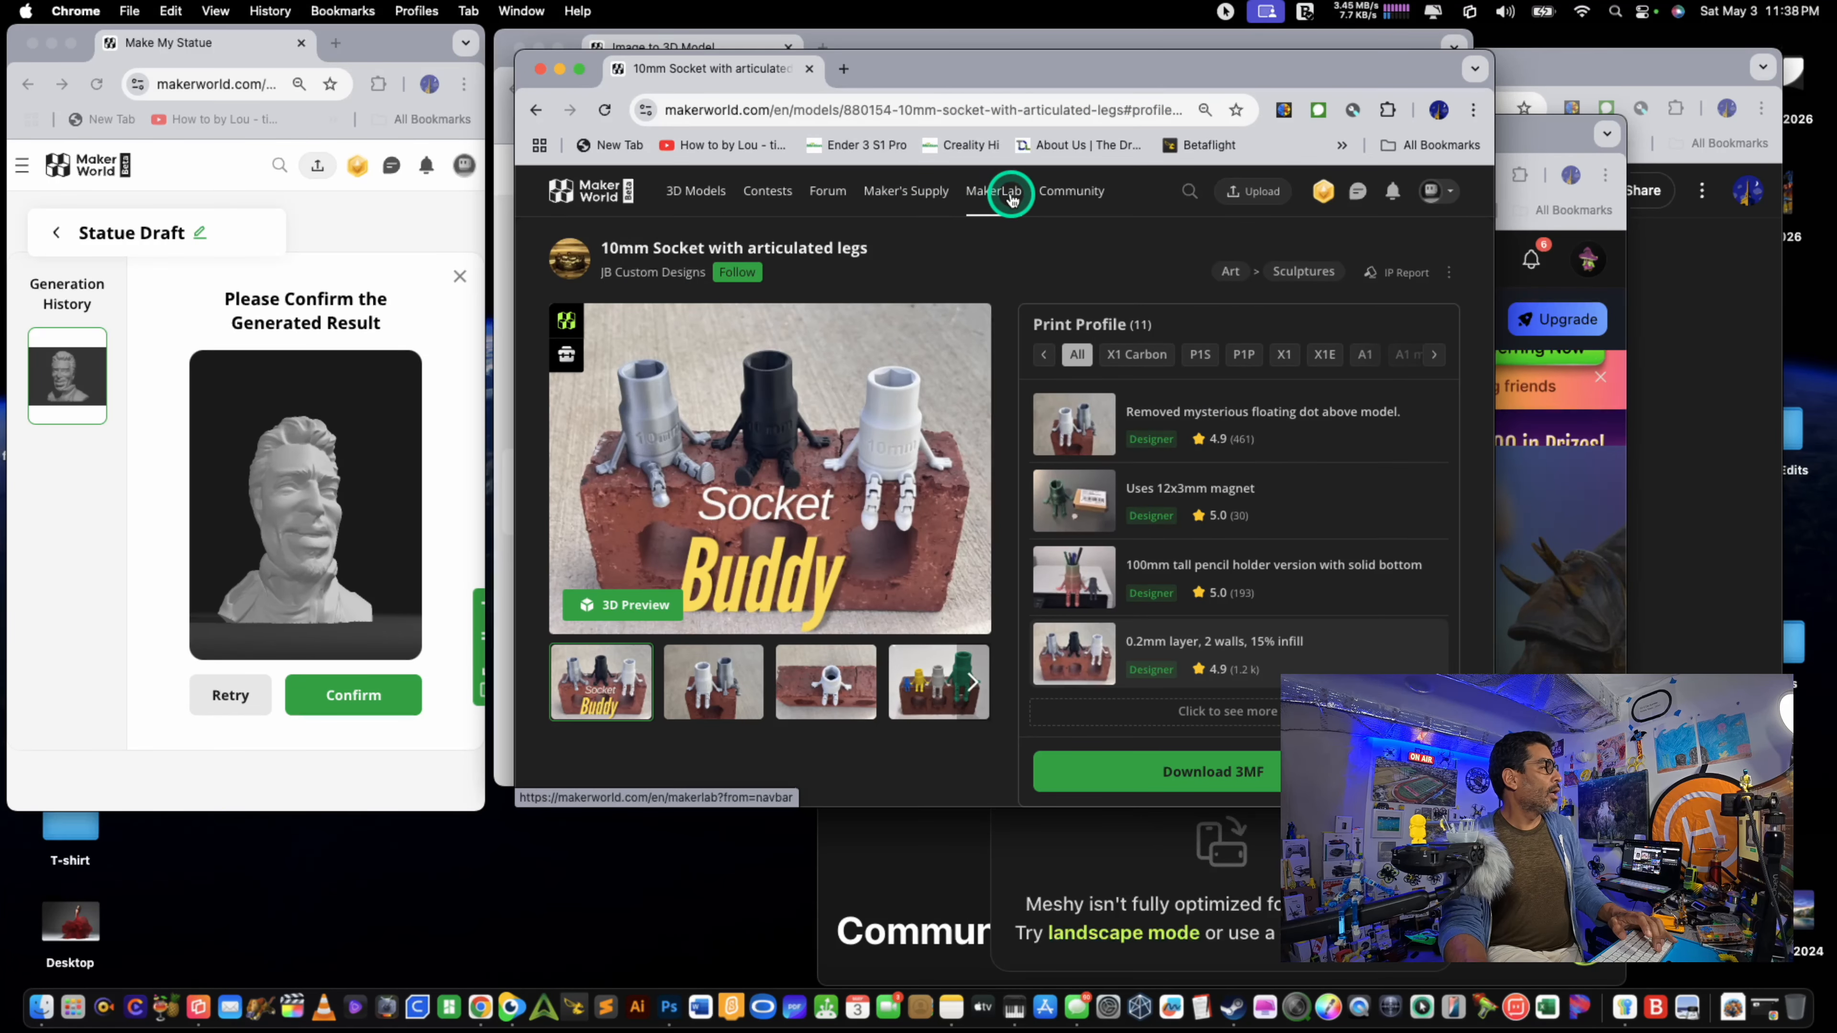
Step: Launch the Image to 3D Model experiment from MakerLab and open the previously generated portrait model in the blue jacket
scroll(1104, 576, down, 10)
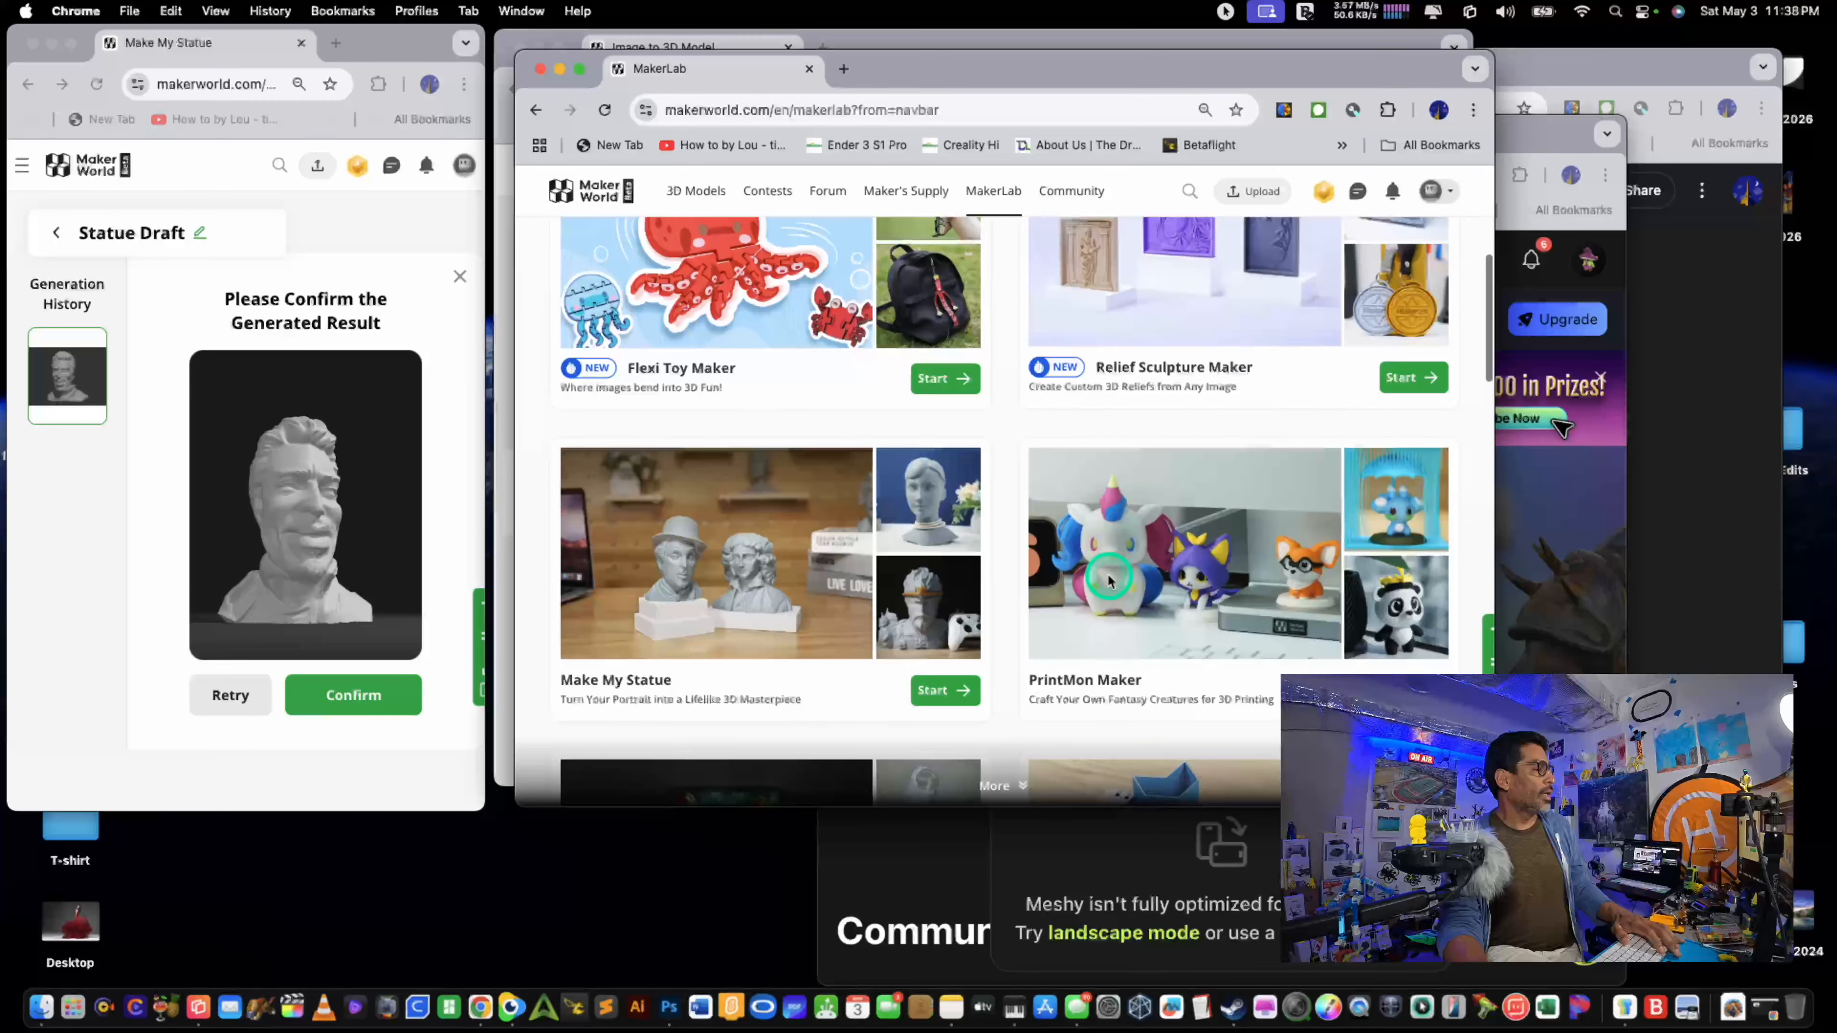
scroll(1108, 577, down, 15)
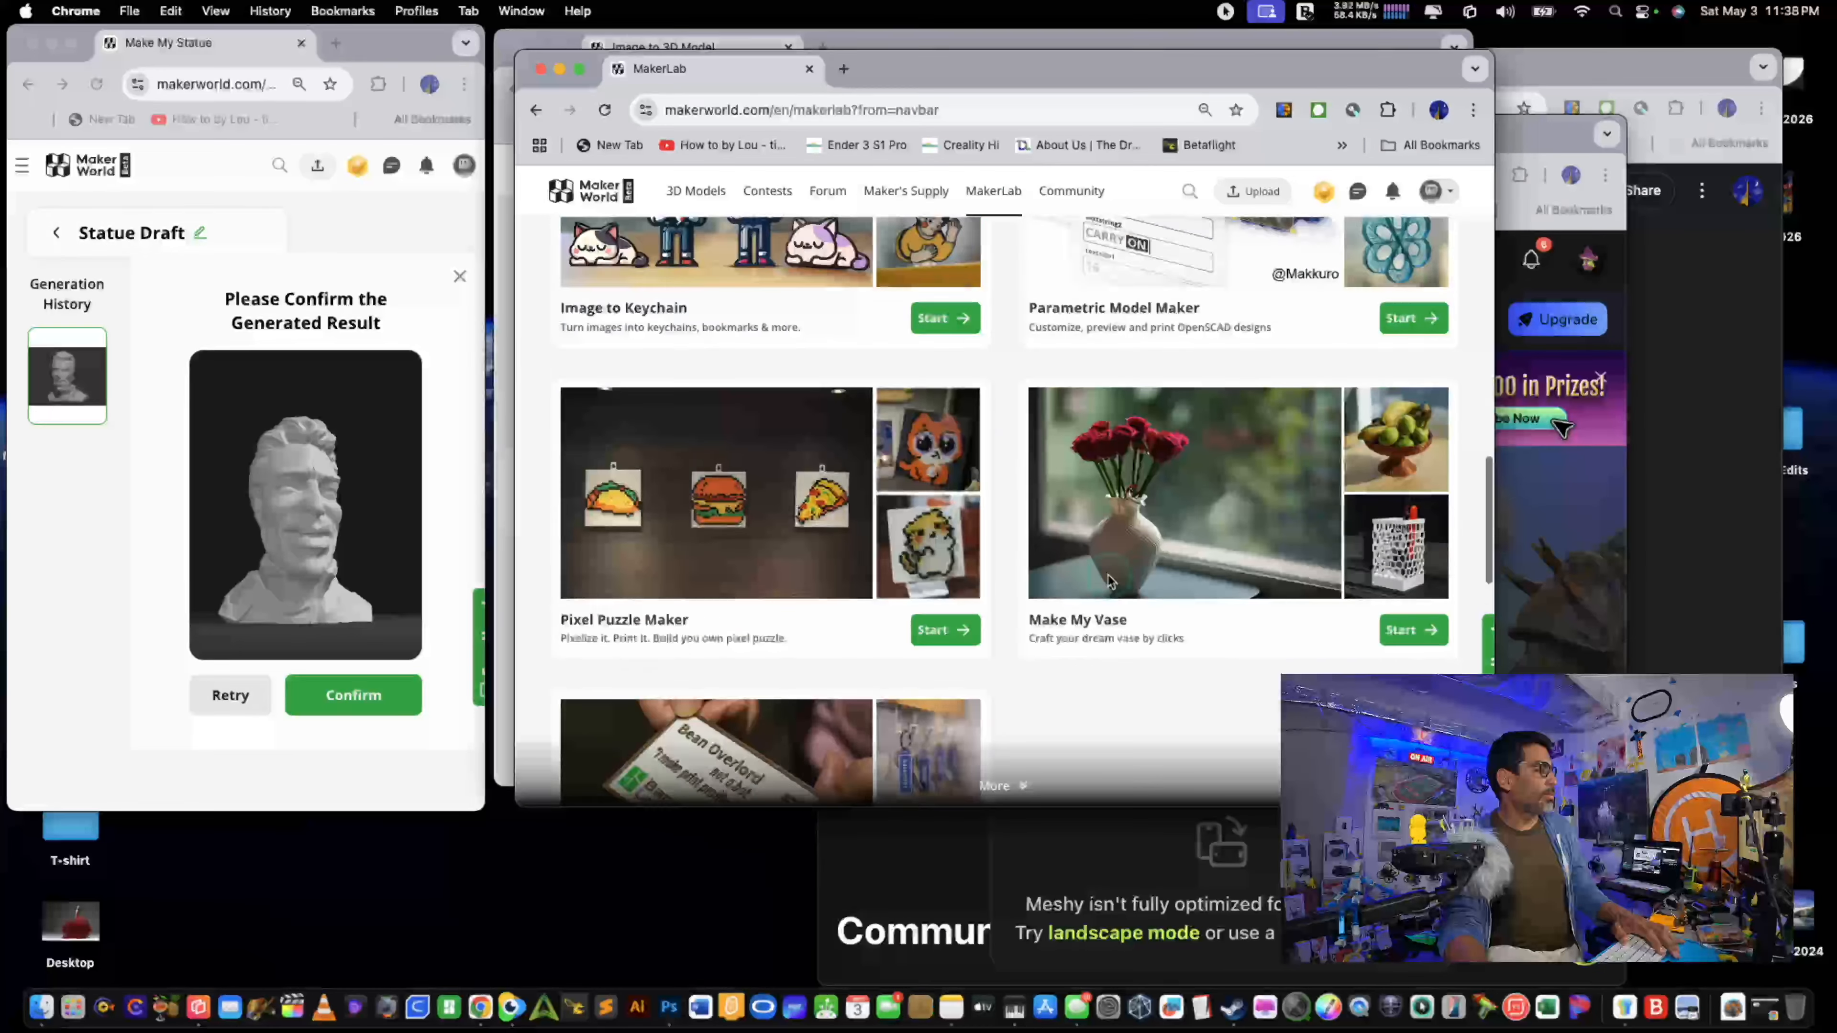
scroll(1107, 573, down, 3)
click(1003, 458)
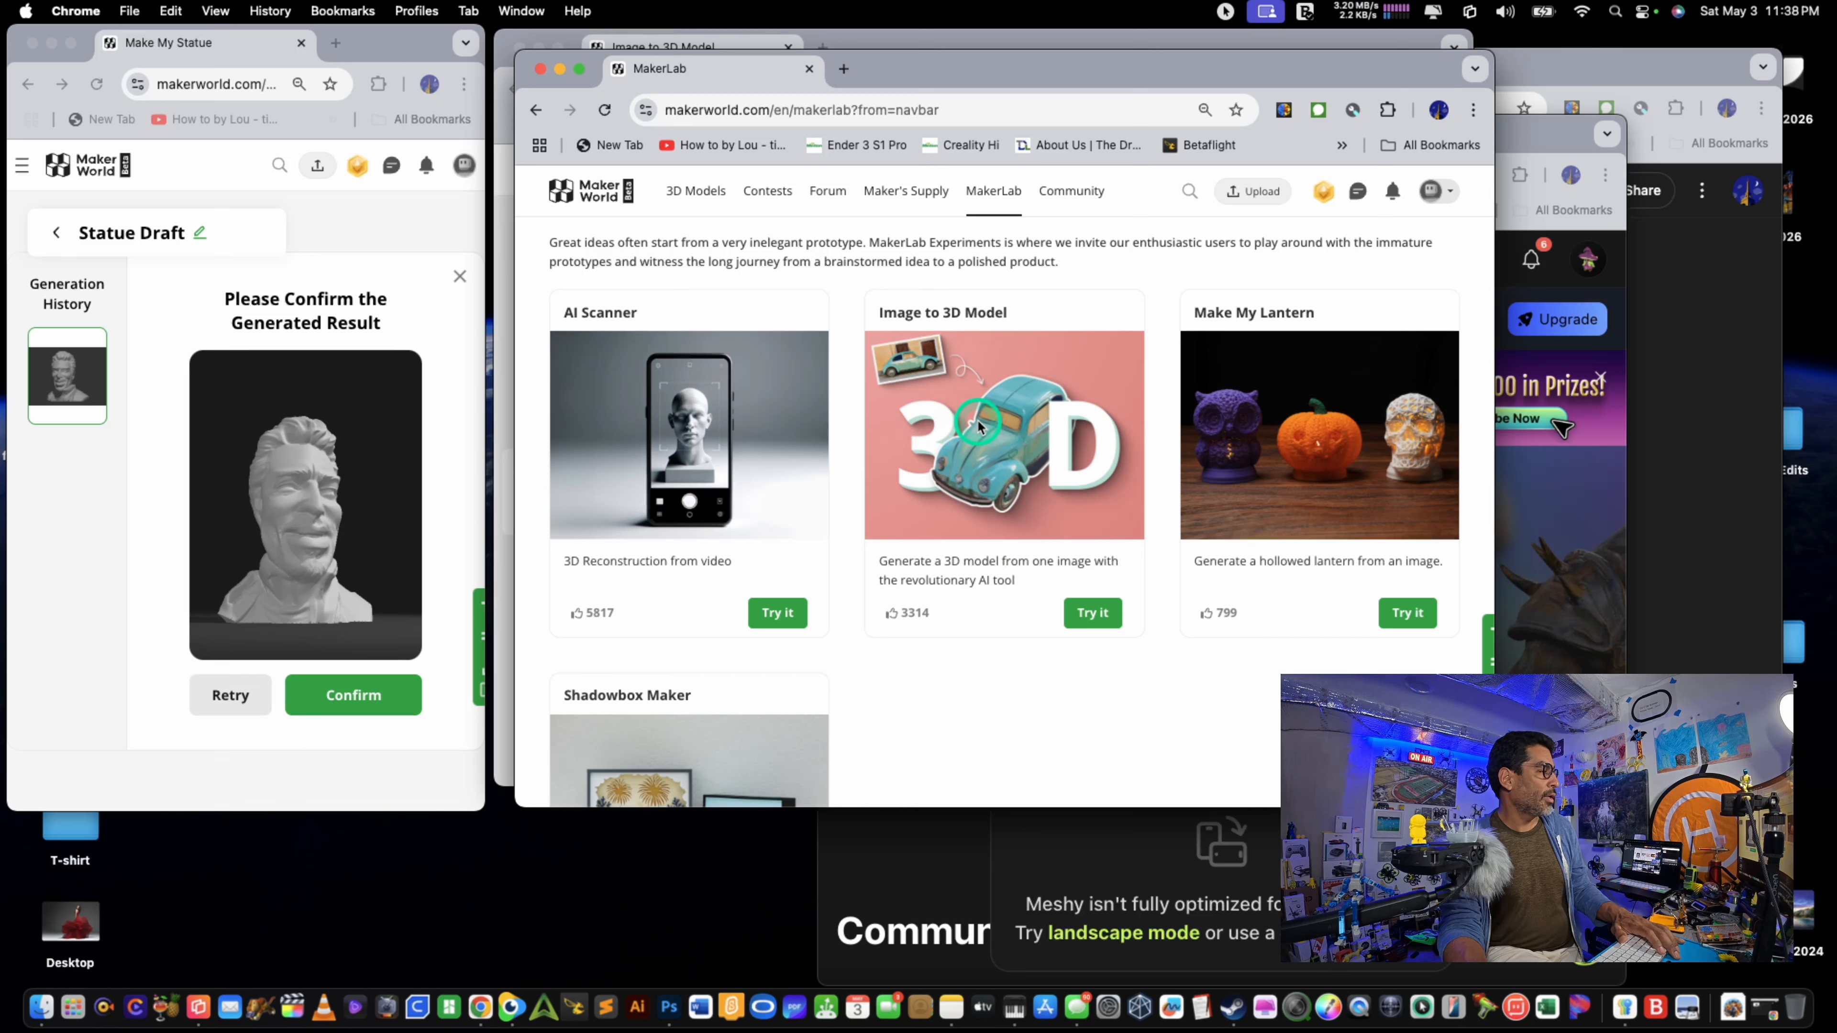
click(1113, 628)
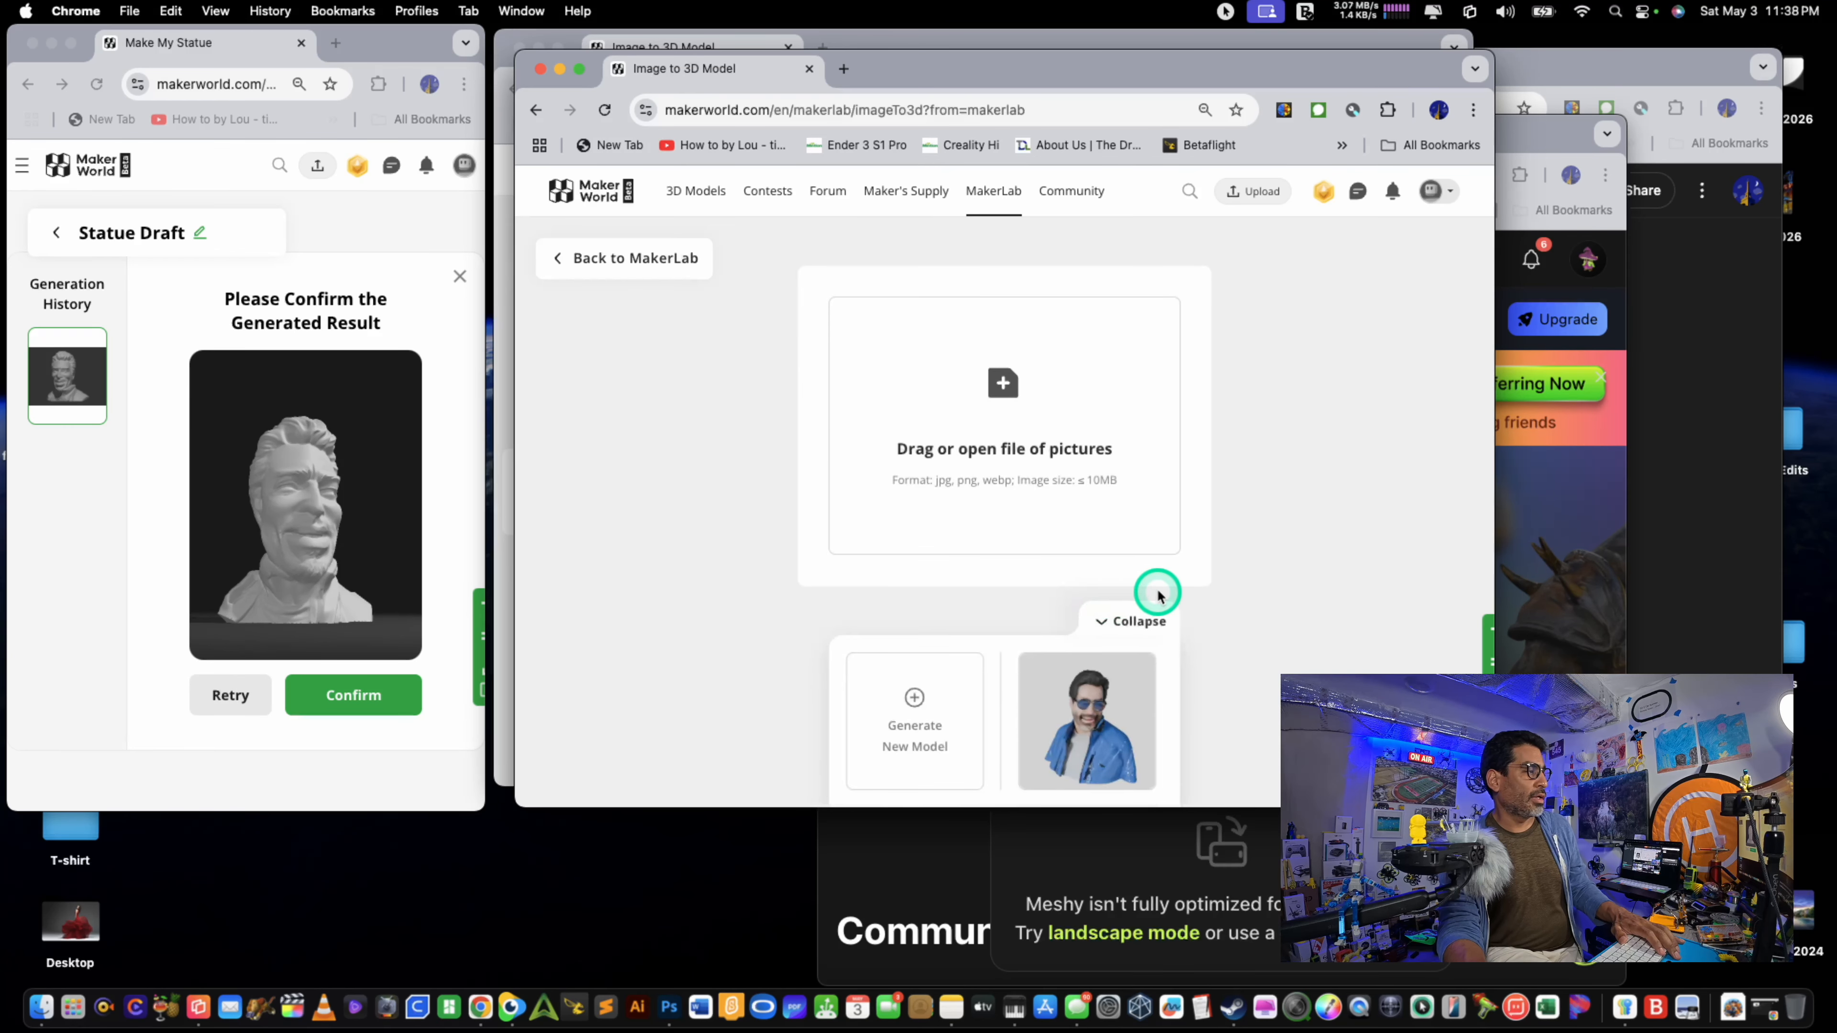
click(1101, 720)
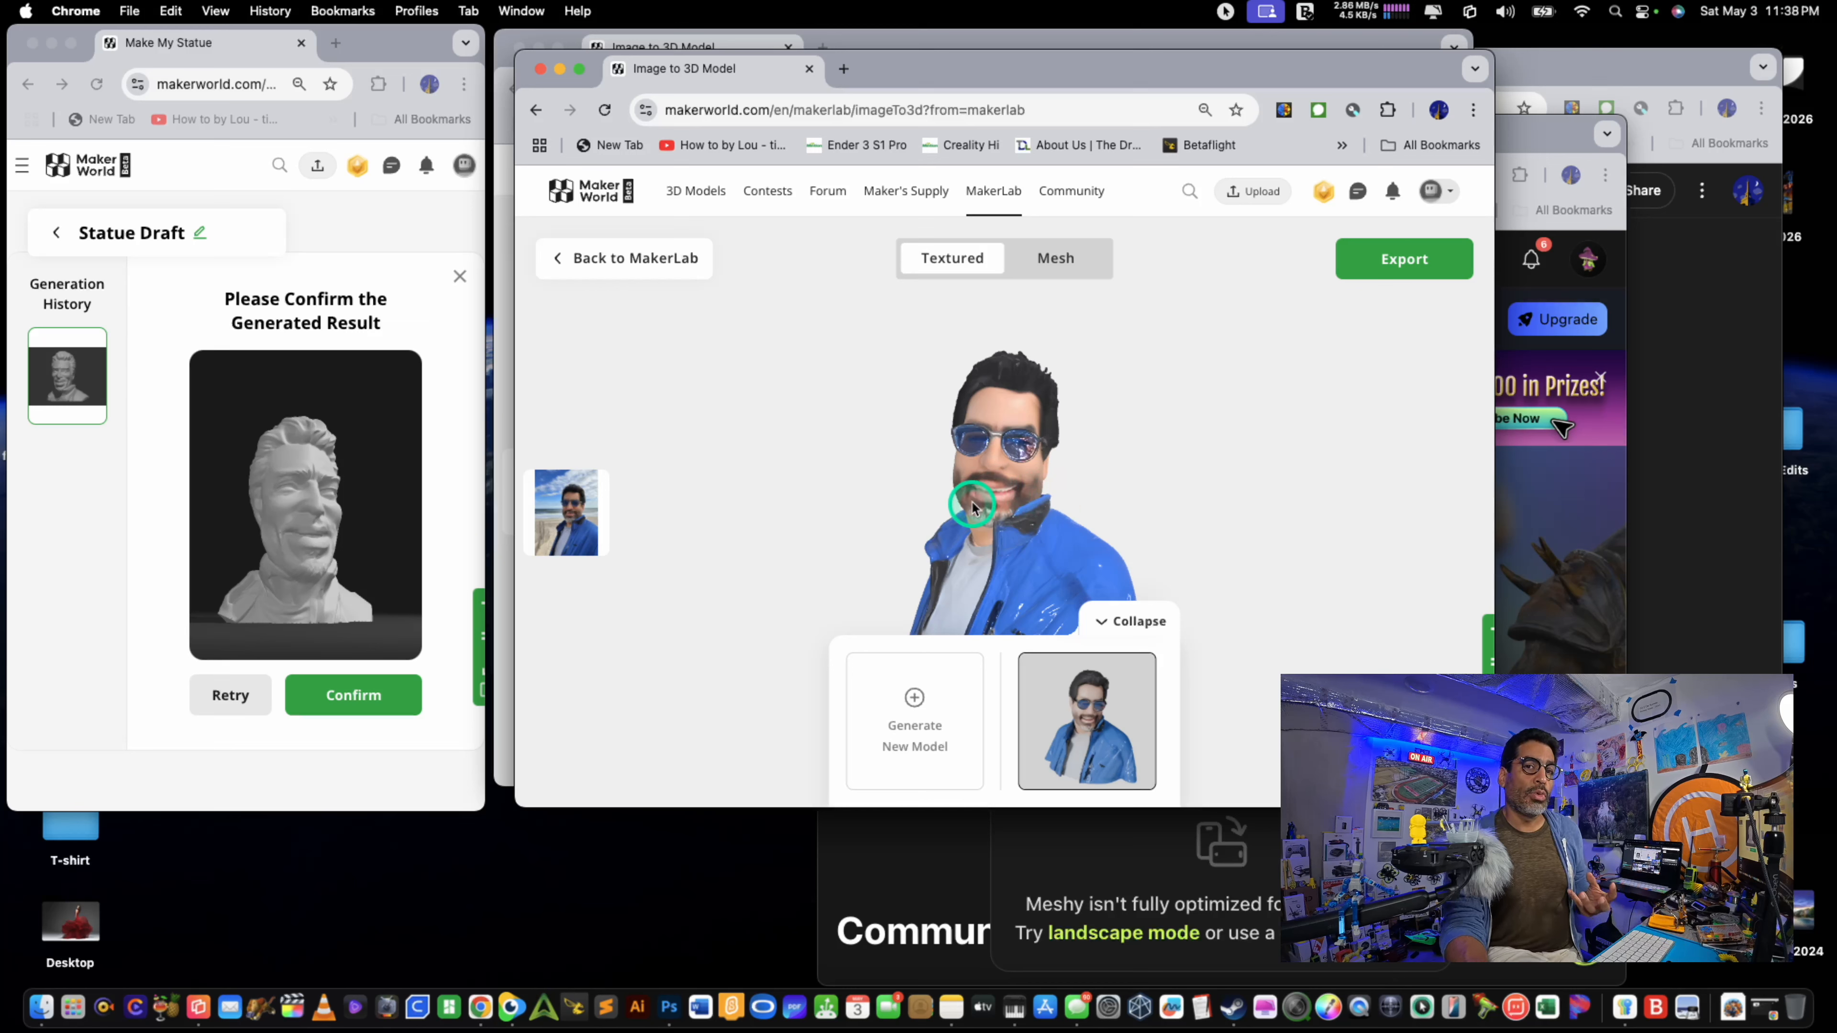
scroll(974, 507, down, 3)
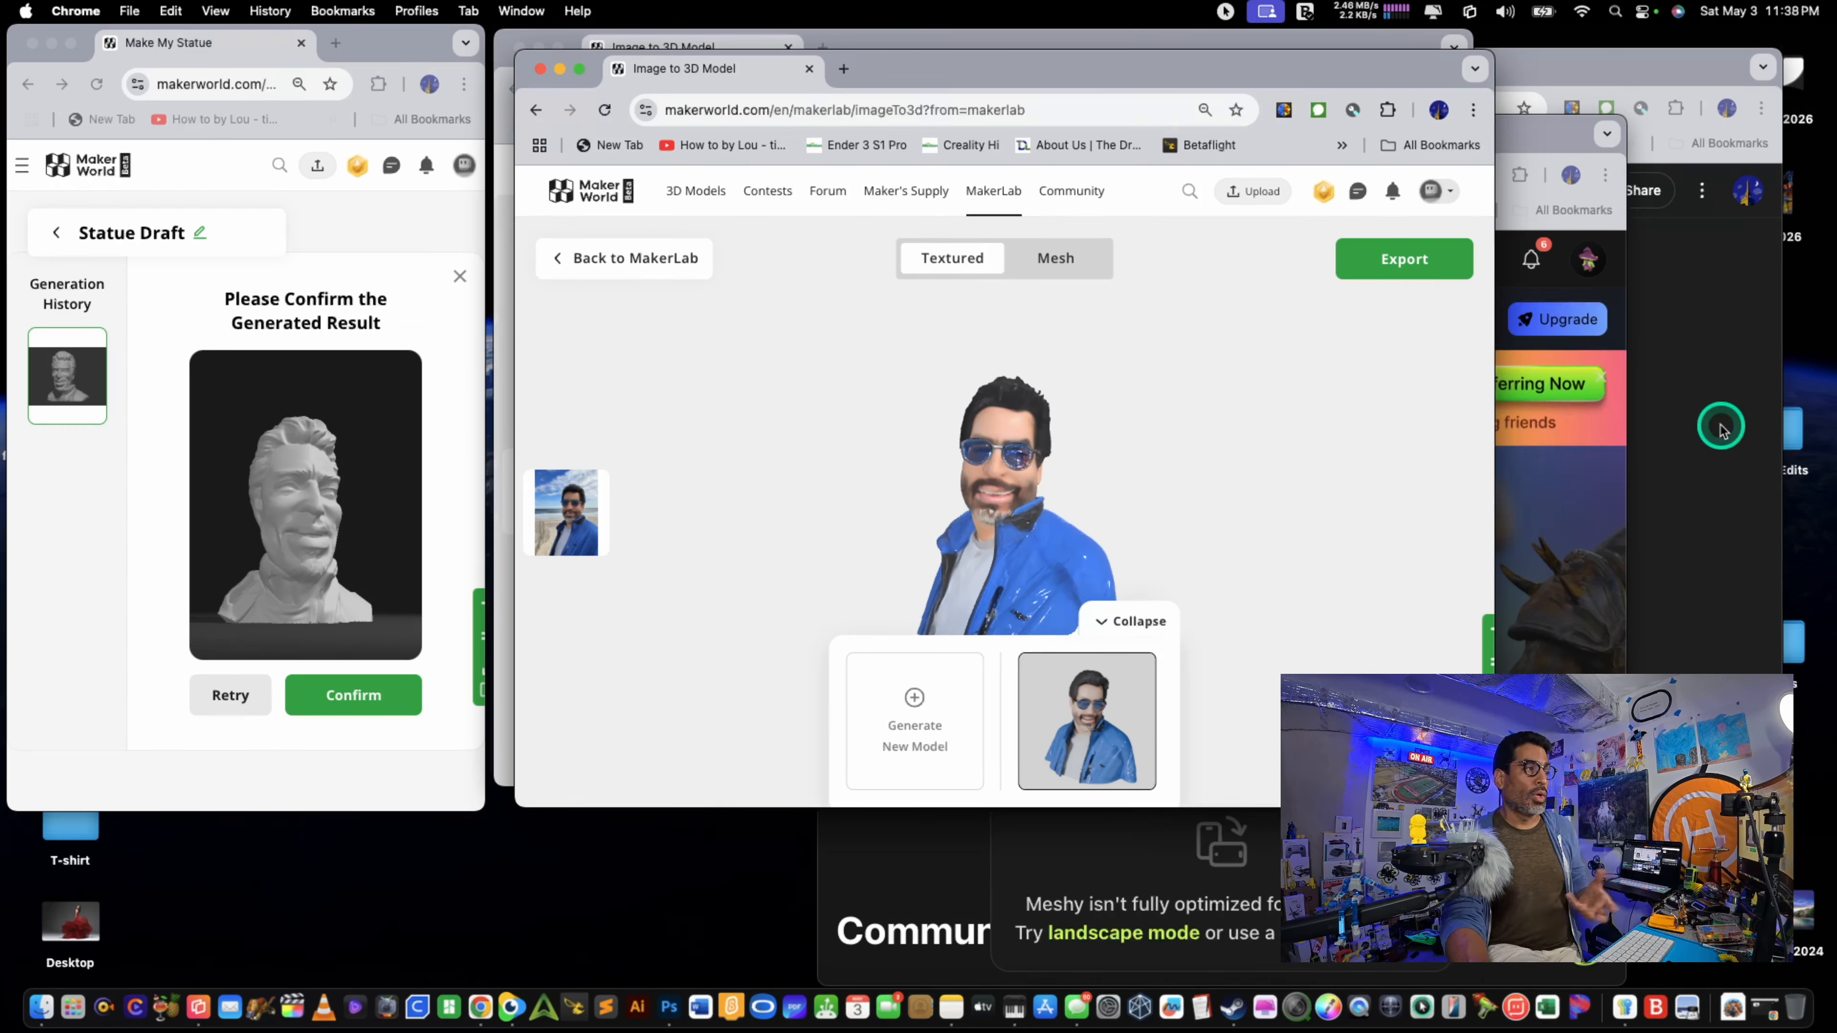
Step: Switch to the ChatGPT window with the Tech Starter Pack Request chat and move it clear of the desktop icons
key(ctrl+Up)
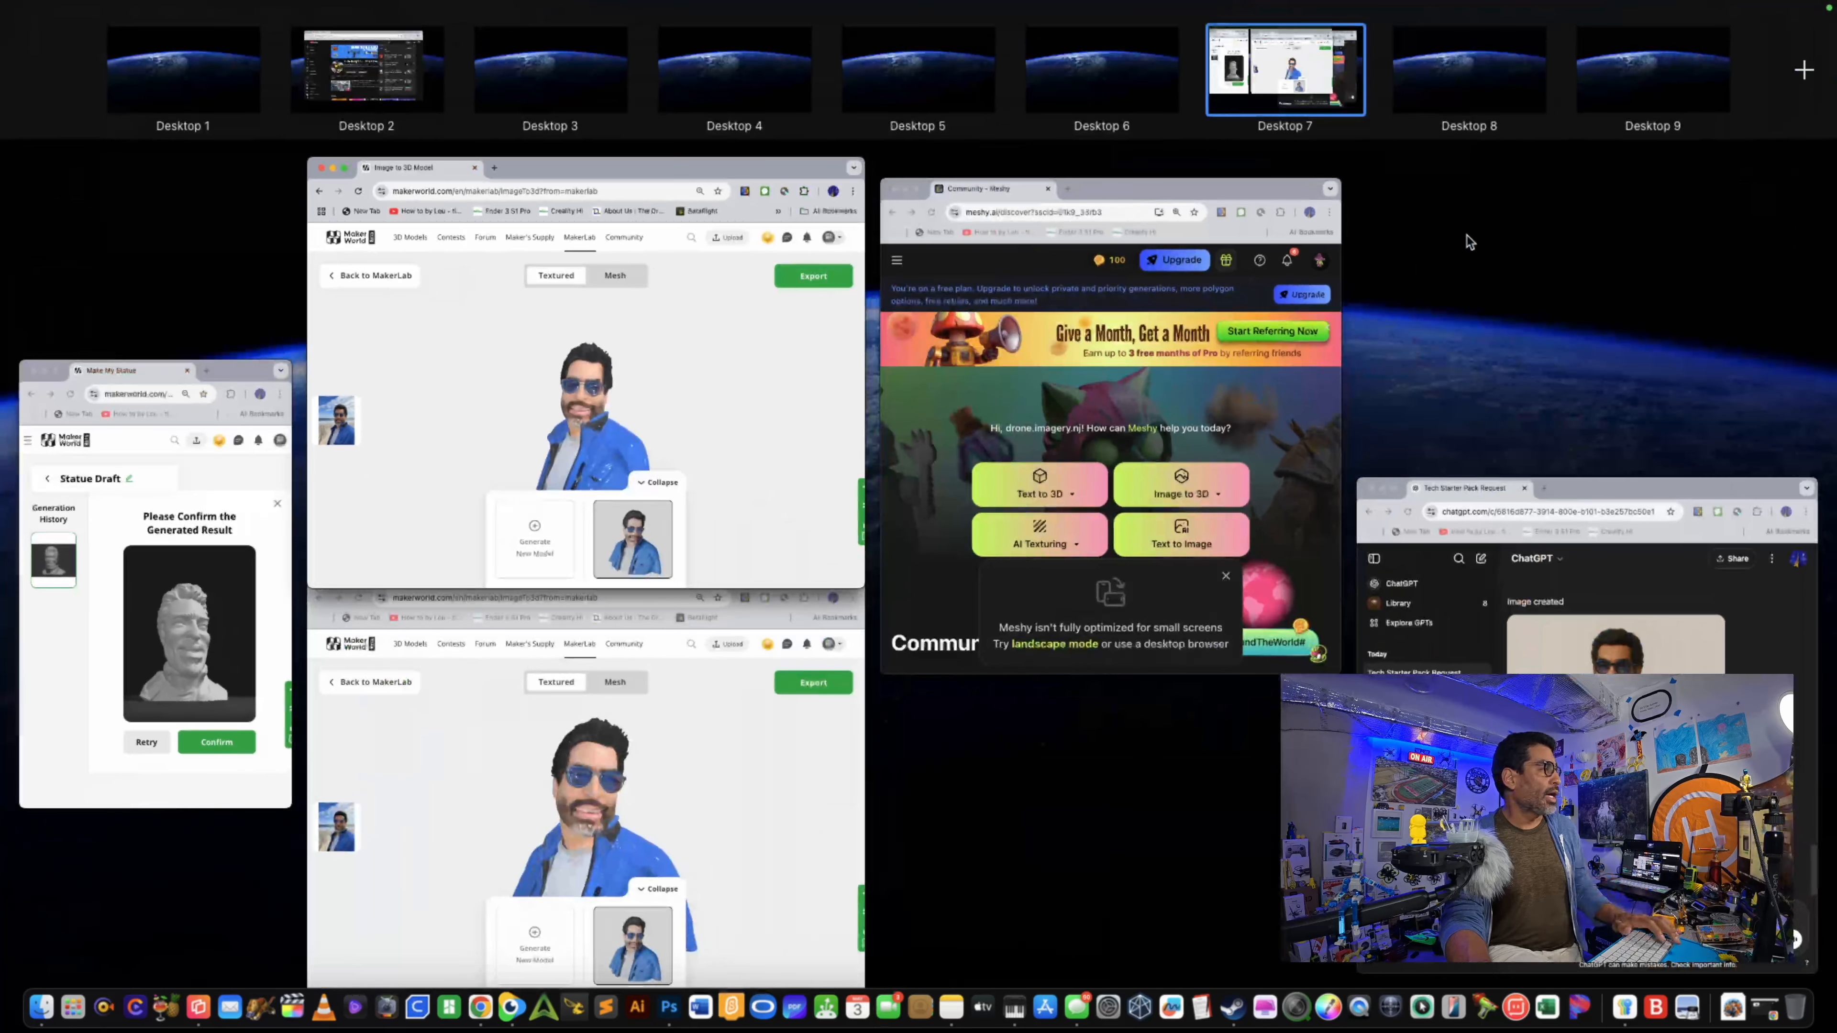
click(1637, 568)
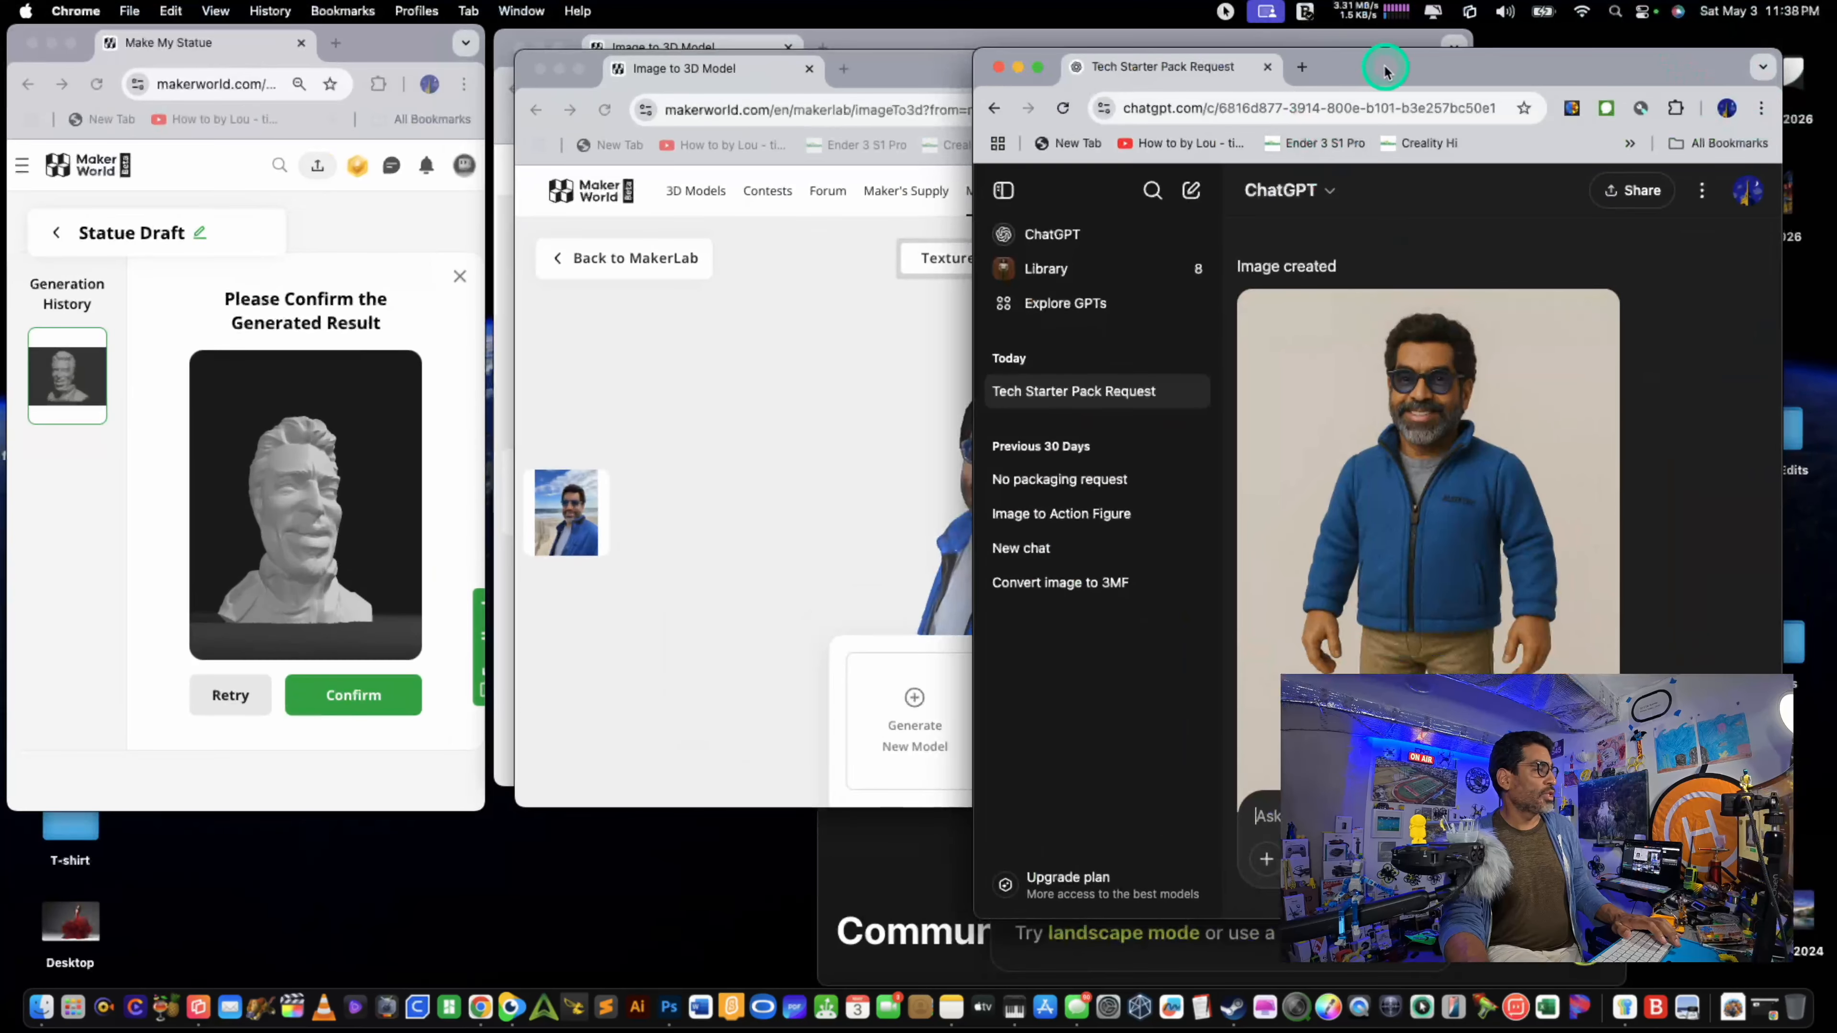
drag(1394, 72, 1197, 63)
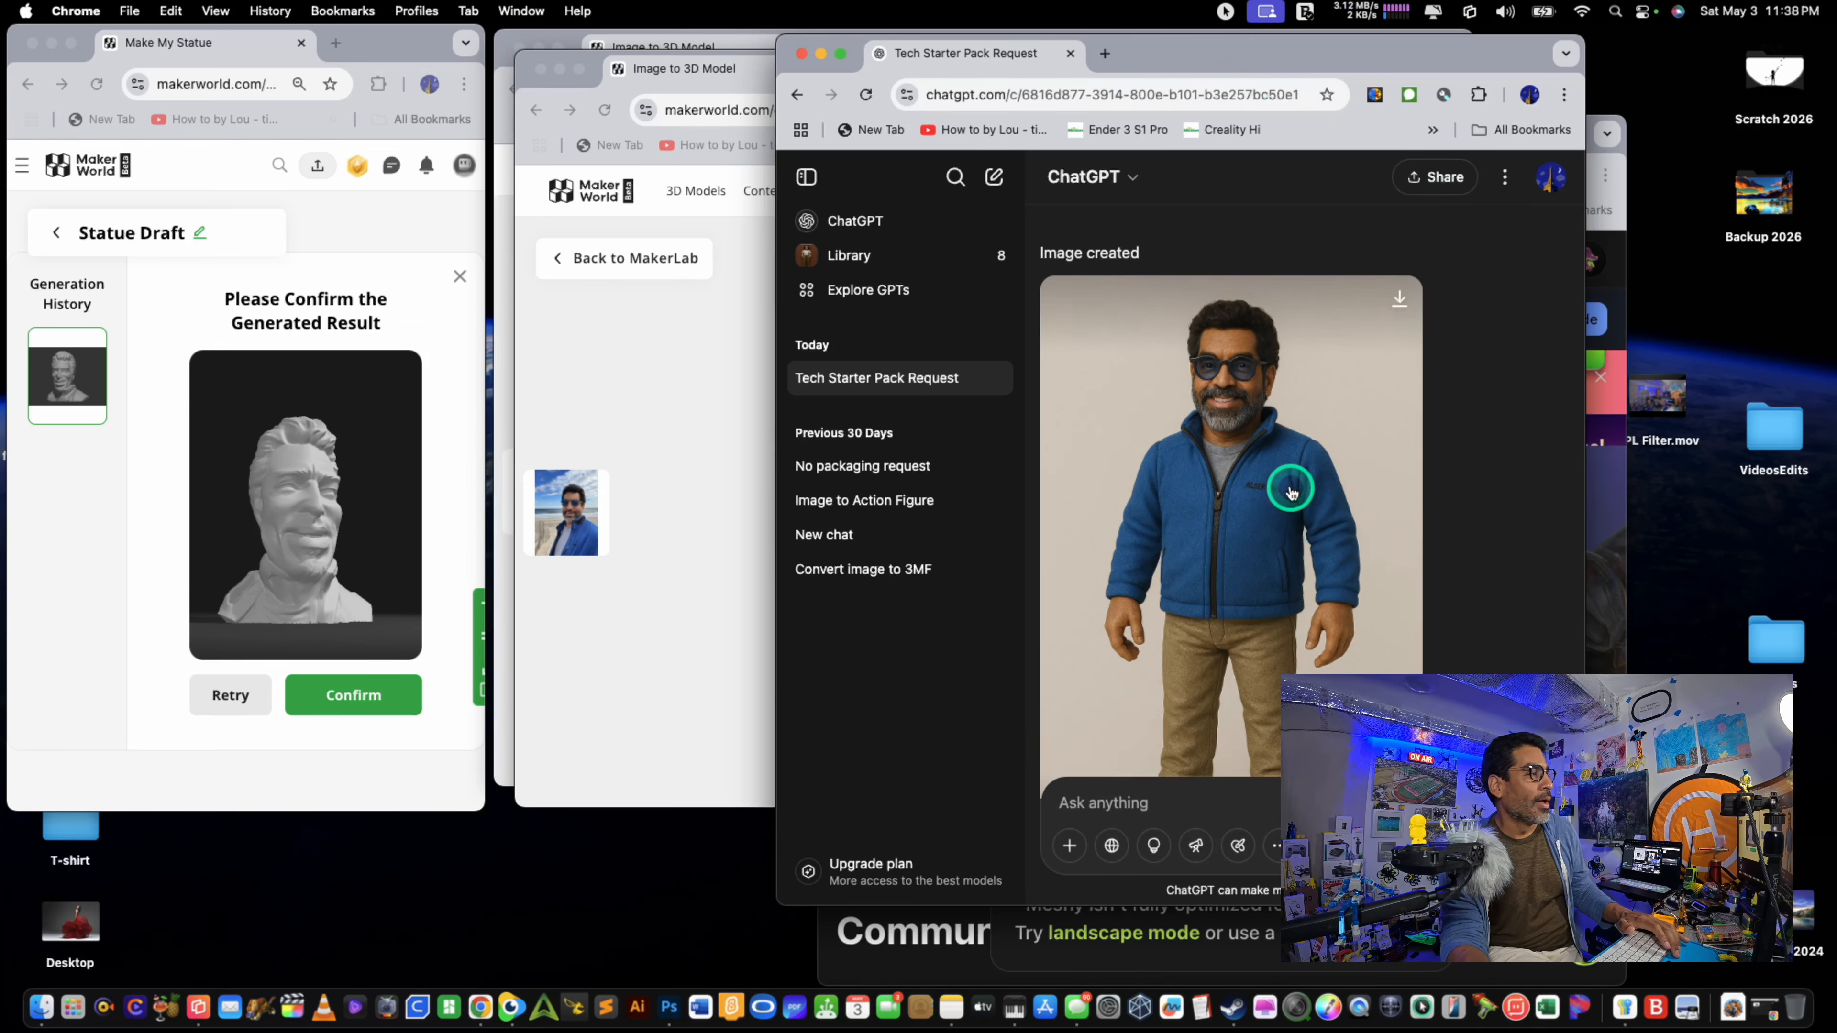
Step: Review the earlier messages in the chat, including the uploaded beach photo and the request to make an action figure of it
scroll(1313, 491, up, 5)
scroll(1313, 491, up, 10)
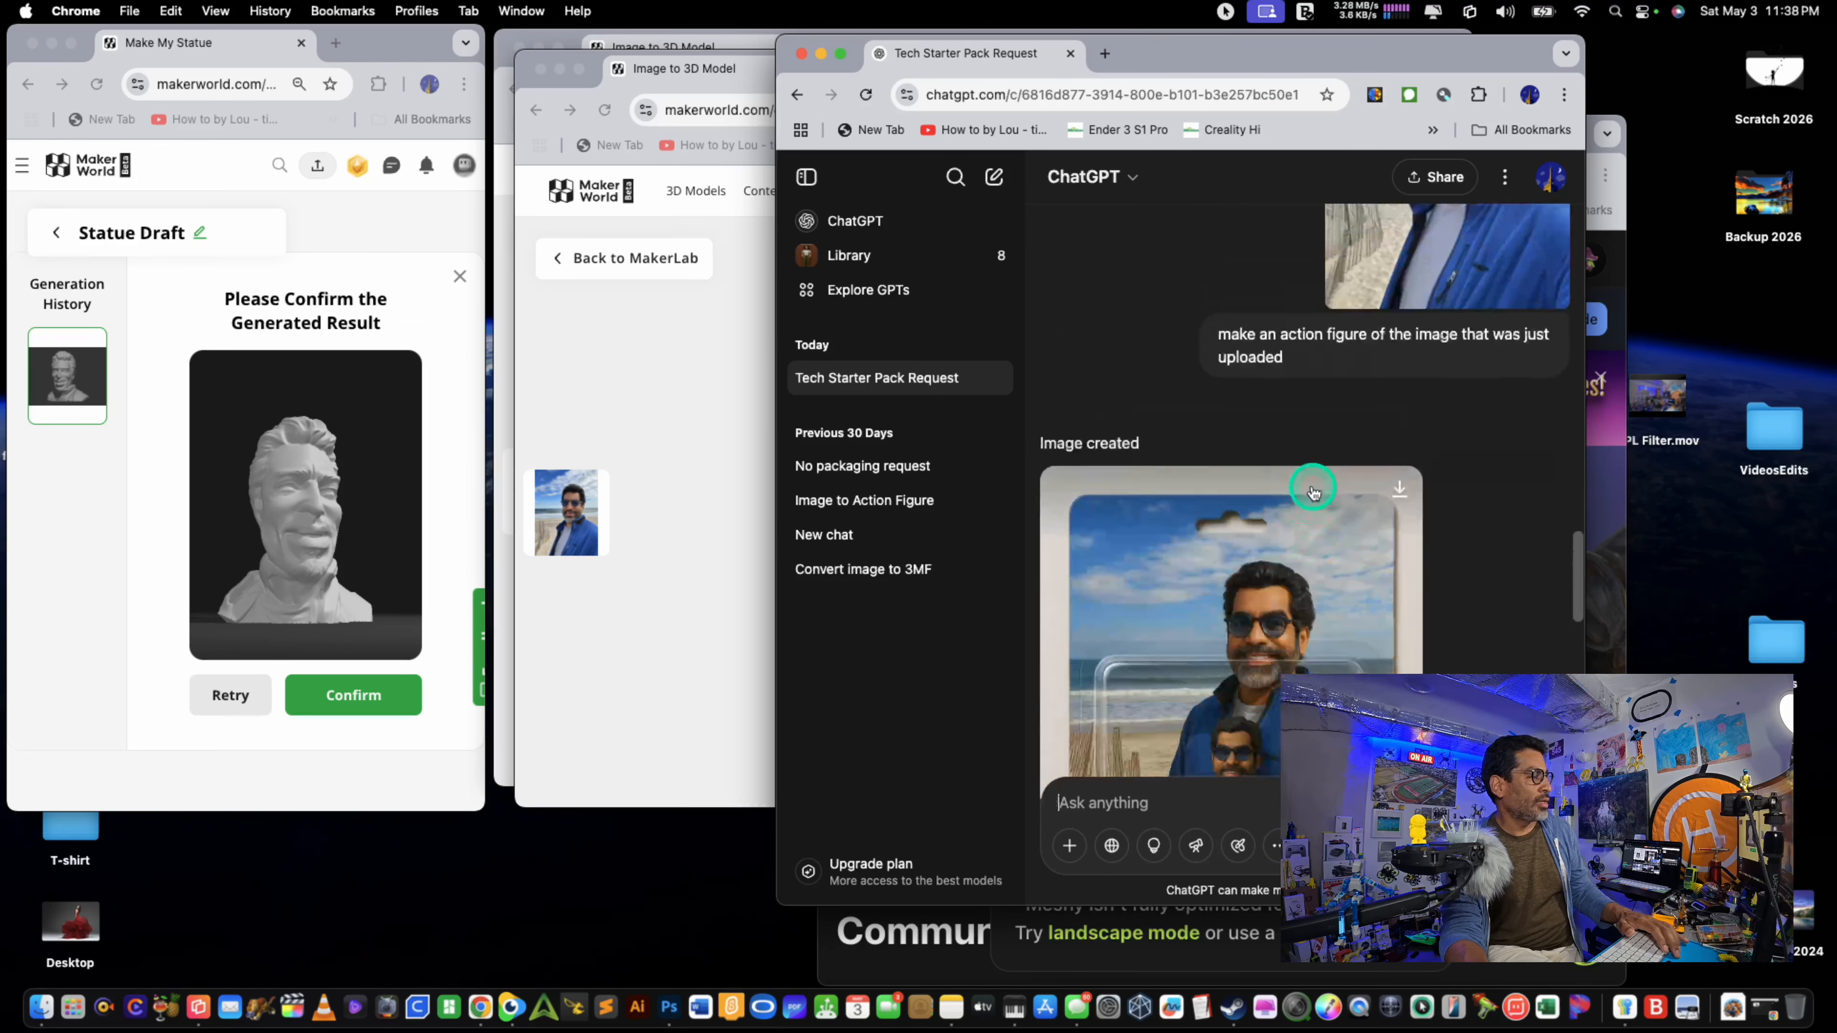
scroll(1313, 491, up, 3)
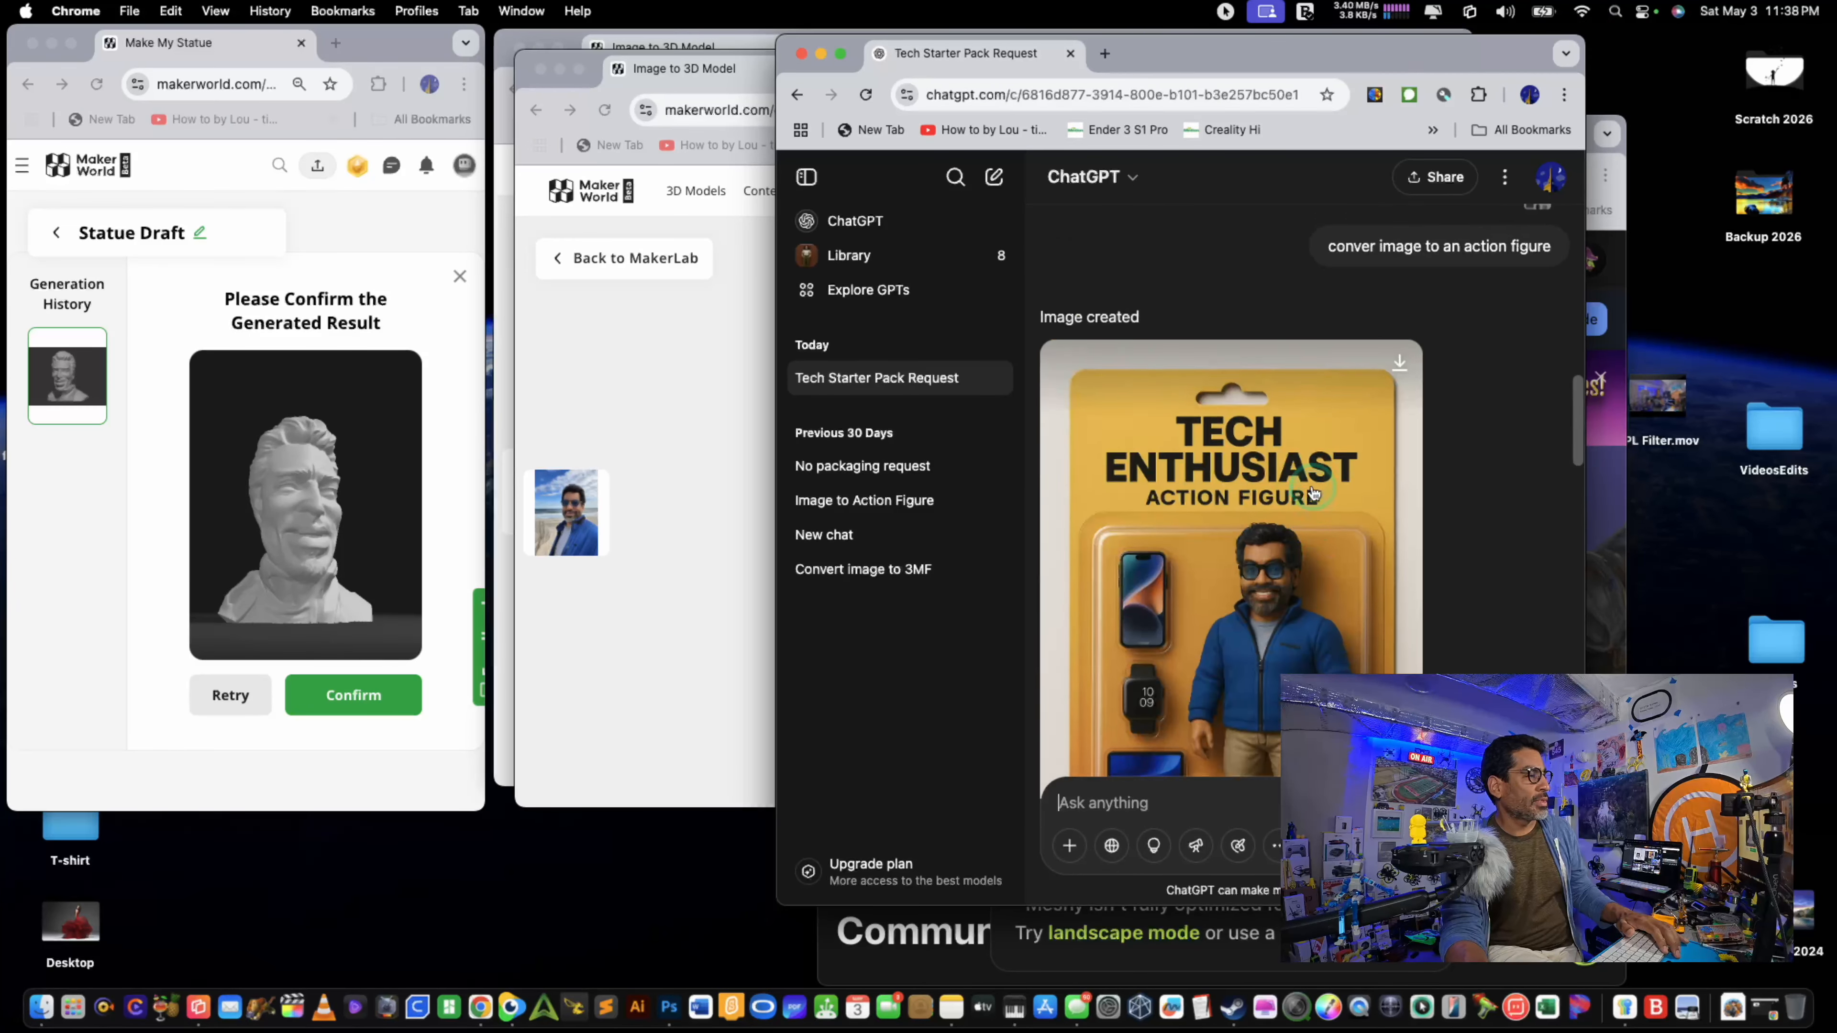
scroll(1313, 491, down, 8)
scroll(1313, 491, down, 3)
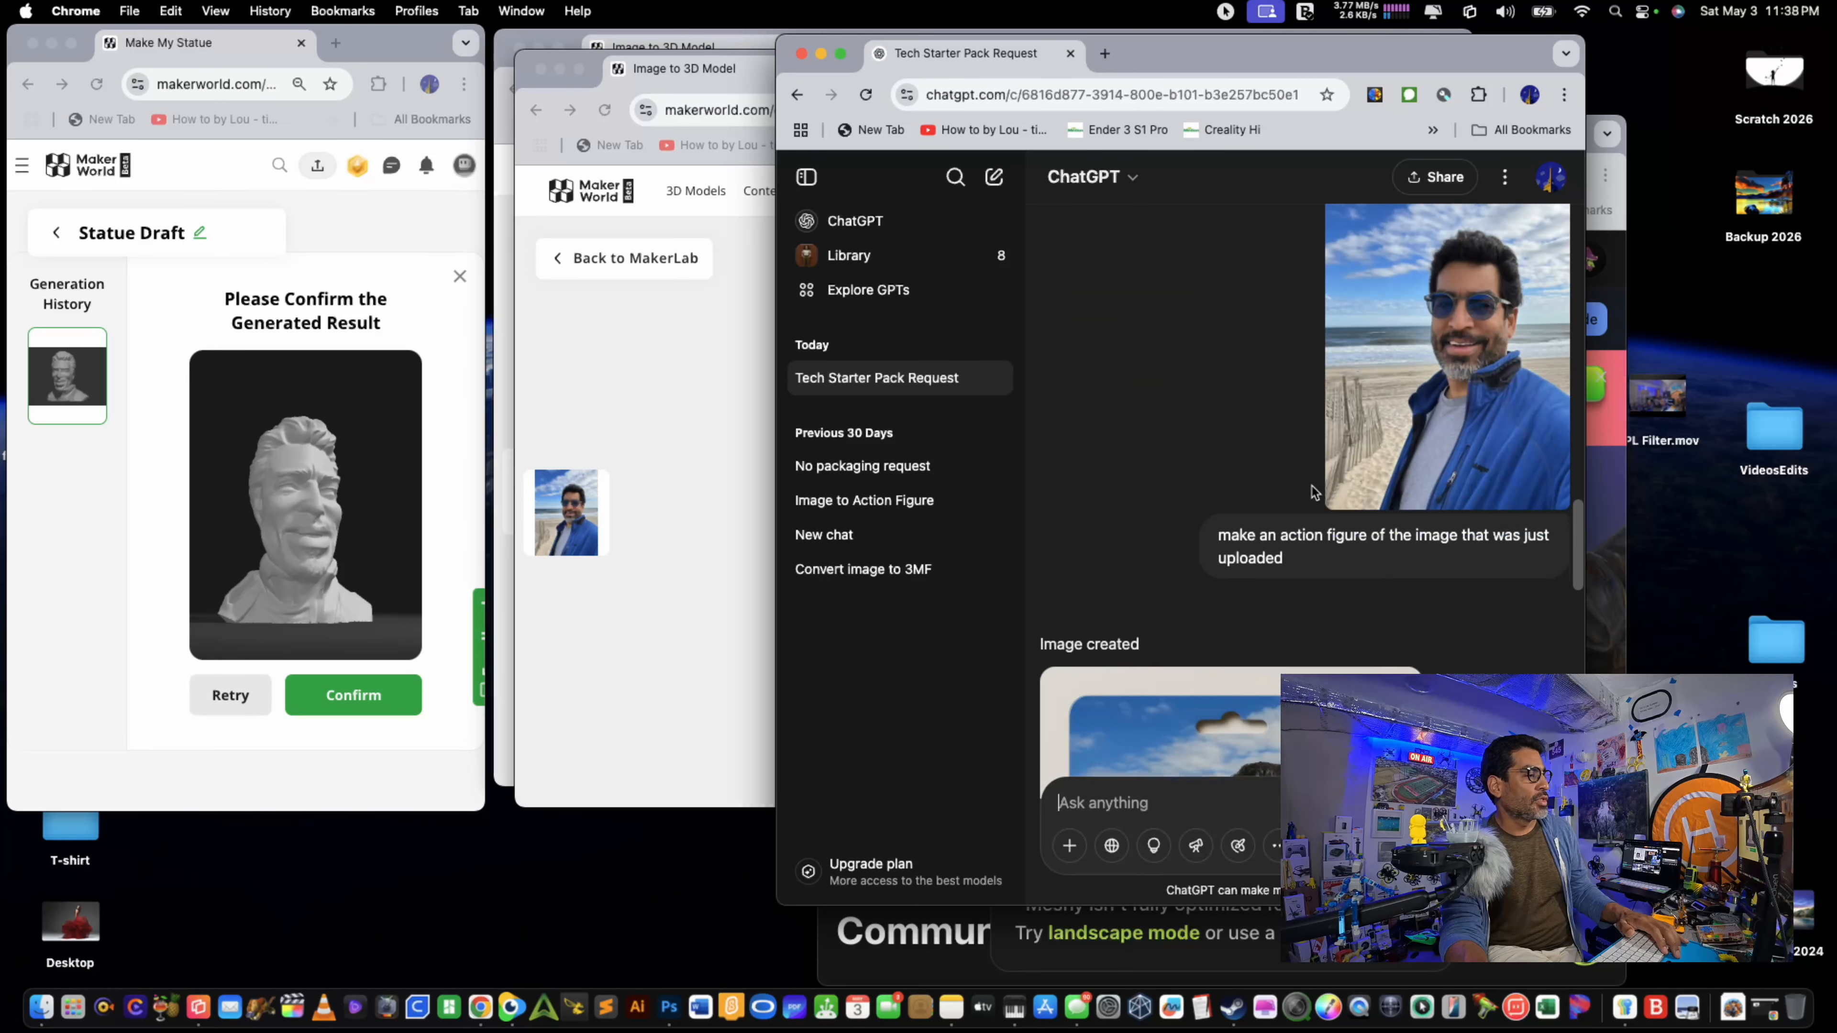
click(1286, 534)
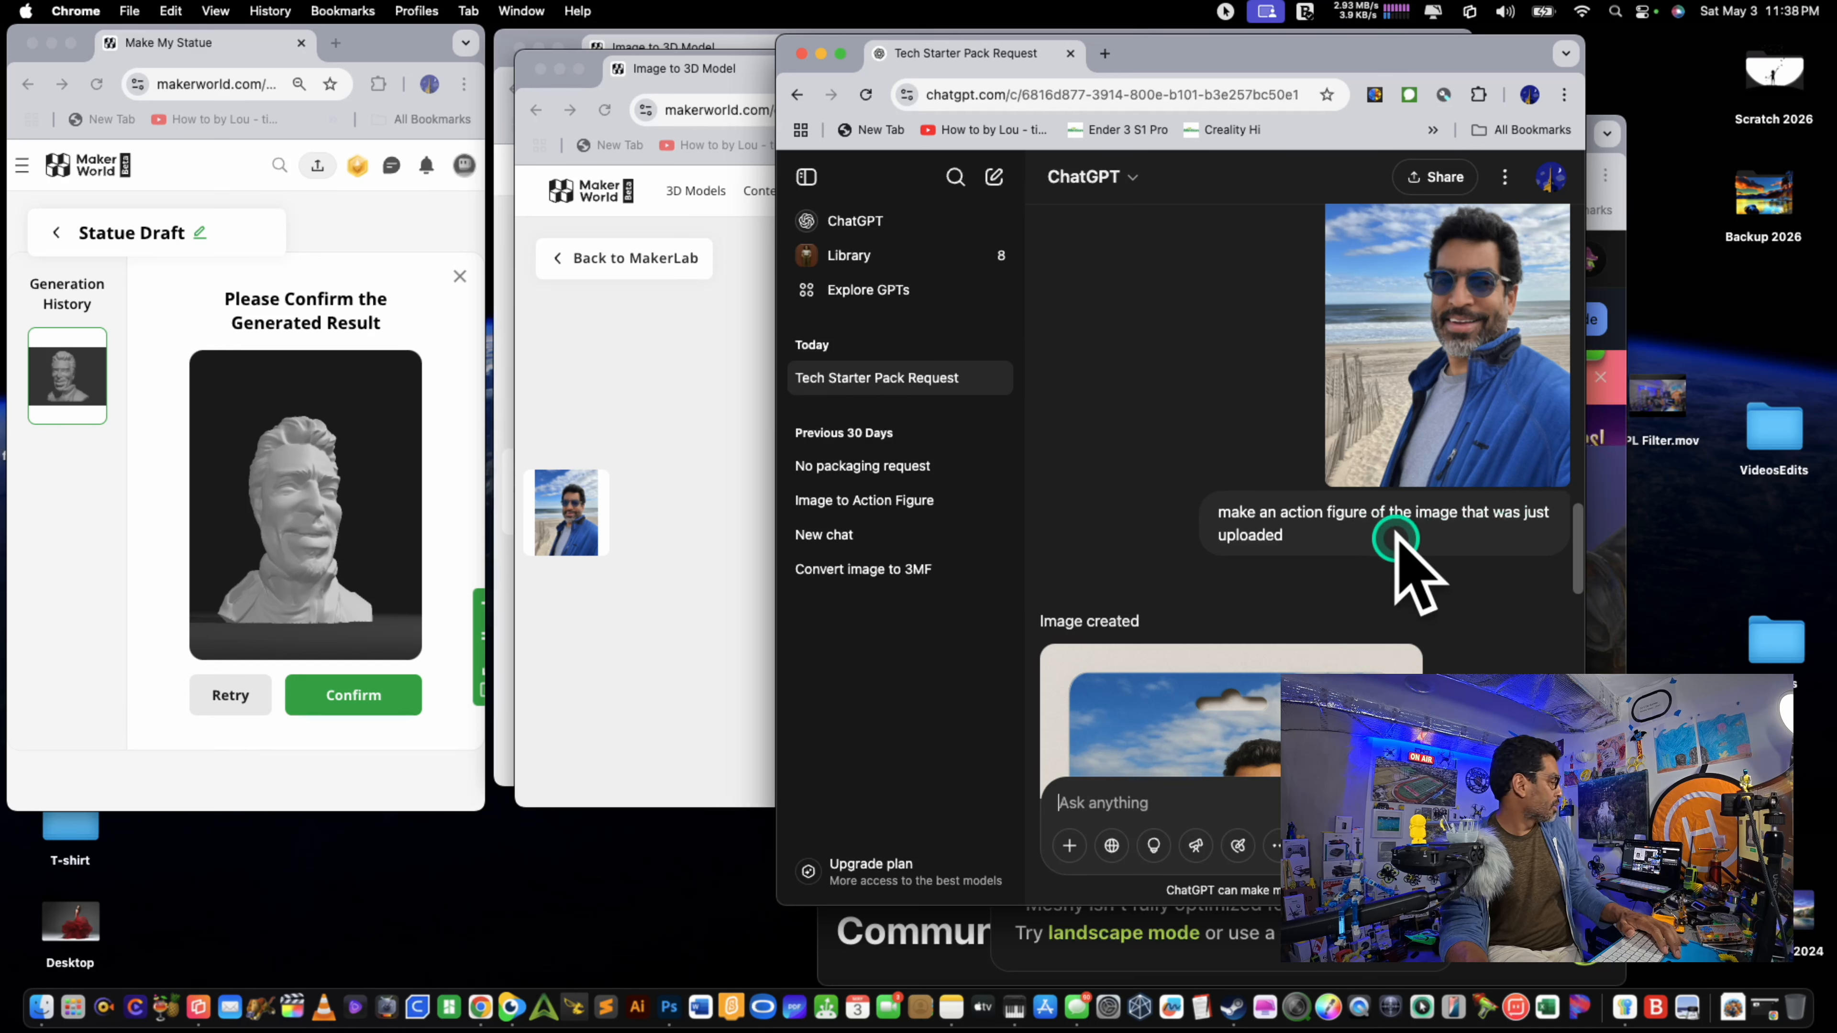
Step: Examine the packaged action figure image at full size, close it, and view the version created without the packaging
scroll(1301, 563, down, 6)
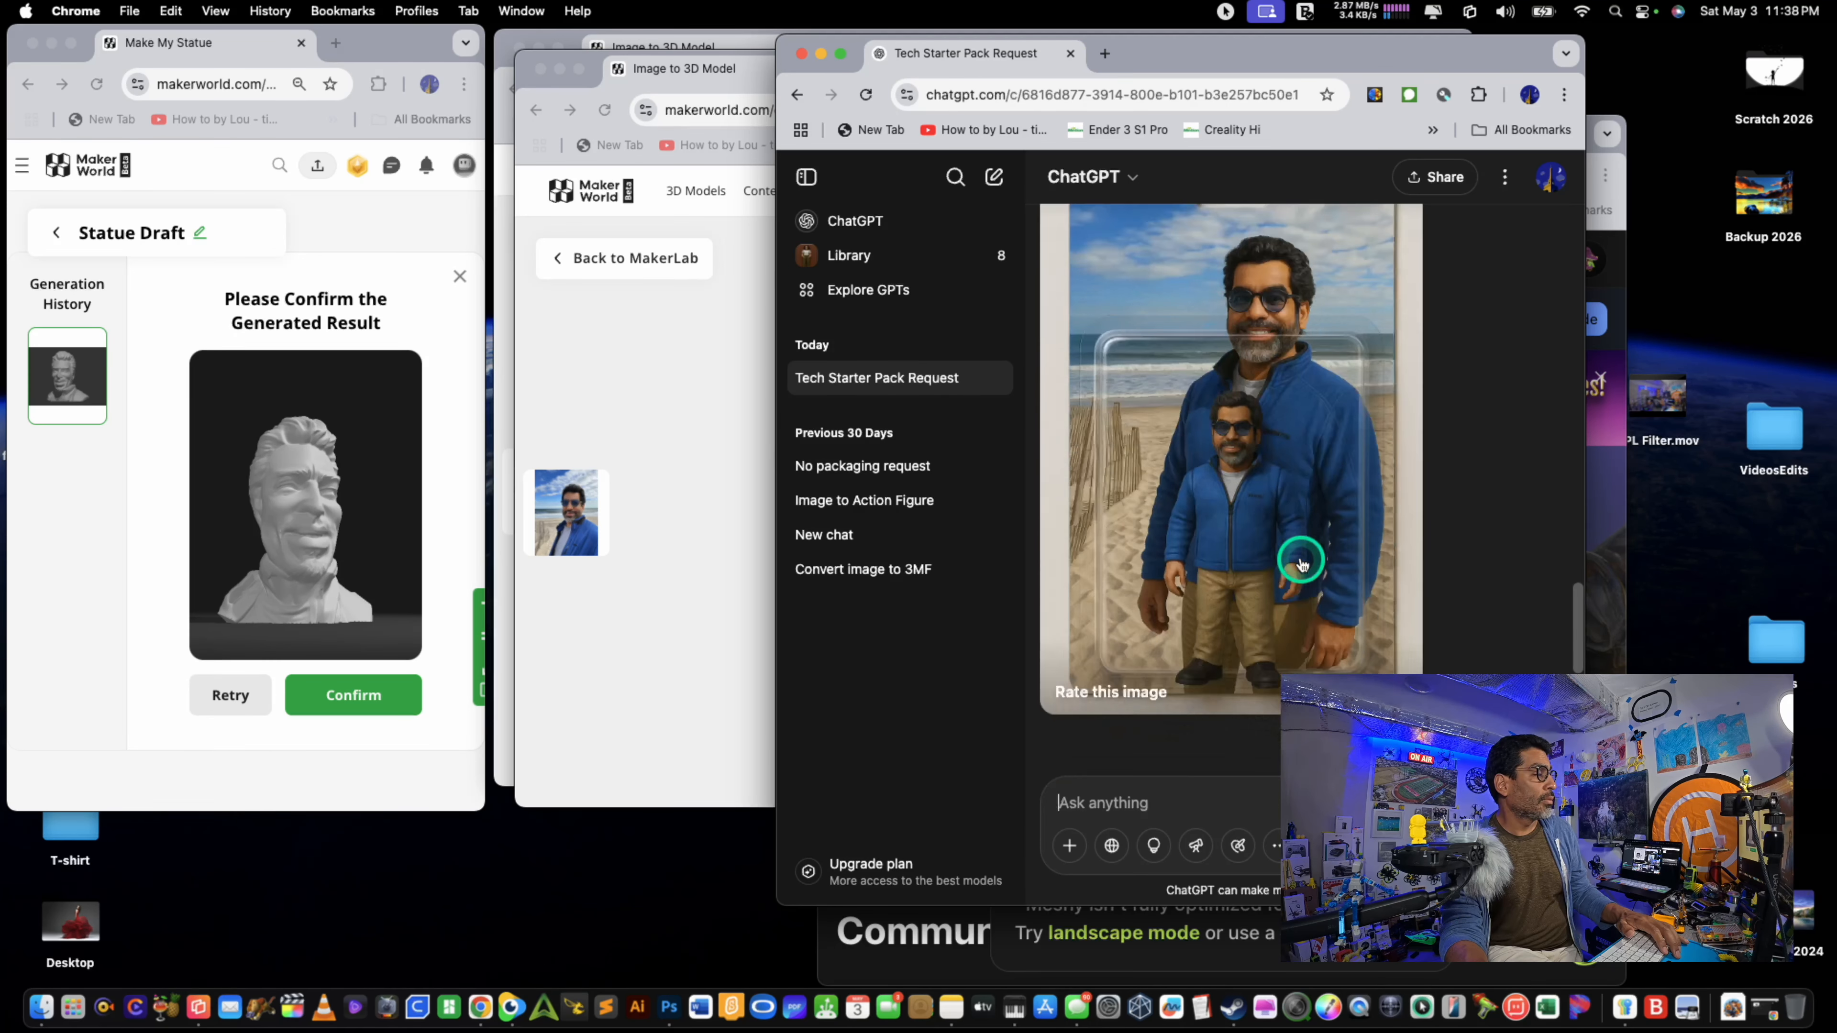
scroll(1279, 556, down, 1)
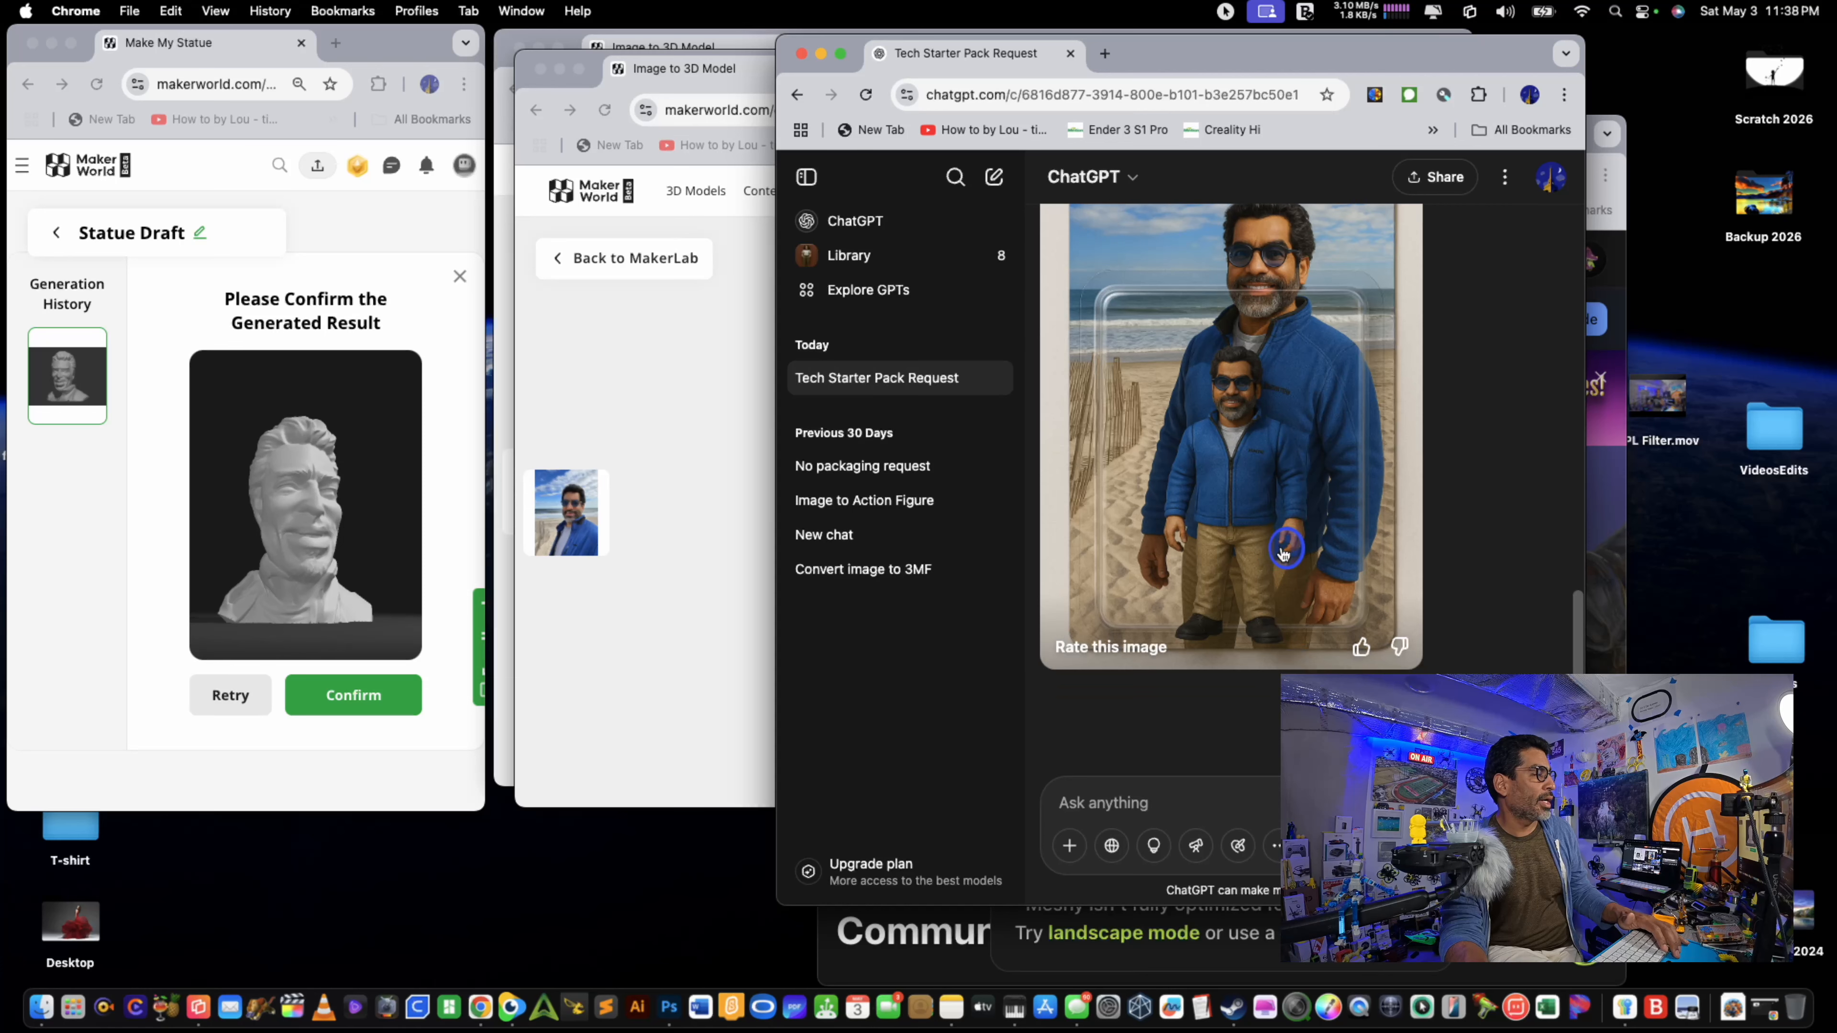
click(1283, 553)
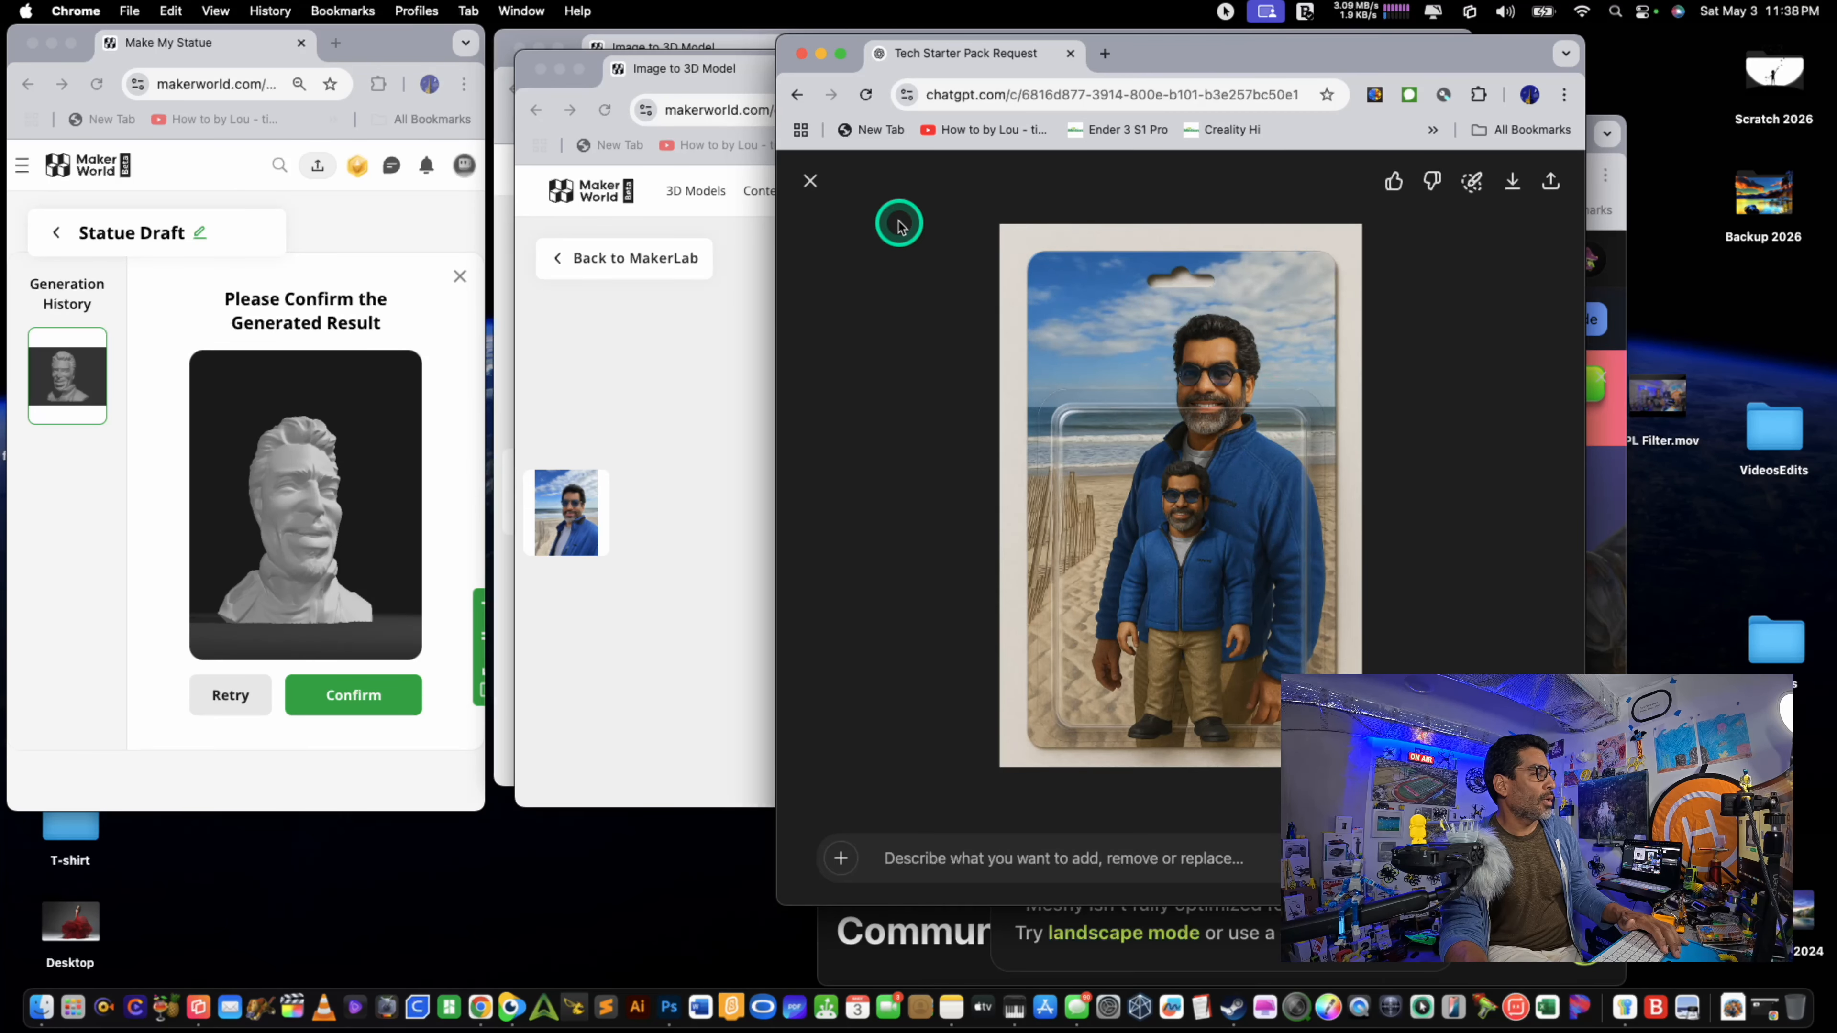
click(810, 180)
scroll(1295, 462, down, 6)
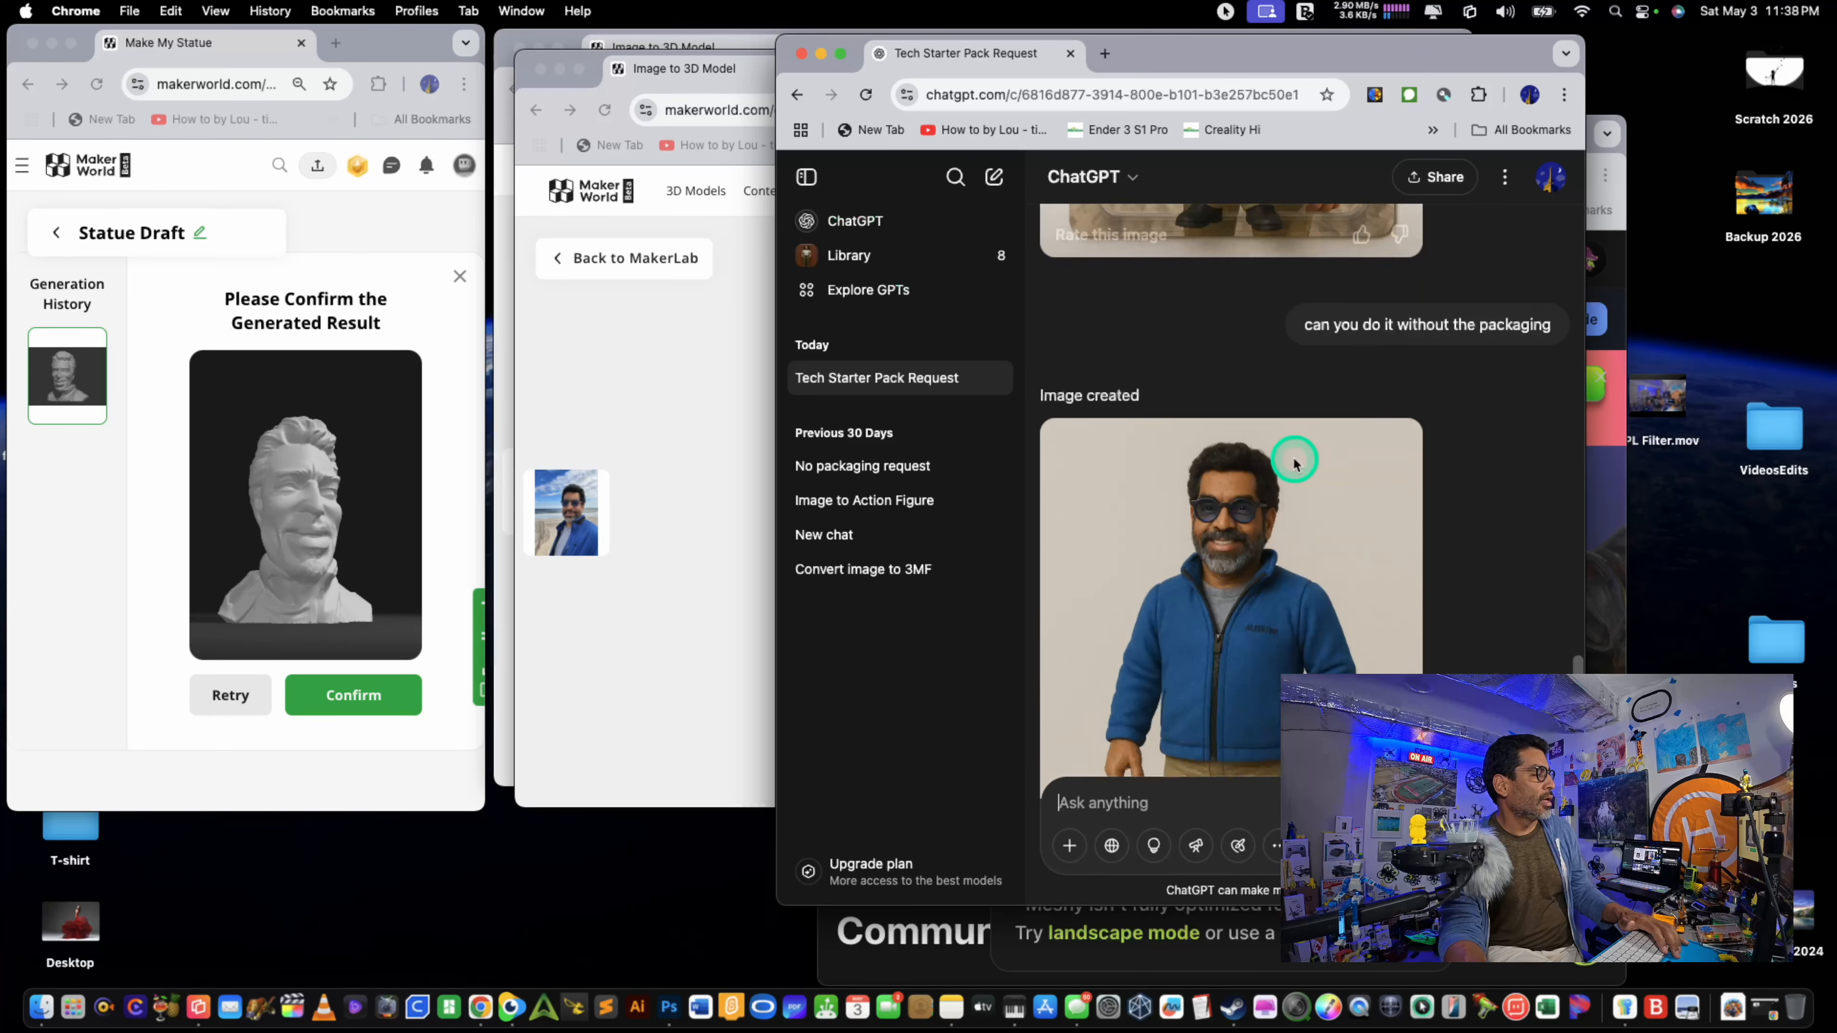
Step: Save a copy of the unpackaged action figure image from the chat onto the desktop
scroll(1295, 461, down, 4)
scroll(1270, 489, down, 7)
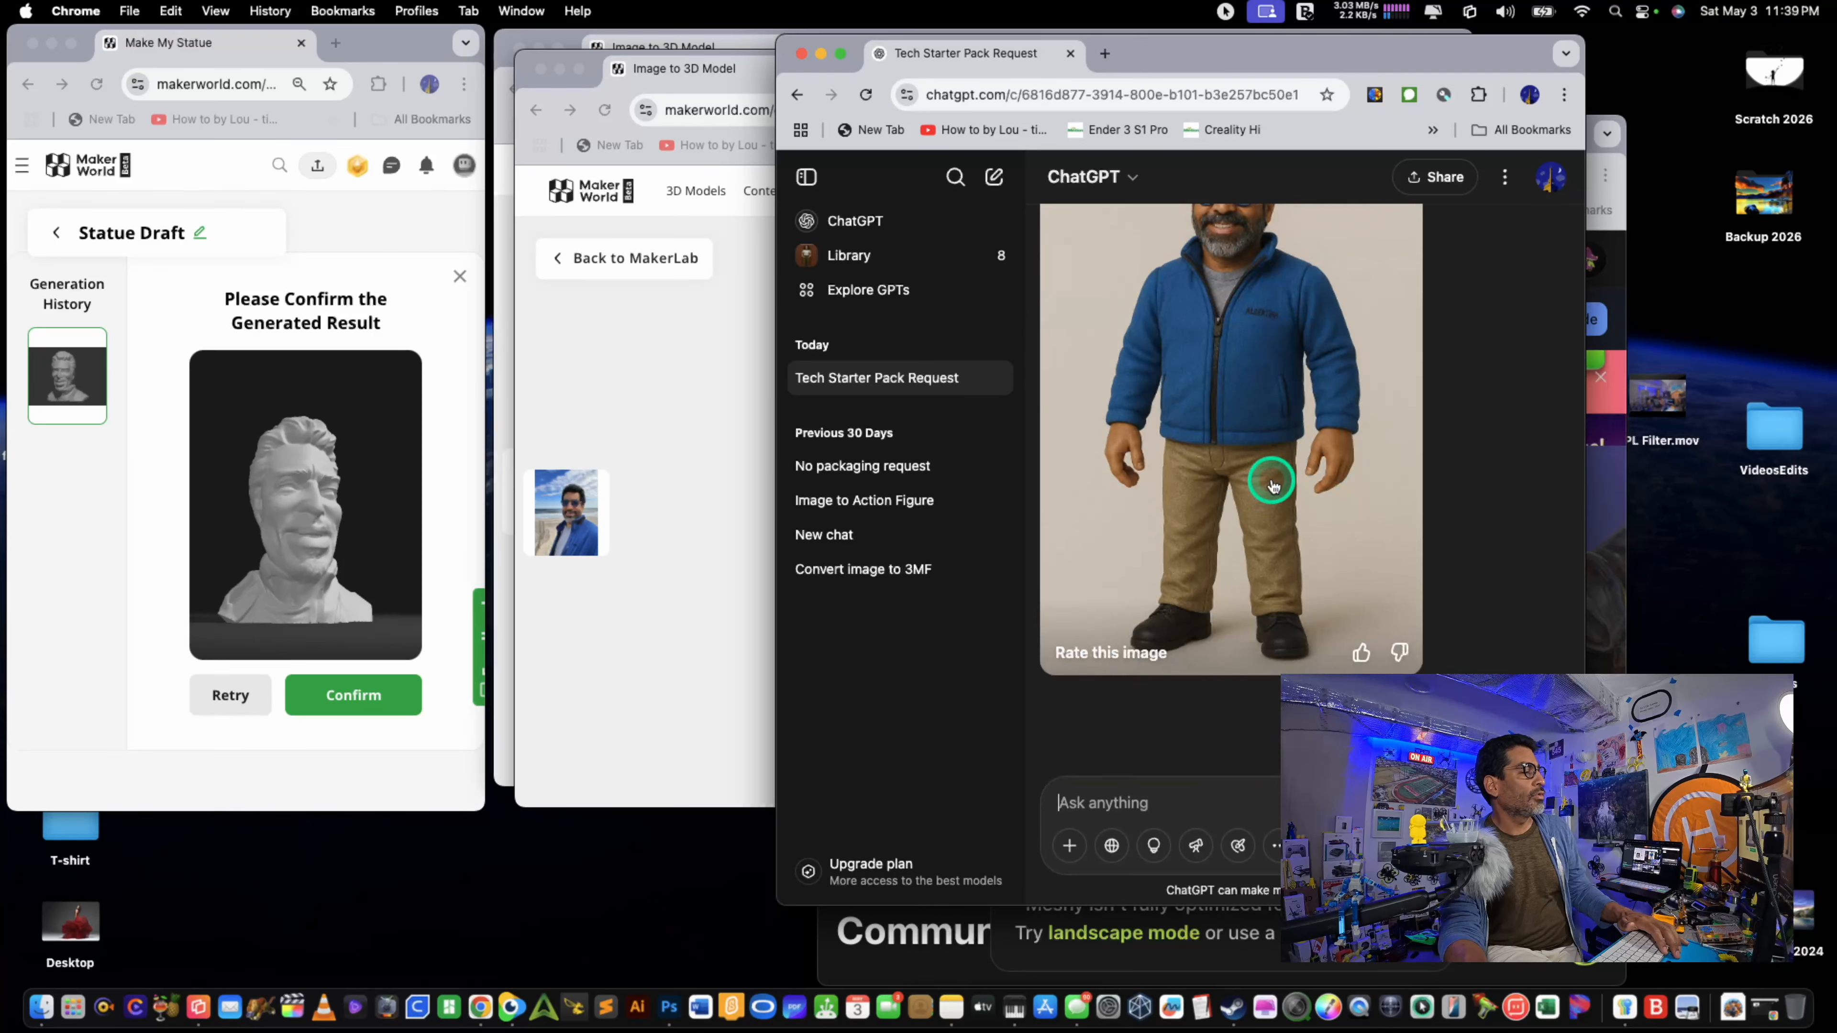
drag(1274, 485, 1696, 579)
click(1693, 575)
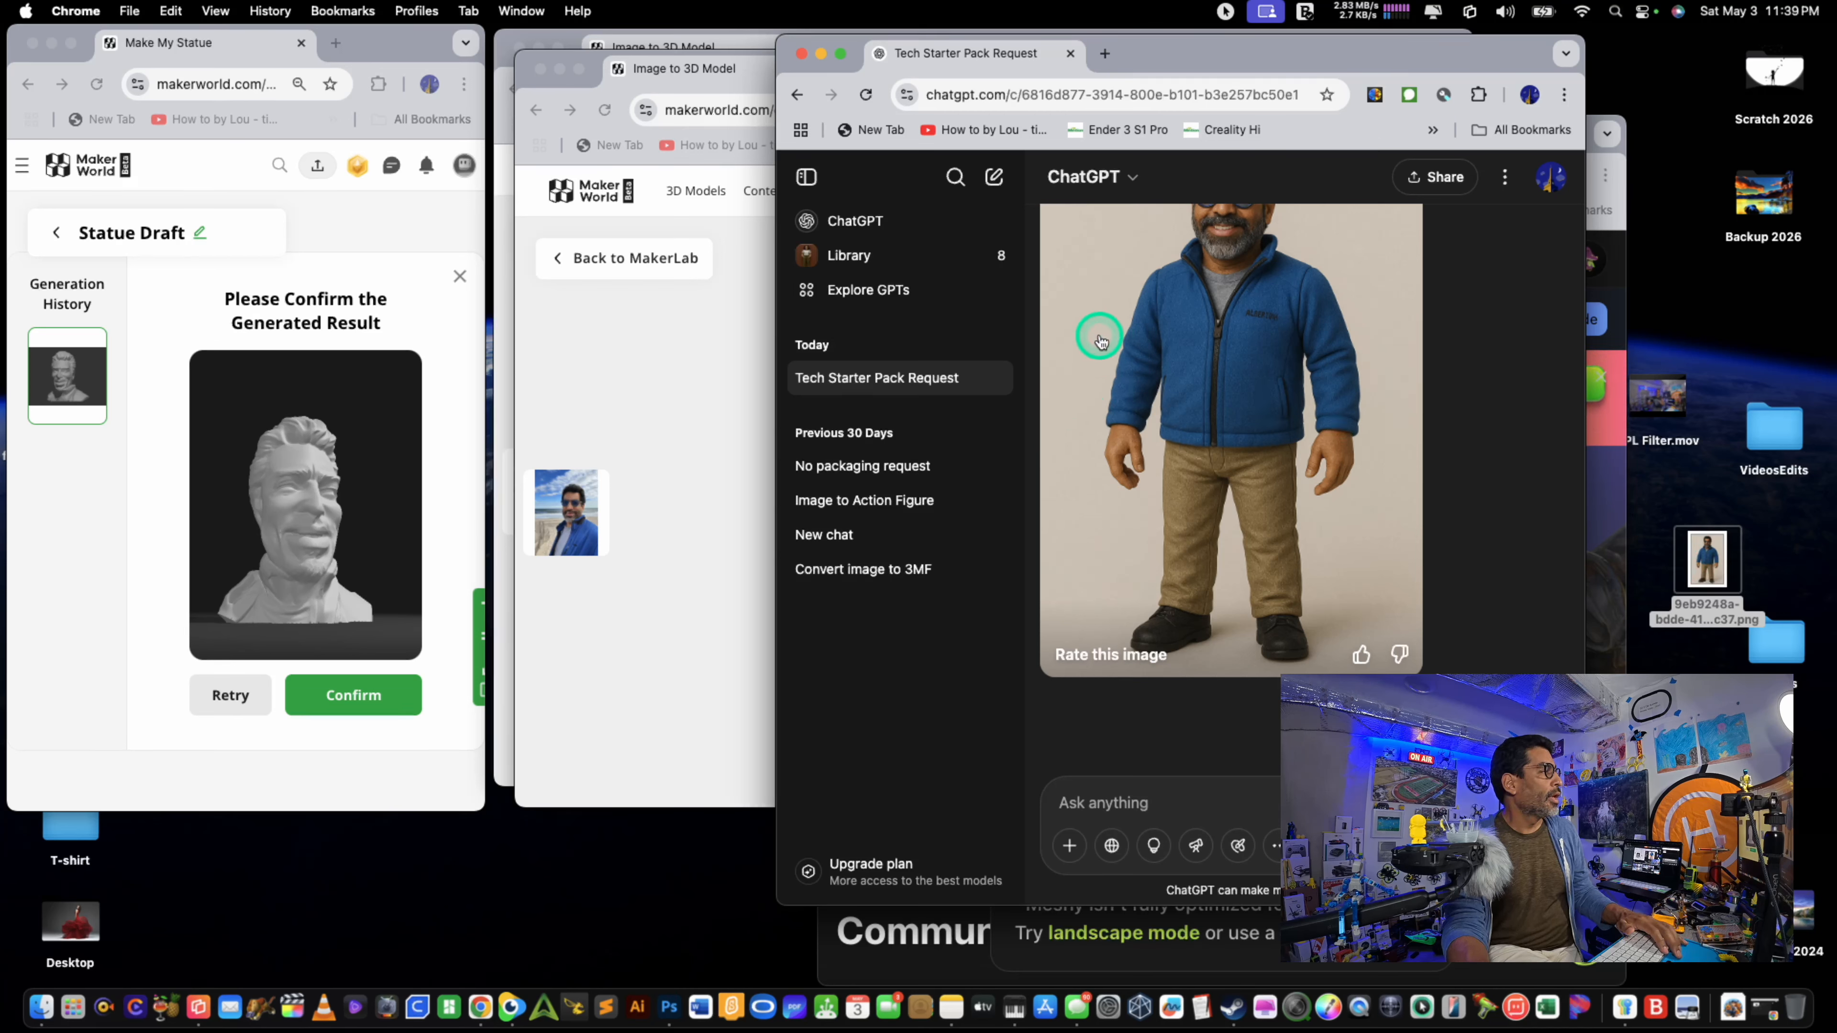
Step: Download the action figure image without the packaging from the ChatGPT conversation
scroll(1275, 378, down, 10)
scroll(1275, 381, up, 3)
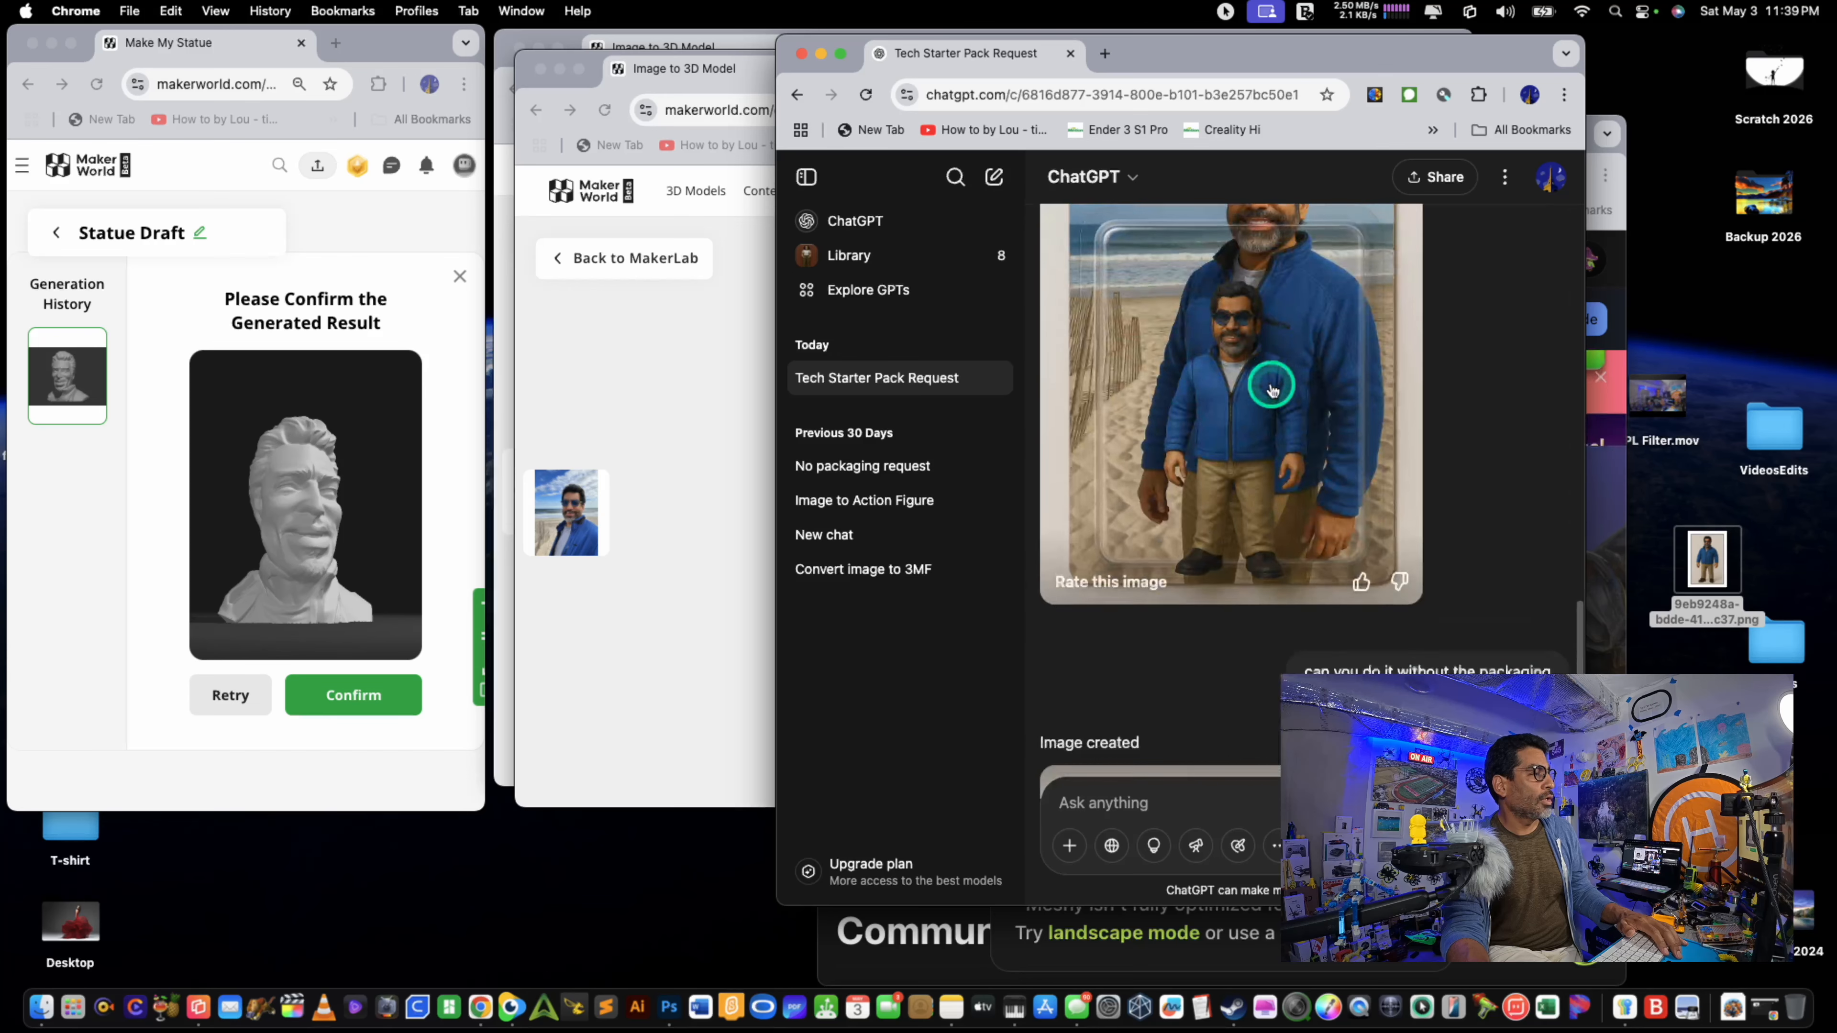
scroll(1272, 387, down, 2)
scroll(1272, 387, down, 4)
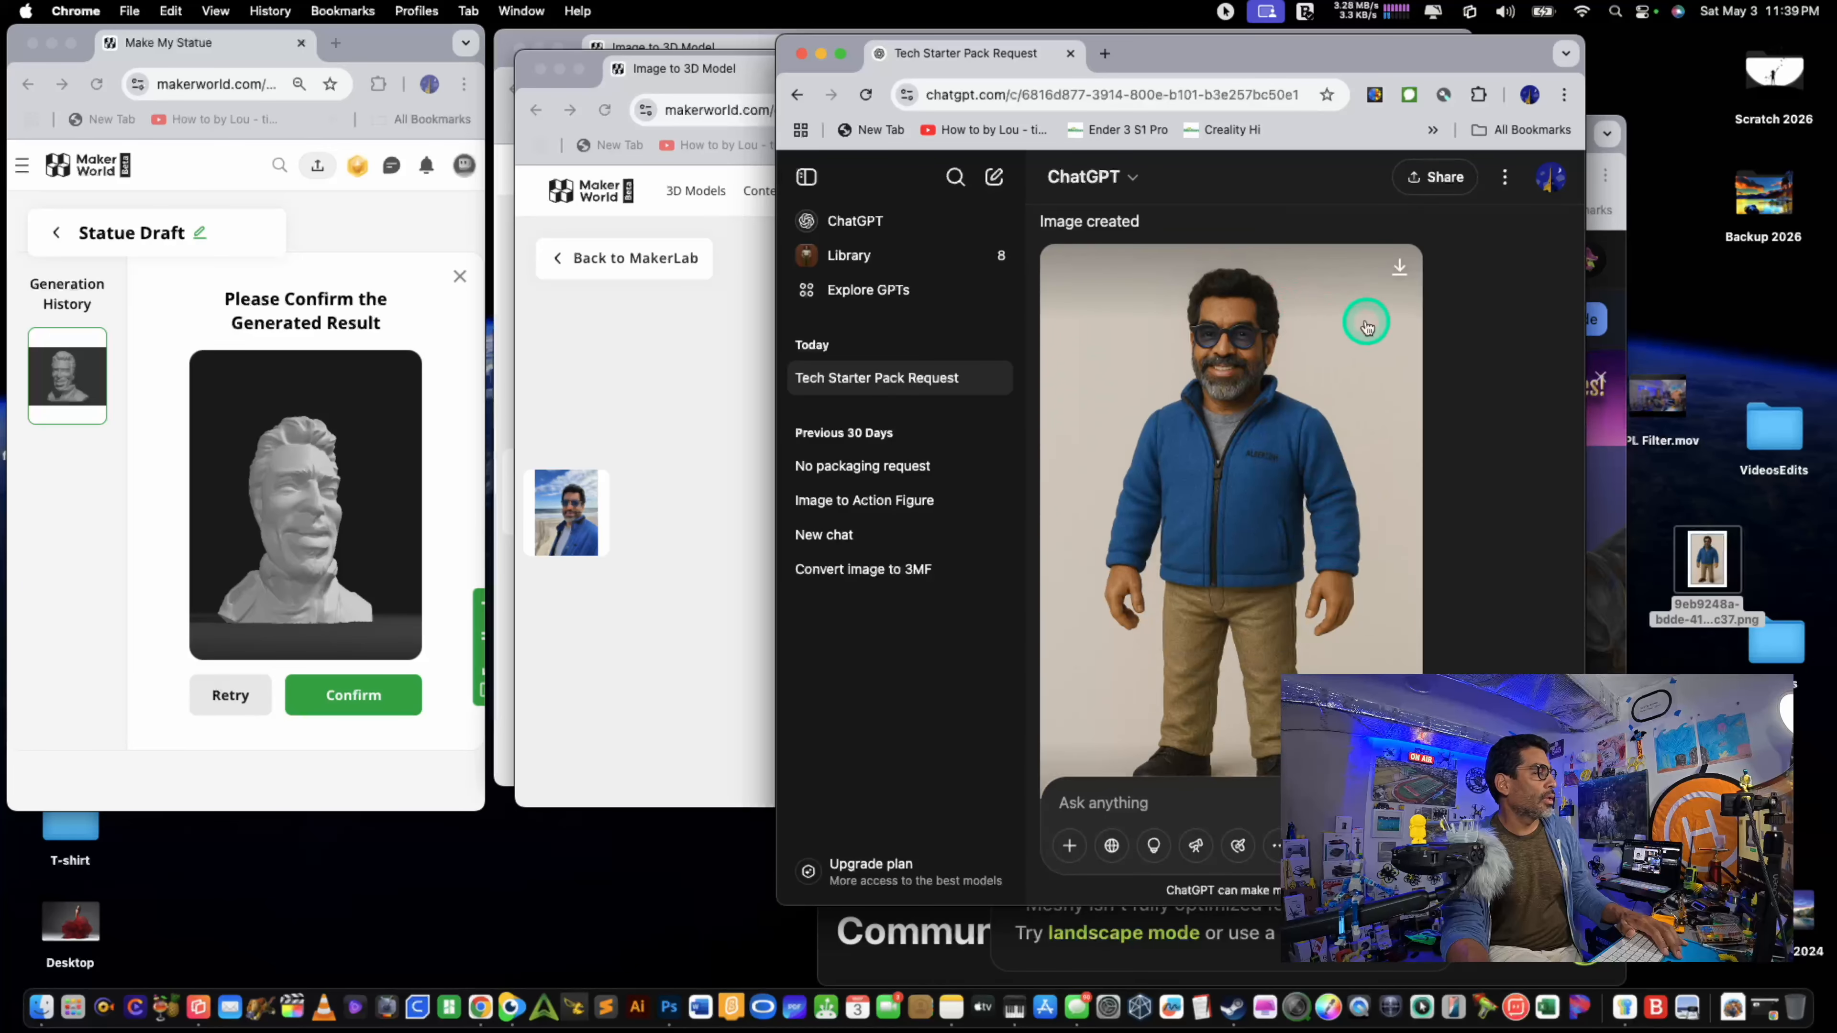
click(1400, 274)
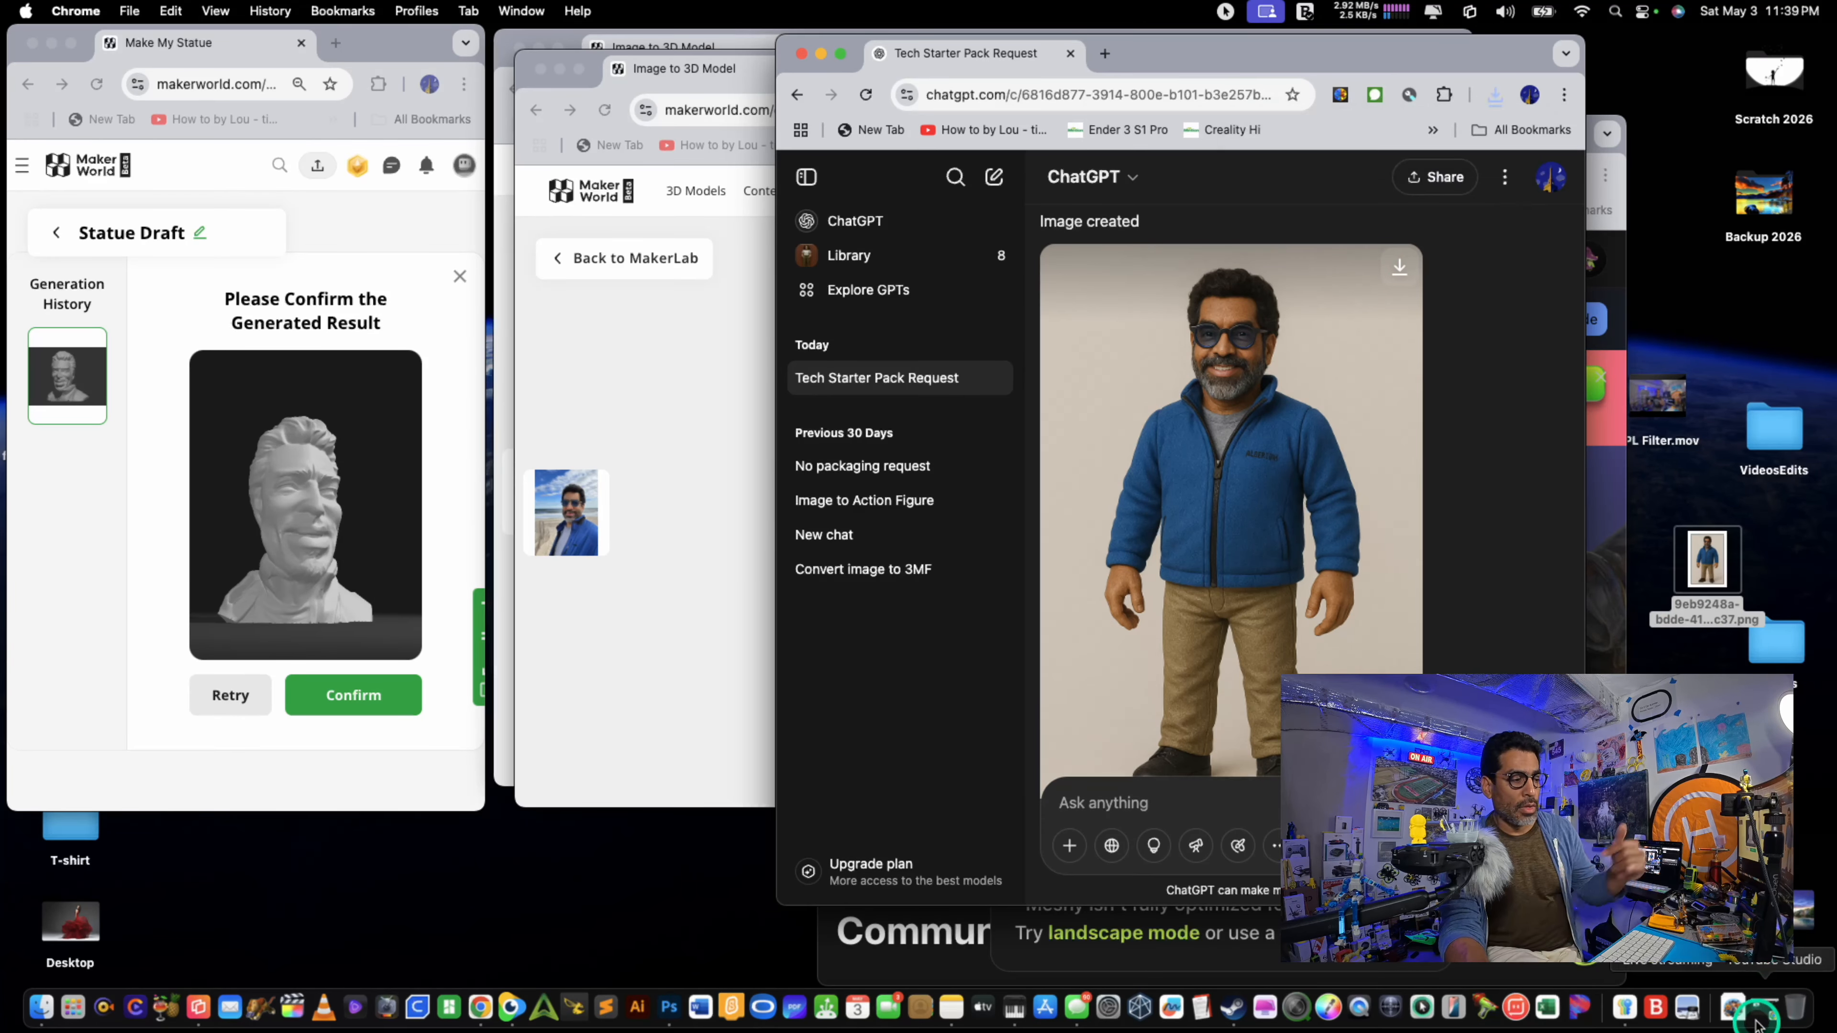
Step: Open the Downloads folder in a Finder window and display its files as a list
click(1736, 1009)
scroll(1239, 579, down, 10)
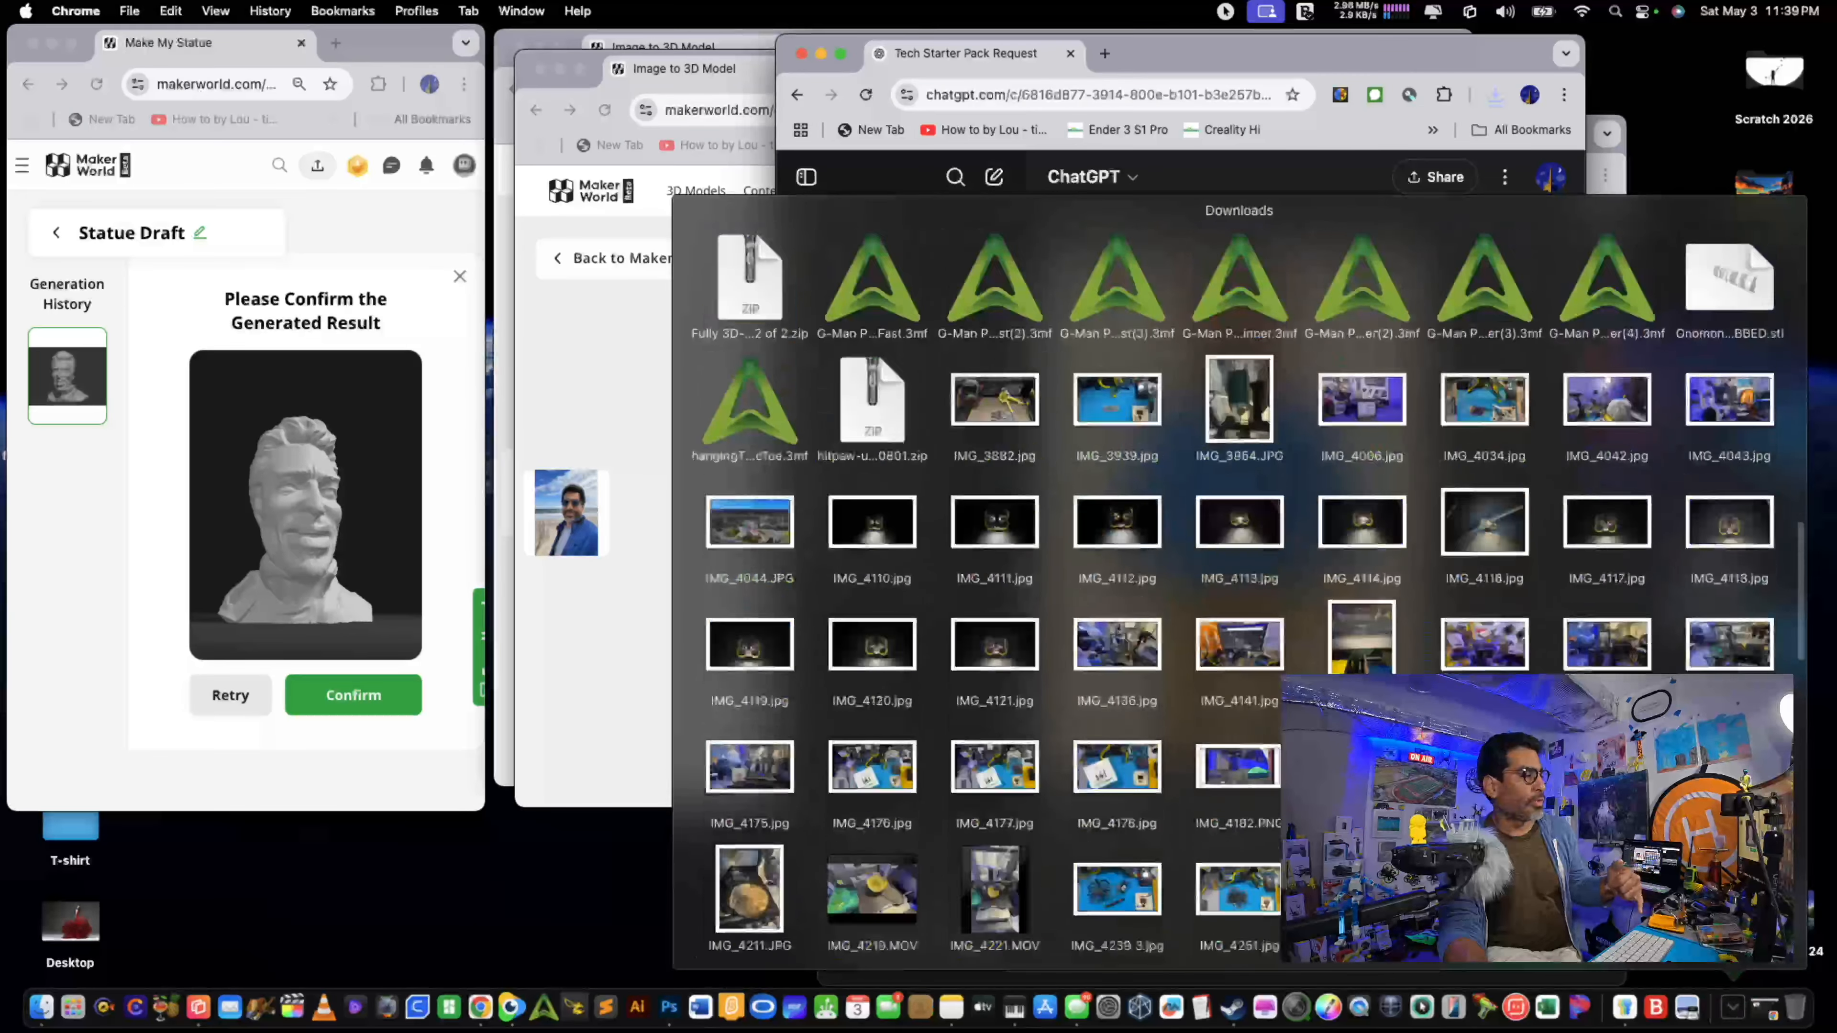
click(1239, 861)
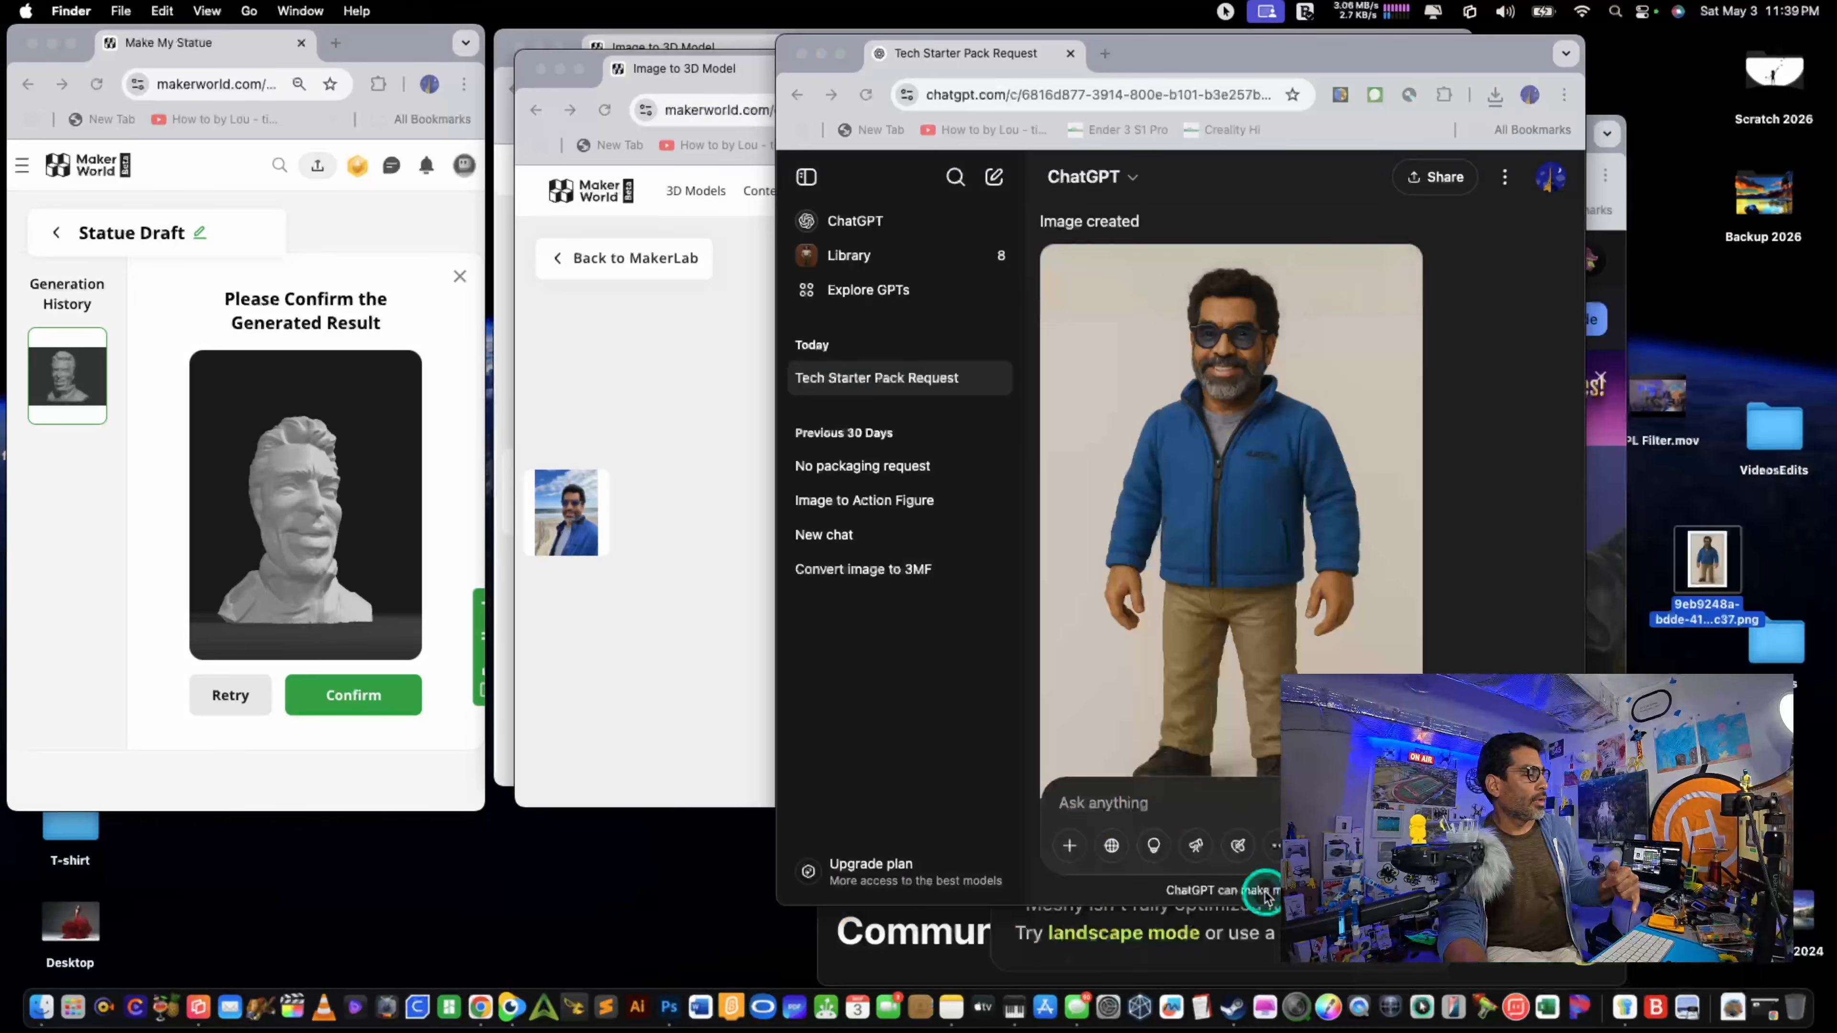
scroll(521, 413, up, 20)
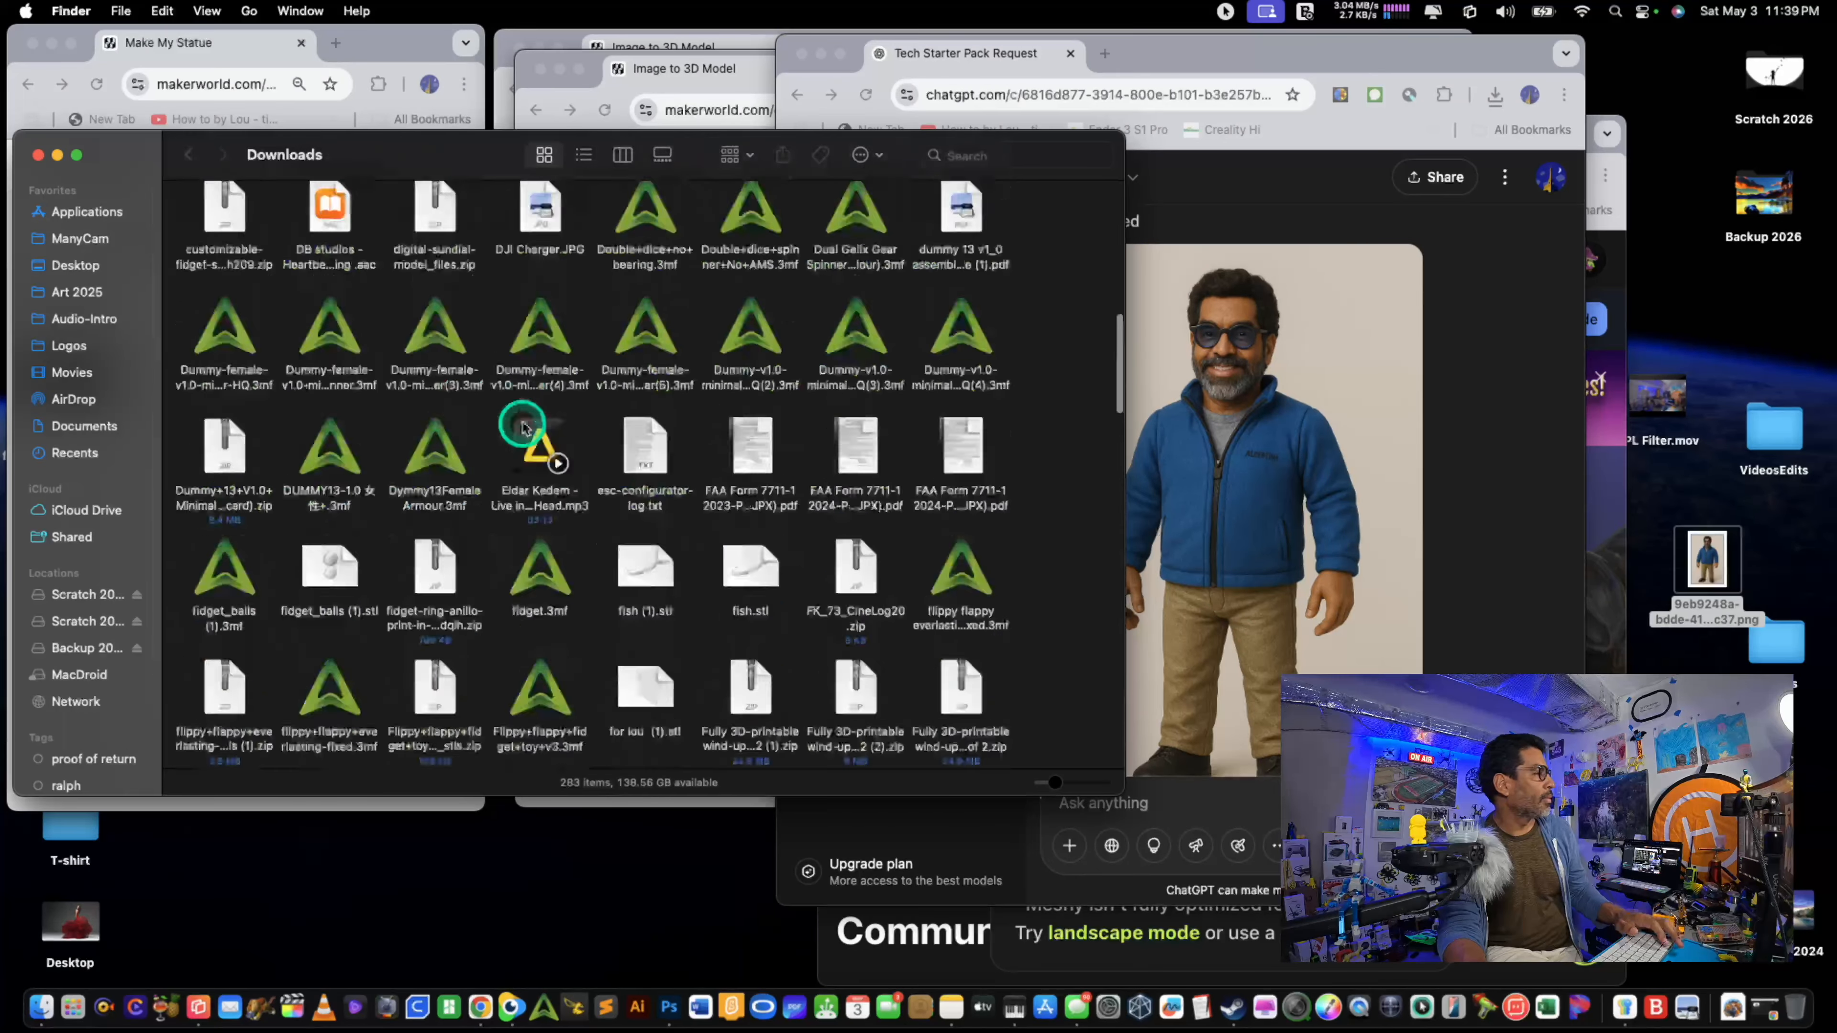
scroll(523, 425, down, 15)
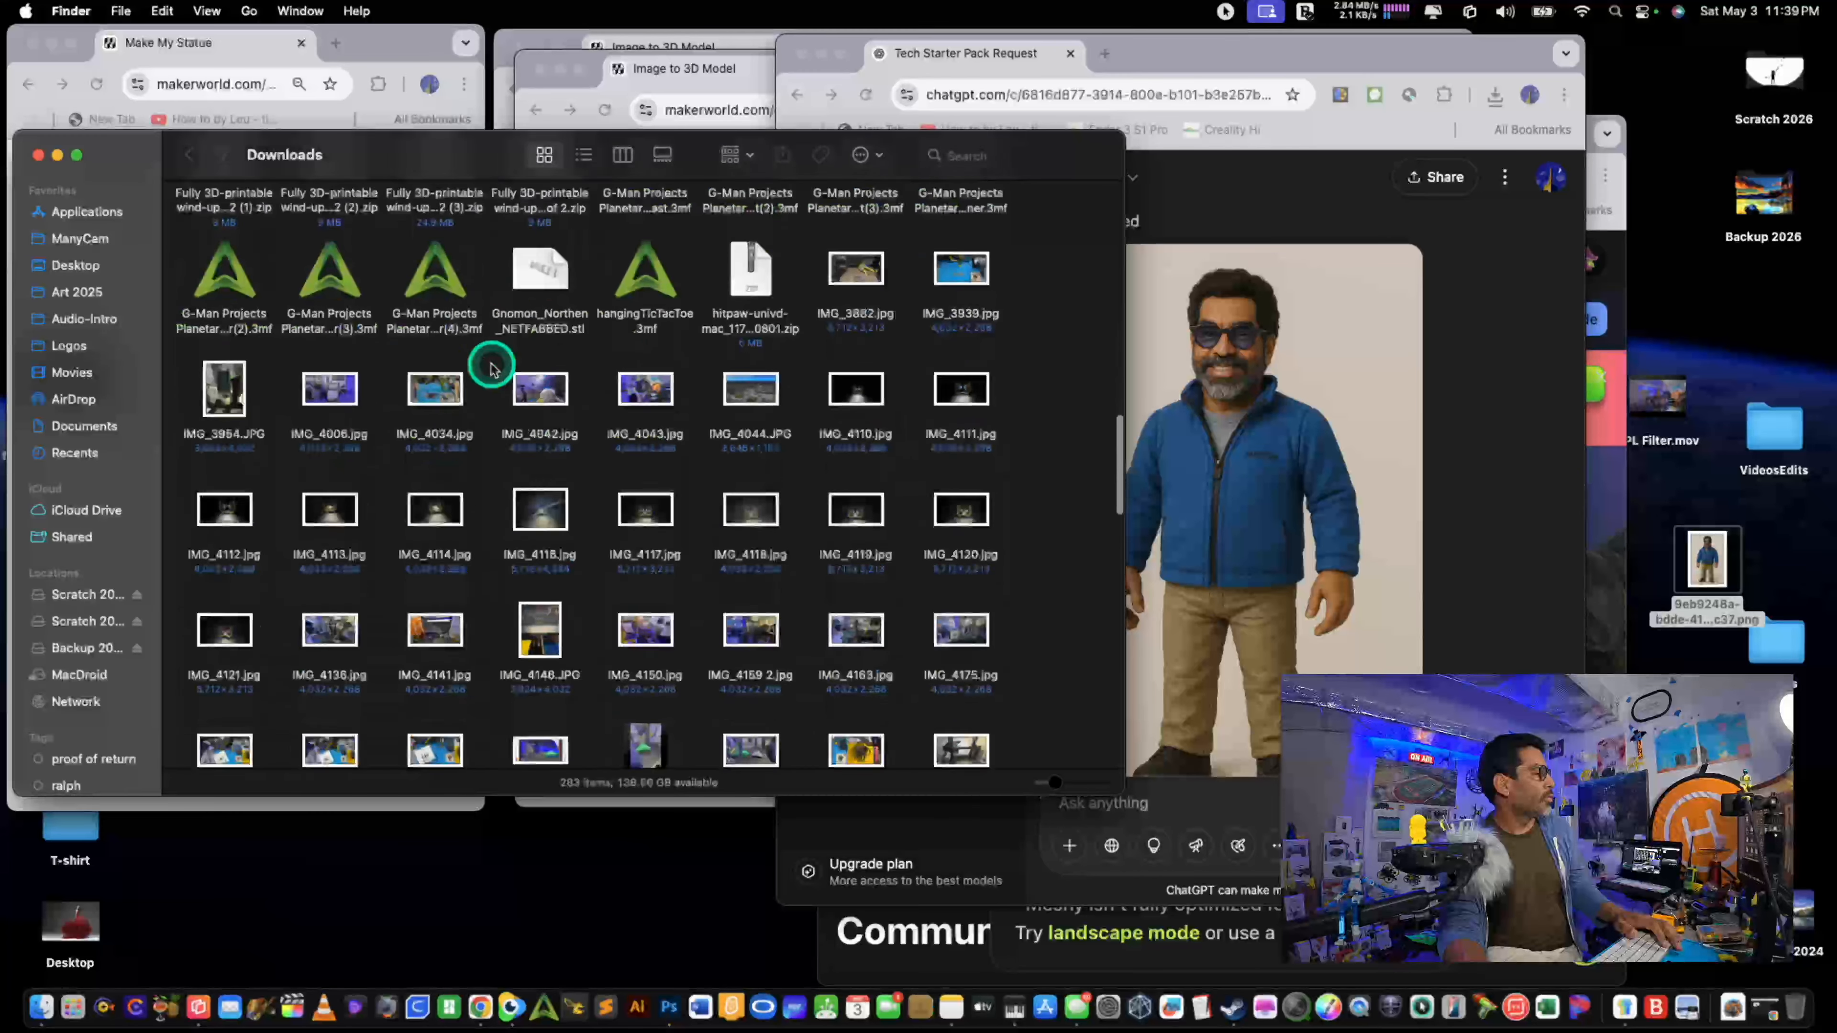
scroll(491, 369, down, 3)
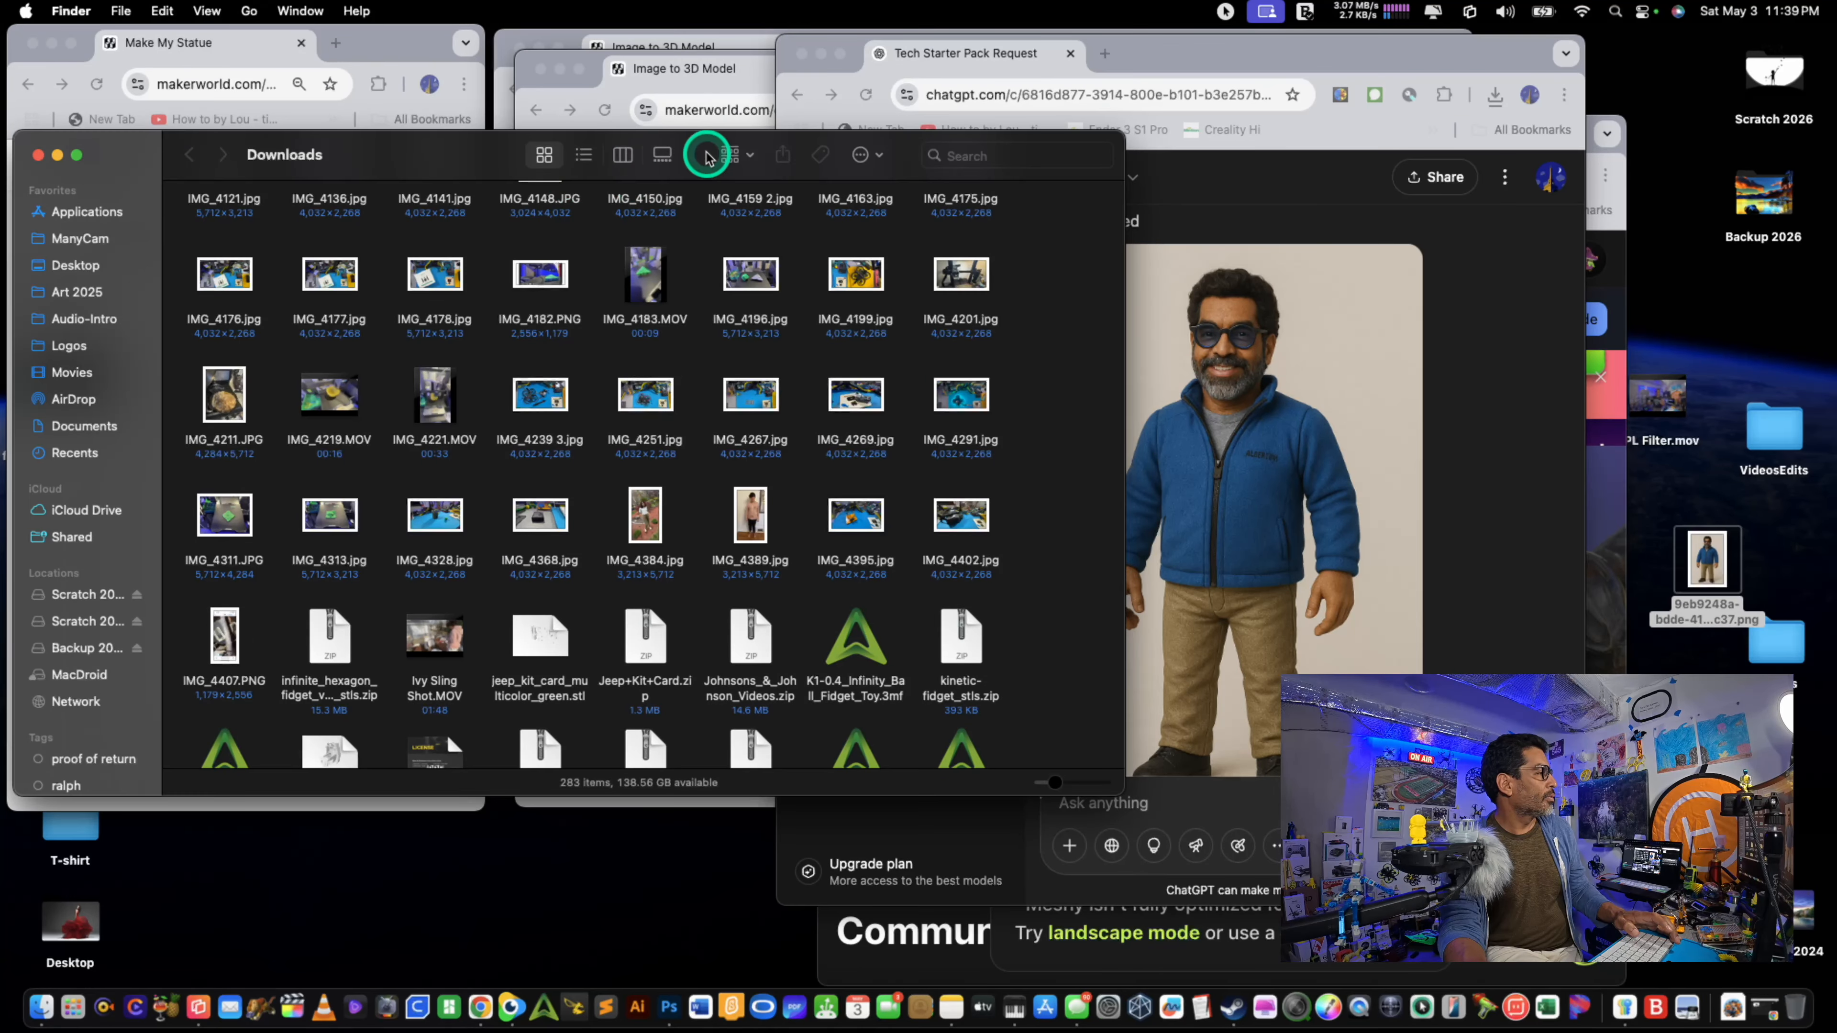
click(742, 155)
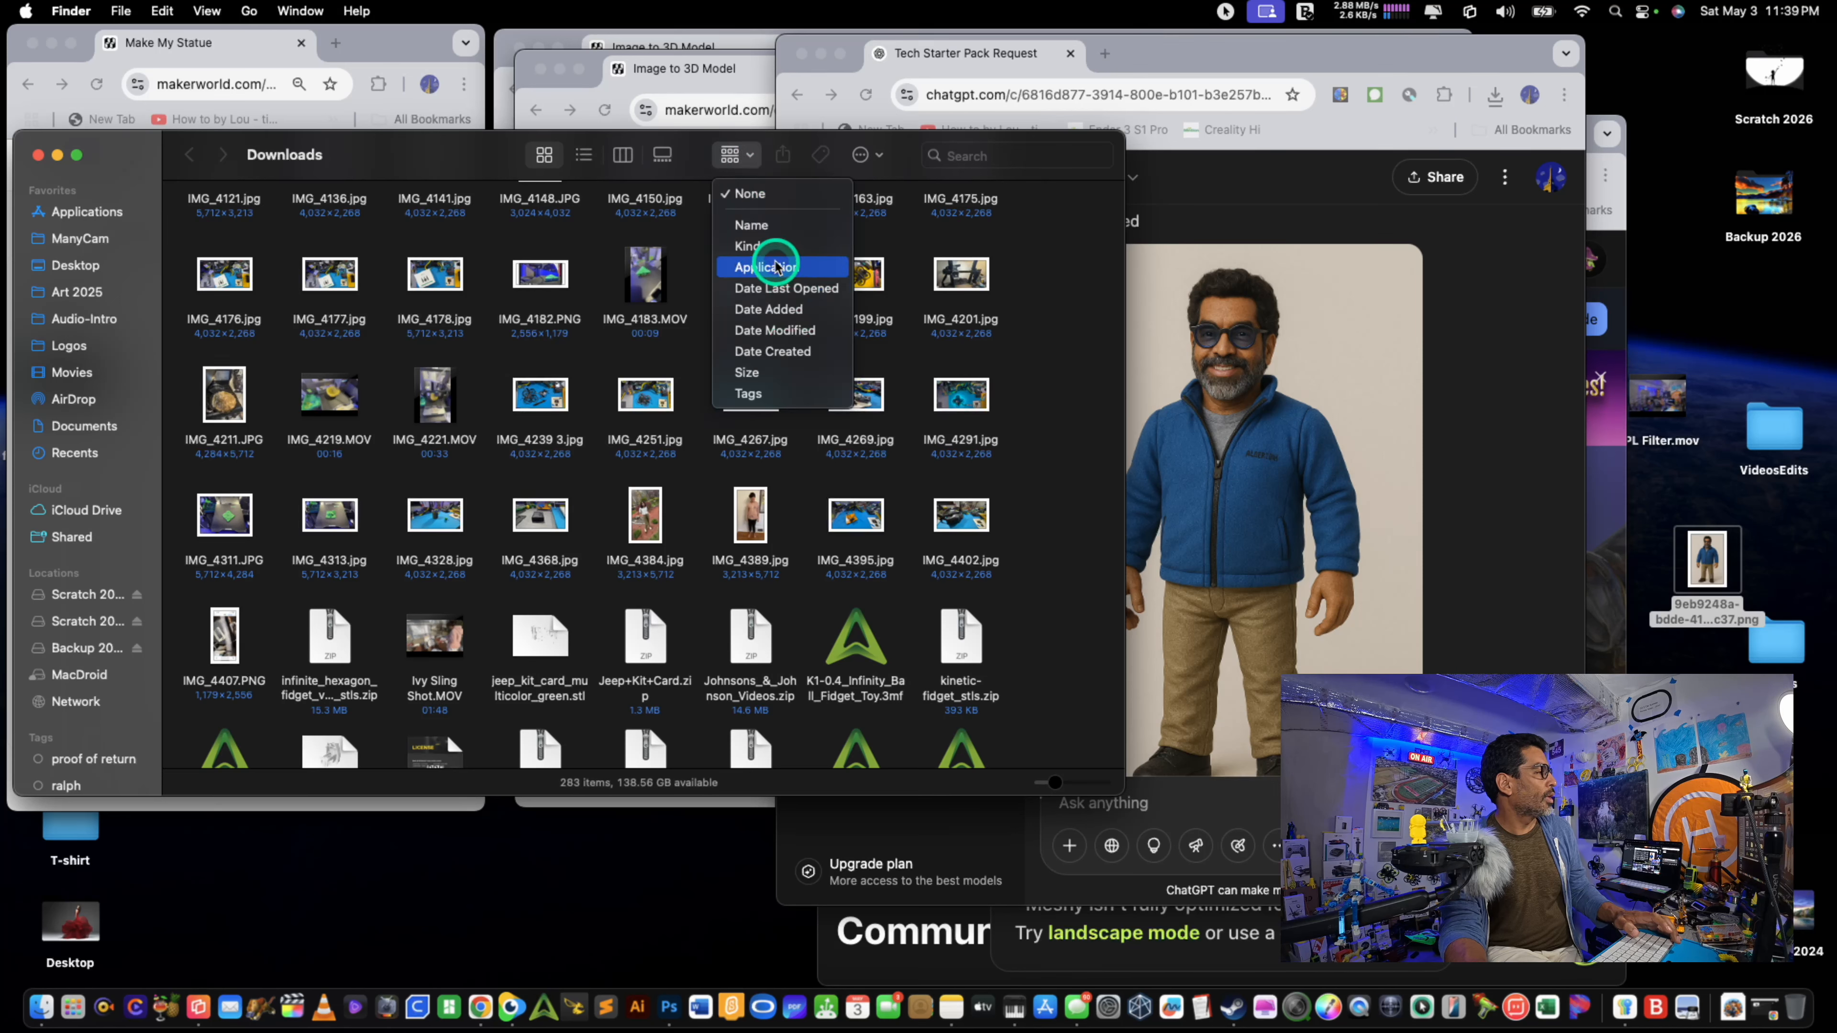
click(587, 158)
click(586, 158)
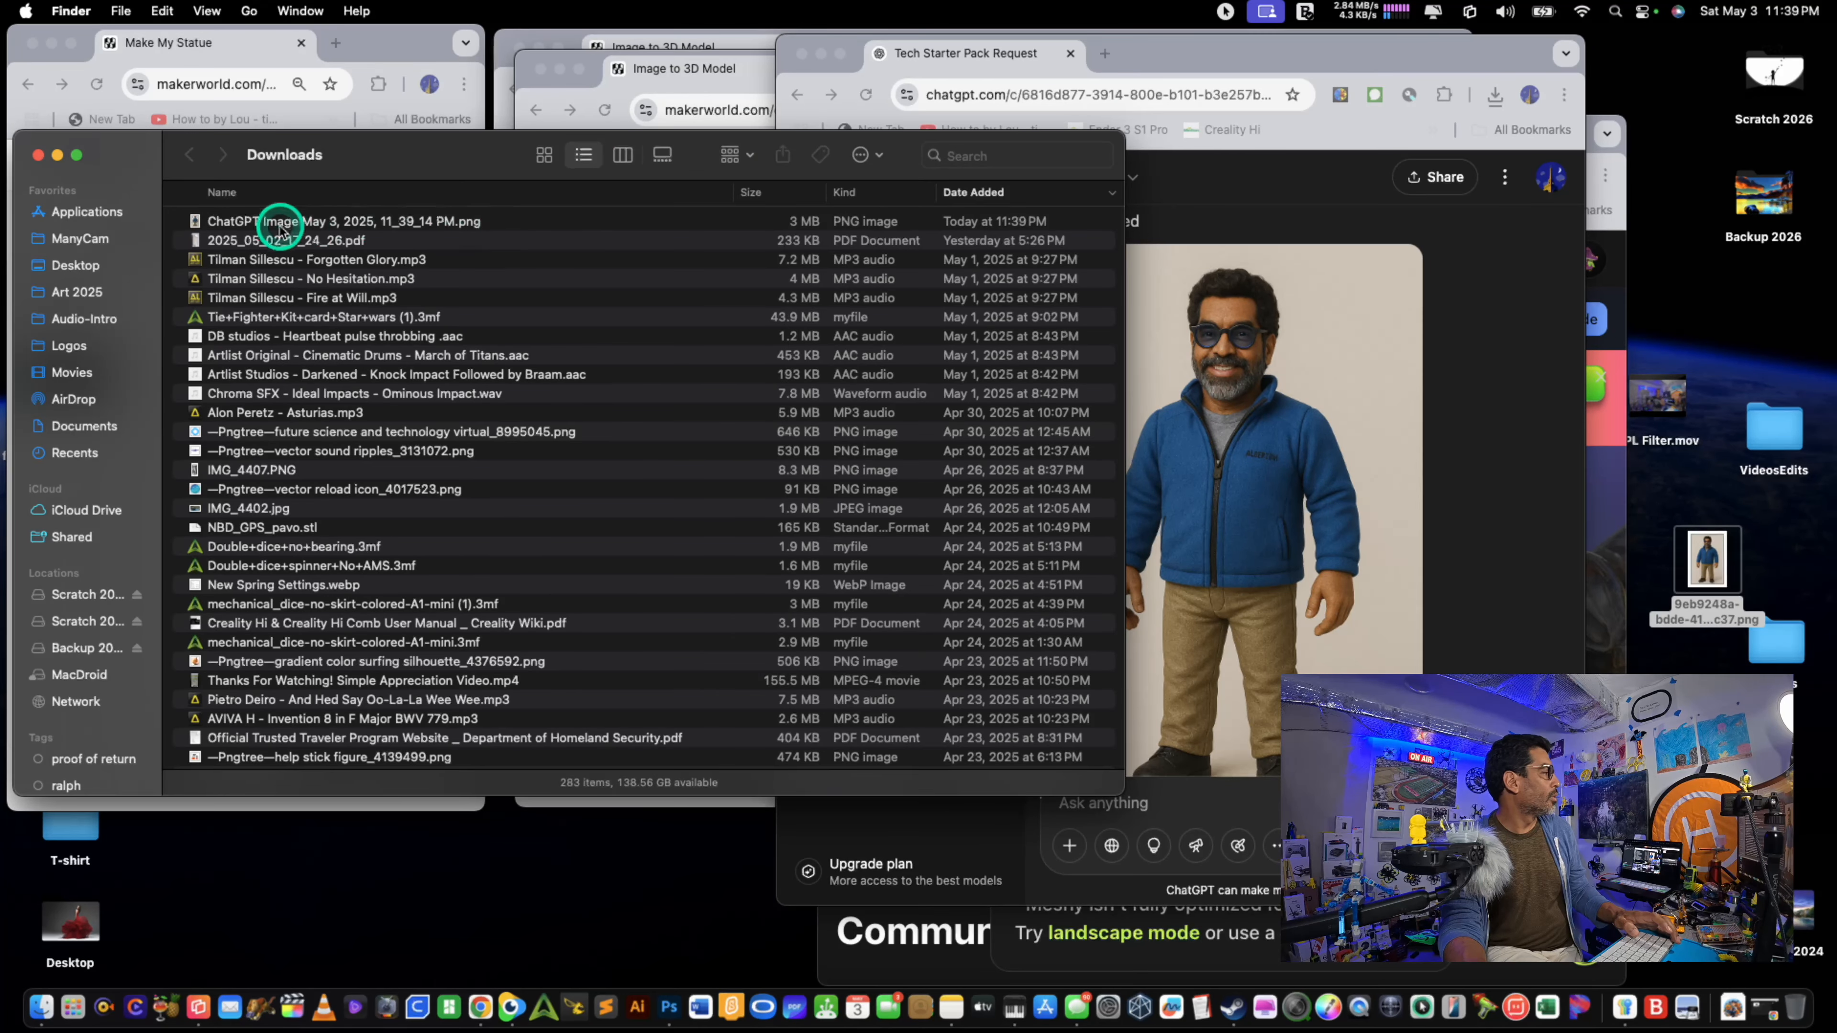
Step: Preview the downloaded "ChatGPT Image May 3, 2025, 11_39_14 PM.png", dismiss the preview and close the Downloads window
click(194, 221)
key(space)
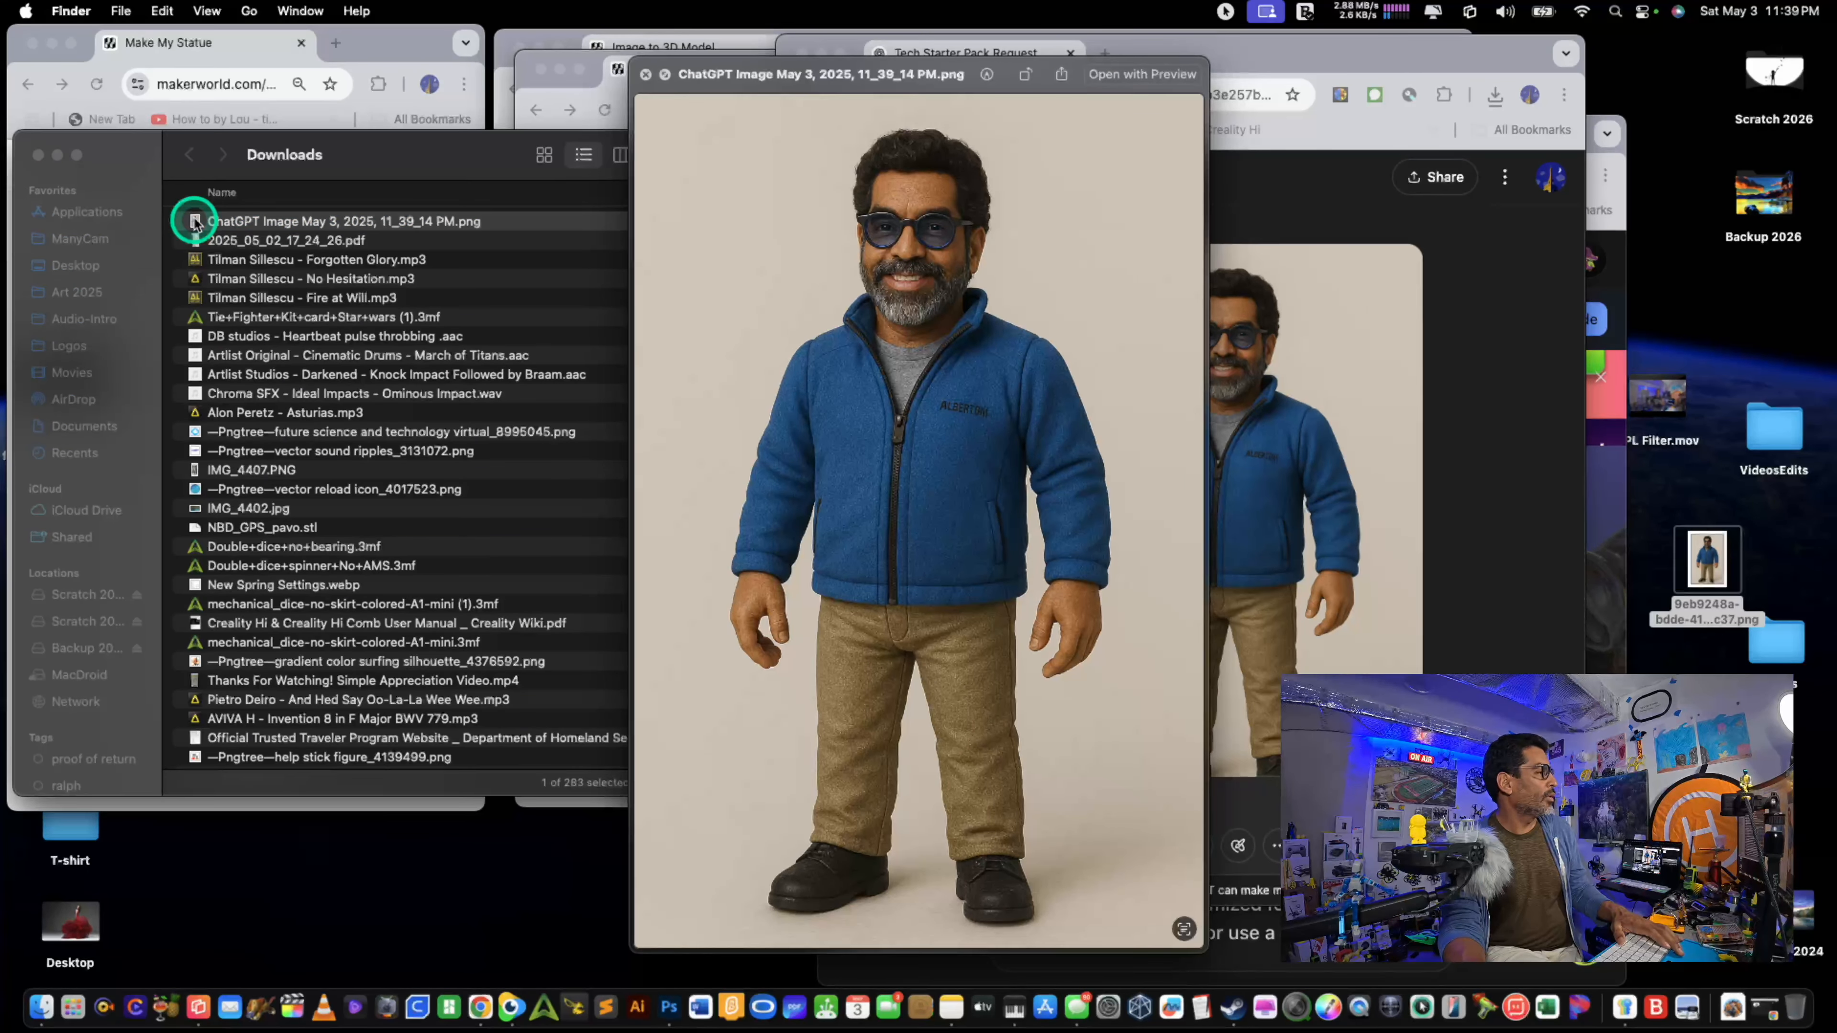
key(space)
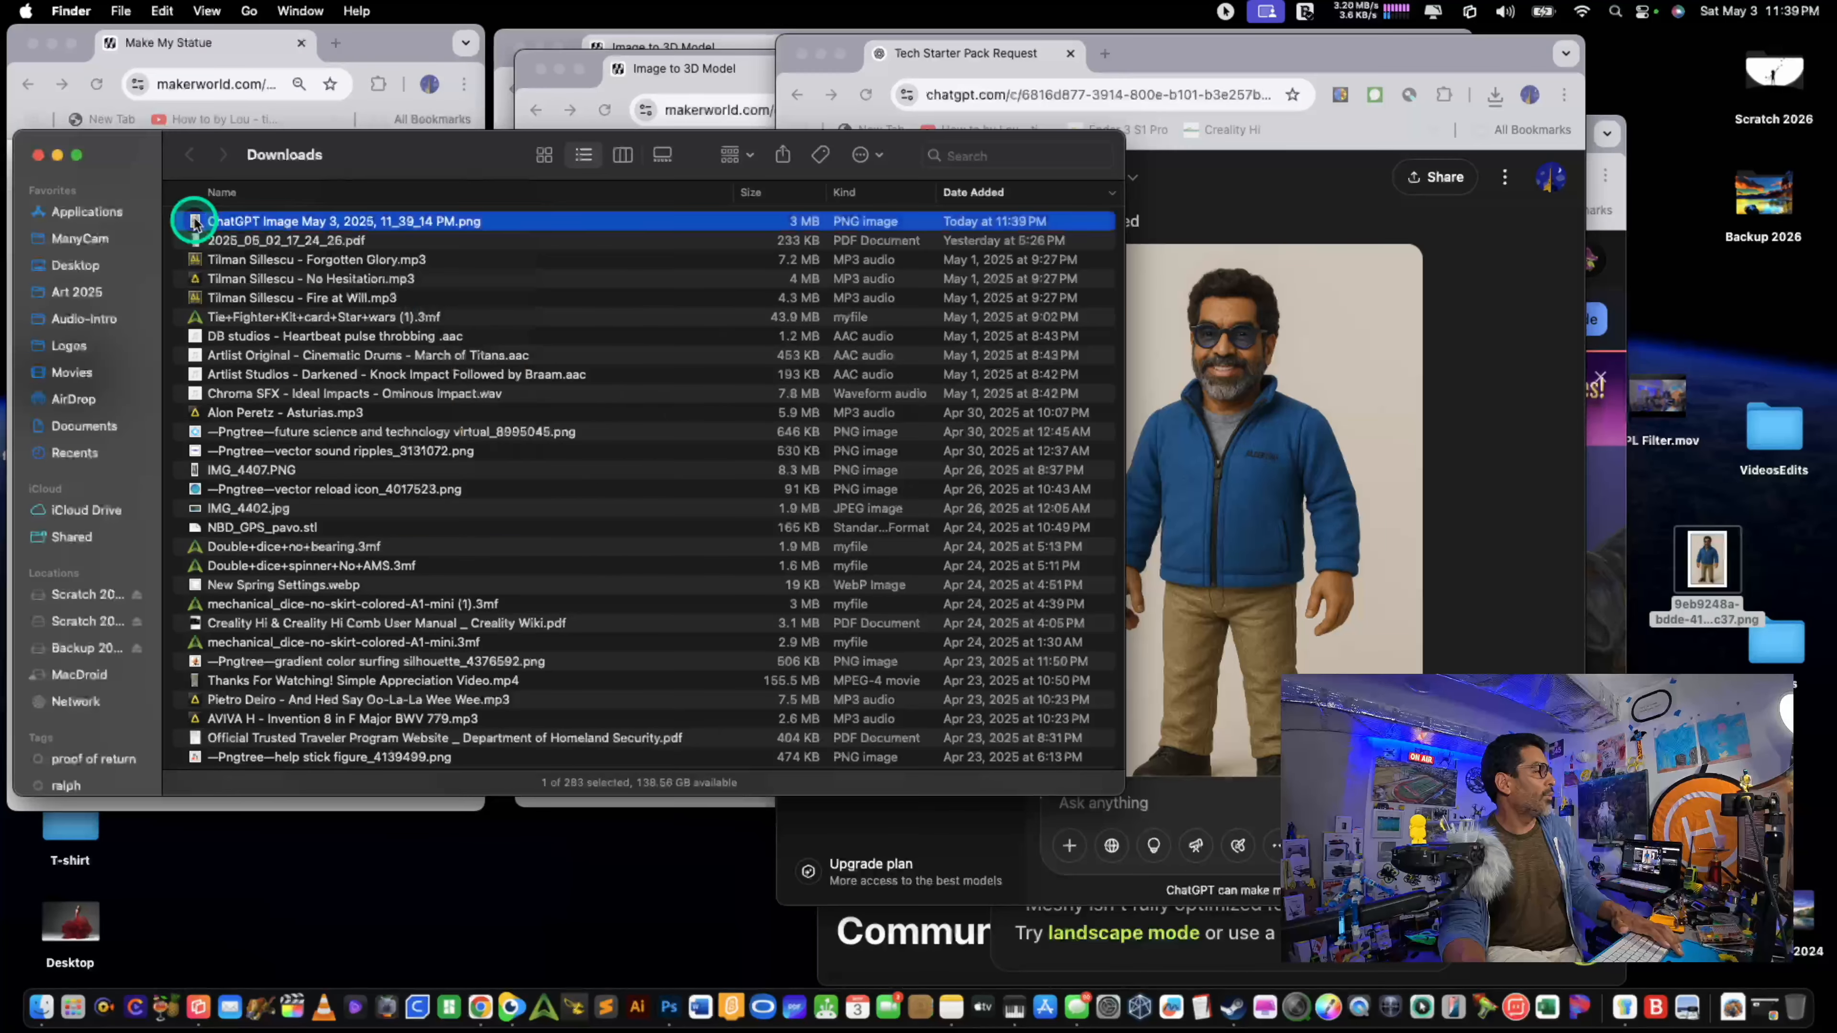
click(39, 155)
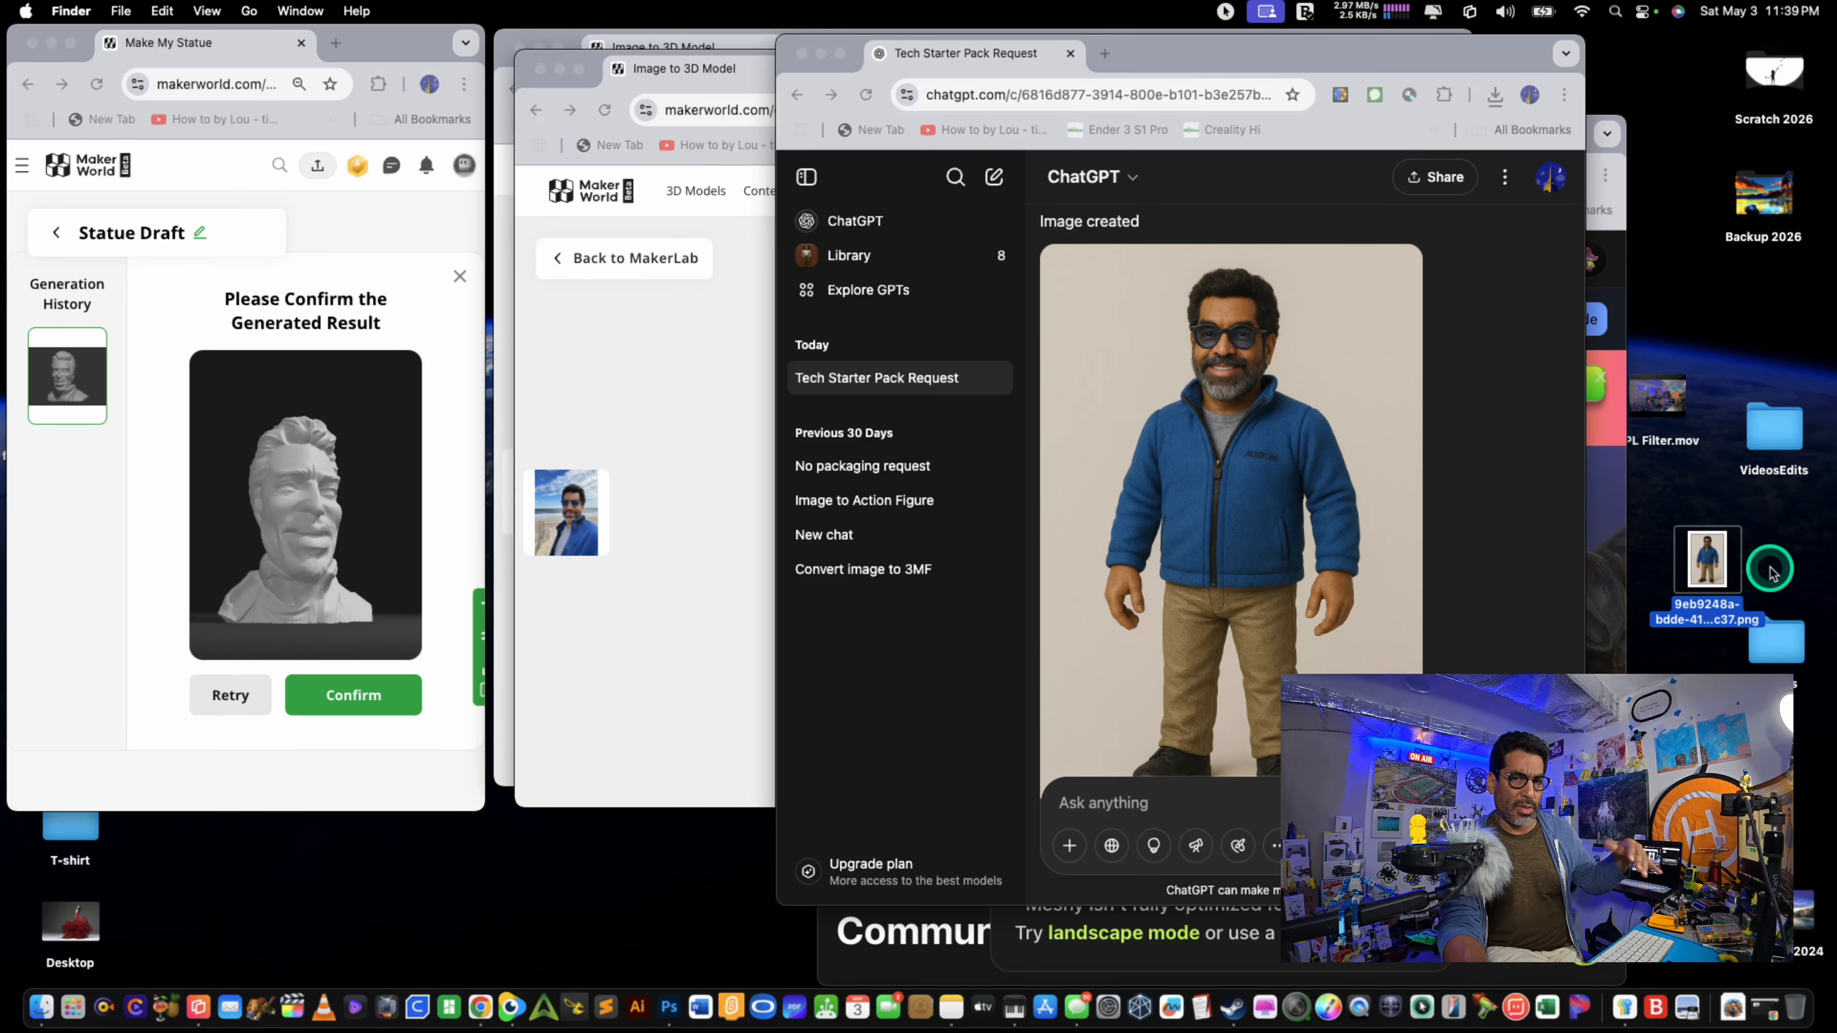
Step: Open the action figure PNG from the desktop in Preview and export it to the Desktop as a JPEG
double_click(1718, 559)
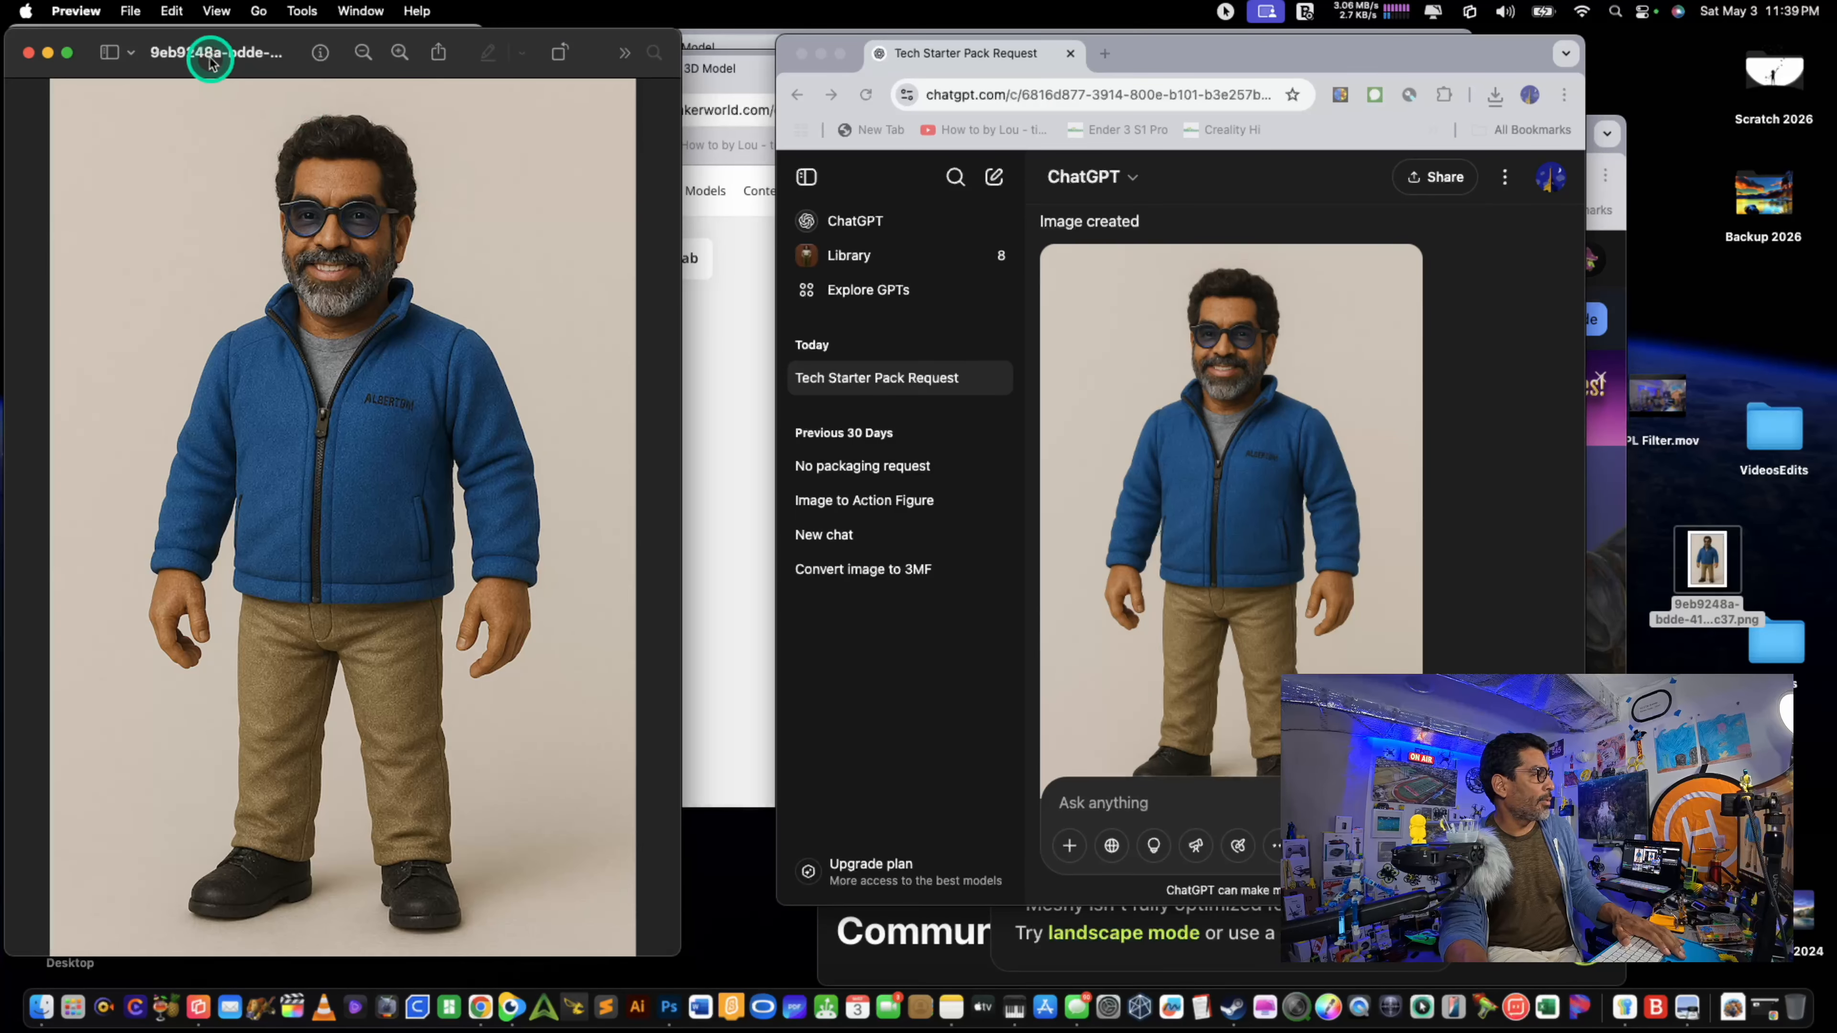
click(129, 10)
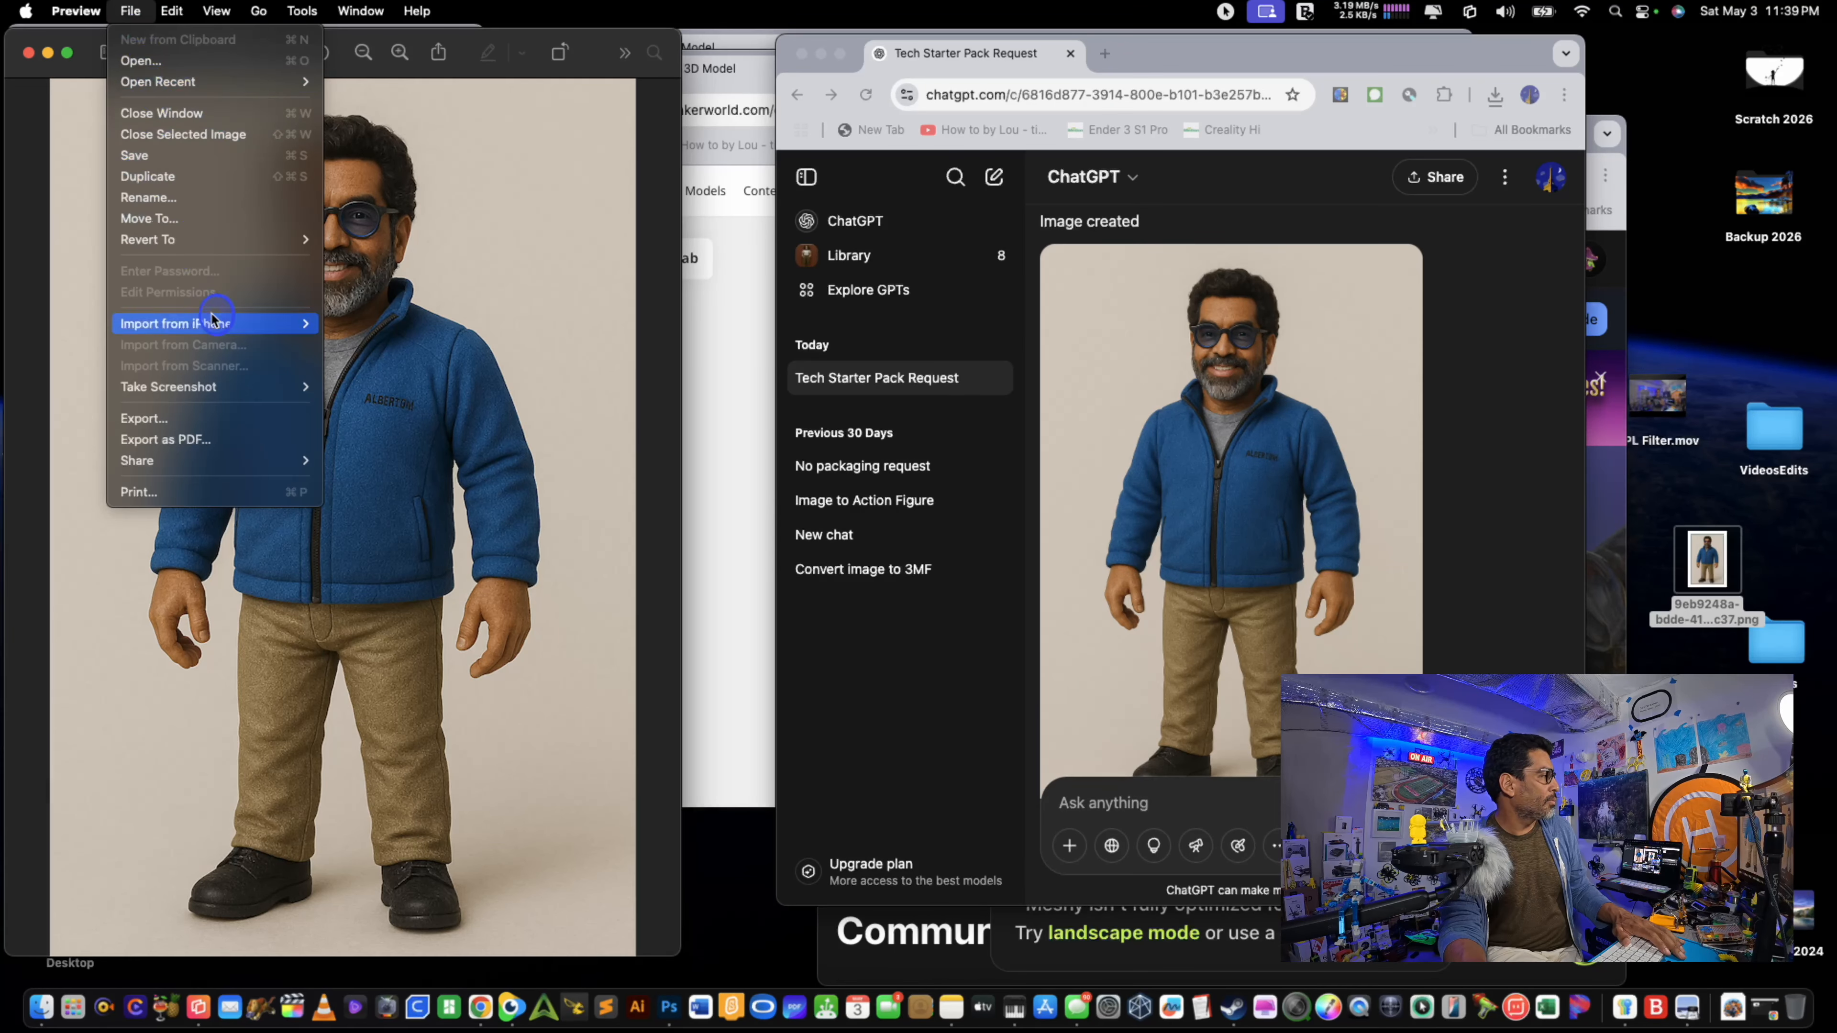
click(253, 420)
click(266, 416)
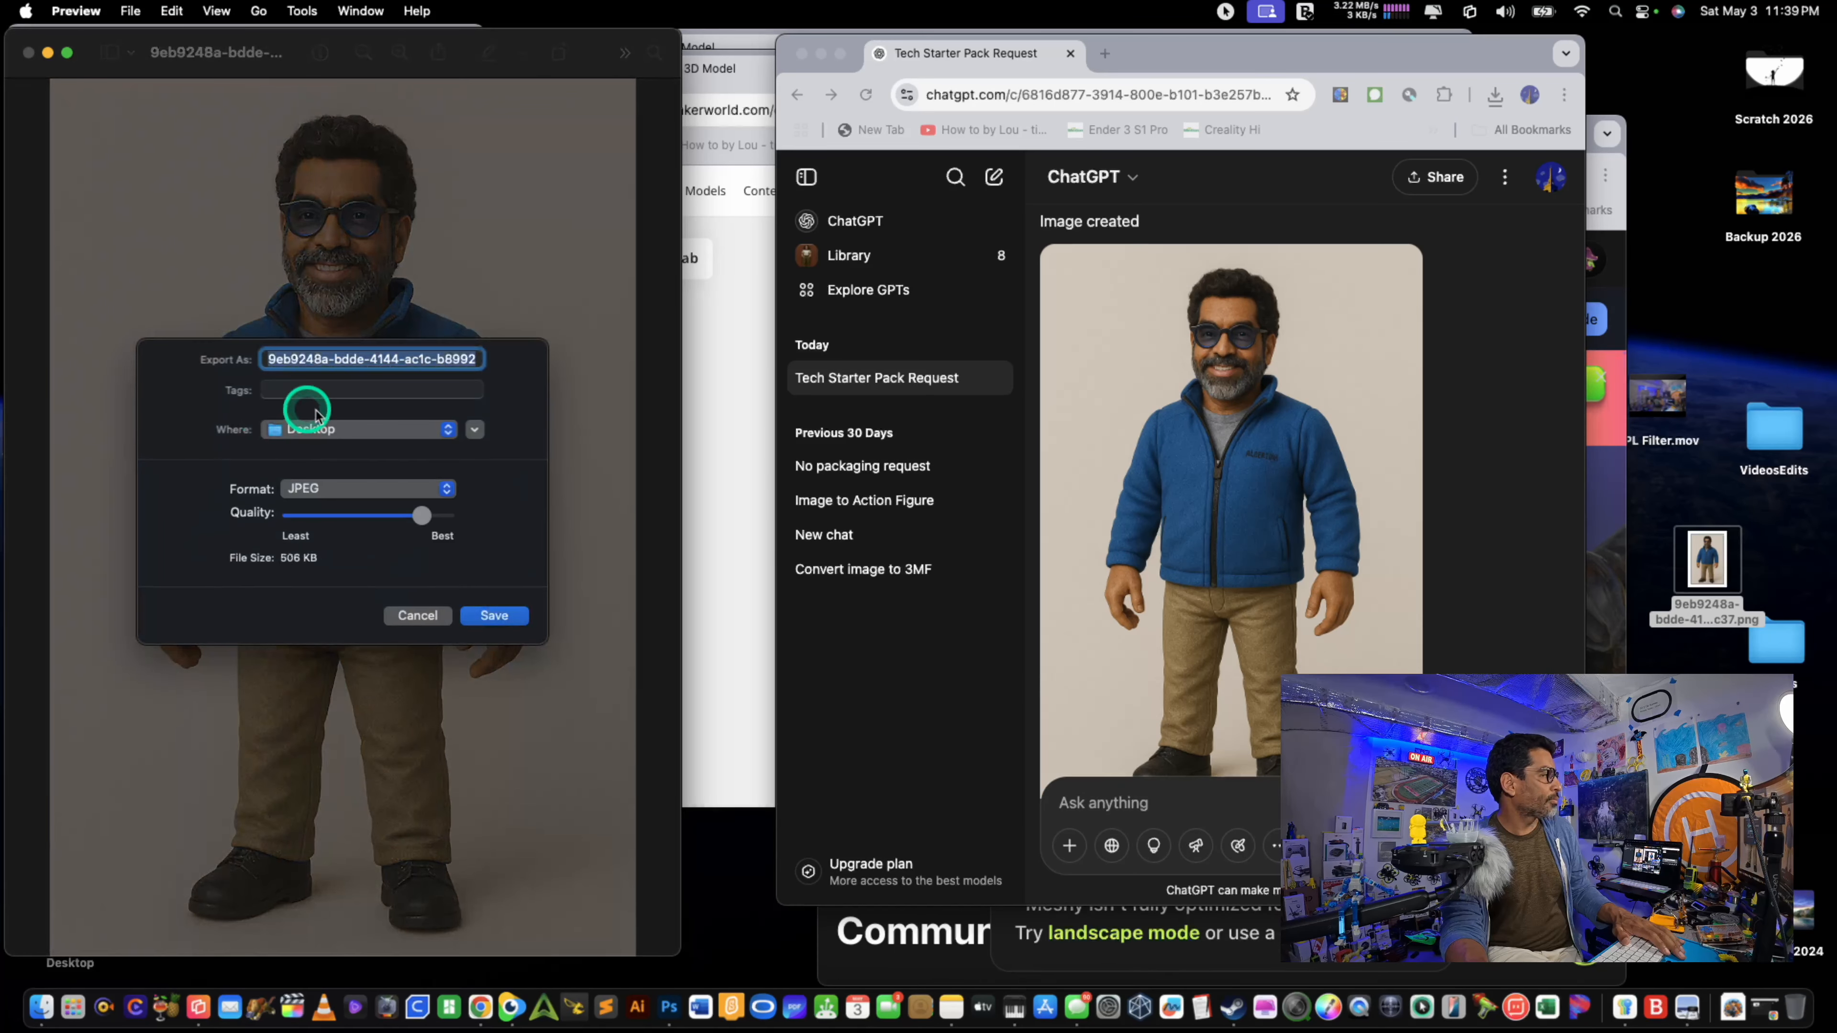
click(496, 616)
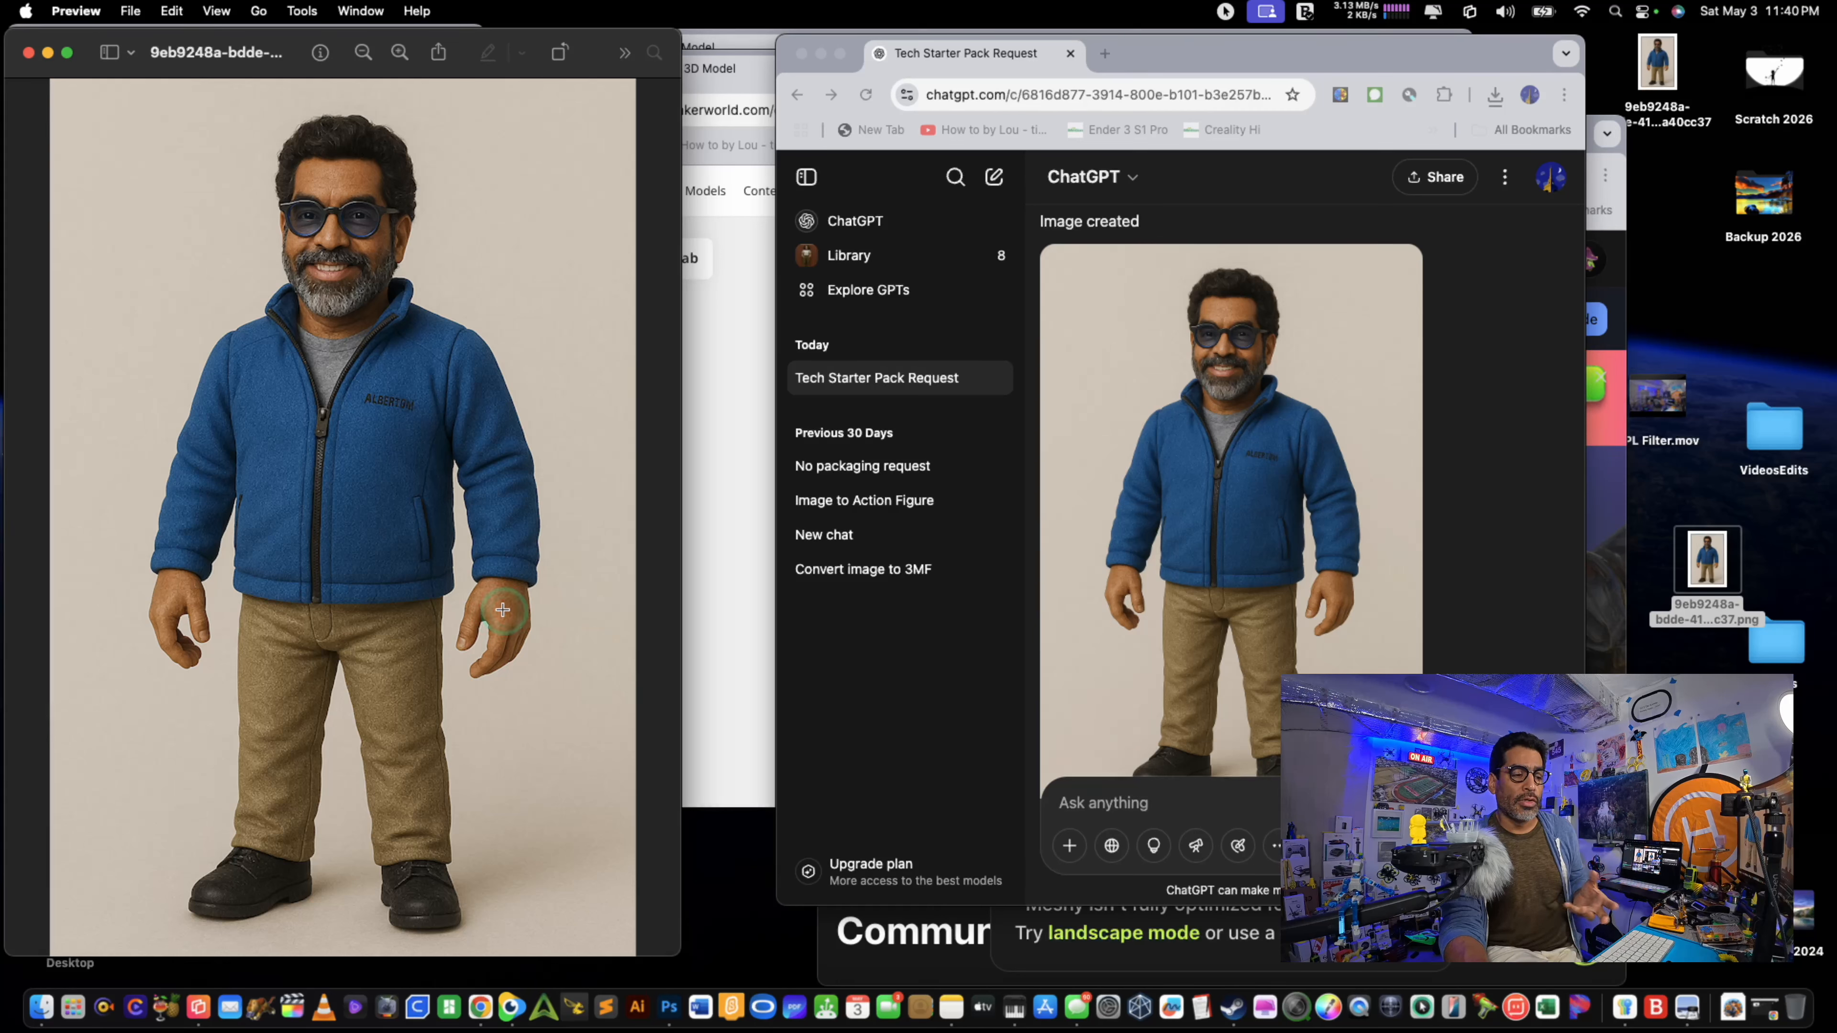
Step: Move the exported JPEG on the desktop to just below the Backup 2026 drive and rename it "Action Me"
drag(1656, 65, 1759, 346)
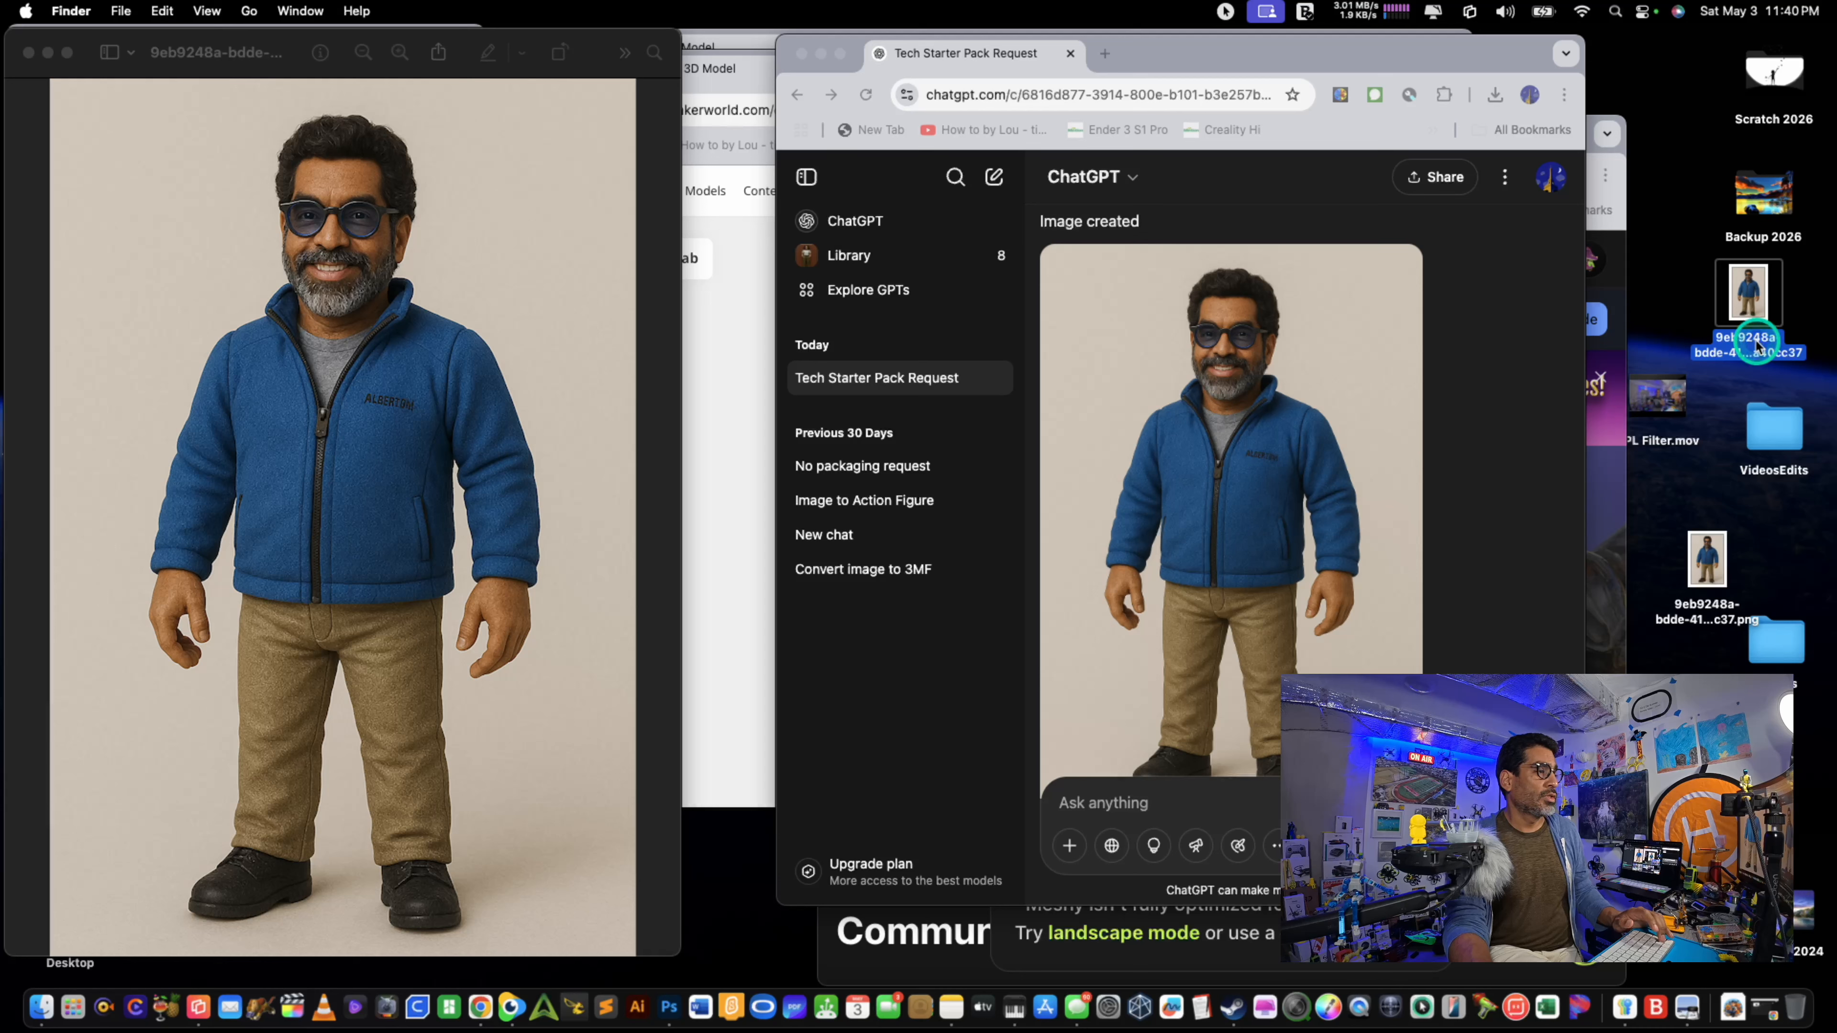
key(Return)
text(Action Me)
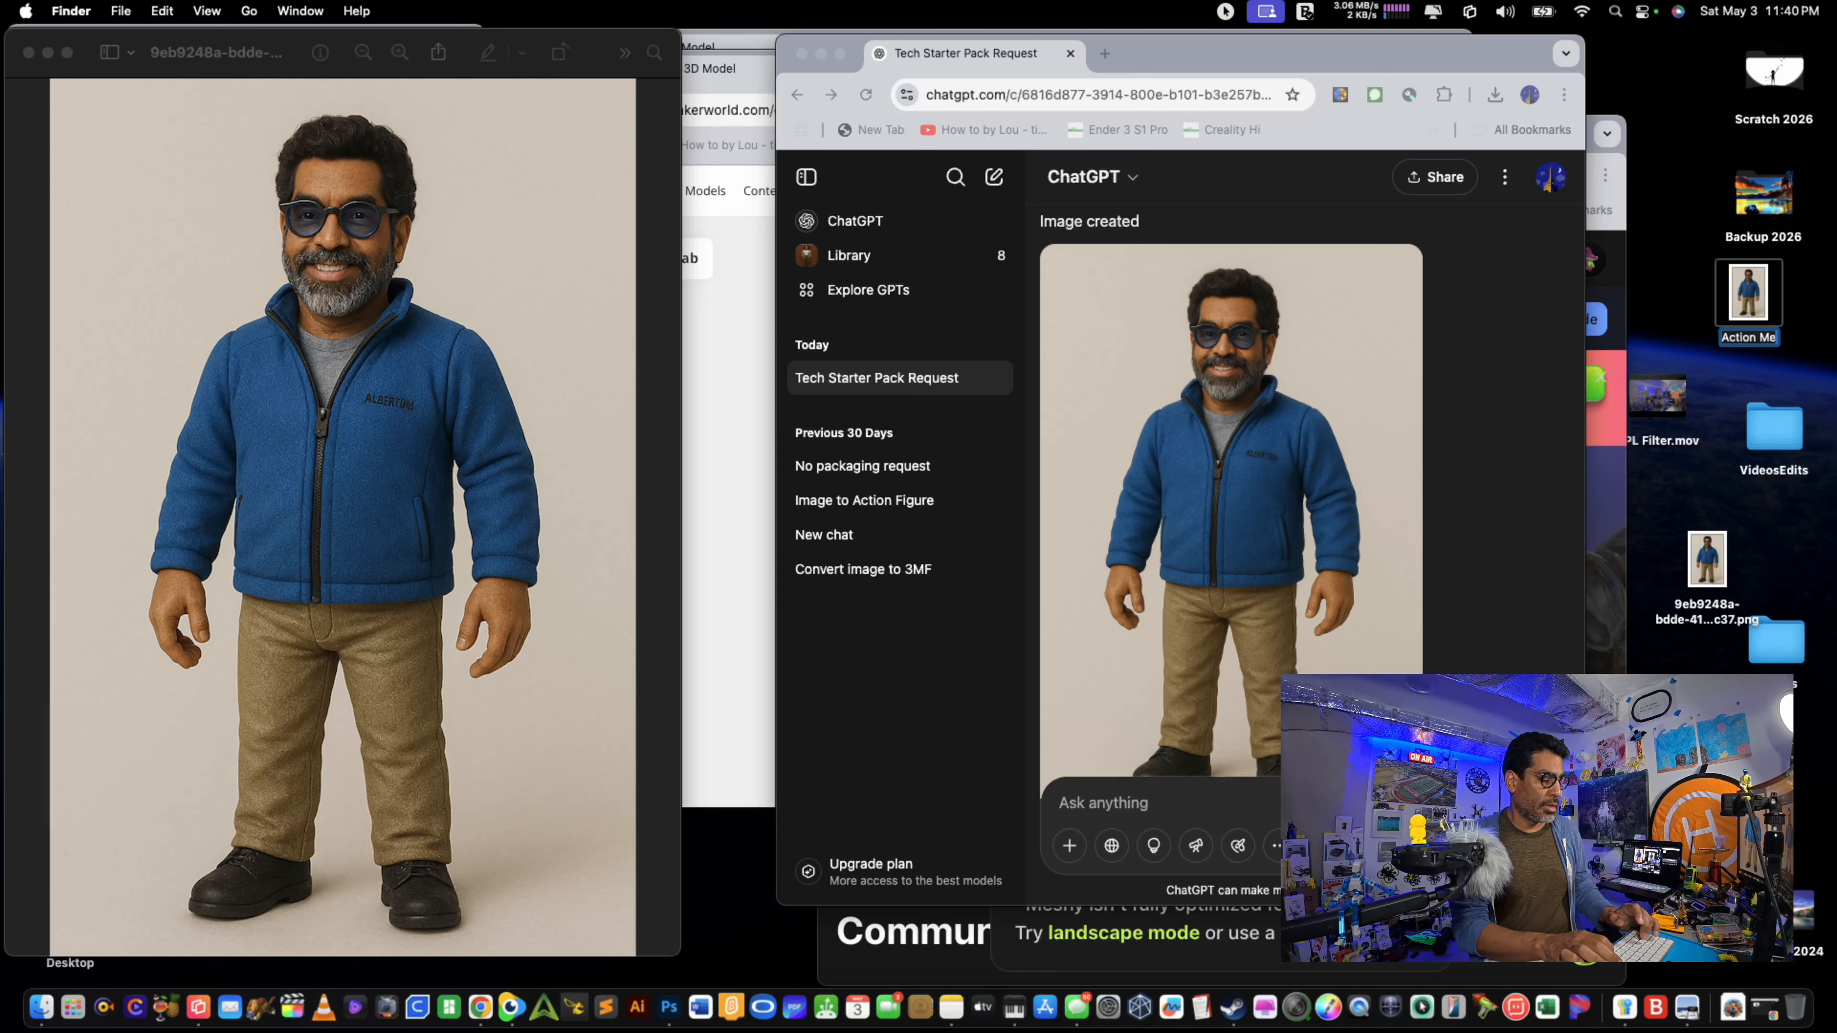
click(1693, 326)
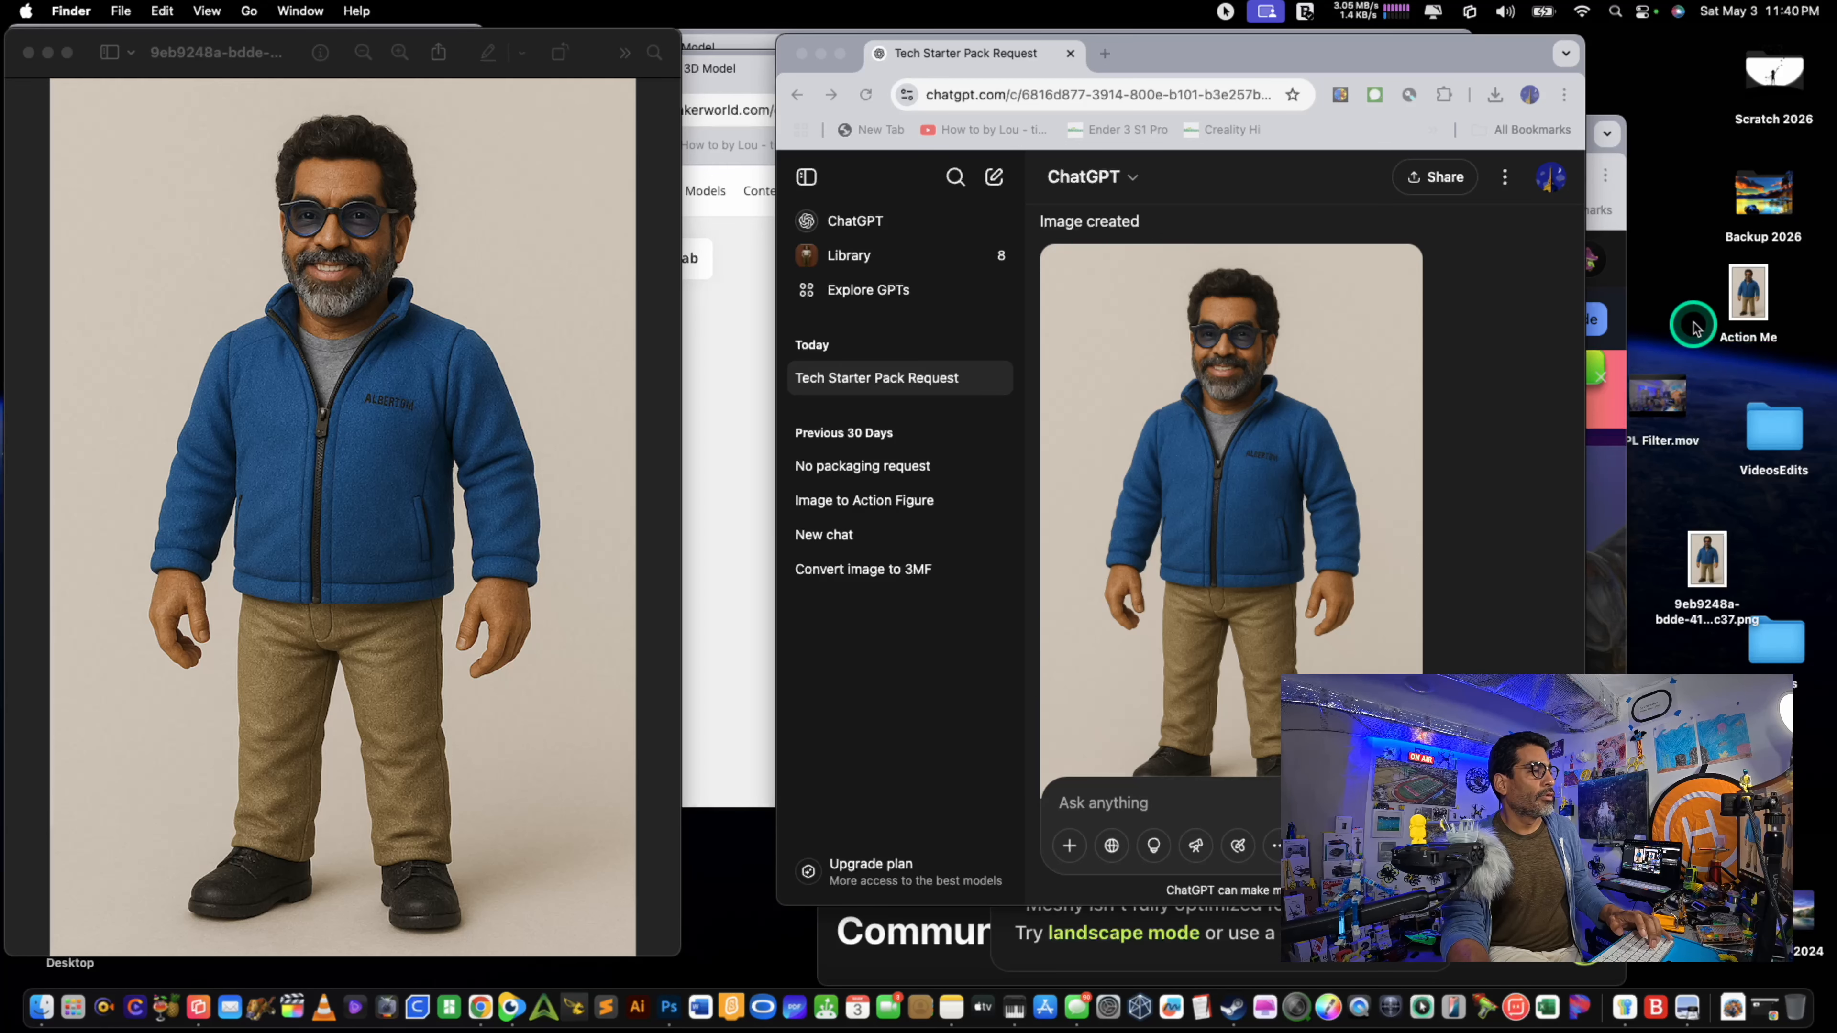
Step: Check the format and size of the Action Me file in its info window, then close that window
click(1759, 306)
key(super+i)
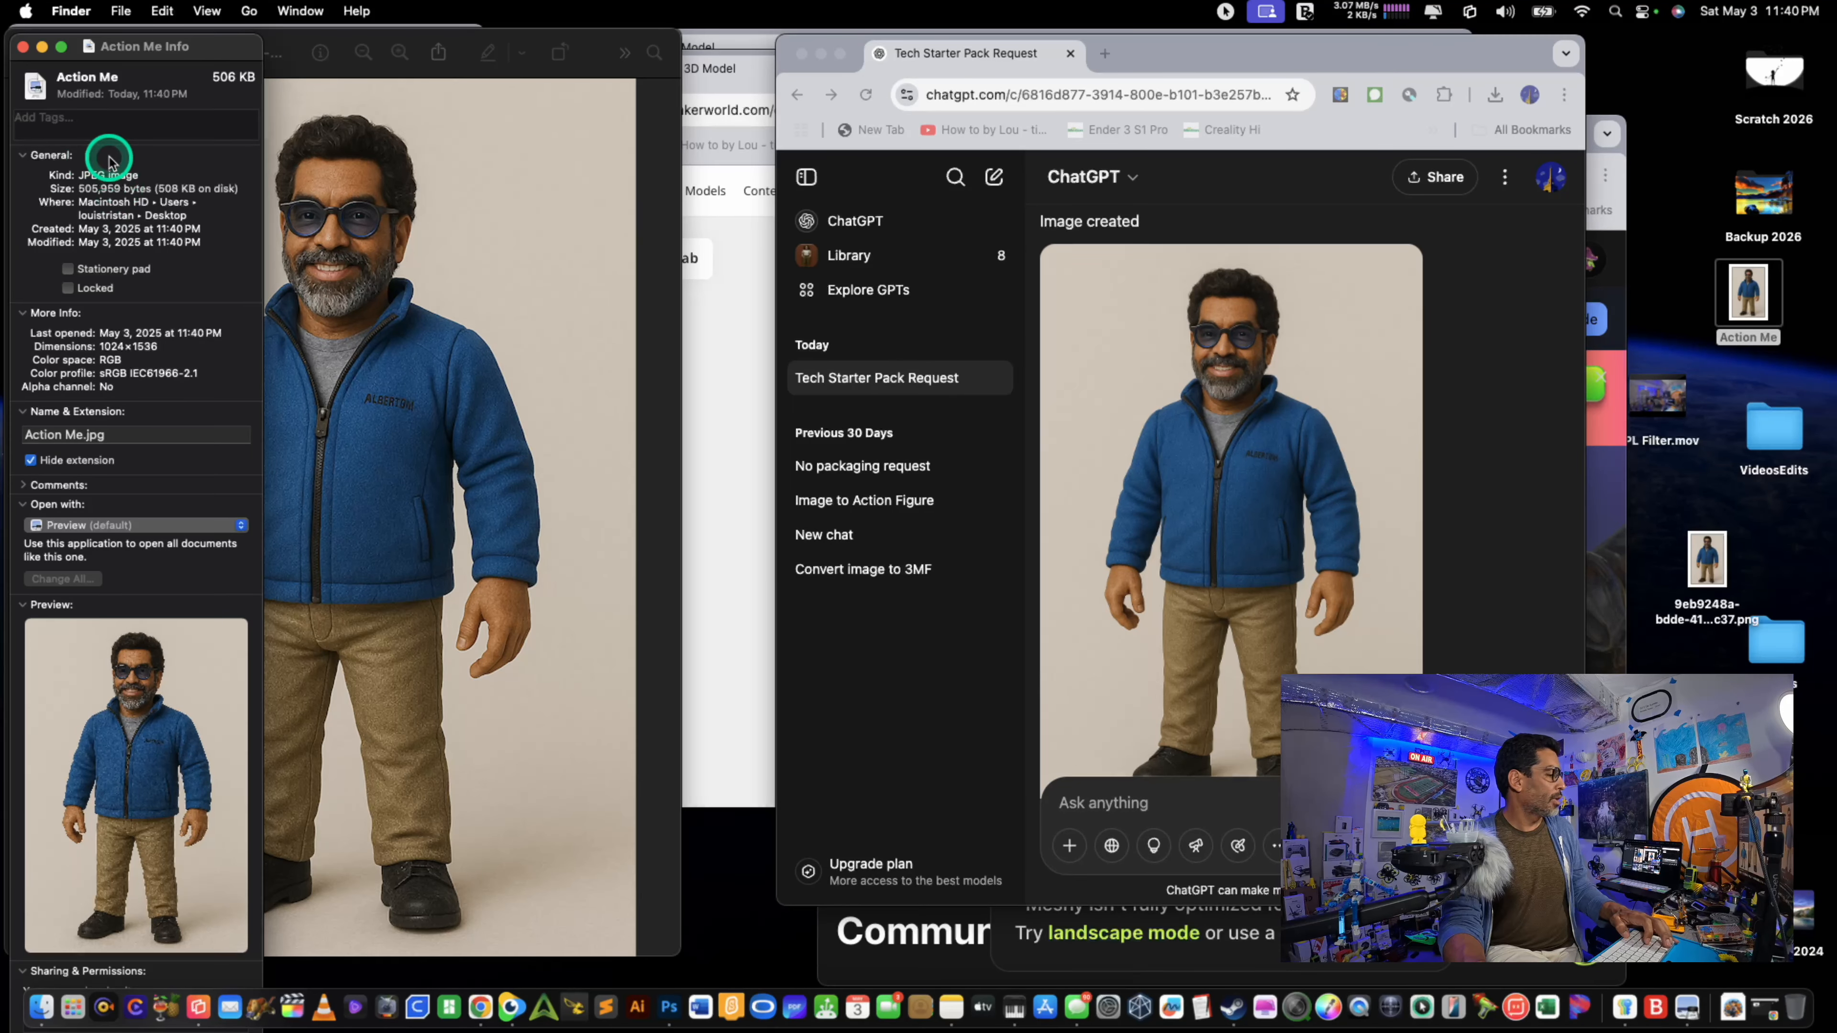
key(super+w)
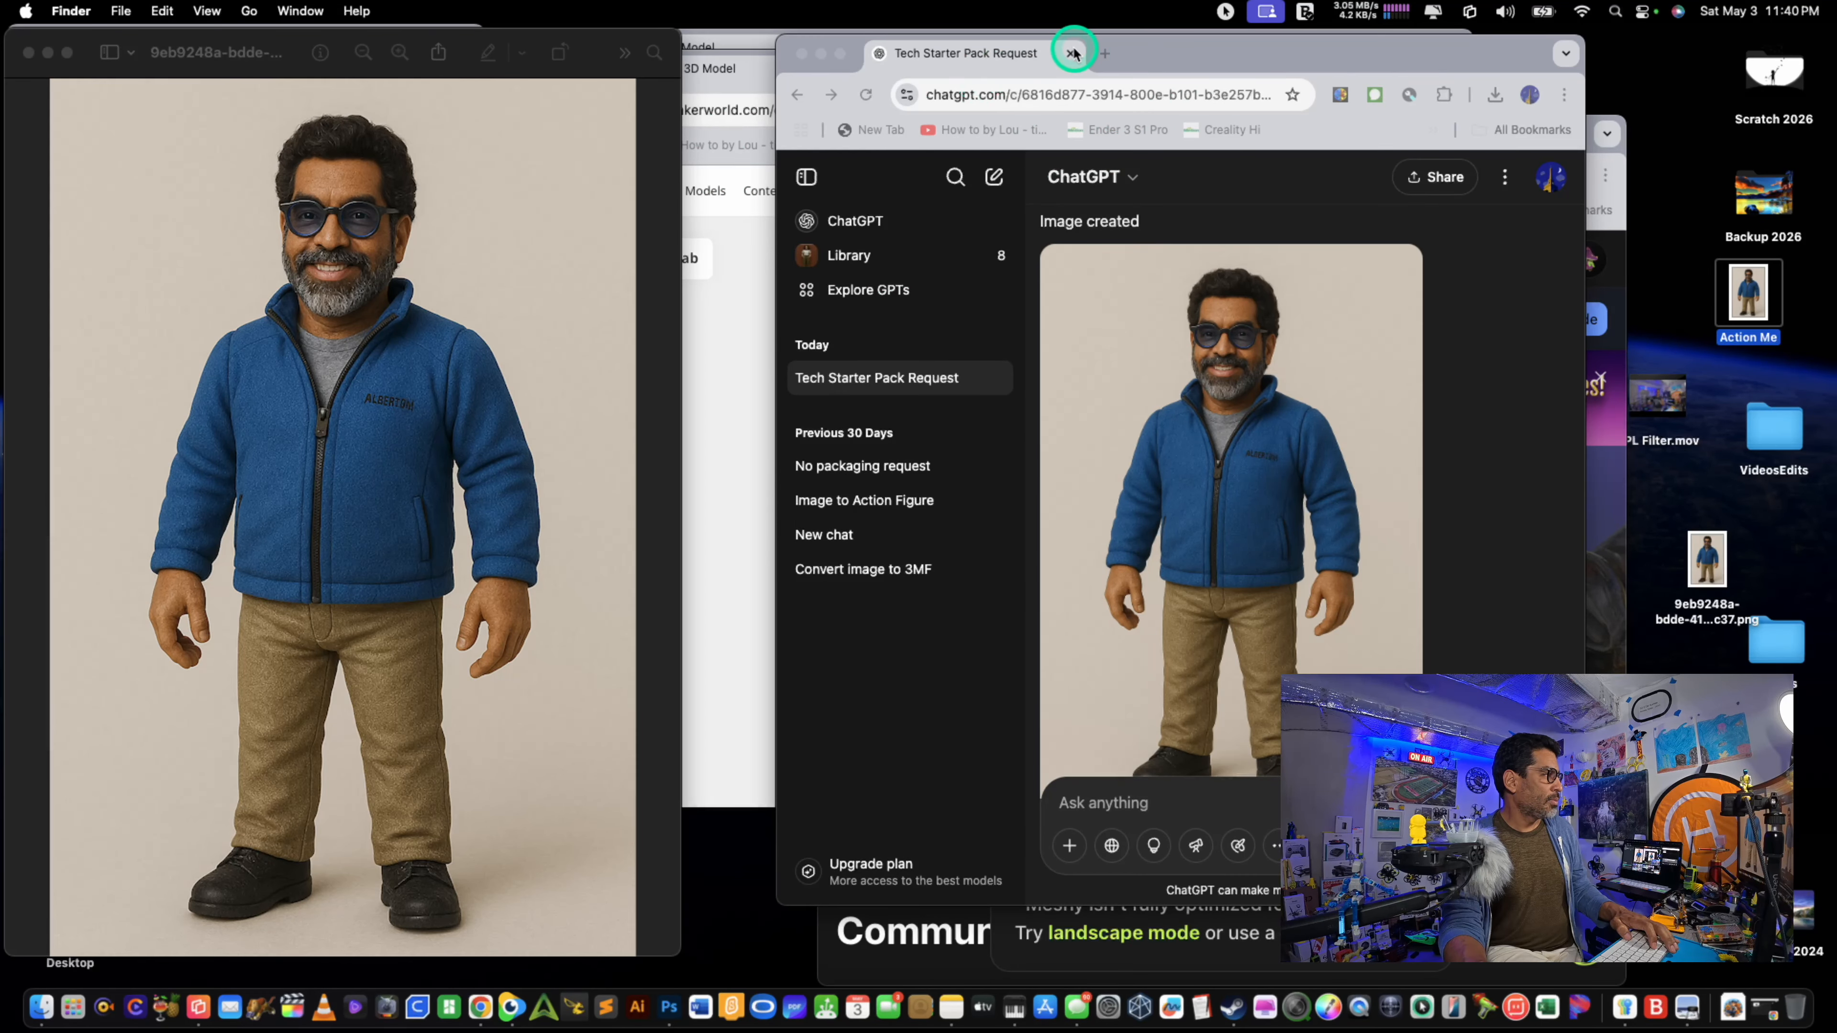
Step: Minimize the ChatGPT window, close the Preview image, and bring the MakerWorld Image to 3D Model window to the front
click(823, 55)
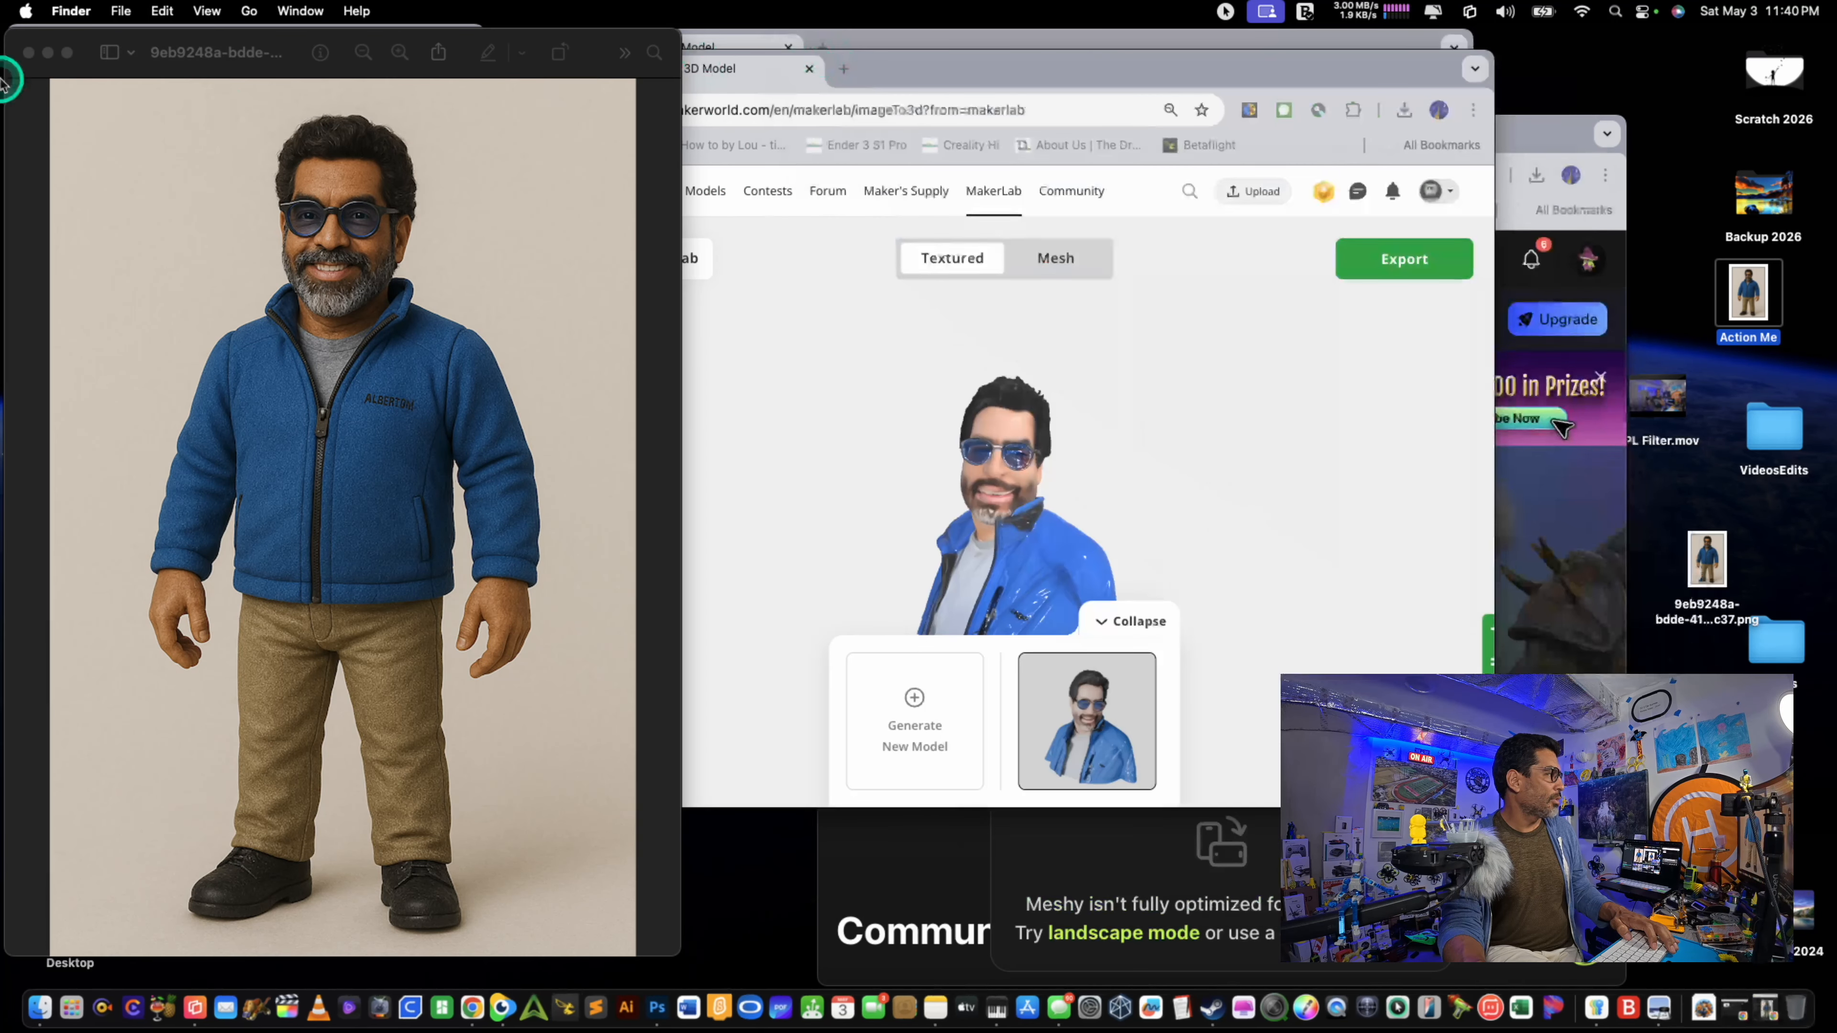
click(29, 55)
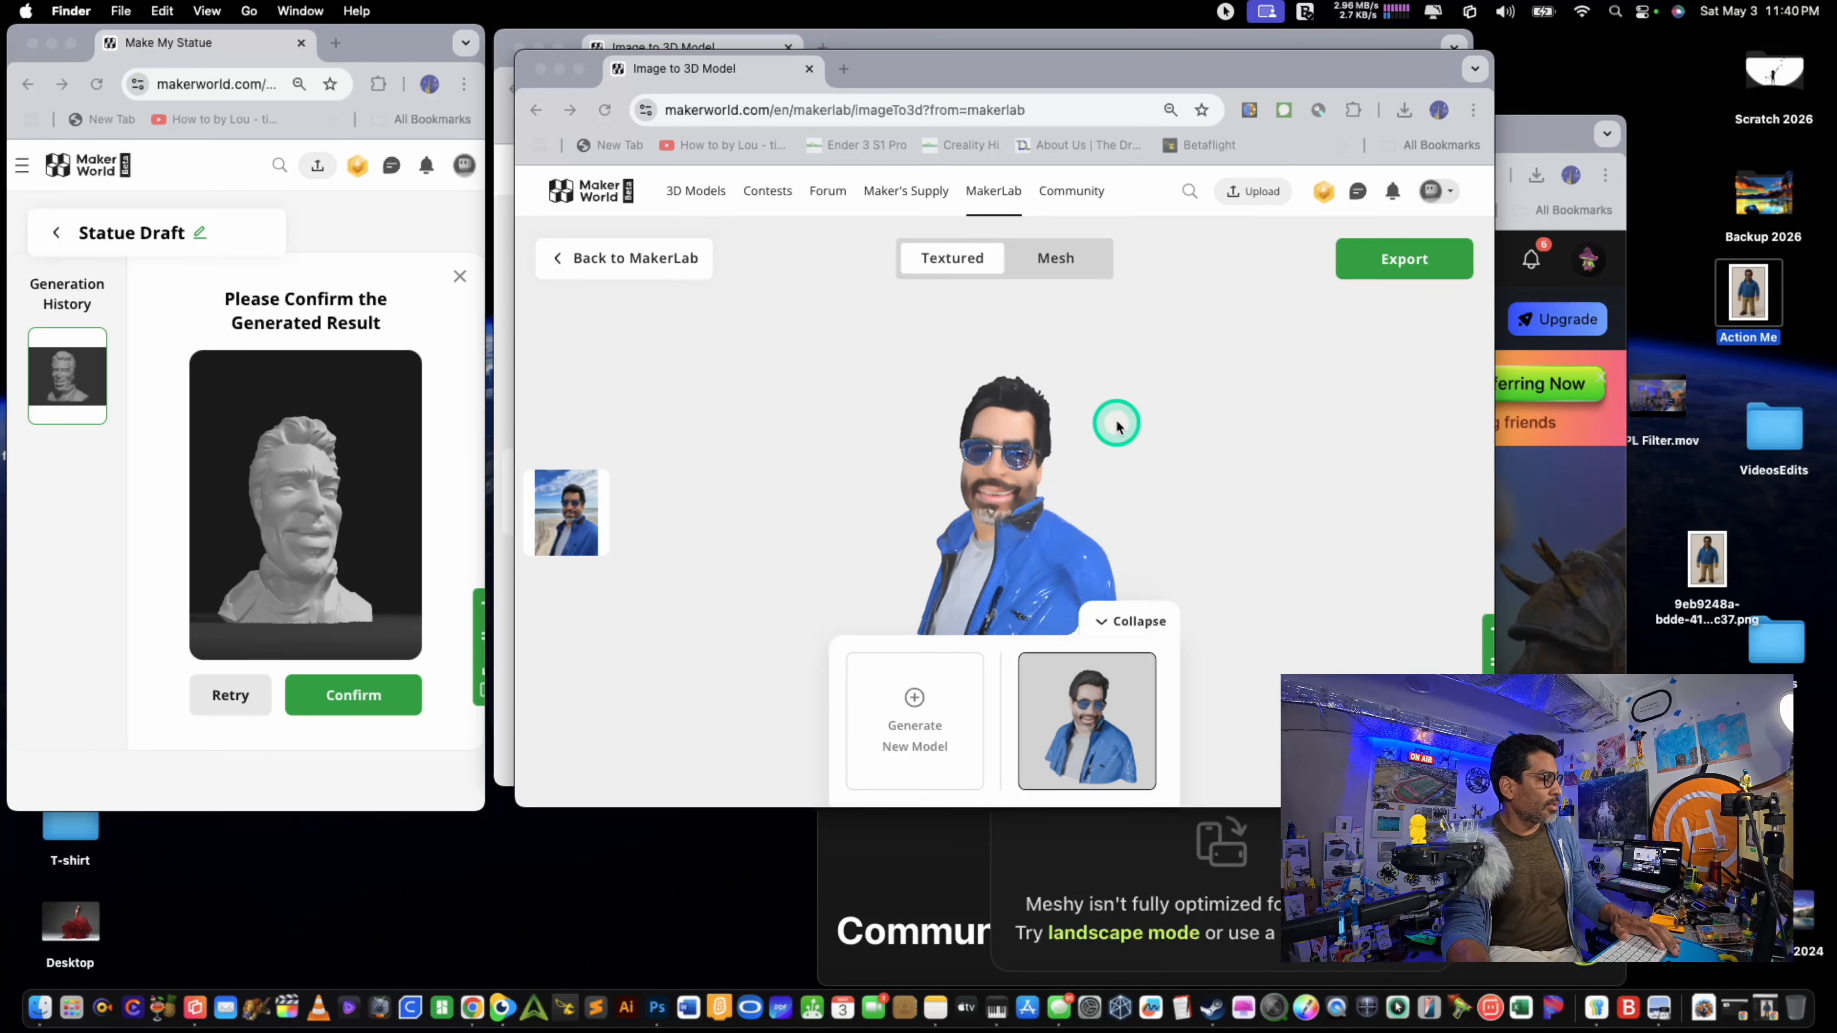
mouse_move(919, 72)
mouse_down()
mouse_move(1127, 361)
mouse_move(985, 213)
mouse_move(912, 96)
mouse_up()
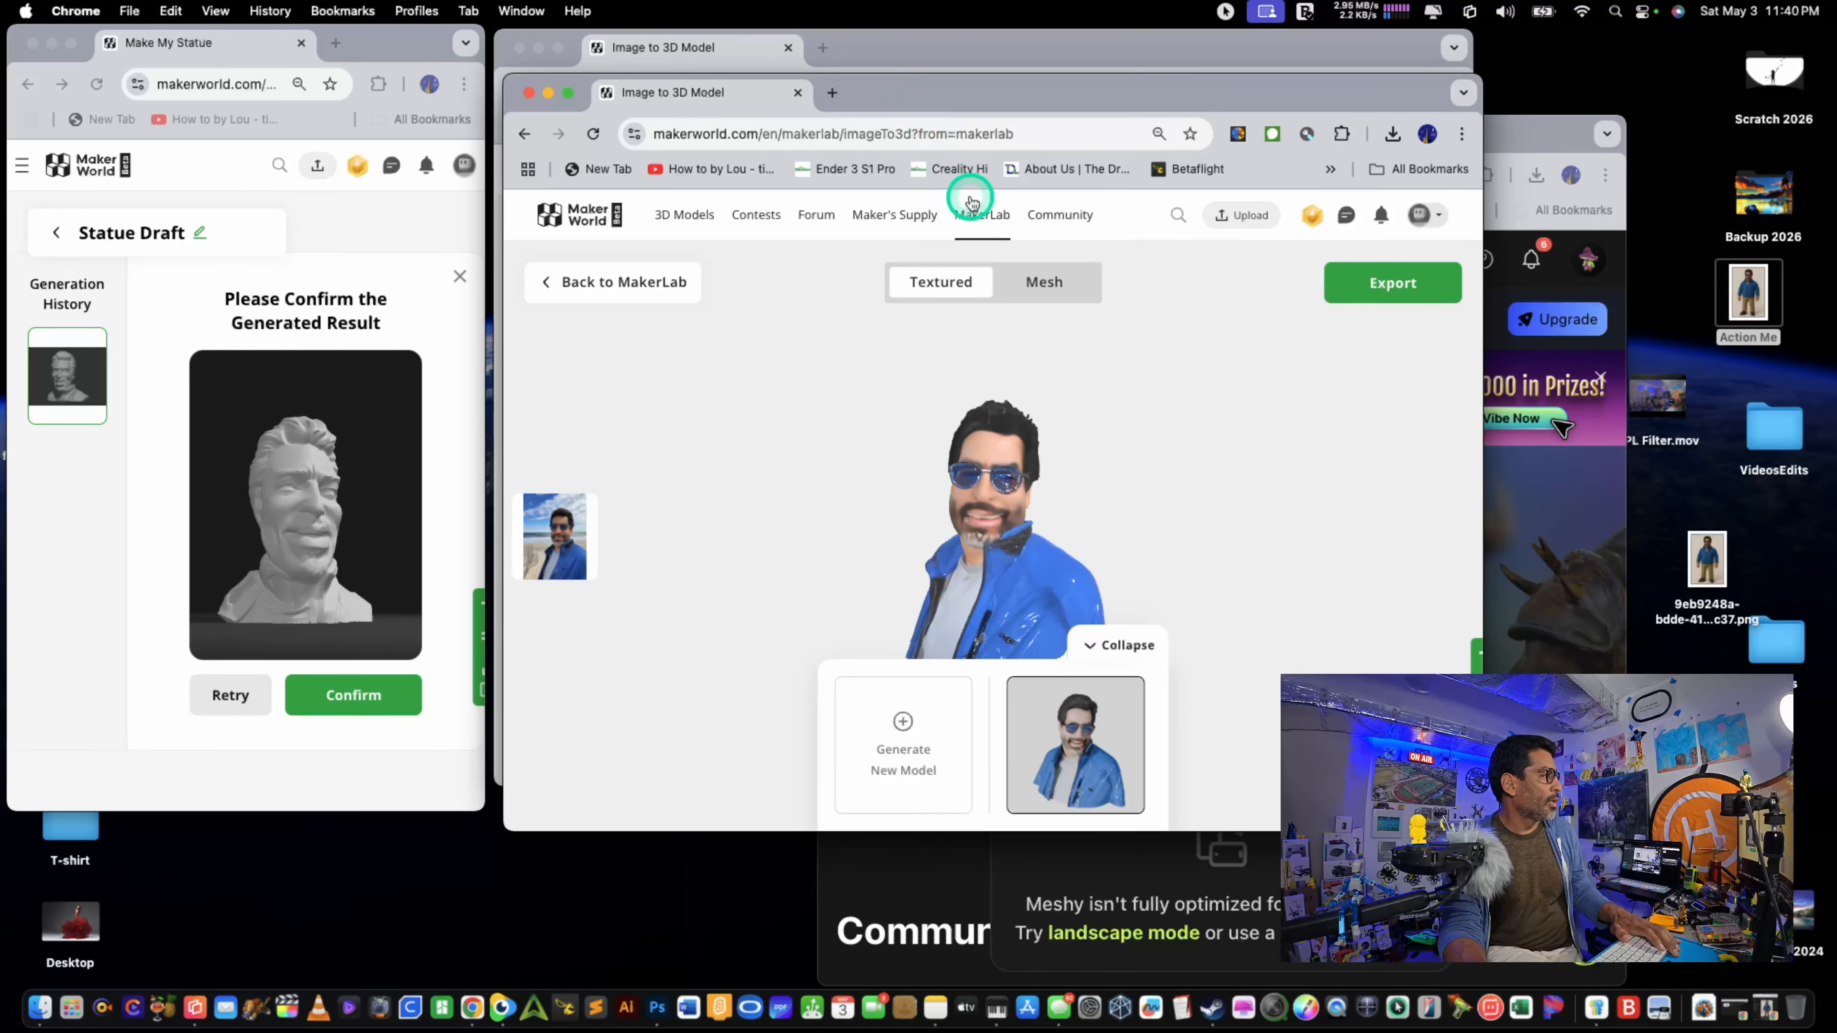
Step: Load the MakerWorld site, go to its MakerLab page, and expand the browser window to full screen
click(927, 133)
text(maker)
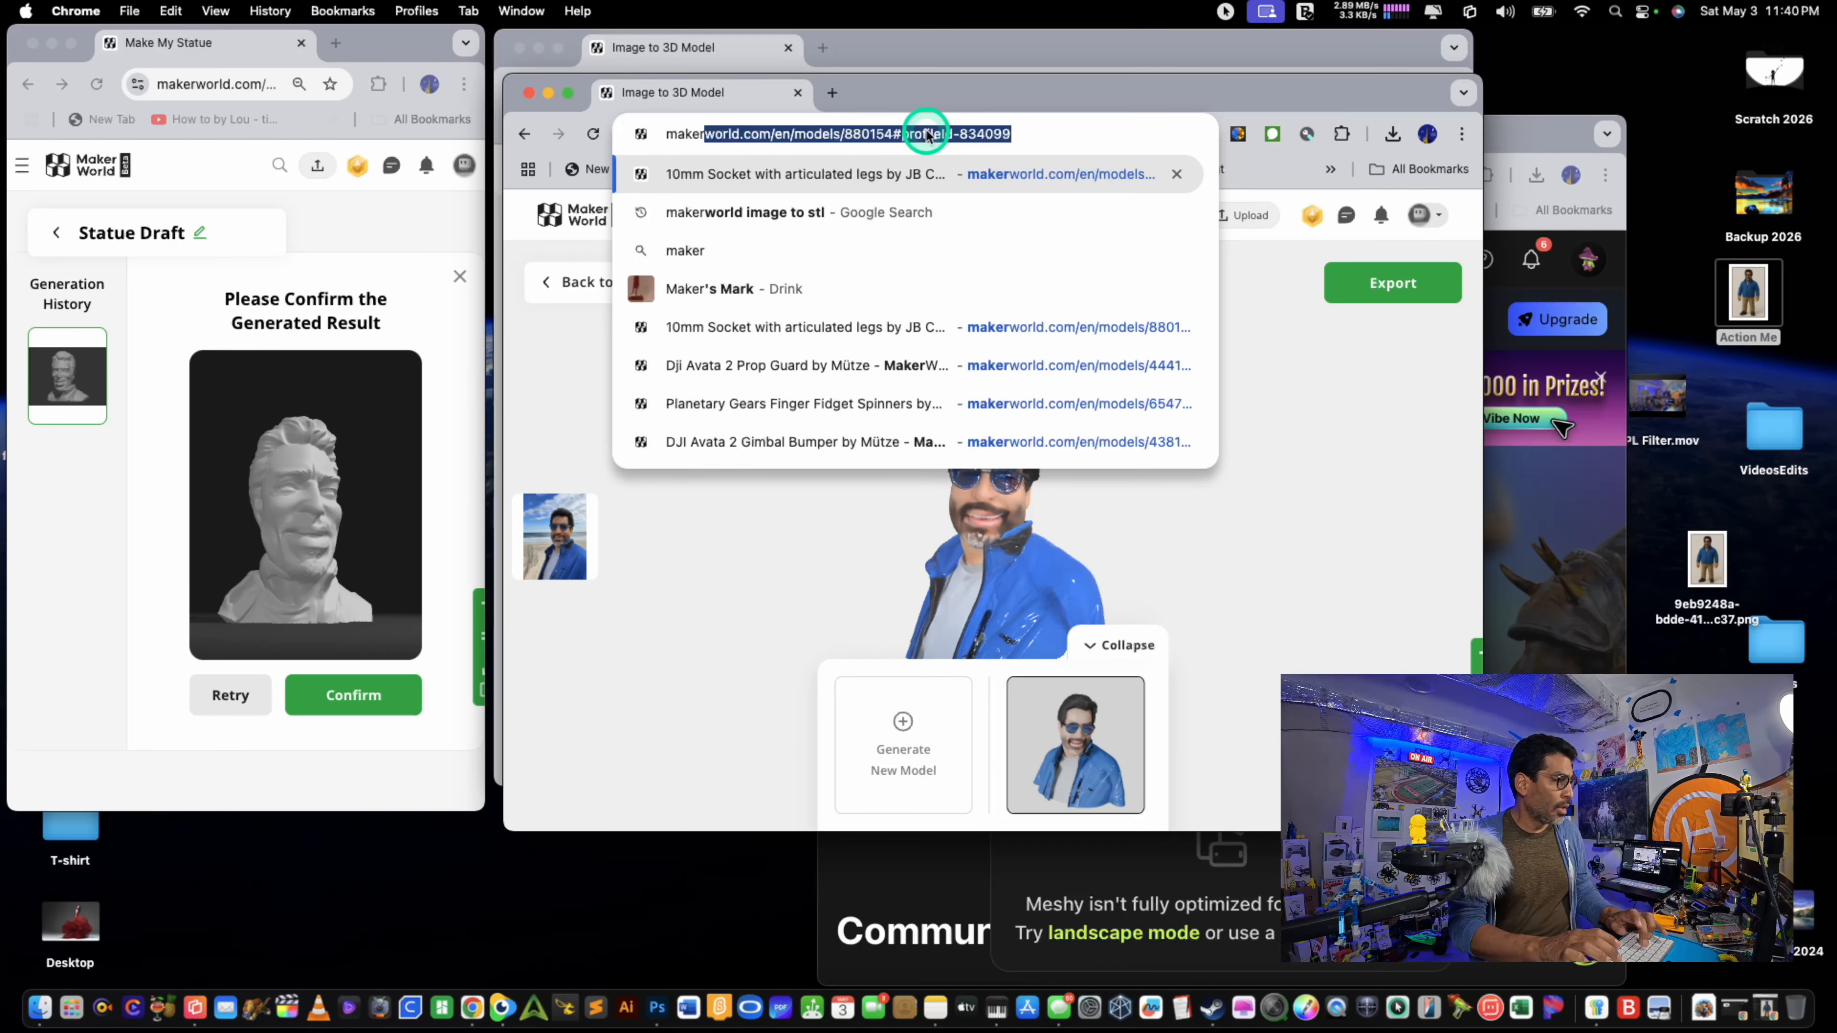
key(Return)
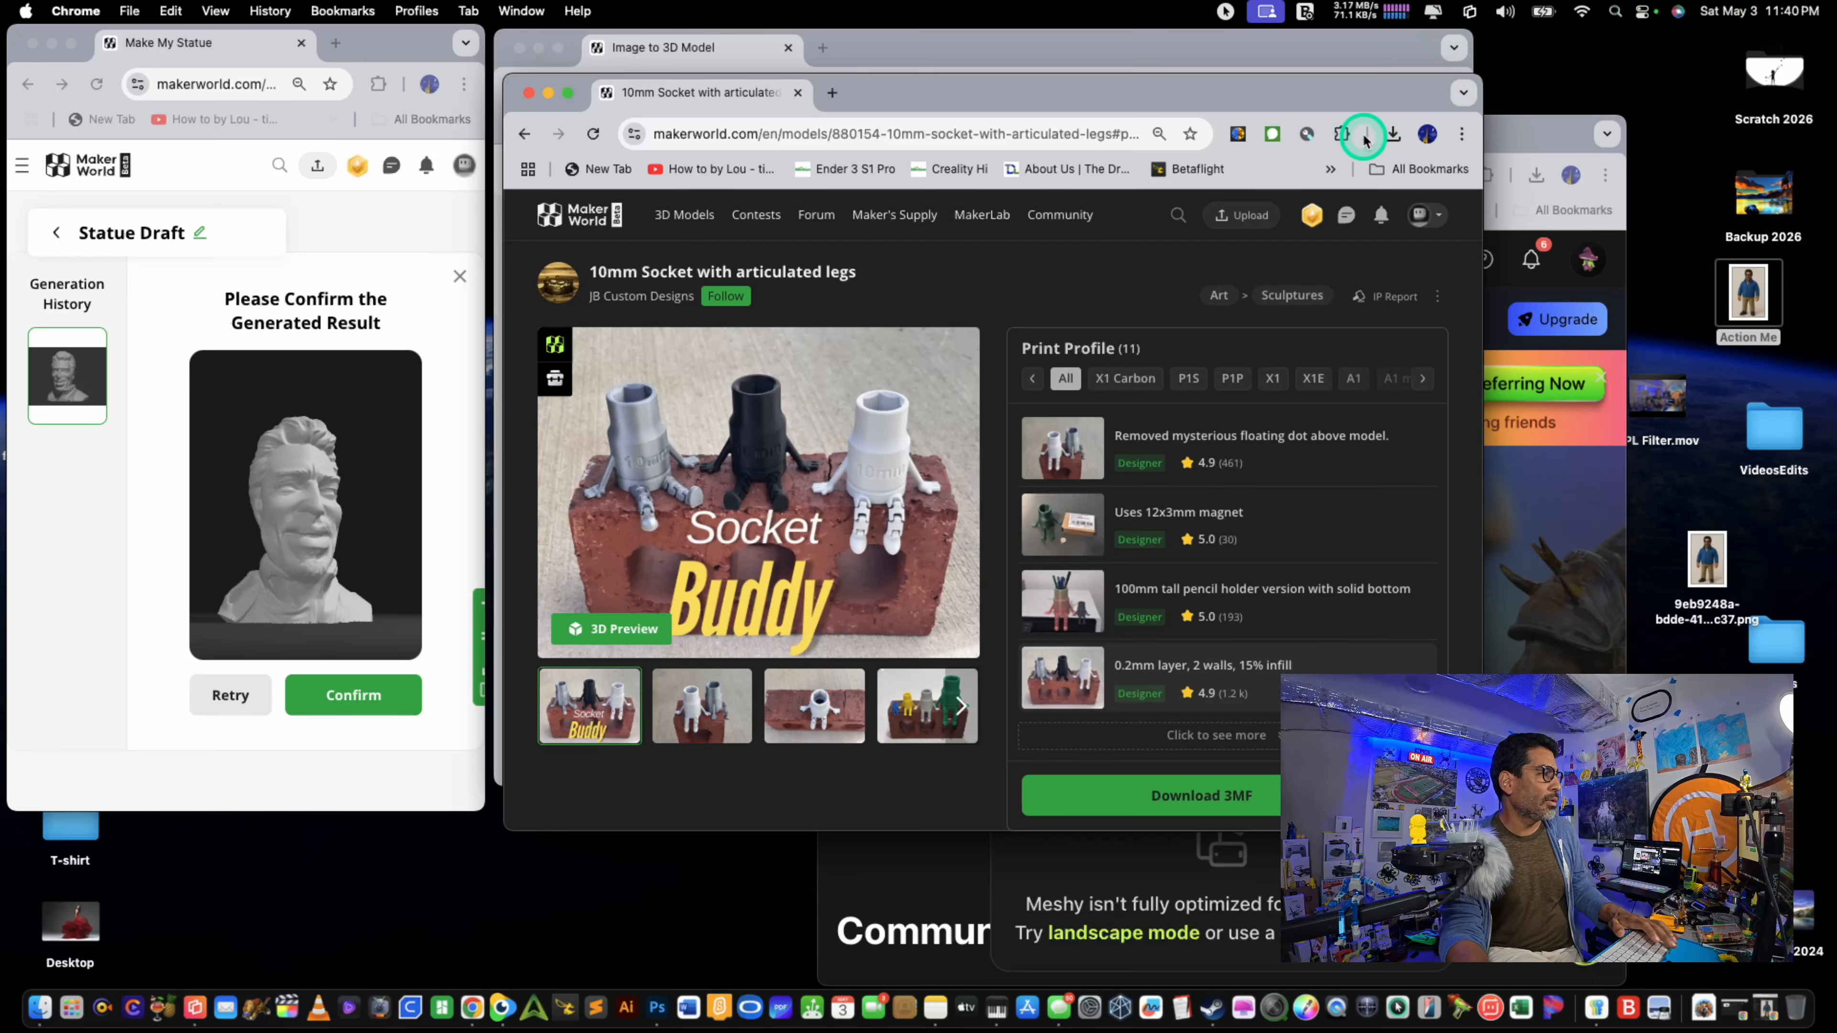
click(982, 215)
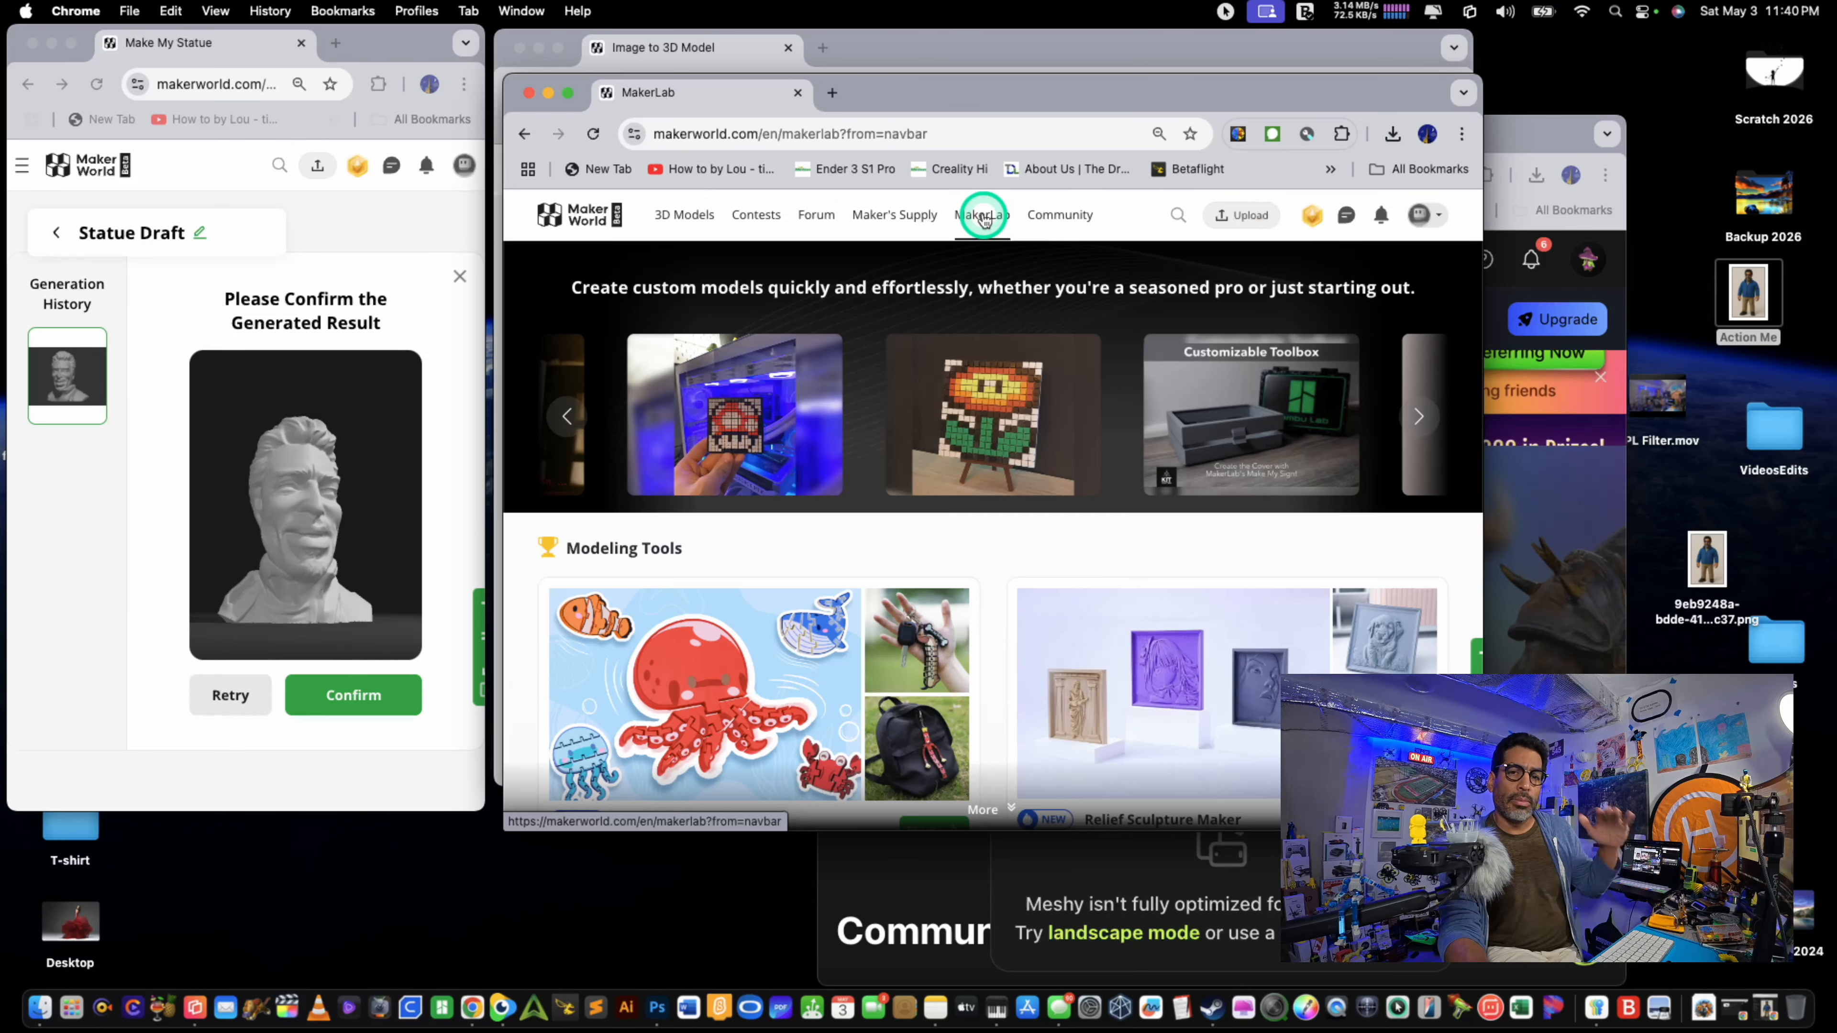
scroll(1023, 275, down, 1)
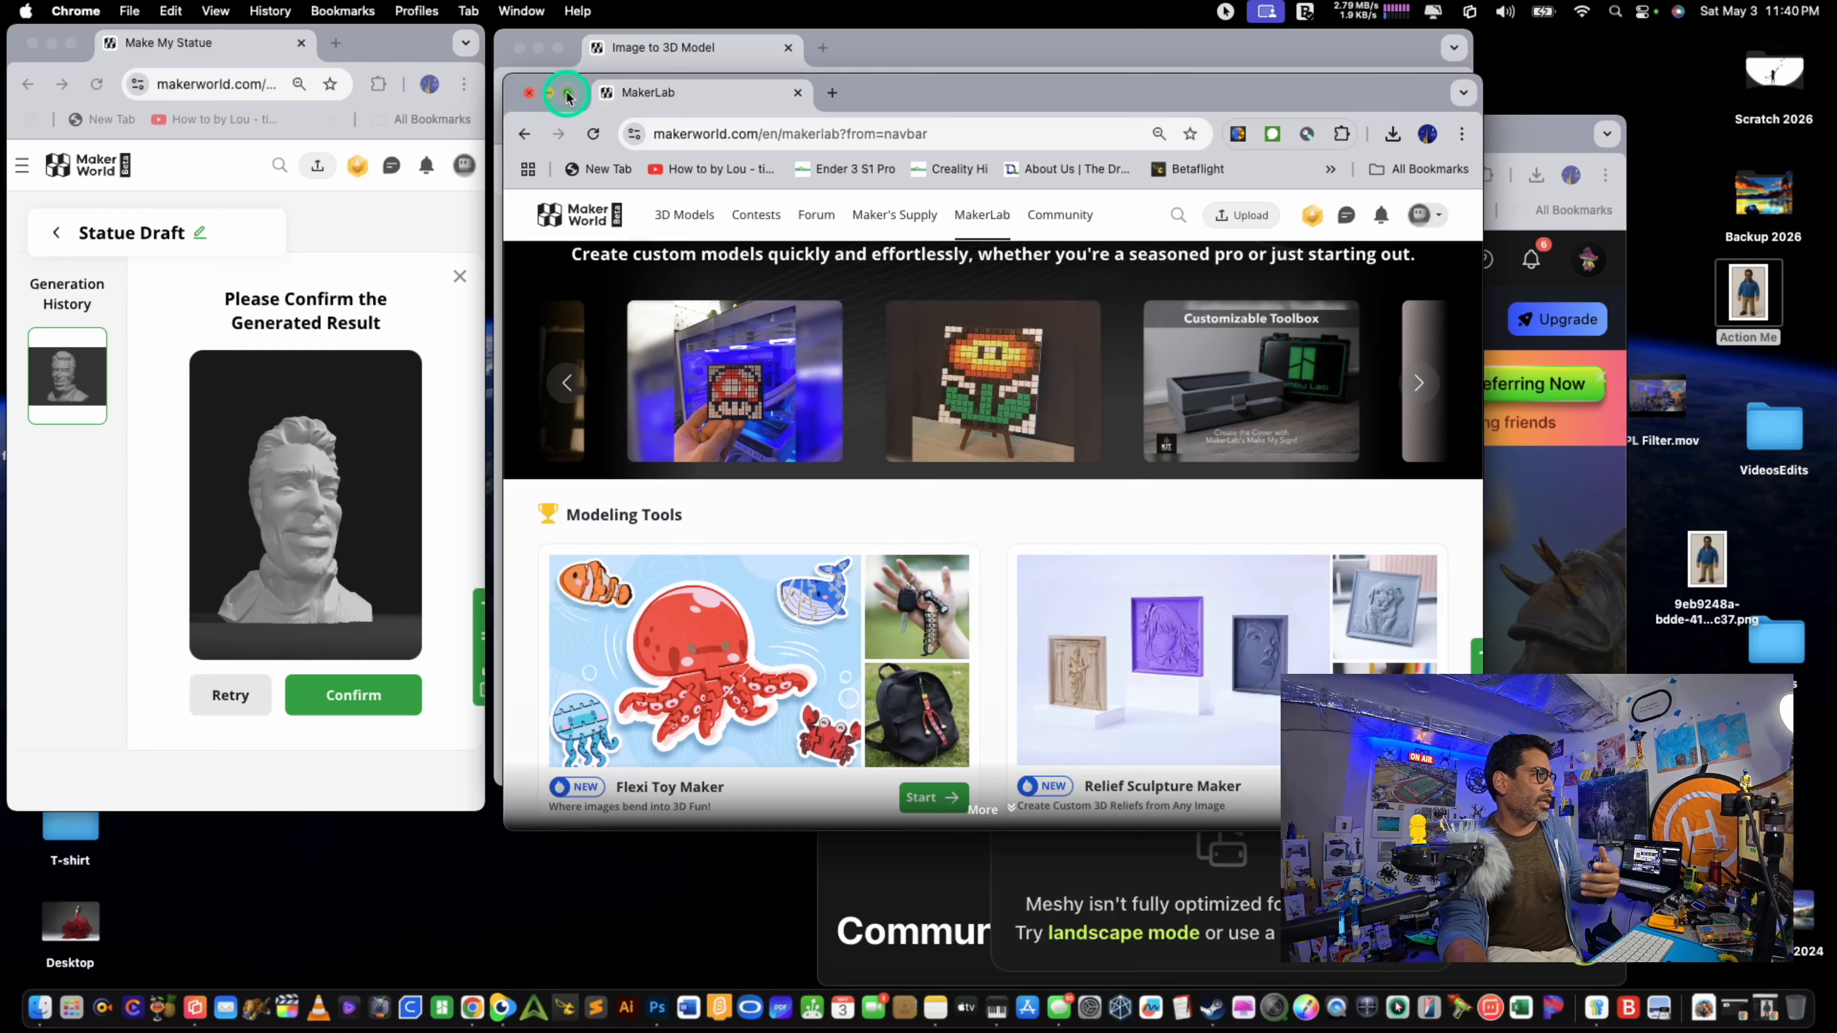
click(568, 96)
Step: Open the Image to 3D Model tool from the Experiments section of MakerLab
mouse_move(1273, 571)
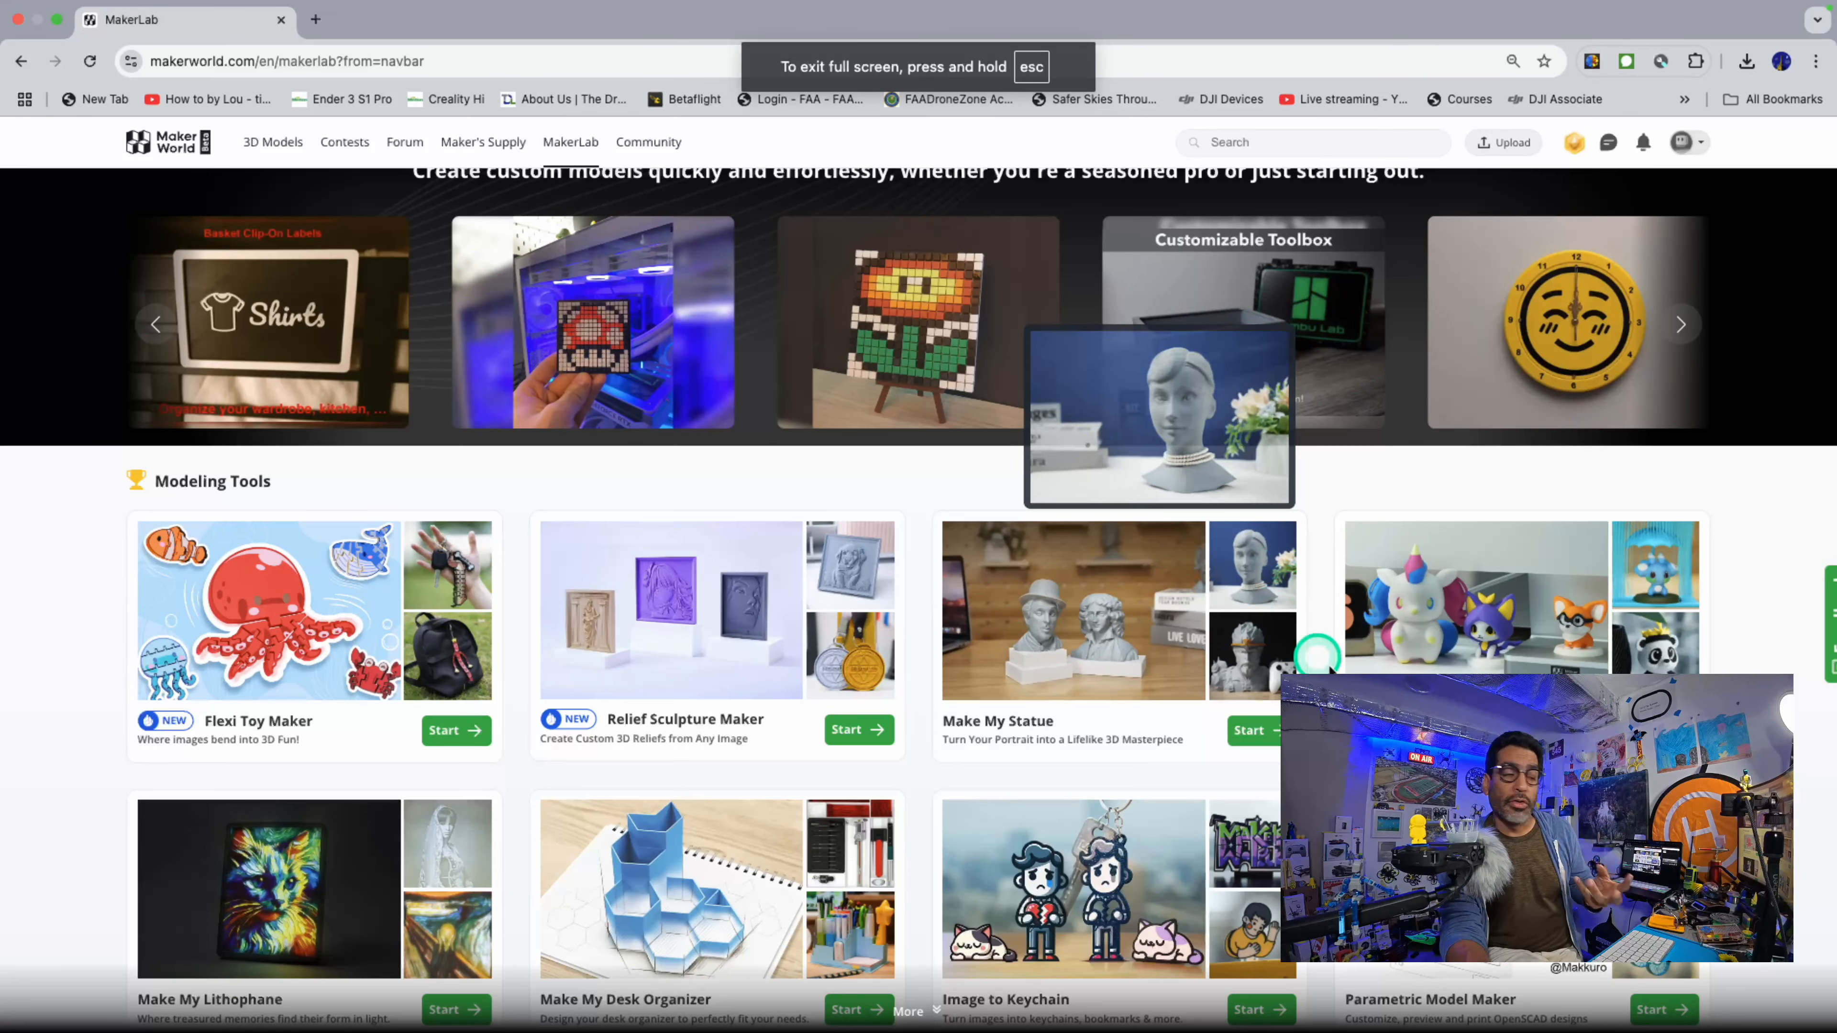
scroll(1275, 637, down, 6)
scroll(1275, 659, down, 6)
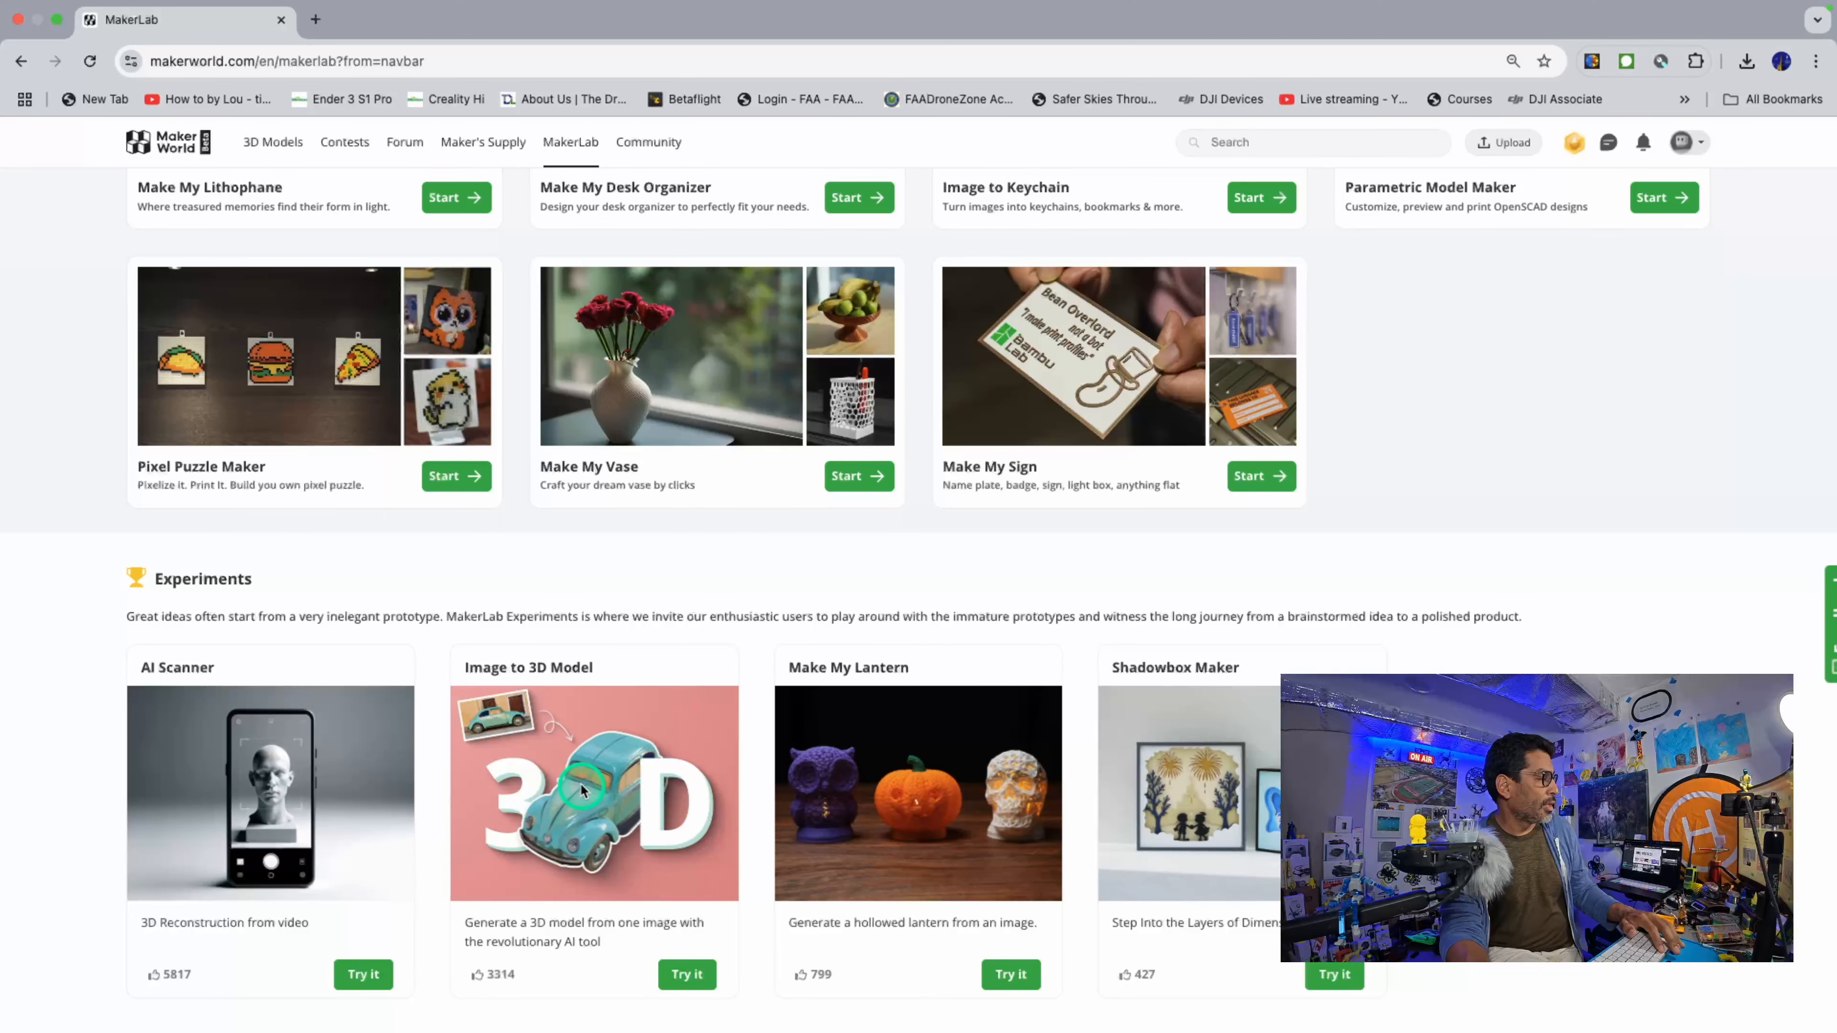
click(705, 977)
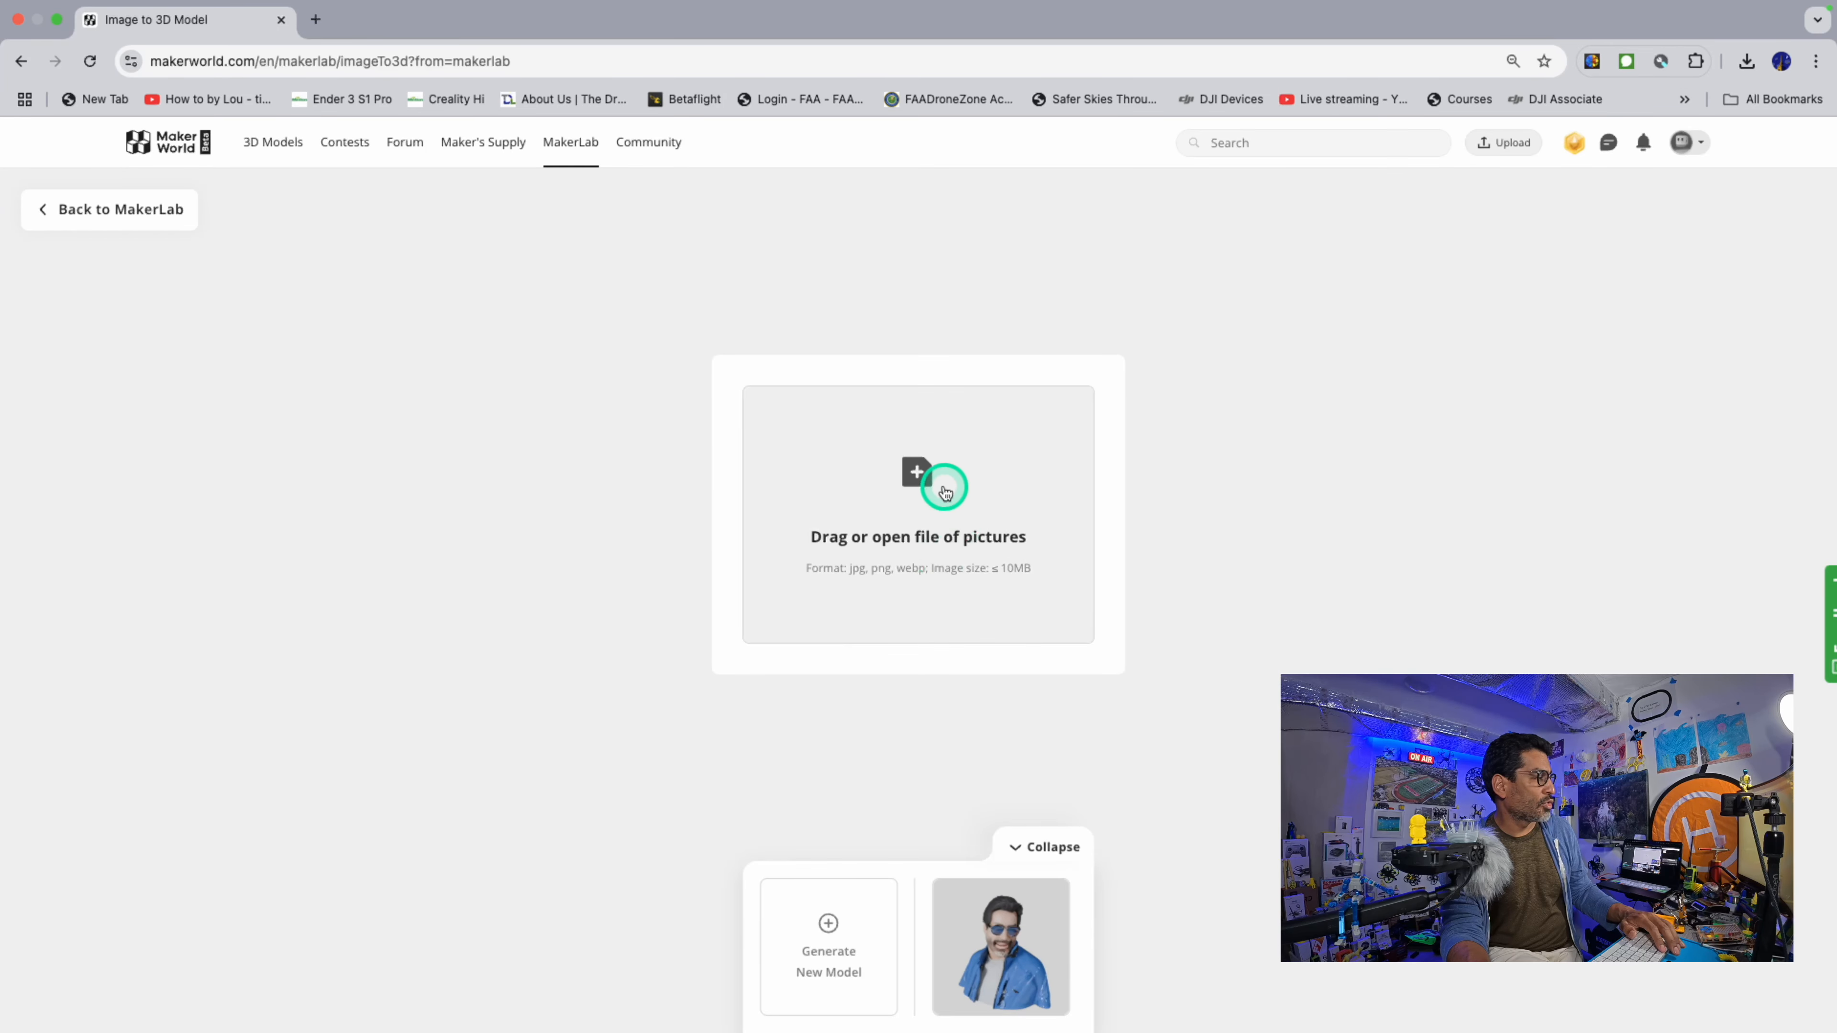
Step: Upload the Action Me image from the Desktop and generate a 3D model from it
click(913, 474)
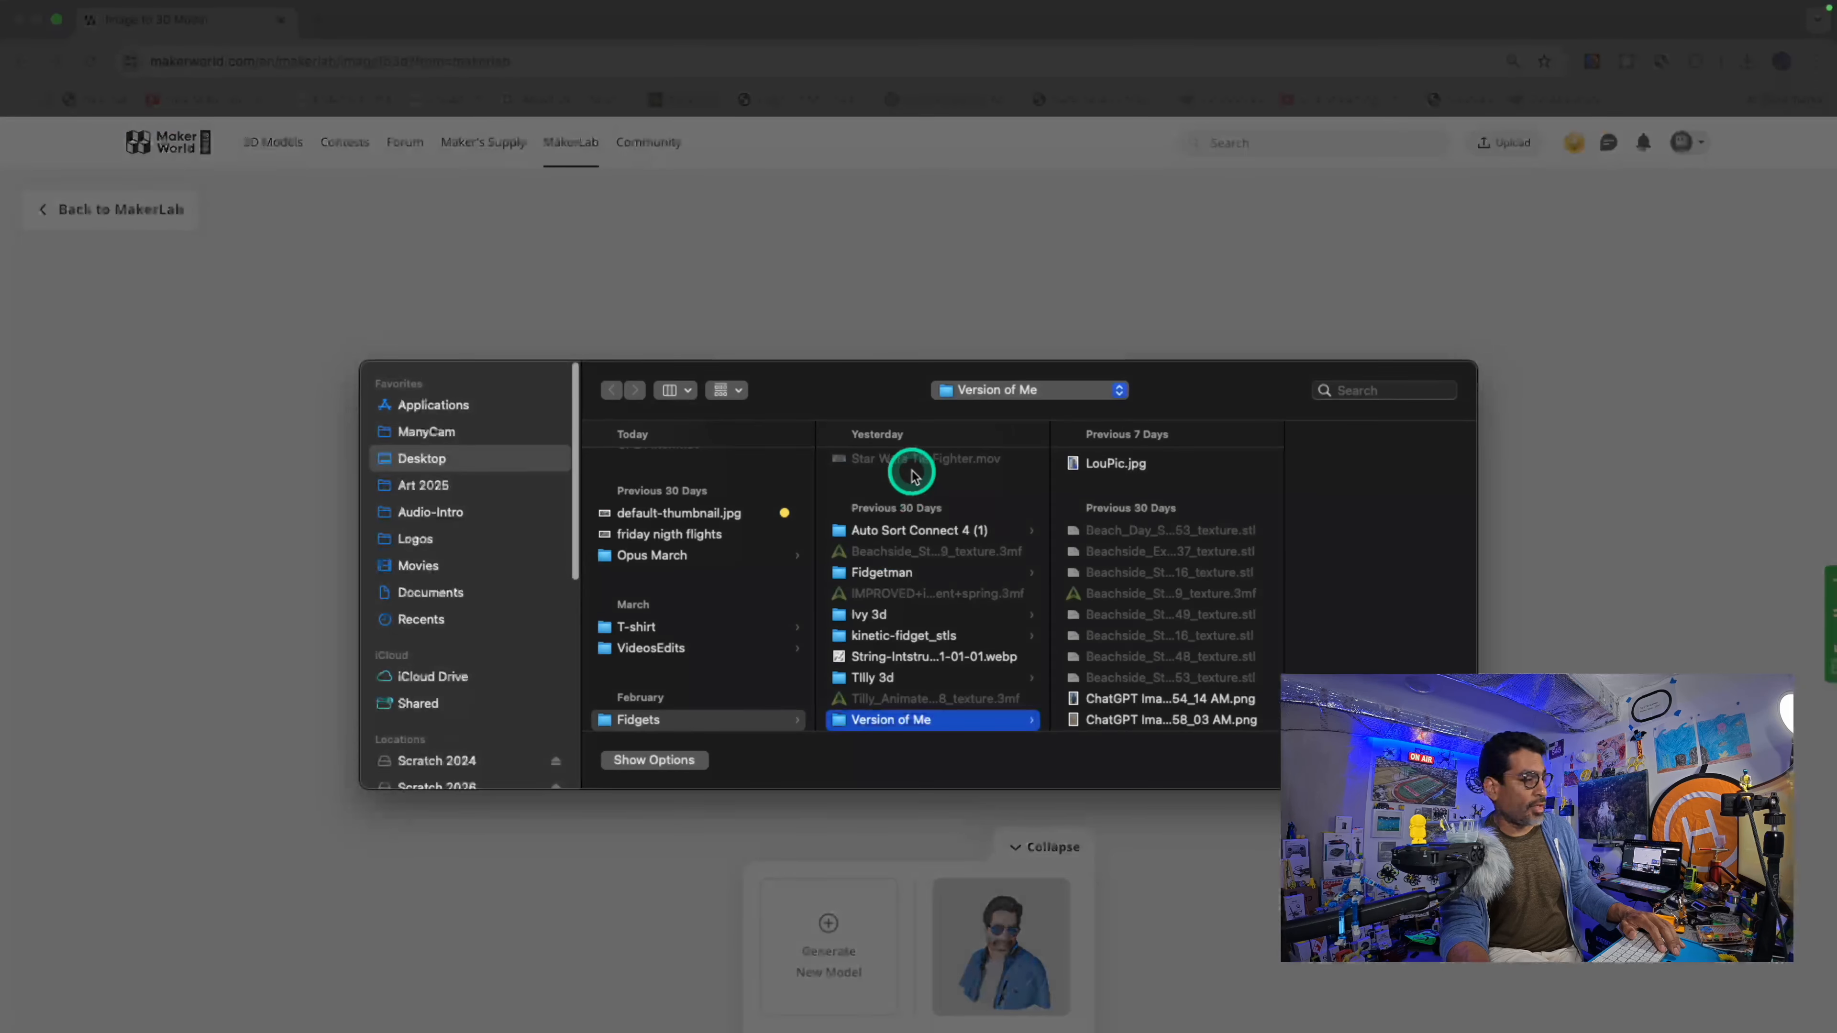
click(490, 464)
click(653, 488)
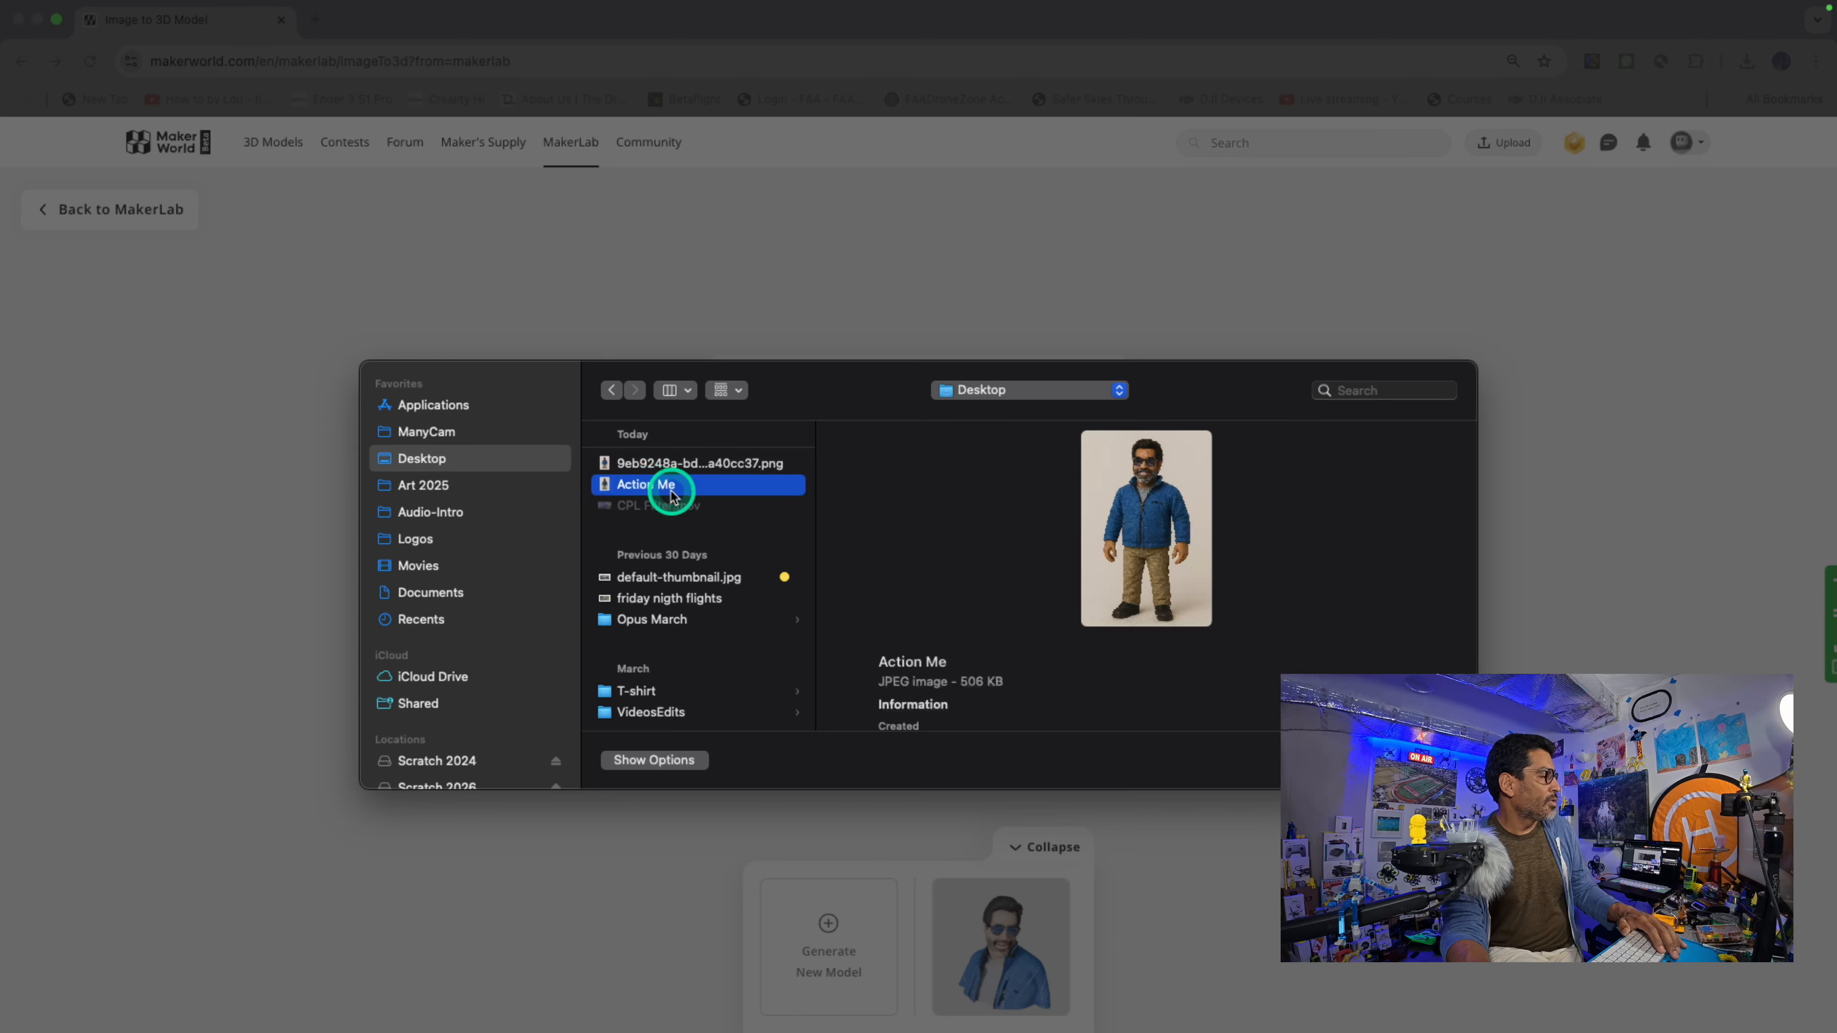
click(1432, 760)
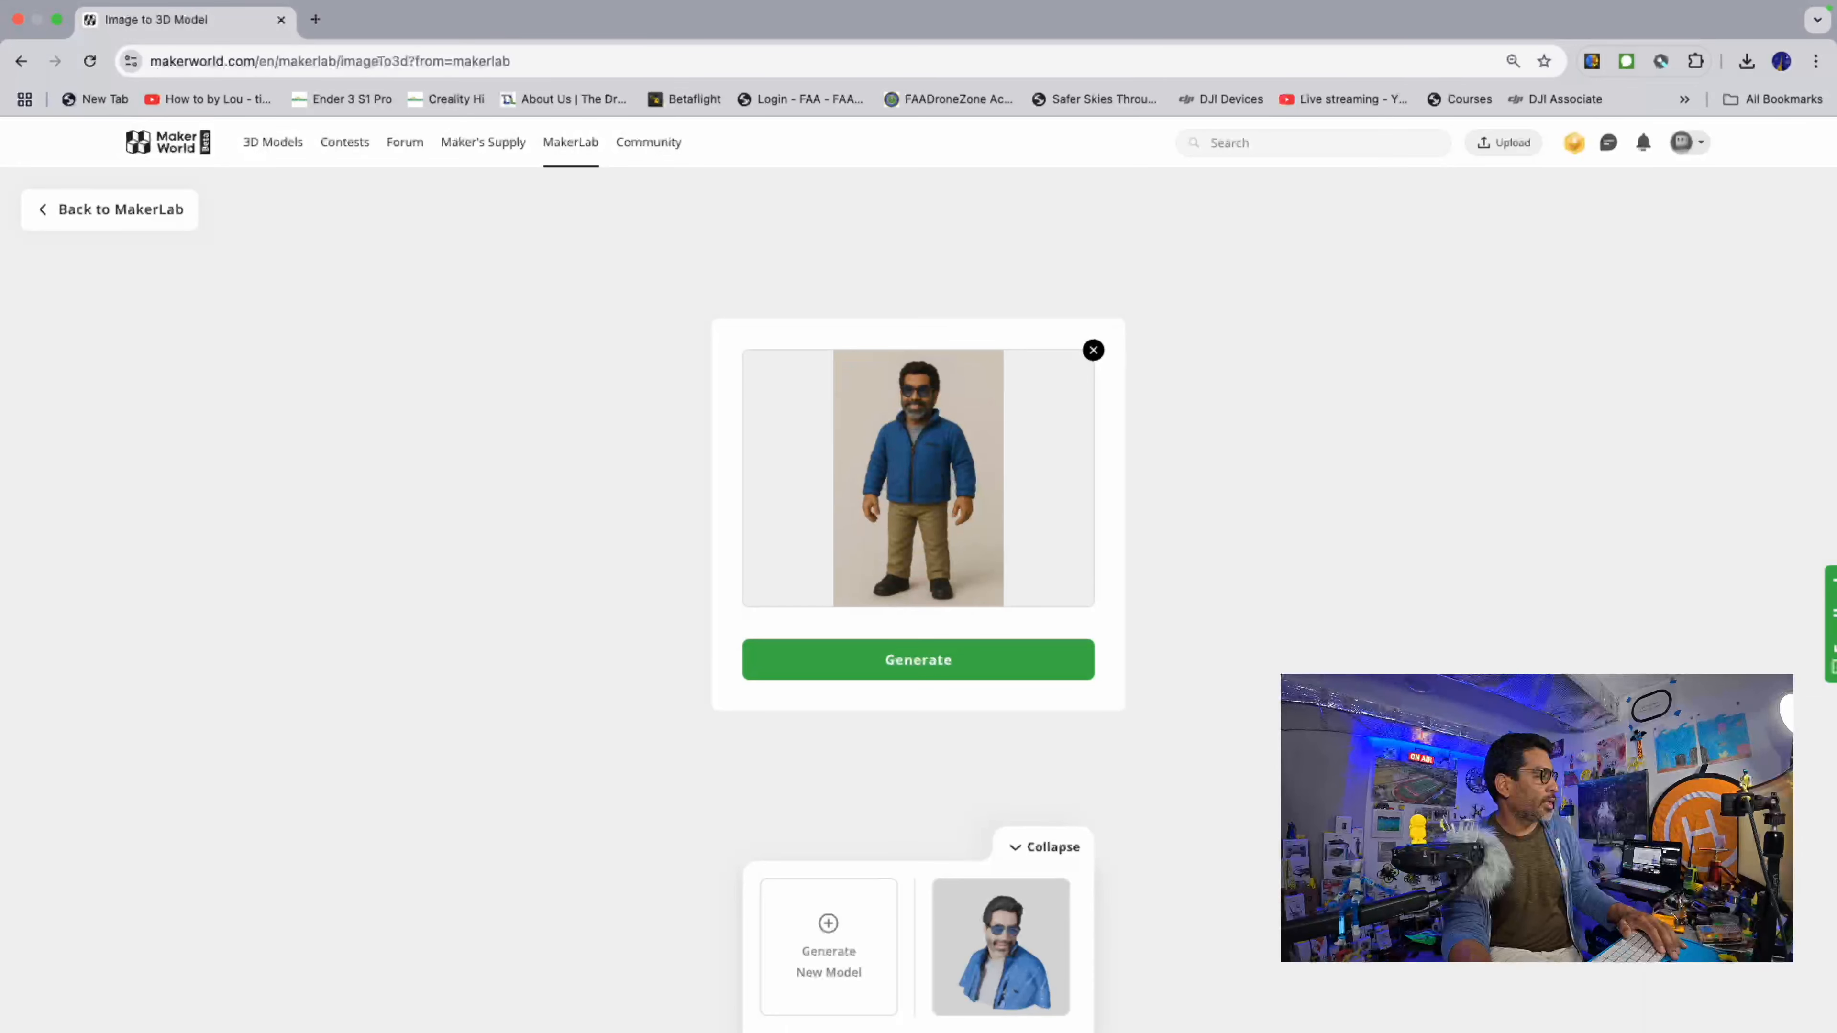
click(949, 666)
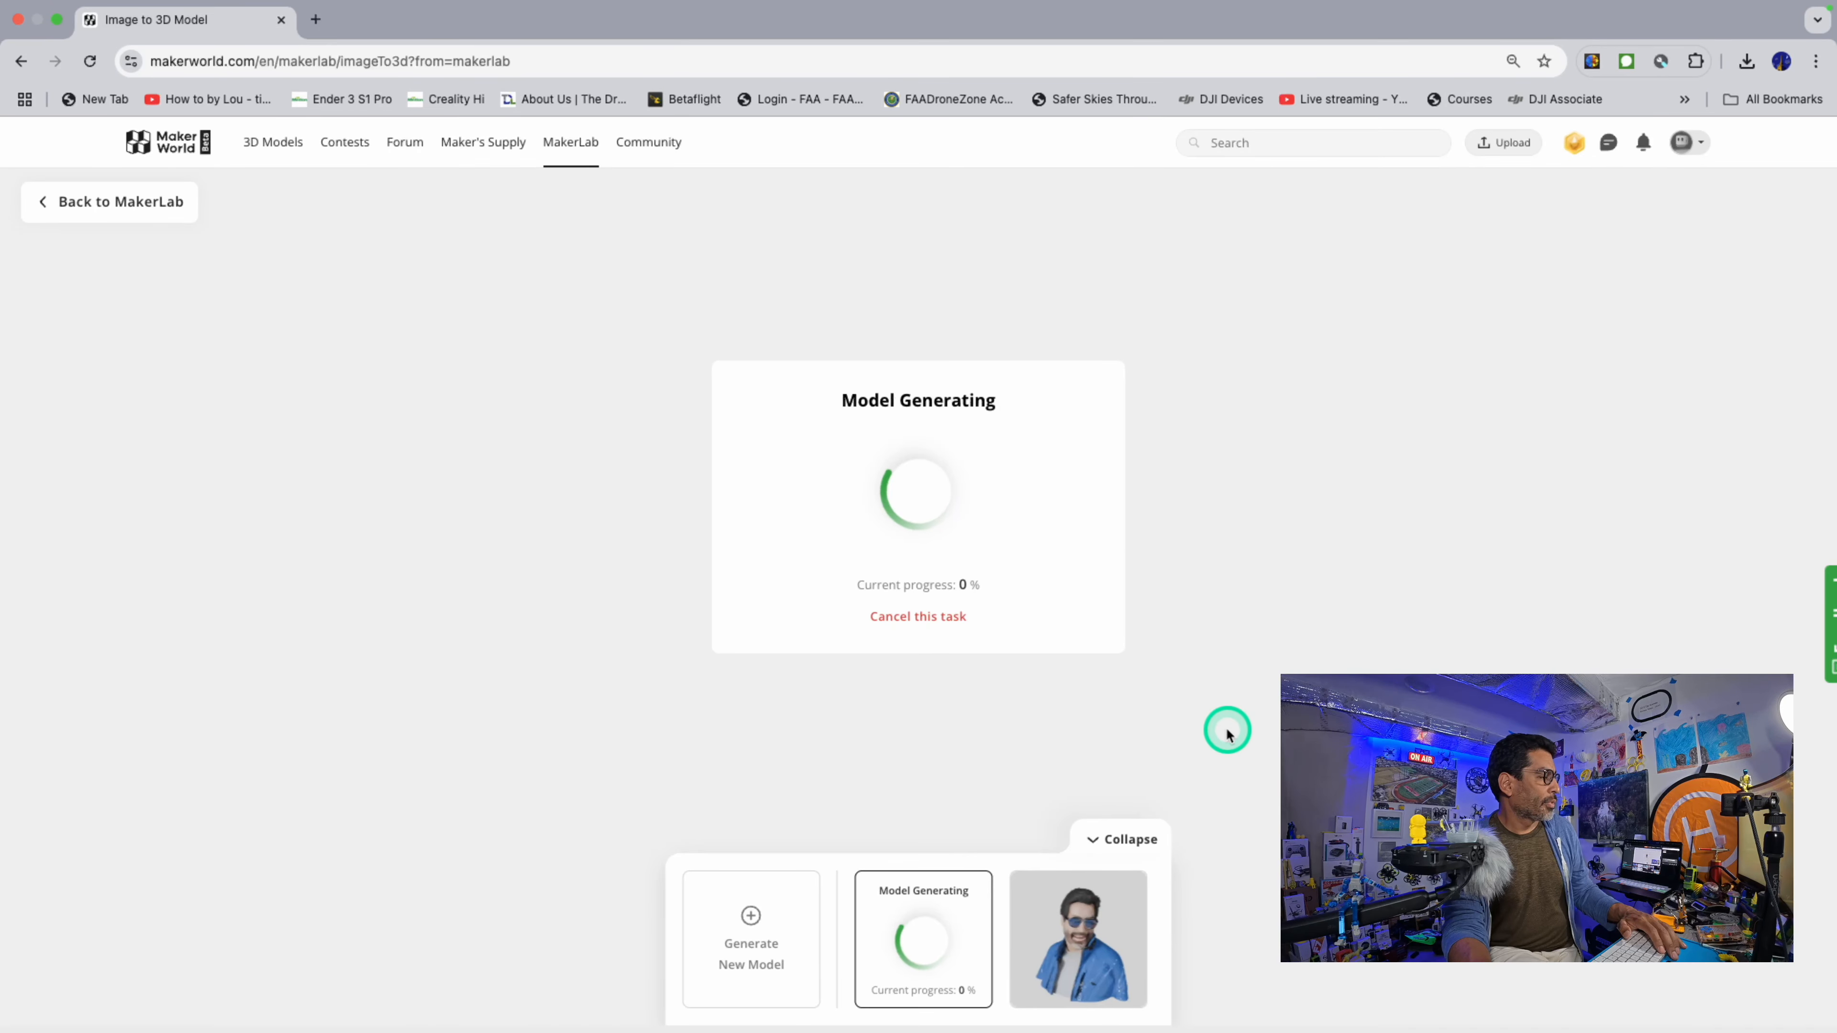
Step: Open the earlier portrait bust model, start and dismiss its export, and examine more of the textured bust
click(1057, 944)
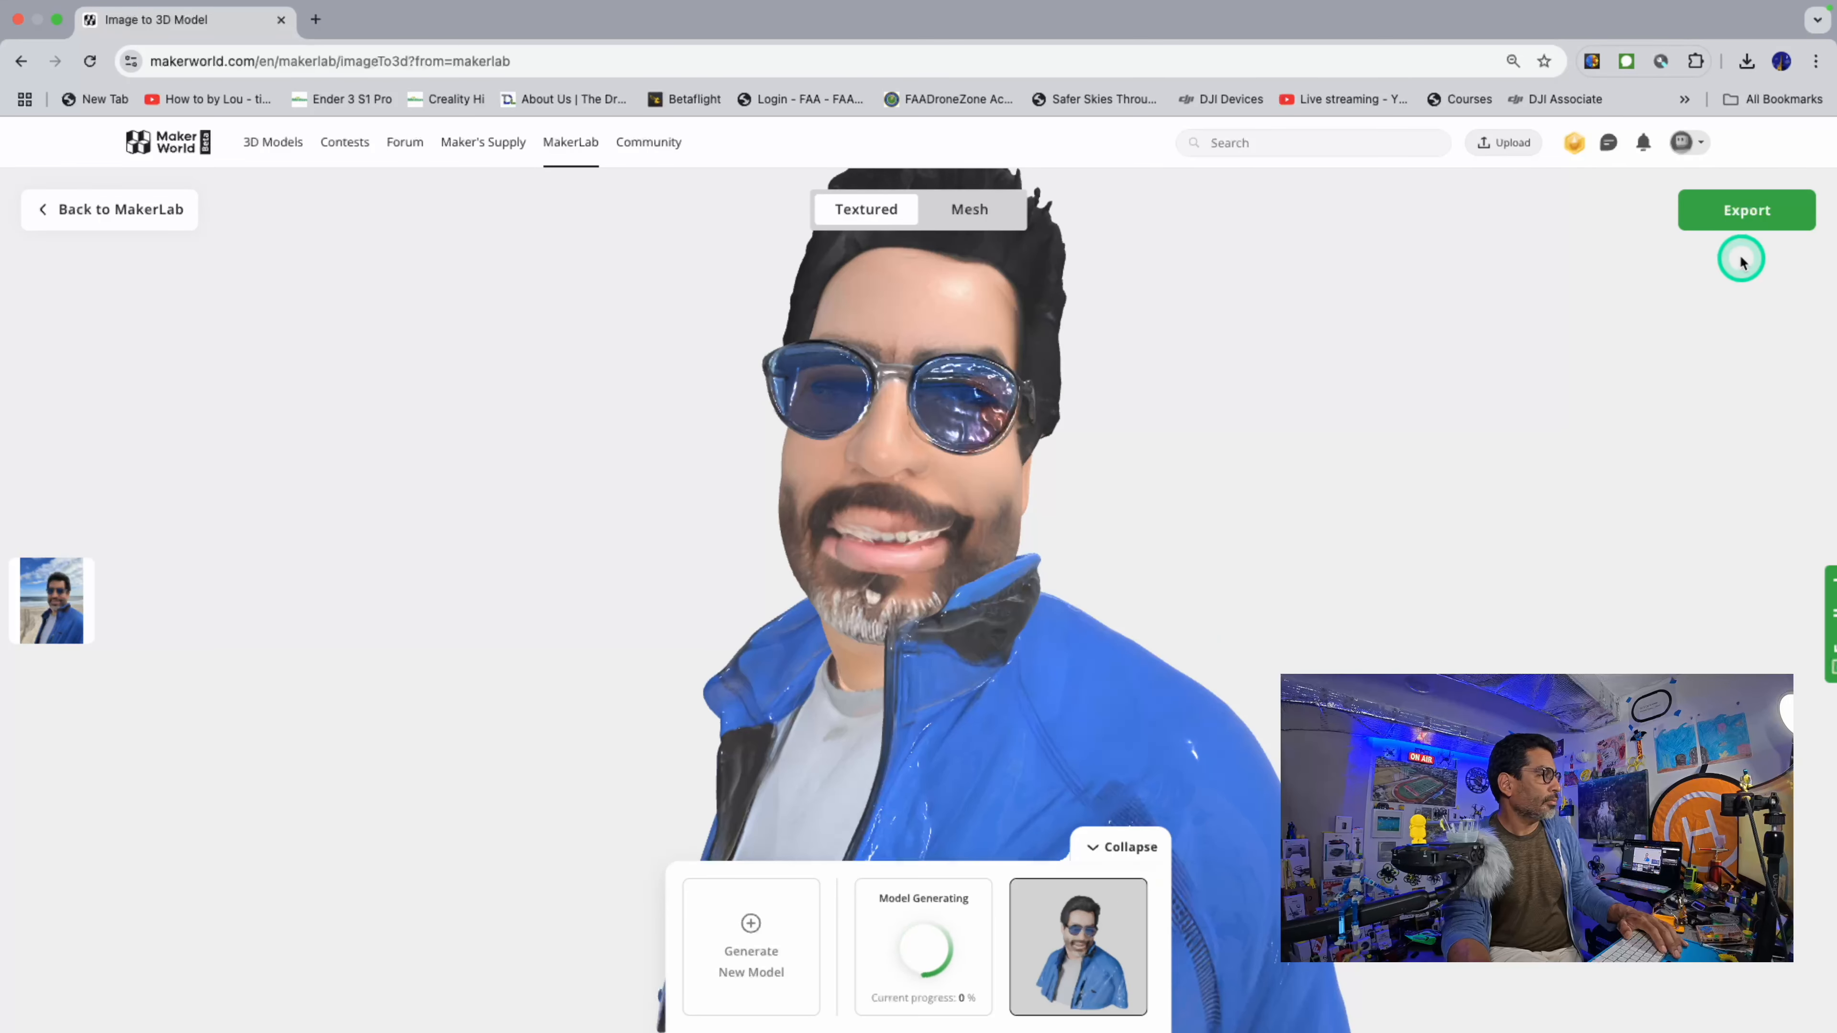
click(1740, 221)
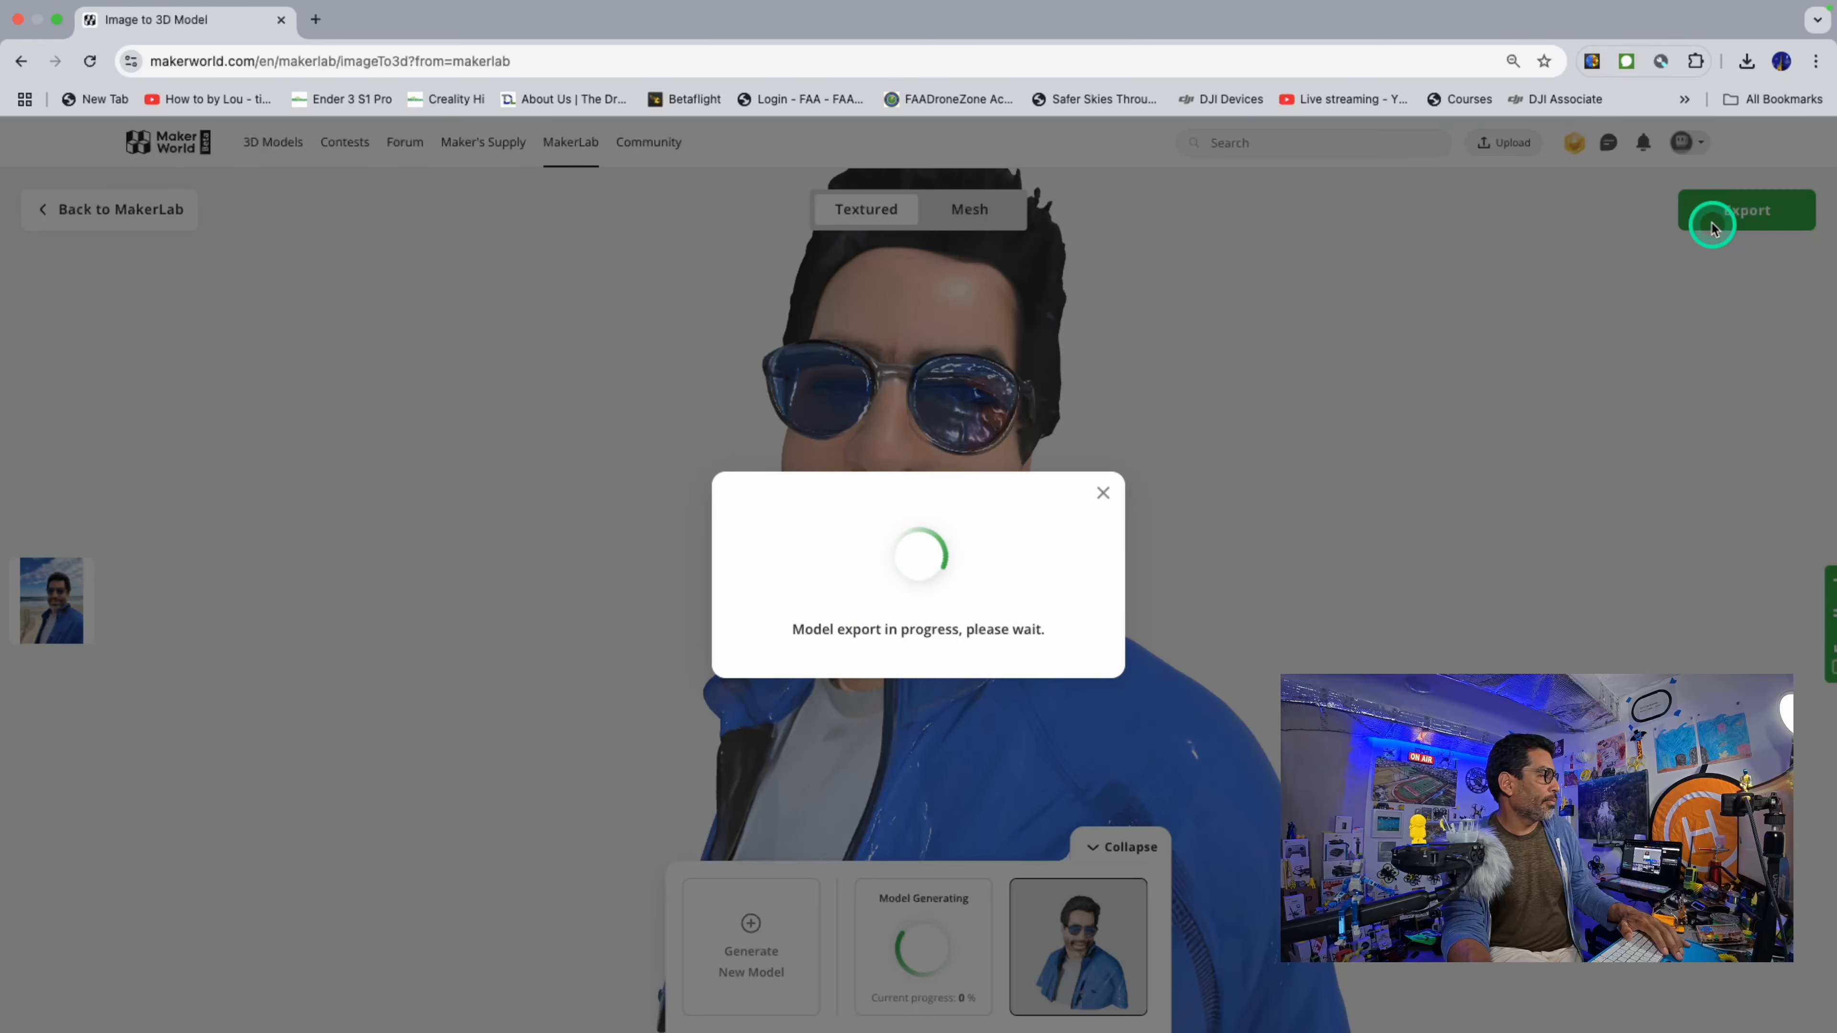
click(1101, 492)
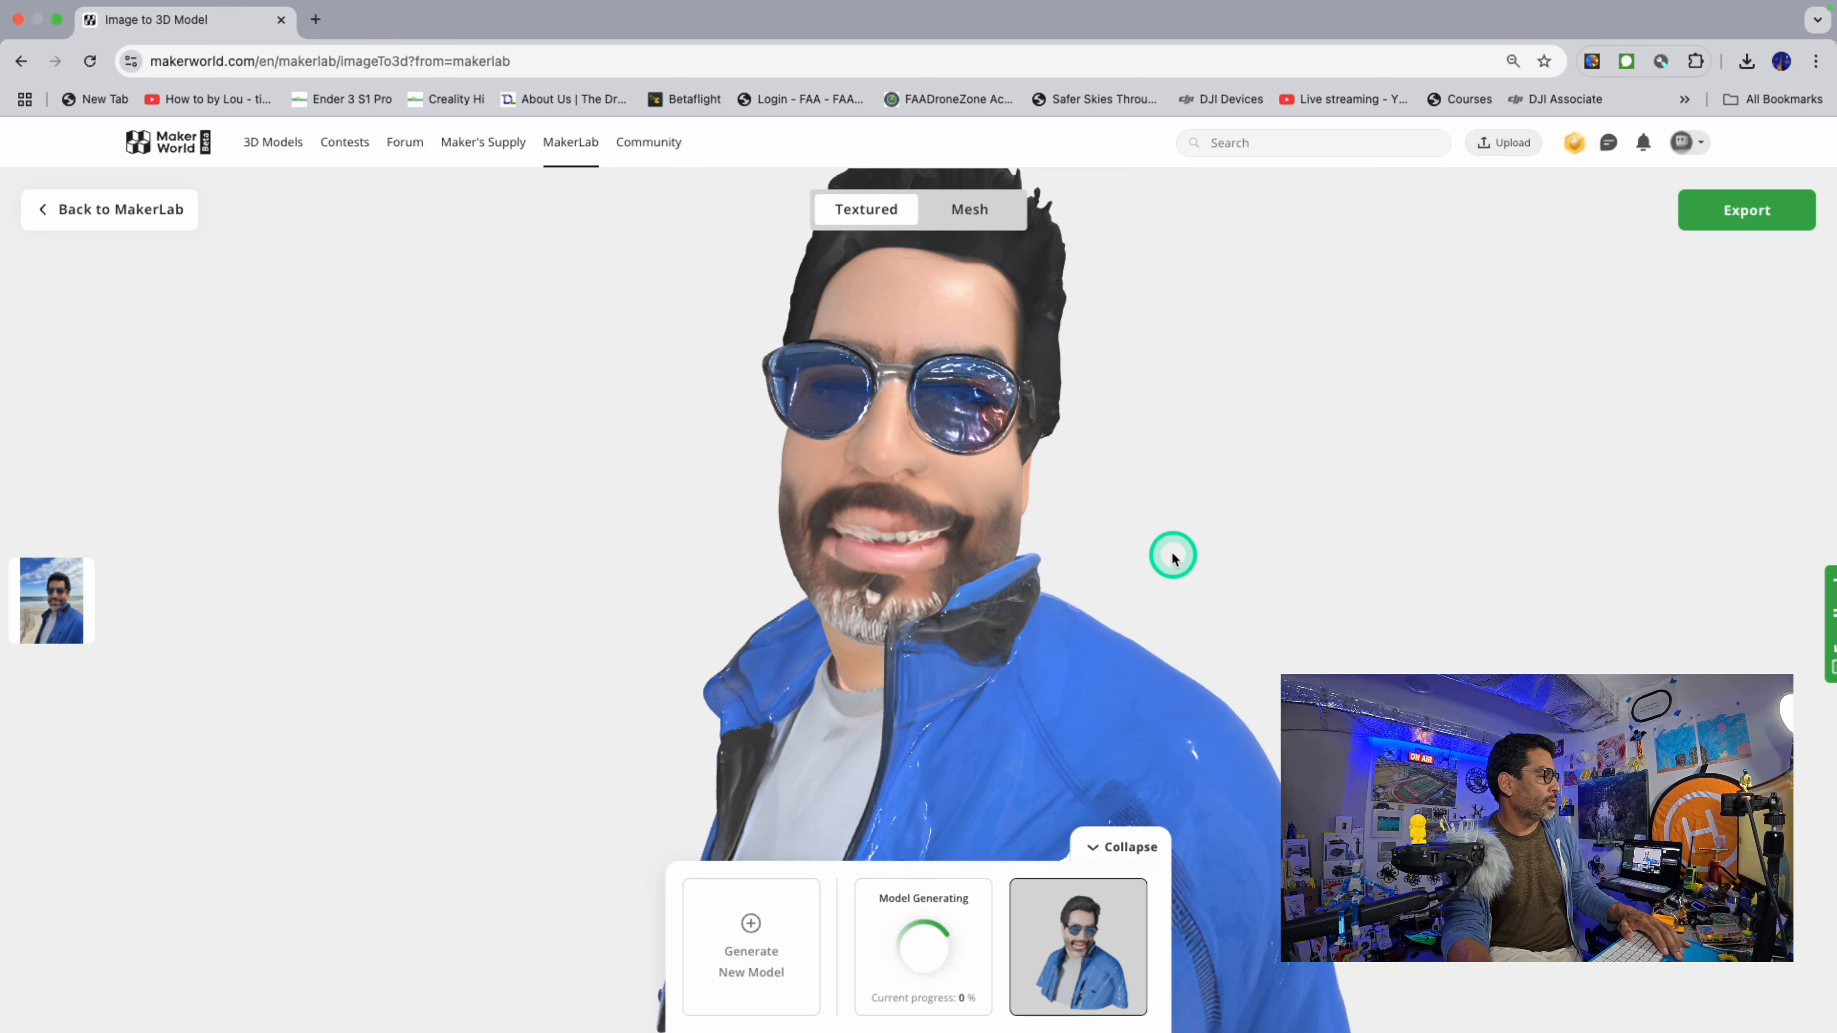
scroll(1187, 564, up, 2)
scroll(1187, 564, down, 10)
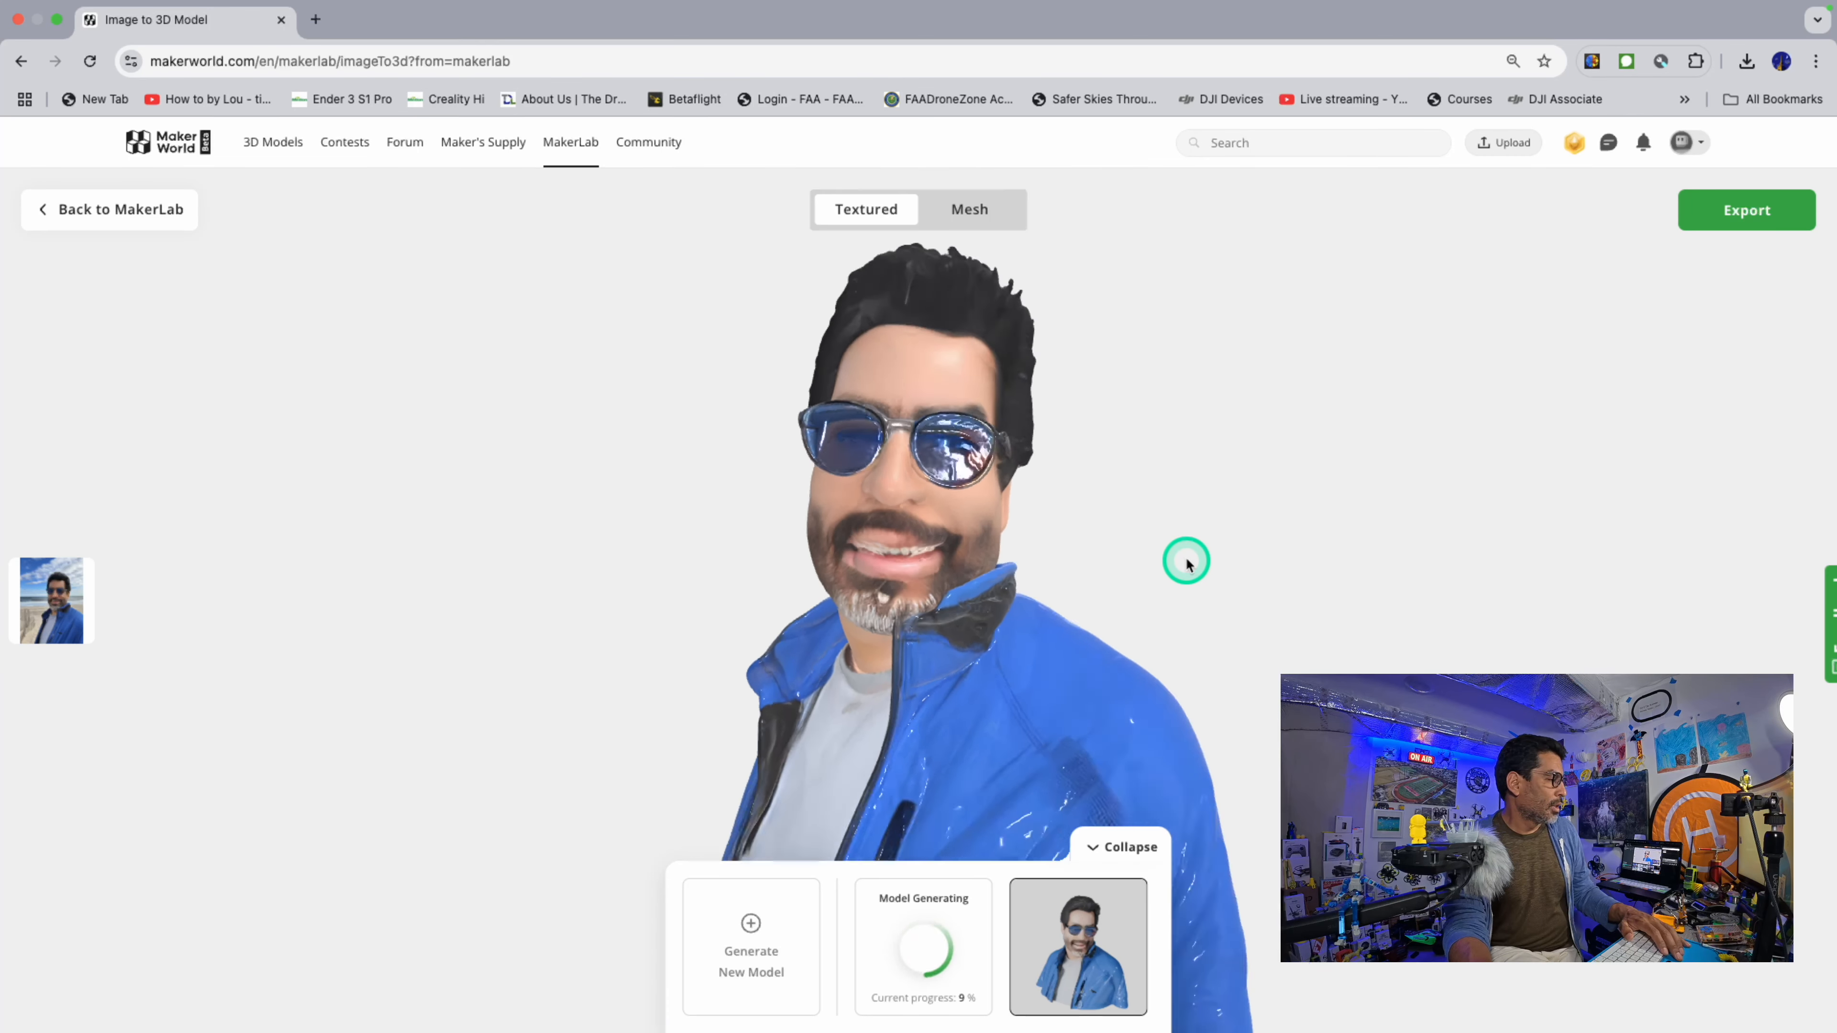
scroll(1187, 564, up, 3)
scroll(1188, 564, up, 3)
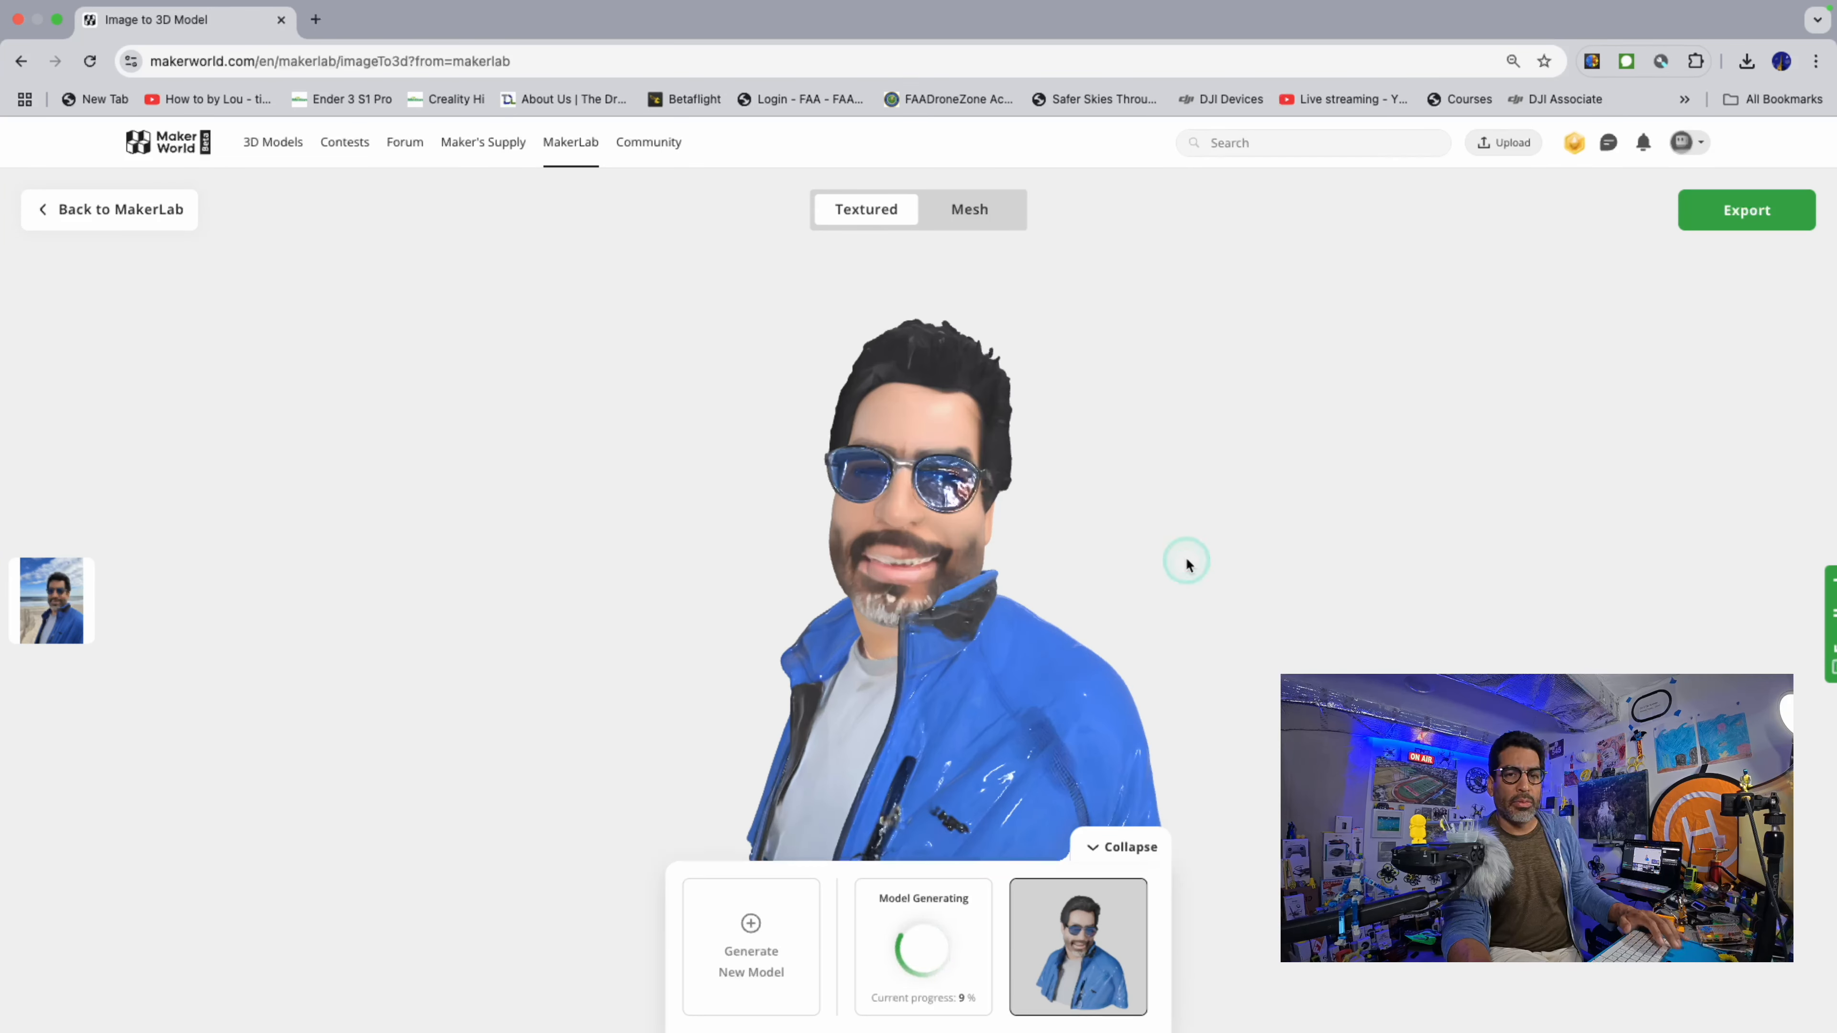
scroll(1185, 576, down, 1)
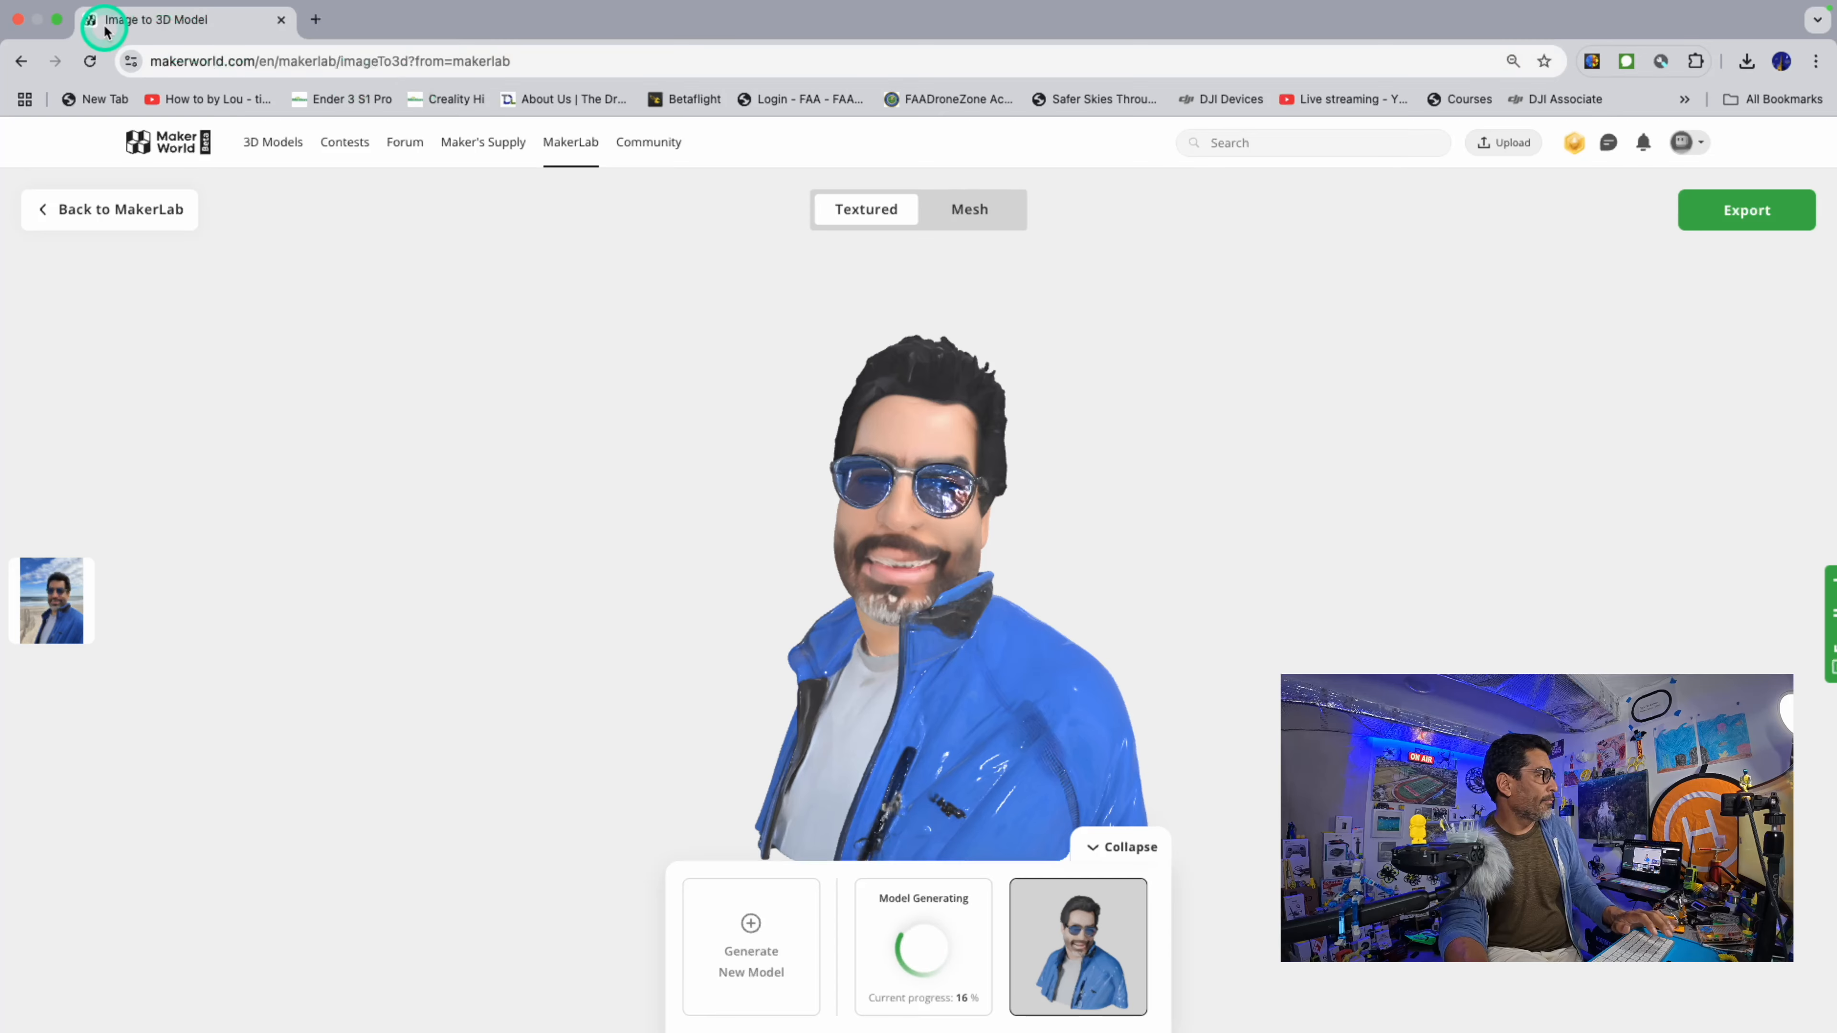
Step: Take the MakerWorld window out of full screen, switch to the Meshy window, and expand Meshy to full screen
click(60, 23)
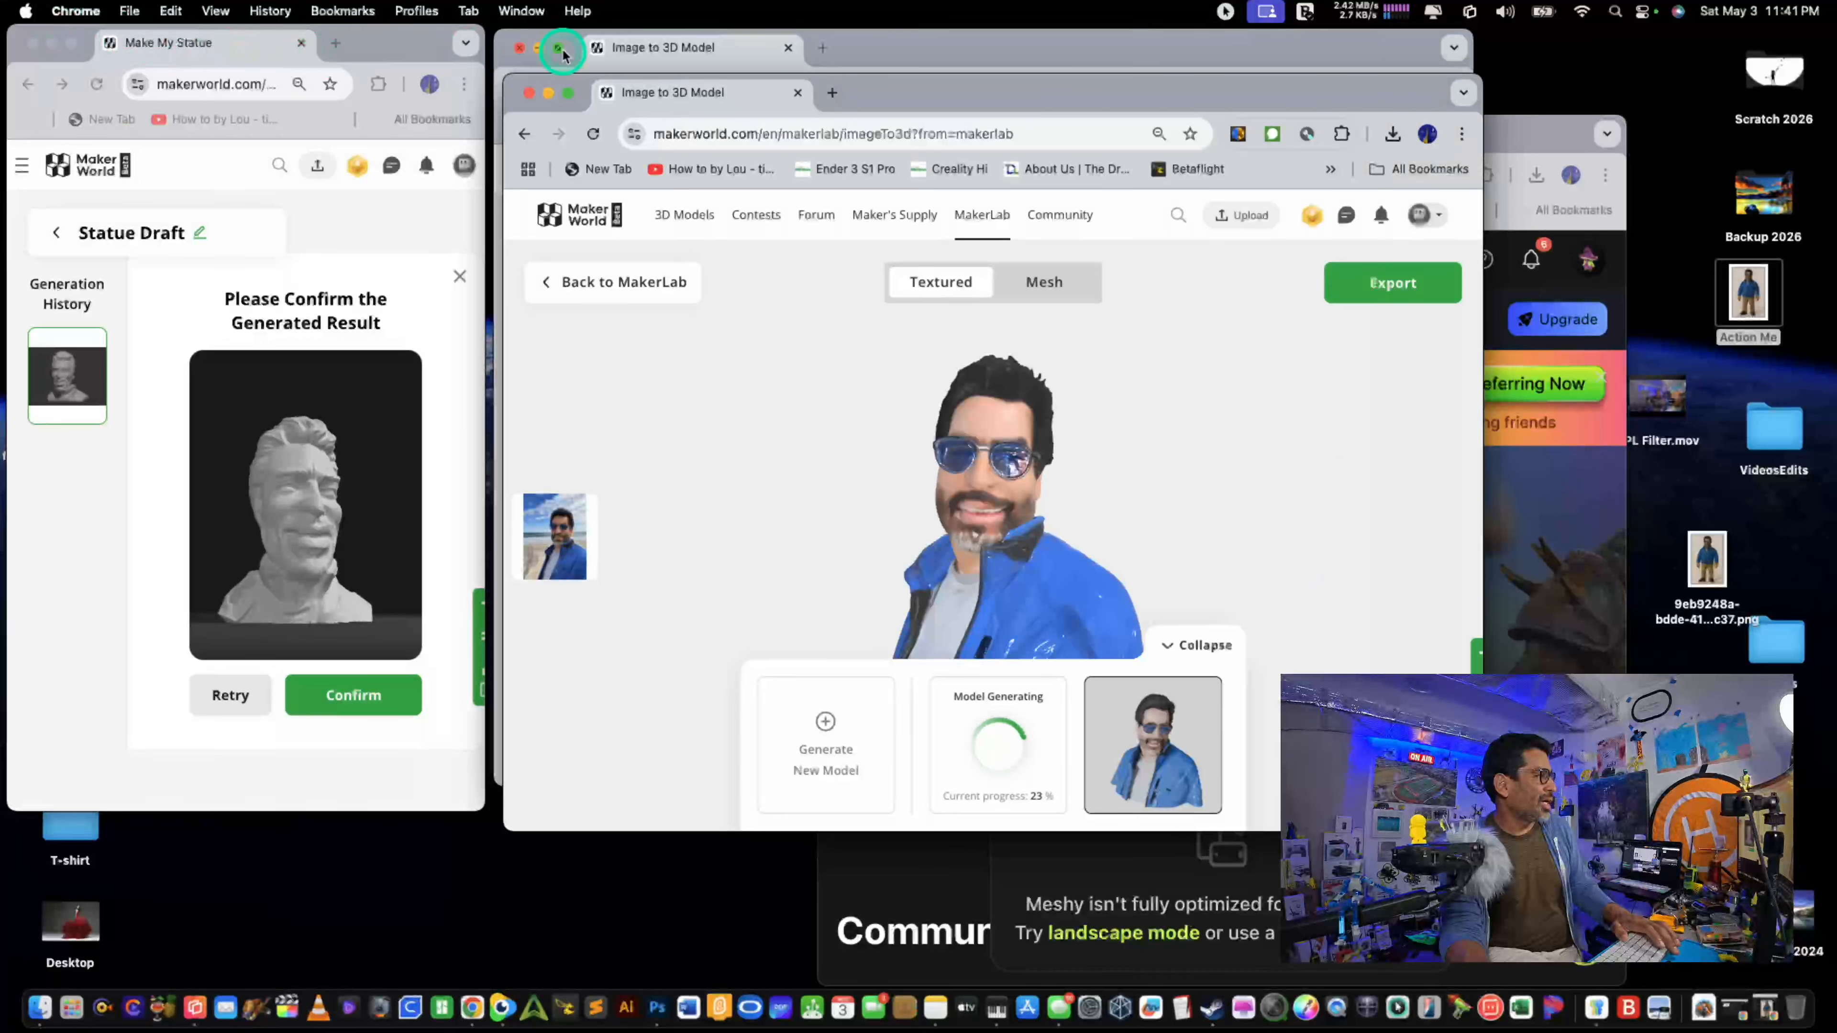
drag(930, 87, 928, 96)
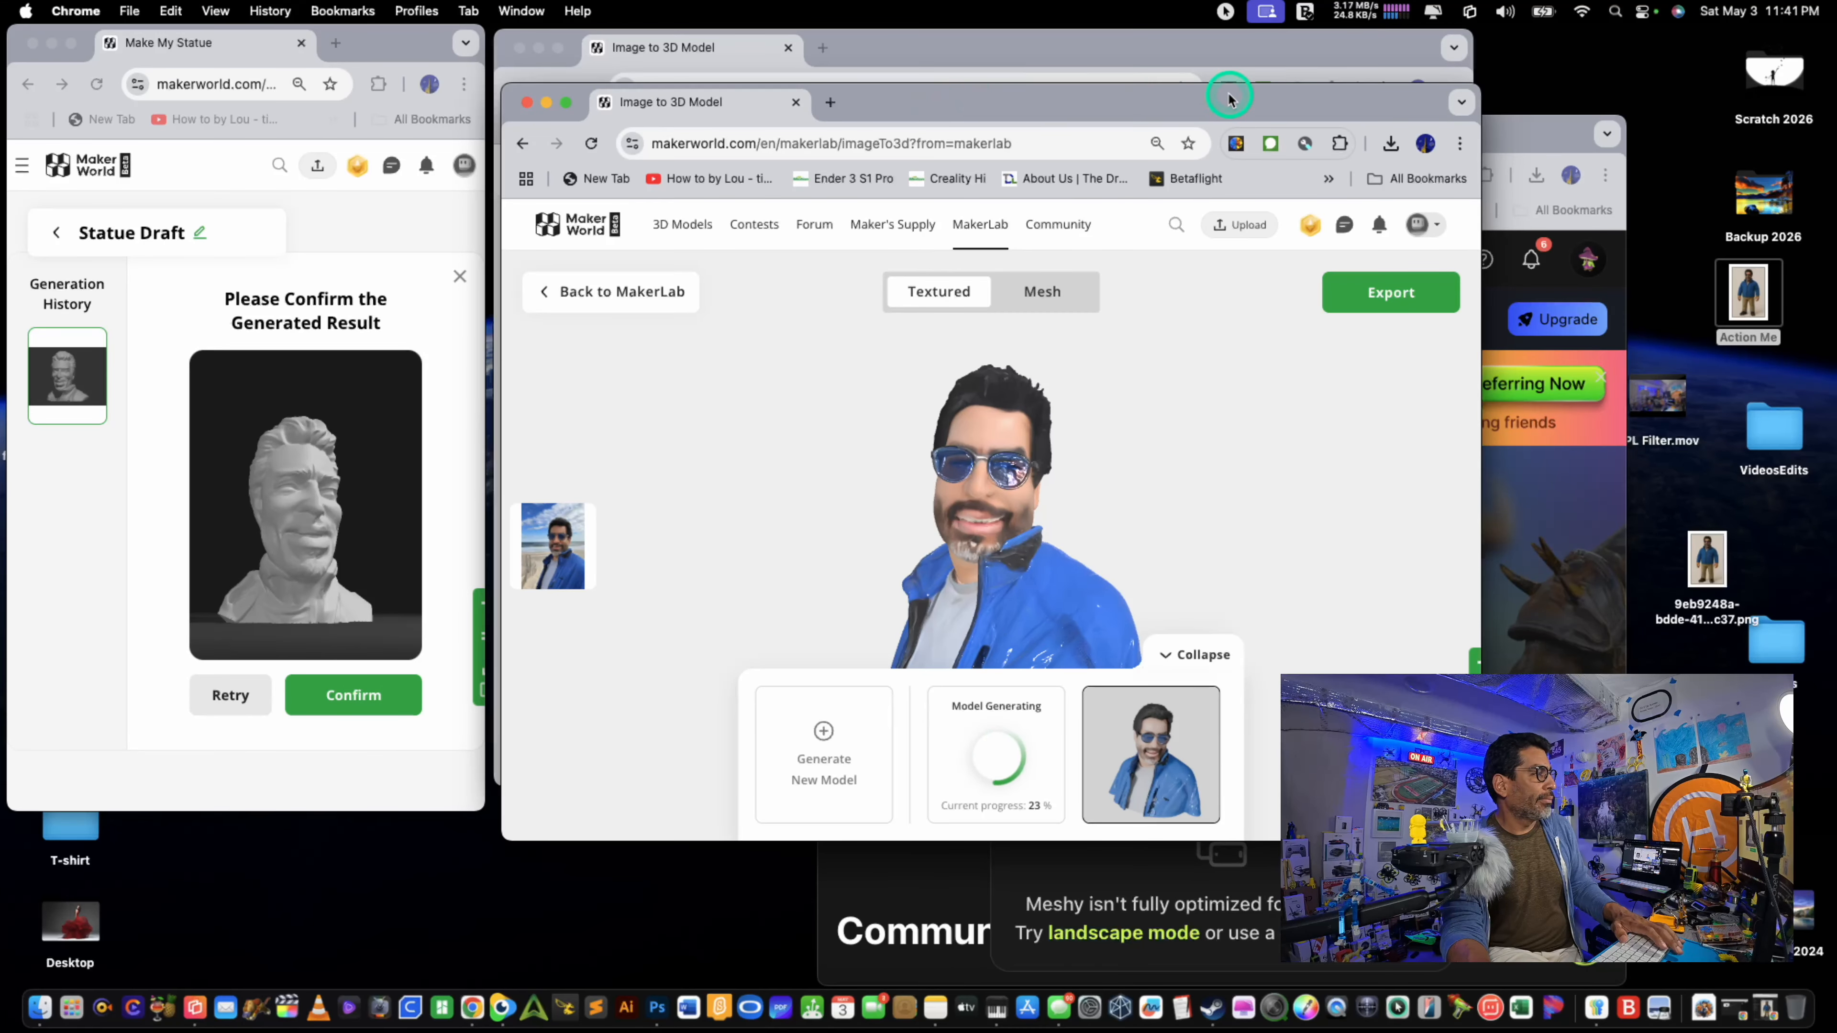
drag(1521, 136, 1287, 73)
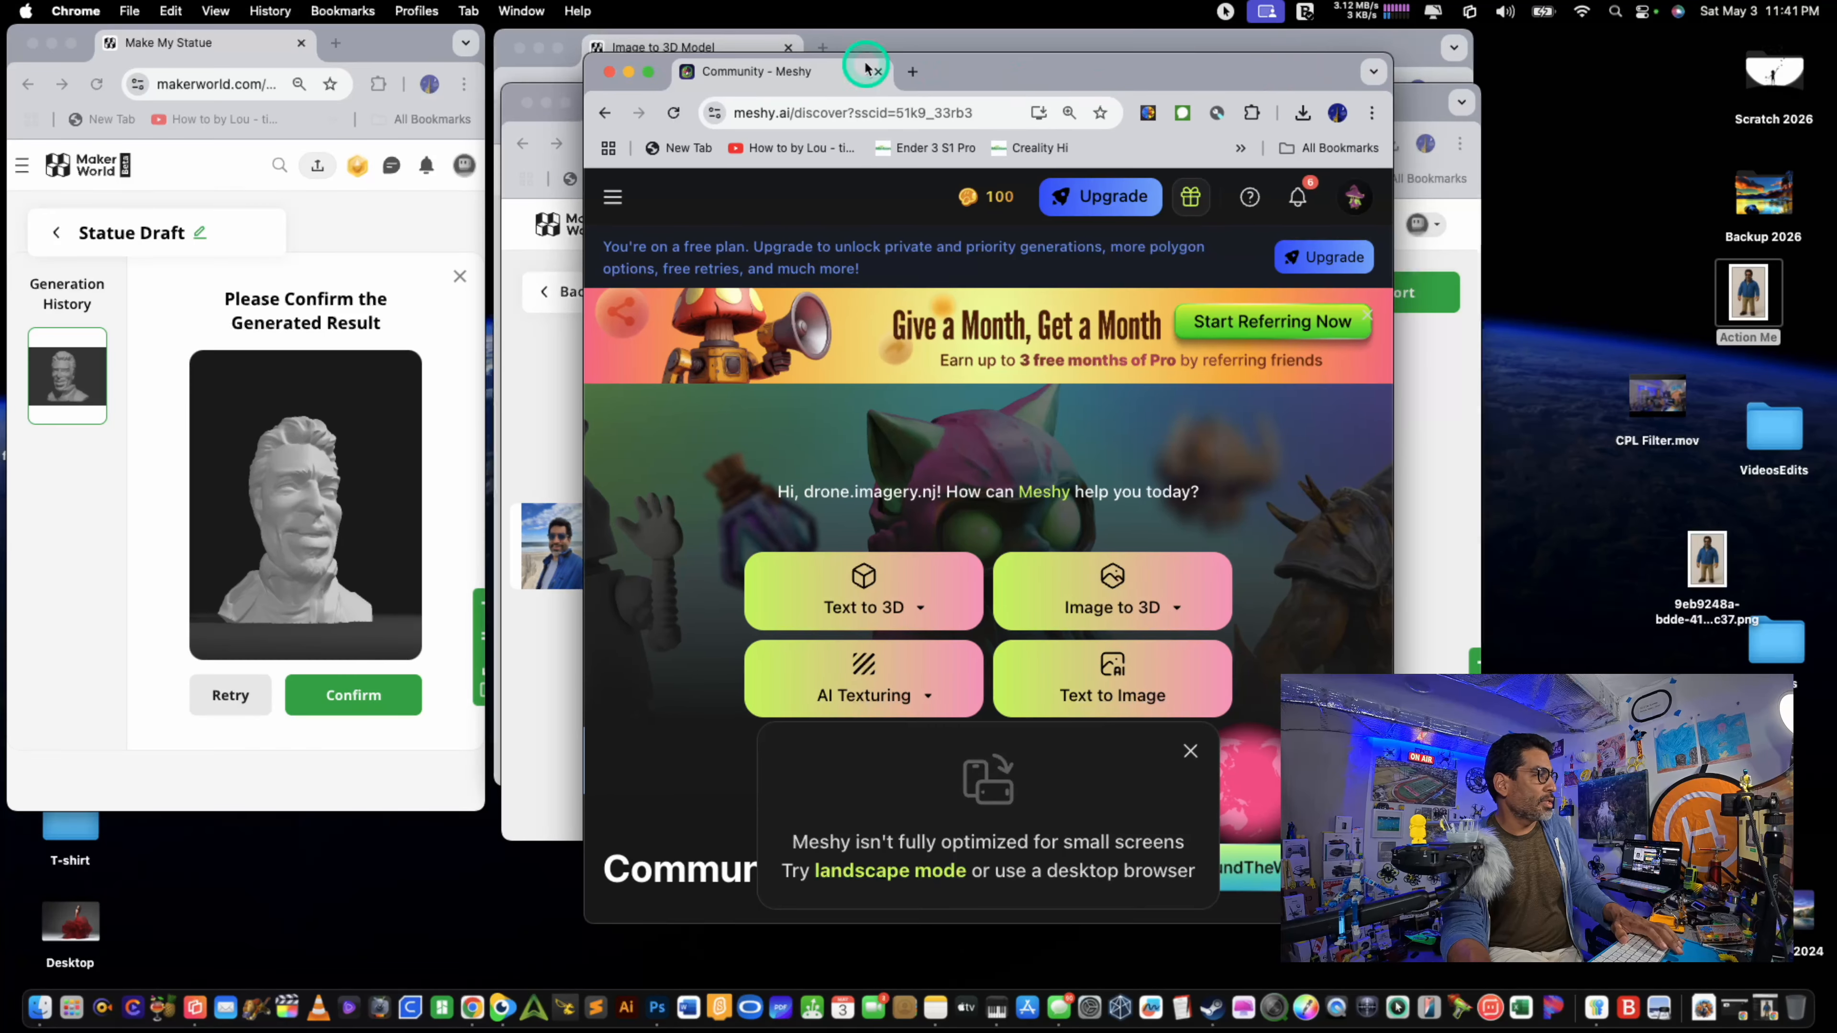
click(658, 74)
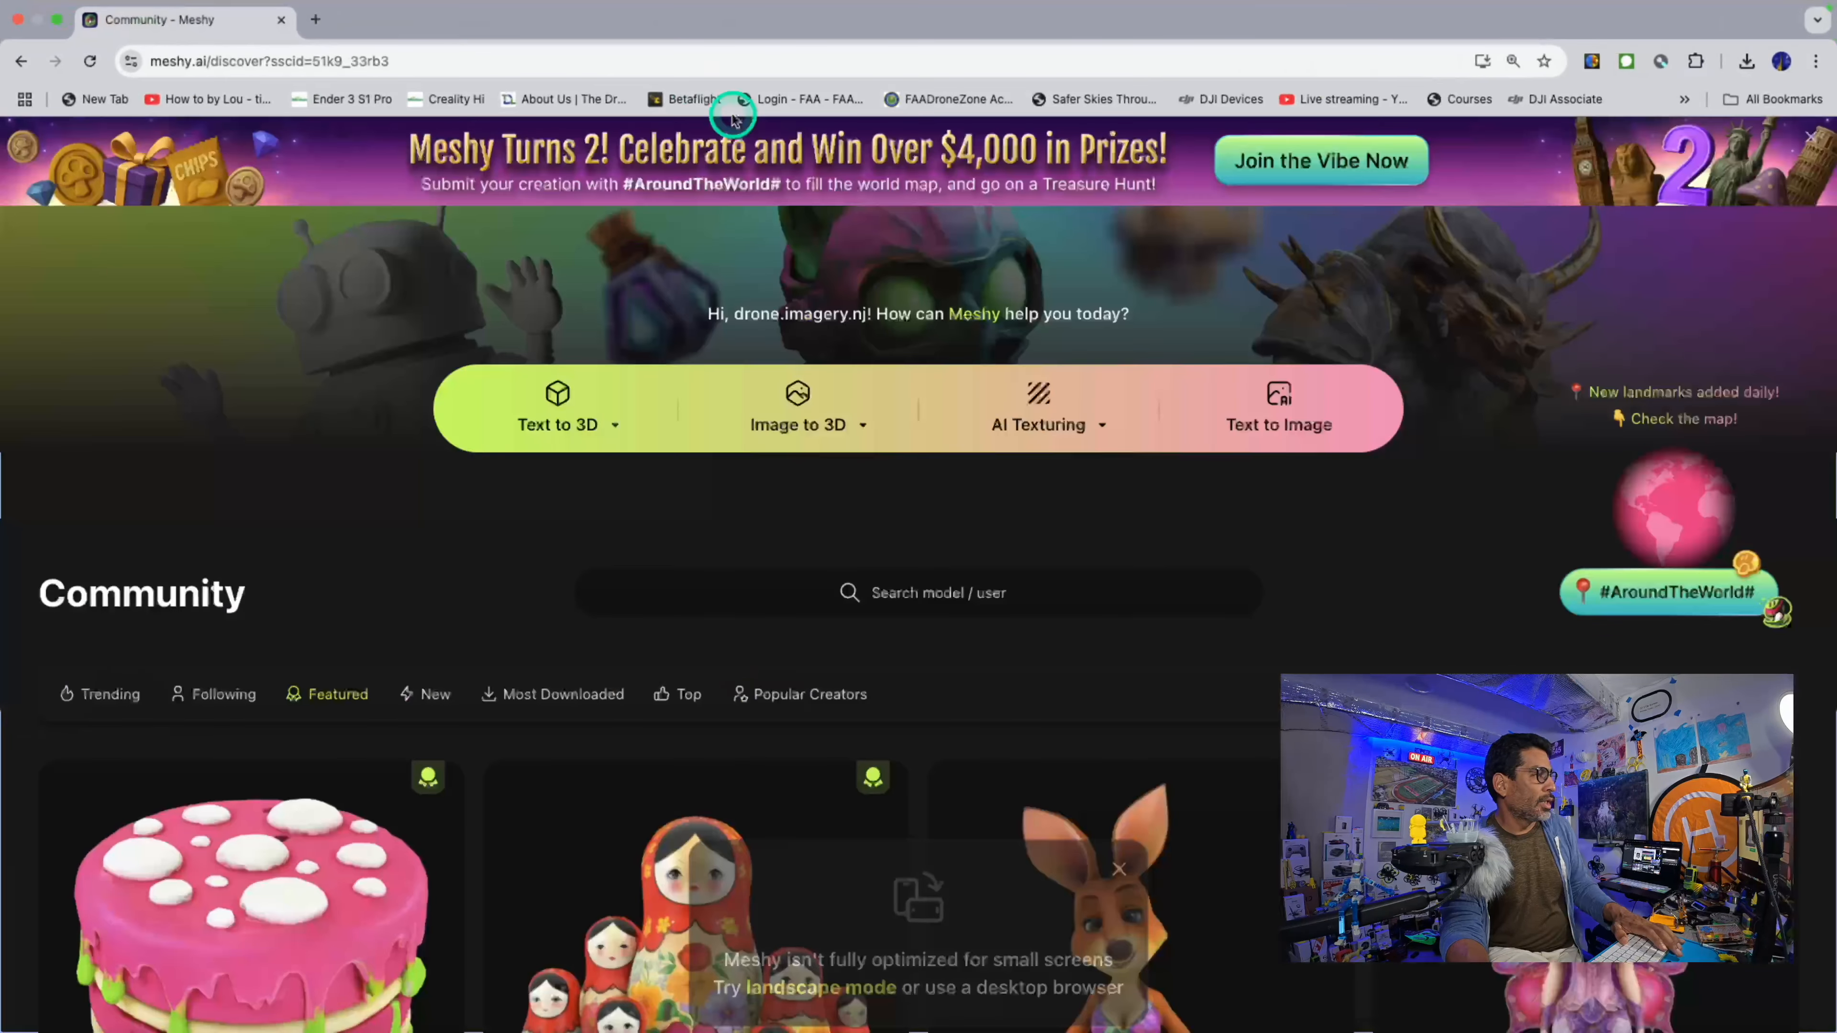
Step: Open Meshy's Image to 3D workspace and display the existing orange-hoodie figure from the Colorful Reflection assets
mouse_move(760, 145)
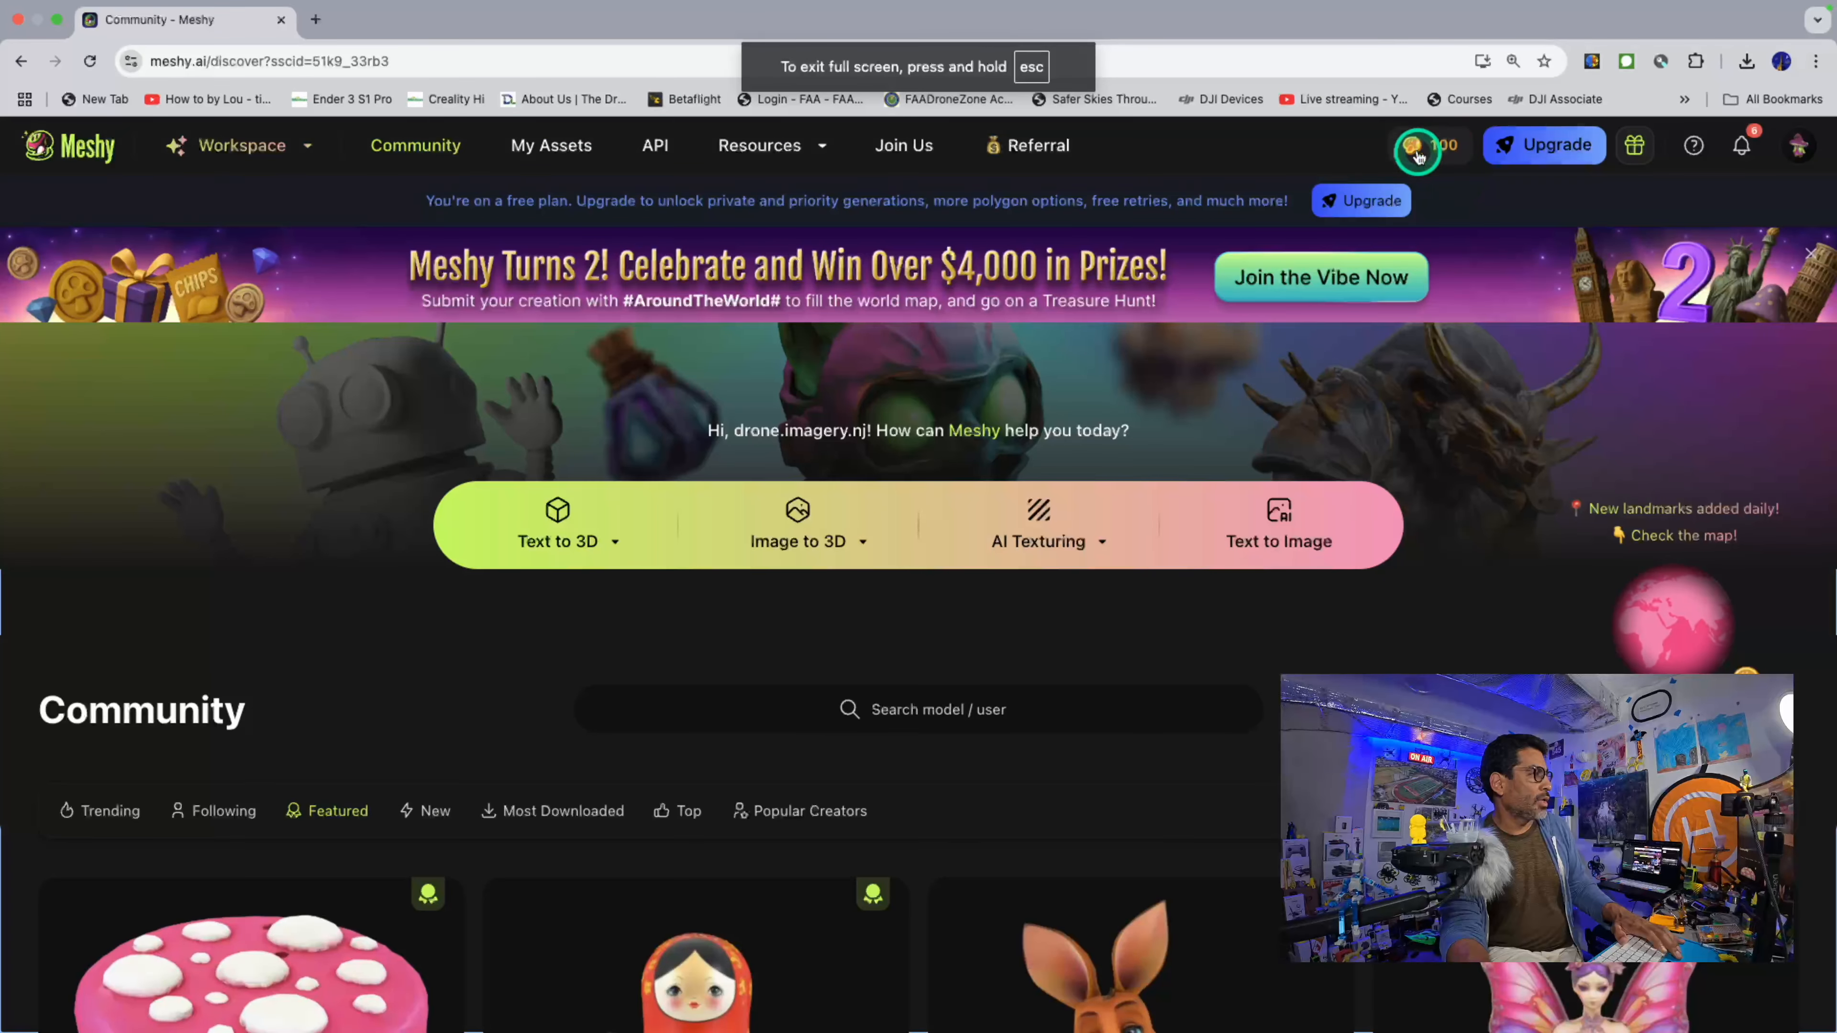
mouse_move(281, 154)
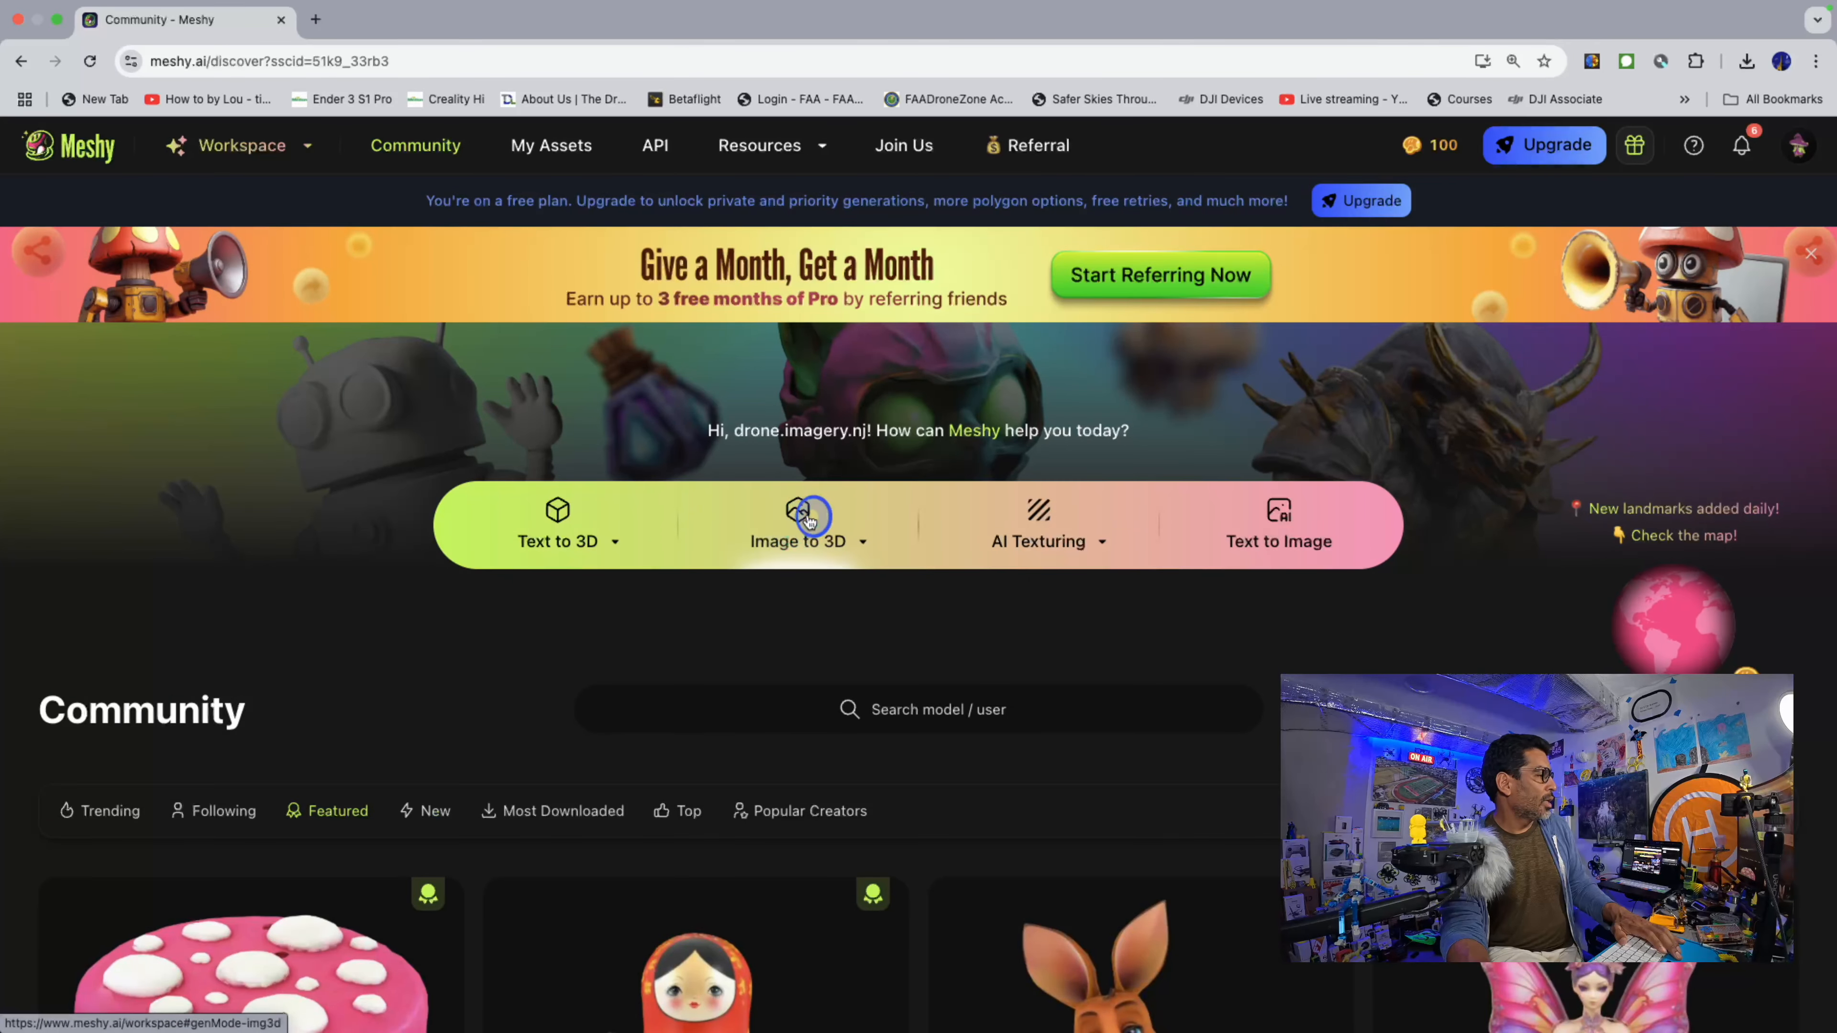
click(787, 519)
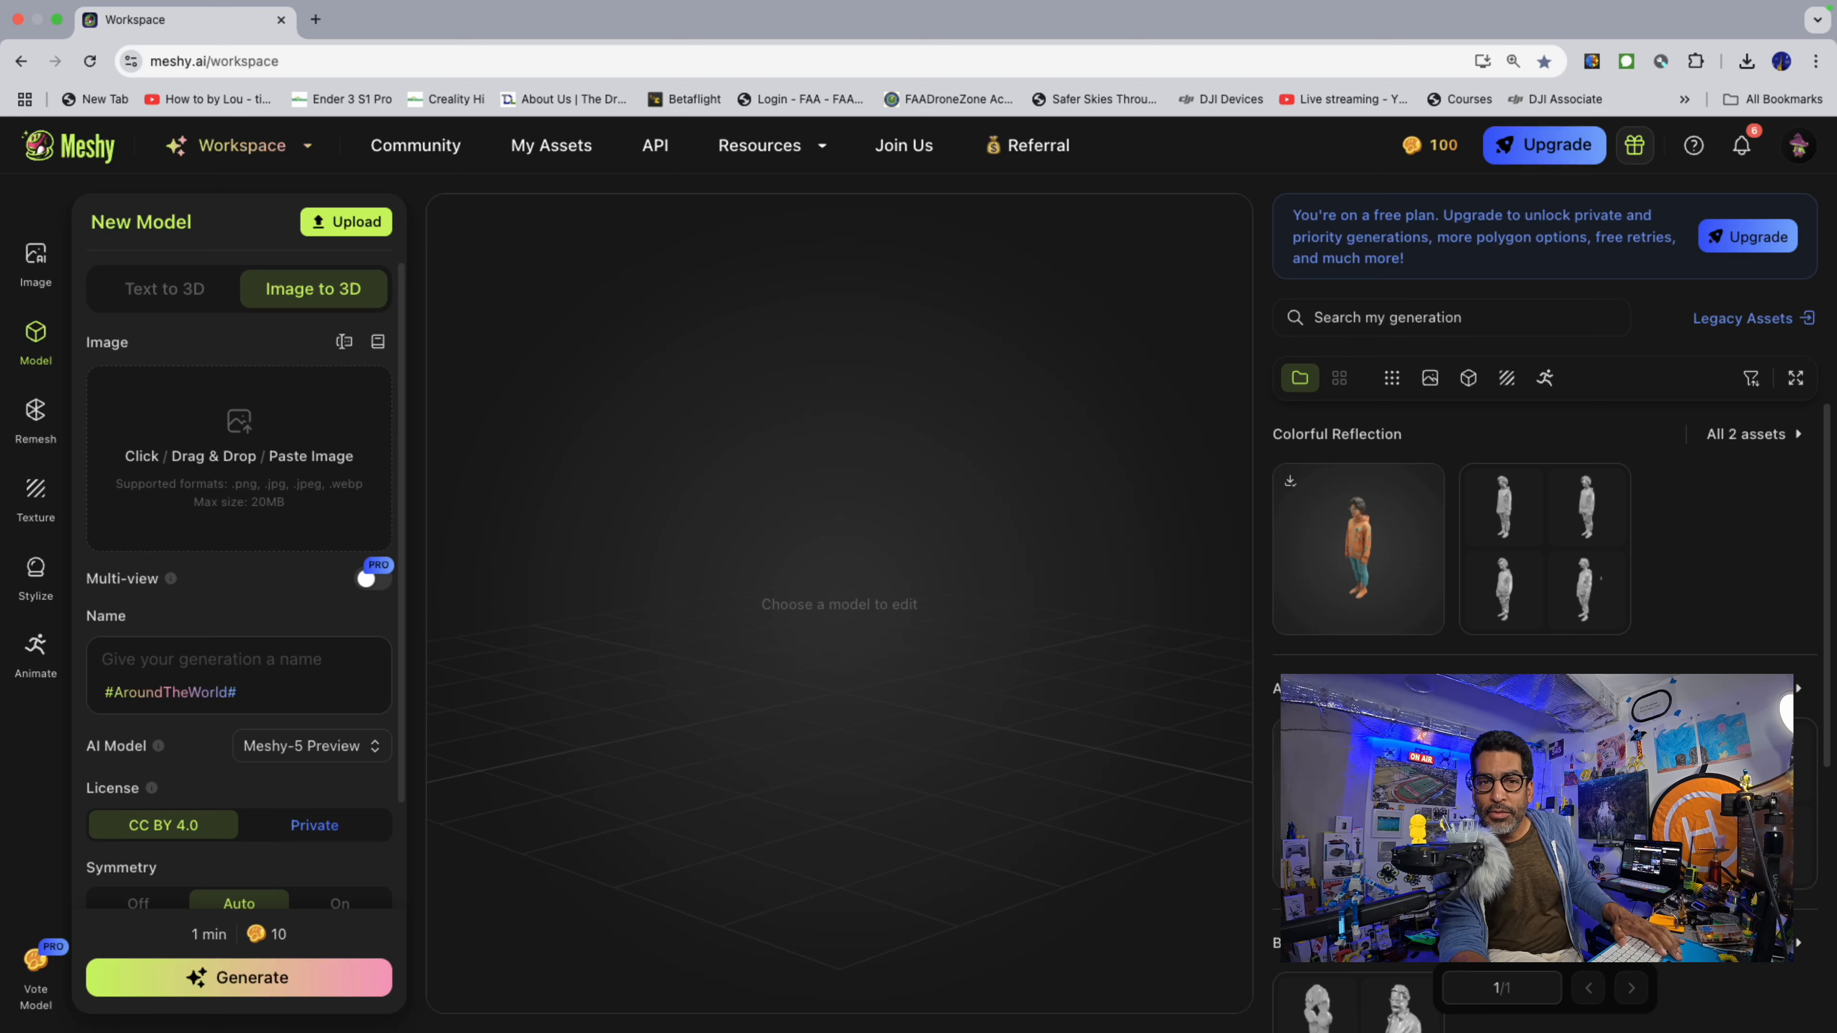
mouse_move(1337, 598)
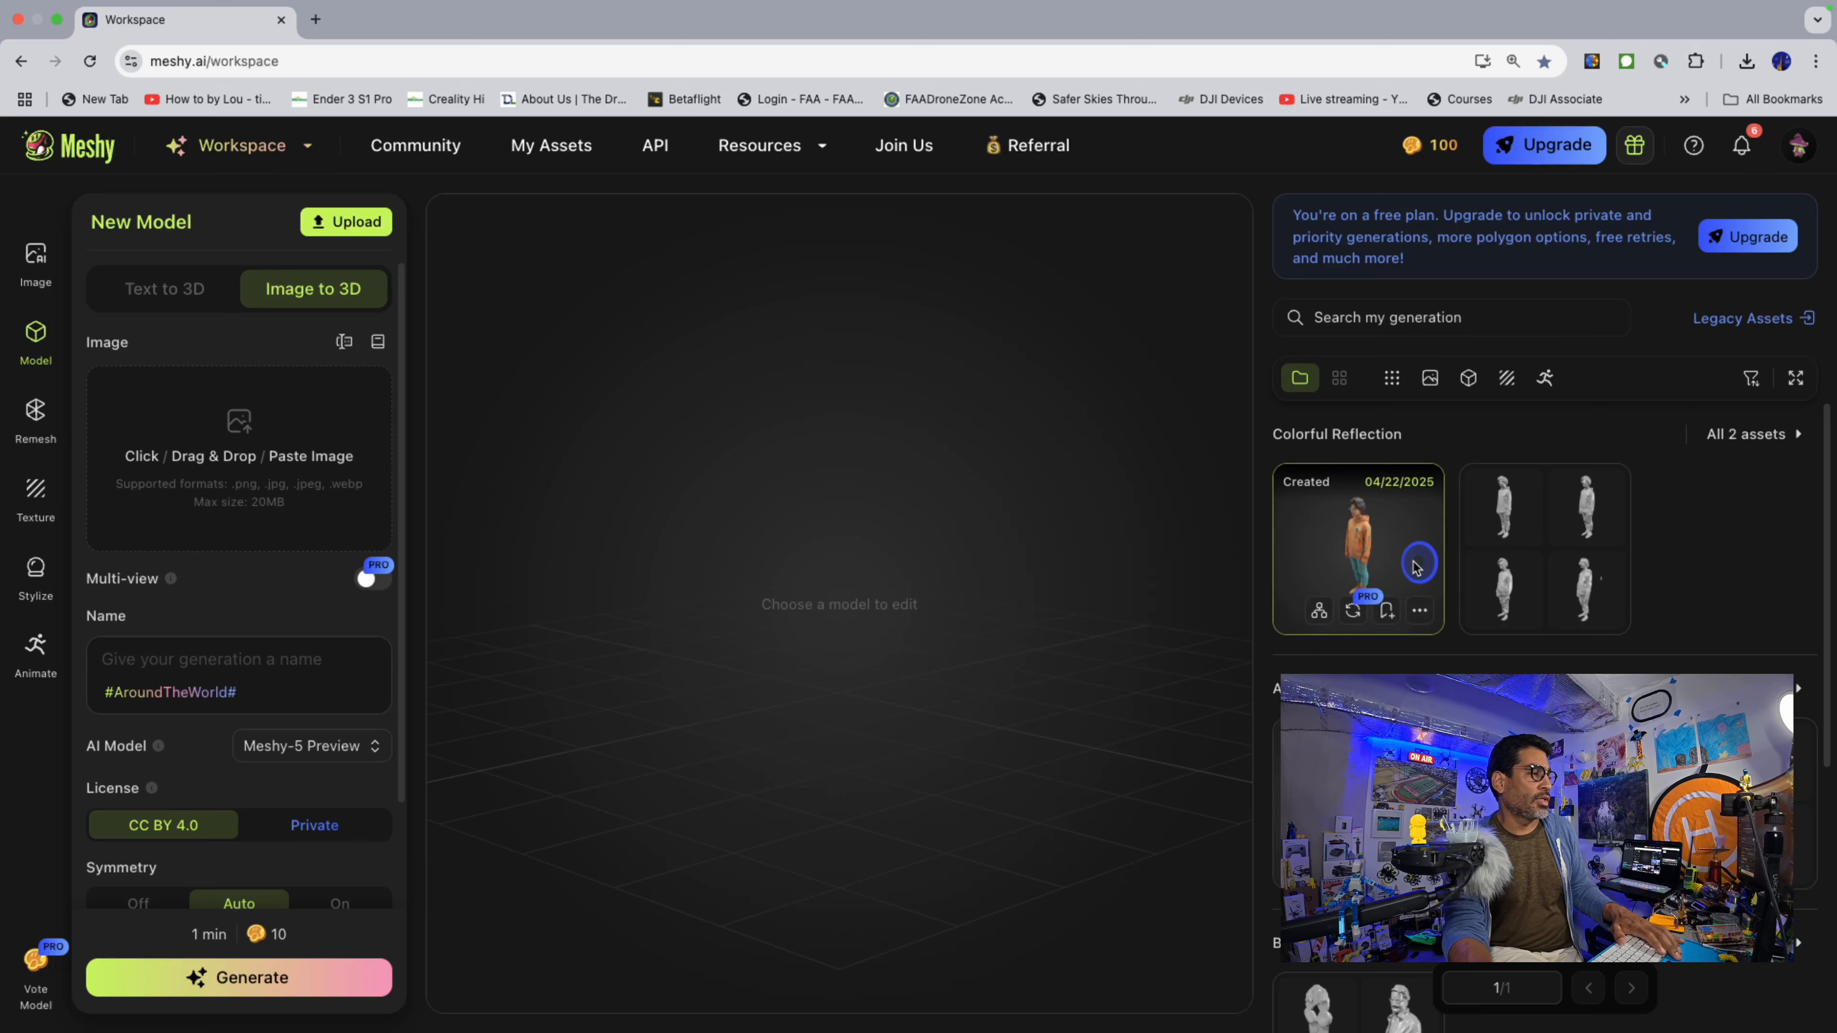
click(1423, 577)
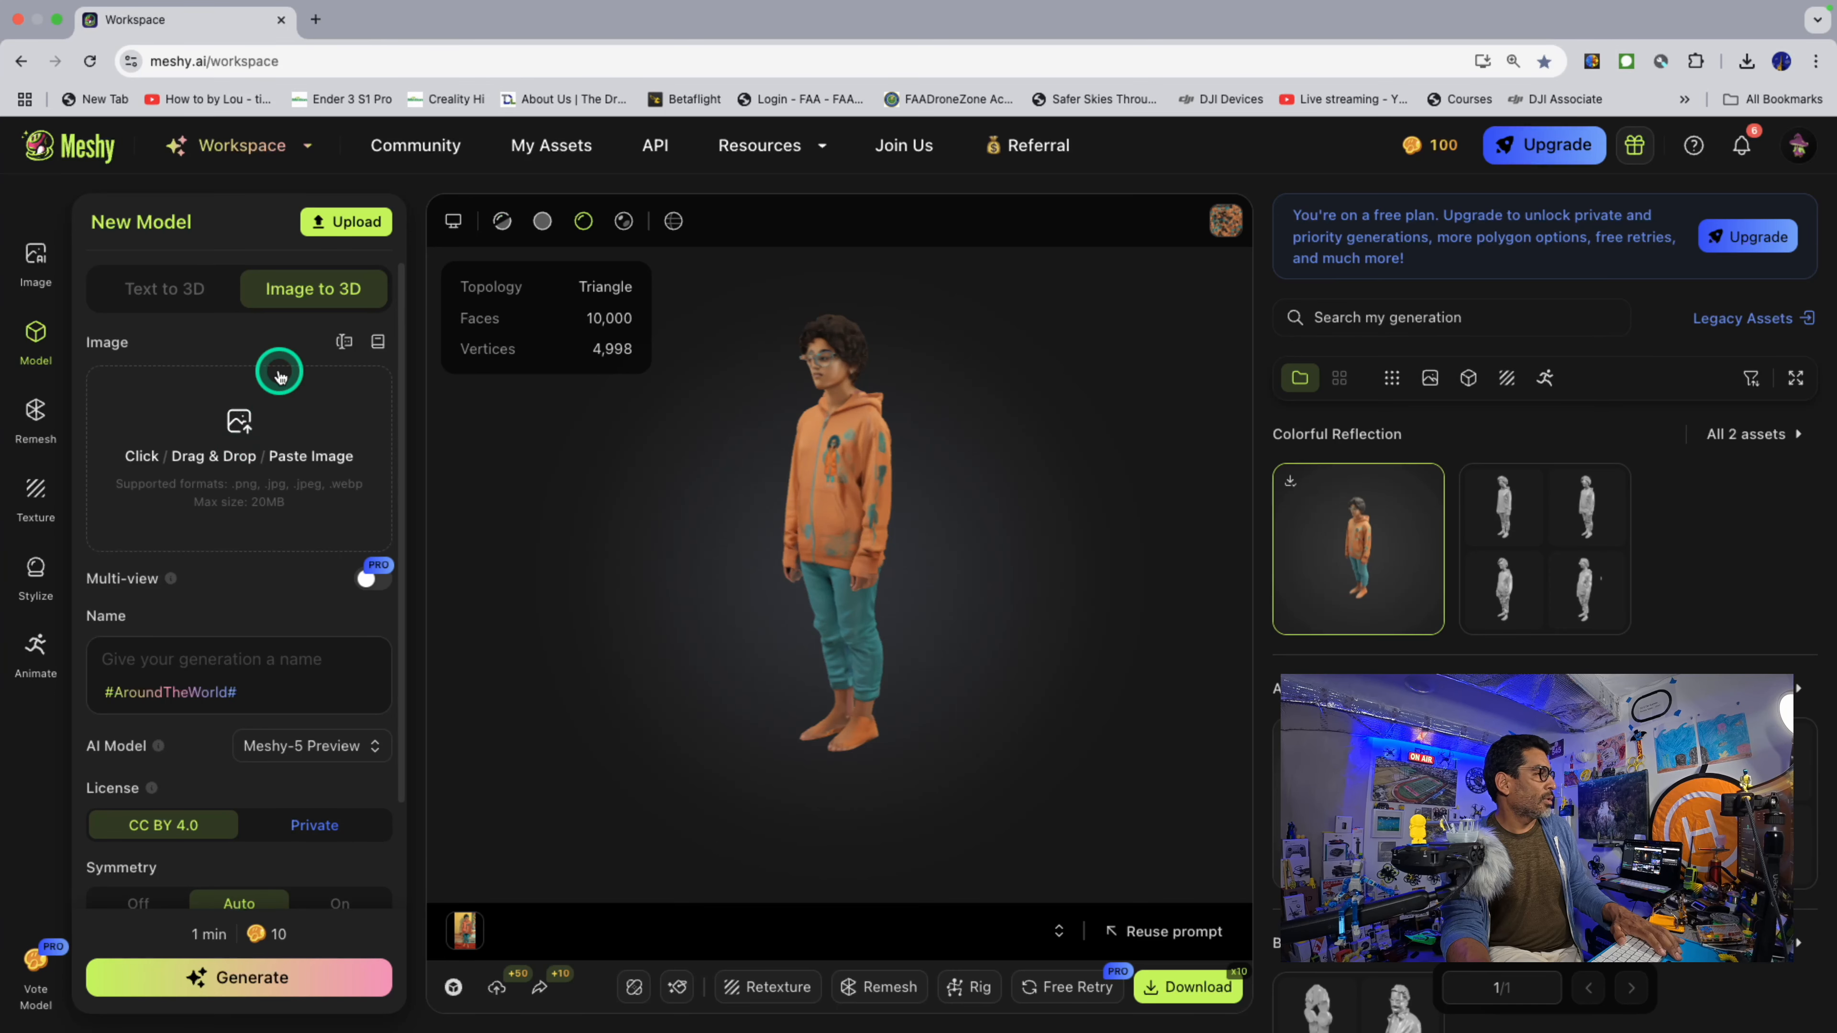
click(337, 224)
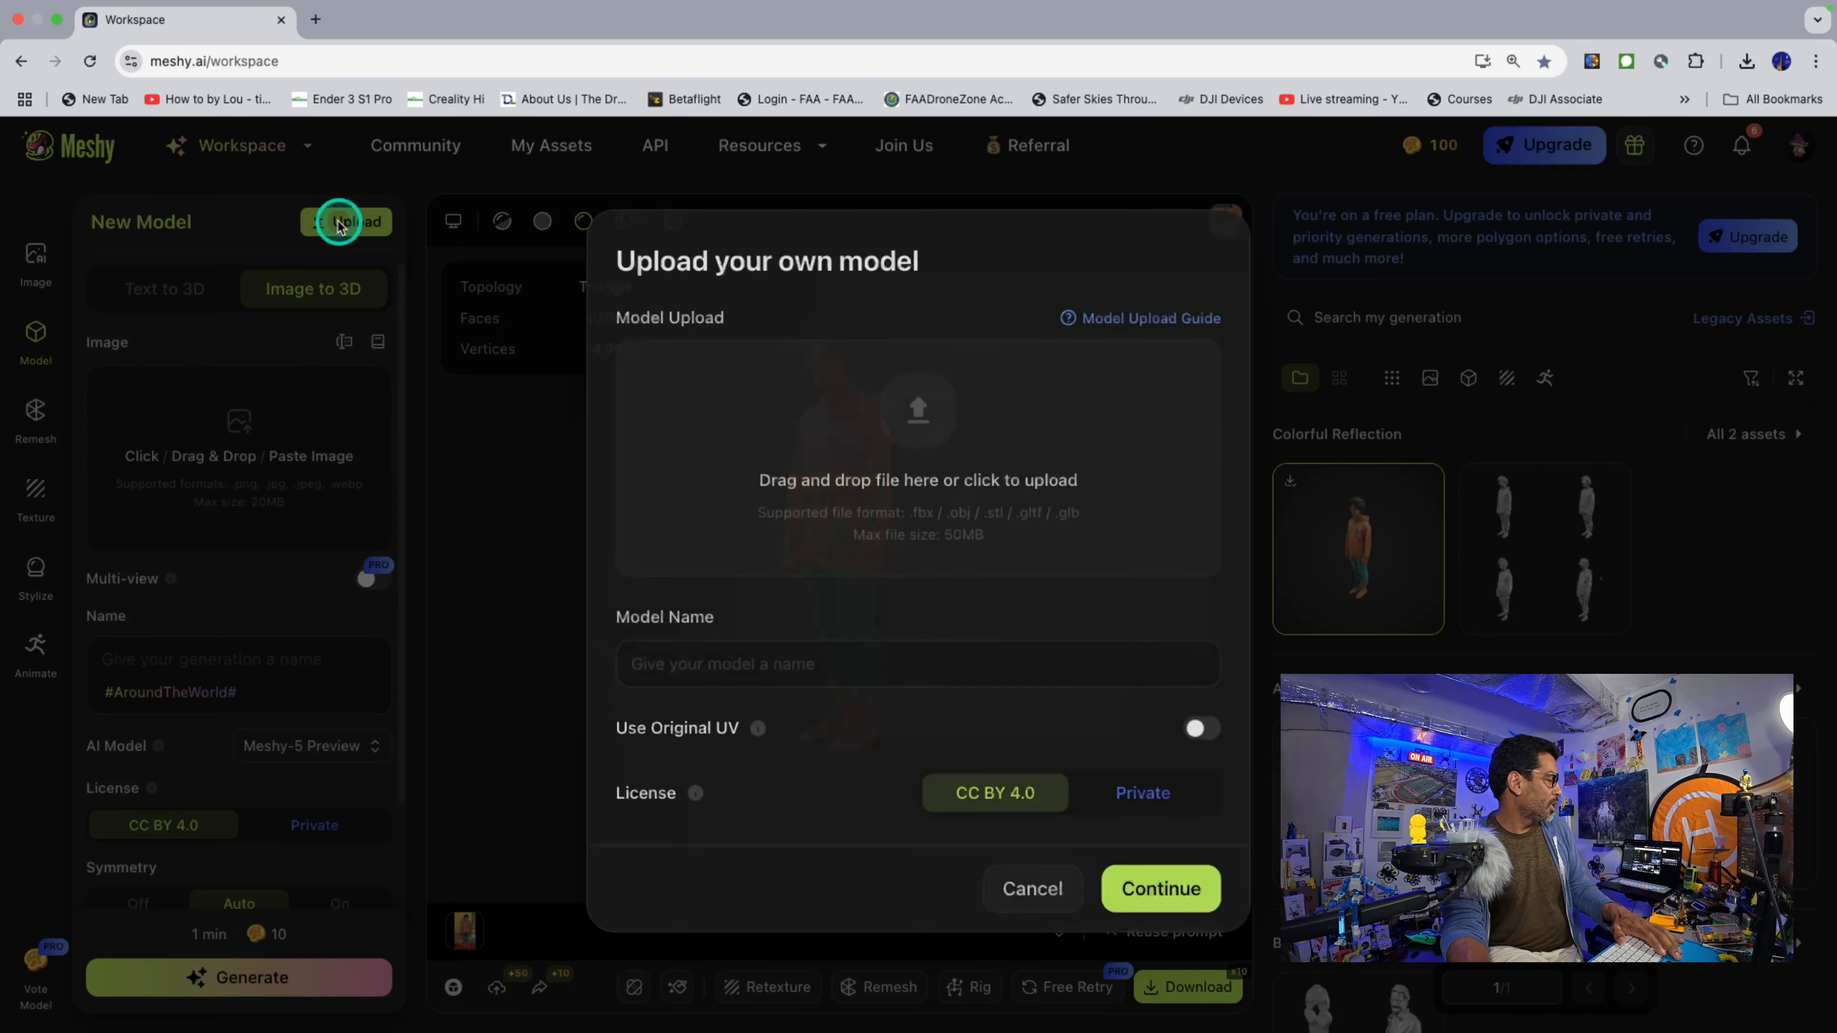
click(935, 422)
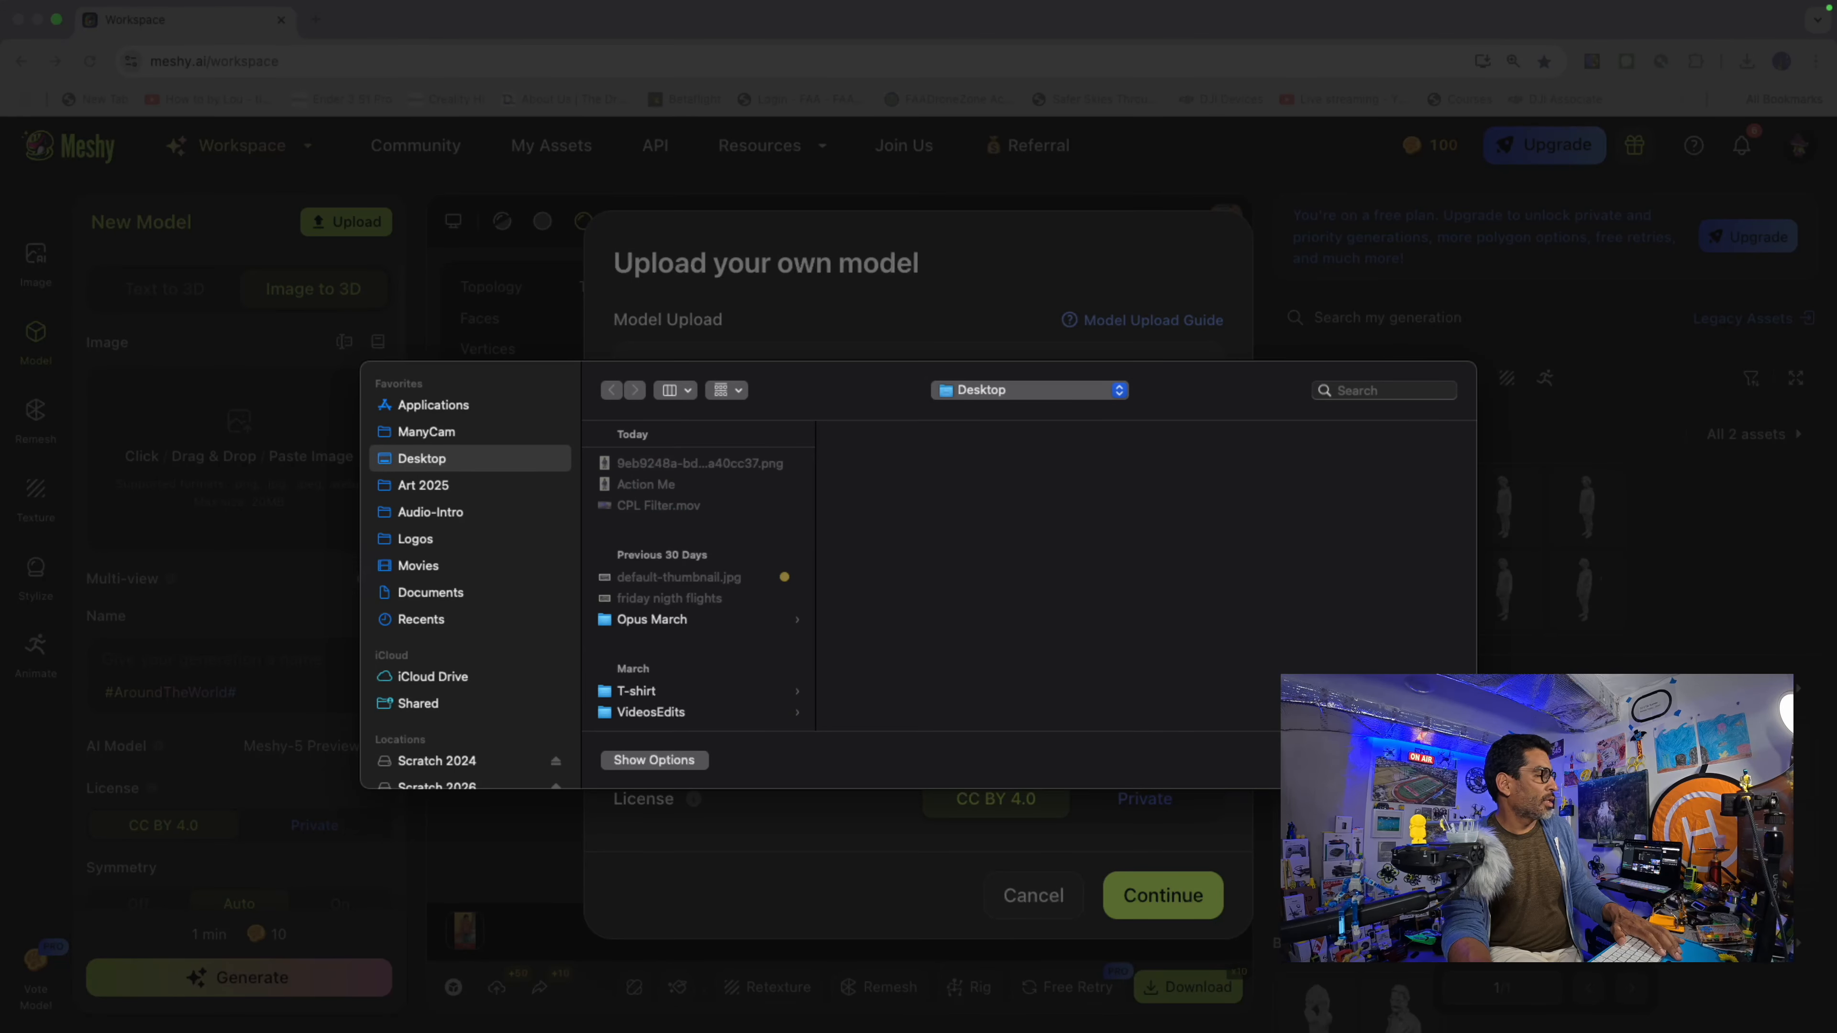
click(1357, 760)
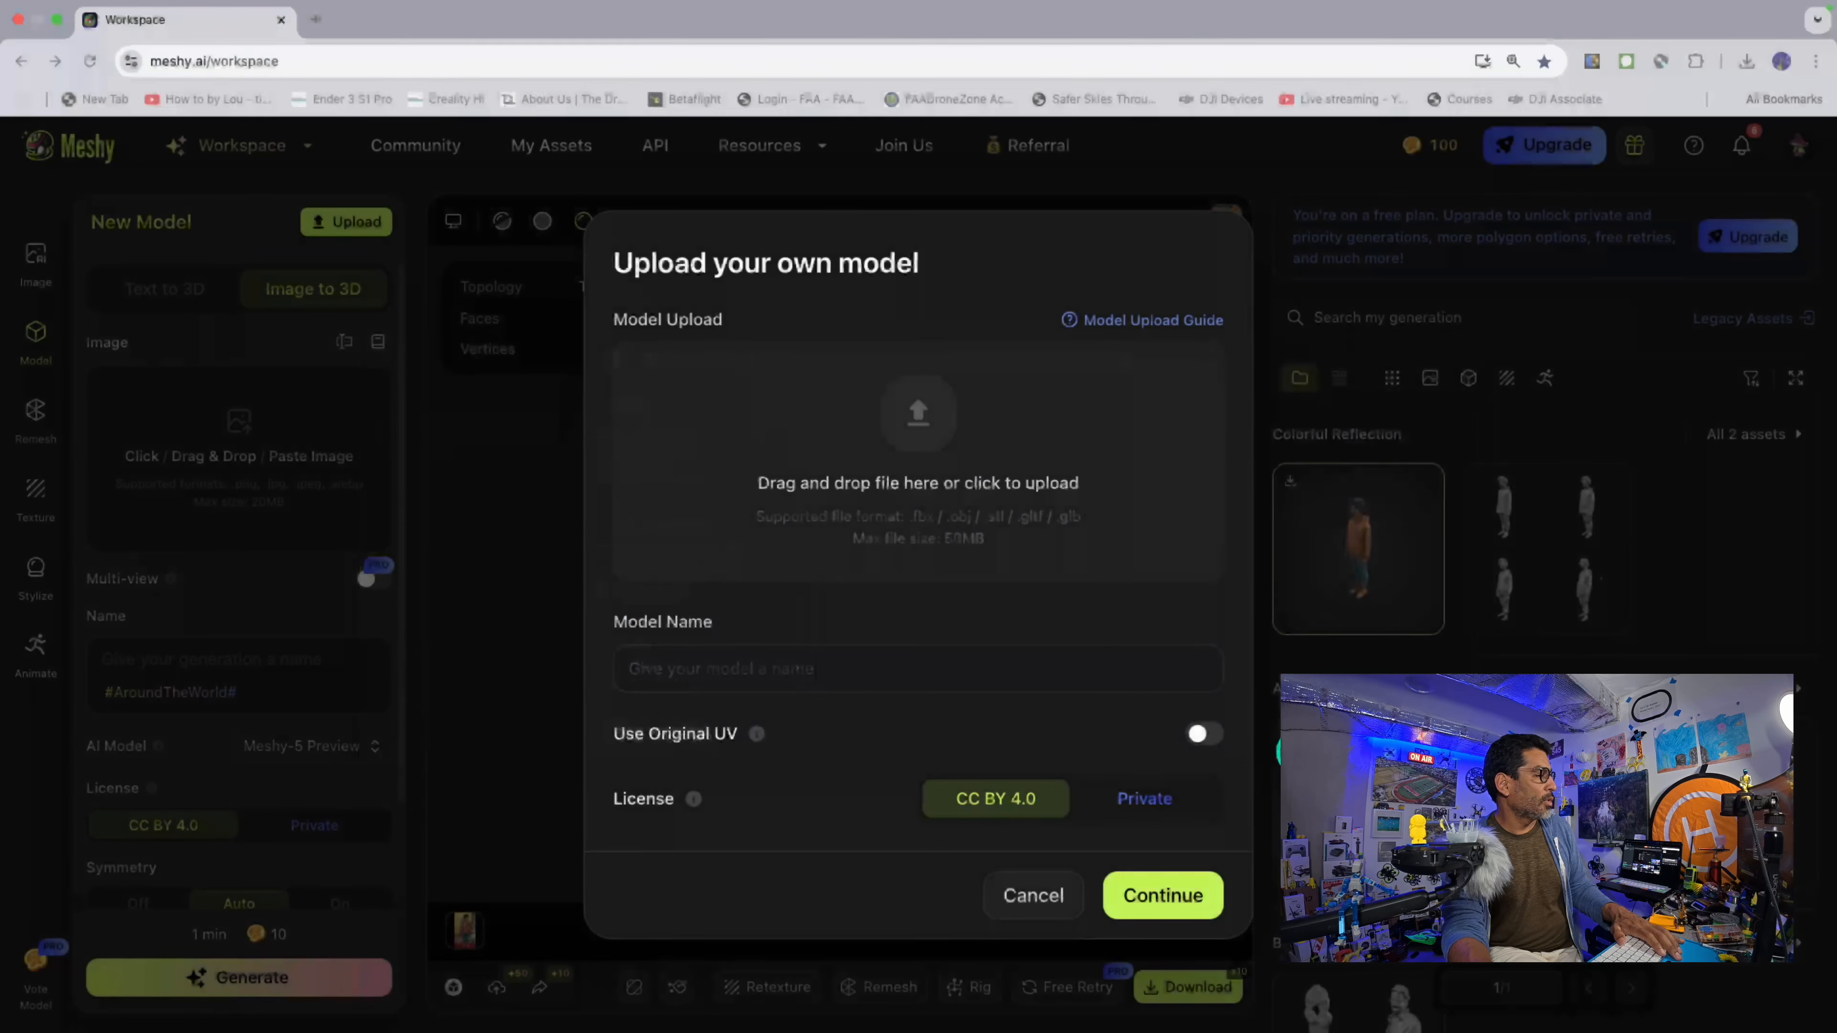
click(923, 409)
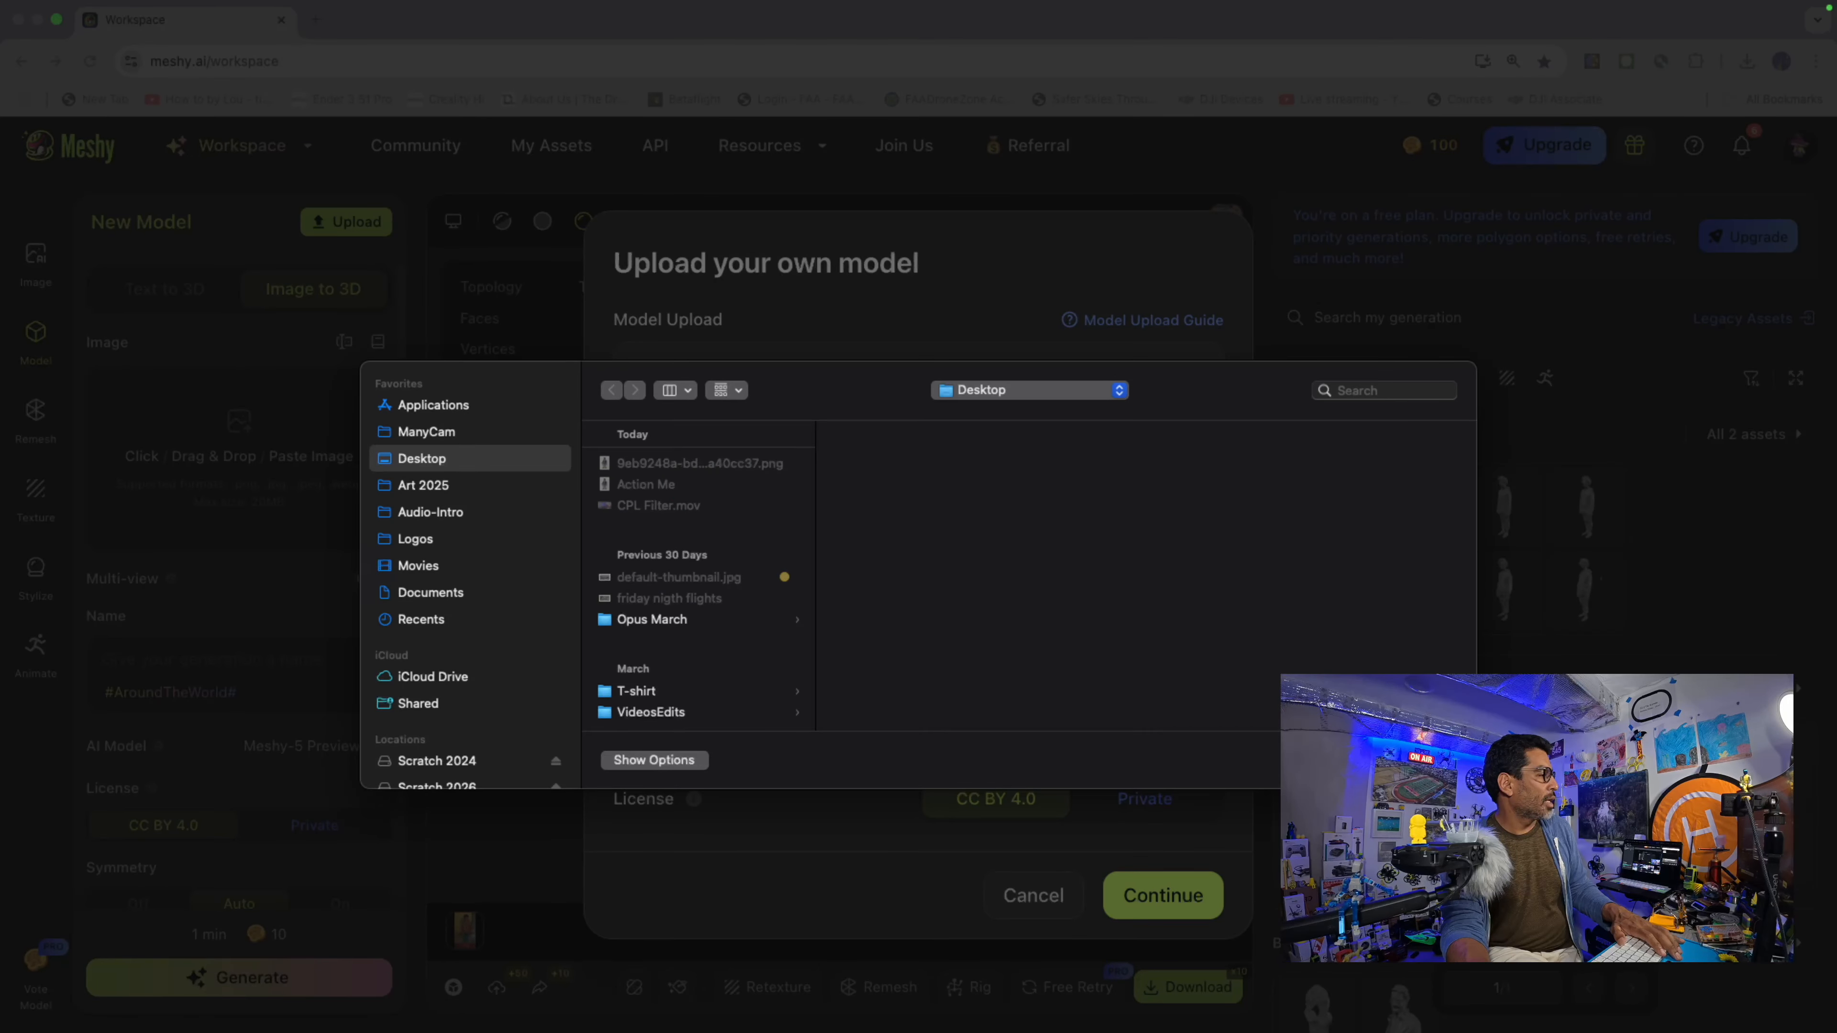
click(1357, 759)
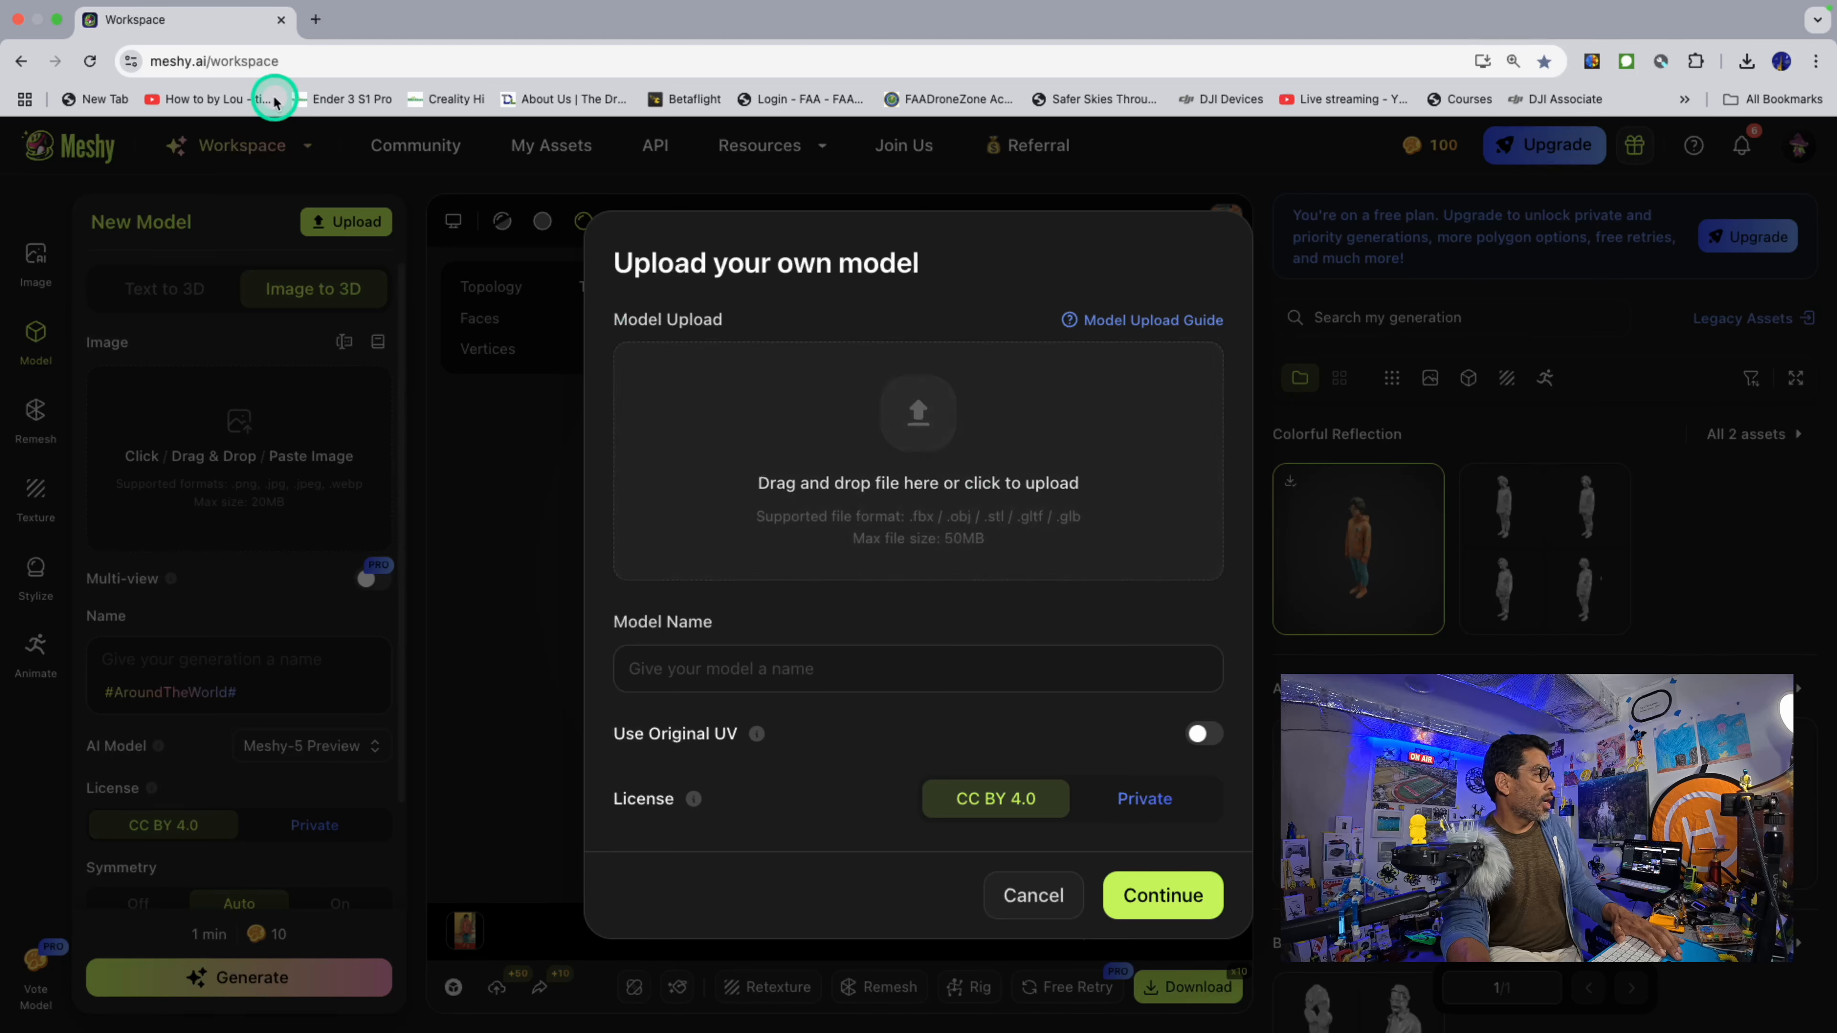
click(58, 22)
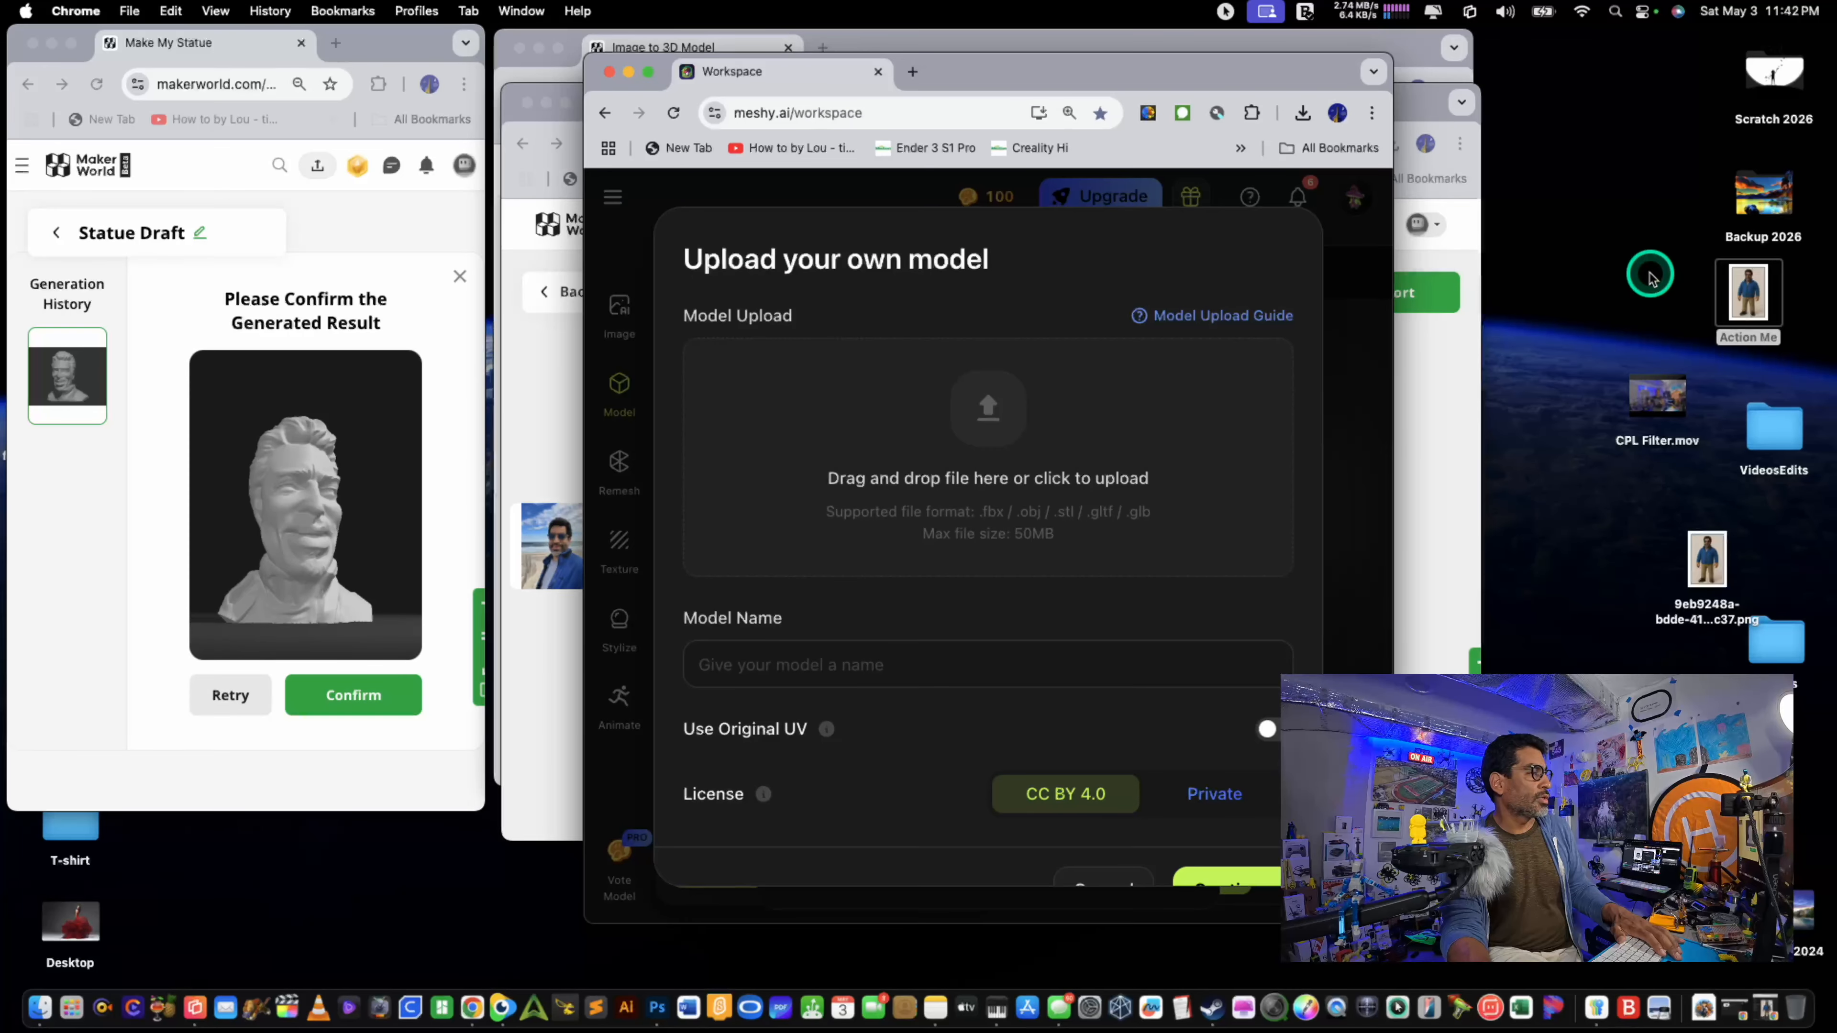
drag(1749, 293, 1029, 419)
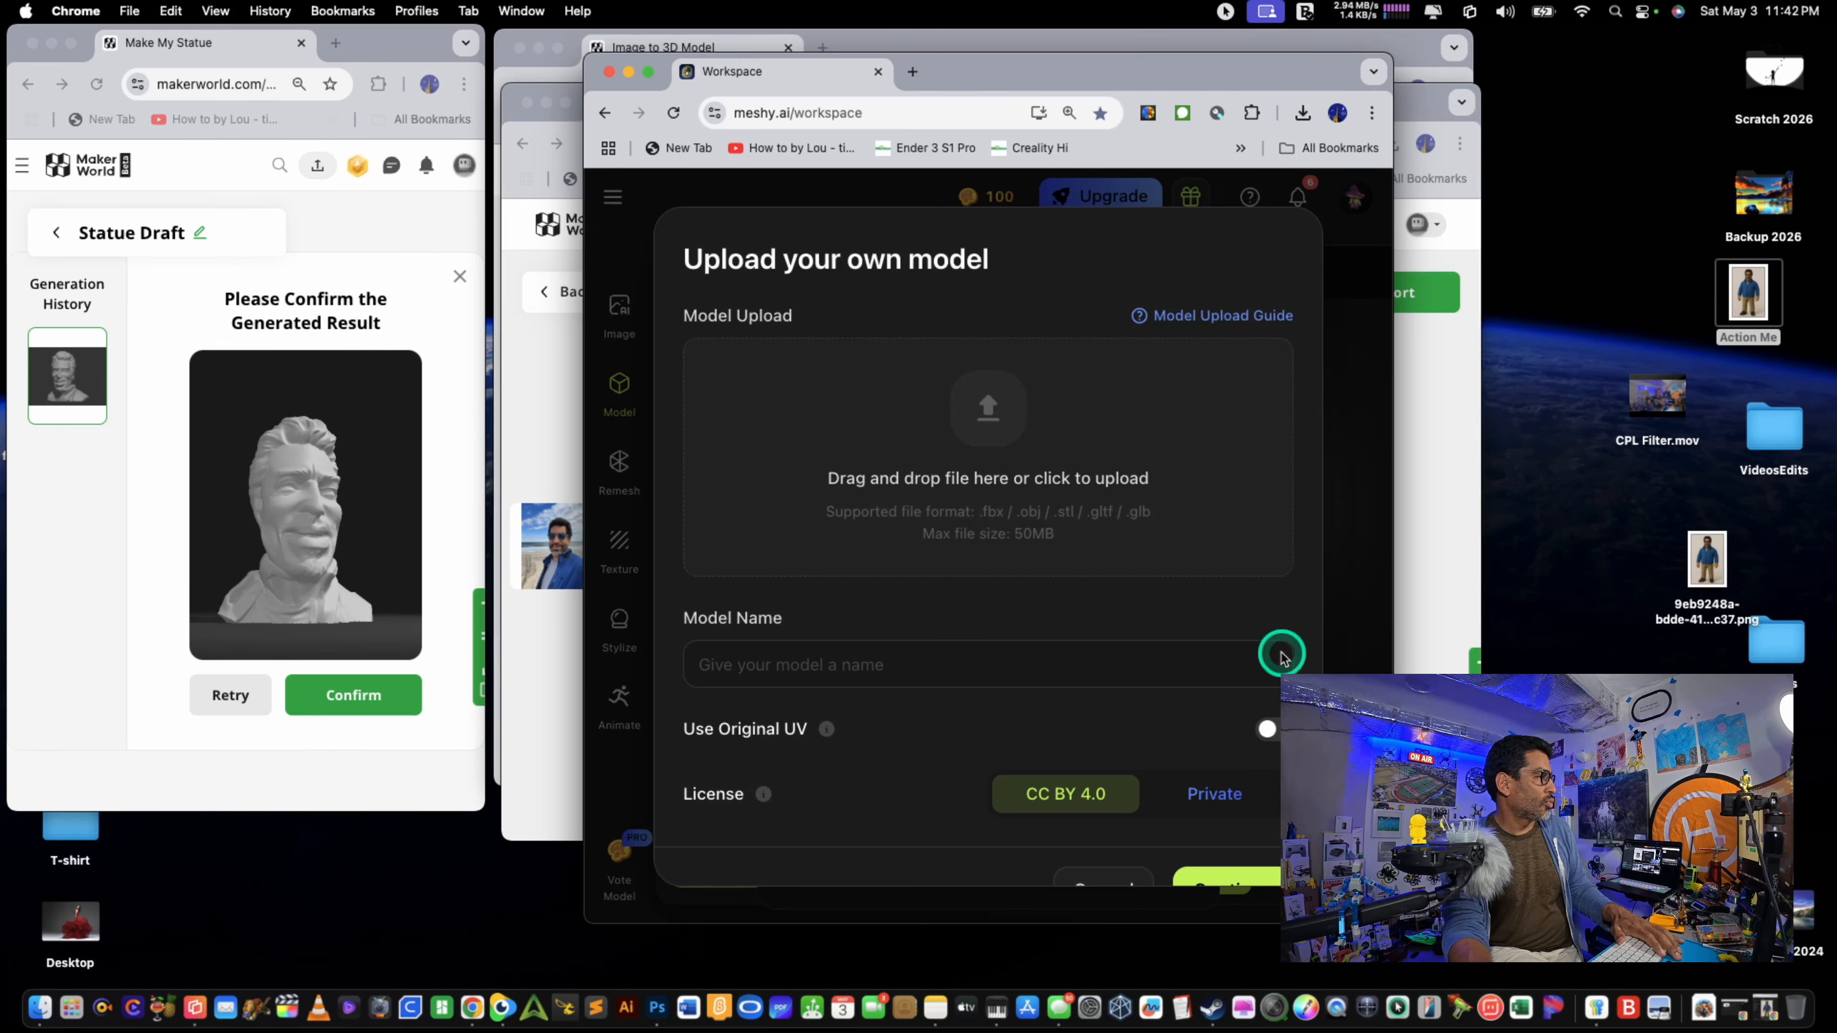
scroll(1181, 603, down, 1)
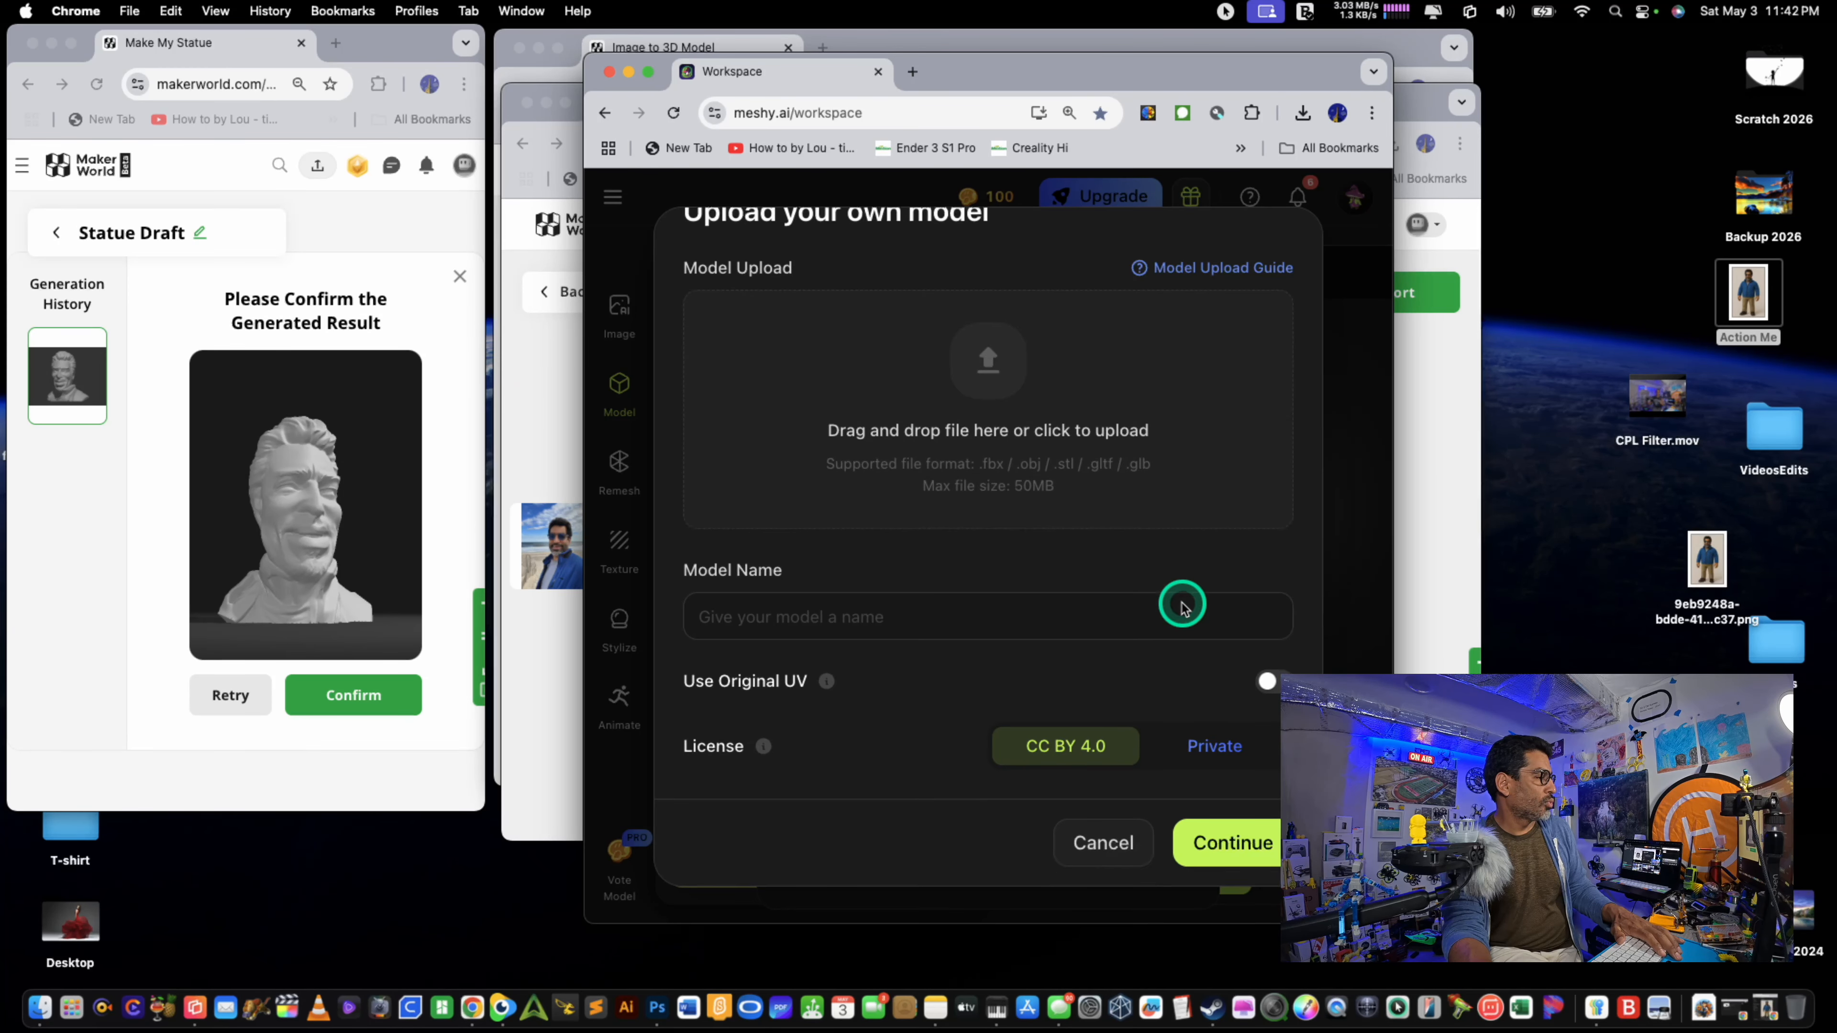
click(1107, 843)
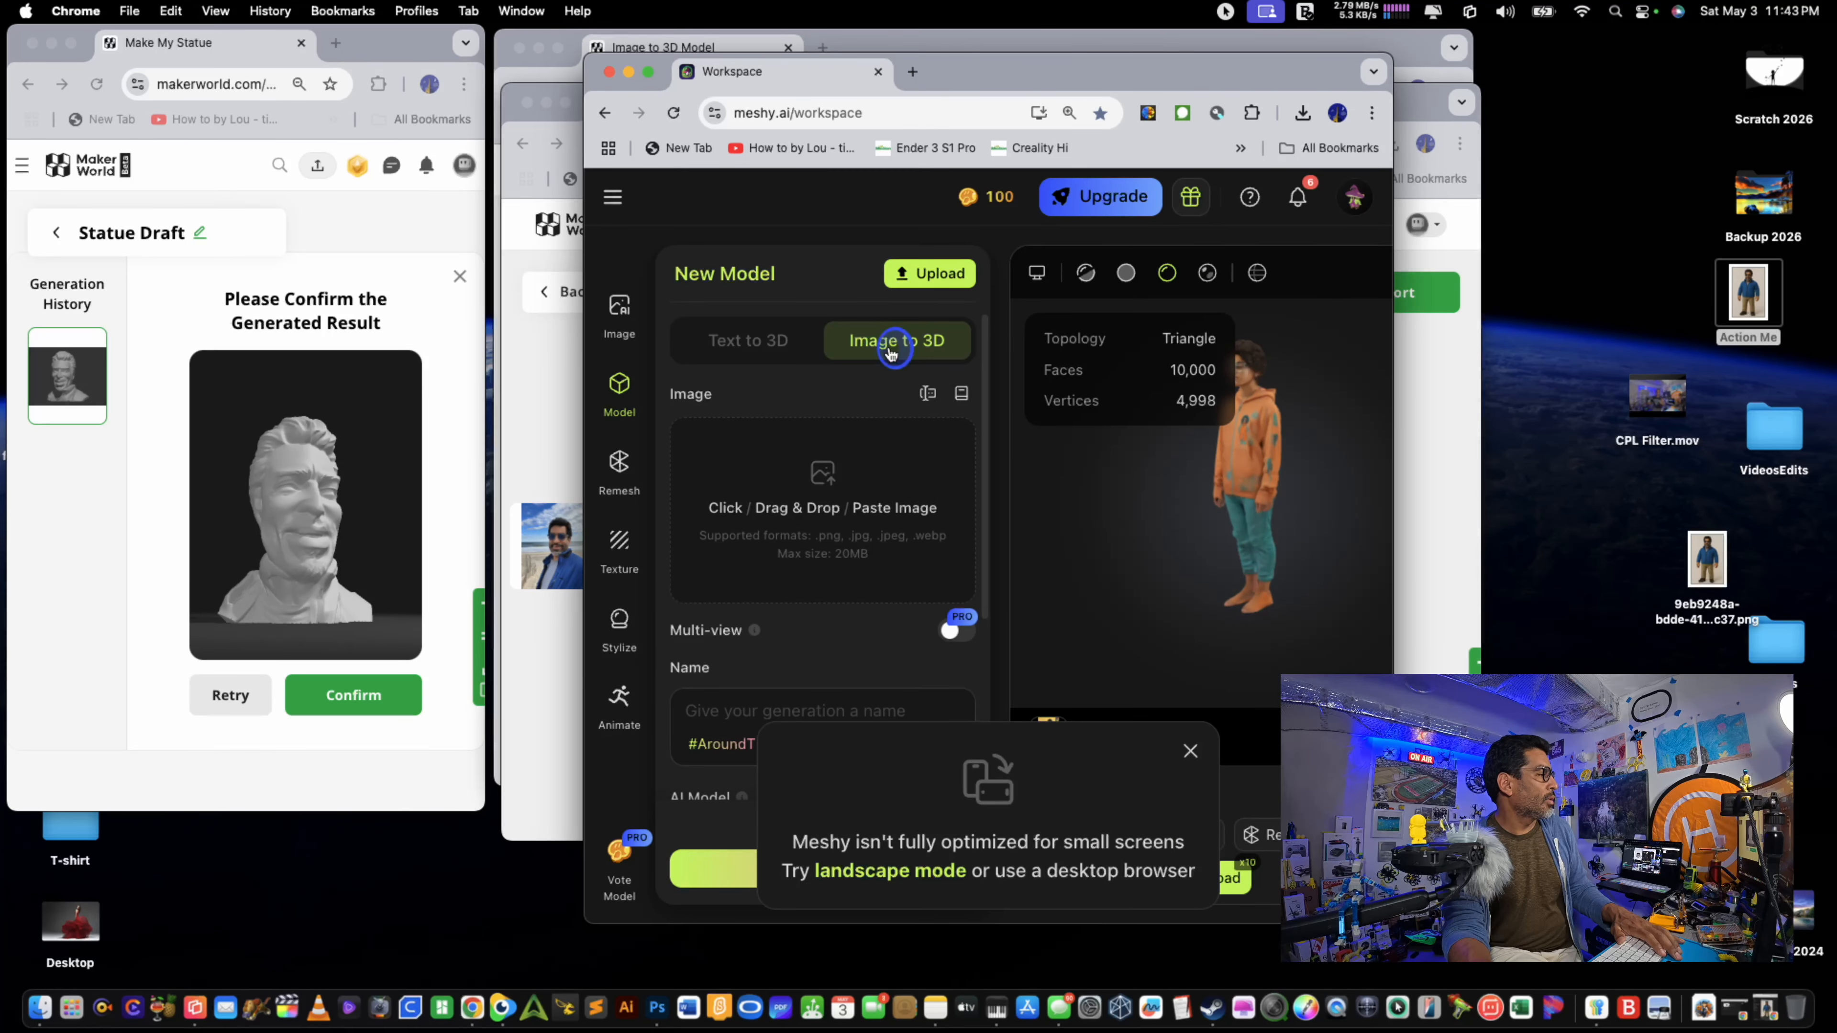
Step: Load the Action Me image from the Desktop as the Image to 3D source and expand the Meshy window to full screen
click(871, 456)
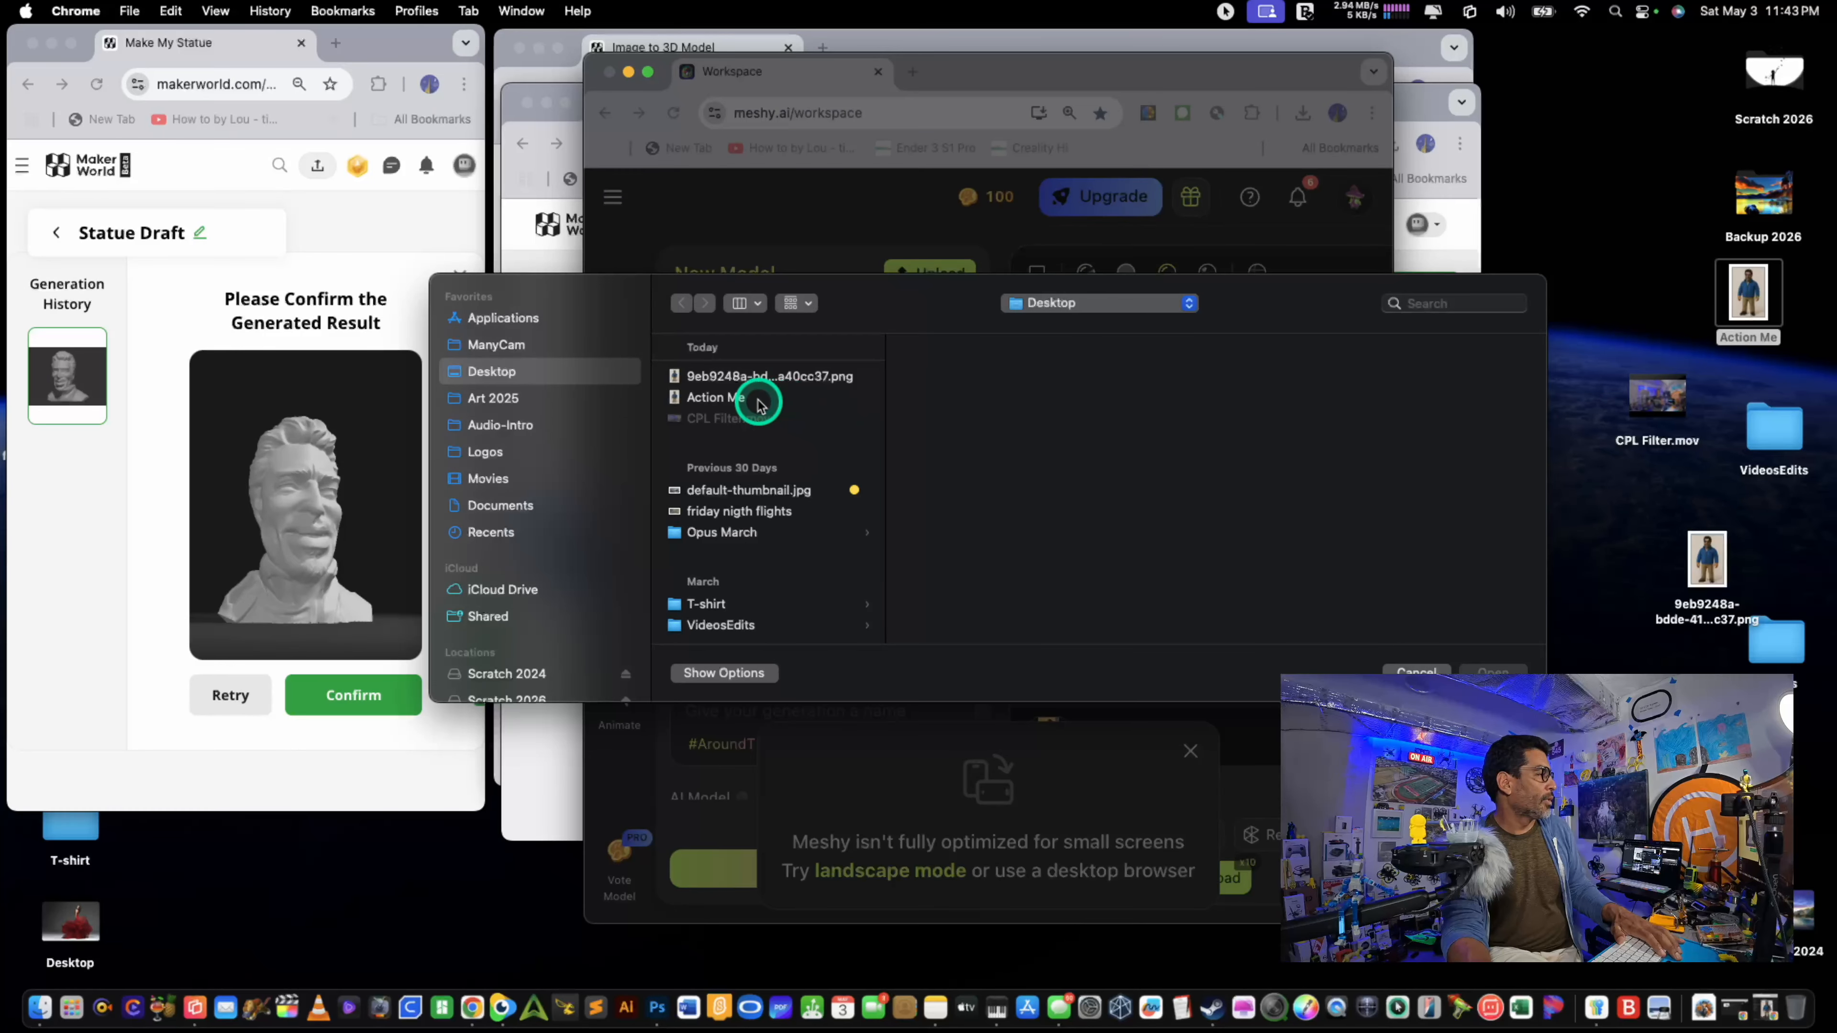
click(752, 398)
click(1496, 669)
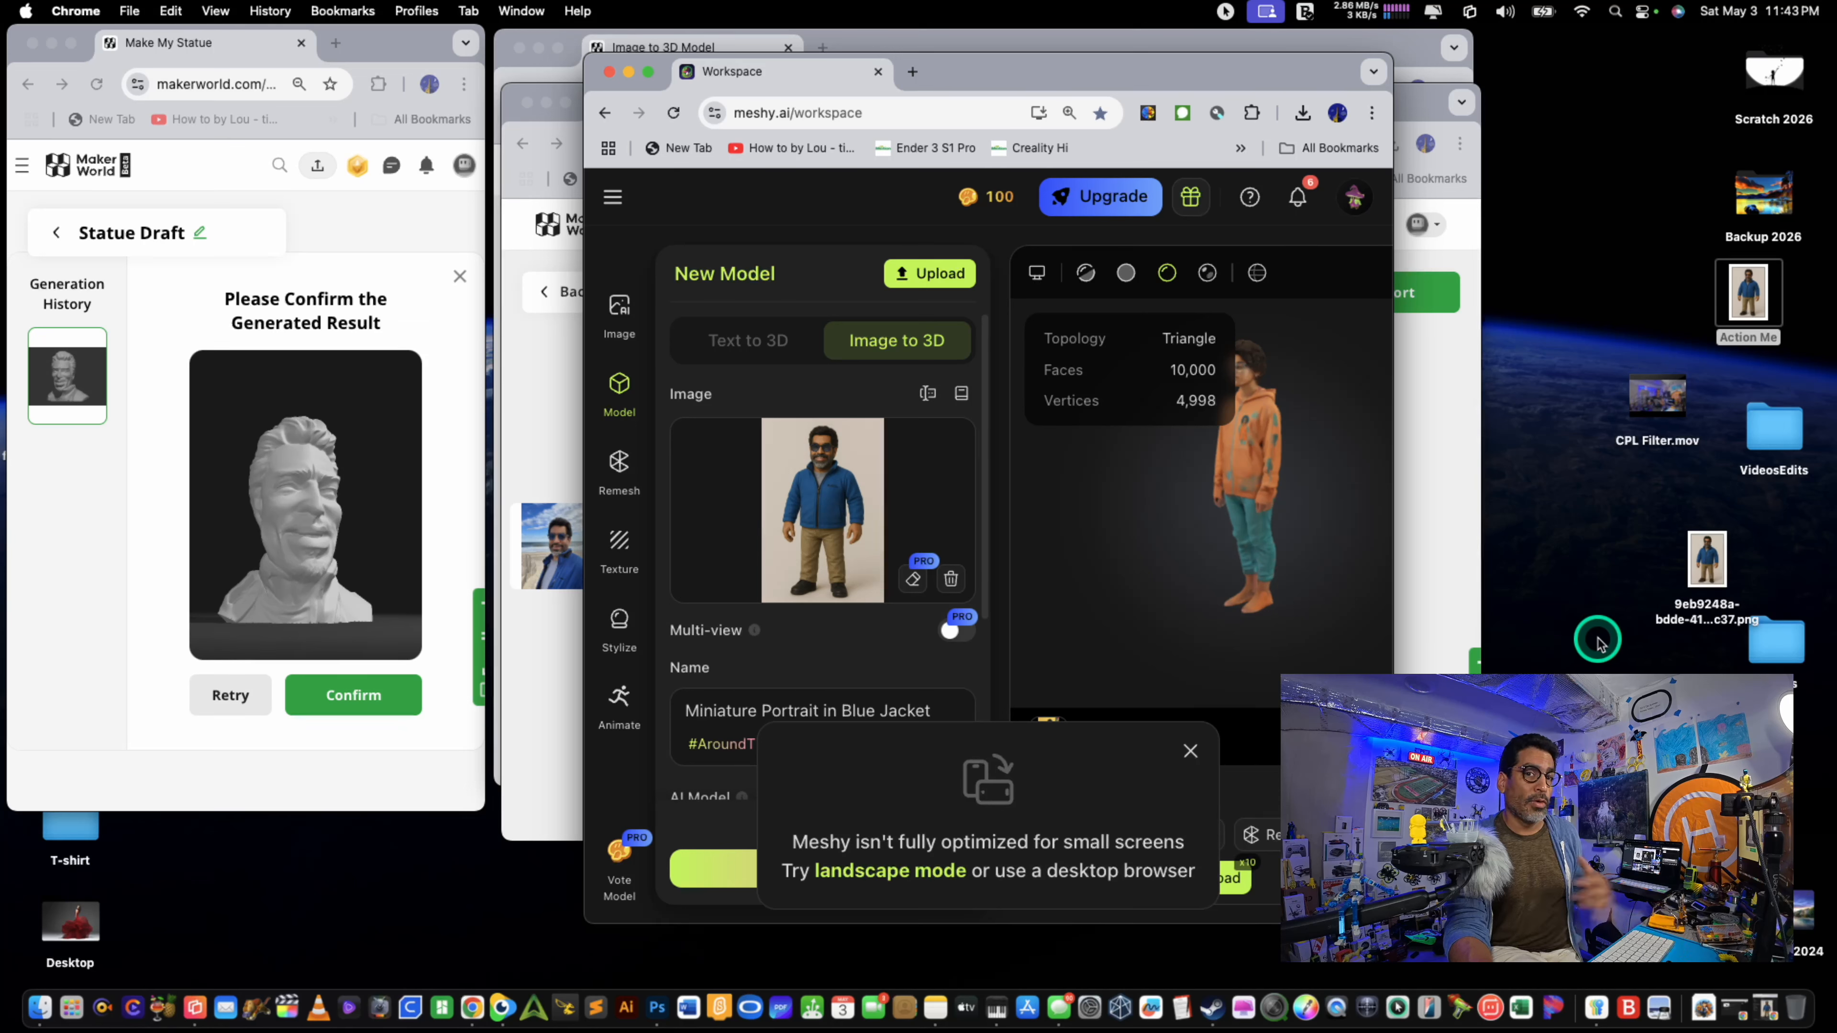
click(646, 78)
mouse_move(759, 145)
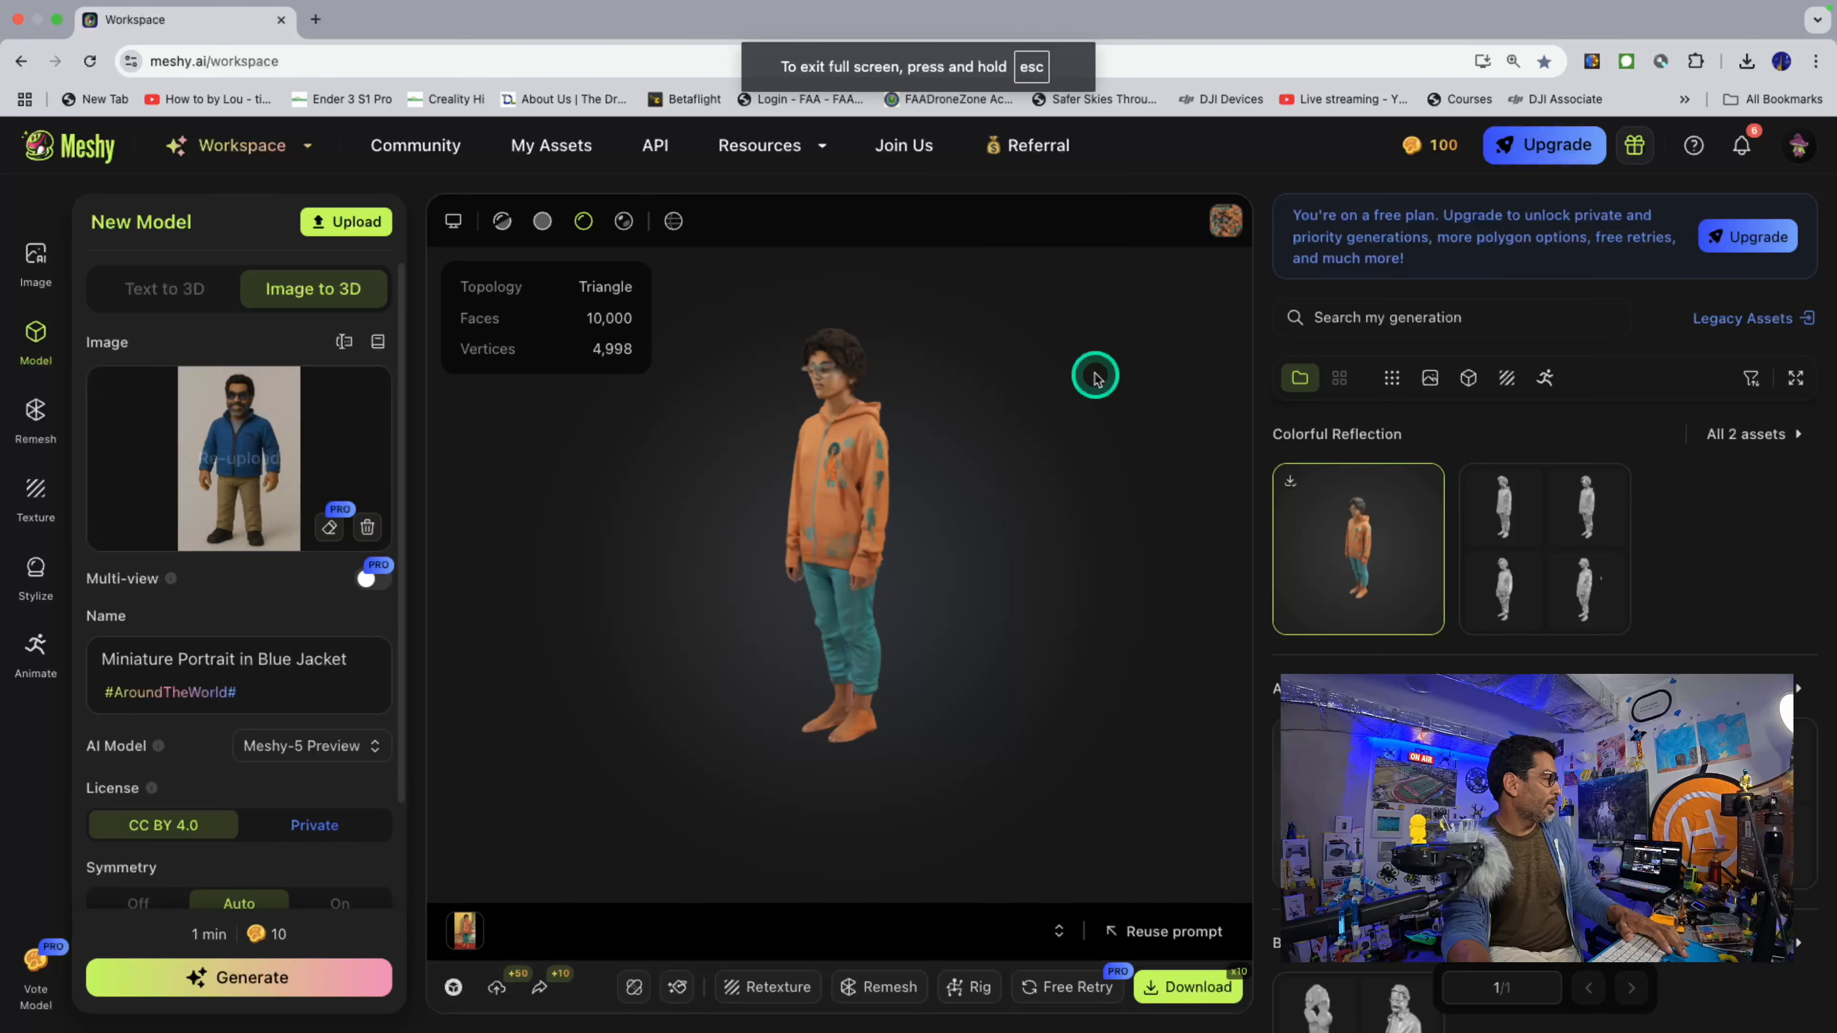
scroll(1095, 375, up, 5)
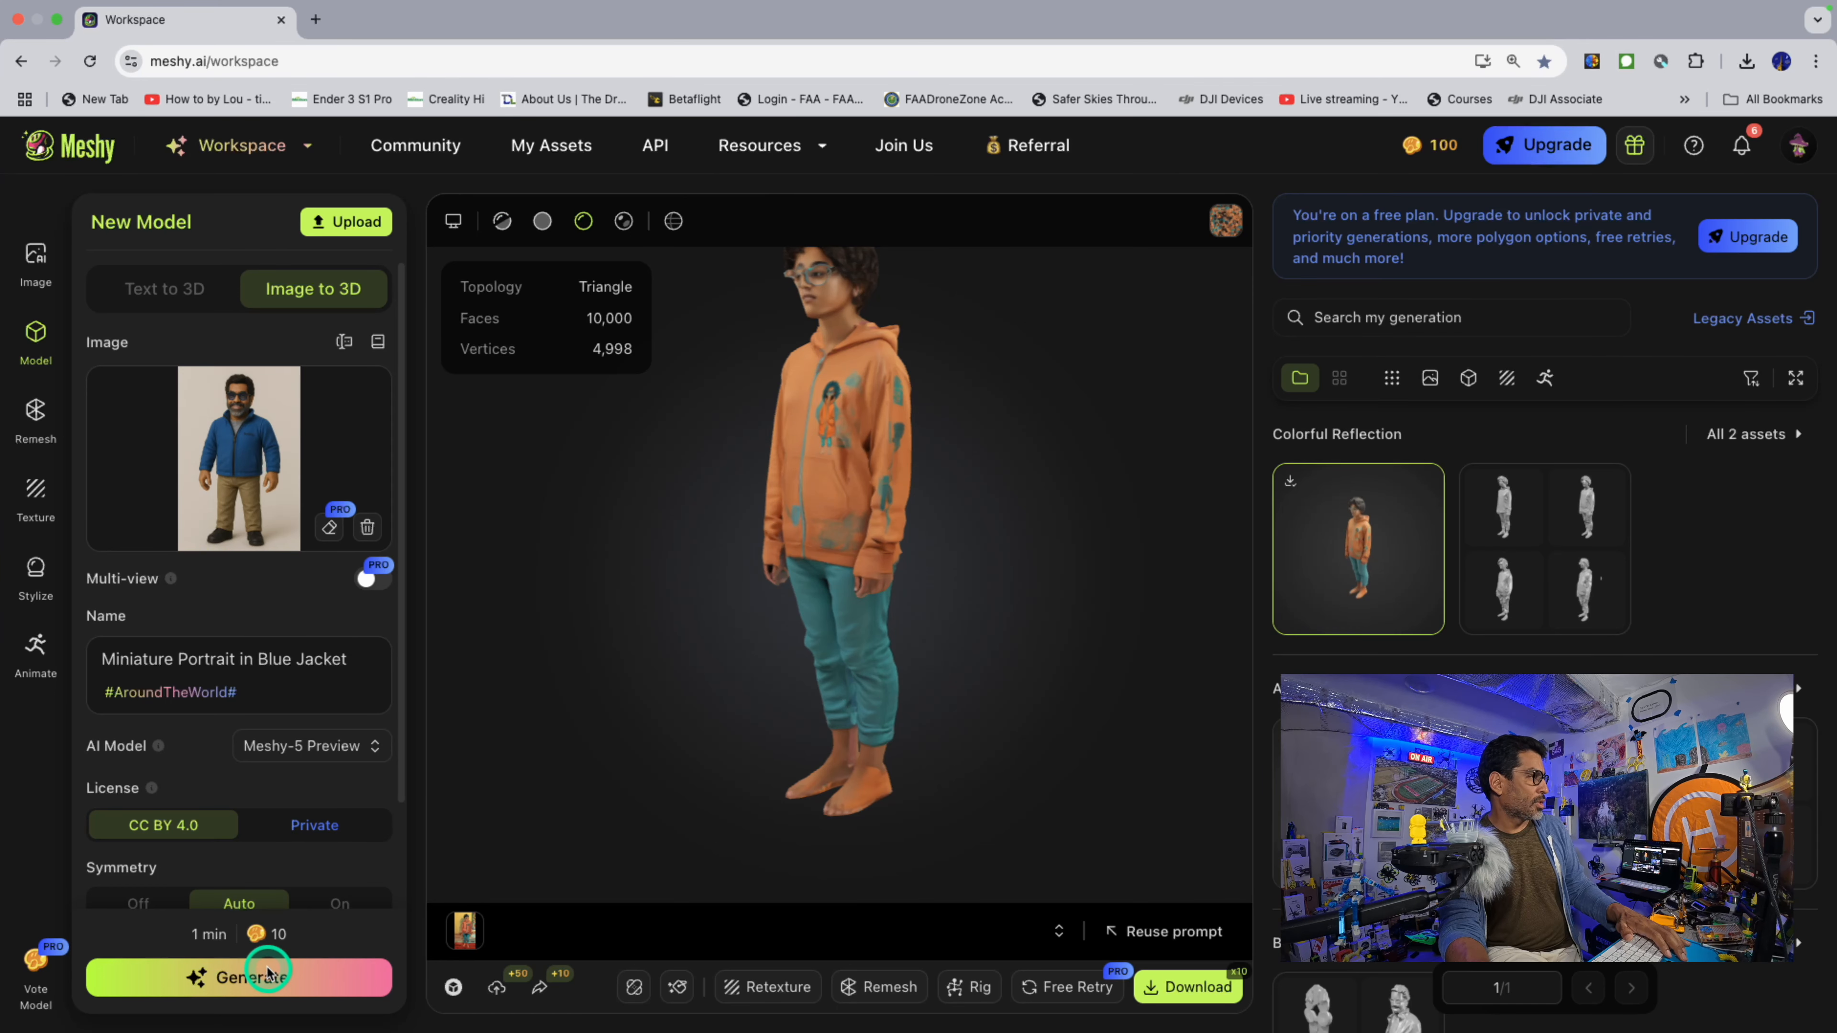
Step: Check the remaining Image to 3D settings, take the Meshy window out of full screen, and widen it to the screen's edge
scroll(317, 563, down, 1)
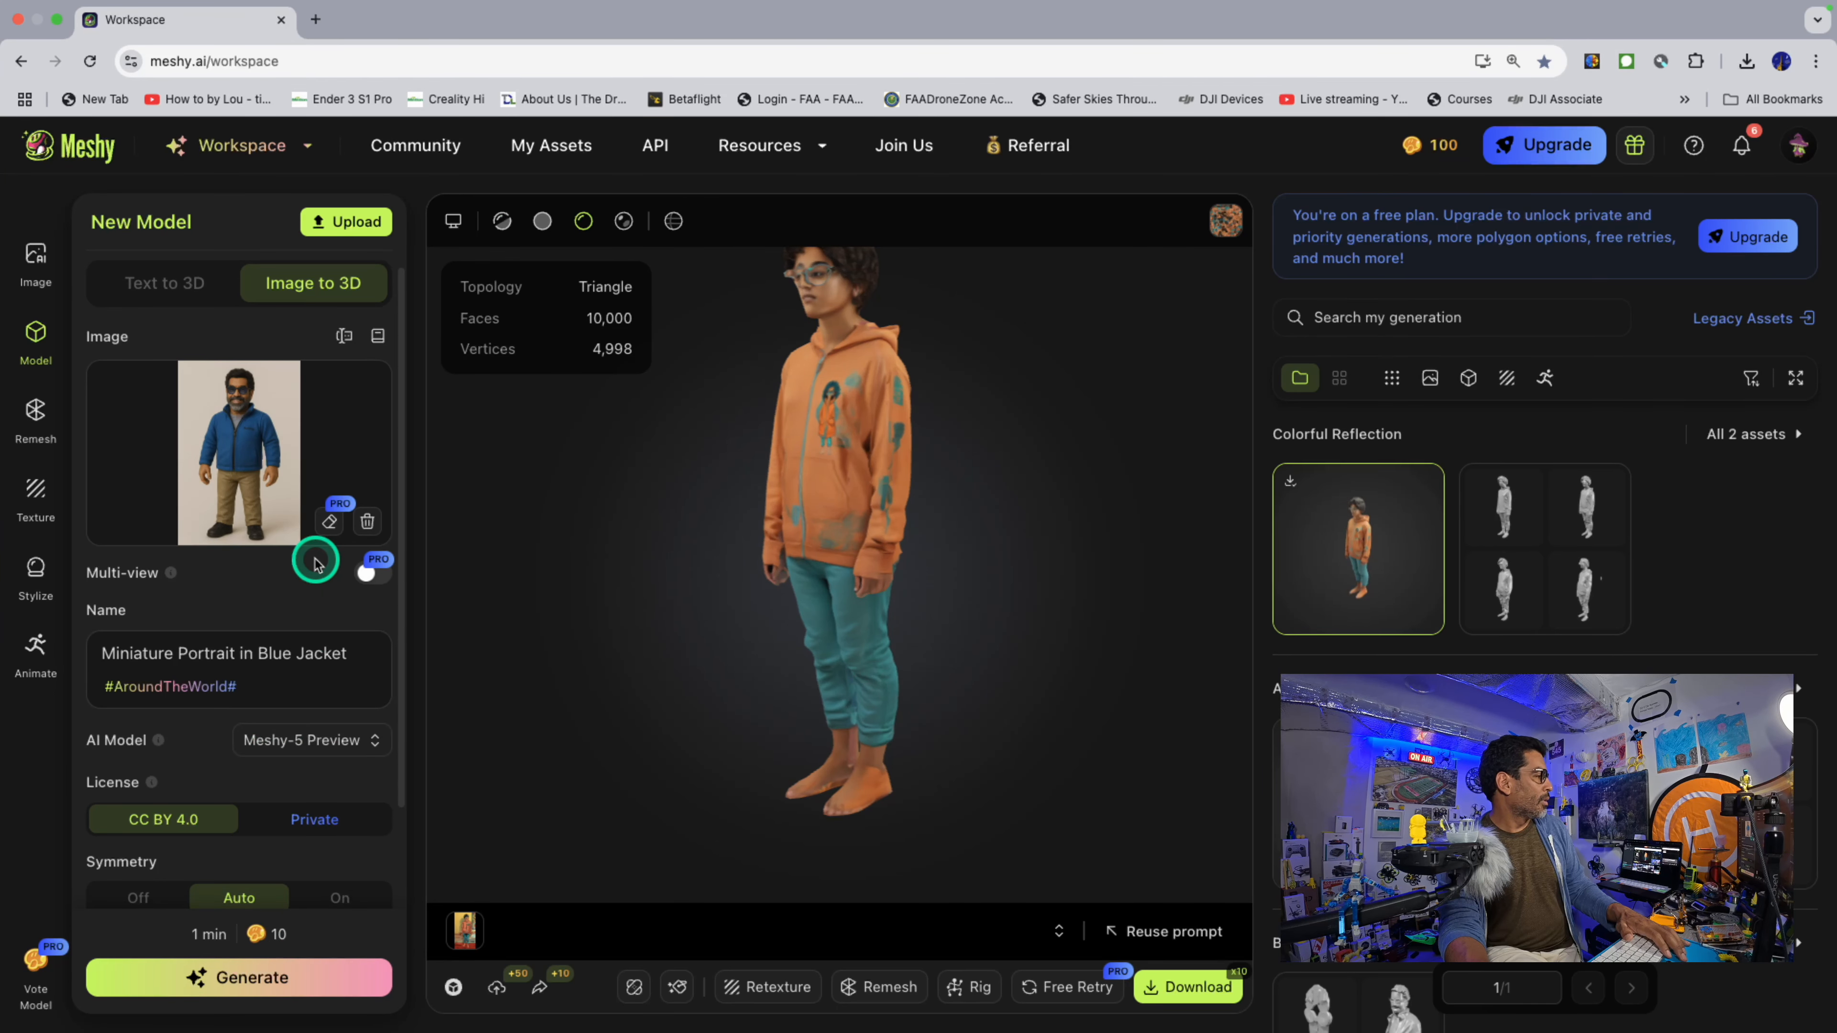
scroll(316, 563, down, 3)
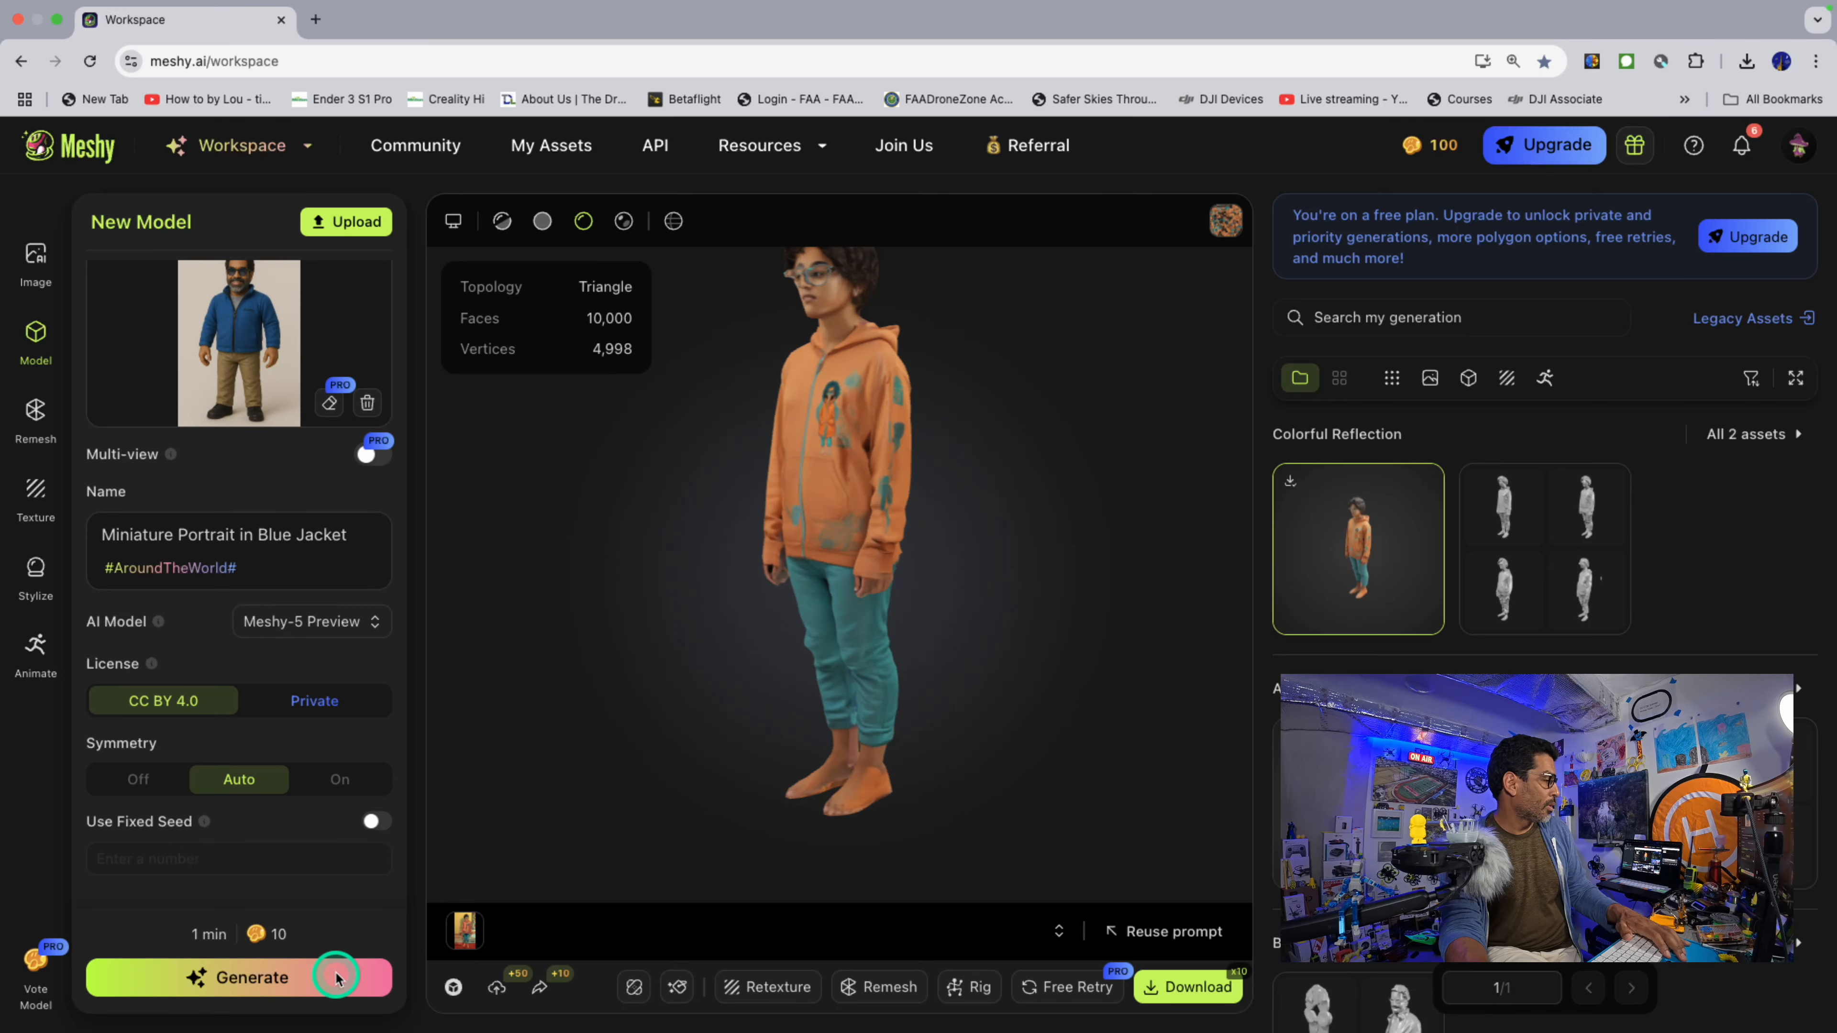
click(58, 25)
mouse_move(779, 612)
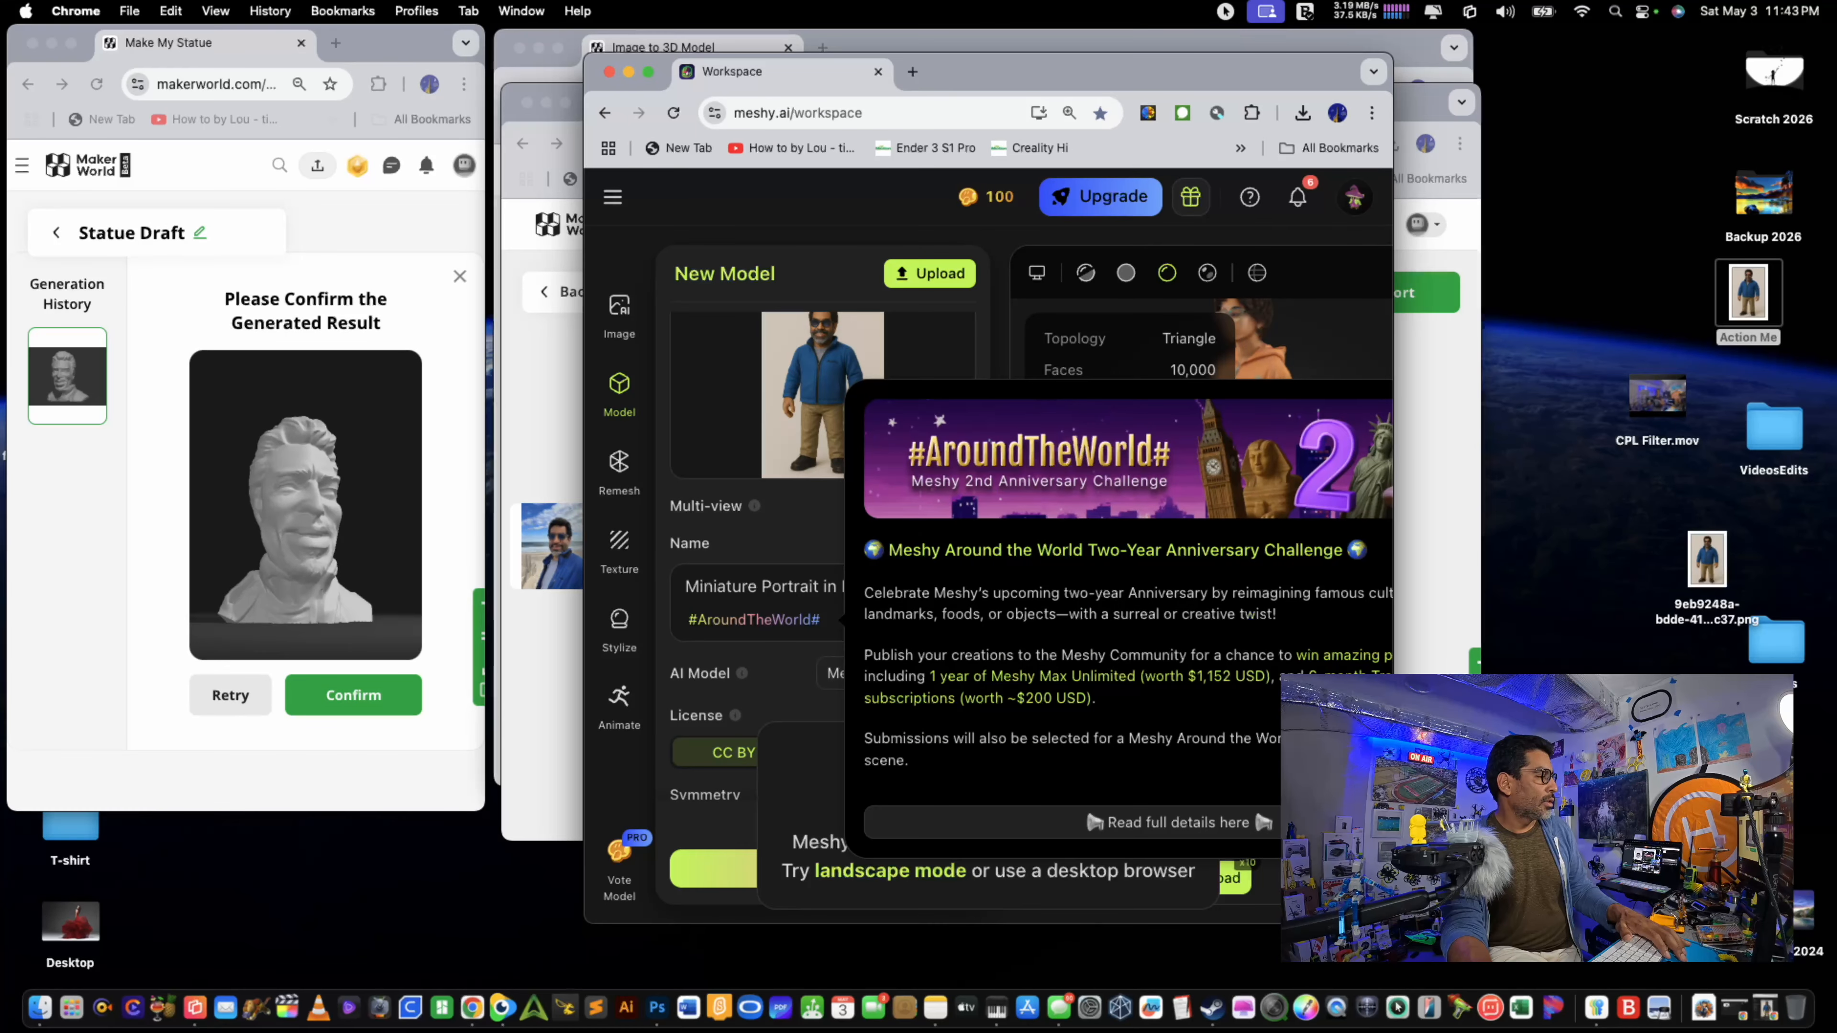
drag(1391, 917, 1834, 921)
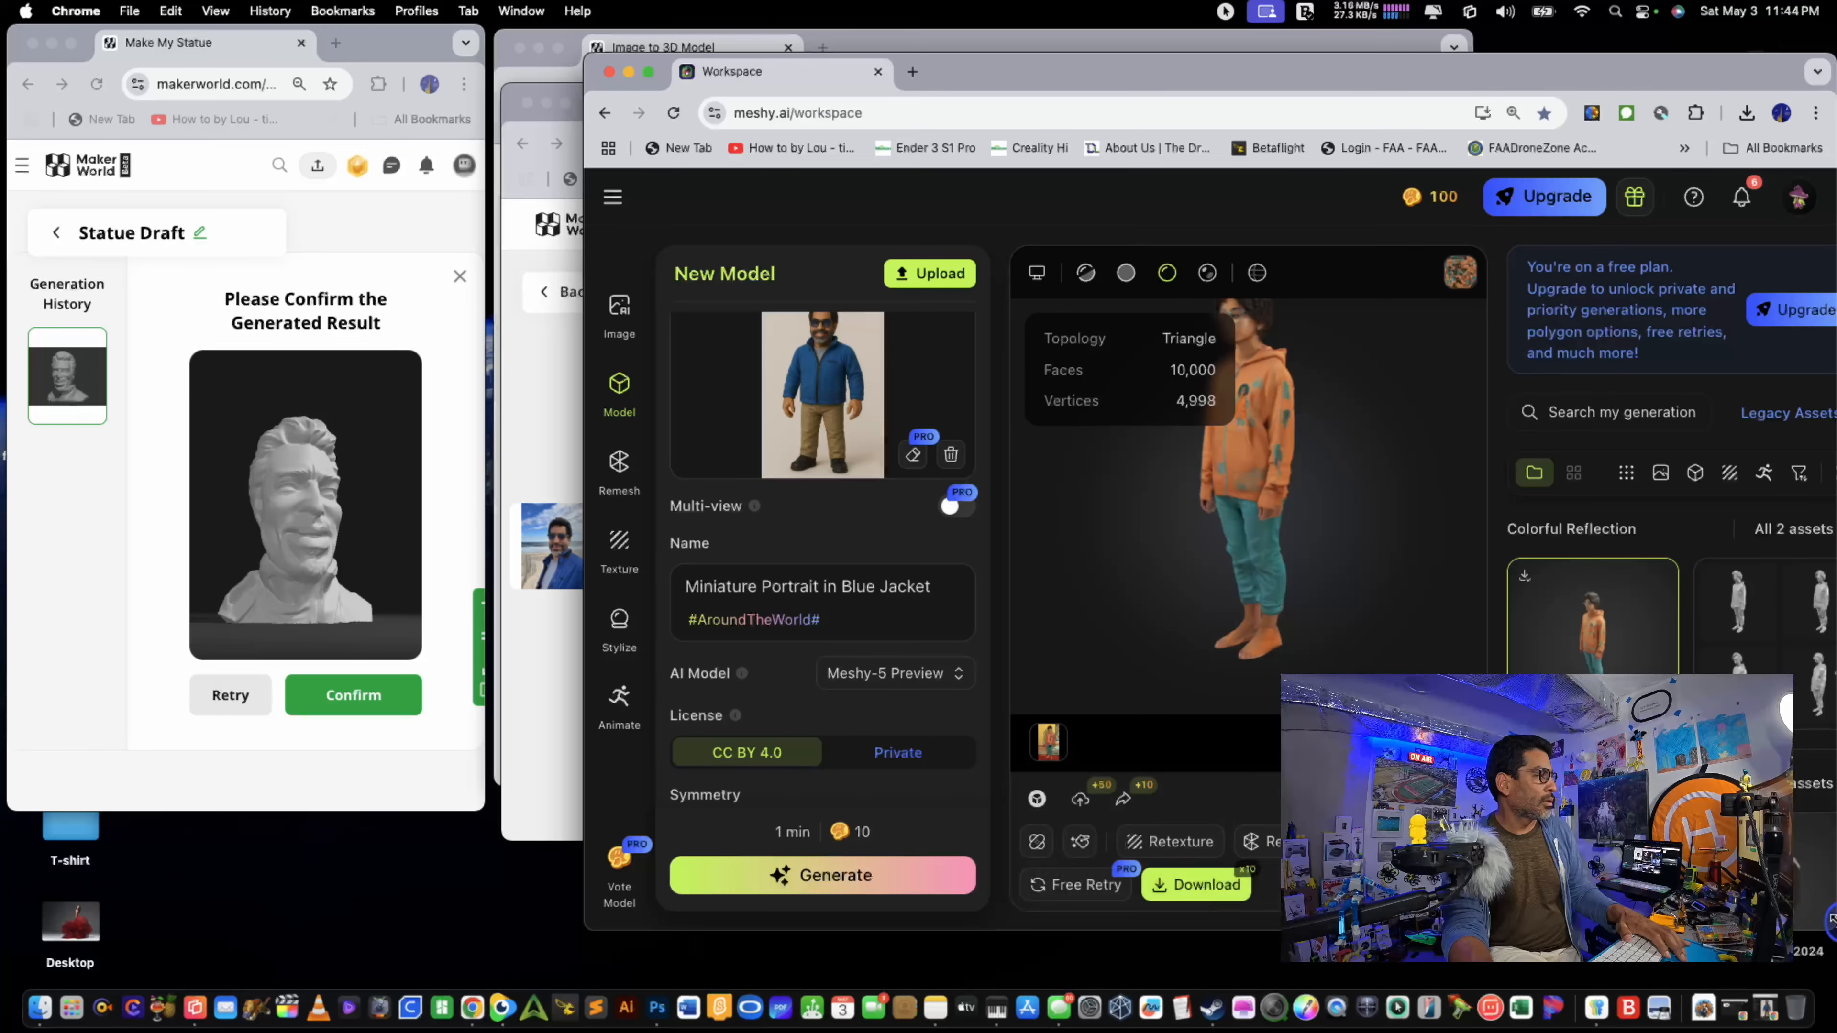
Step: Try to generate the model from the loaded Action Me image and try the background removal on it
click(858, 880)
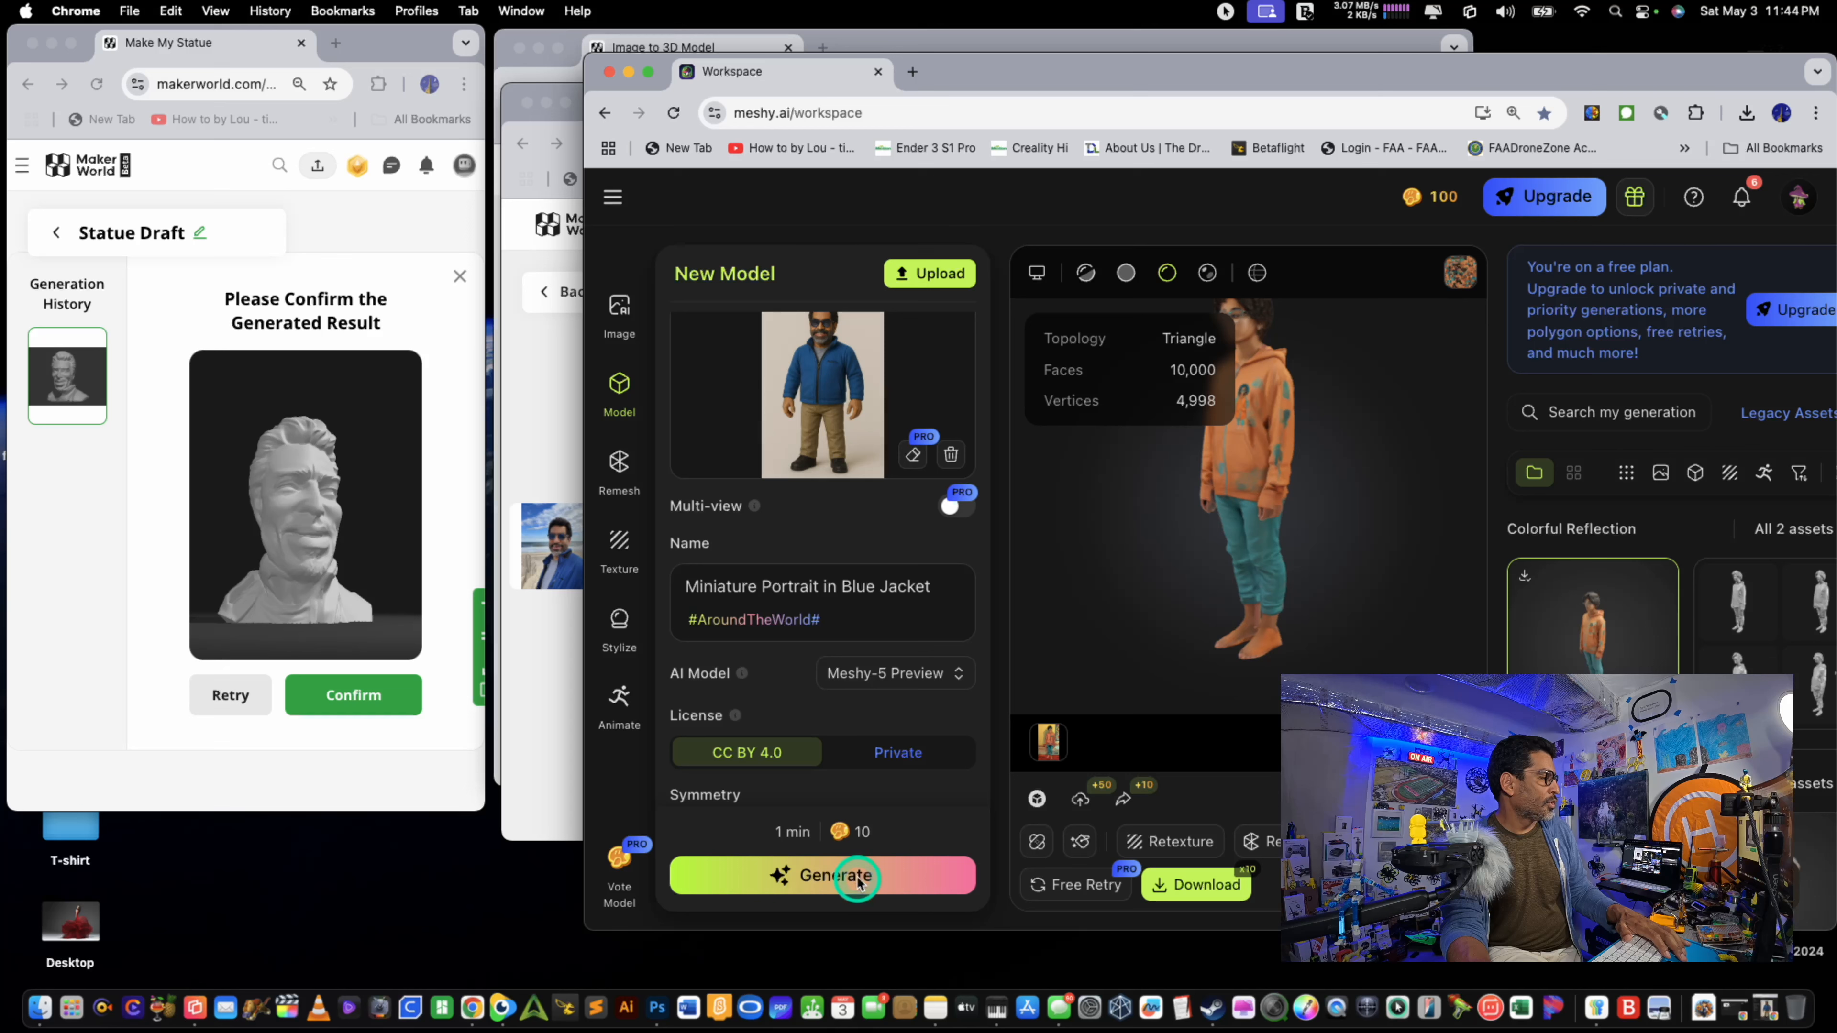
scroll(868, 652, up, 3)
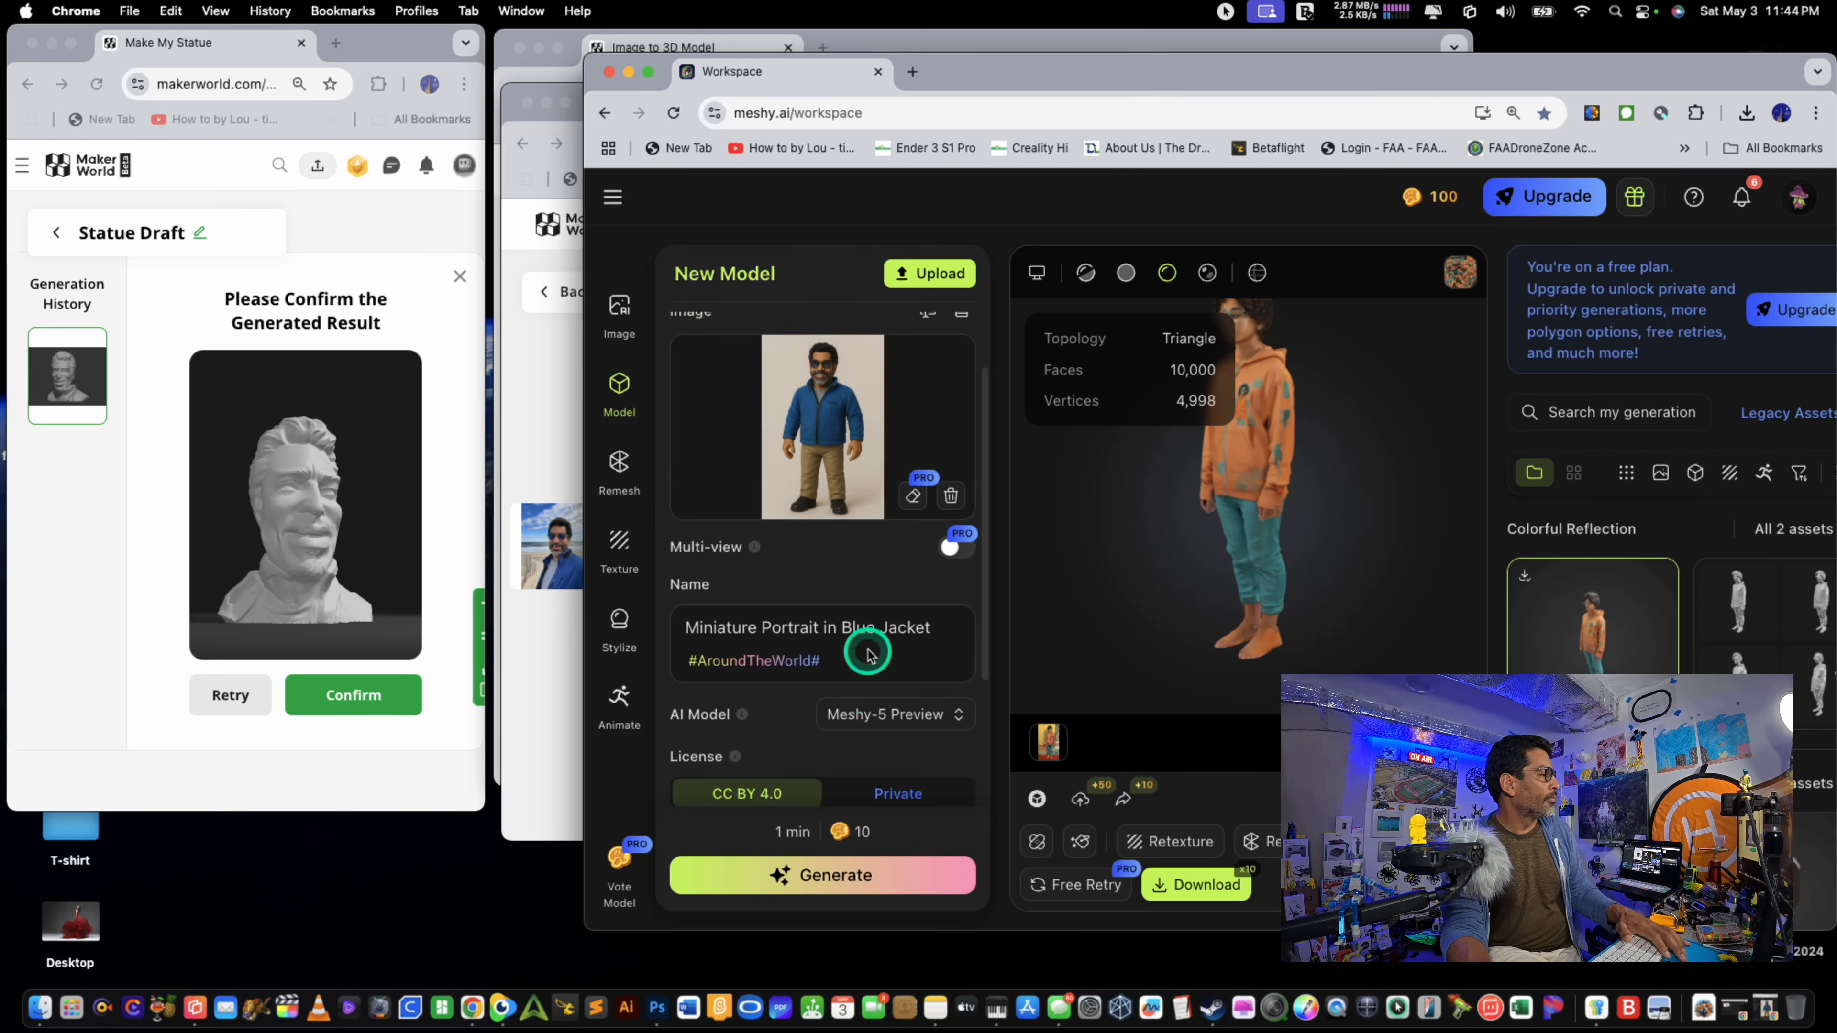
scroll(912, 586, up, 1)
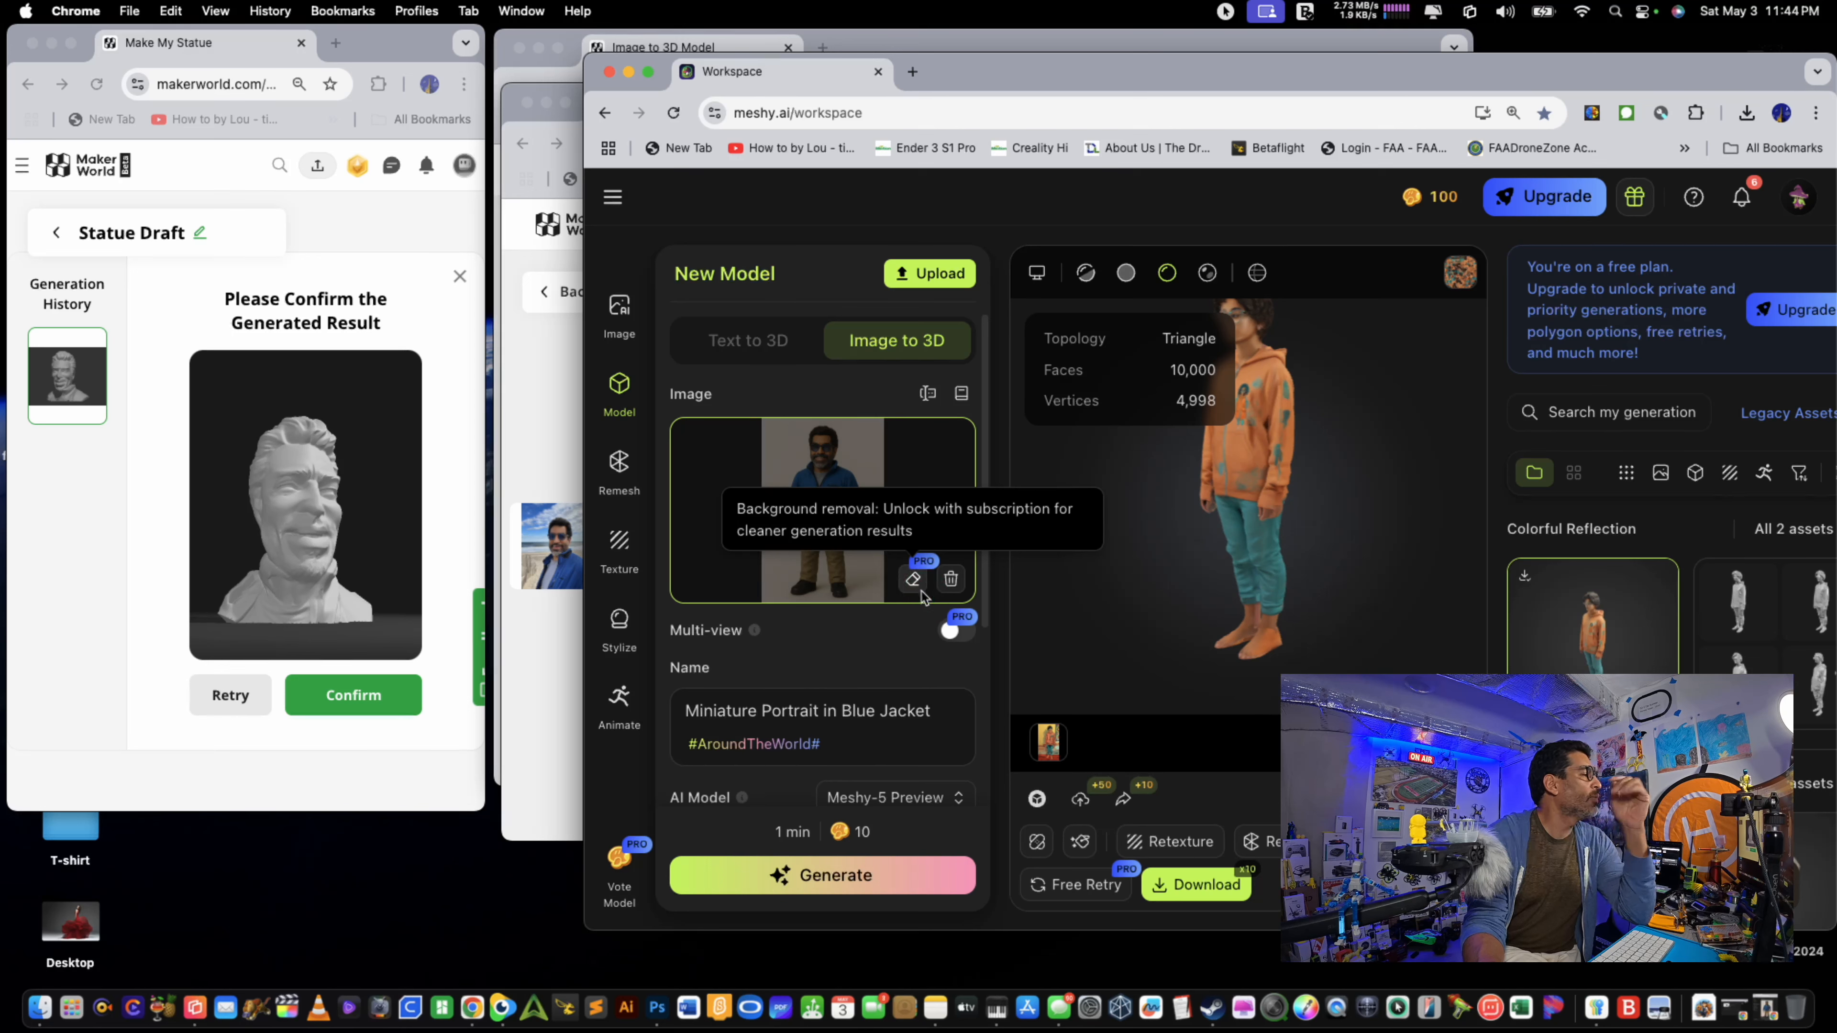
click(917, 587)
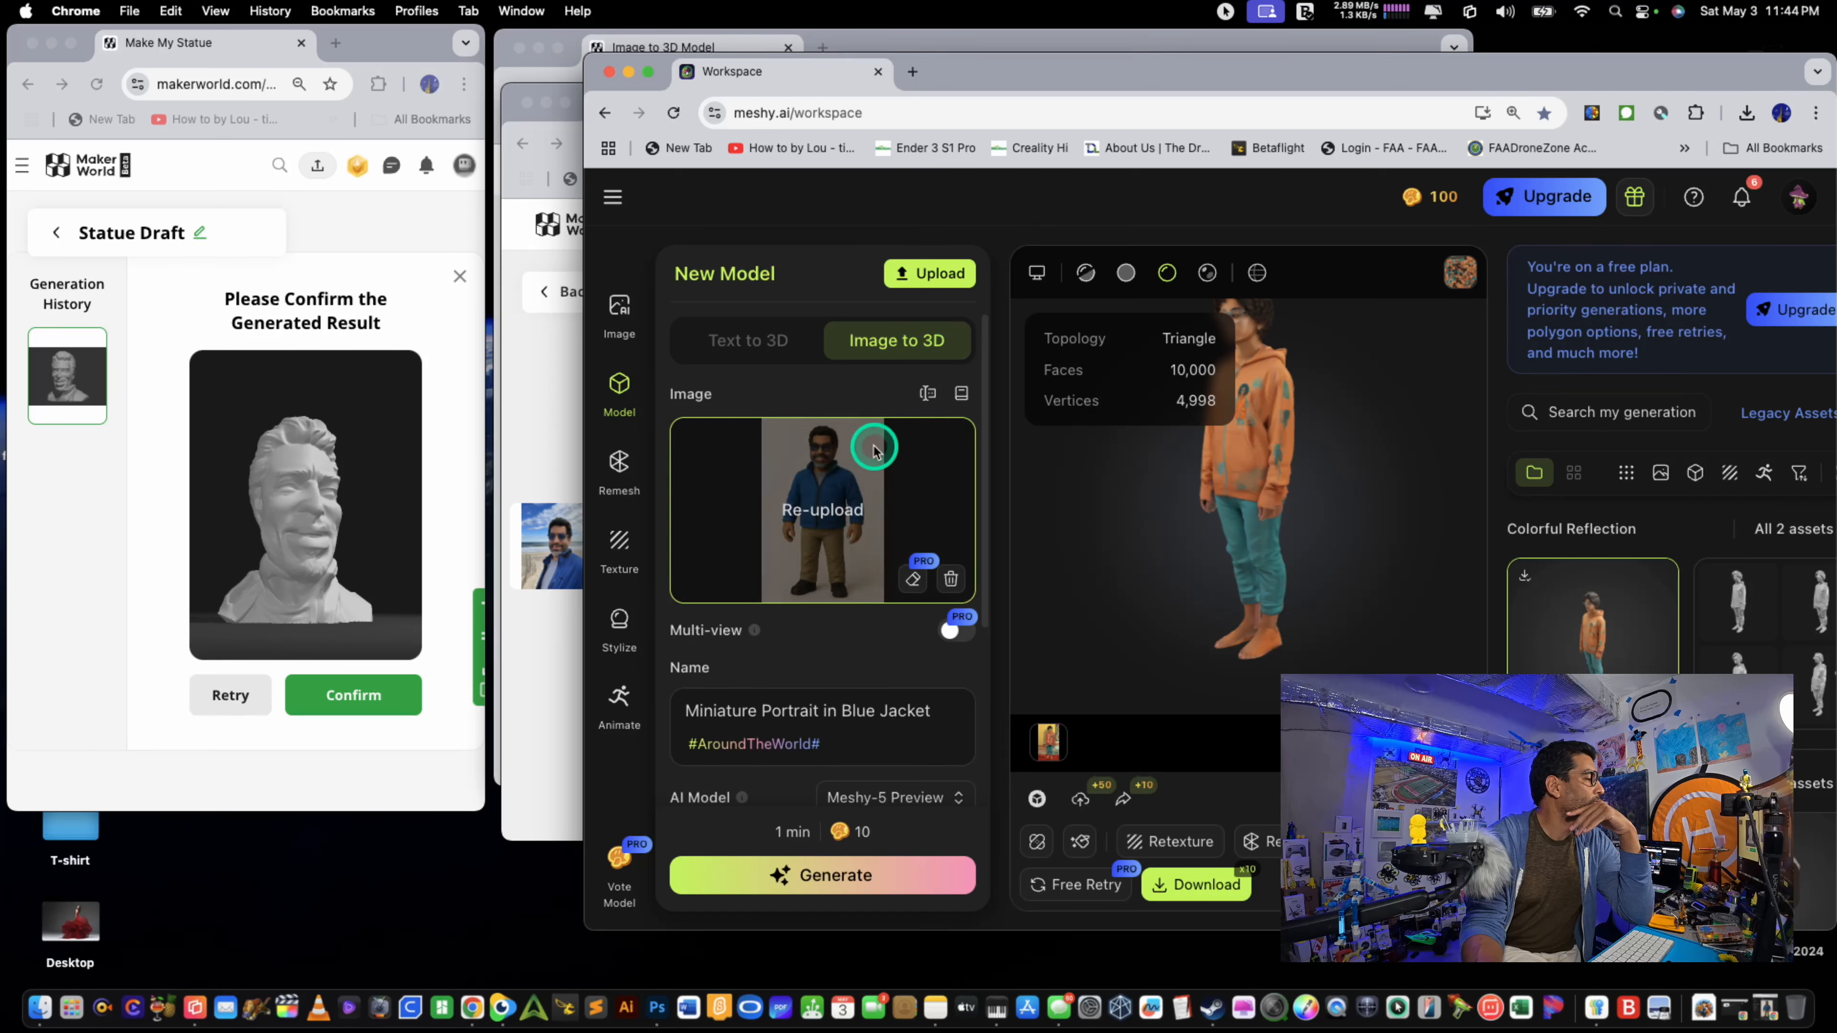
Step: Reload the Meshy workspace and load the Action Me image from the Desktop as the Image to 3D source again
click(673, 112)
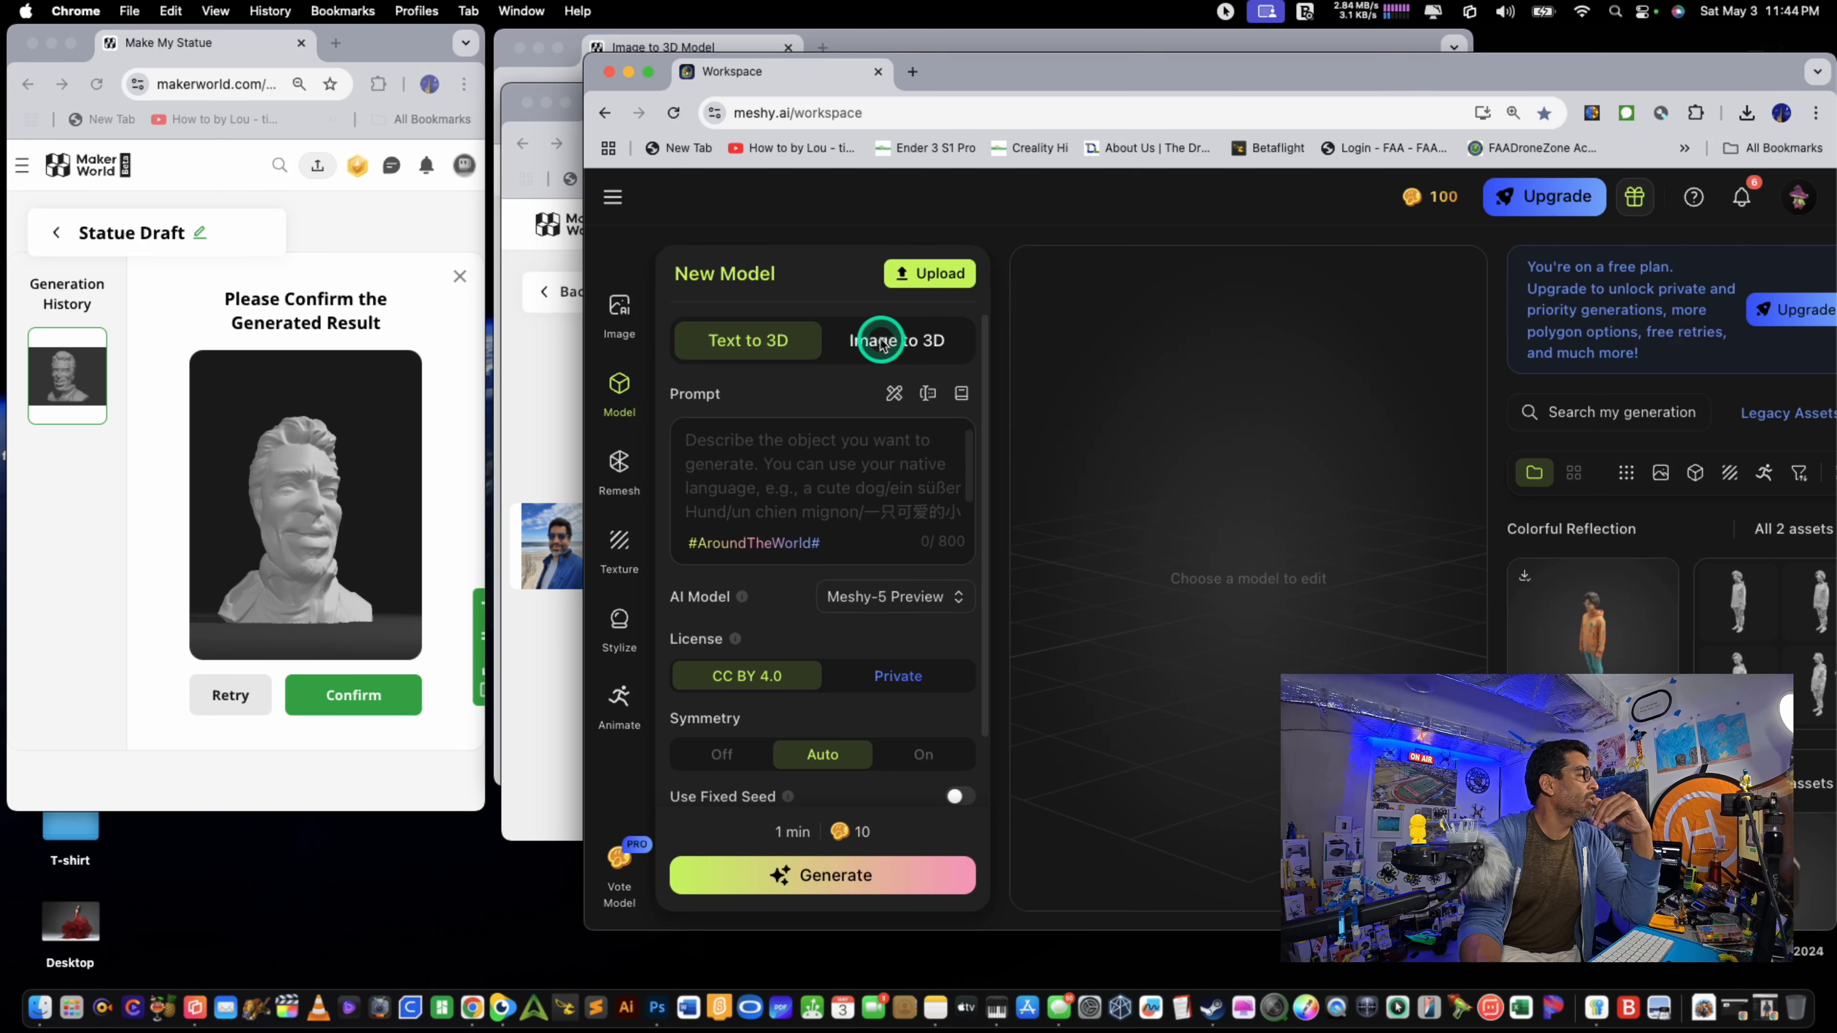
click(913, 341)
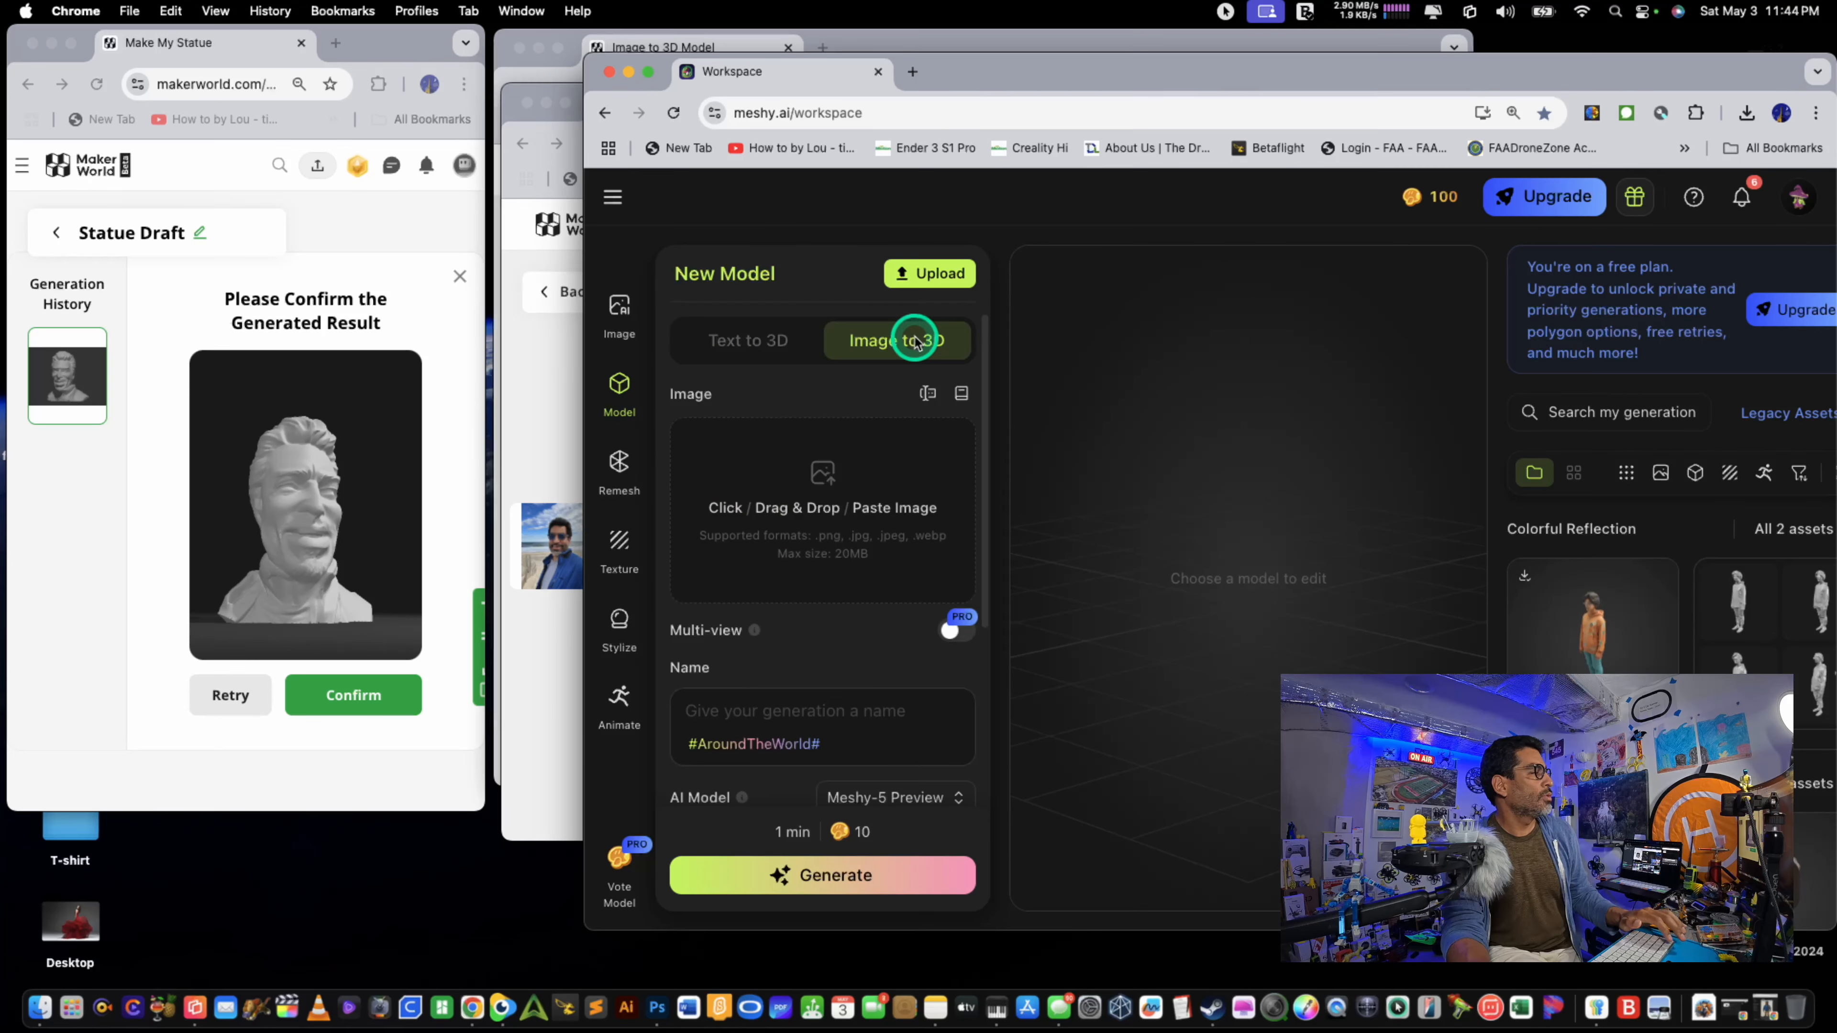
click(835, 507)
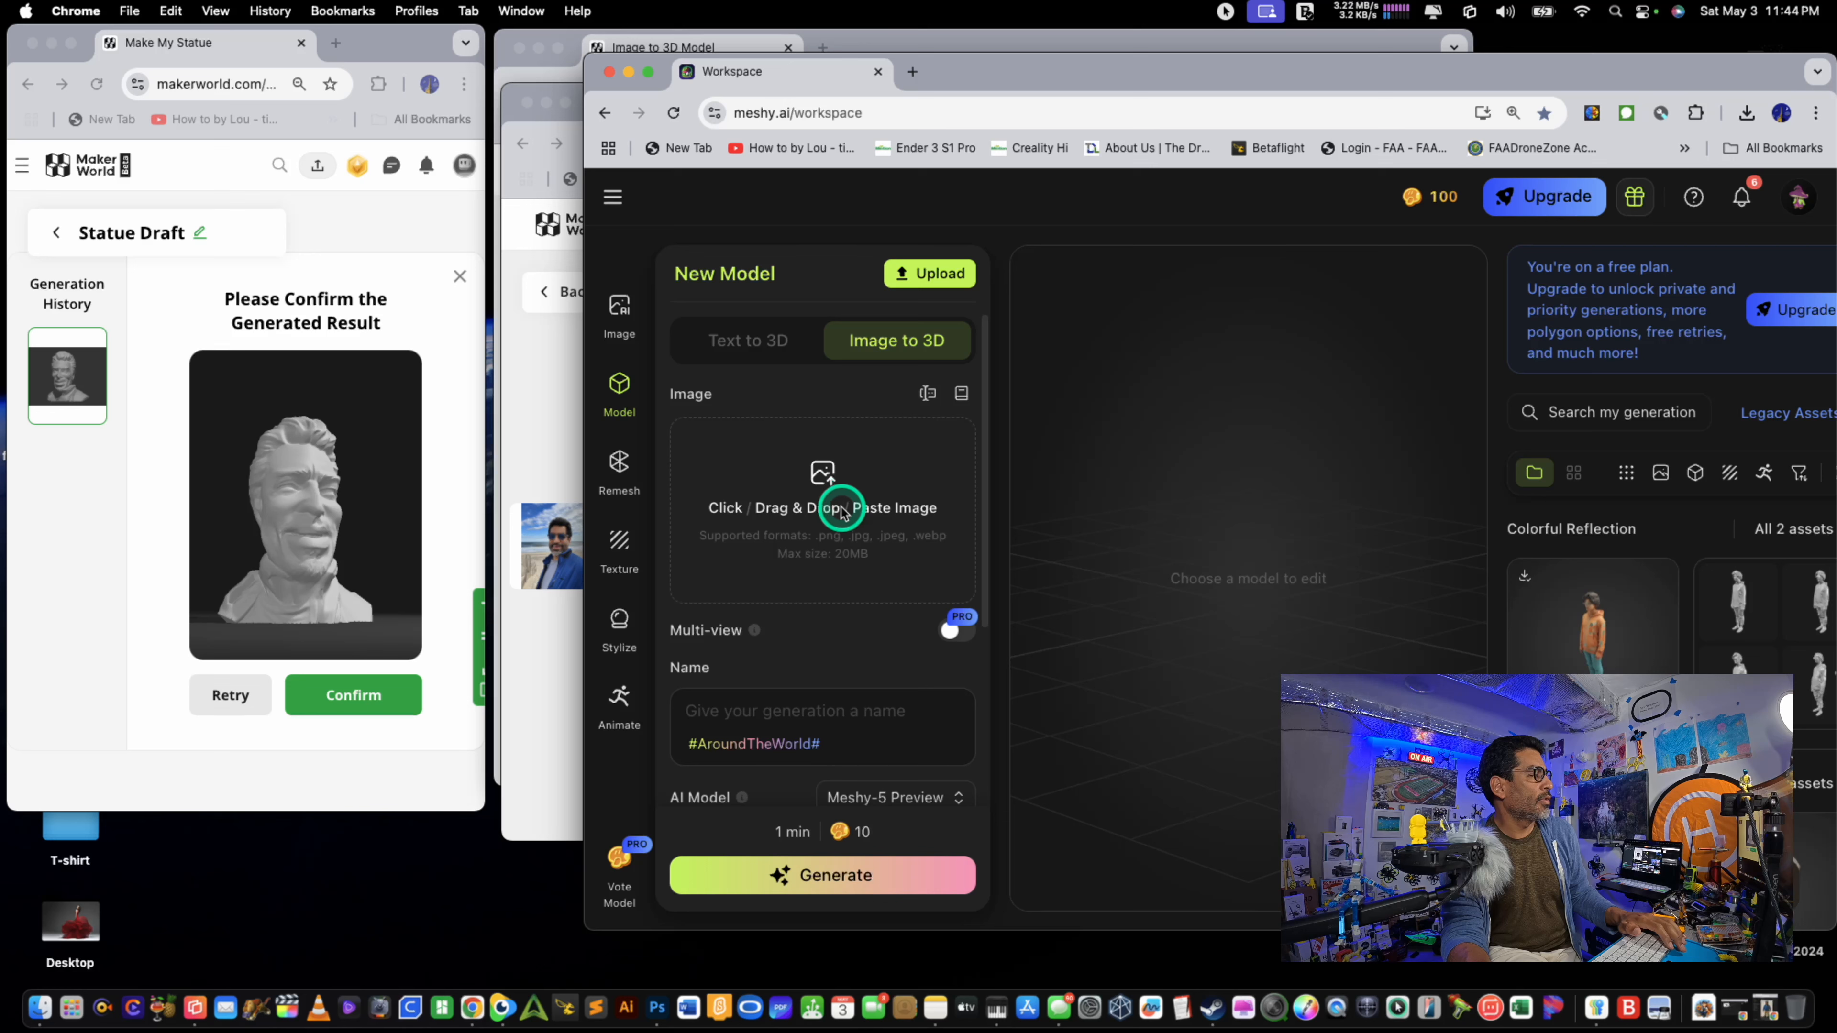
click(822, 498)
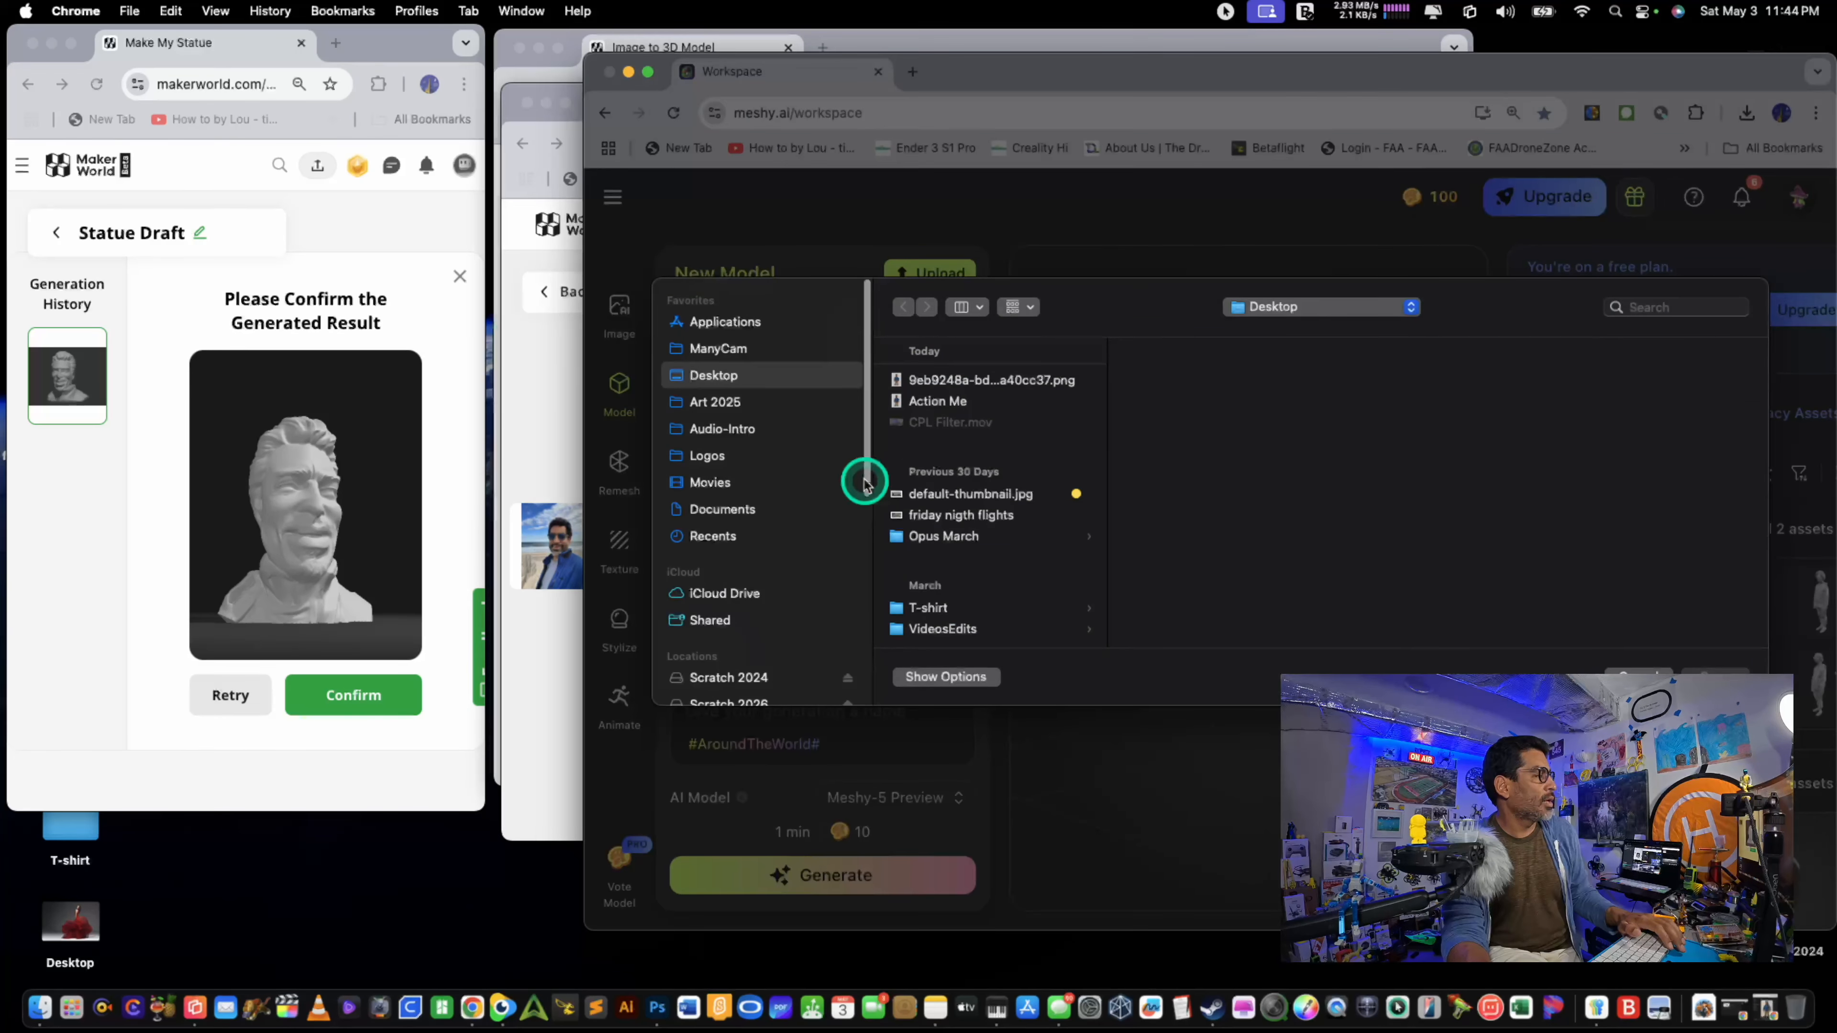
click(931, 402)
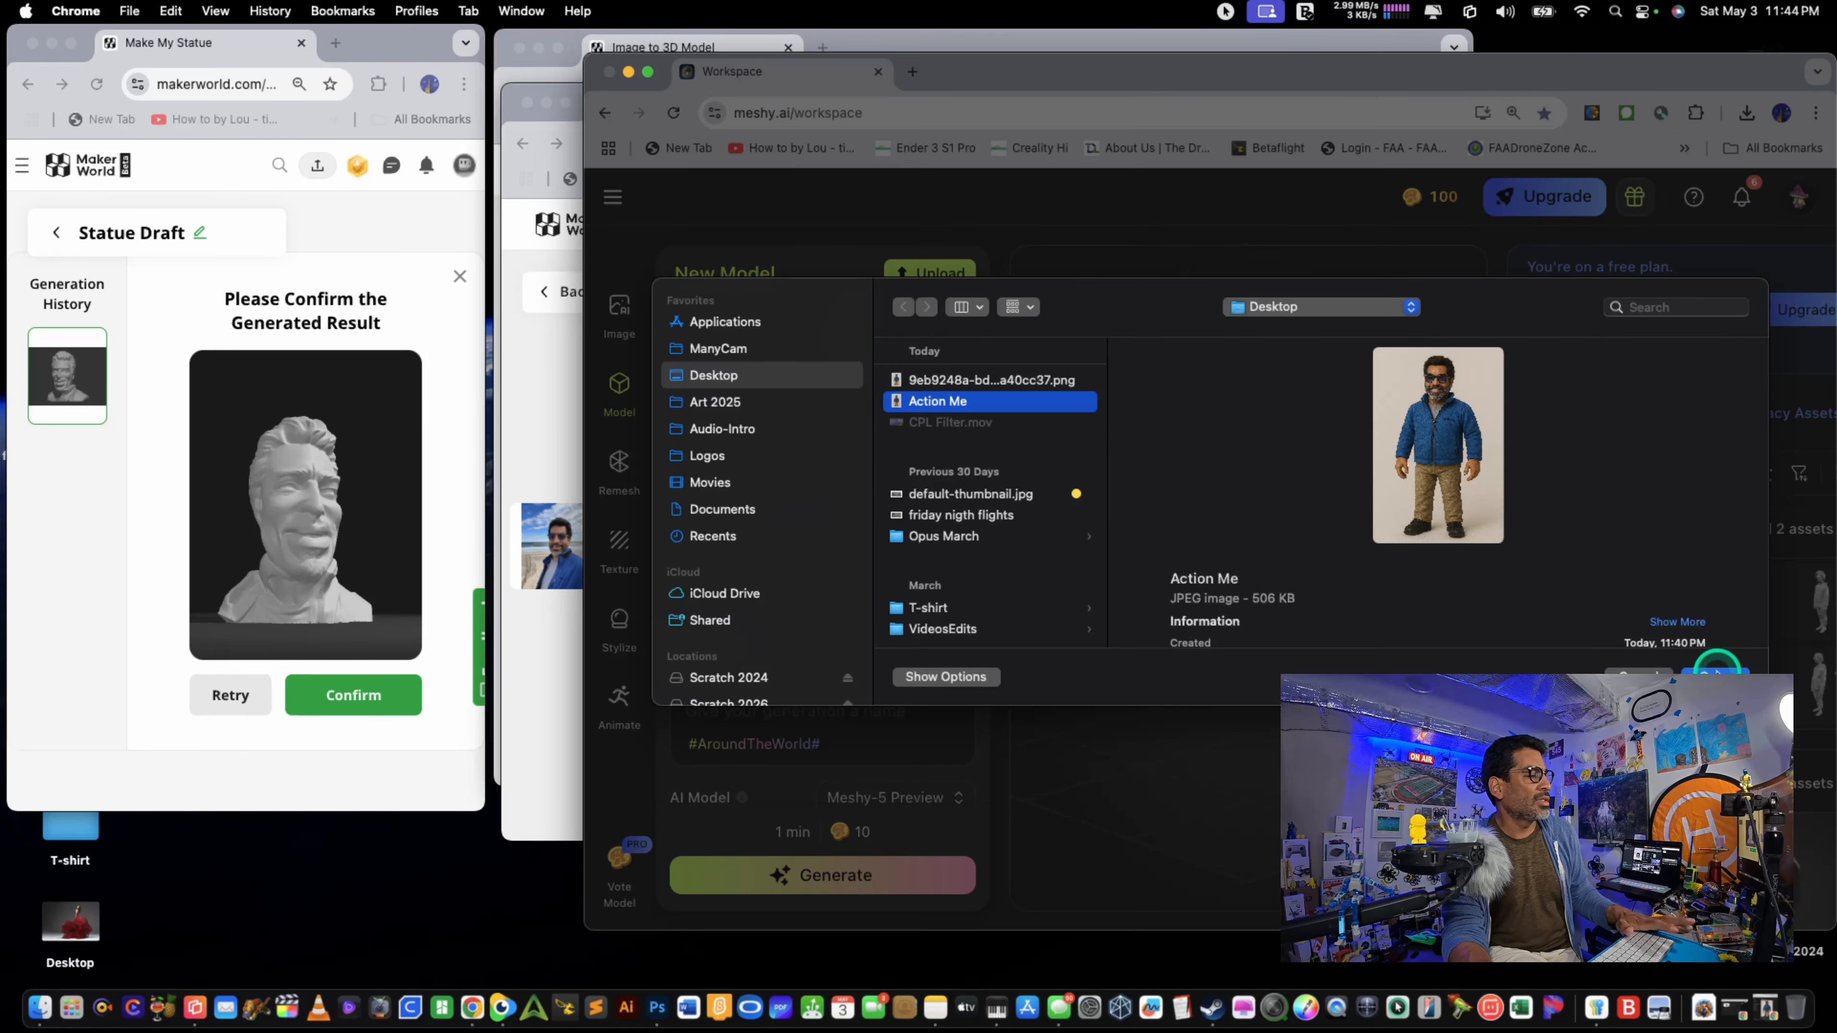
click(1716, 675)
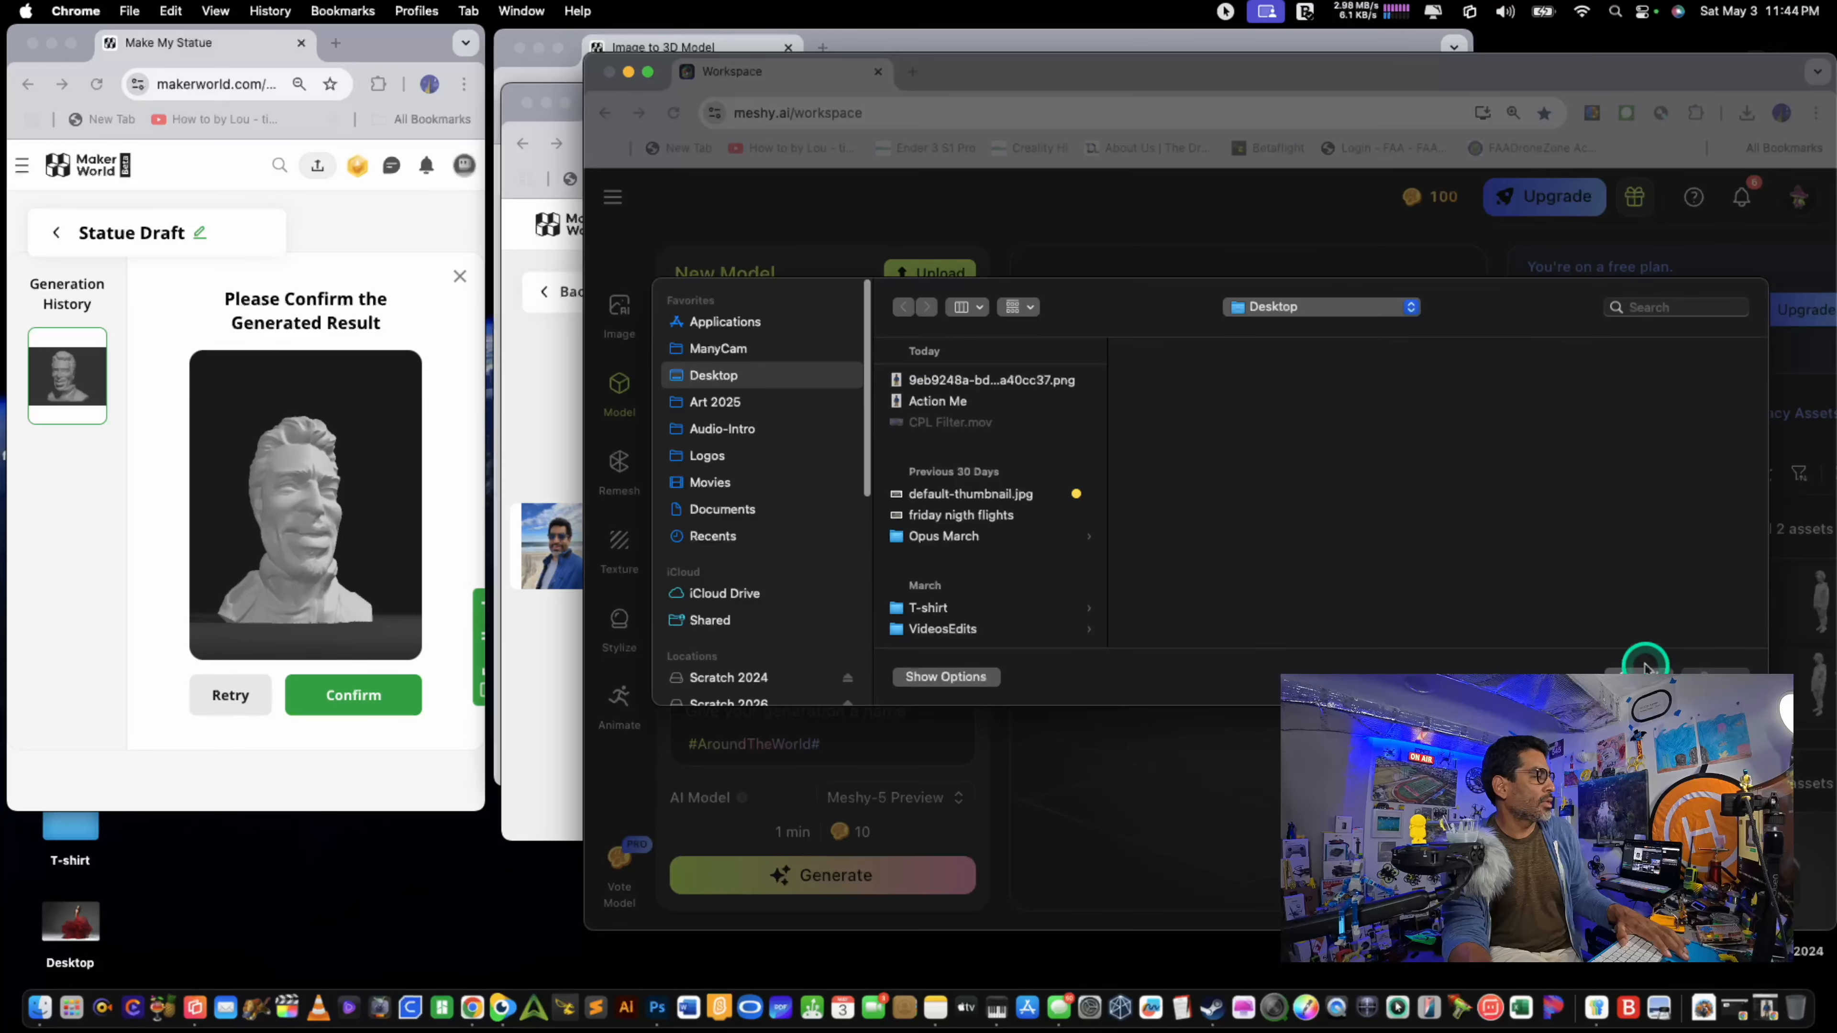
click(988, 400)
click(1731, 664)
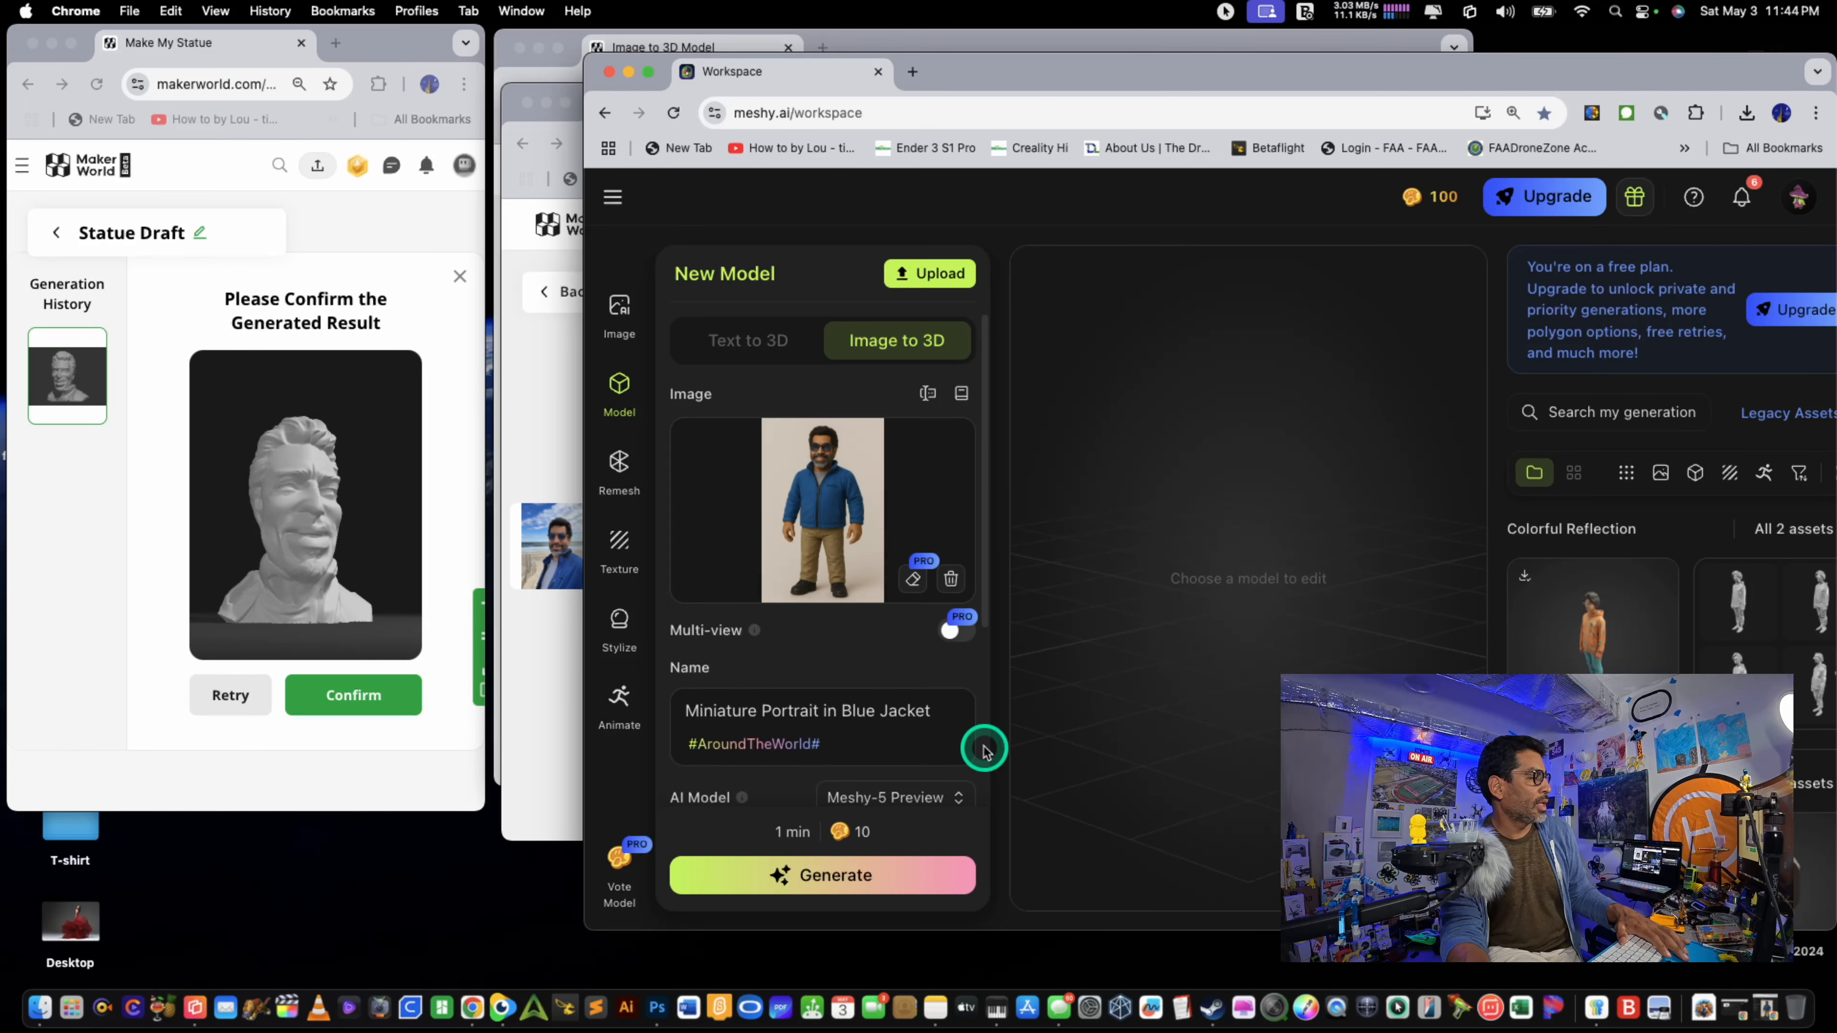
Step: Generate 3D drafts from the Action Me image, expand Meshy to full screen, and open the new draft set
click(849, 877)
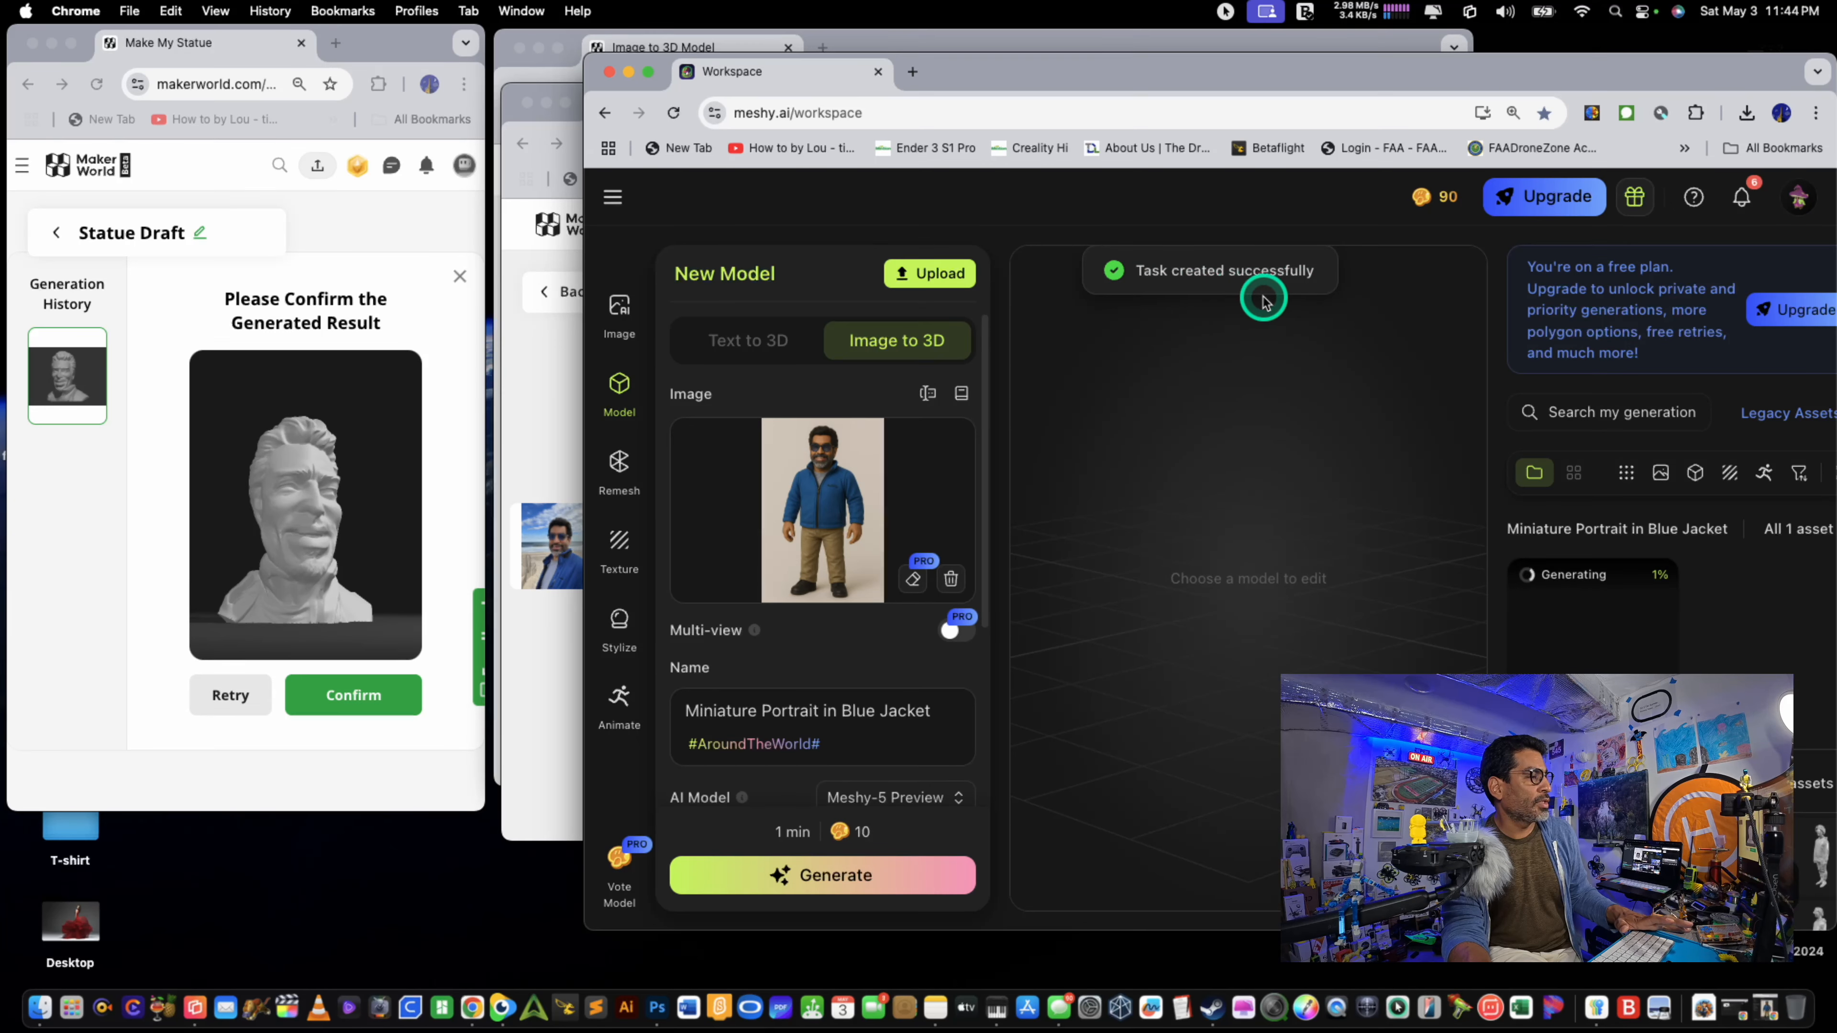
click(648, 74)
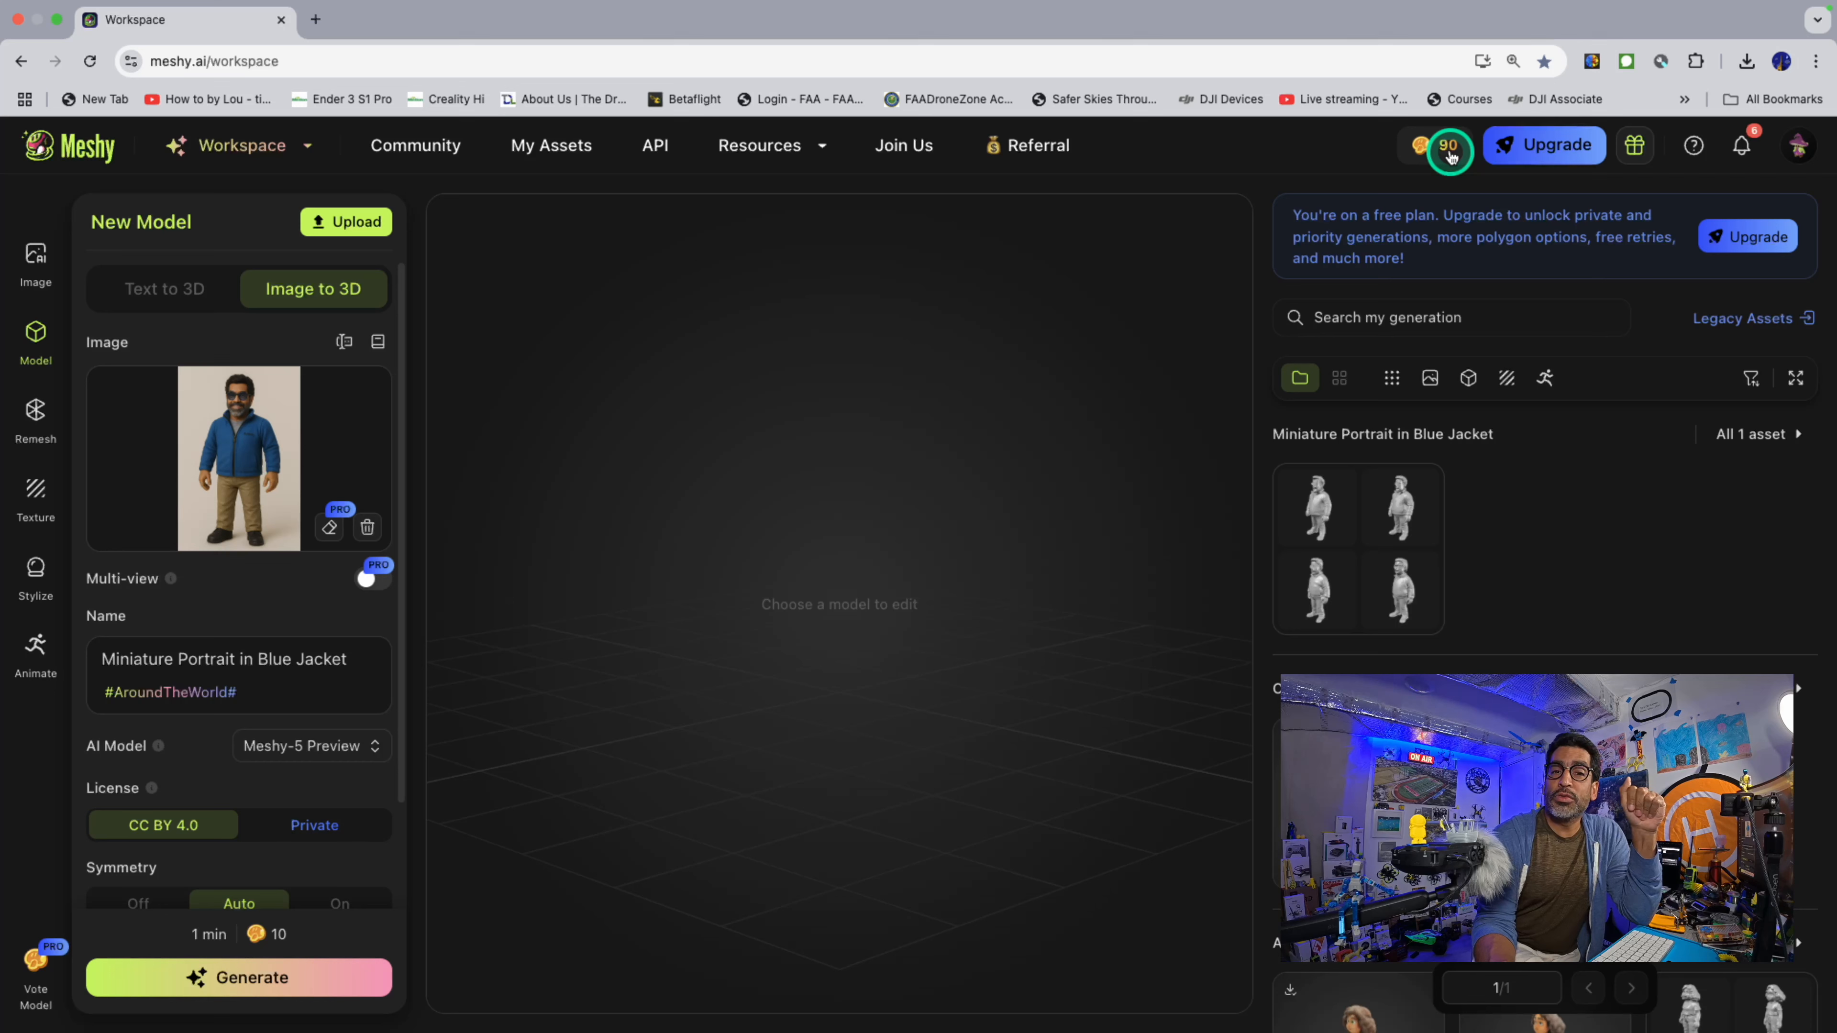
mouse_move(1383, 532)
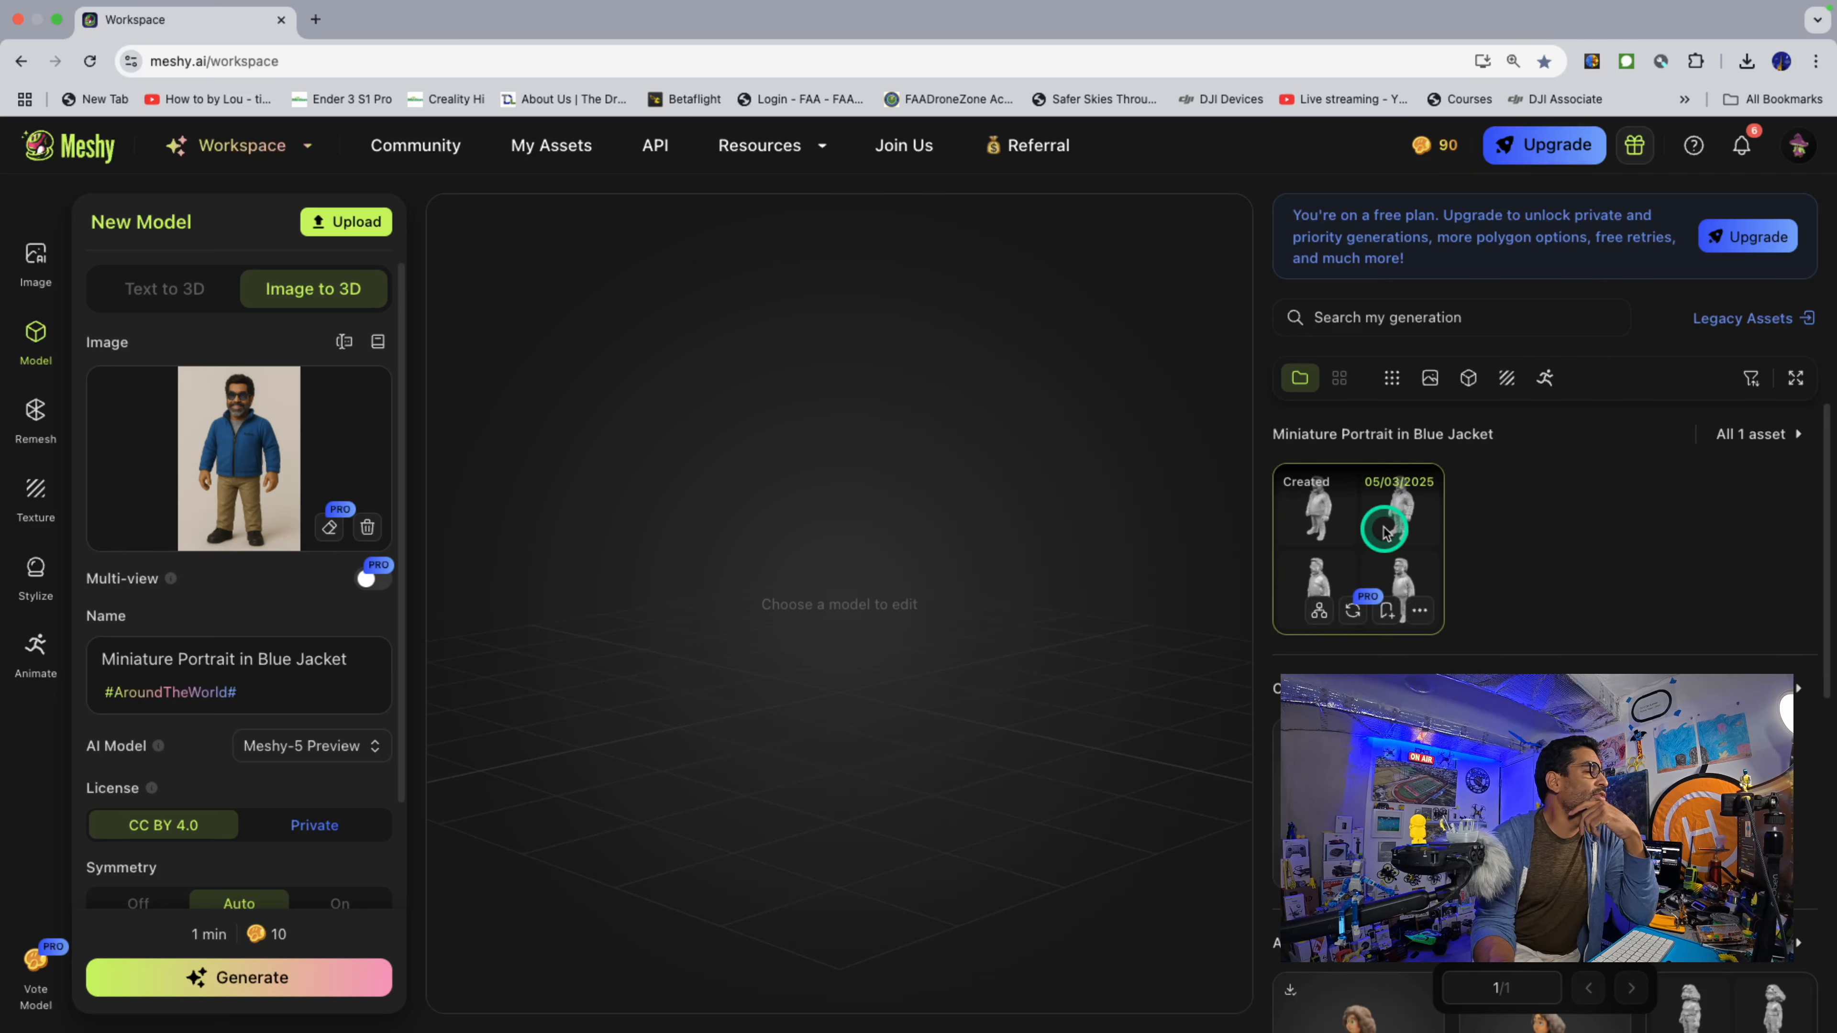
click(1341, 510)
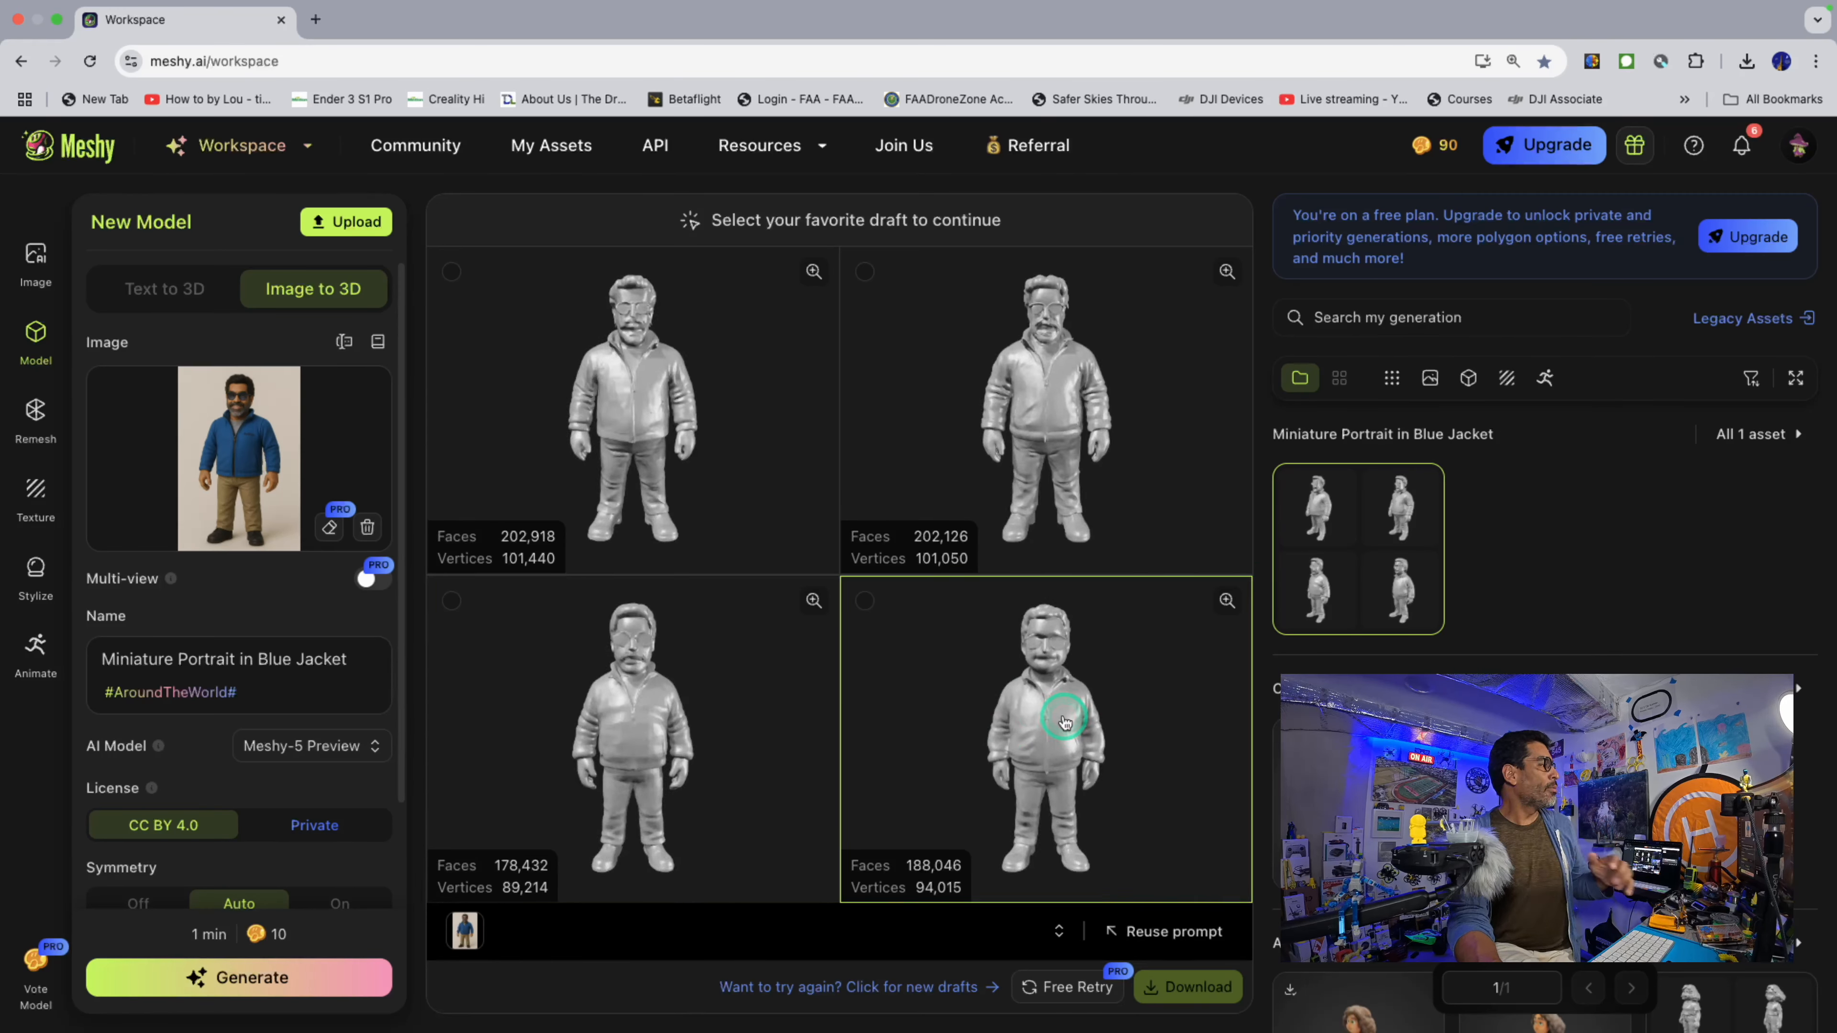
Step: Choose the first of the four drafts and confirm its generation with a fixed 10K polycount, triangle topology and texture
drag(1064, 718, 639, 390)
click(642, 391)
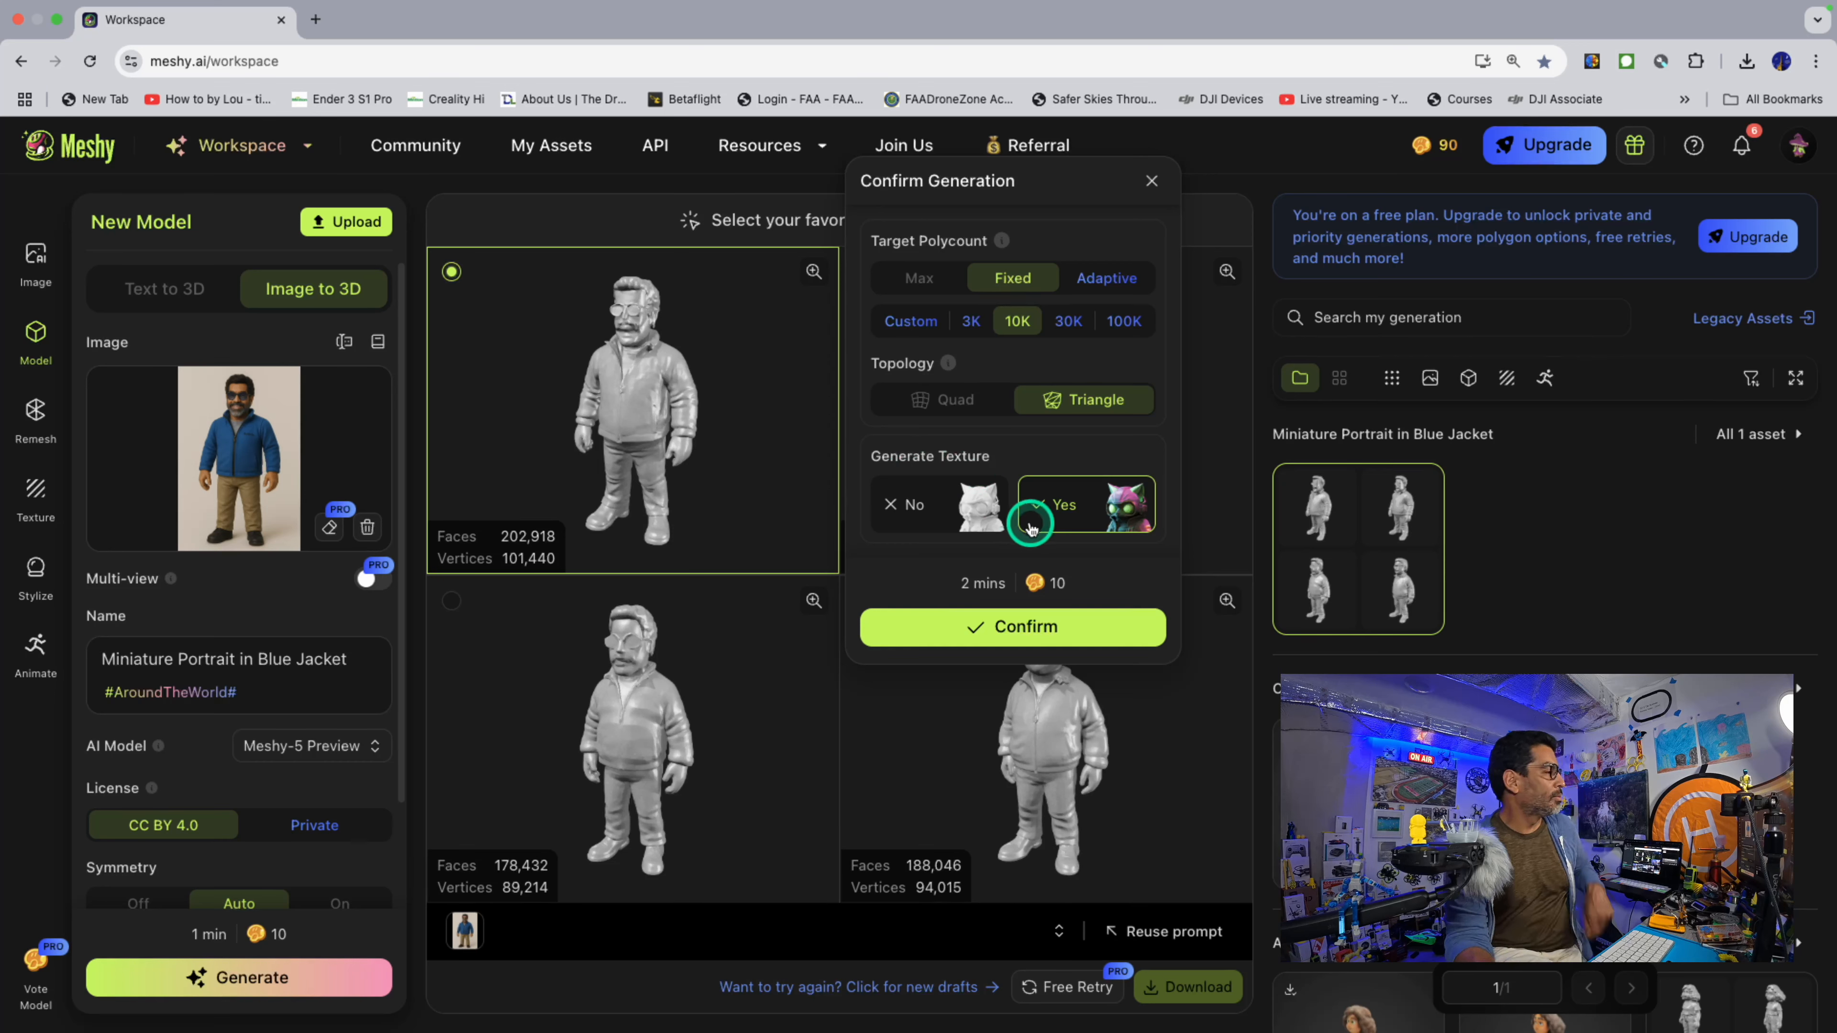
click(1004, 627)
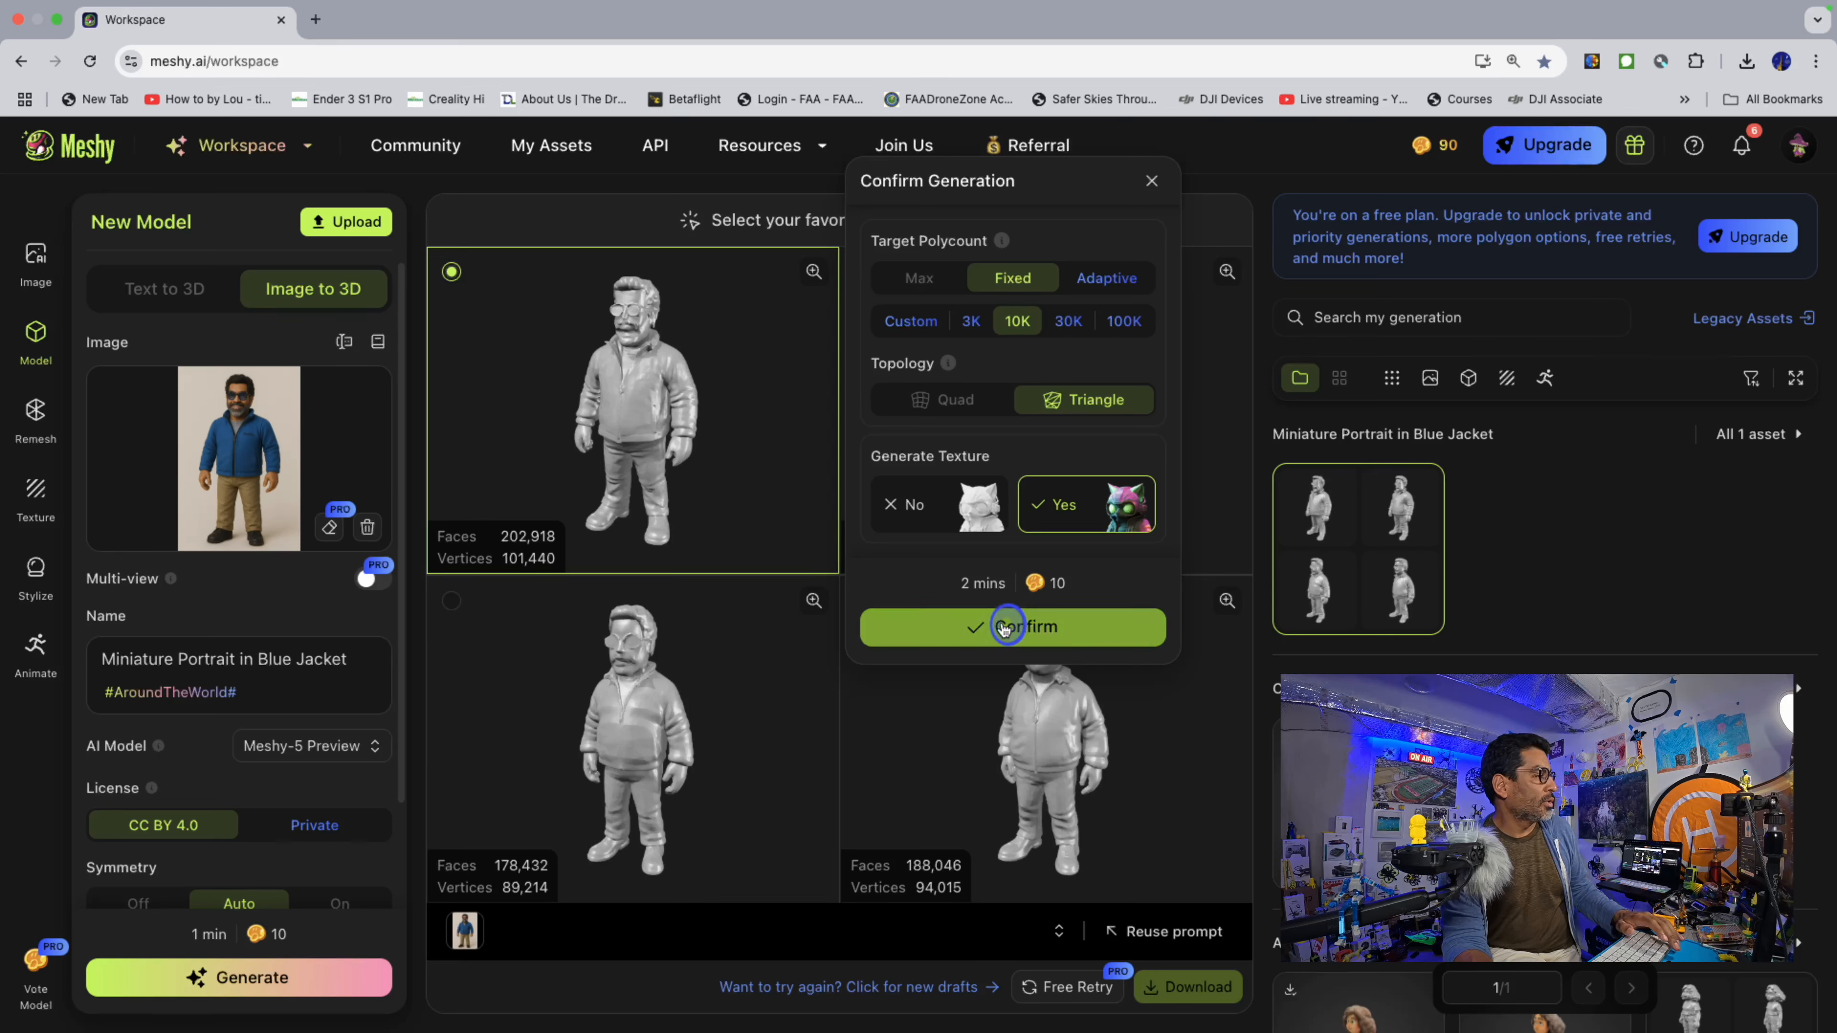
click(1005, 627)
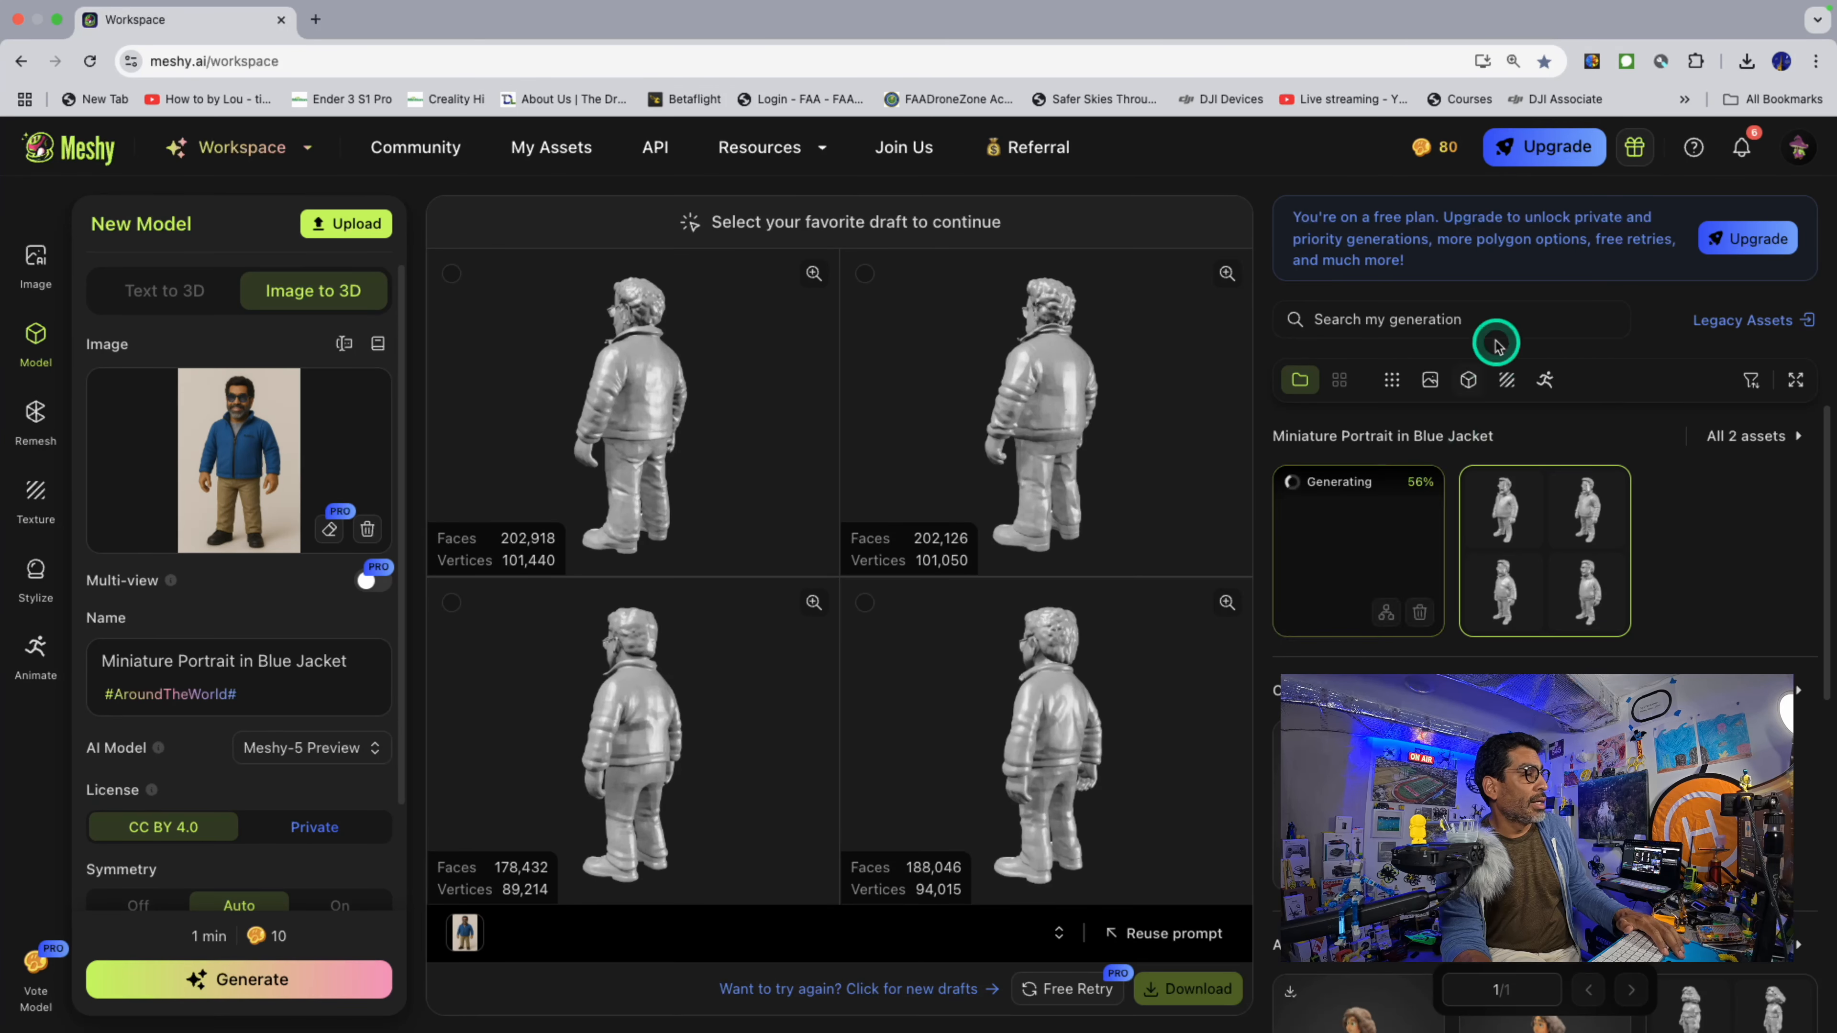
click(1431, 192)
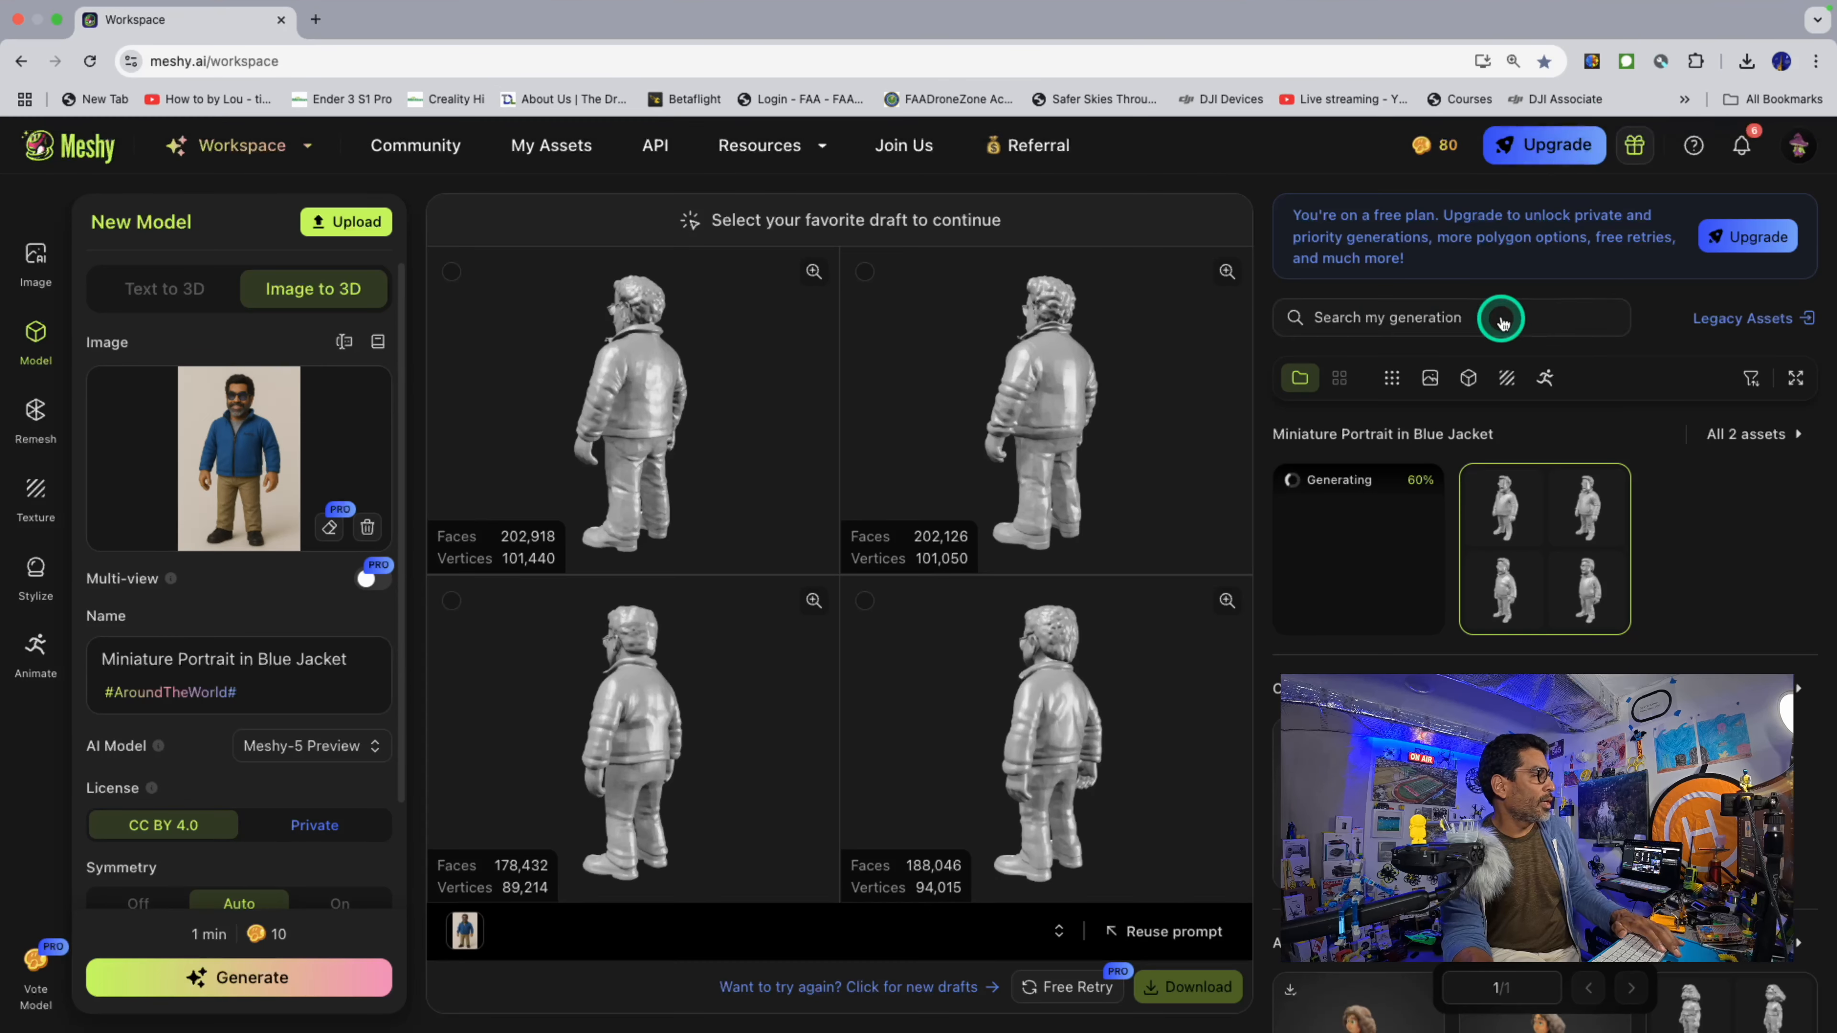
mouse_move(1386, 521)
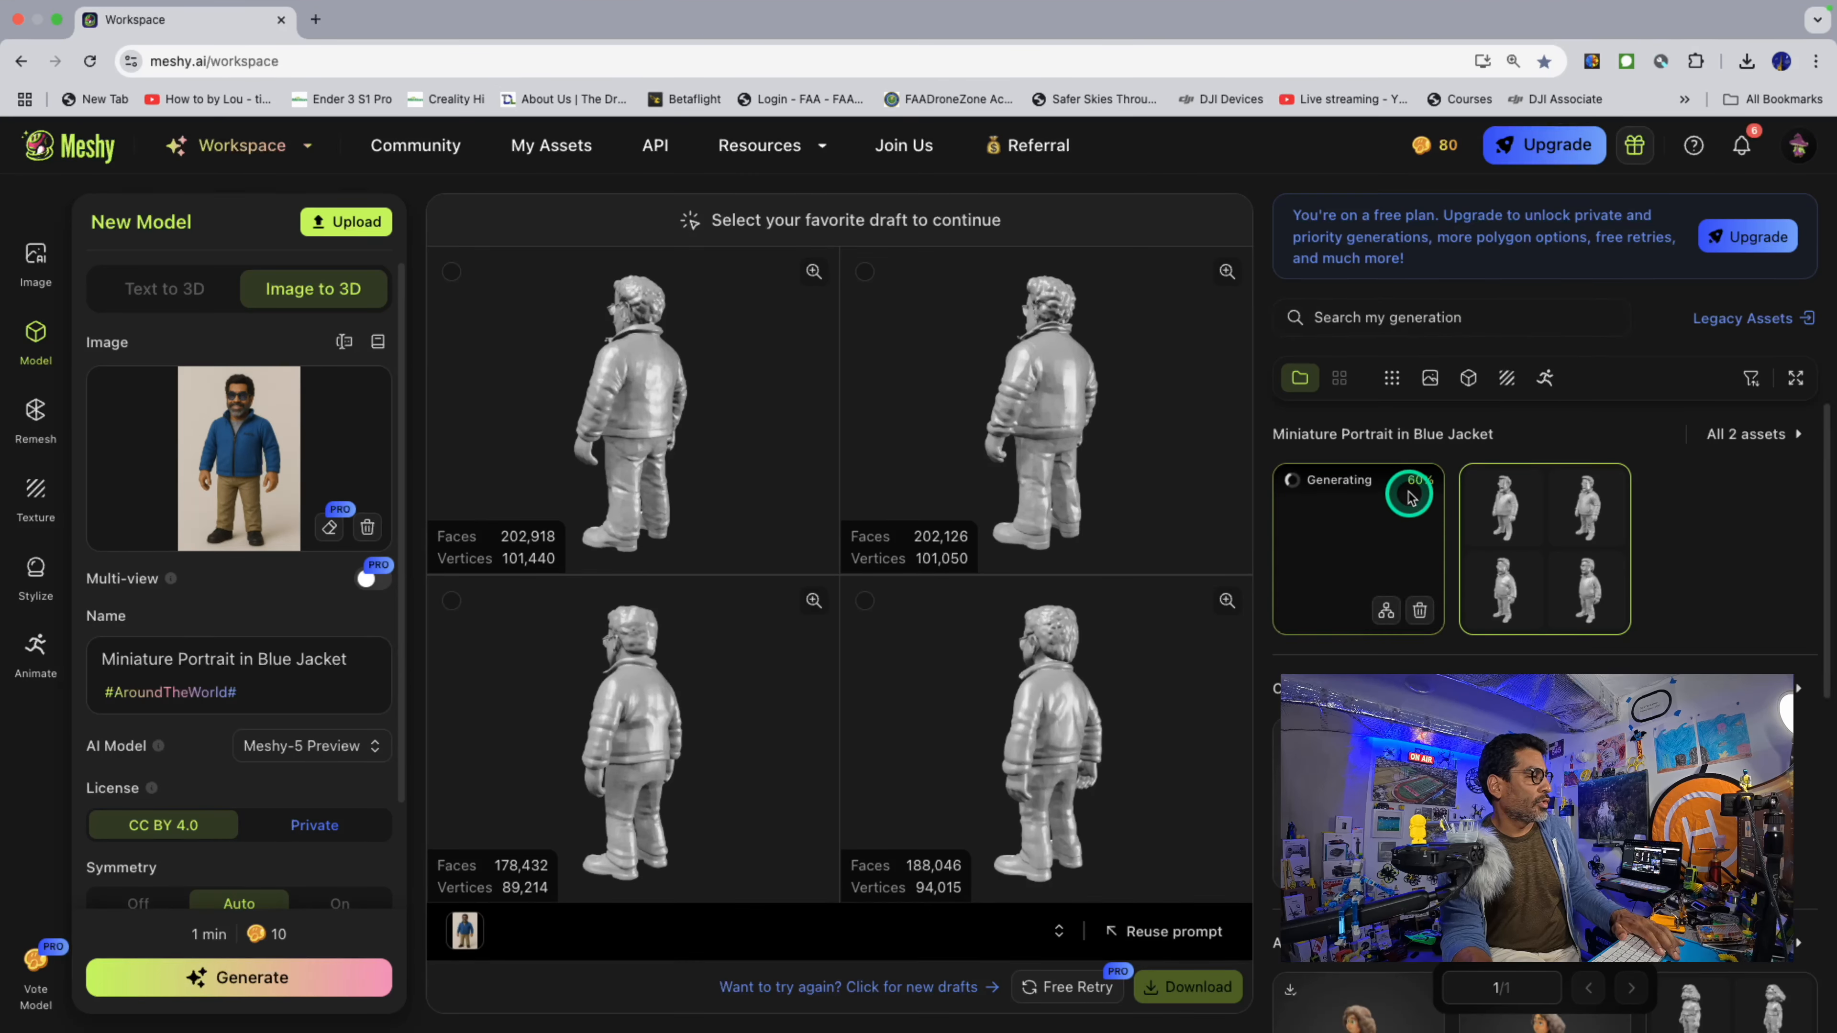
Step: Switch to the desktop holding the MakerWorld windows, open the MakerLab page in the portrait bust's window, and expand it to full screen
key(ctrl+Up)
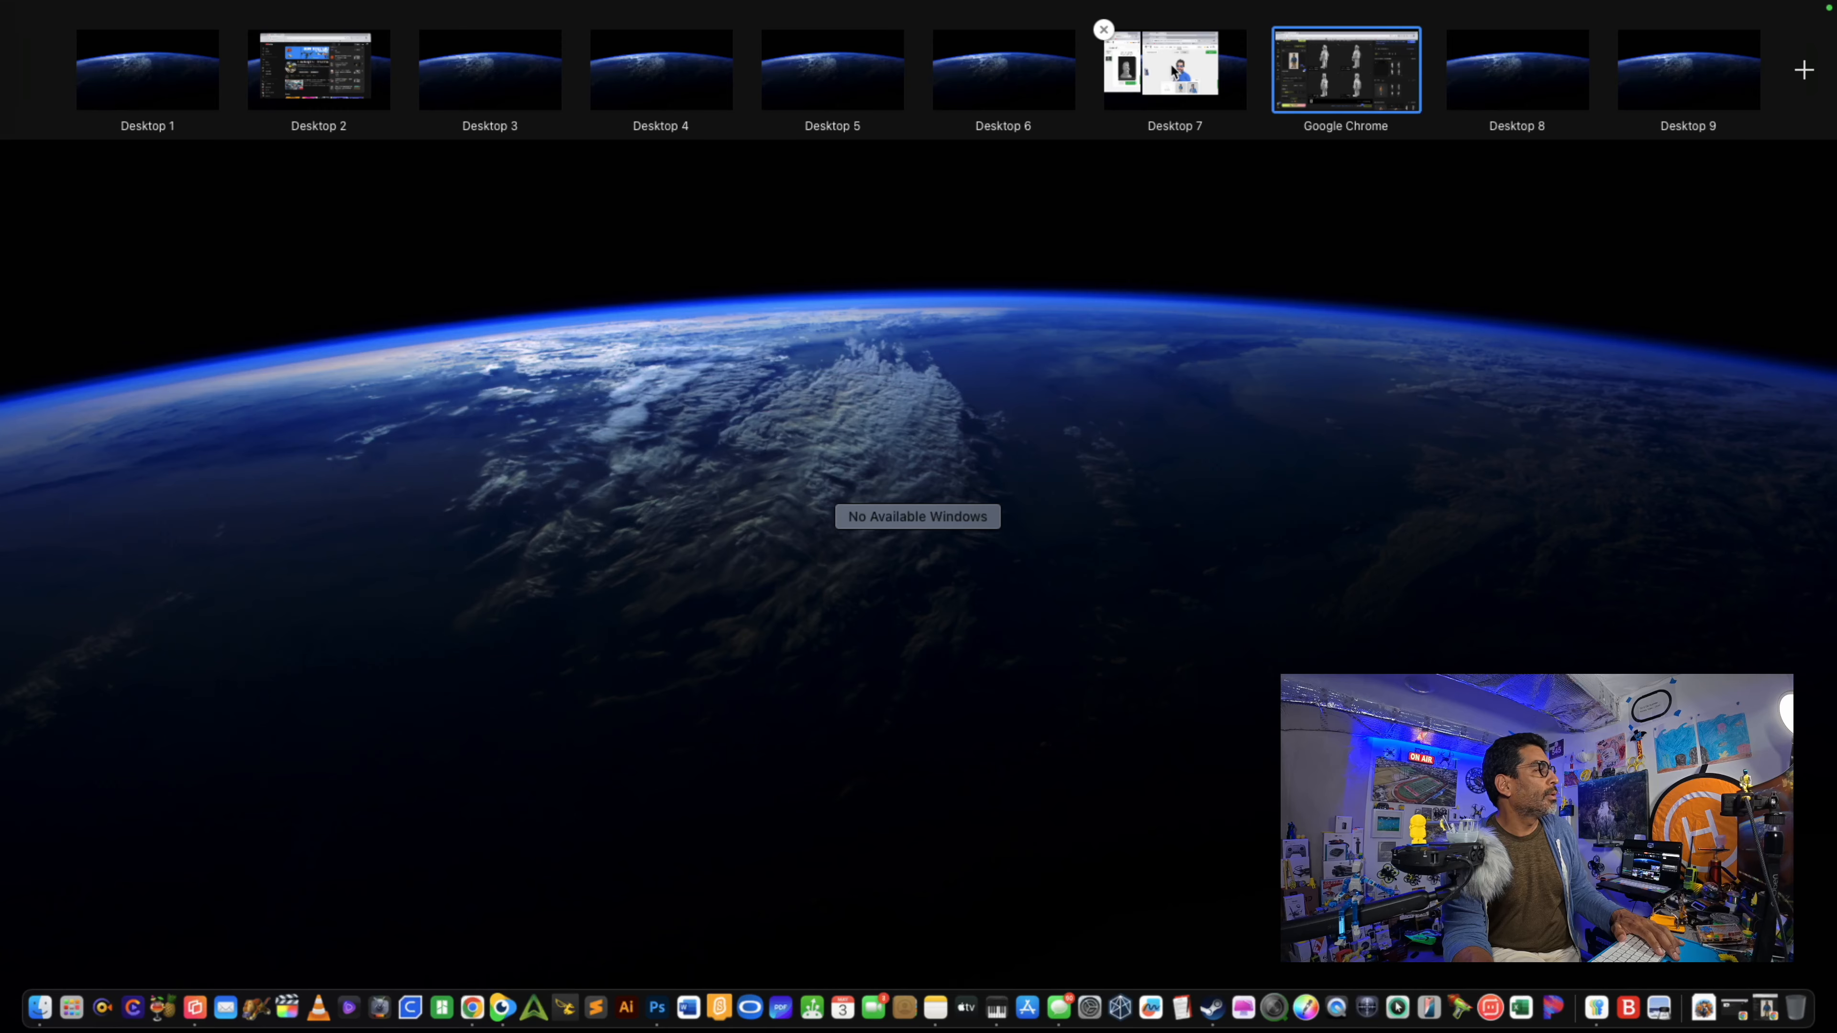
click(1173, 70)
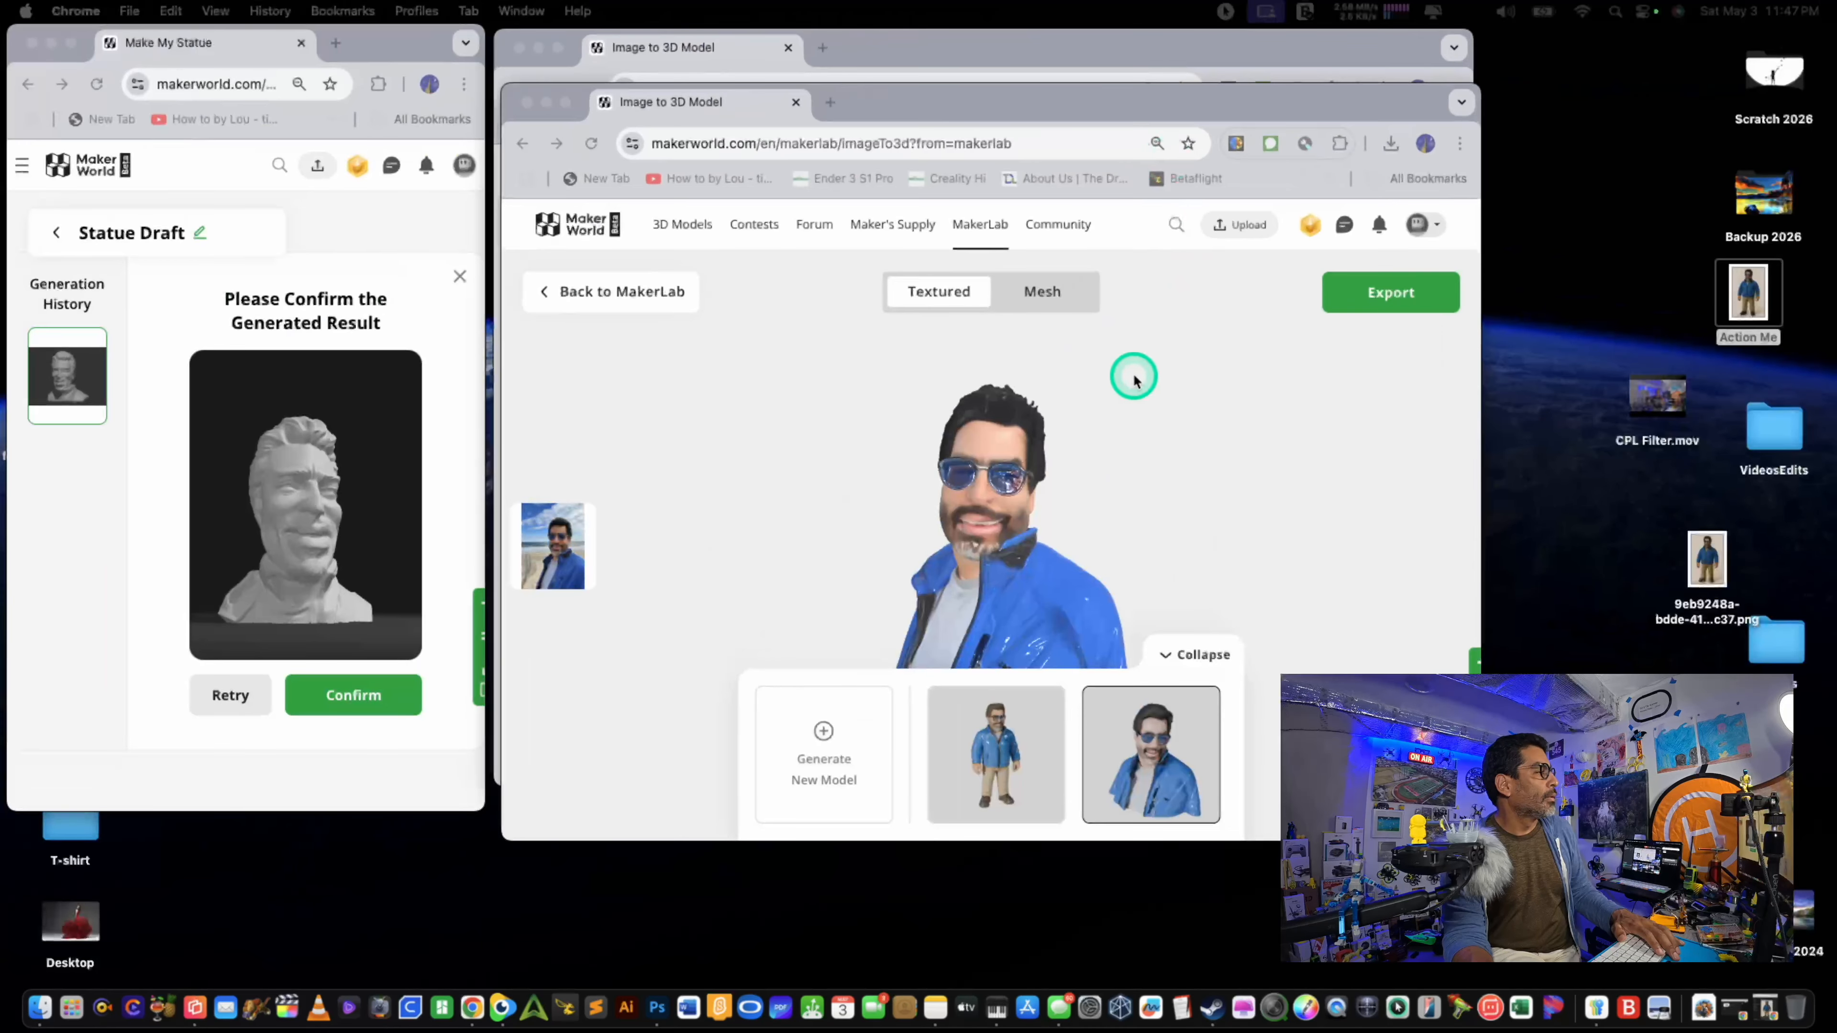
drag(919, 111, 1018, 167)
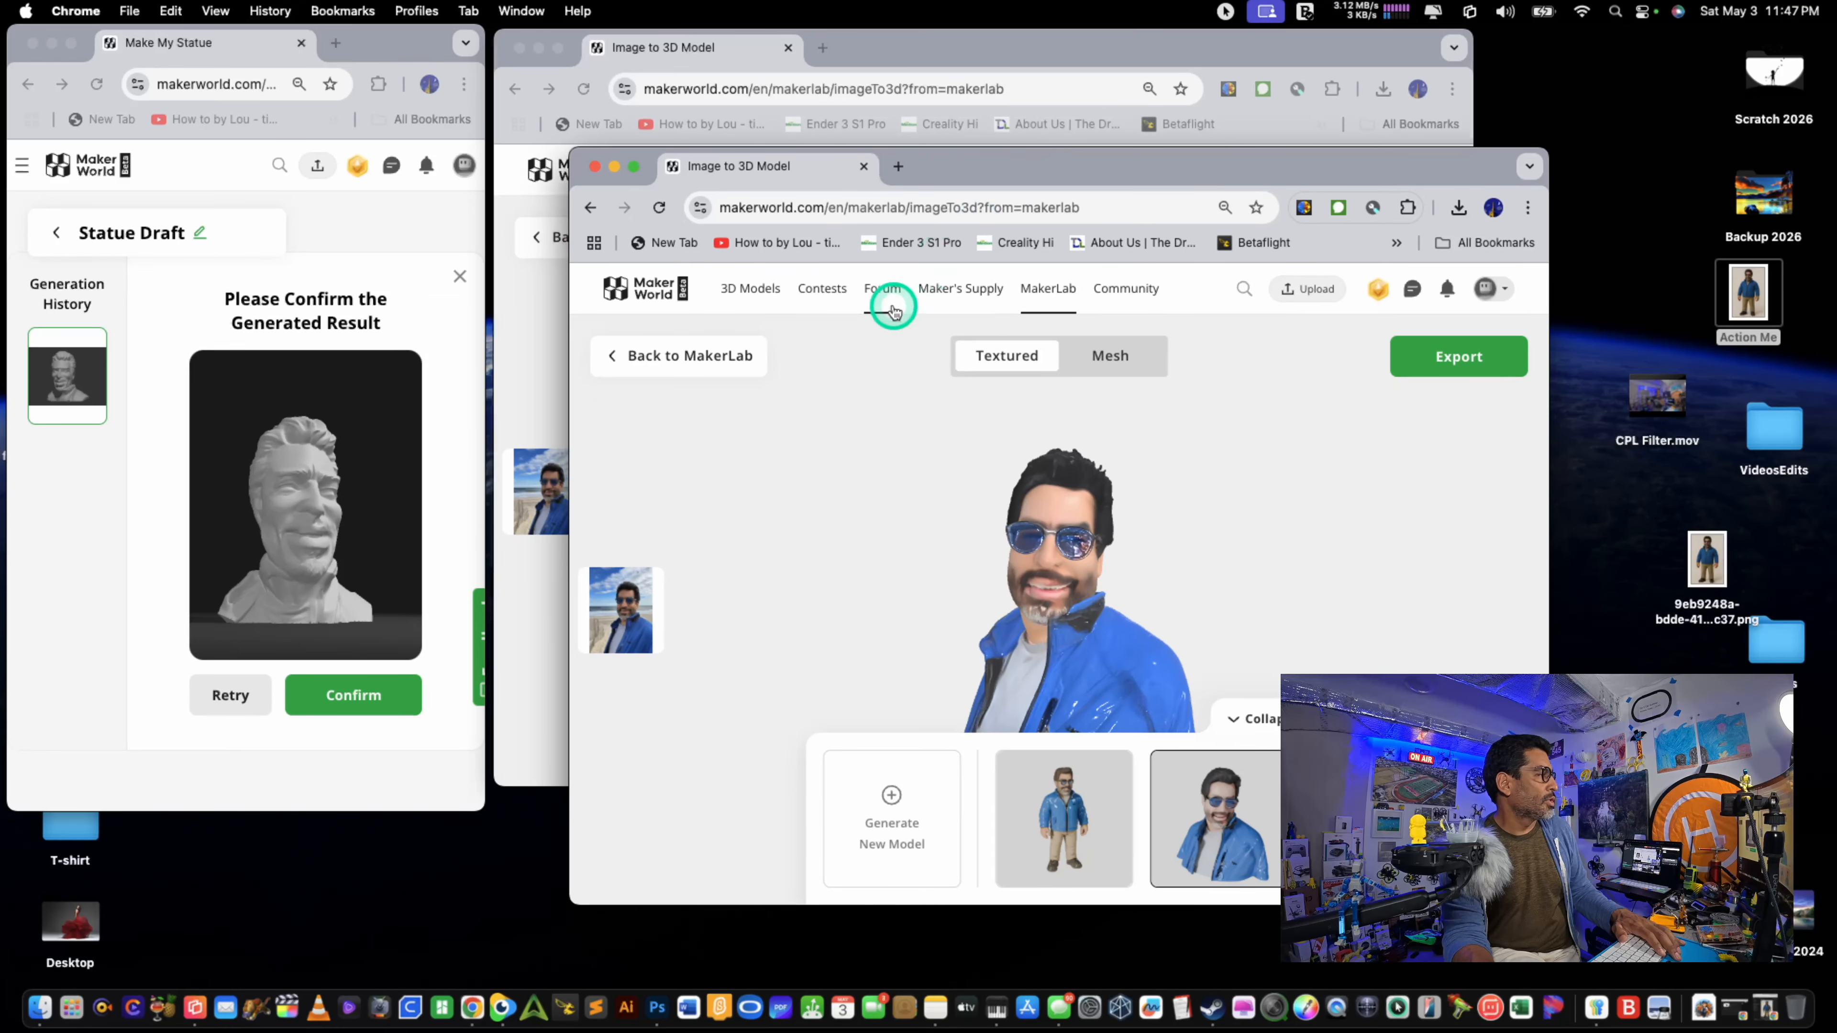
click(1044, 290)
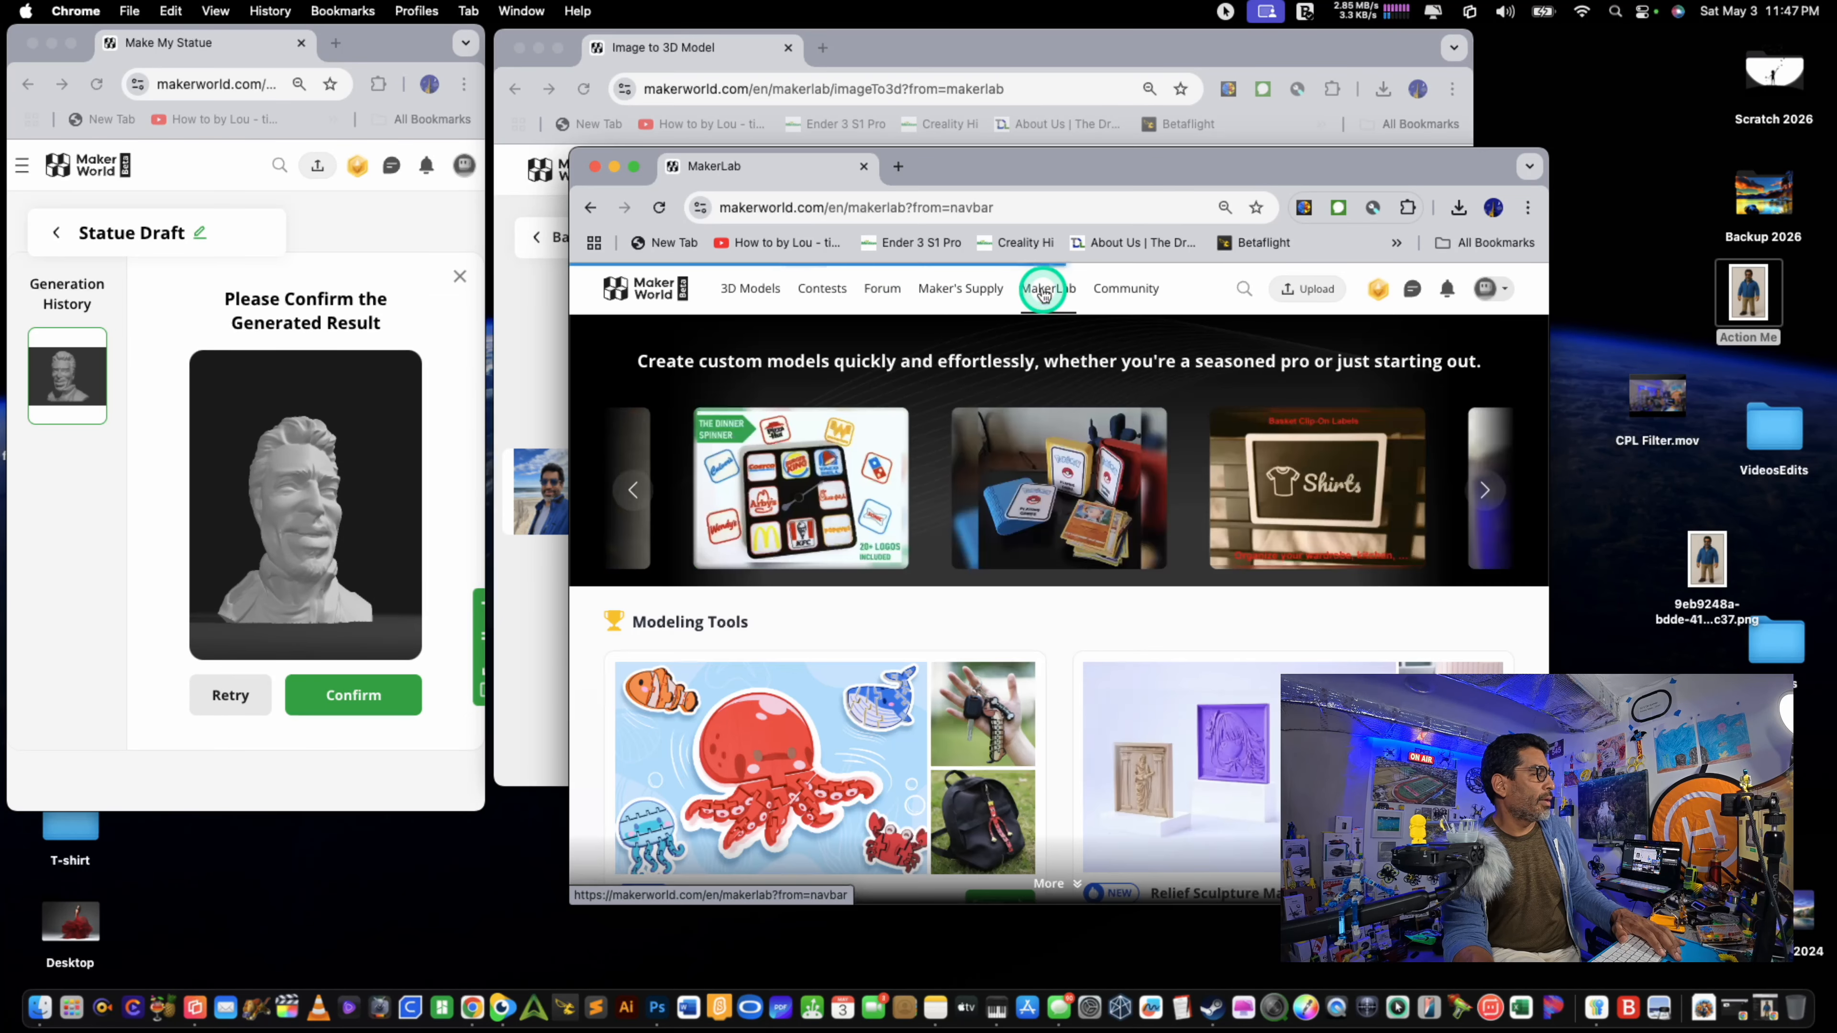
click(636, 167)
Step: Open the Image to 3D Model tool from MakerLab's Experiments section and point out its picture upload area
scroll(1114, 500, down, 10)
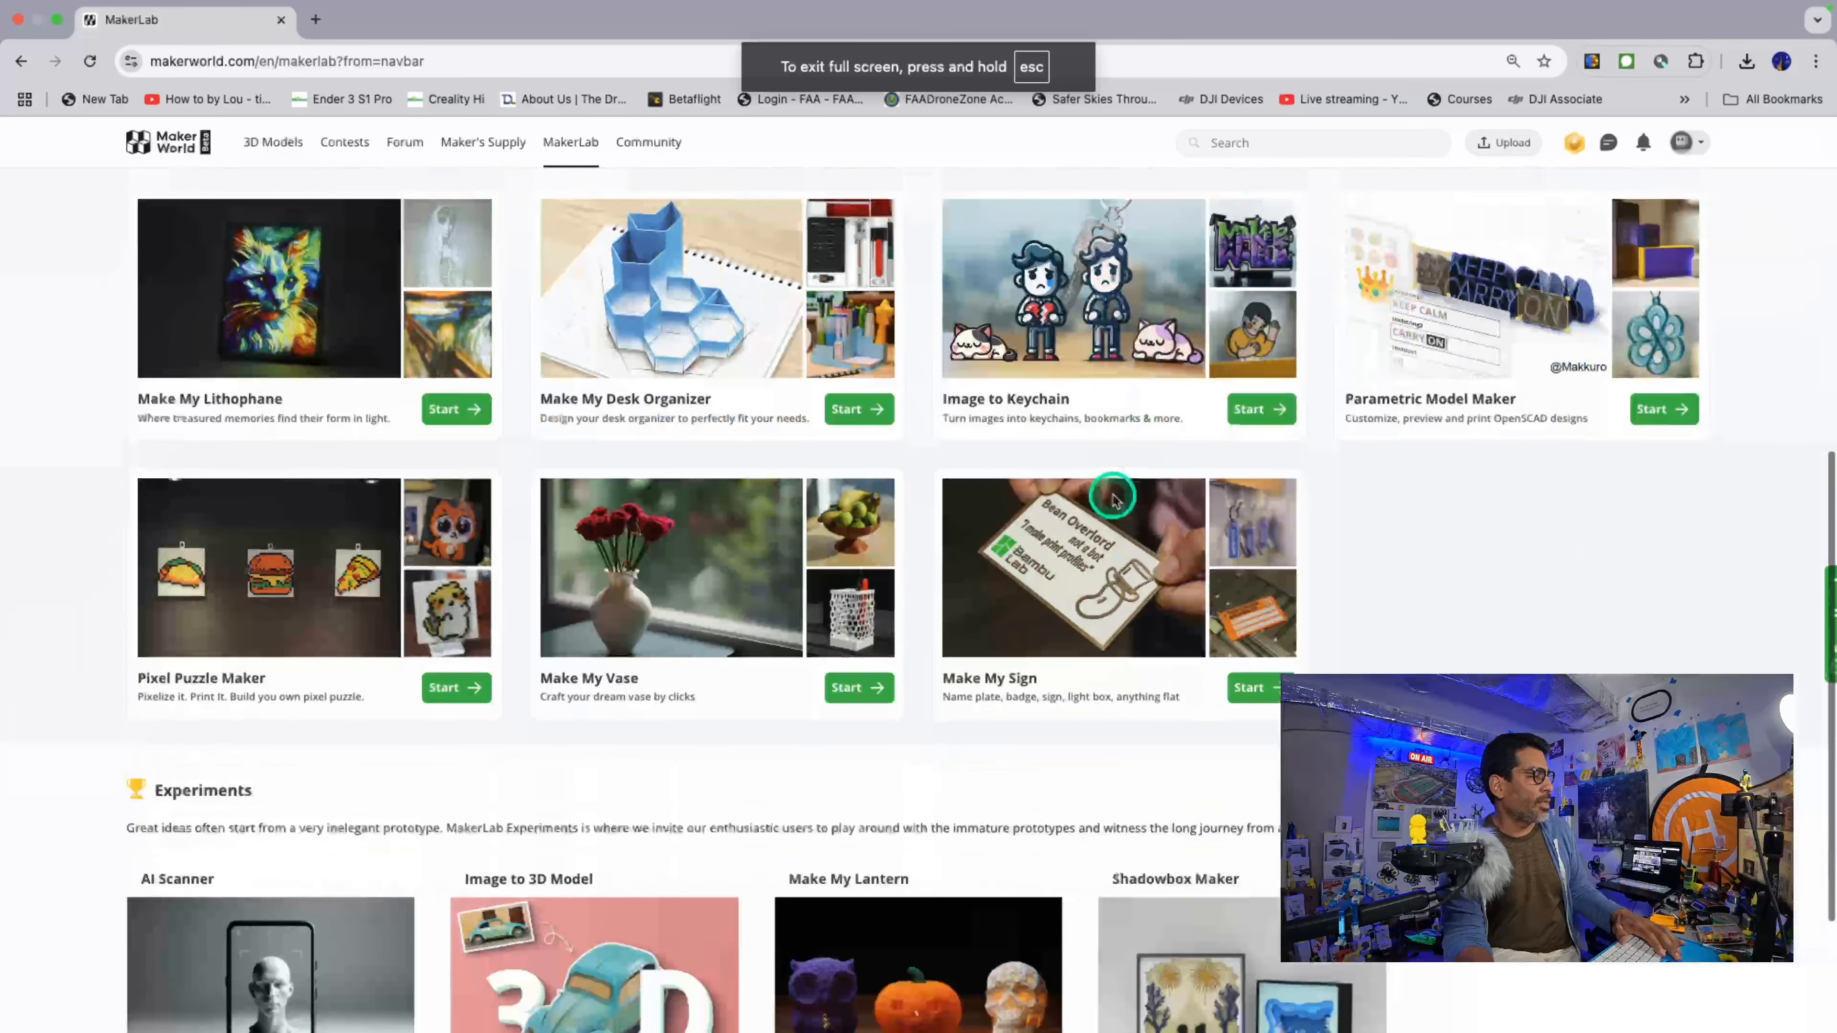
scroll(1114, 500, down, 3)
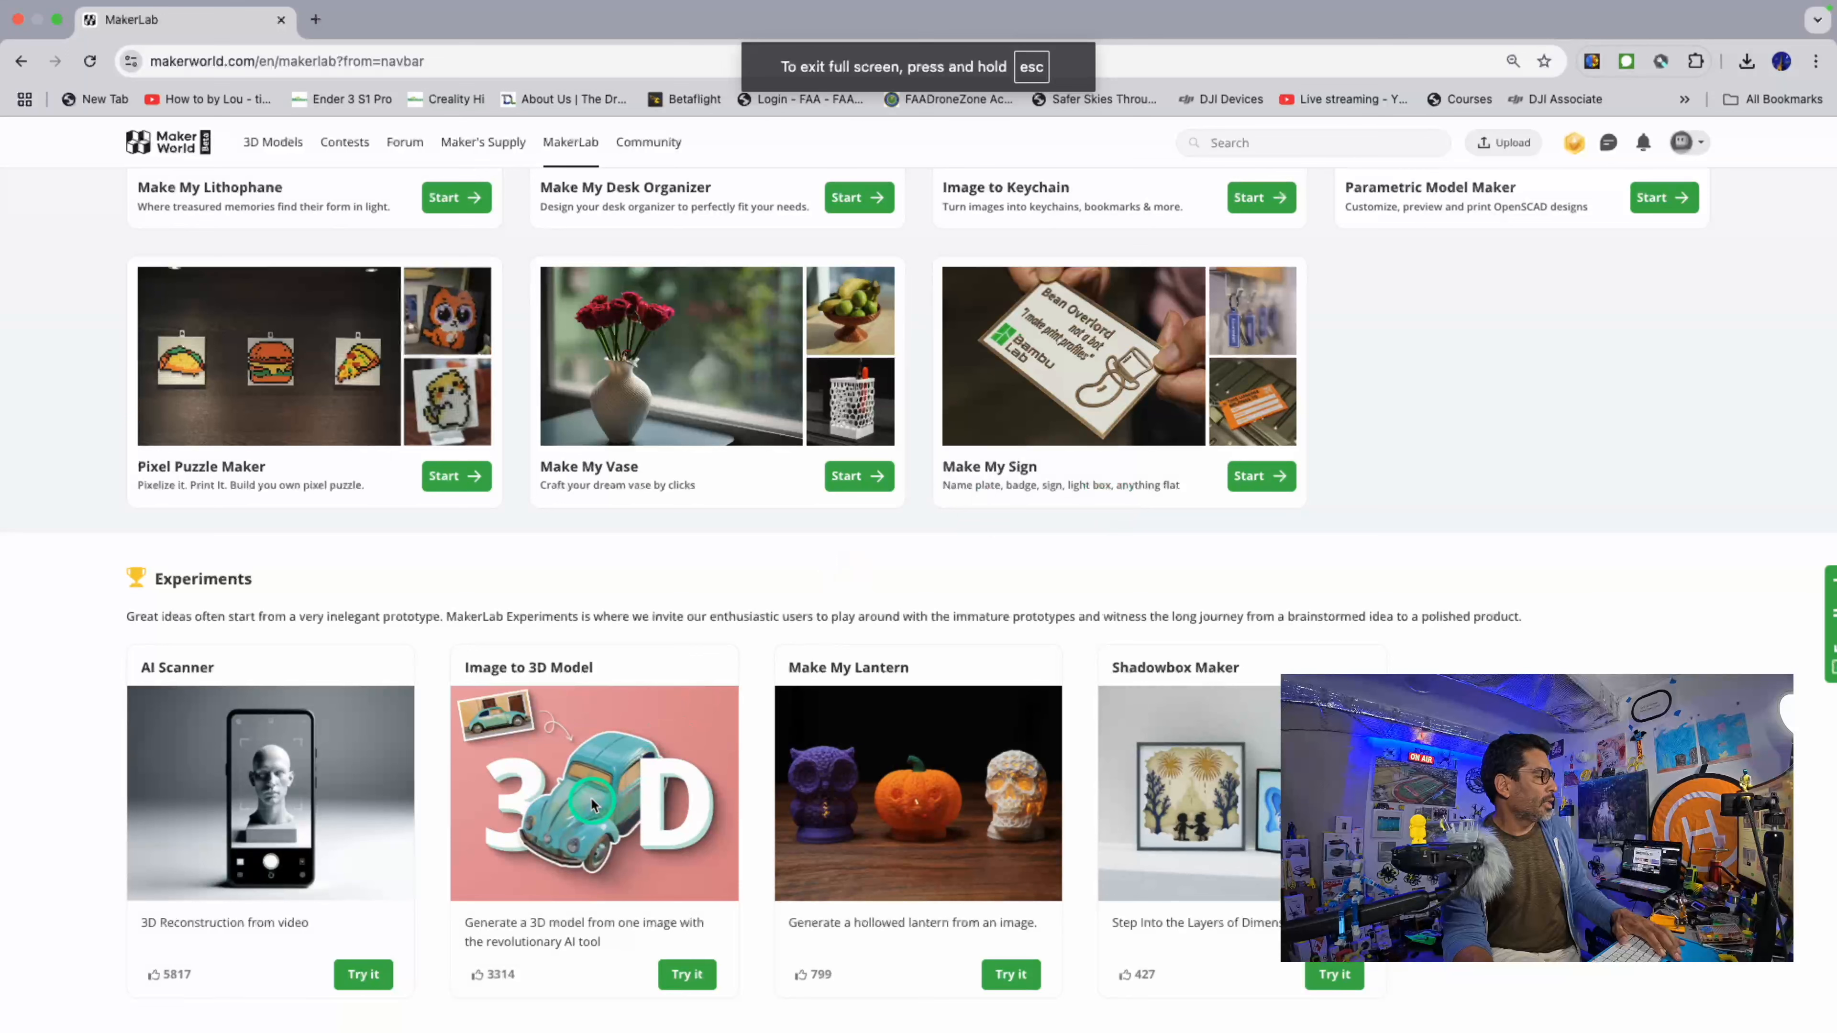
click(592, 800)
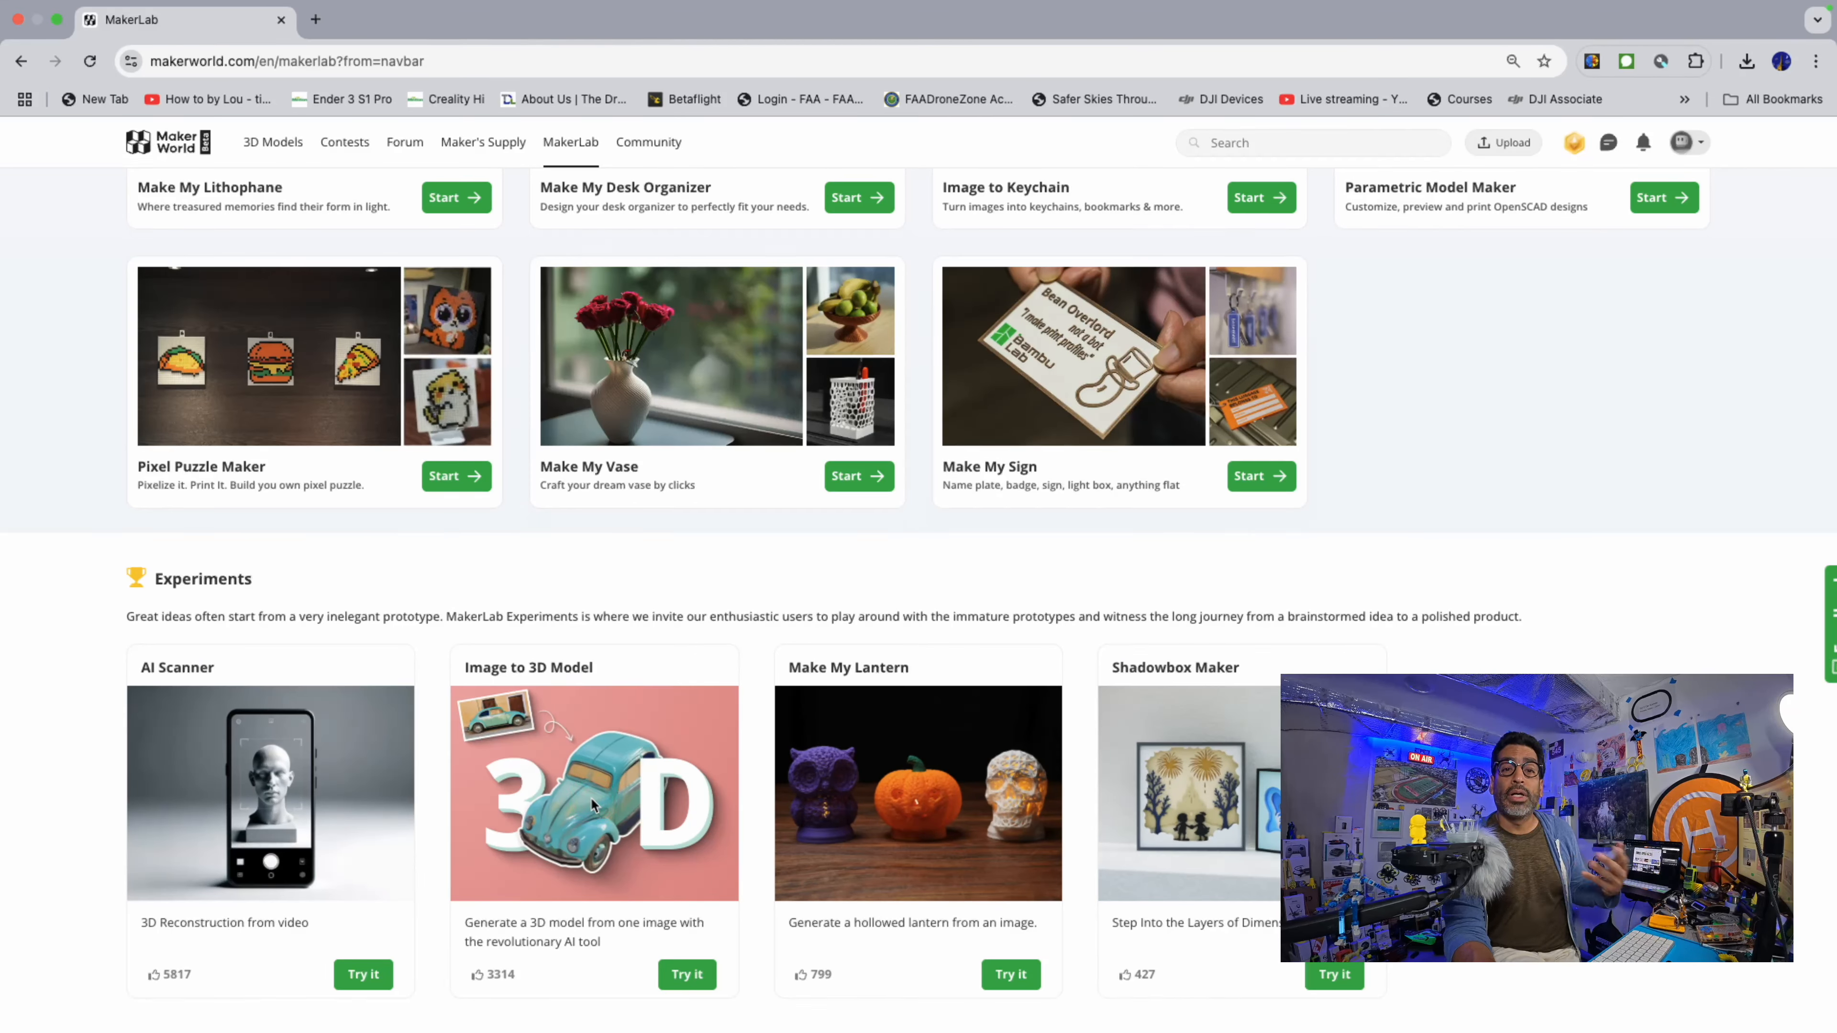
click(627, 727)
click(627, 725)
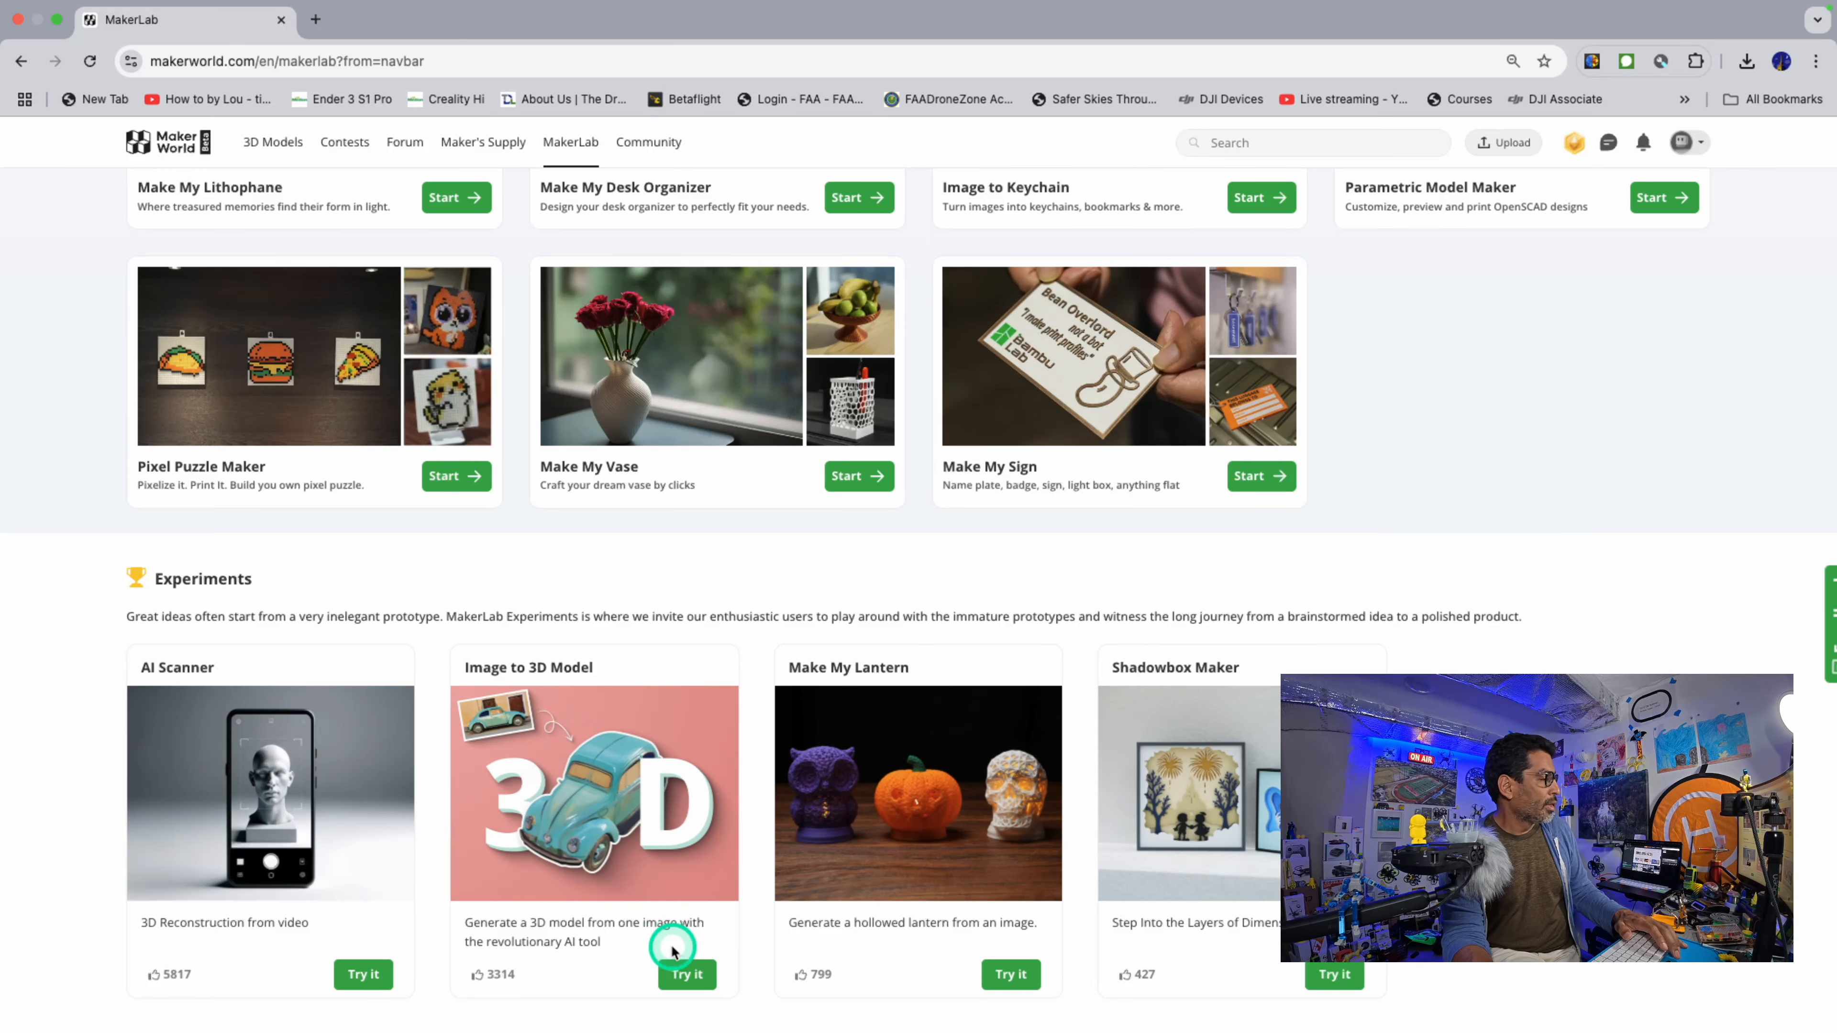
click(684, 974)
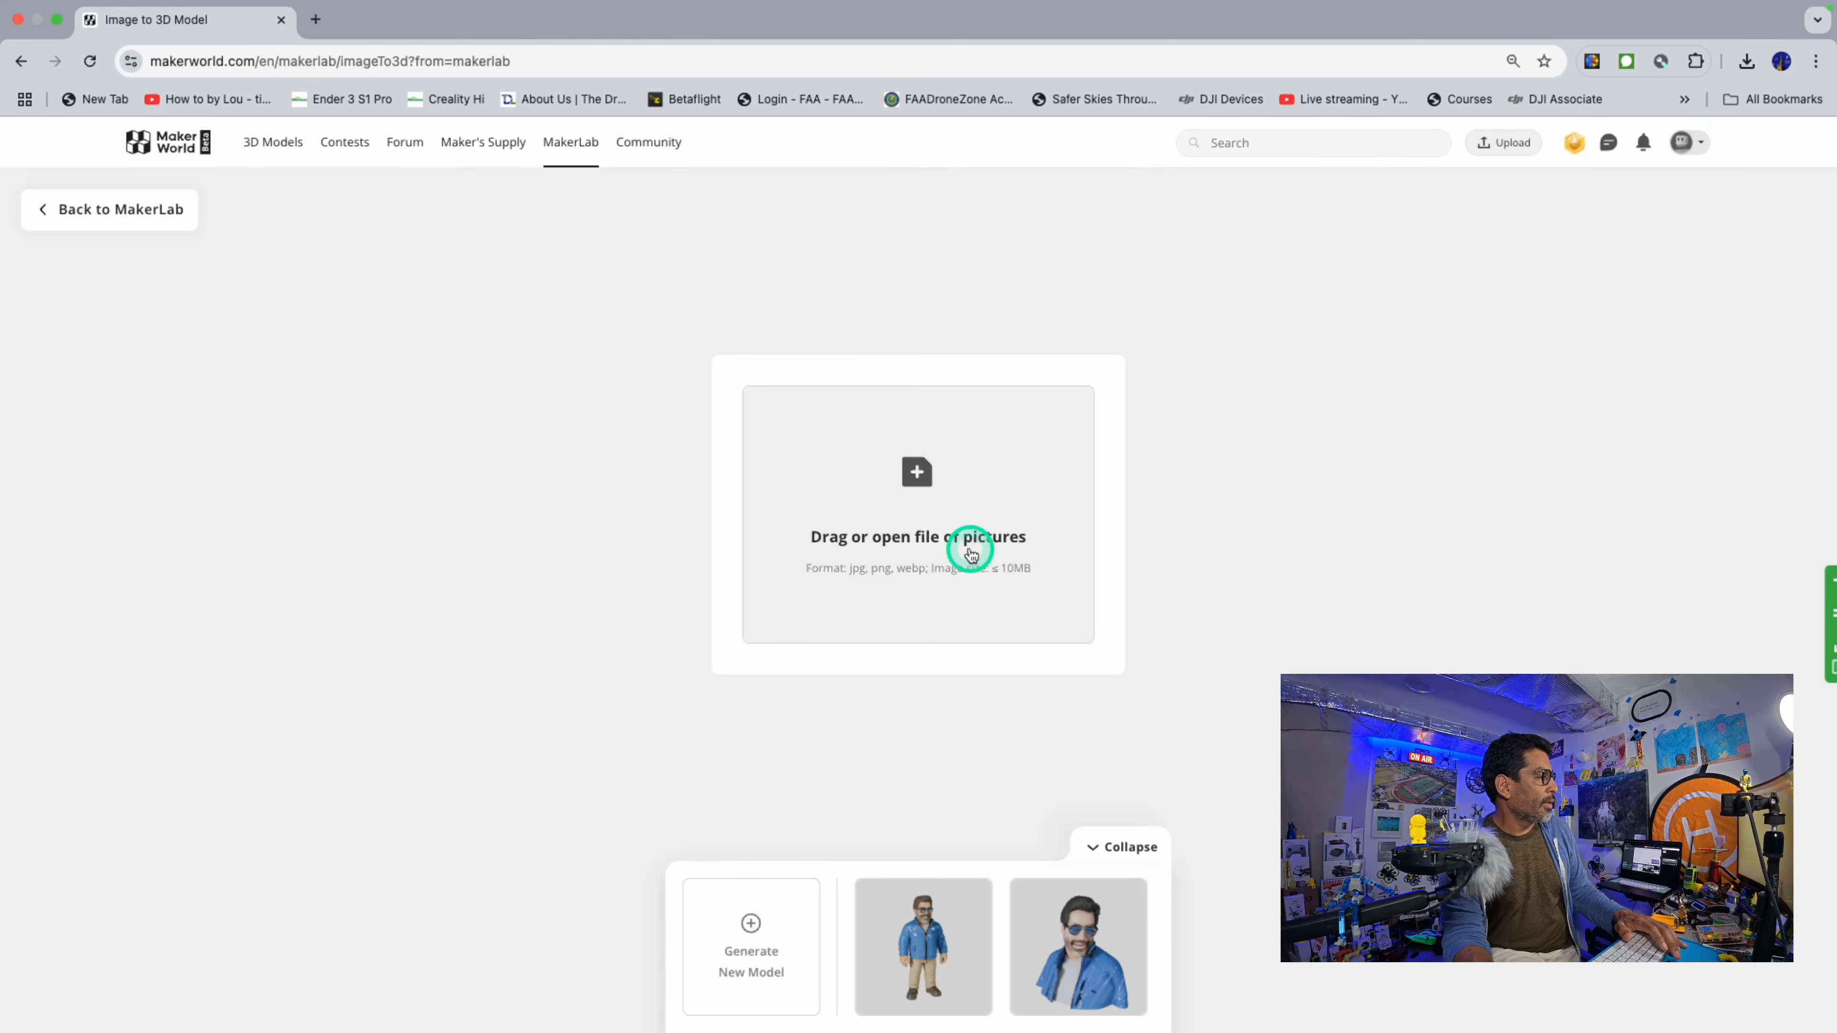
click(928, 481)
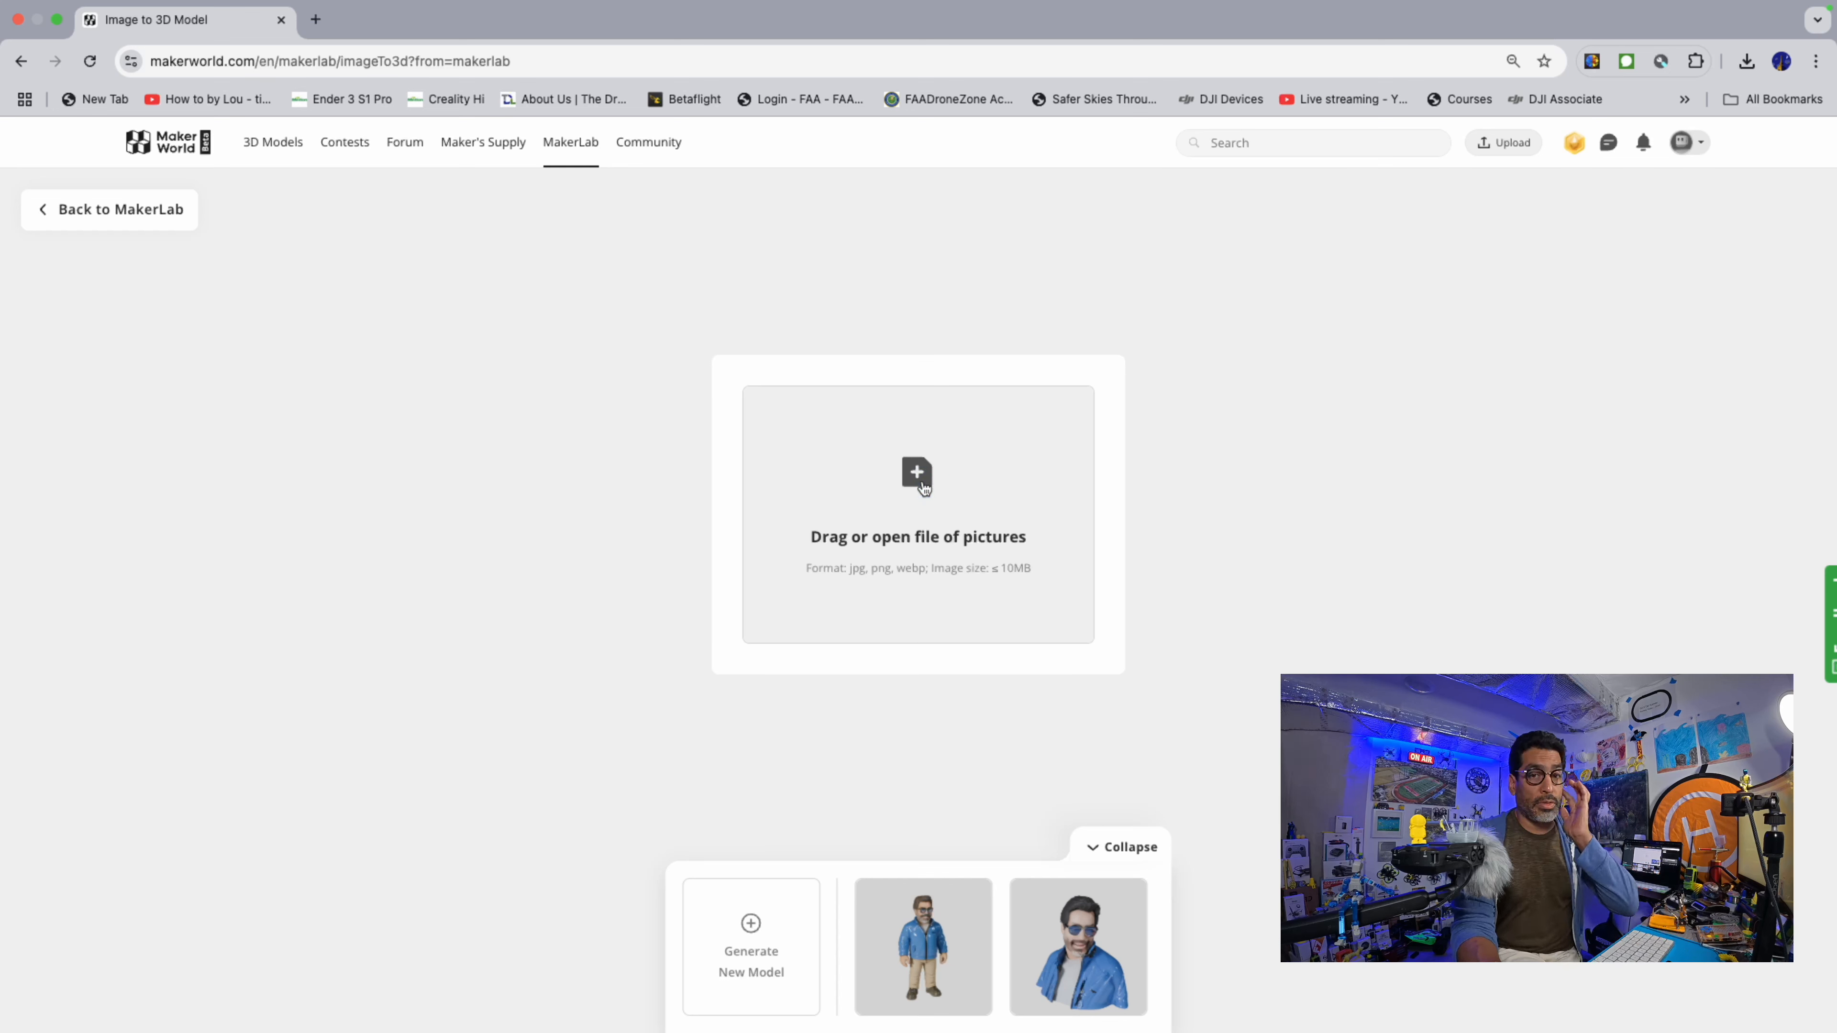
drag(923, 485, 1248, 577)
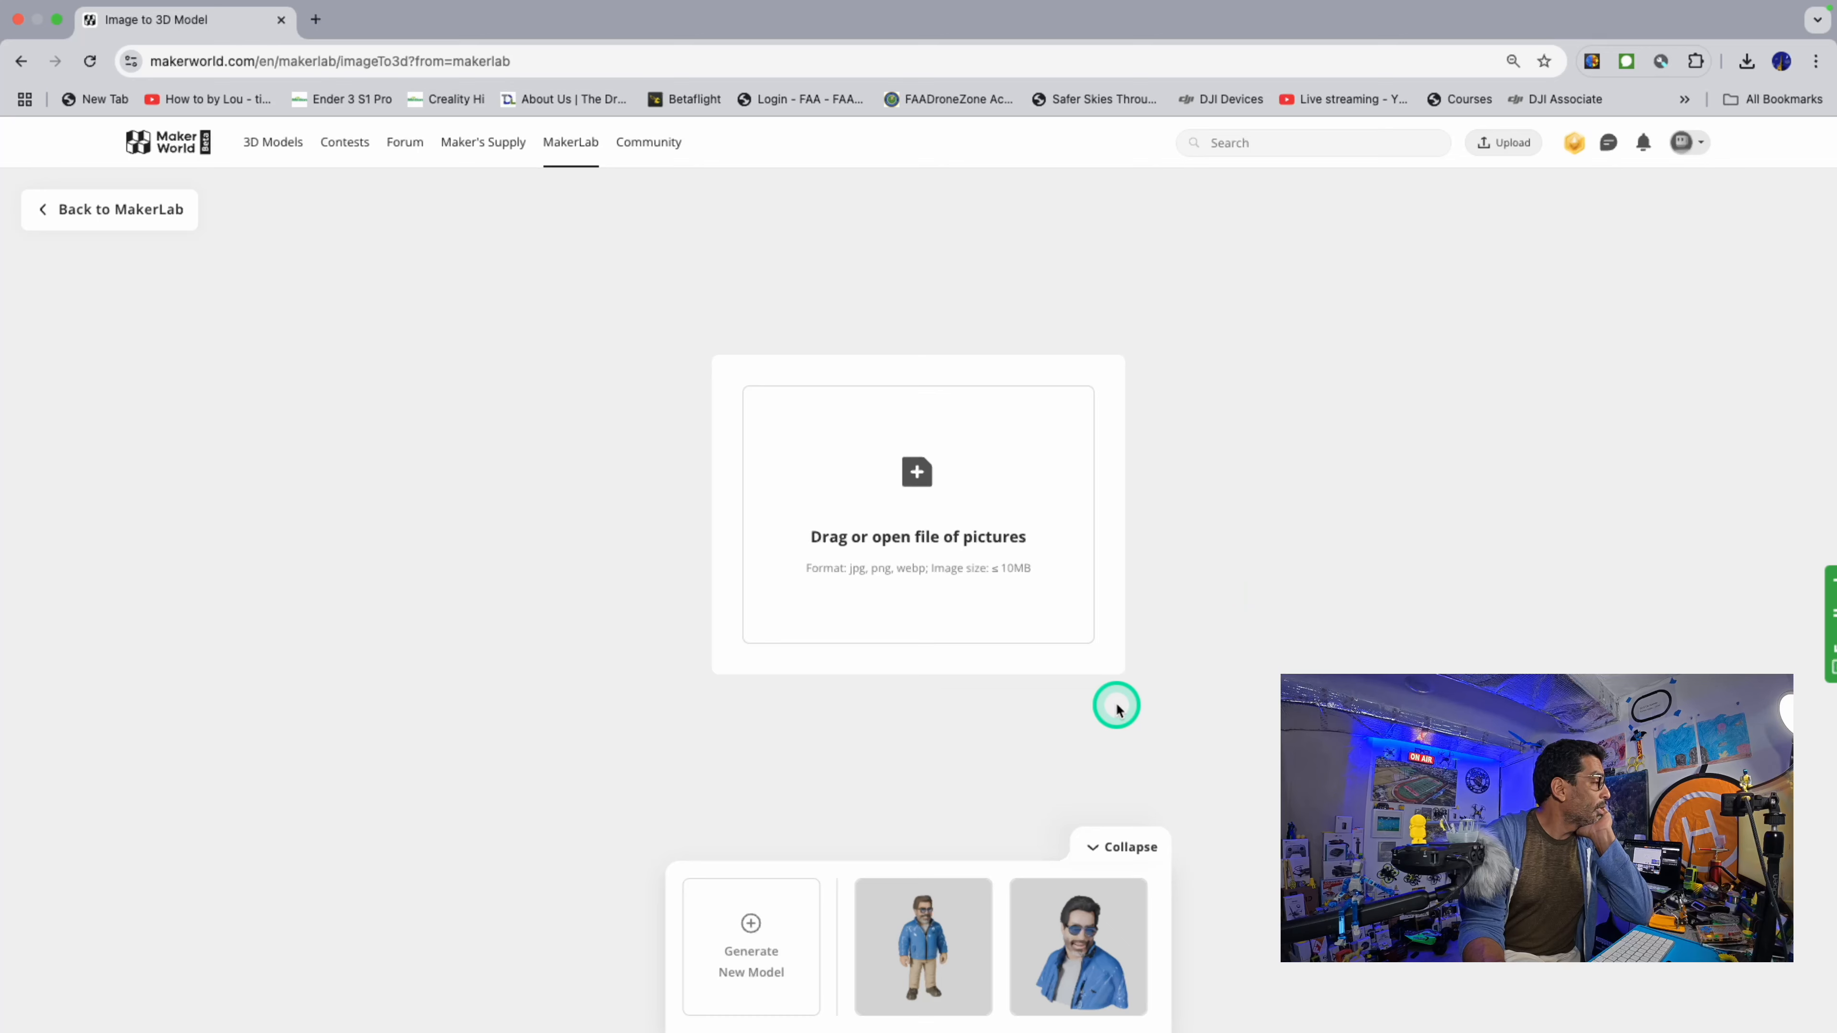
Step: Open the generated full-body action figure in MakerLab's Image to 3D Model tool and rotate it for inspection
key(ctrl+Up)
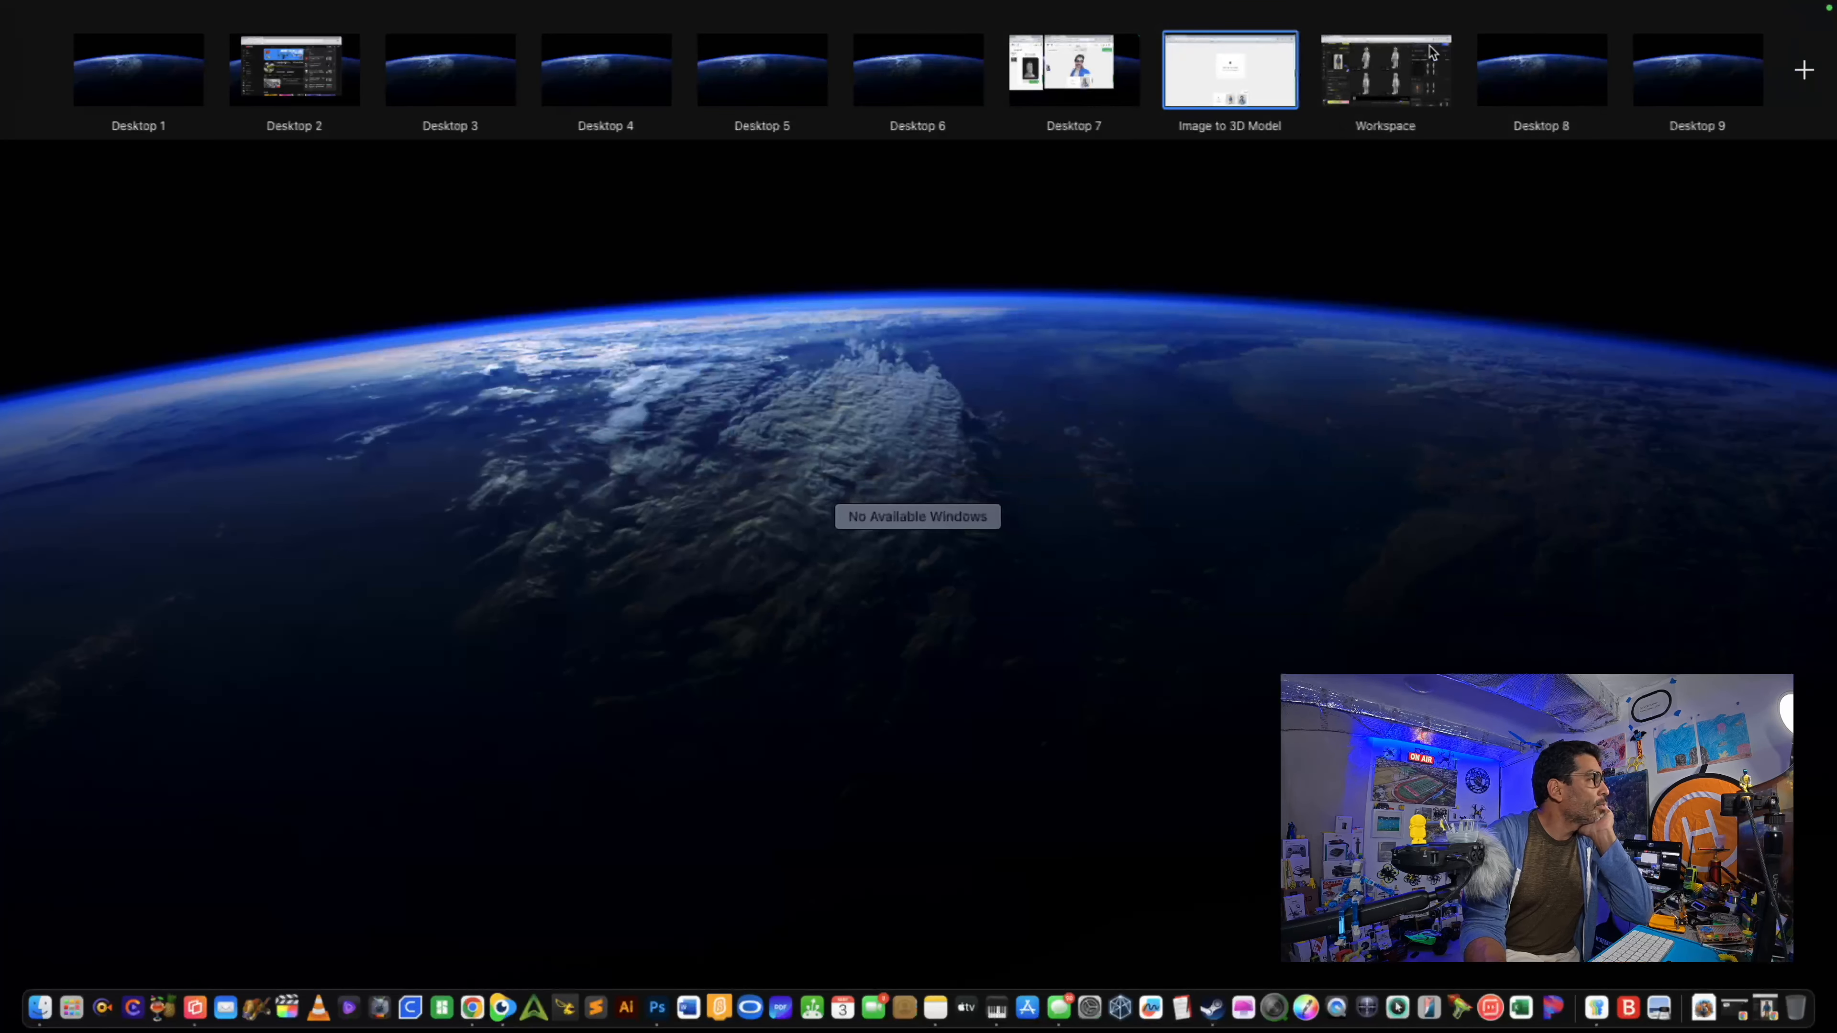
click(1240, 81)
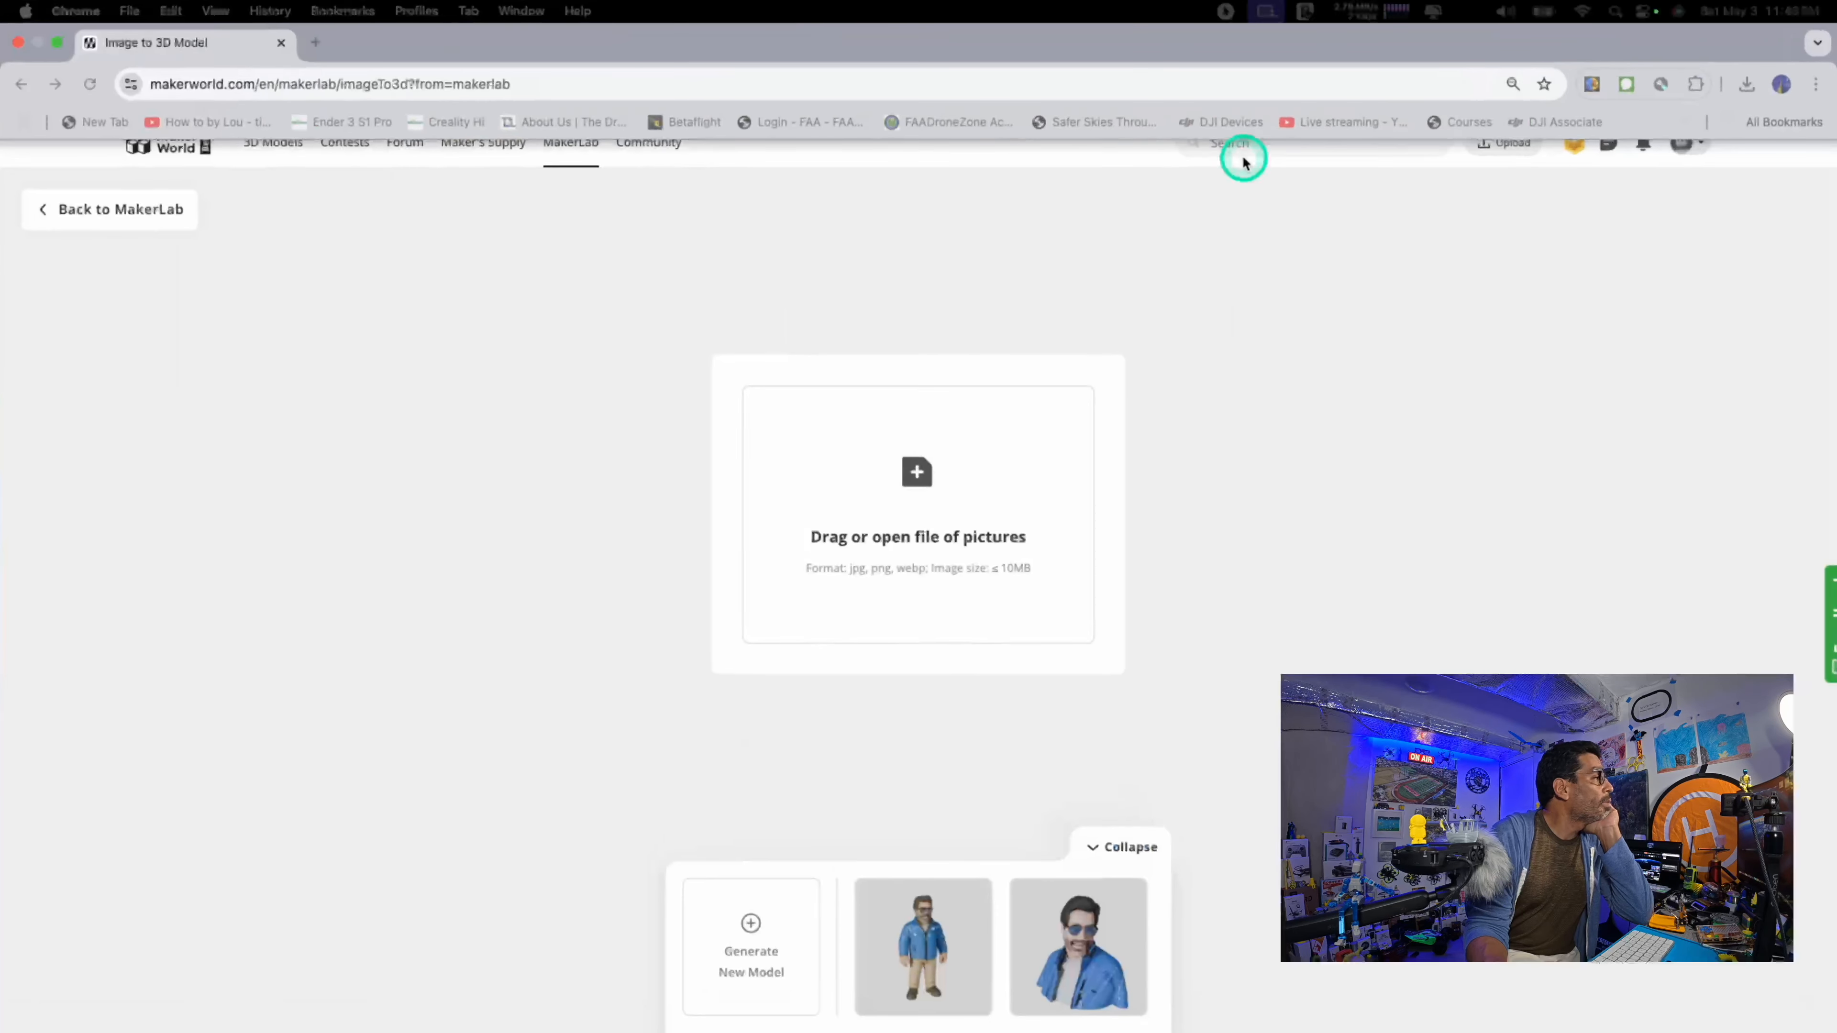
click(928, 938)
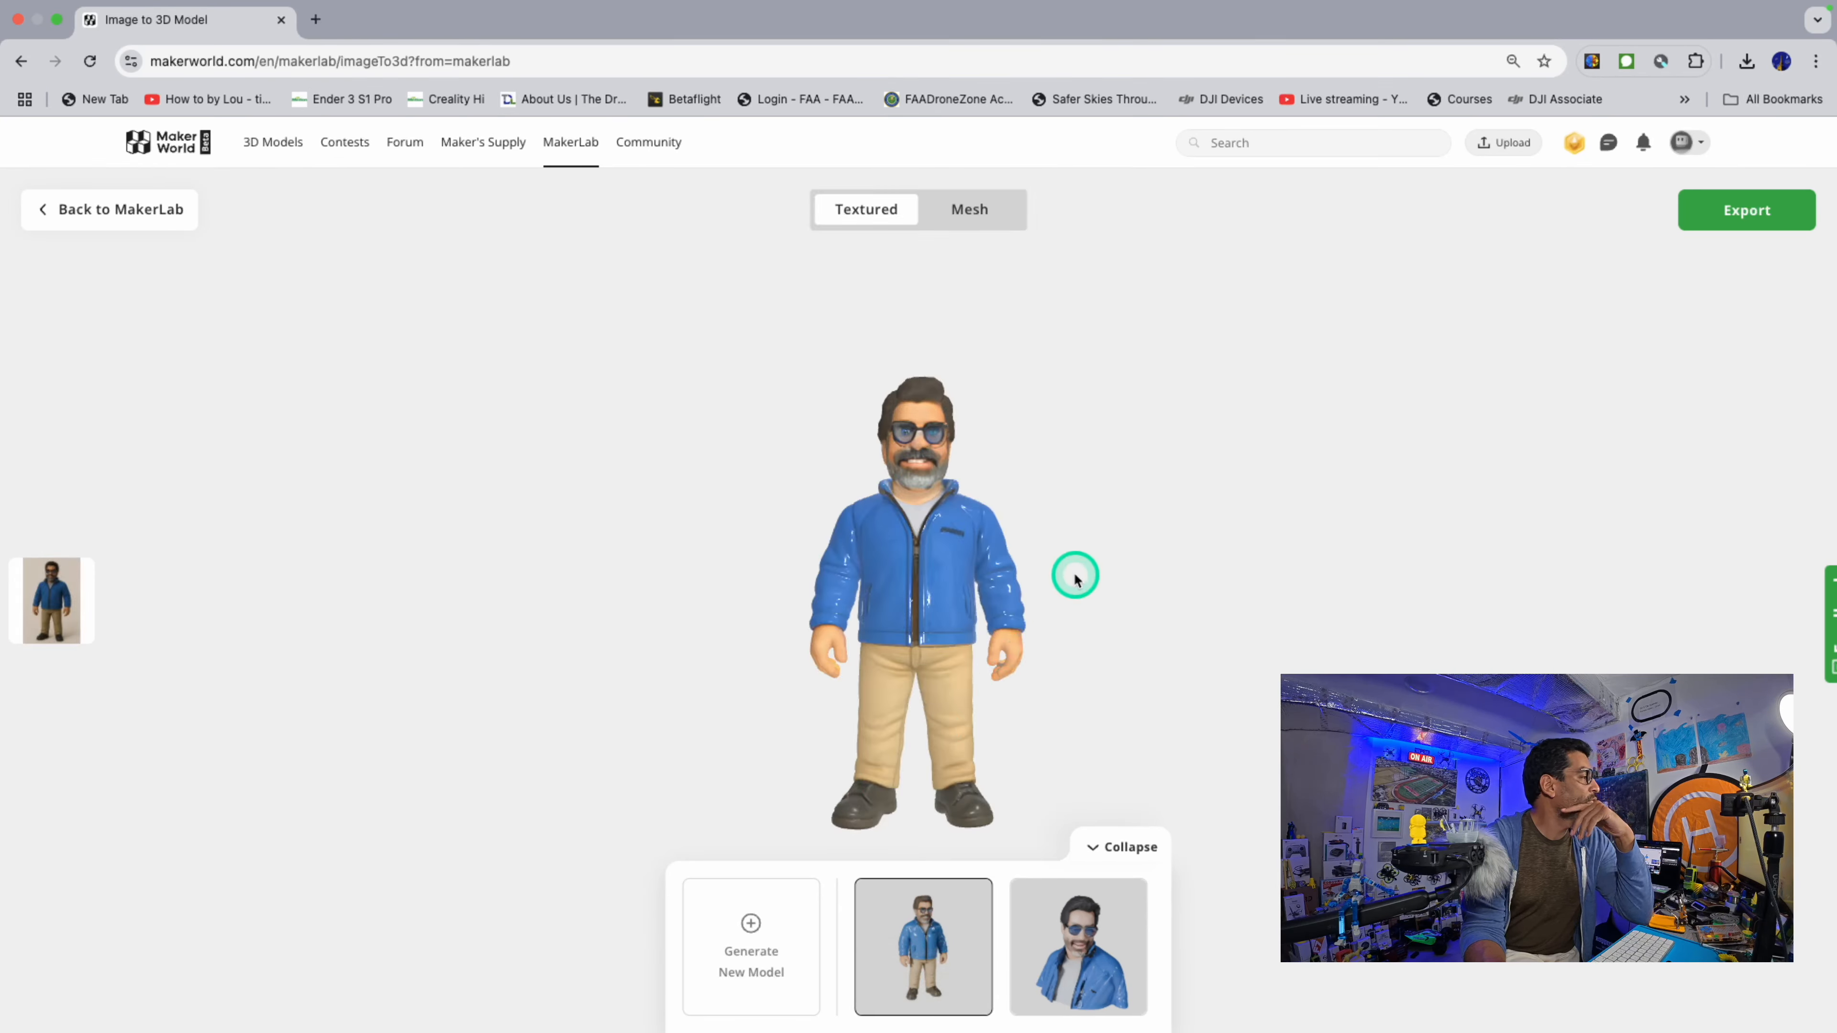
mouse_move(967, 595)
mouse_down()
mouse_move(783, 587)
mouse_move(783, 648)
mouse_move(904, 656)
mouse_move(1029, 603)
mouse_move(957, 607)
mouse_up()
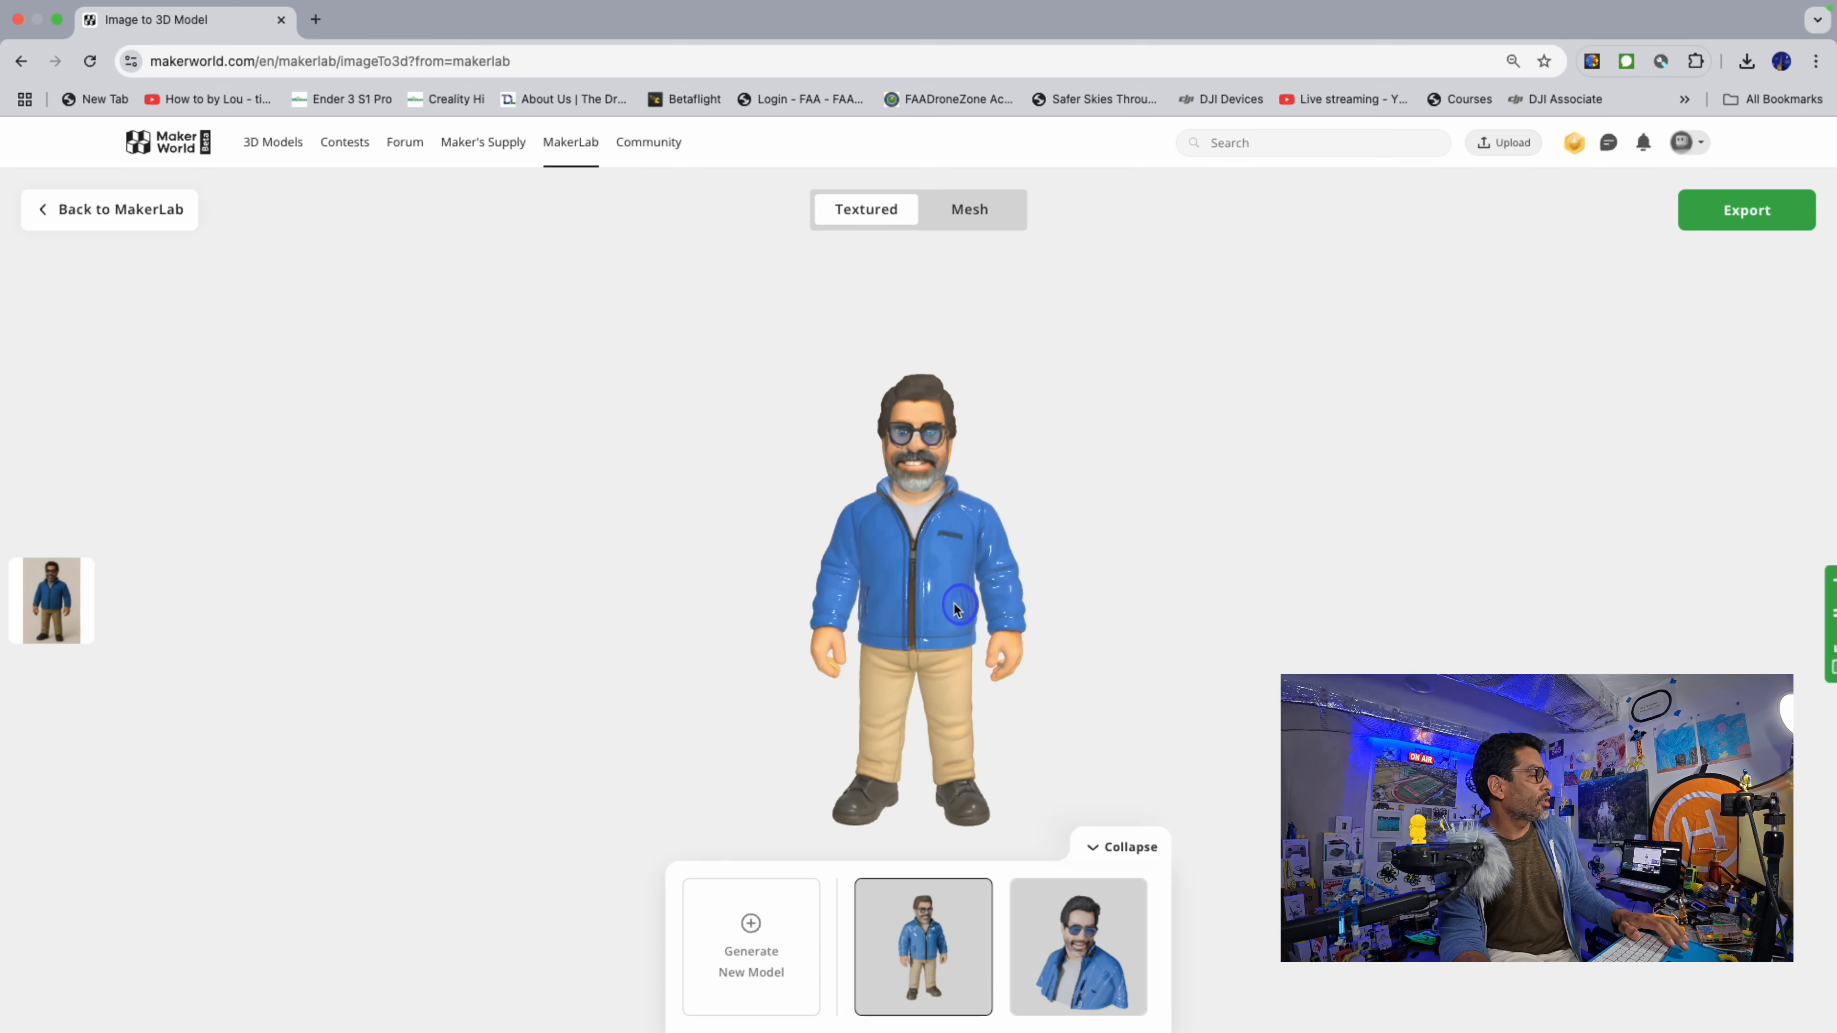
Step: Compare the figure's mesh and textured views, and start exporting the model from the textured view
click(994, 212)
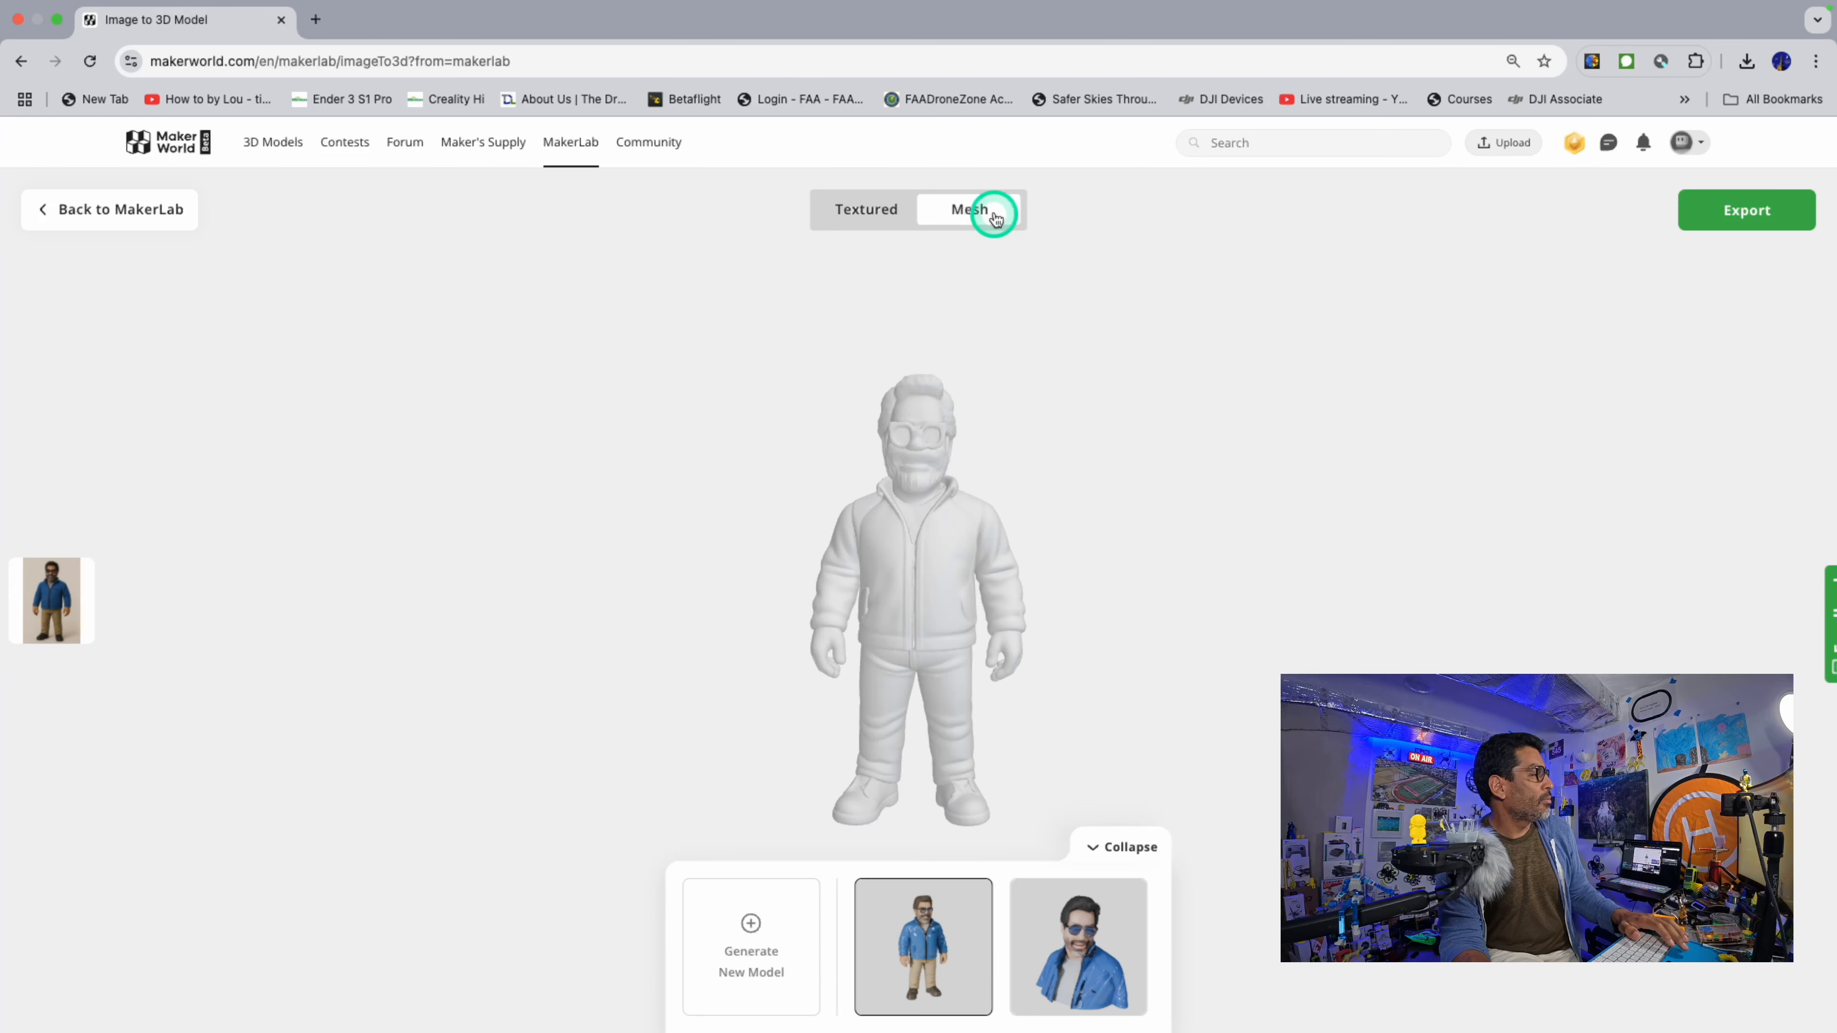
click(891, 218)
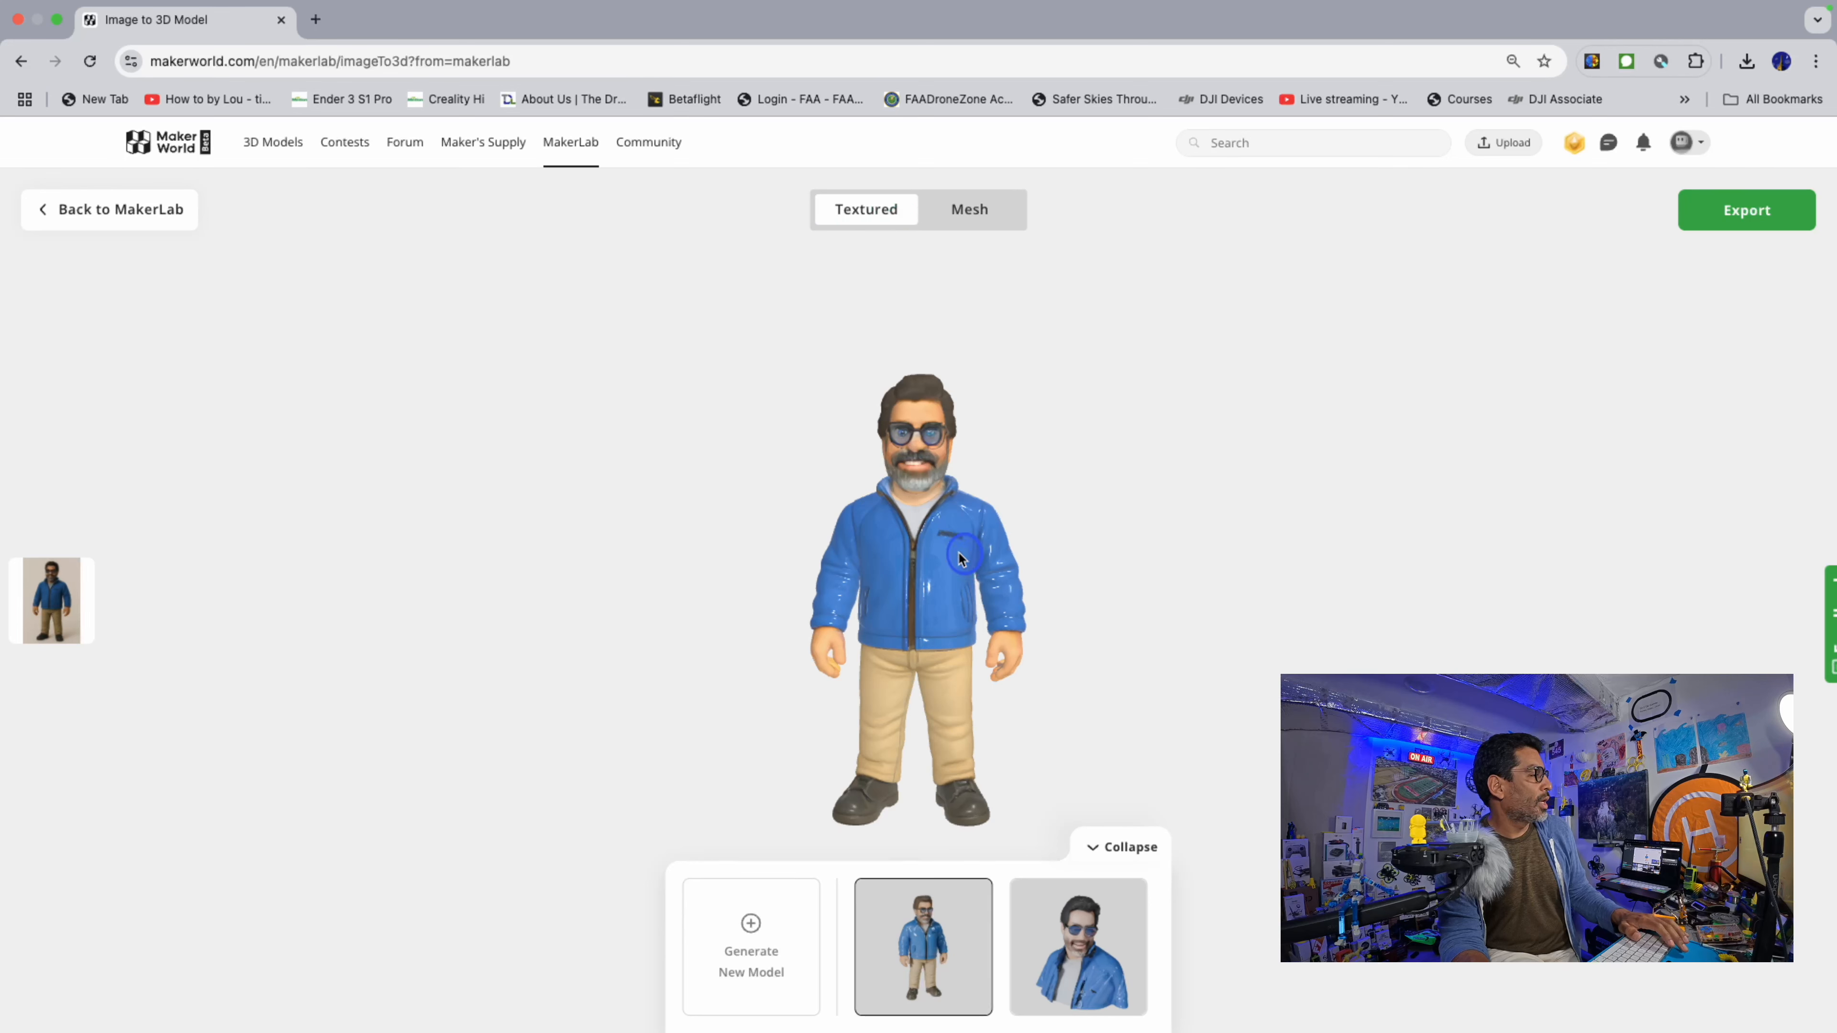
mouse_move(970, 554)
mouse_down()
mouse_move(1045, 552)
mouse_move(1127, 632)
mouse_move(997, 648)
mouse_move(915, 611)
mouse_move(978, 563)
mouse_move(935, 556)
mouse_up()
click(968, 215)
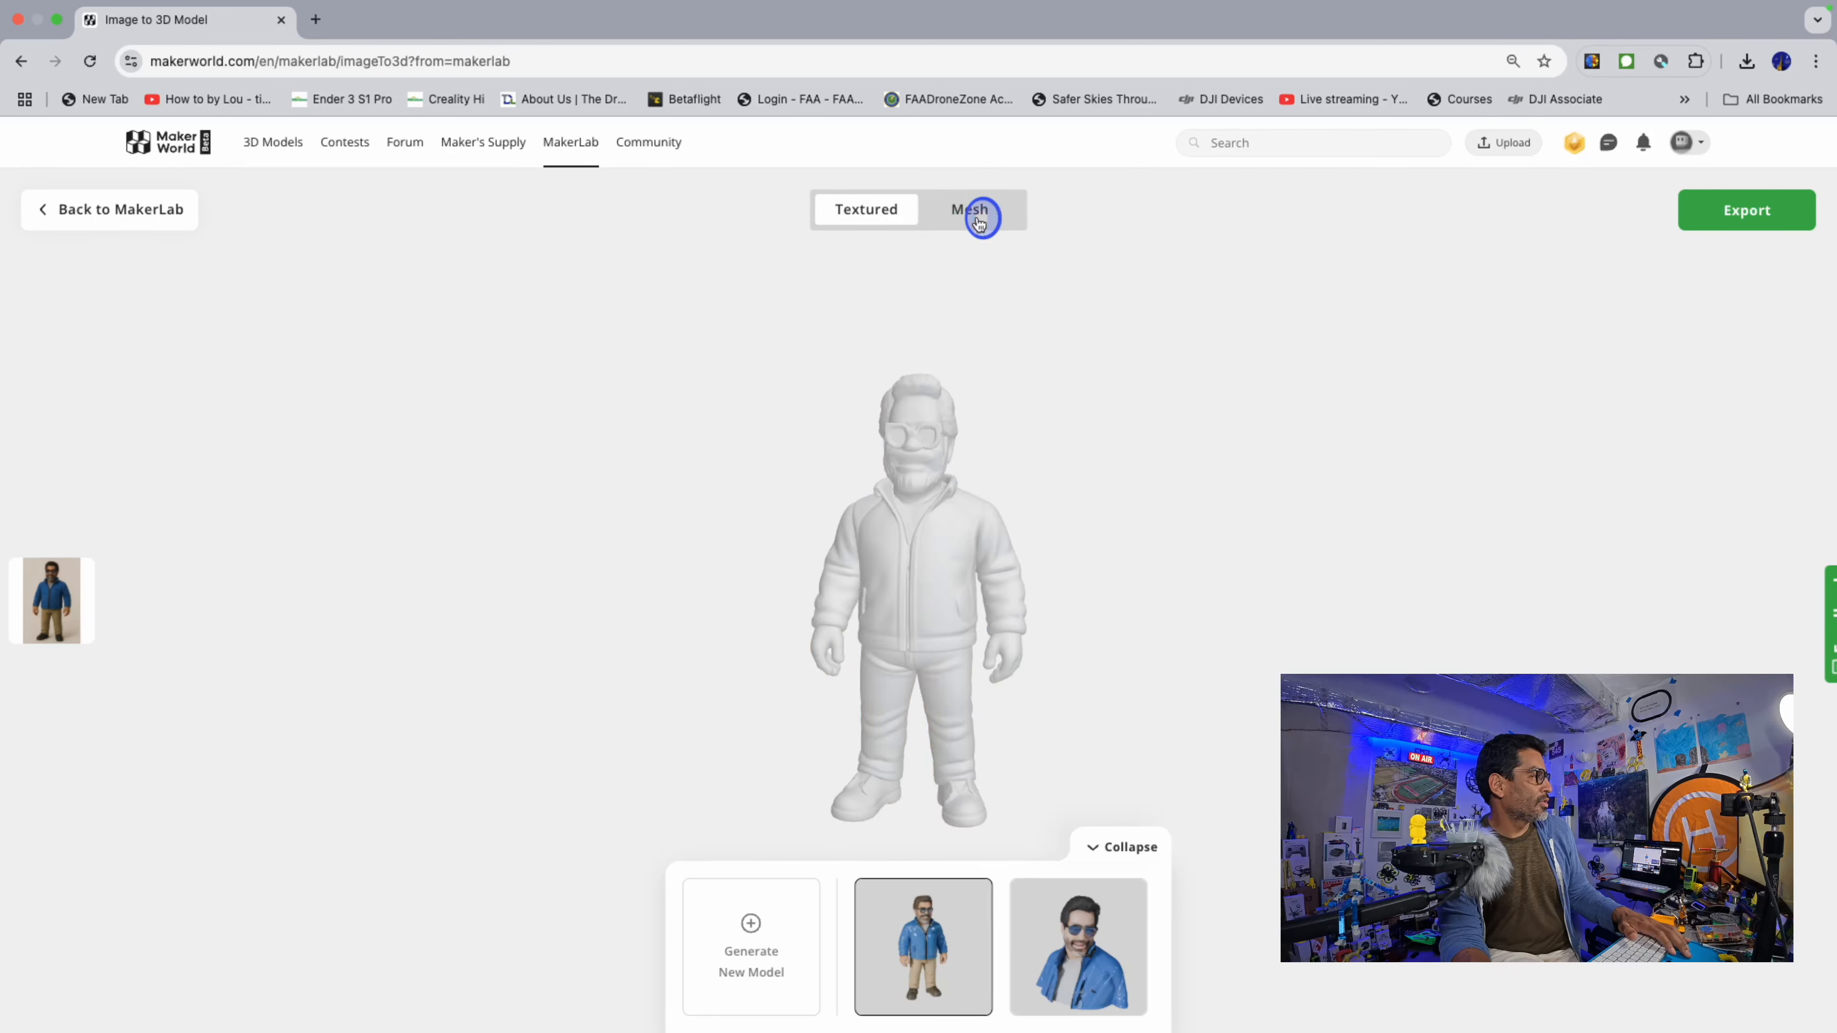
click(868, 211)
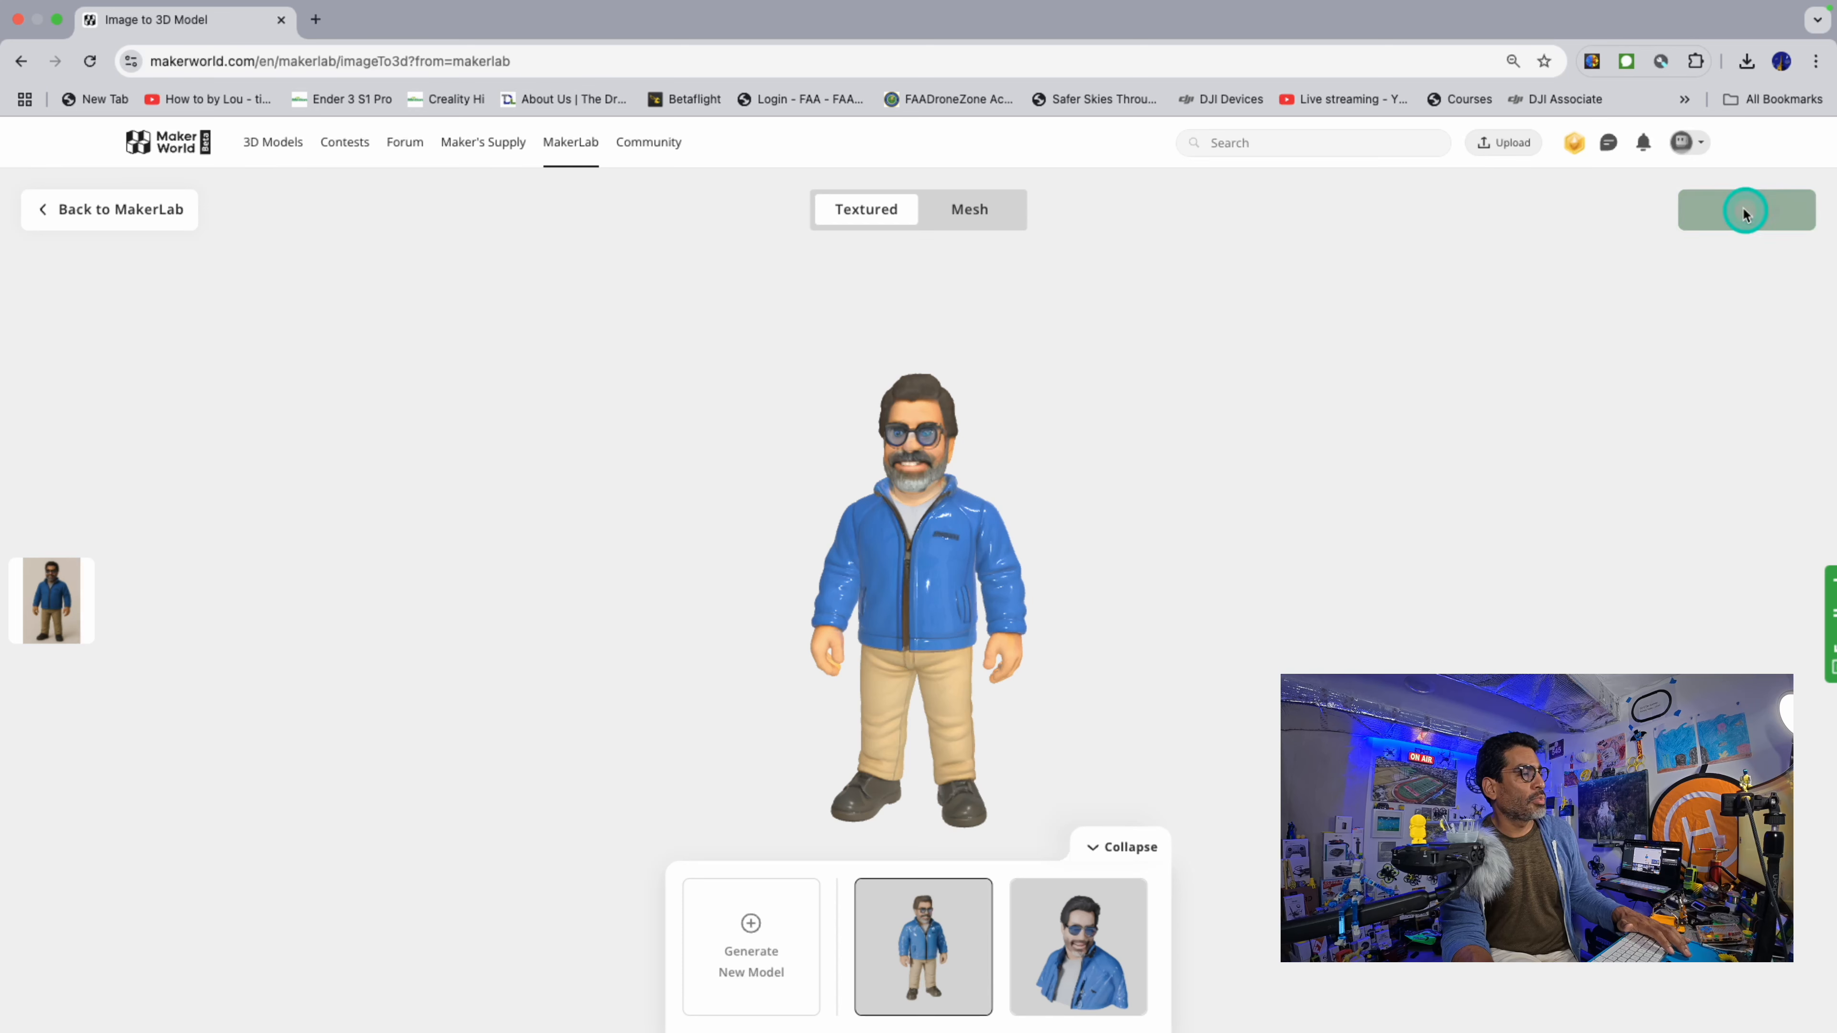
click(1747, 214)
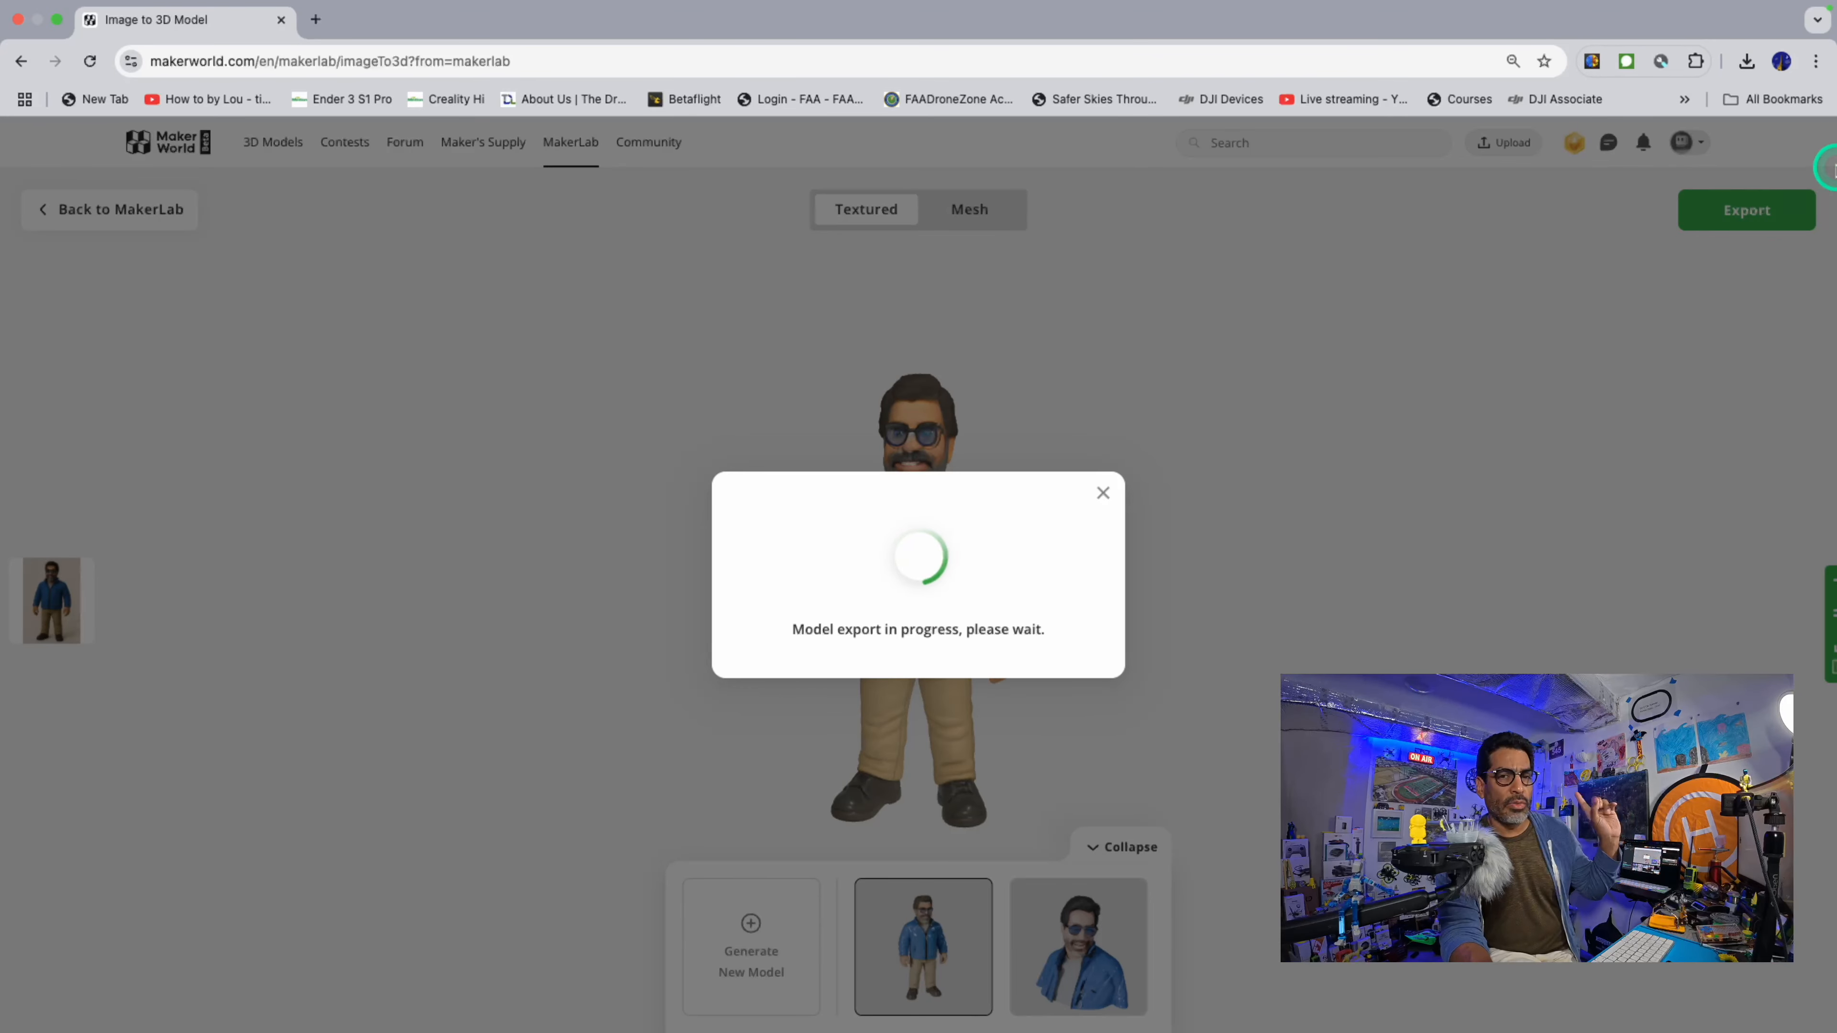
Step: Switch to the Meshy workspace and download the textured Miniature Portrait in Blue Jacket model in fbx format
key(ctrl+Up)
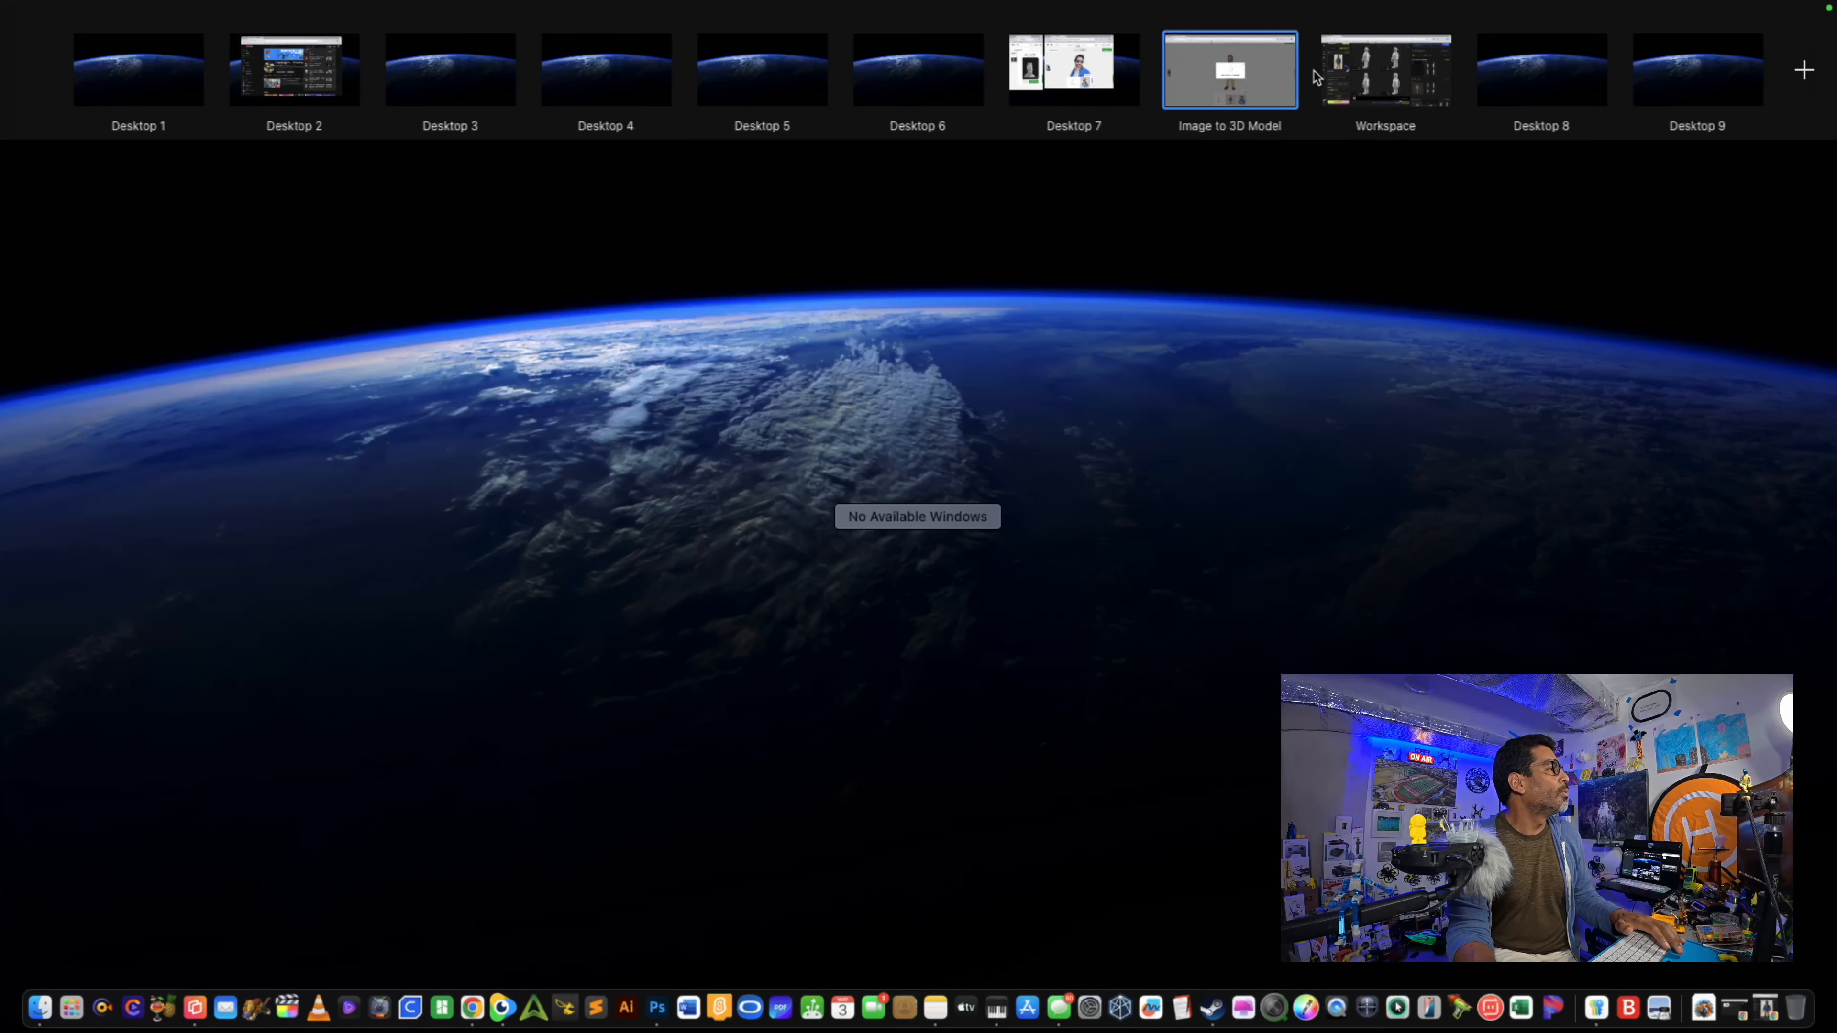
click(1351, 76)
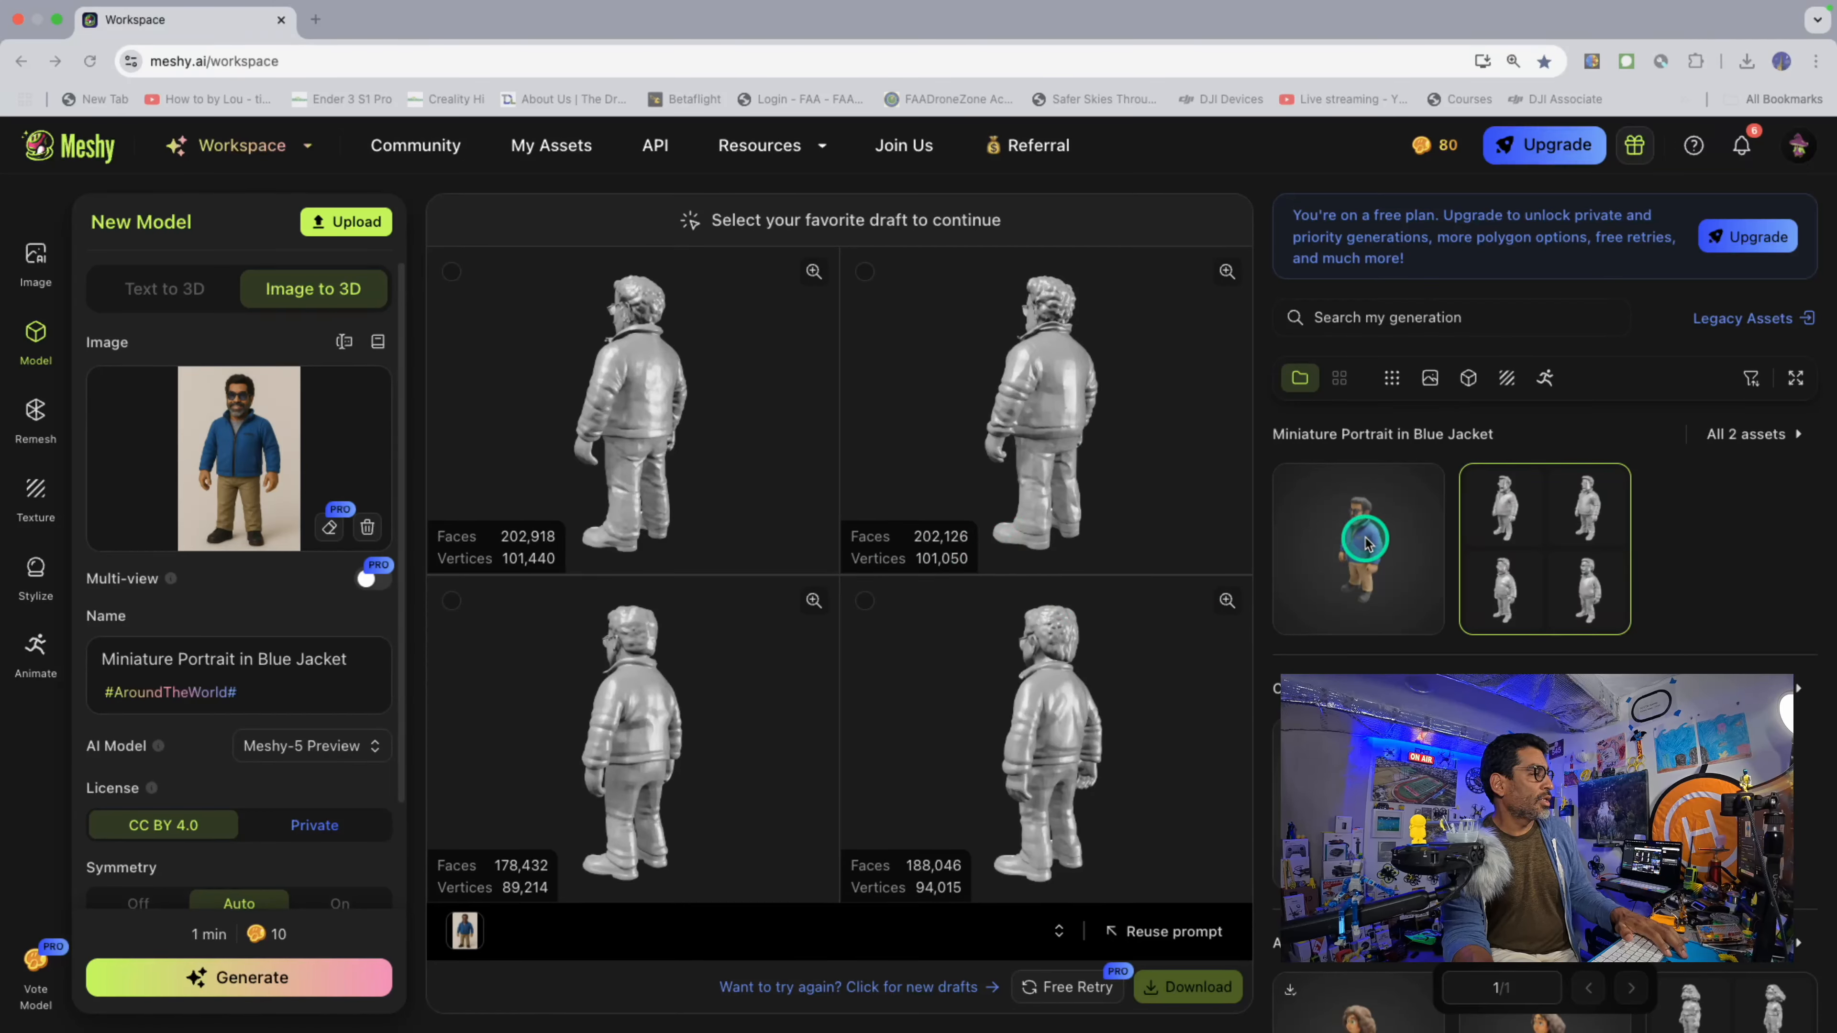
mouse_move(1361, 548)
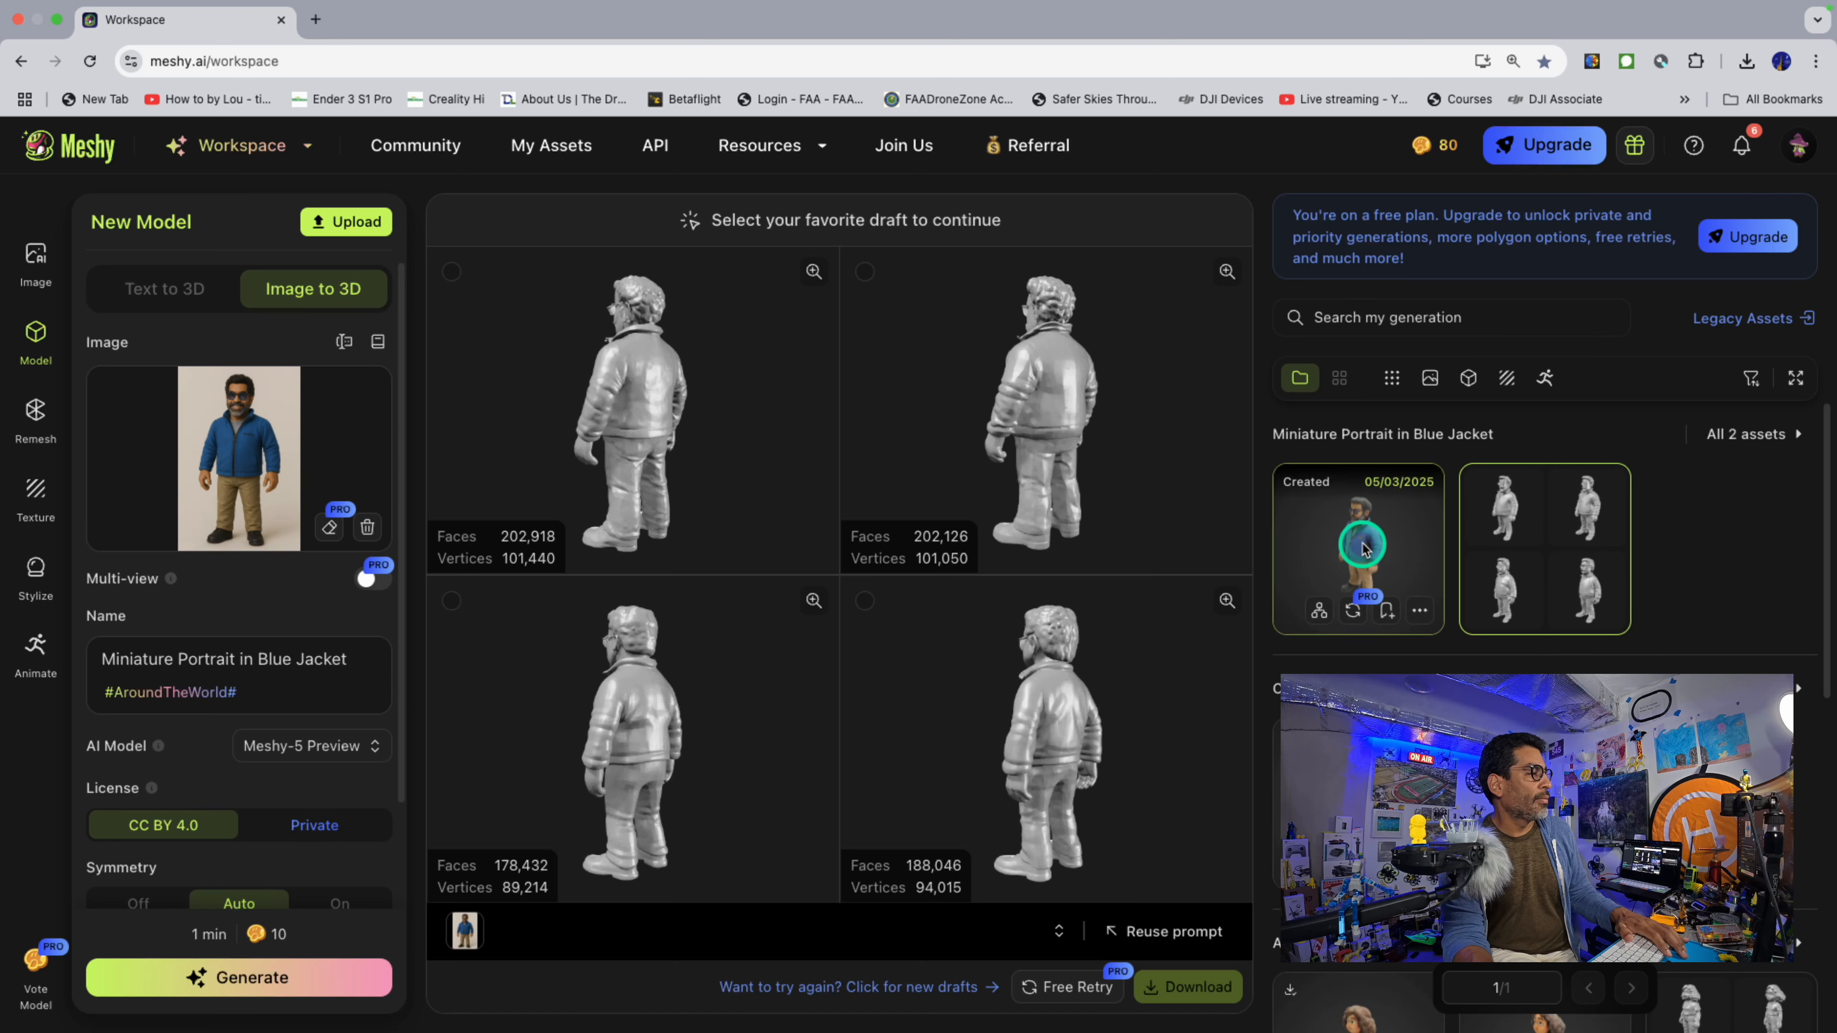
click(1421, 615)
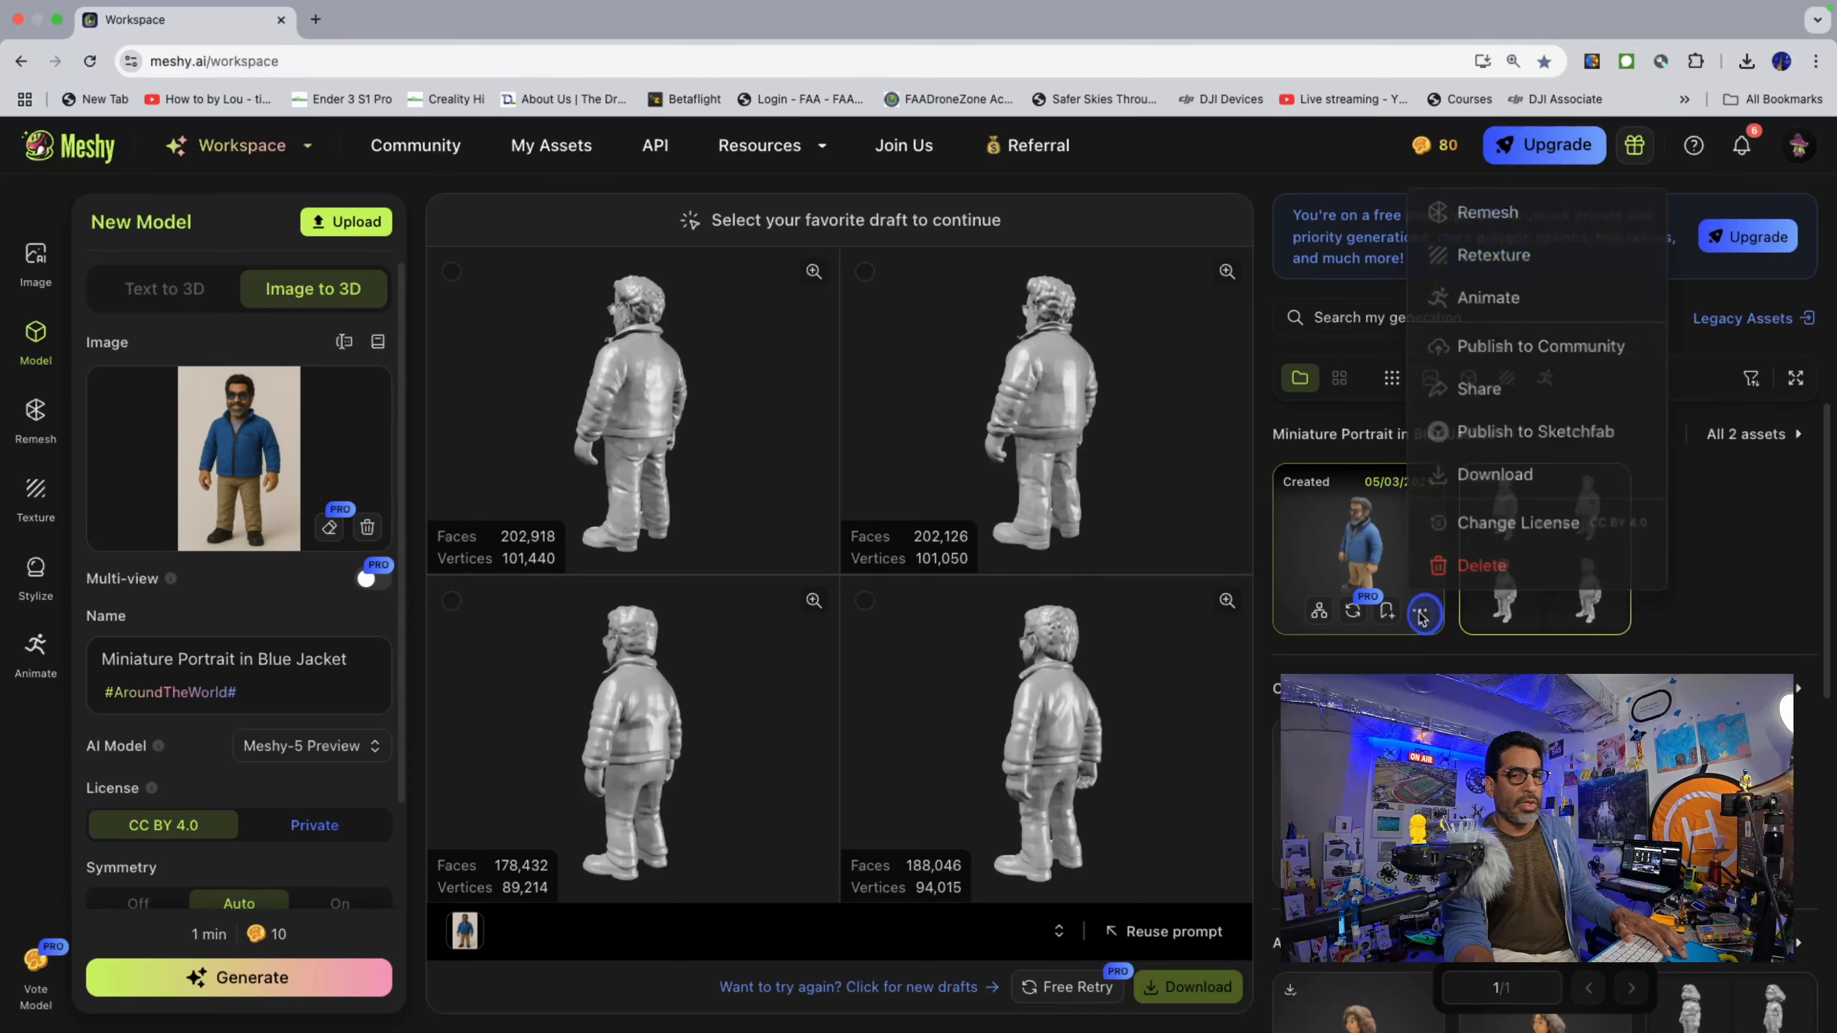
click(1450, 483)
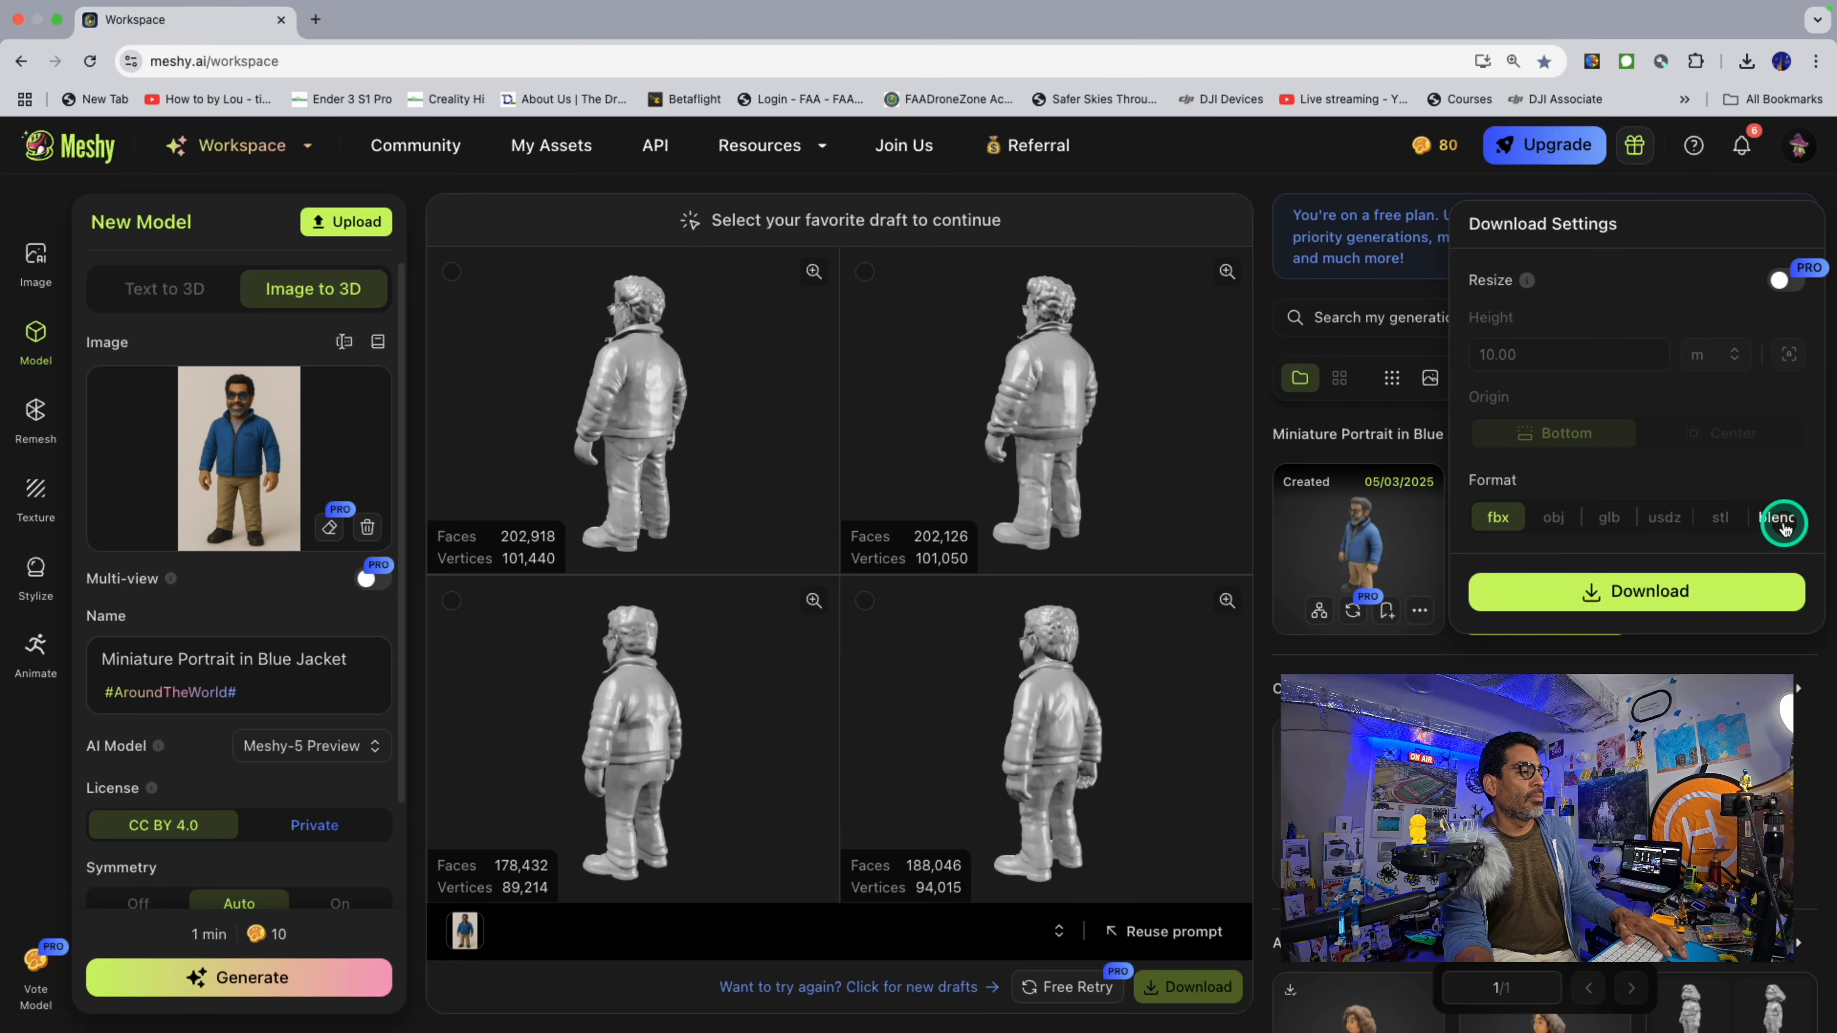
click(1651, 595)
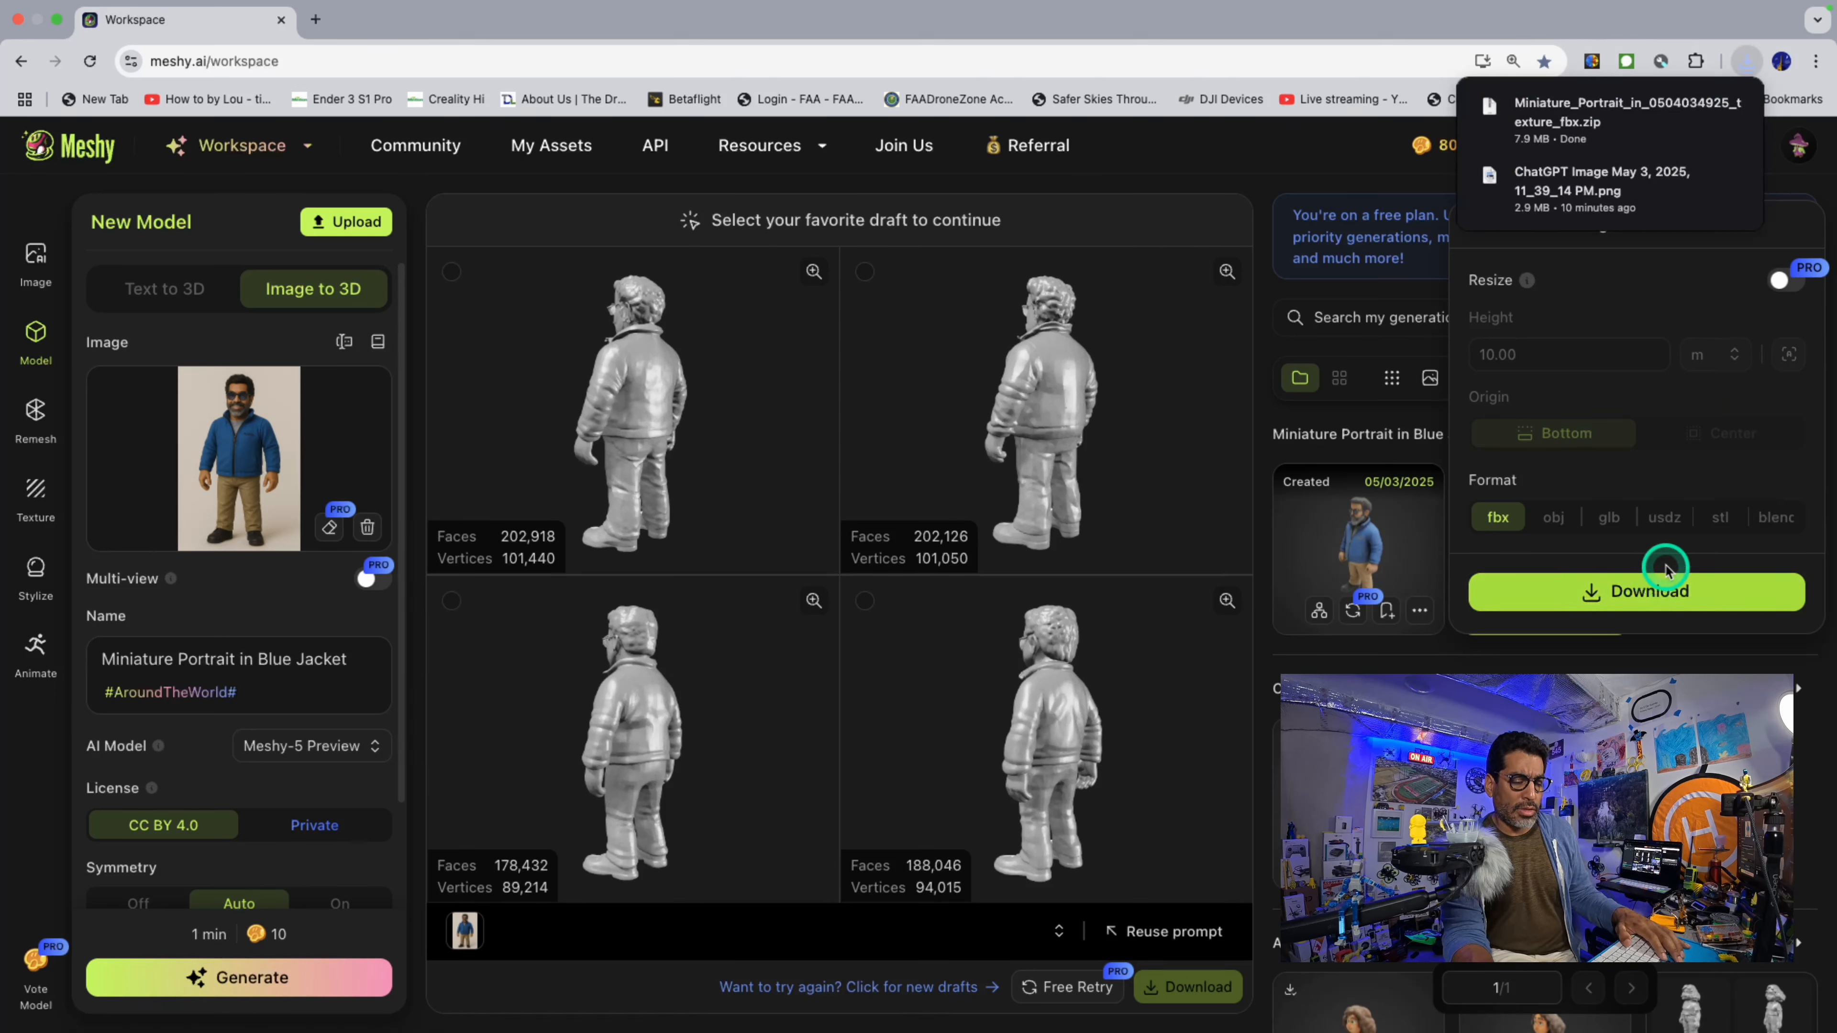
Step: Download the same Meshy model again in stl format
mouse_move(1565, 133)
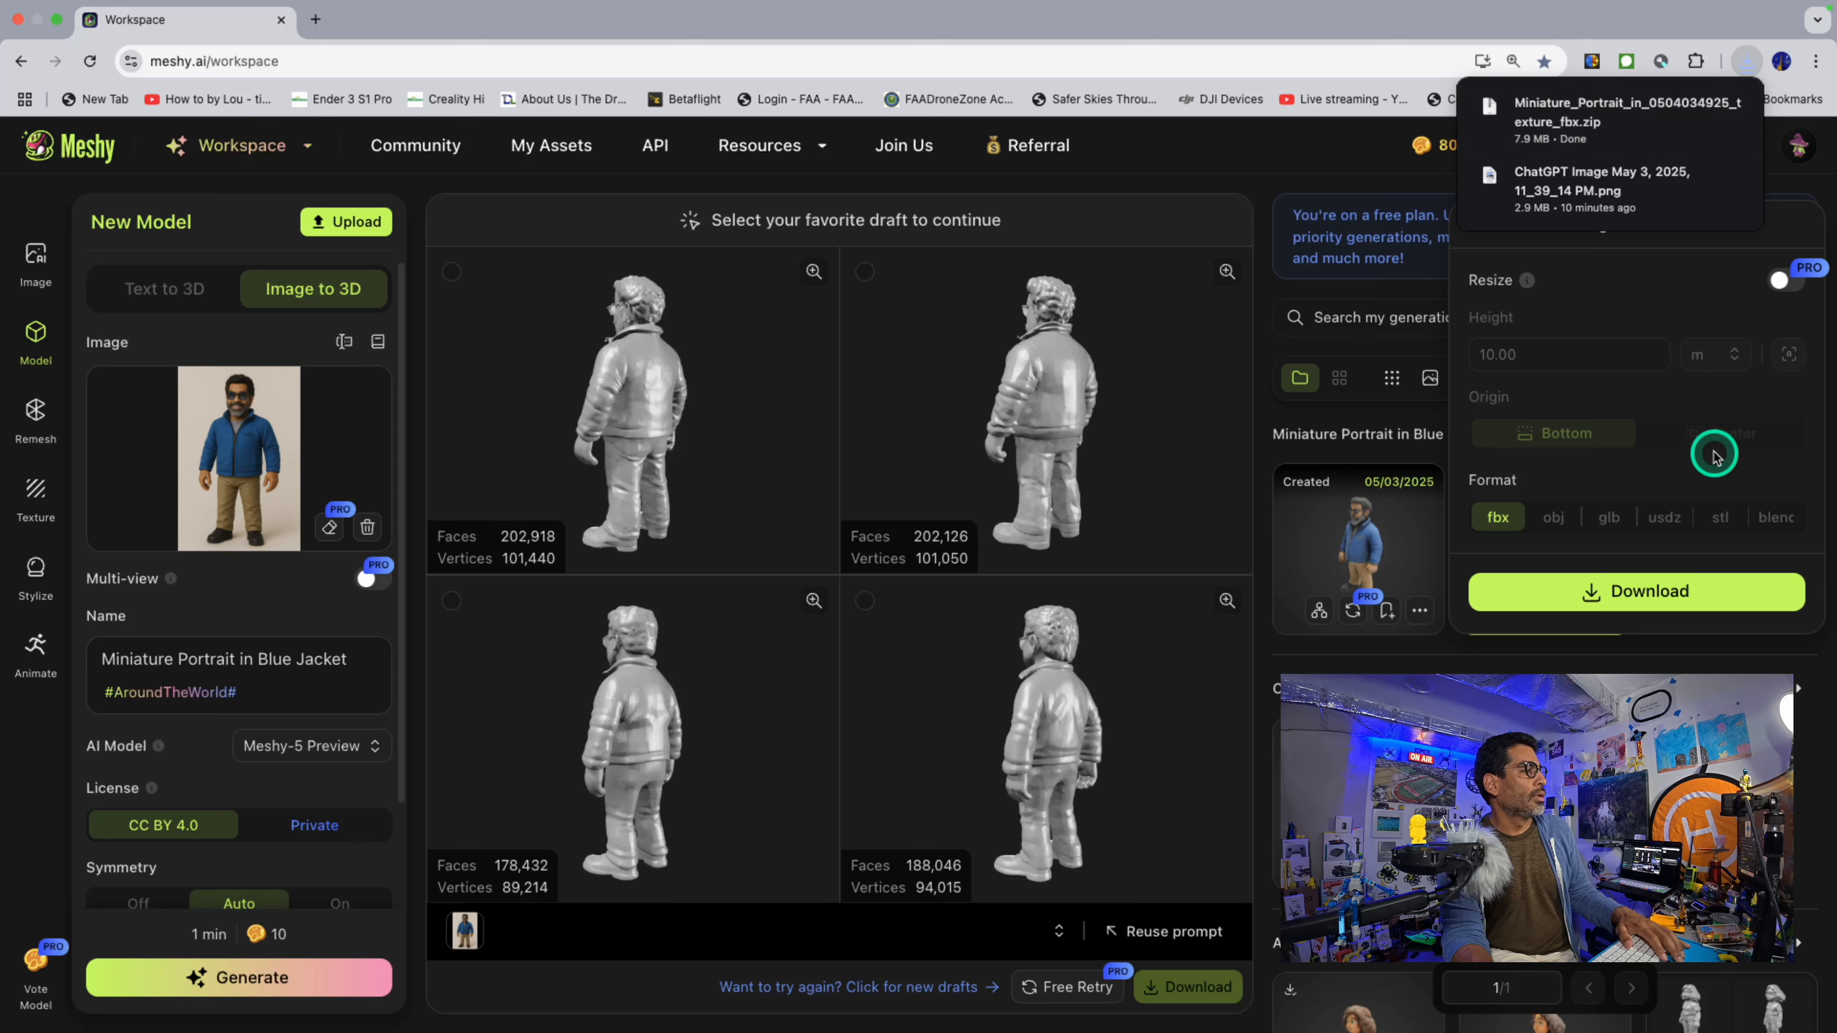
click(1661, 519)
click(1721, 518)
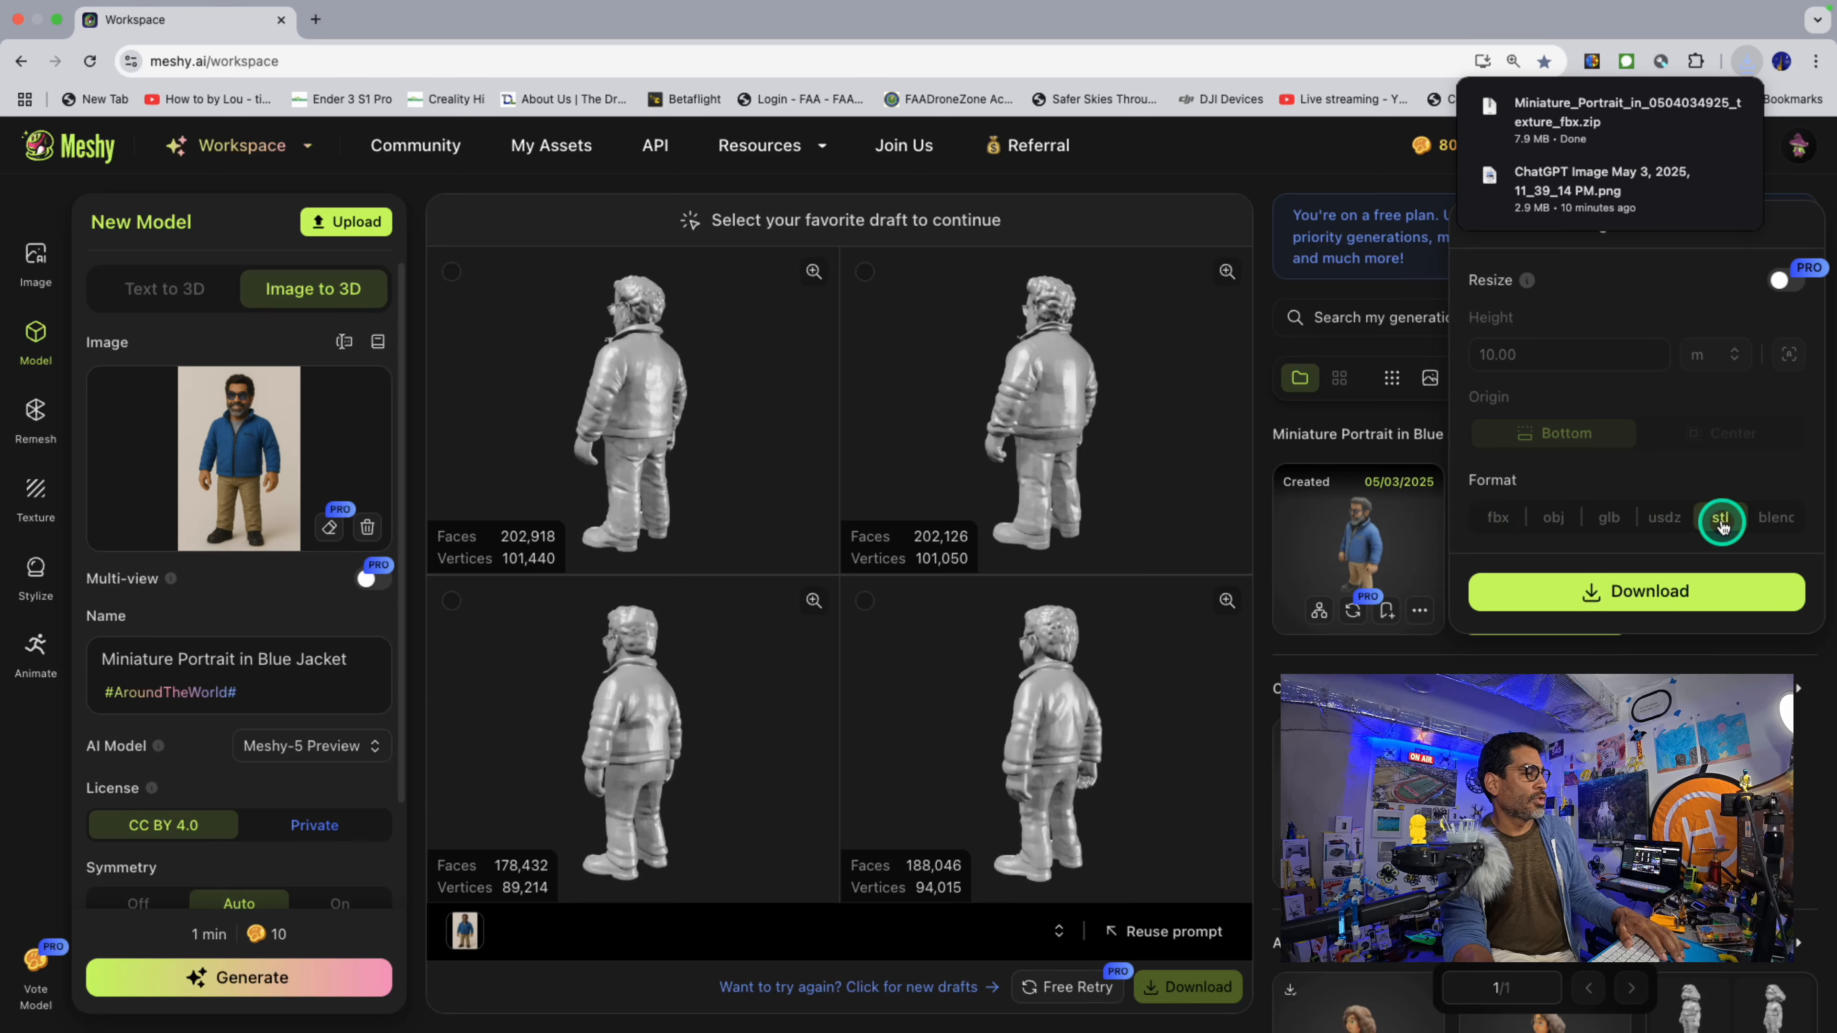
click(1611, 597)
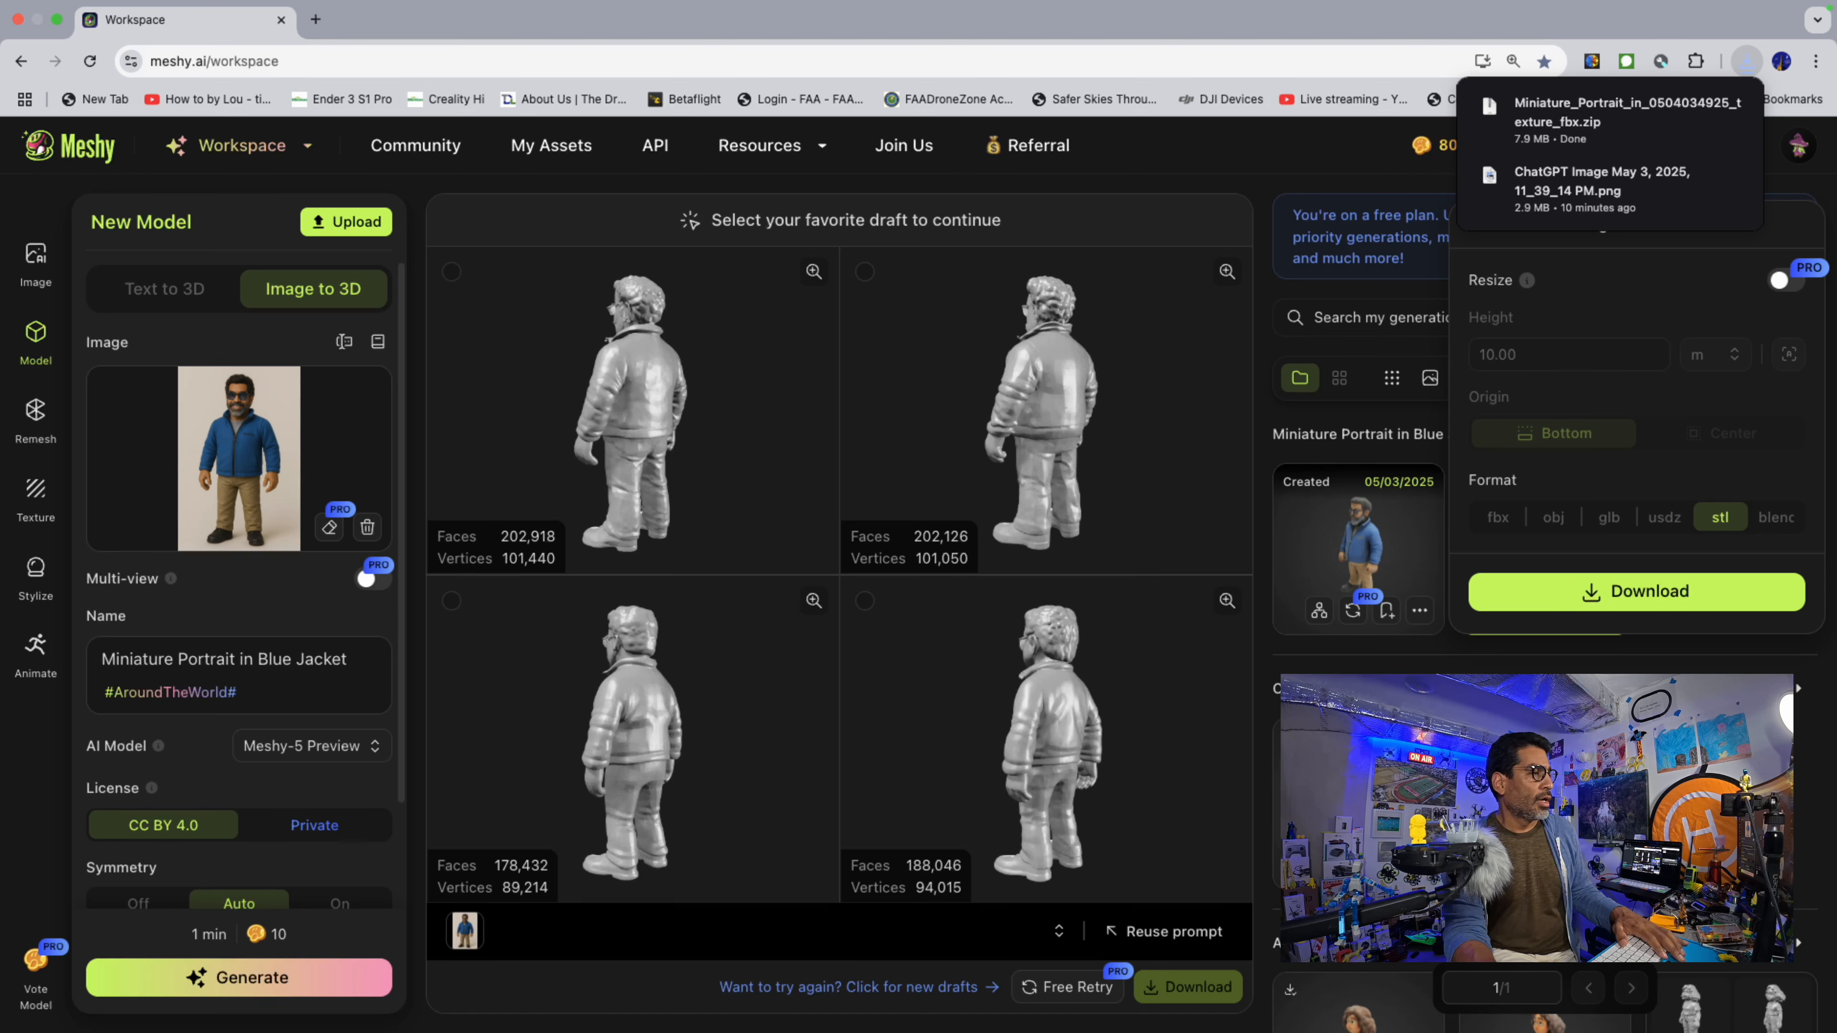
Step: Take Meshy out of full screen, minimize its window, and return to the full-screen MakerLab export
click(58, 22)
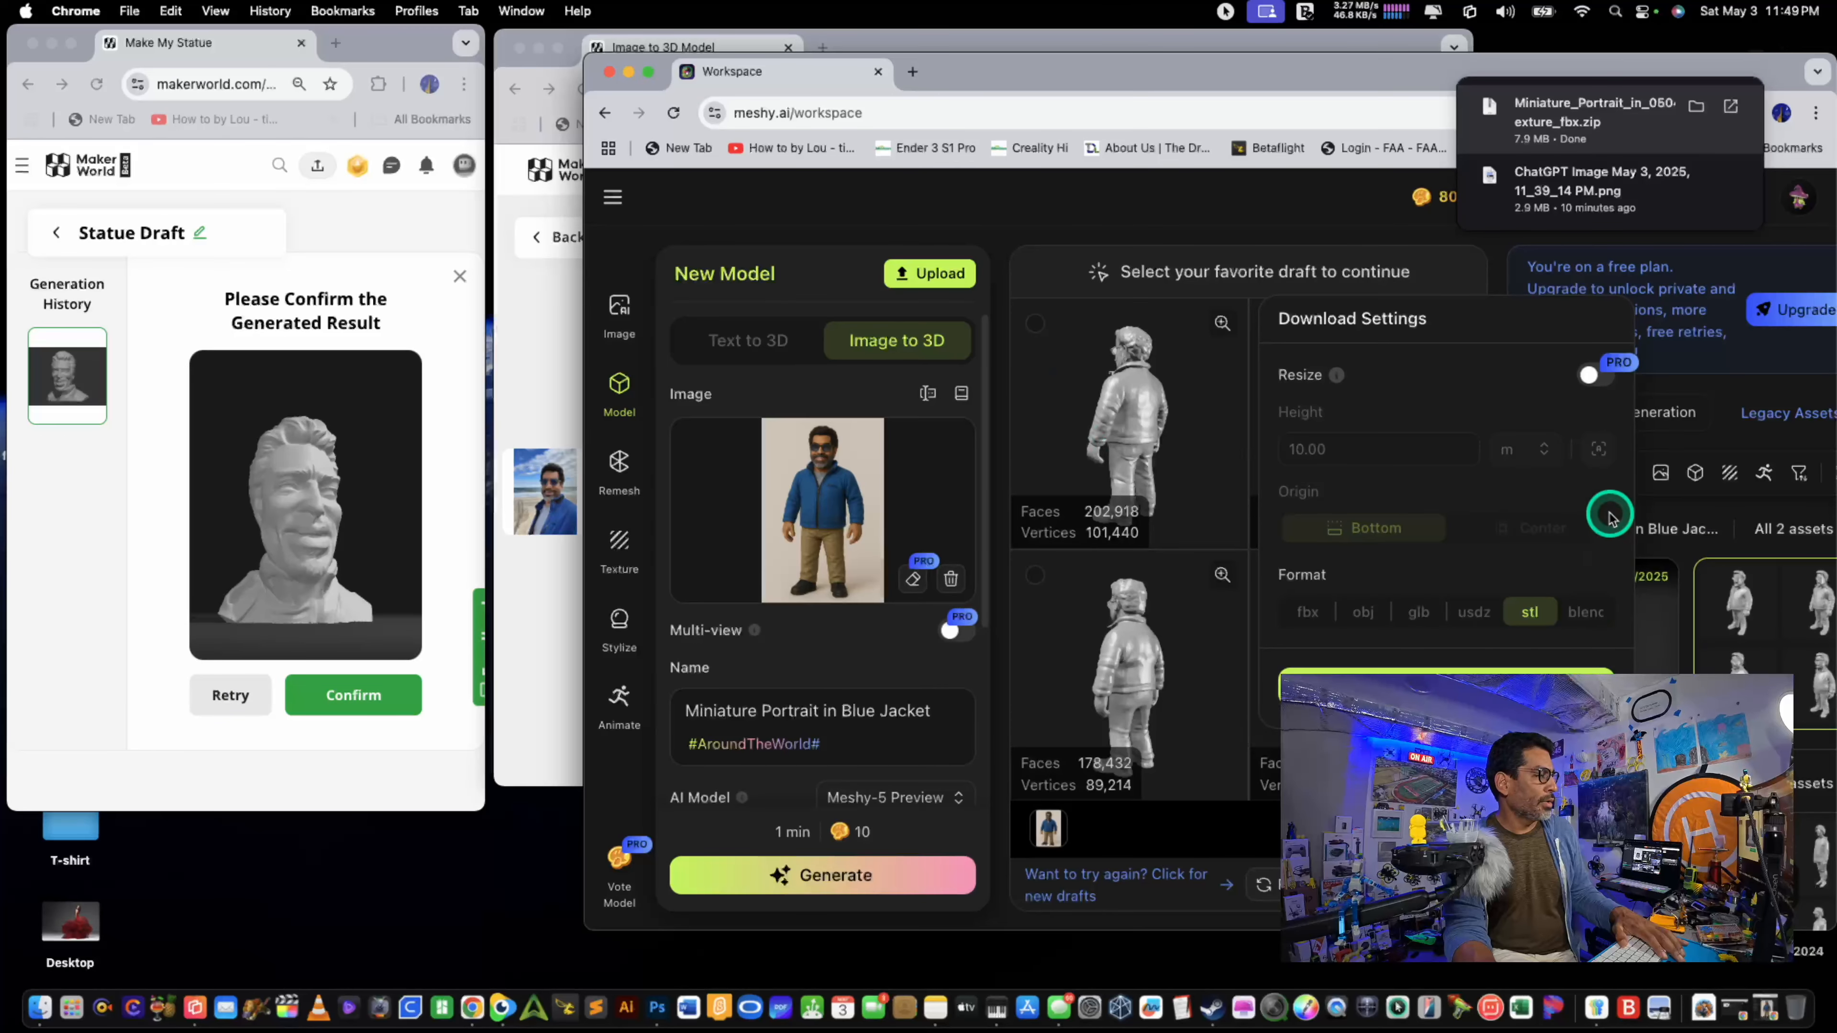
click(629, 73)
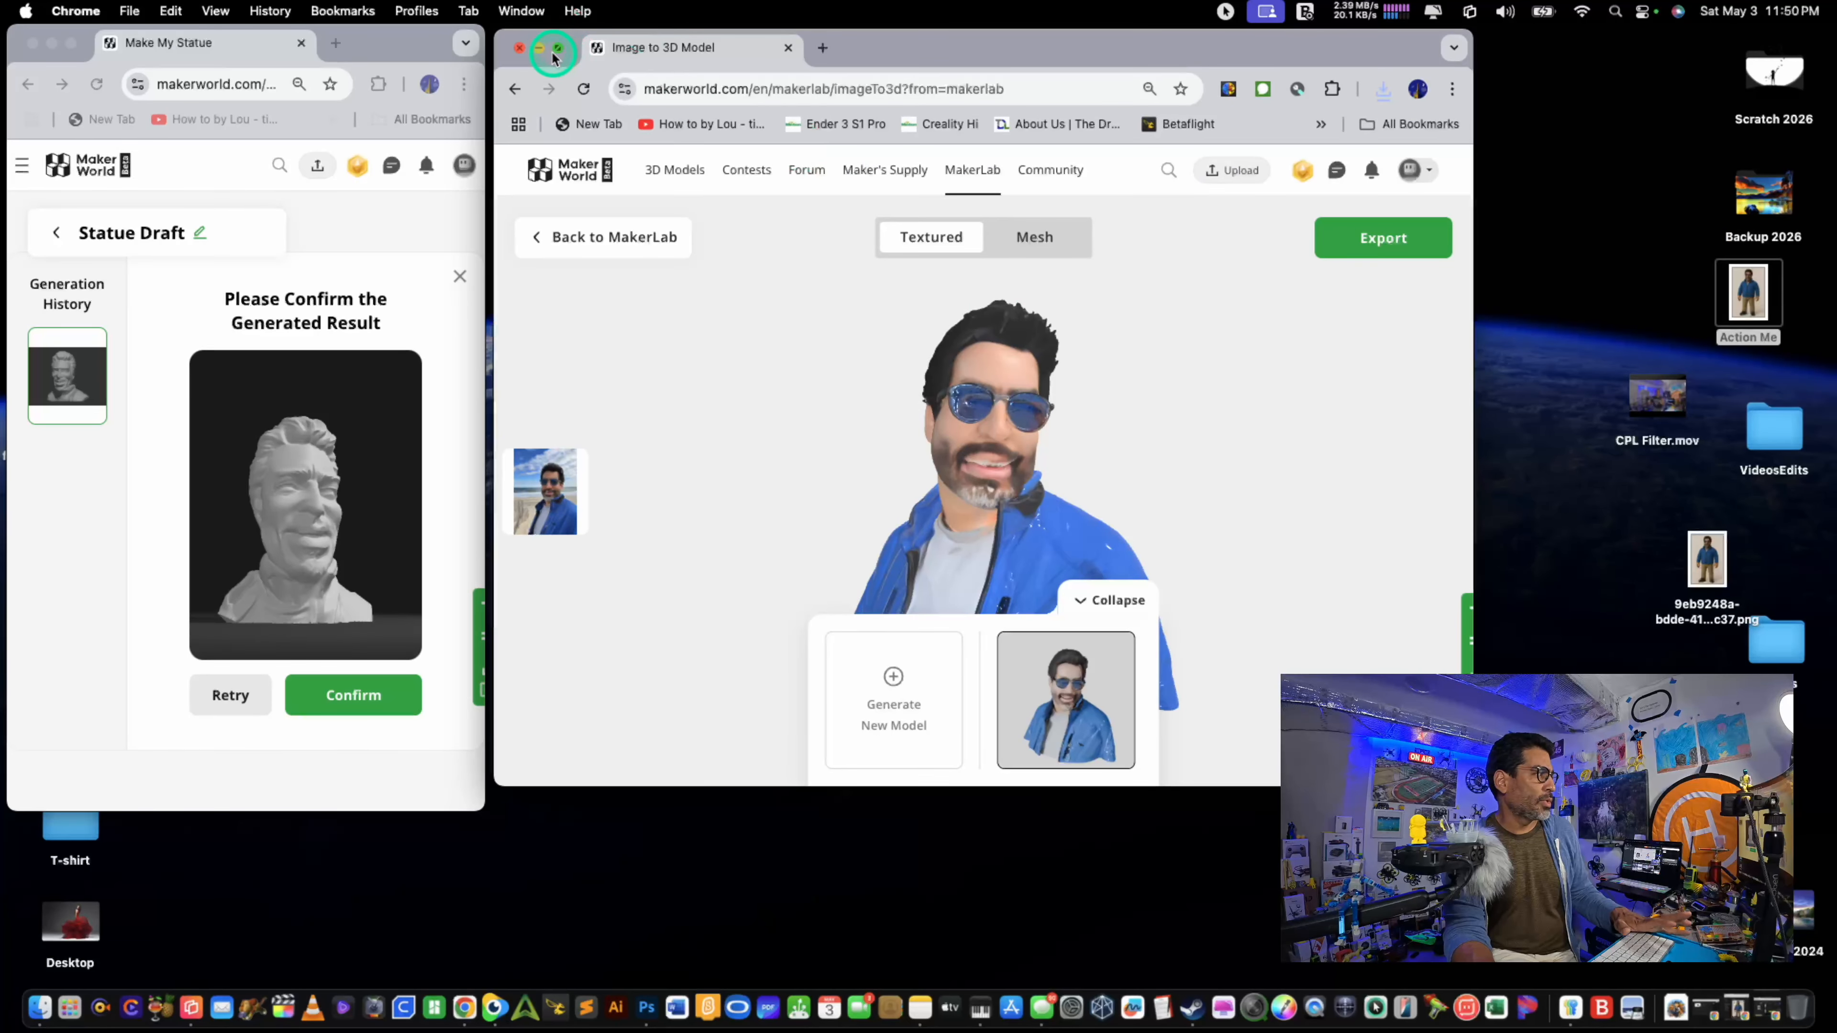
click(538, 48)
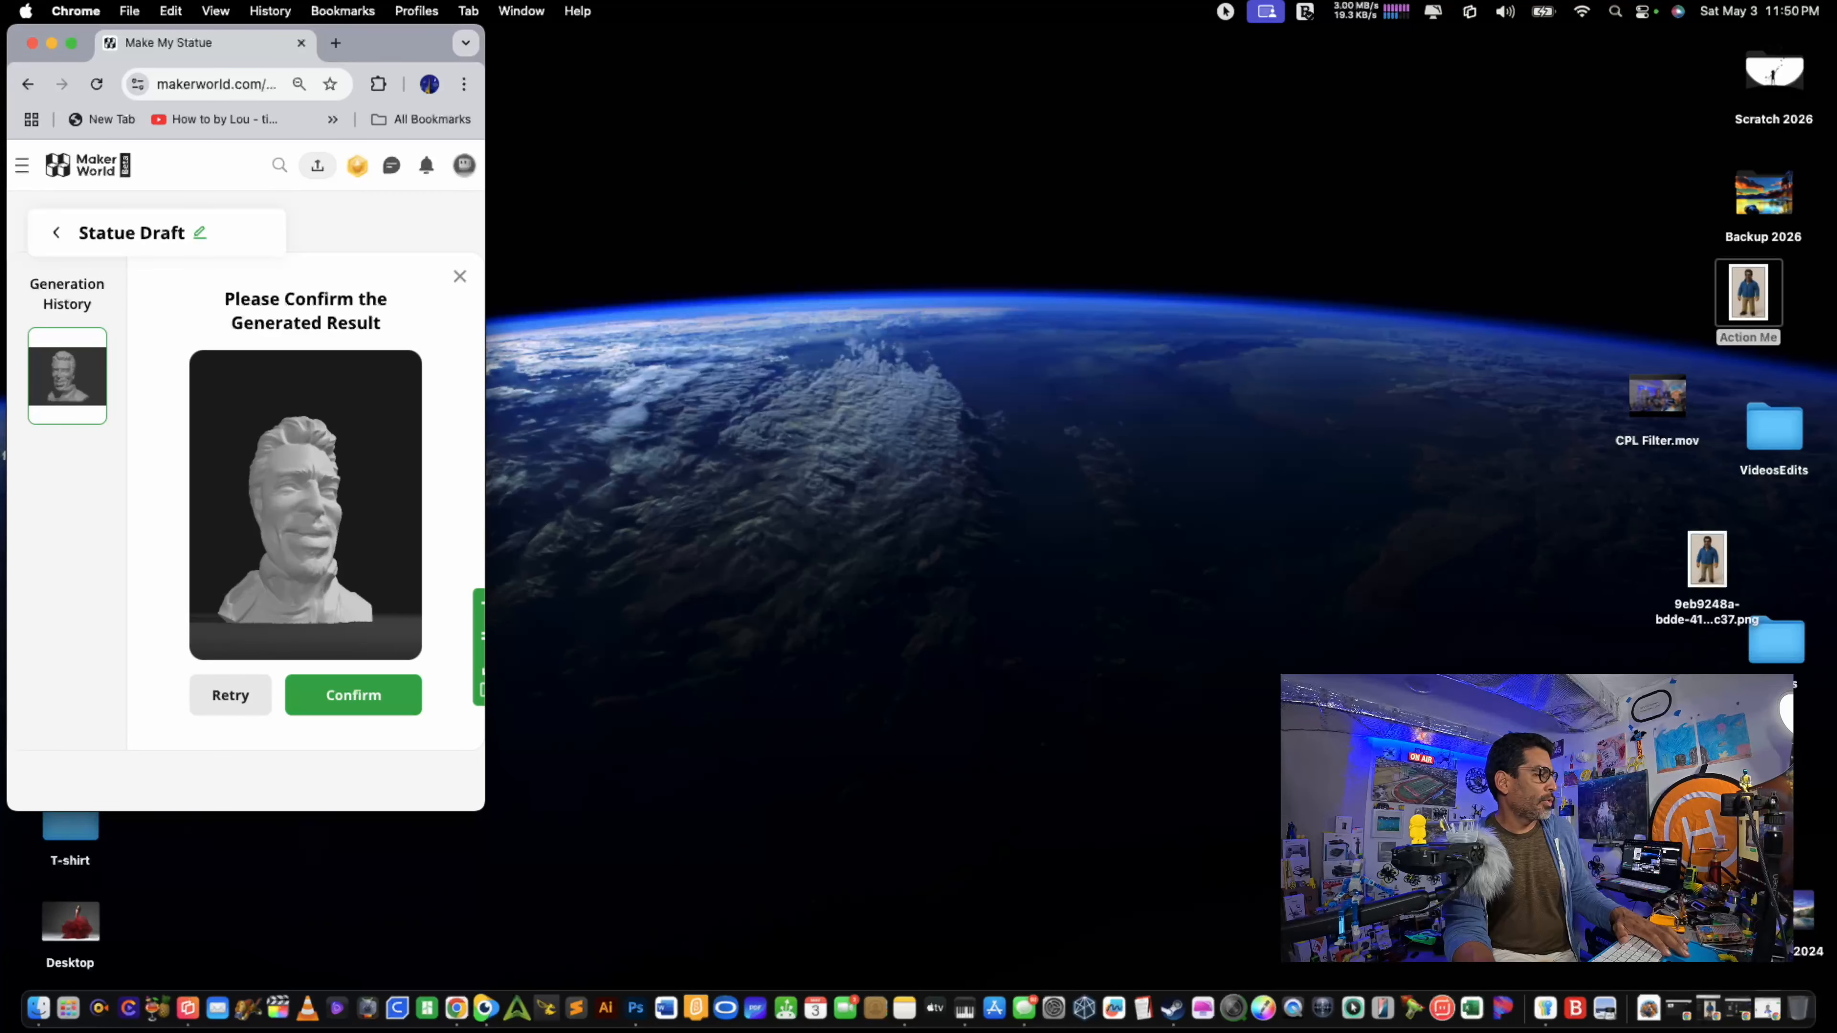
click(1767, 1013)
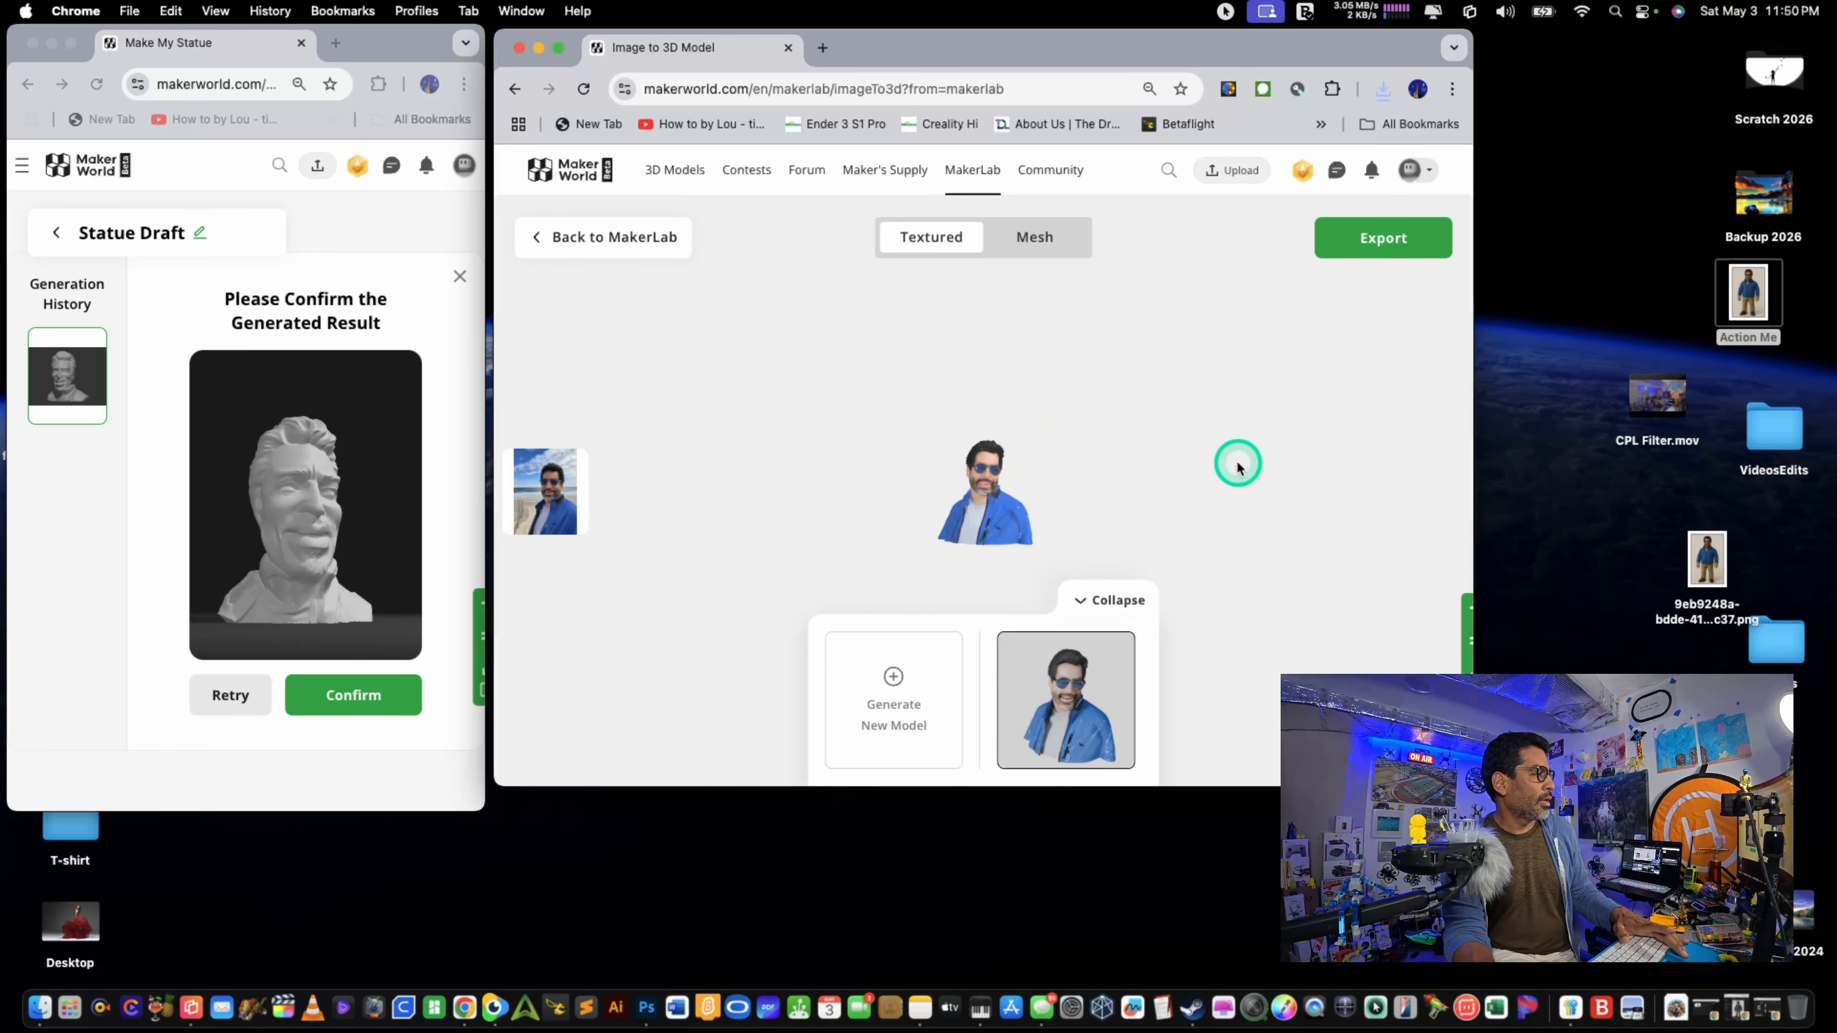
key(ctrl+Up)
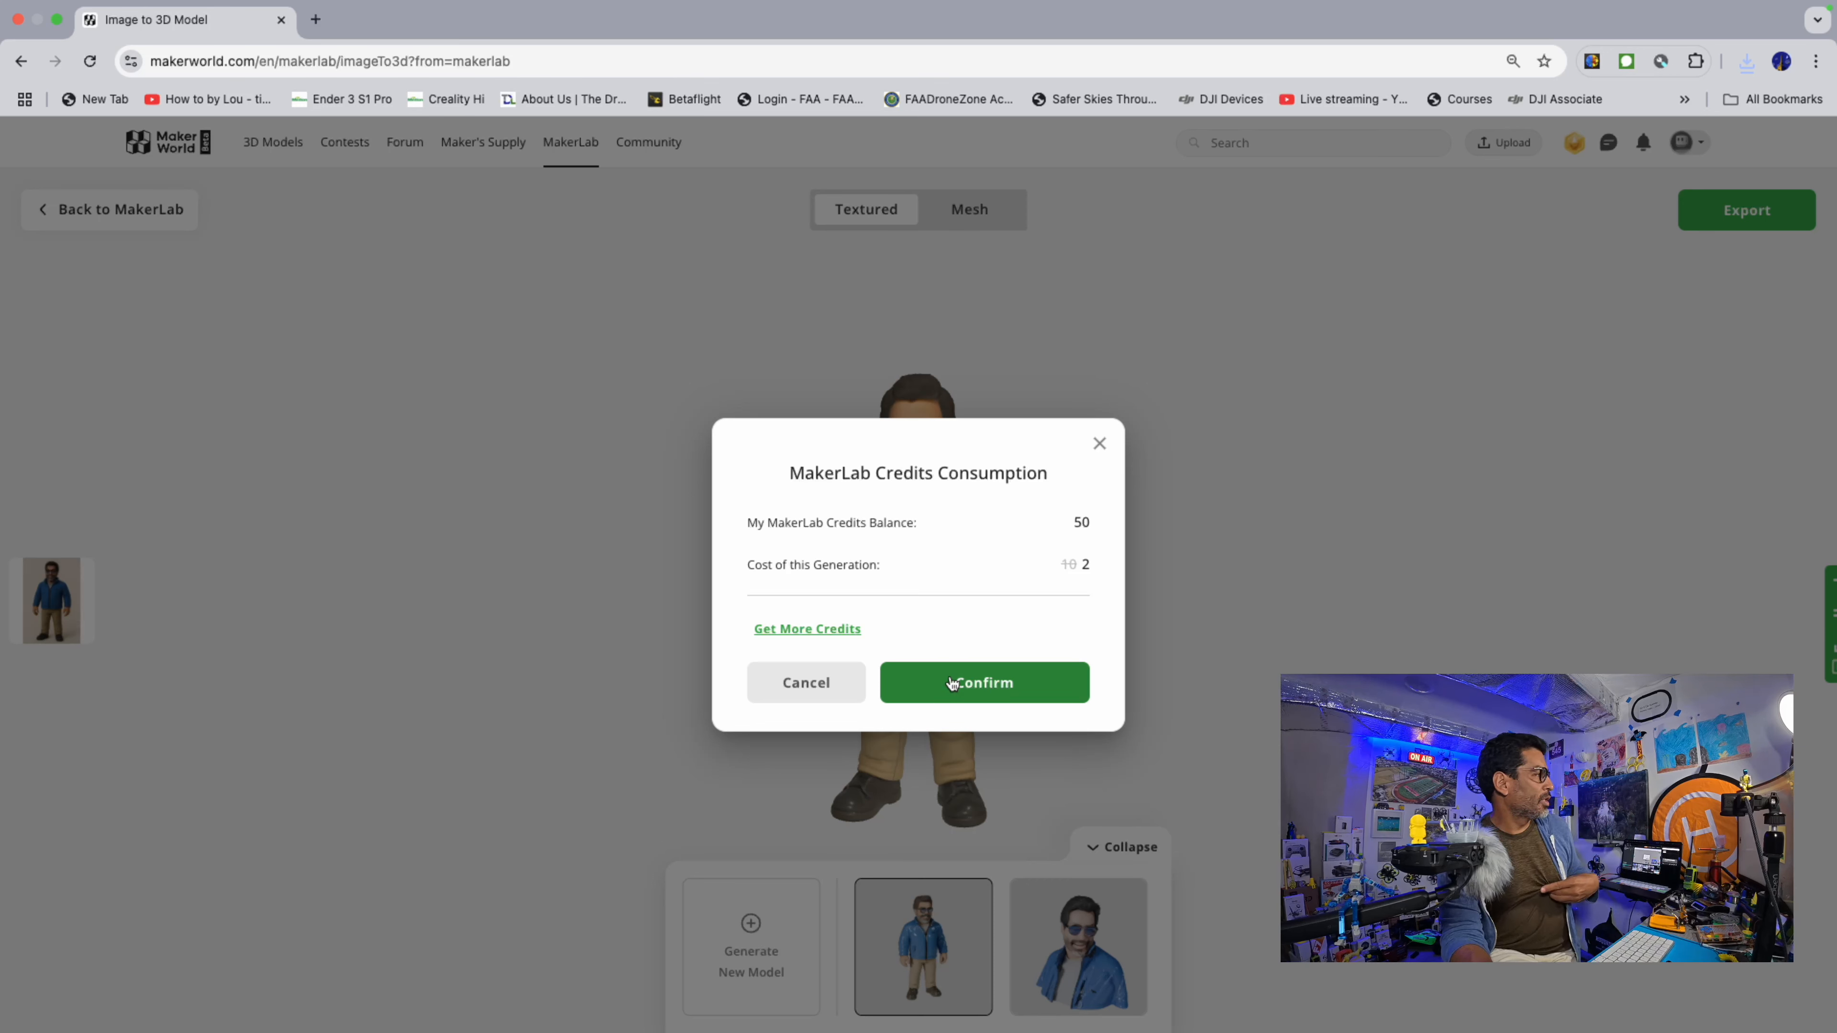
Step: Confirm spending 2 MakerLab credits on the export and download the finished figure as an OBJ file
click(967, 686)
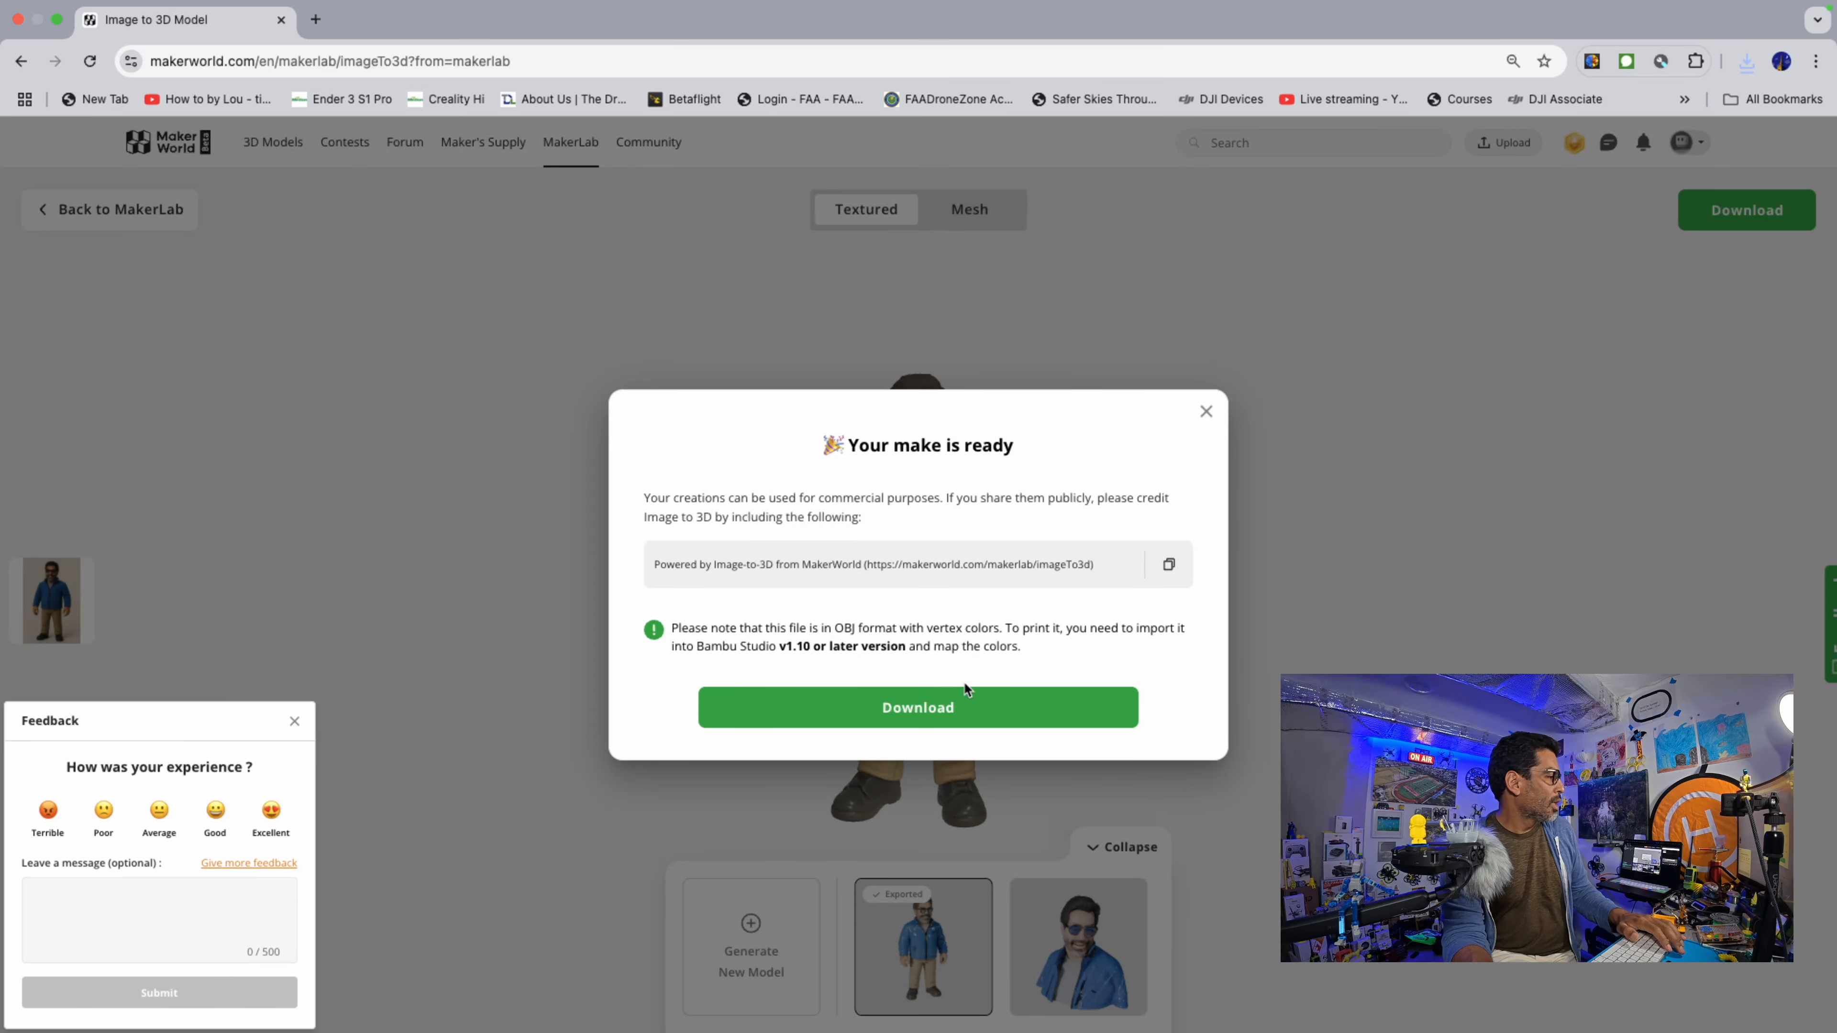
click(799, 622)
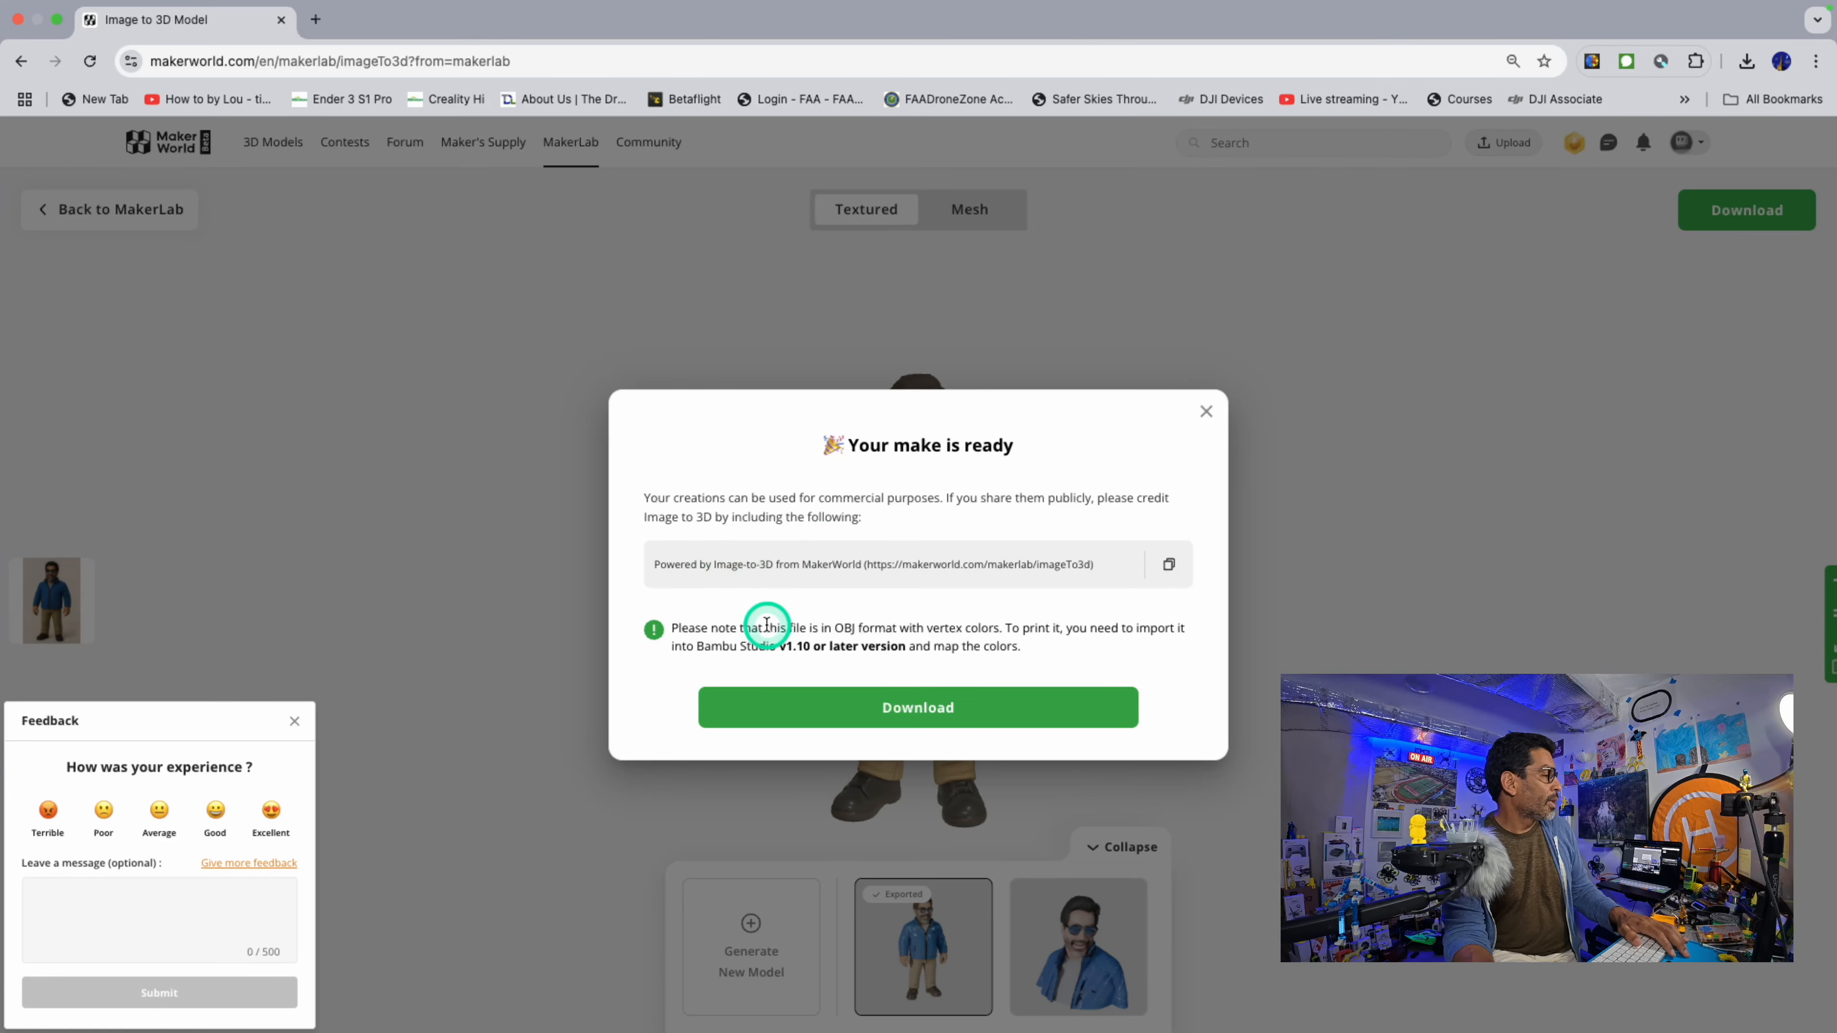
click(896, 713)
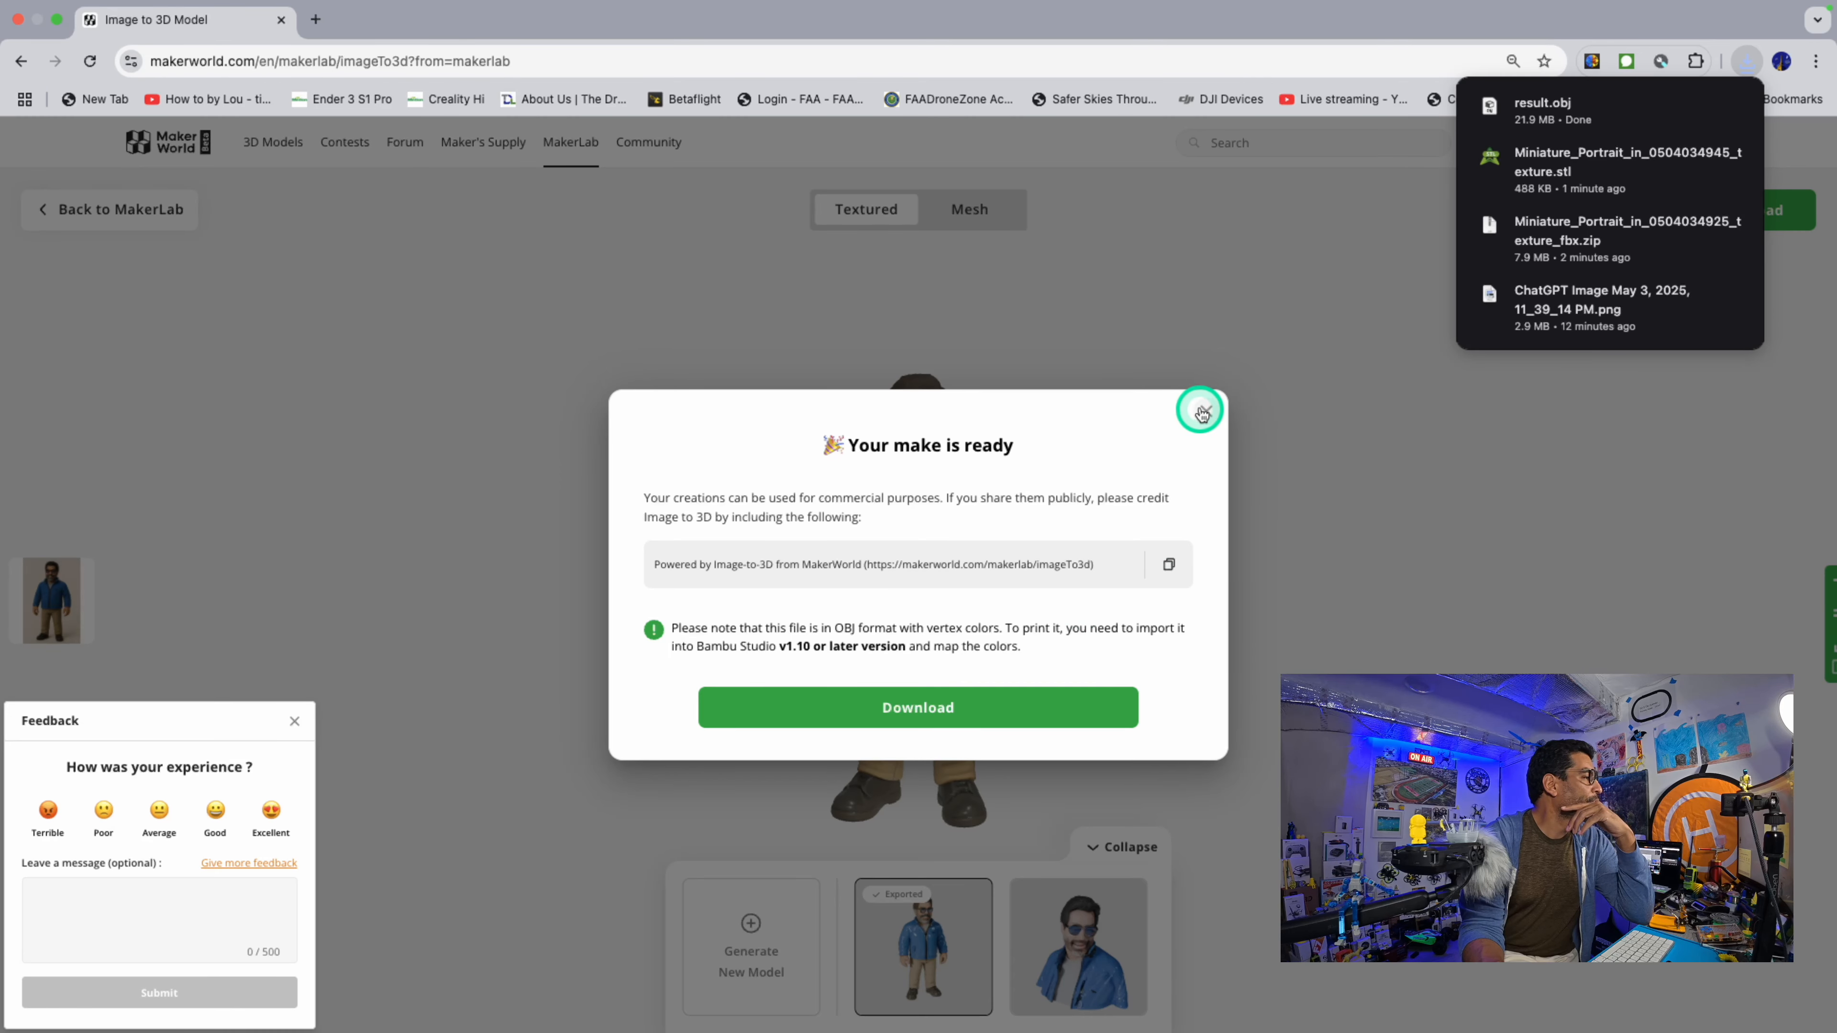
Step: Locate result.obj in the Downloads folder and import it into Creality Print with the recommended 15 colors
mouse_move(1547, 95)
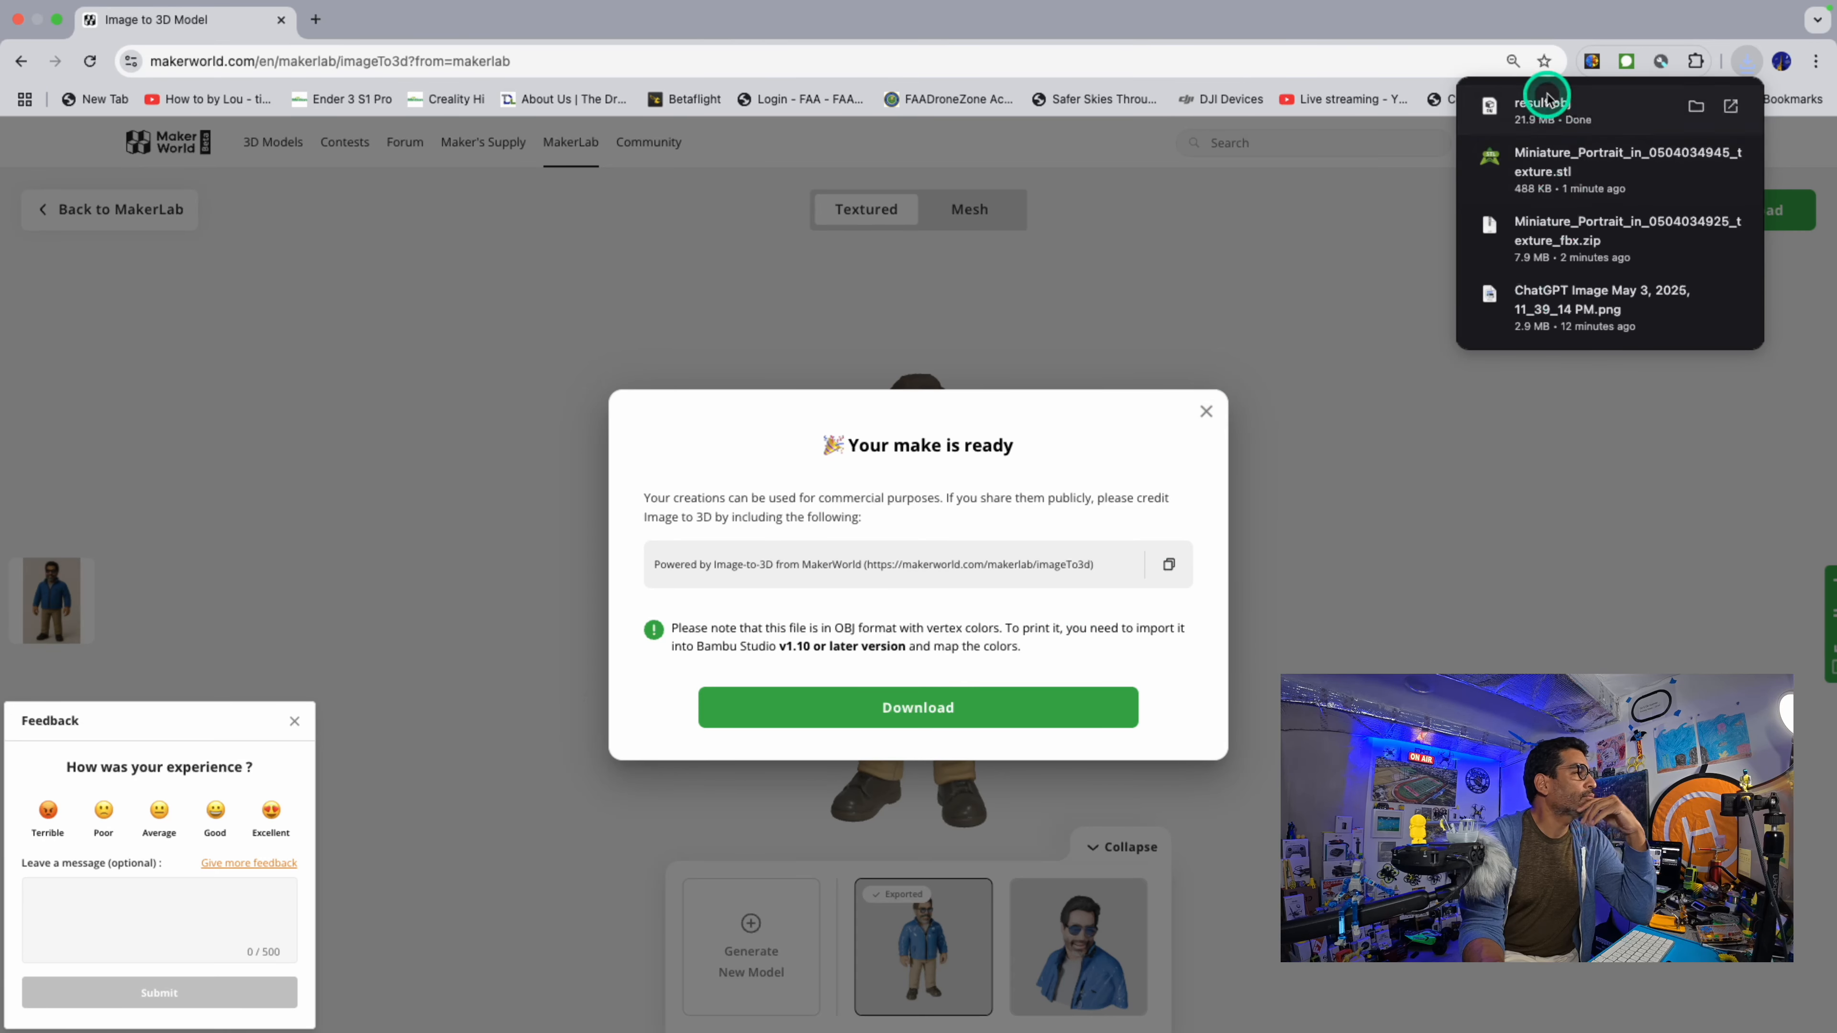
click(1697, 108)
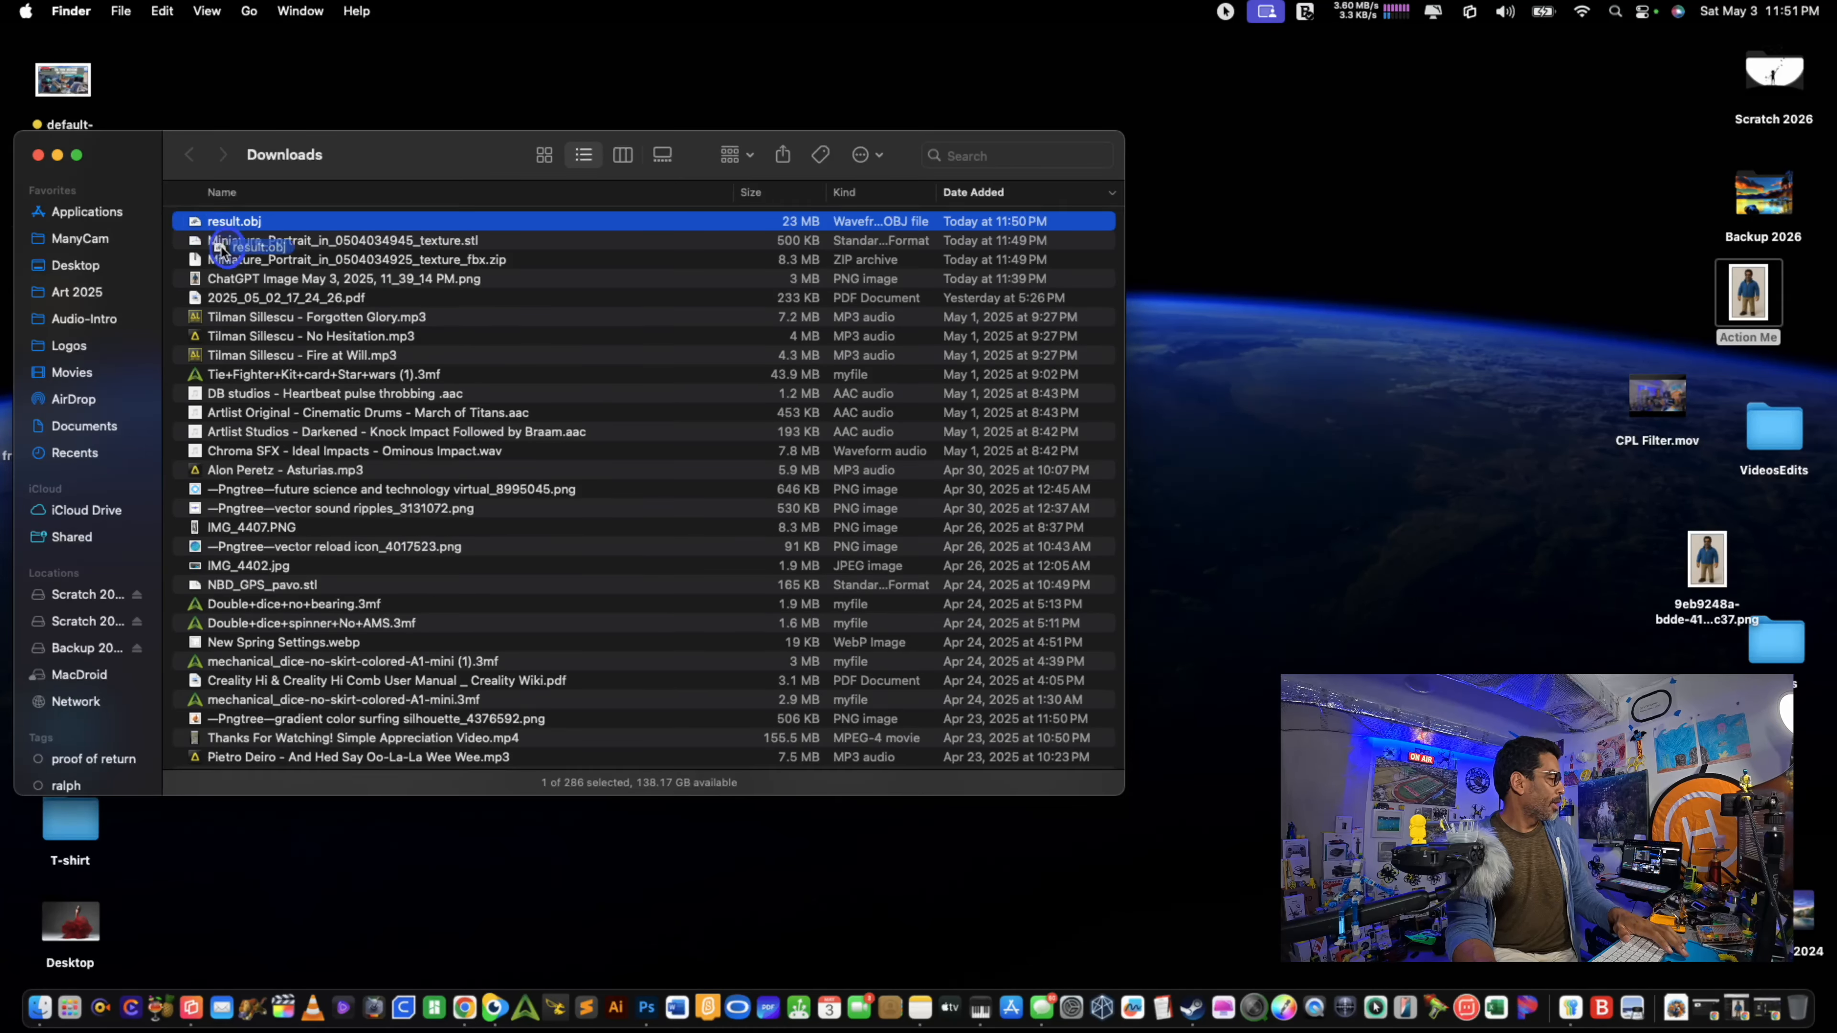
drag(222, 250, 526, 1016)
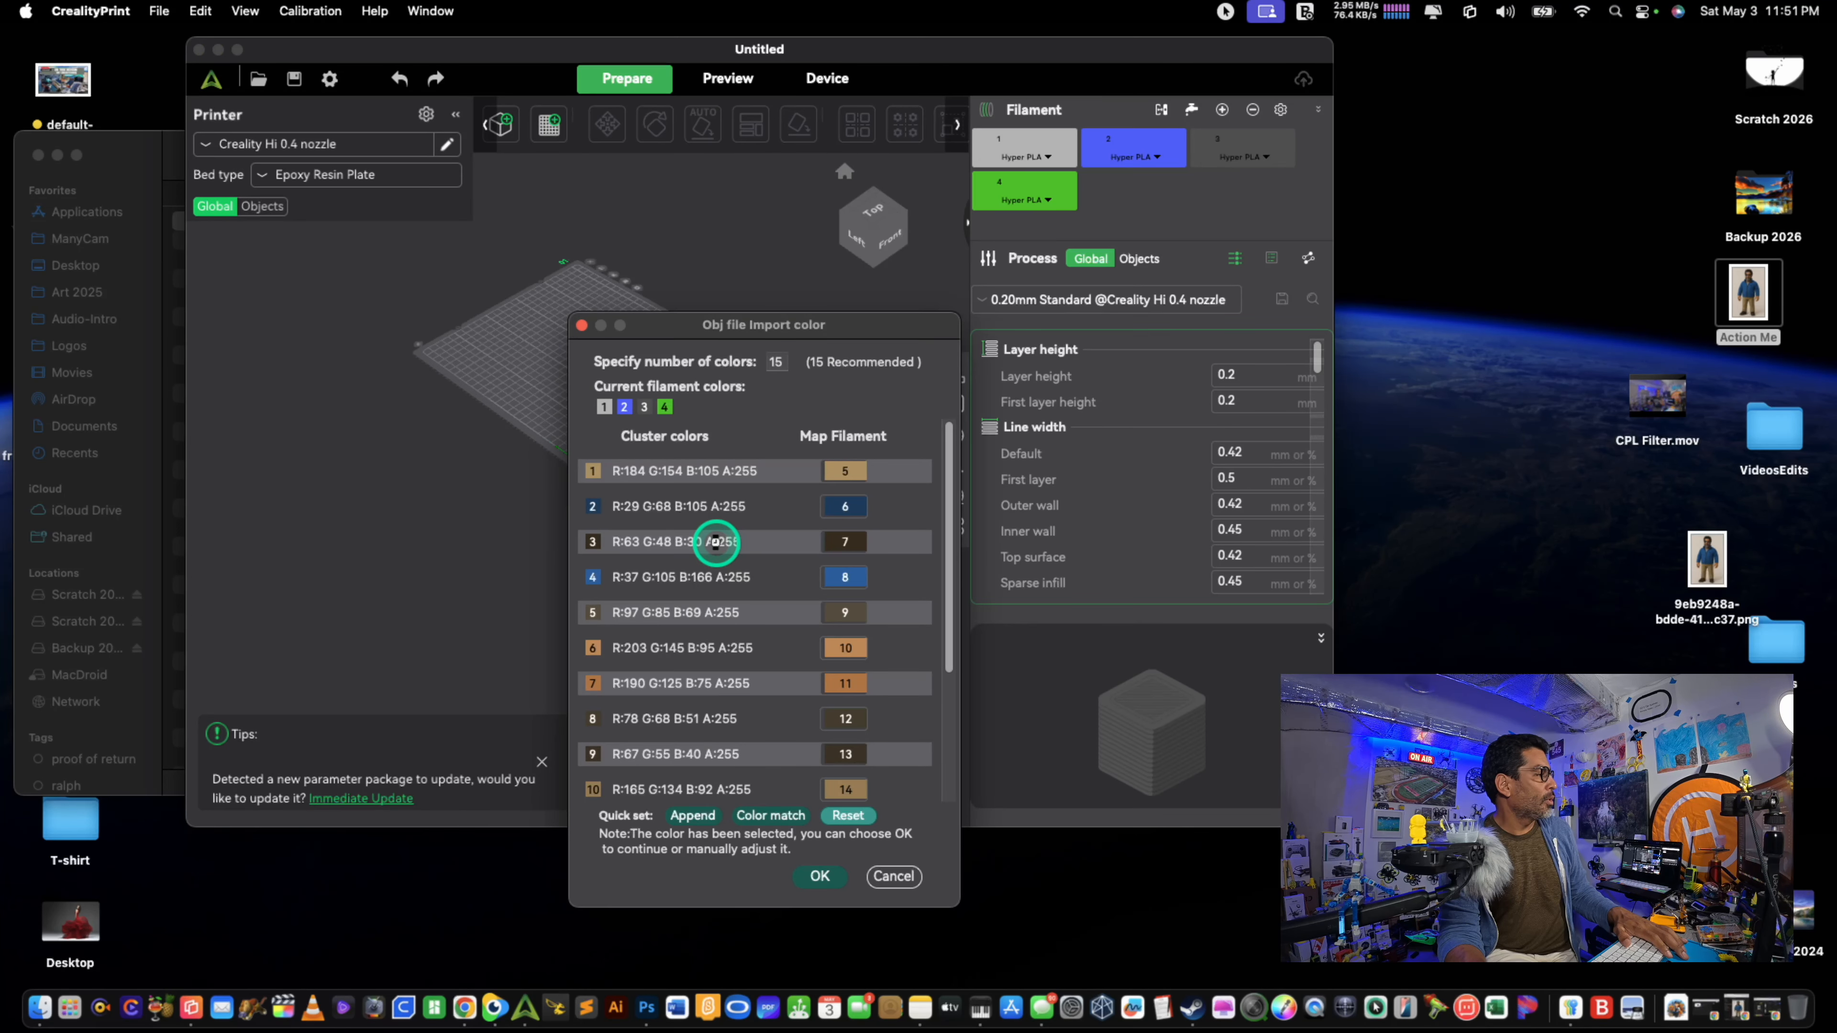
scroll(730, 553, down, 1)
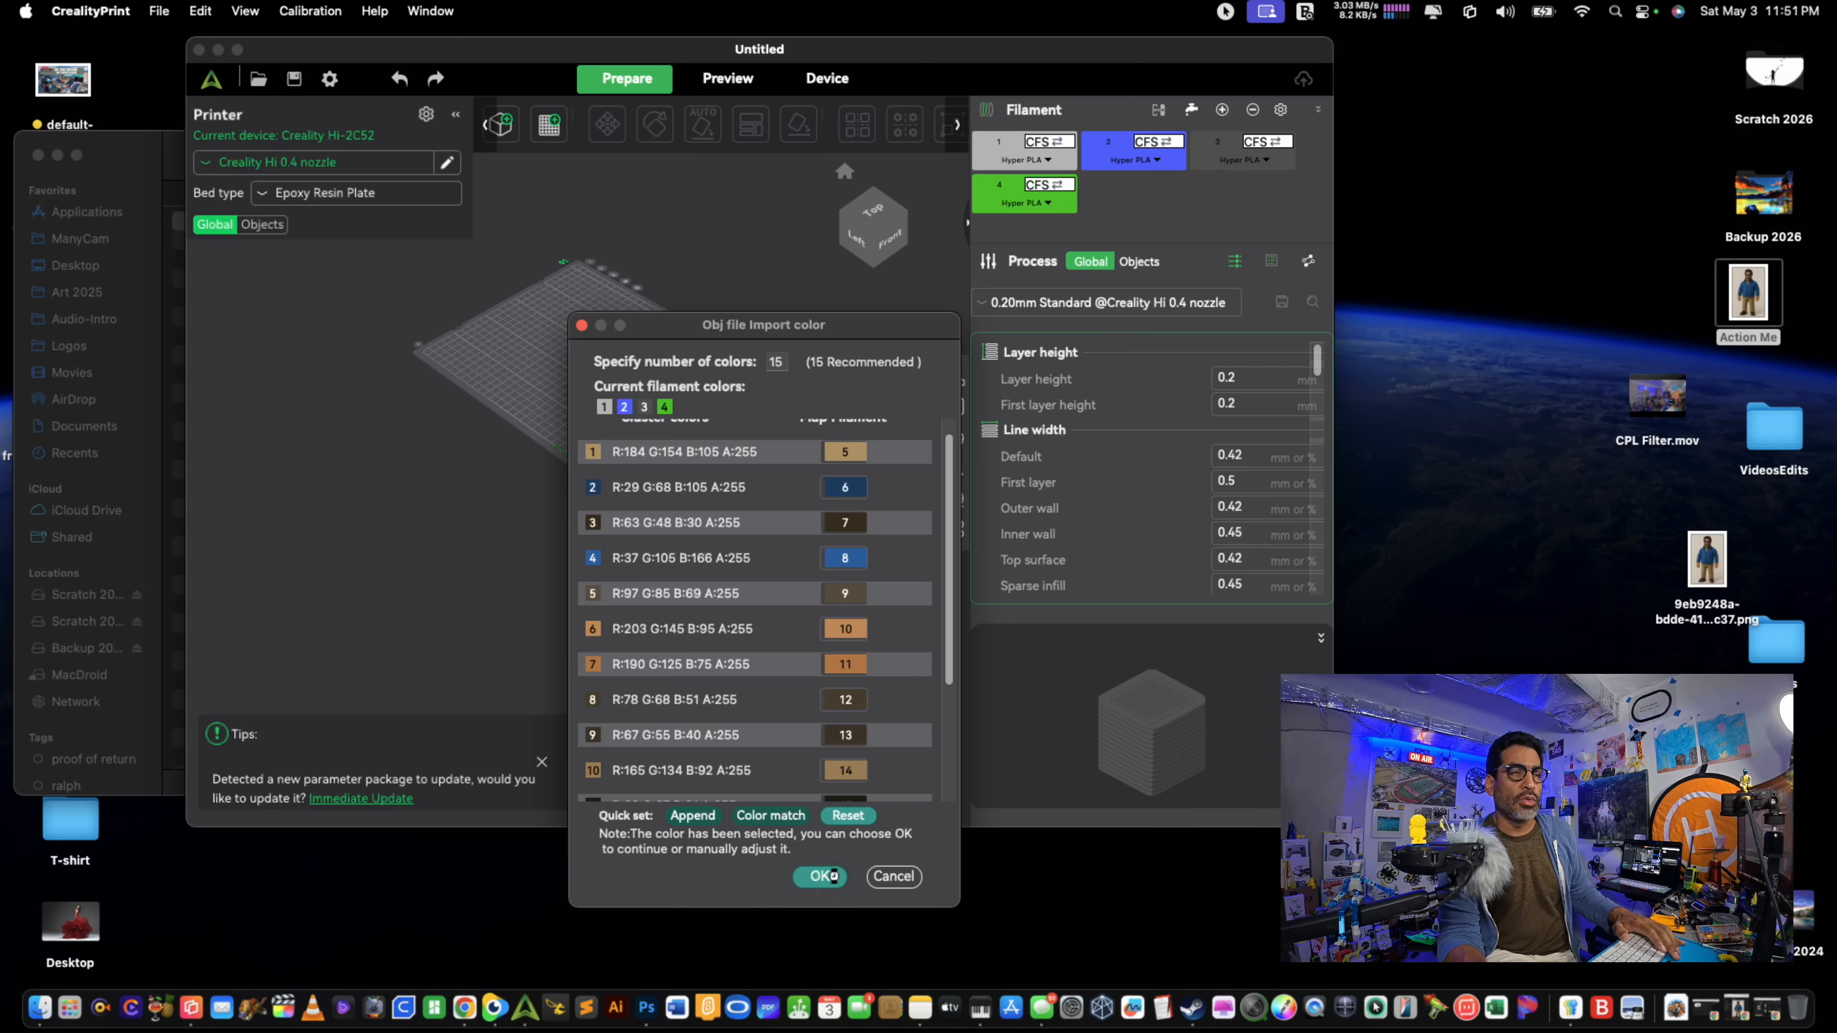
click(832, 877)
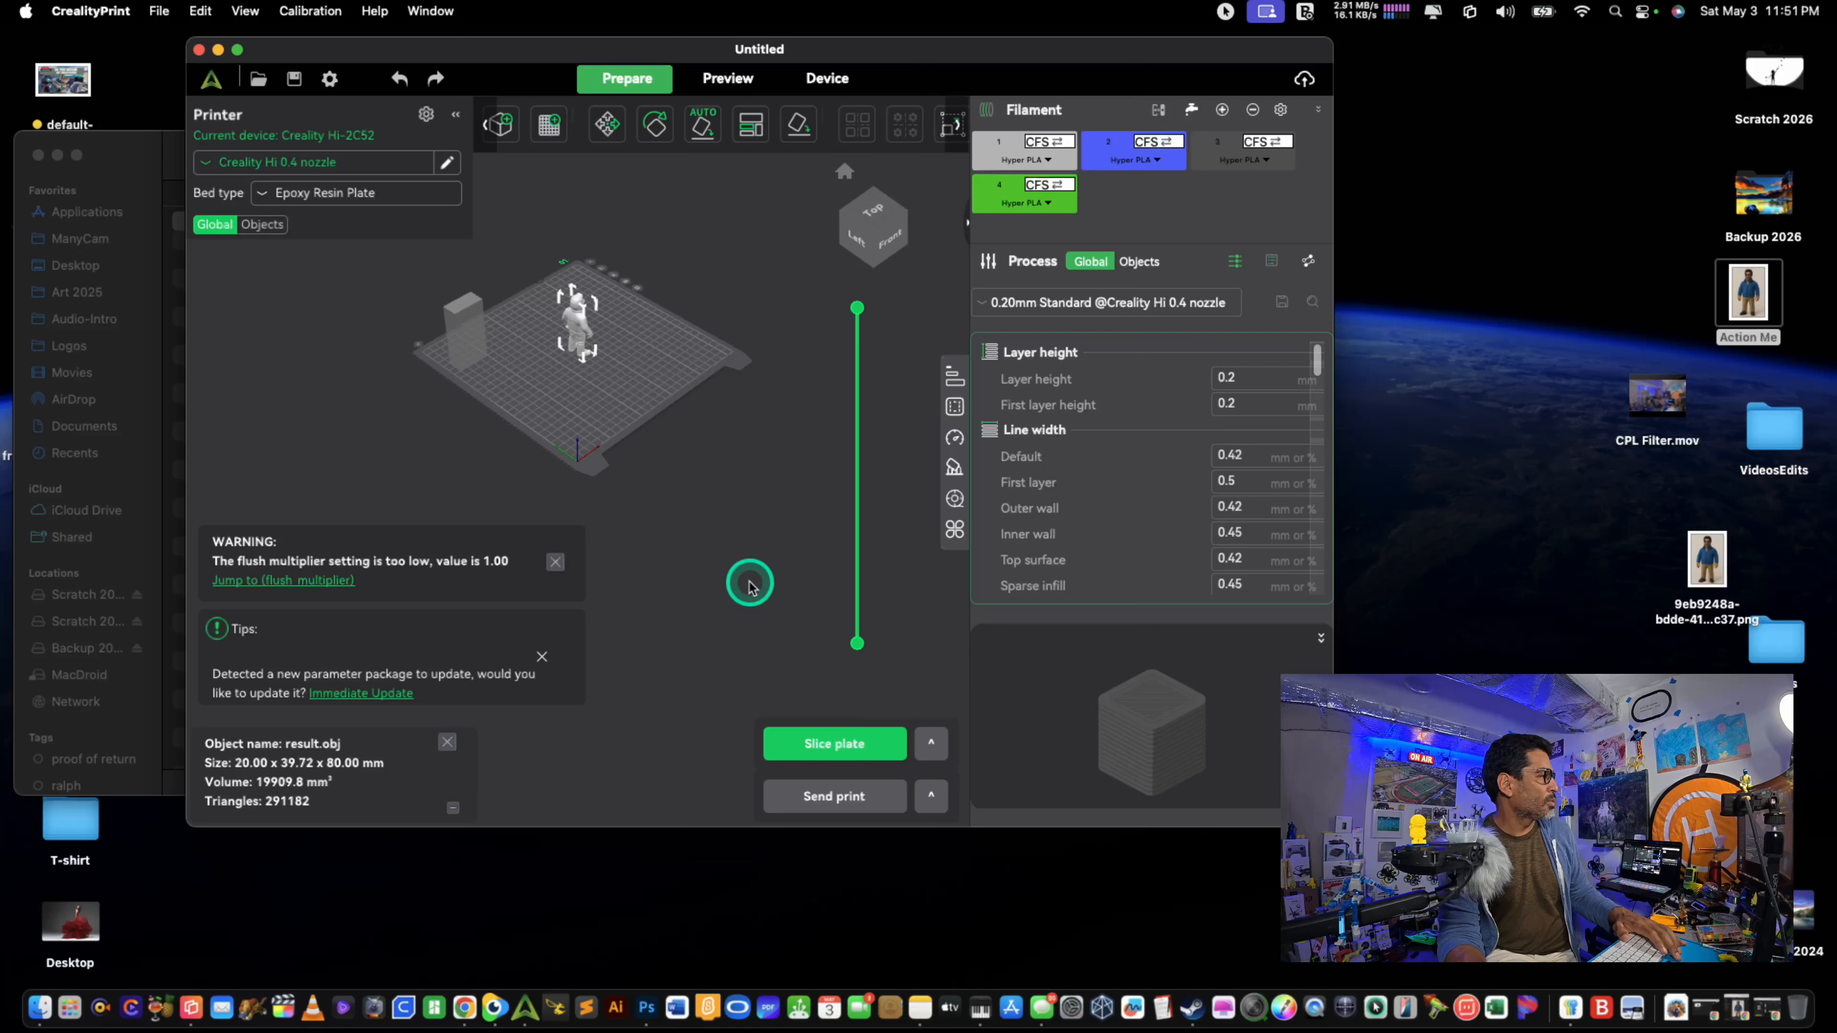
Step: Examine the imported figure on the build plate up close and from its front side
scroll(746, 460, down, 8)
scroll(746, 459, up, 6)
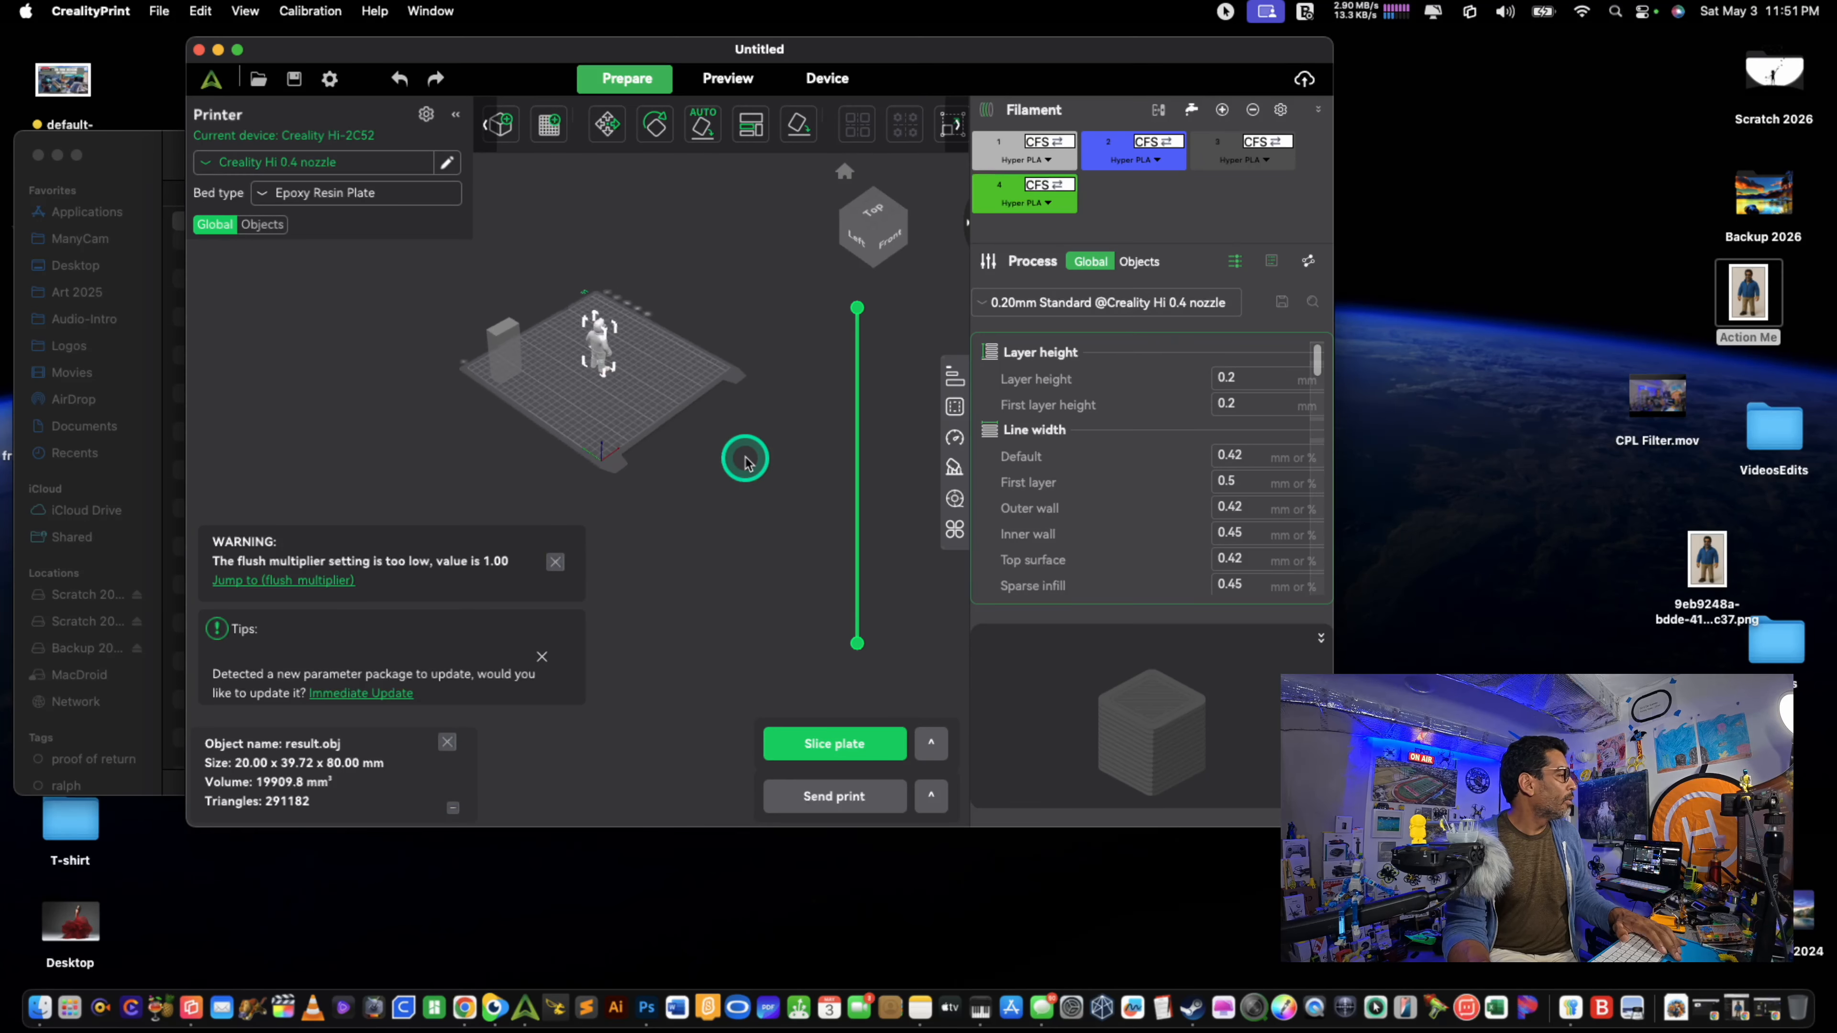
scroll(746, 460, up, 4)
scroll(579, 325, down, 1)
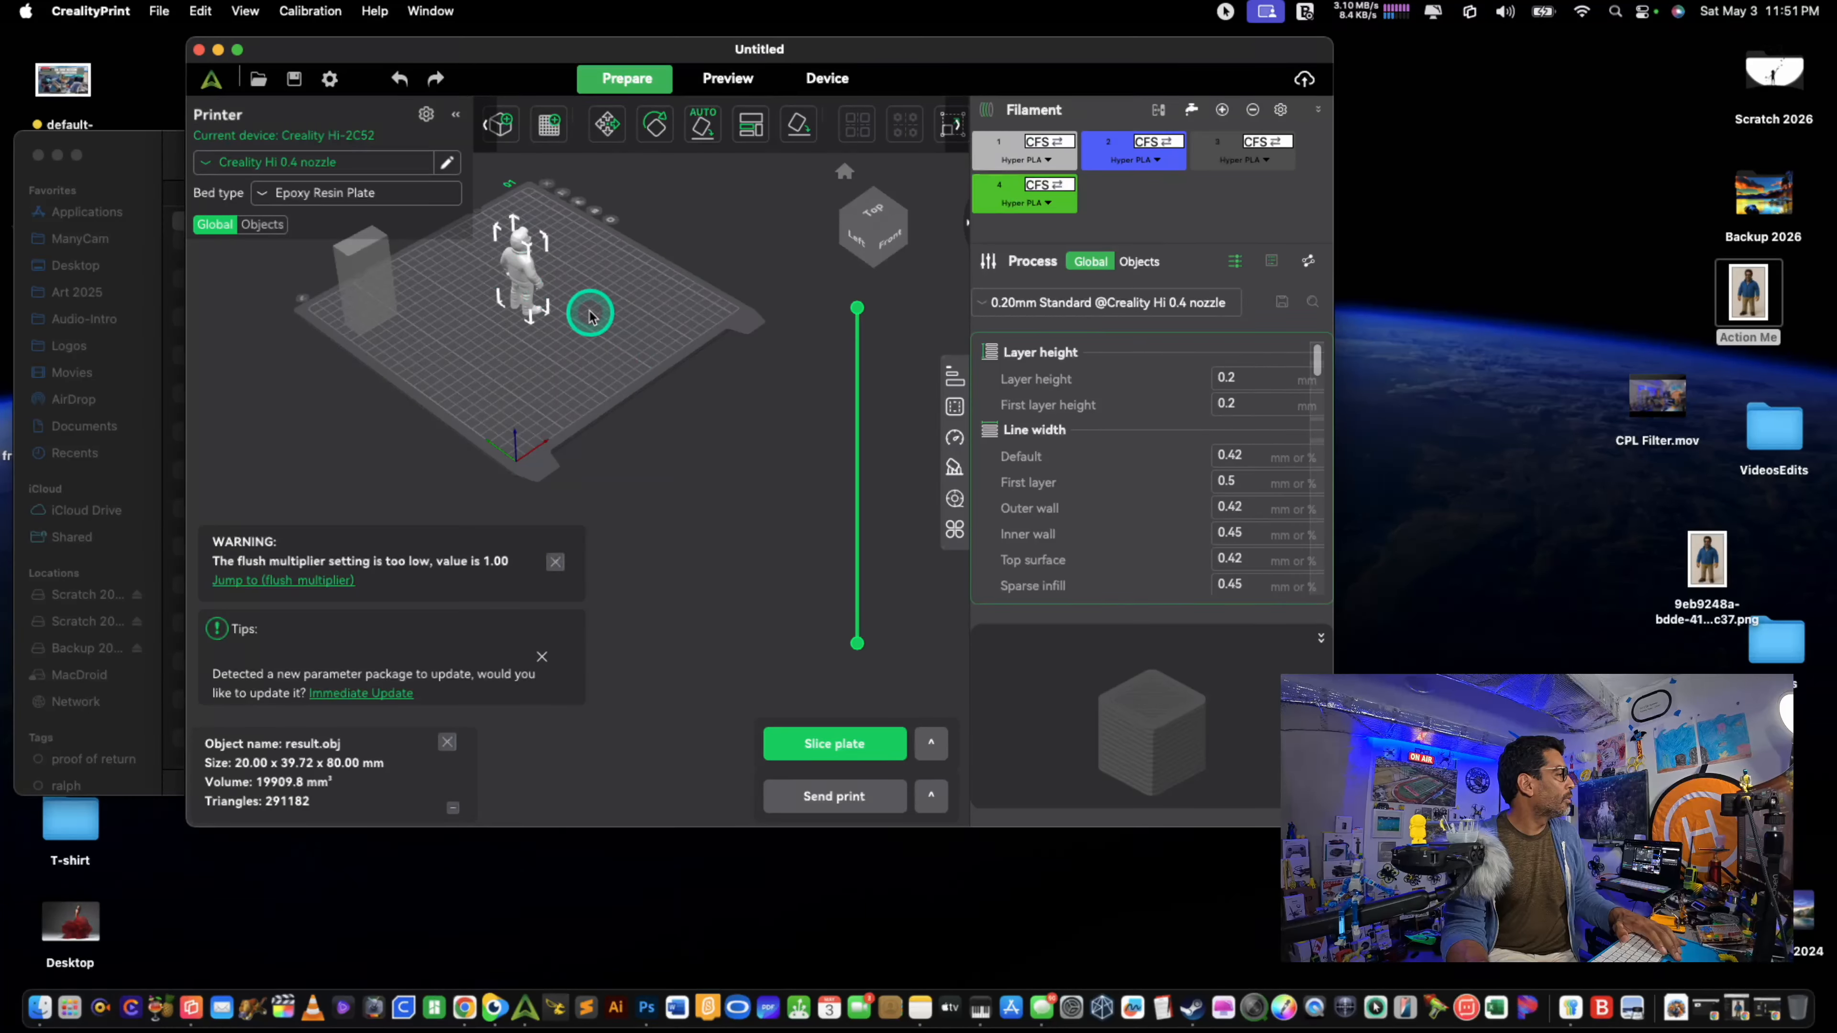
right_drag(599, 326, 668, 352)
scroll(670, 352, up, 3)
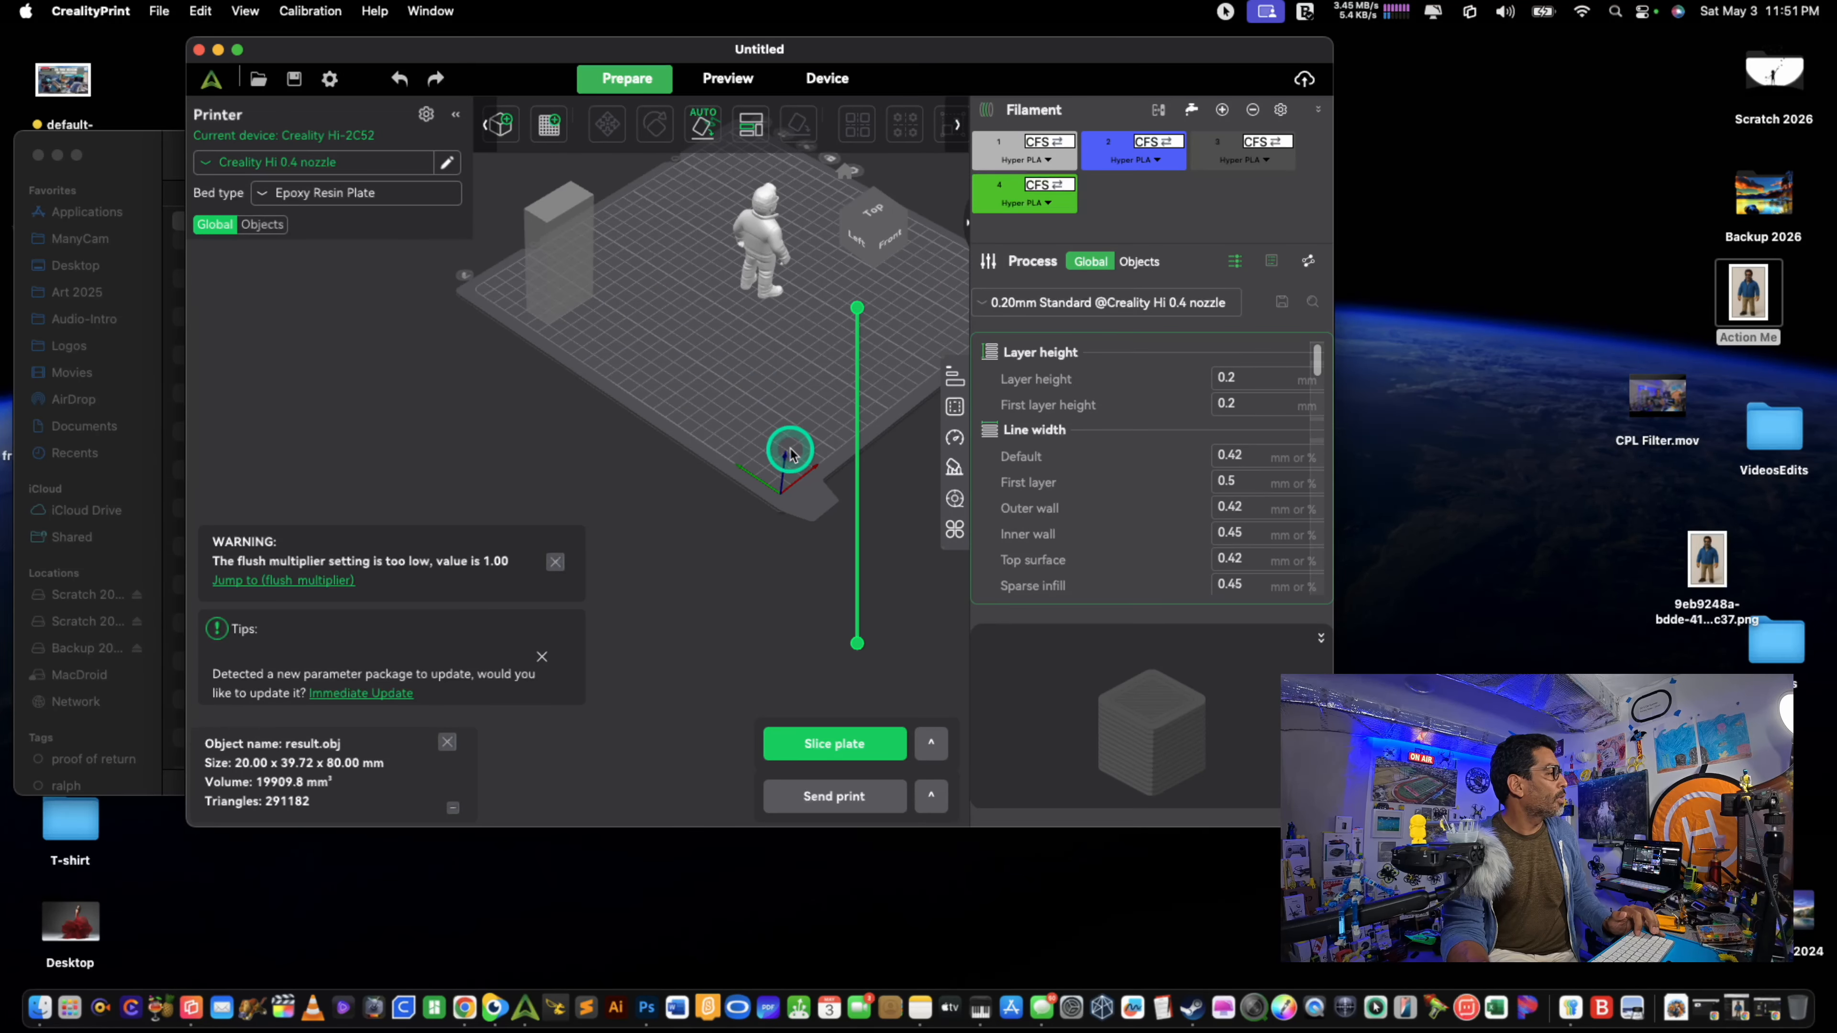
drag(788, 443, 636, 427)
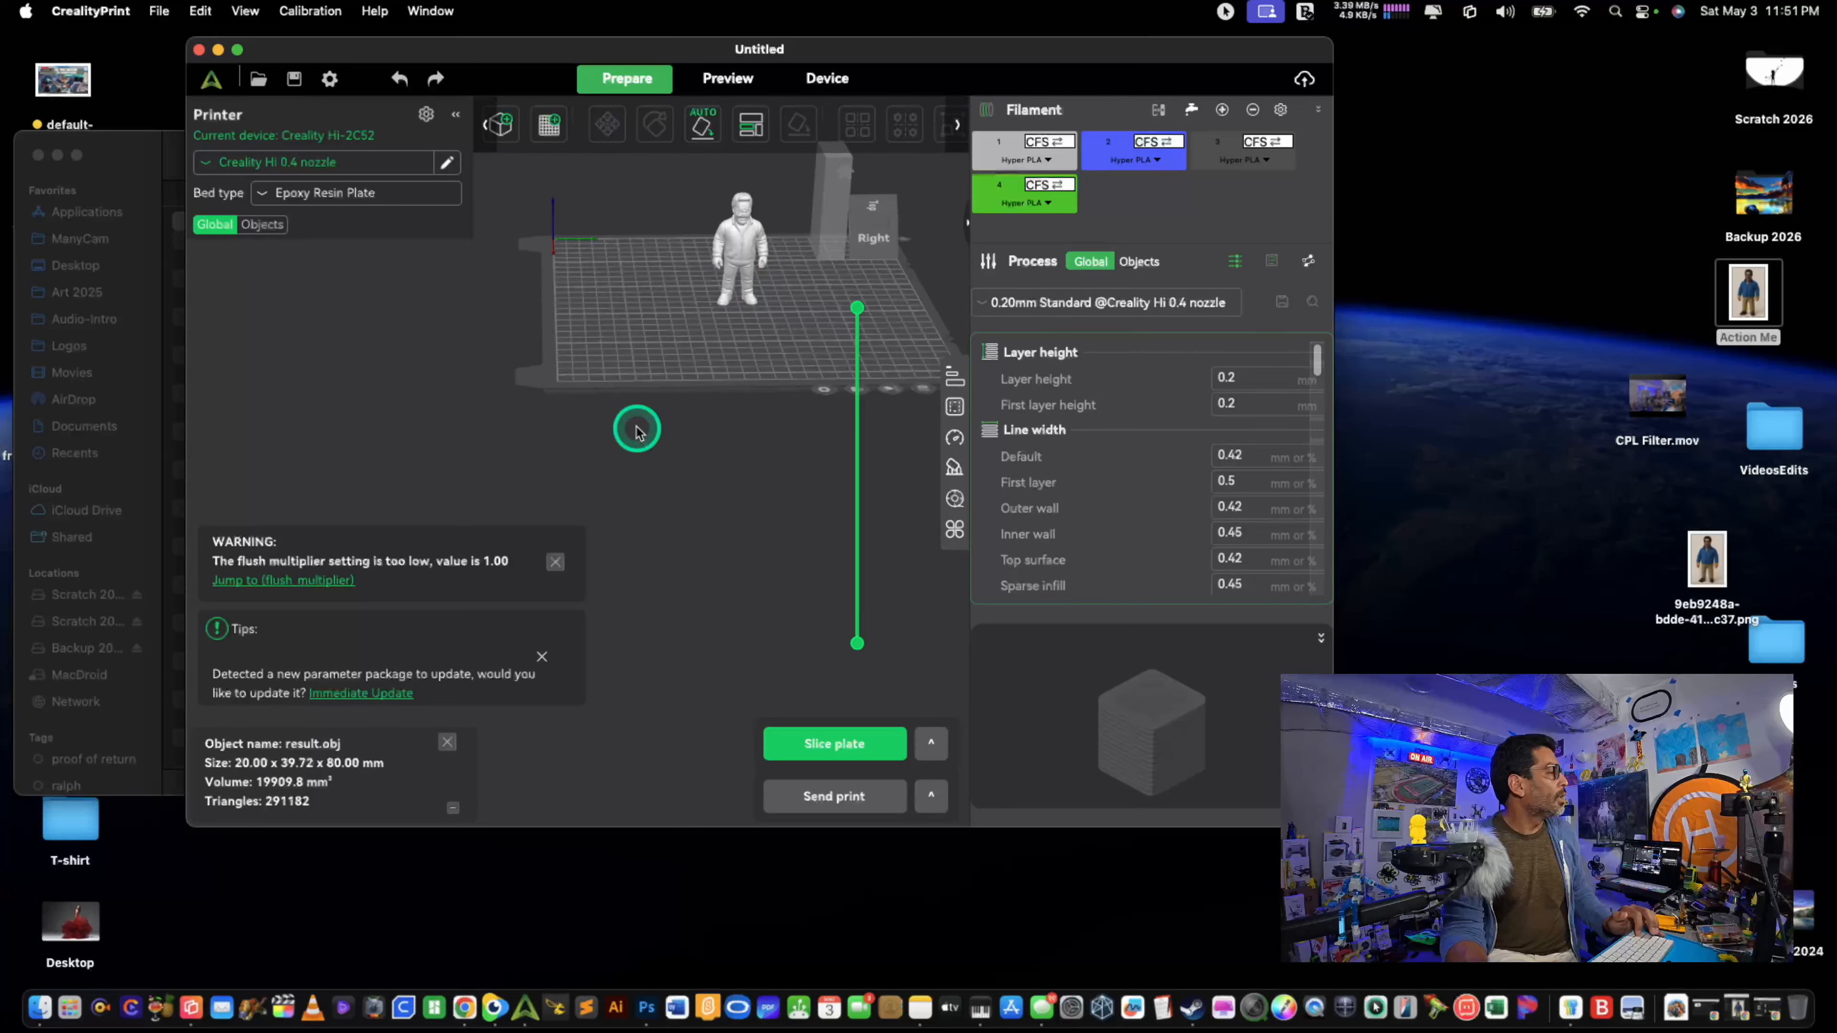
Step: Slice the imported figure and examine its sliced preview on the build plate
scroll(636, 426, up, 3)
scroll(752, 421, down, 5)
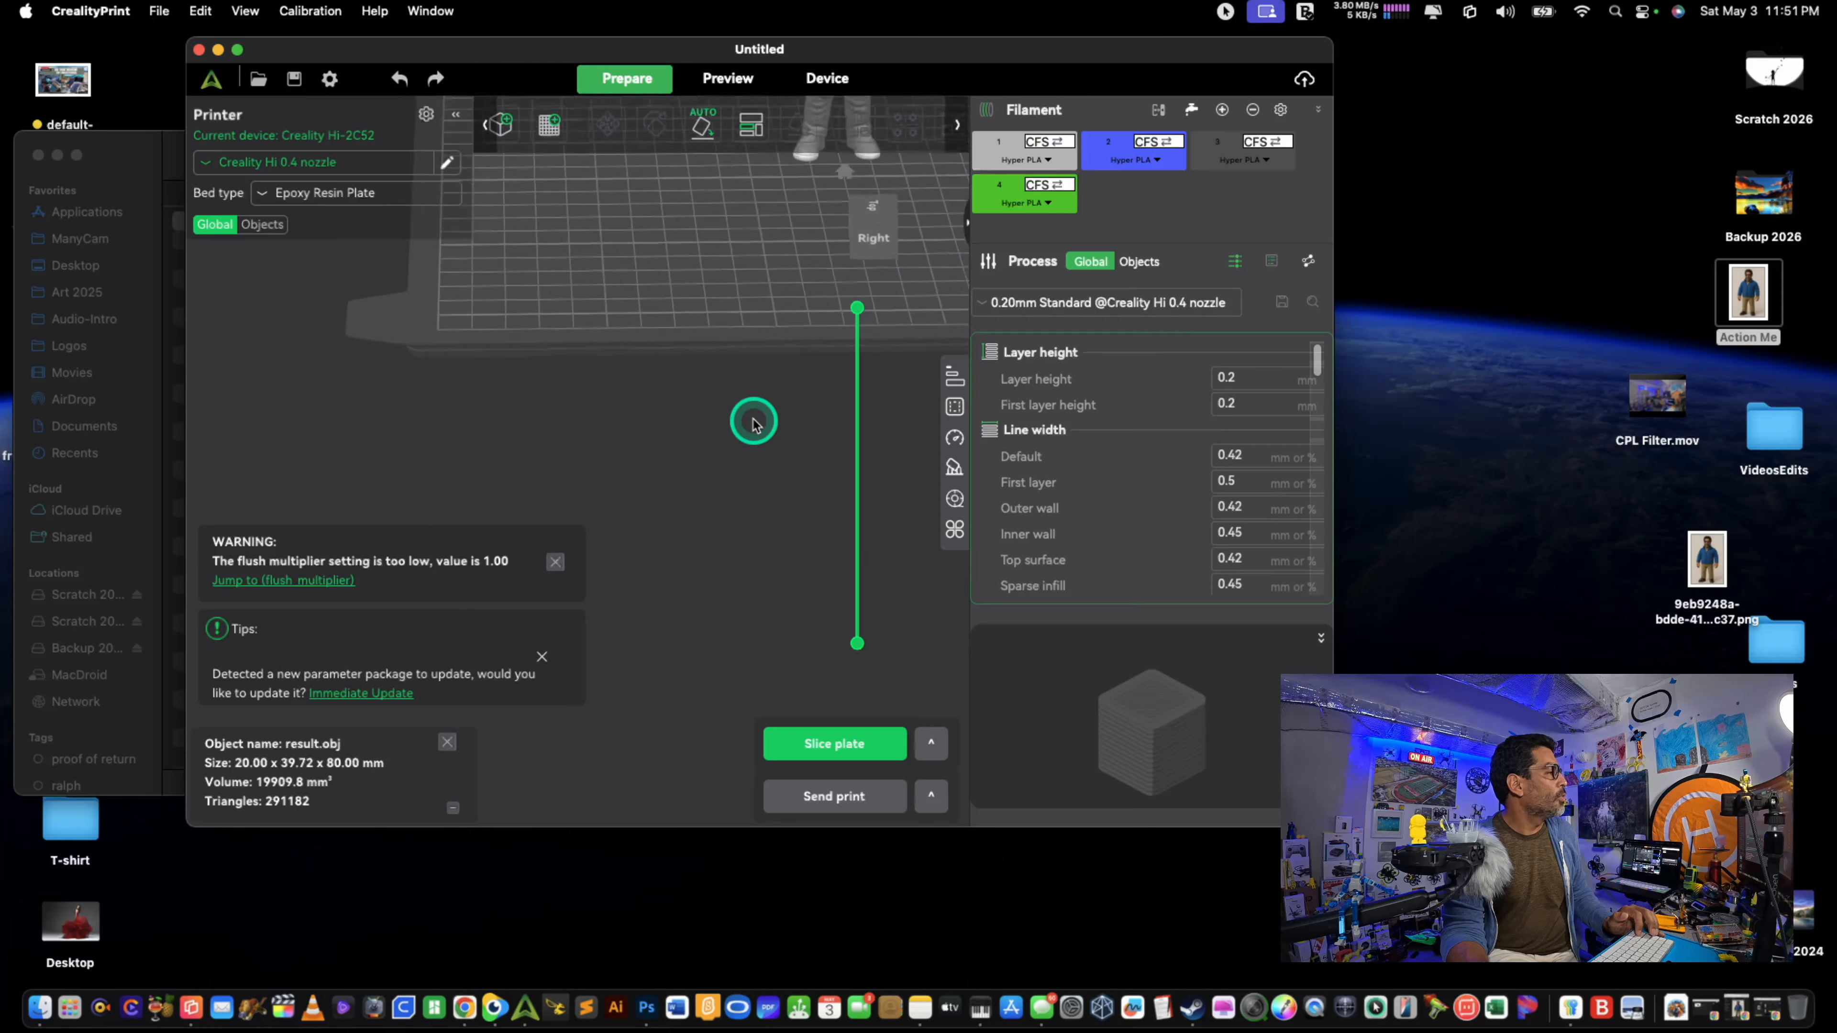
click(725, 80)
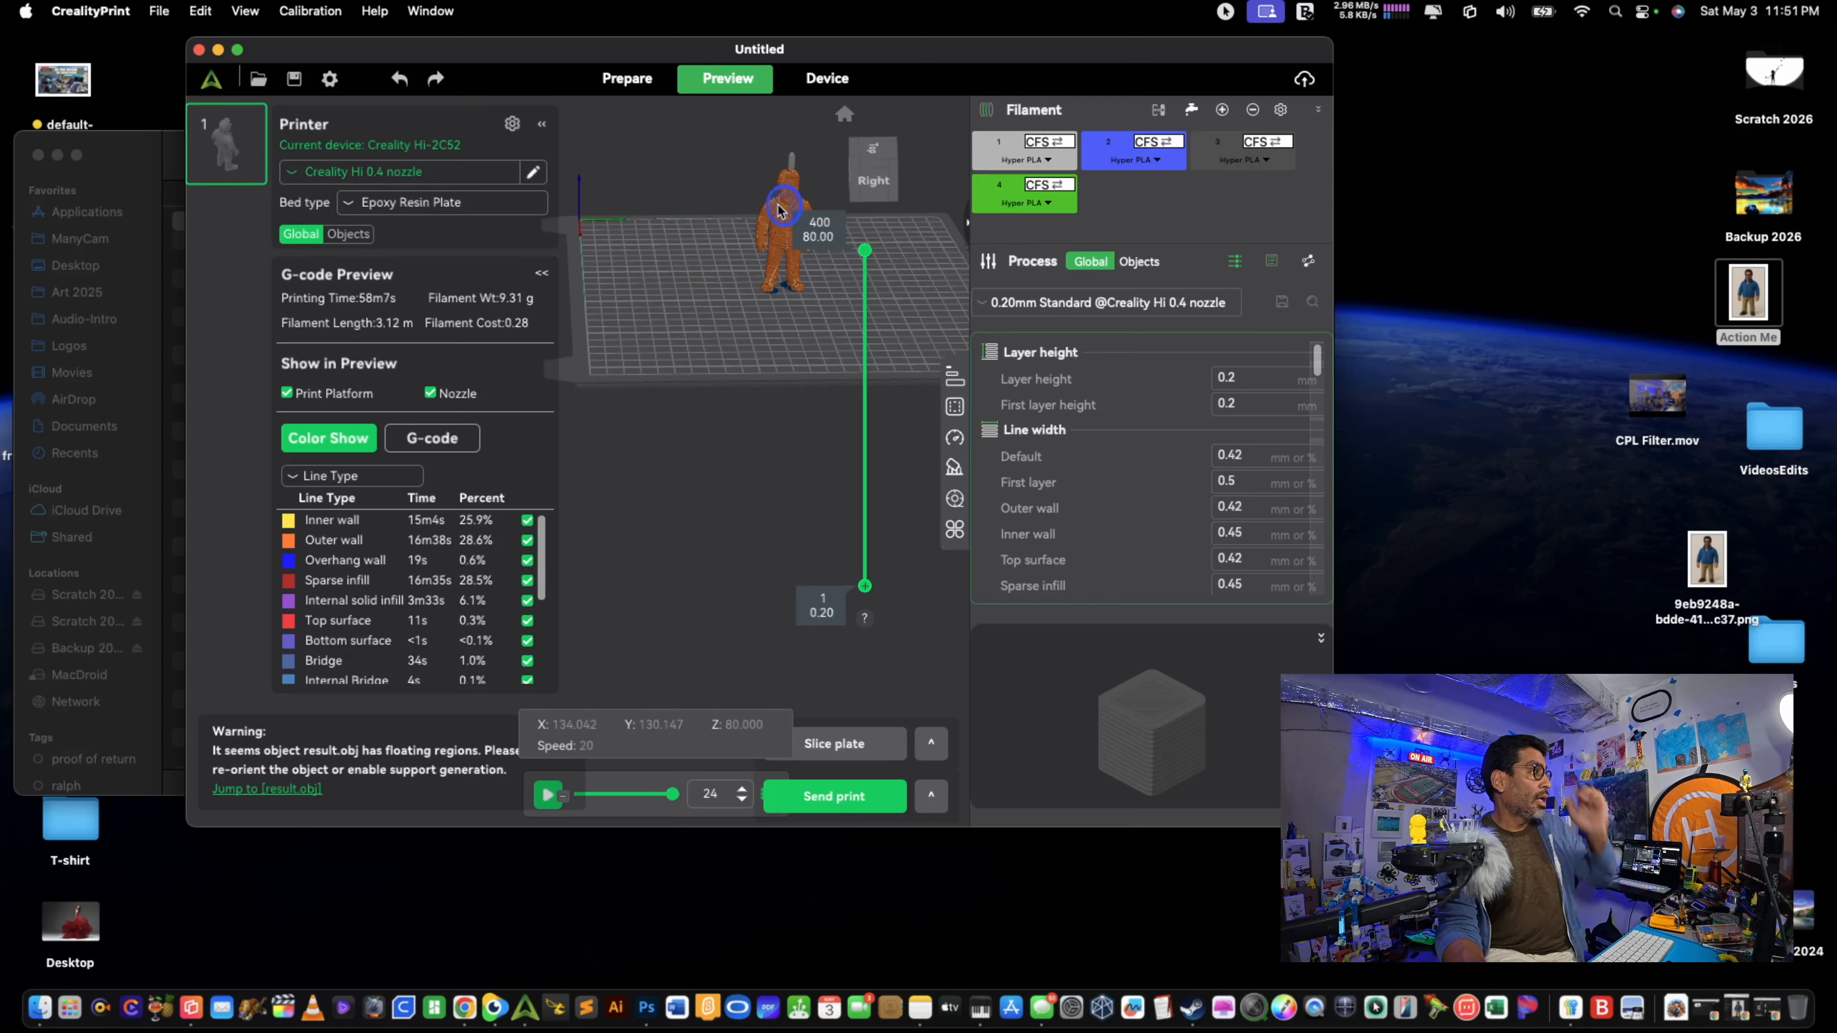
scroll(765, 328, up, 5)
scroll(769, 330, down, 5)
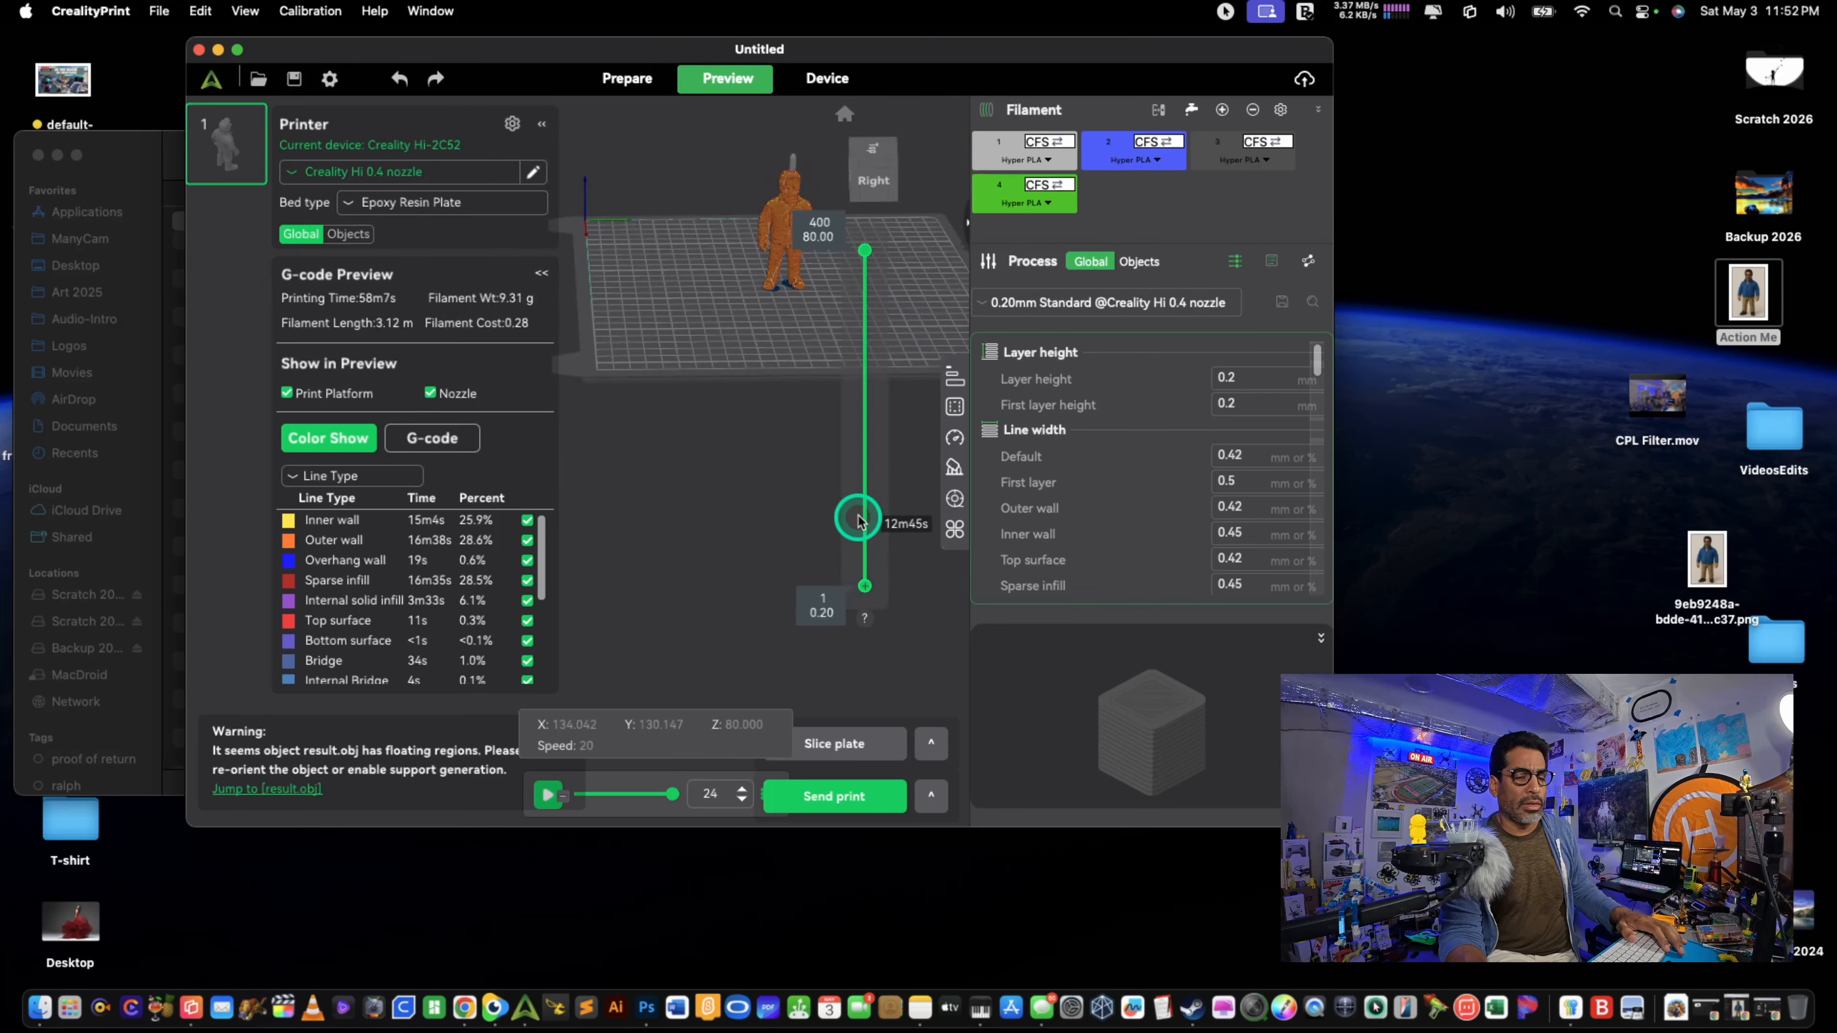
Step: Return to the Prepare view and examine the unsliced figure's face and body up close
click(651, 89)
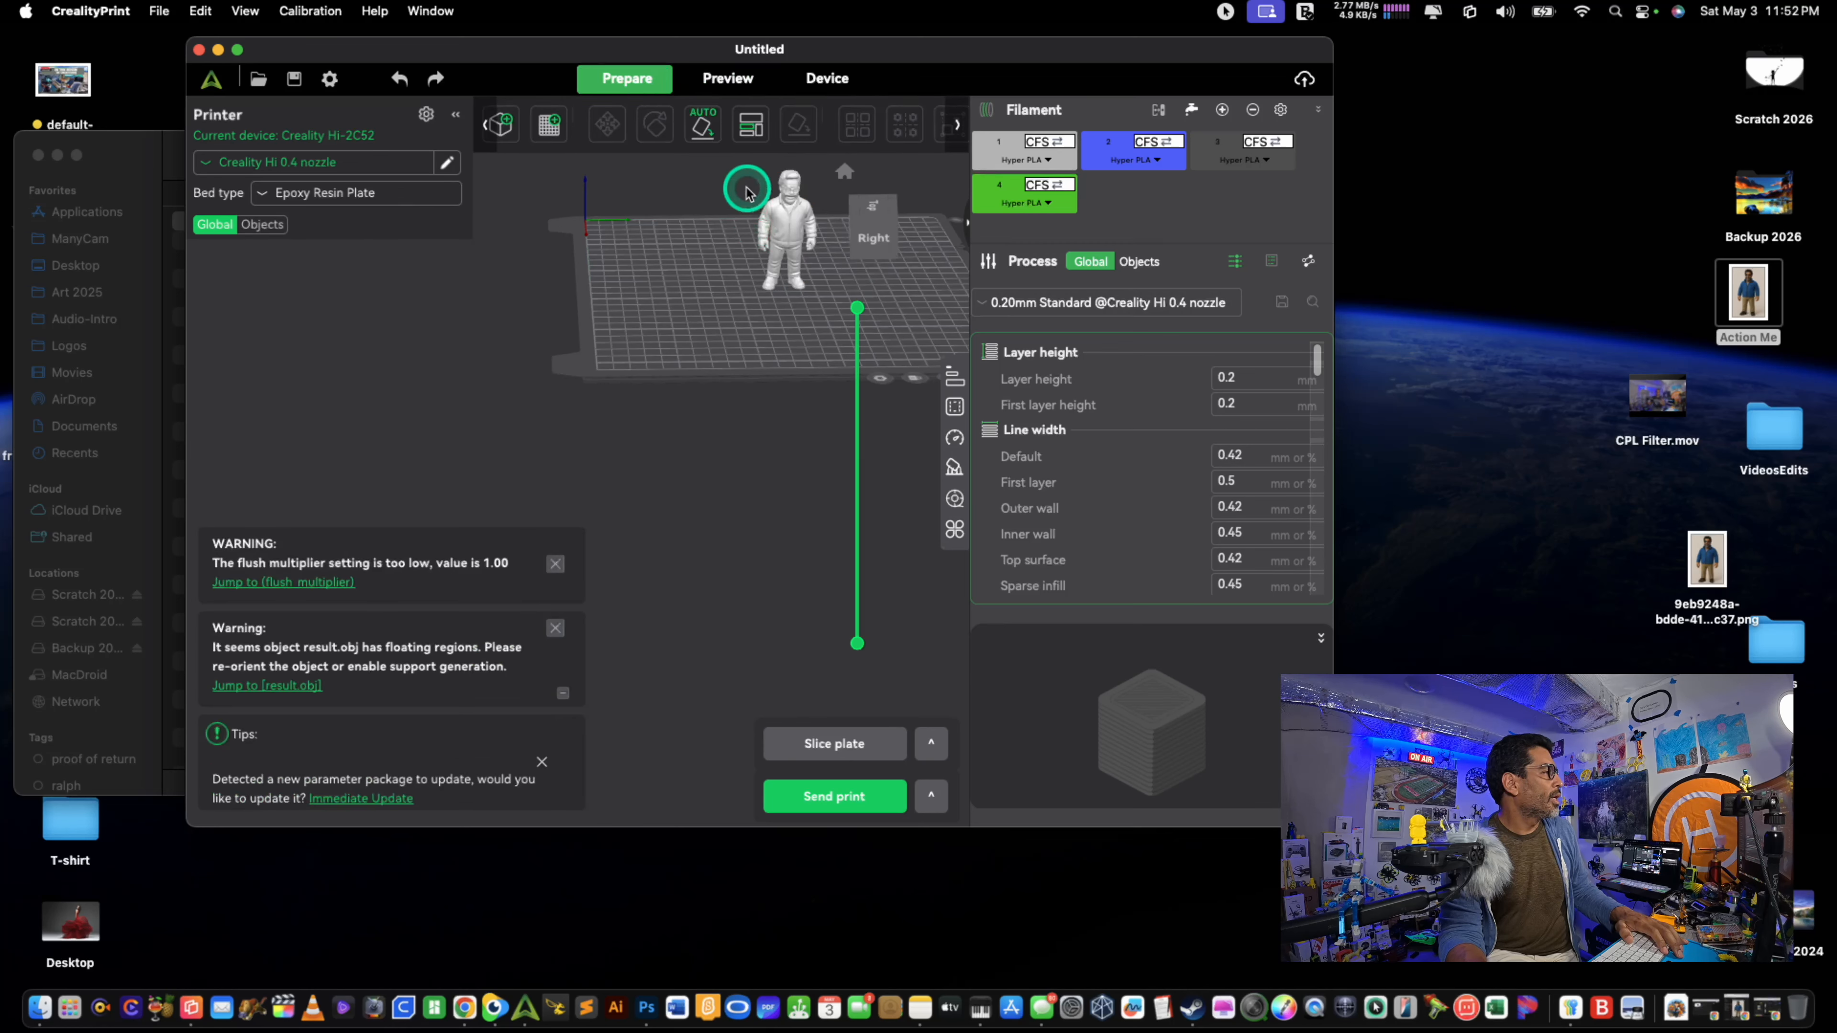
scroll(778, 246, up, 5)
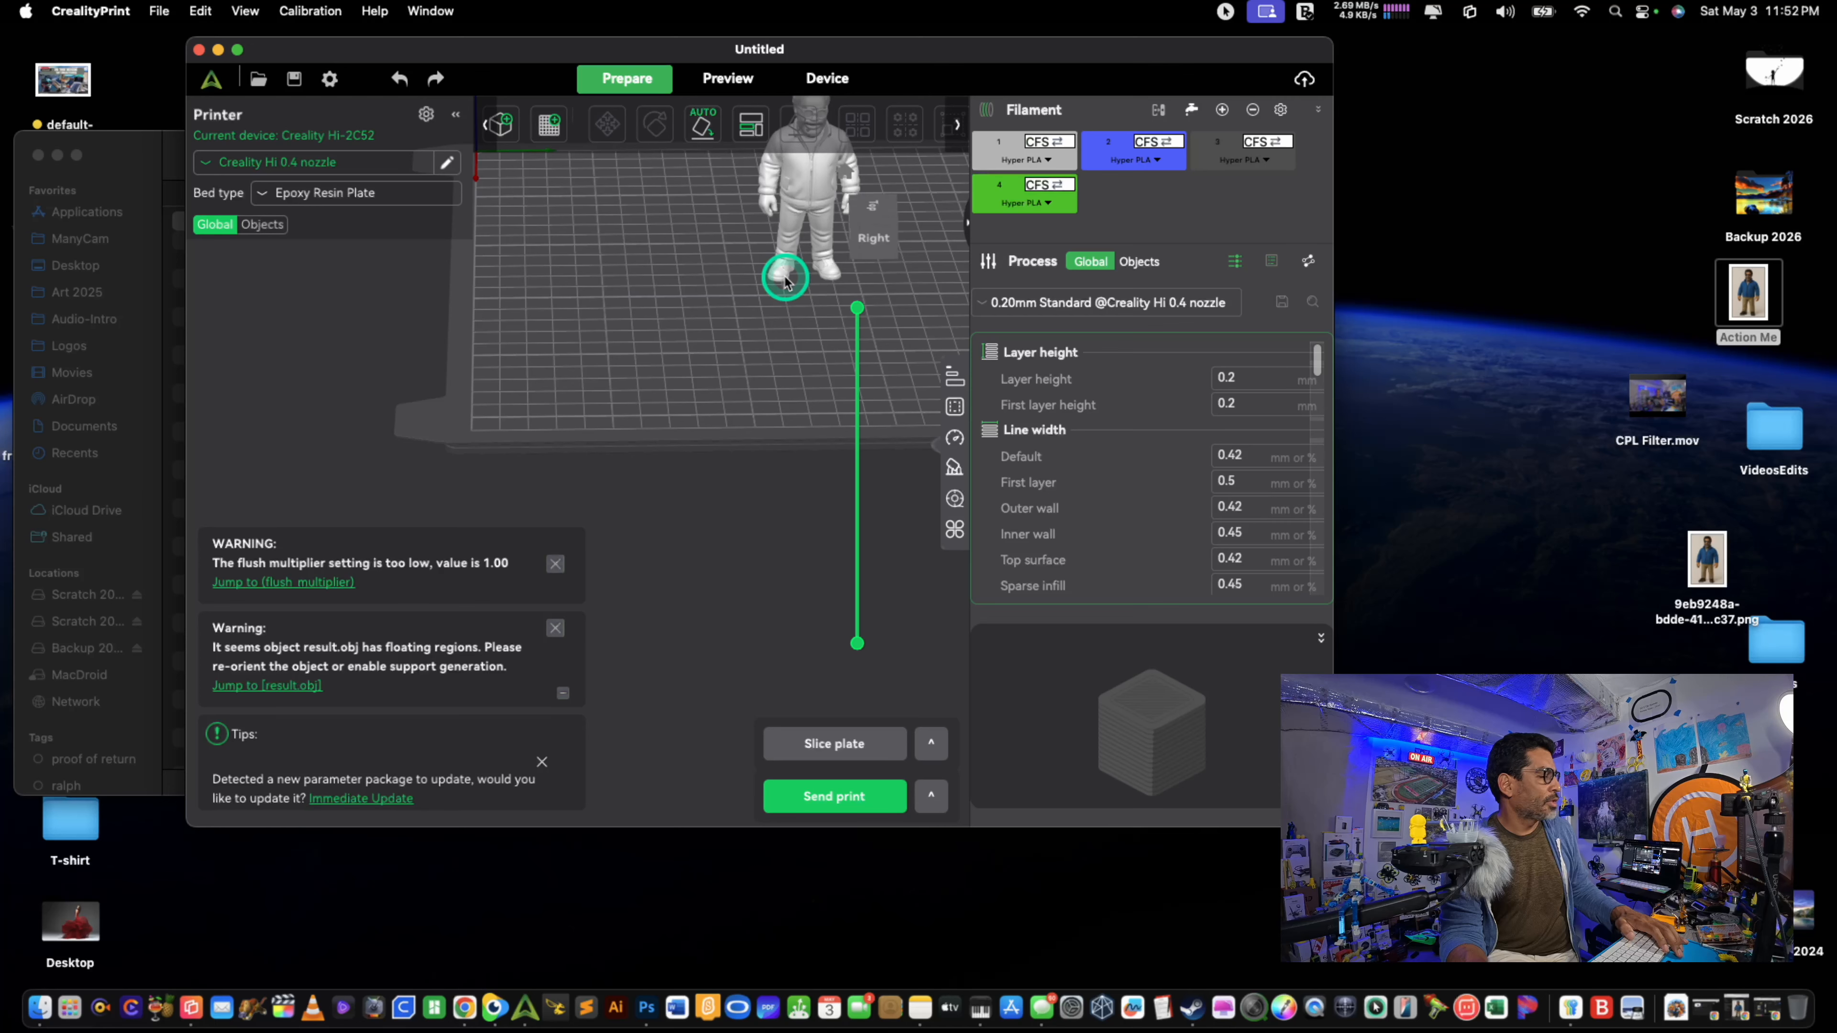
scroll(786, 282, down, 5)
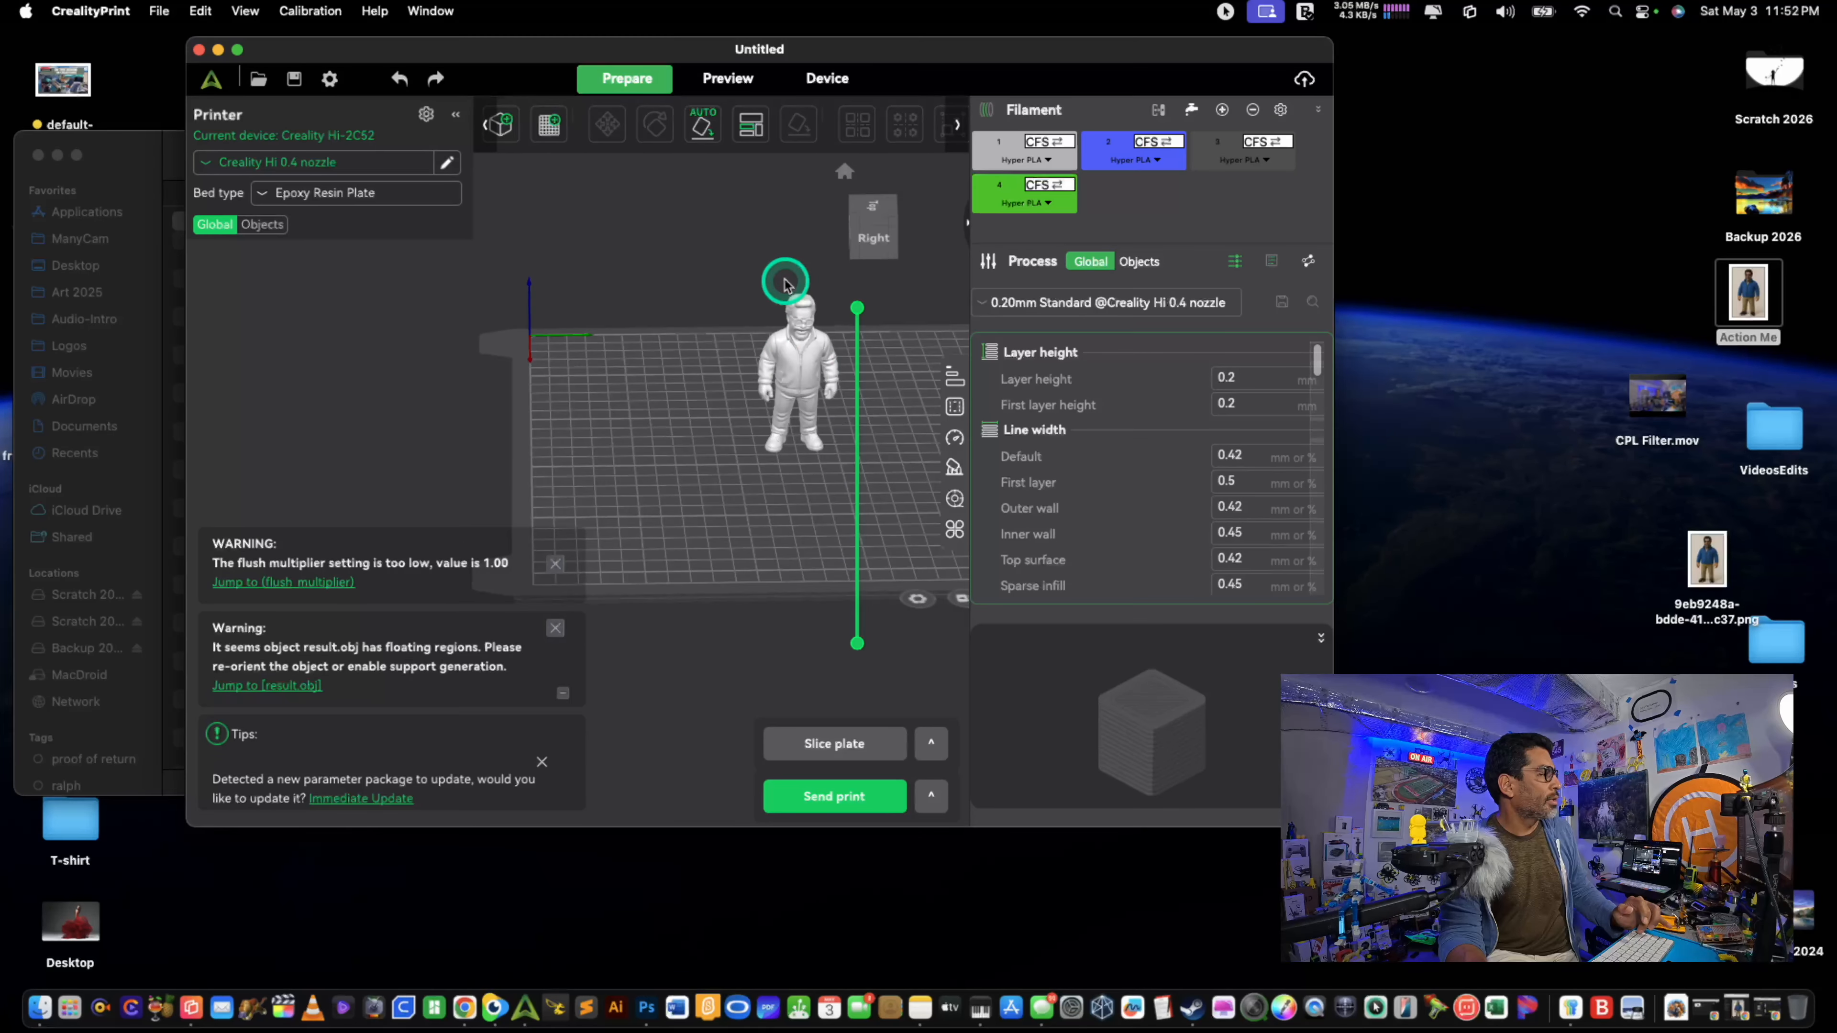
scroll(786, 282, up, 5)
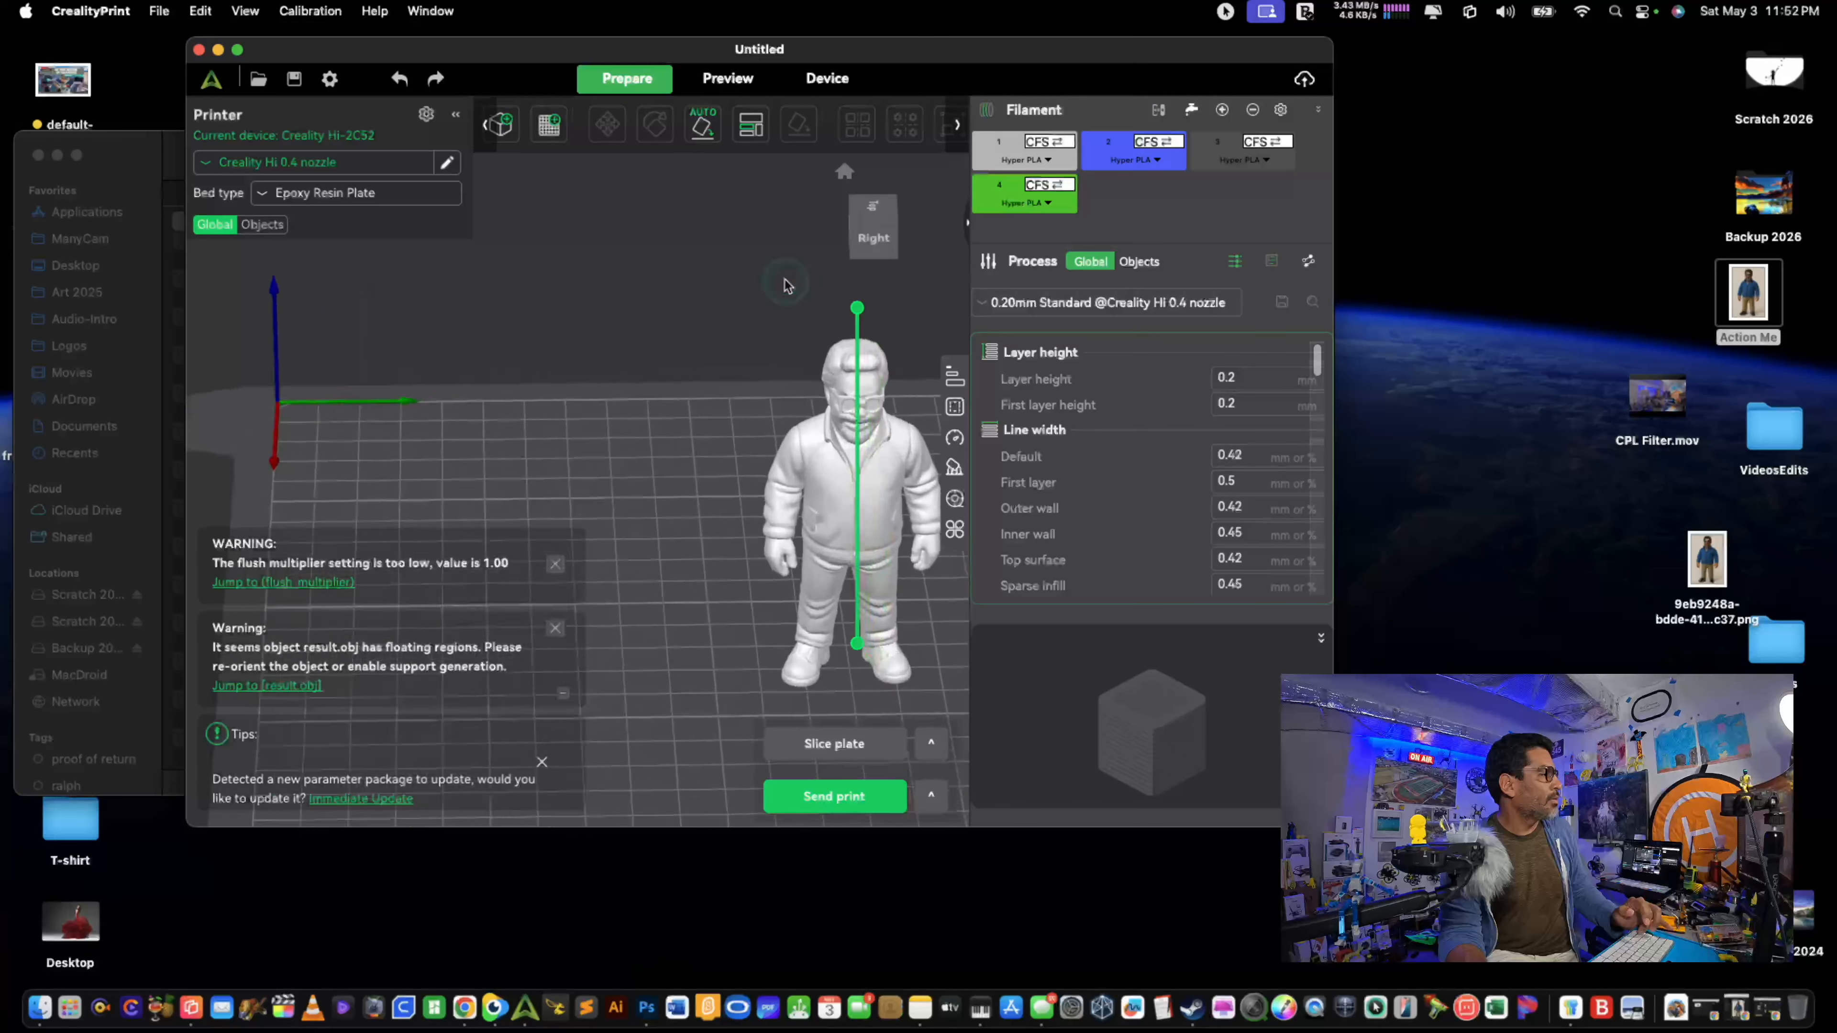
scroll(787, 283, up, 4)
scroll(904, 564, down, 2)
scroll(759, 526, up, 2)
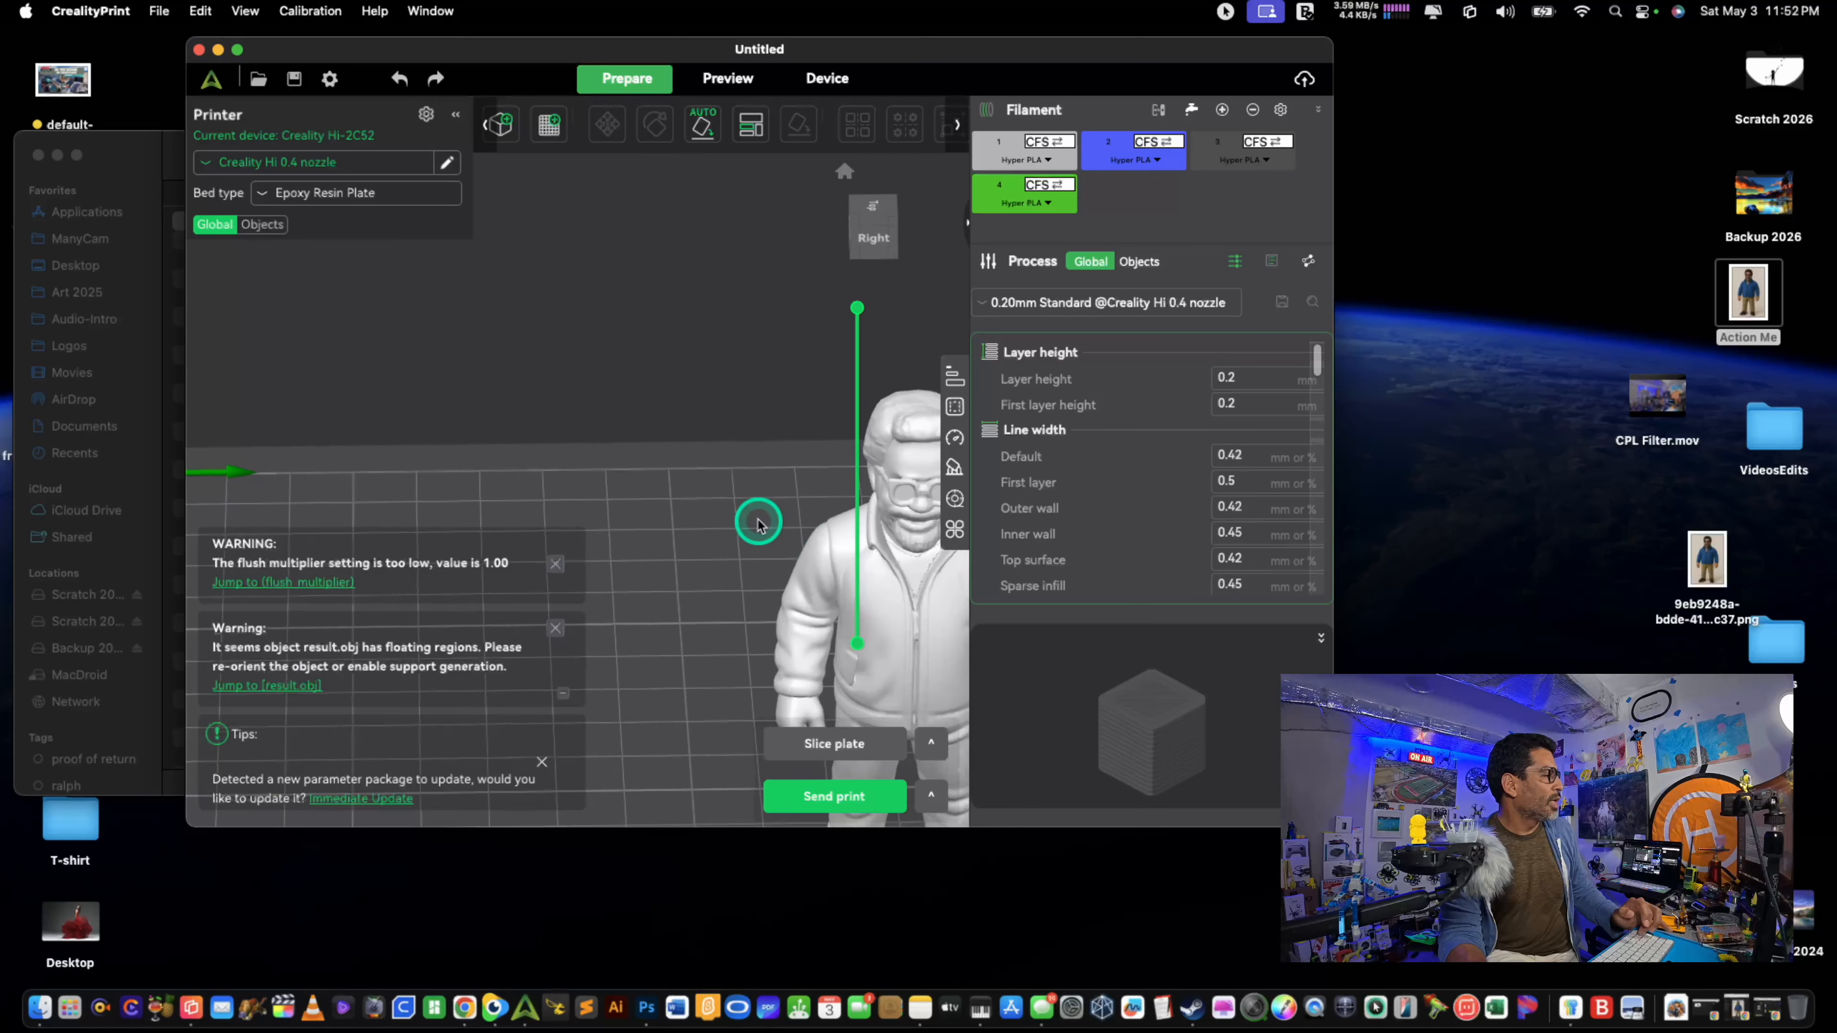
scroll(759, 506, up, 2)
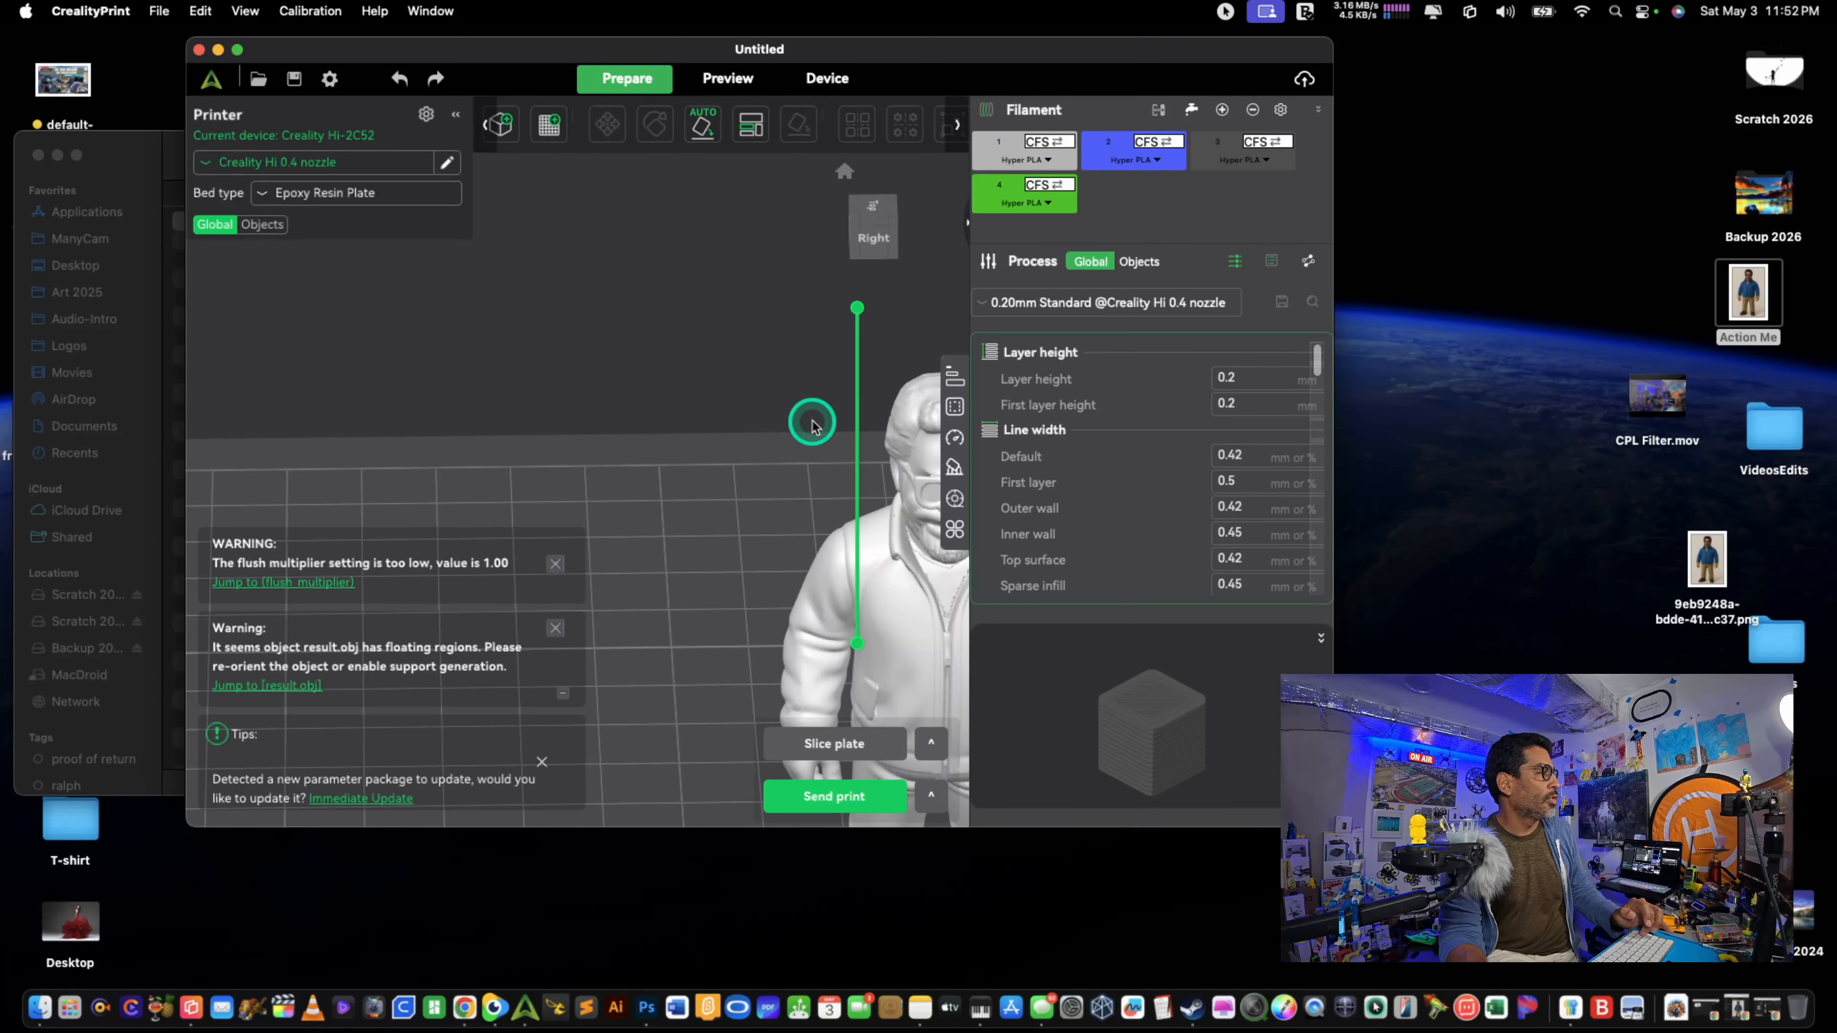
scroll(796, 435, up, 1)
scroll(788, 407, down, 5)
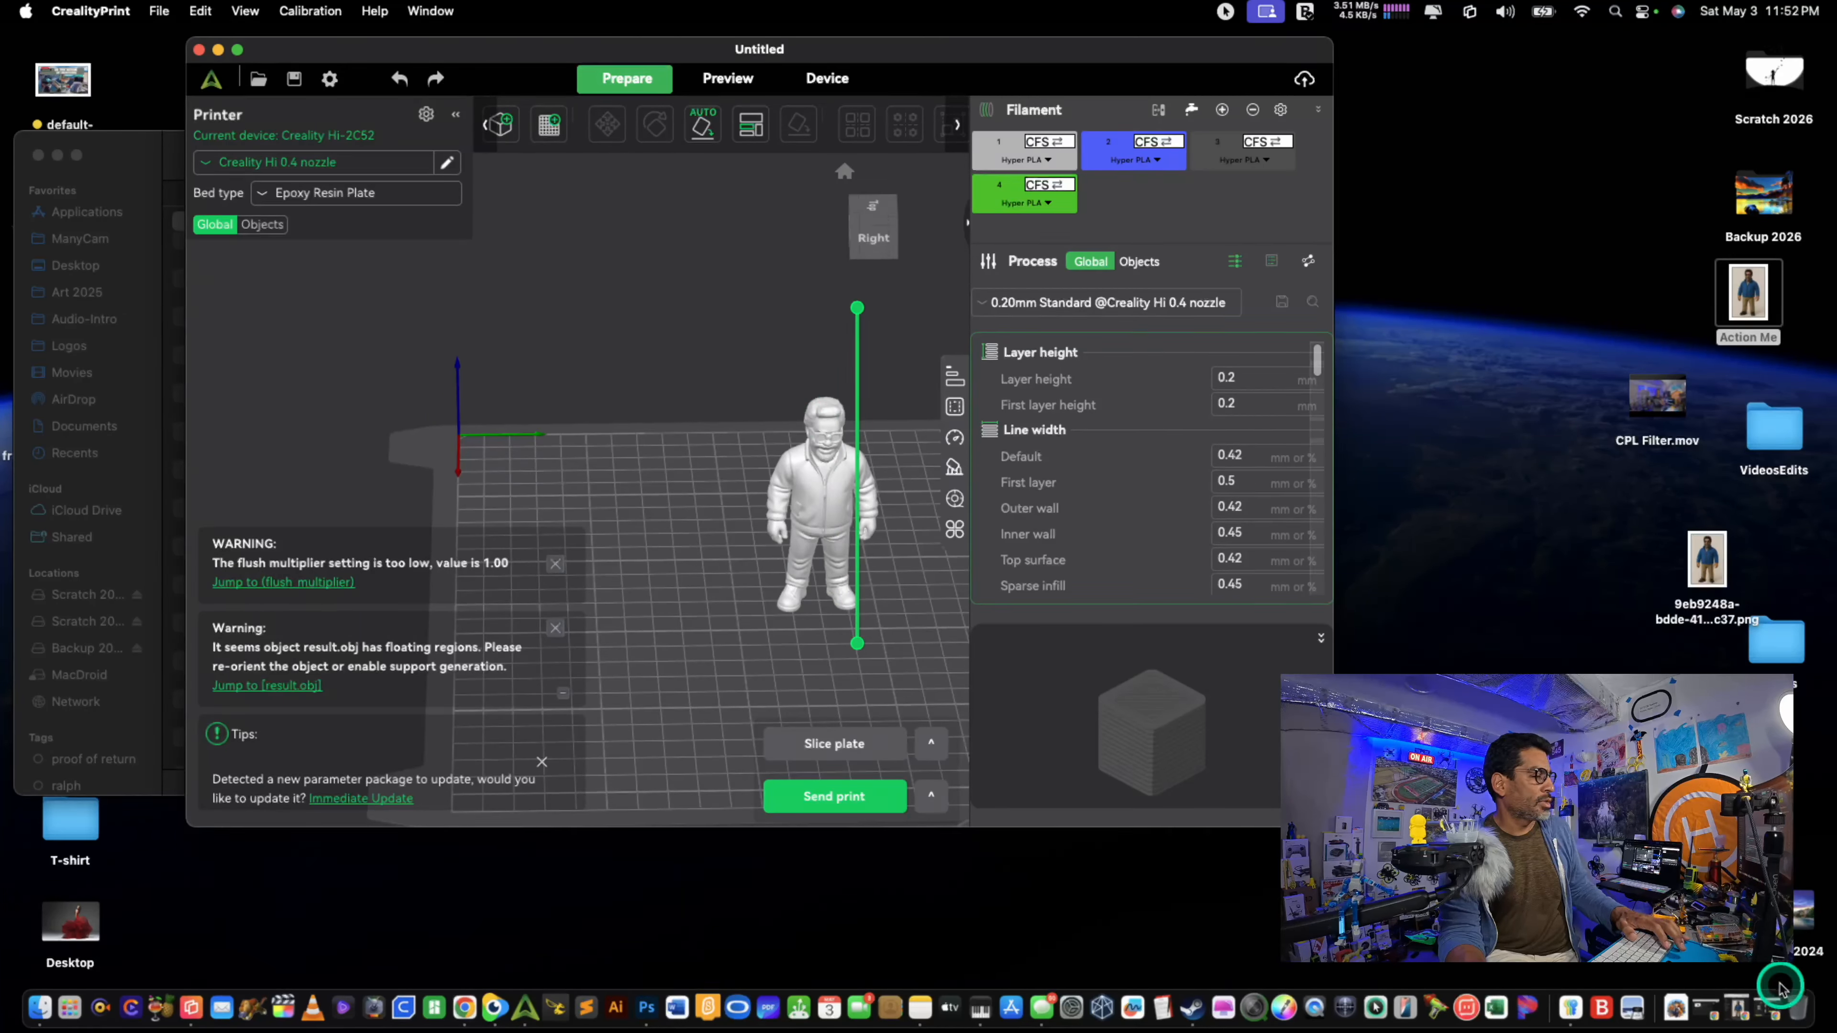
Step: Close the untitled project containing the result.obj figure
click(199, 51)
click(905, 509)
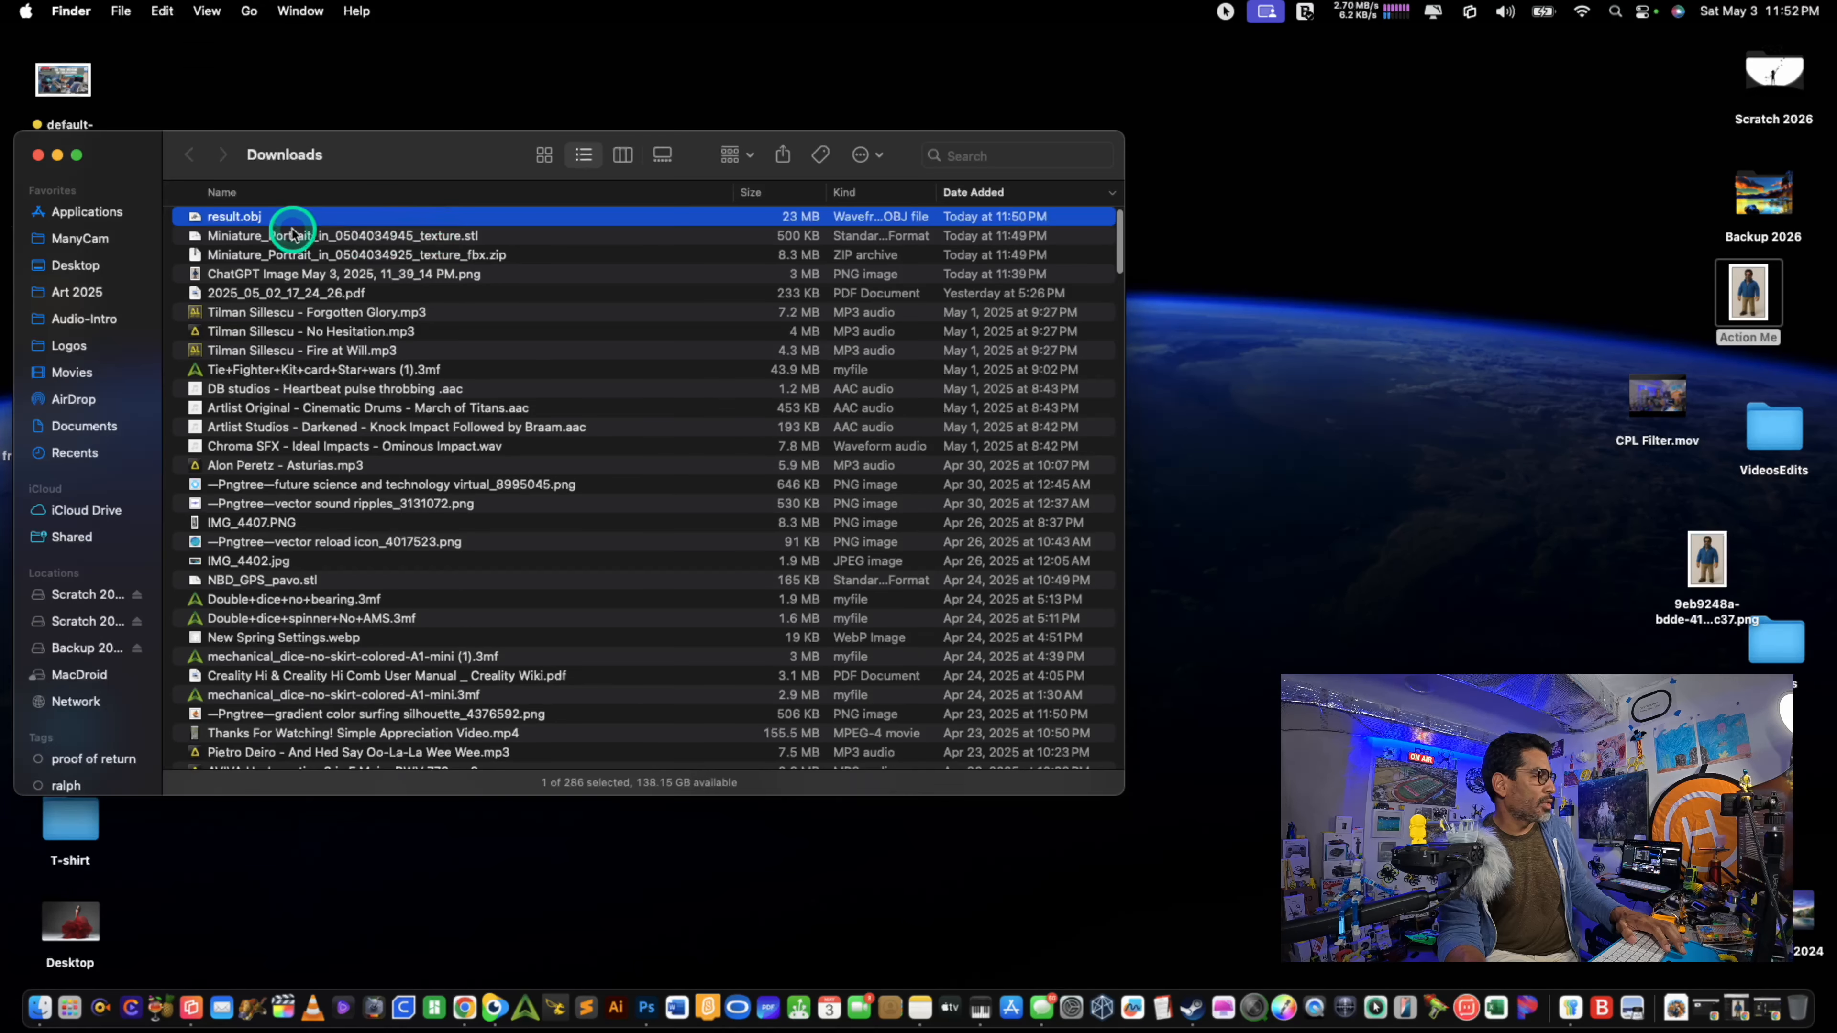
Step: Rename result.obj in the Downloads folder as result.stl and accept the .stl extension
click(248, 219)
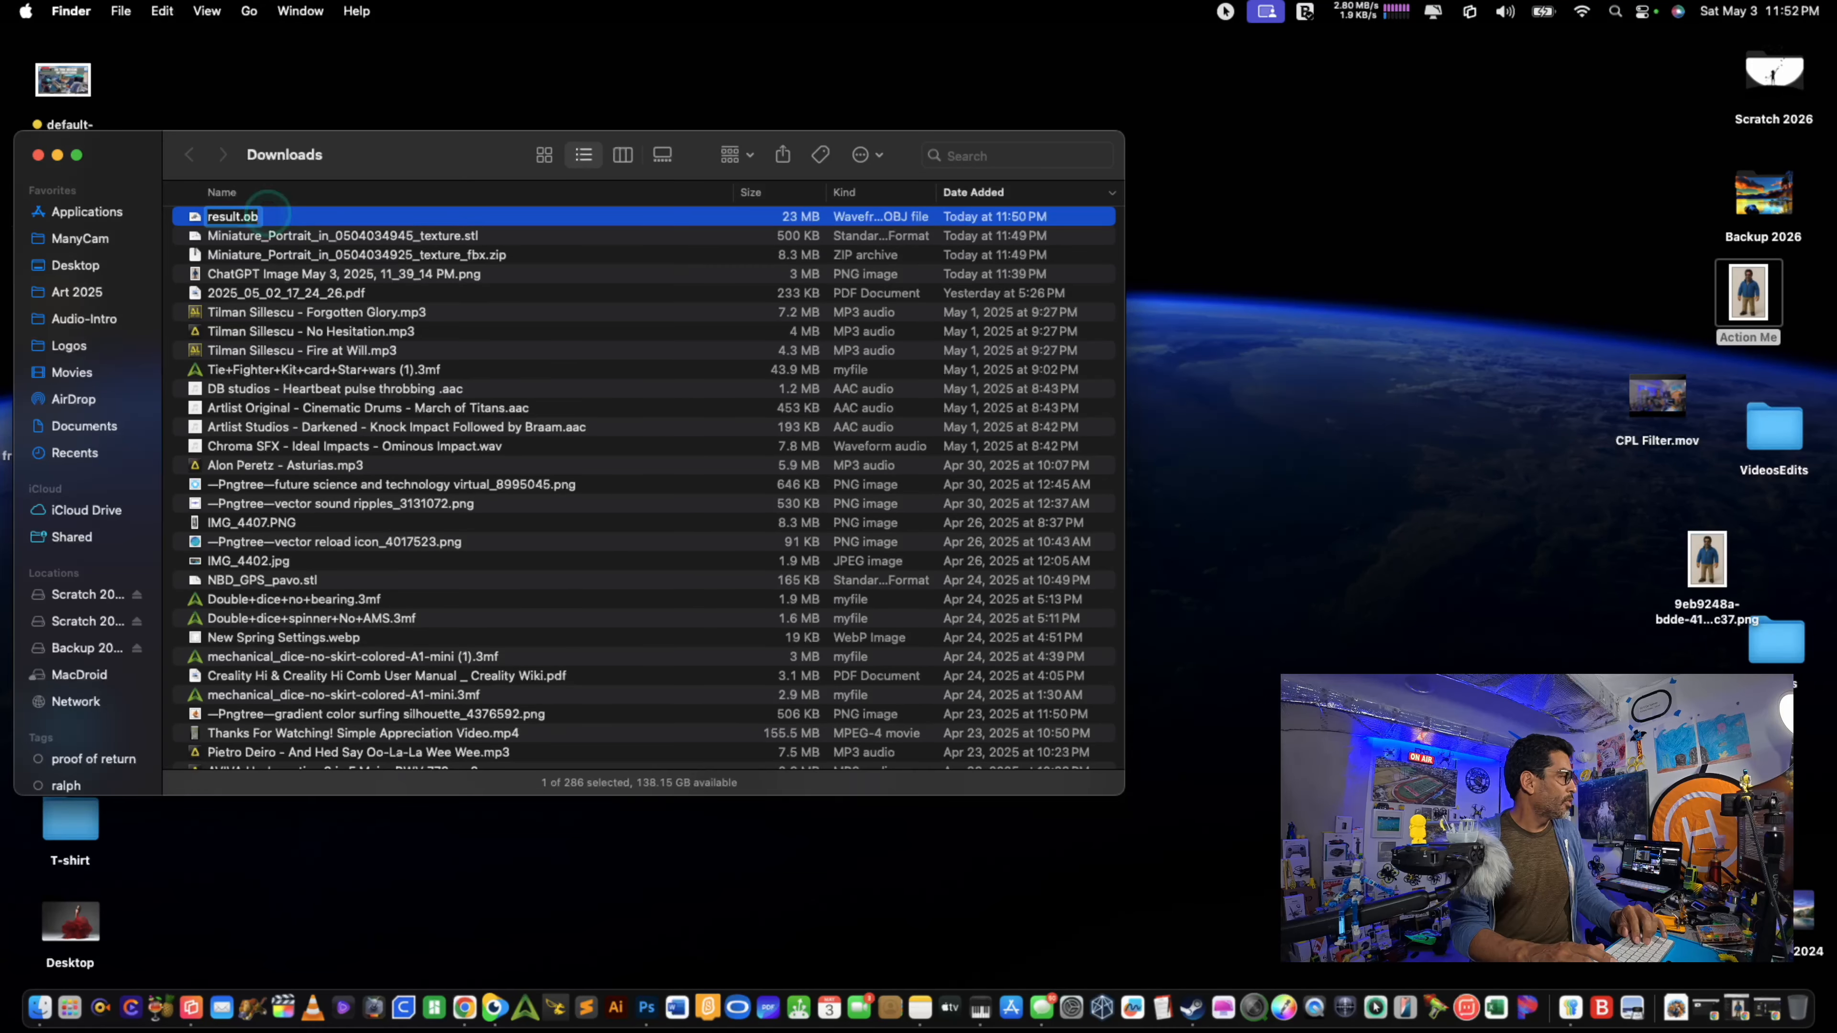
text(stl)
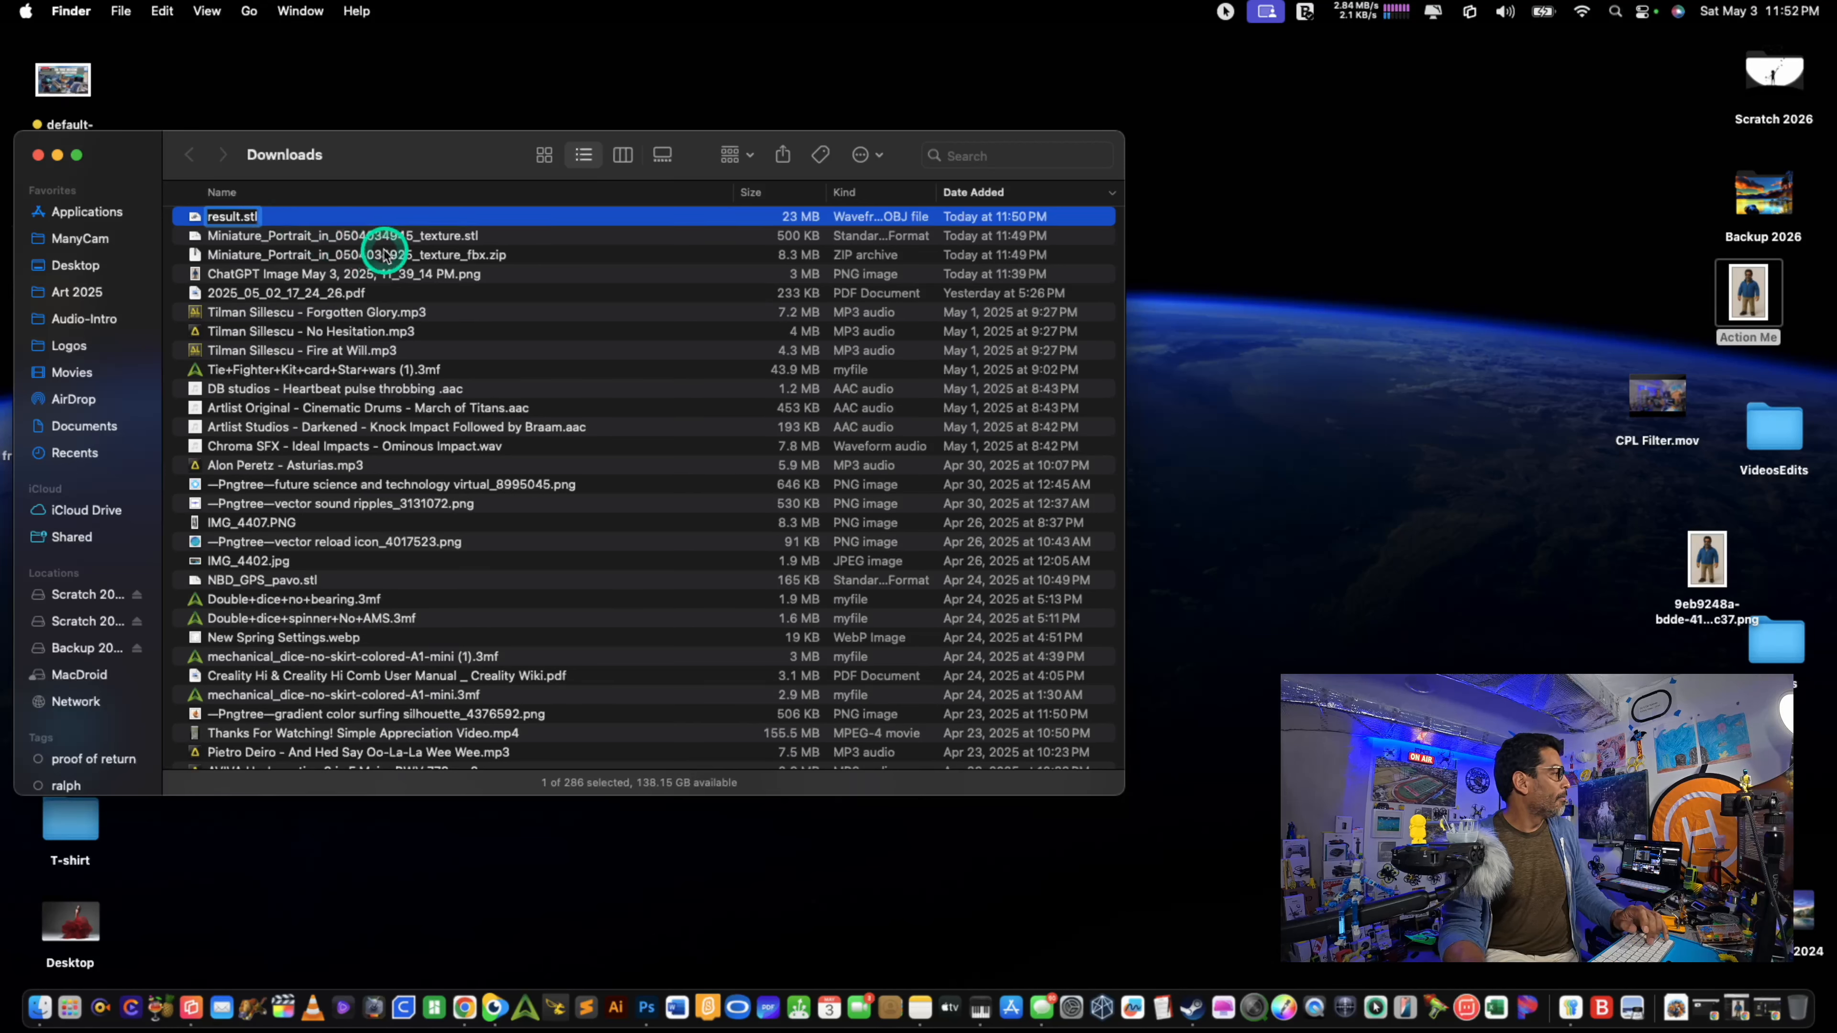
key(Return)
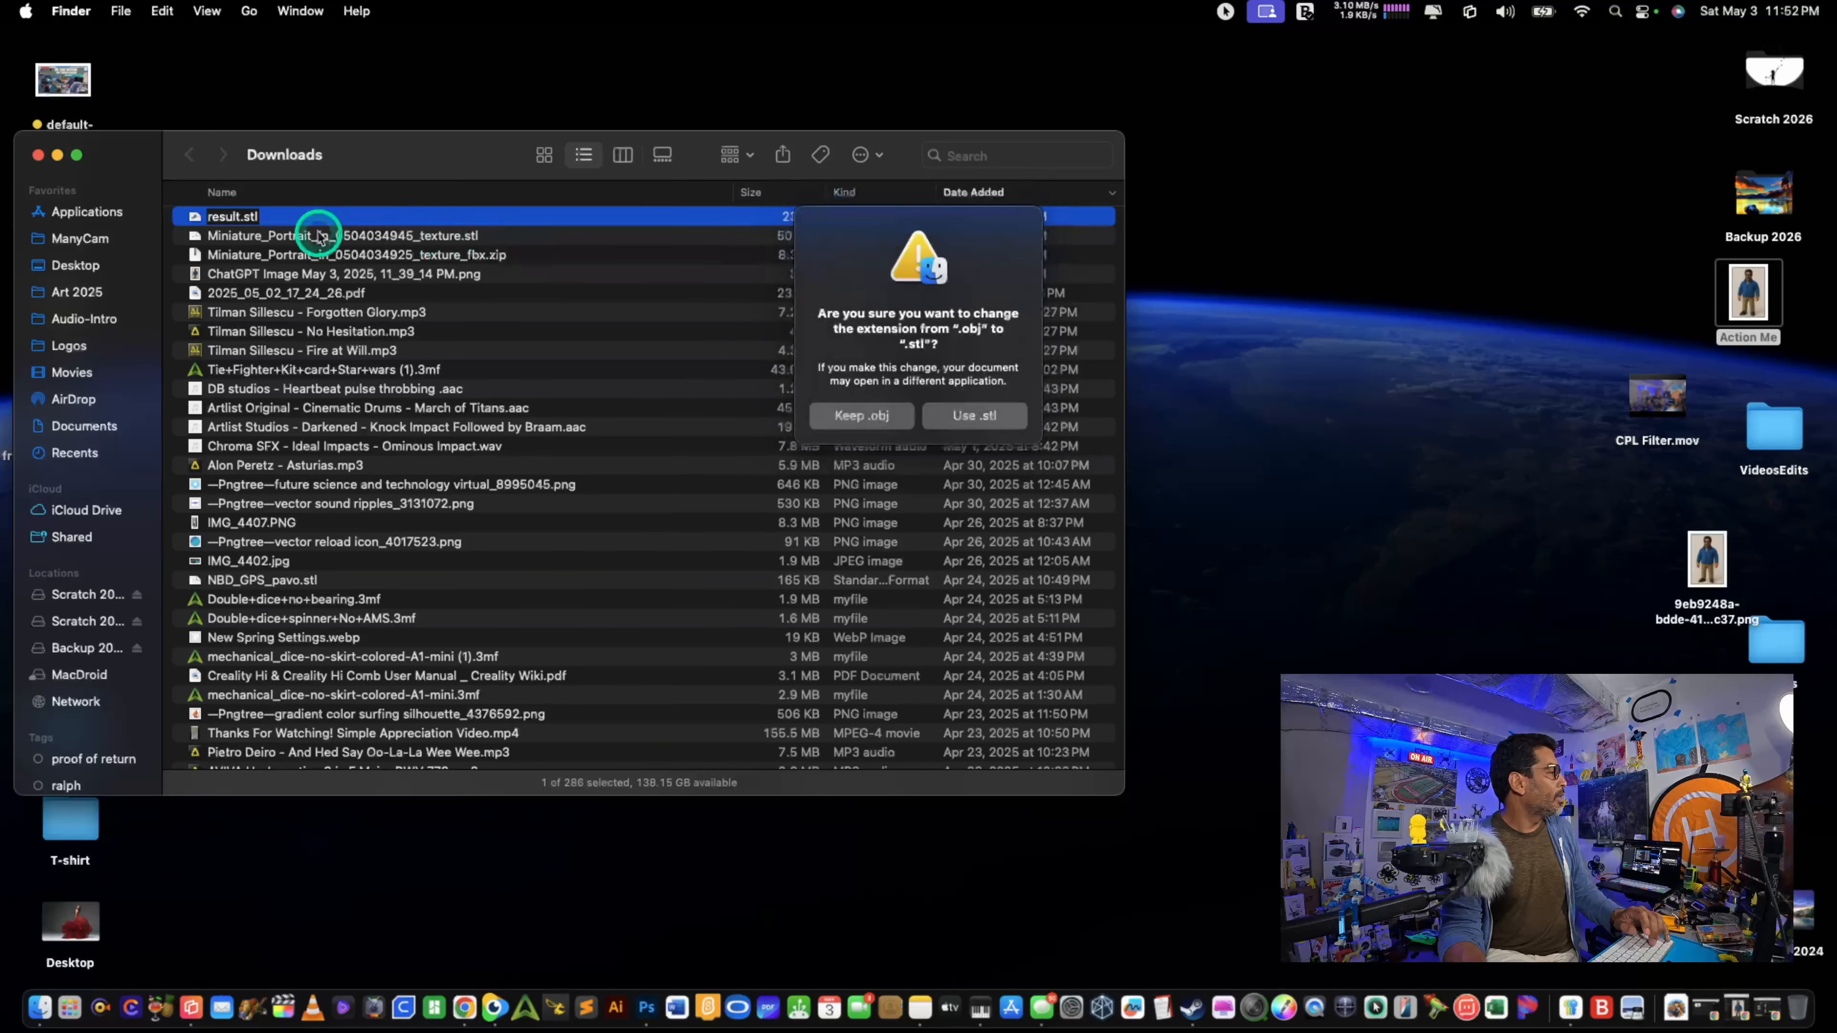
click(967, 414)
click(199, 219)
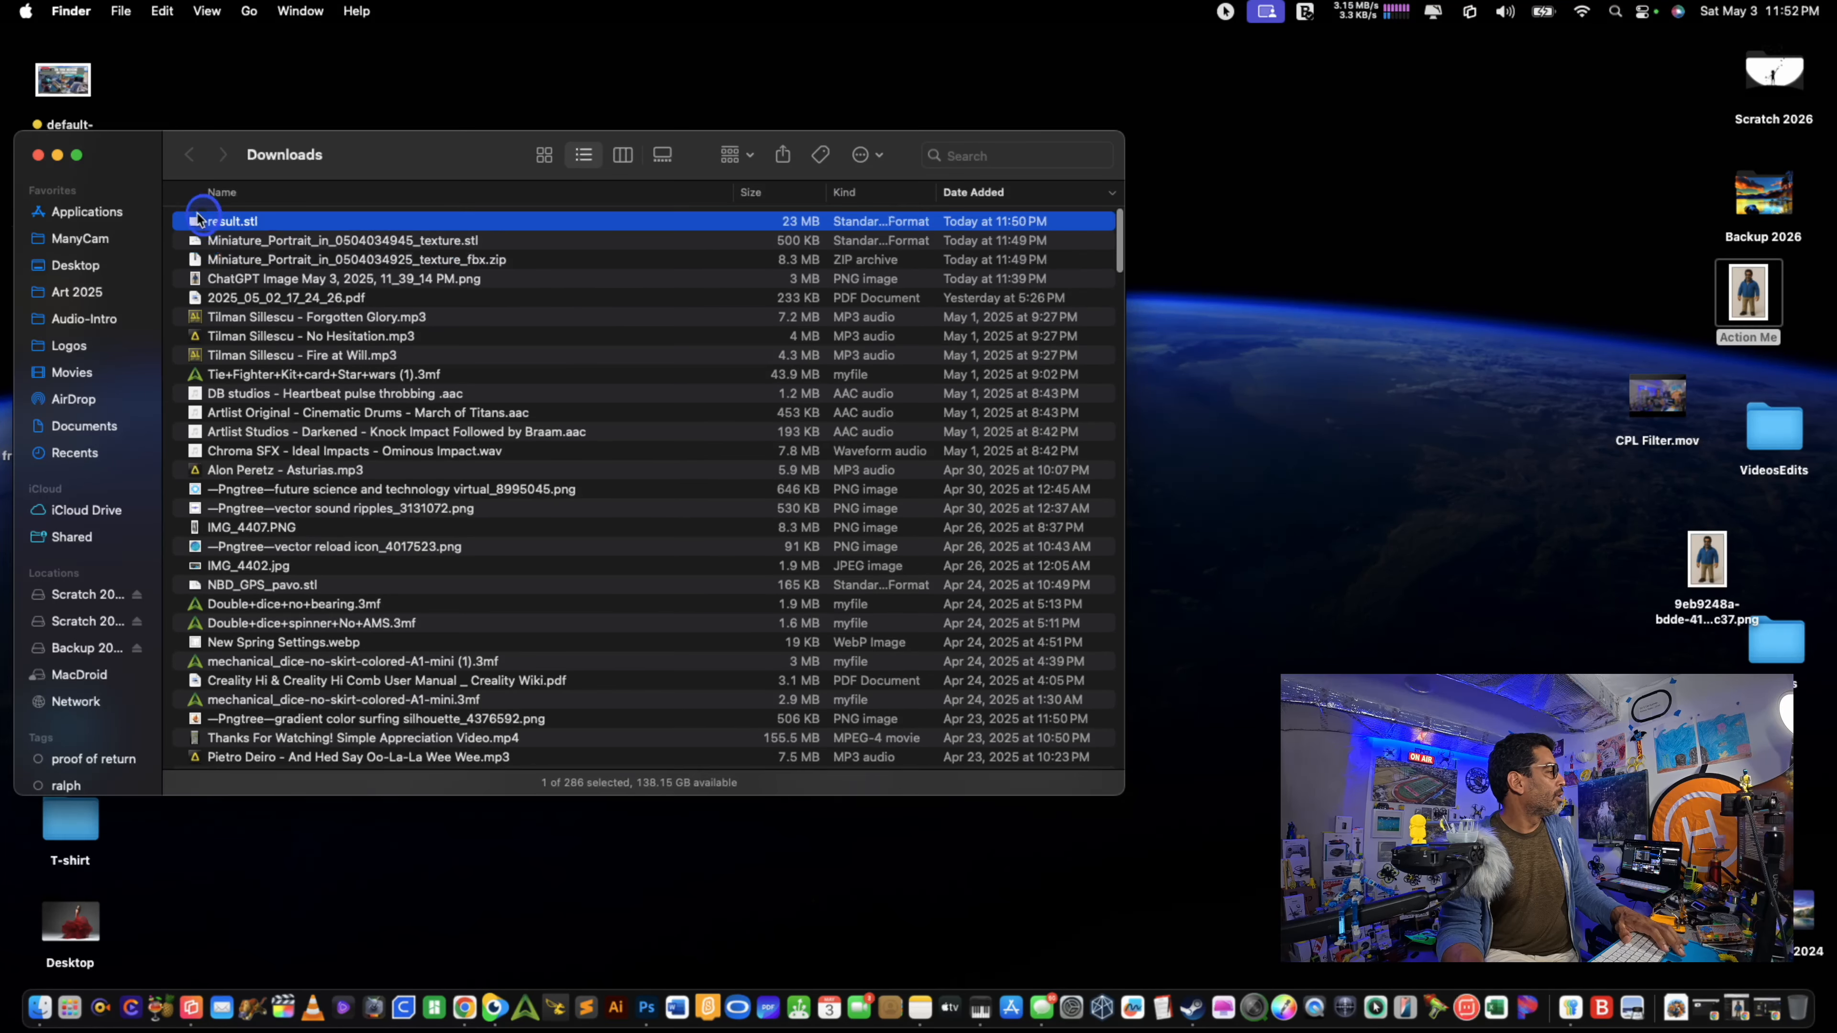
Step: Try to open result.stl in Creality Print and restore the file's name to result.obj
double_click(196, 223)
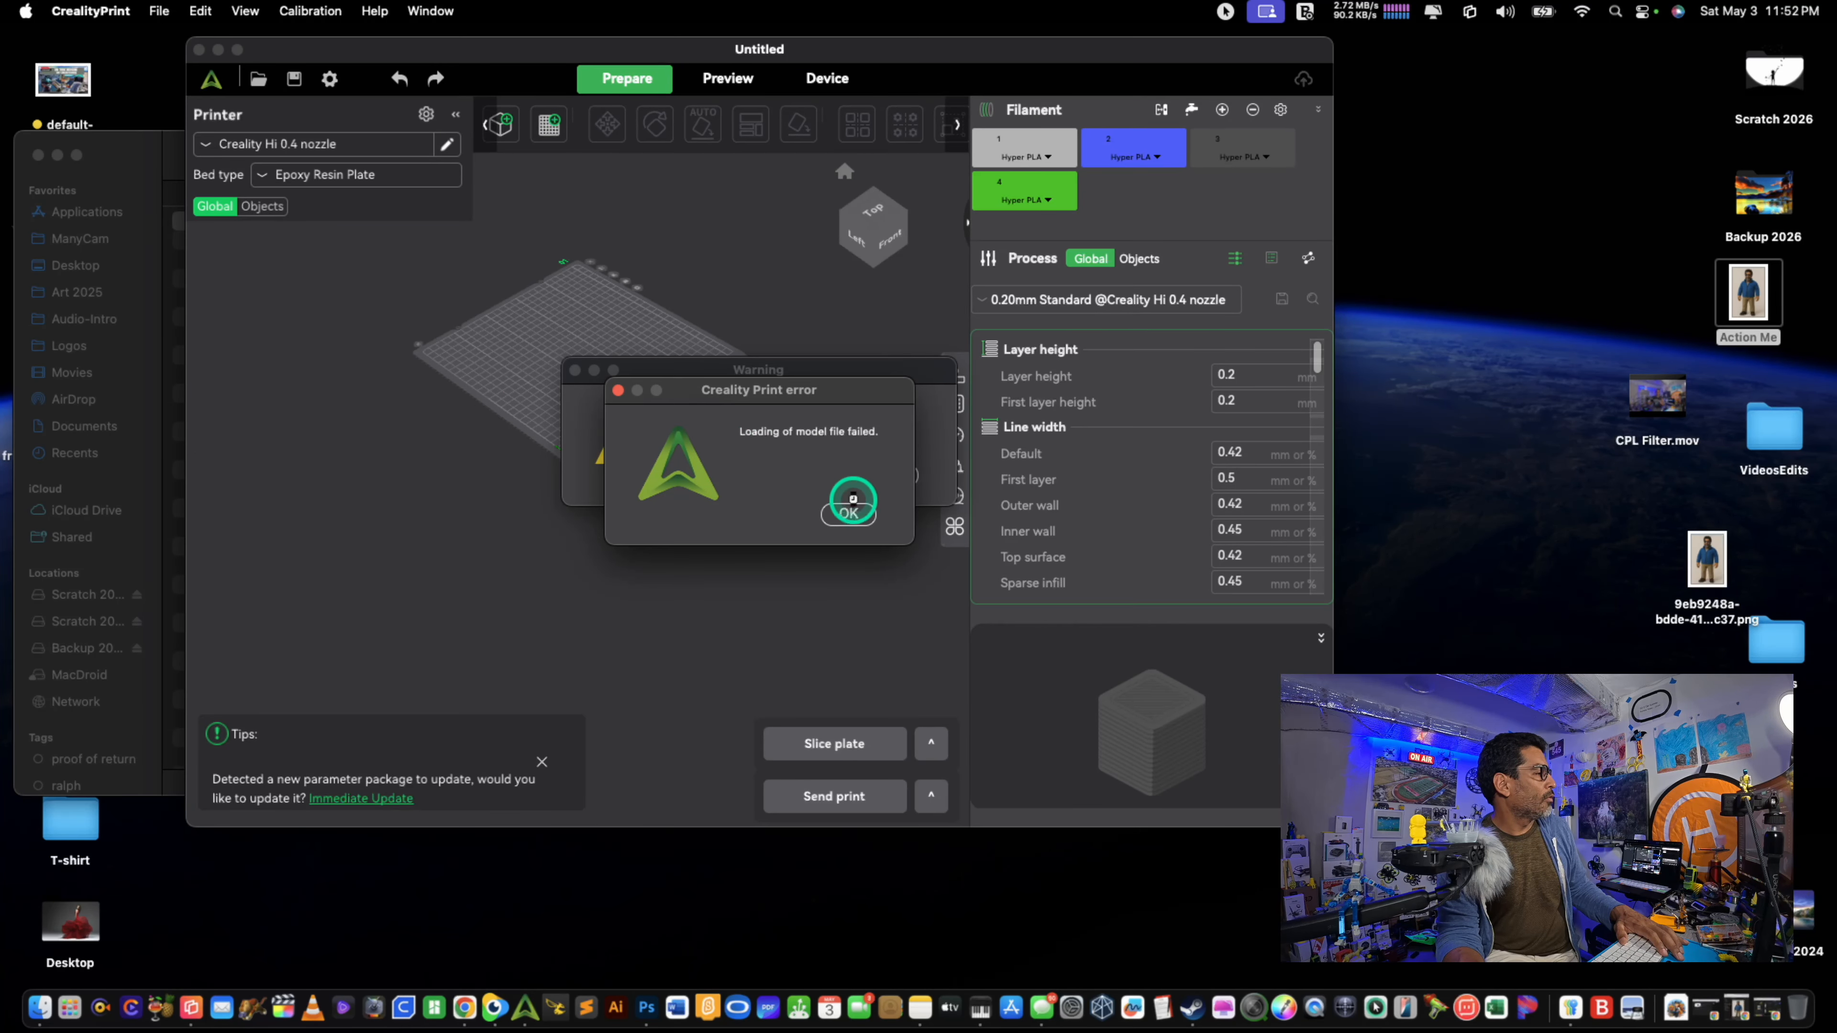
click(855, 516)
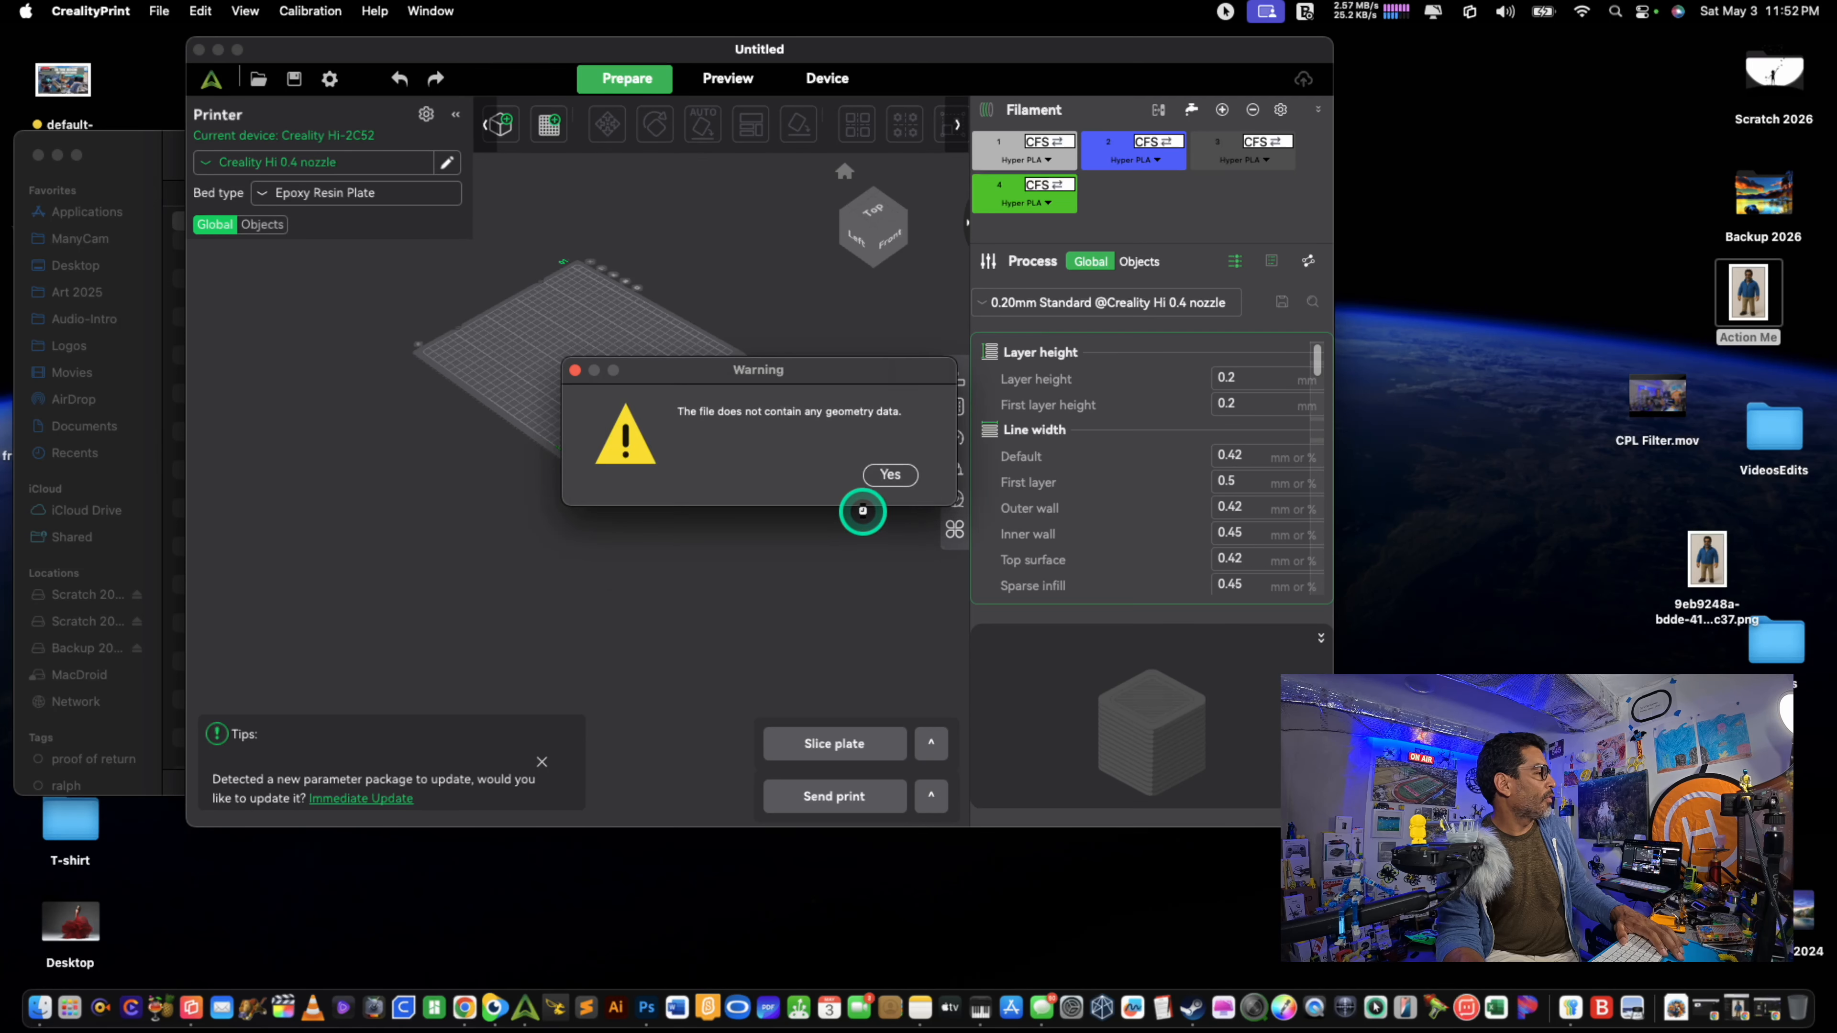
click(889, 480)
drag(571, 52, 1063, 44)
click(365, 225)
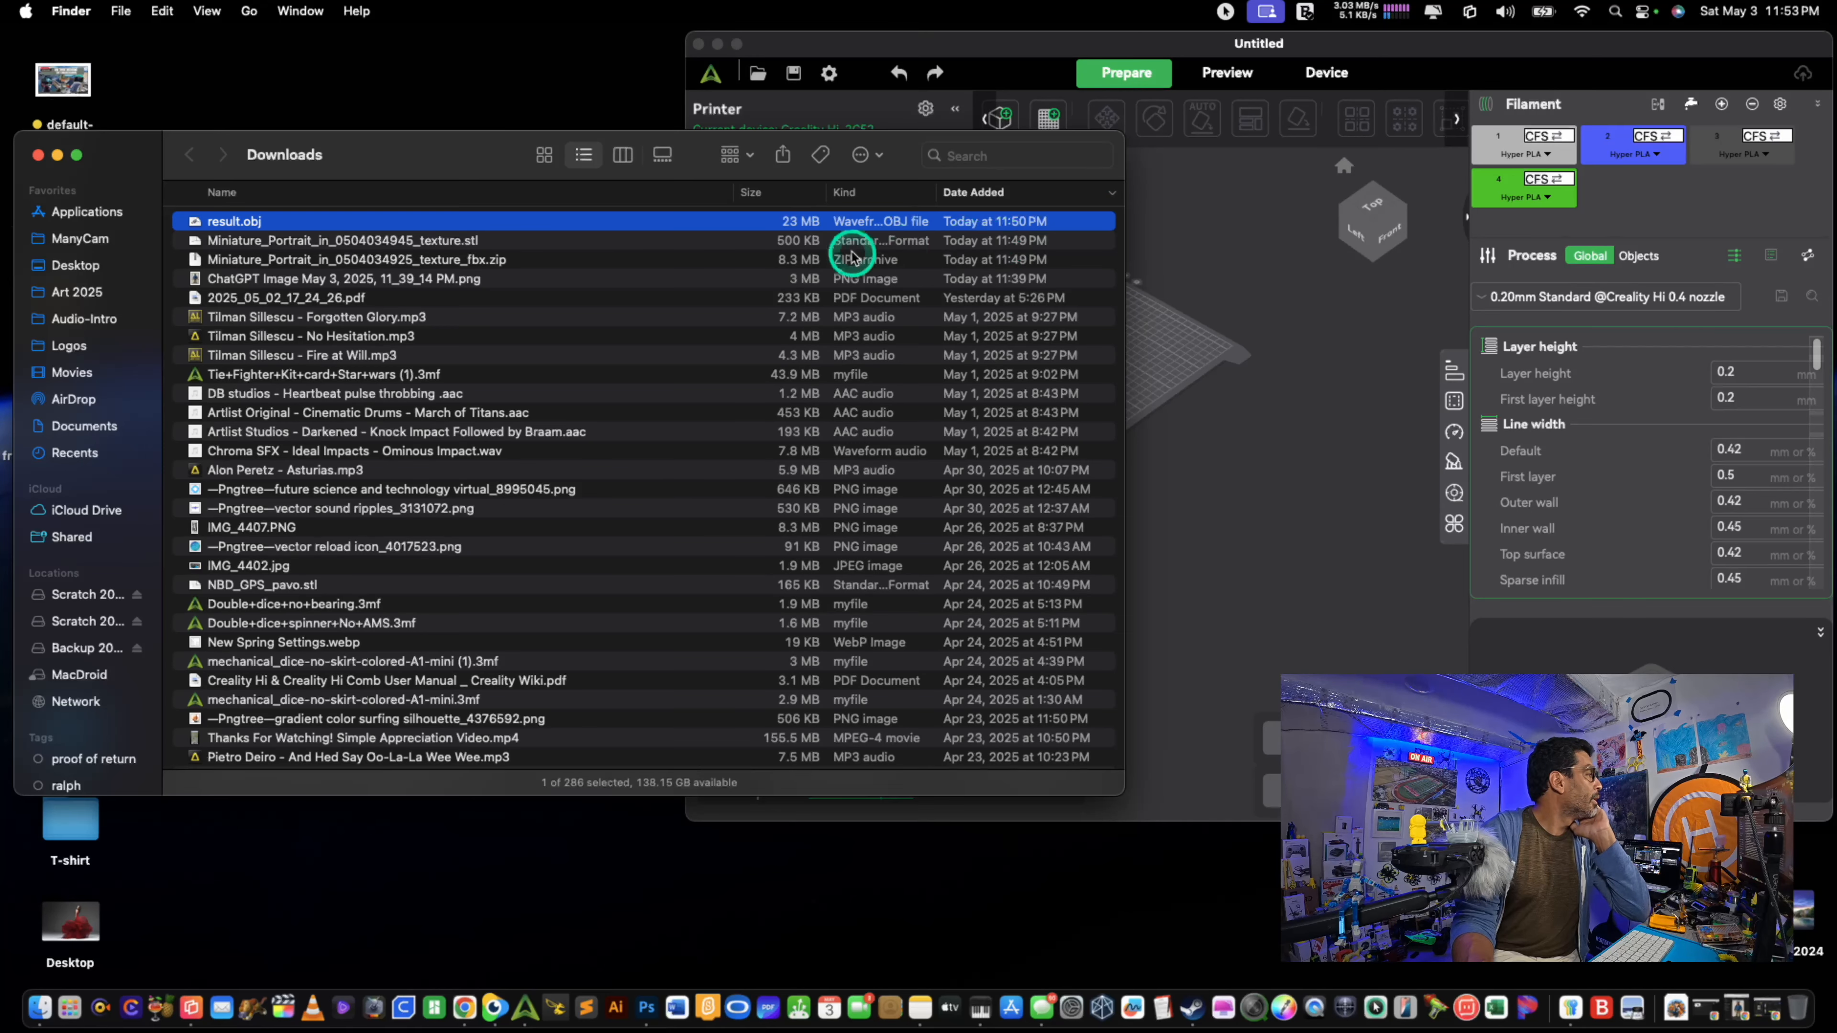
click(306, 241)
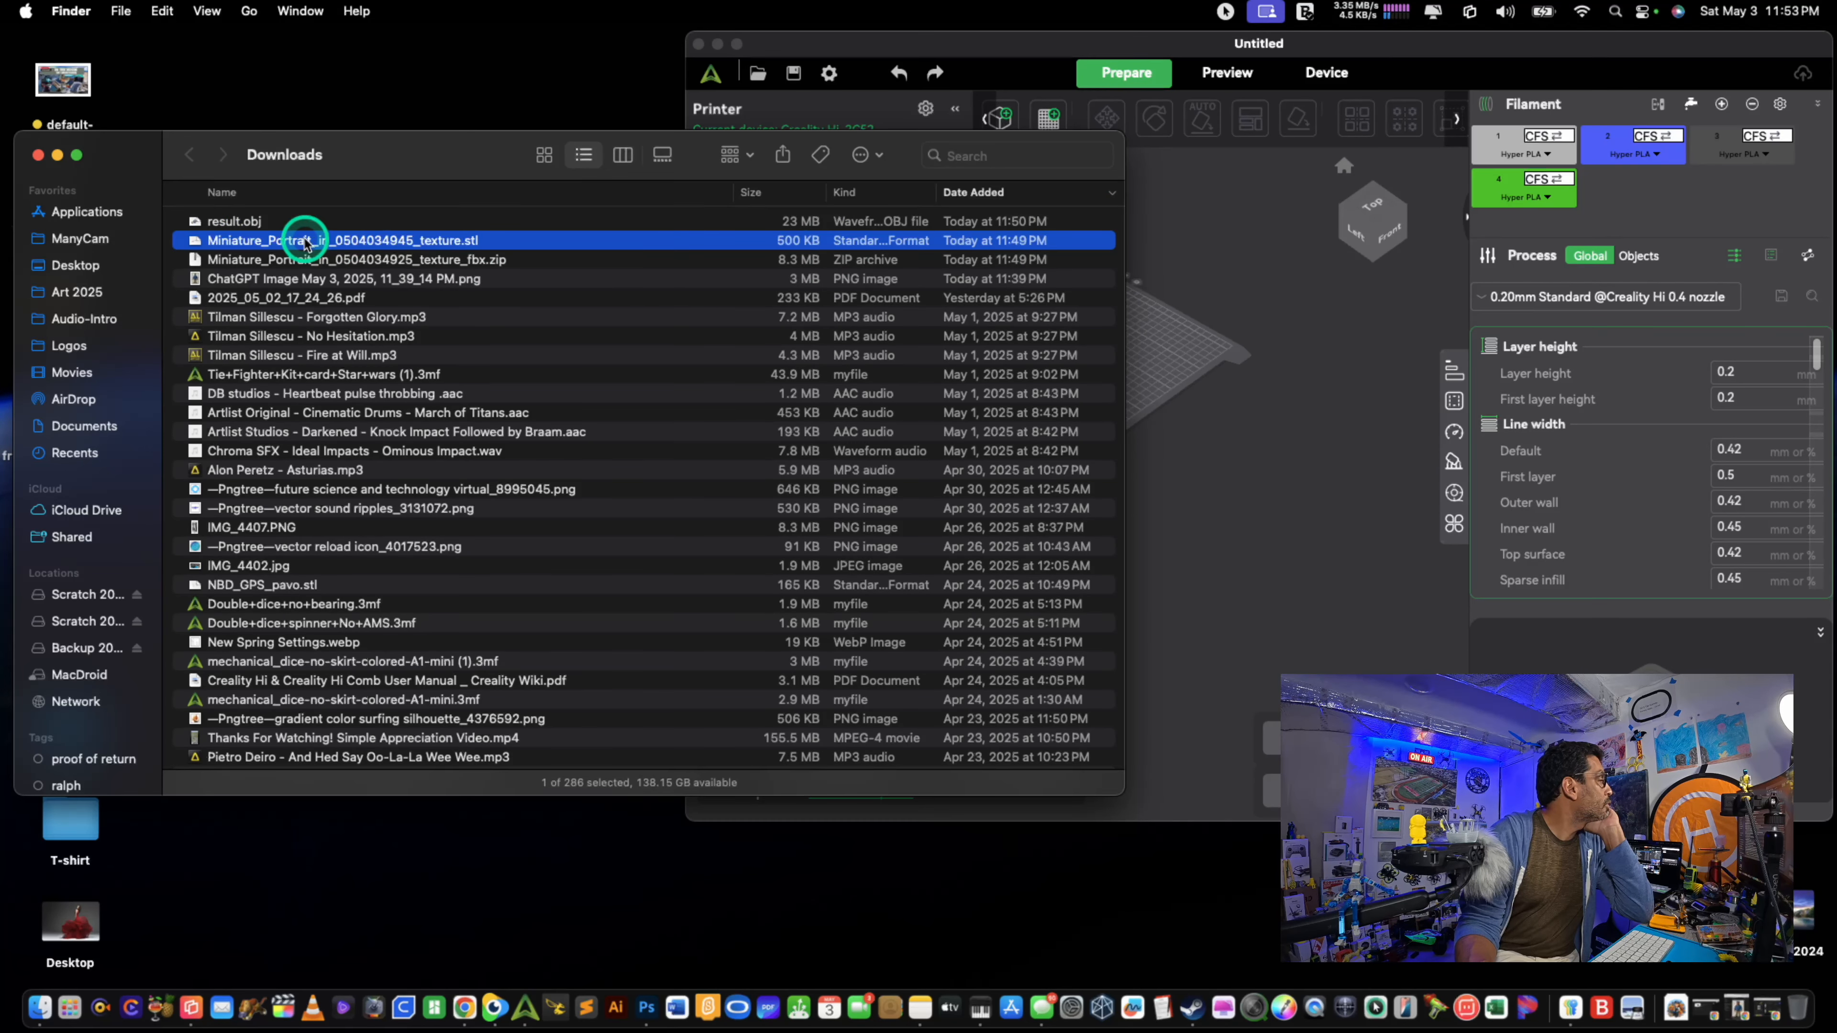
key(space)
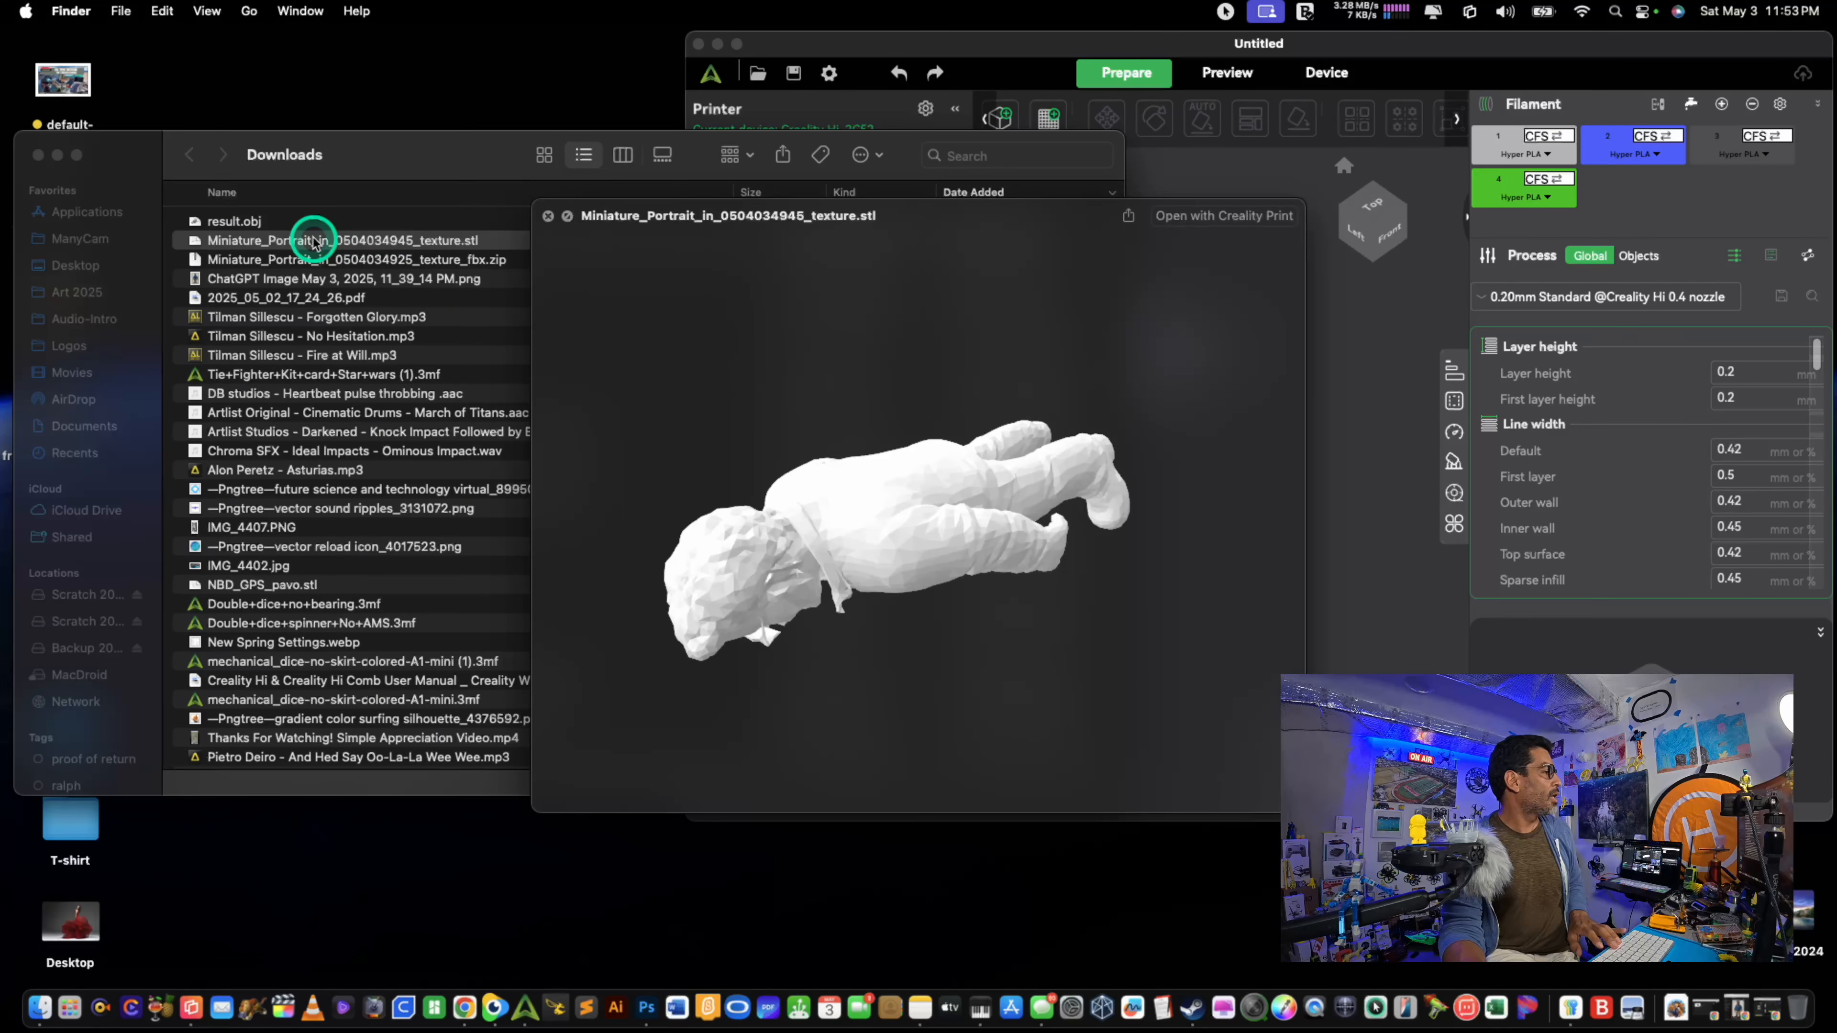
key(space)
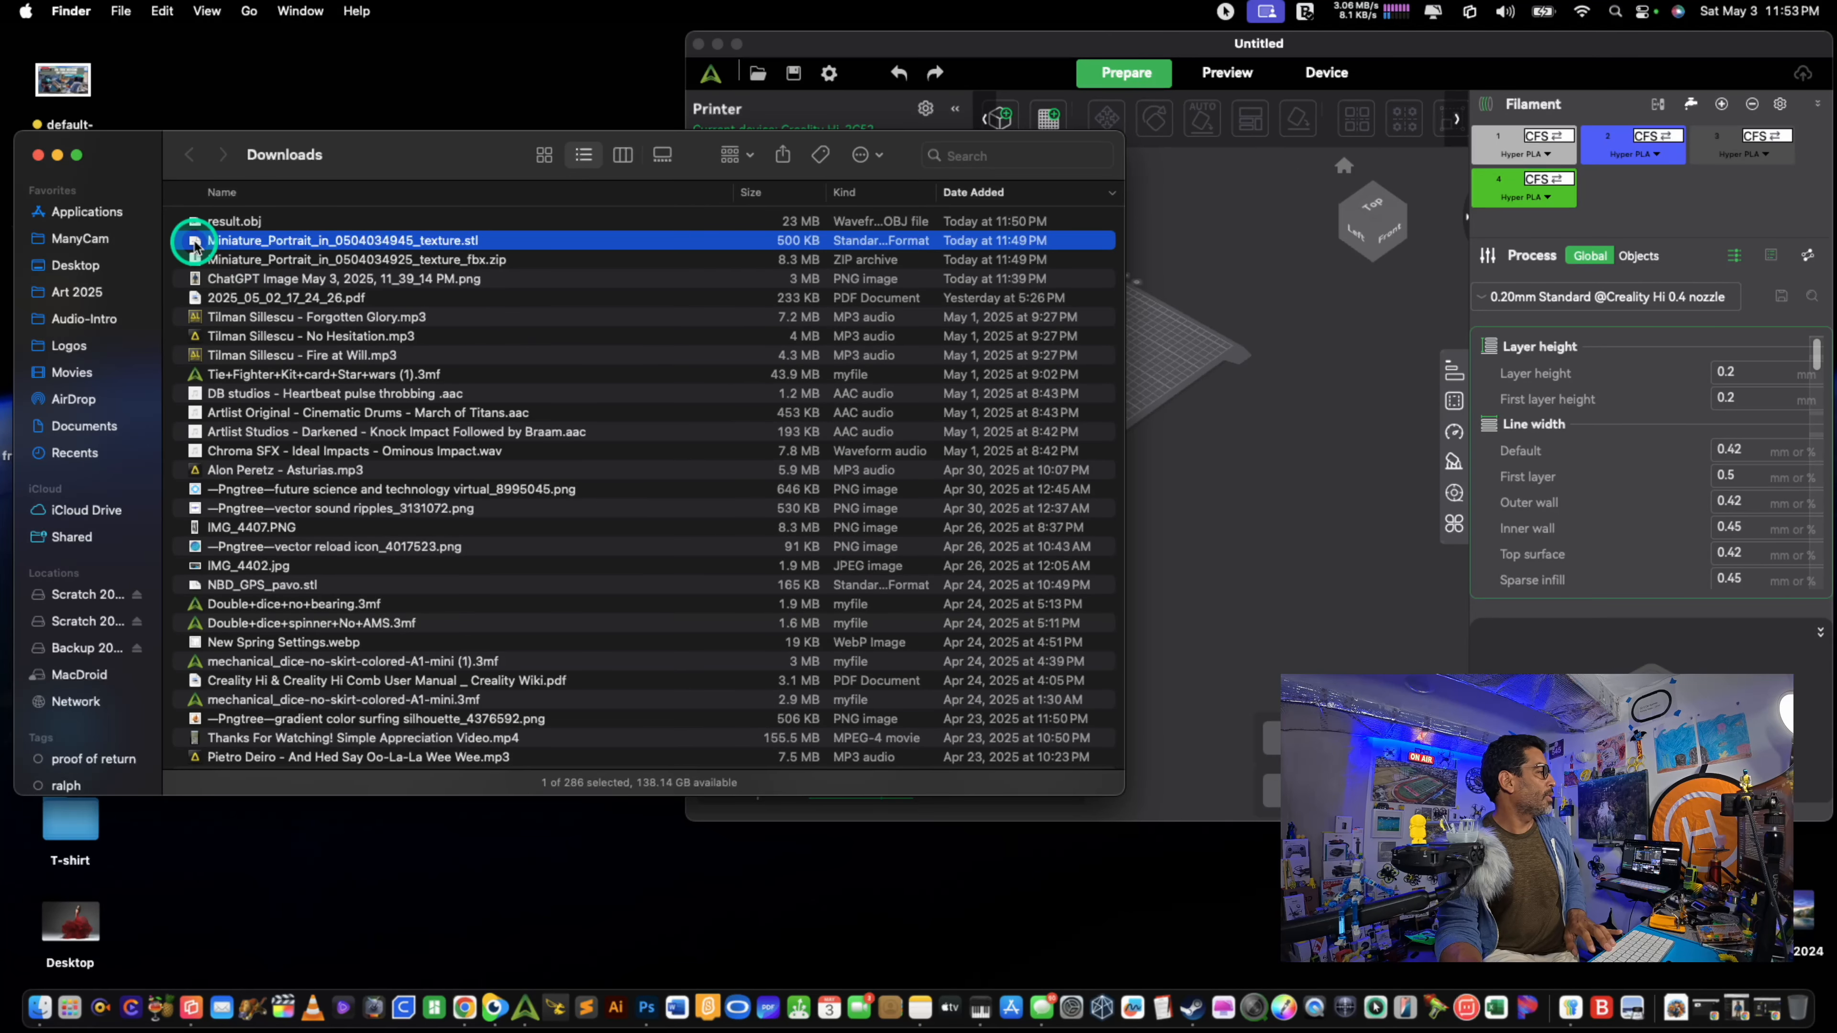
mouse_move(194, 246)
mouse_down()
mouse_move(947, 366)
mouse_move(224, 249)
mouse_up()
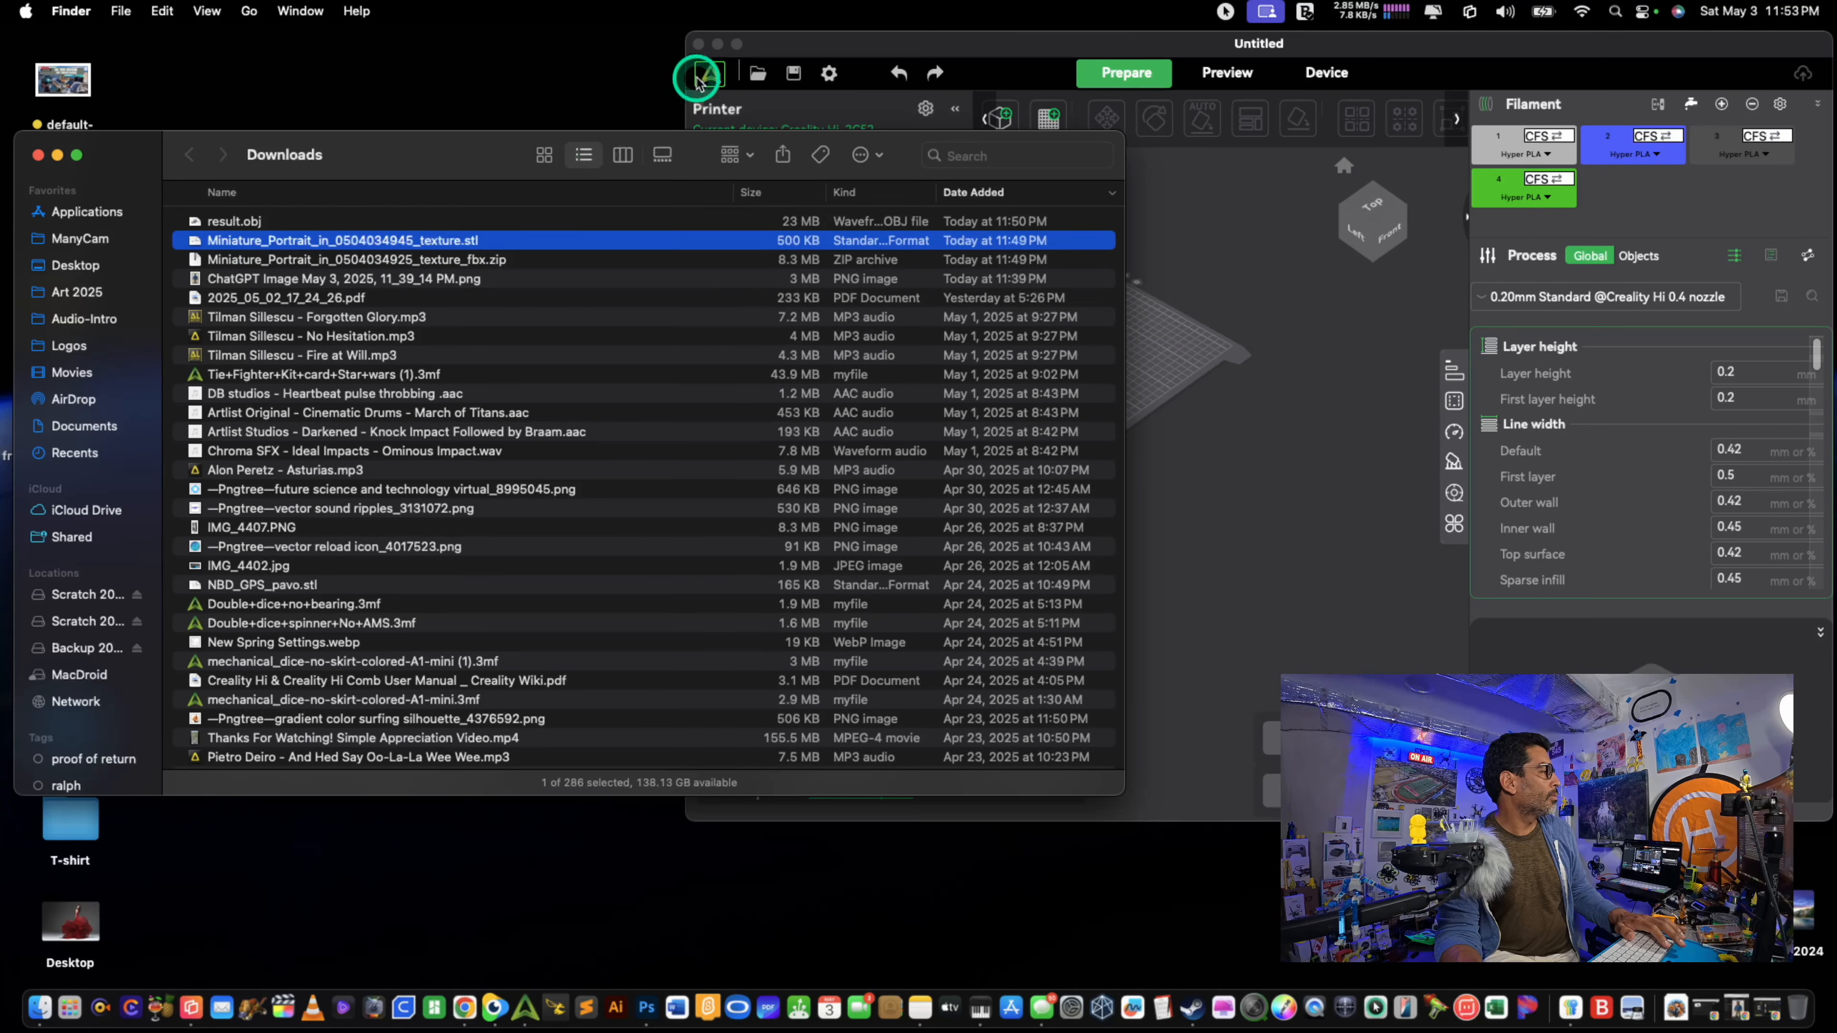
click(698, 45)
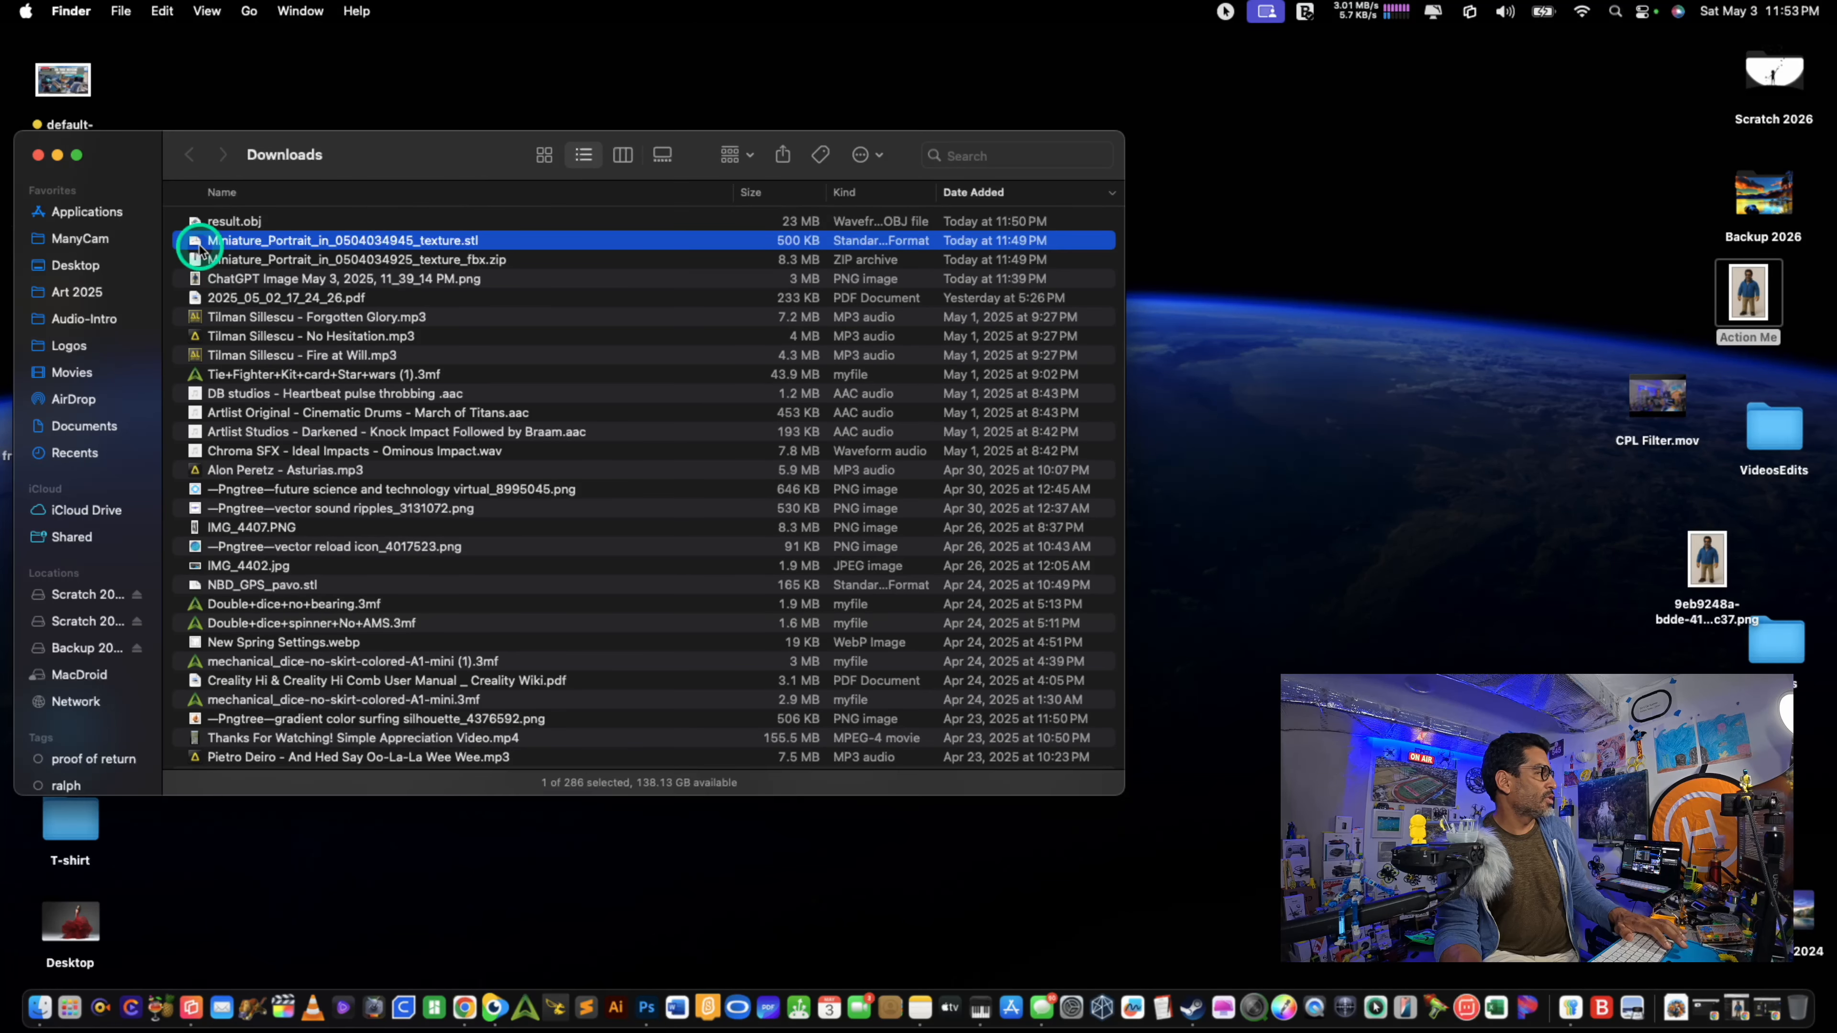
double_click(200, 246)
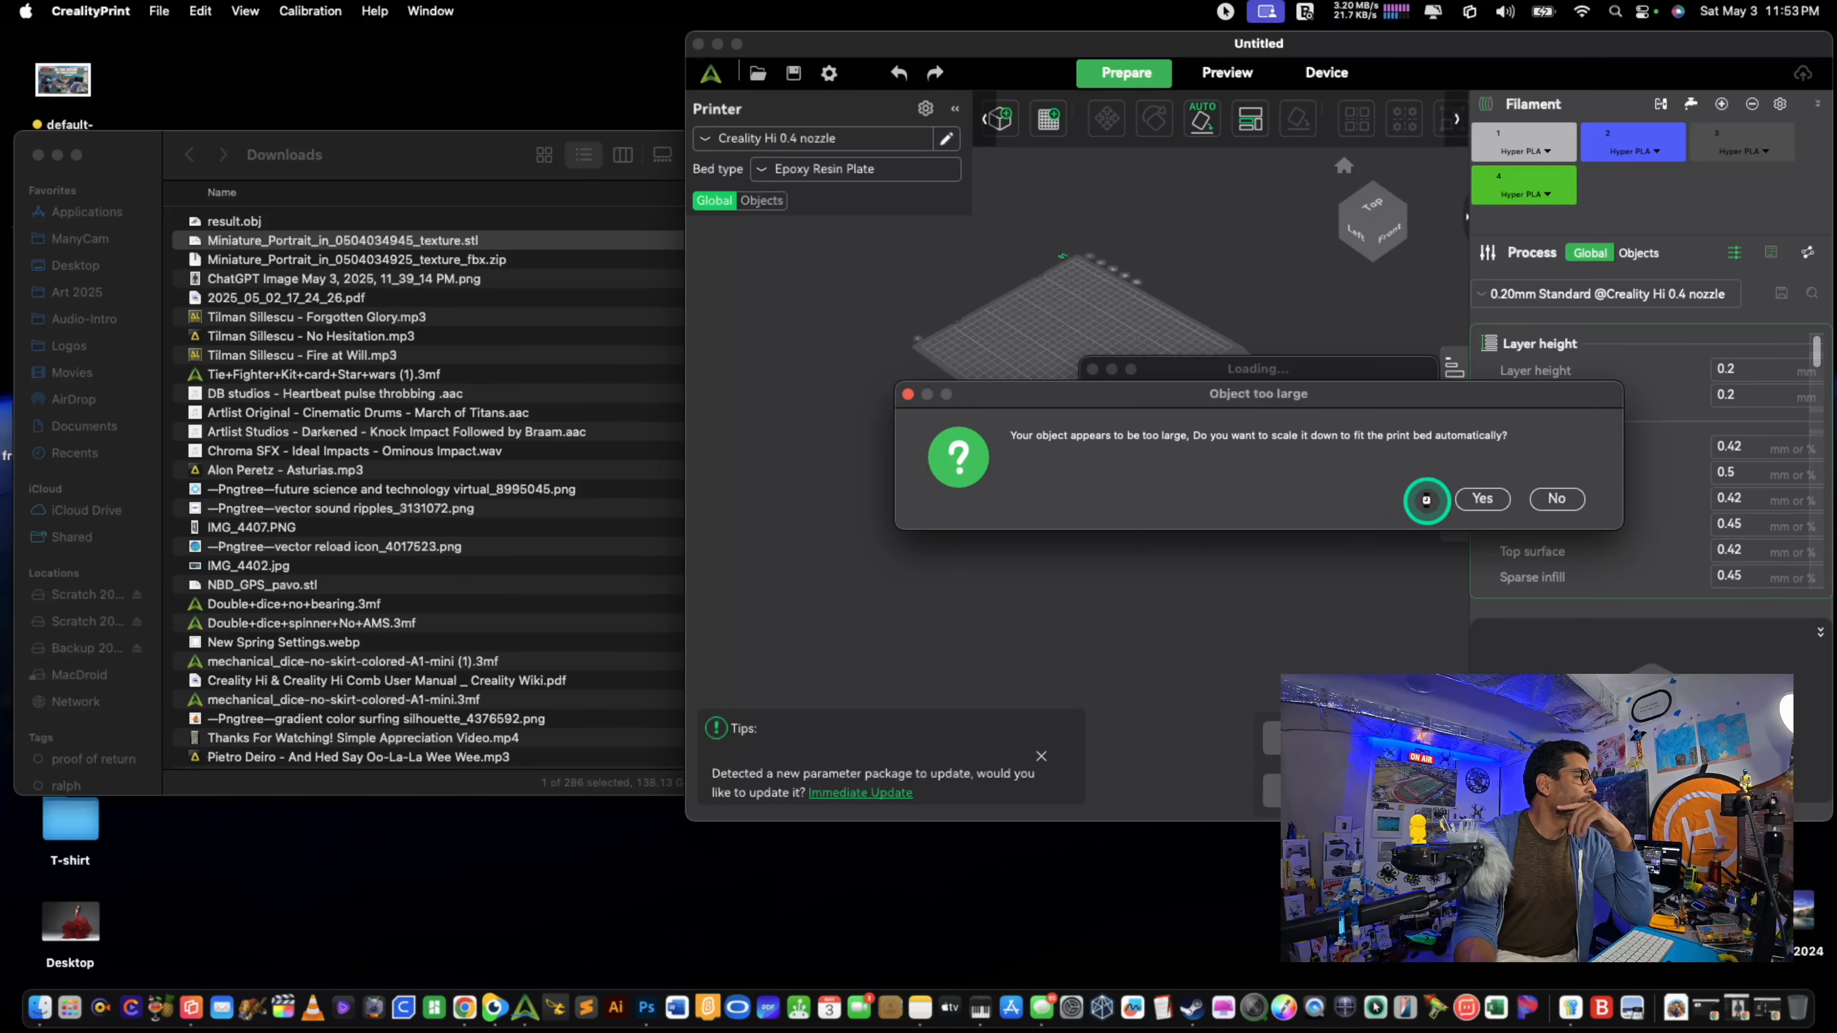
click(1505, 500)
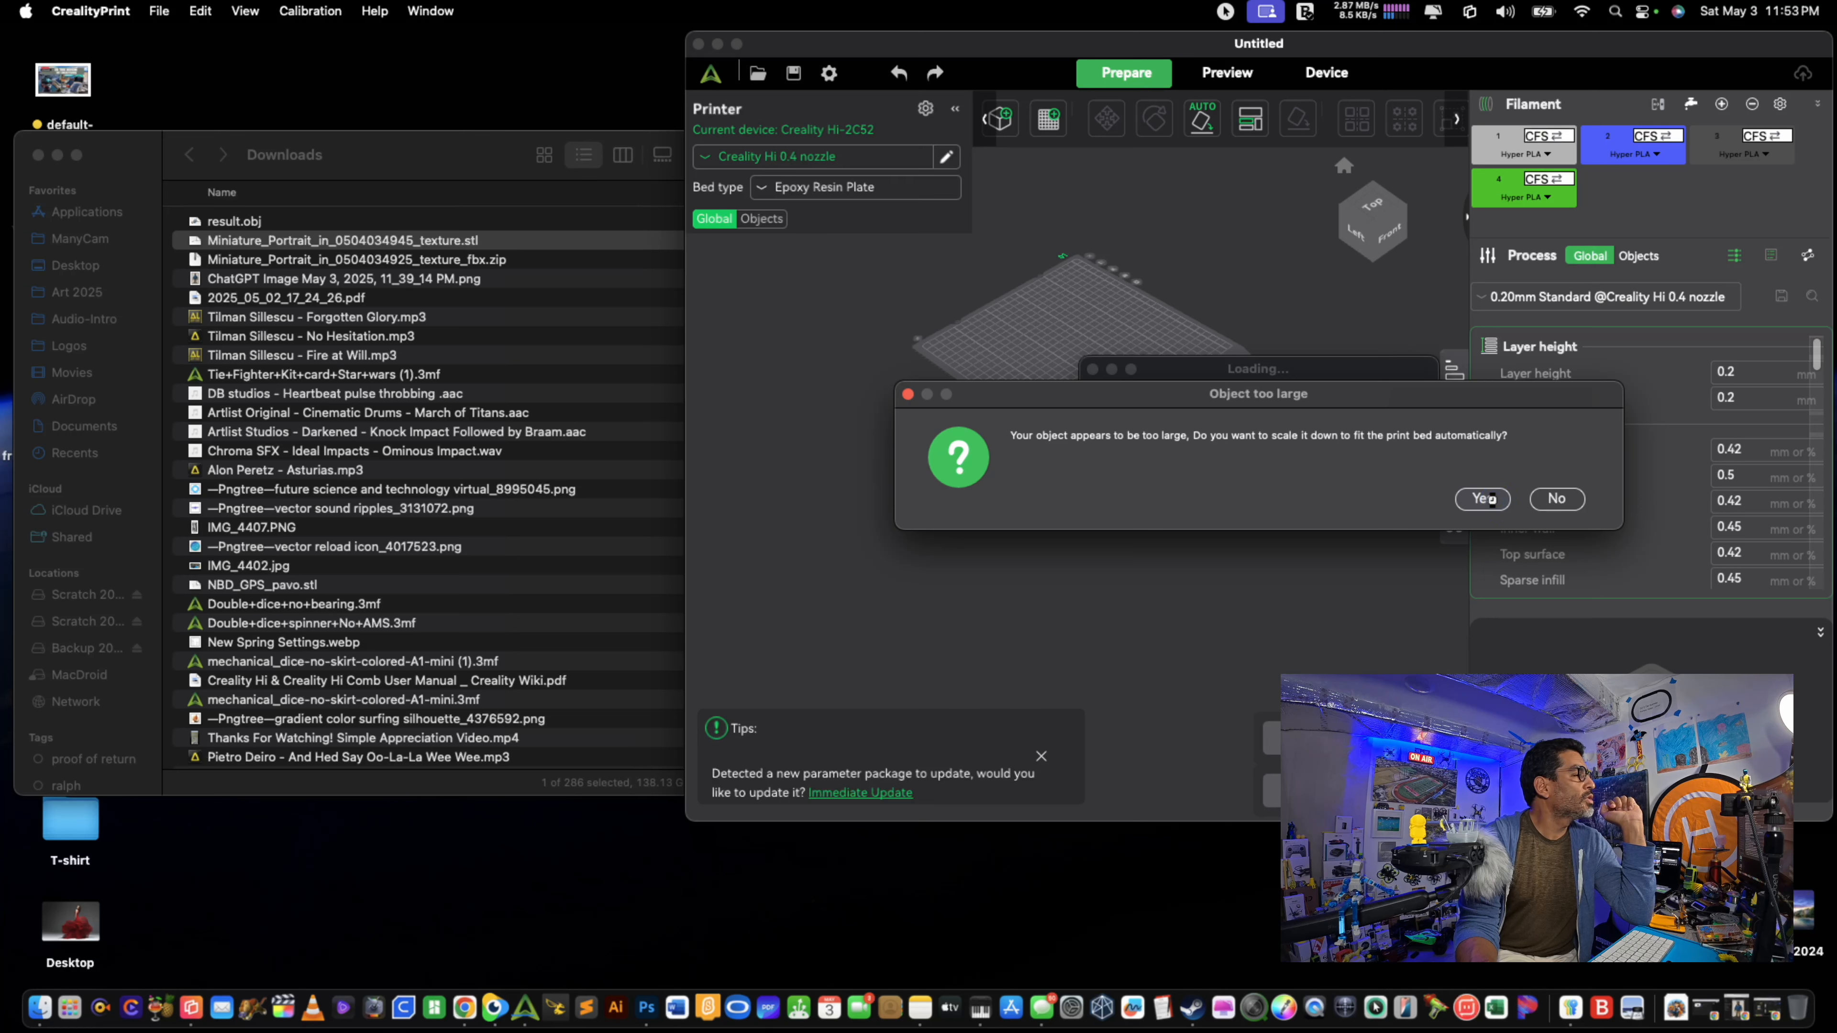
click(1484, 498)
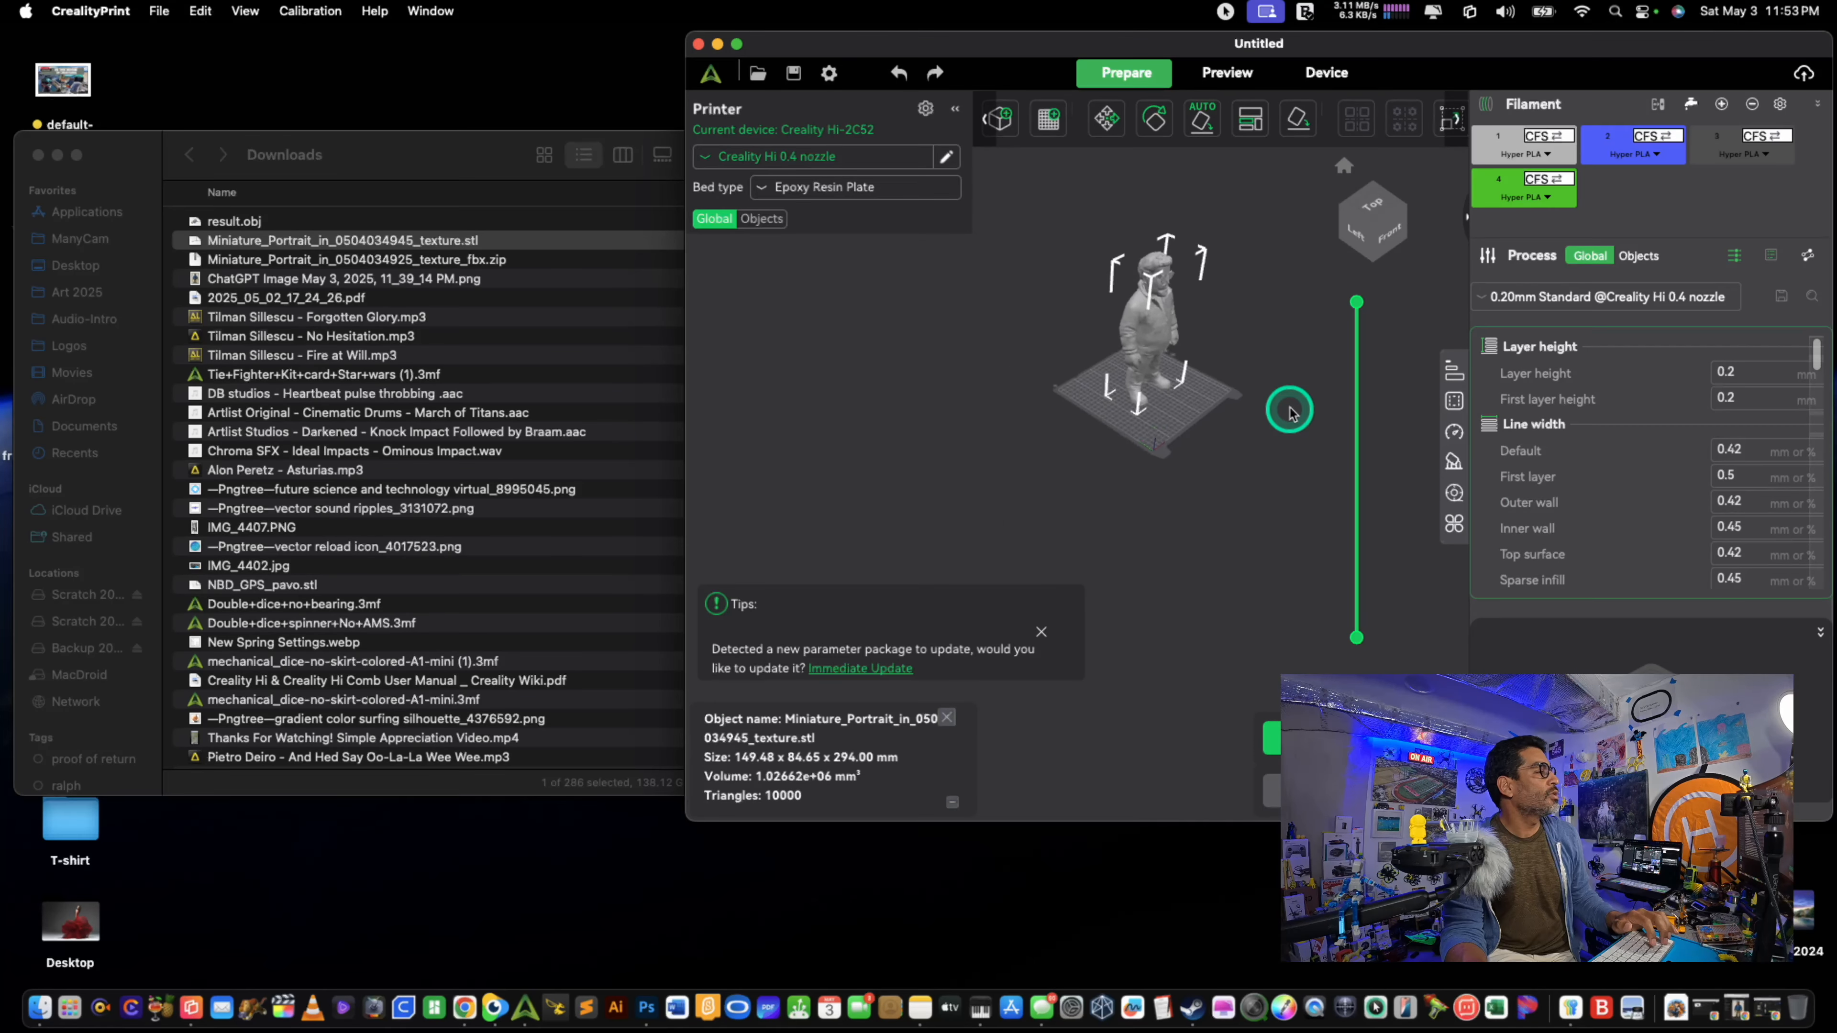
Step: Expand Creality Print to full screen and view the miniature portrait figure from the front
scroll(1290, 411, up, 5)
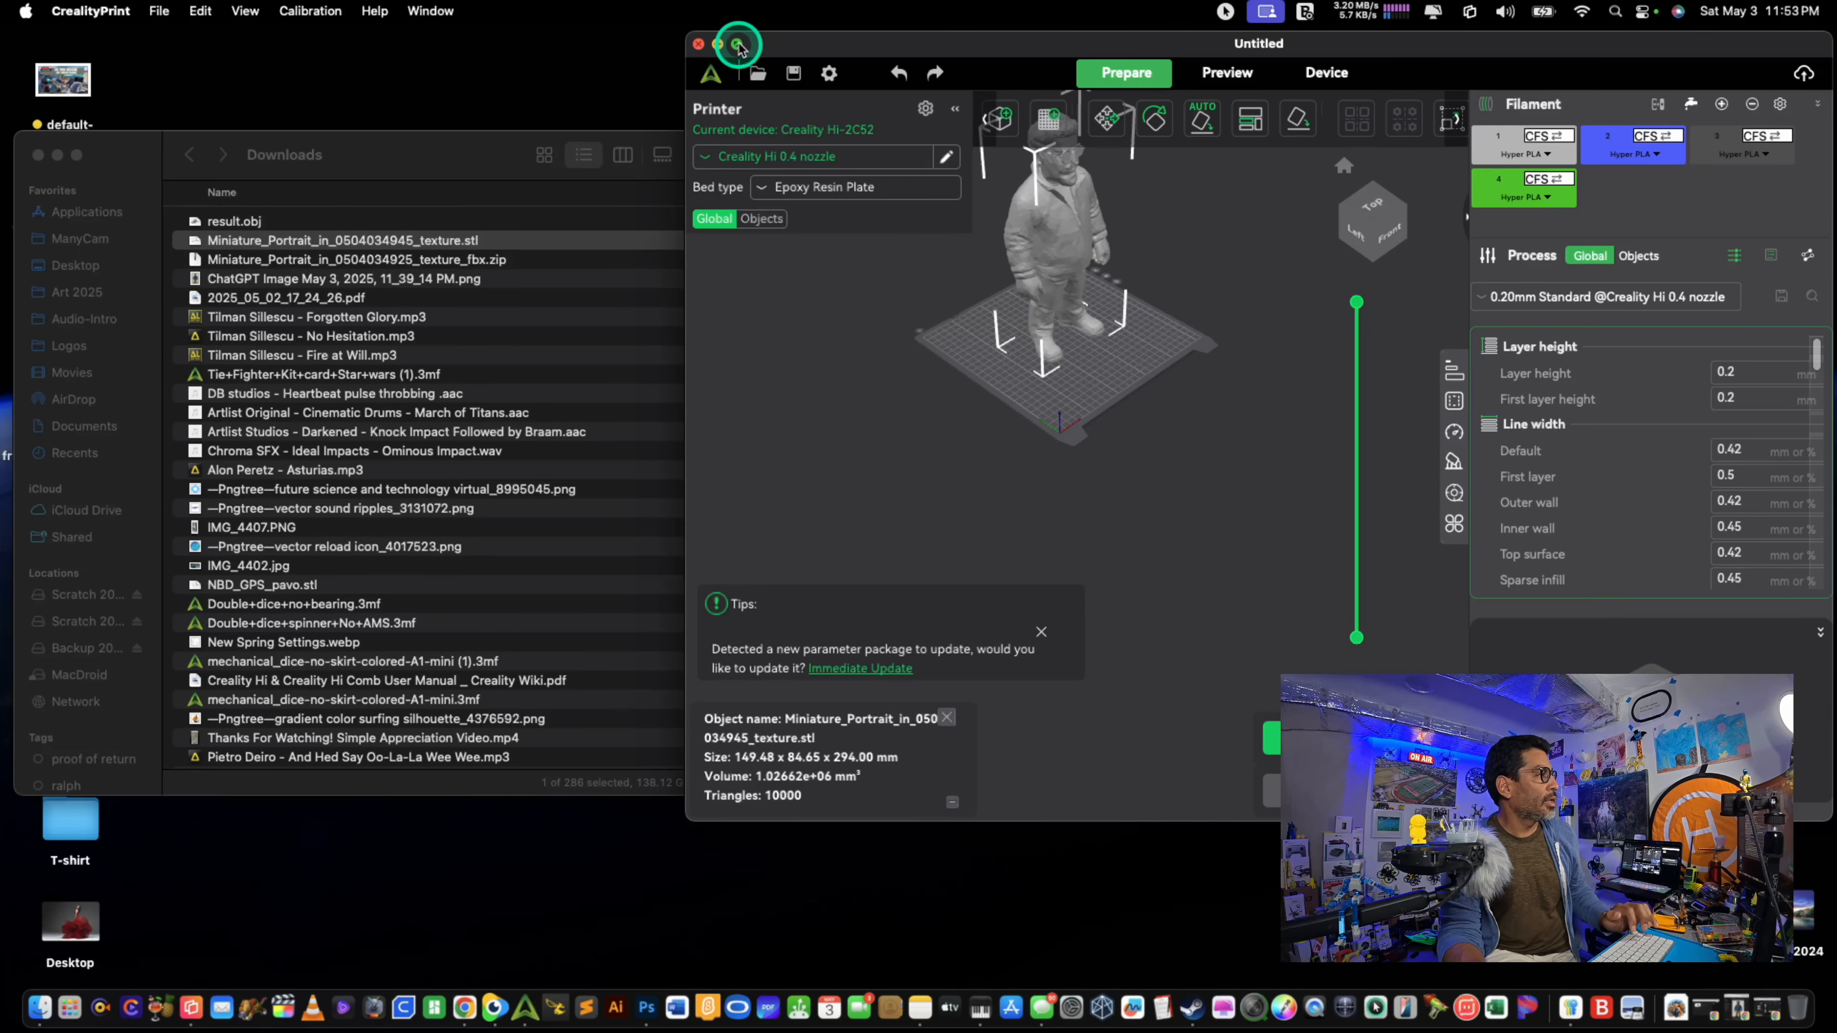
click(738, 45)
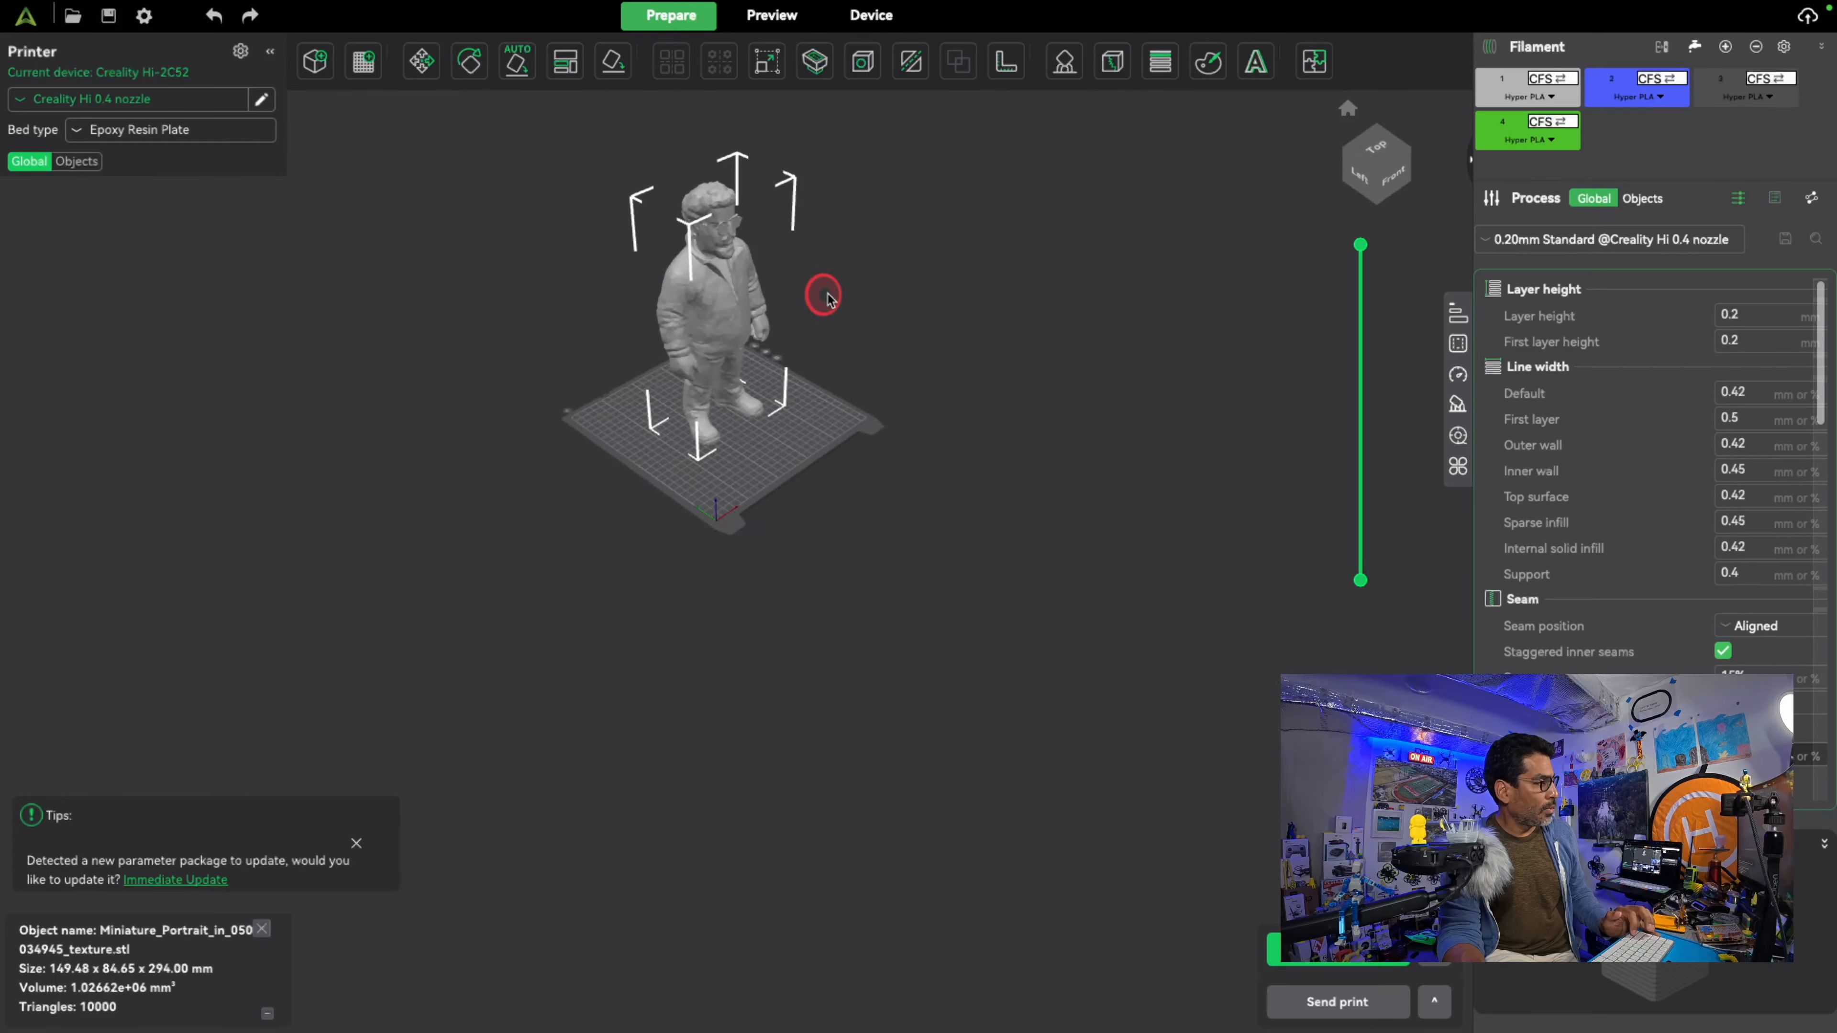
drag(830, 300, 771, 249)
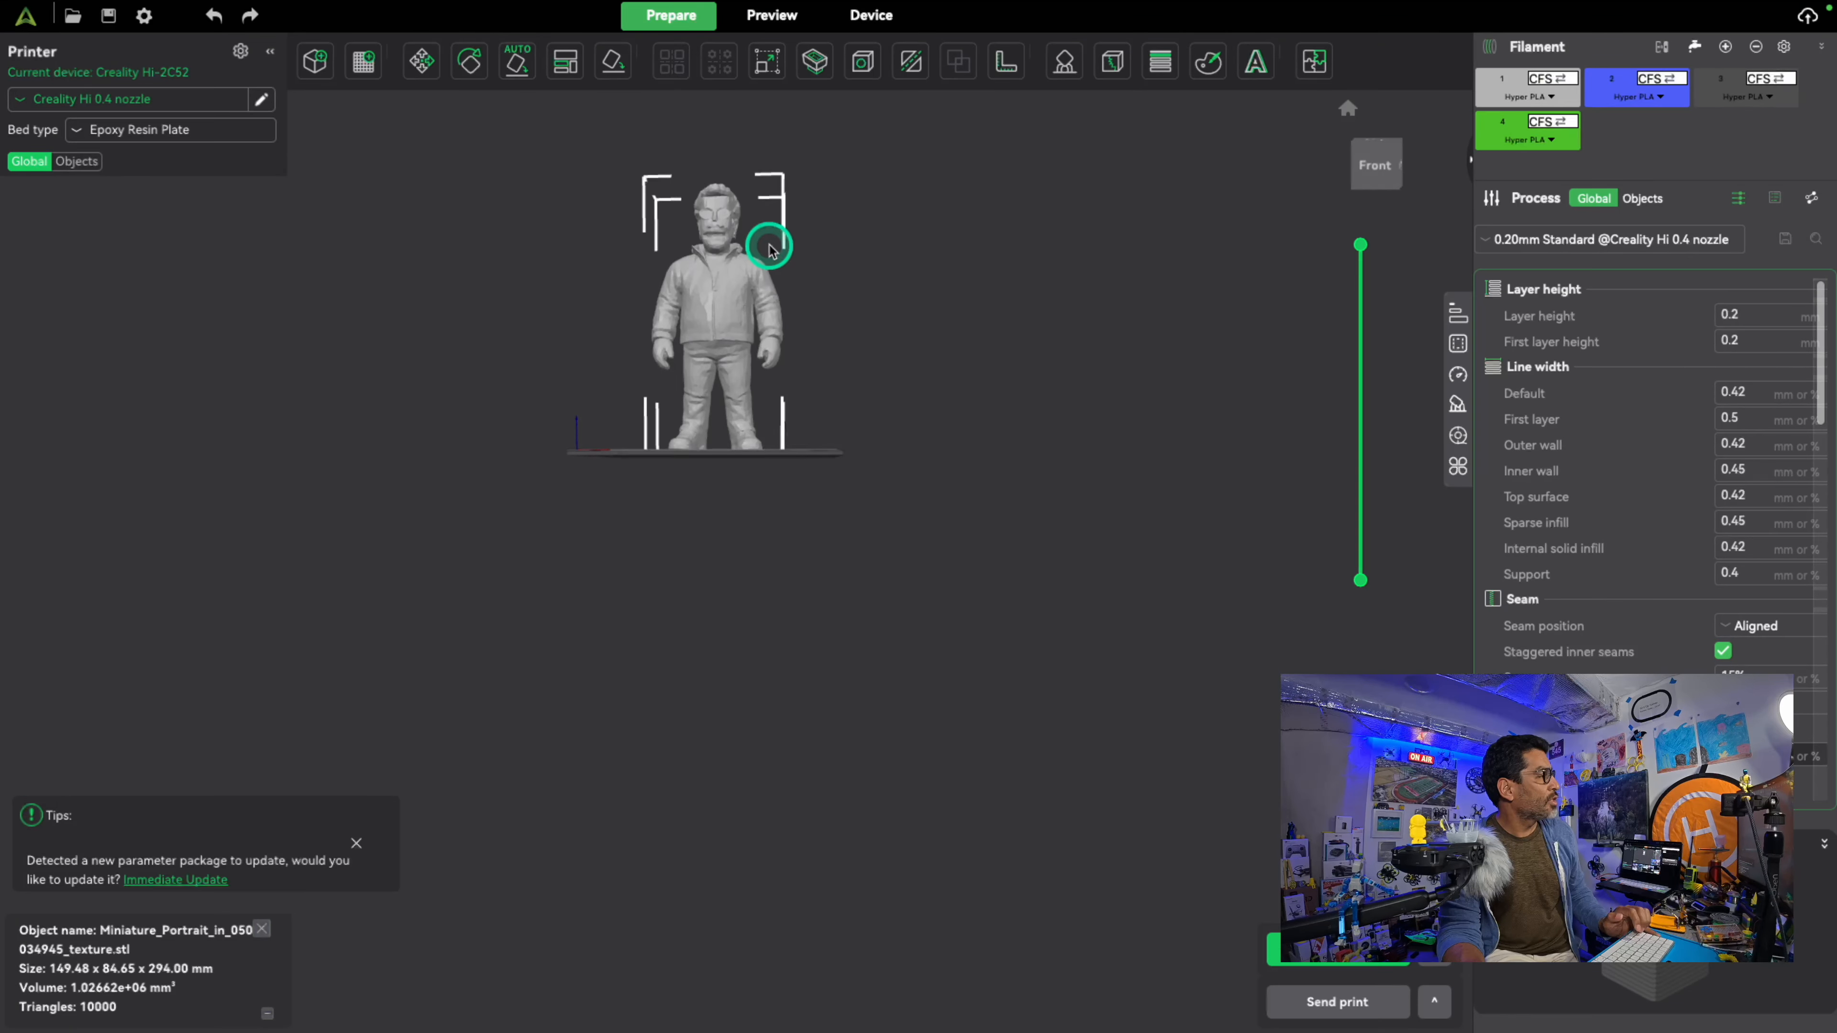
right_drag(771, 249, 769, 428)
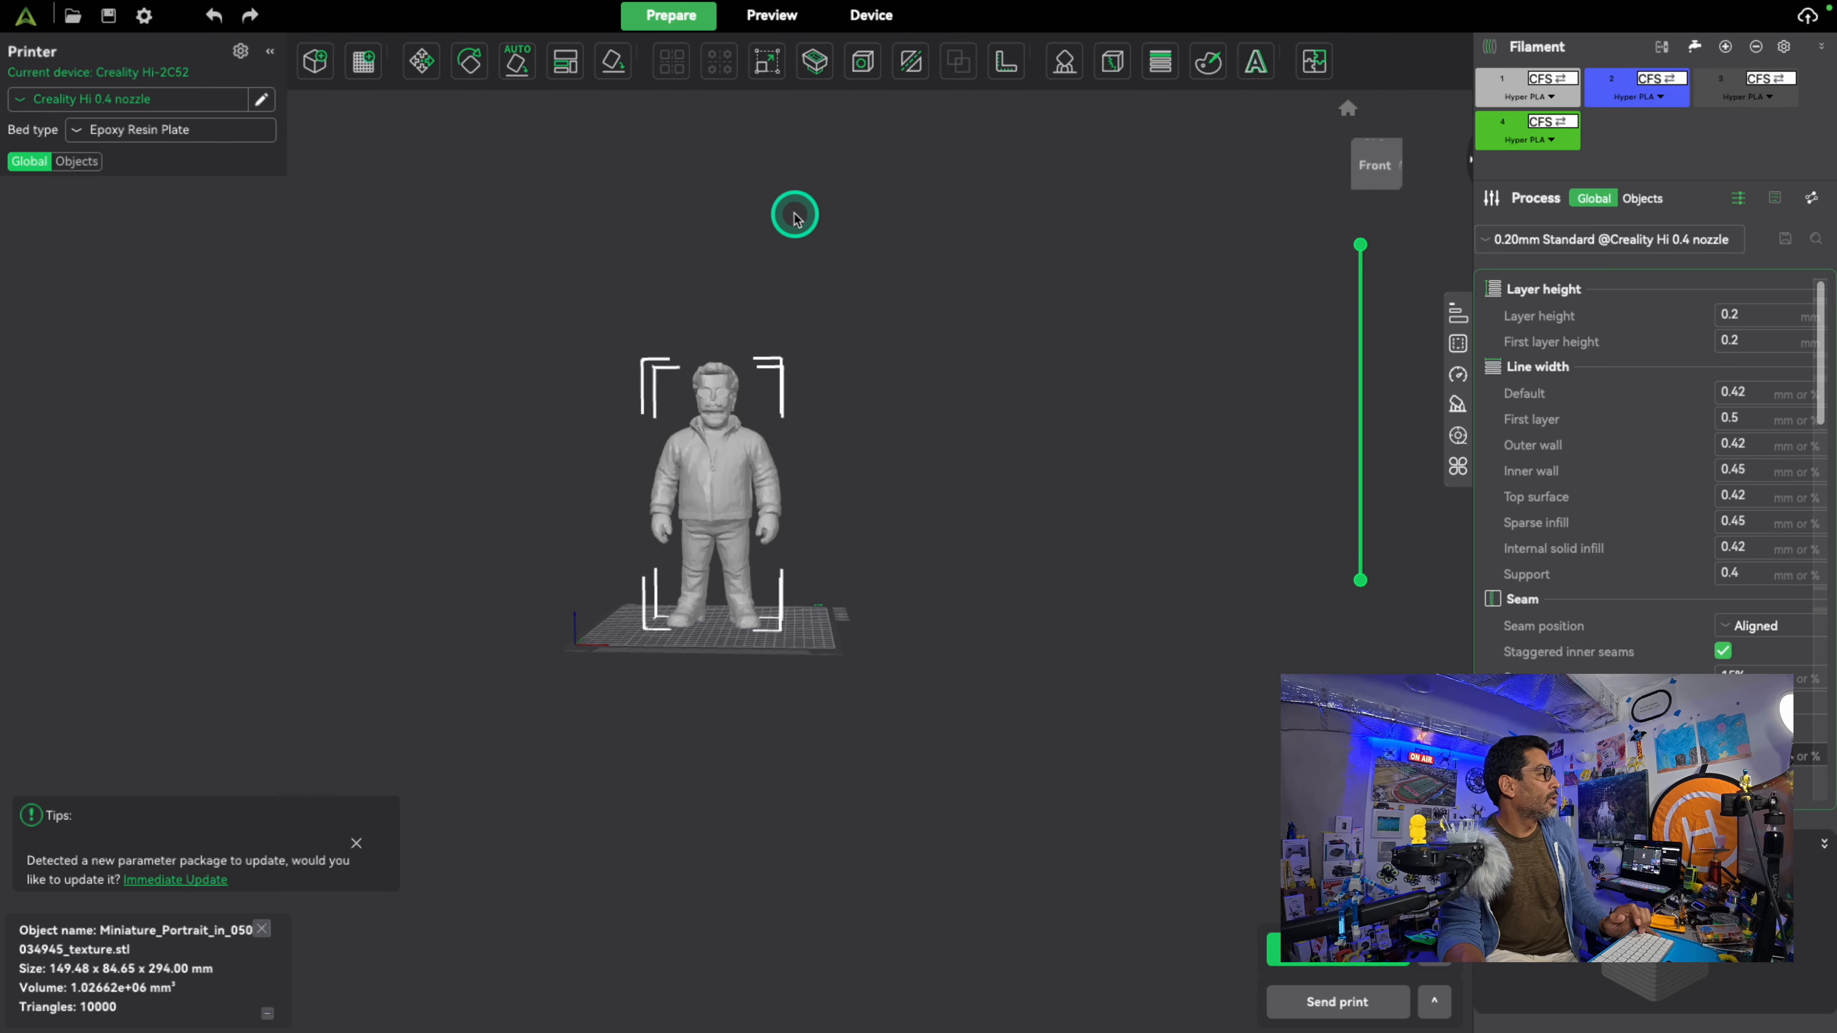
Step: Scale the miniature portrait figure uniformly to 7% and reduce it further to 4%
click(769, 63)
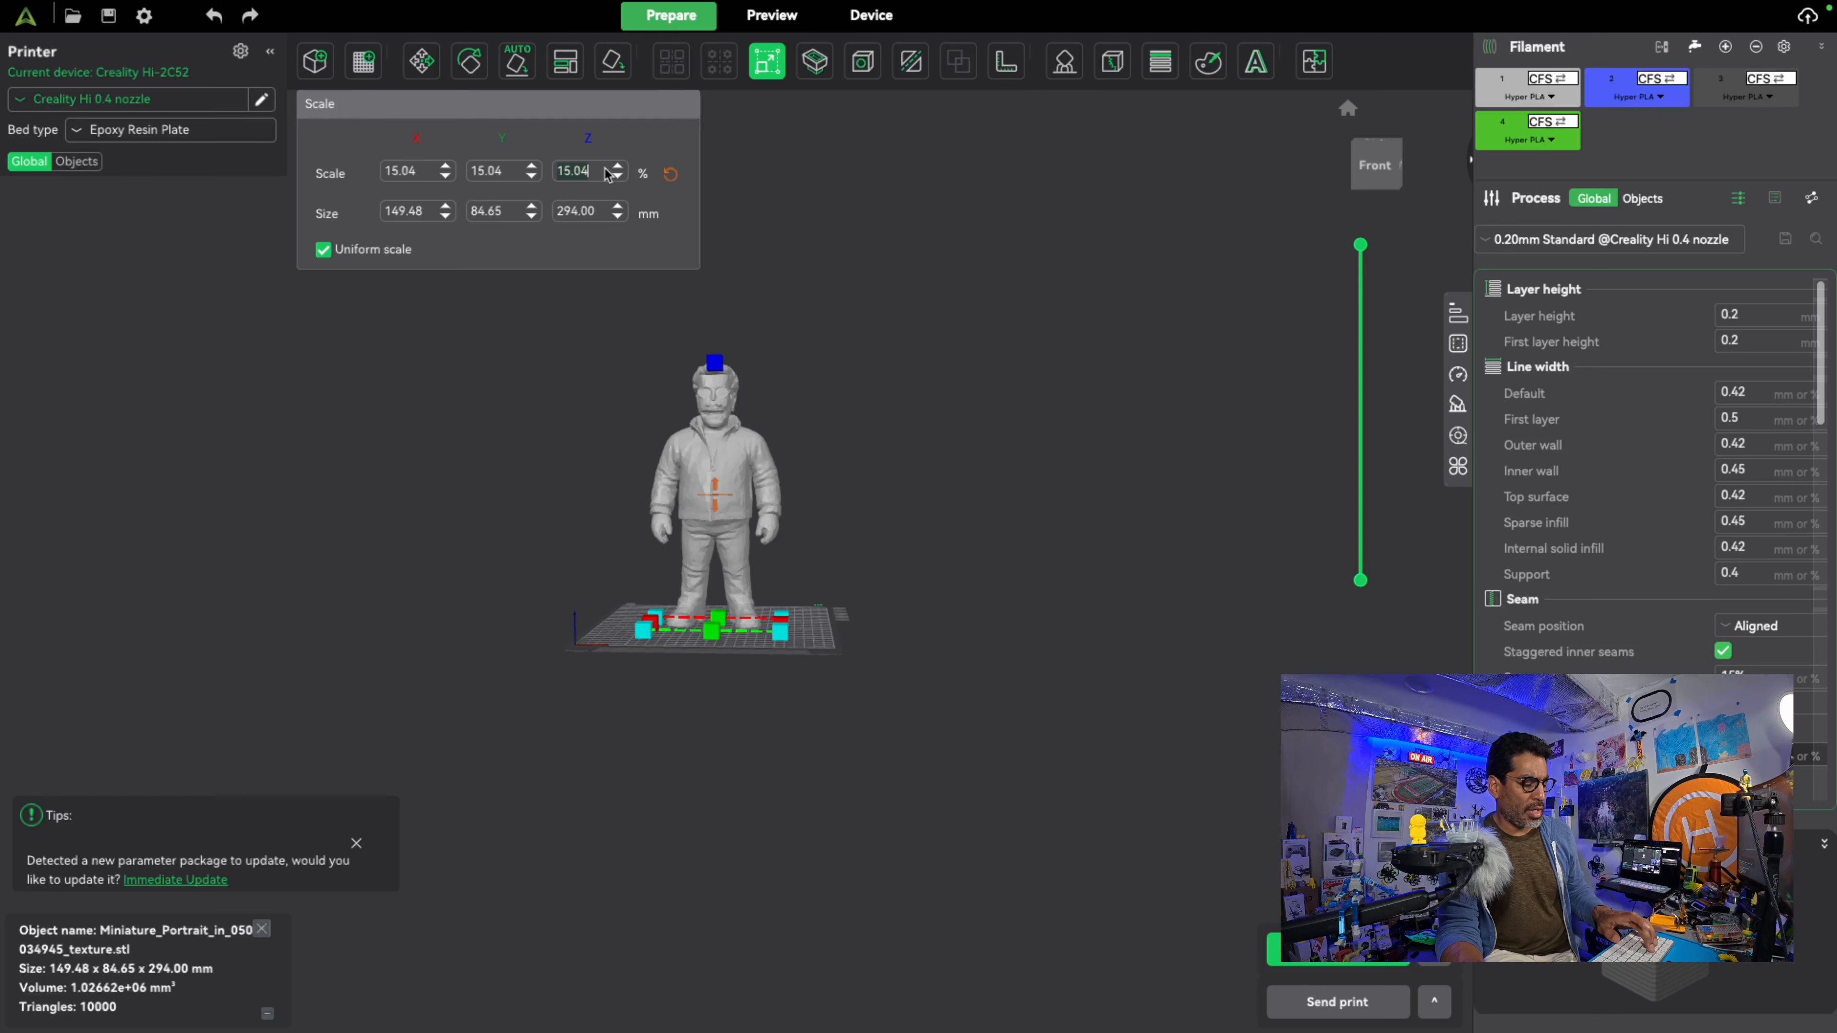
key(Return)
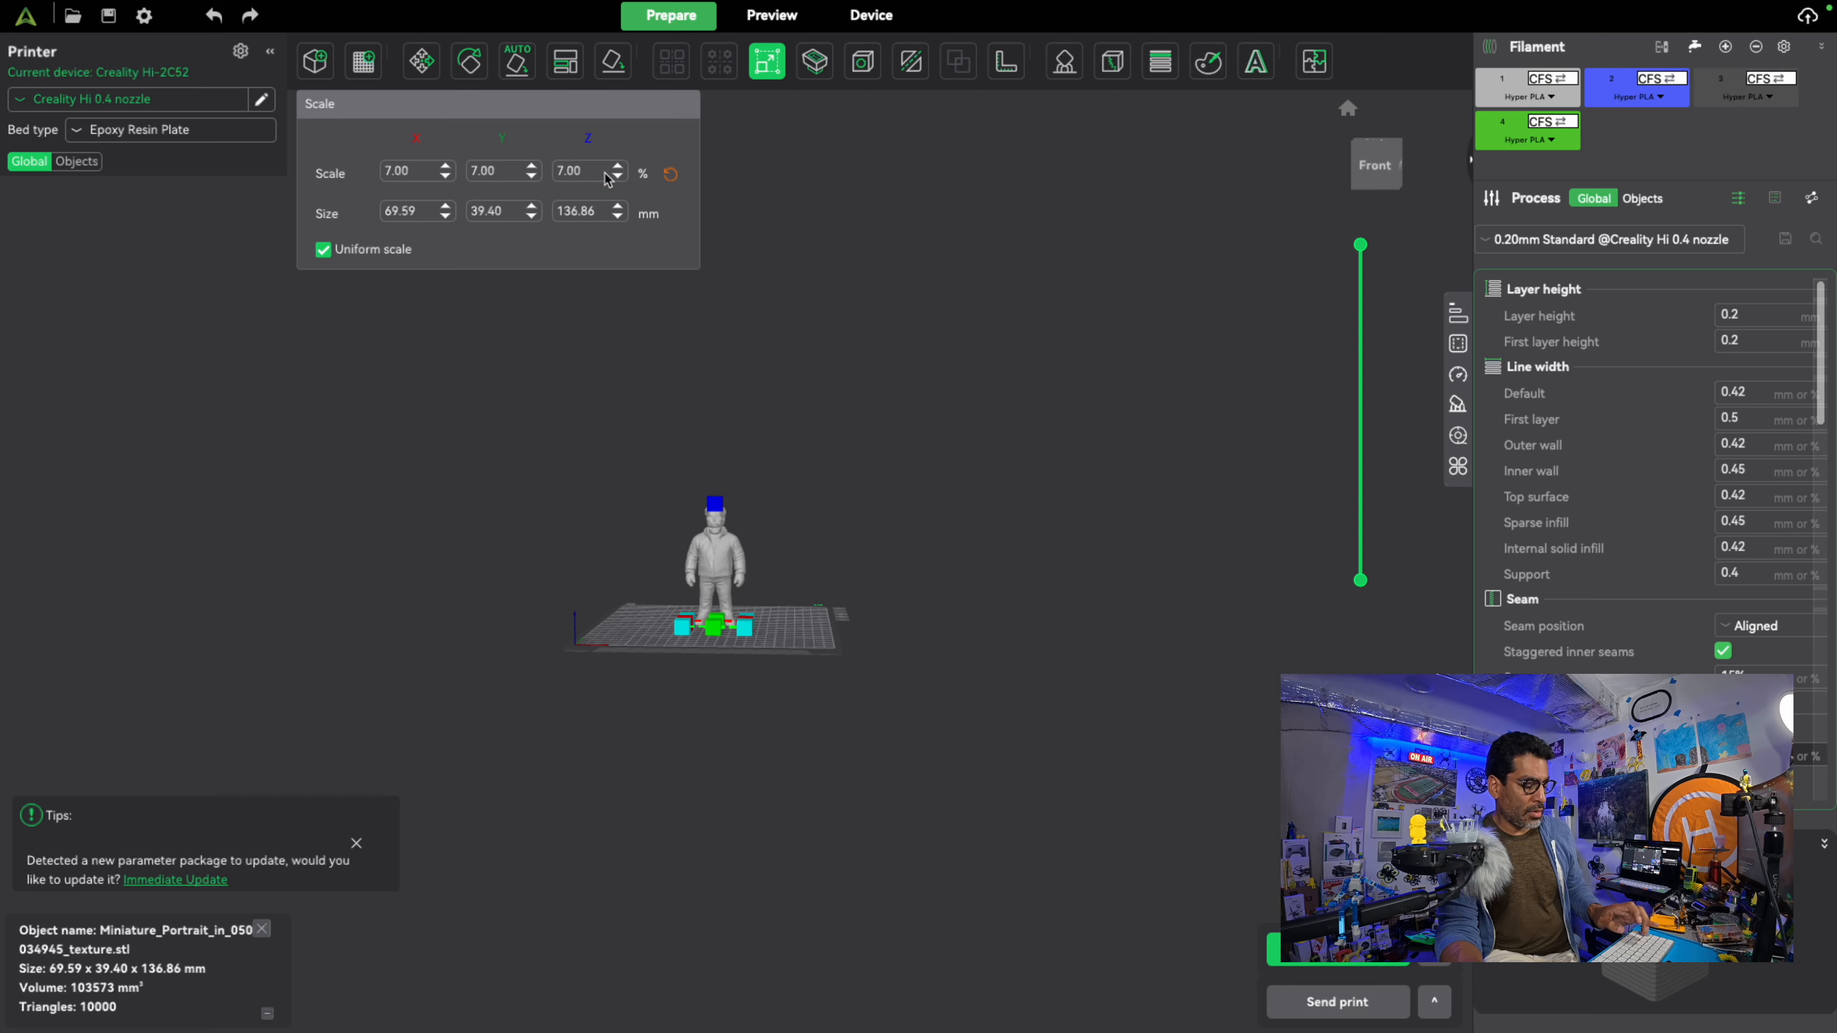
key(4)
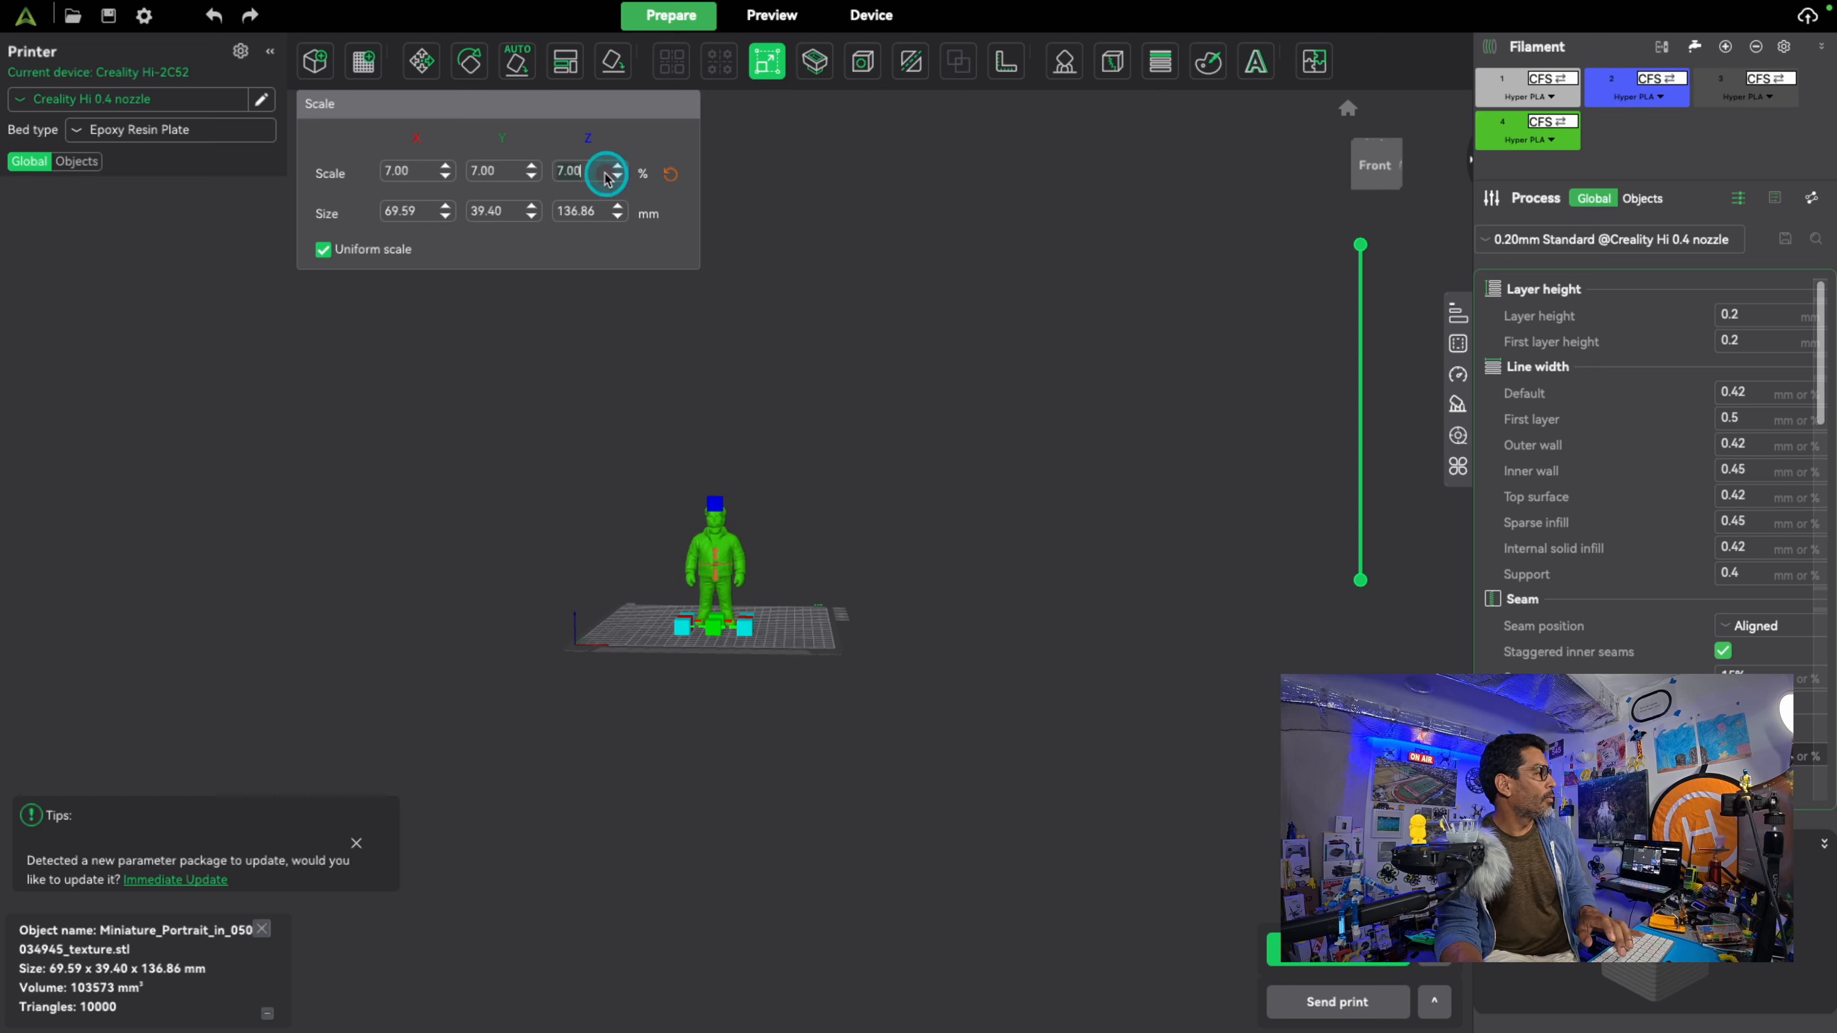
key(Return)
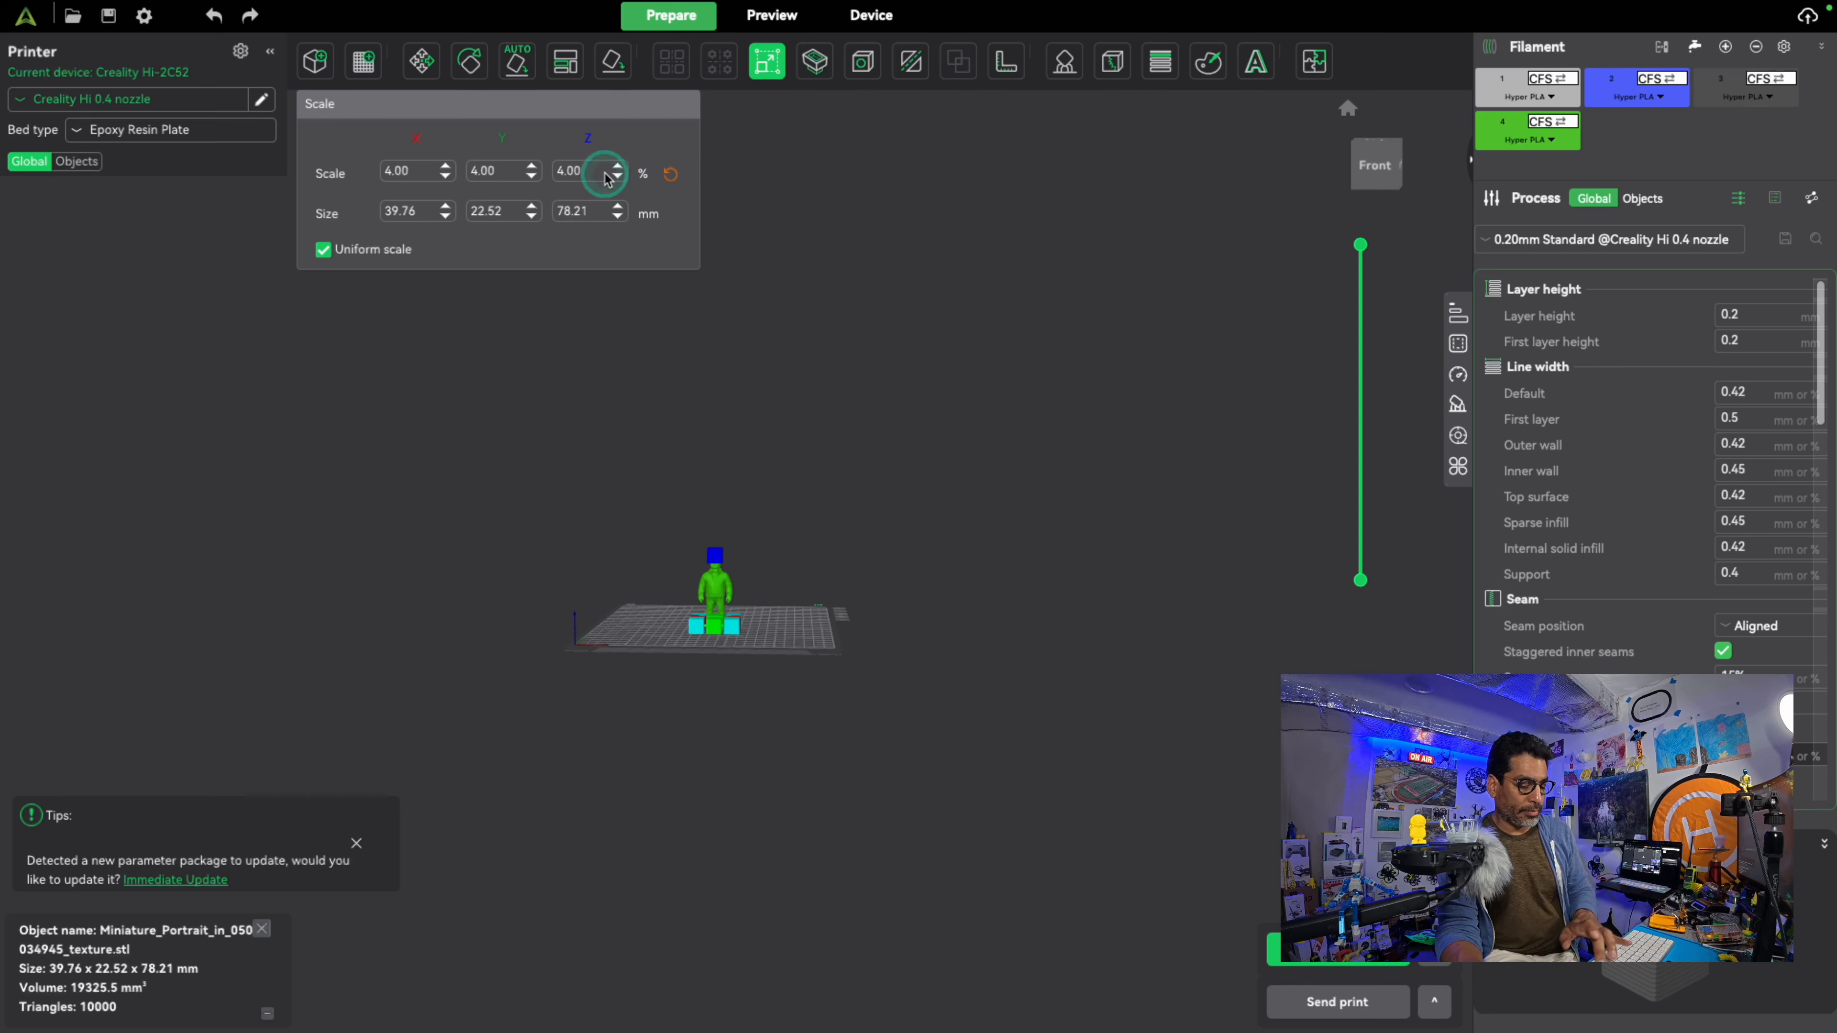
scroll(1063, 515, up, 5)
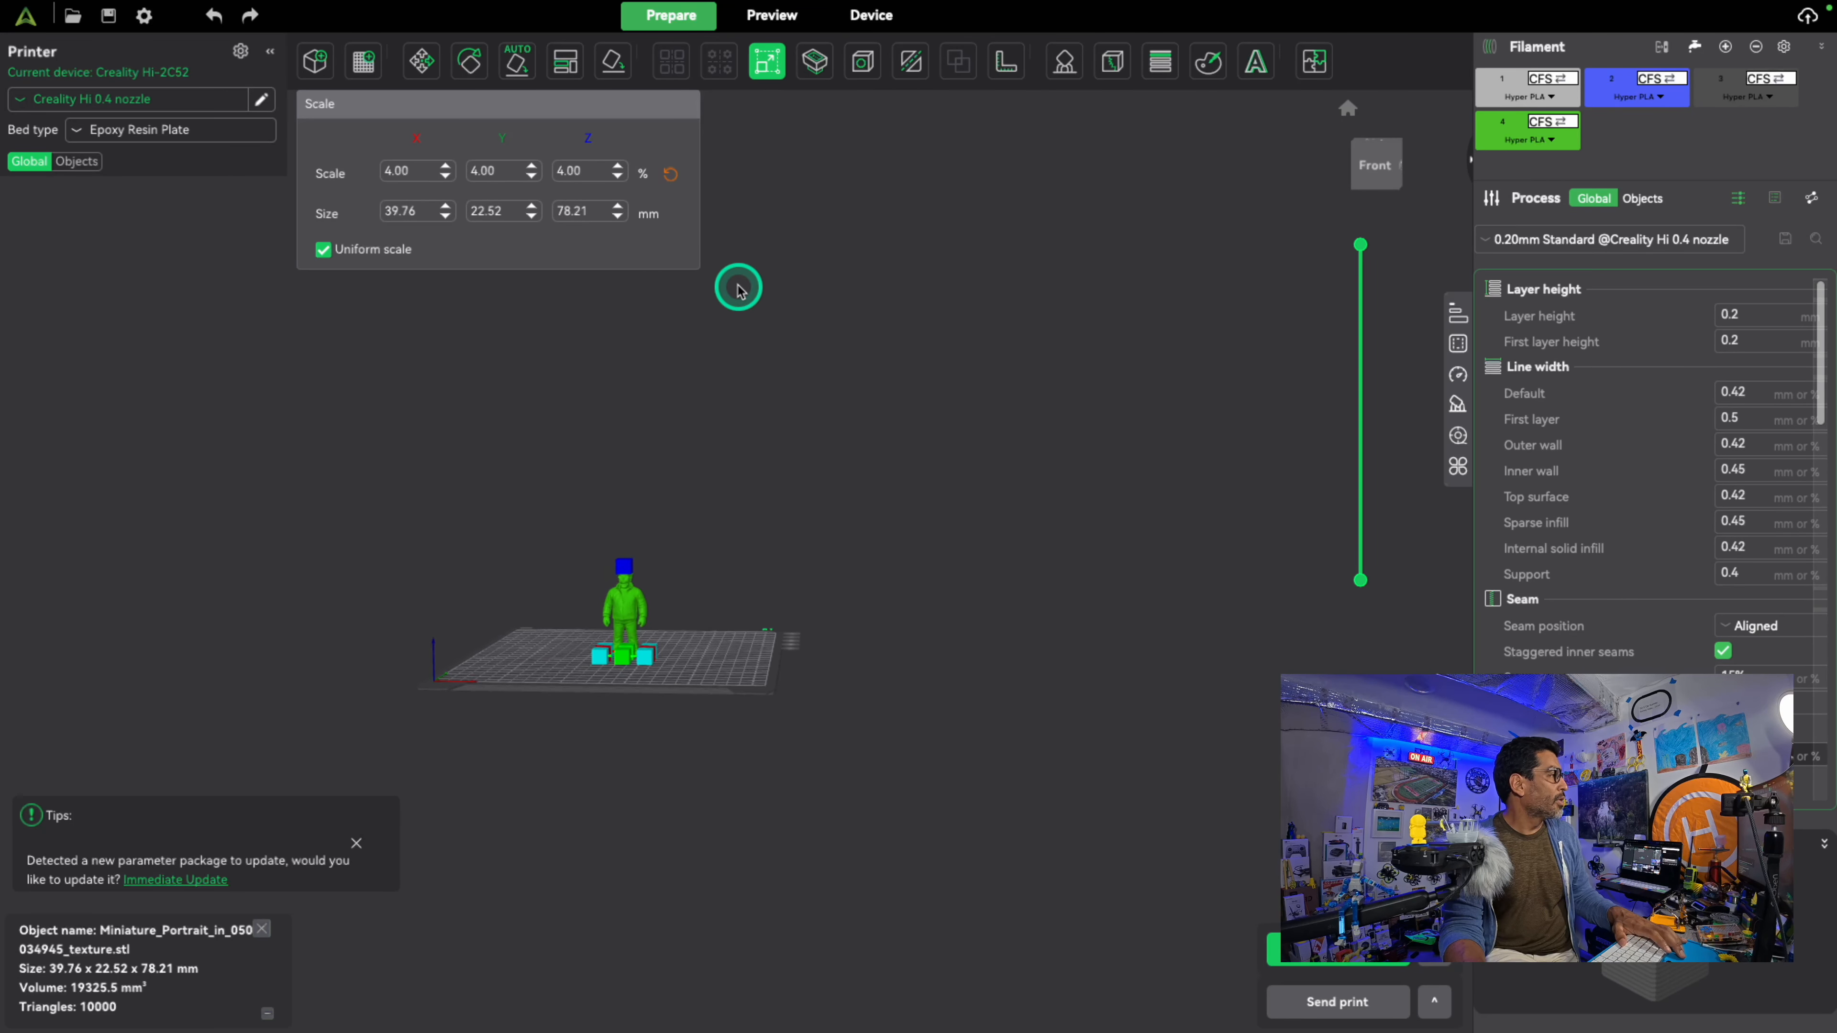
Step: Assign filament 1 to the miniature portrait figure in the object list
click(745, 463)
scroll(772, 557, up, 2)
scroll(771, 554, up, 2)
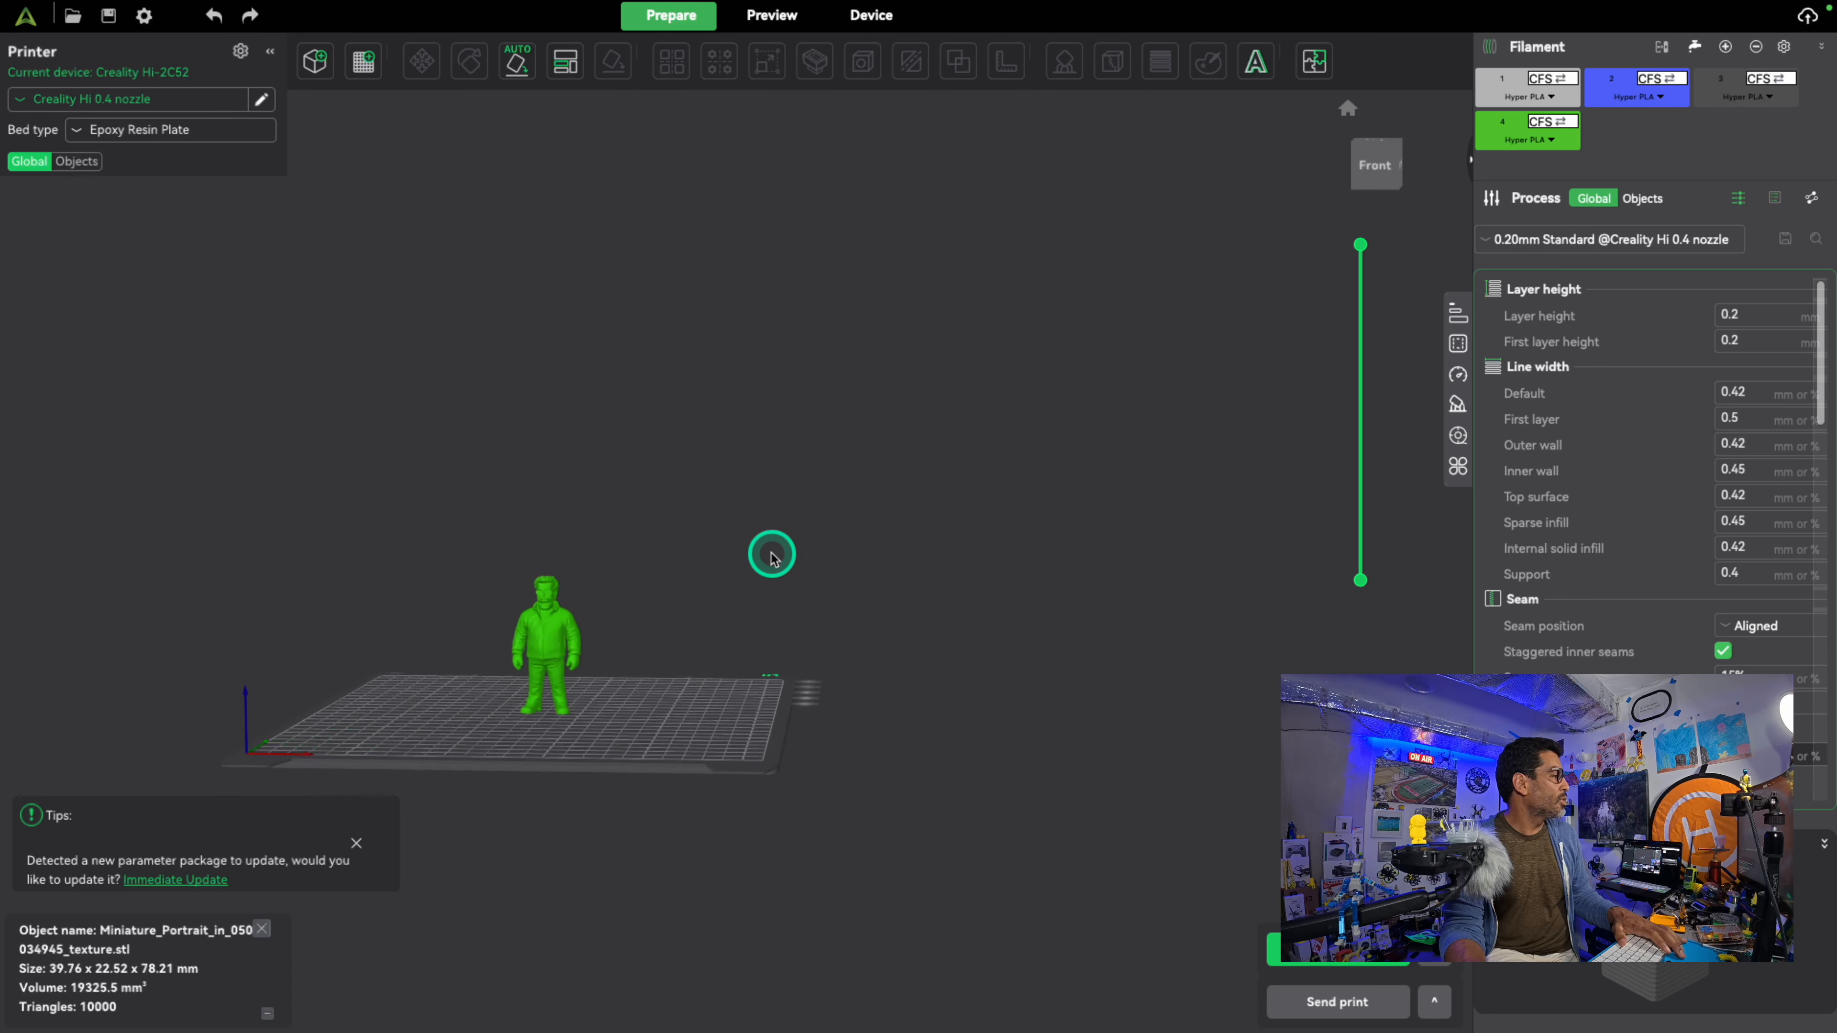
scroll(824, 615, down, 2)
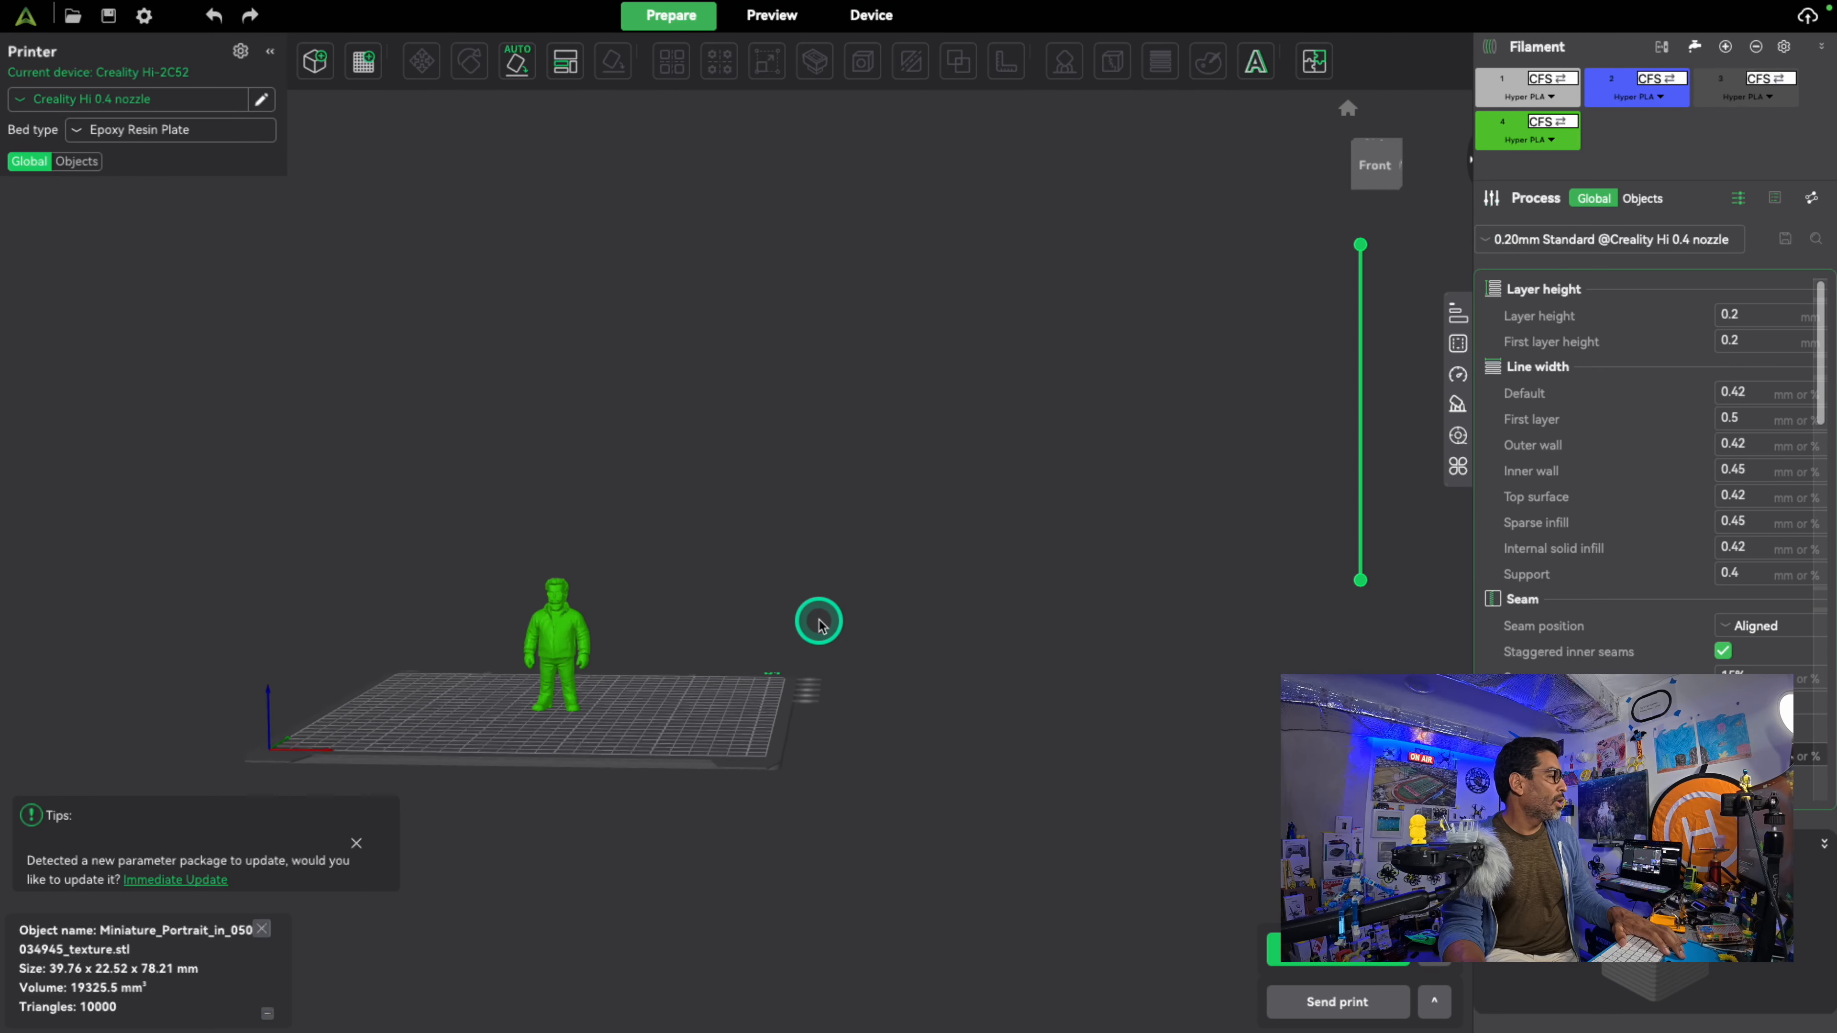
click(1502, 88)
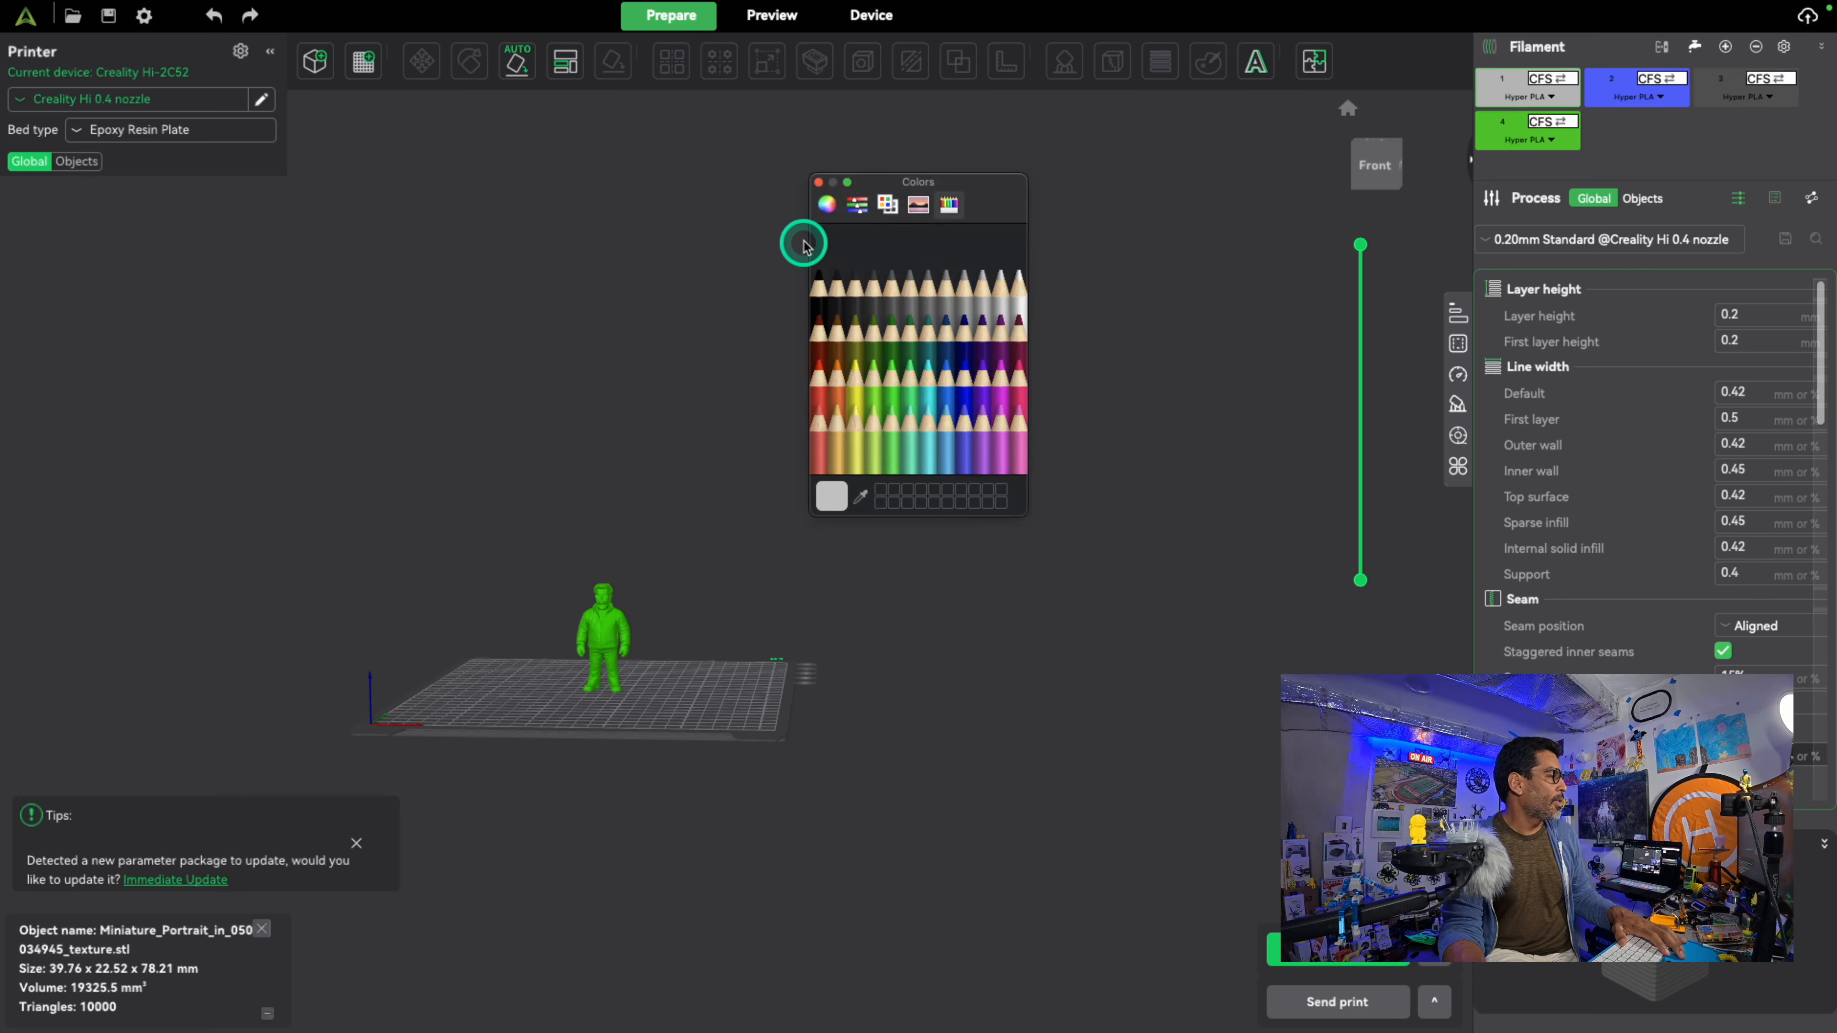
click(827, 190)
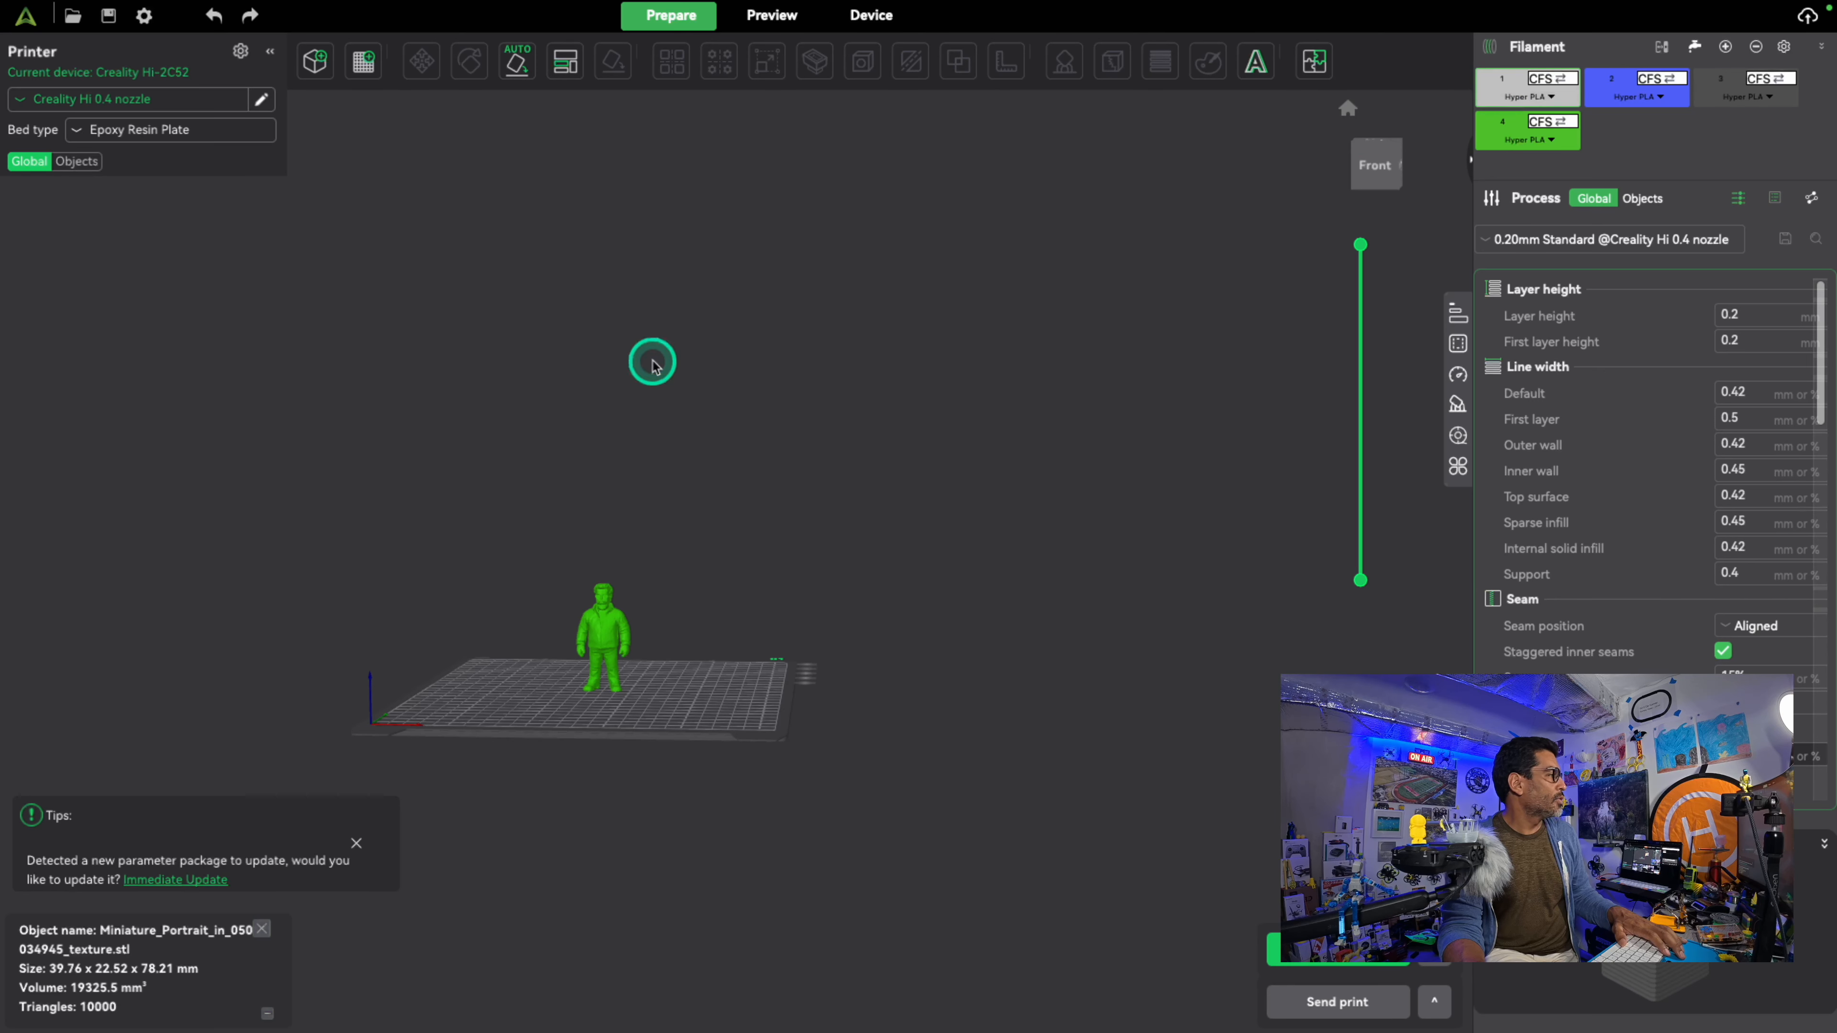
click(608, 637)
click(266, 217)
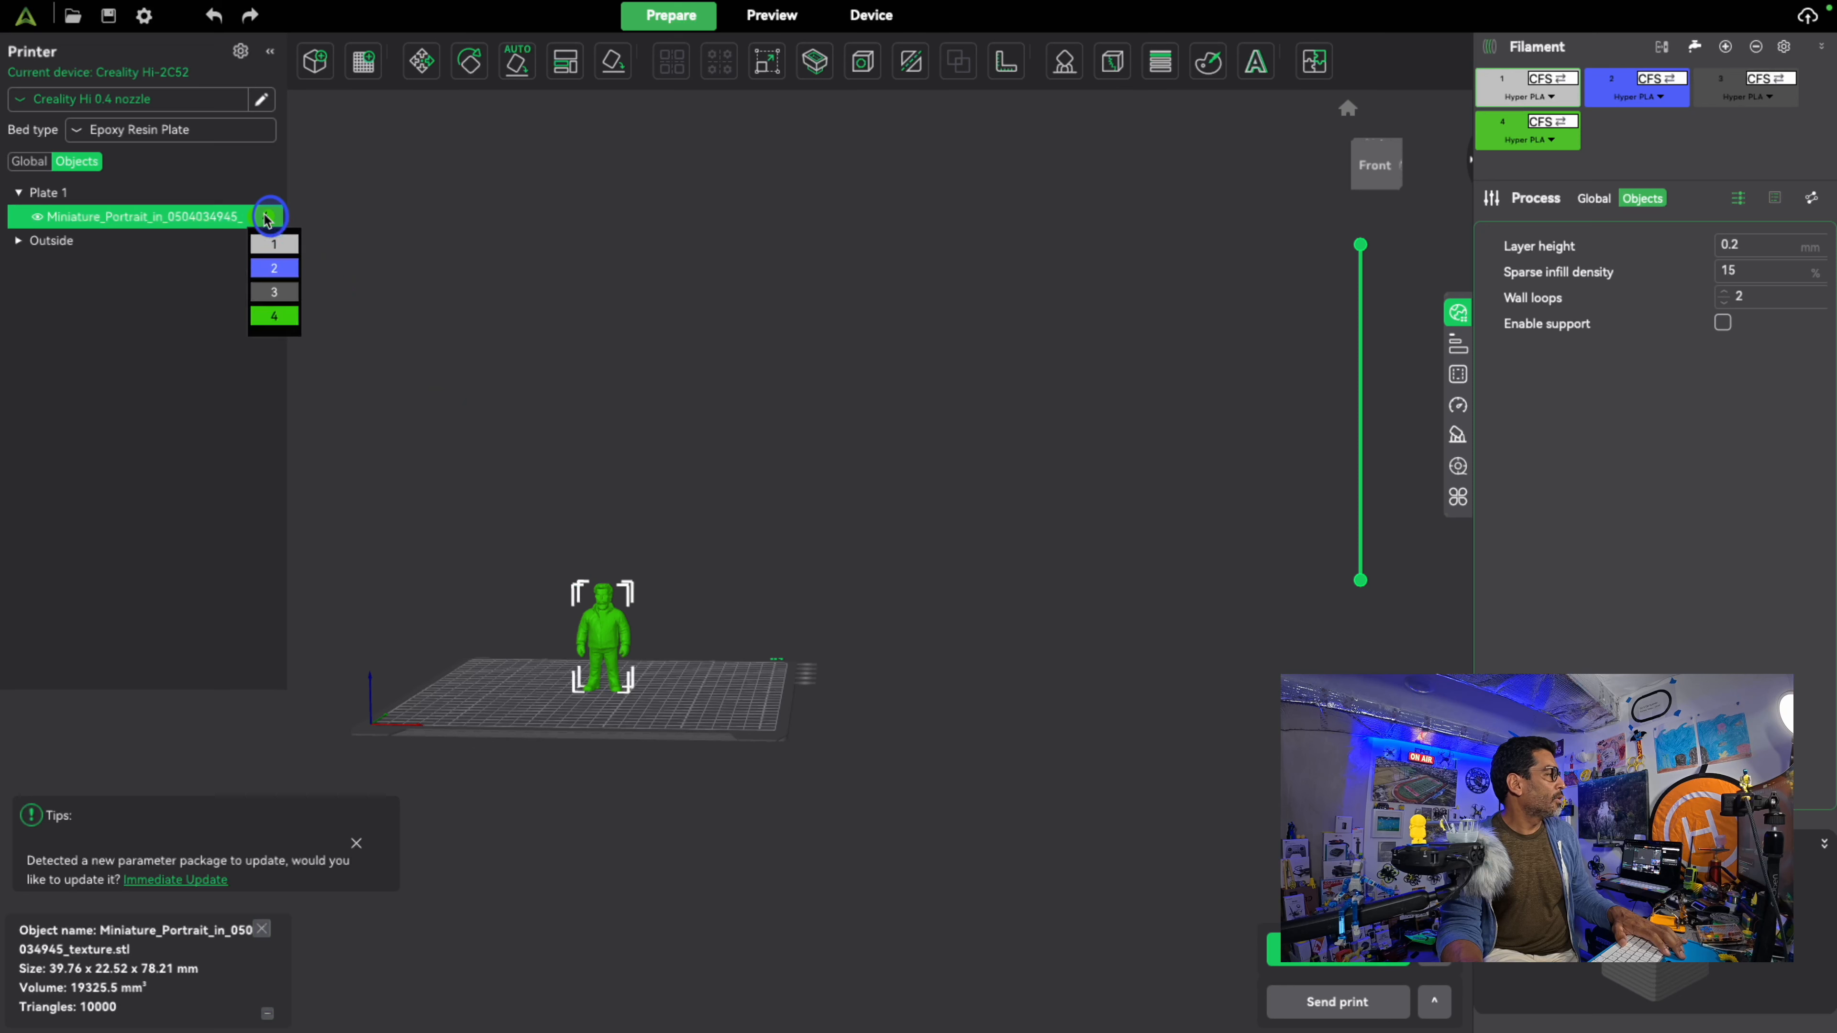
click(279, 244)
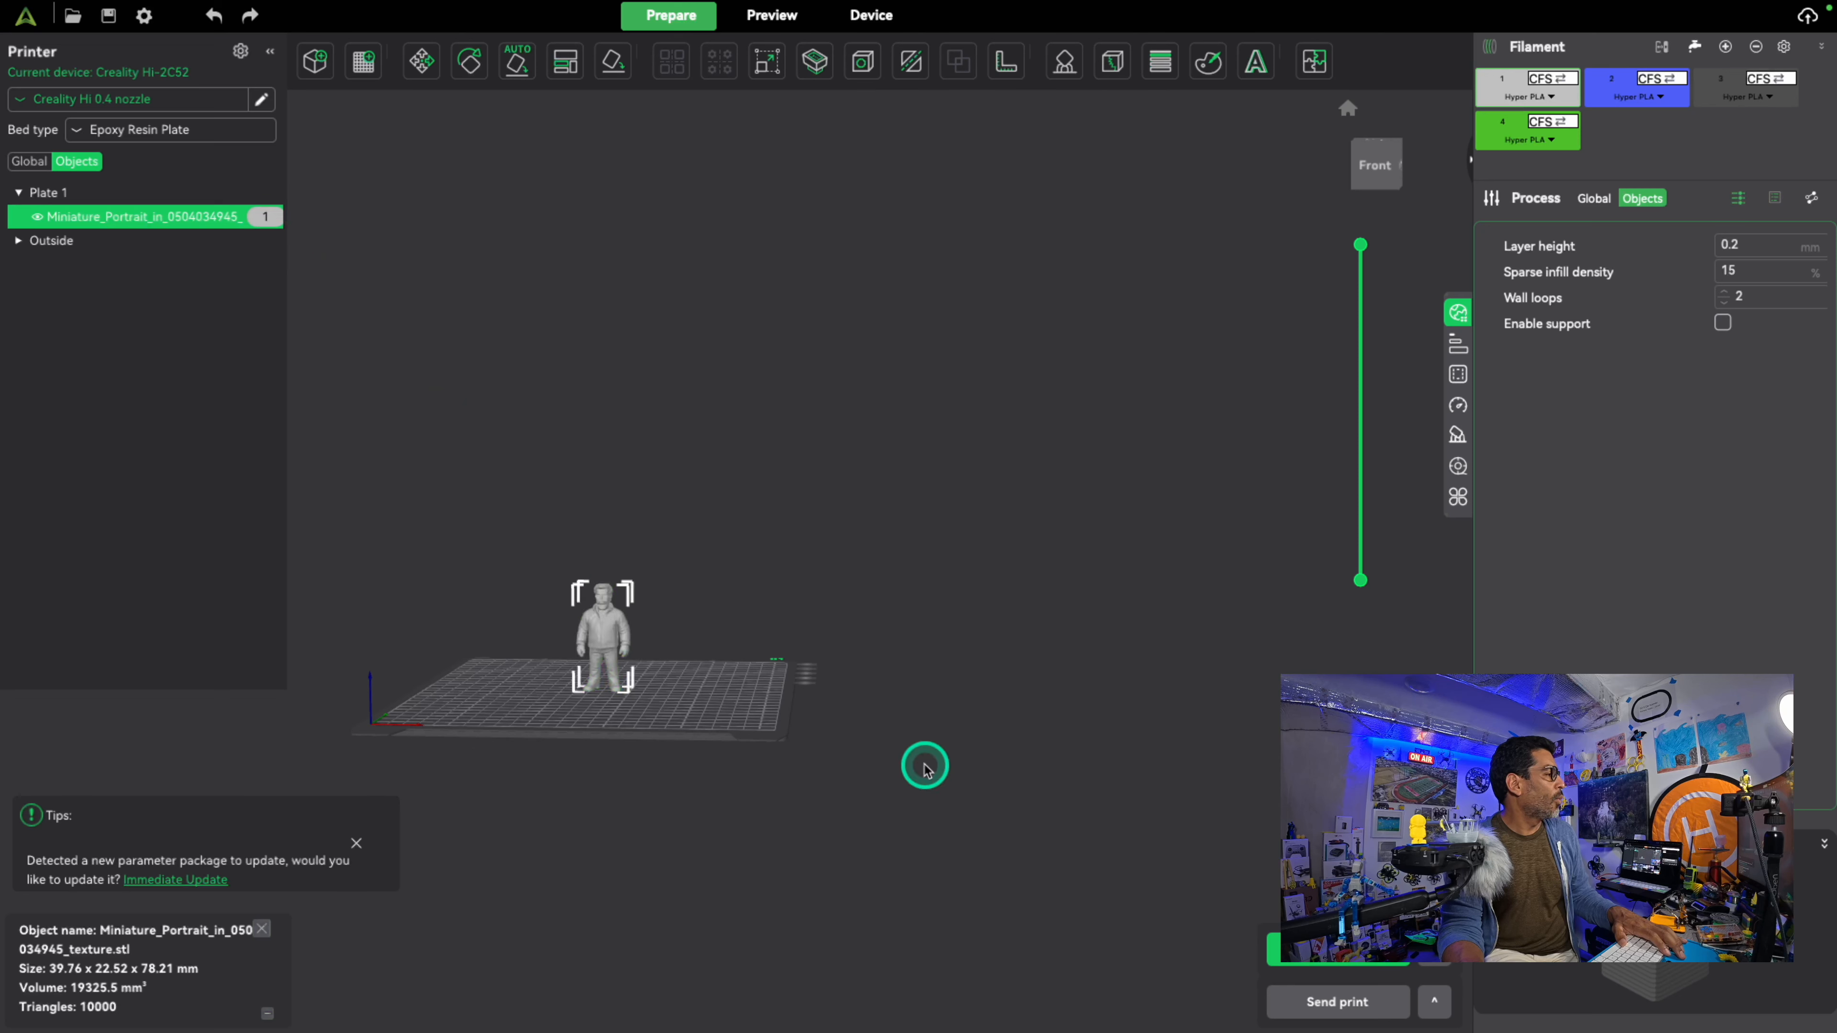
mouse_move(884, 741)
right_down()
mouse_move(883, 770)
mouse_move(1074, 764)
right_up()
scroll(886, 746, up, 10)
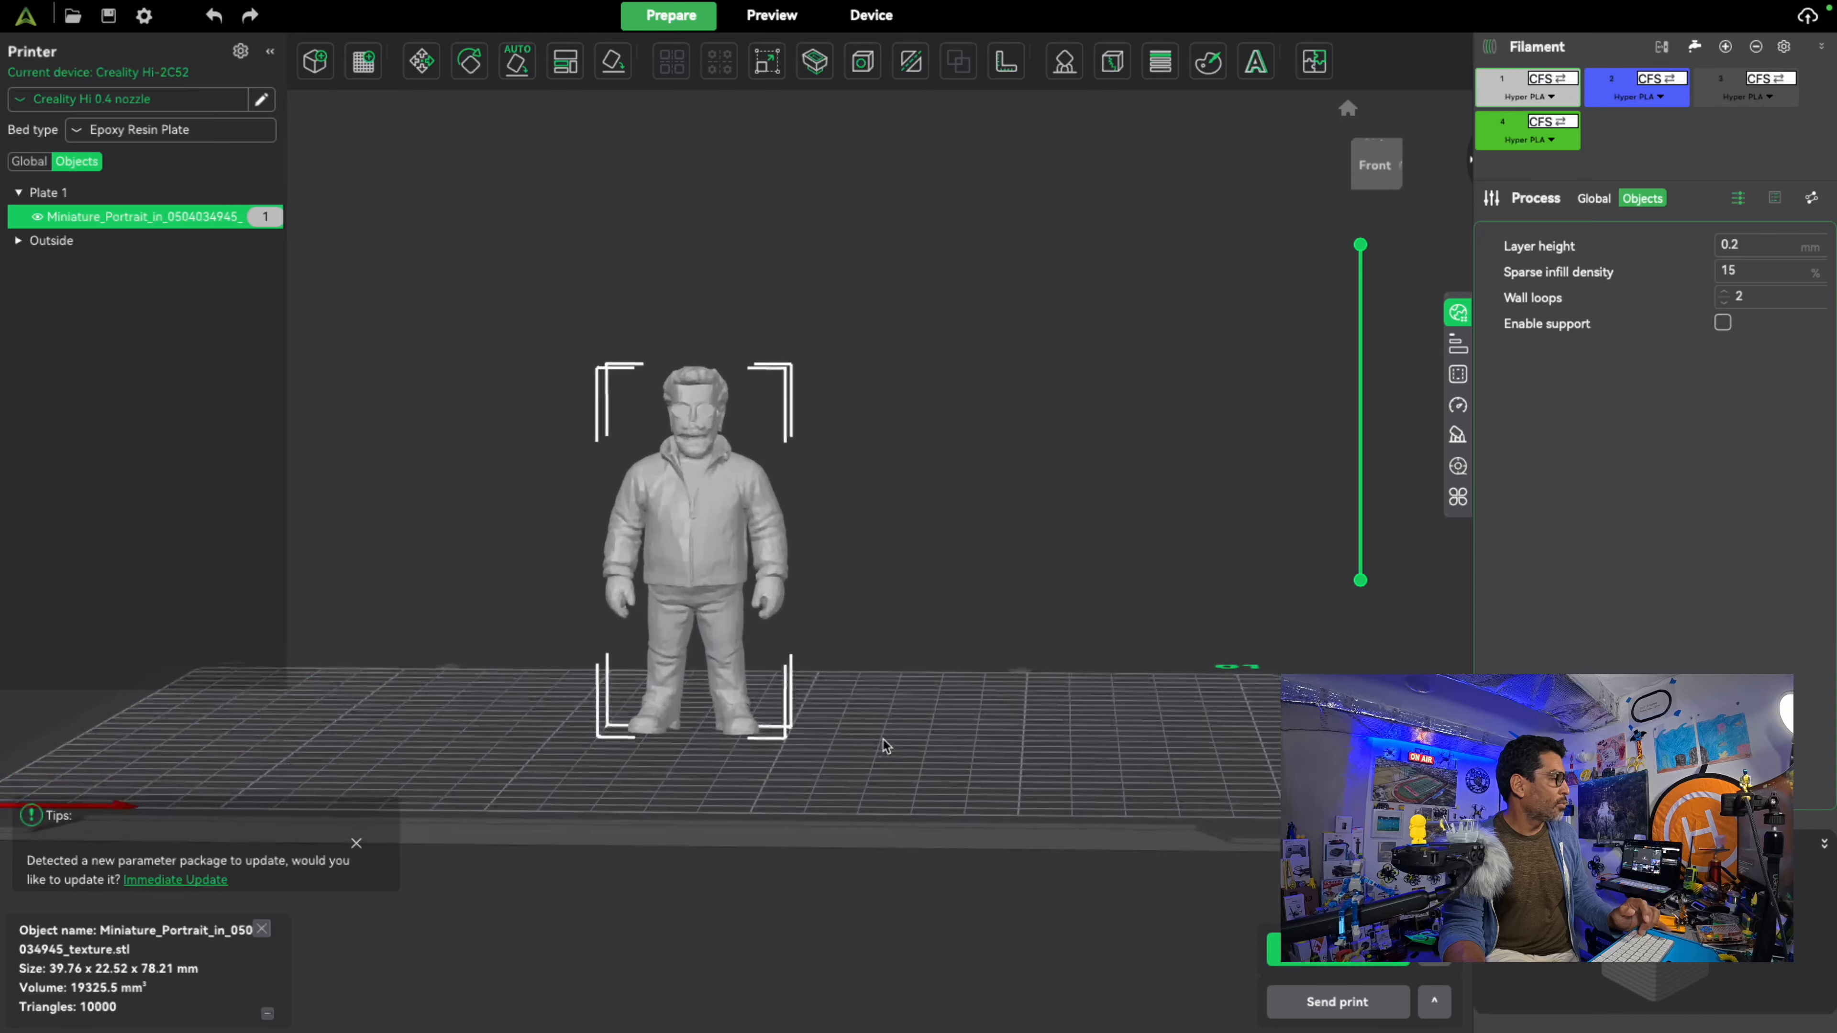
mouse_move(886, 745)
mouse_down()
mouse_move(873, 763)
mouse_move(992, 779)
mouse_move(1054, 735)
mouse_move(828, 767)
mouse_move(745, 749)
mouse_move(899, 744)
mouse_up()
Step: Switch to the MakerLab page in Google Chrome, dismiss the download dialog and display the figure as an untextured mesh
key(ctrl+Up)
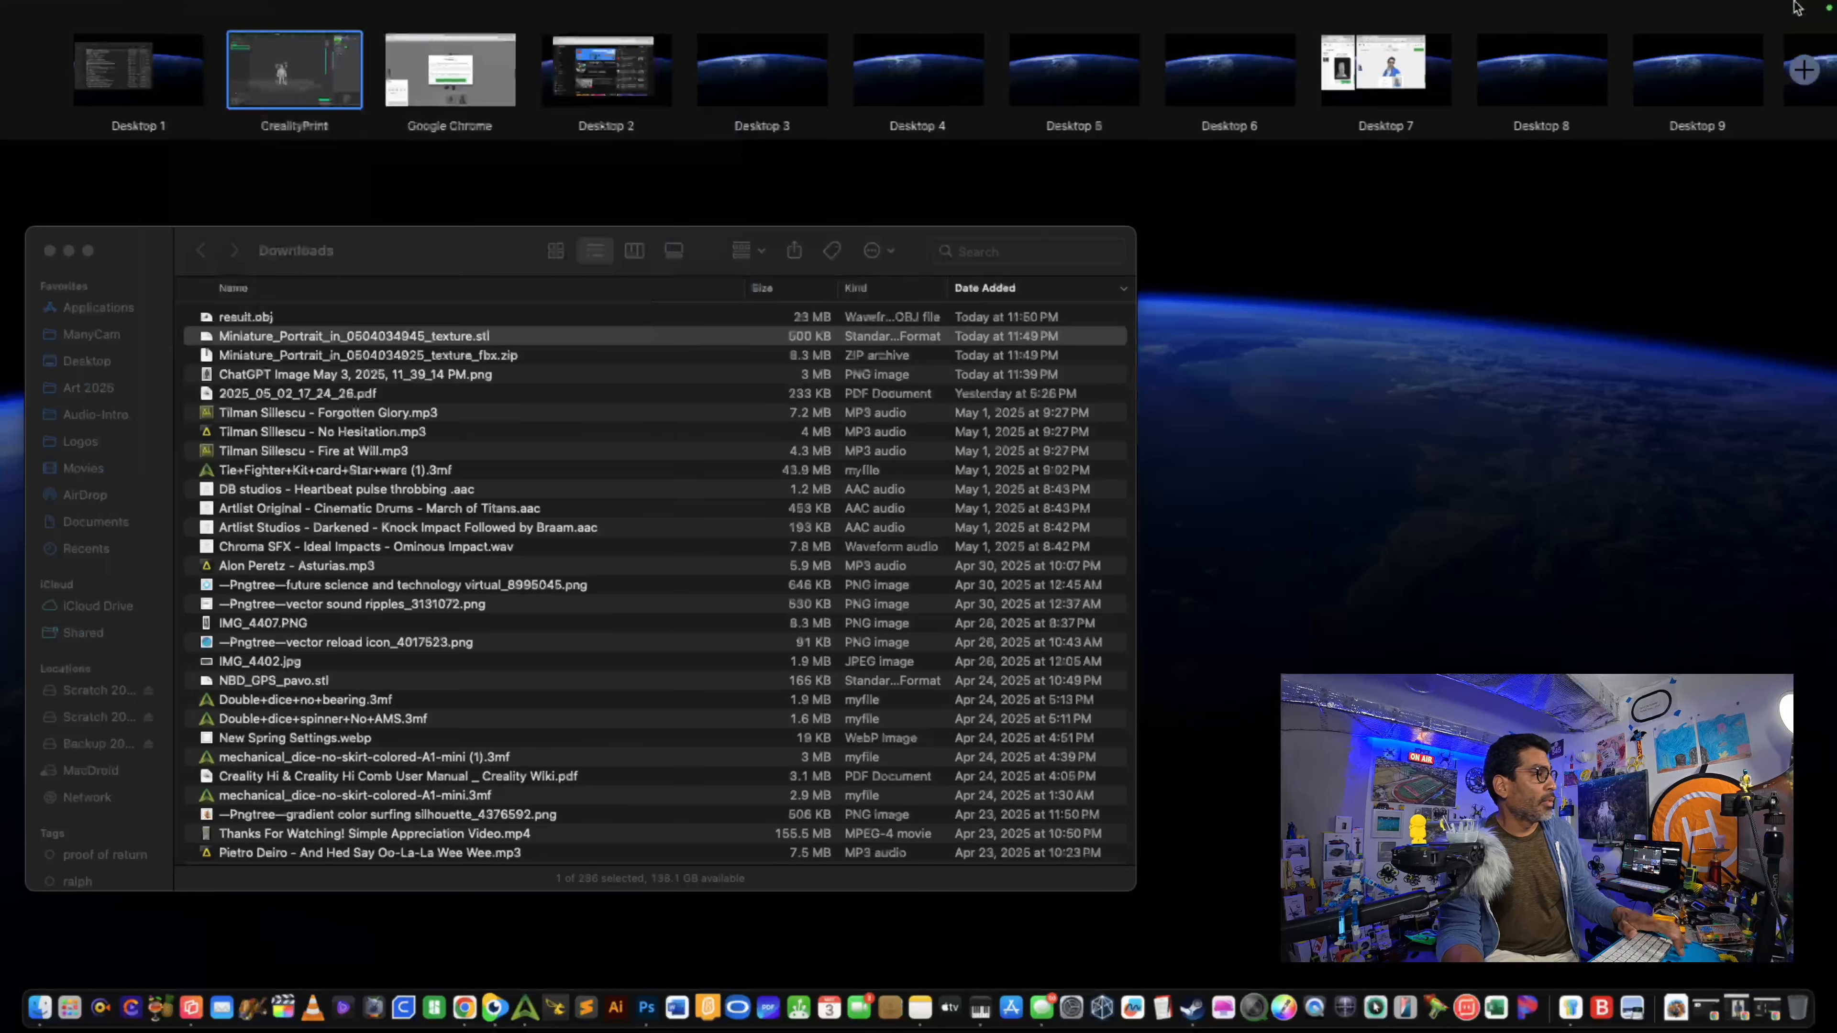
click(499, 105)
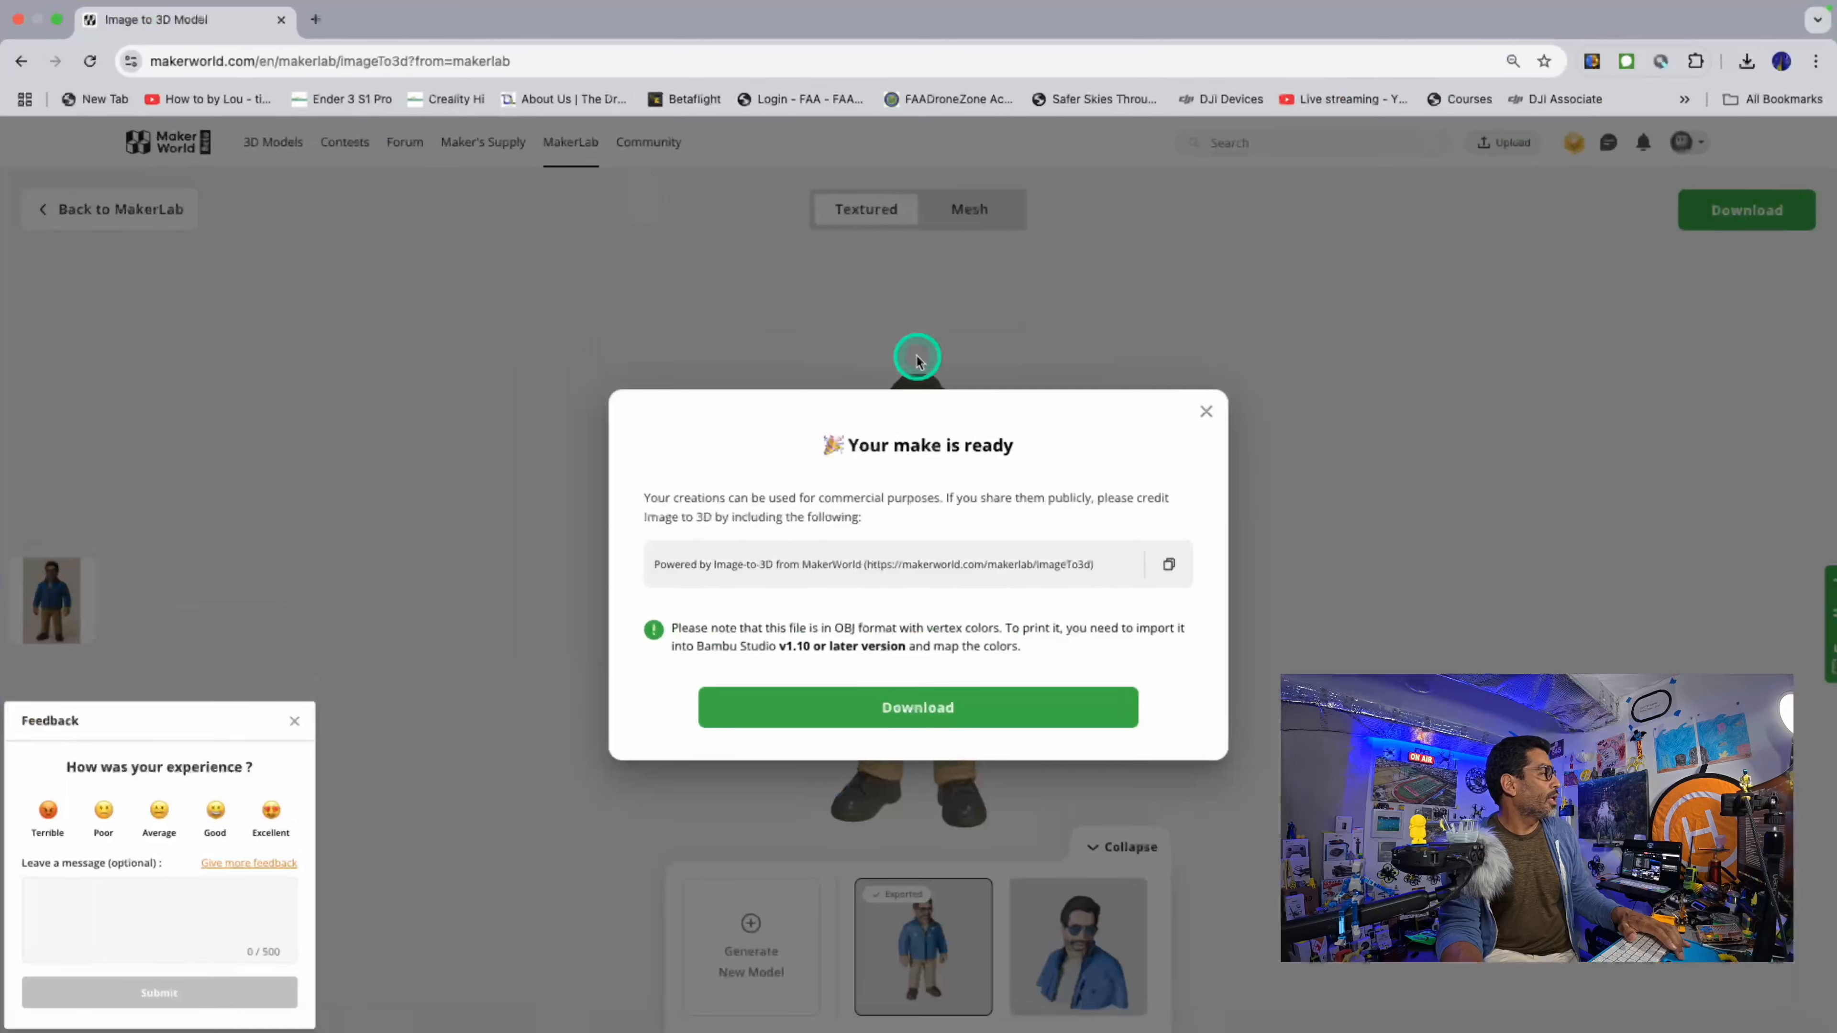
click(1209, 412)
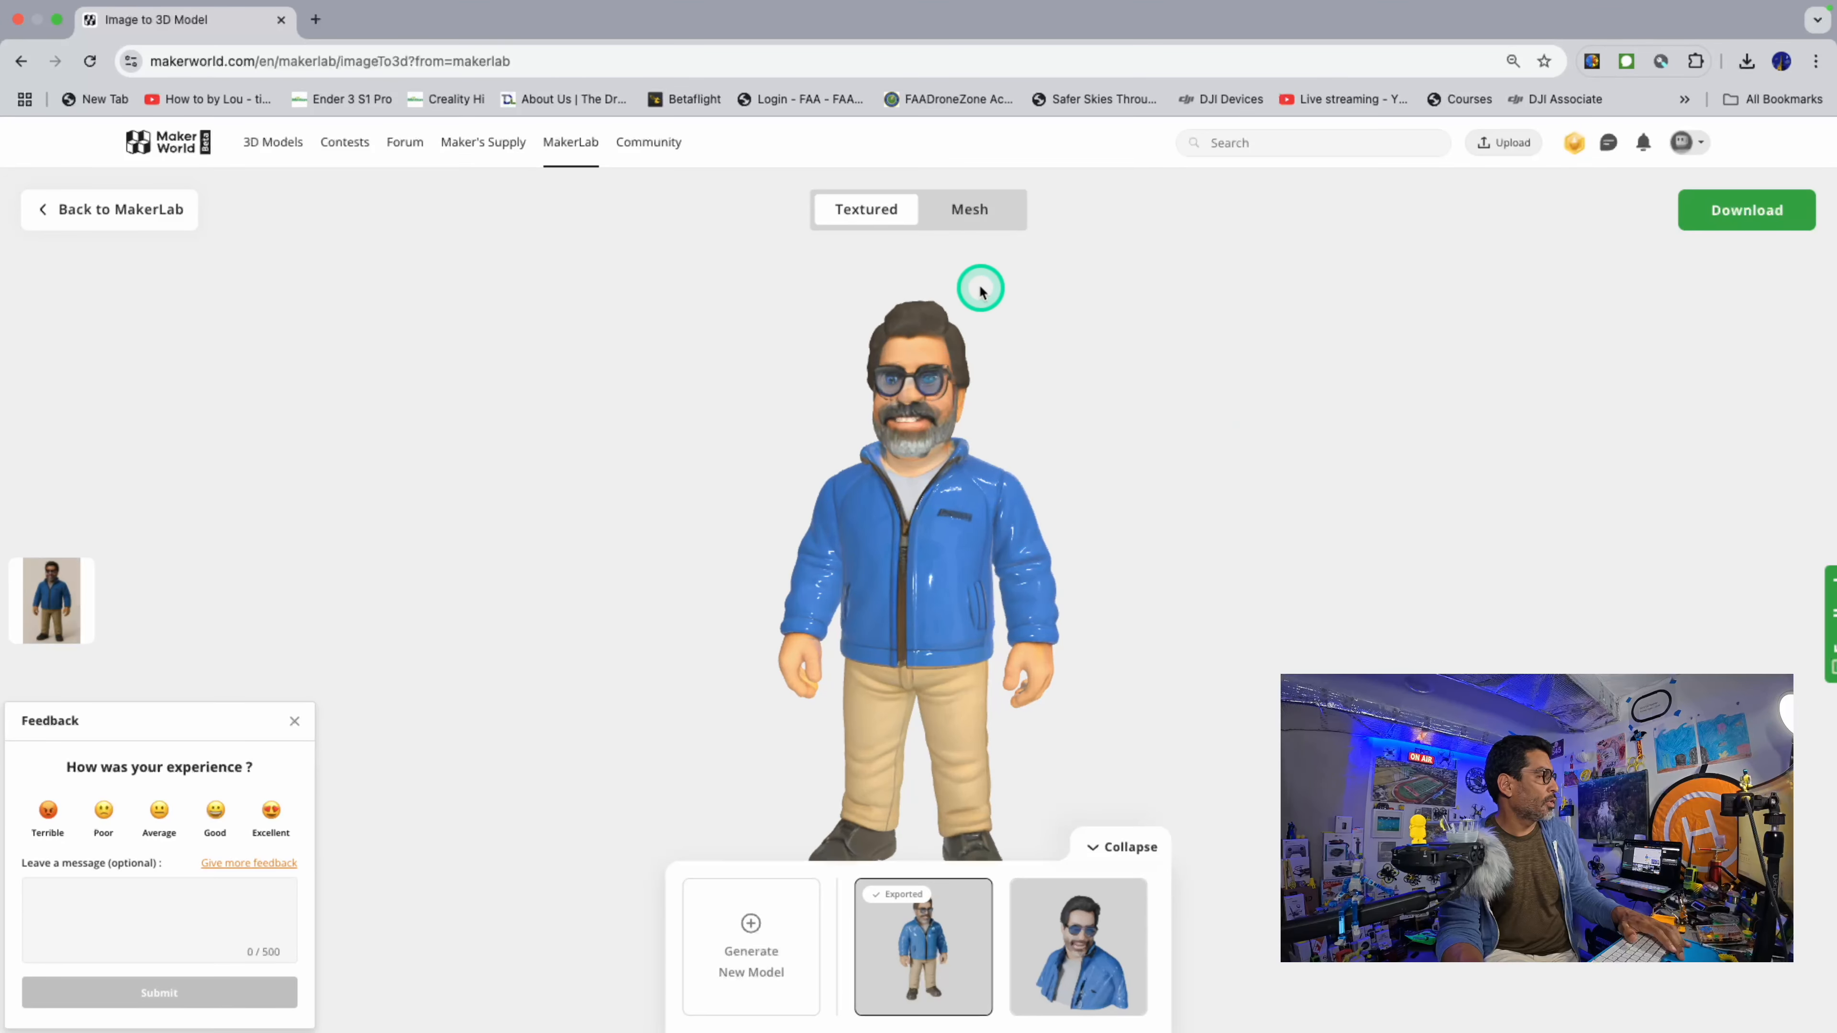
click(974, 220)
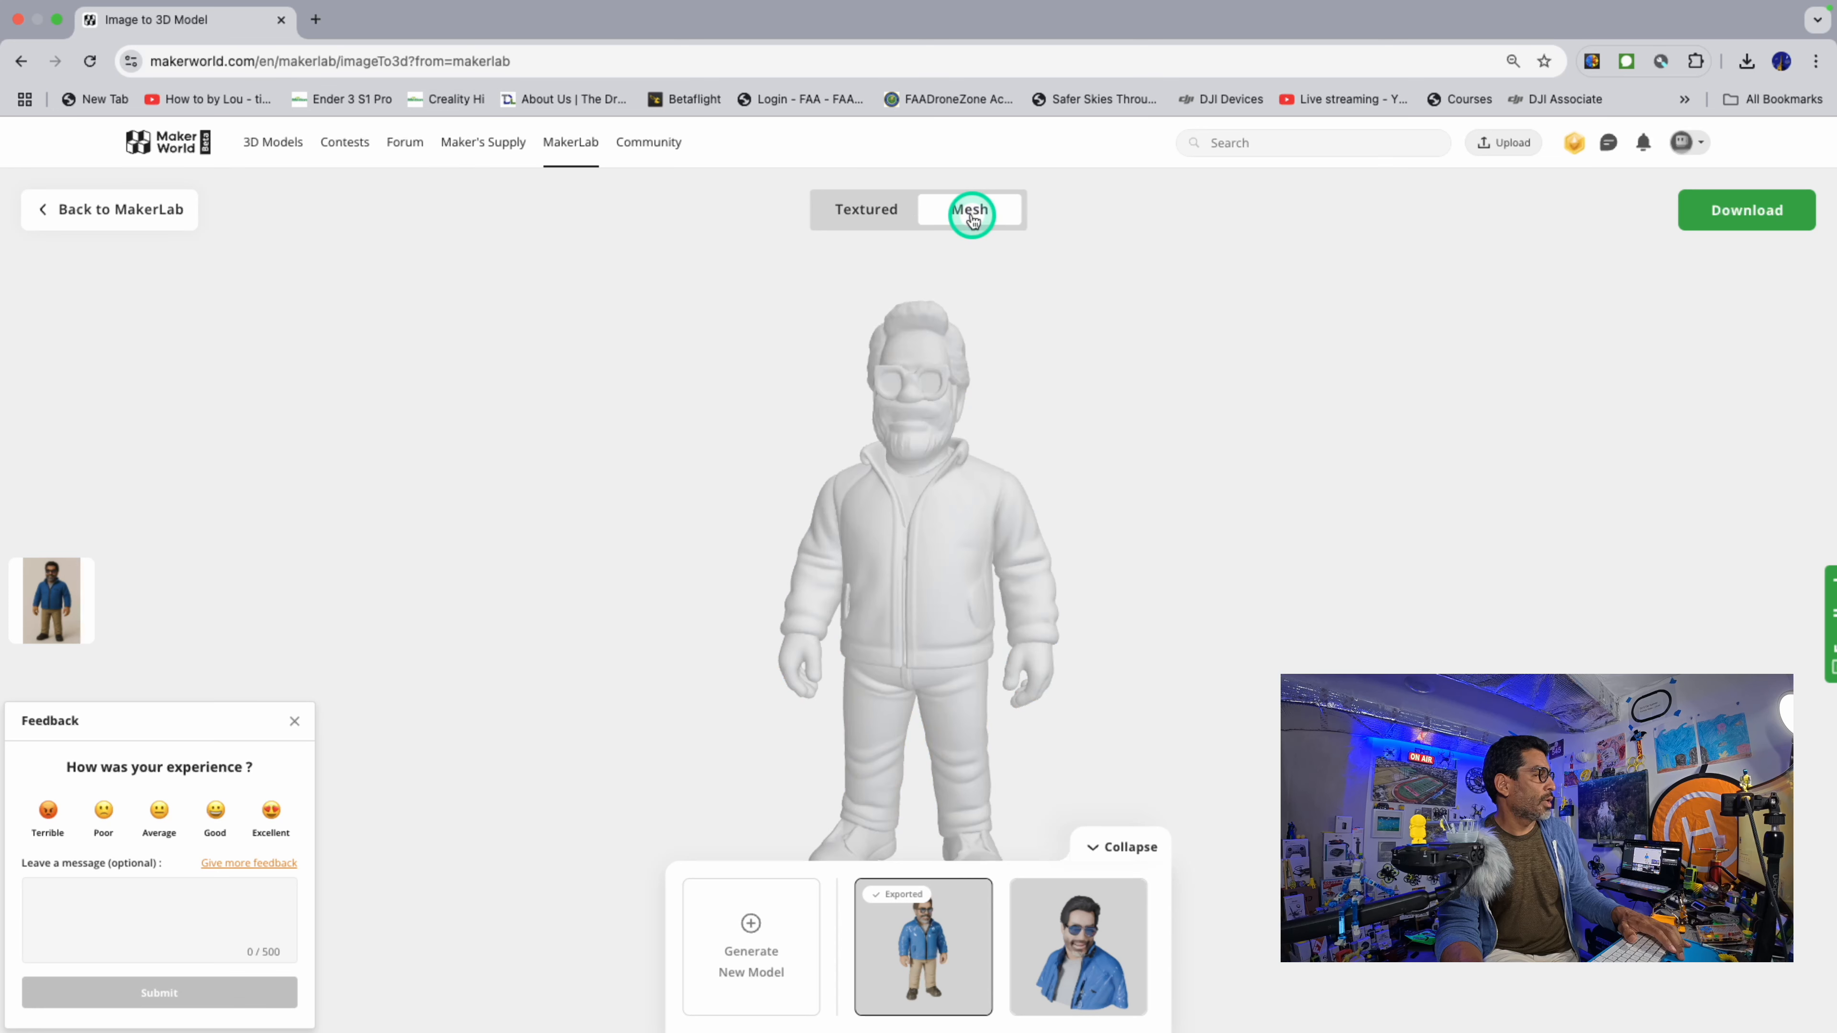
scroll(1261, 539, down, 5)
scroll(1260, 539, up, 5)
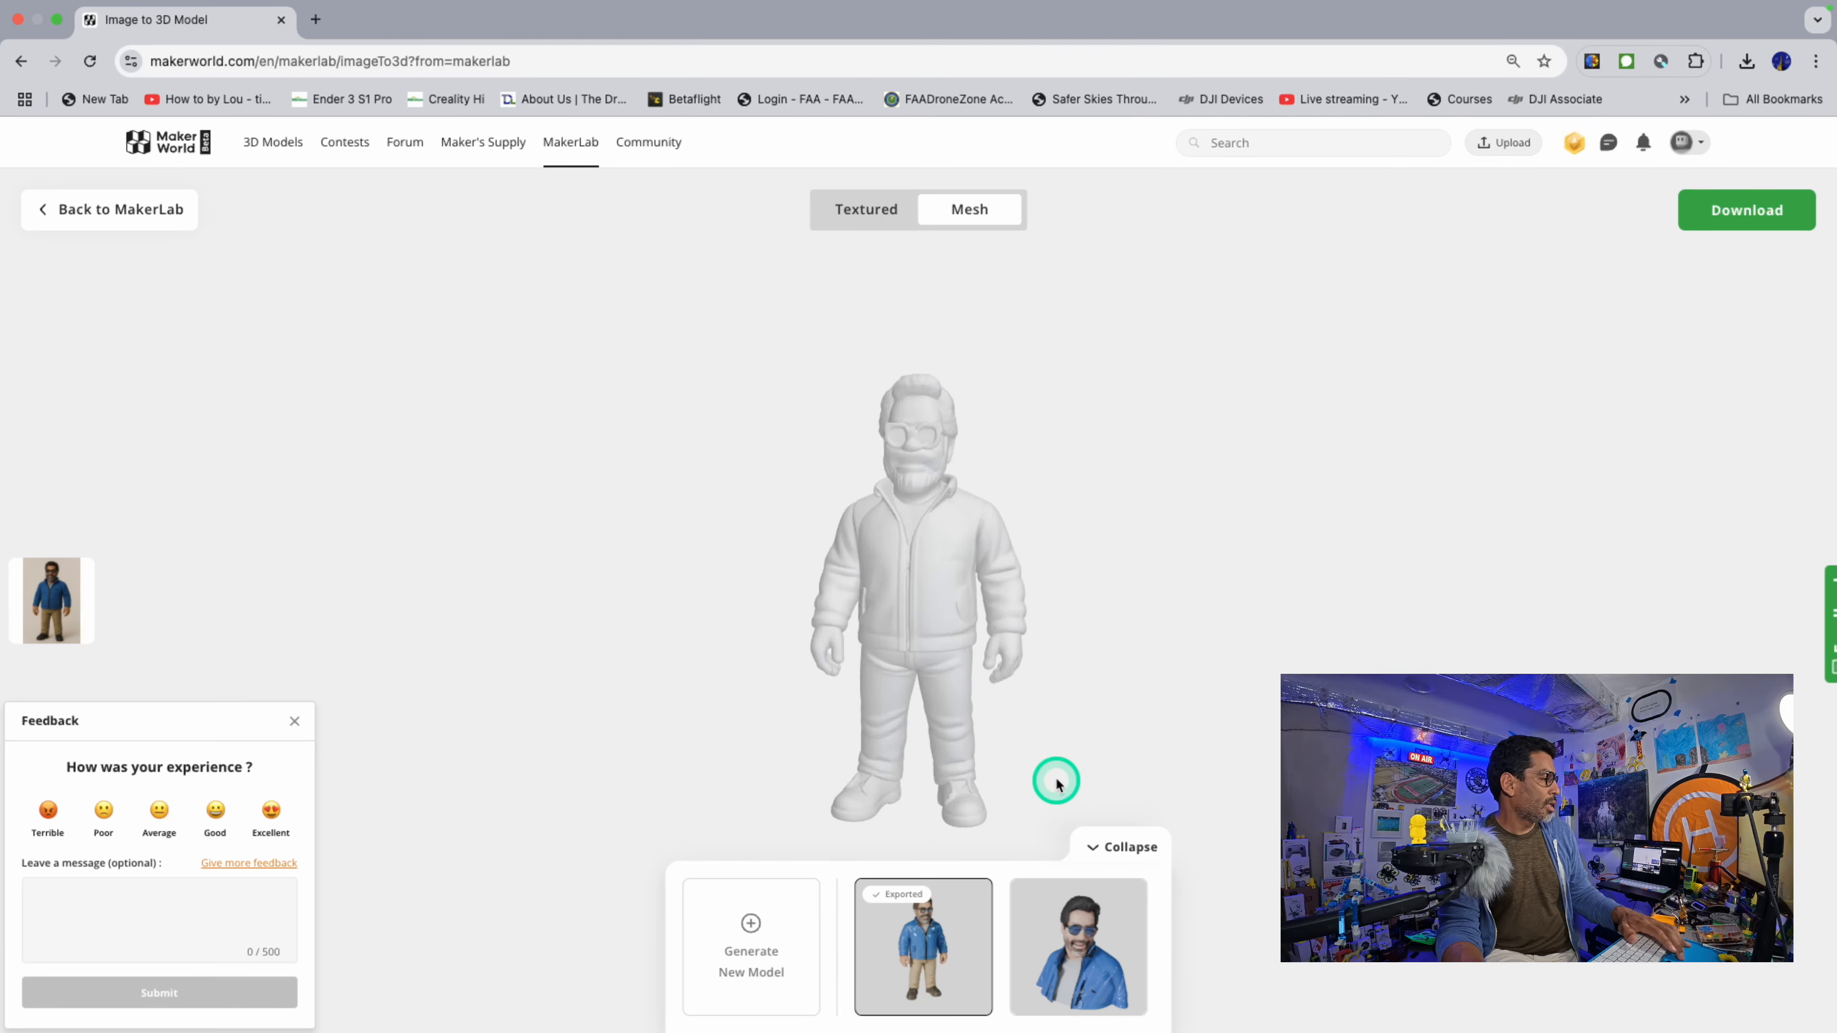
scroll(1056, 774, down, 3)
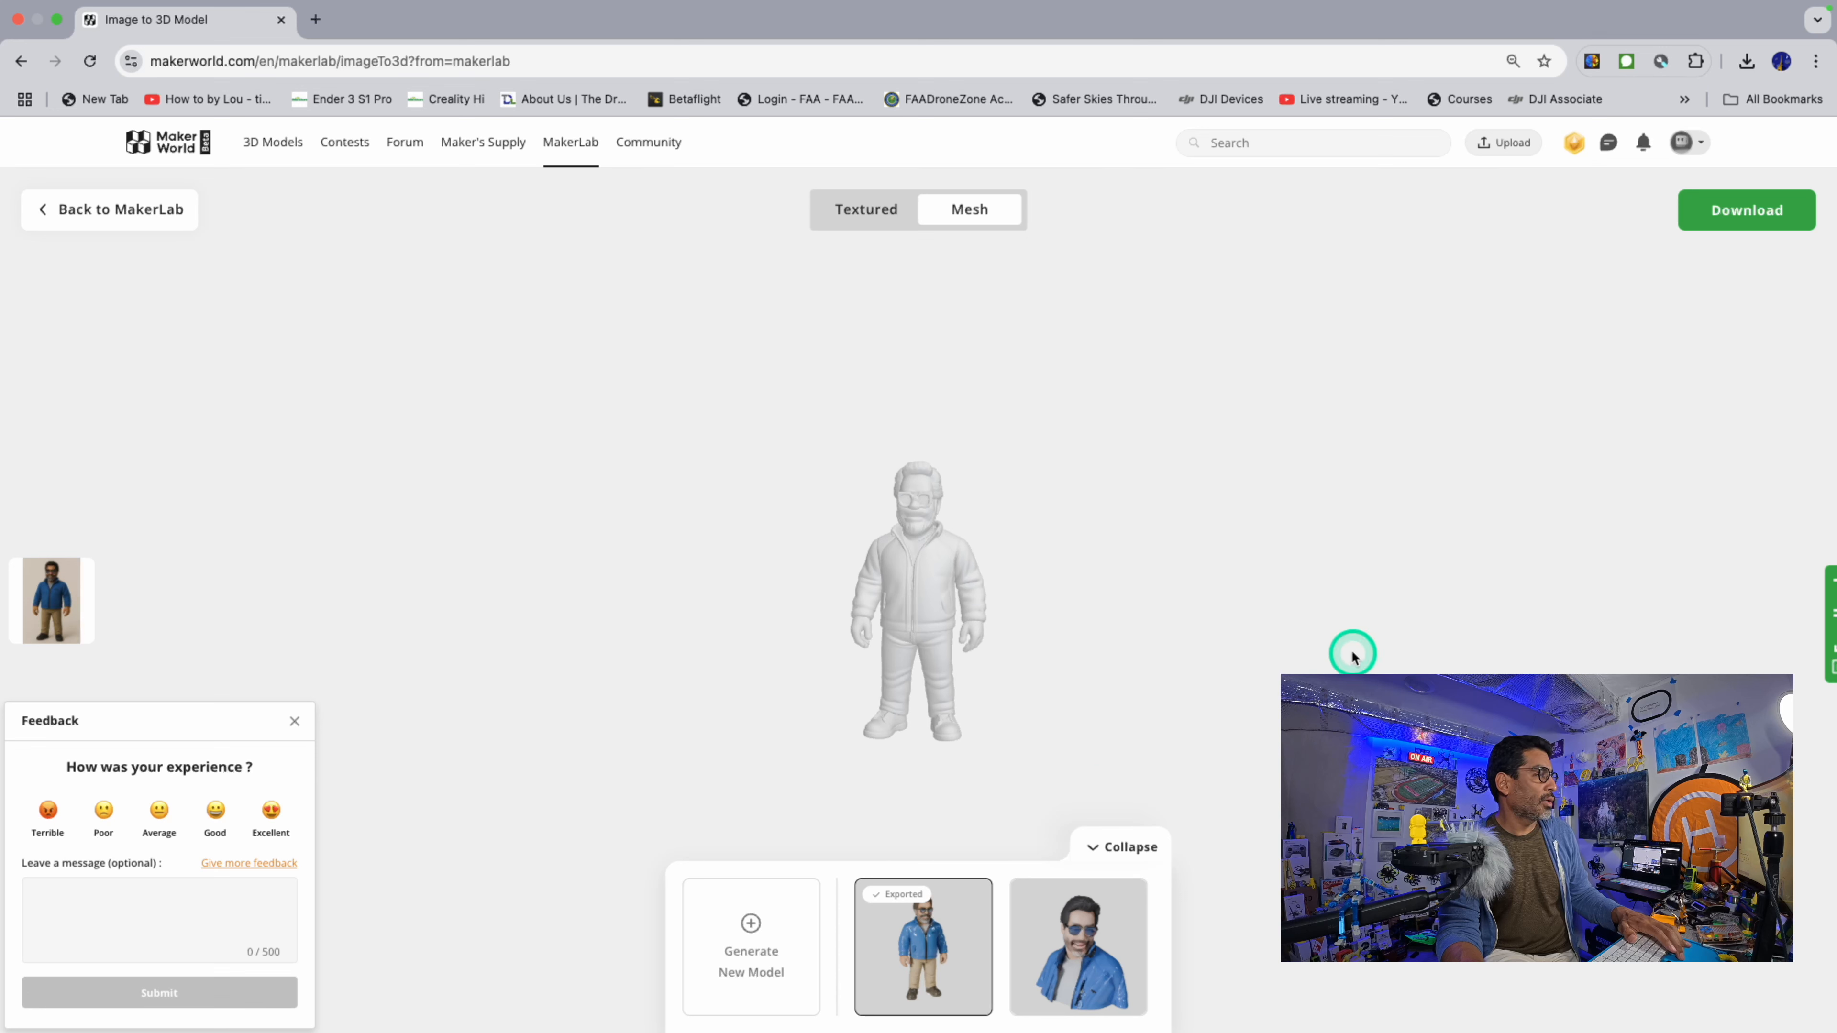
scroll(1740, 351, up, 1)
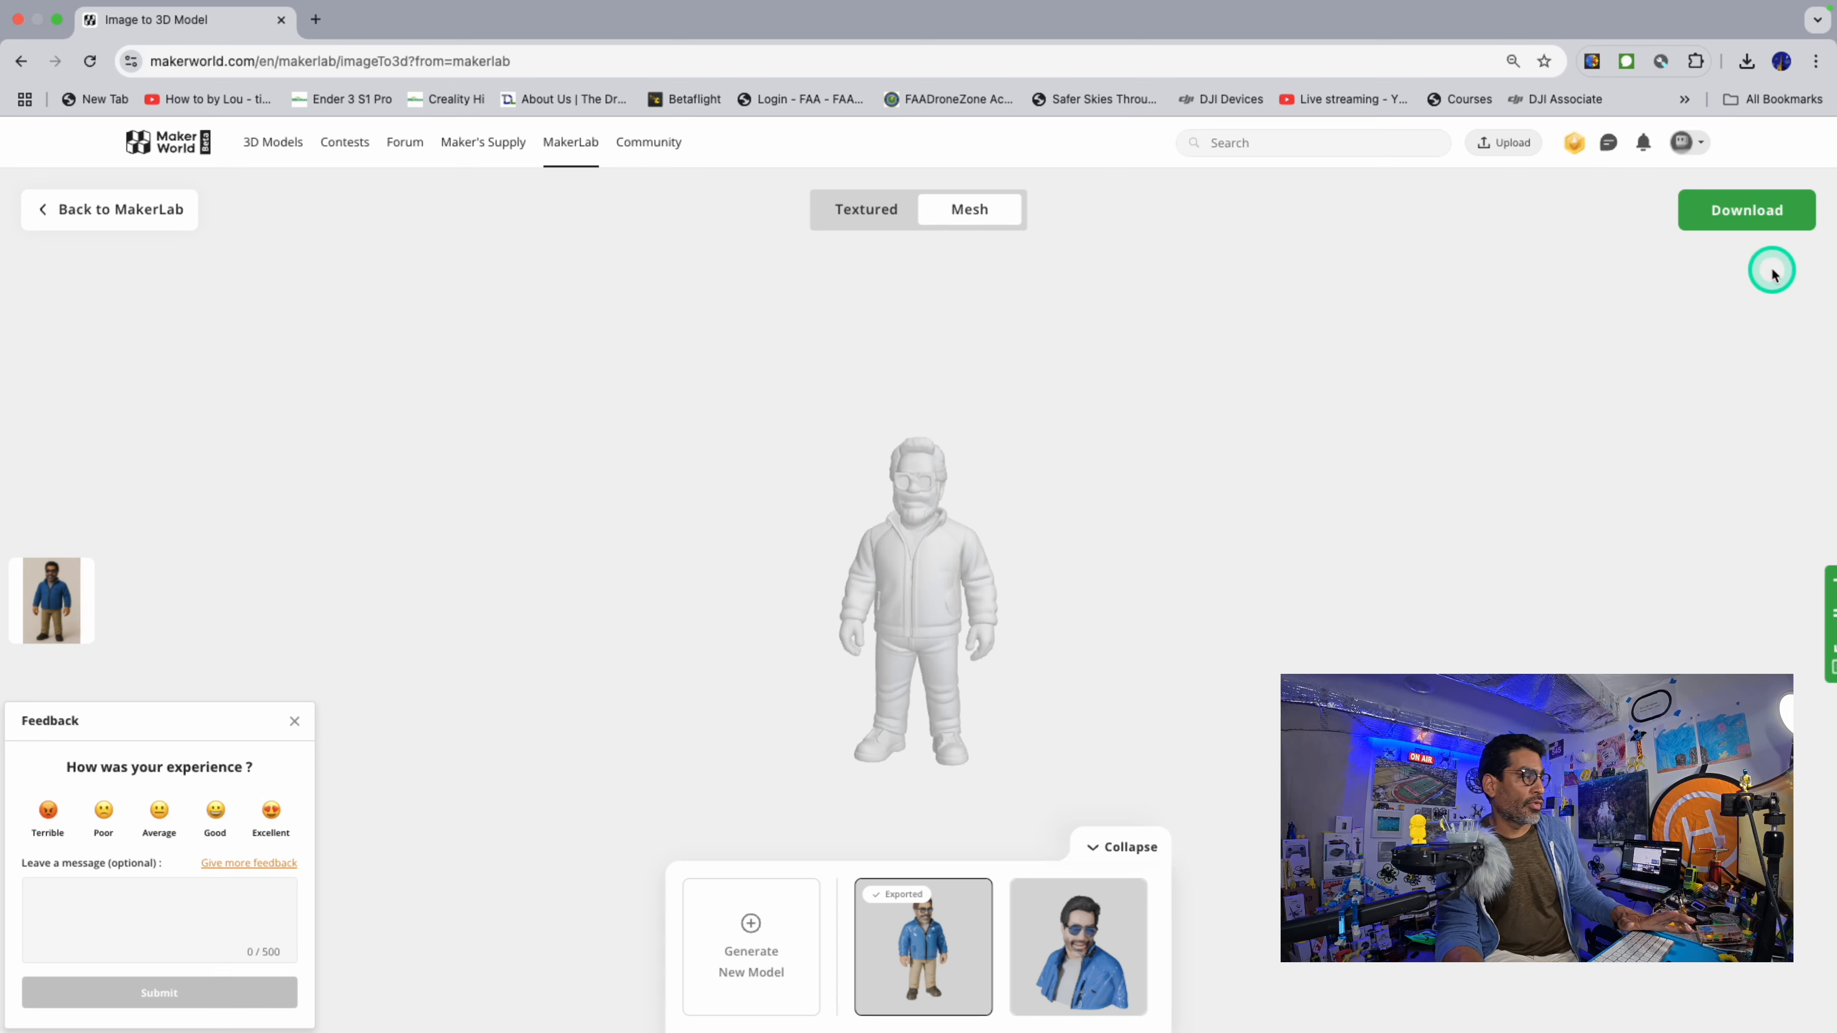
scroll(1735, 286, up, 1)
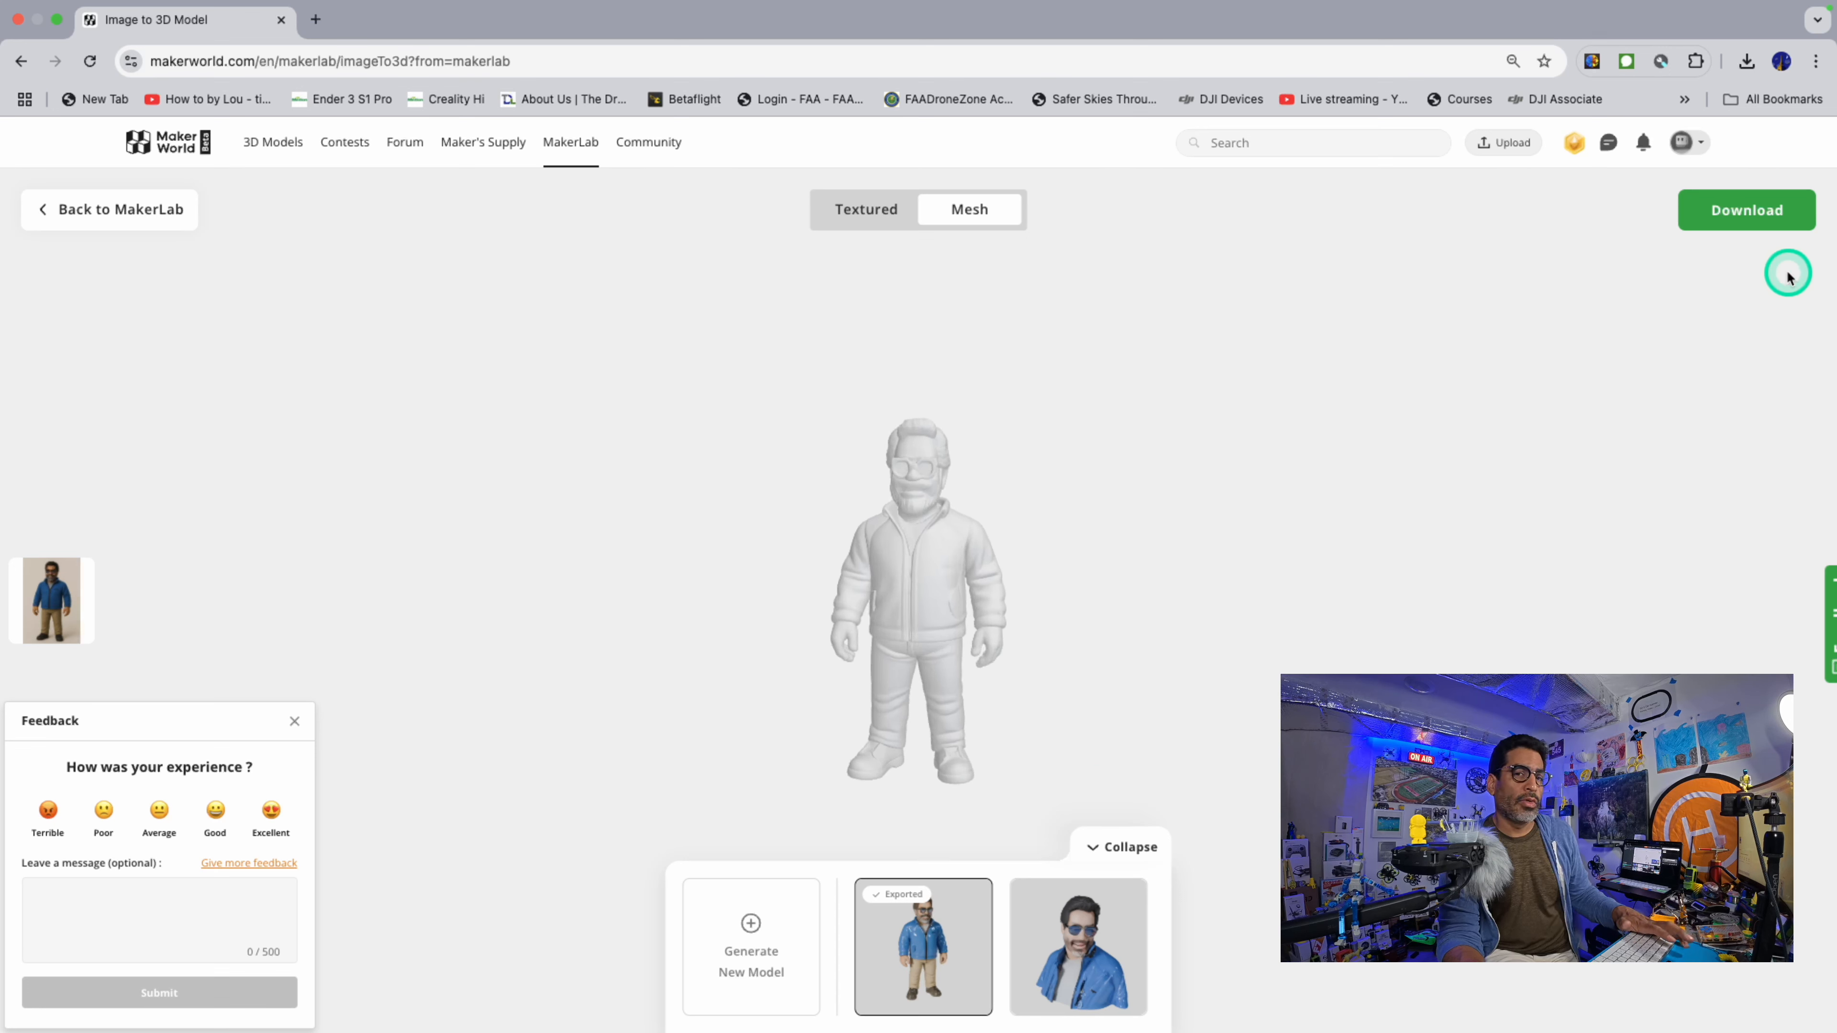
Step: Download the MakerLab figure again as an OBJ file and reveal result (1).obj in the Downloads folder
click(1764, 217)
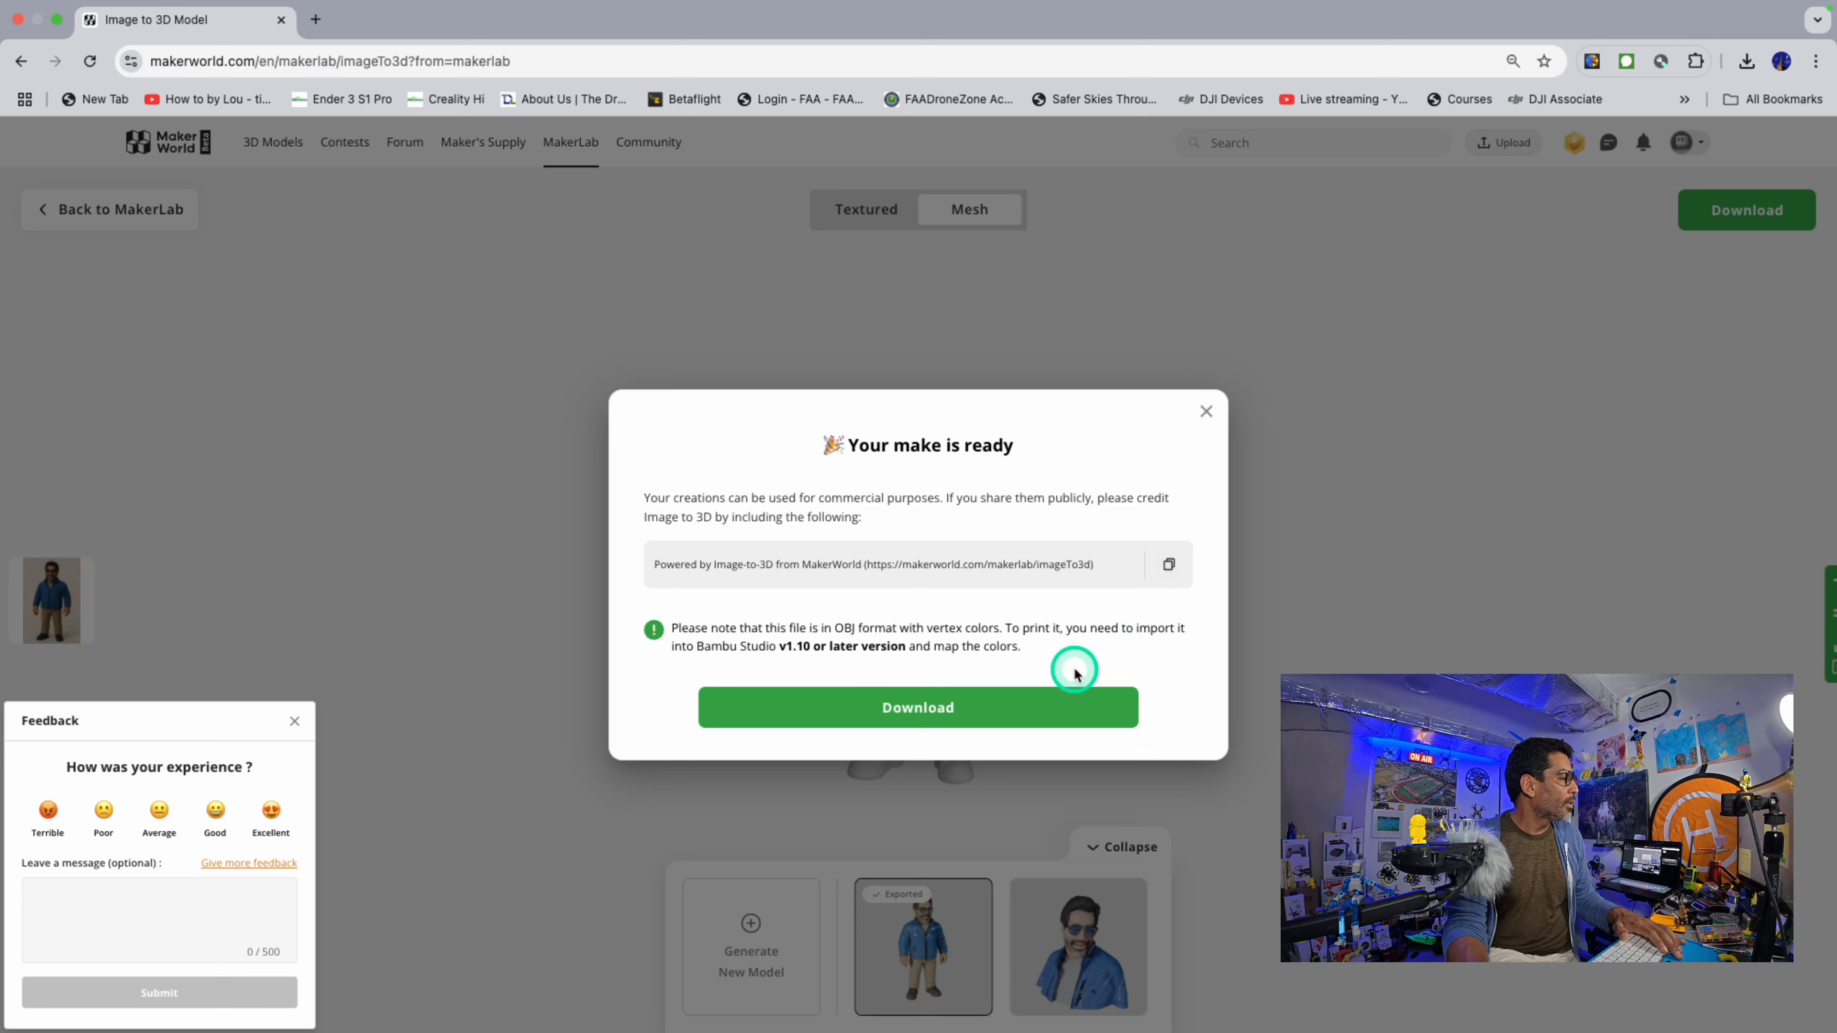
click(961, 714)
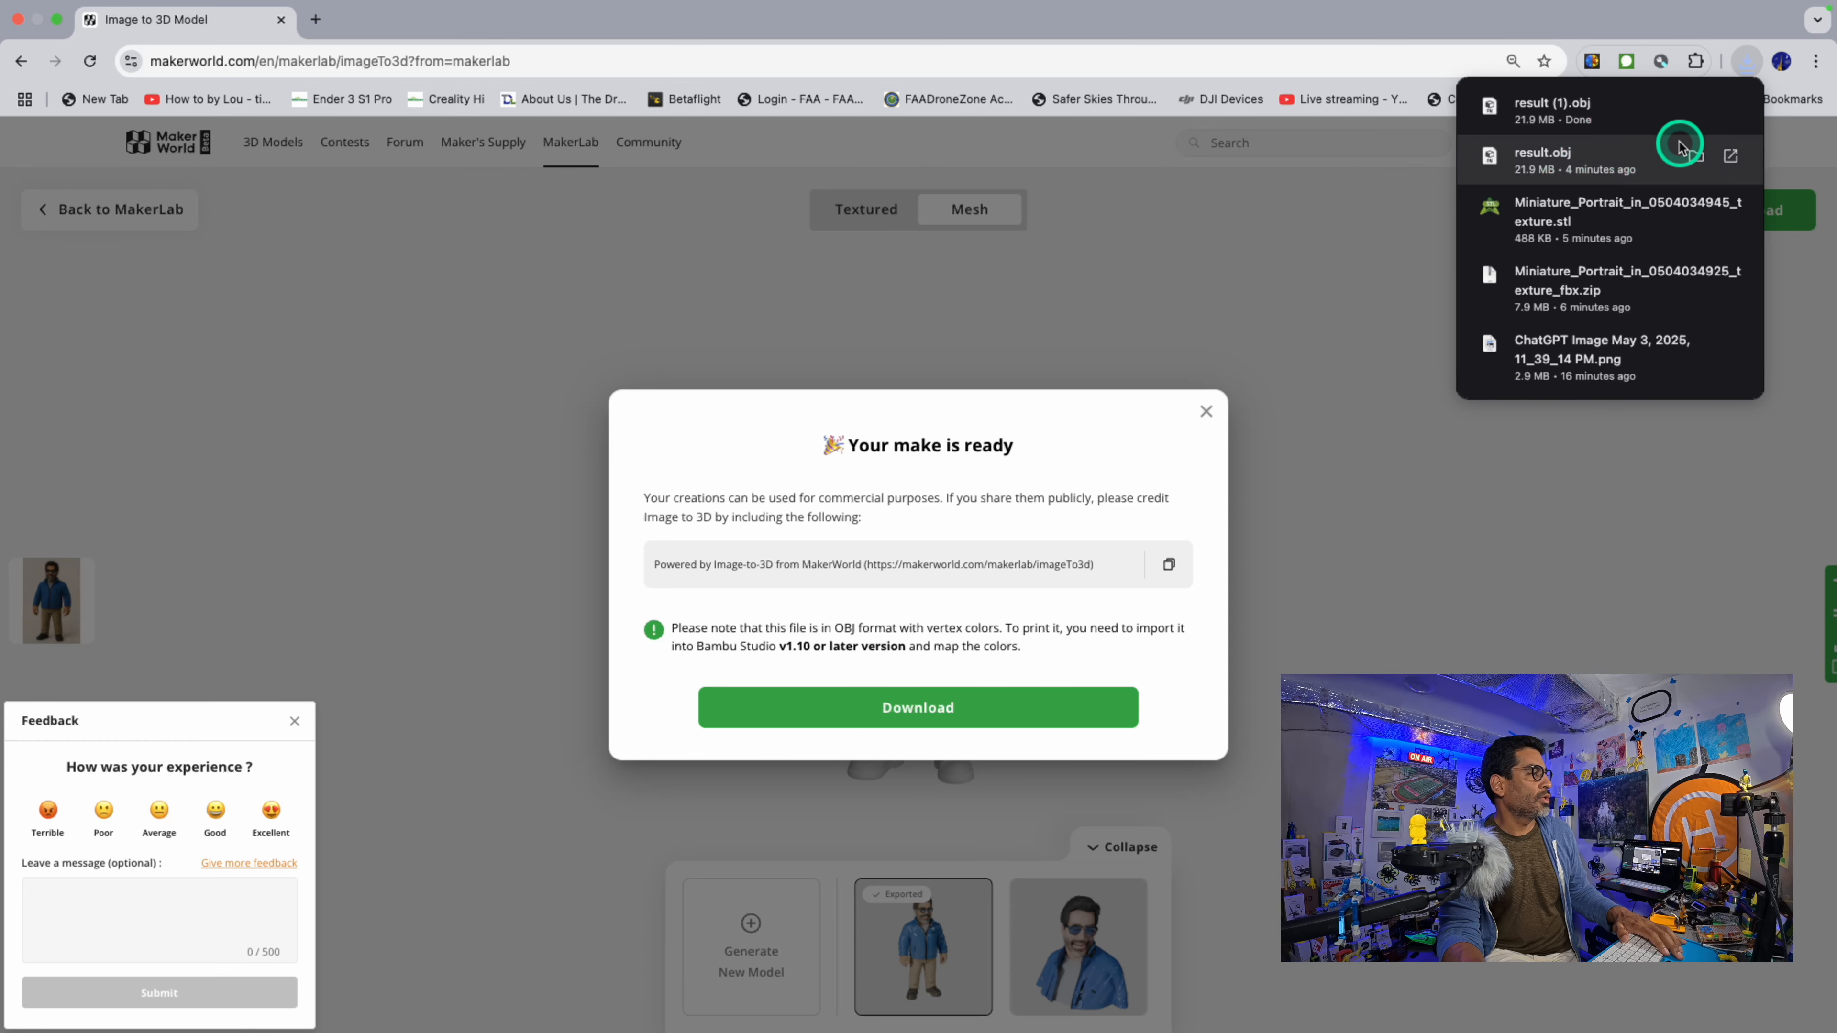
click(1700, 108)
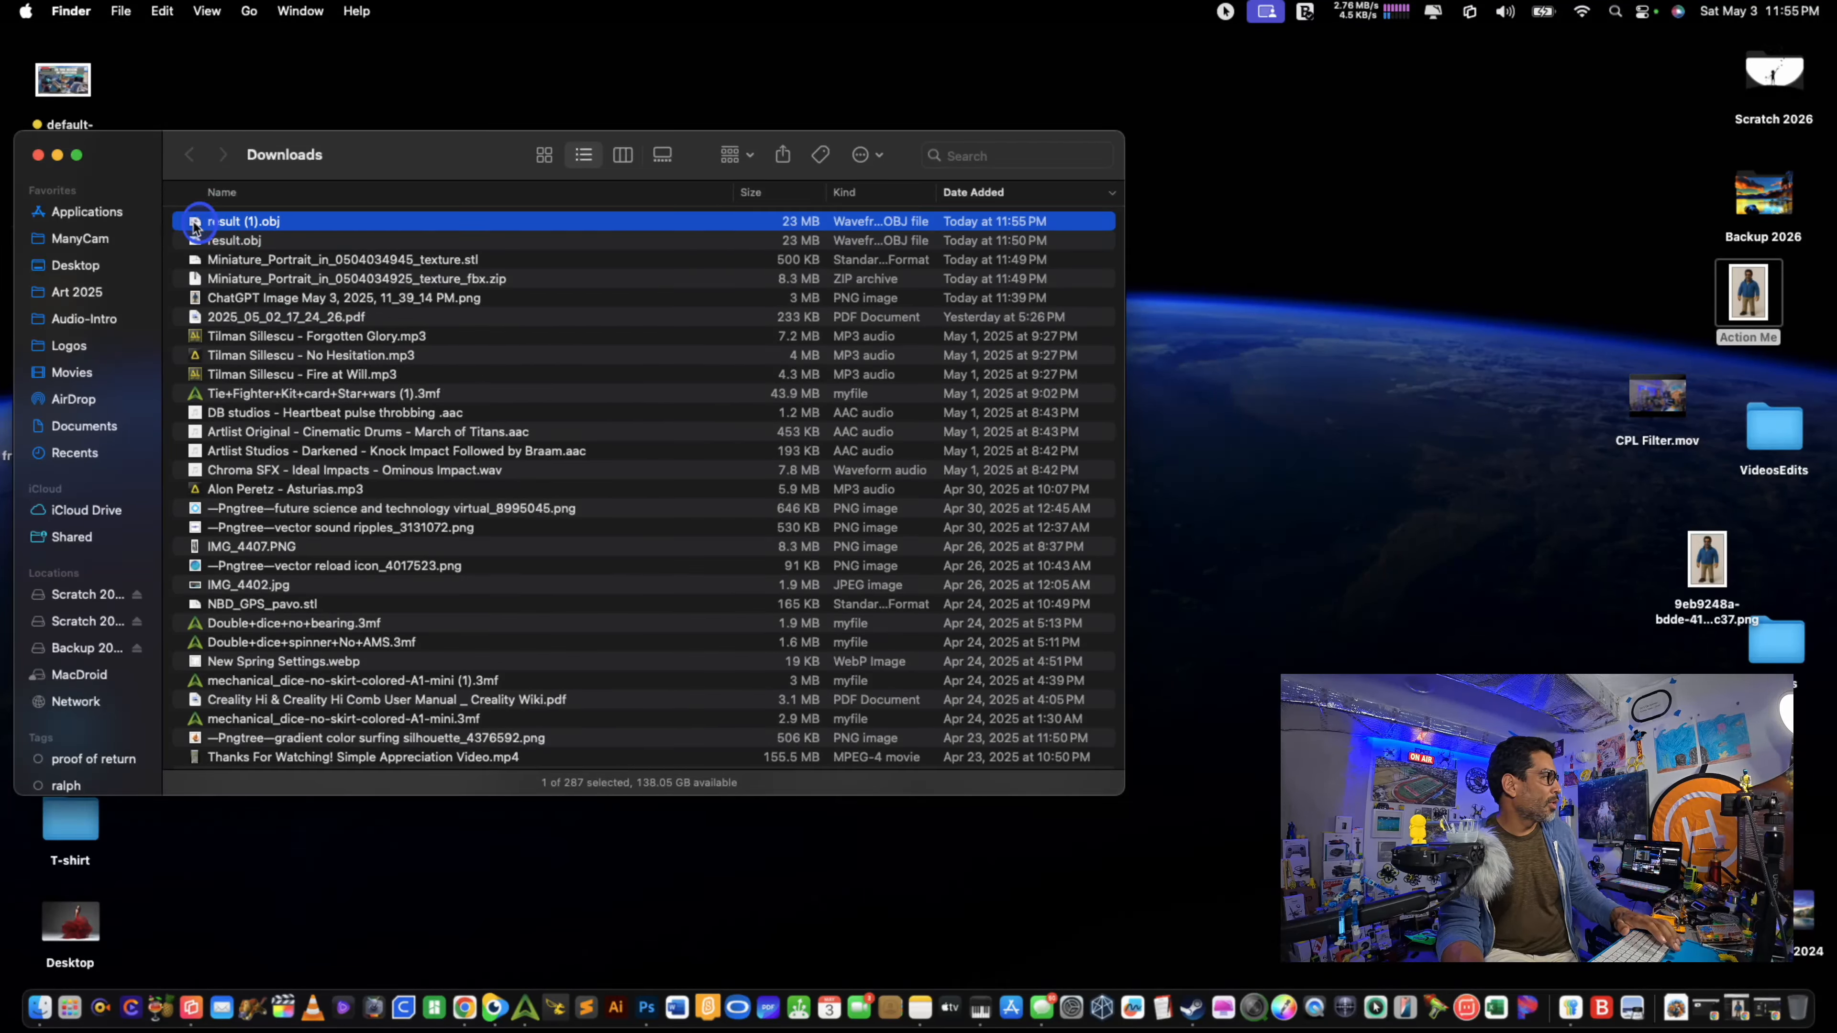
Step: Import result (1).obj into Creality Print with the 15 recommended colors and place it beside the miniature portrait figure
drag(195, 228, 521, 1010)
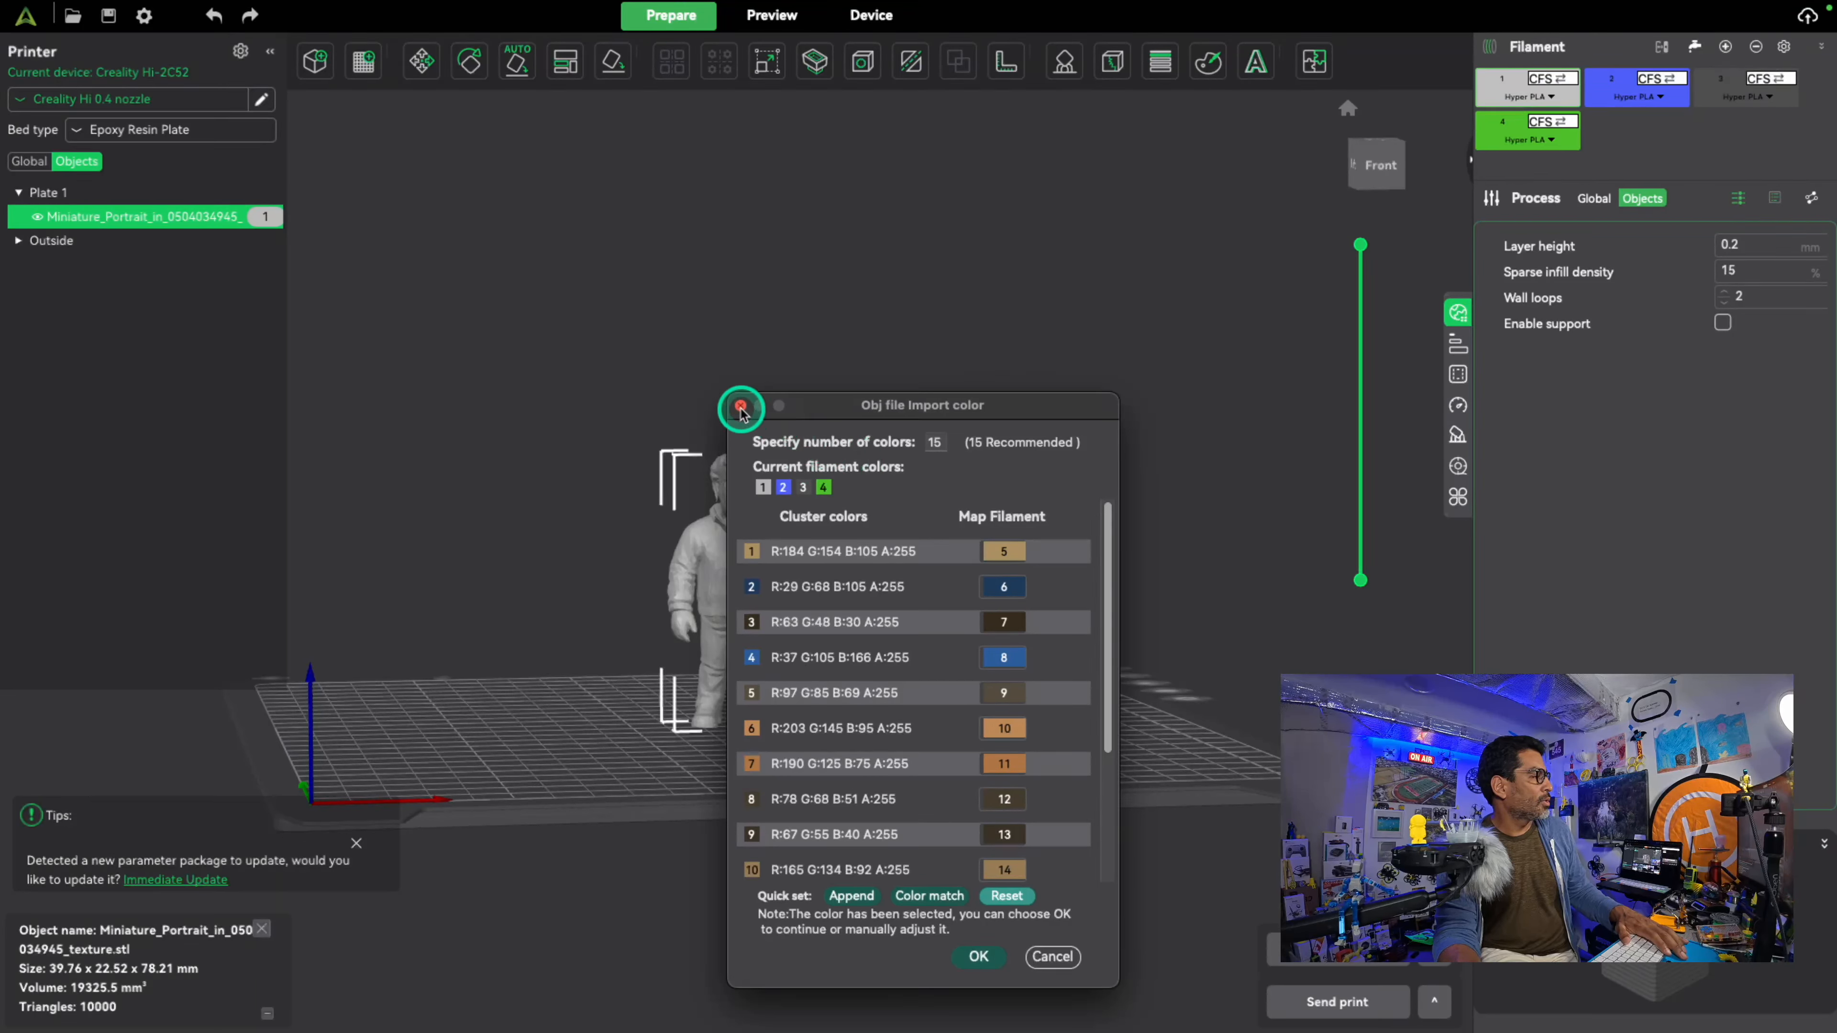
click(989, 958)
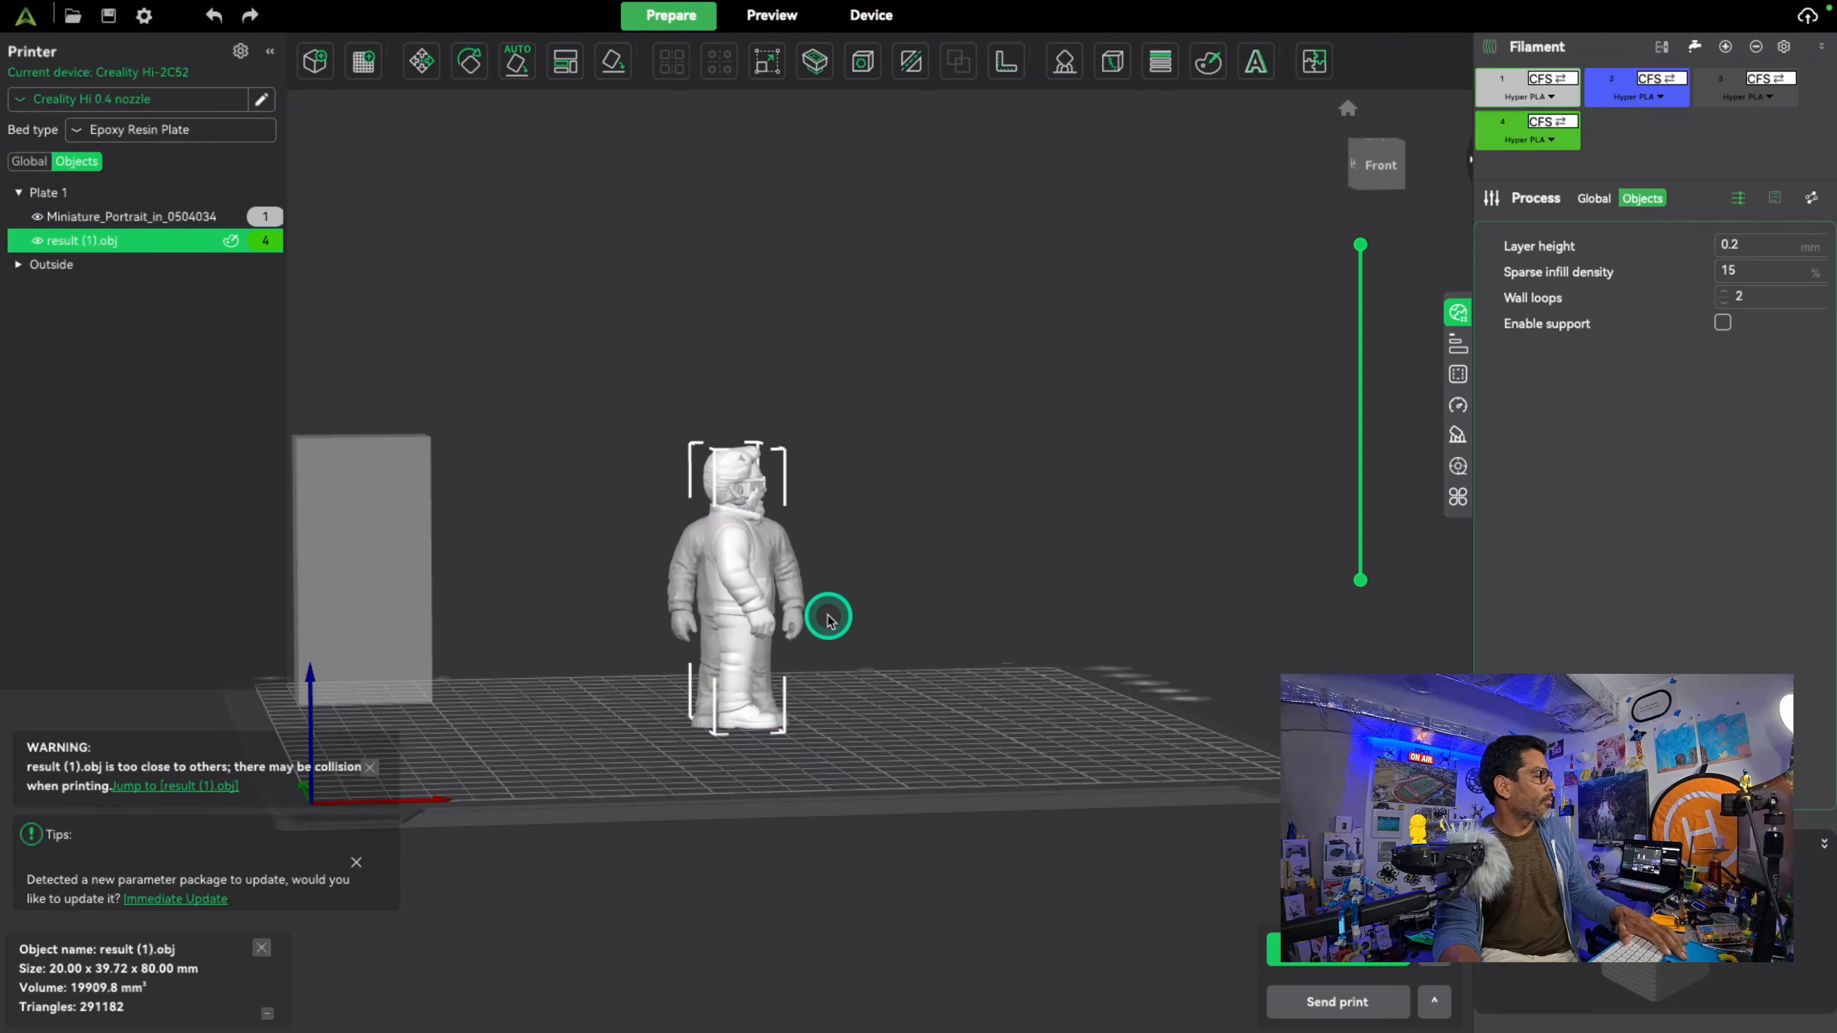
drag(742, 590, 978, 602)
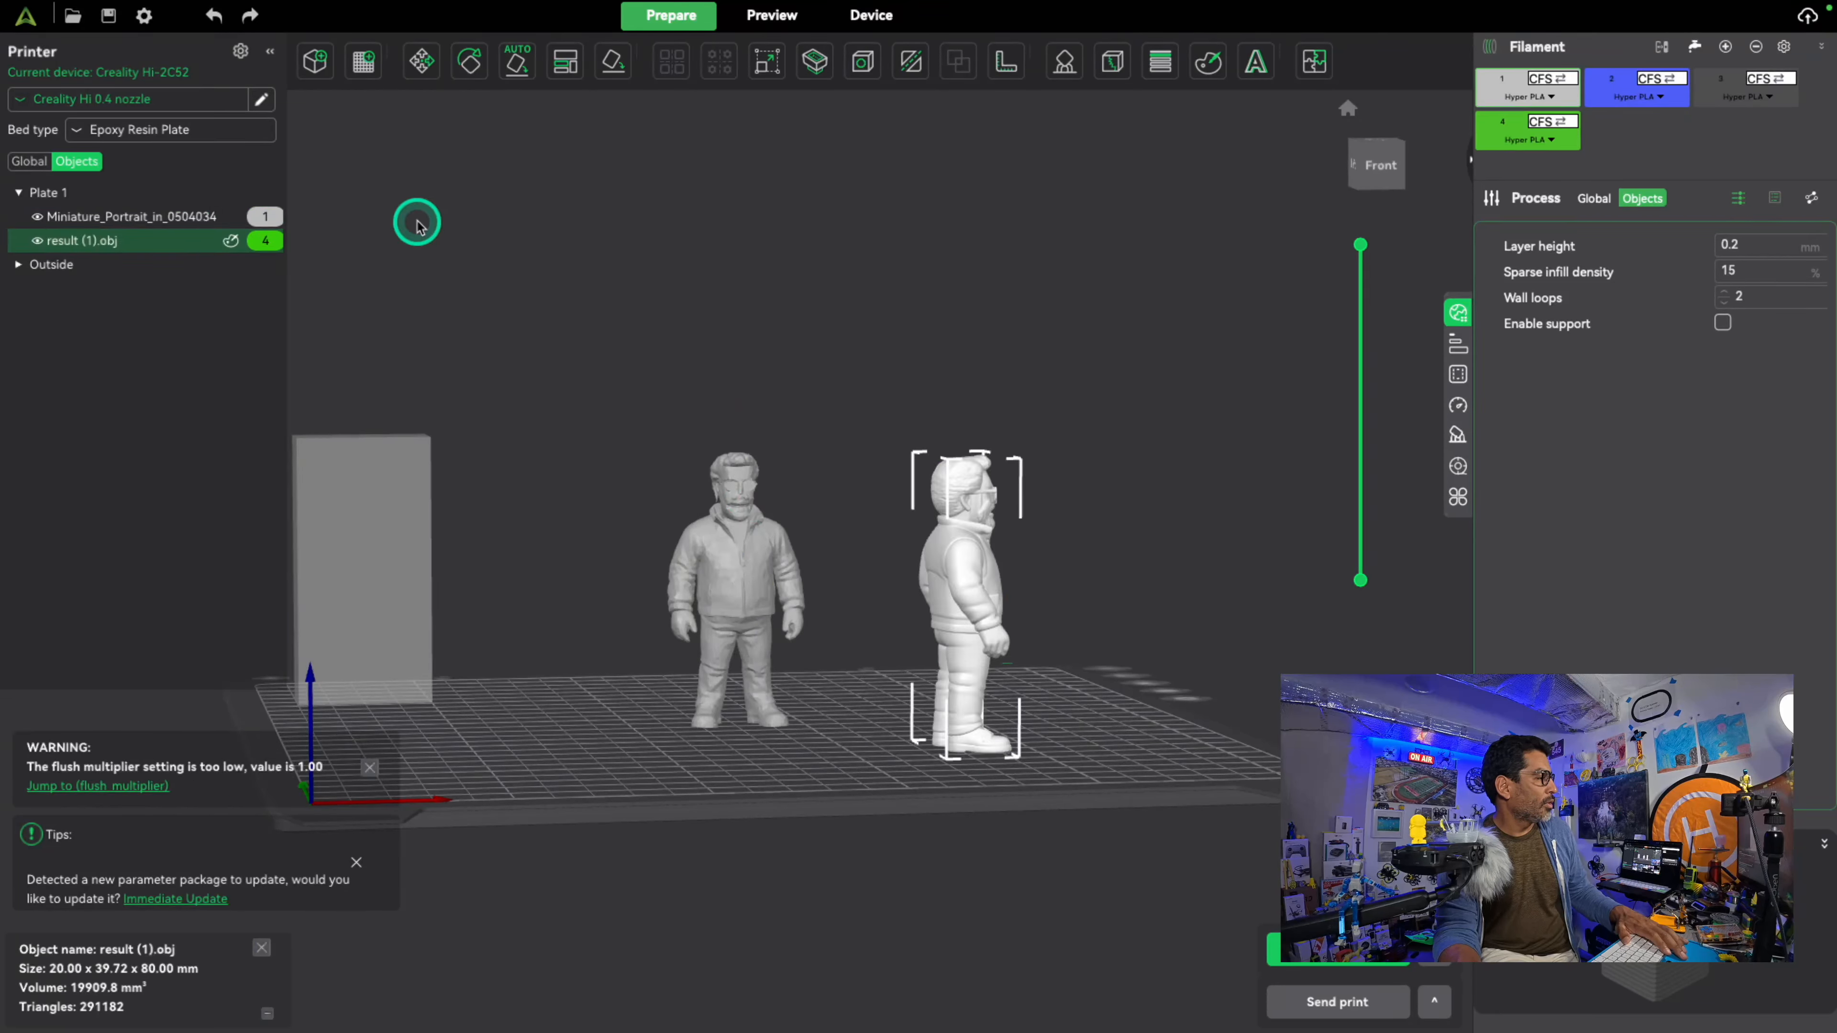
Step: Close the Creality Print project containing both figures
mouse_move(18, 4)
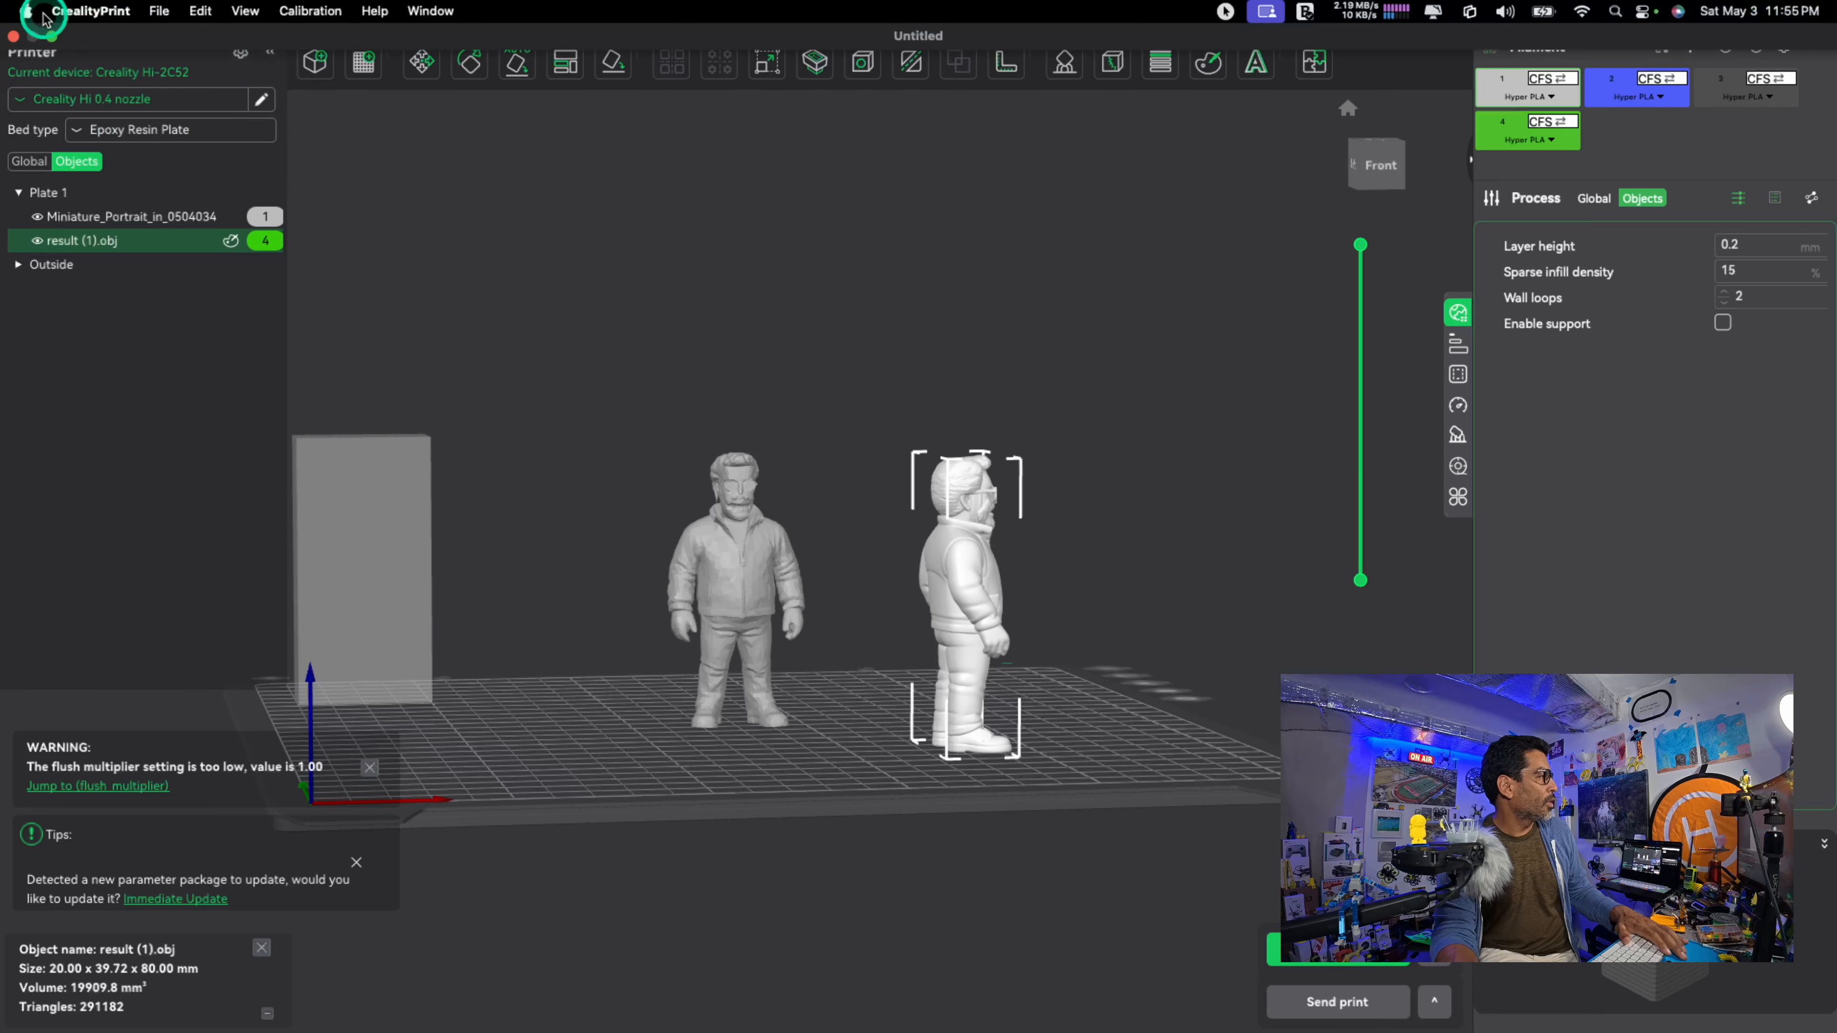
click(16, 37)
click(1079, 574)
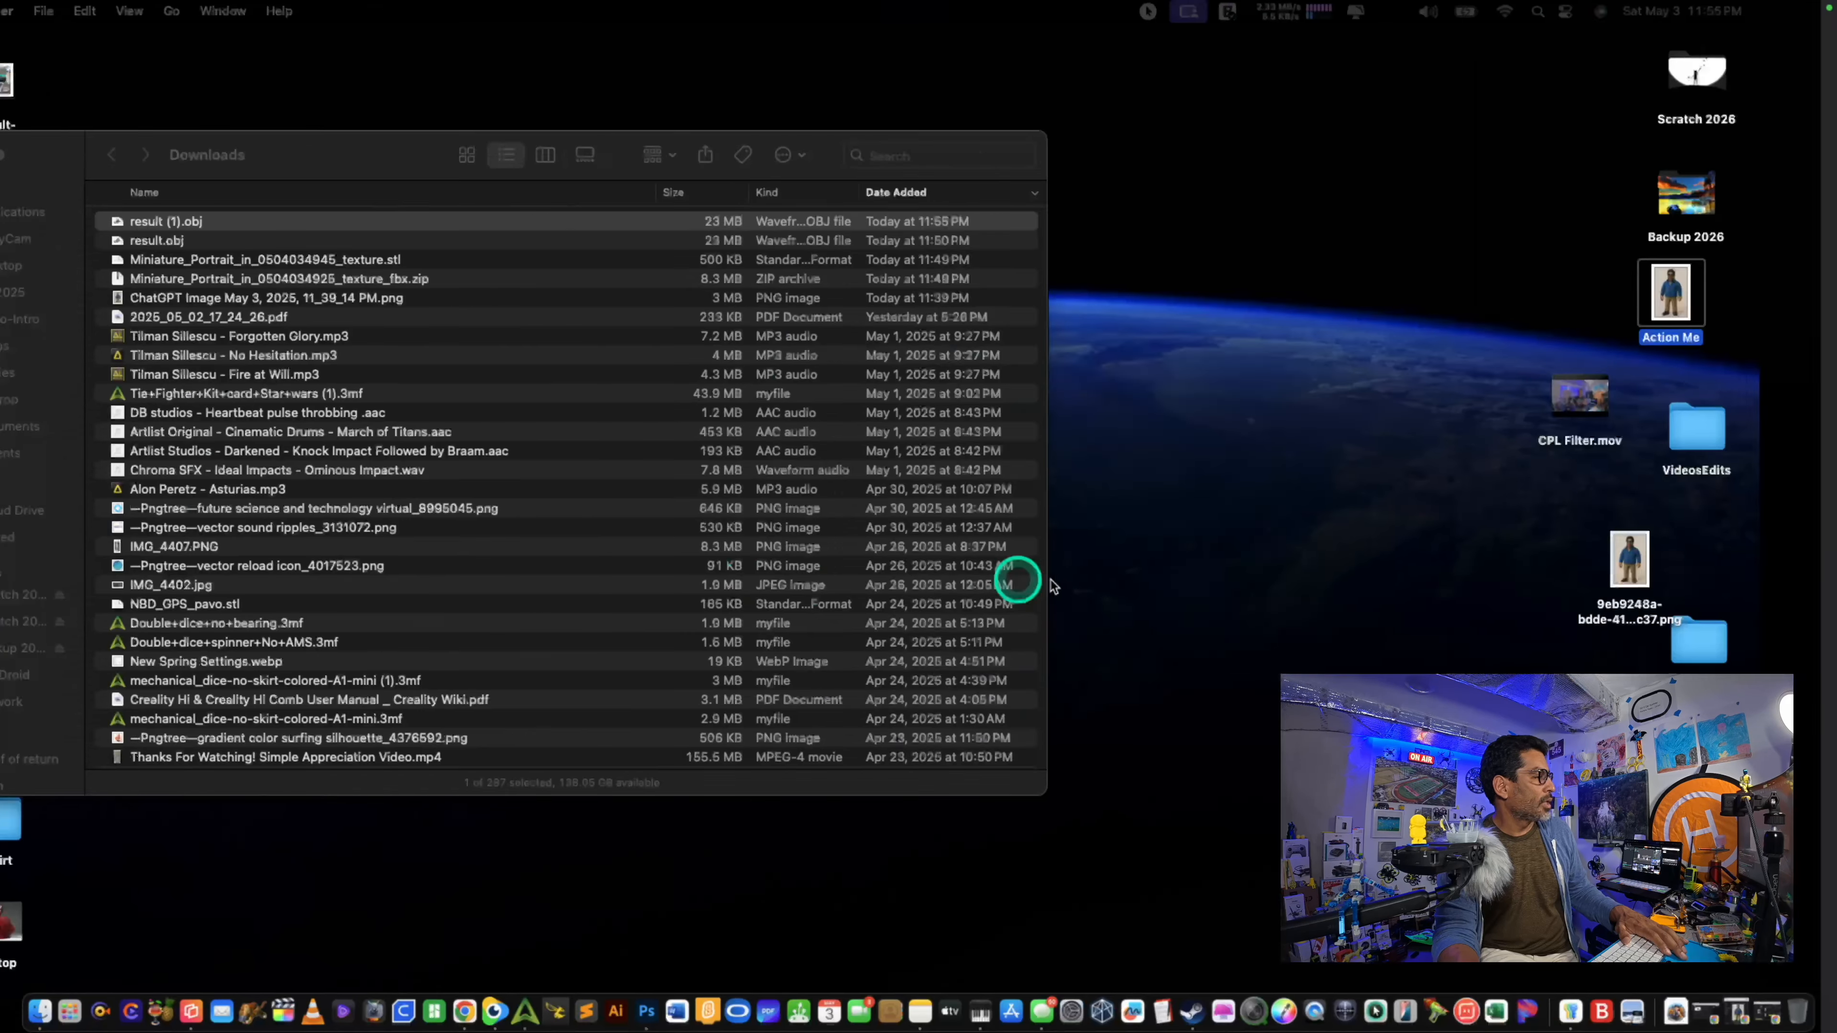
double_click(195, 224)
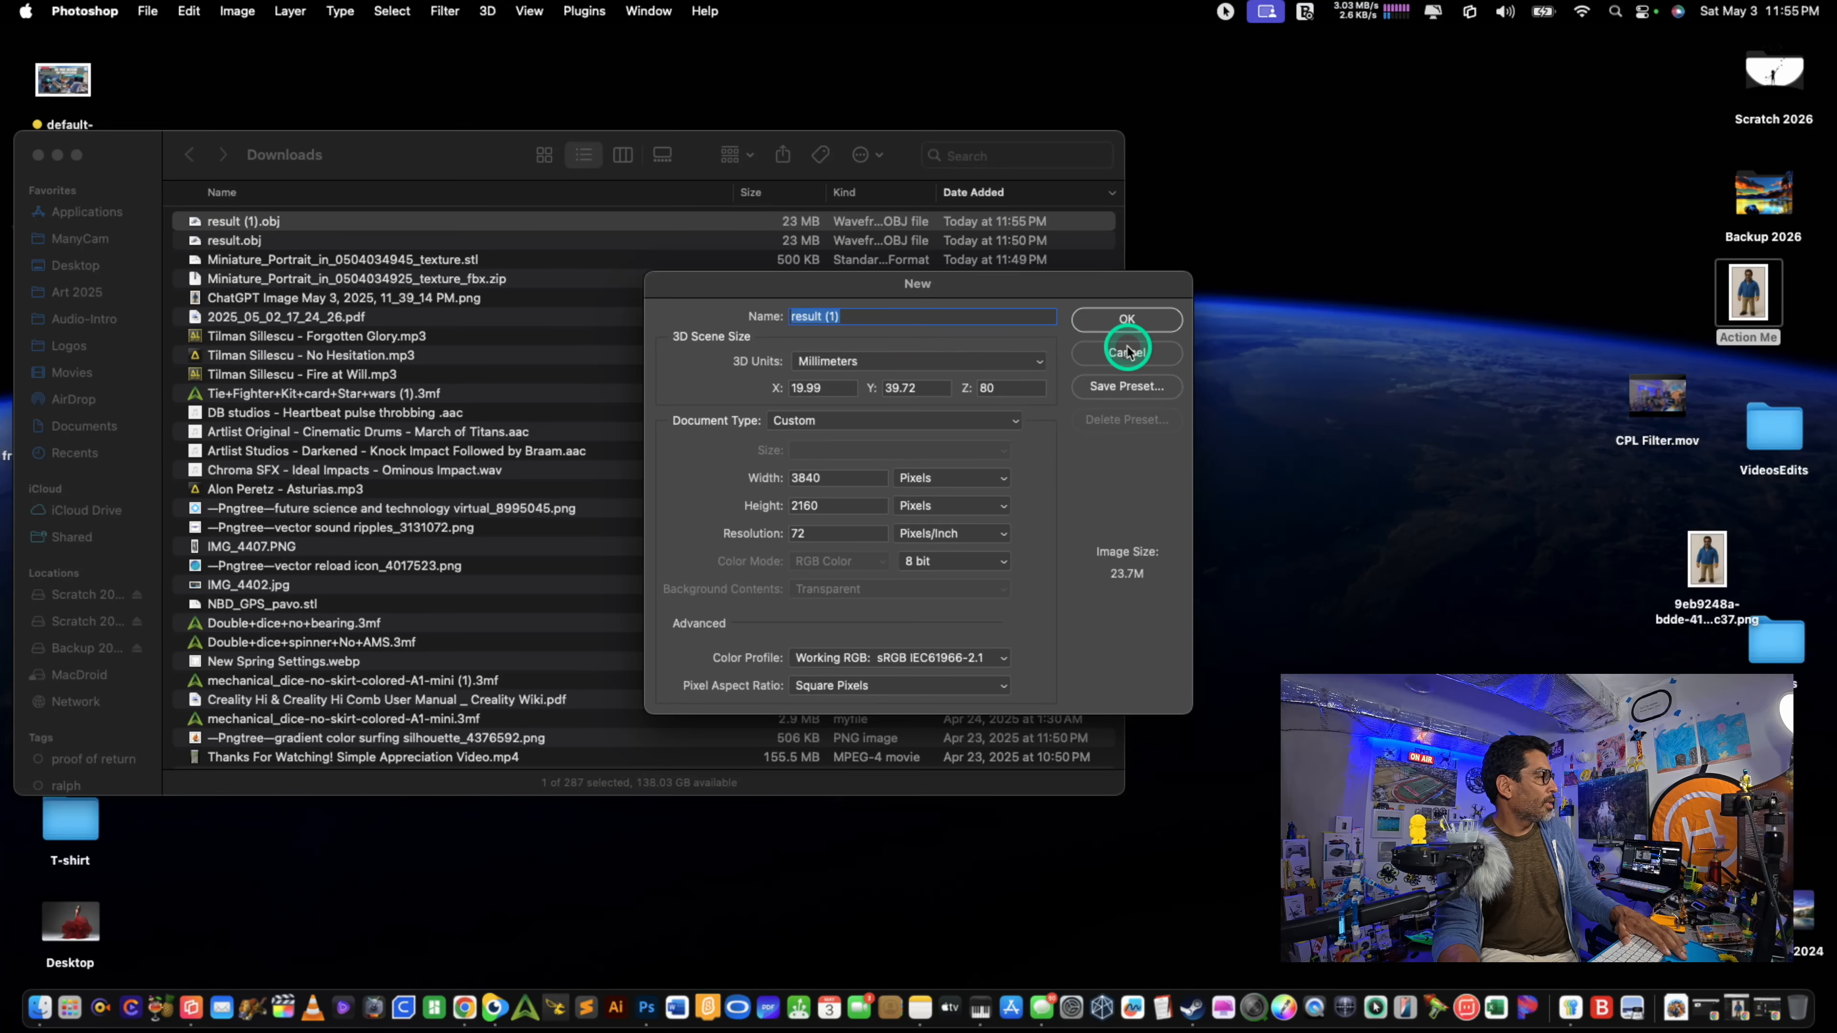
click(1126, 352)
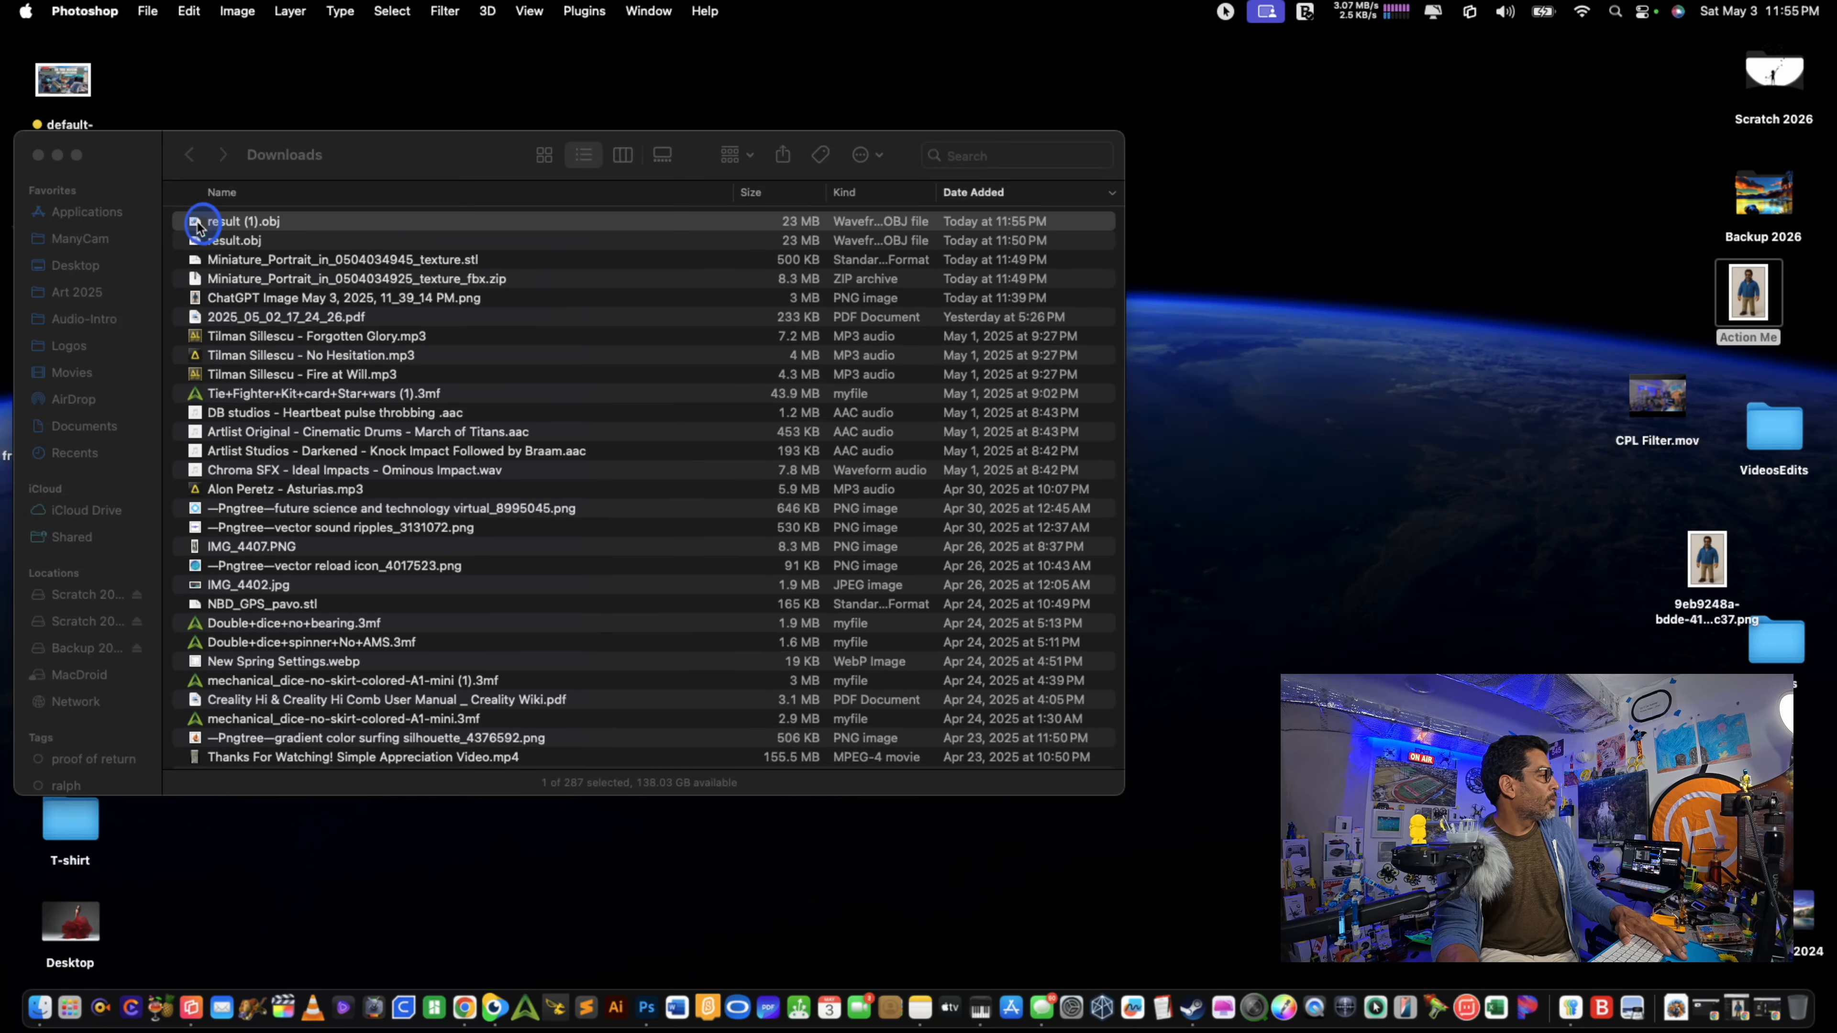
click(197, 224)
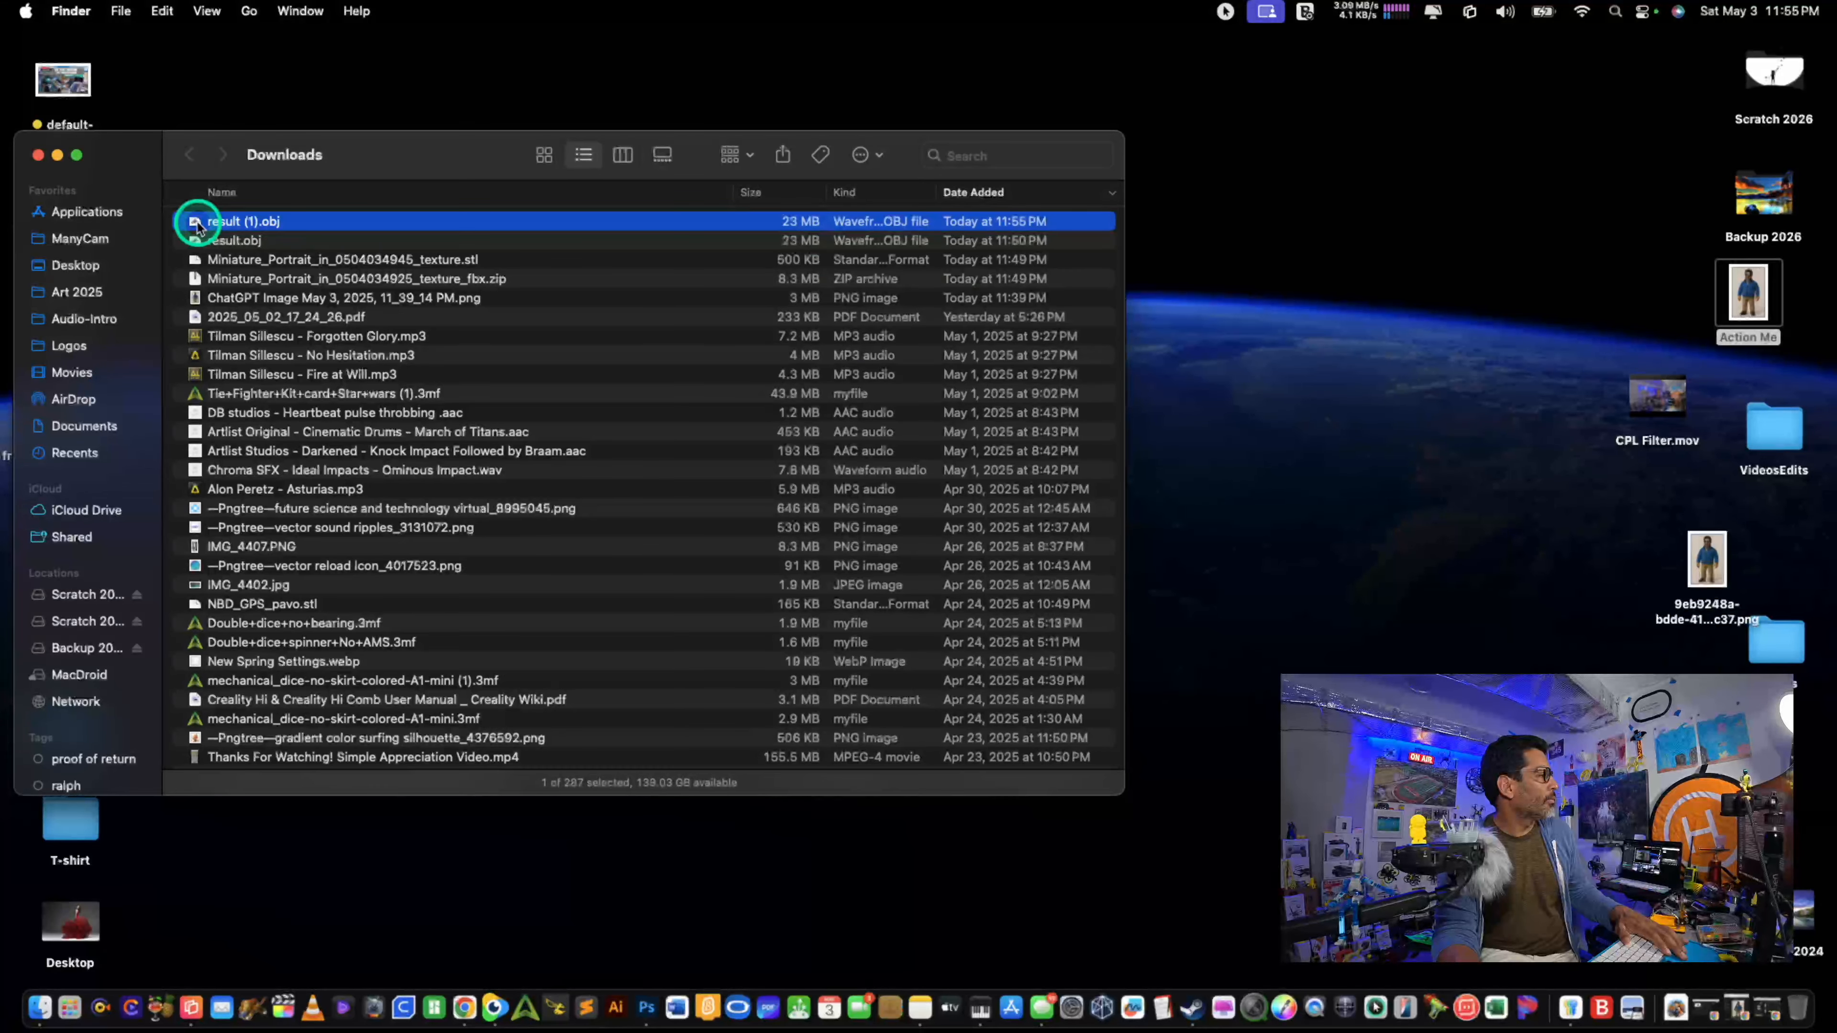
scroll(196, 226, down, 1)
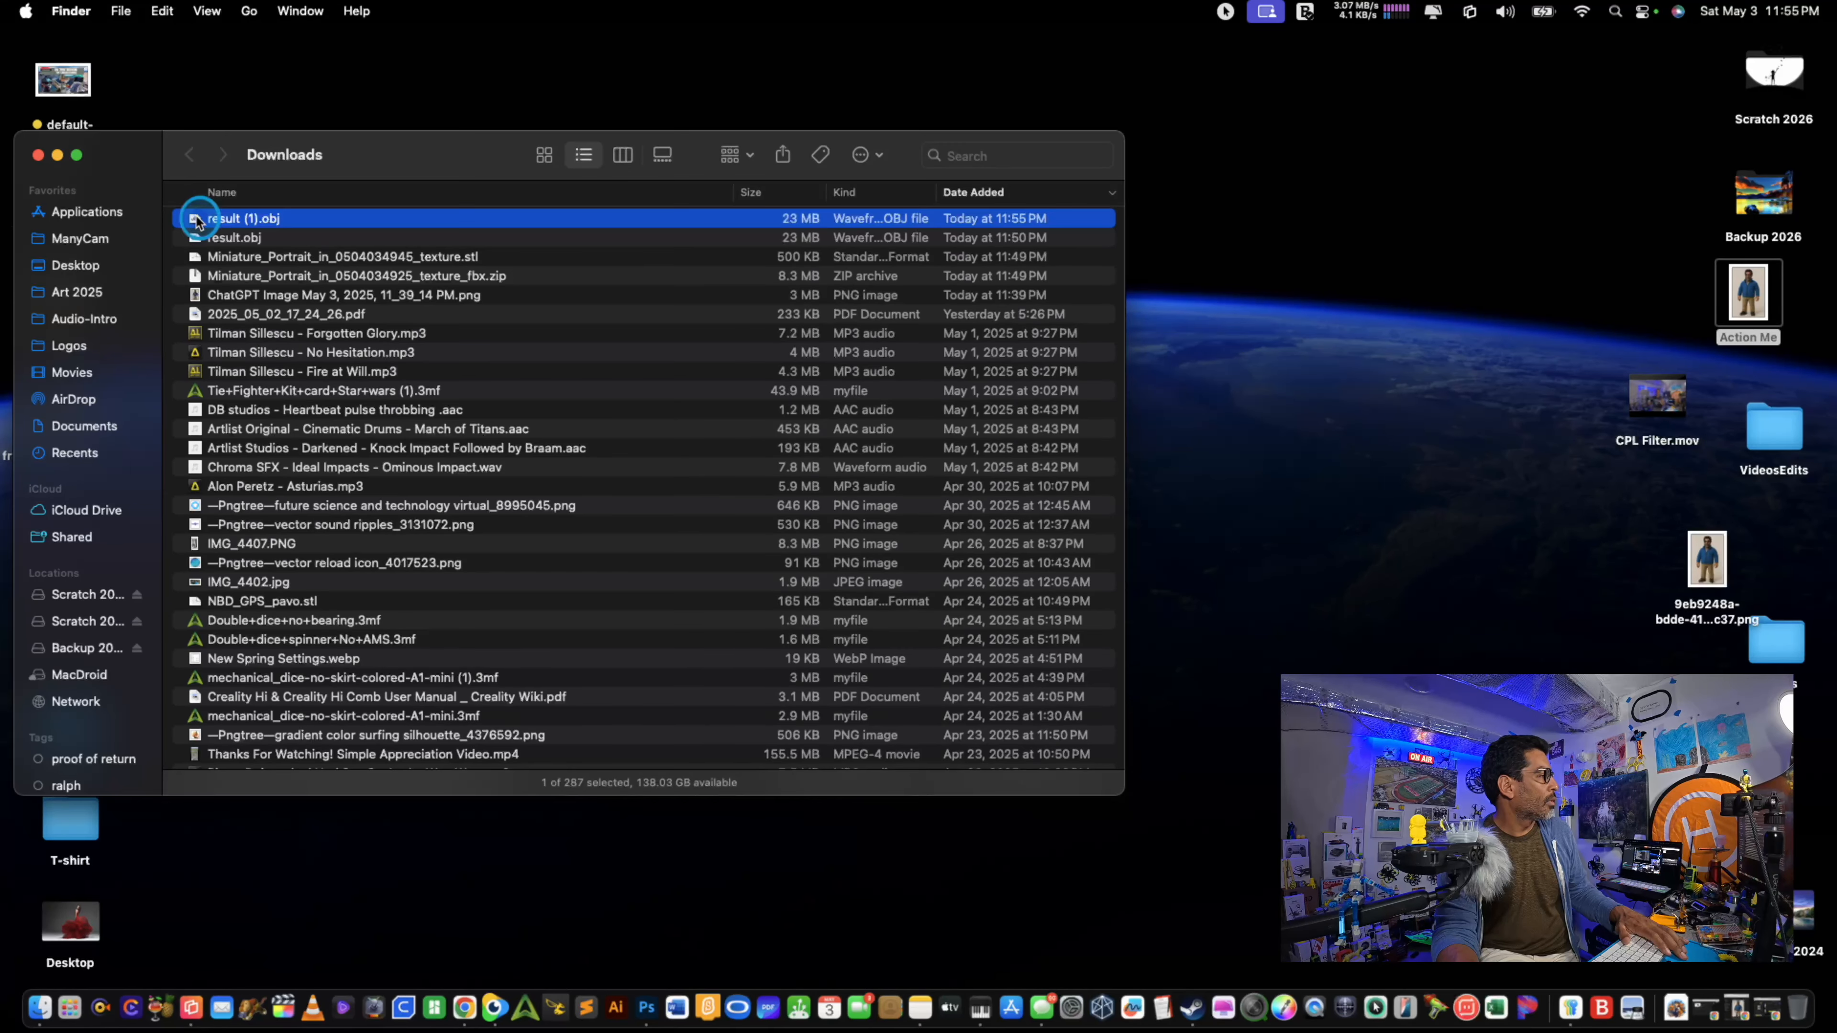
double_click(197, 220)
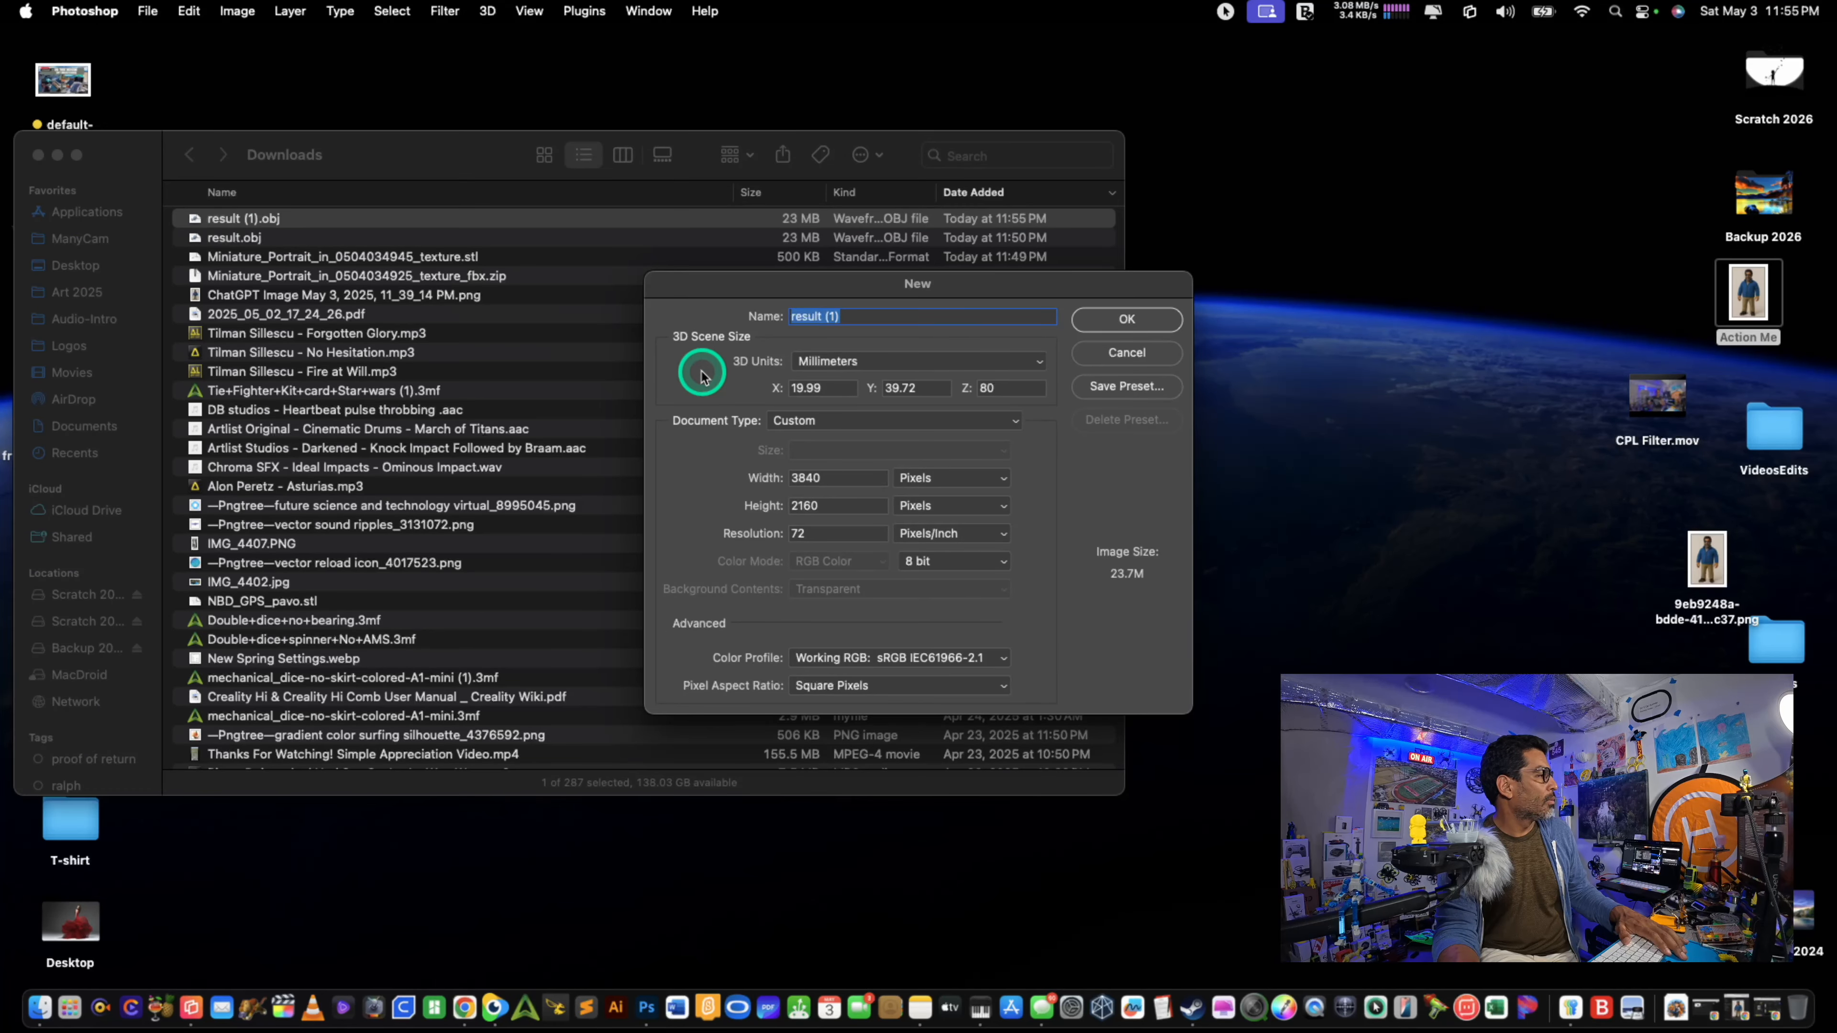
click(1127, 353)
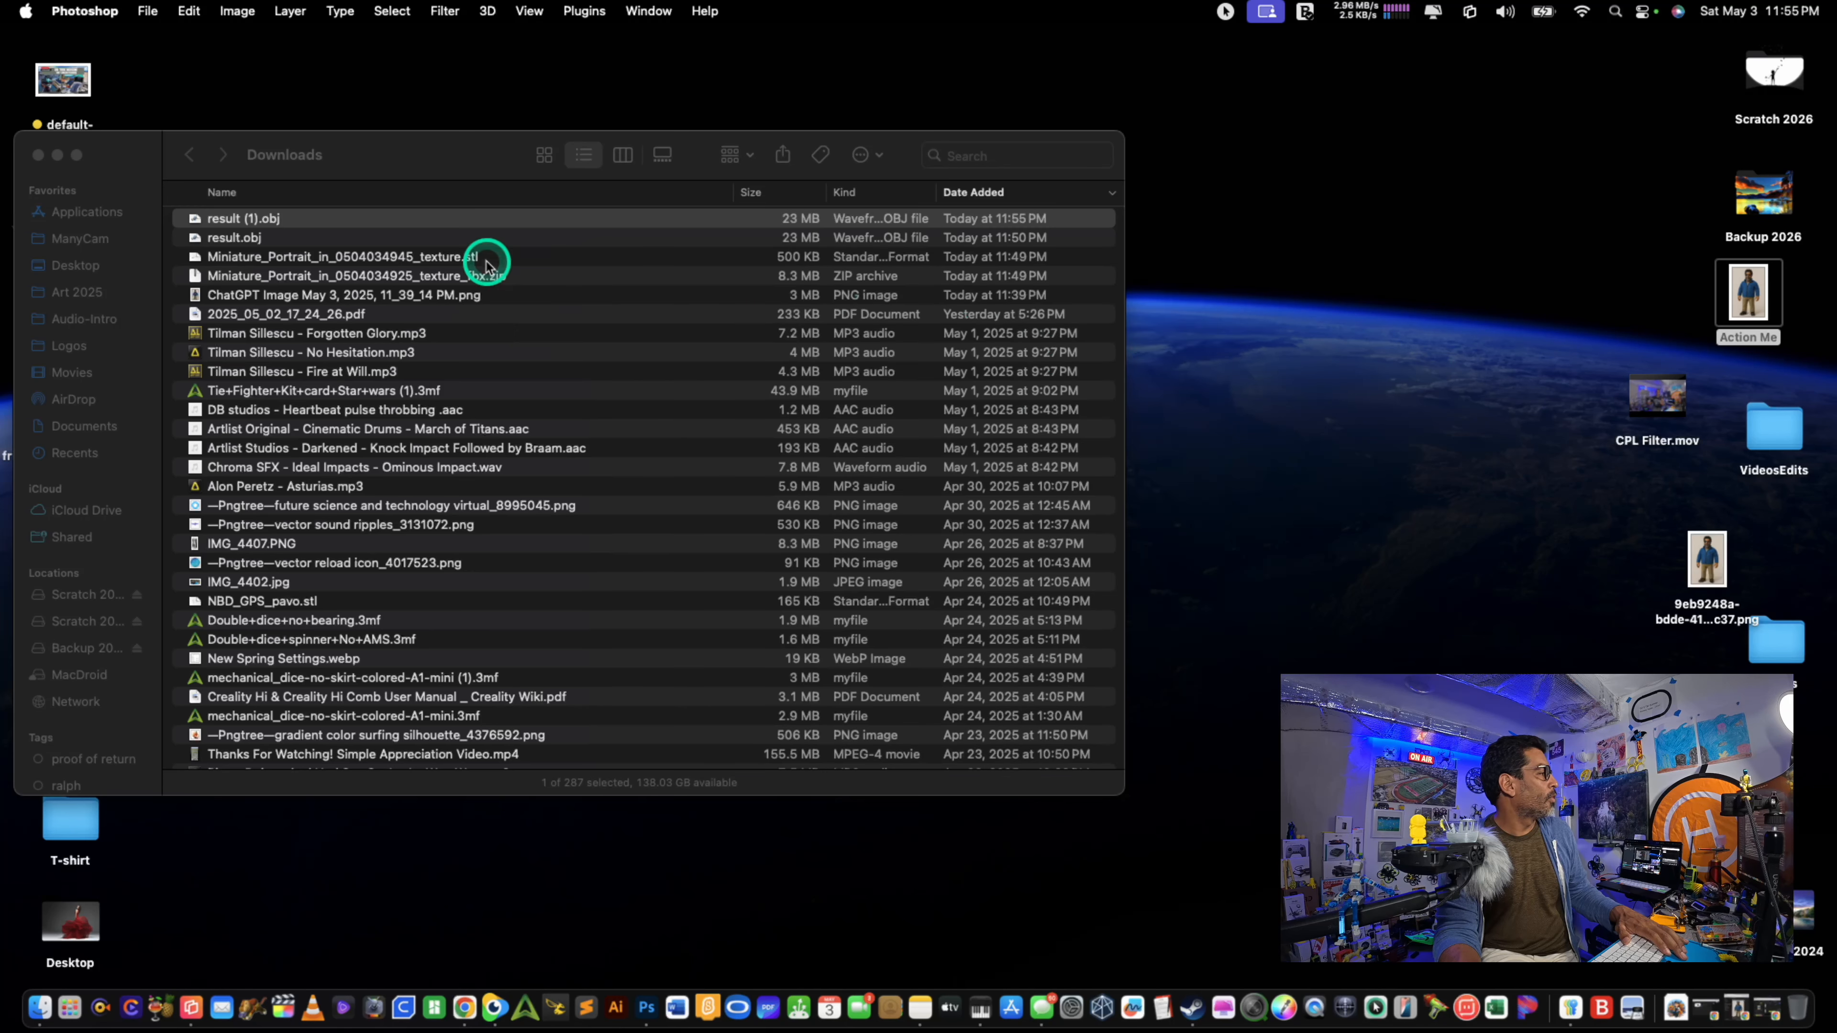
Step: Open result (1).obj on its own in Creality Print, cancelling the OBJ color mapping
drag(266, 319, 528, 1012)
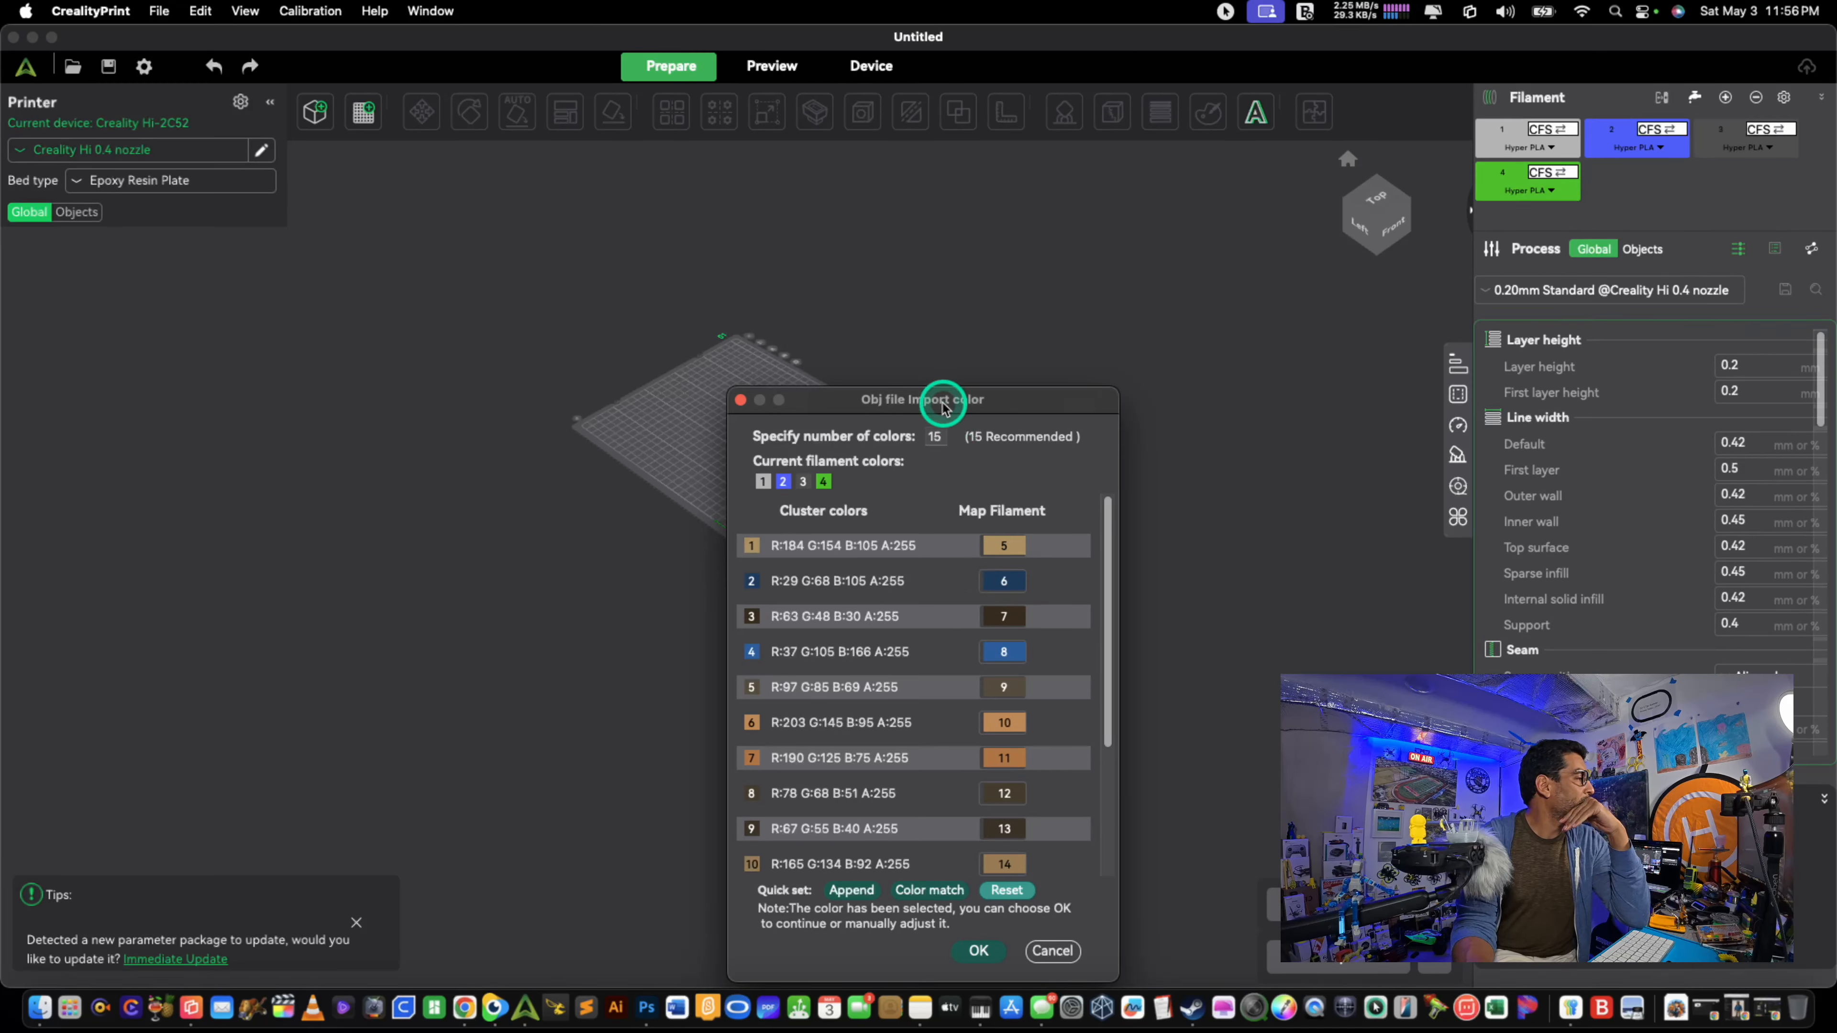
drag(944, 409, 1080, 274)
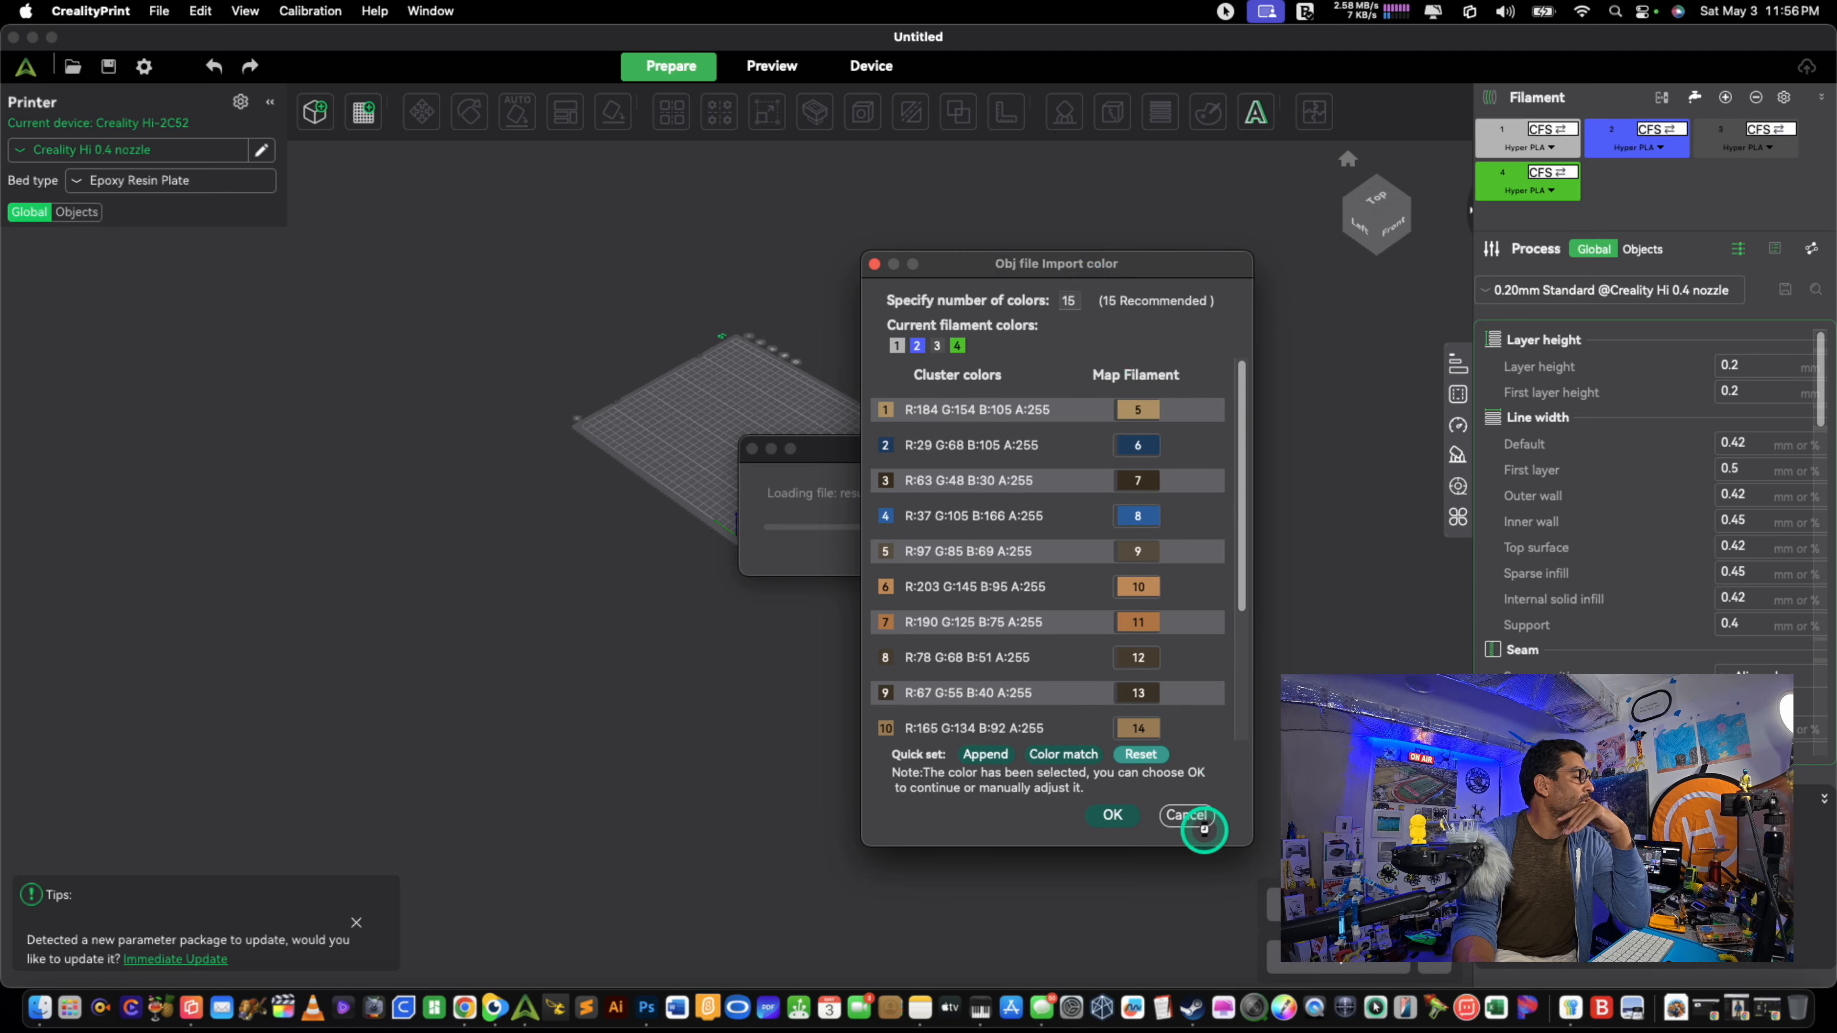
click(1186, 816)
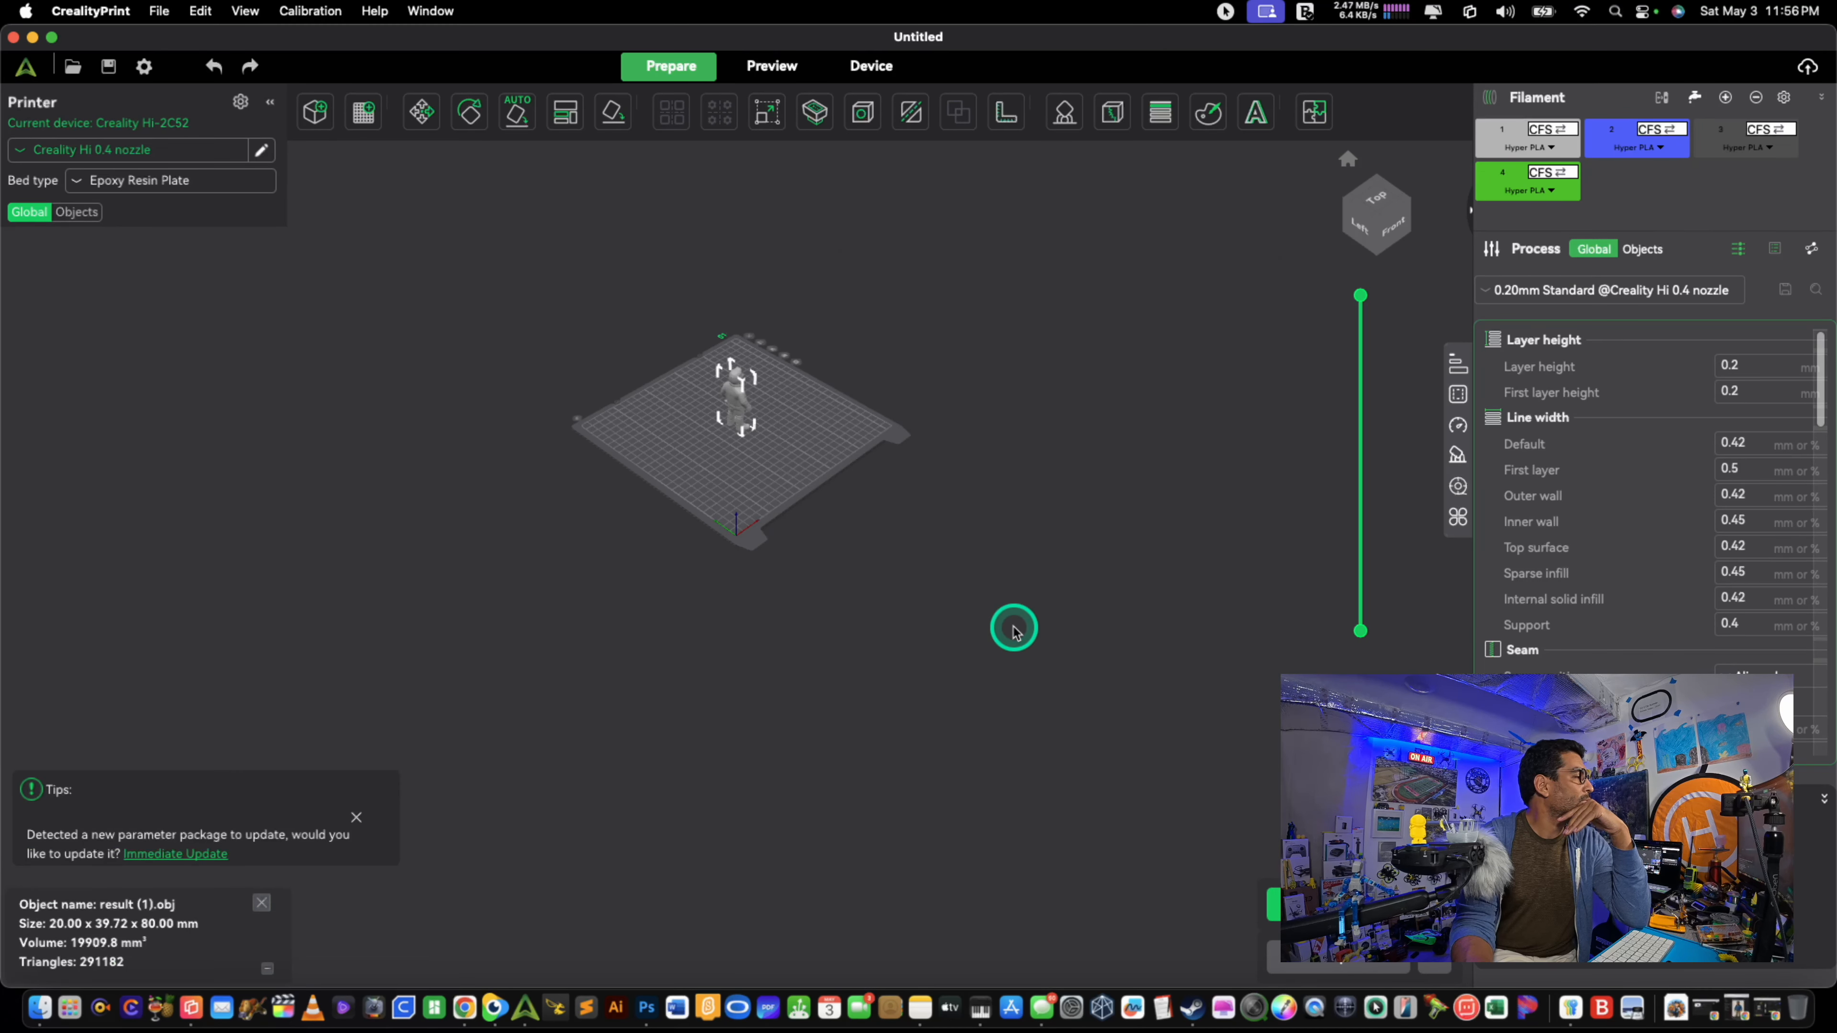
drag(1015, 630, 848, 613)
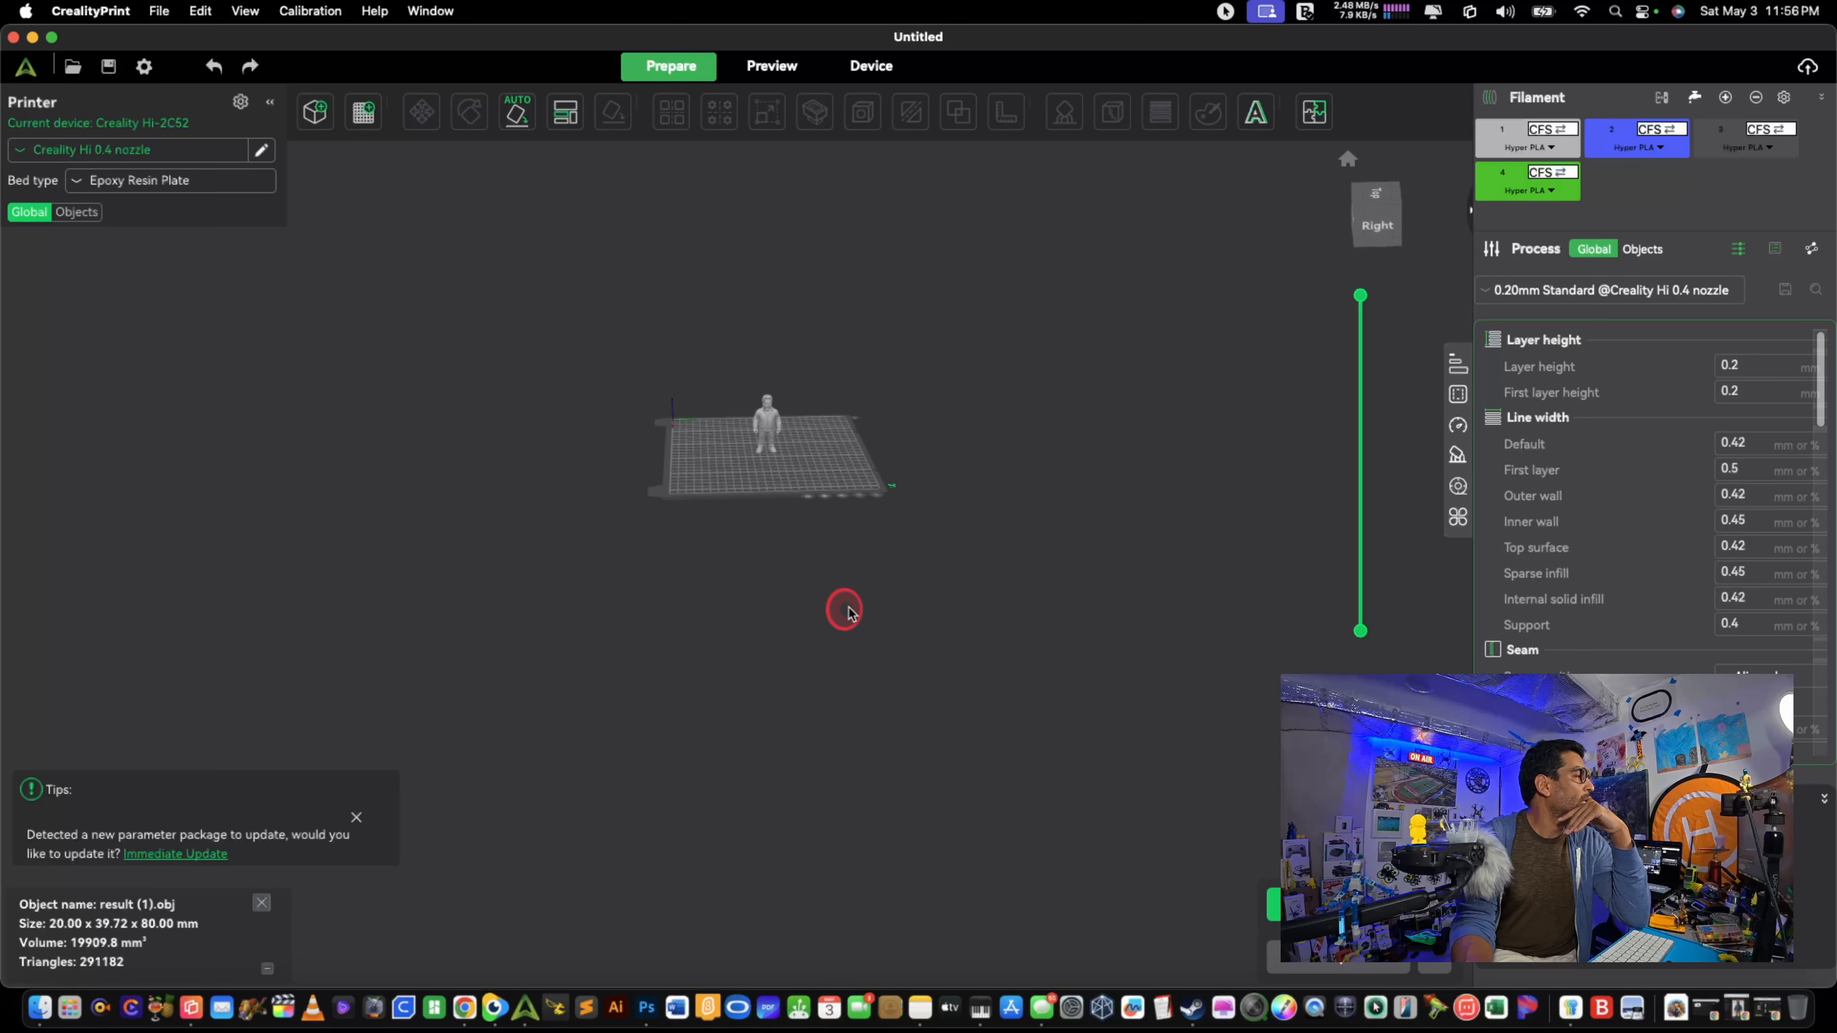
scroll(854, 612, up, 5)
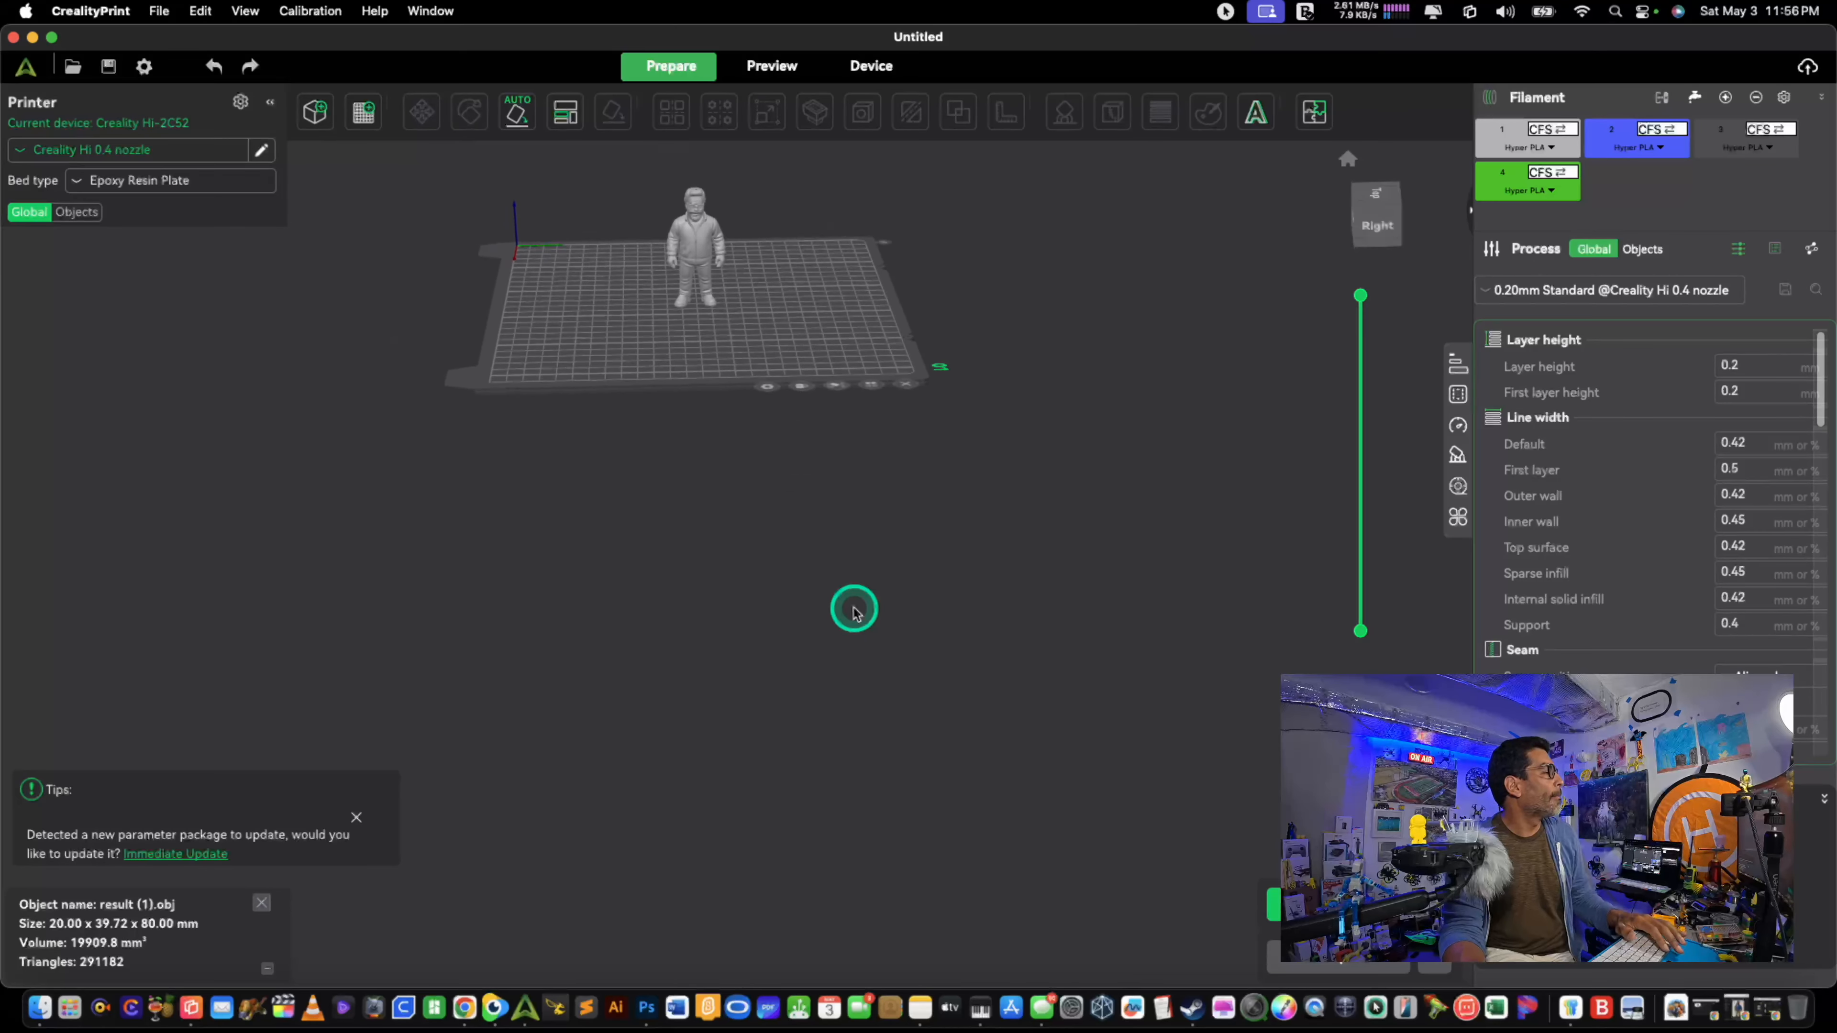
scroll(853, 612, up, 2)
scroll(853, 611, up, 8)
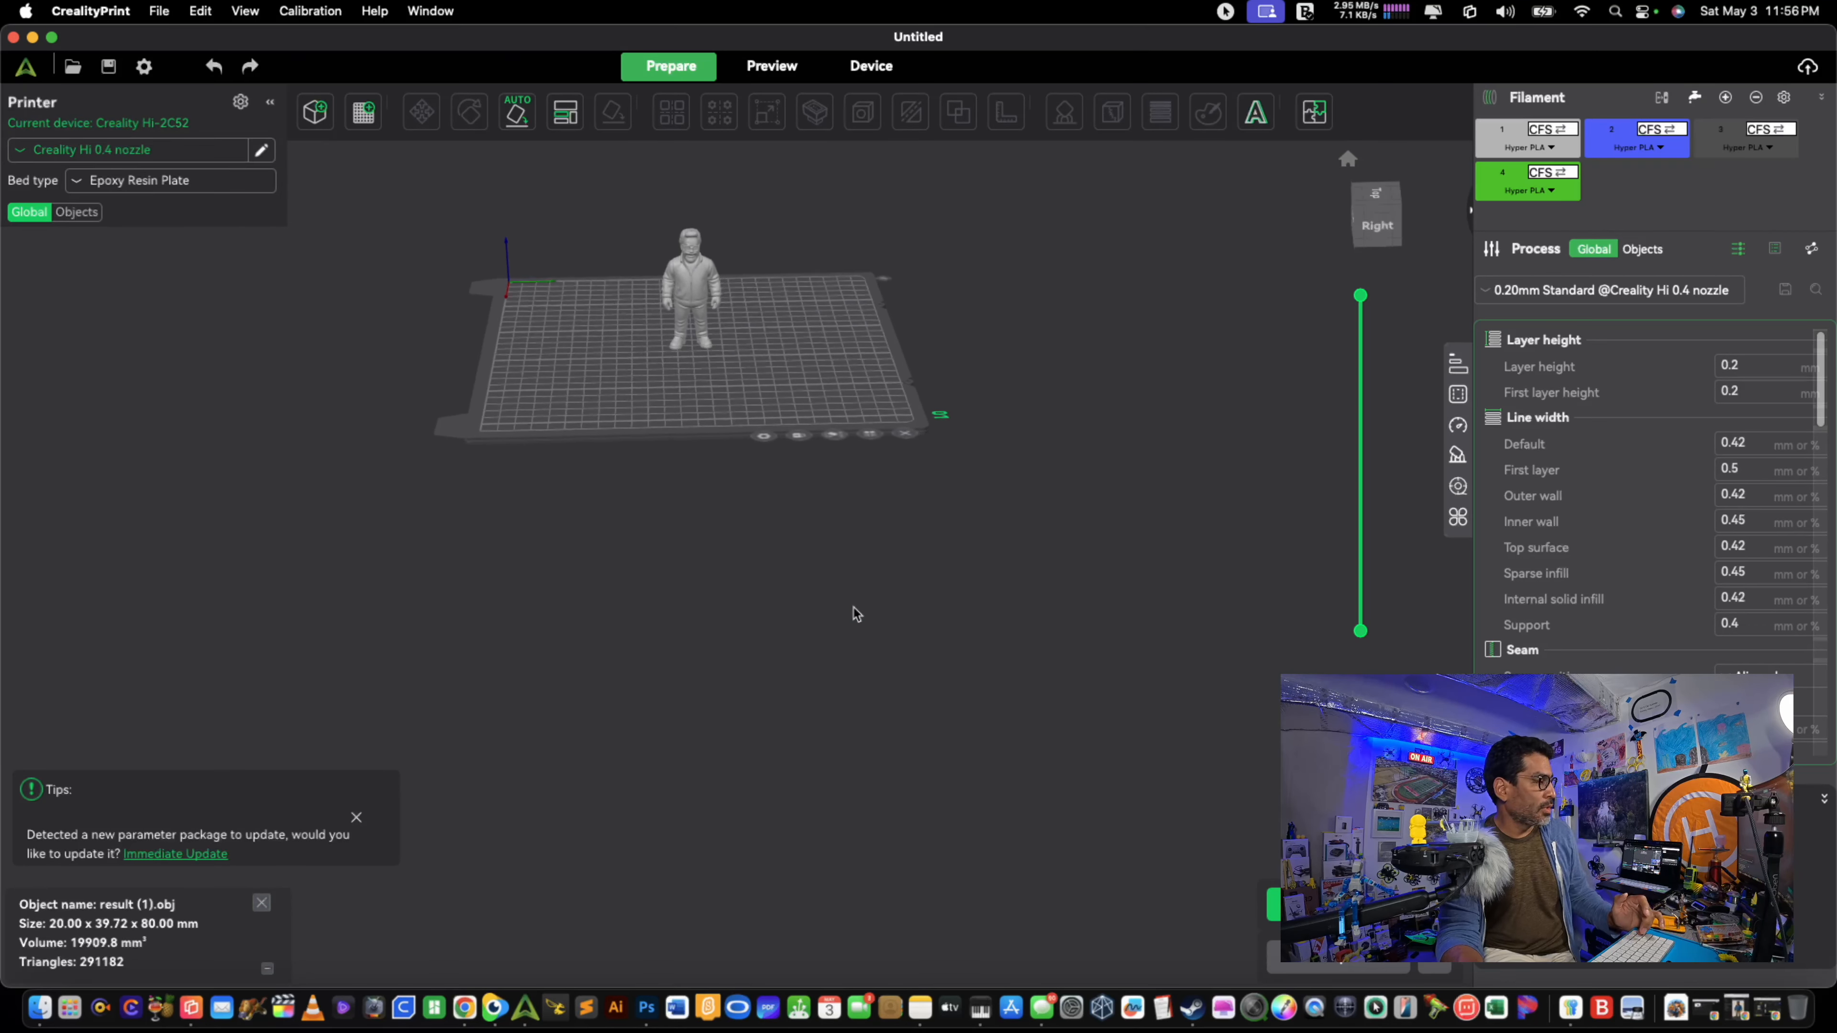
Step: Examine the uncolored result (1).obj figure on the build plate up close and from an angled front view
scroll(853, 612, down, 1)
scroll(854, 612, up, 2)
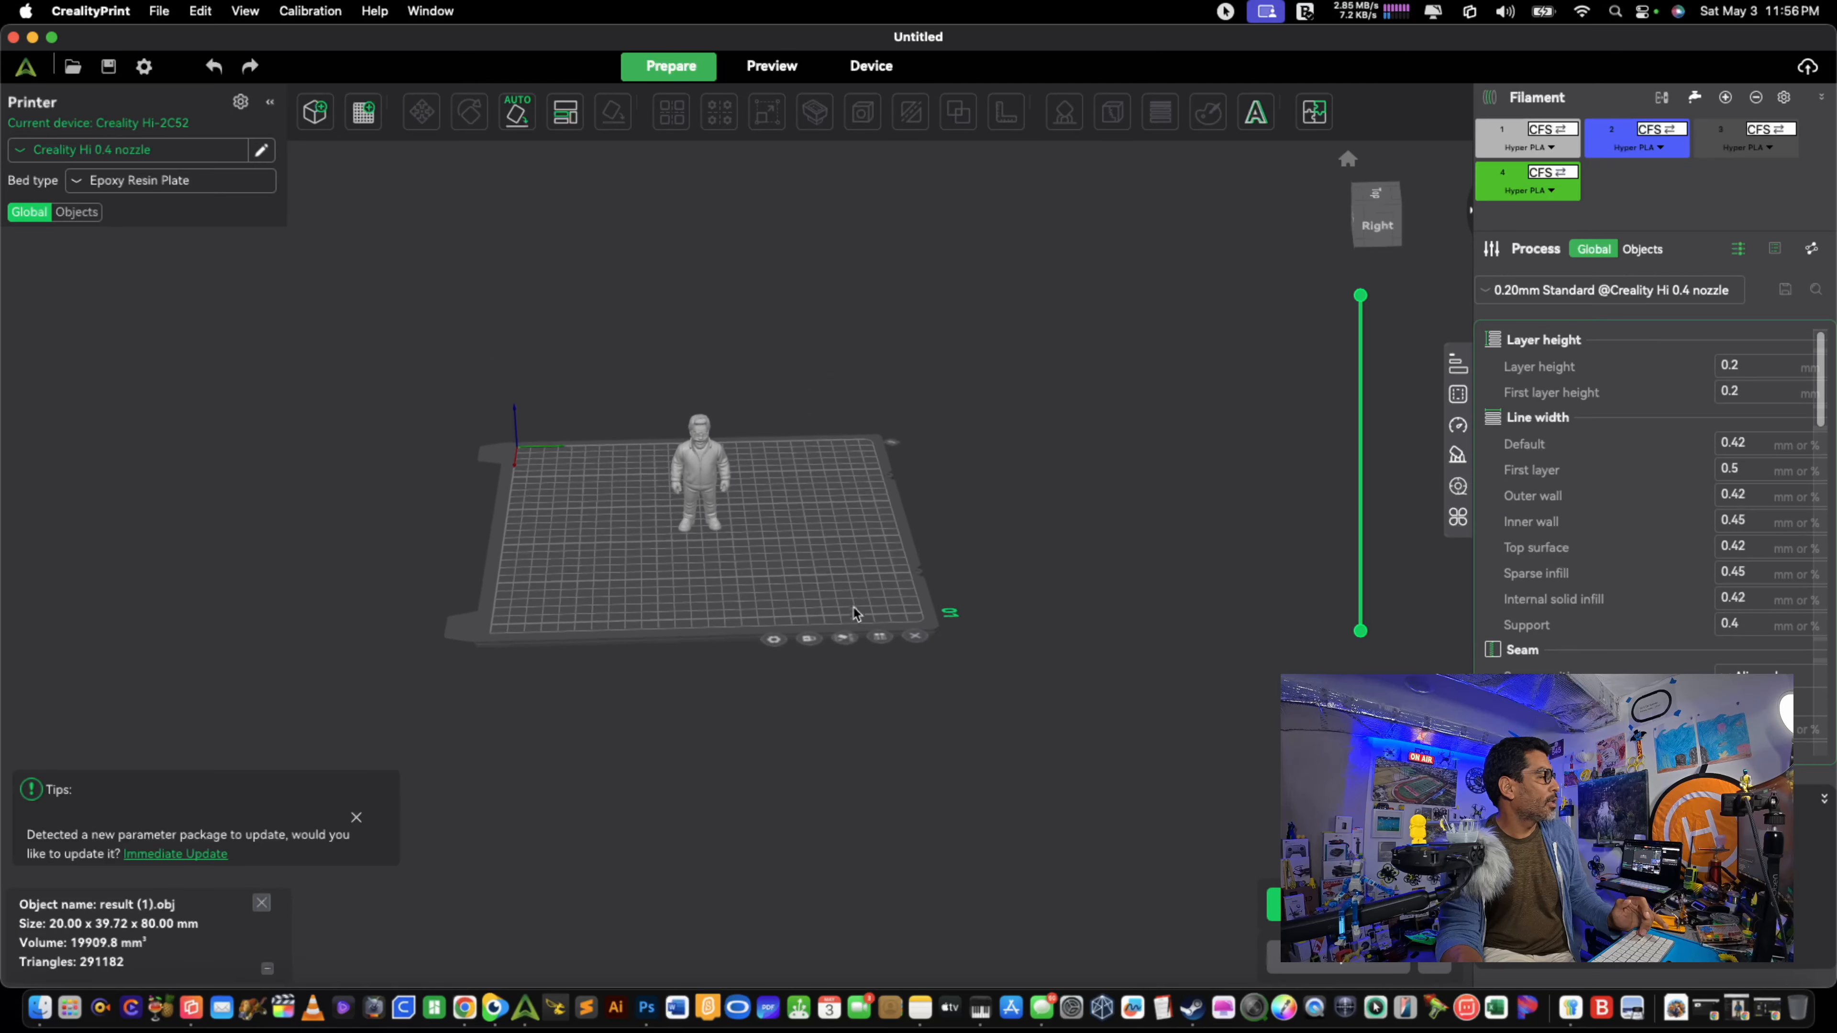
scroll(854, 611, up, 6)
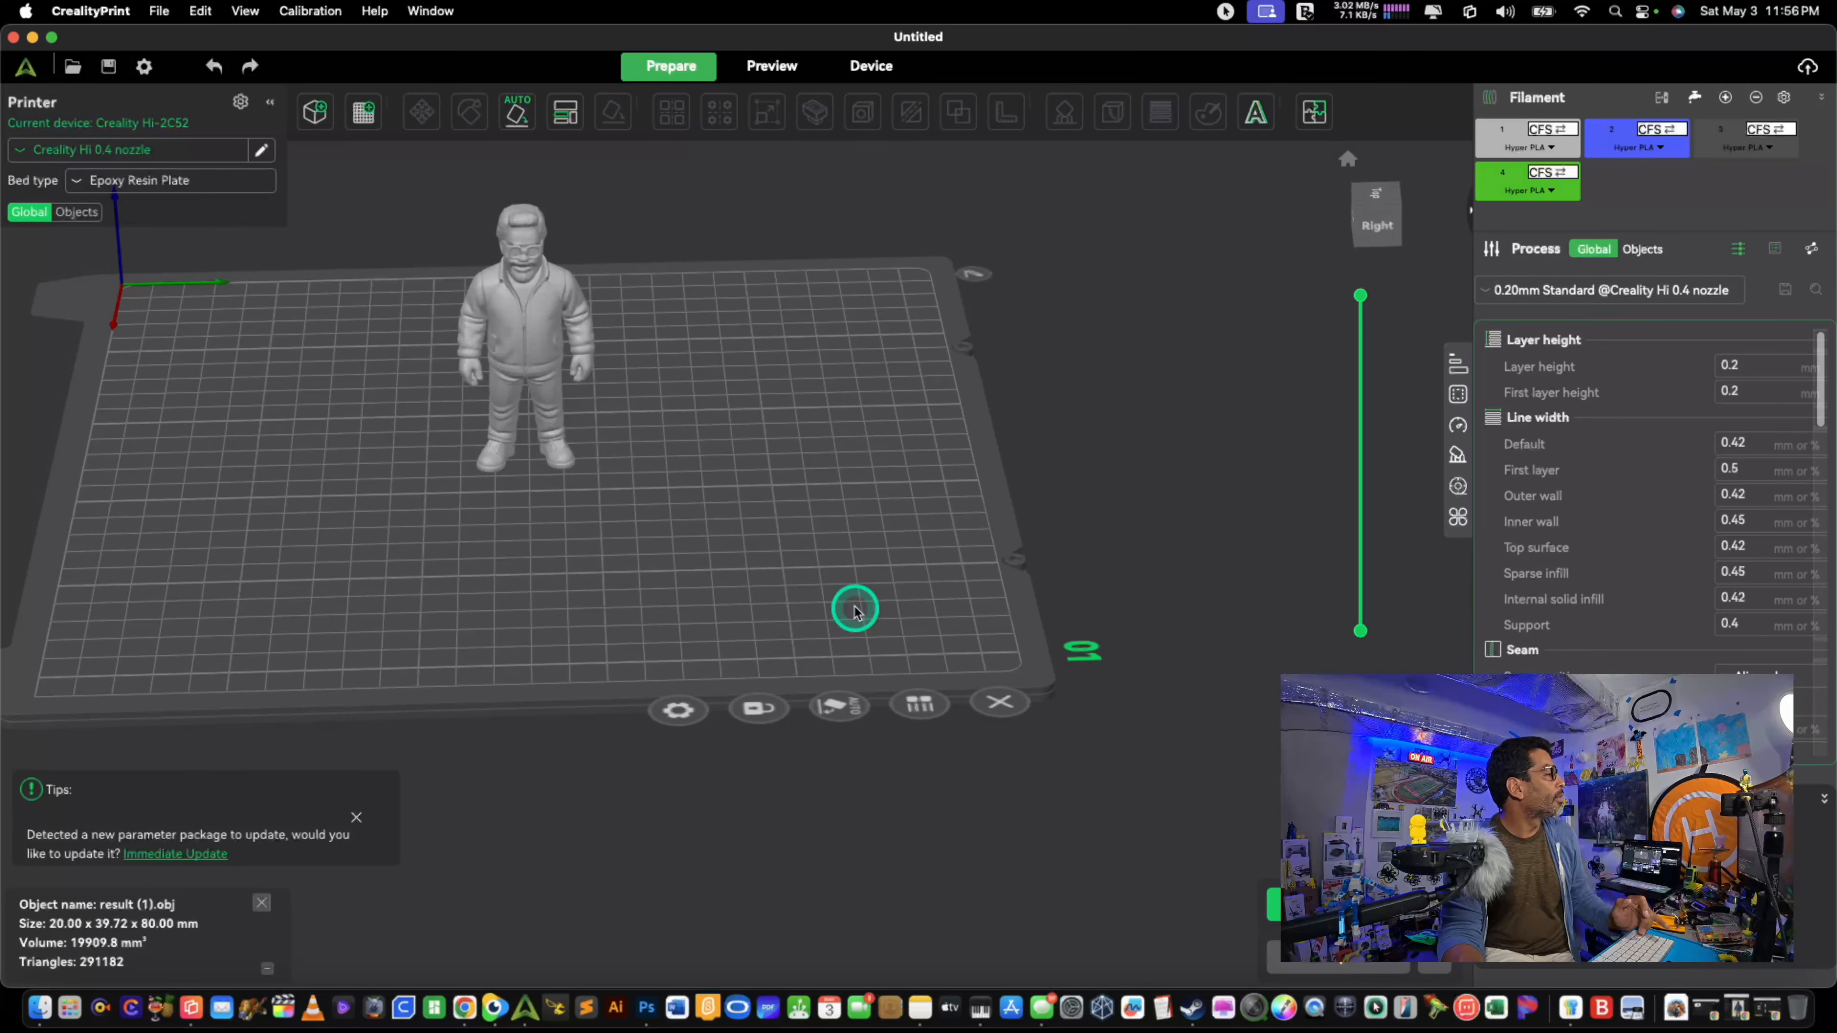
mouse_move(877, 607)
mouse_down()
mouse_move(862, 570)
mouse_move(893, 586)
mouse_up()
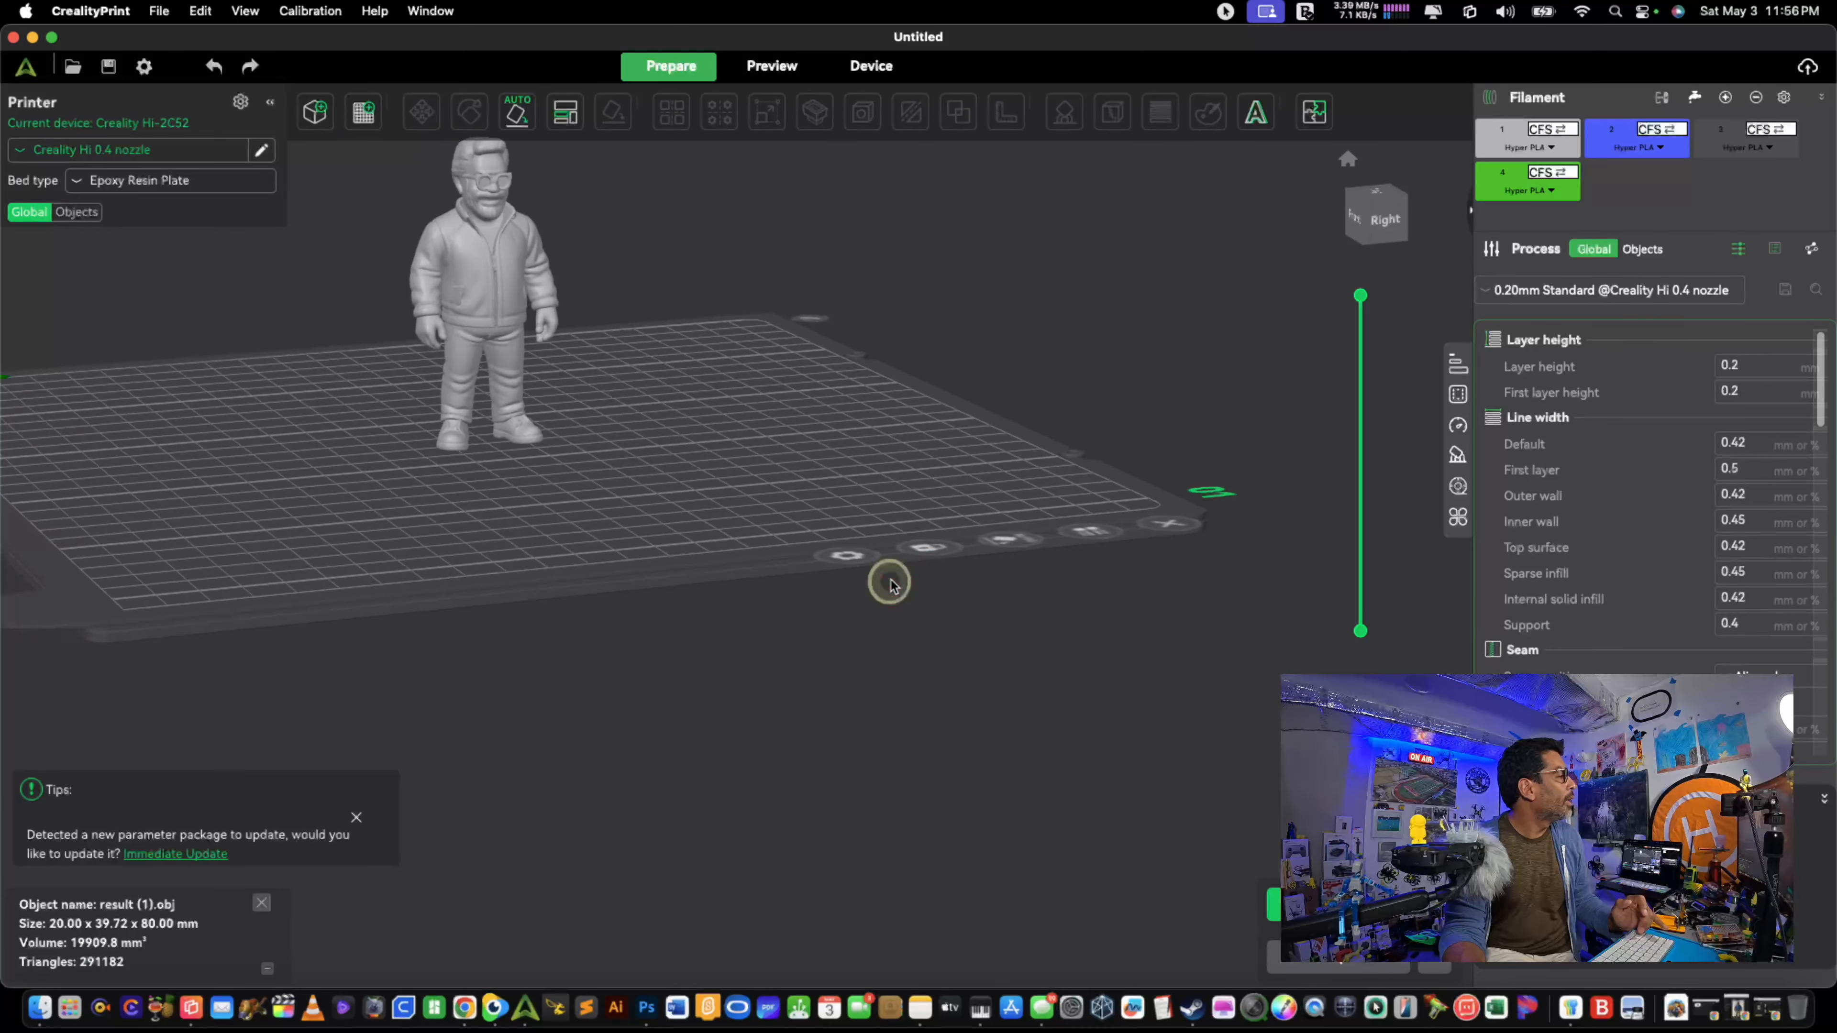
mouse_move(845, 577)
right_down()
mouse_move(839, 553)
mouse_move(830, 715)
mouse_move(998, 718)
mouse_move(846, 579)
right_up()
scroll(846, 579, left, 5)
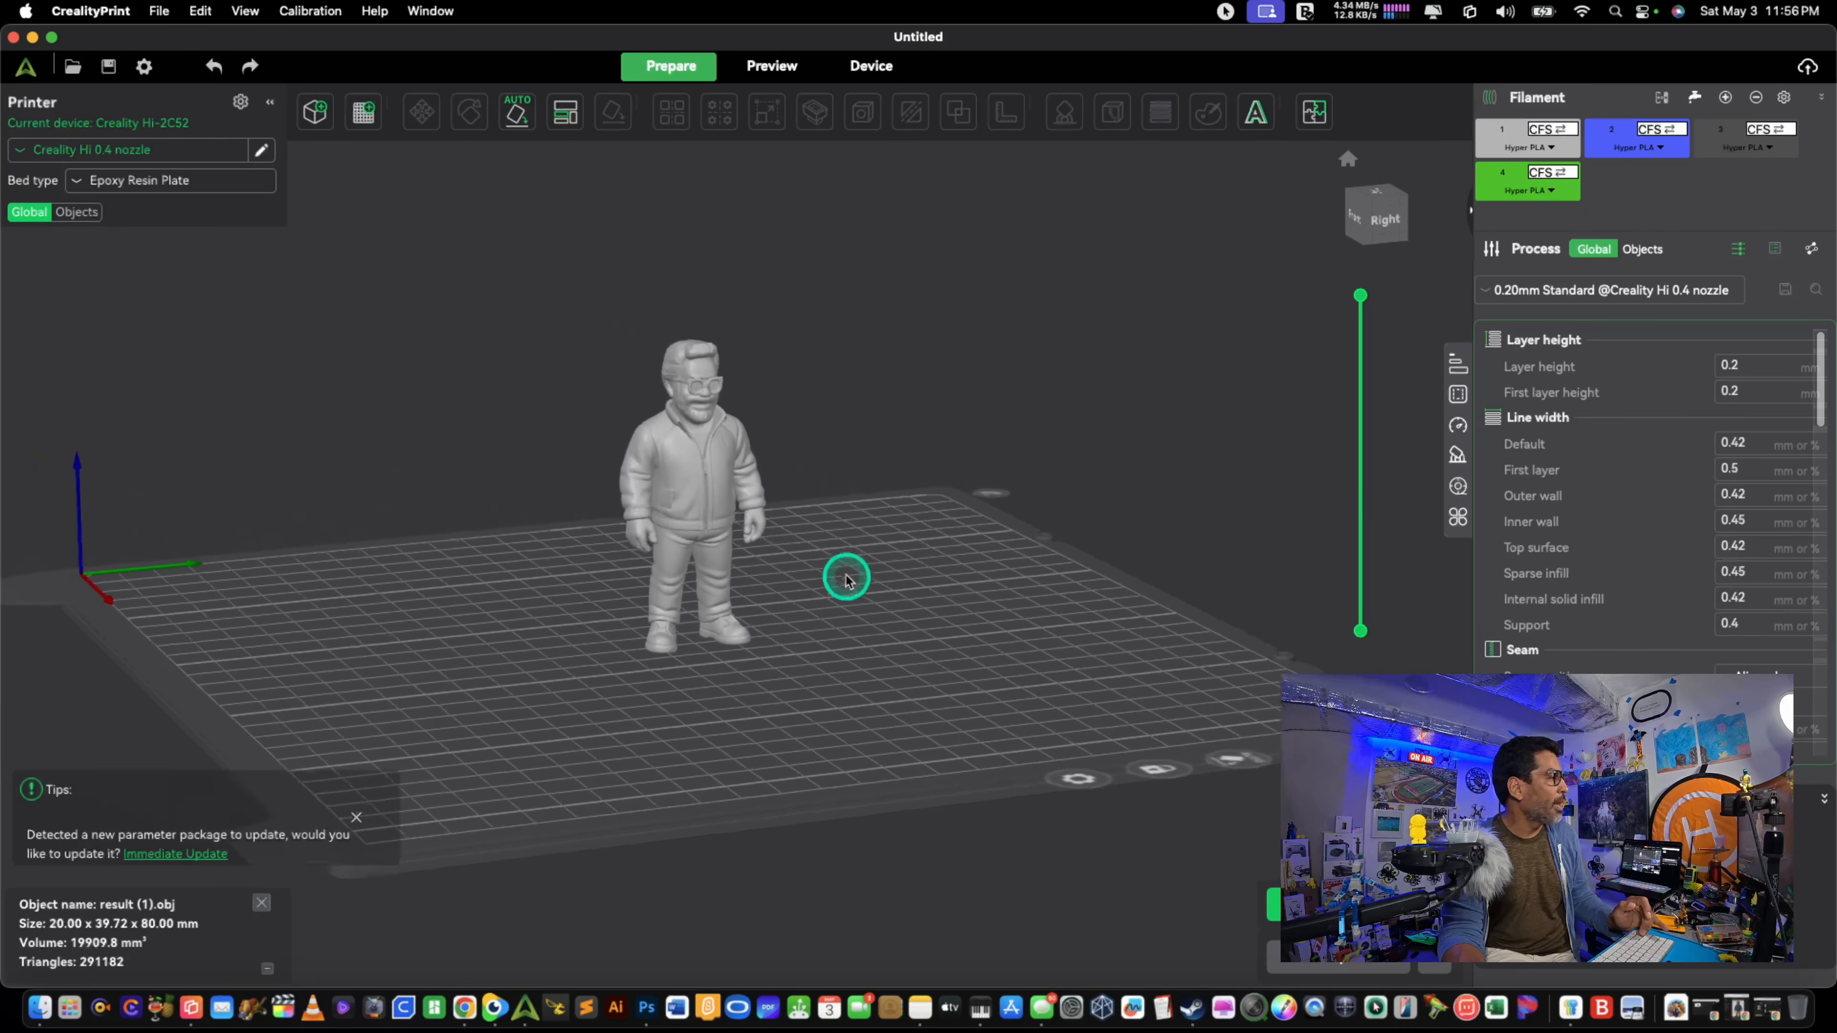
scroll(848, 579, right, 4)
scroll(849, 582, down, 1)
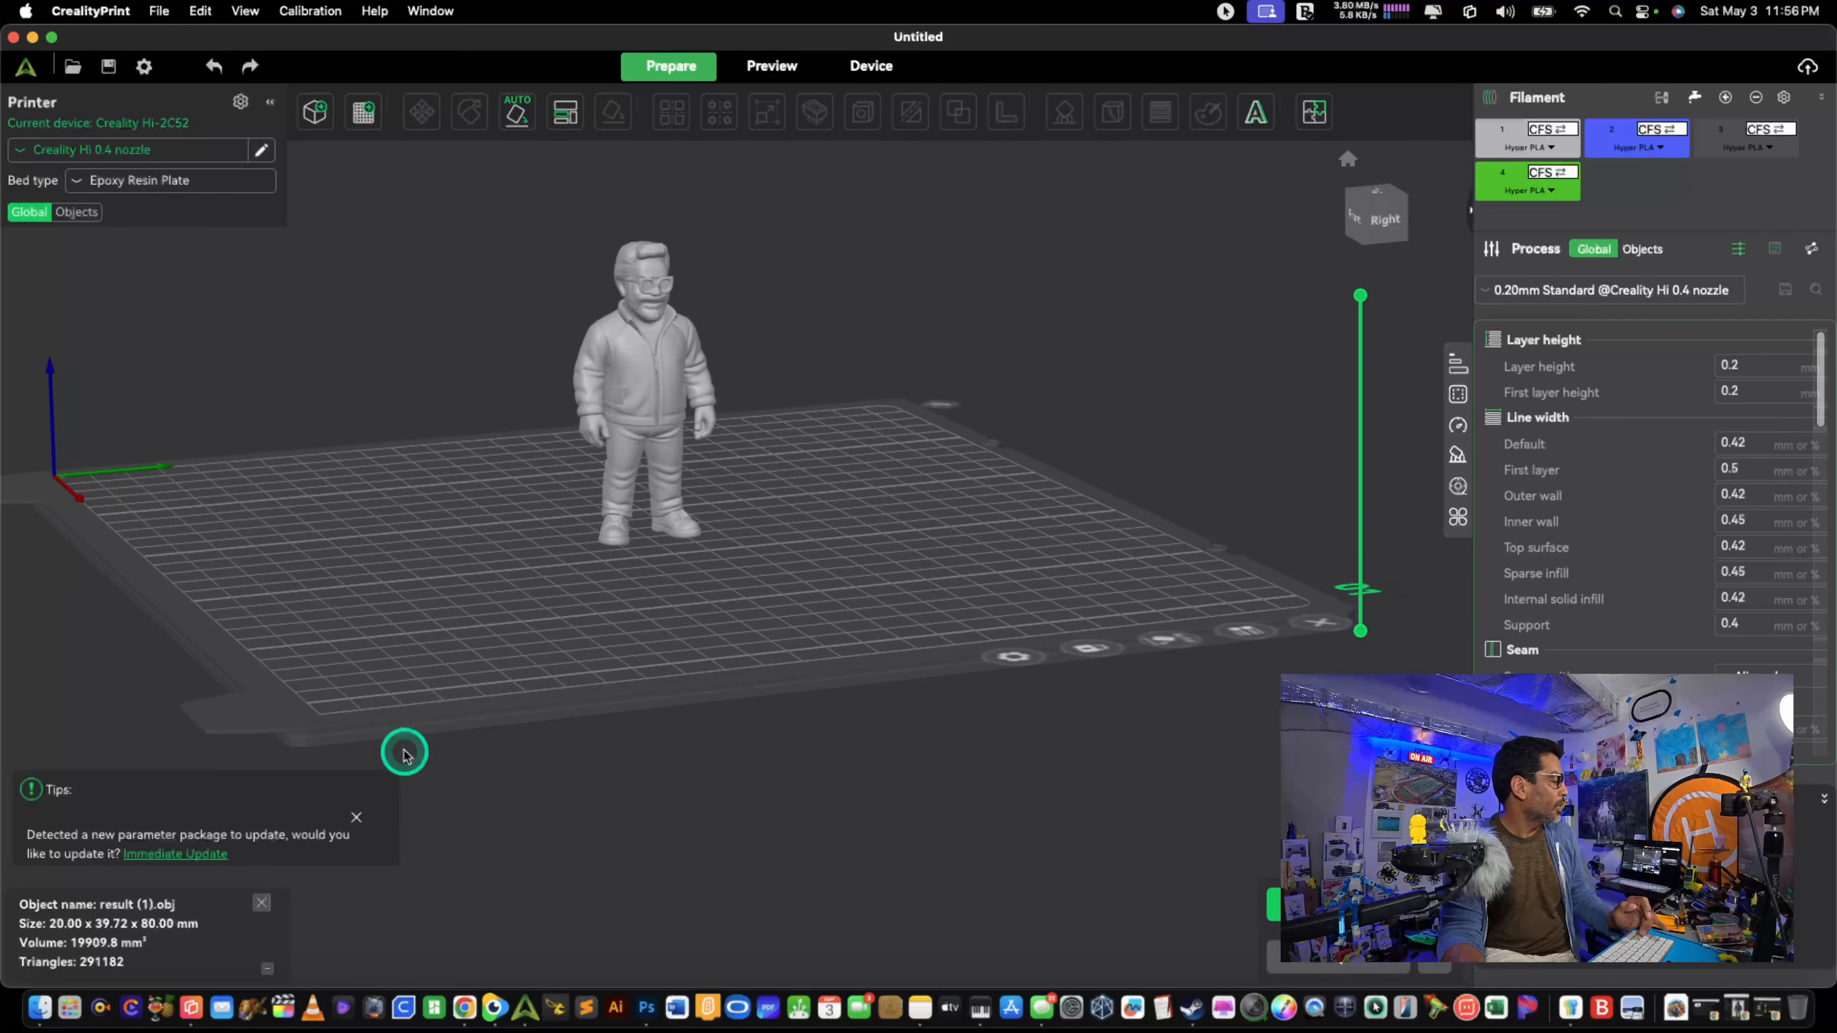
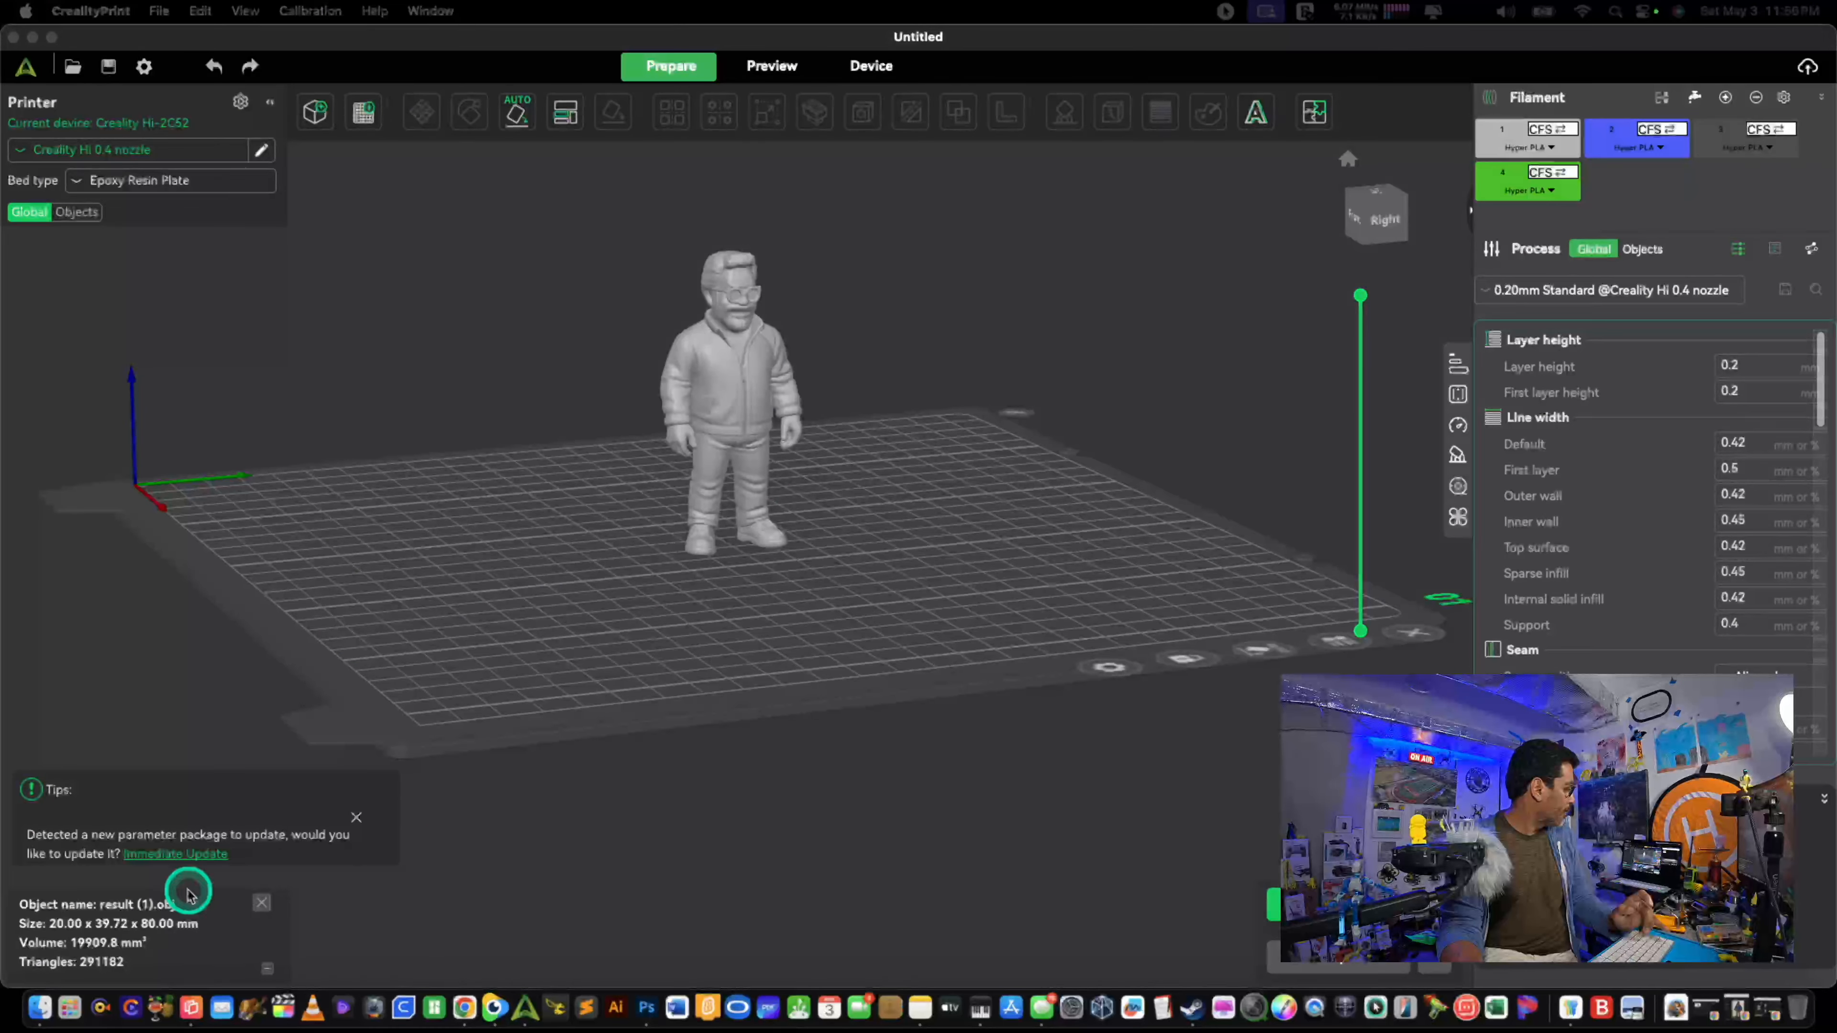
Step: Select the result (1).obj figure and assign filament 1 to it, viewing it from the front
middle_drag(892, 648, 886, 665)
click(711, 446)
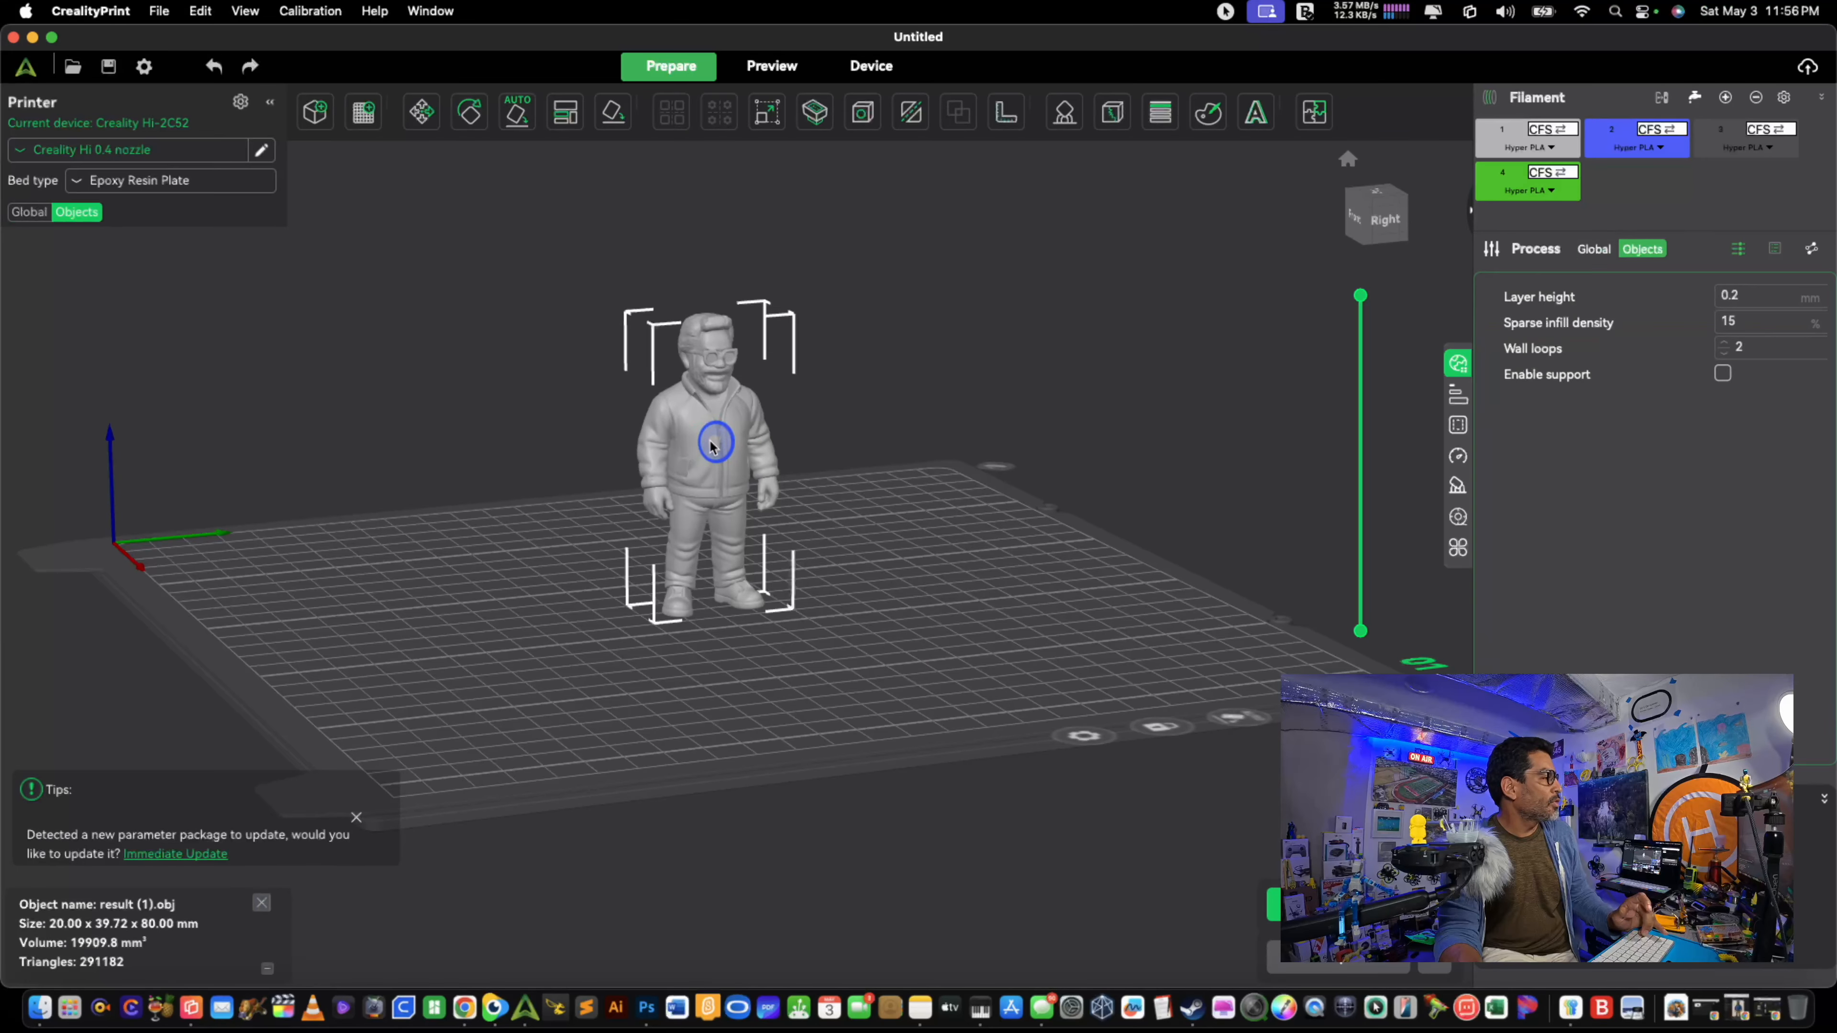
click(264, 268)
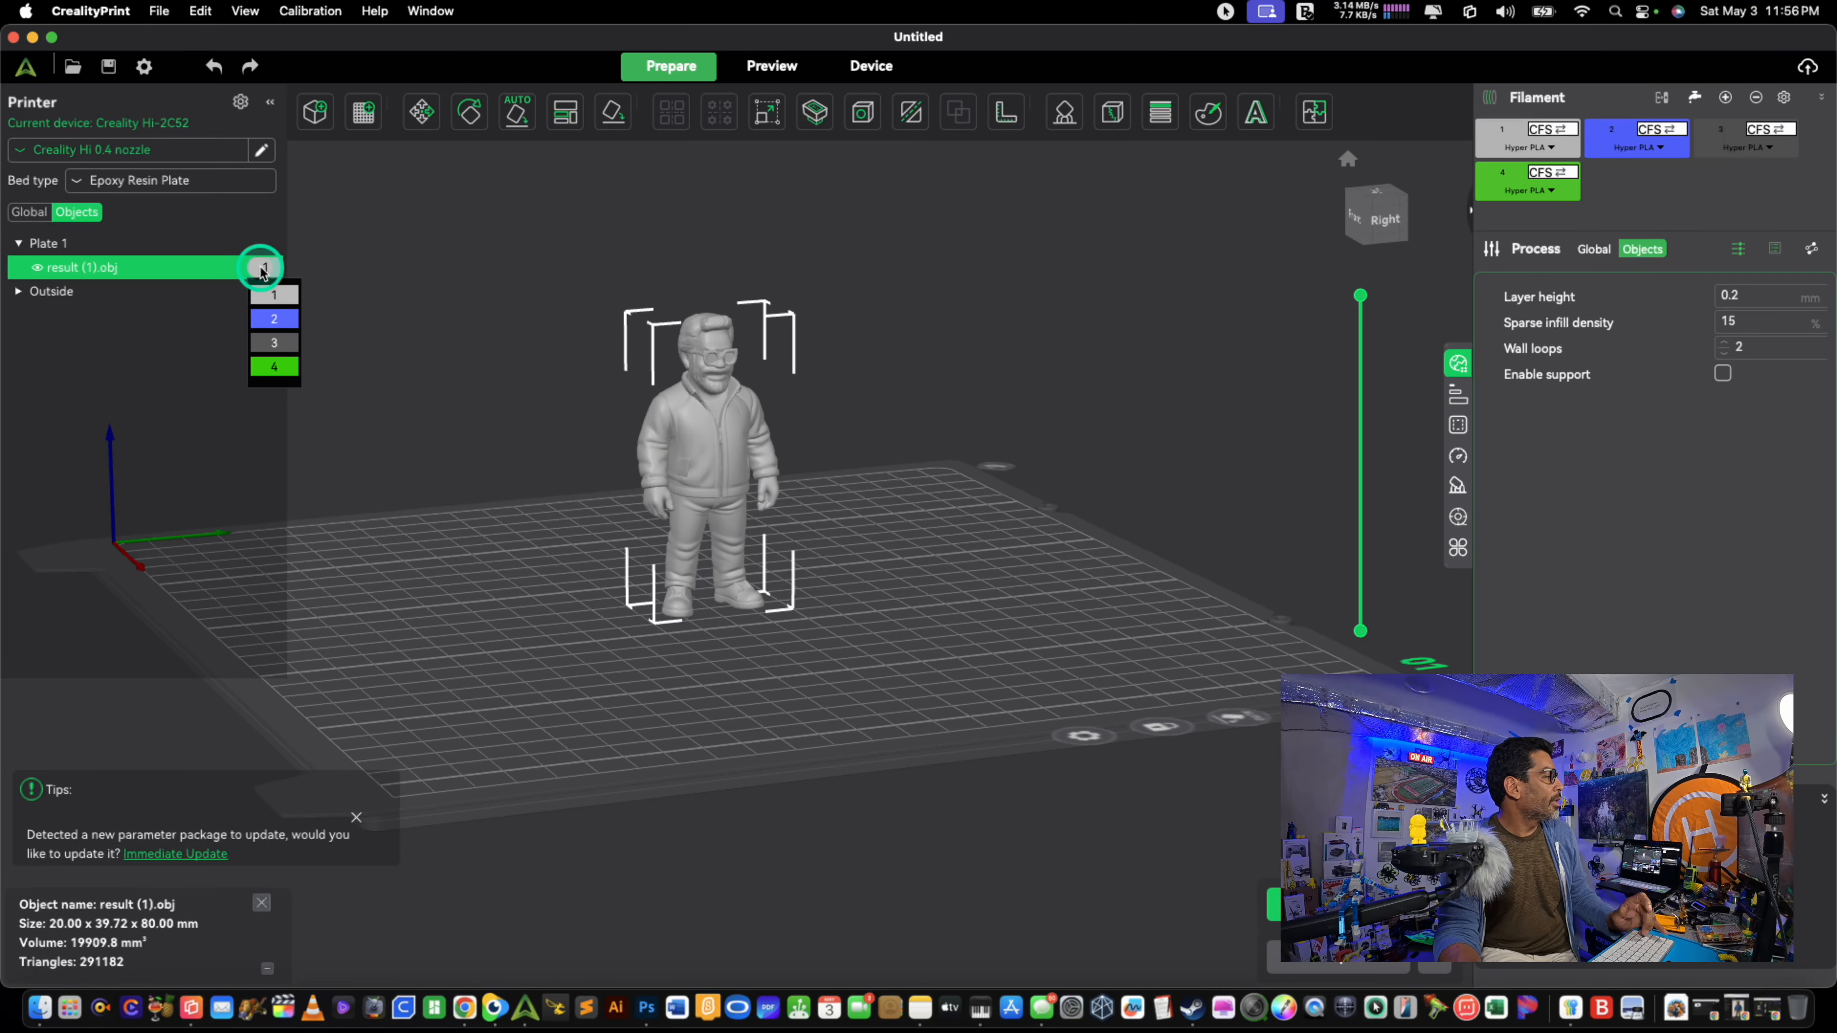
click(275, 293)
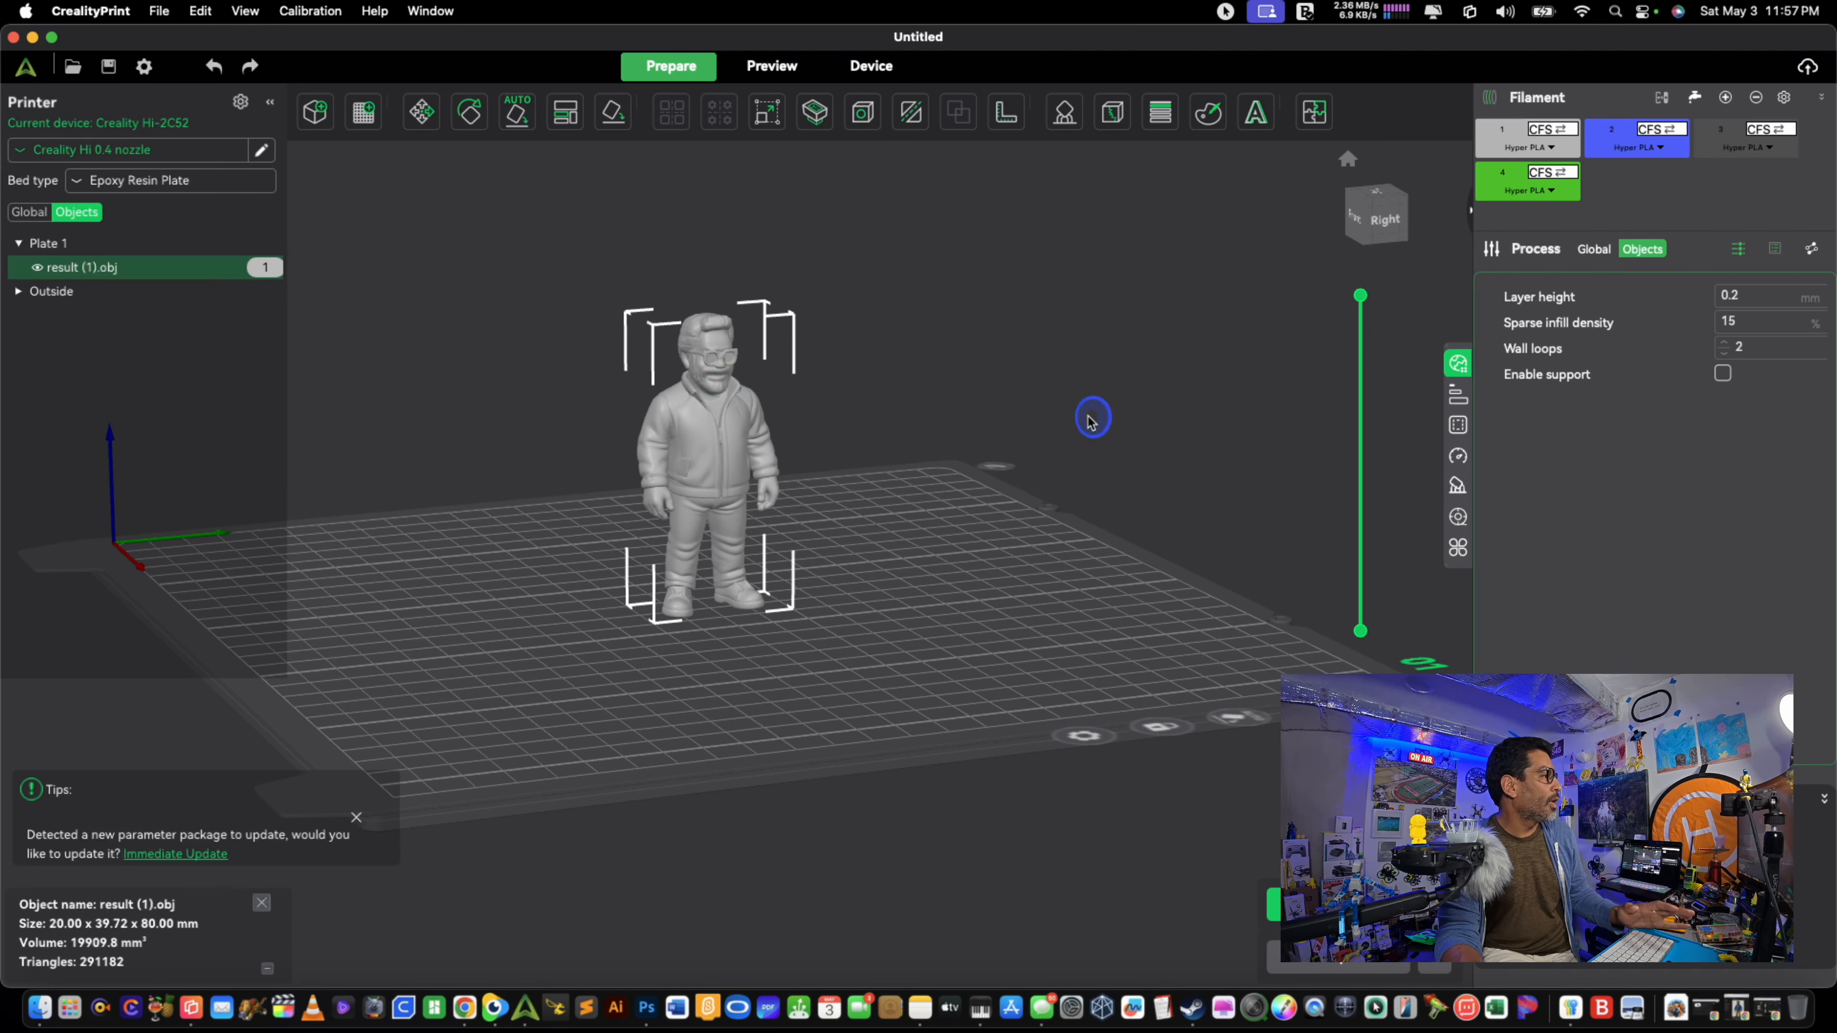
mouse_move(1090, 415)
mouse_down()
mouse_move(1045, 406)
mouse_move(1064, 412)
mouse_up()
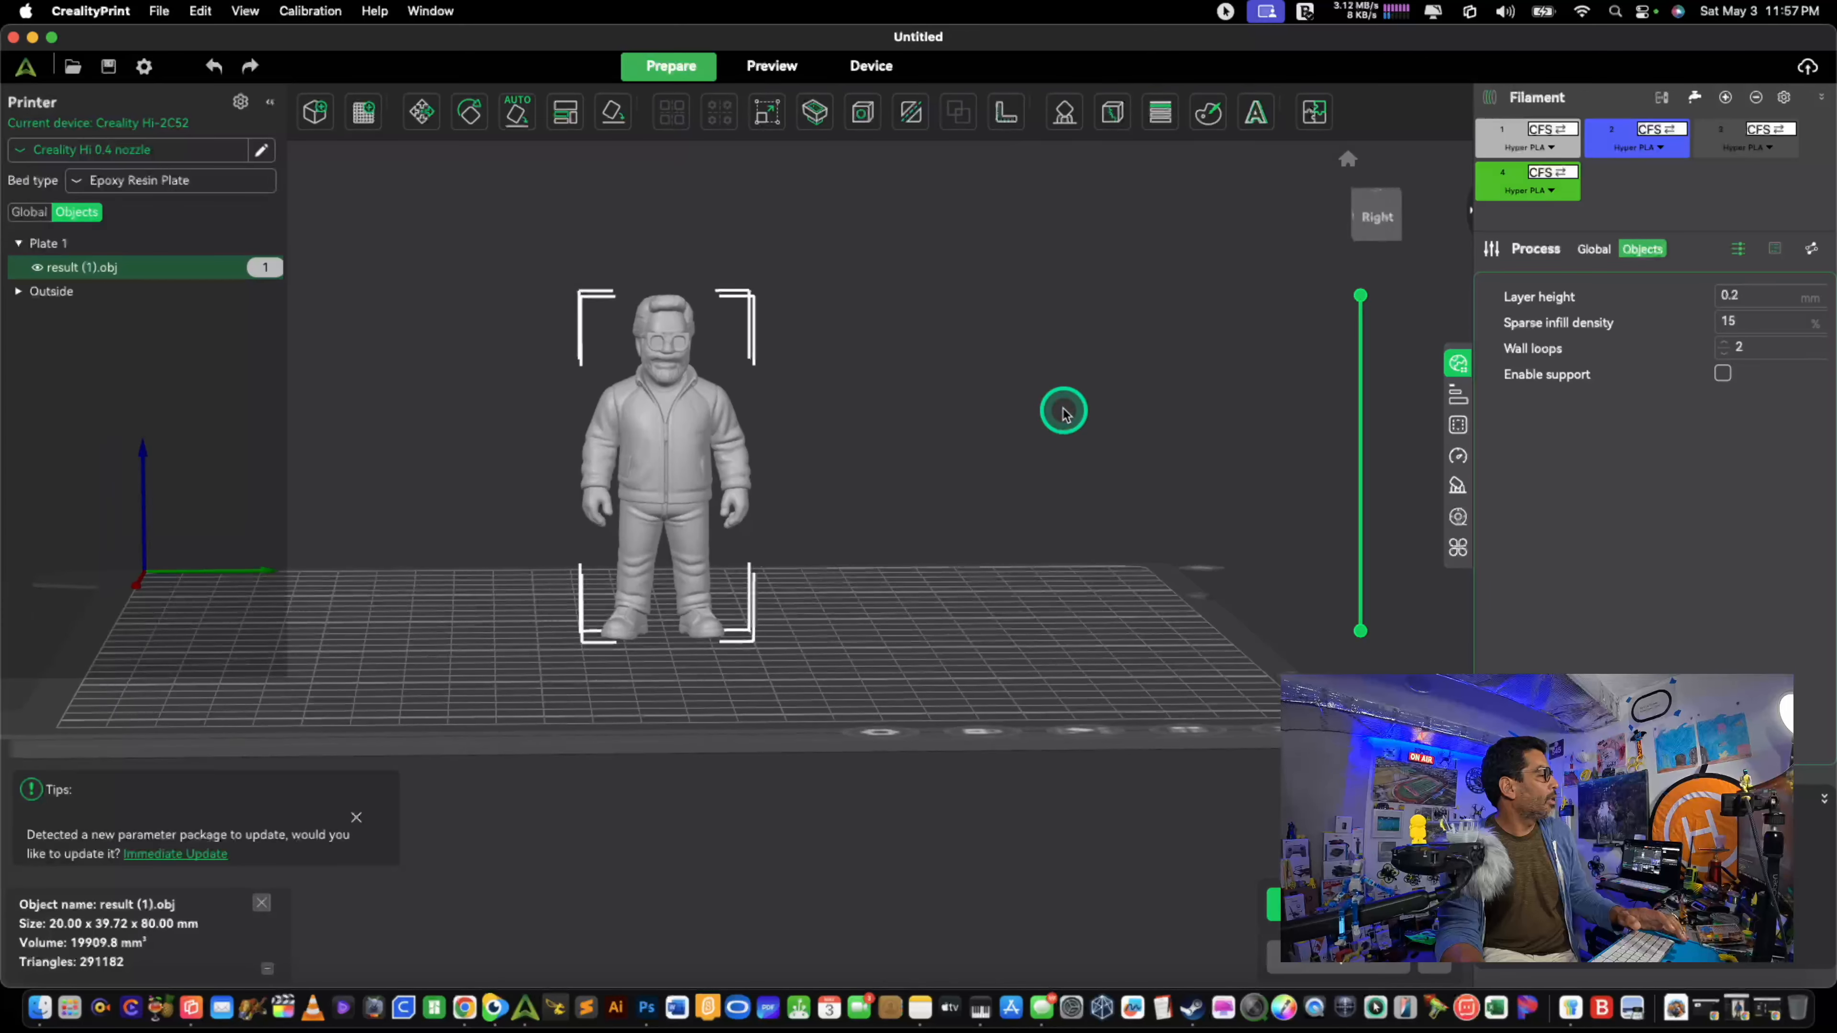
Step: Examine the figure on the build plate from the front, up close and from farther away
scroll(1064, 414, down, 2)
scroll(1064, 414, up, 2)
scroll(1064, 414, down, 1)
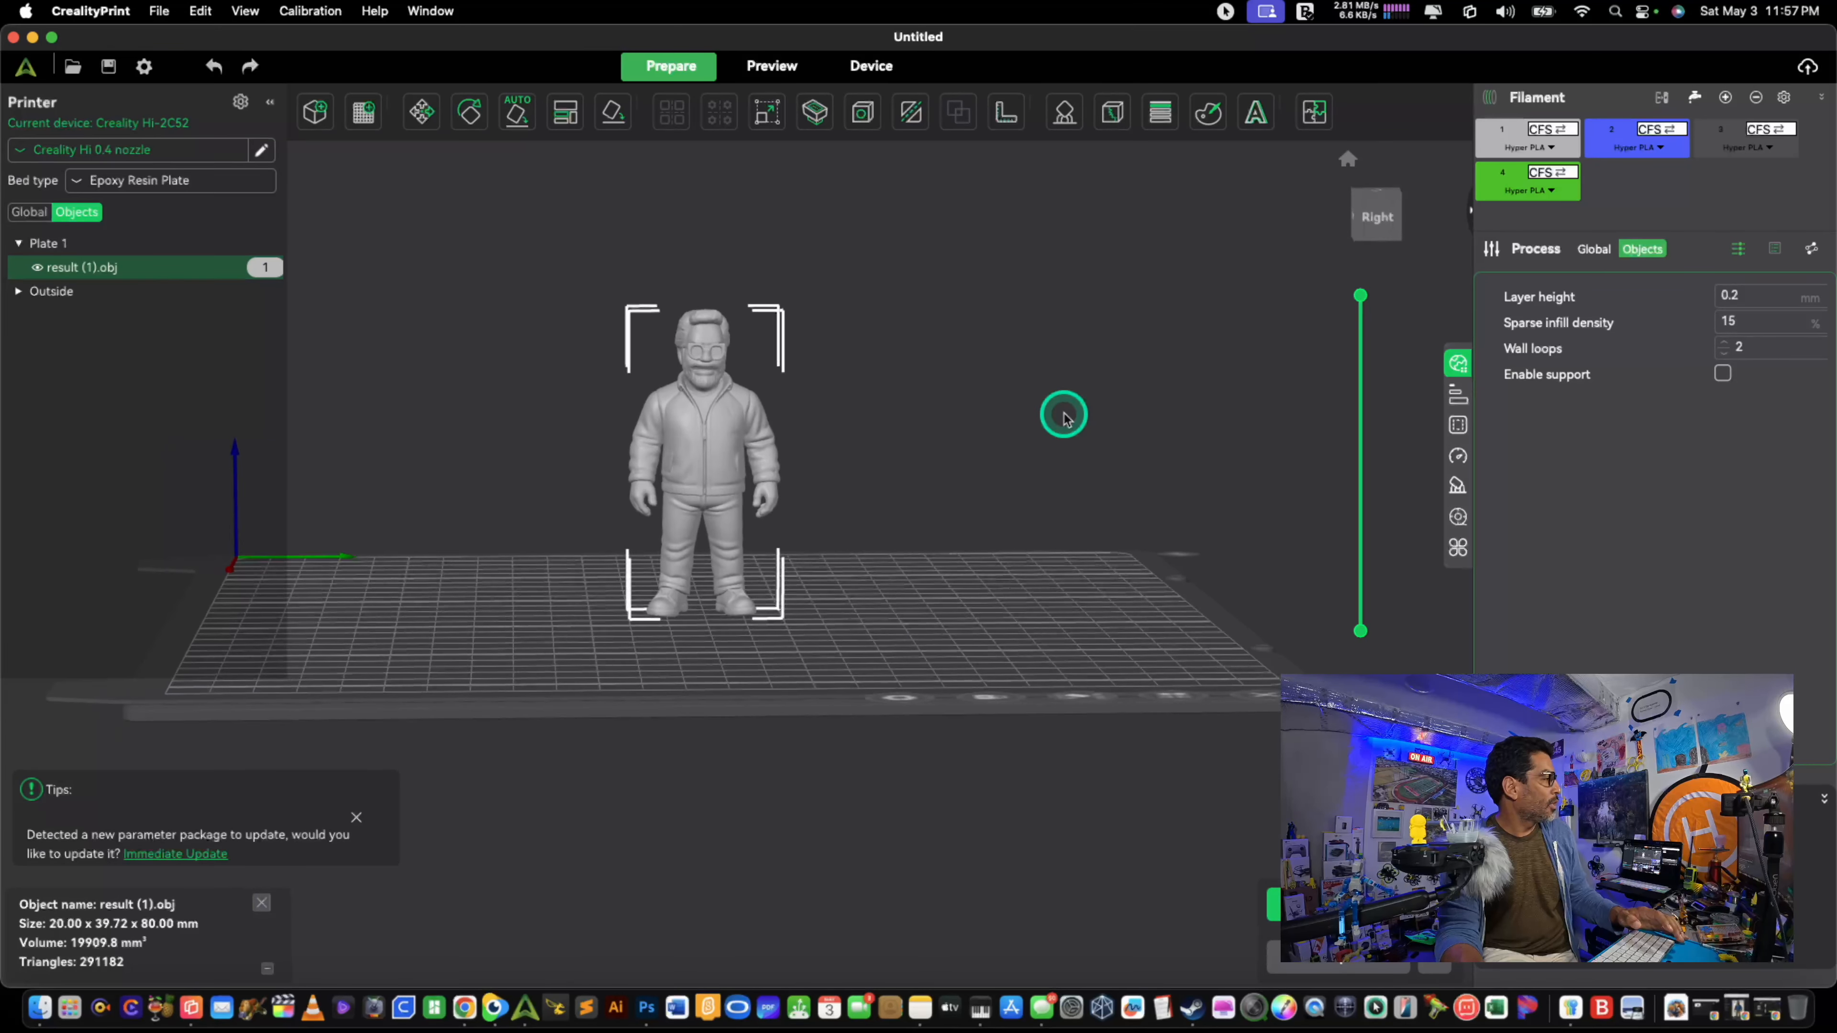
shift+scroll(1064, 414, up, 4)
shift+scroll(1065, 414, left, 2)
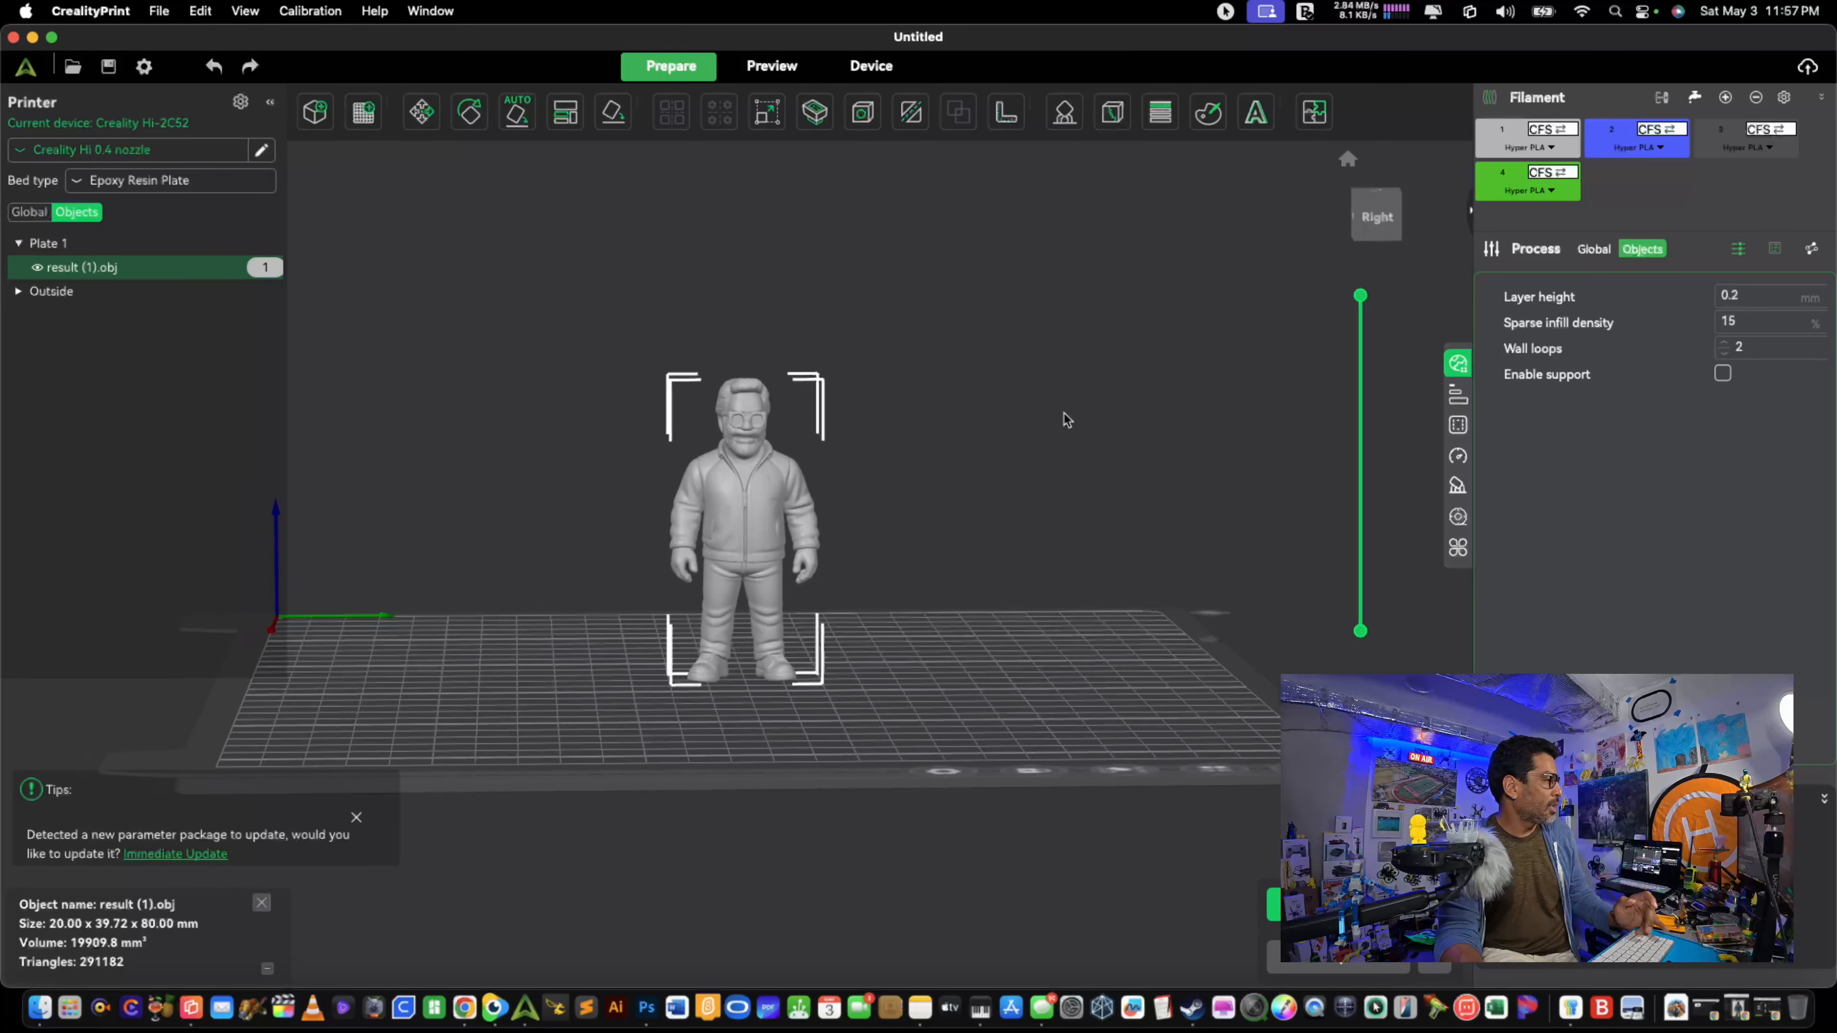
shift+scroll(1063, 414, left, 2)
shift+scroll(1063, 413, left, 1)
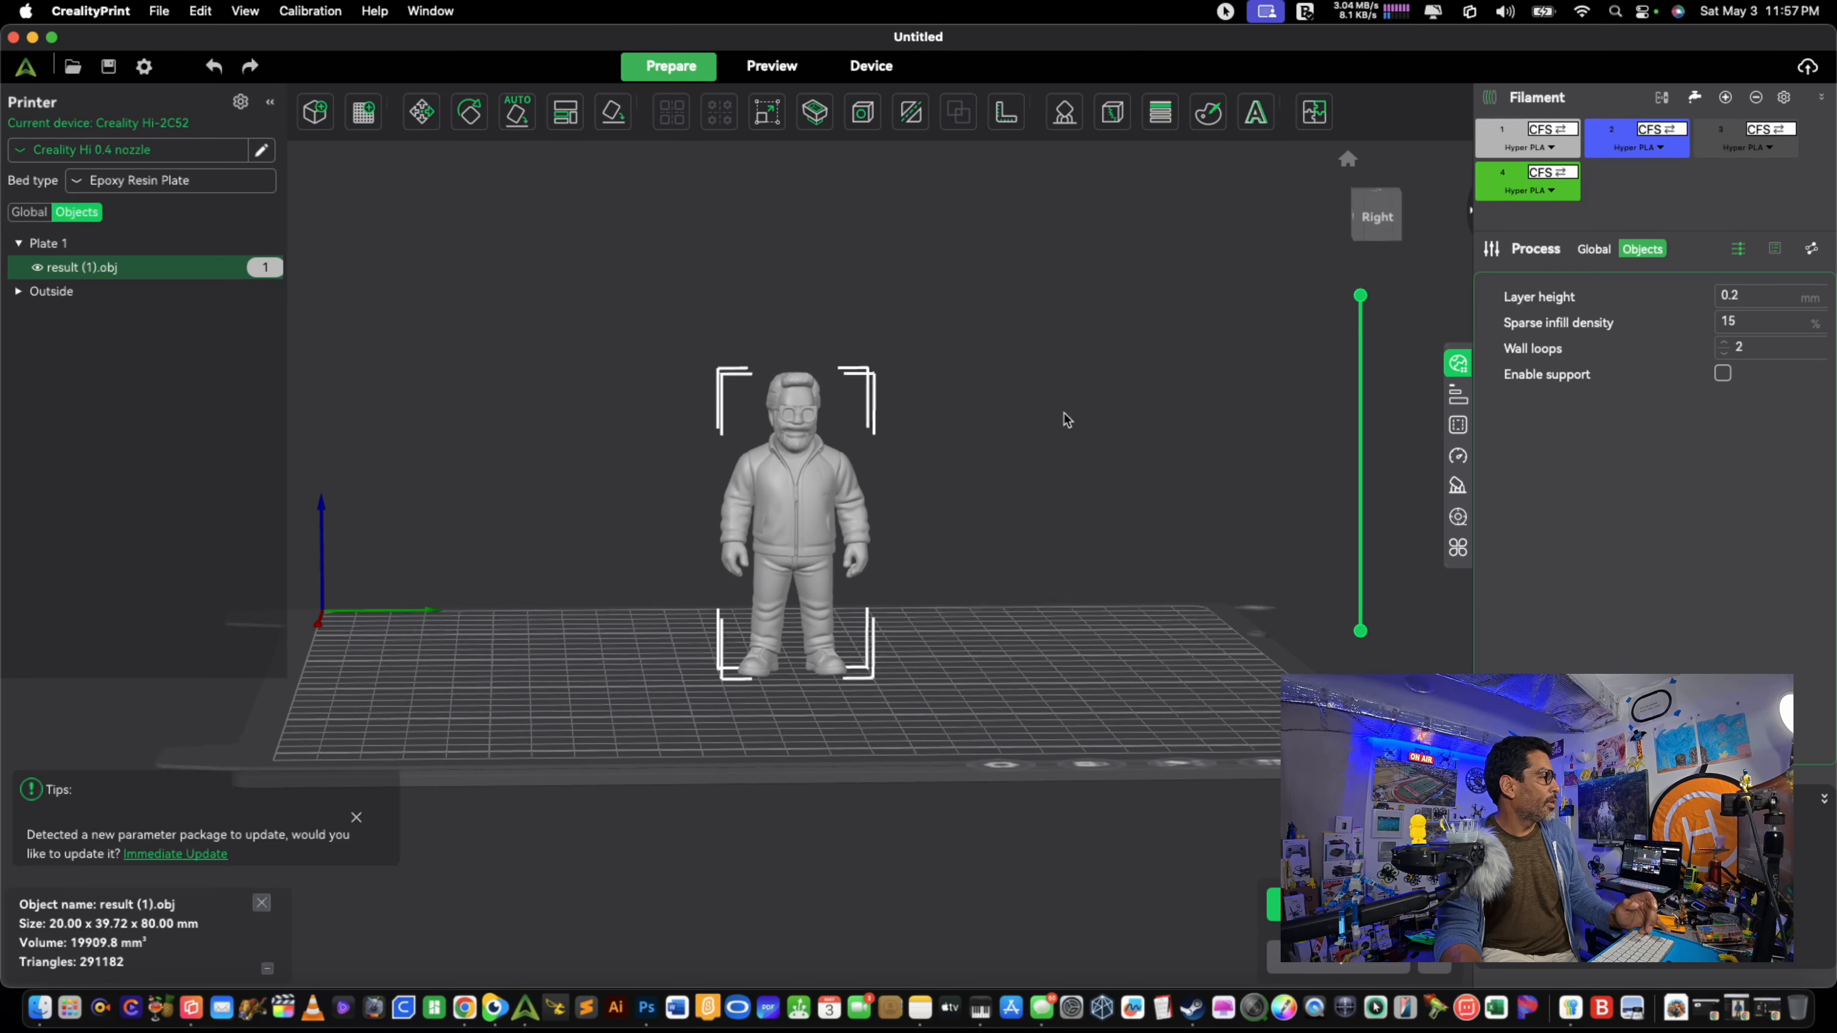
shift+scroll(1063, 414, up, 1)
scroll(1063, 413, up, 3)
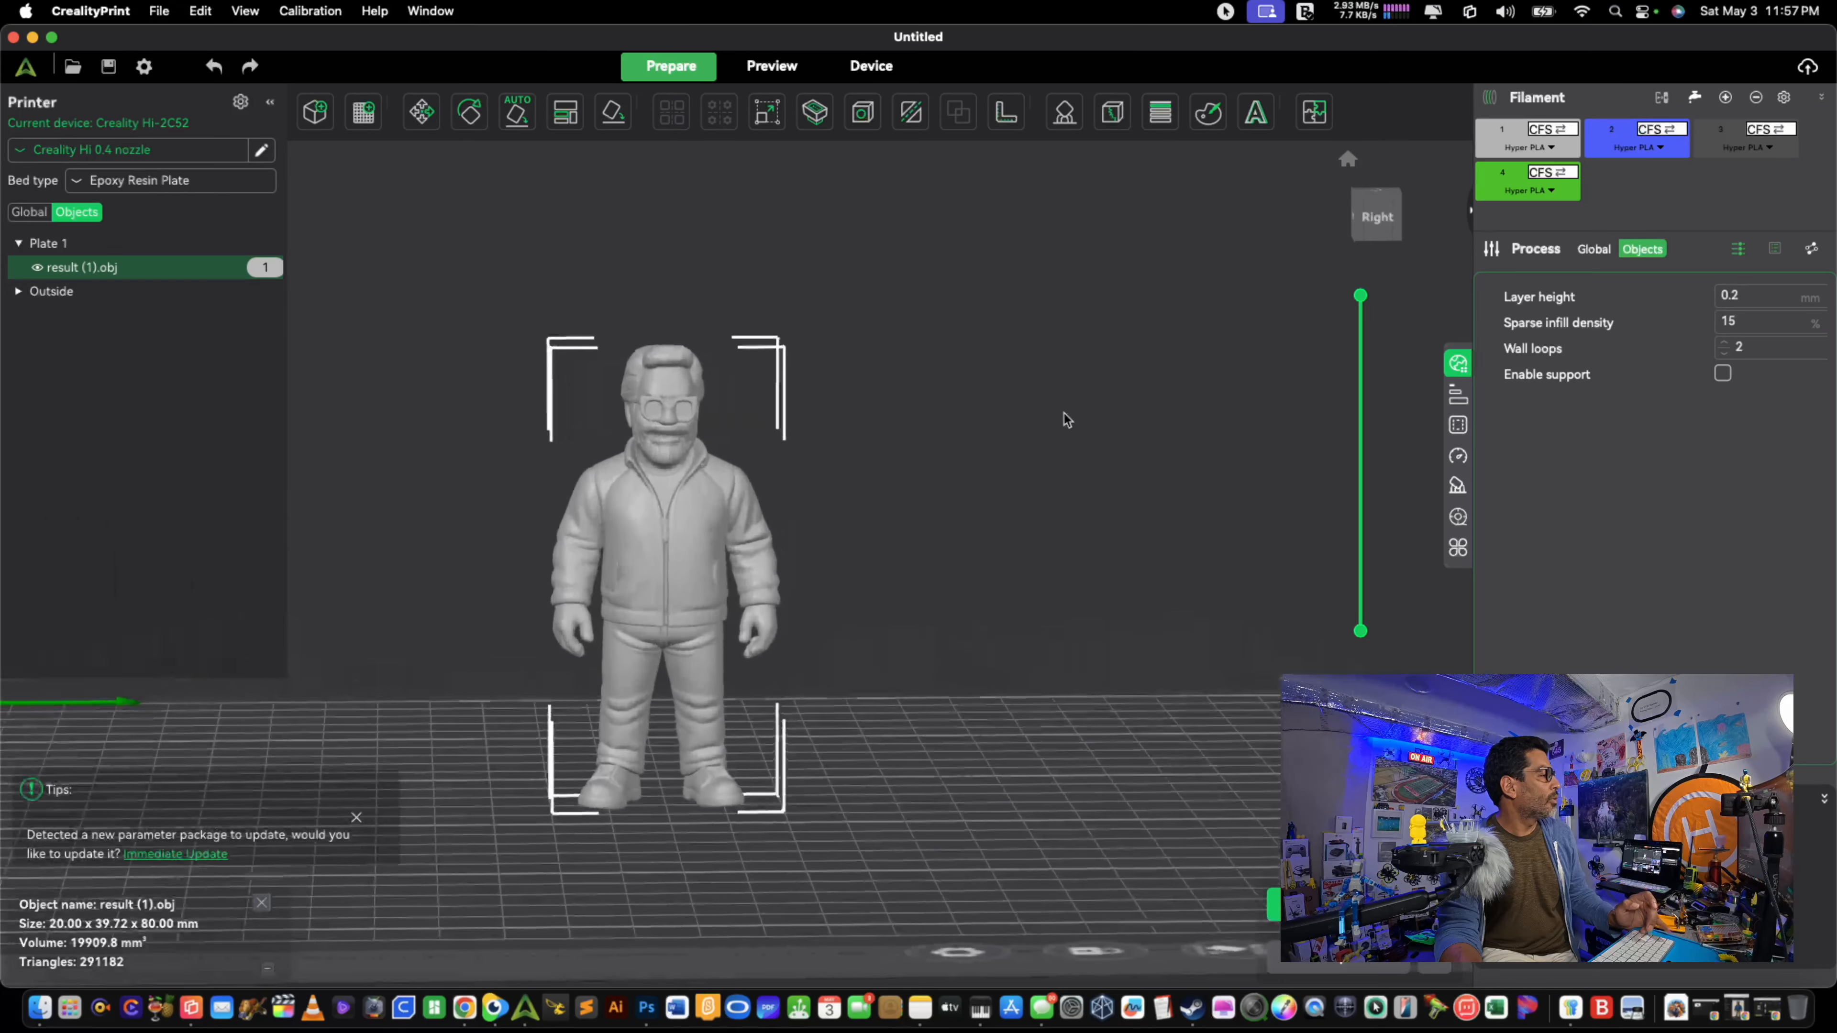
scroll(1063, 420, up, 1)
shift+scroll(1063, 414, left, 1)
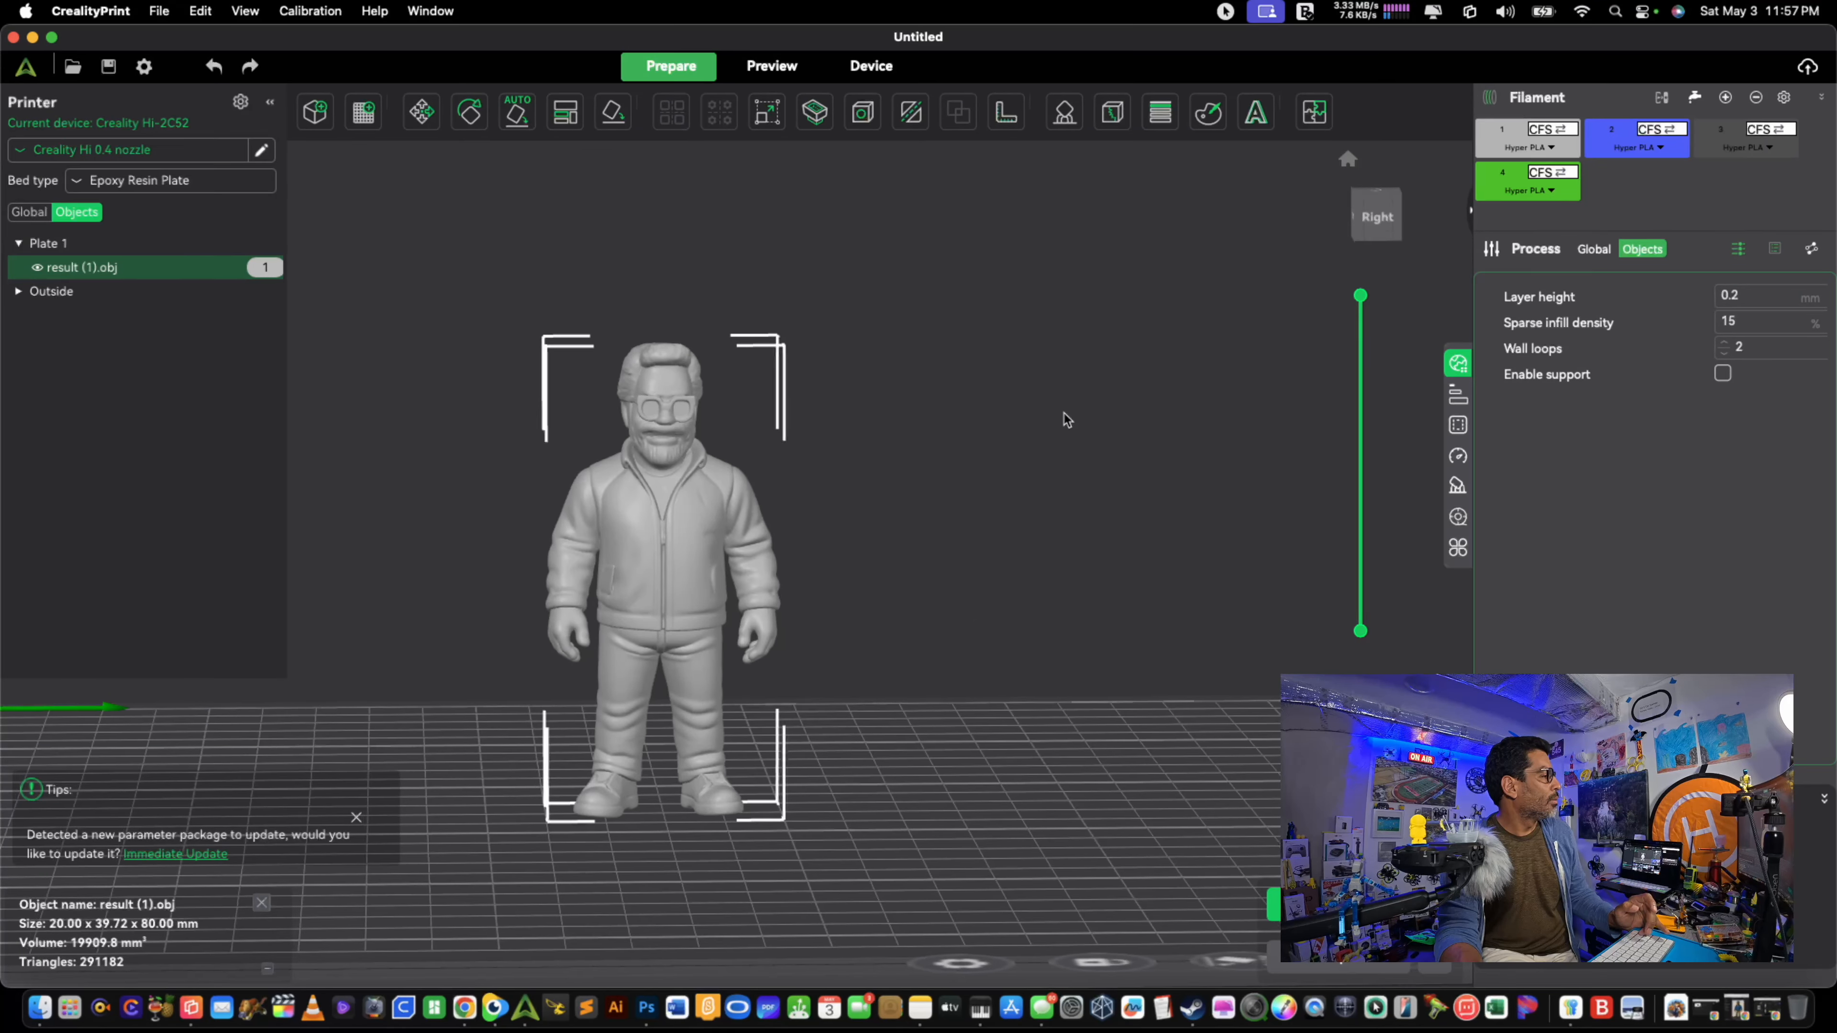
shift+scroll(1064, 413, right, 2)
shift+scroll(1063, 414, left, 8)
shift+scroll(1063, 414, left, 8)
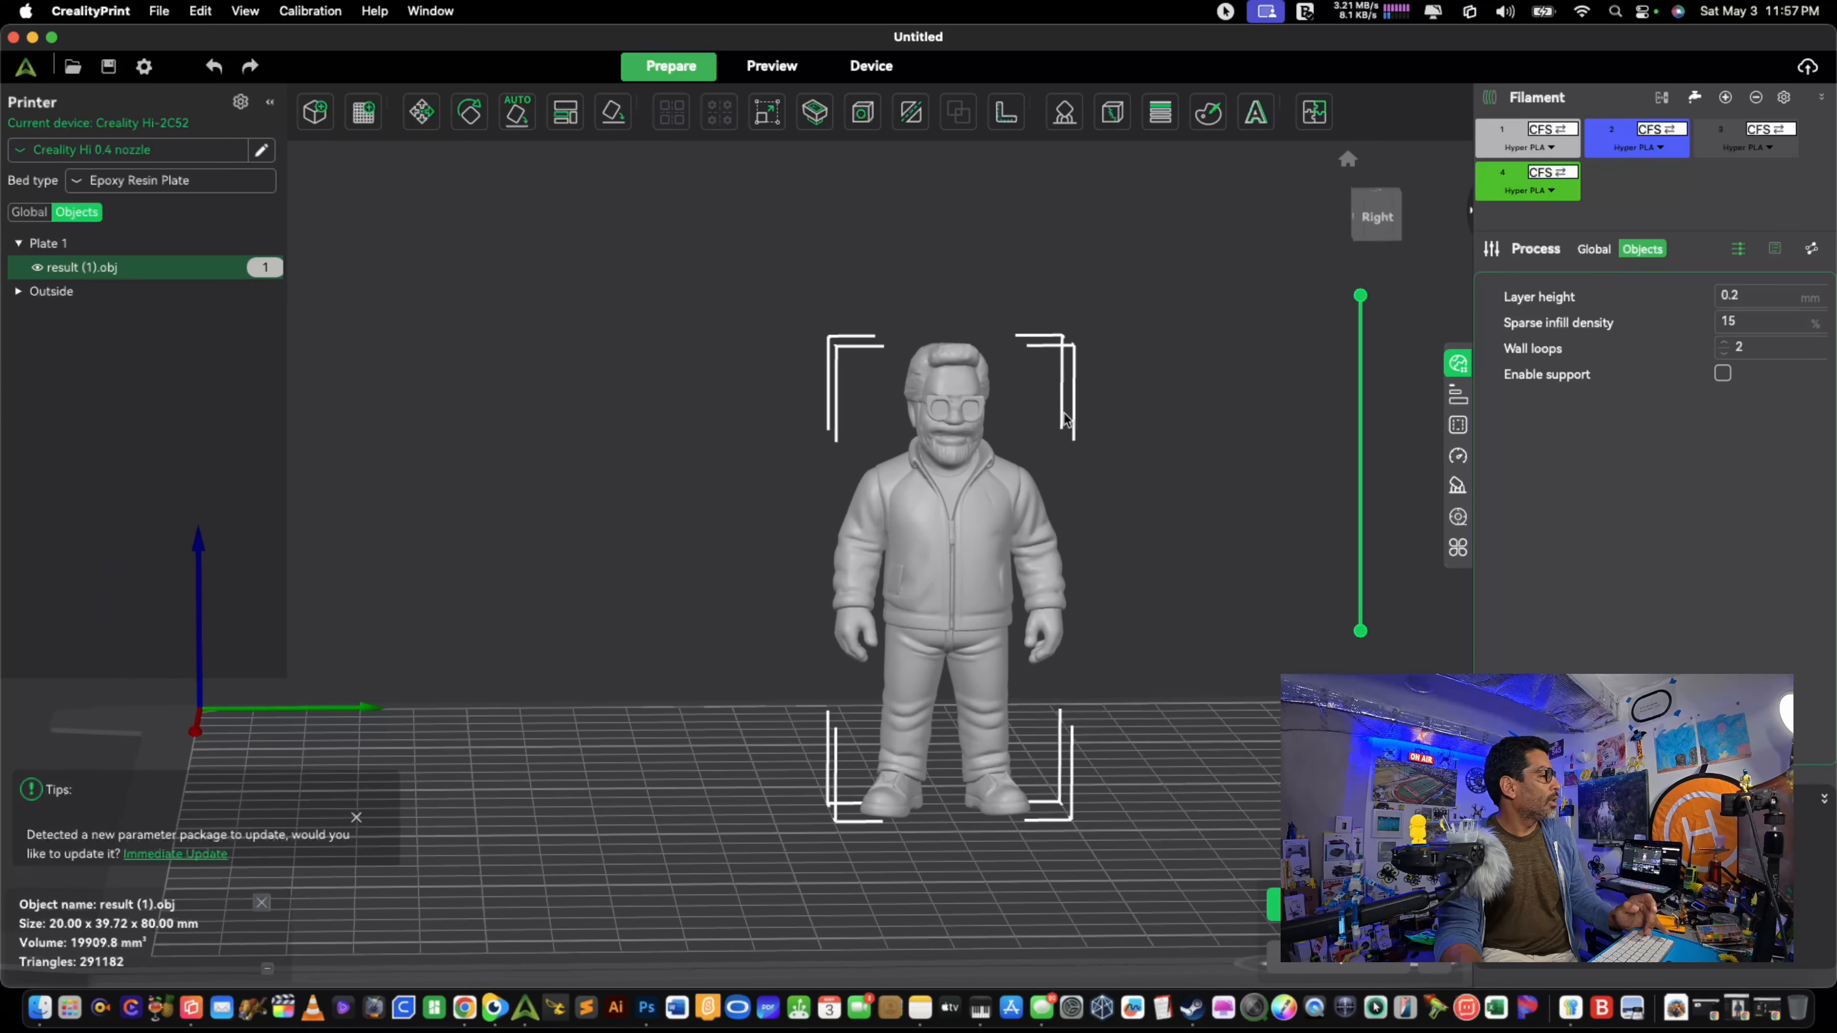
shift+scroll(1063, 414, down, 2)
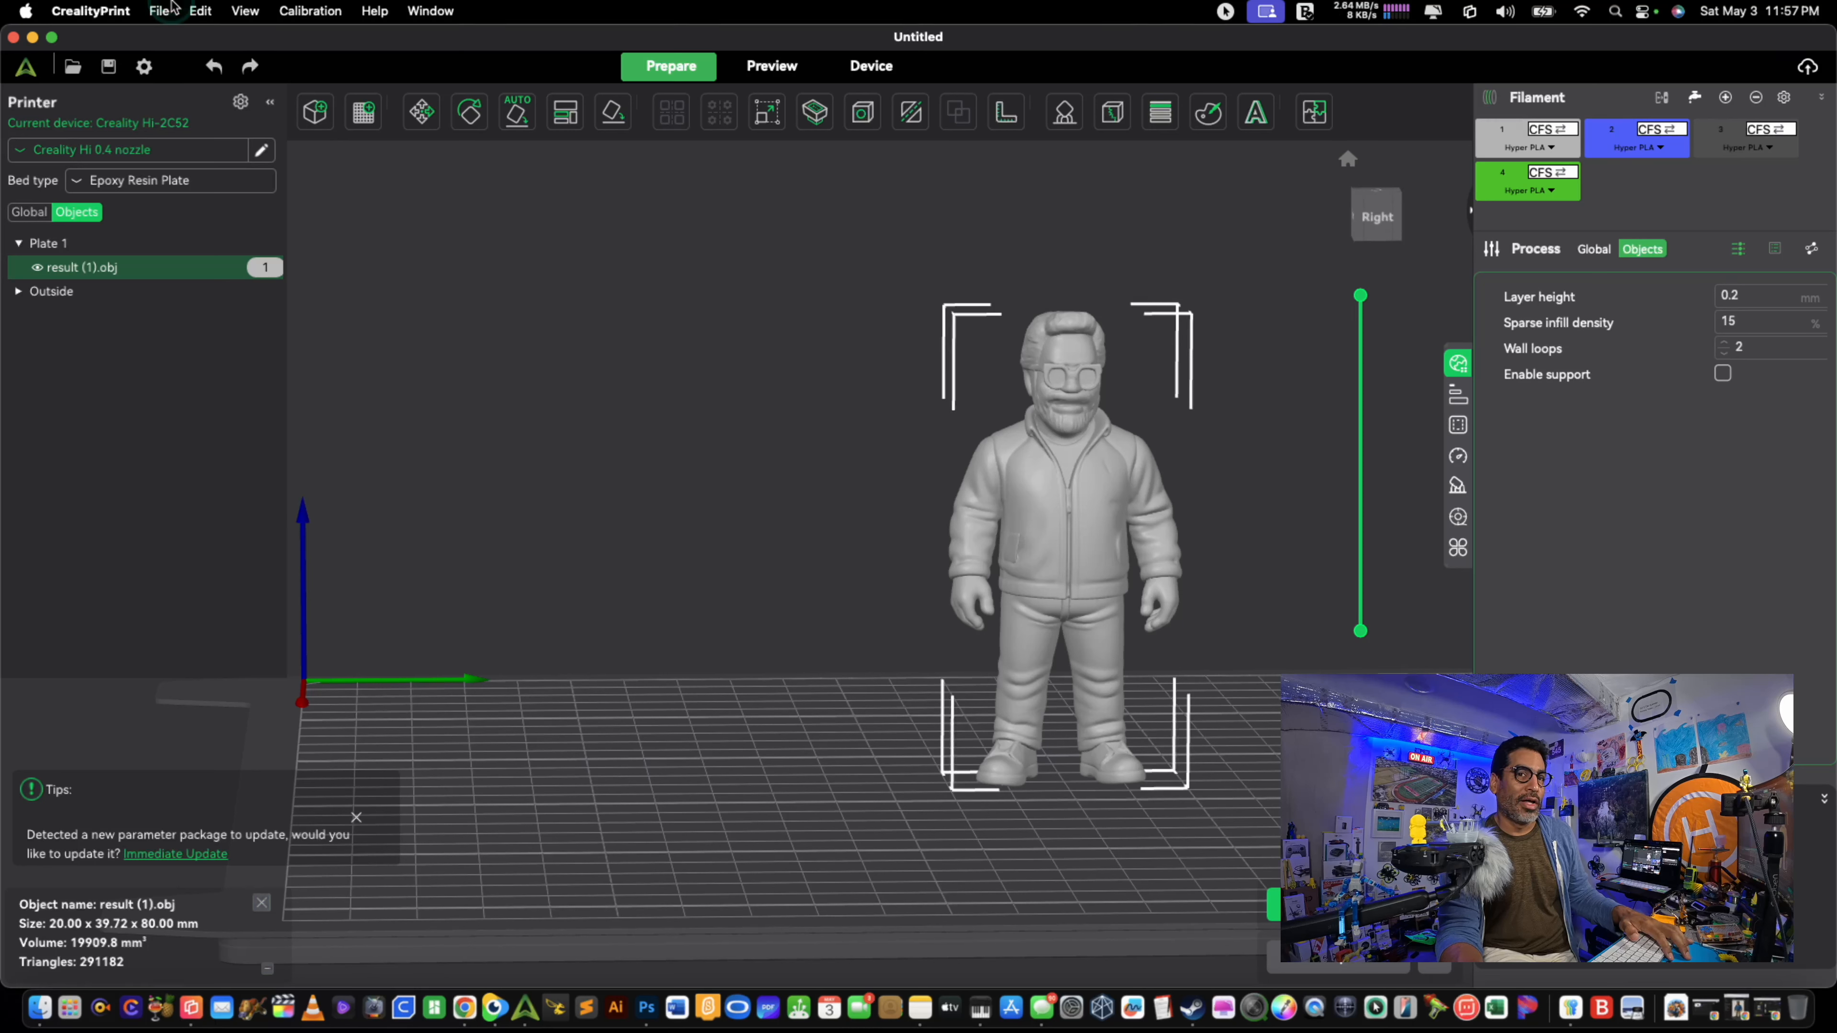
click(160, 10)
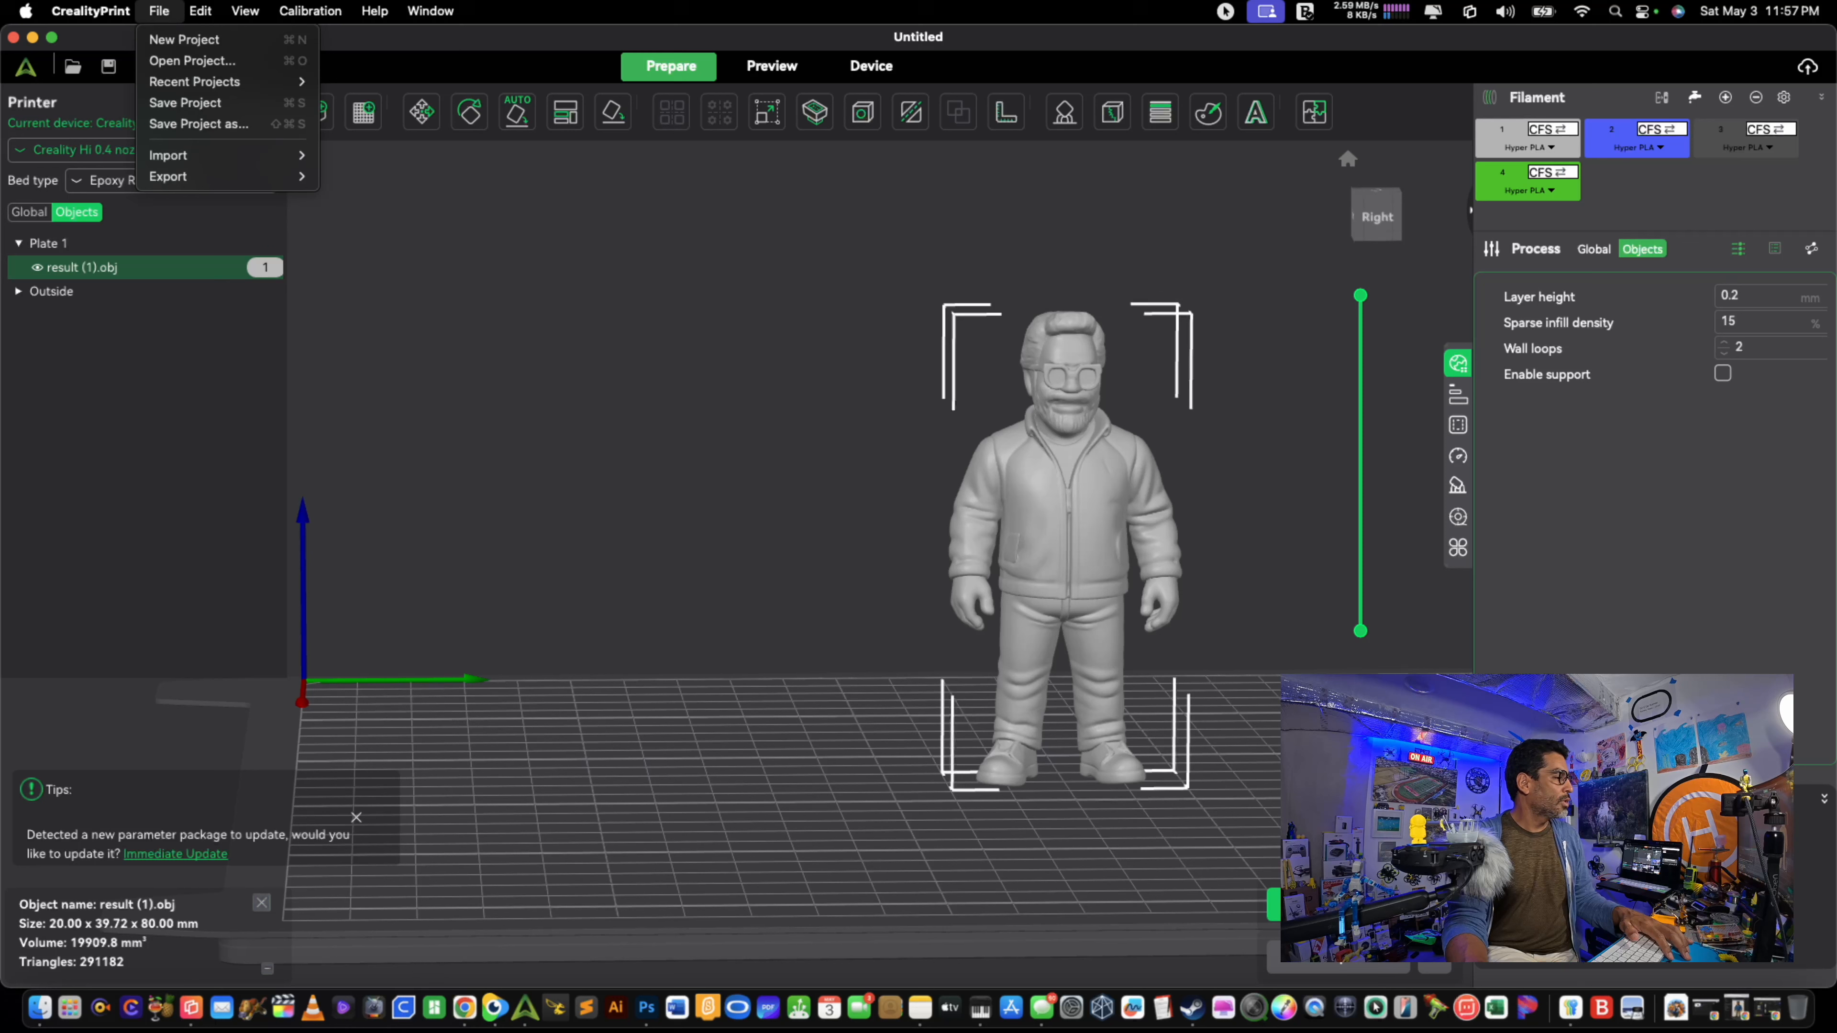
key(Escape)
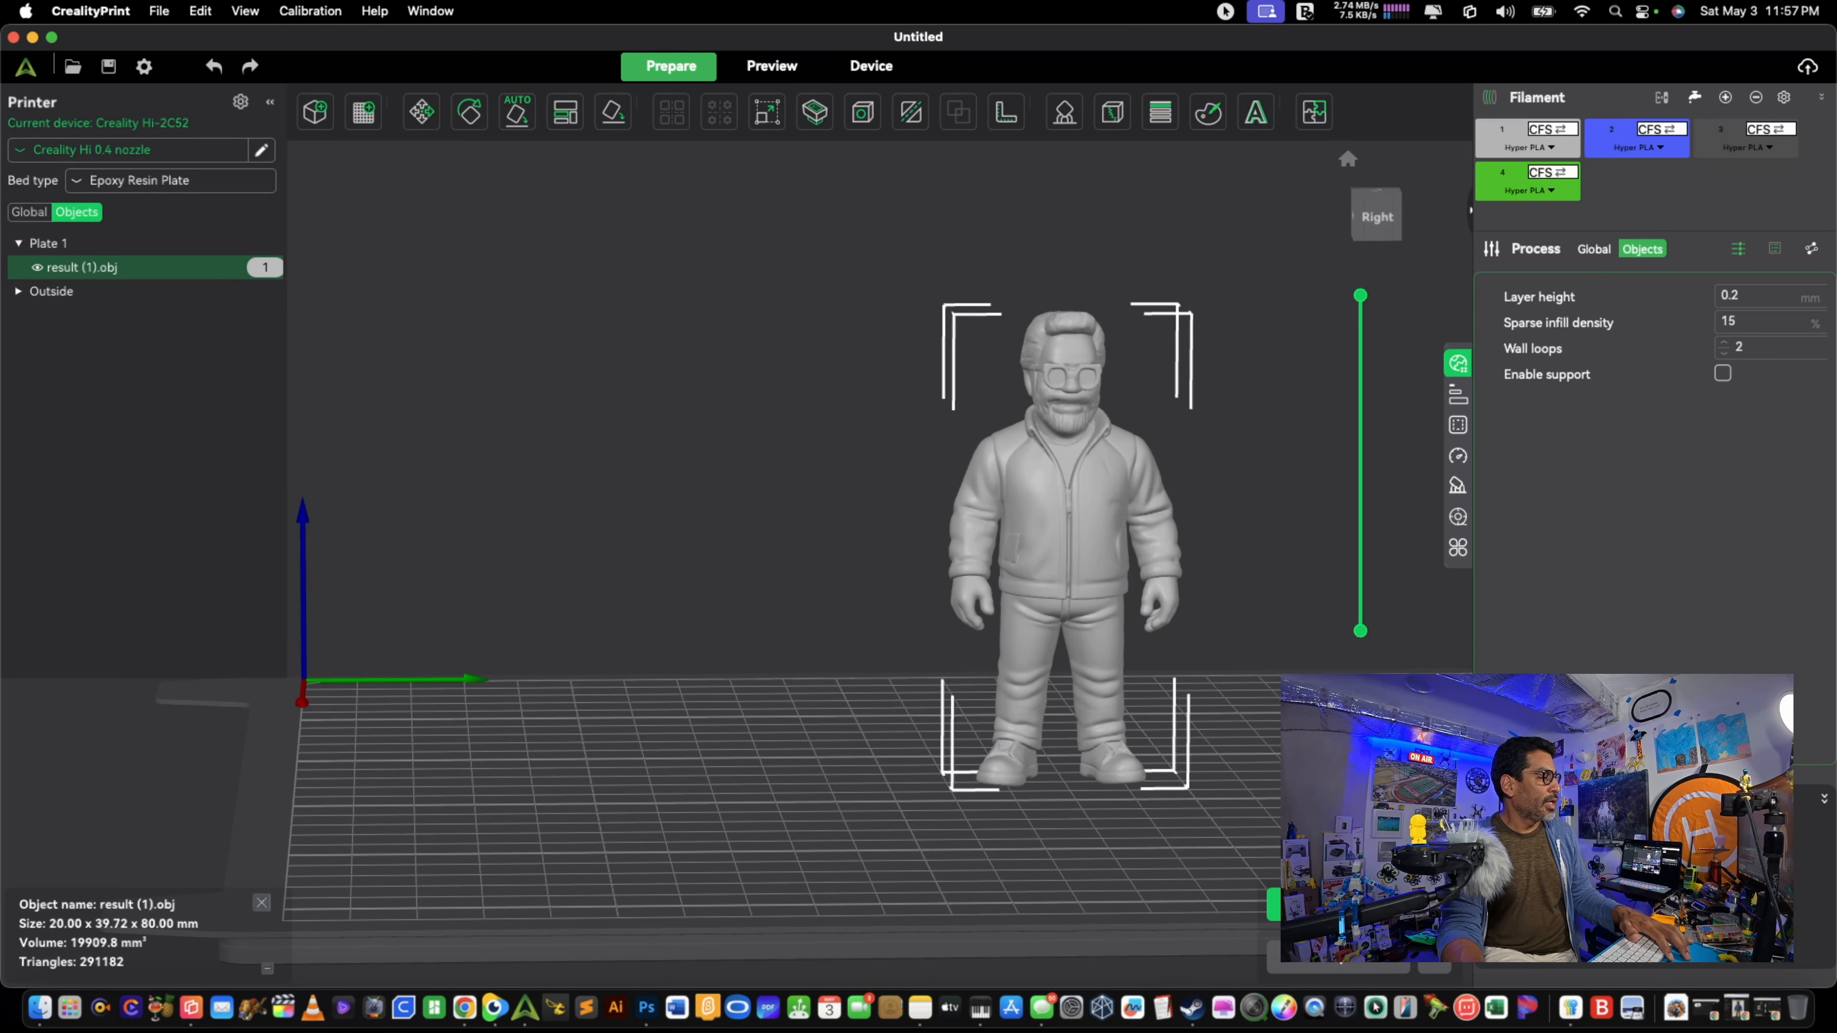
Step: Slice the plate without supports and inspect the figure's toolpath preview
click(1338, 905)
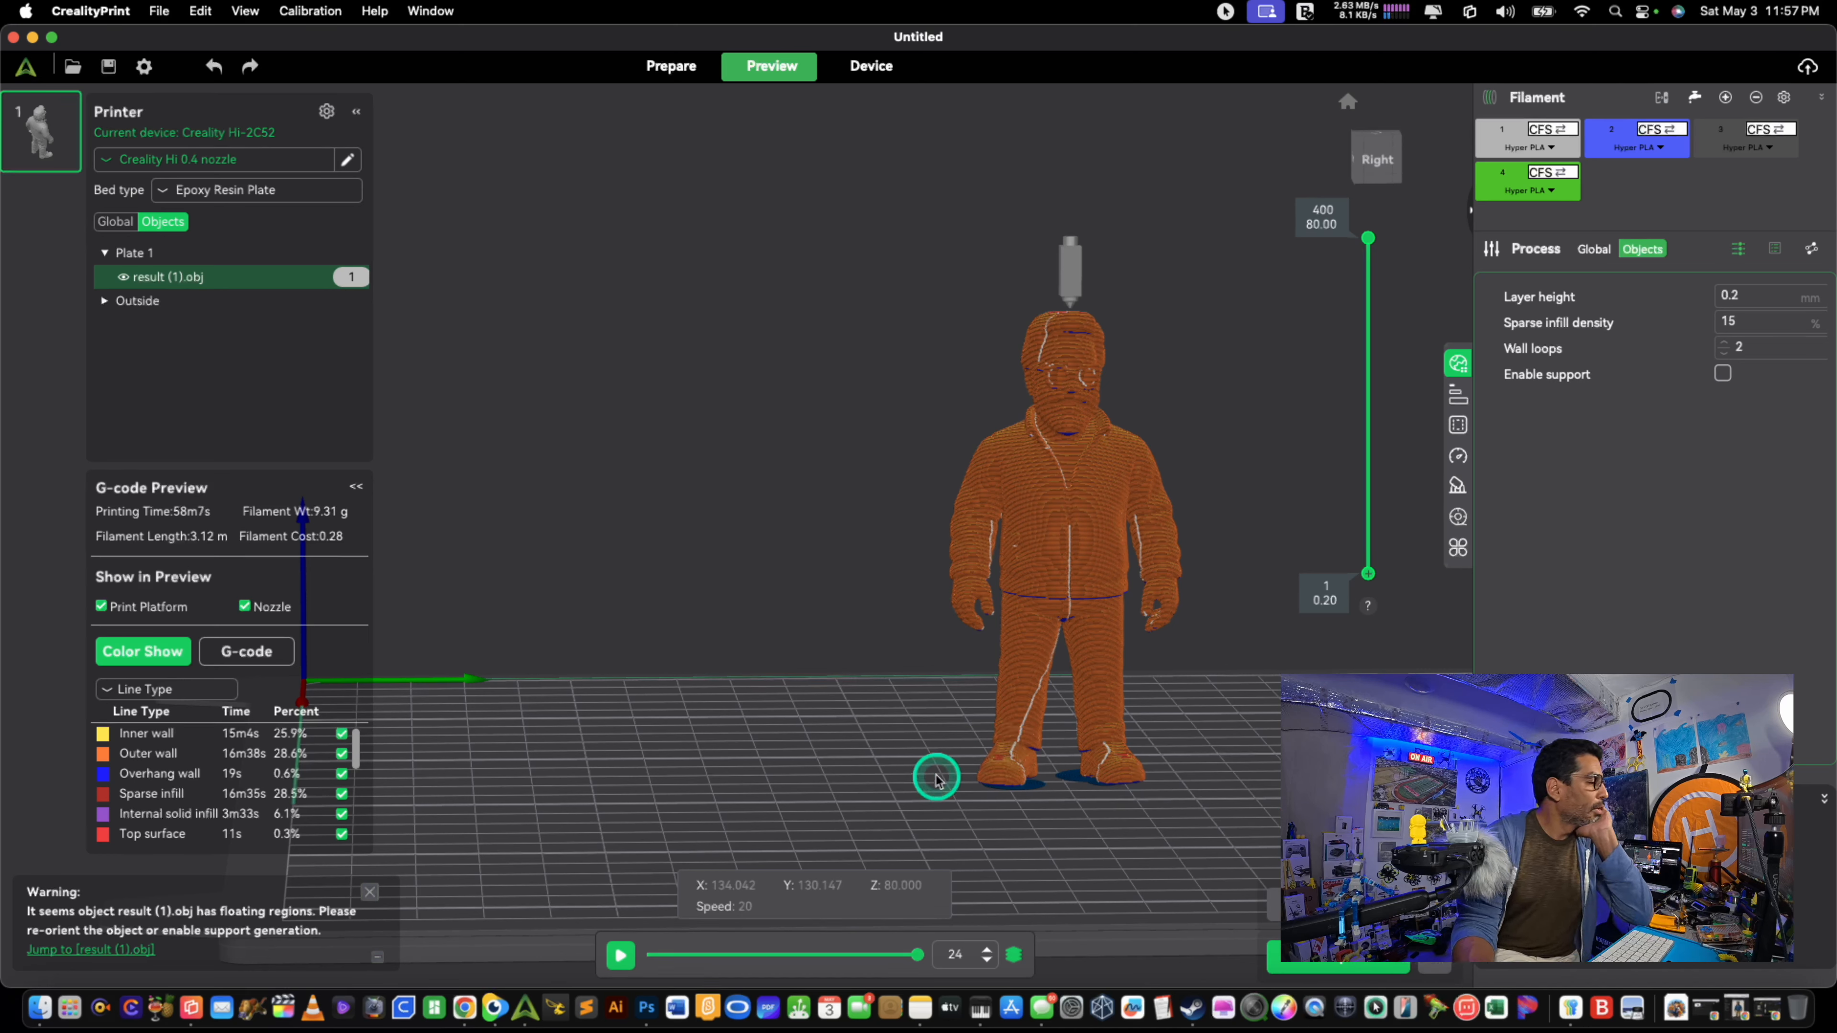
scroll(936, 778, up, 1)
scroll(853, 712, down, 2)
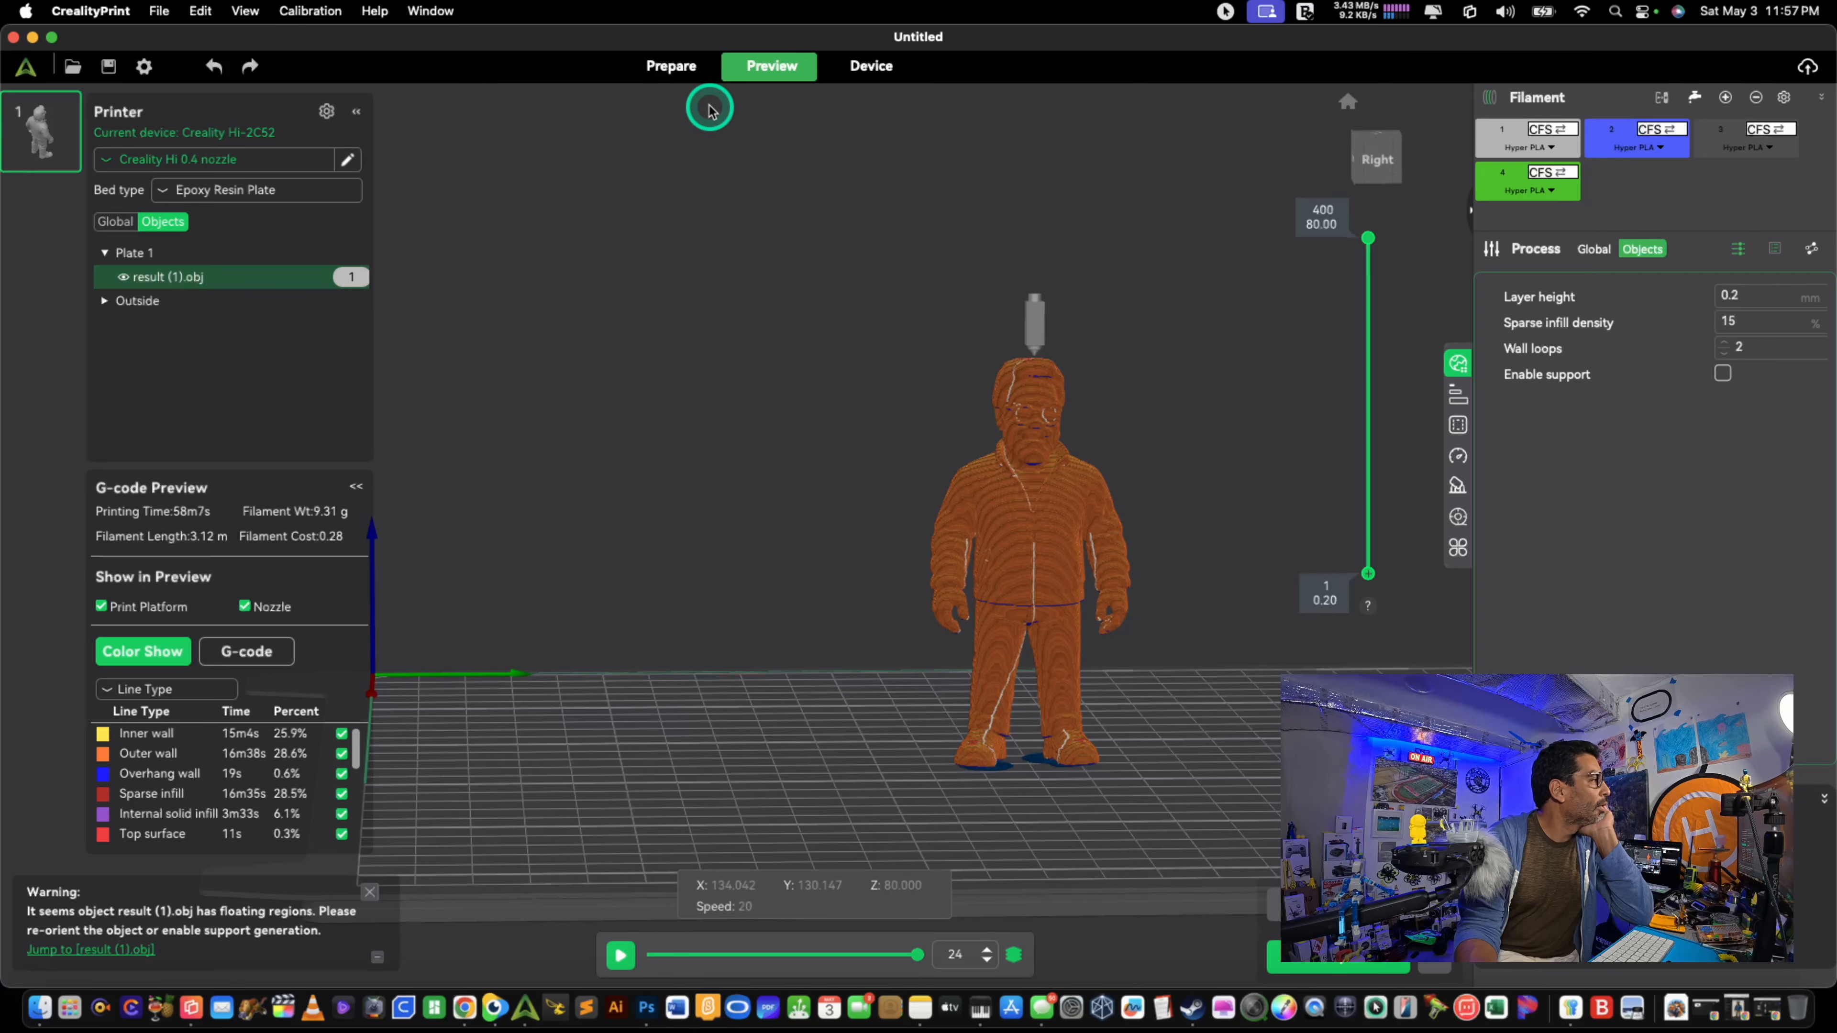
Step: Go back to preparing the figure and enable support for it with the type Normal(manual)
click(670, 66)
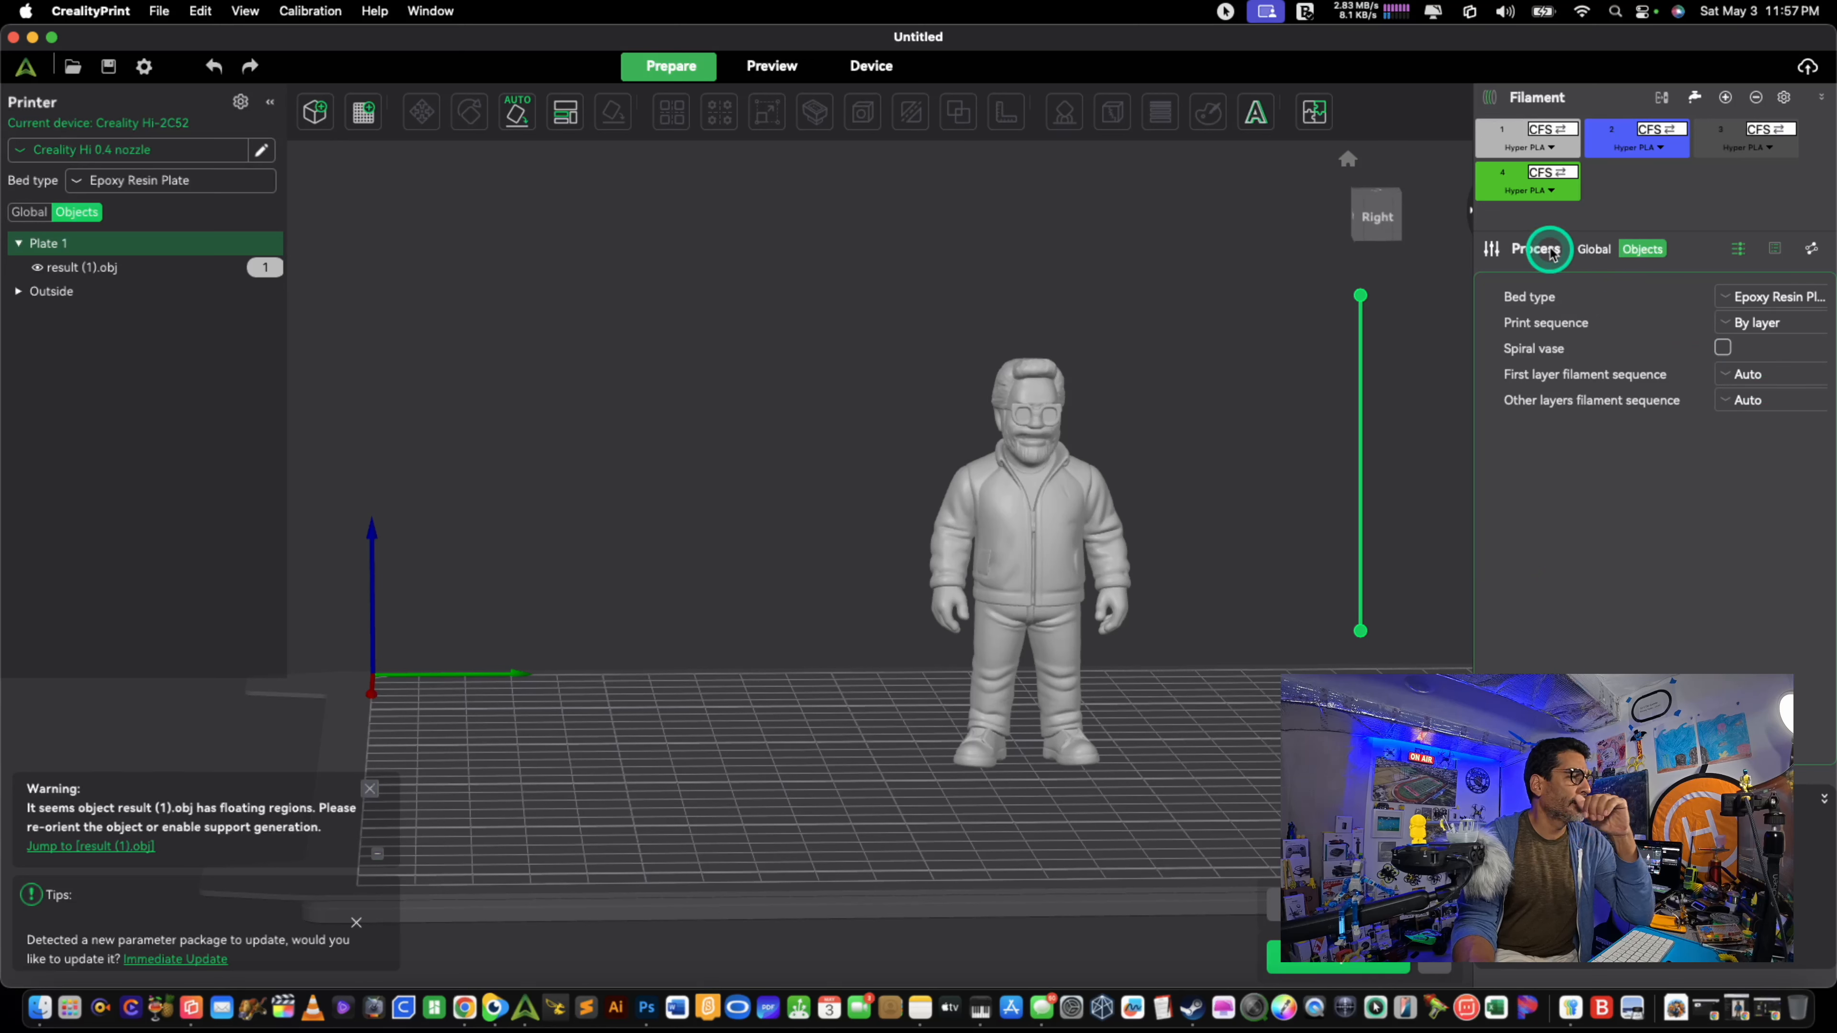
click(1078, 492)
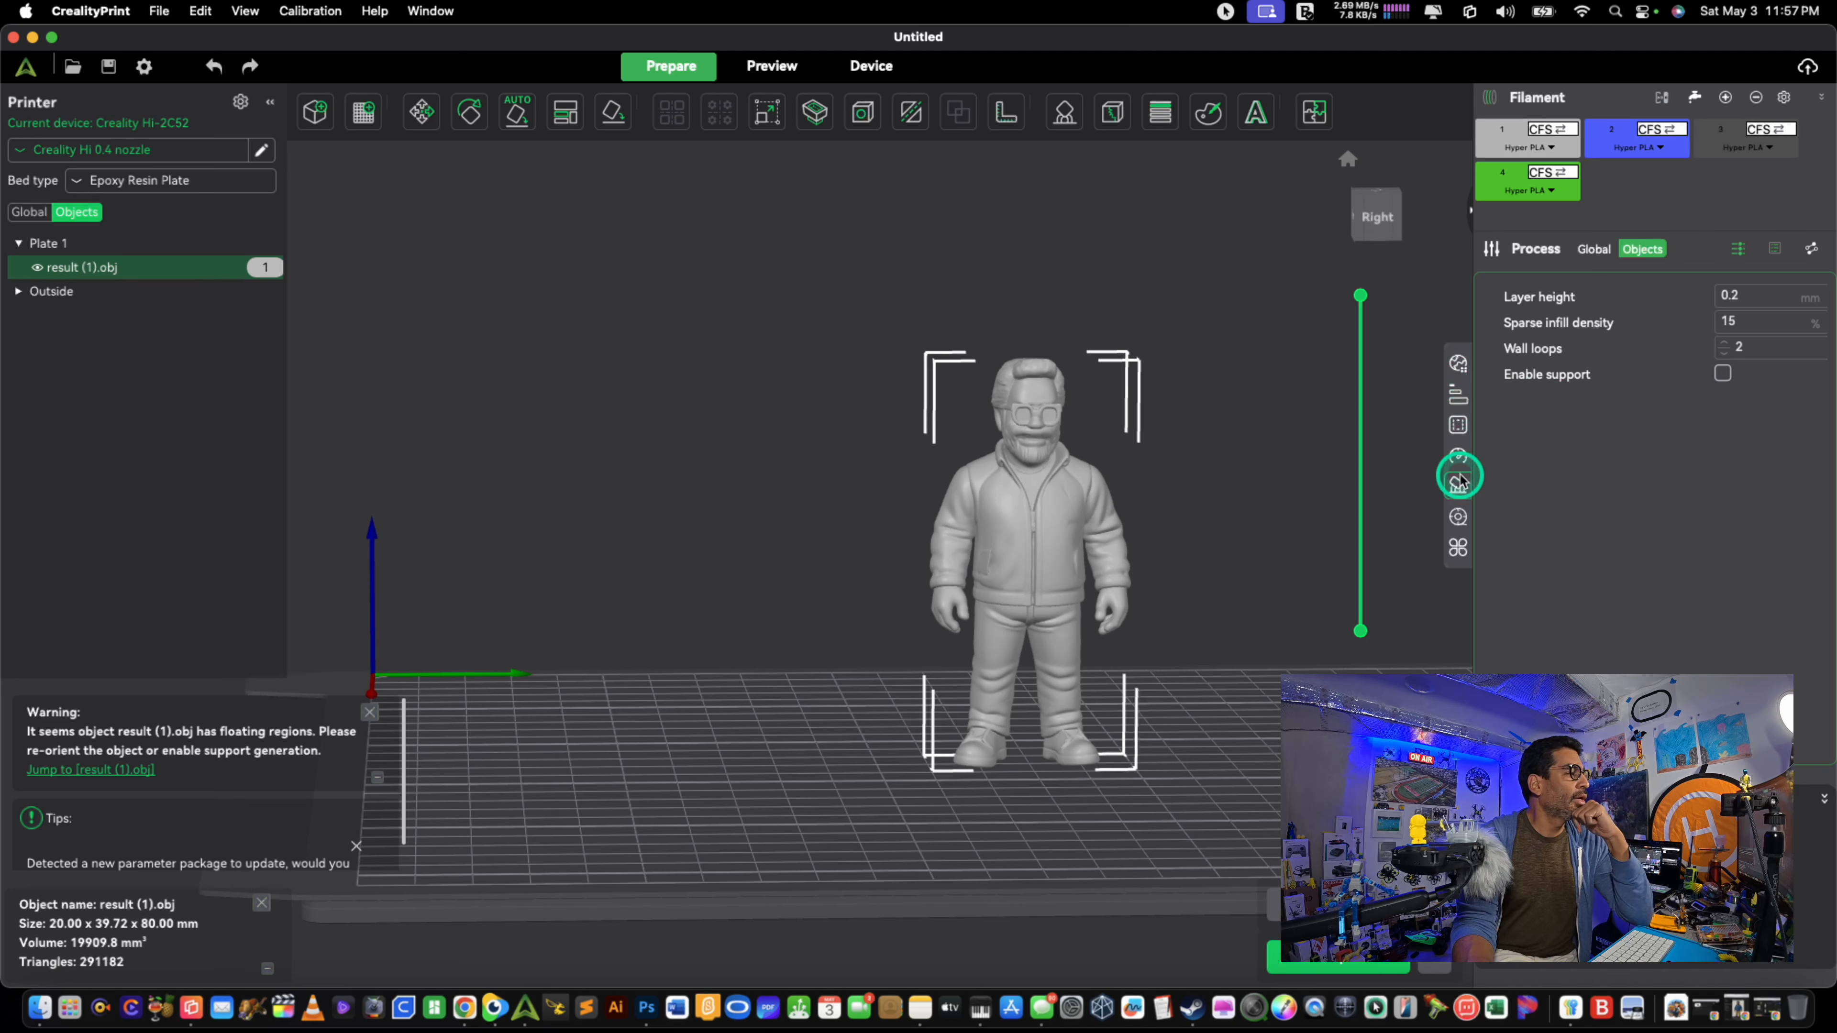
click(1458, 486)
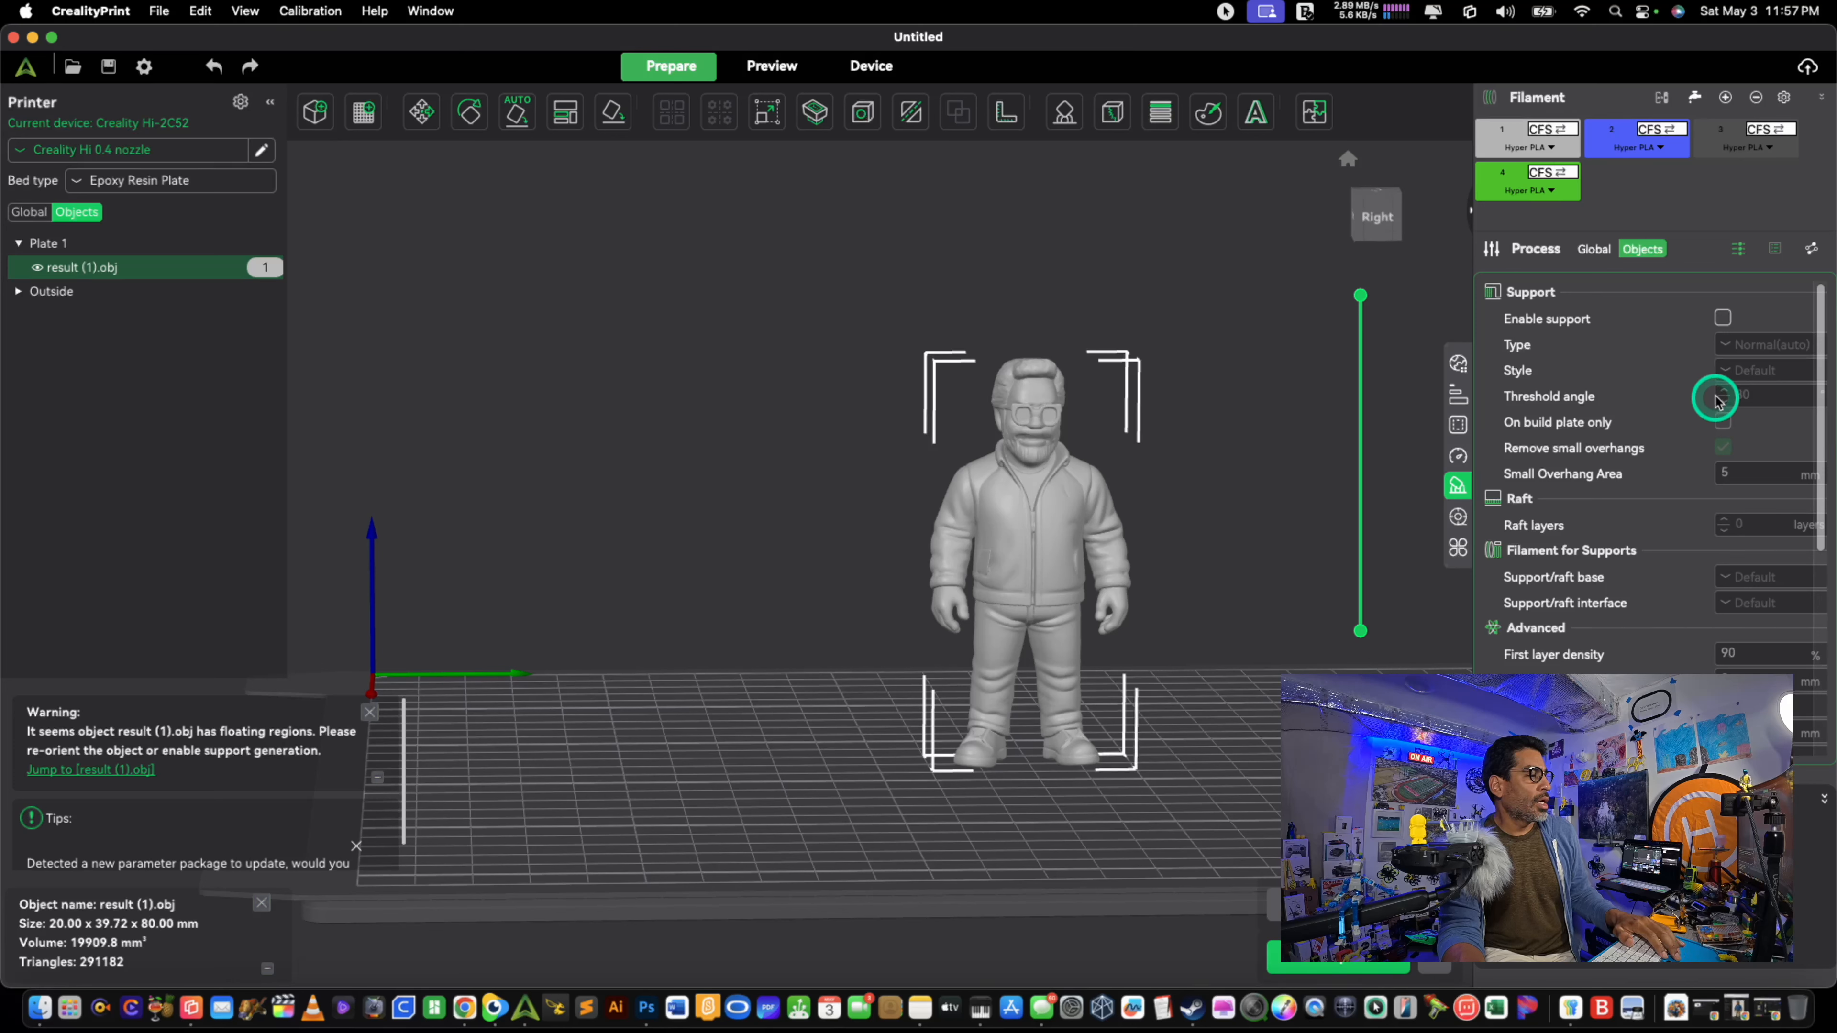
click(1724, 319)
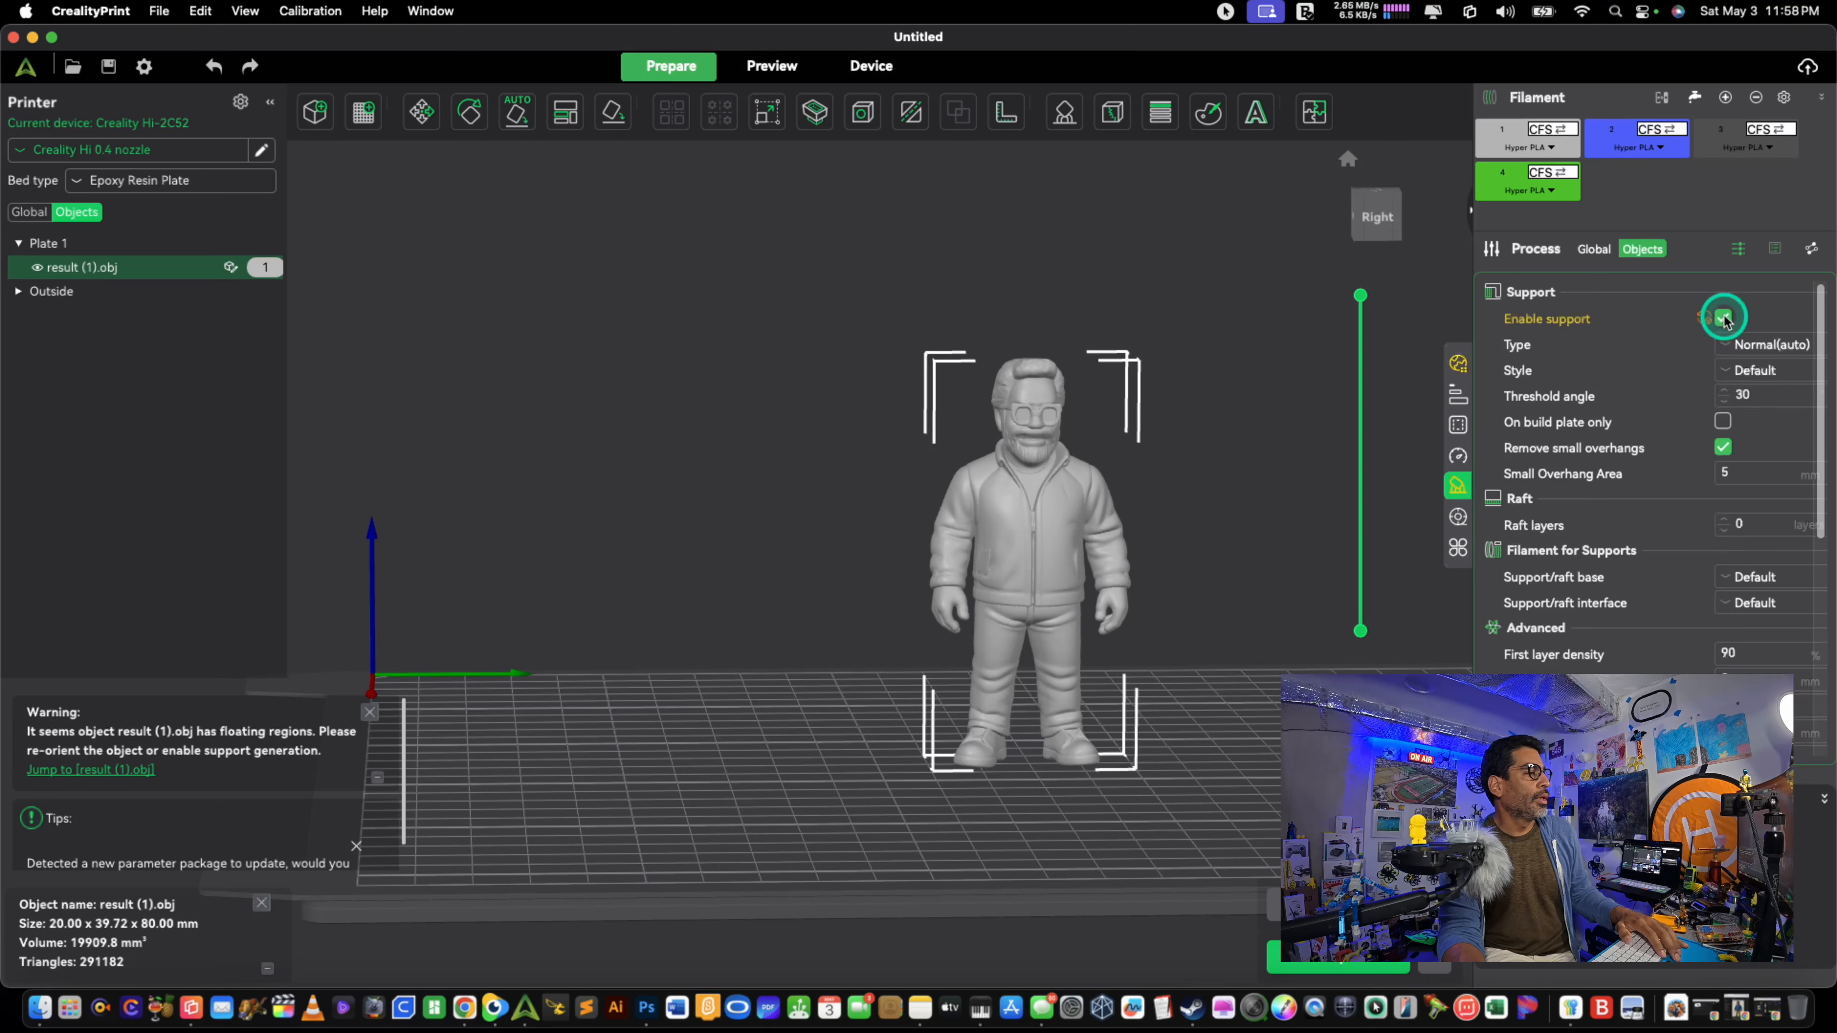
click(1765, 346)
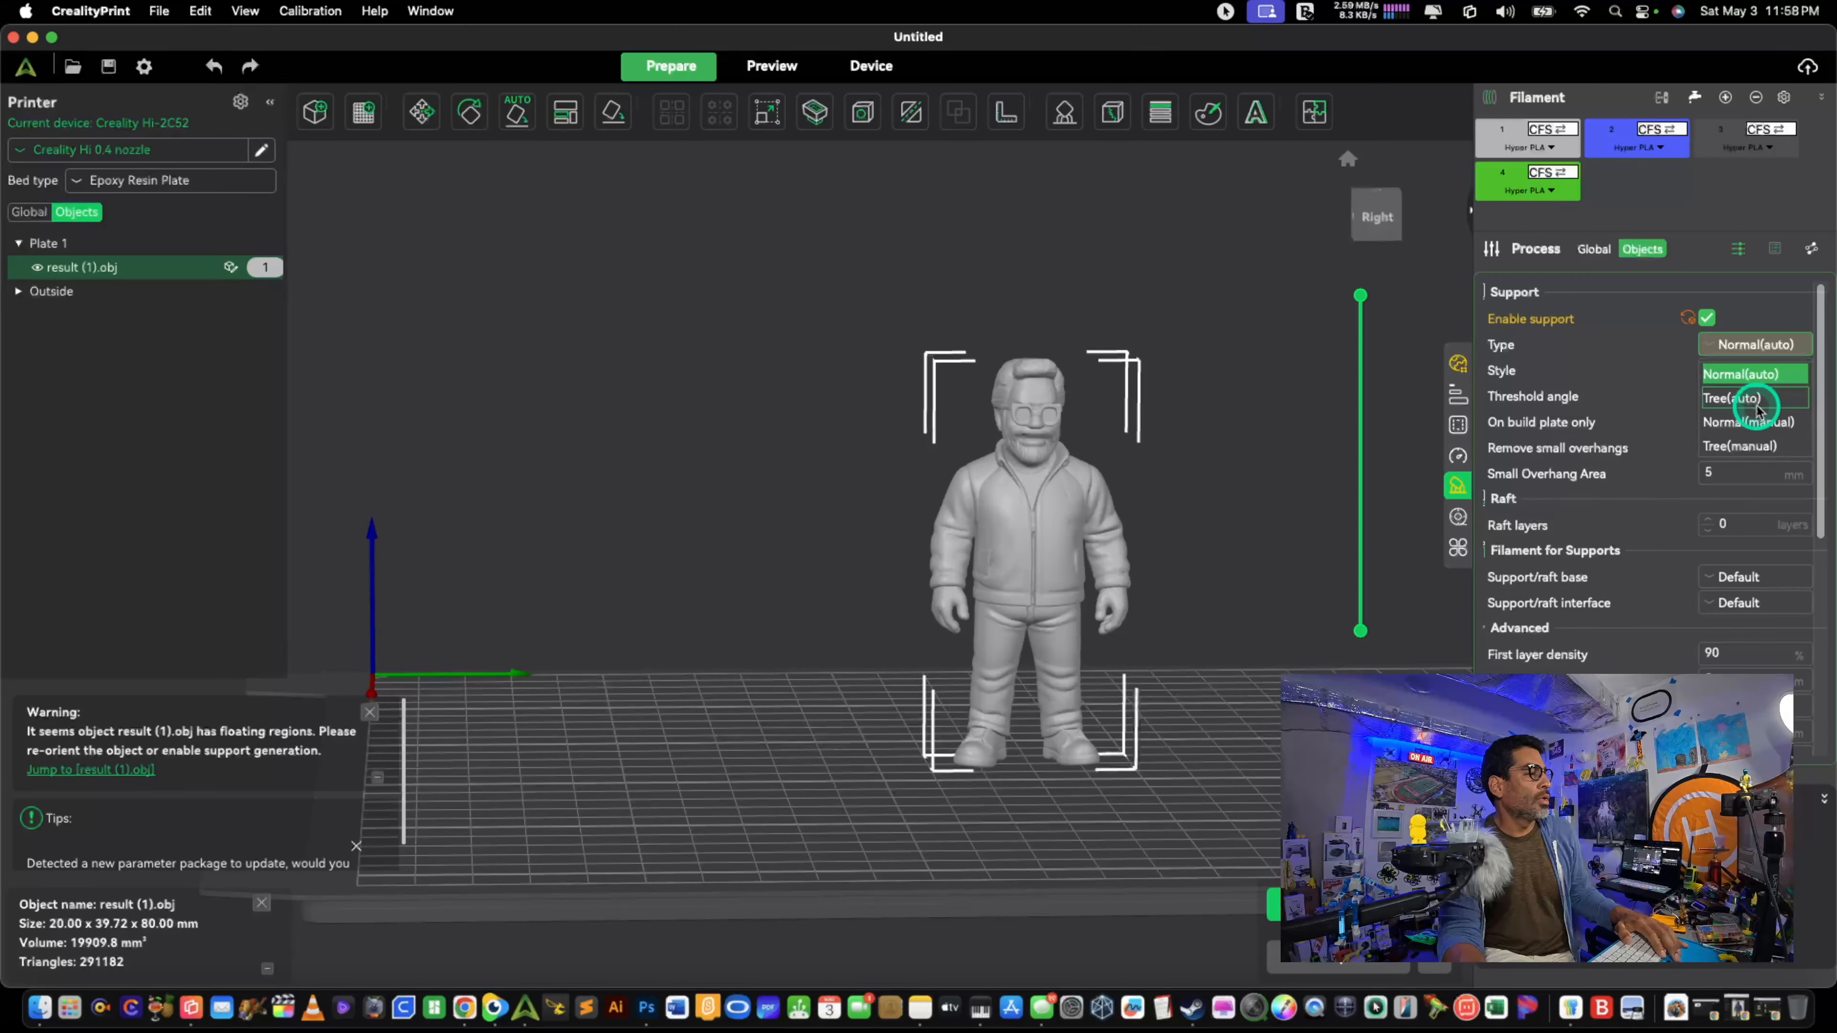
click(1759, 424)
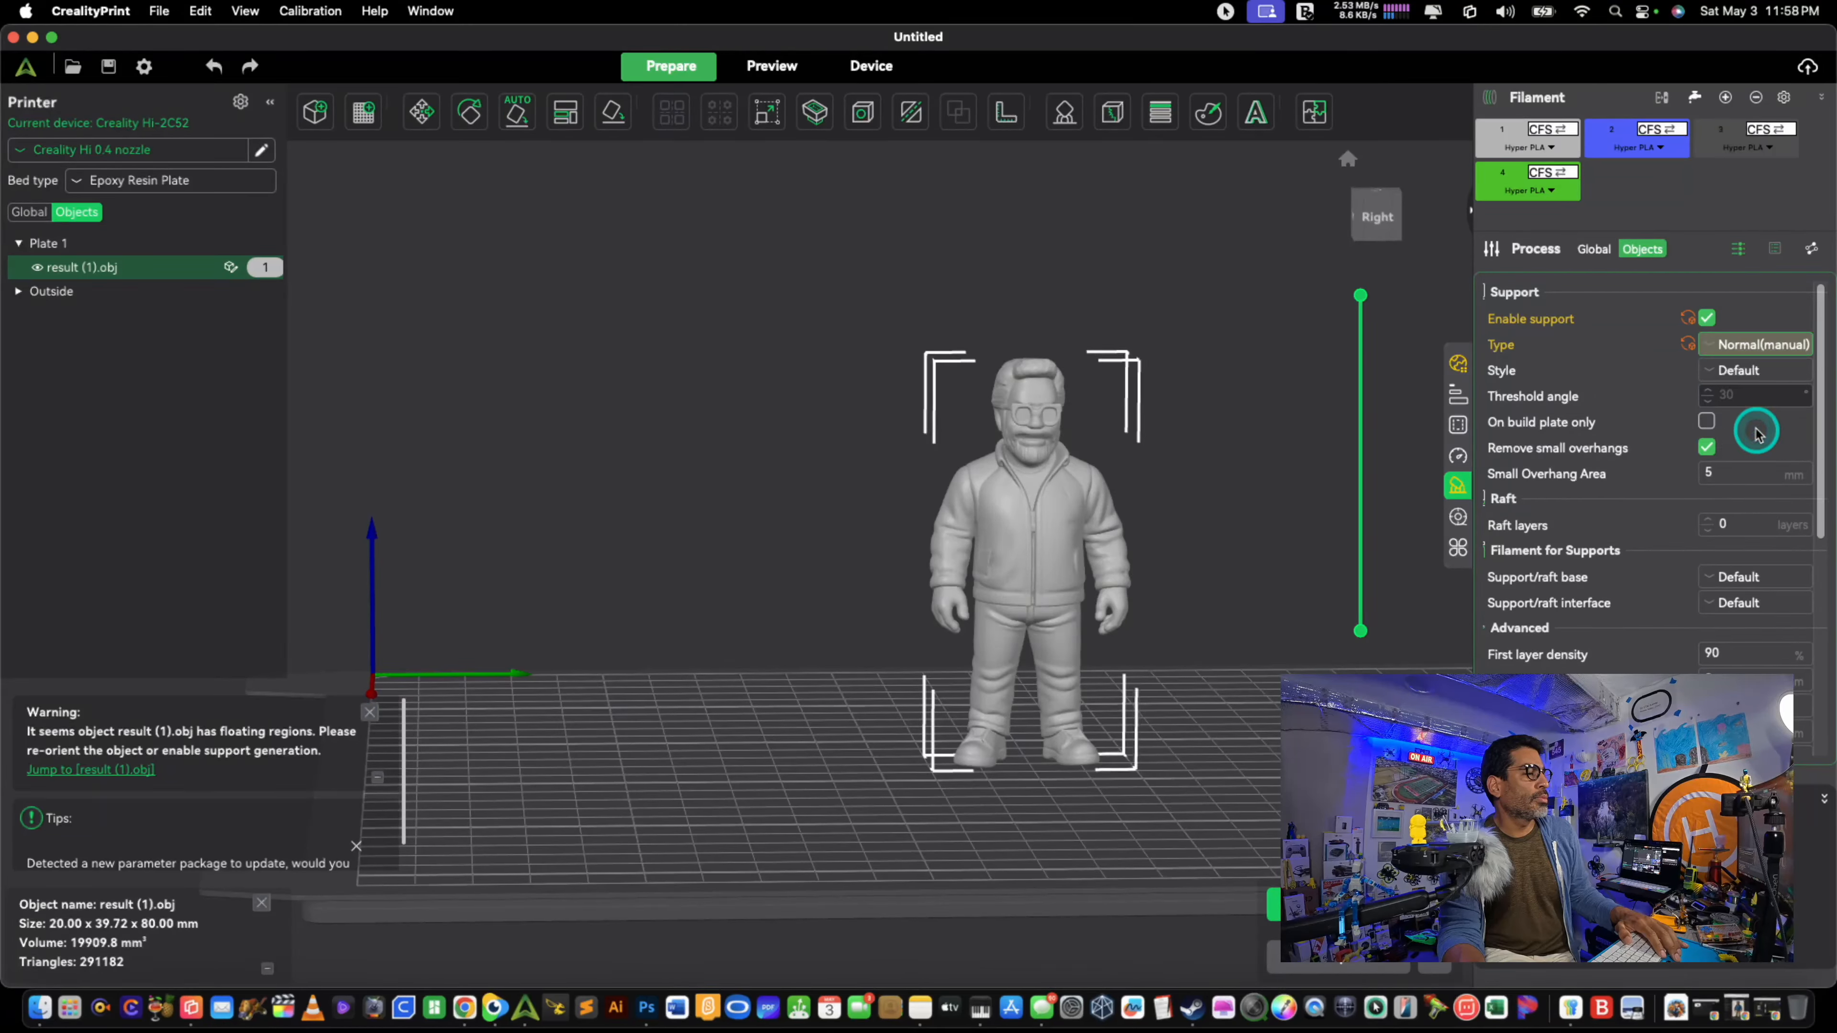
Step: Slice the figure with manual supports, set its small overhang area to 30 mm, and check the preview again
click(1736, 472)
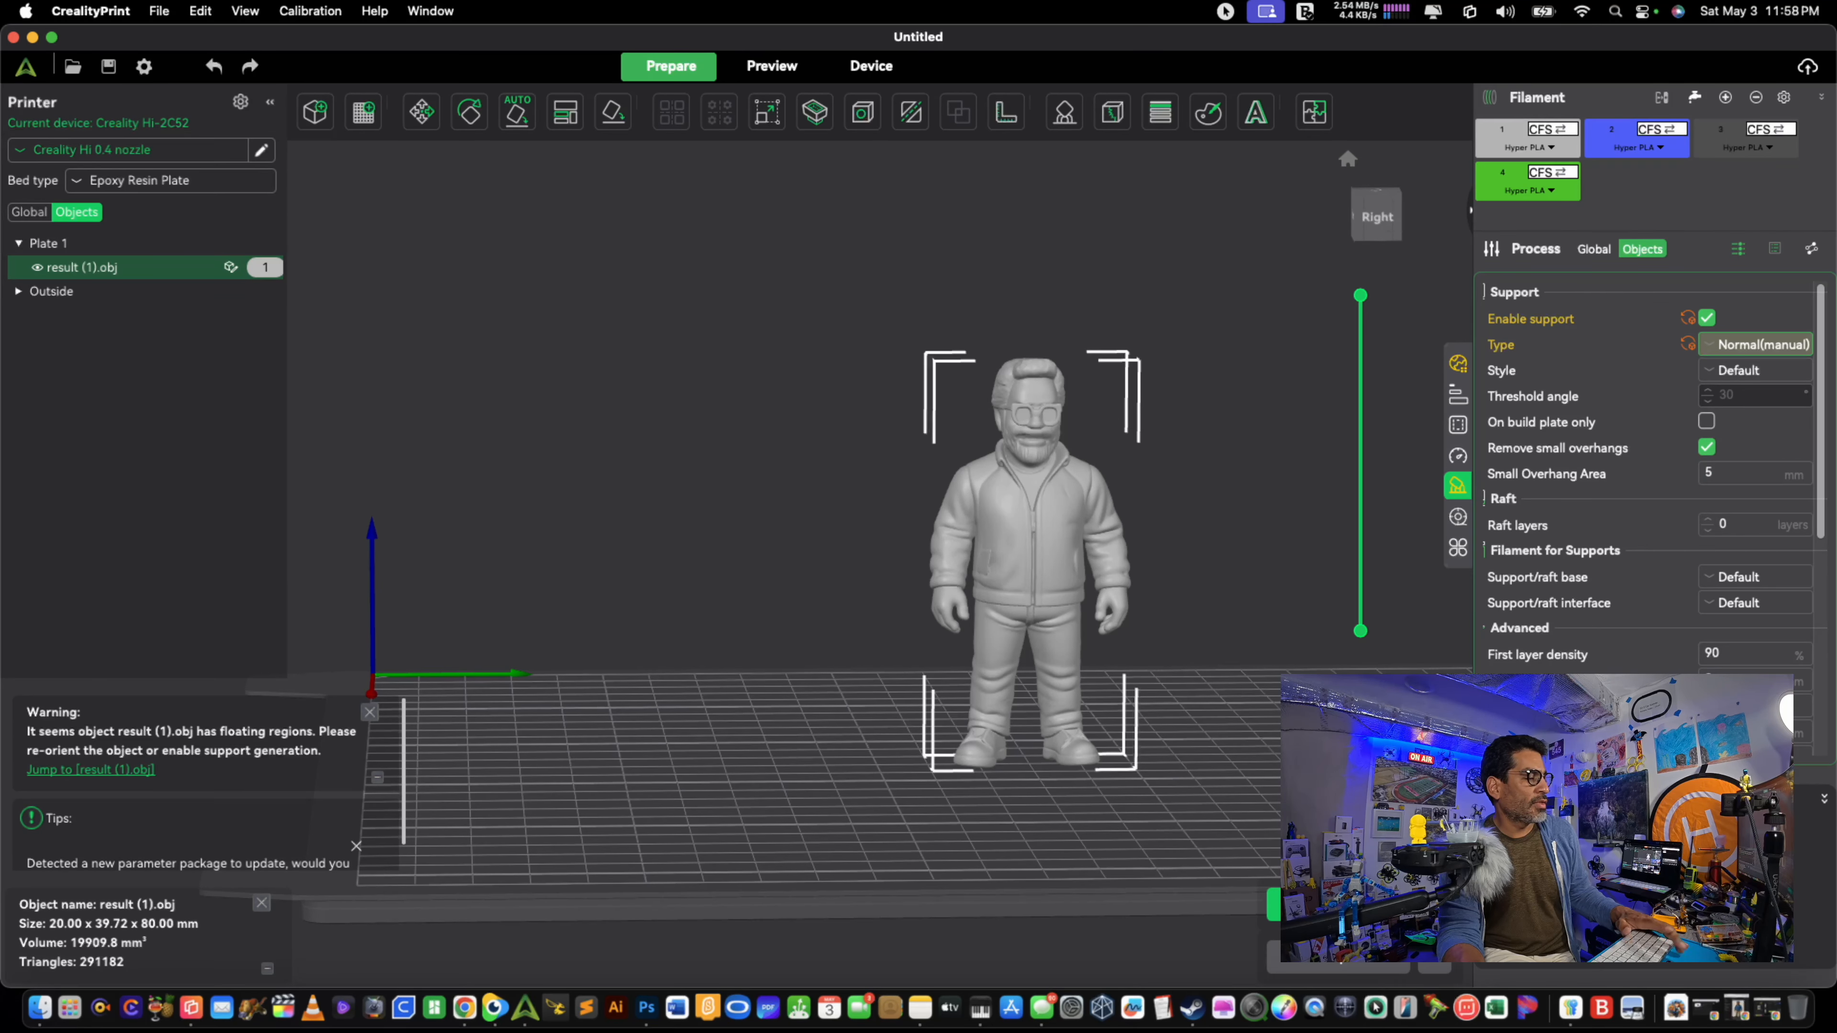
click(1338, 905)
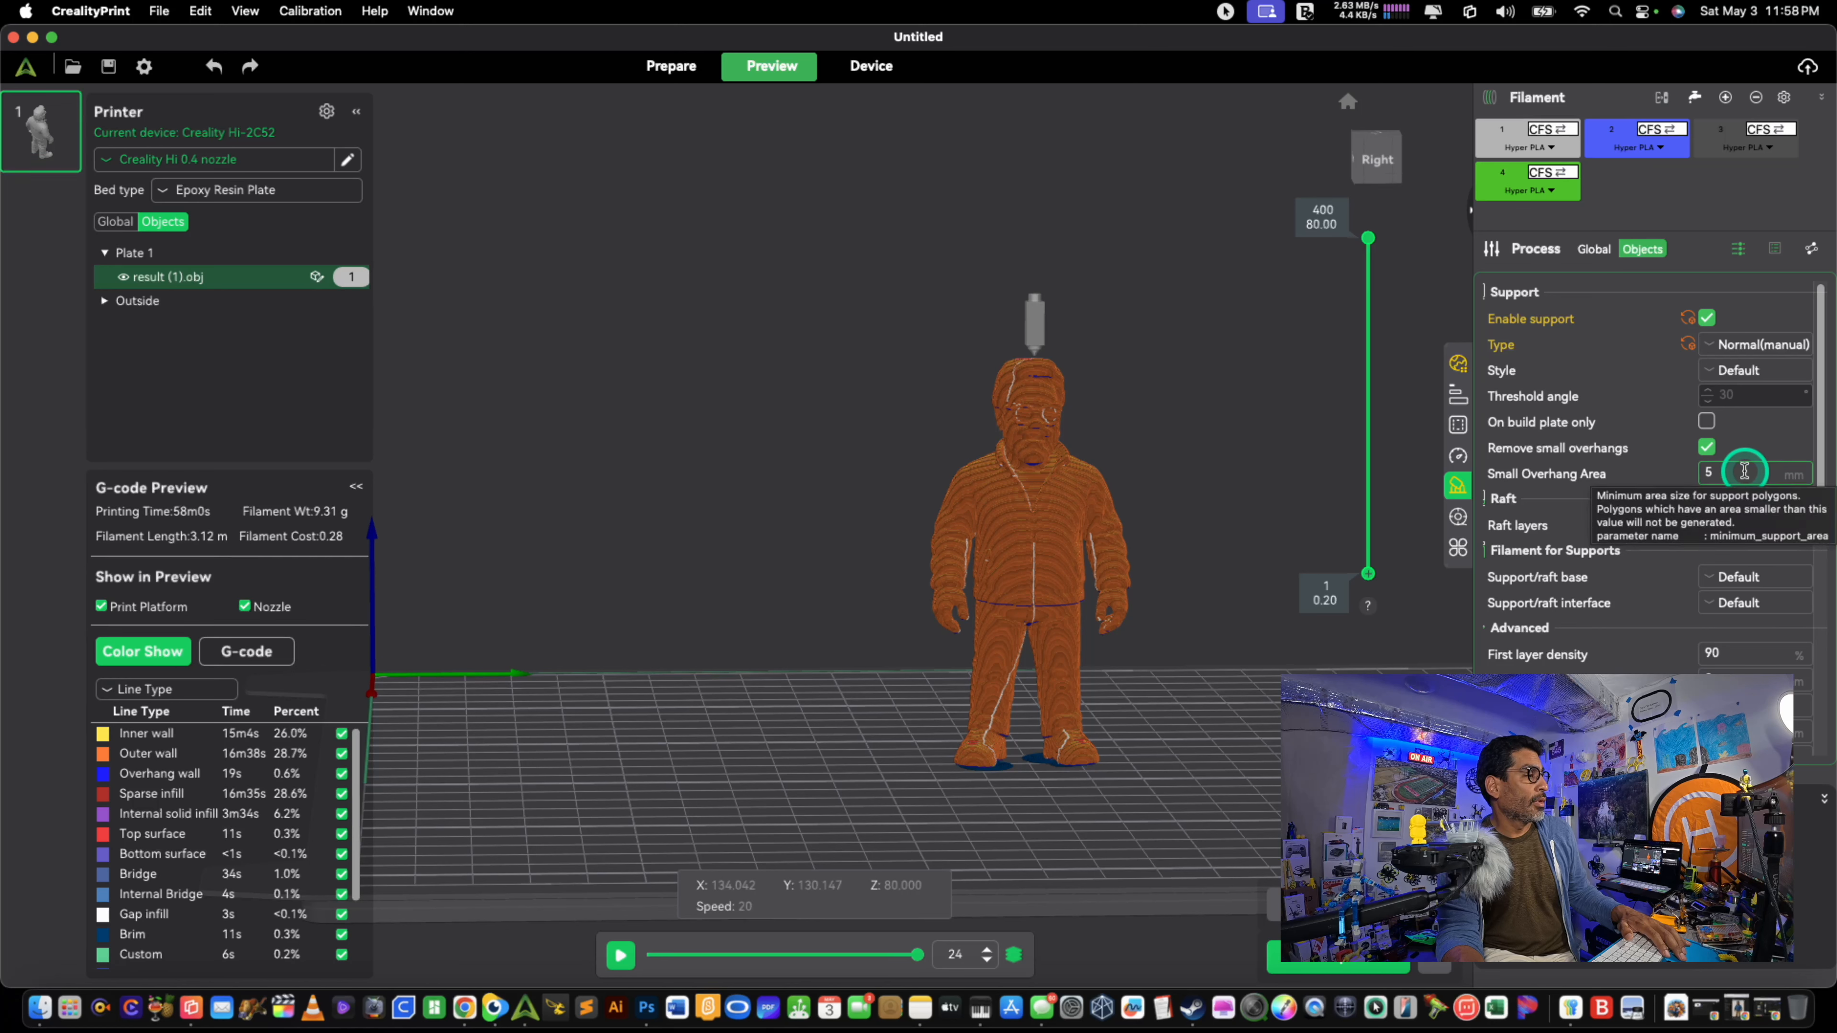
drag(1744, 472, 1696, 464)
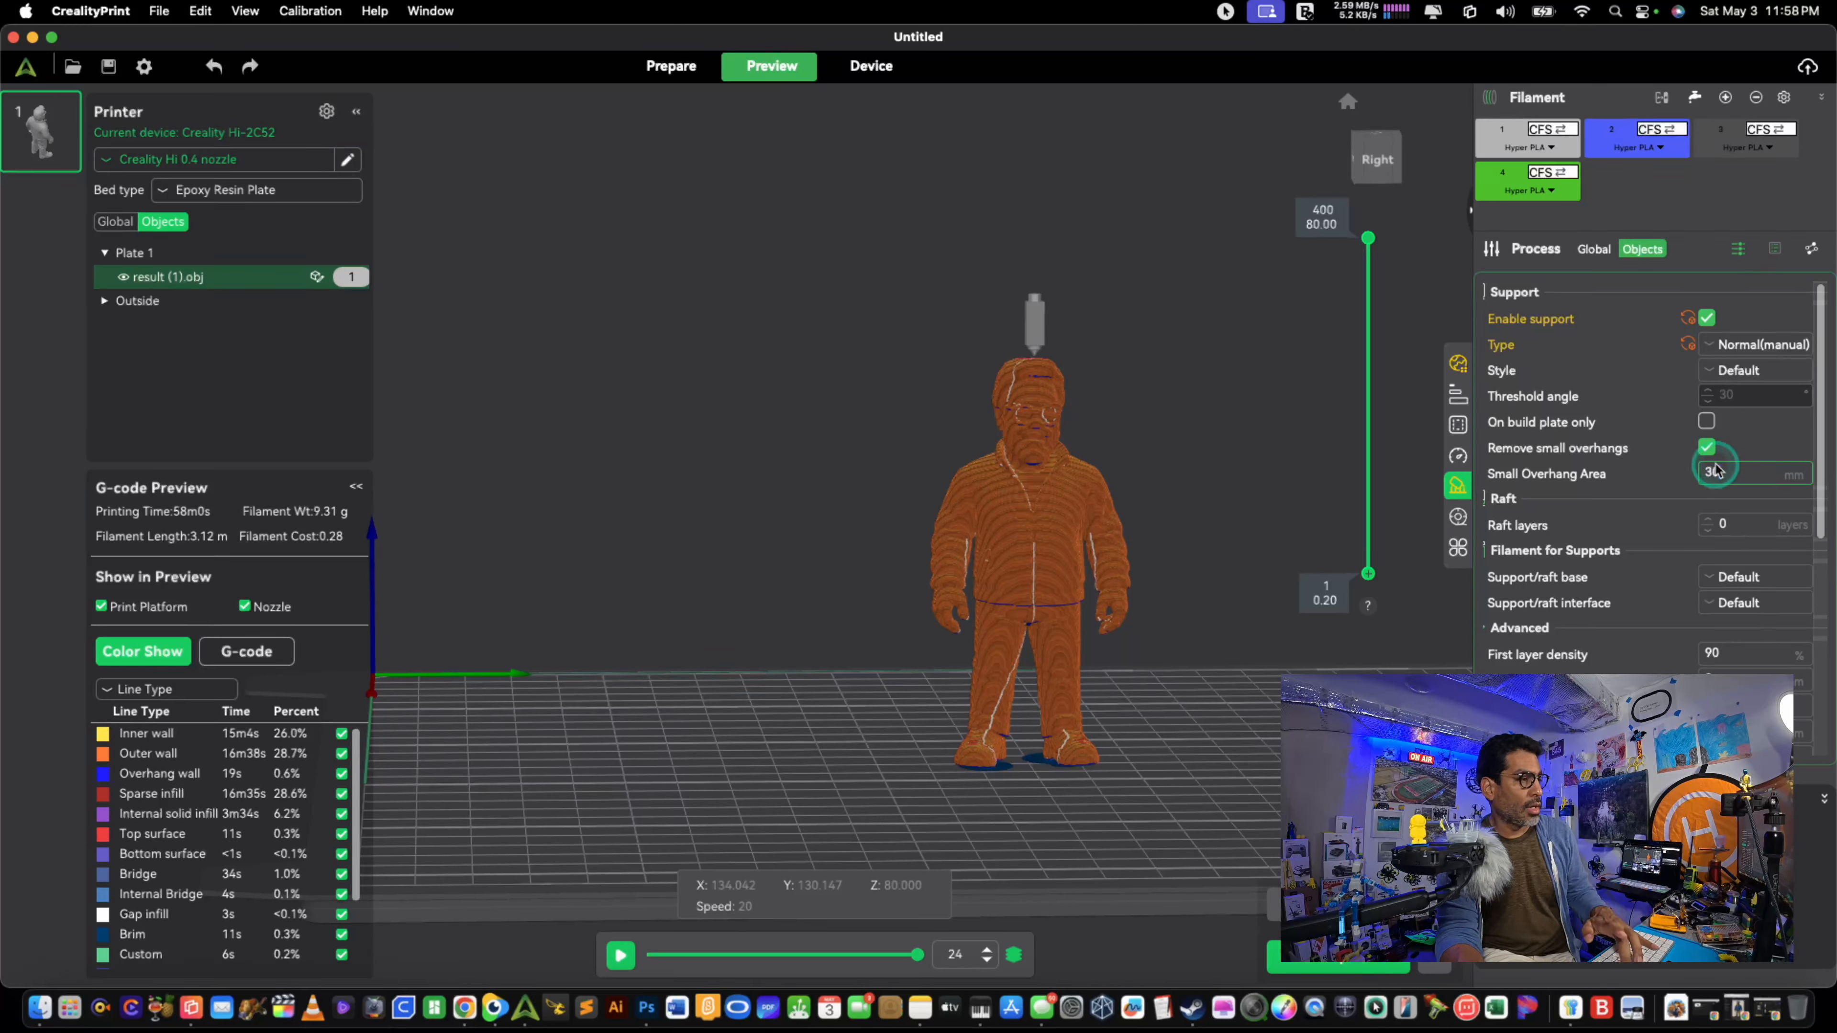
click(1549, 568)
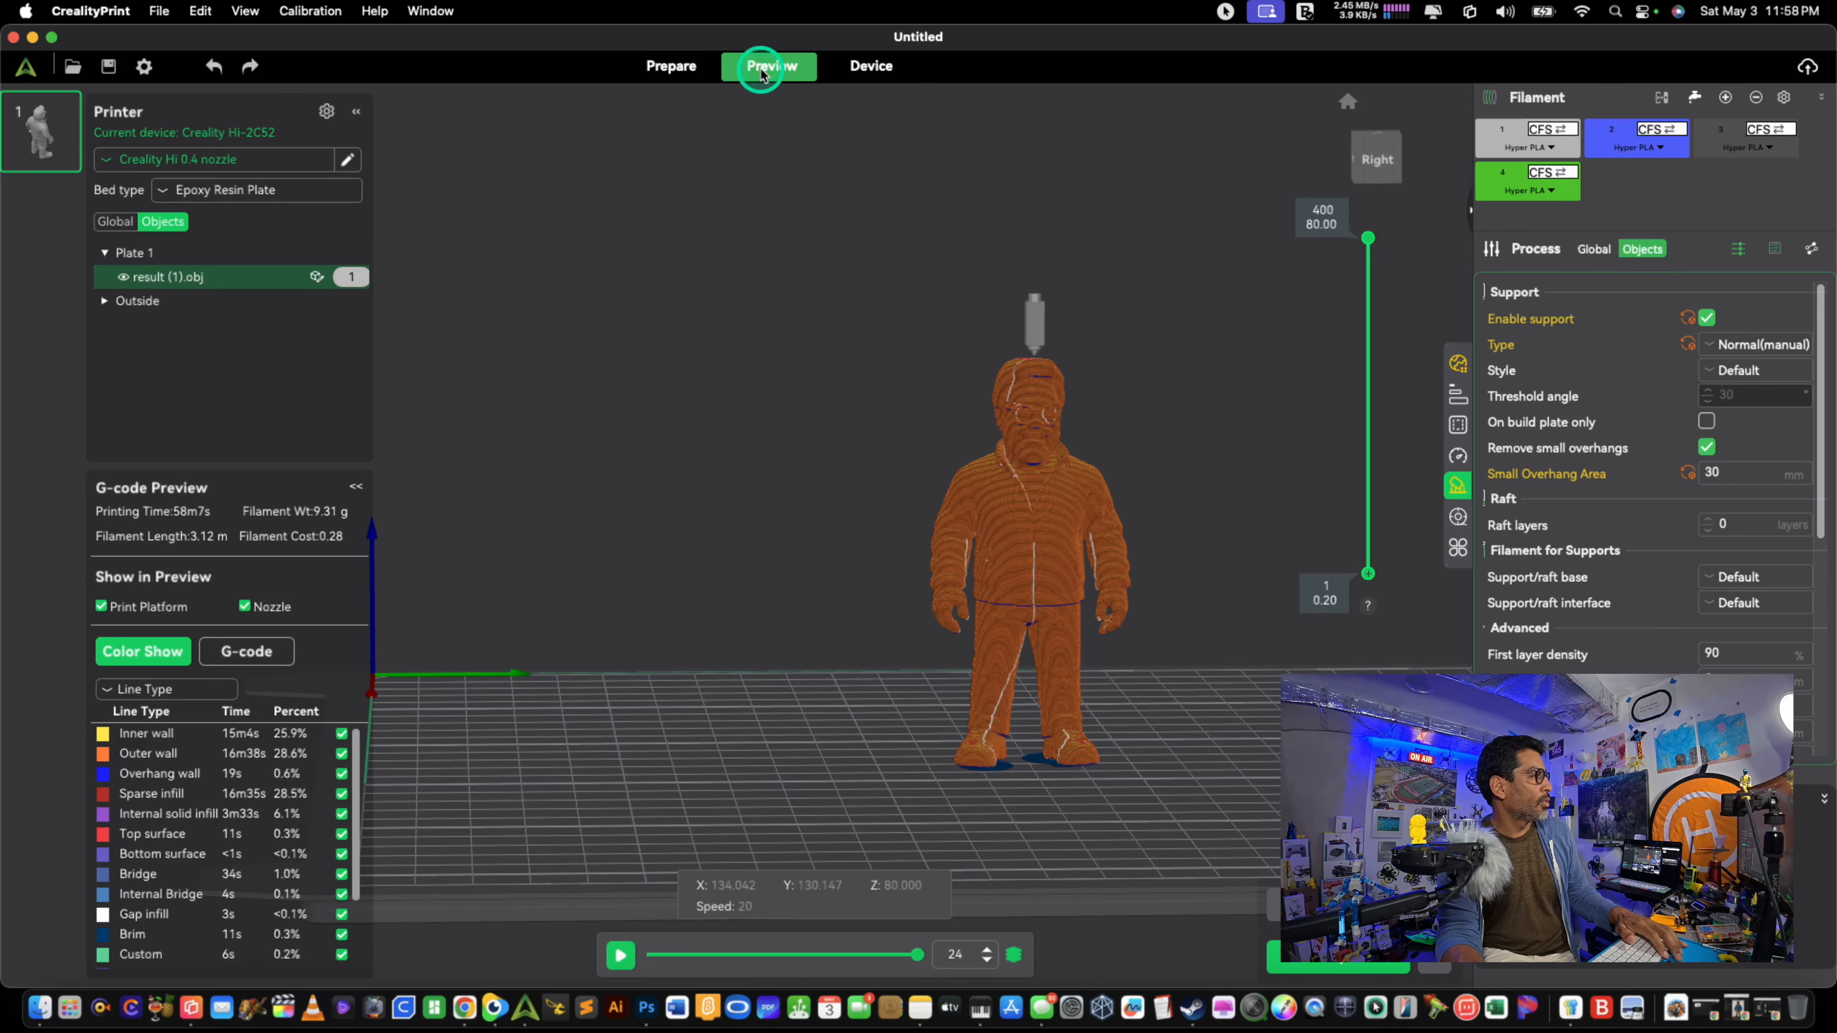
click(693, 67)
click(760, 66)
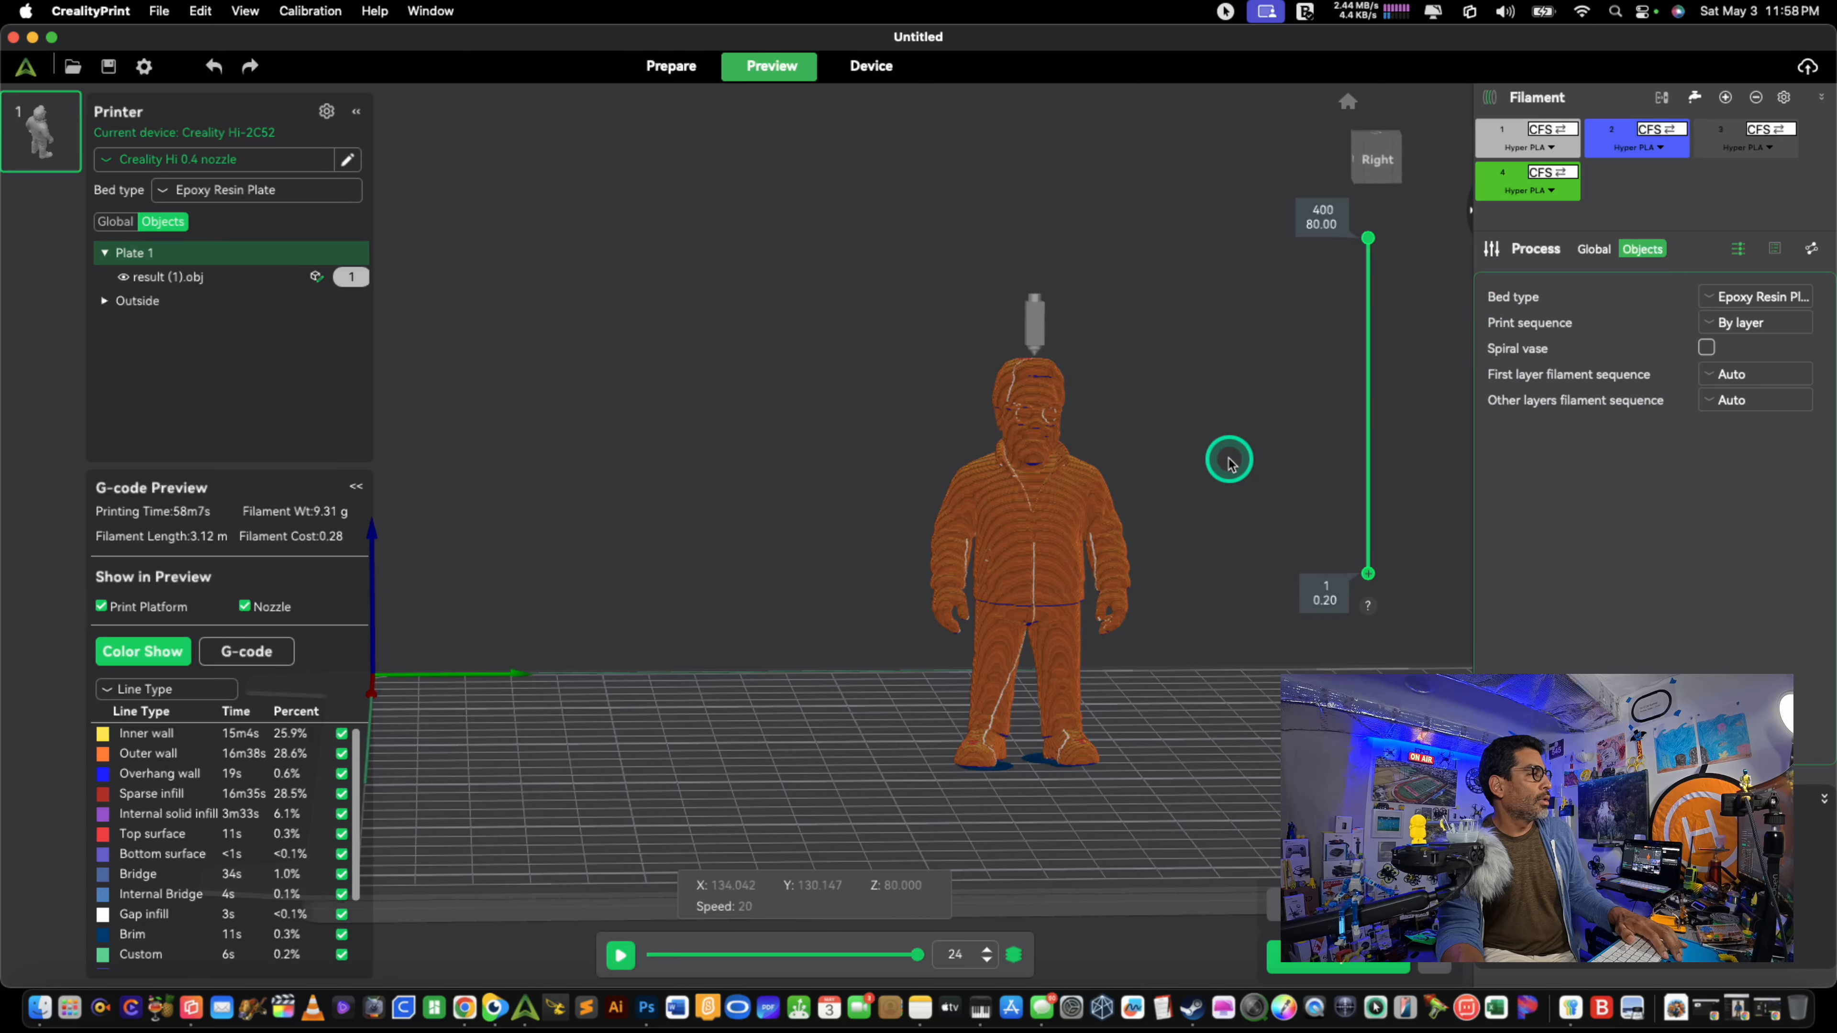
Step: Return to preparing the model and change the figure's support type to Tree(manual)
click(662, 66)
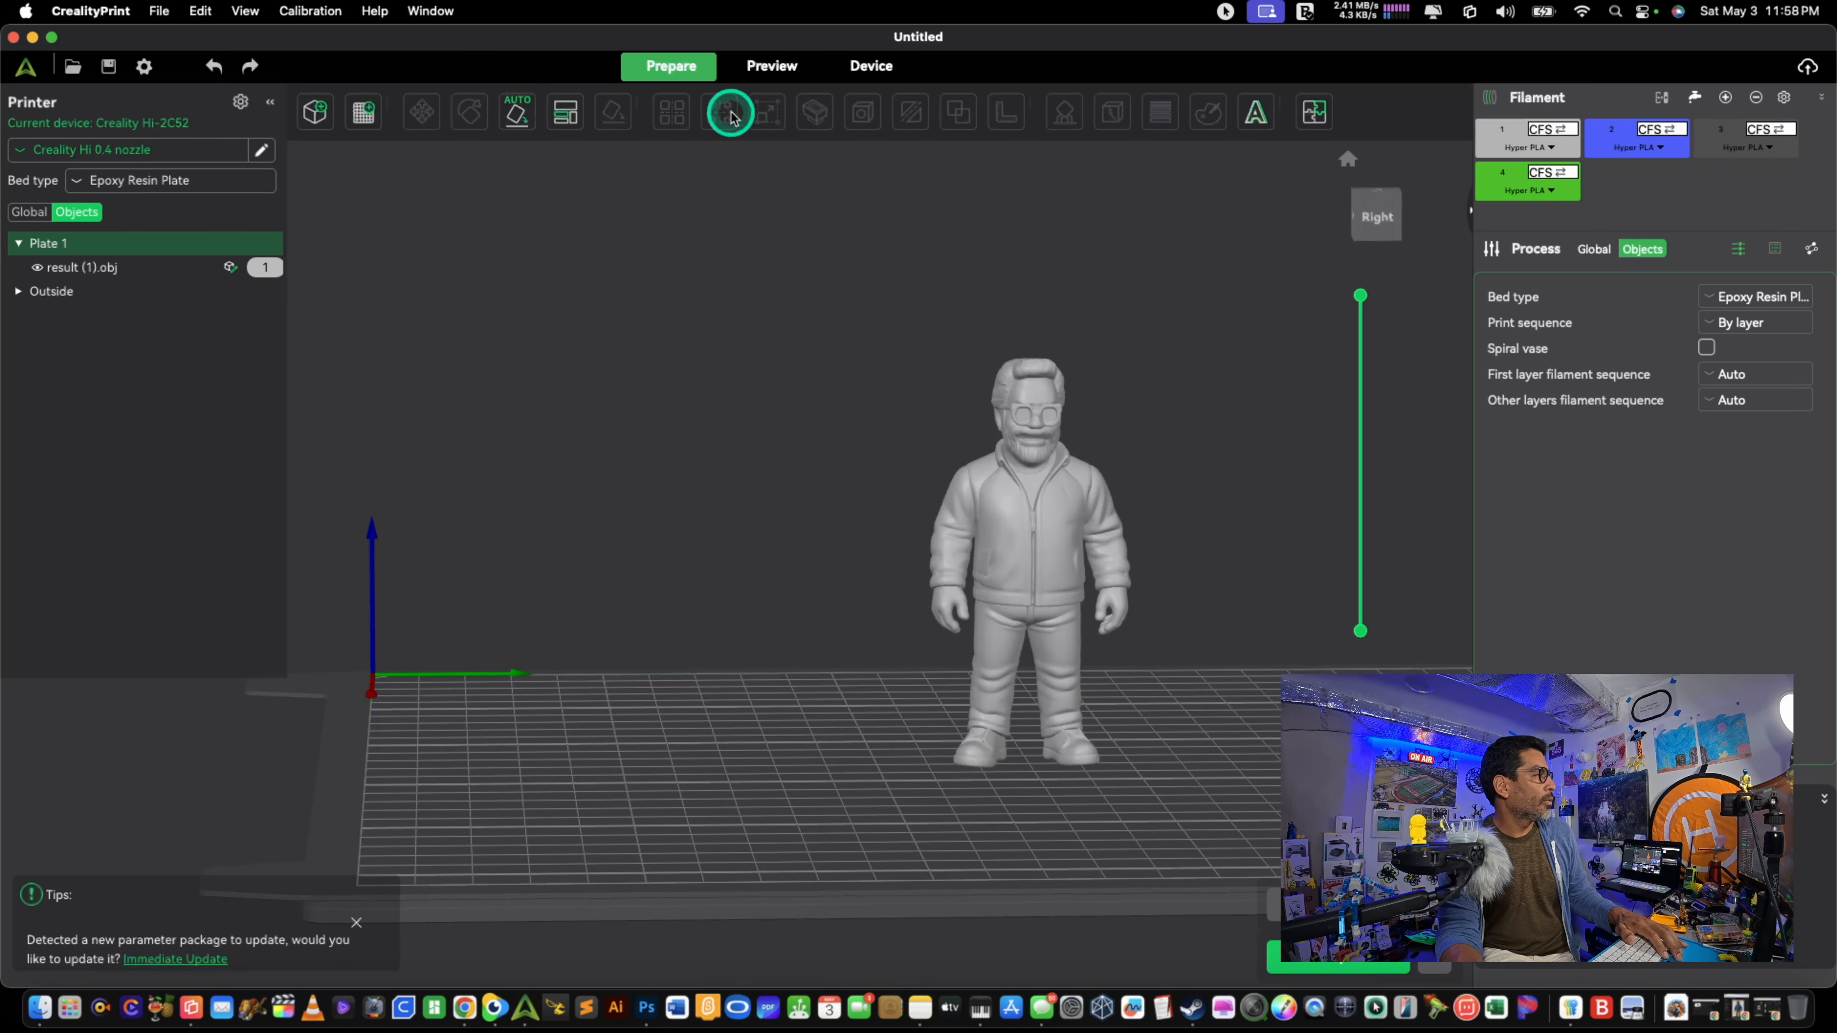
click(1069, 463)
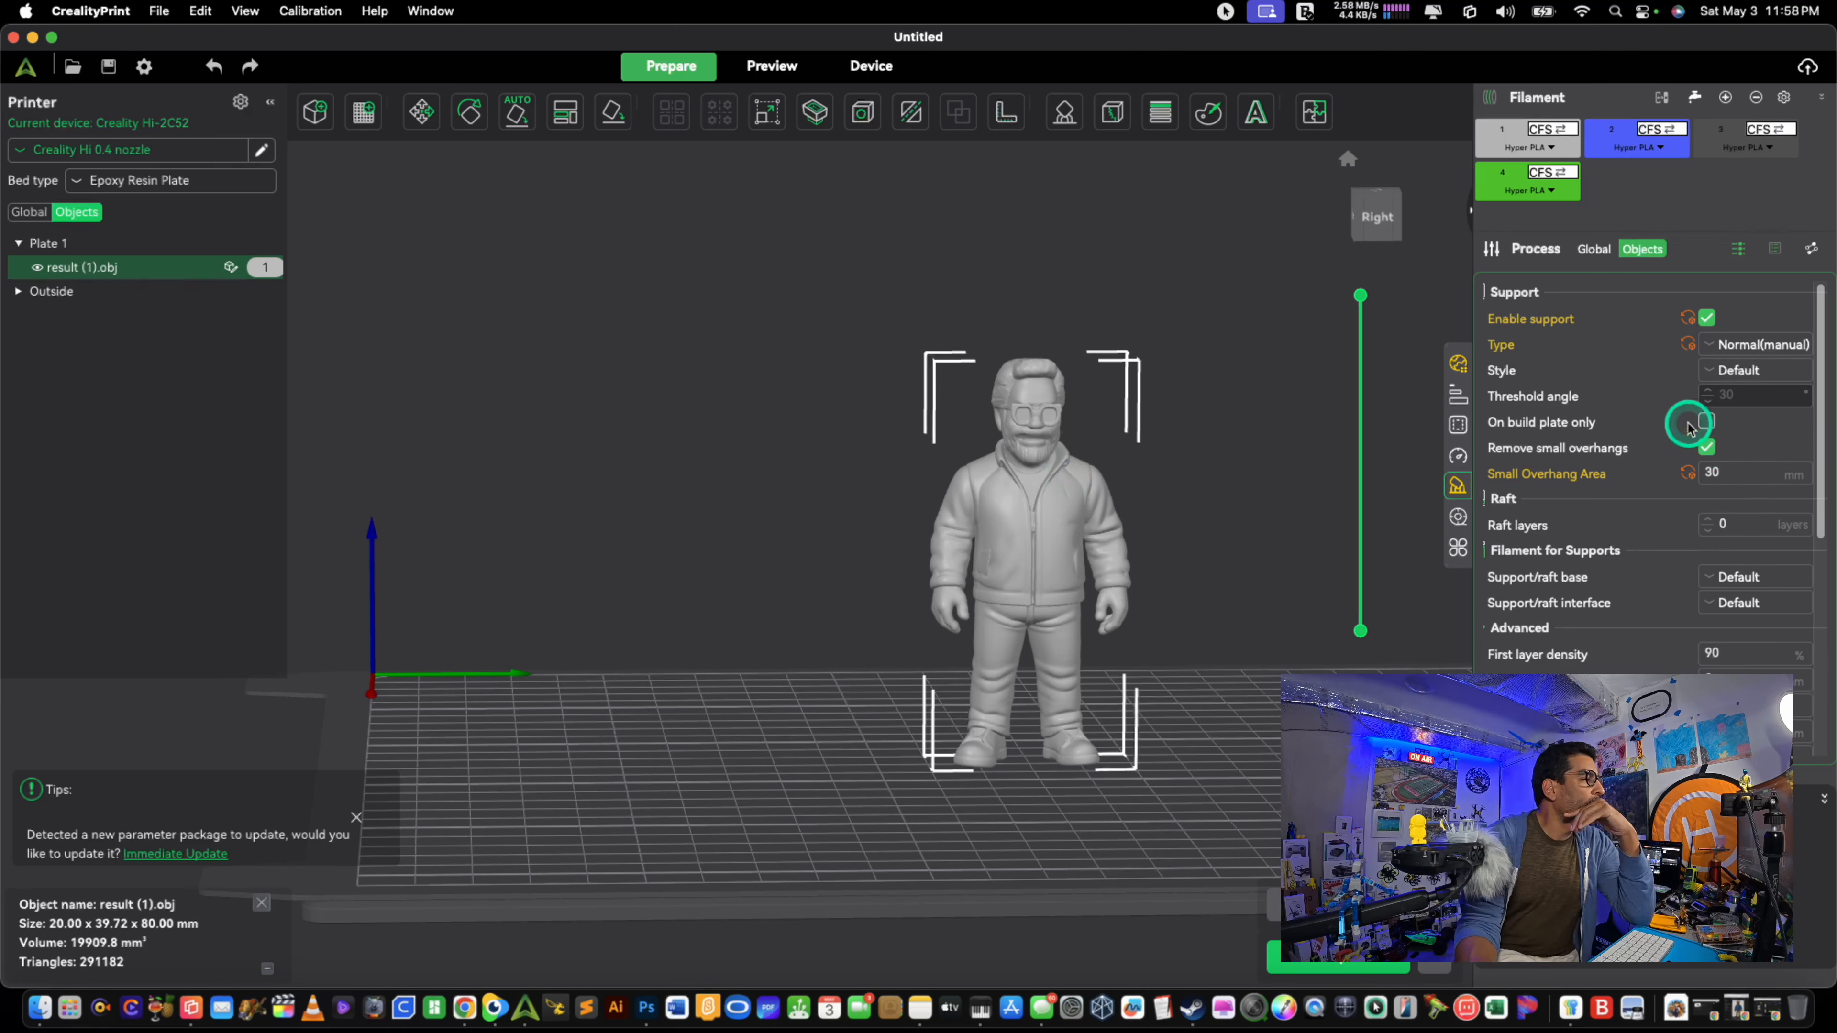
click(1768, 348)
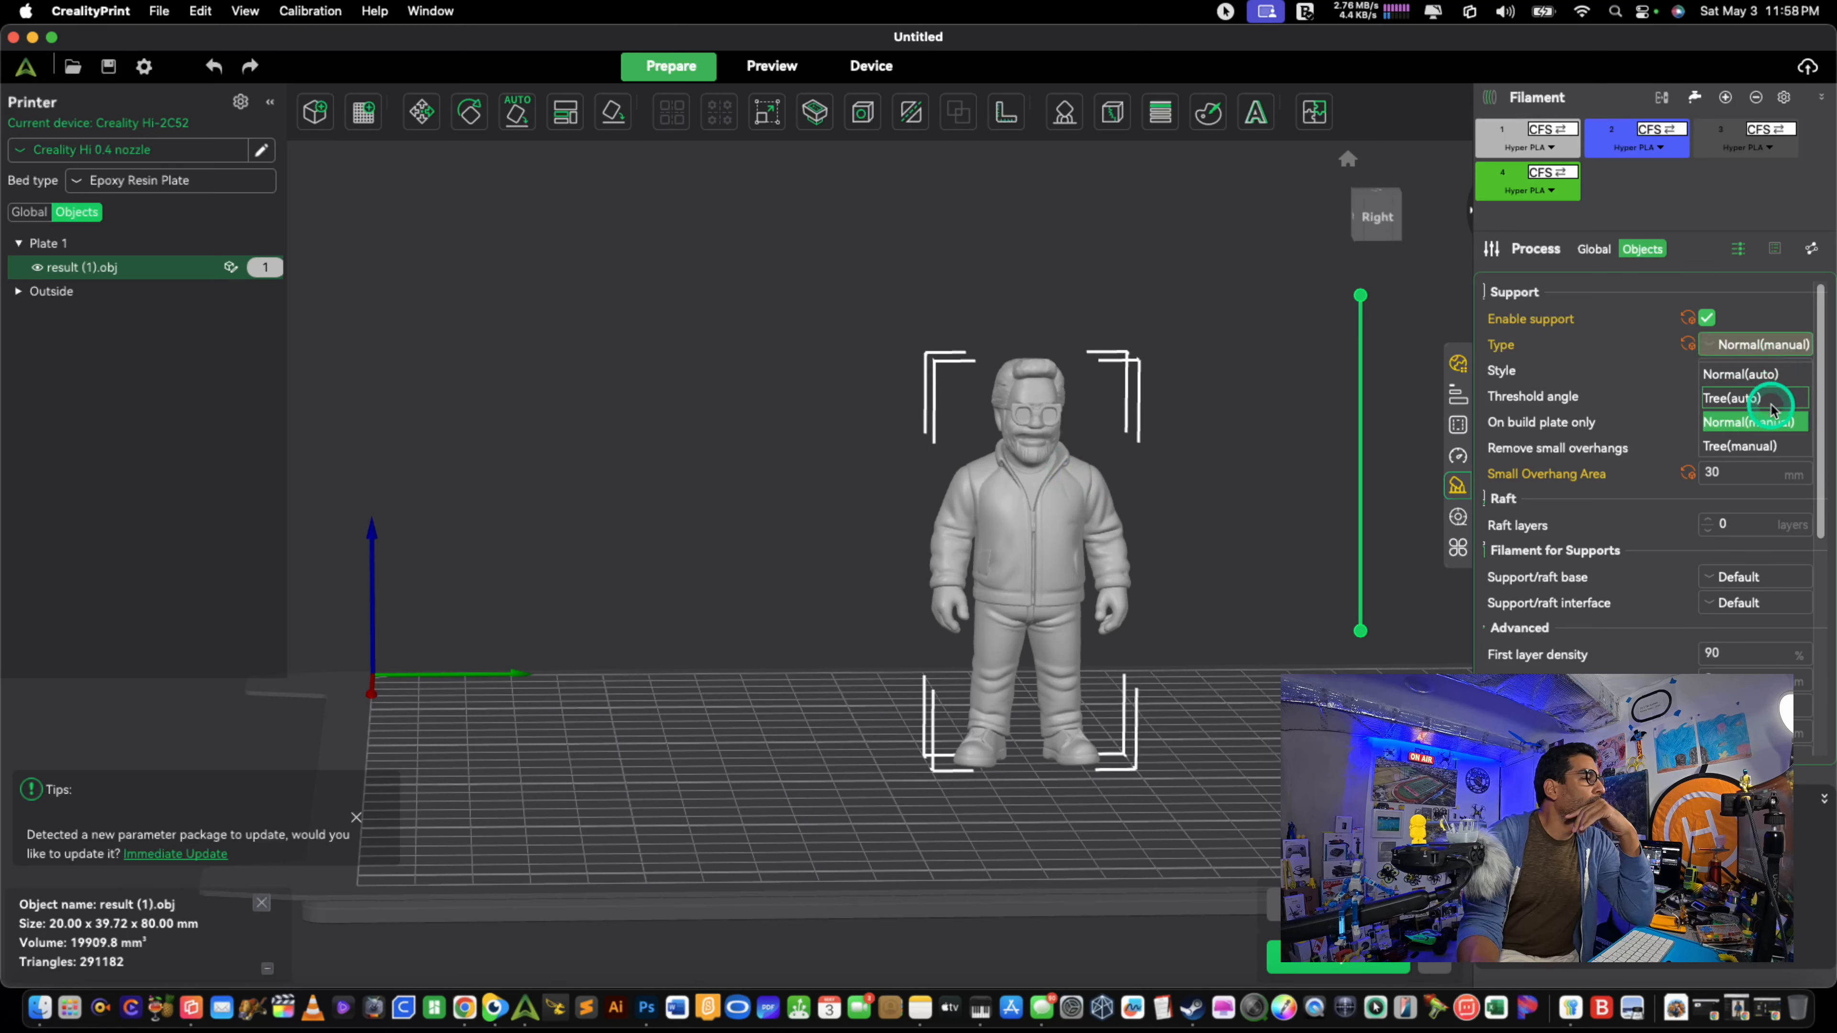
click(1768, 446)
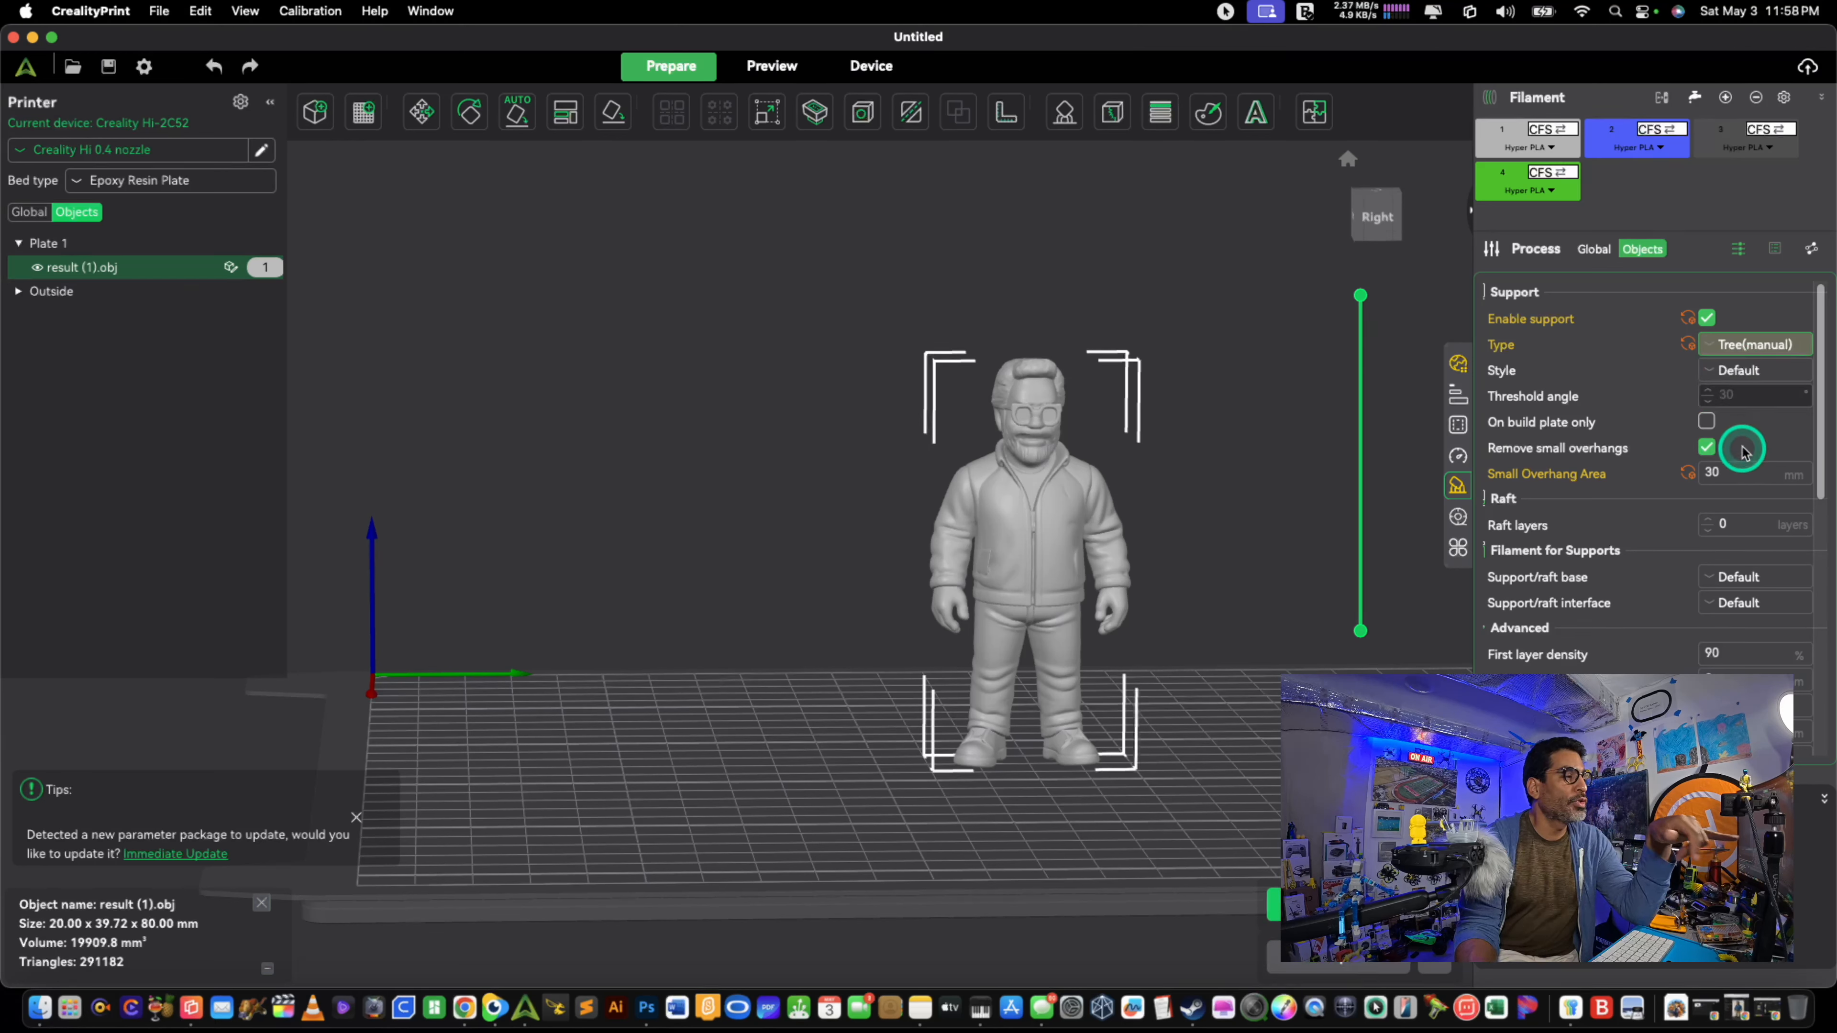
Step: Slice the figure with a small overhang area of 5 mm and again with 20 mm
drag(1727, 472, 1672, 470)
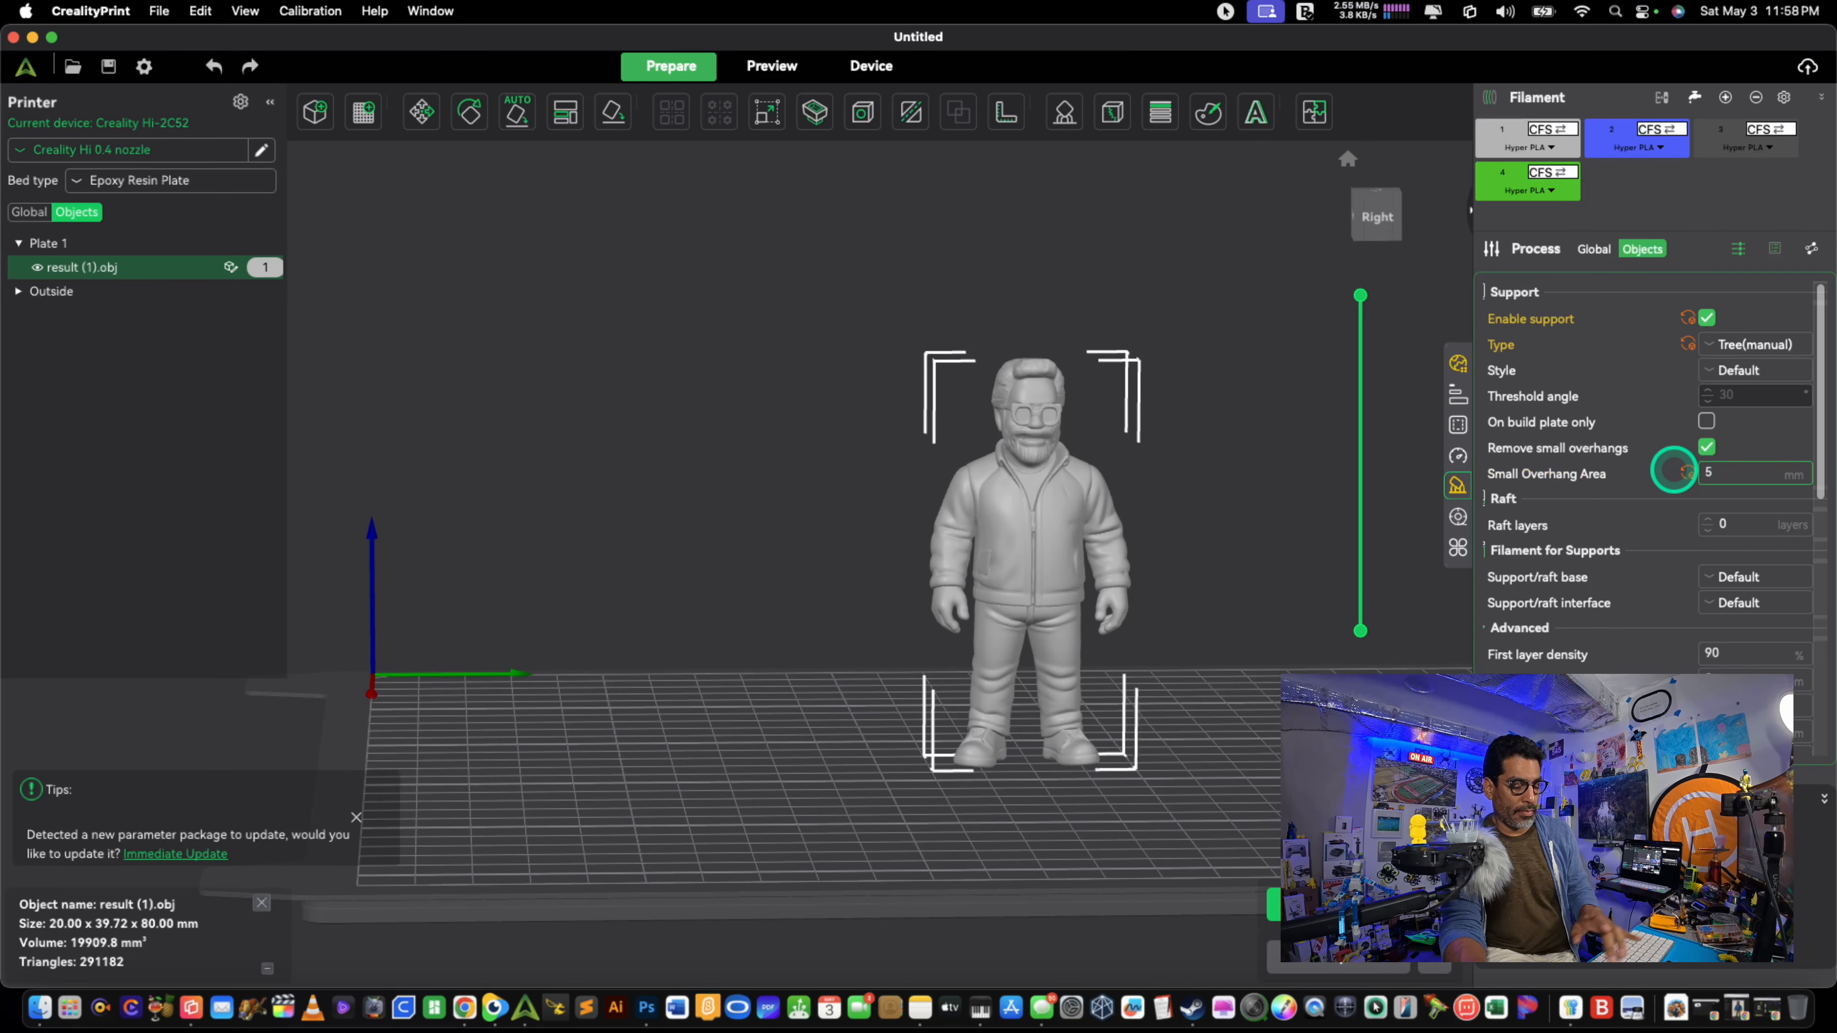
click(1338, 905)
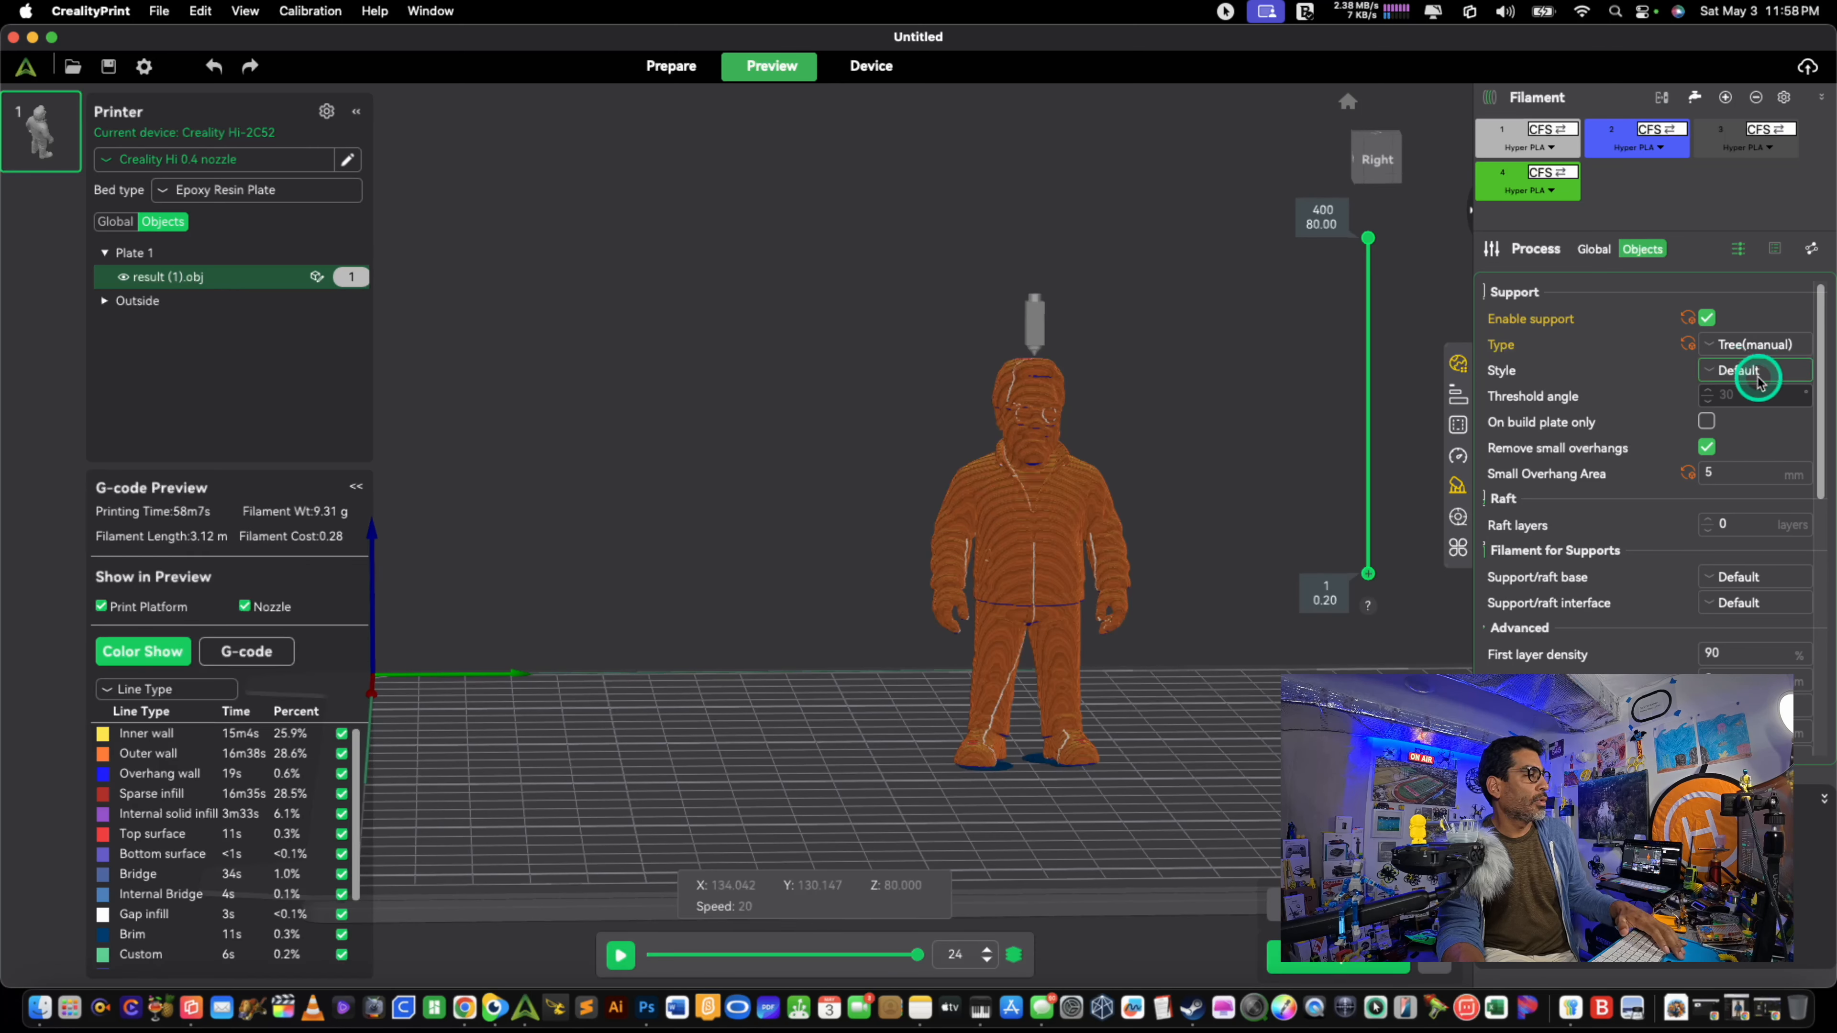
double_click(1705, 469)
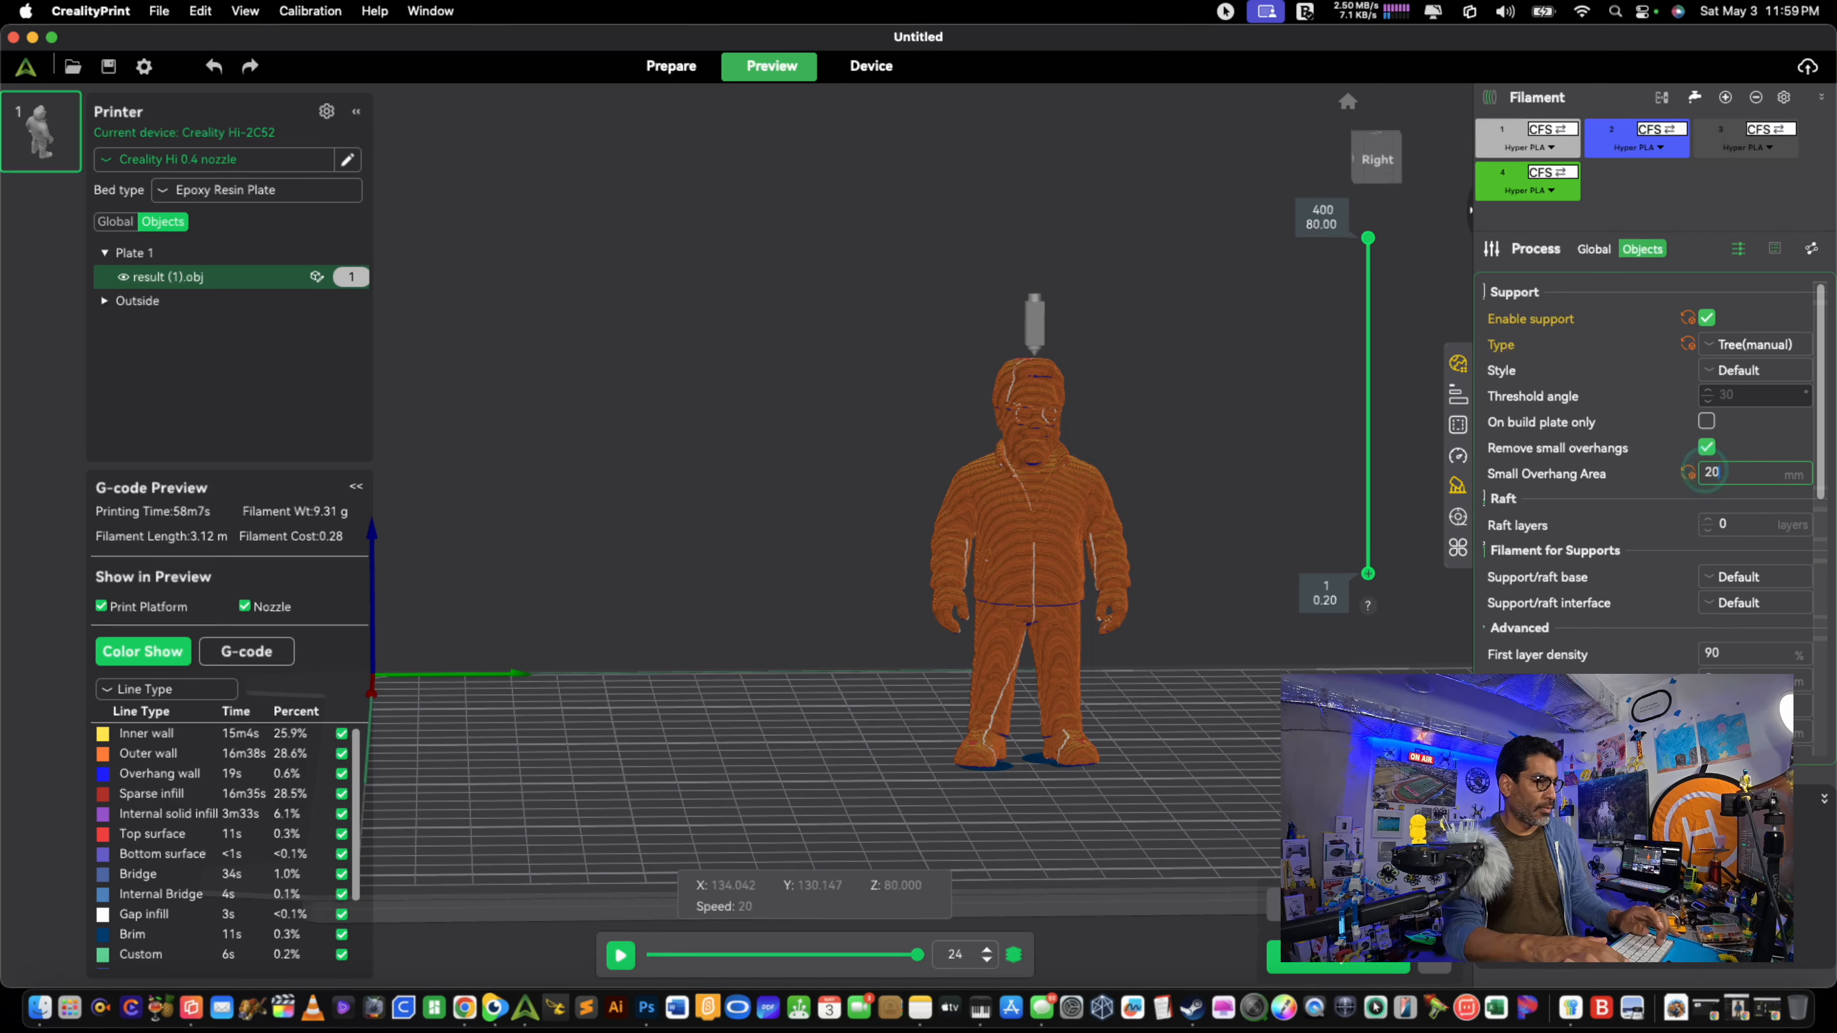
key(Return)
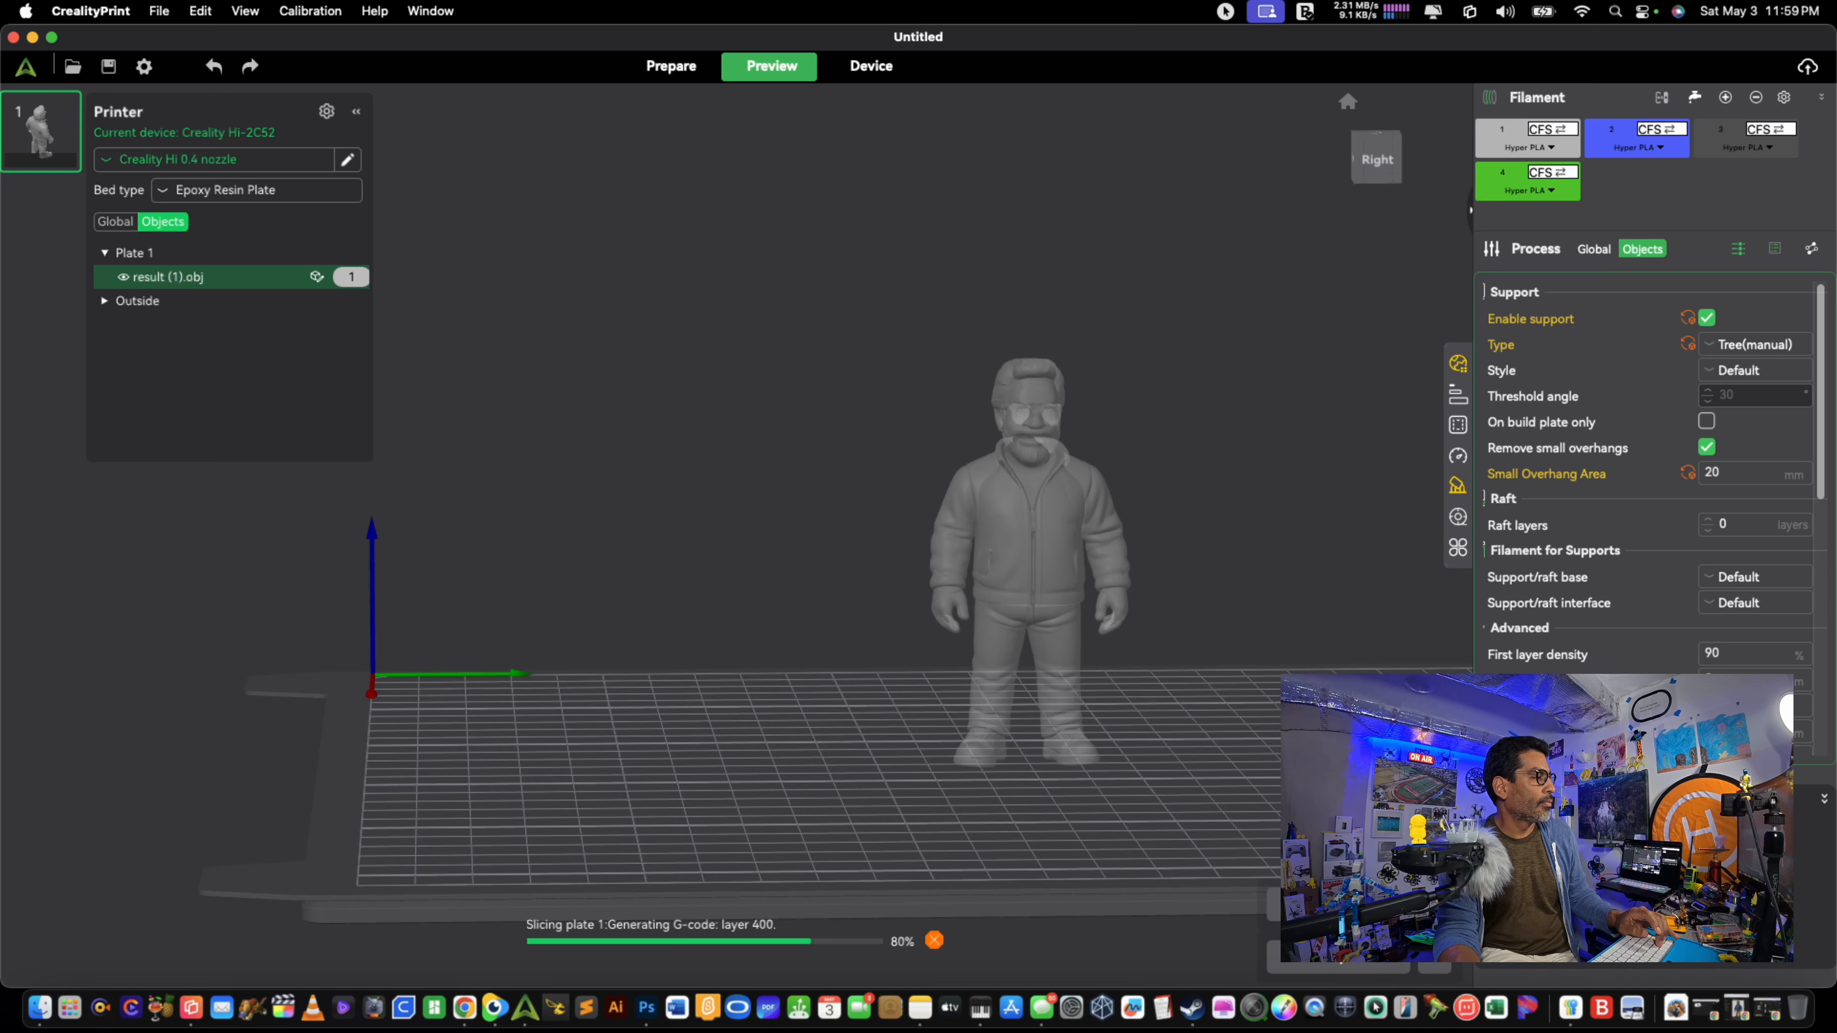
Step: Set the figure's small overhang area to 50 mm and apply it to the sliced preview
drag(1201, 743, 1244, 729)
click(1742, 472)
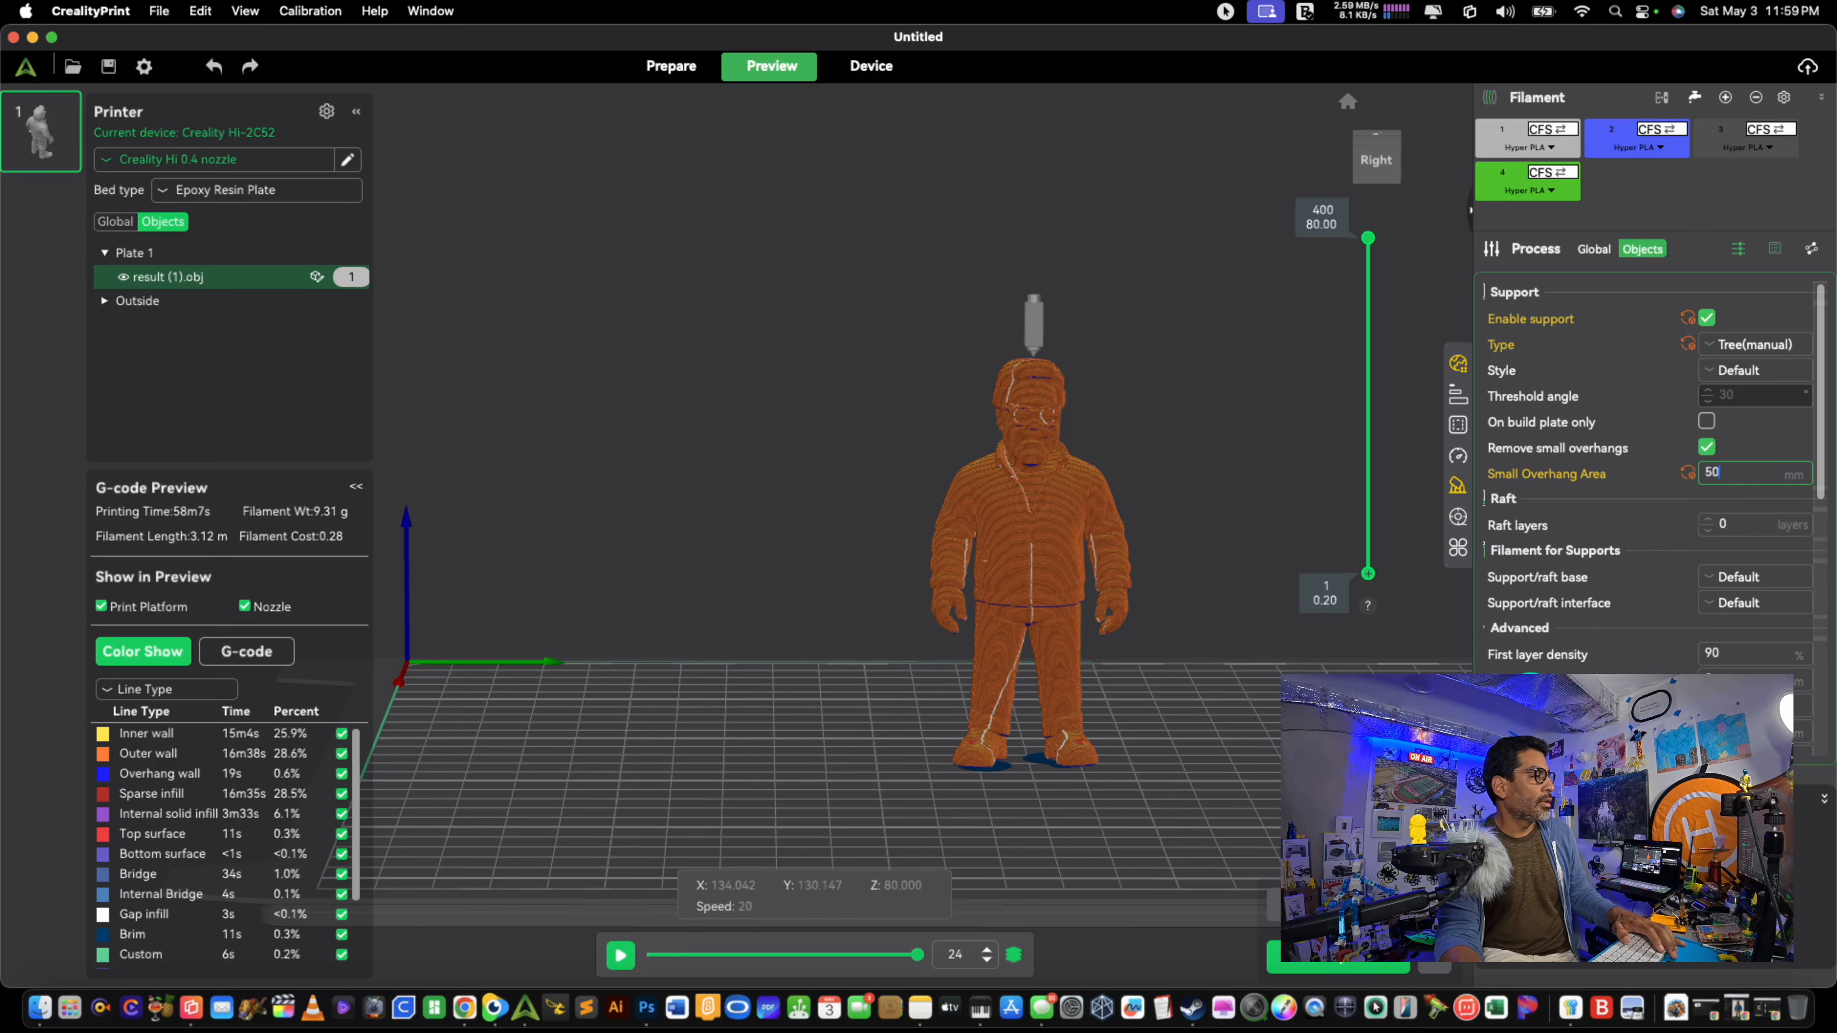
click(1388, 670)
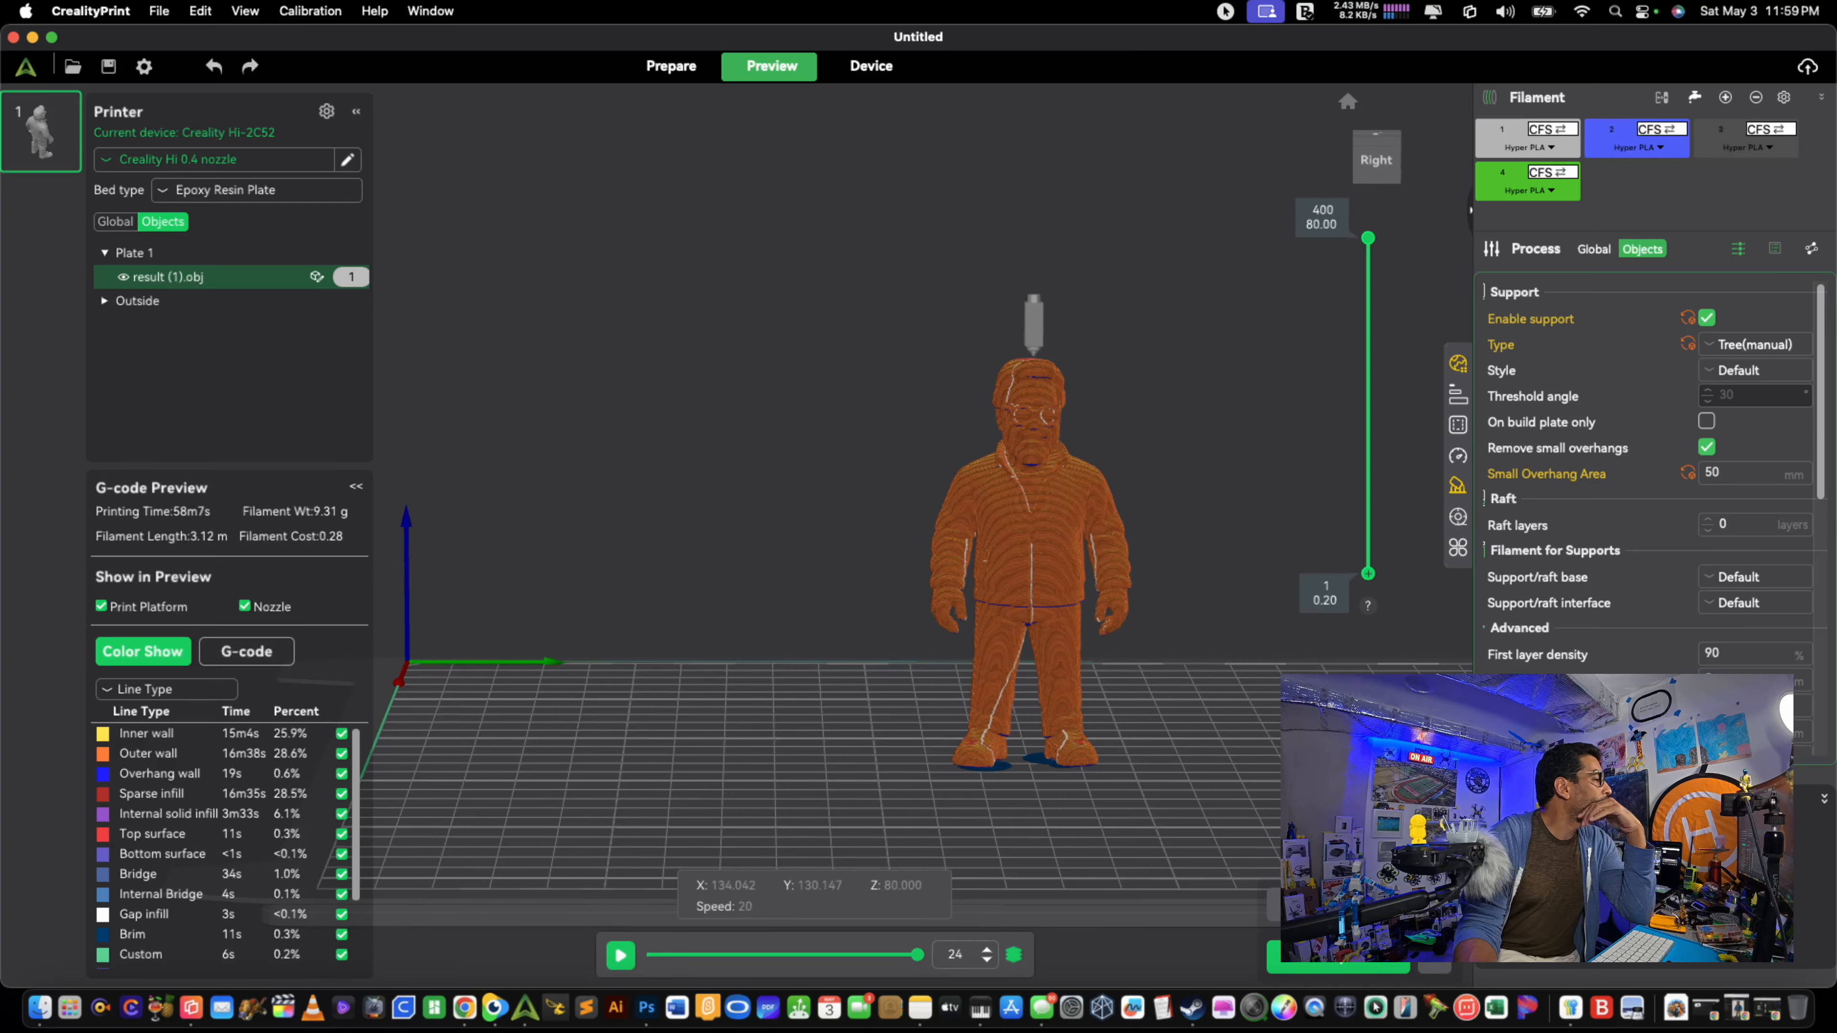
Step: Set the figure's support style to Tree Slim and accept the automatic change to the recommended settings
click(1110, 561)
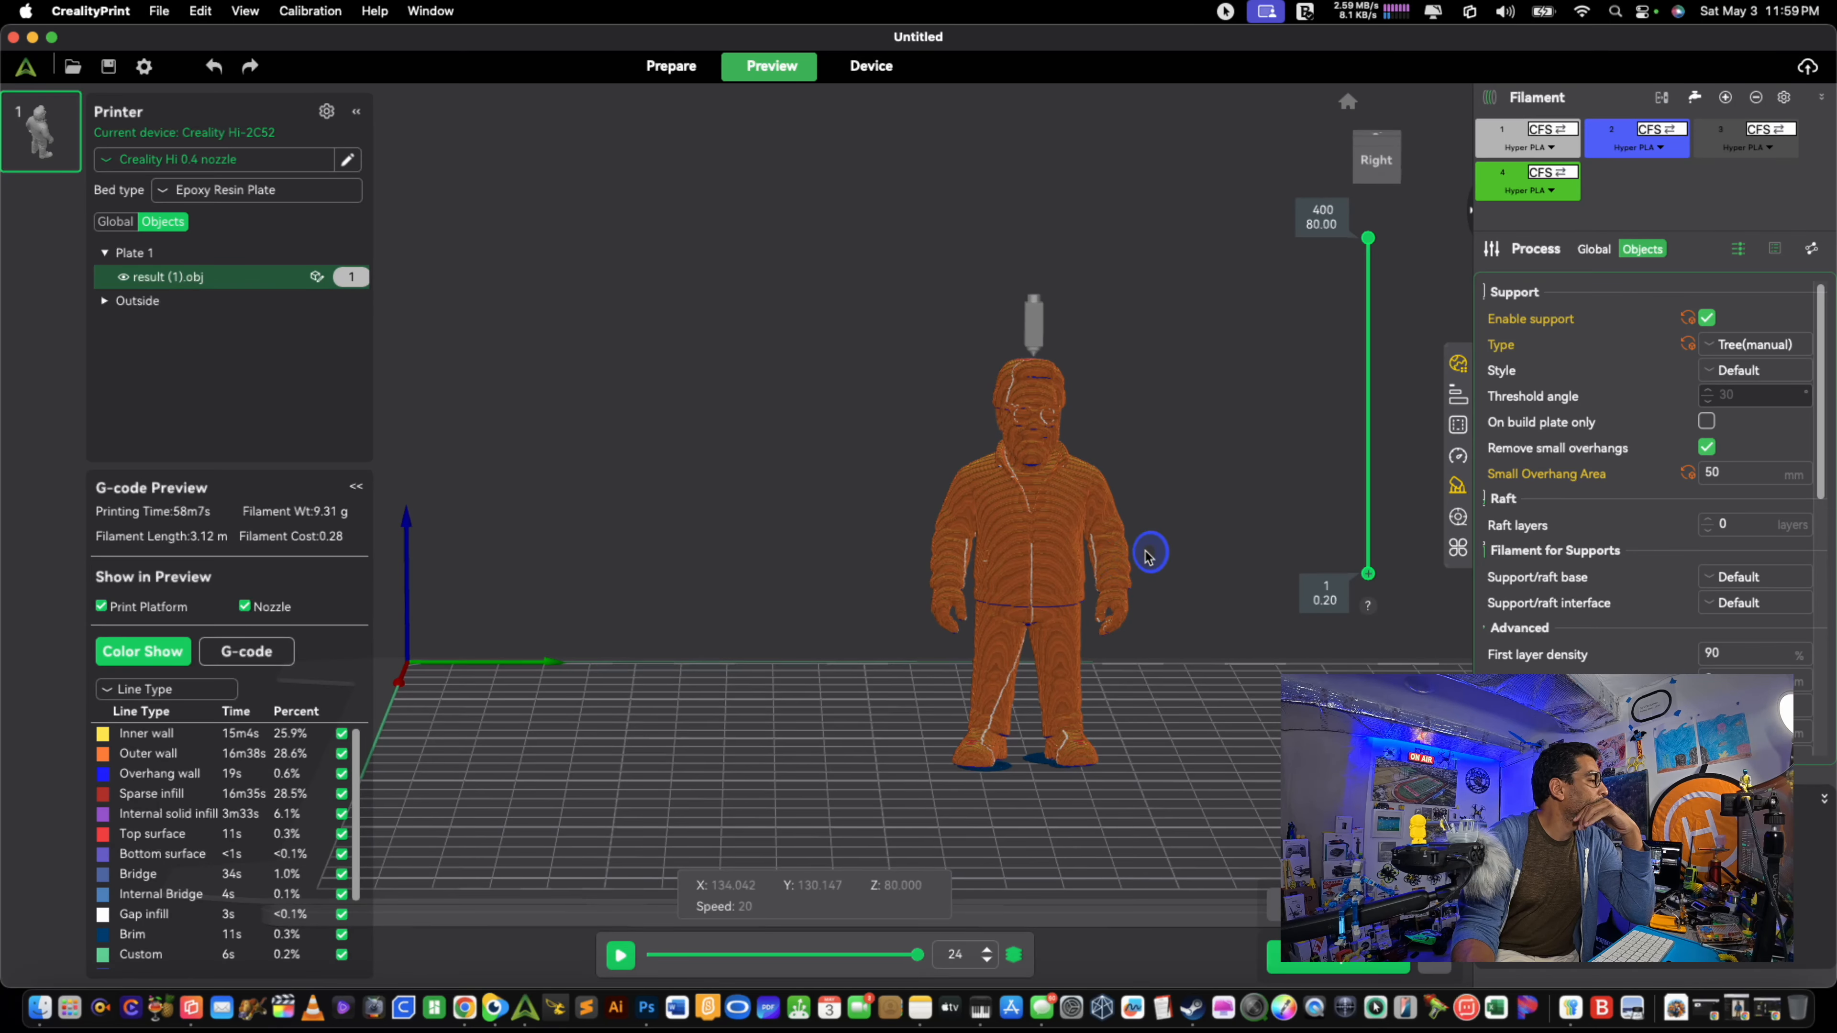
mouse_move(1056, 548)
mouse_down()
mouse_move(1152, 534)
mouse_move(1152, 553)
mouse_move(1061, 585)
mouse_move(874, 533)
mouse_move(1075, 544)
mouse_move(1060, 544)
mouse_up()
click(1754, 369)
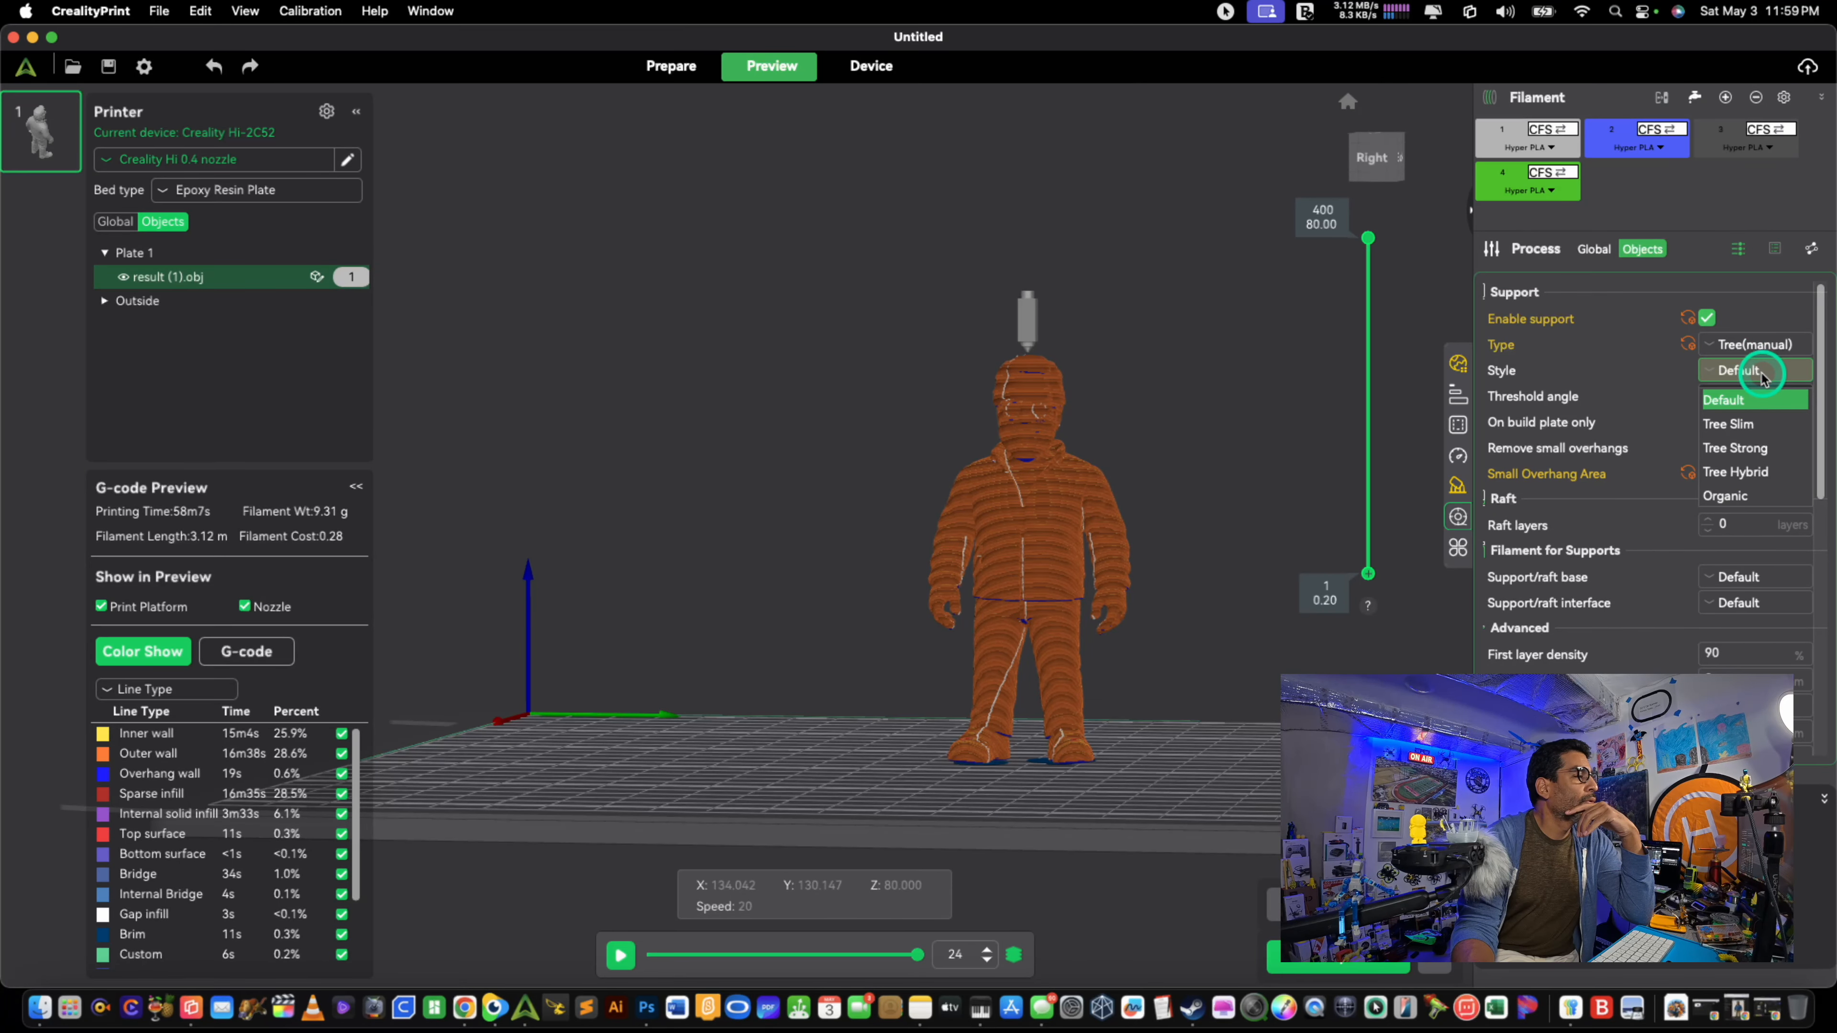
click(1775, 427)
click(1136, 602)
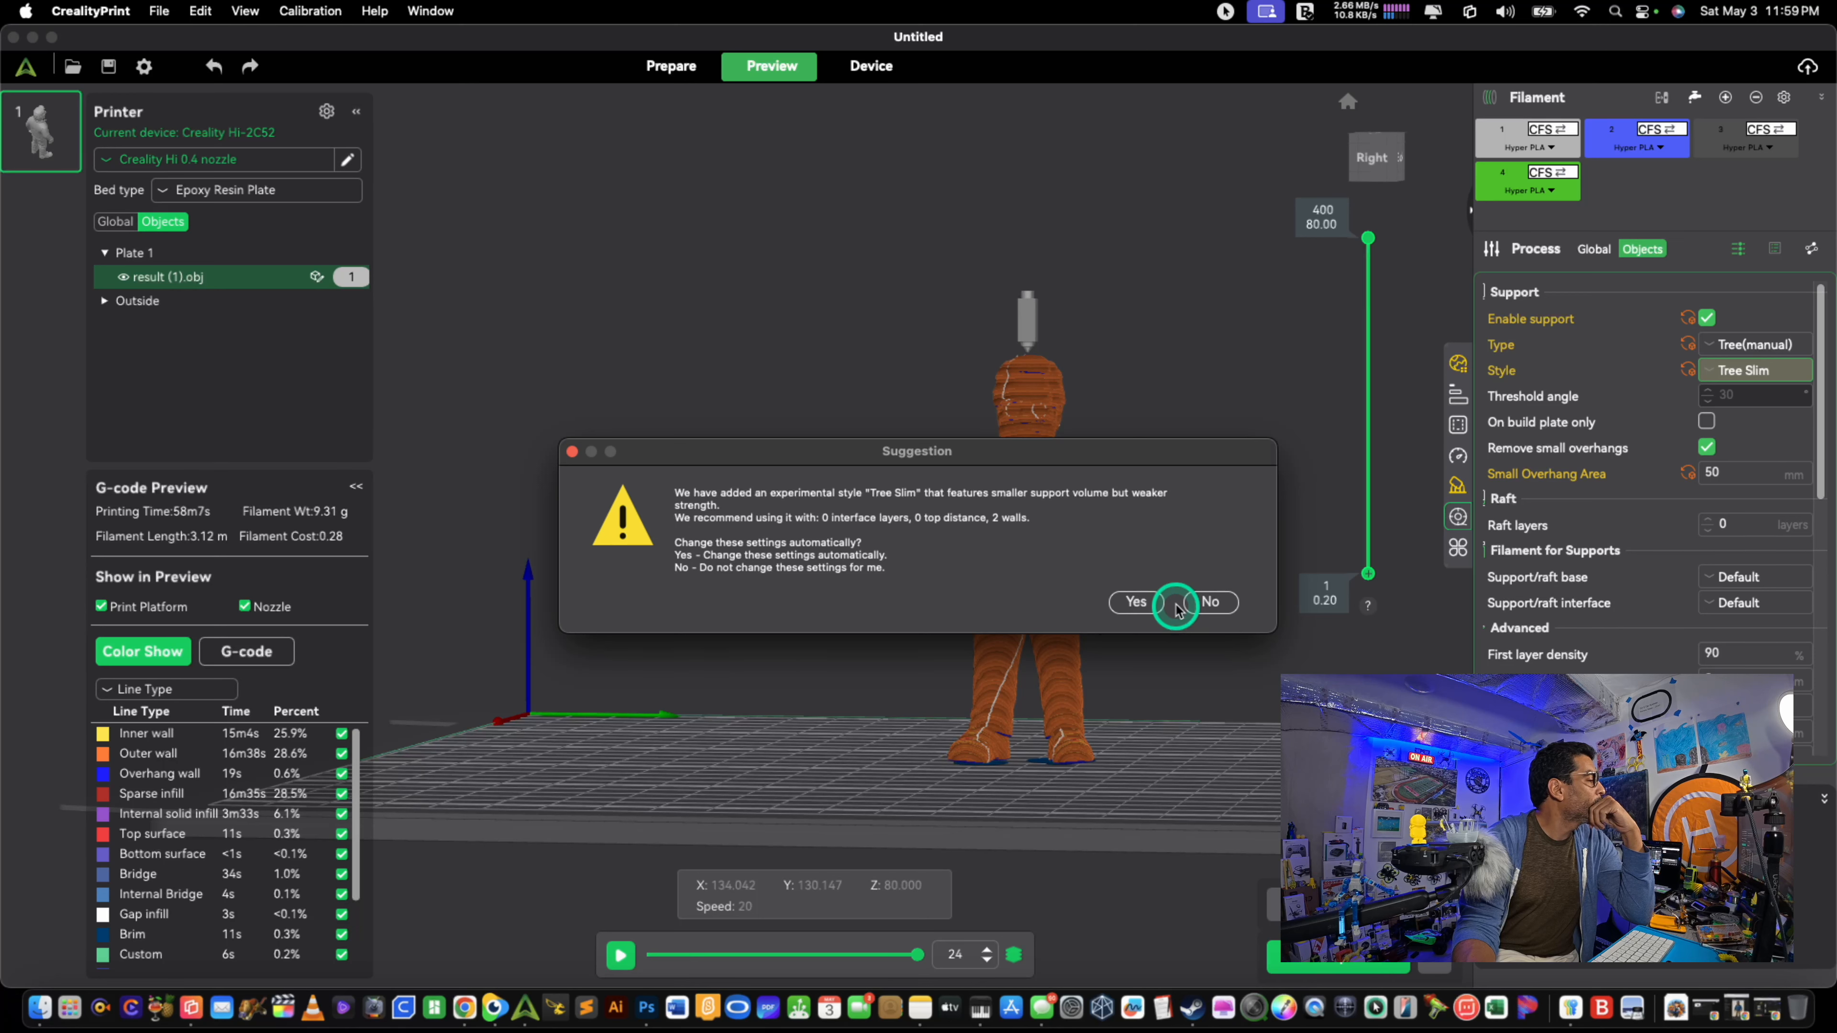
Step: Apply the recommended Tree Slim settings automatically, re-slice the figure and examine its sliced preview for supports
click(1148, 608)
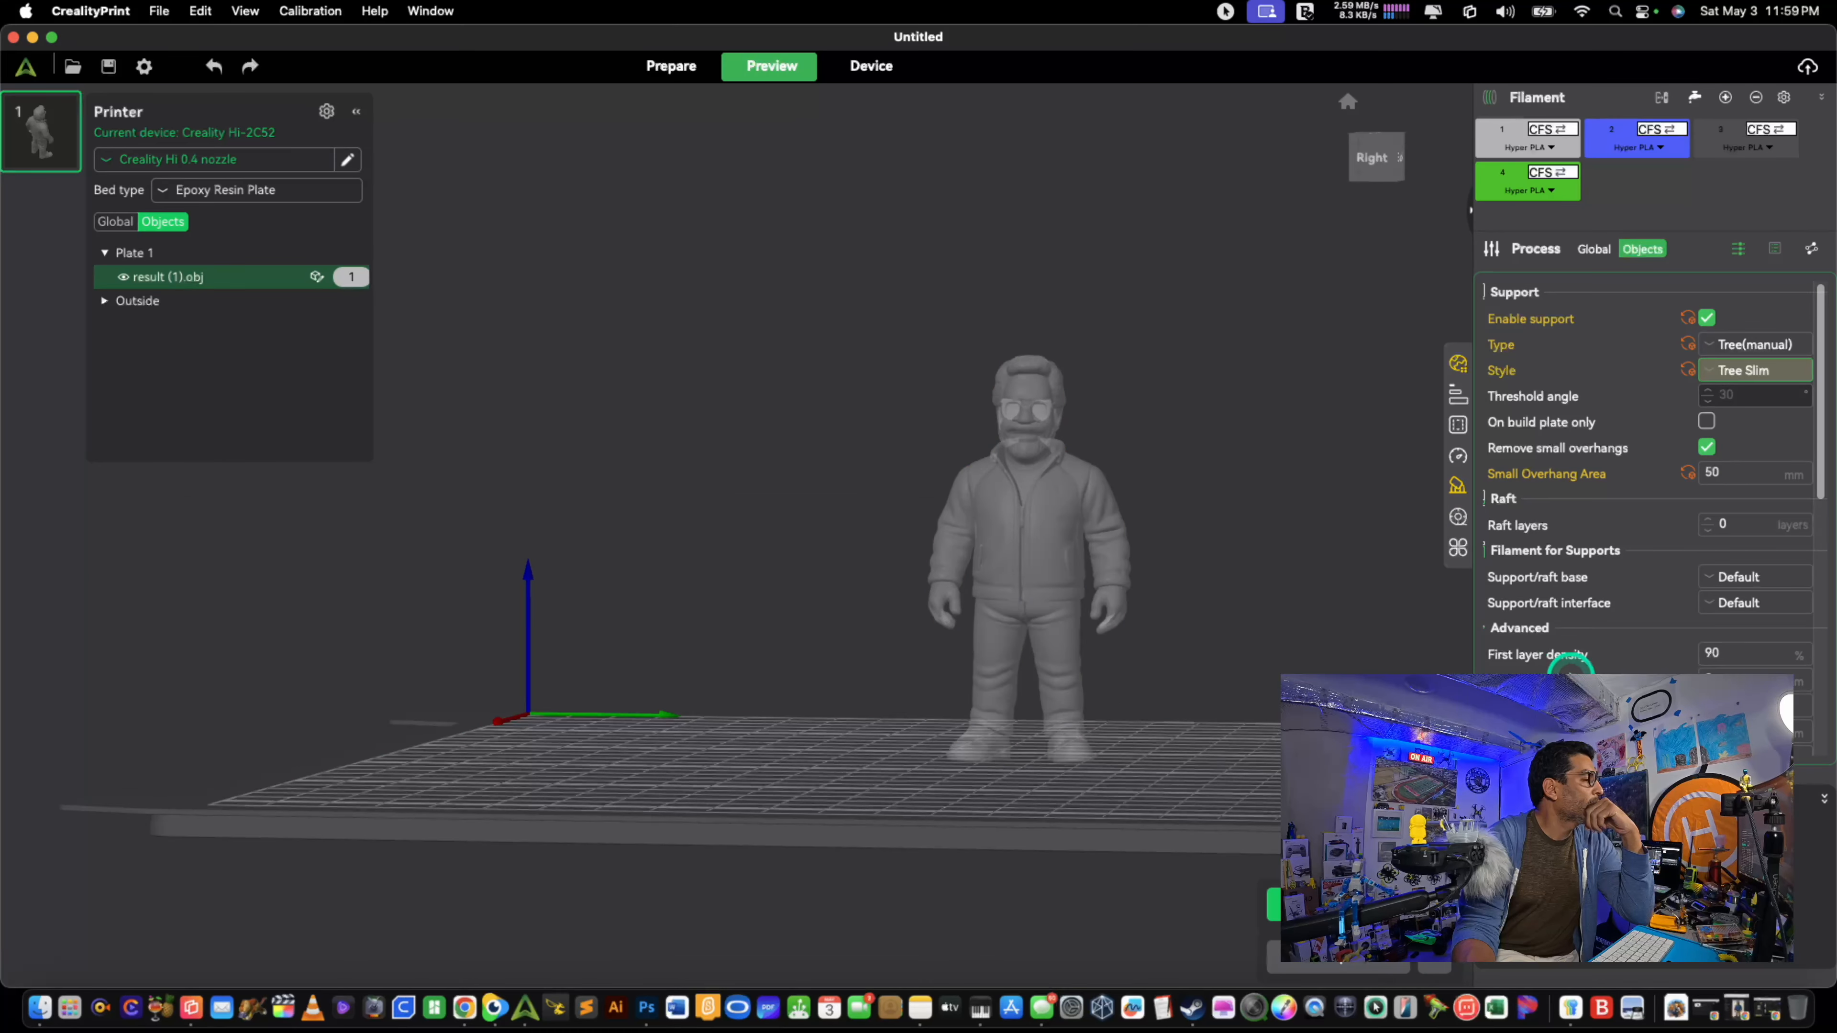
scroll(1172, 551, up, 3)
scroll(1013, 463, up, 3)
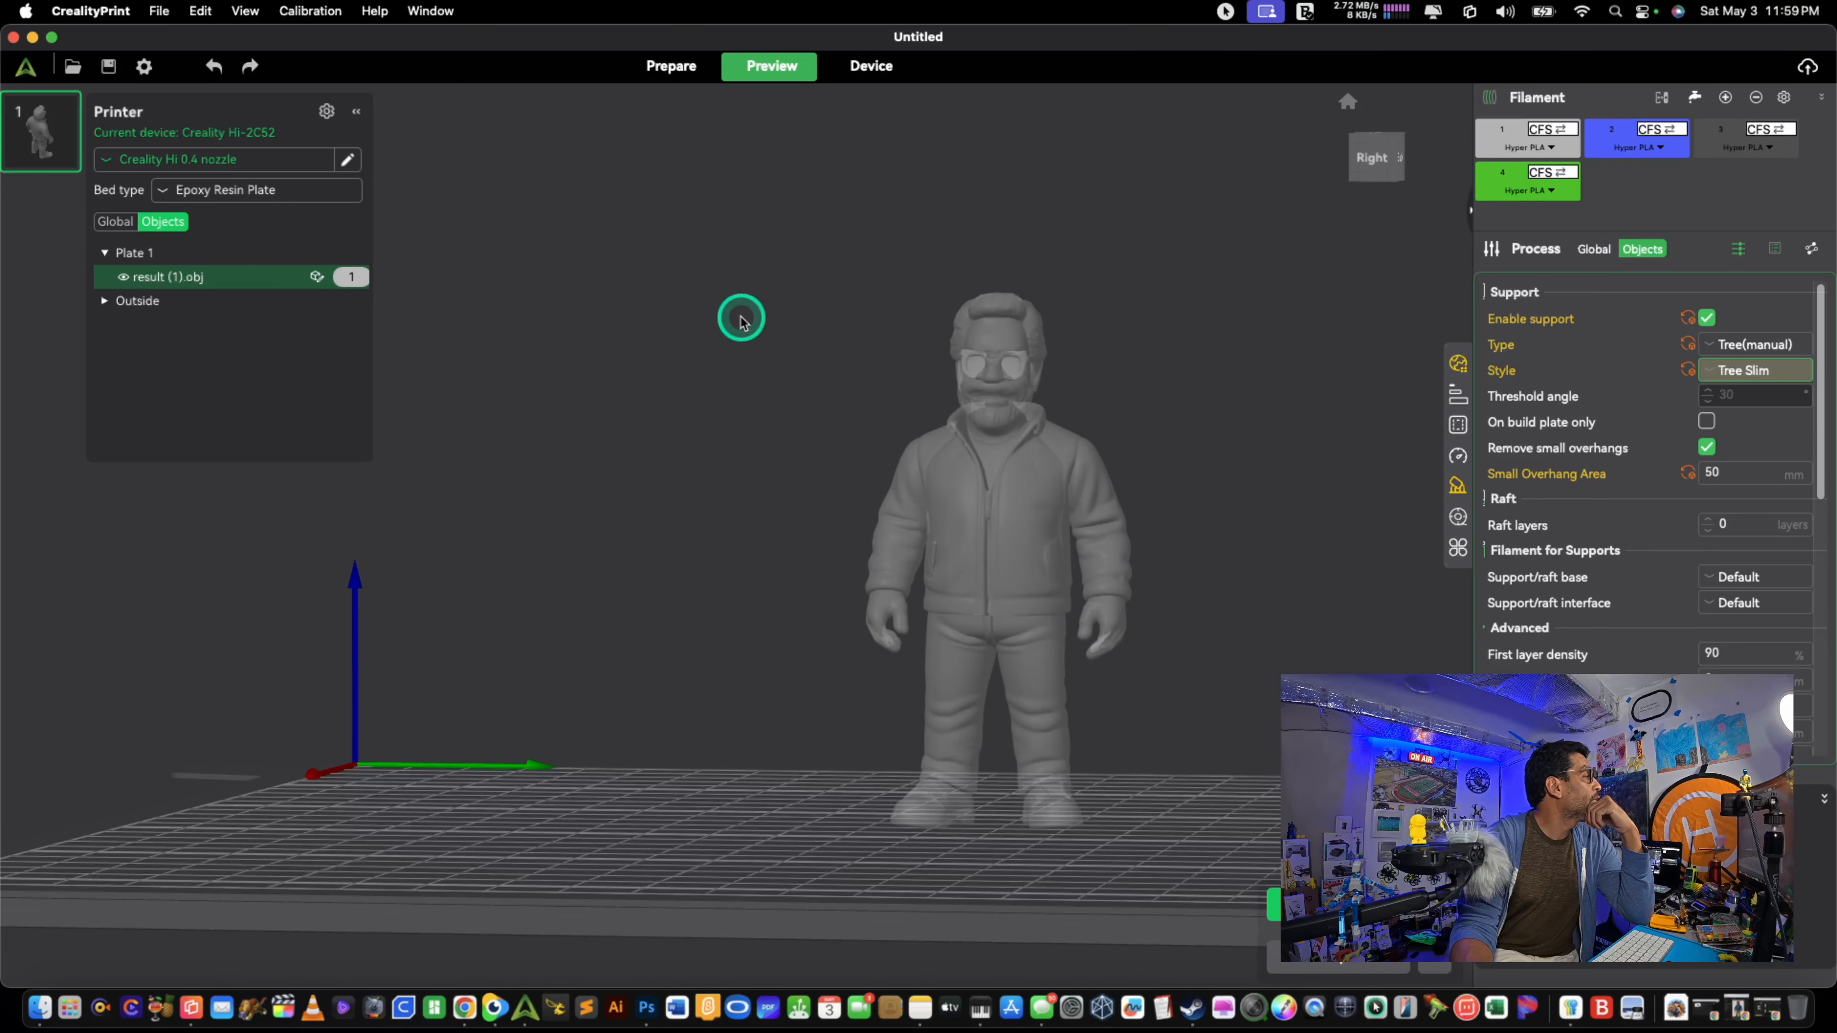
scroll(1240, 618, up, 1)
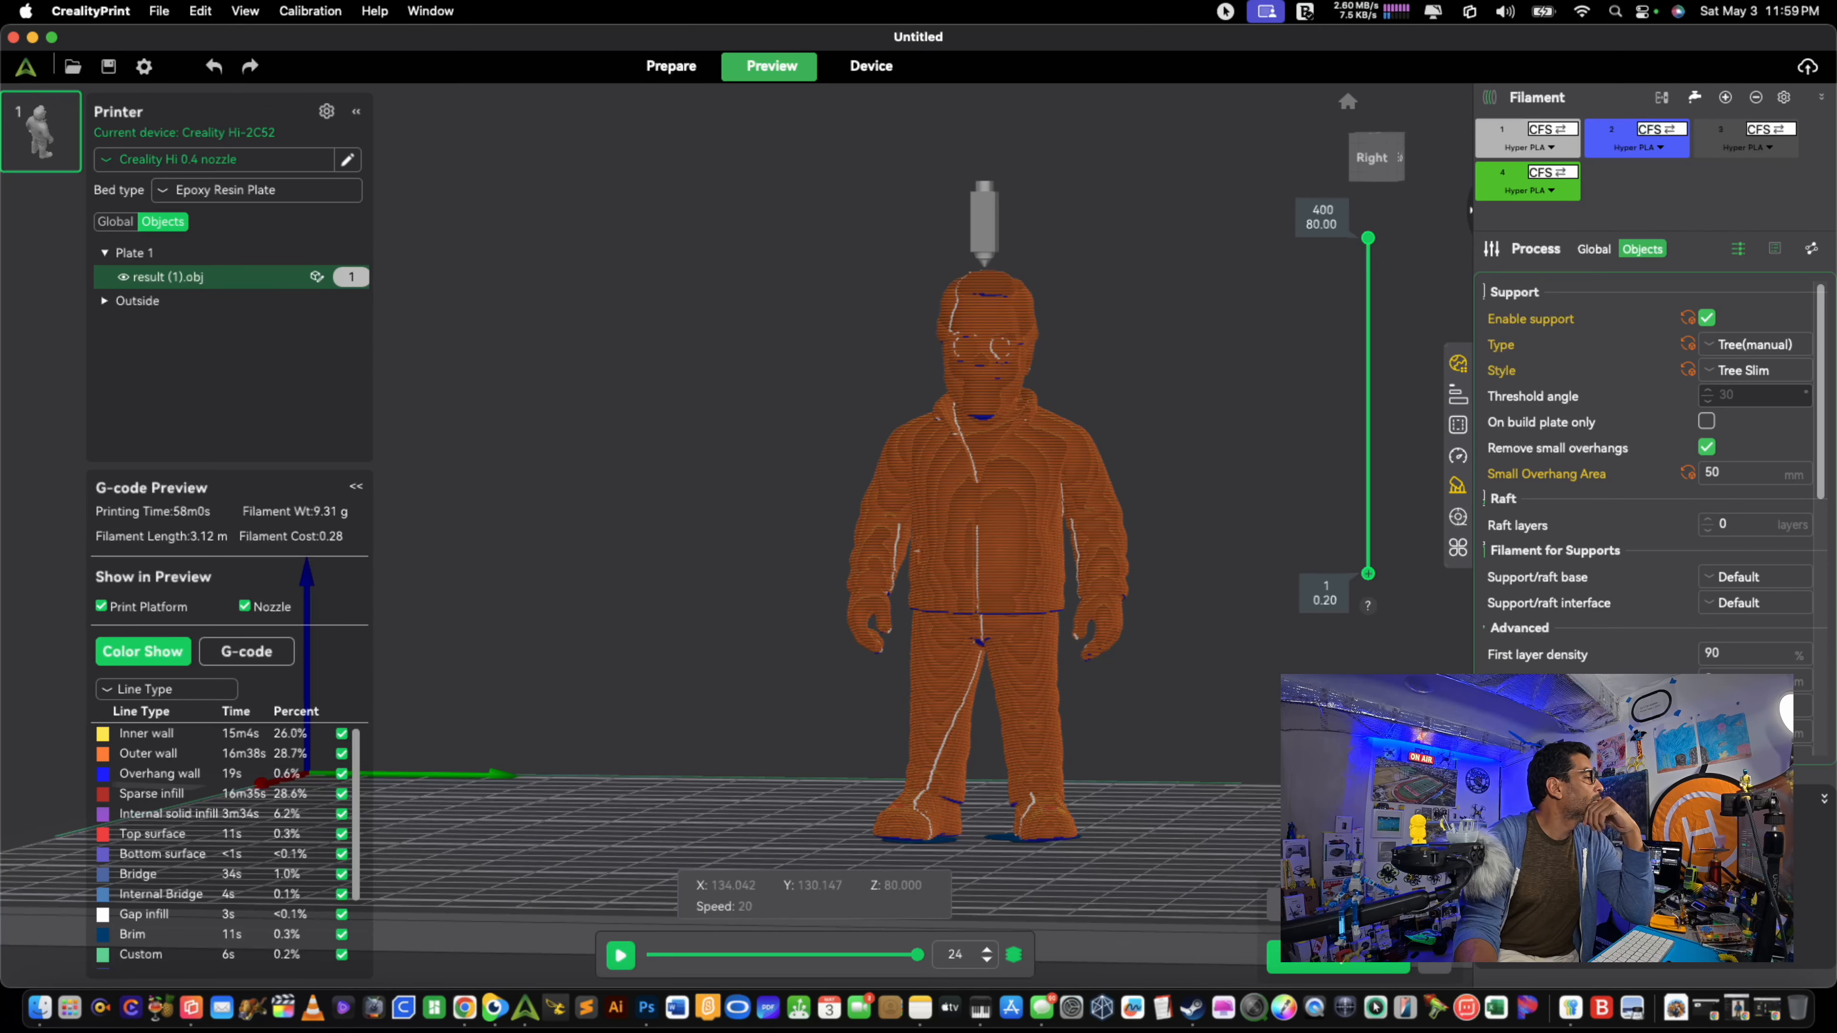
scroll(1201, 615, down, 5)
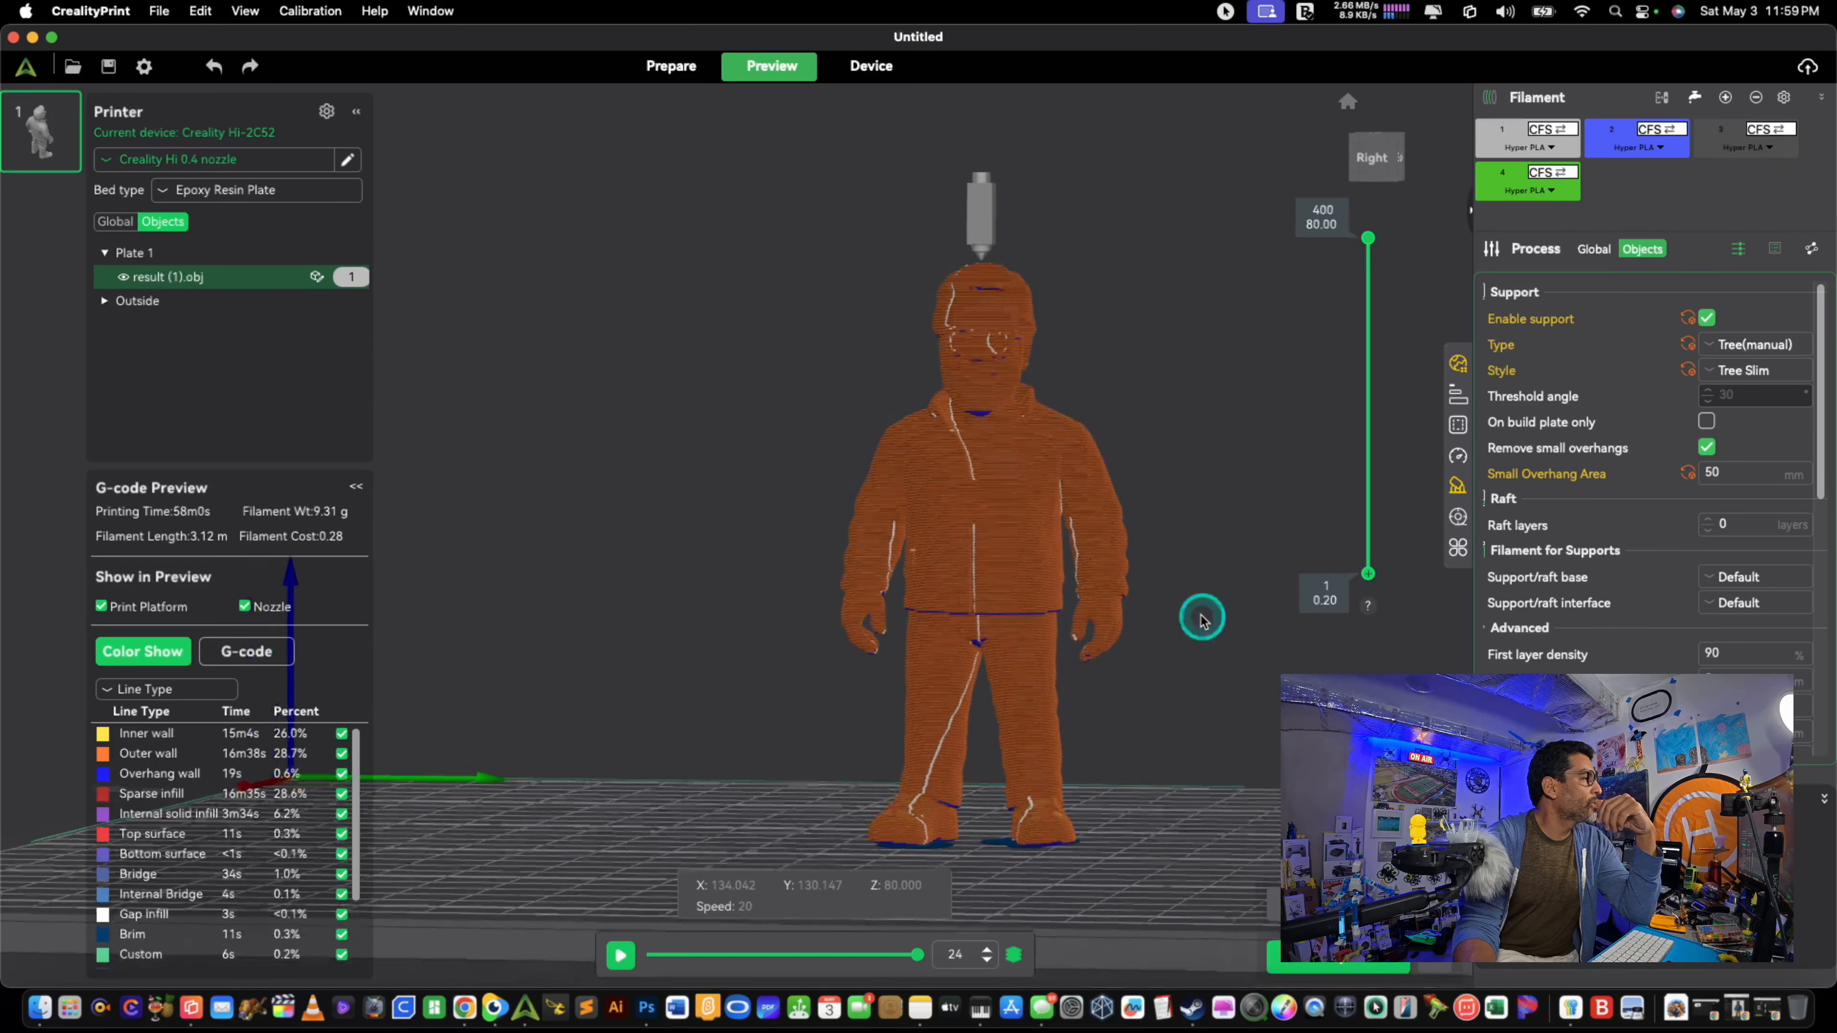
Step: Return to preparing the model, set the figure's small overhang area to 70 mm and slice it again
click(671, 65)
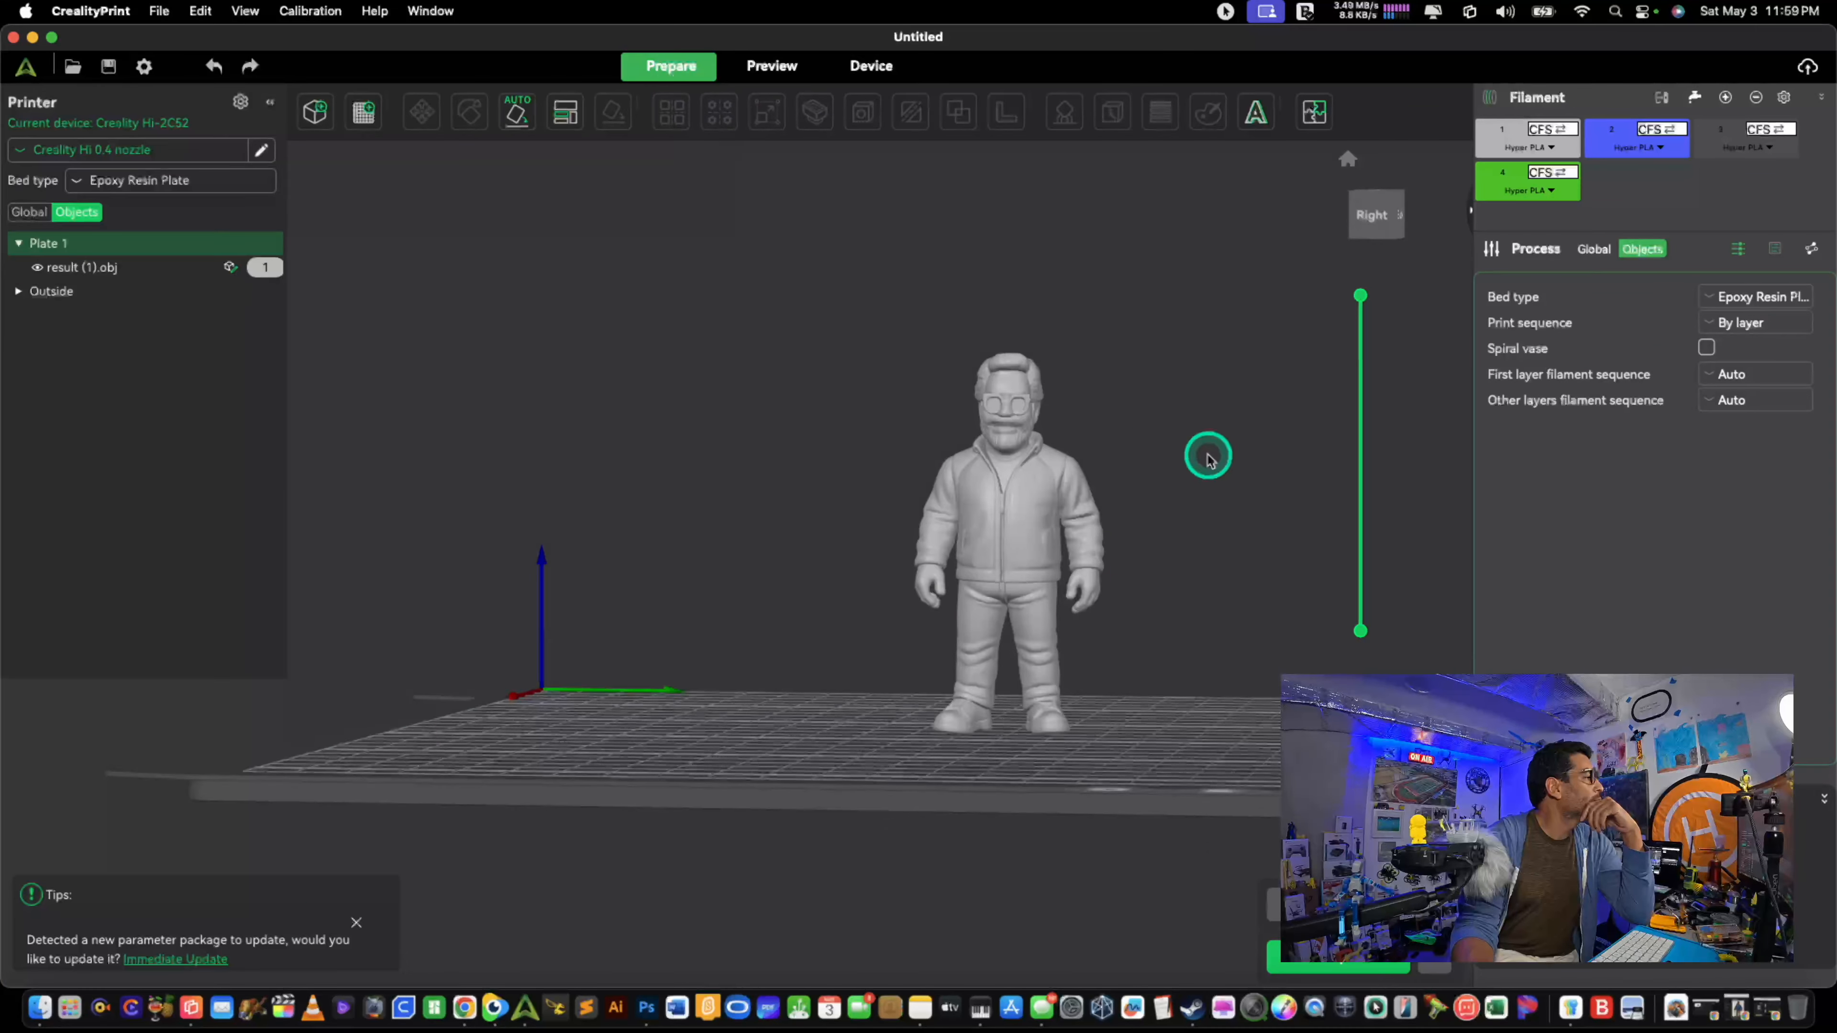
drag(1215, 565, 1230, 507)
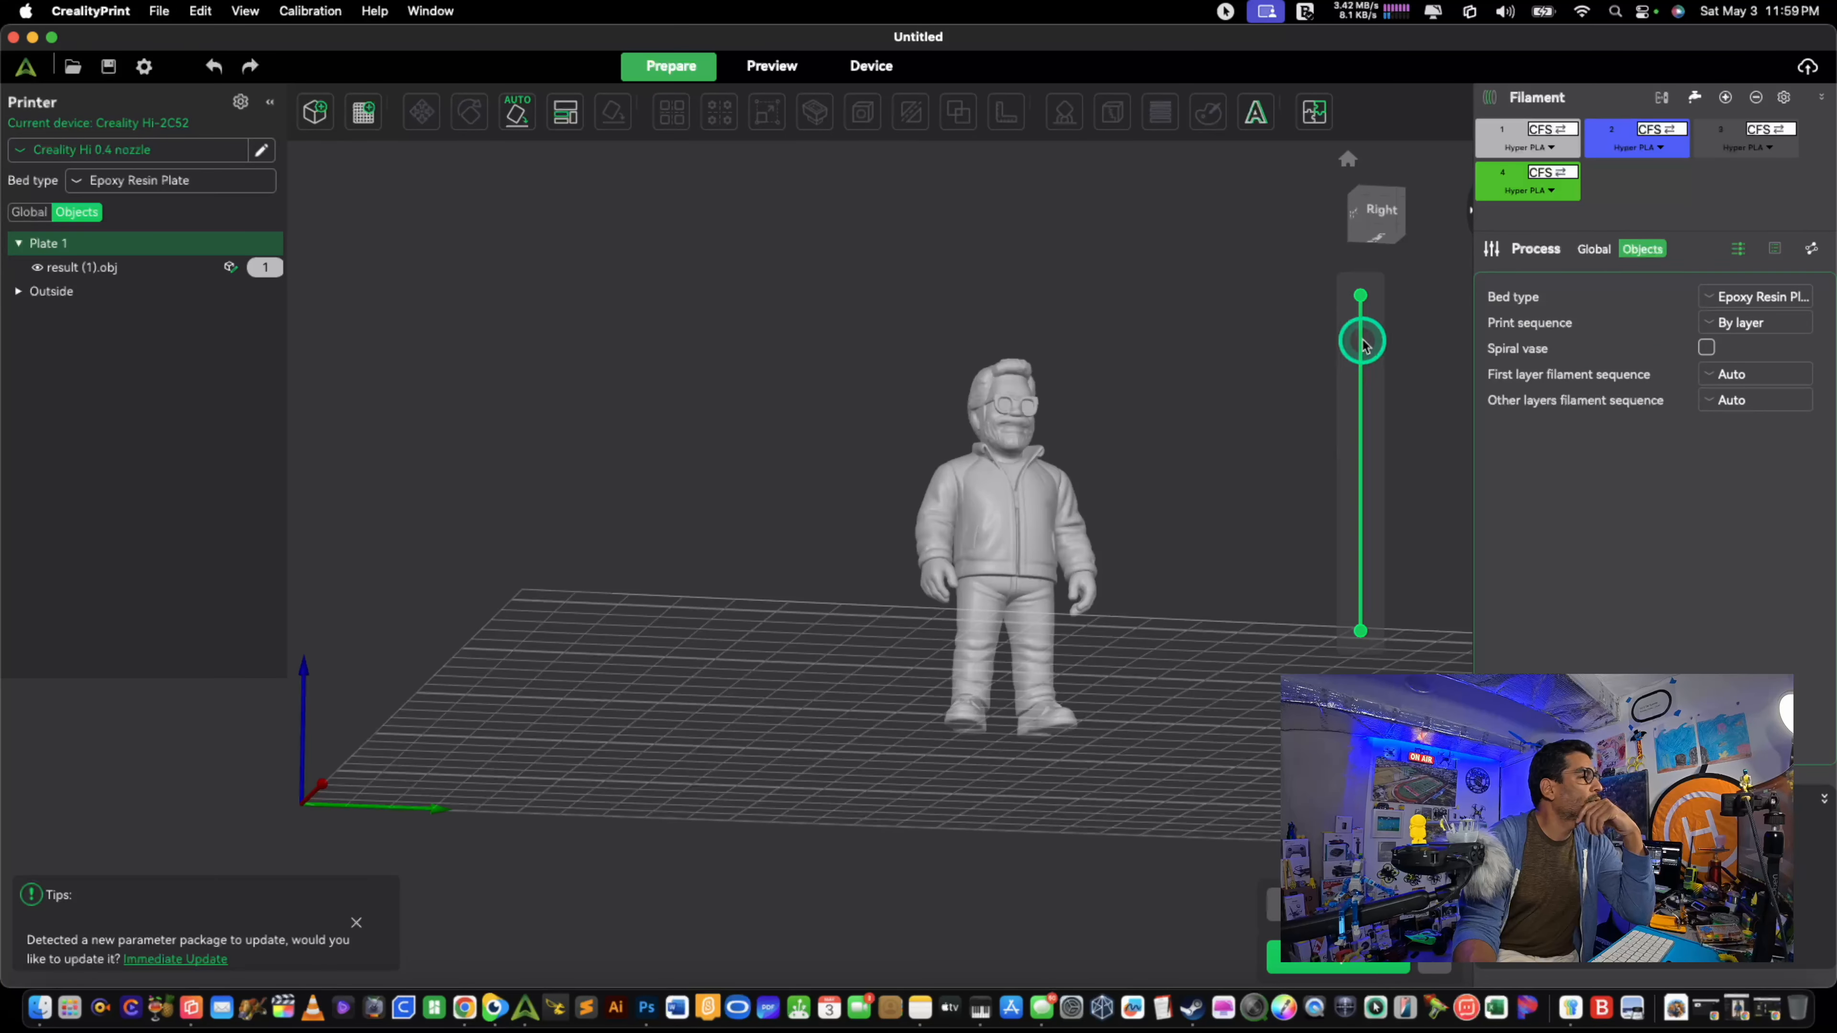
click(1017, 525)
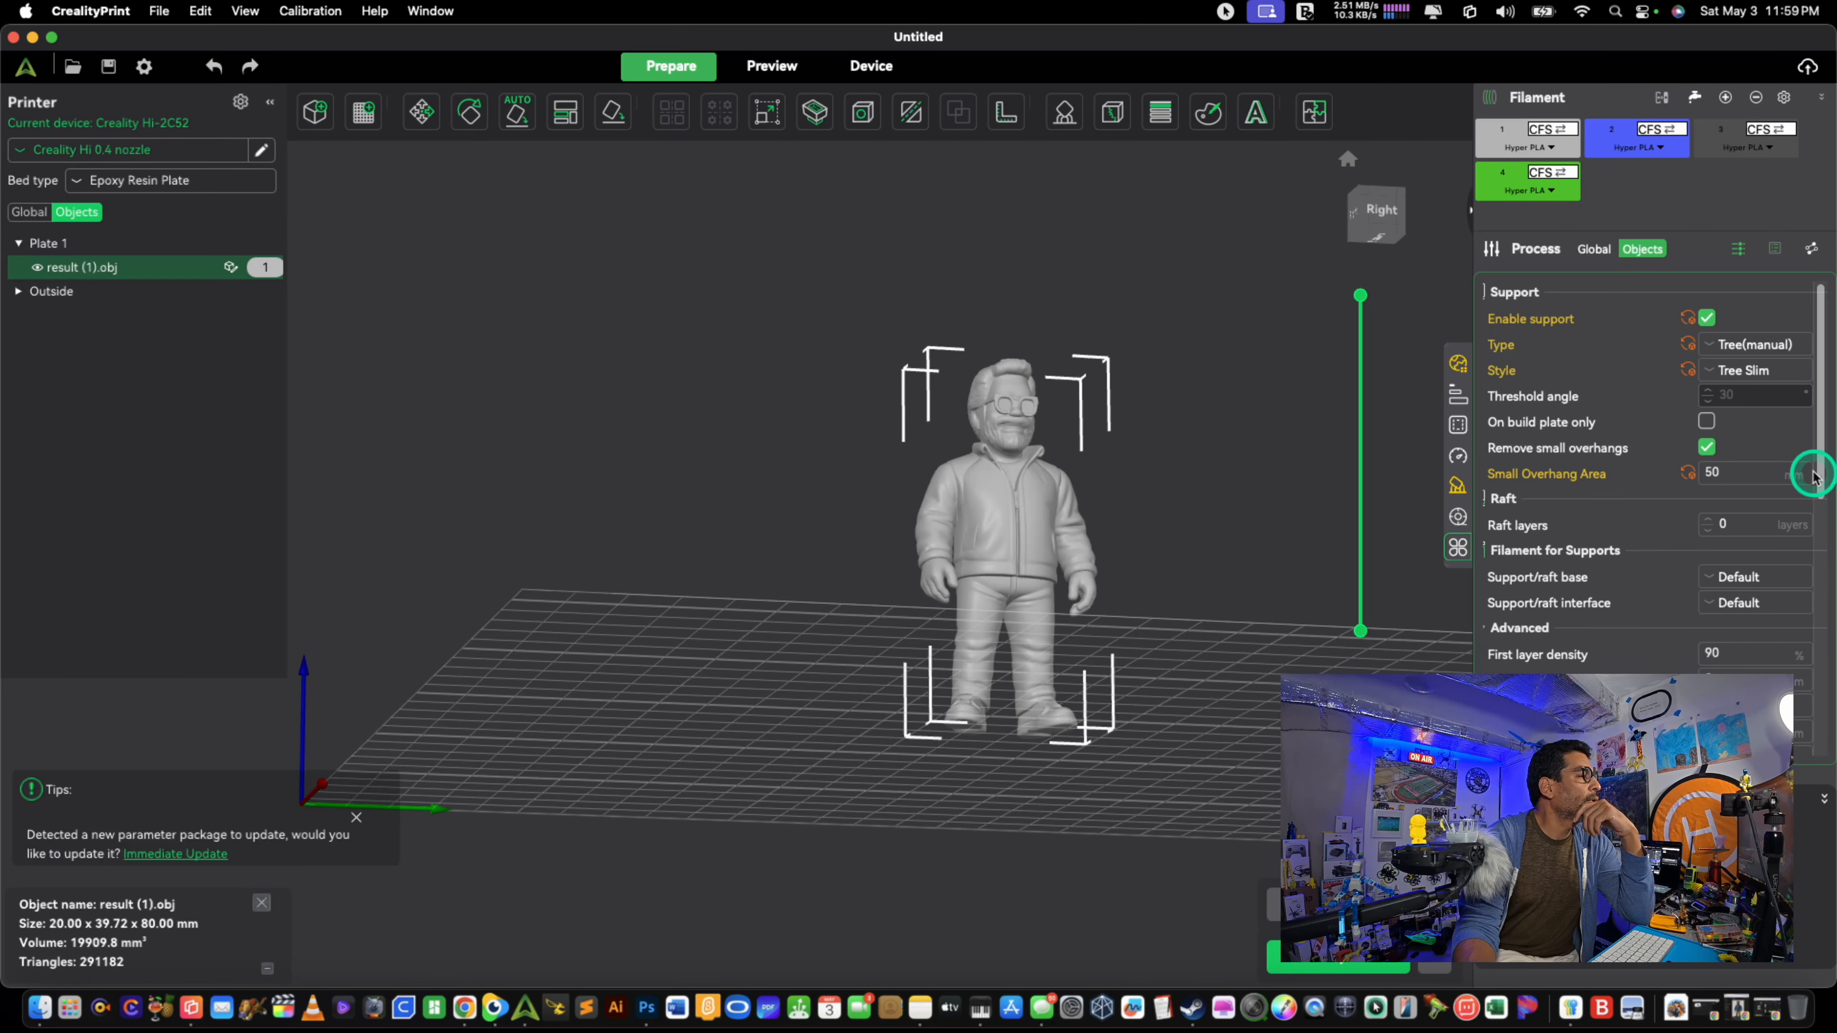
click(1754, 346)
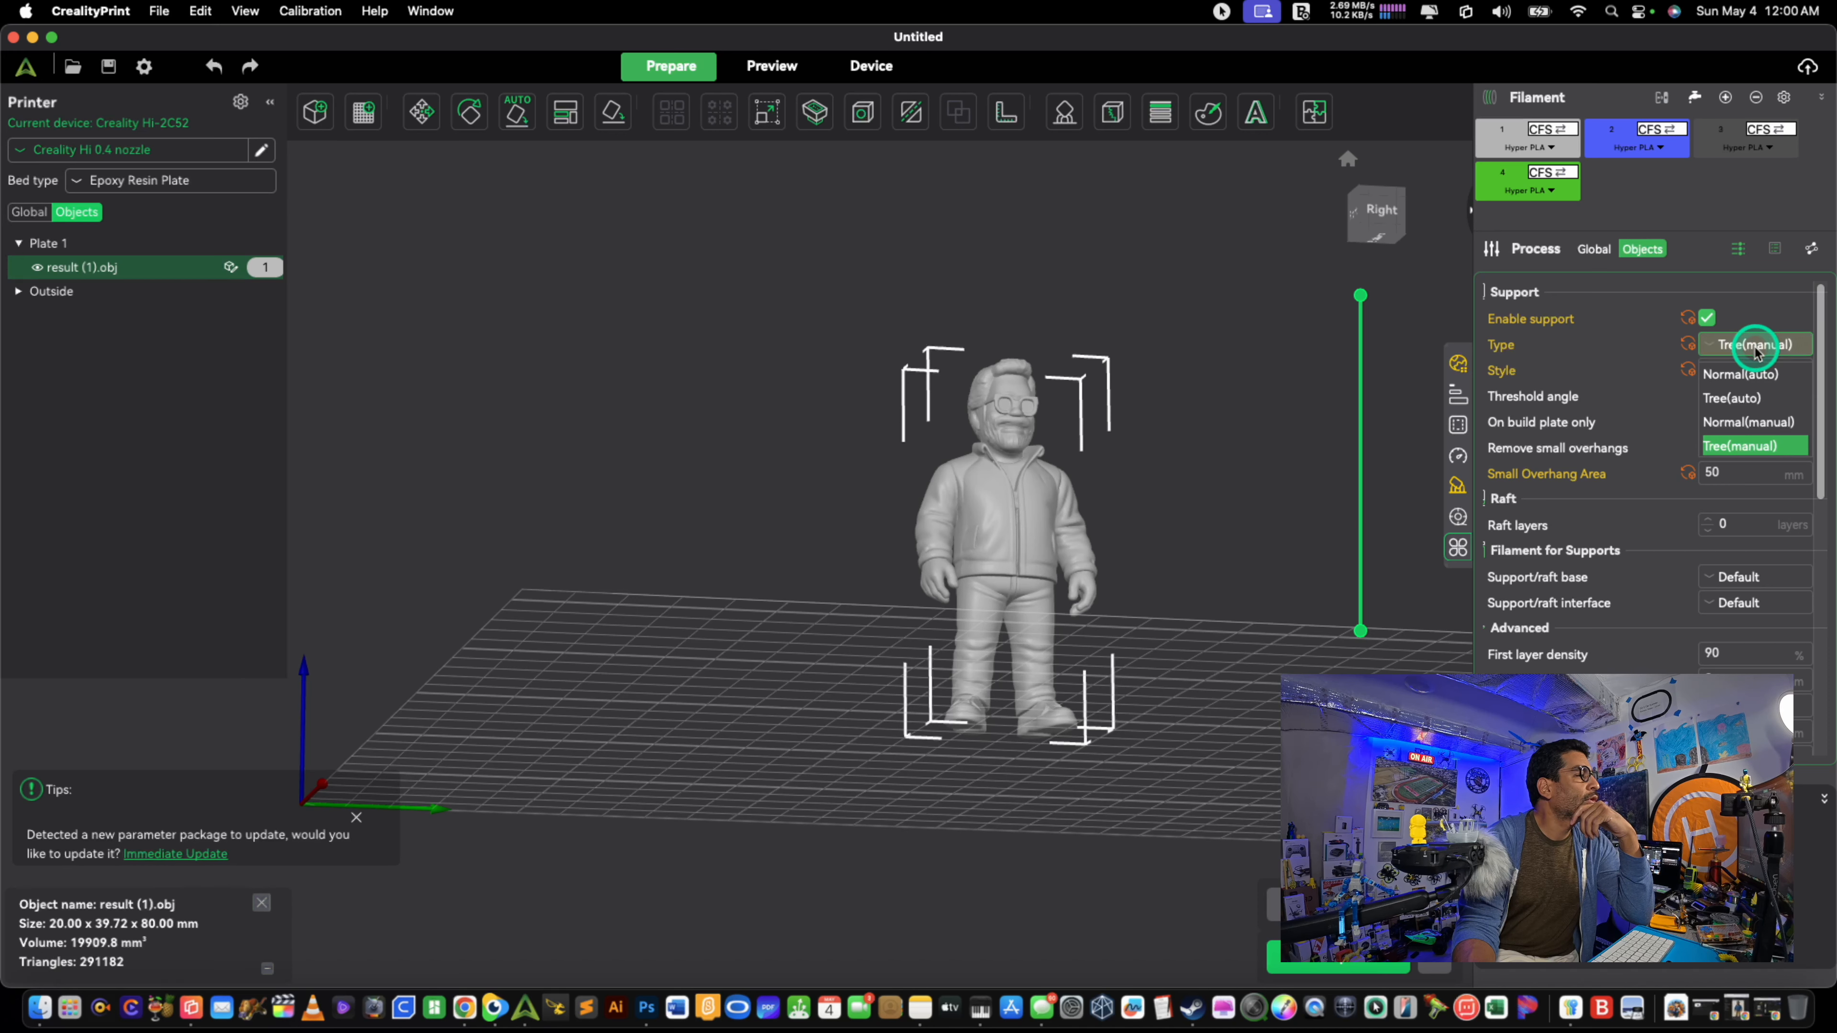
click(1736, 486)
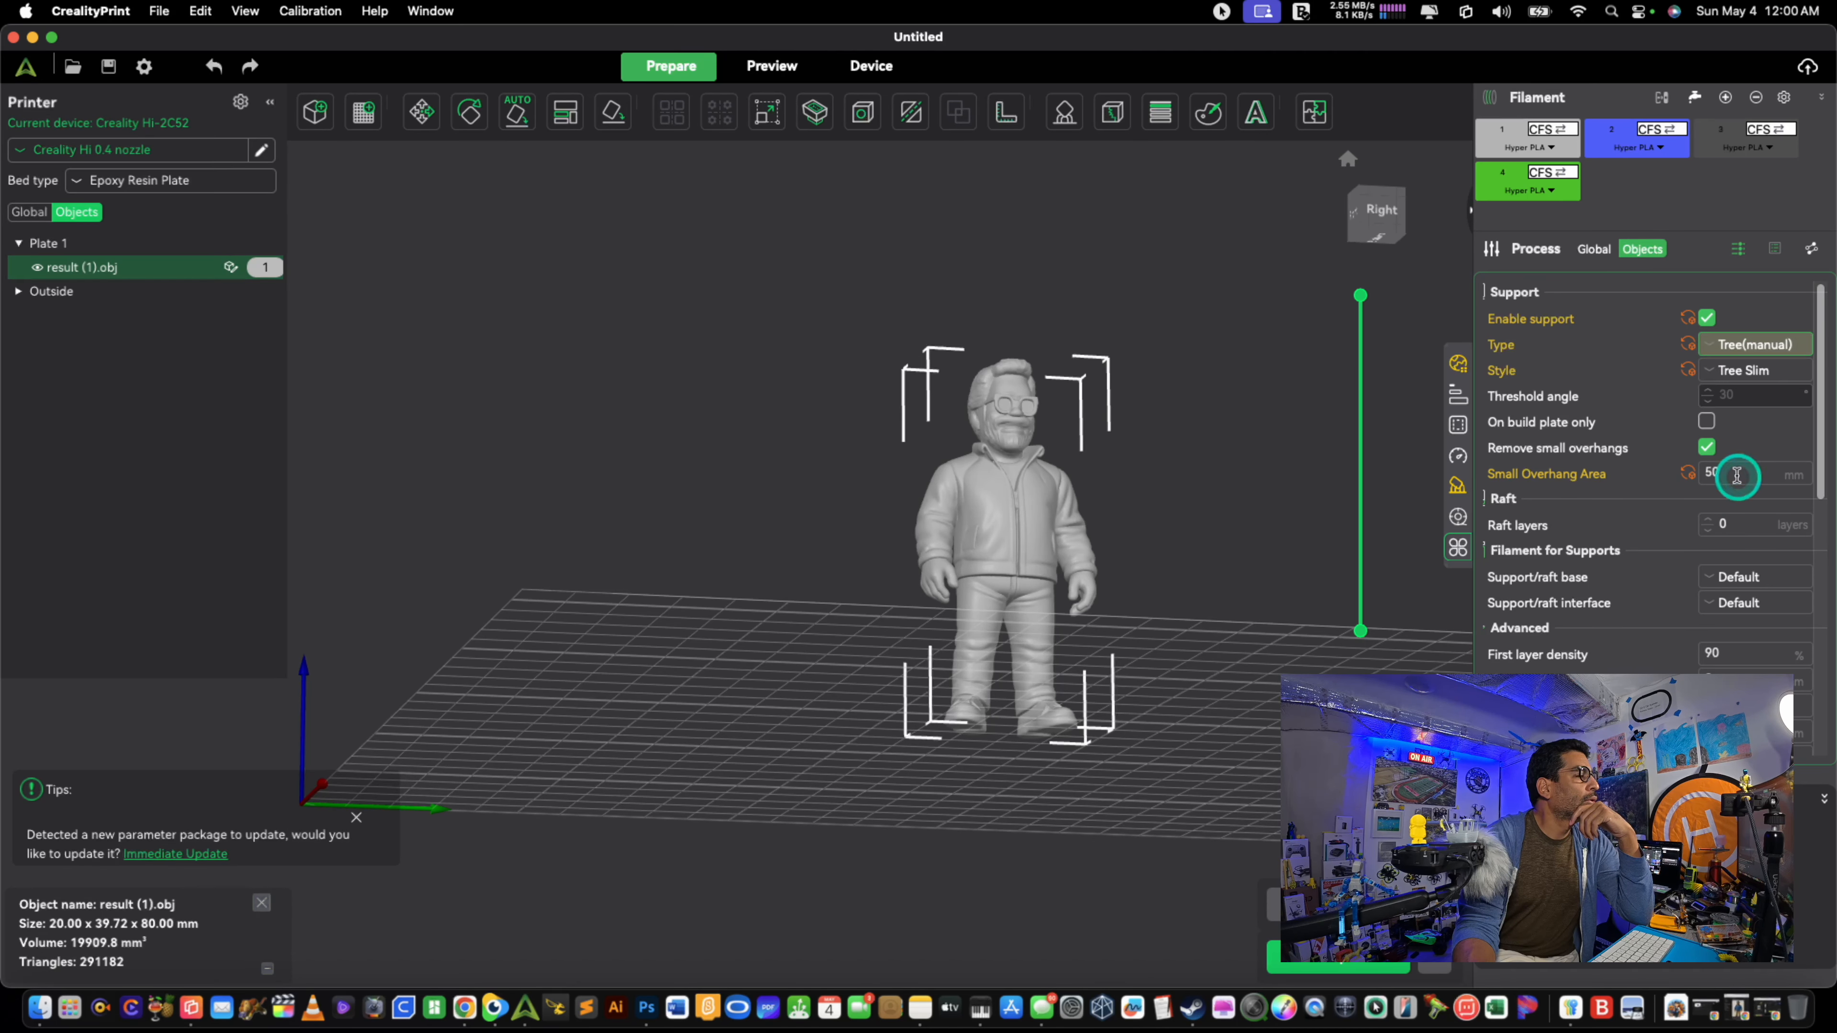
drag(1738, 475, 1684, 472)
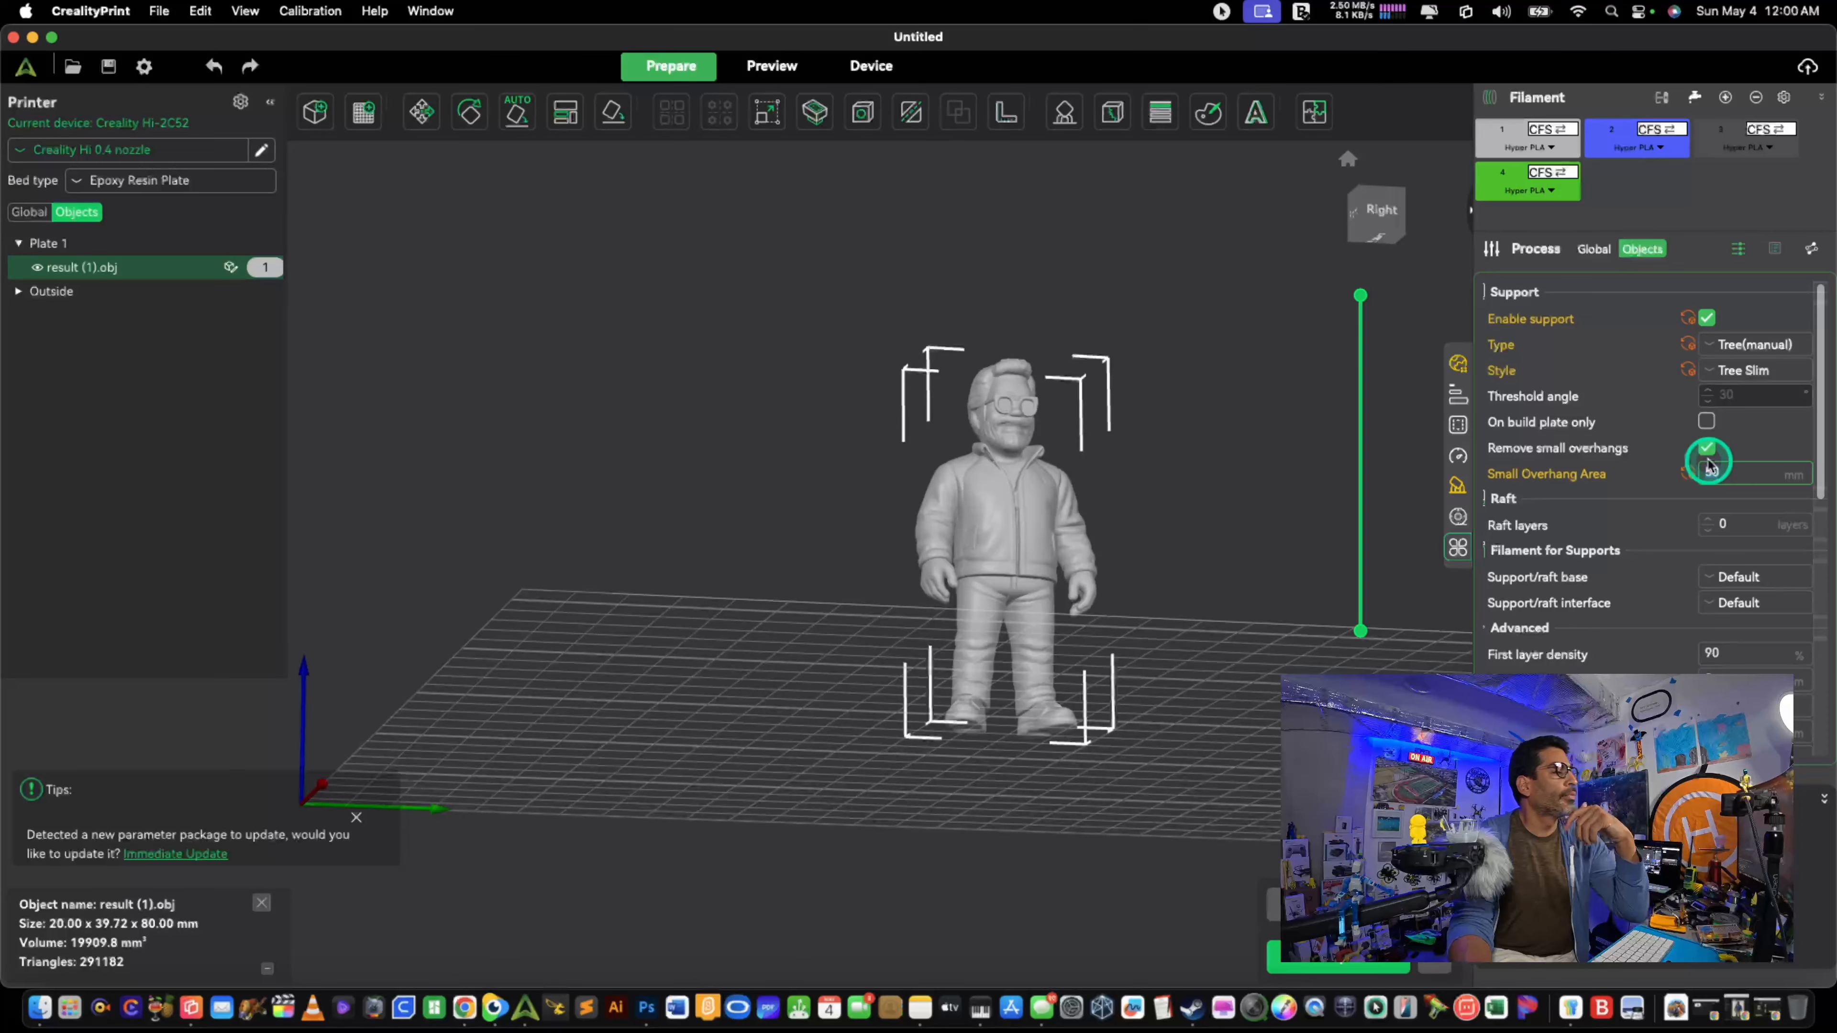
text(7)
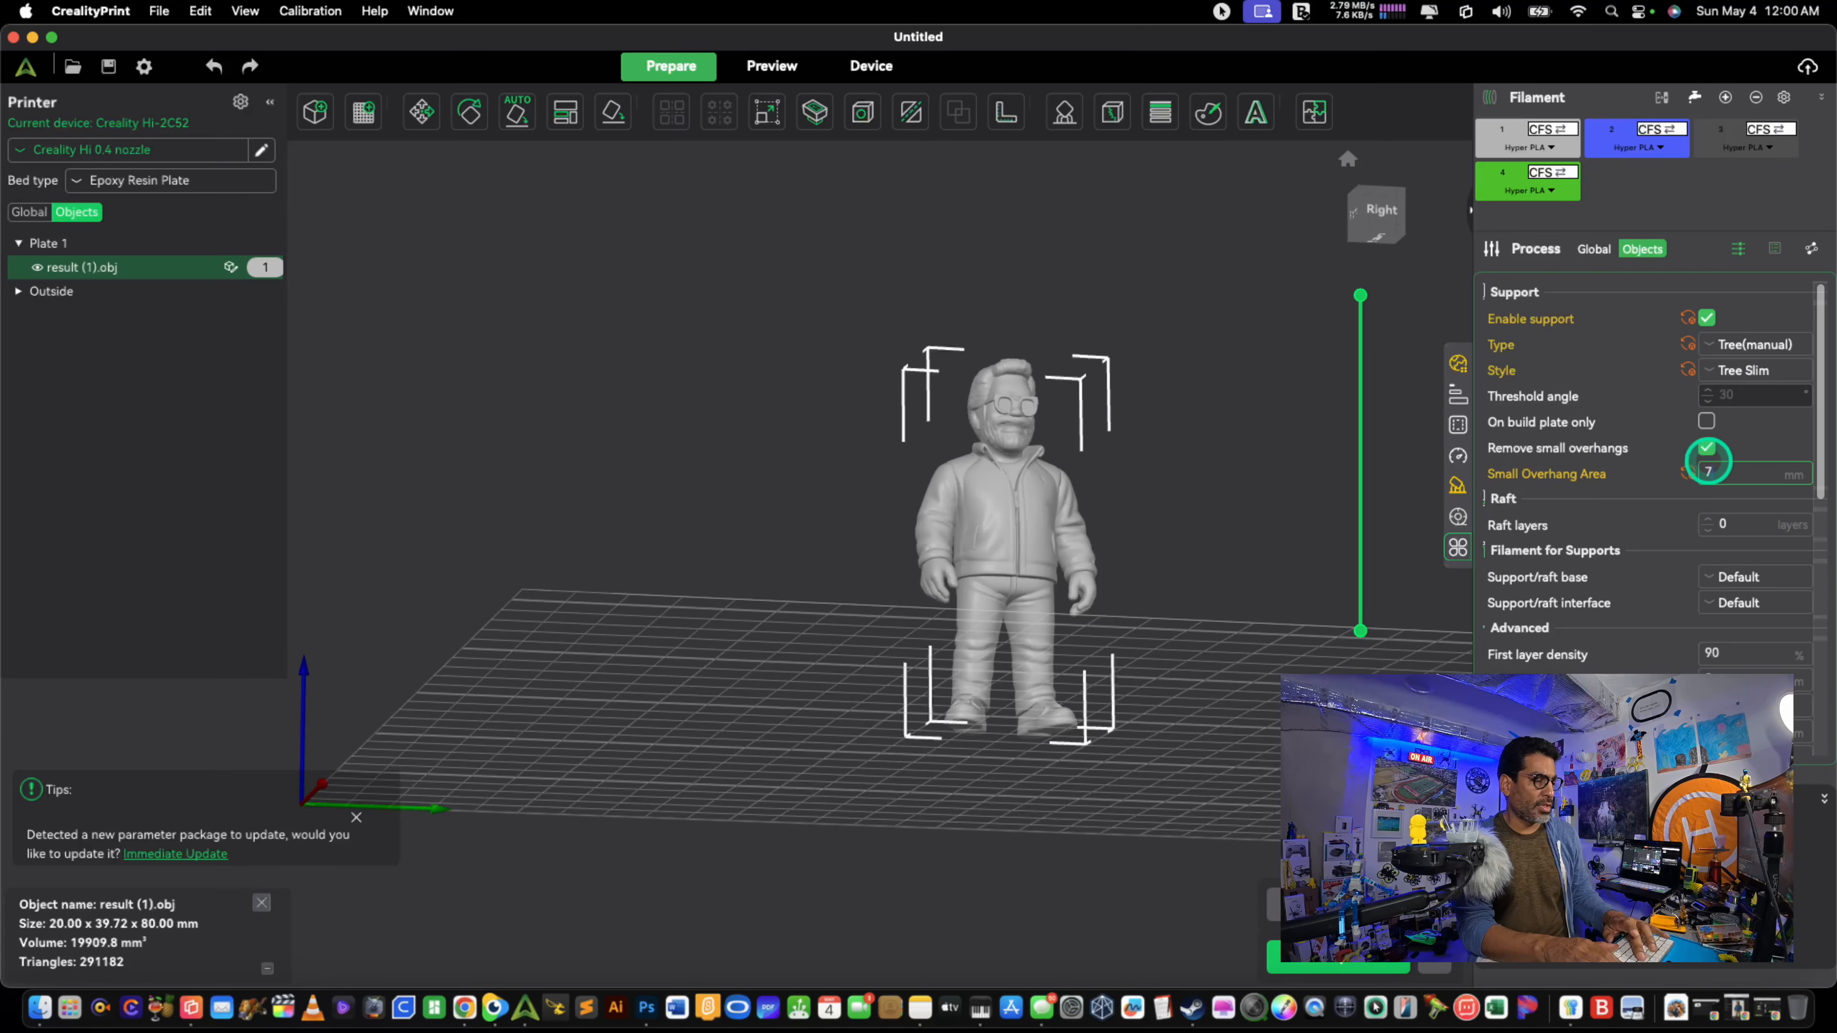
text(0)
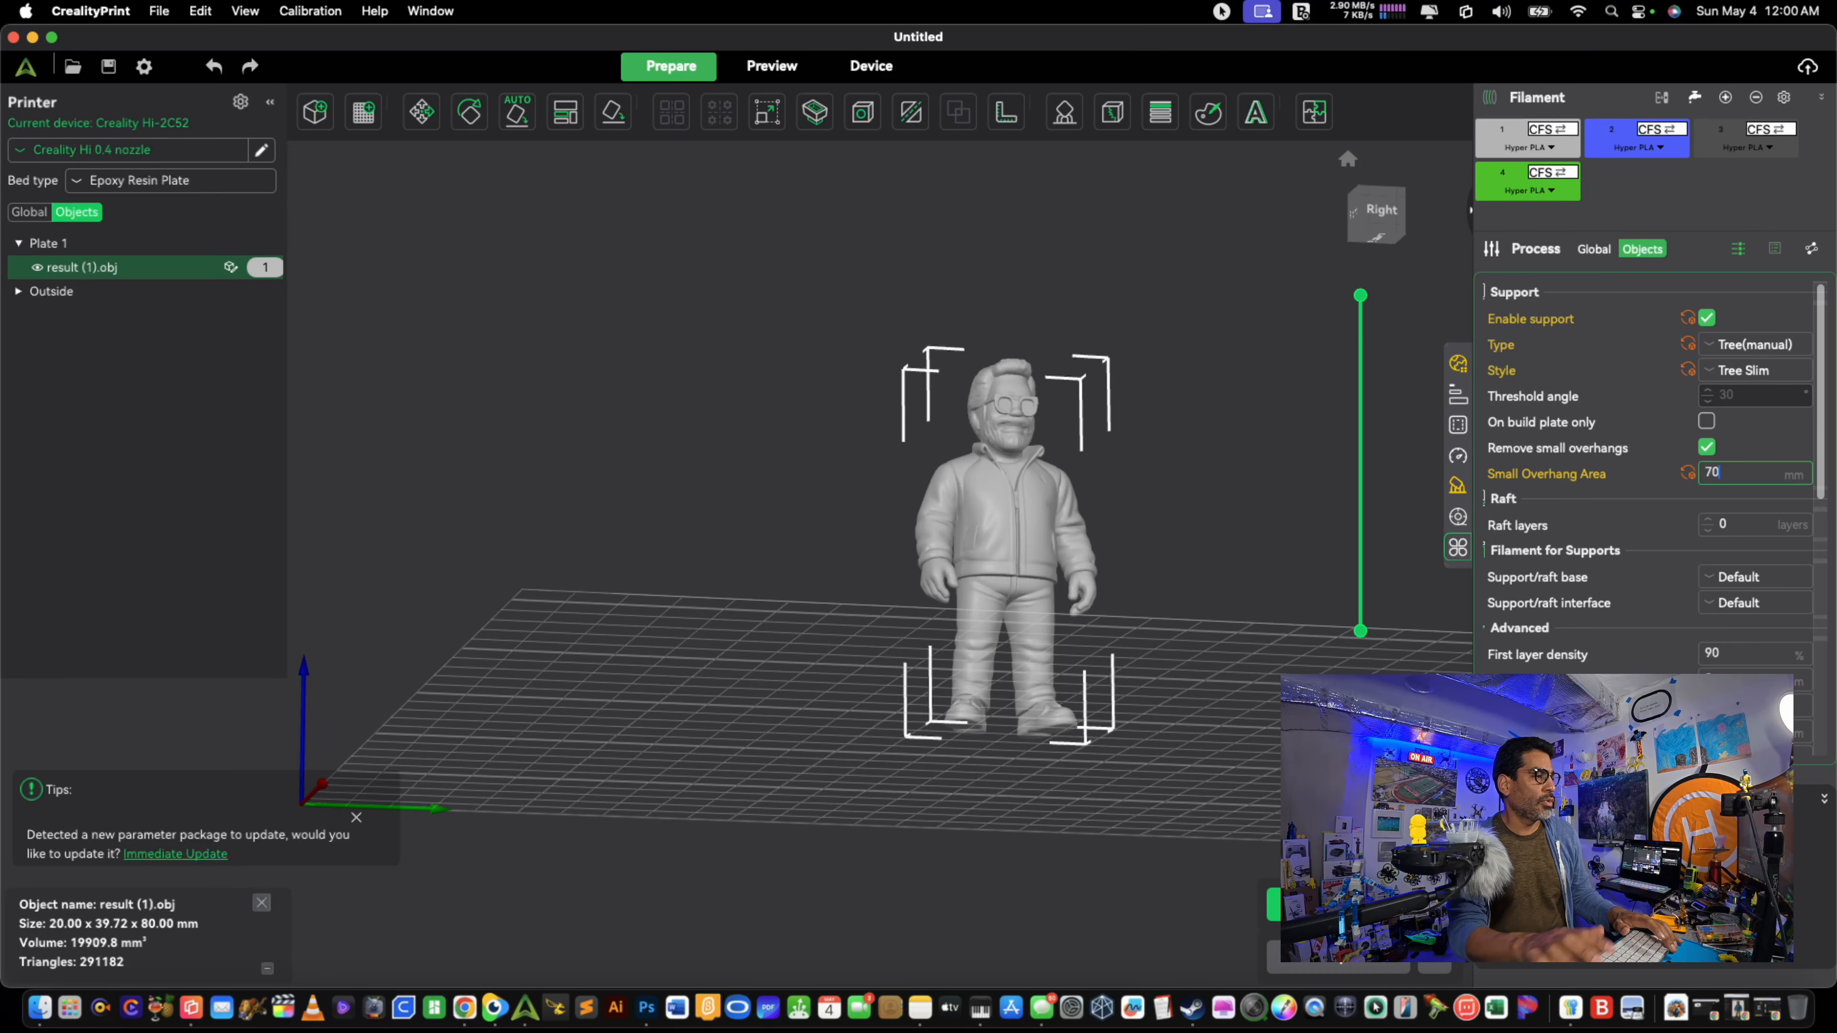
click(1338, 905)
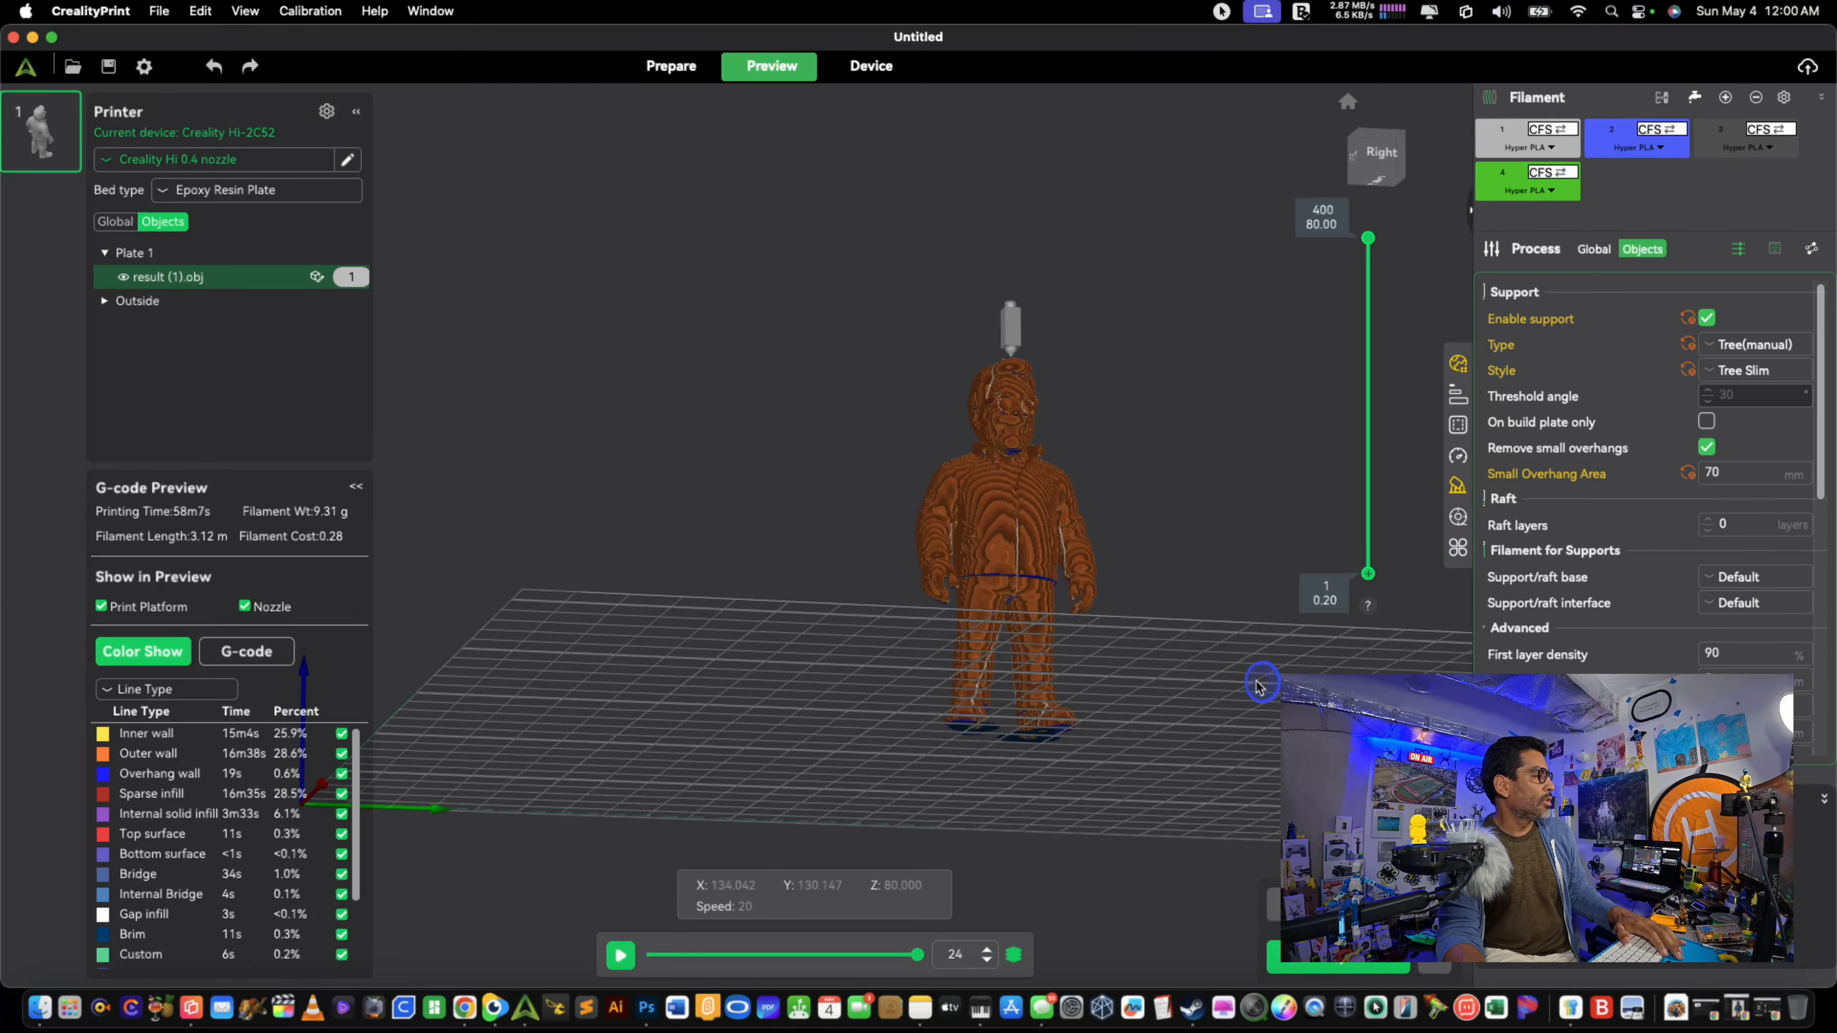
Step: Close the project without saving and import result (1).obj from Downloads into CrealityPrint with the 15 recommended colors
click(14, 38)
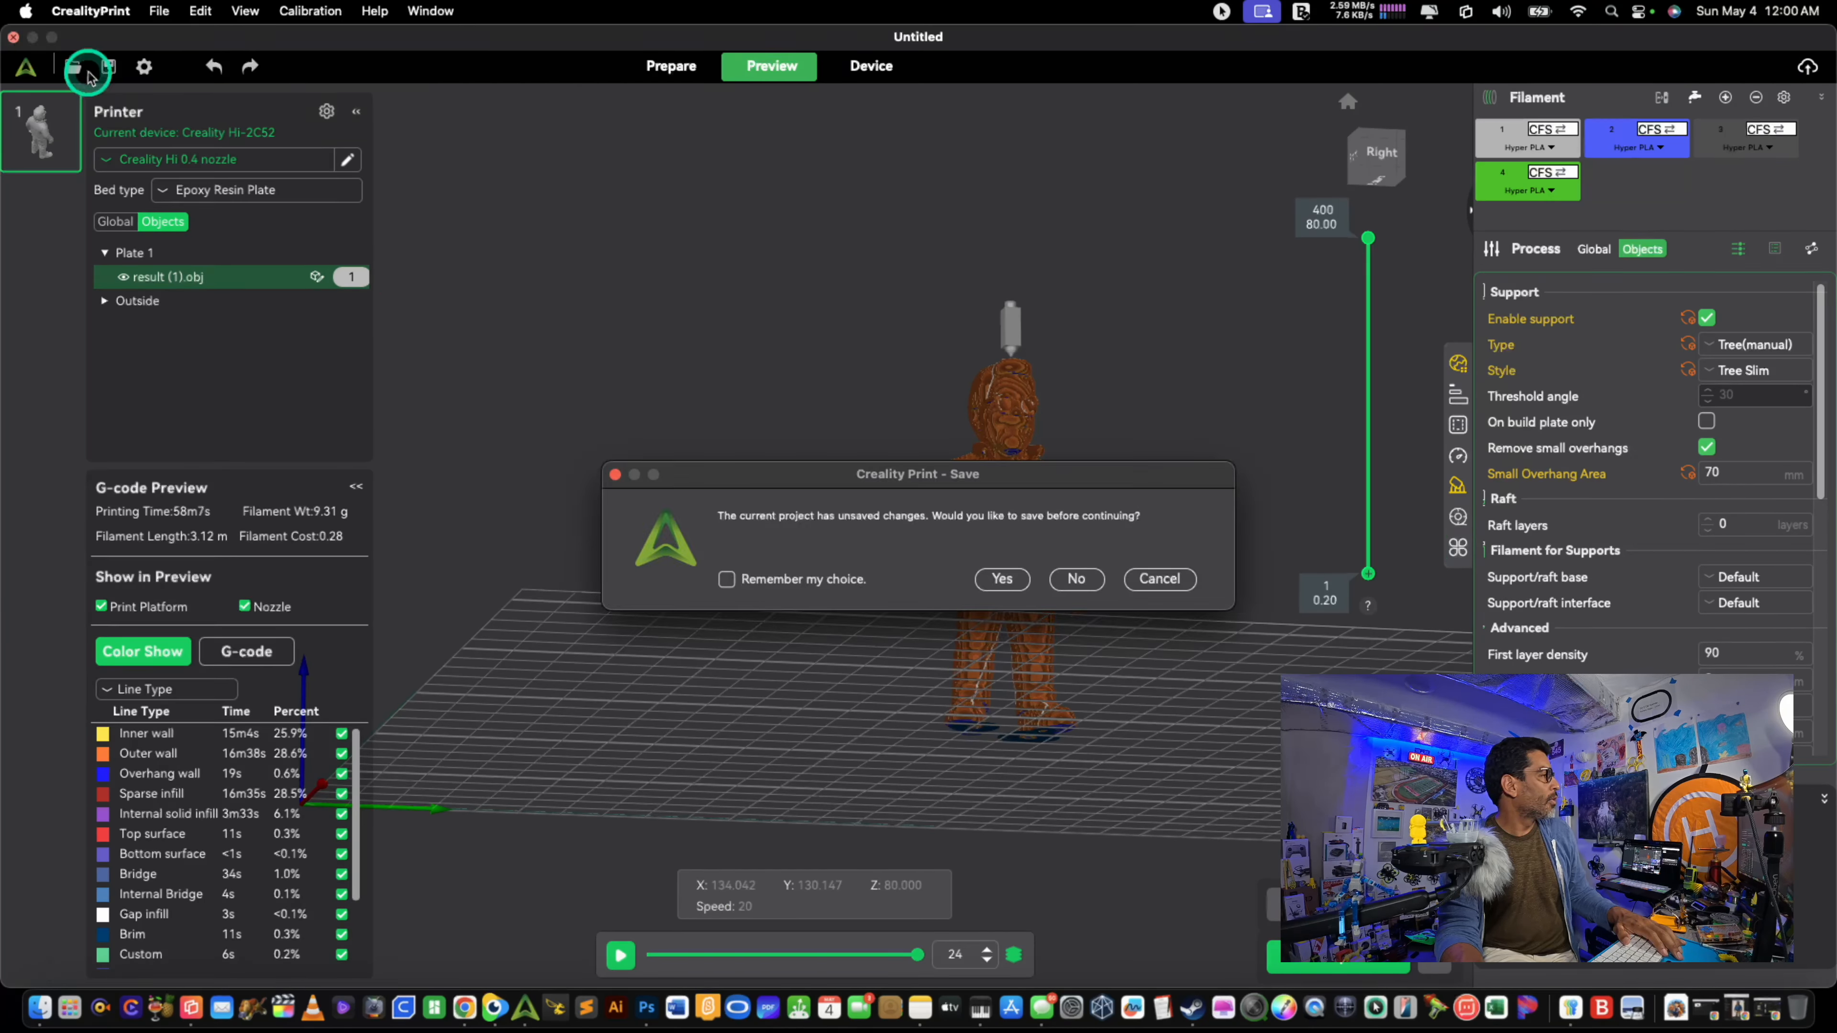
click(1076, 579)
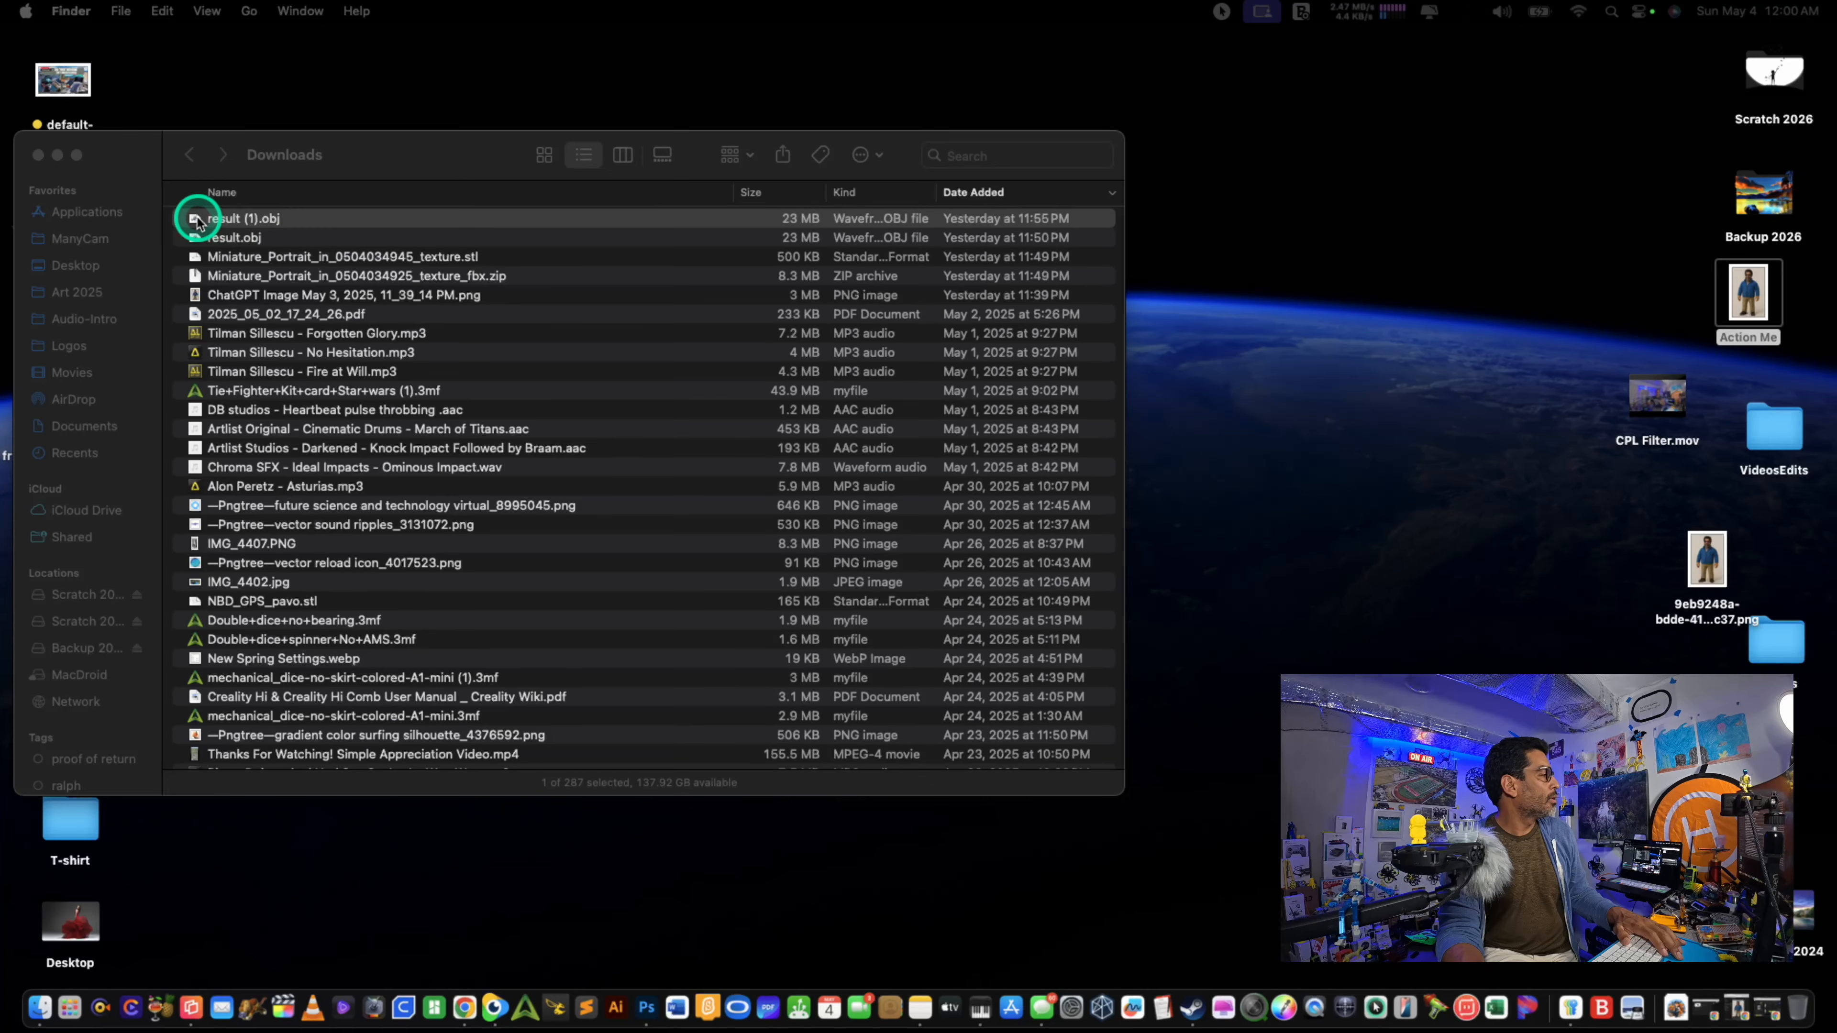
drag(197, 220, 533, 1015)
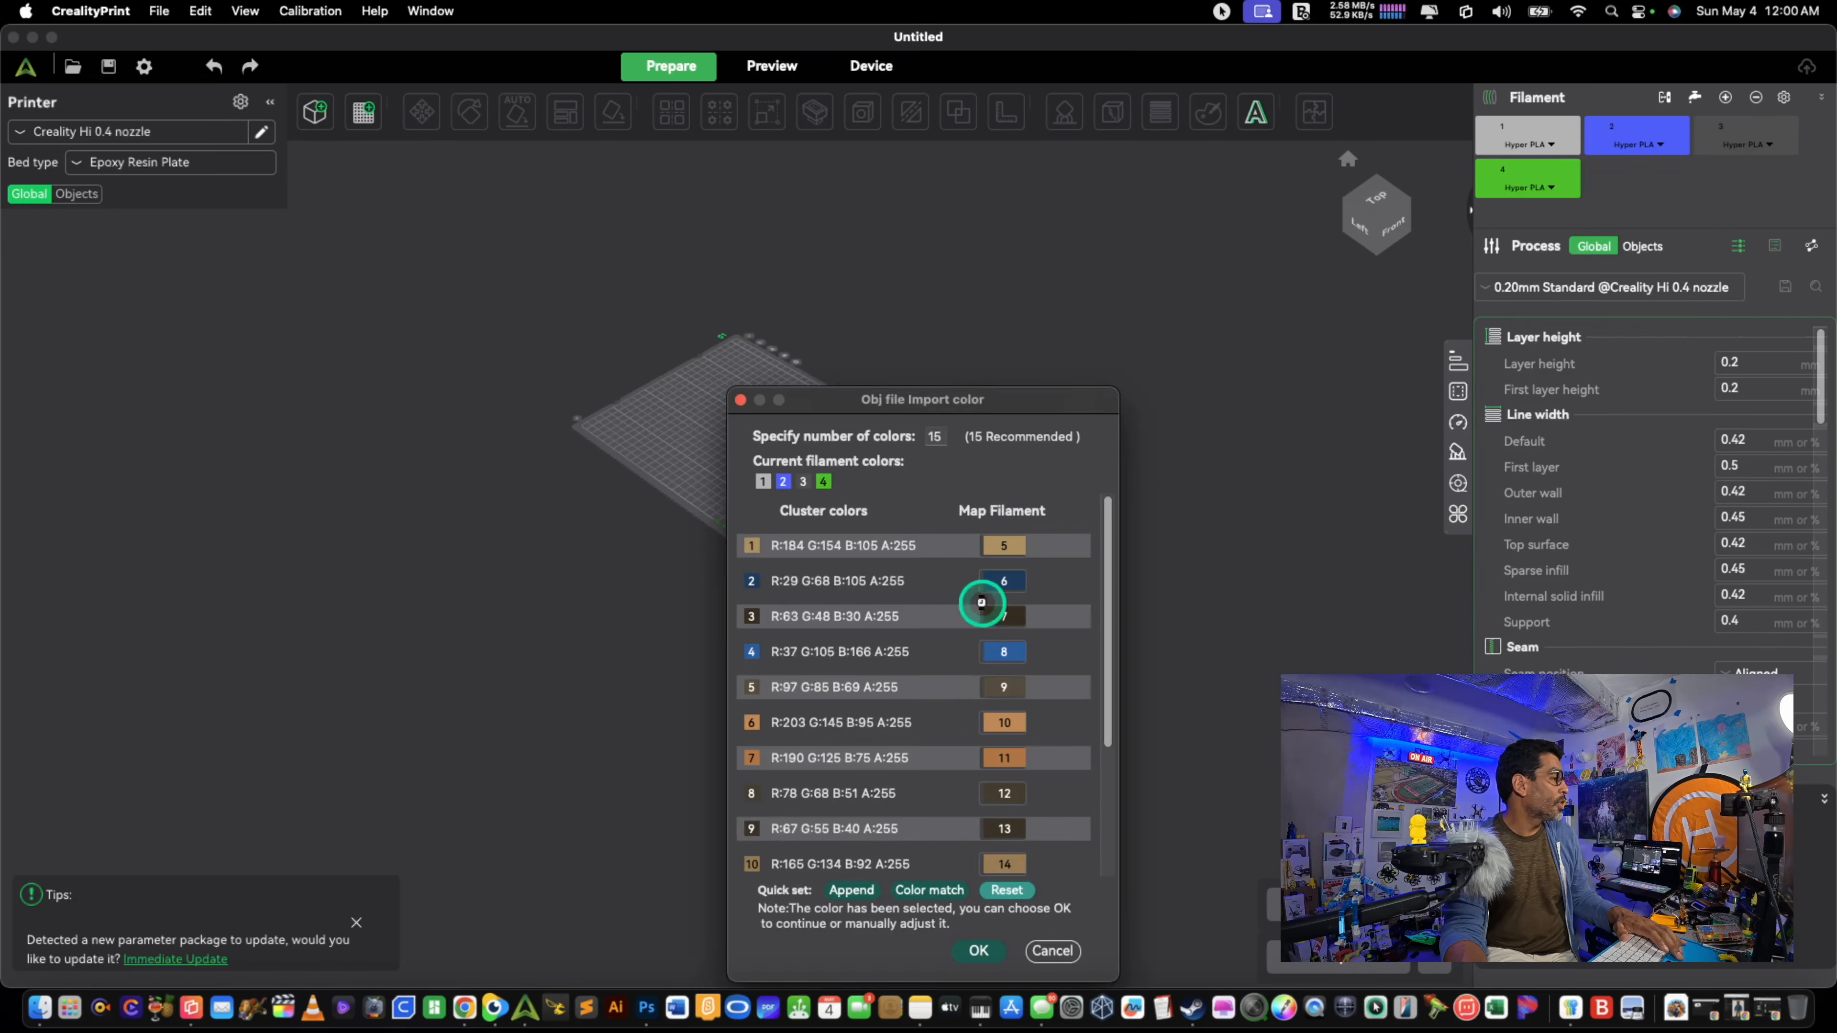
scroll(951, 561, down, 5)
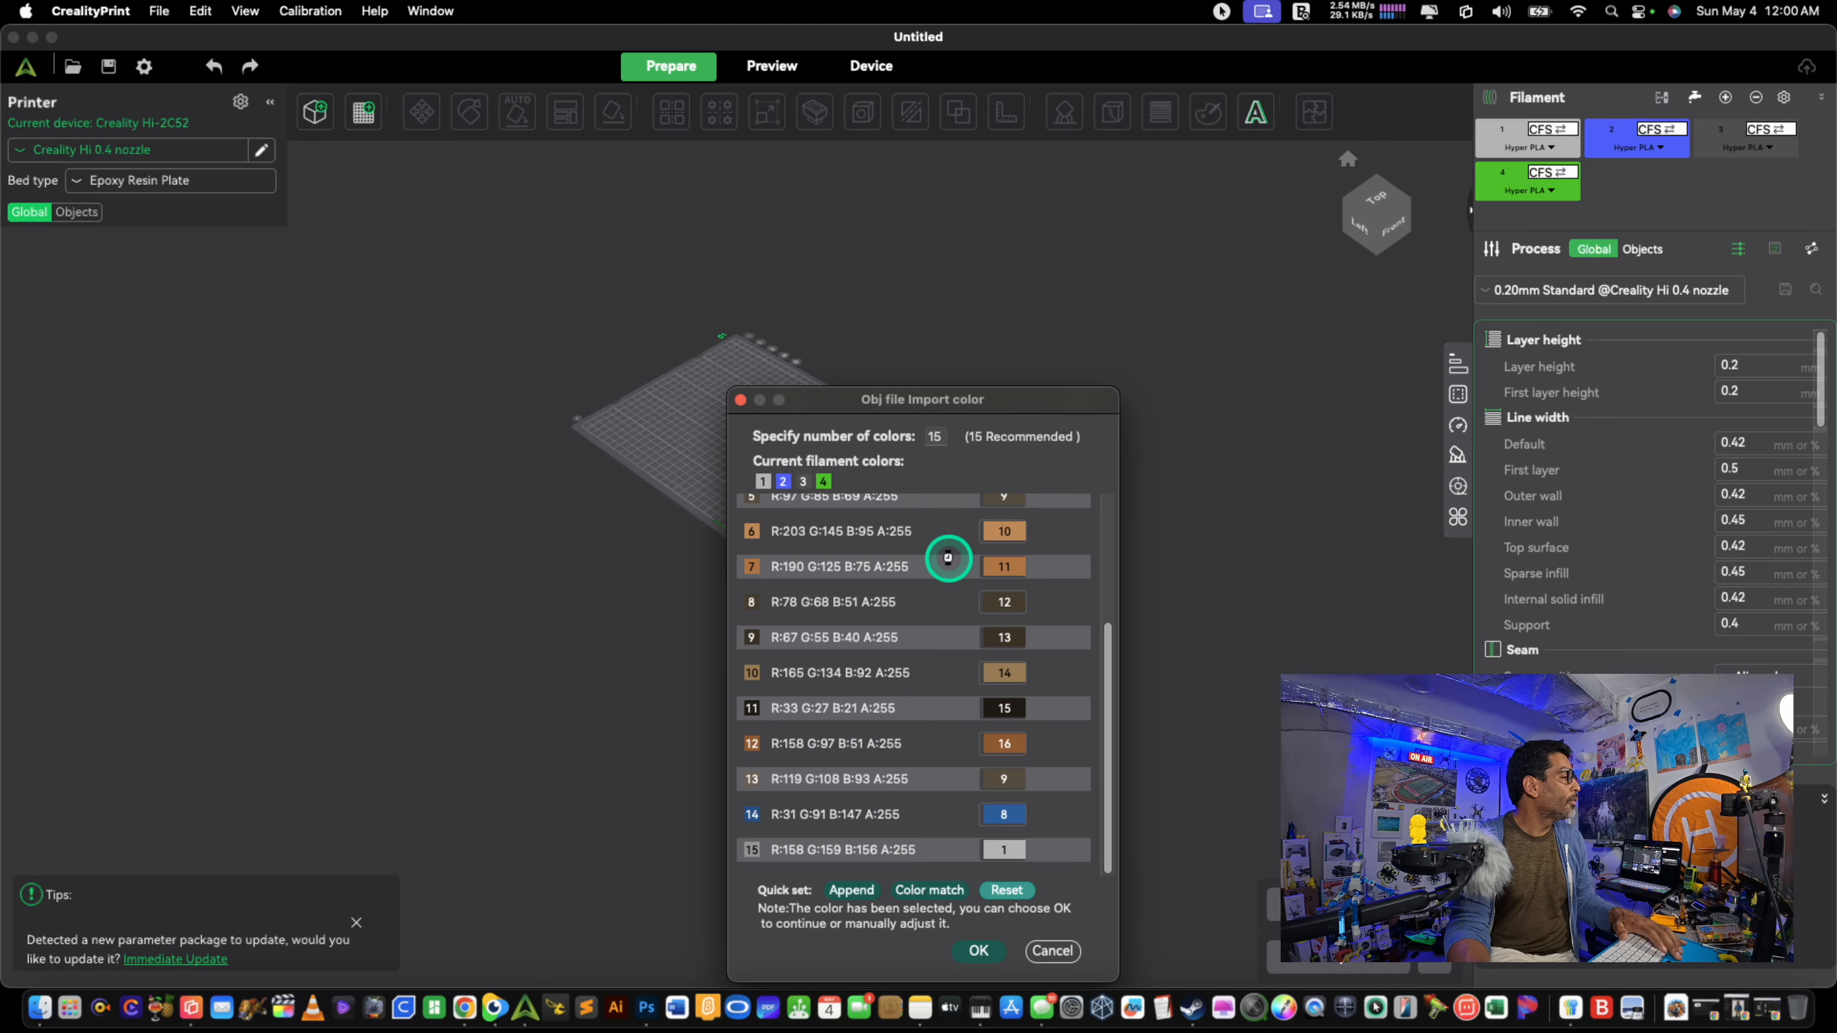
click(980, 949)
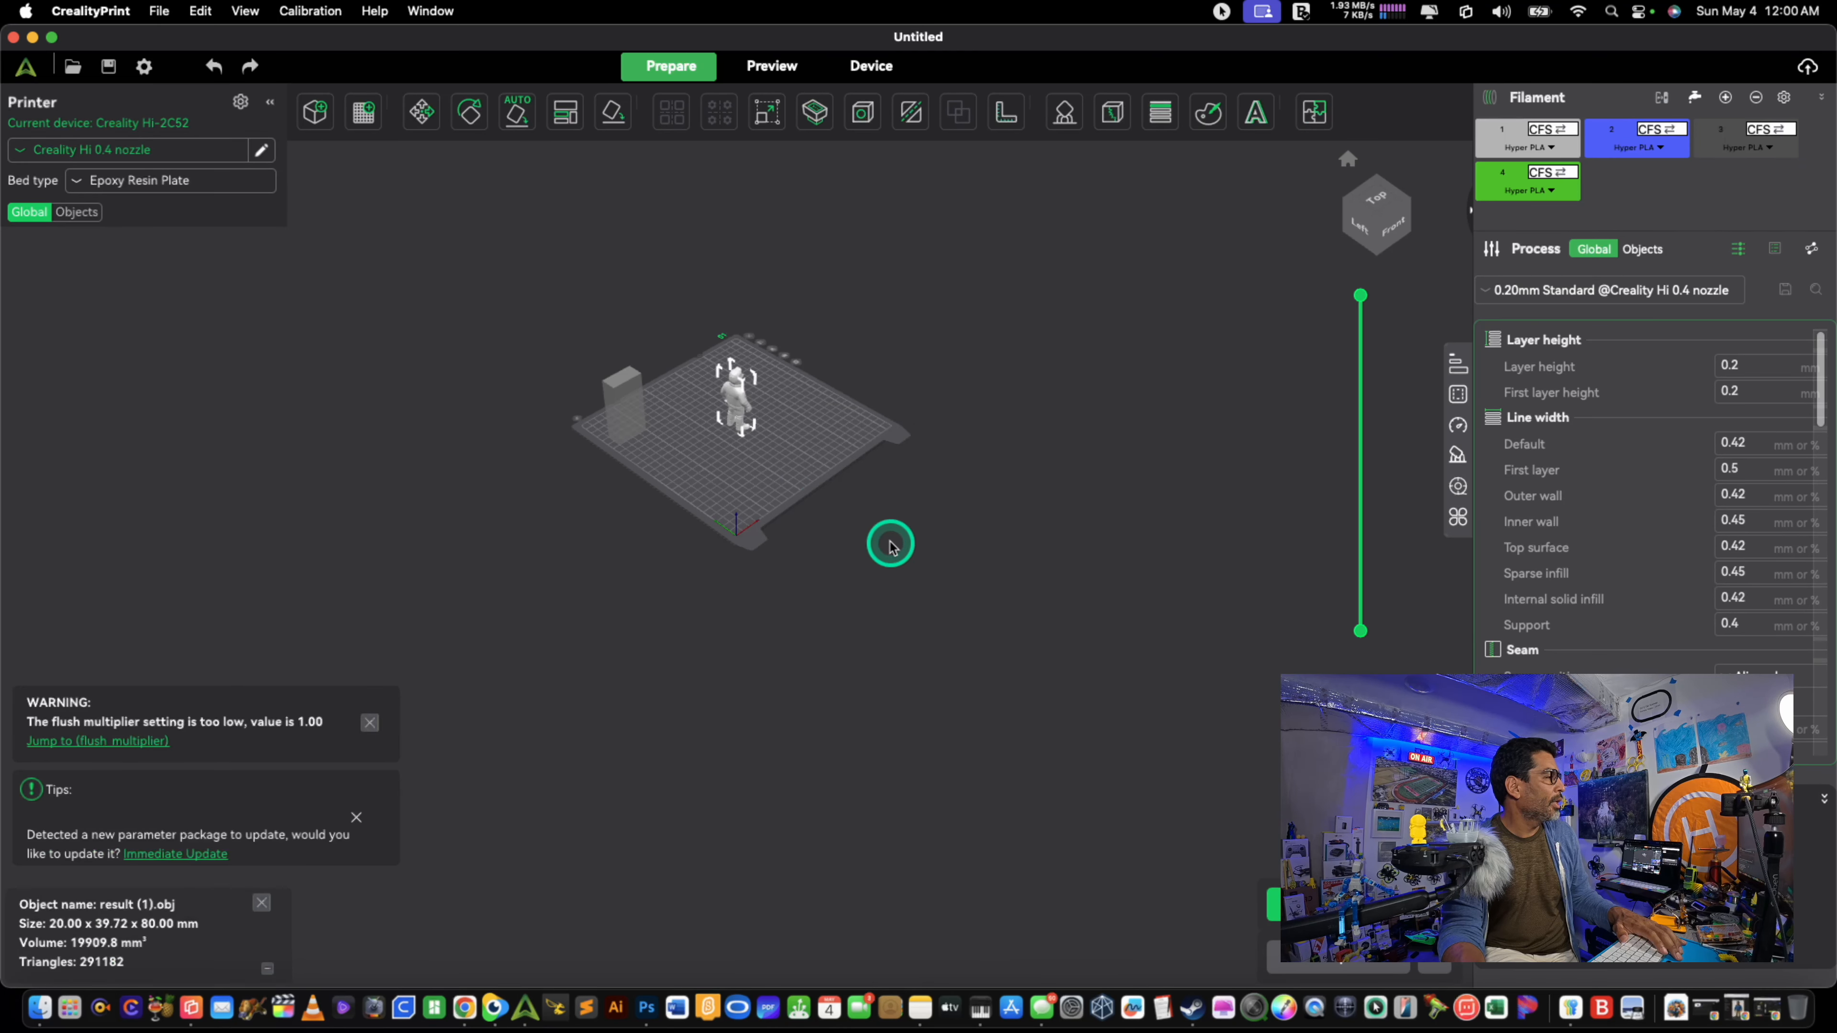
Step: View the newly imported figure from the side and close its project without saving the changes
drag(891, 546, 771, 445)
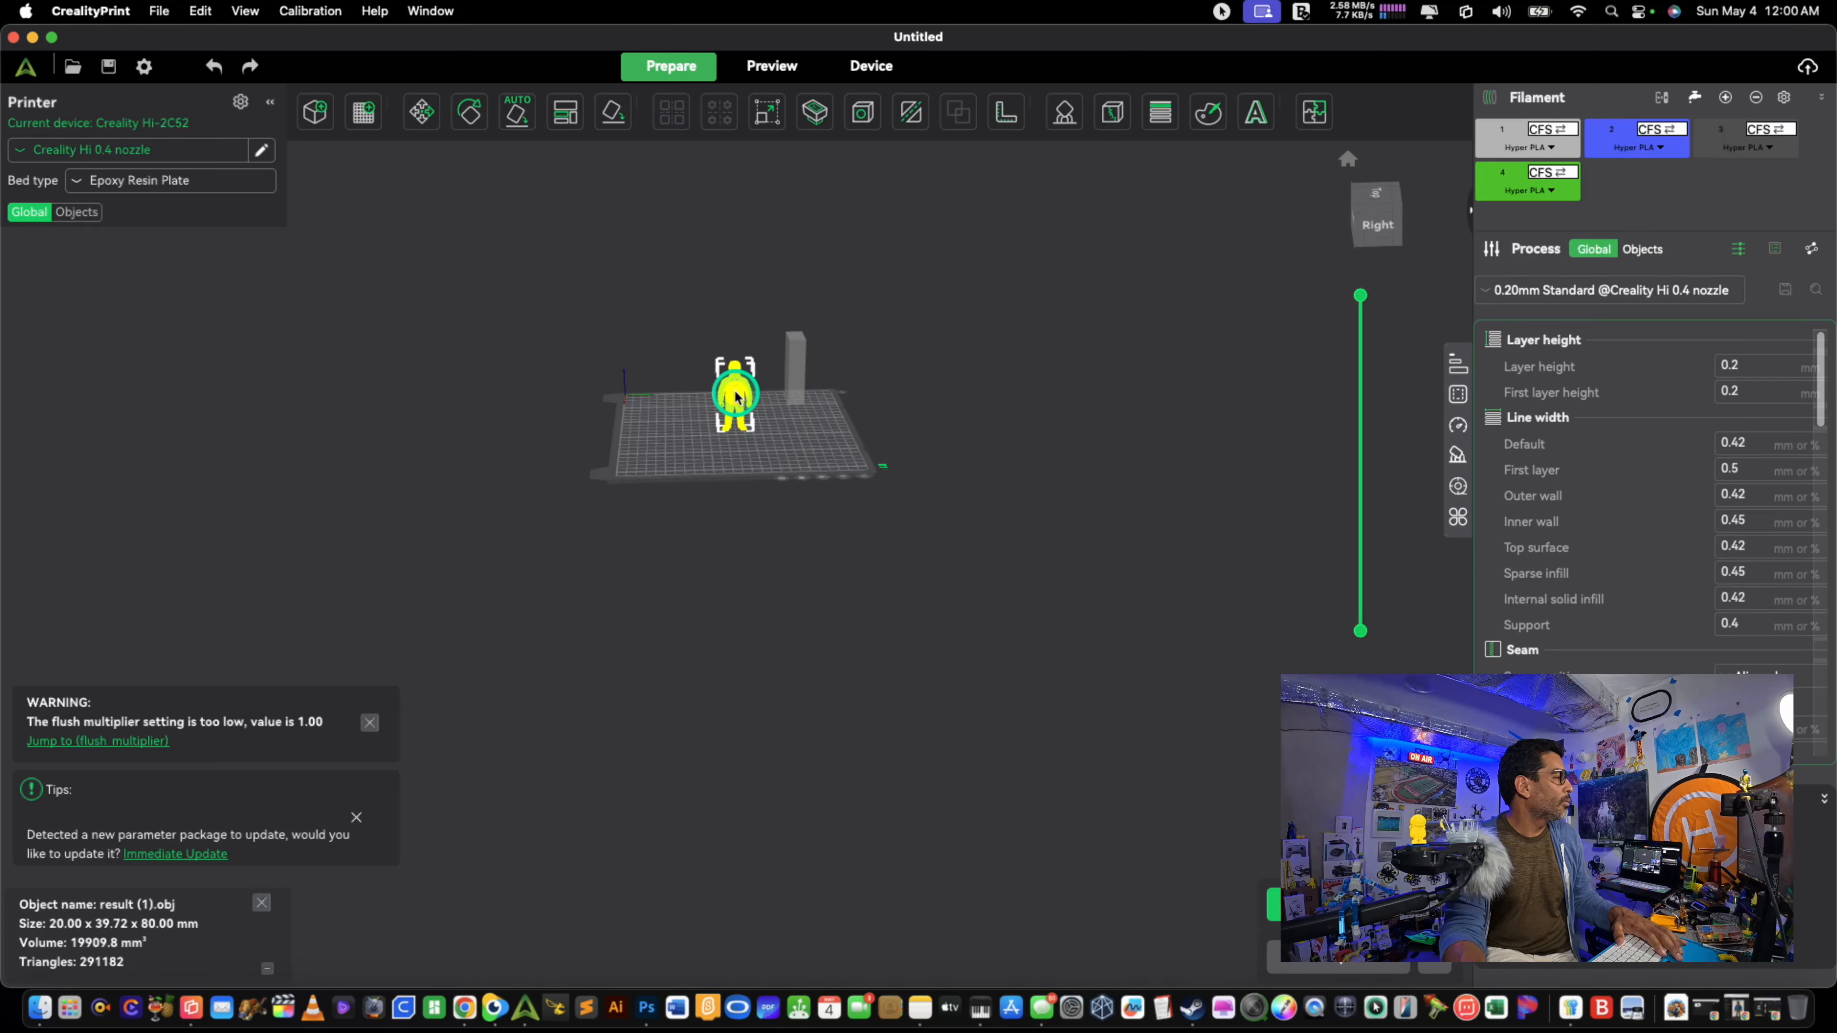
drag(745, 401, 816, 441)
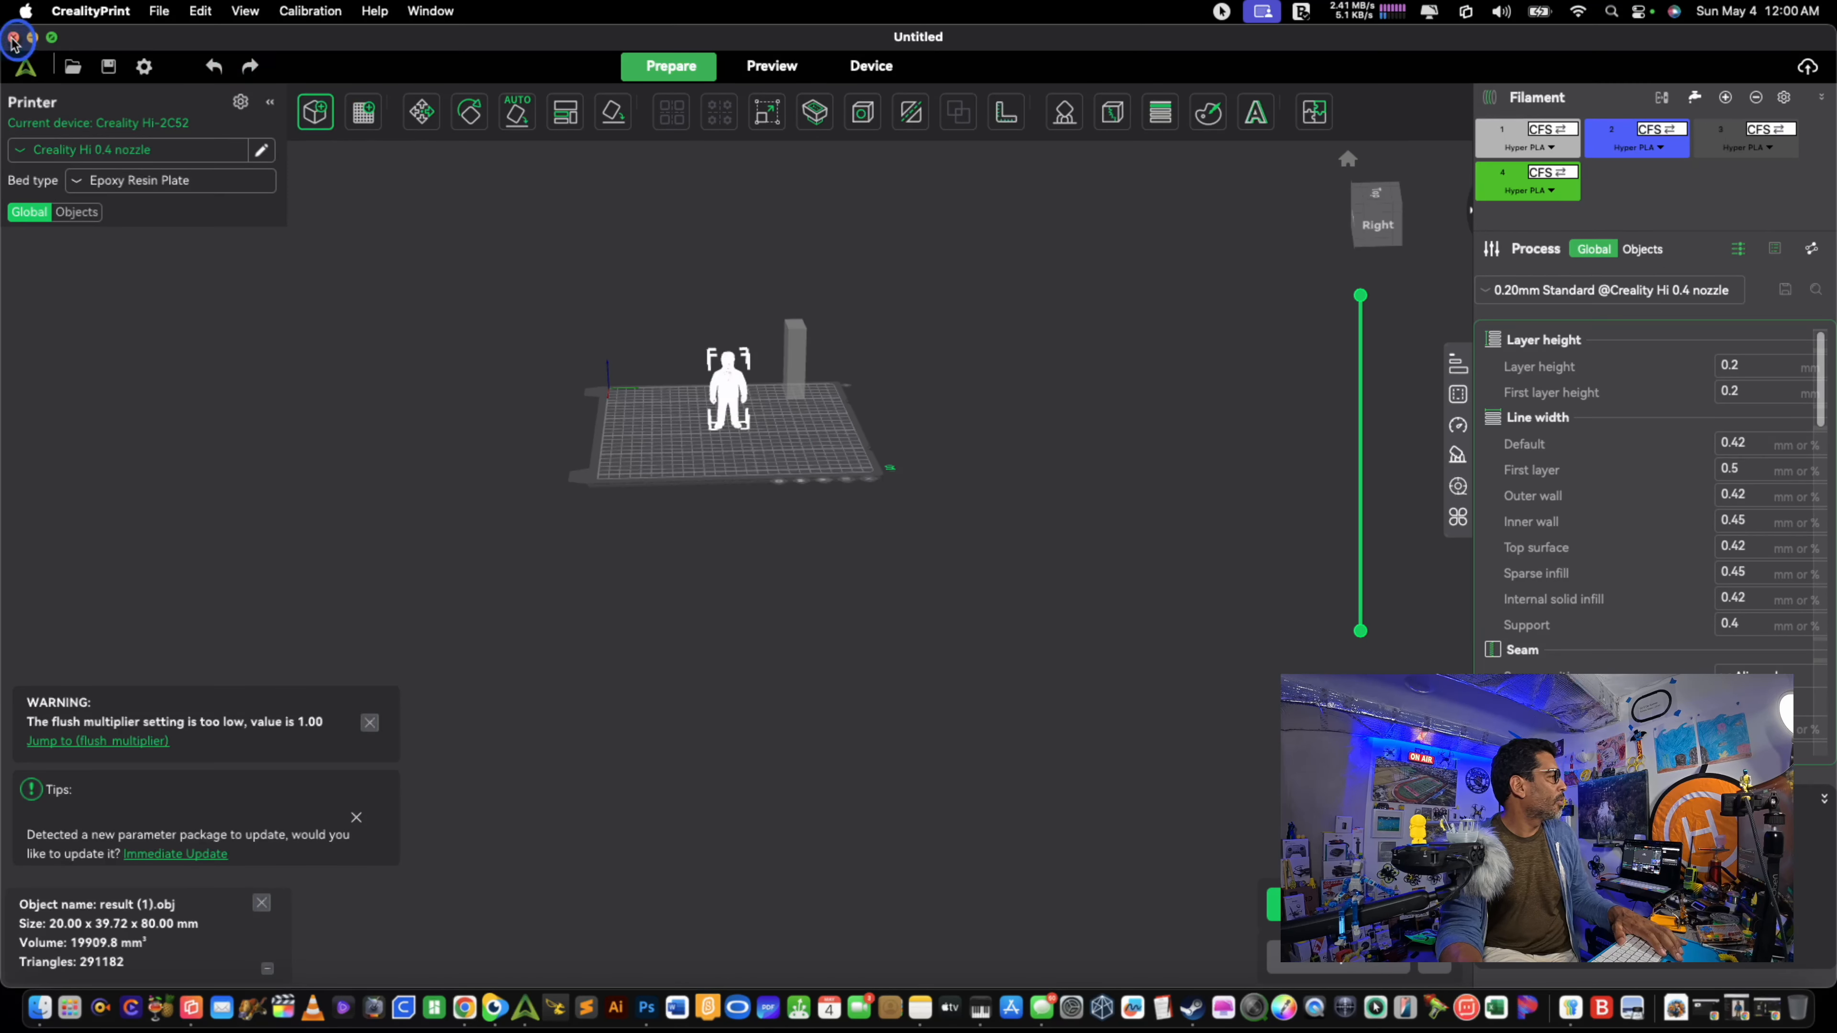
click(71, 66)
click(1076, 579)
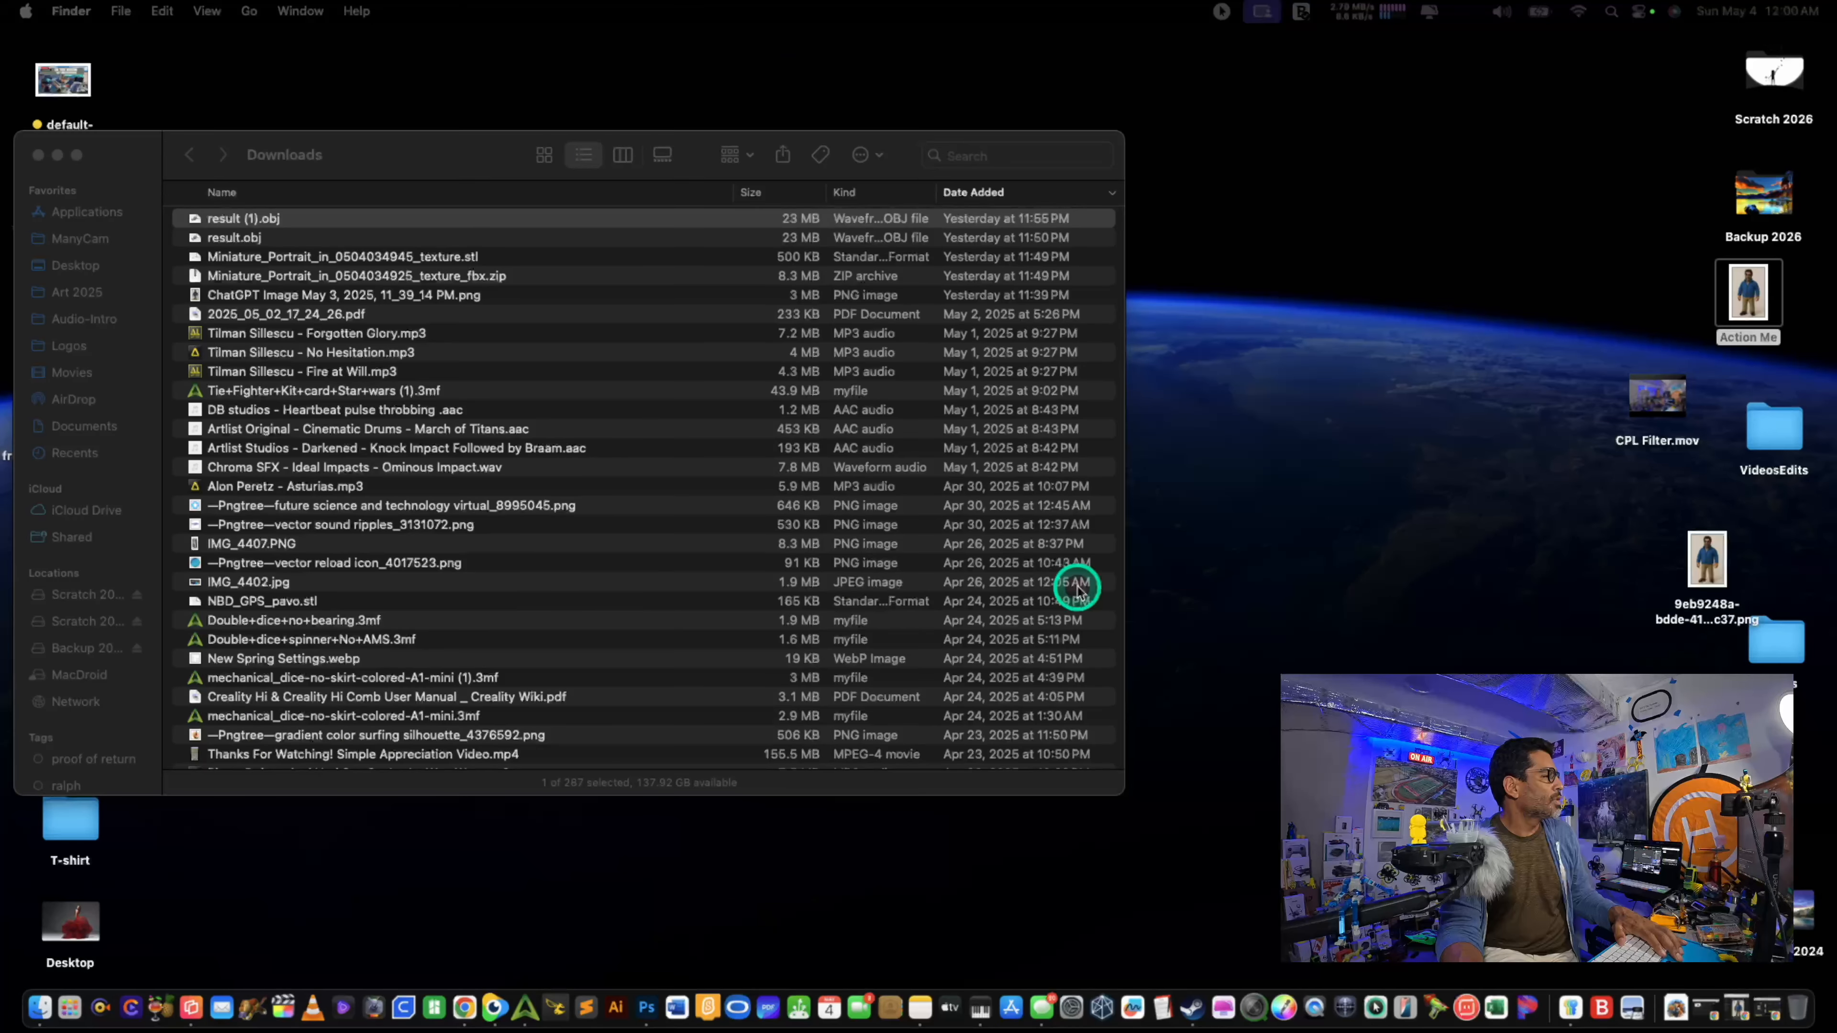
Step: Preview result (1).obj and result.obj in the Downloads folder and move both files to the Trash
click(216, 225)
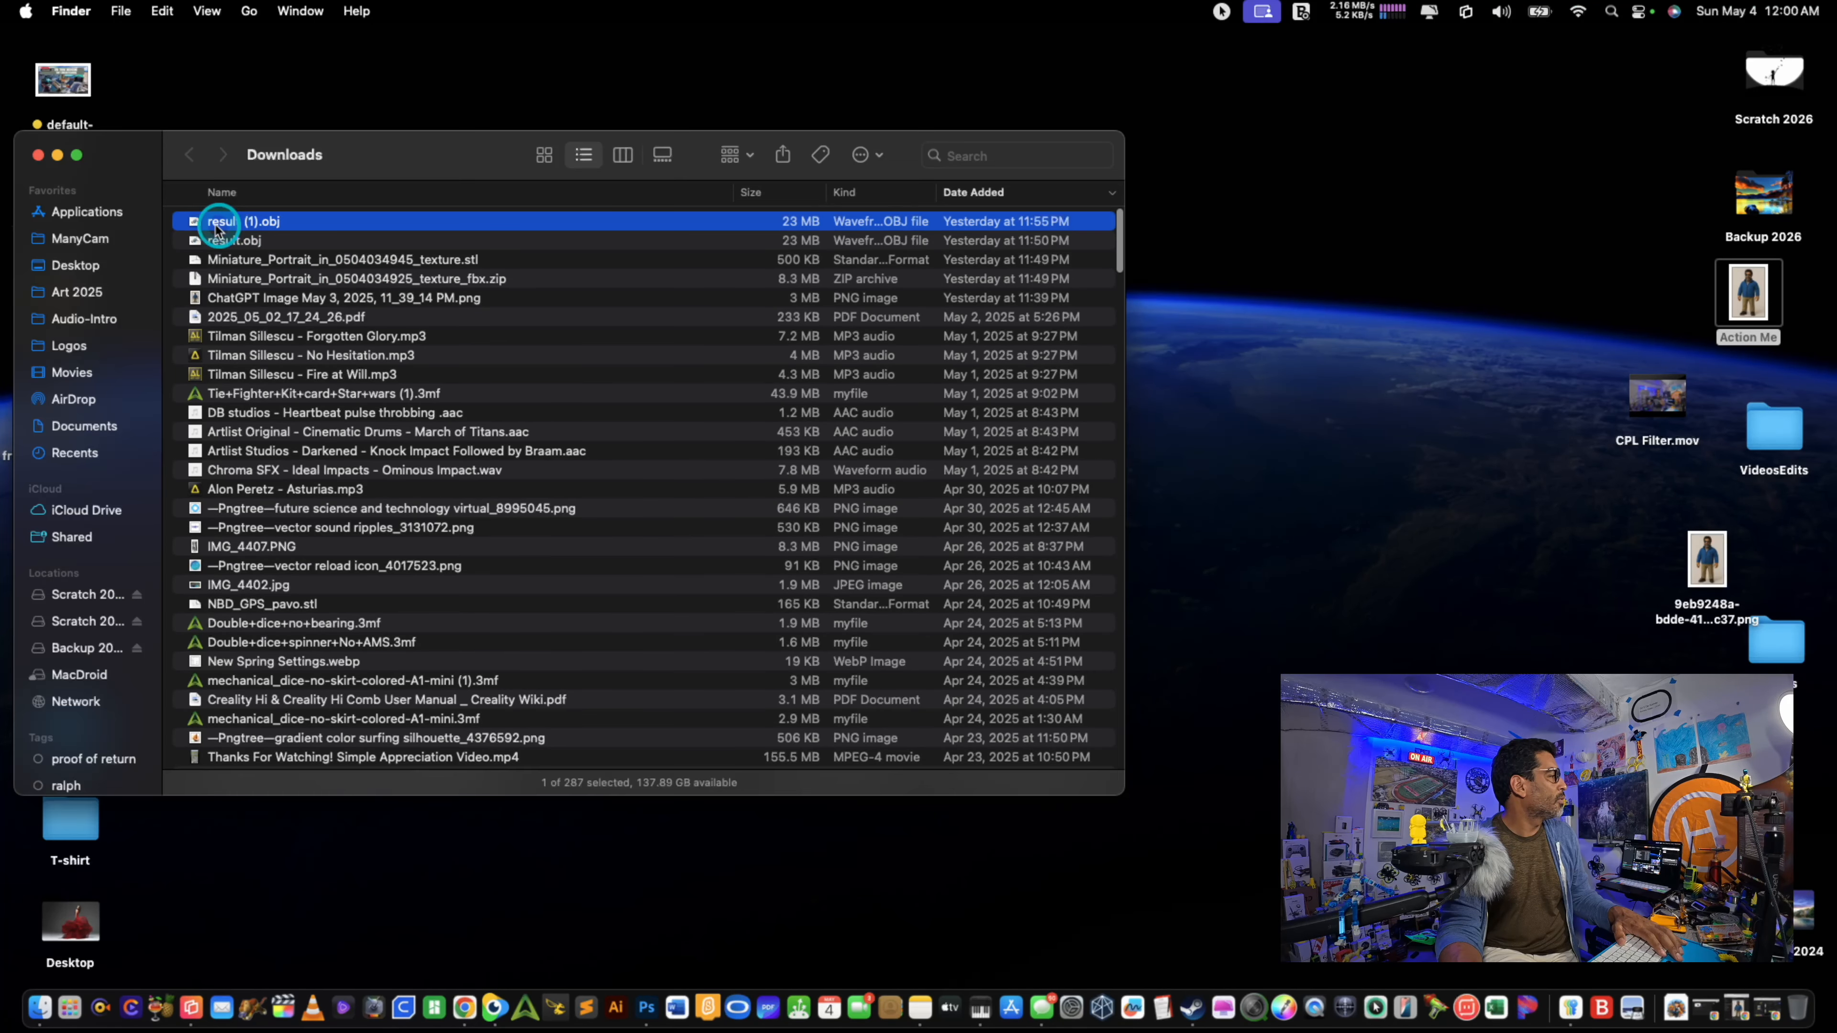
drag(195, 228, 246, 241)
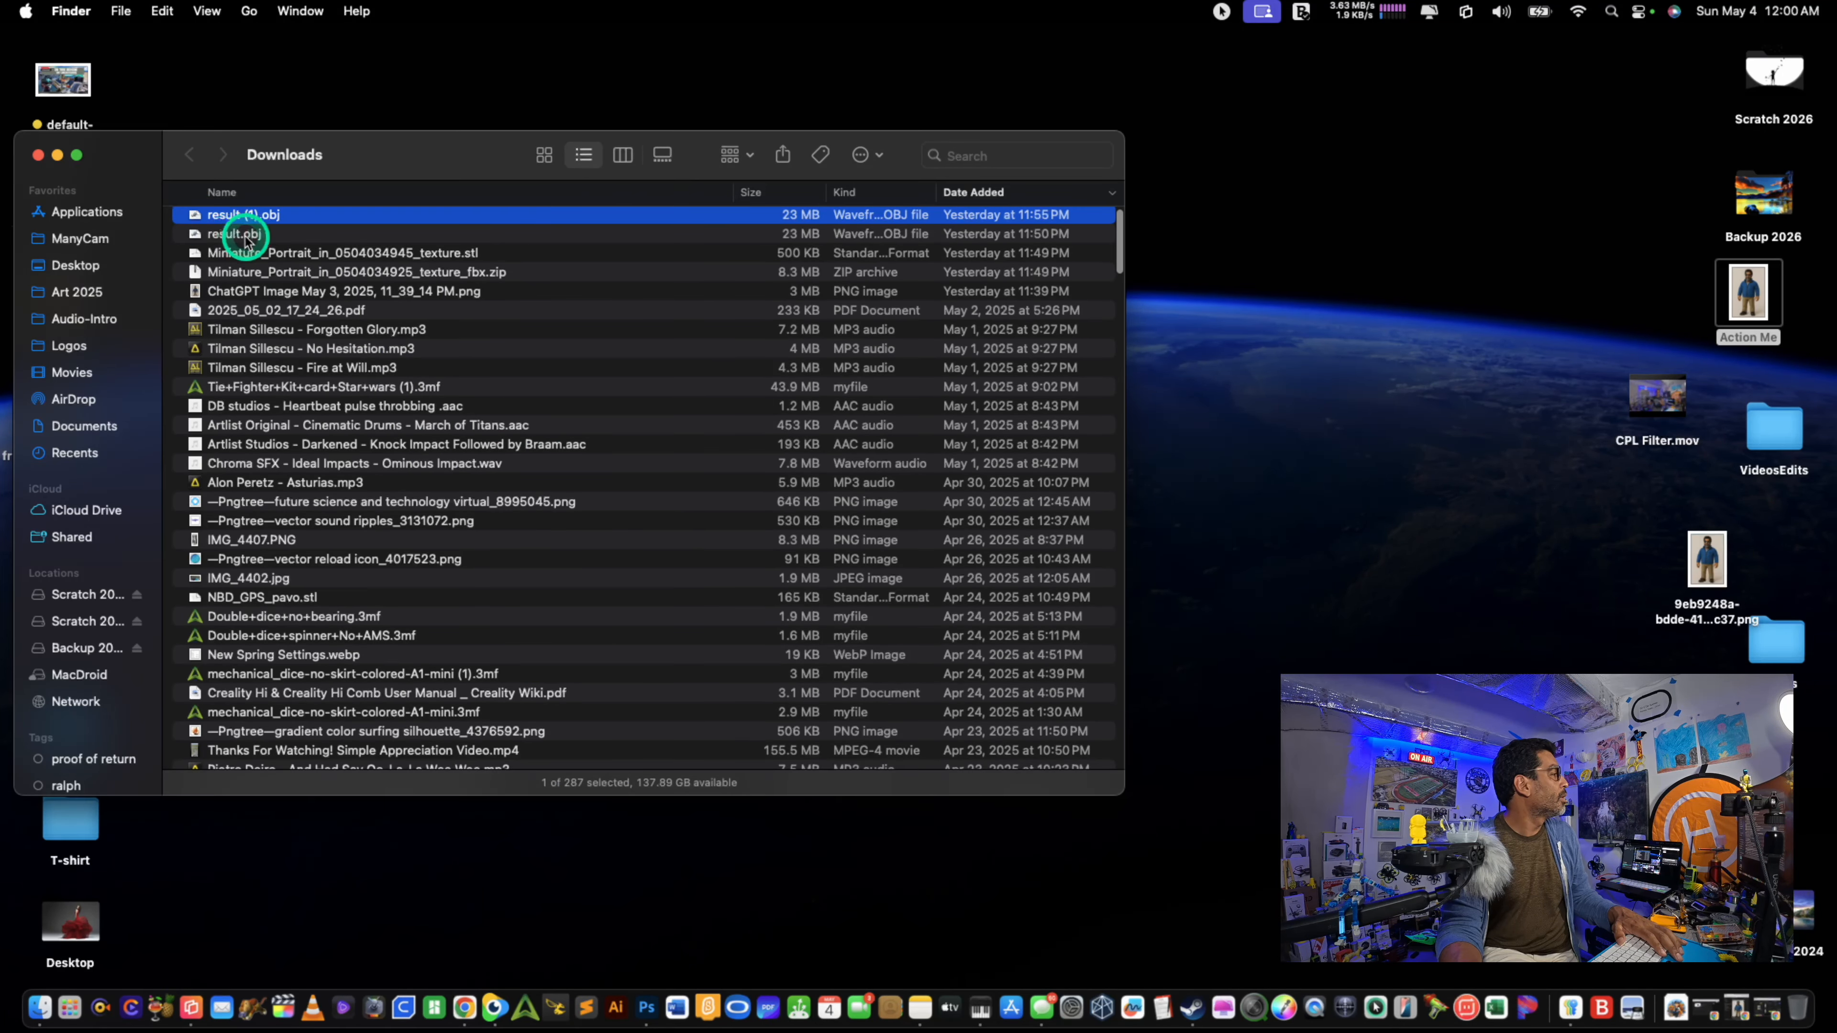
key(space)
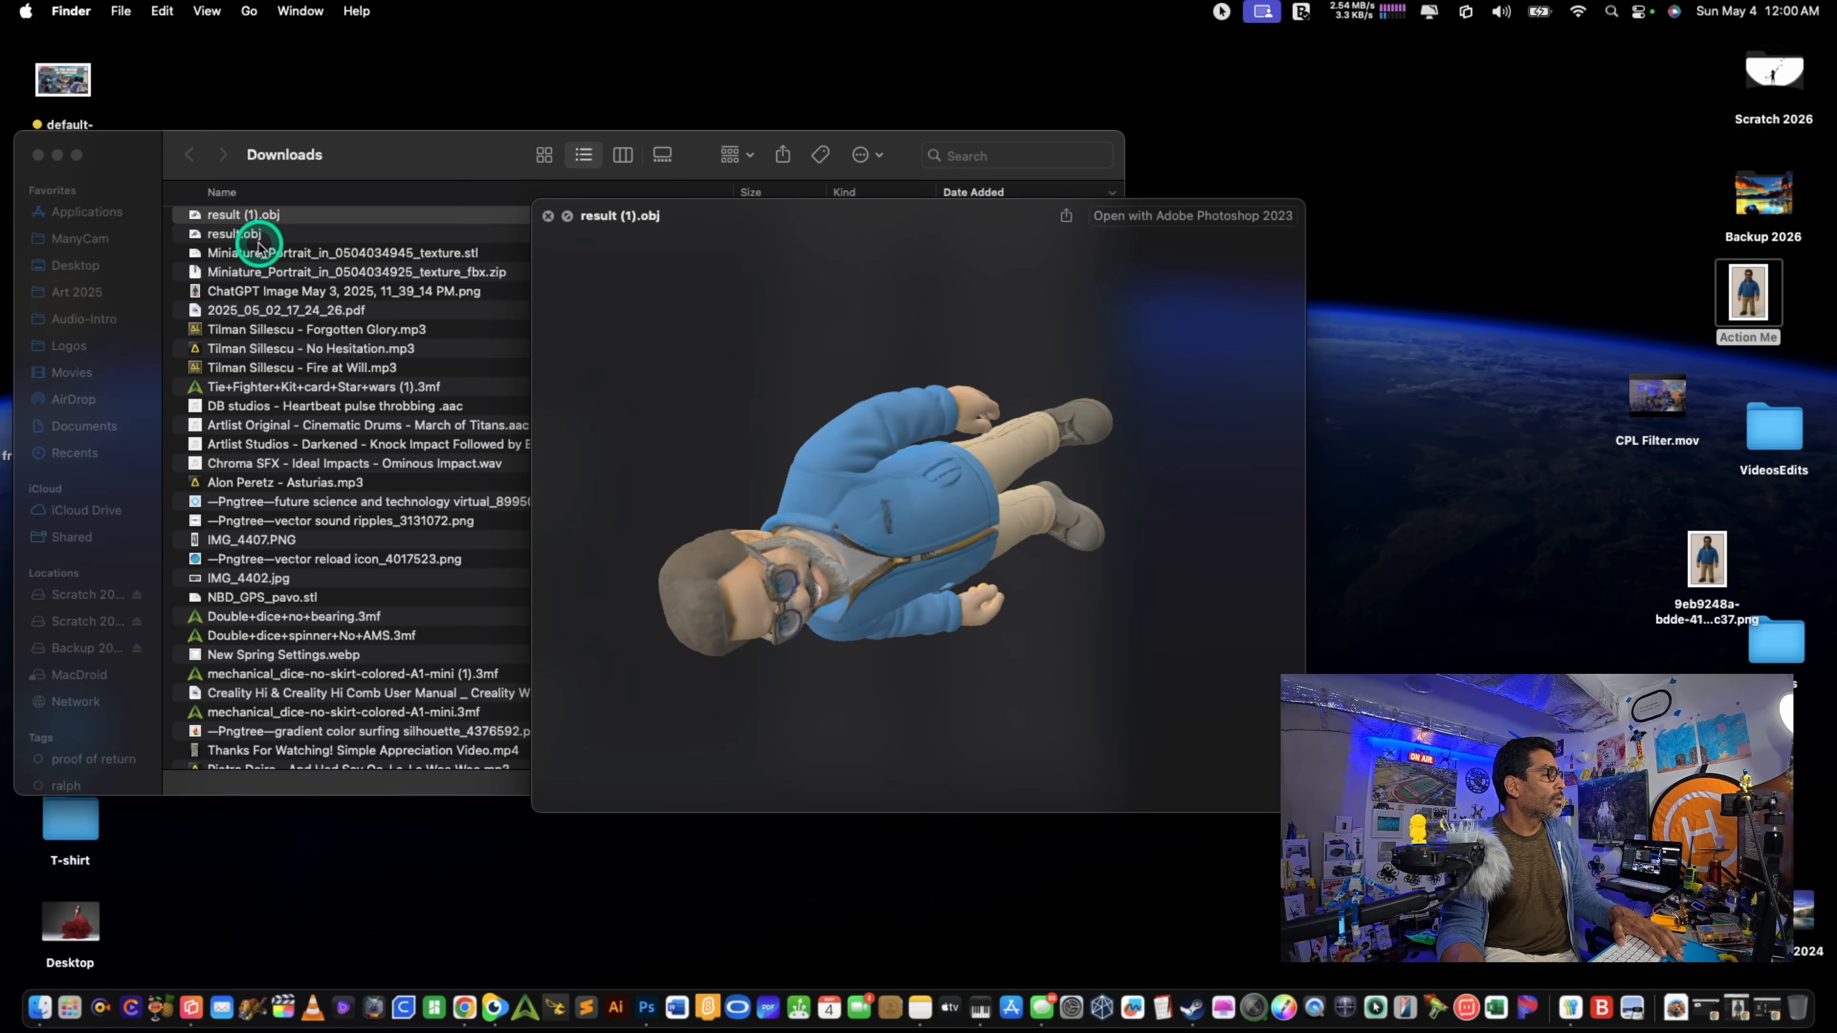
click(262, 245)
click(214, 234)
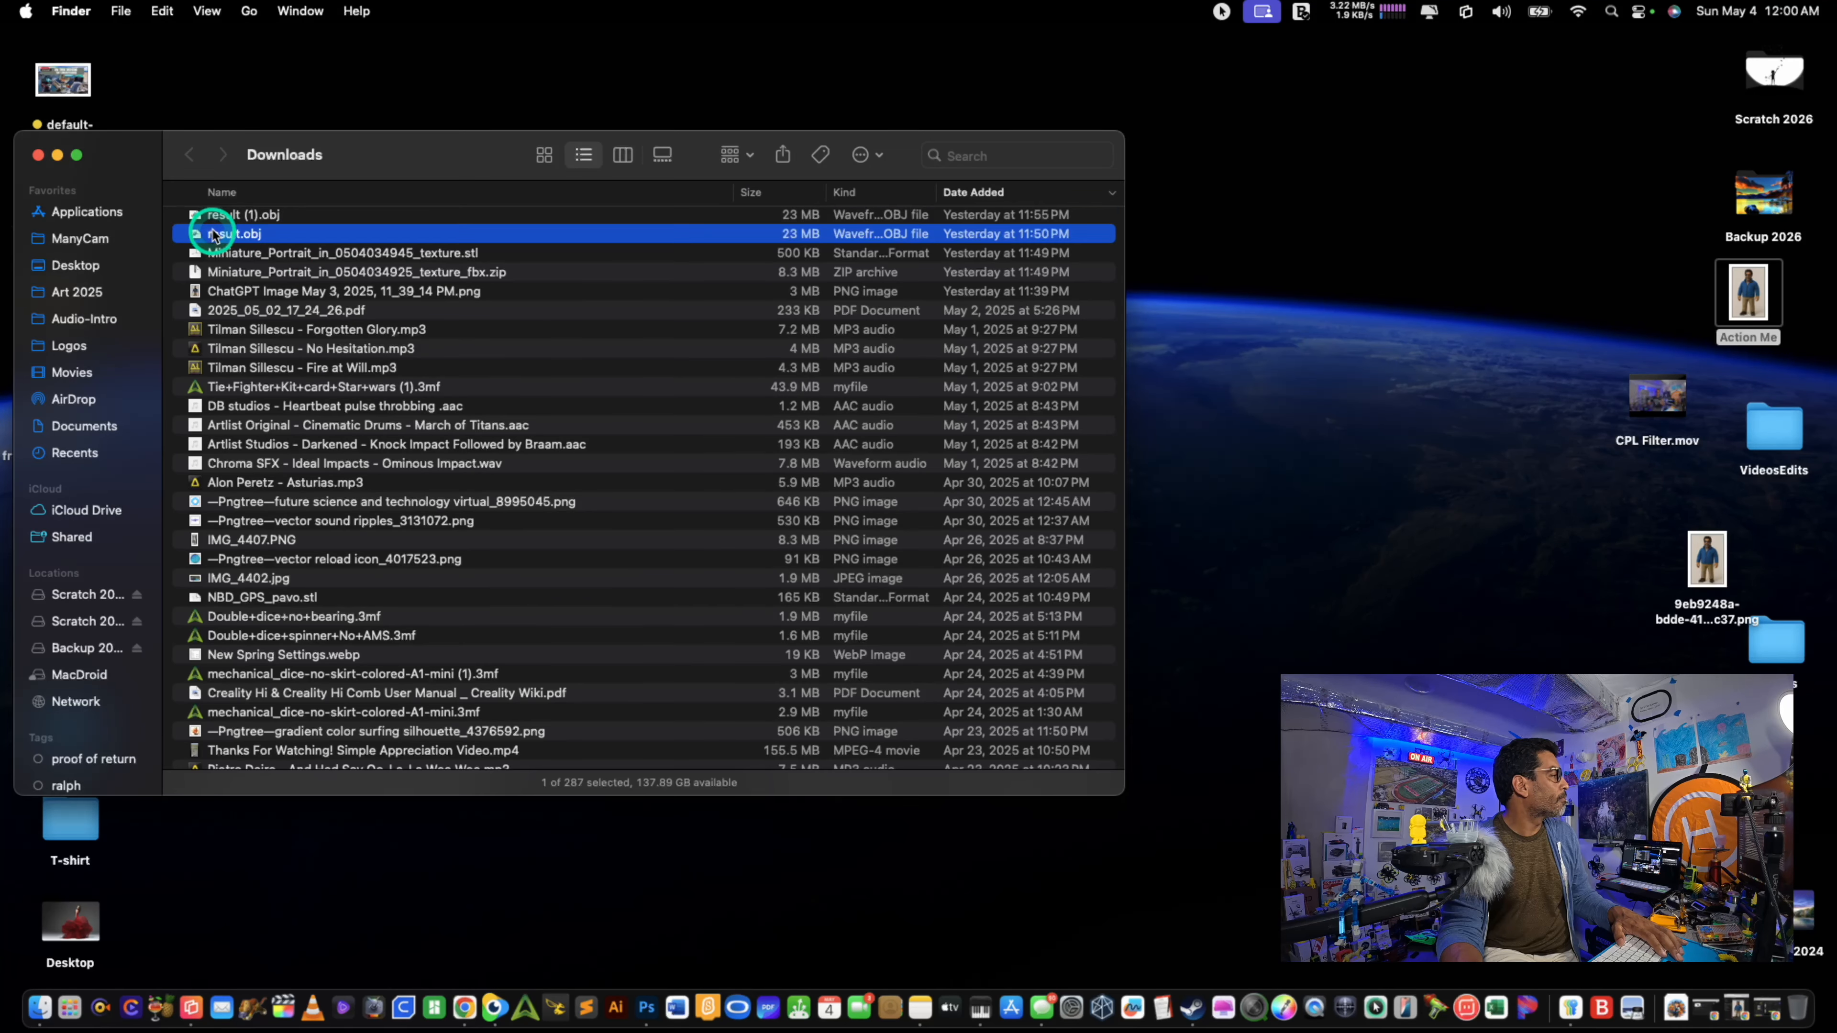
key(space)
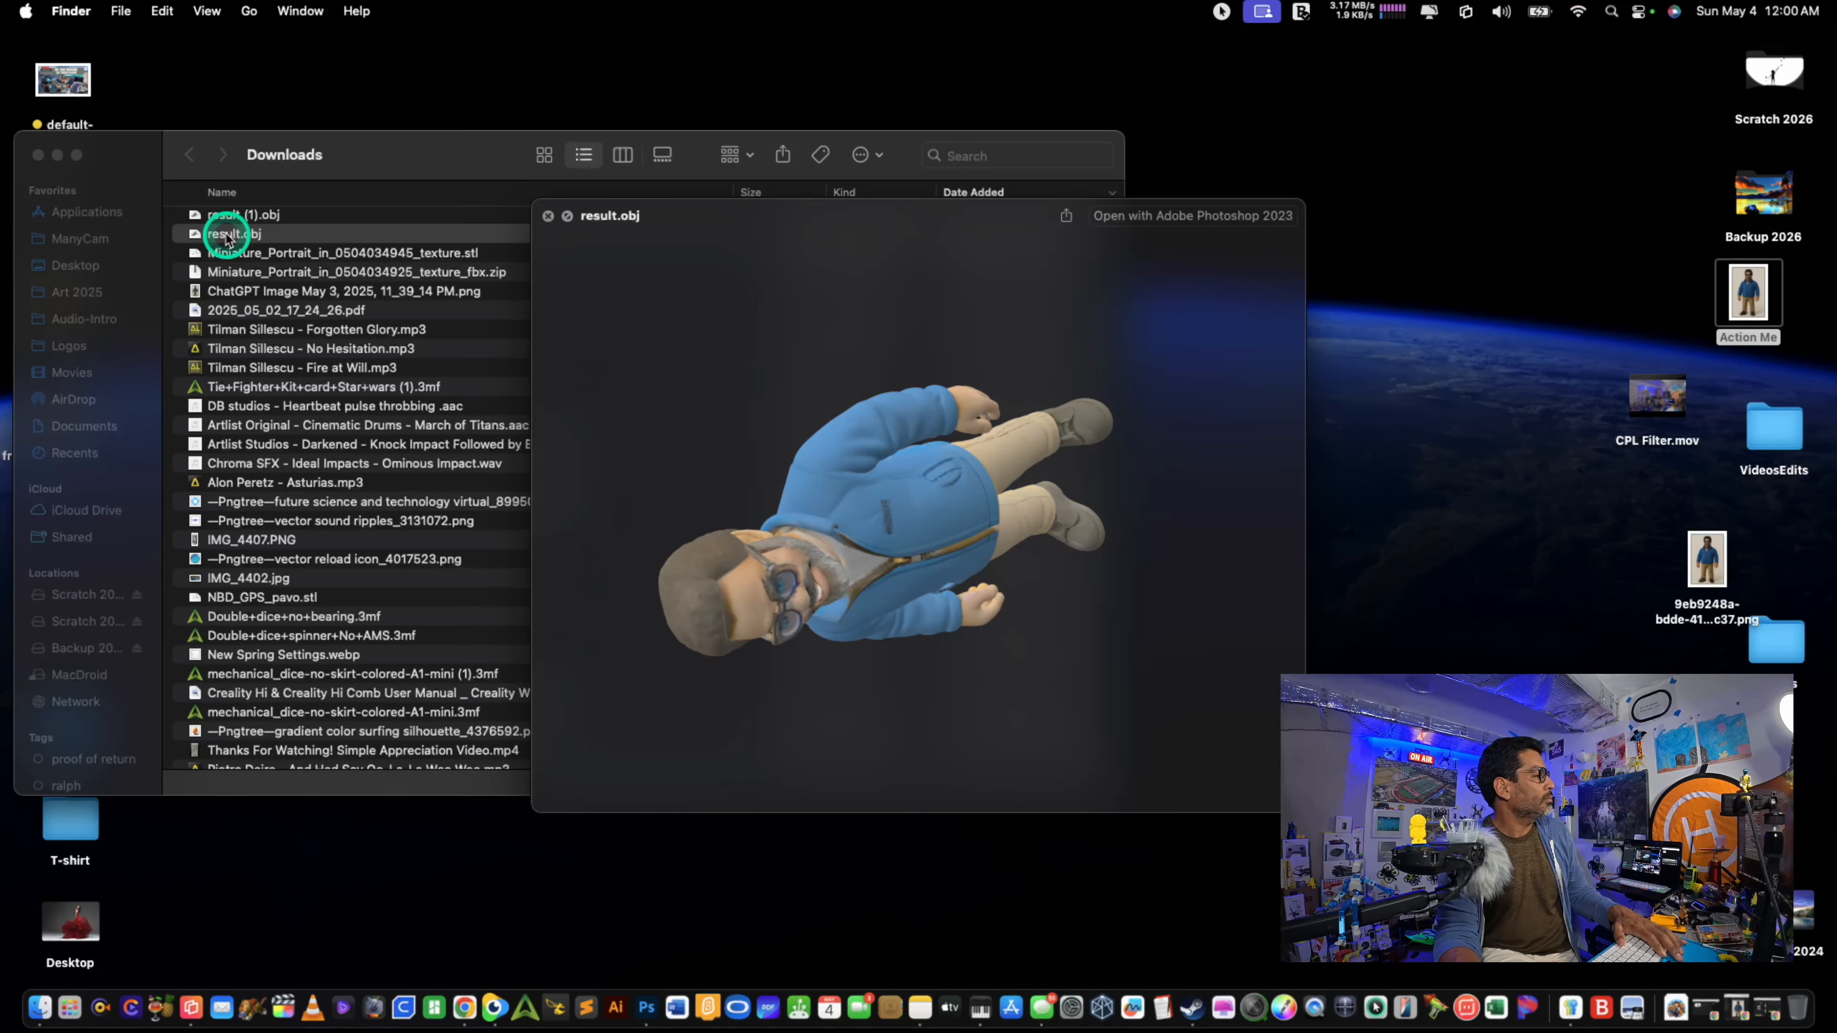
key(space)
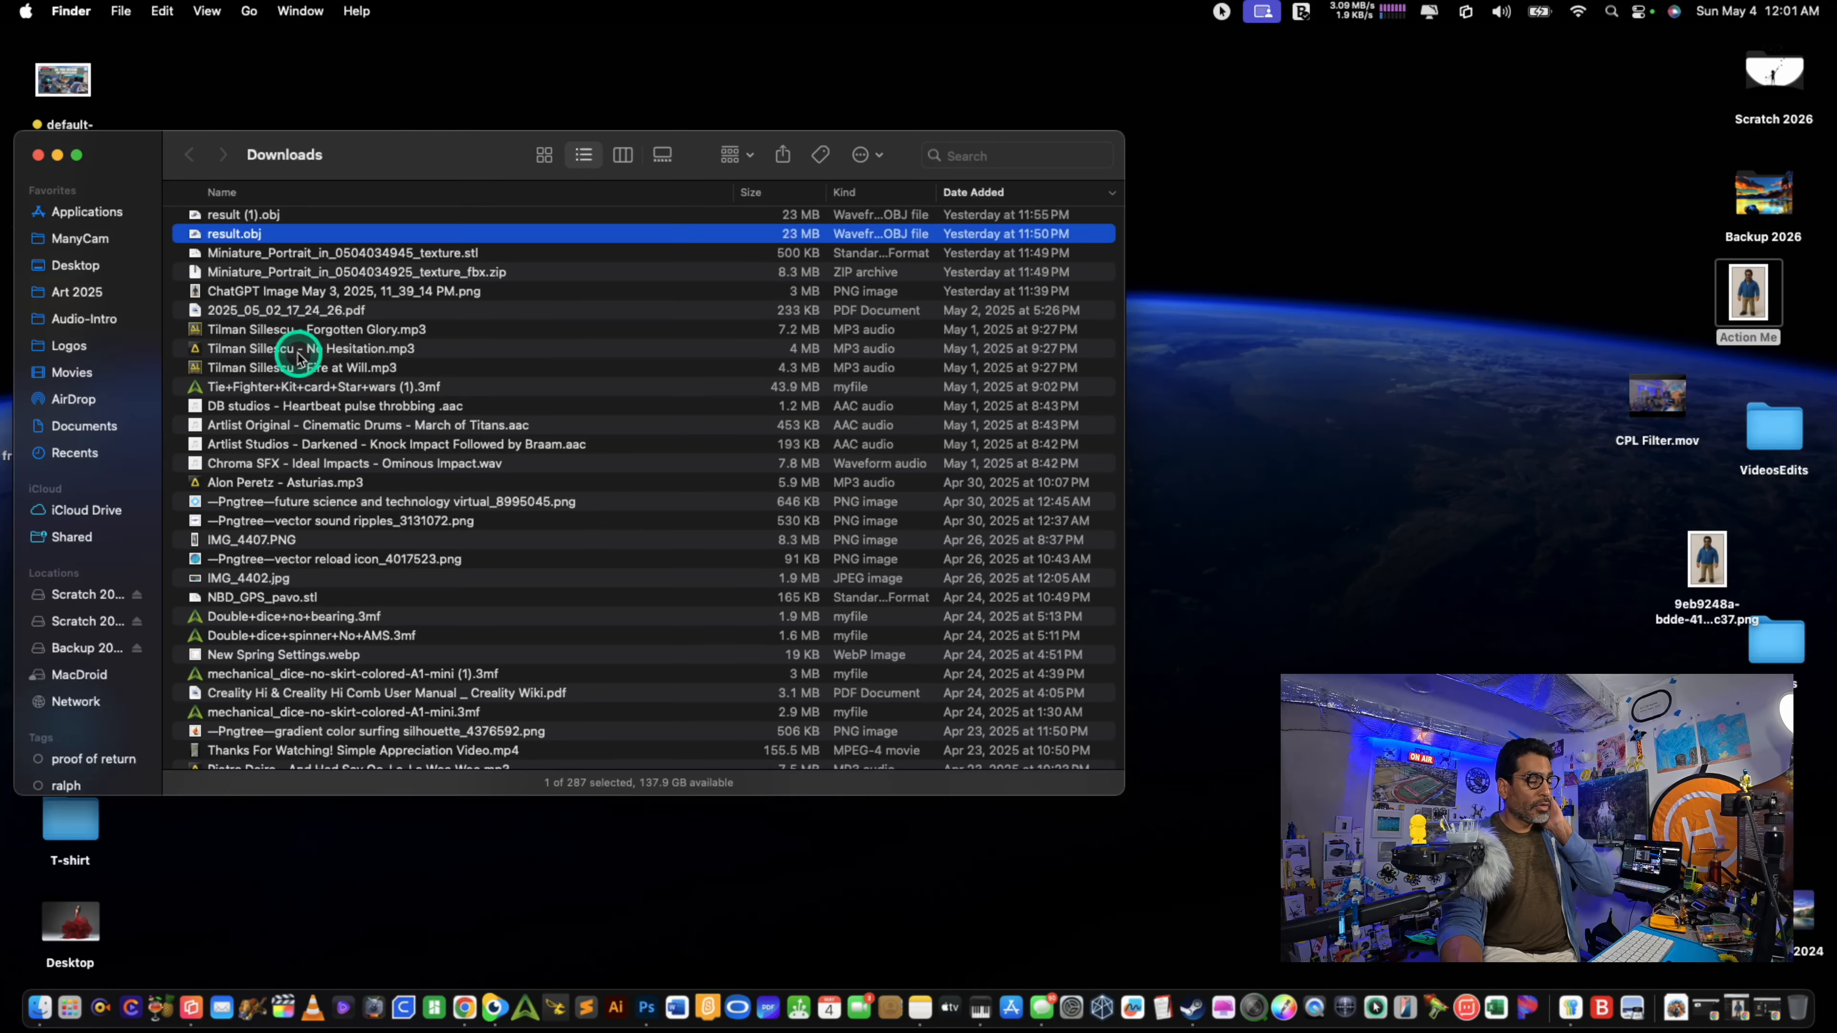
shift+click(210, 217)
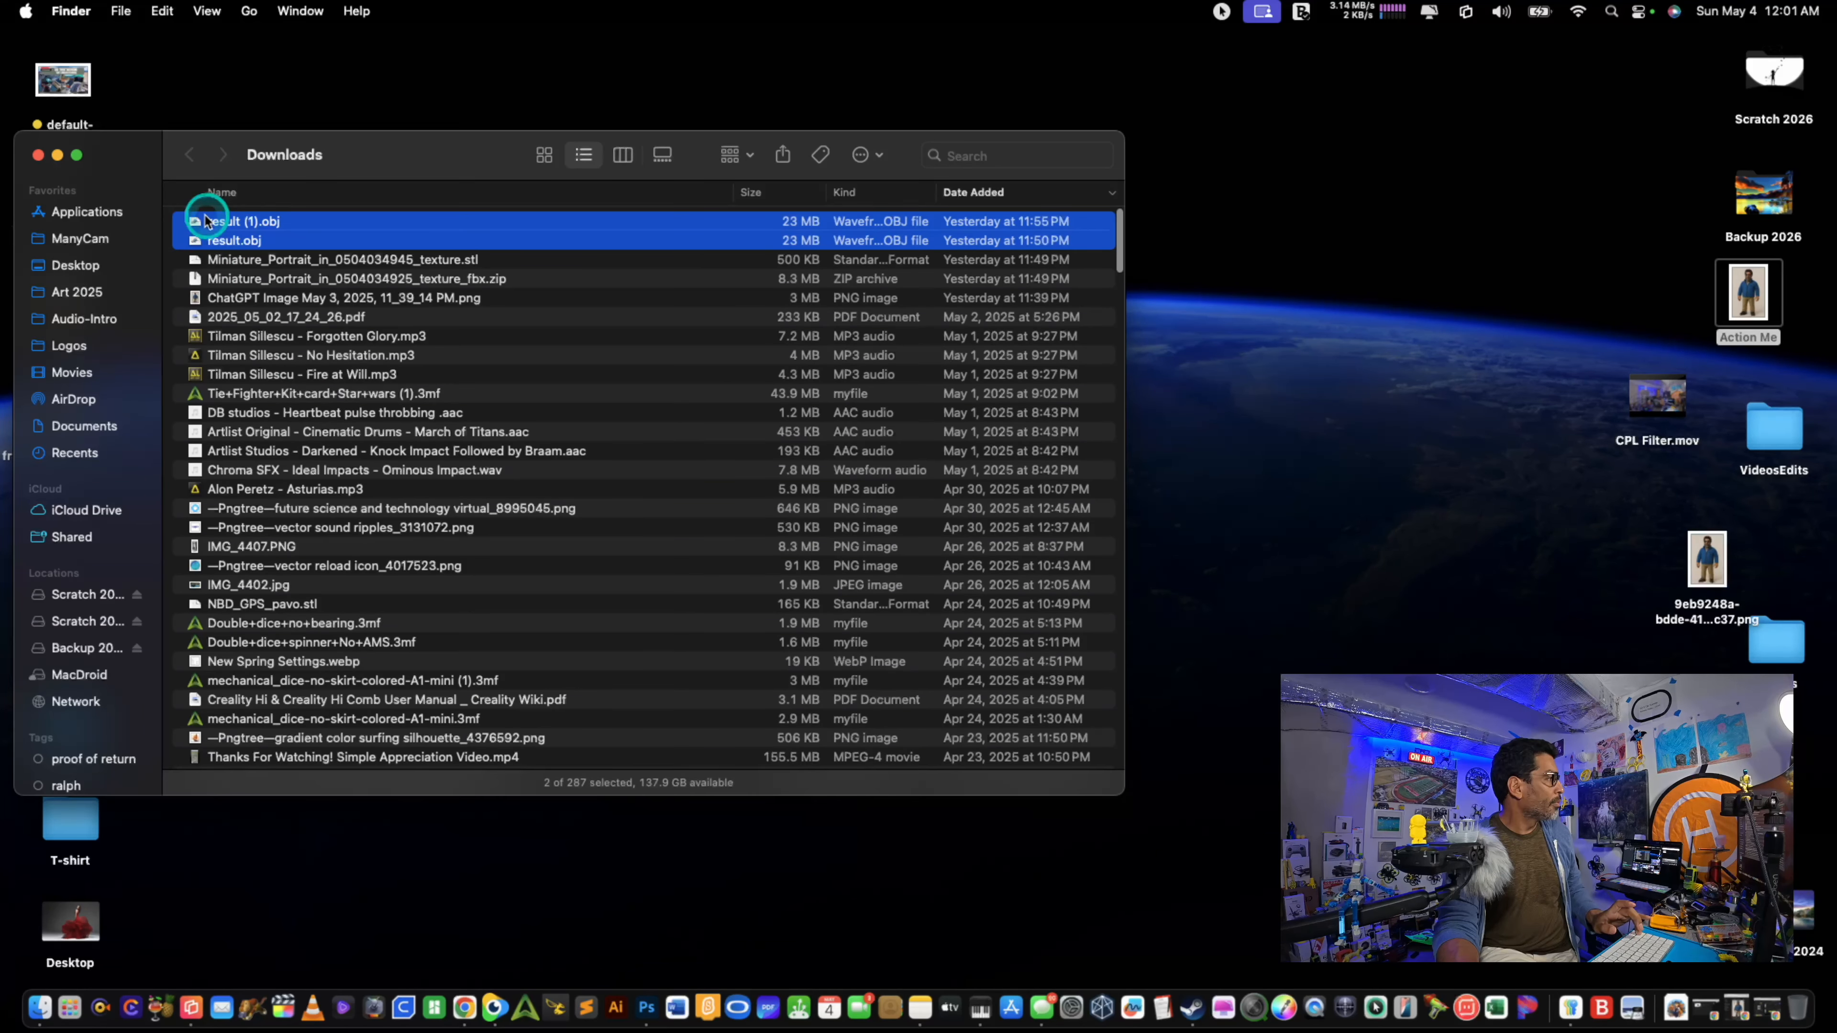
key(super+BackSpace)
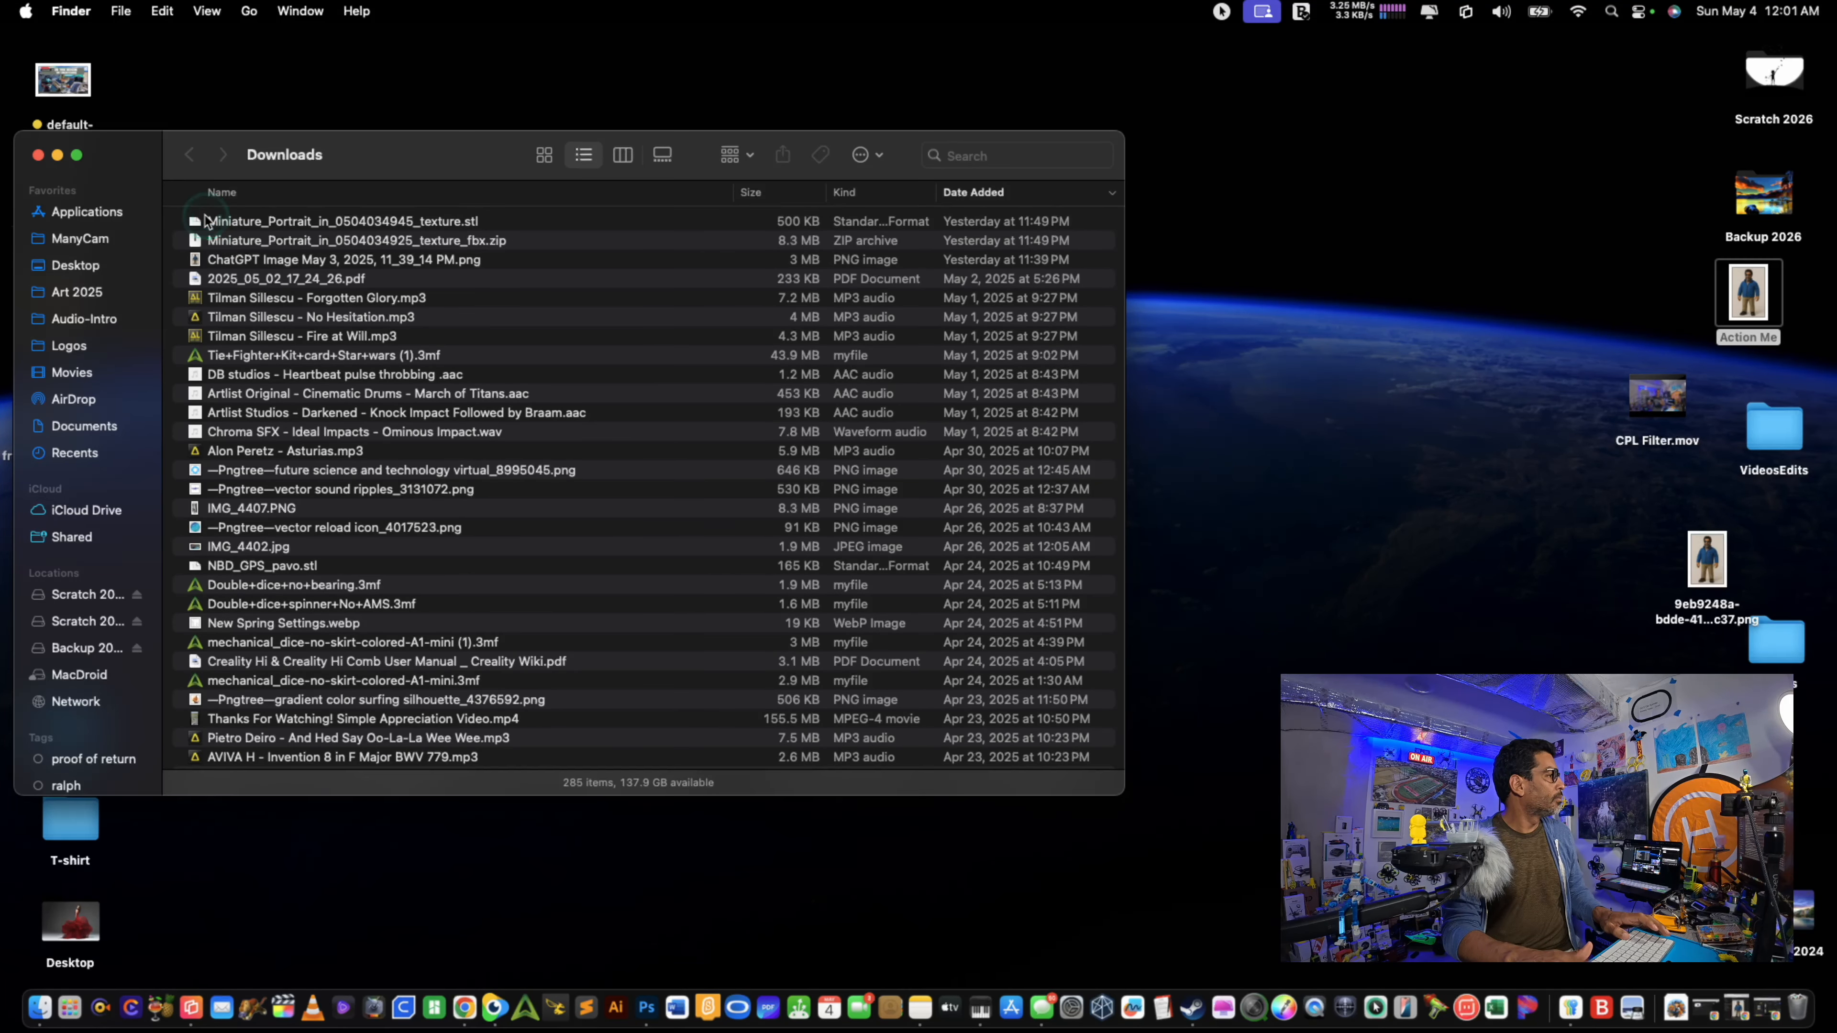
Step: Switch to MakerWorld's Image to 3D Model page in Google Chrome and dismiss the dialog offering the finished make
click(469, 1013)
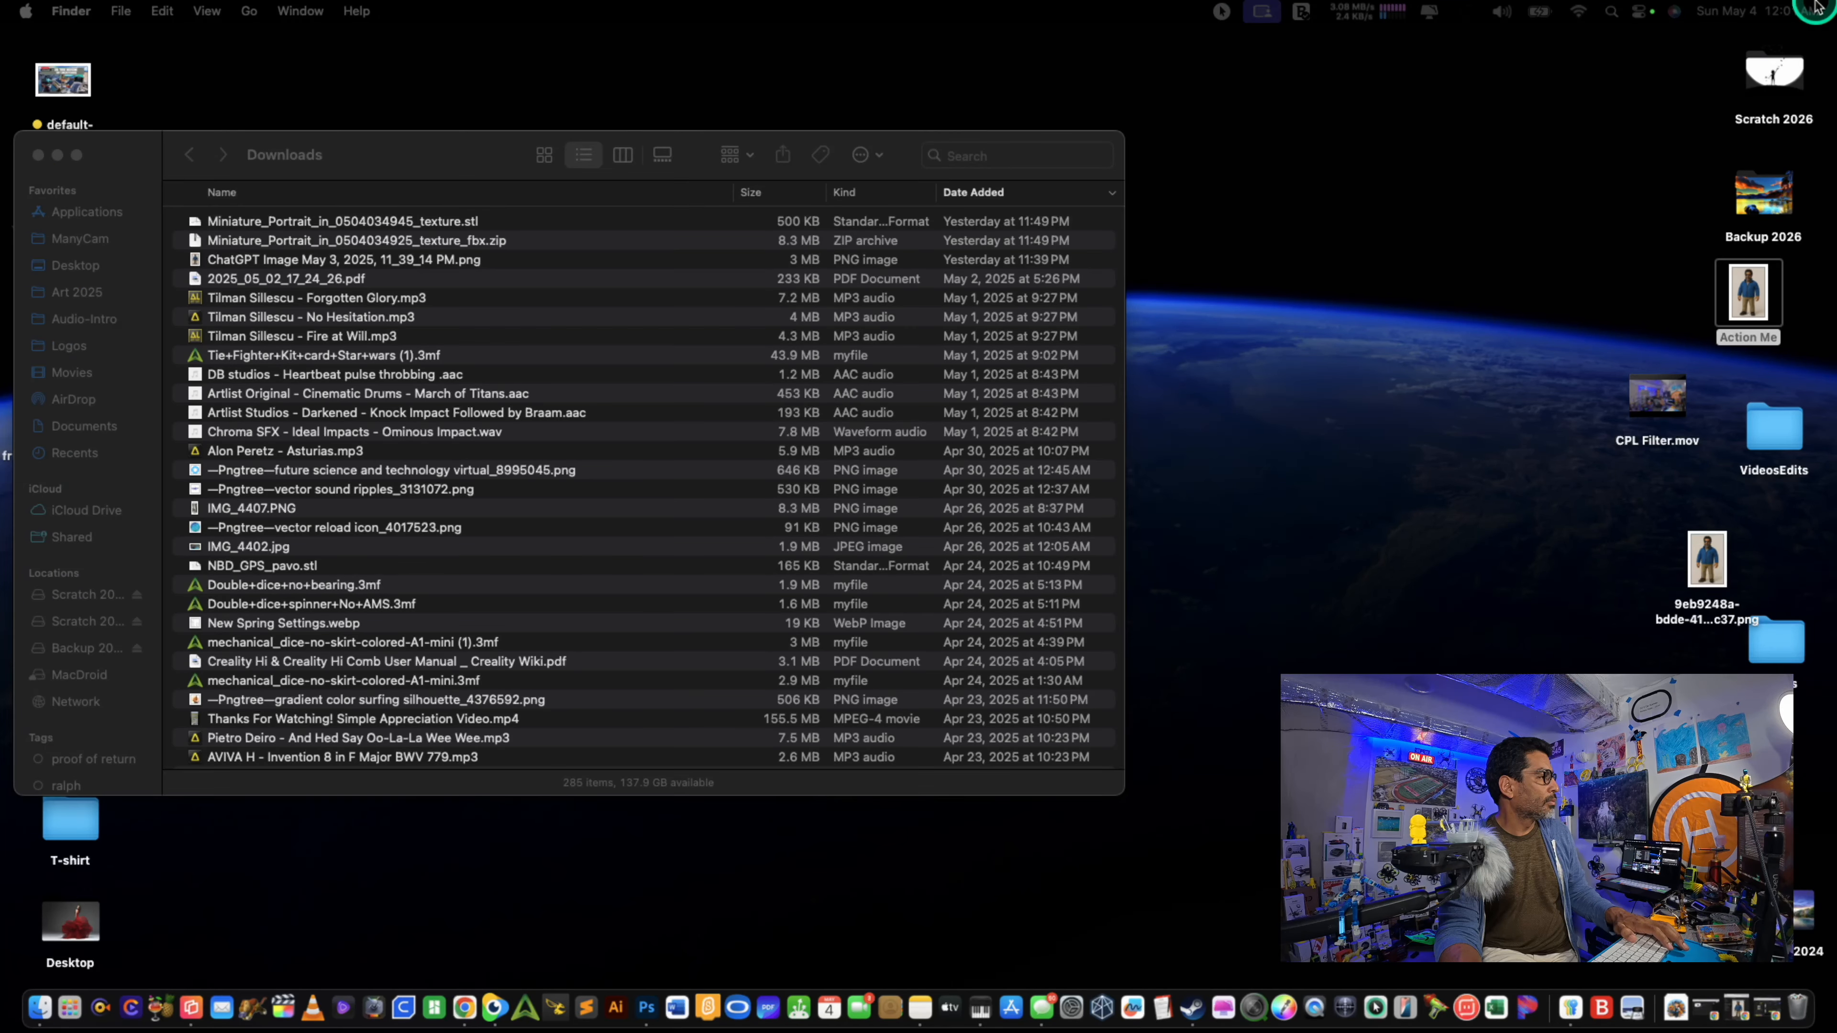
mouse_move(1834, 2)
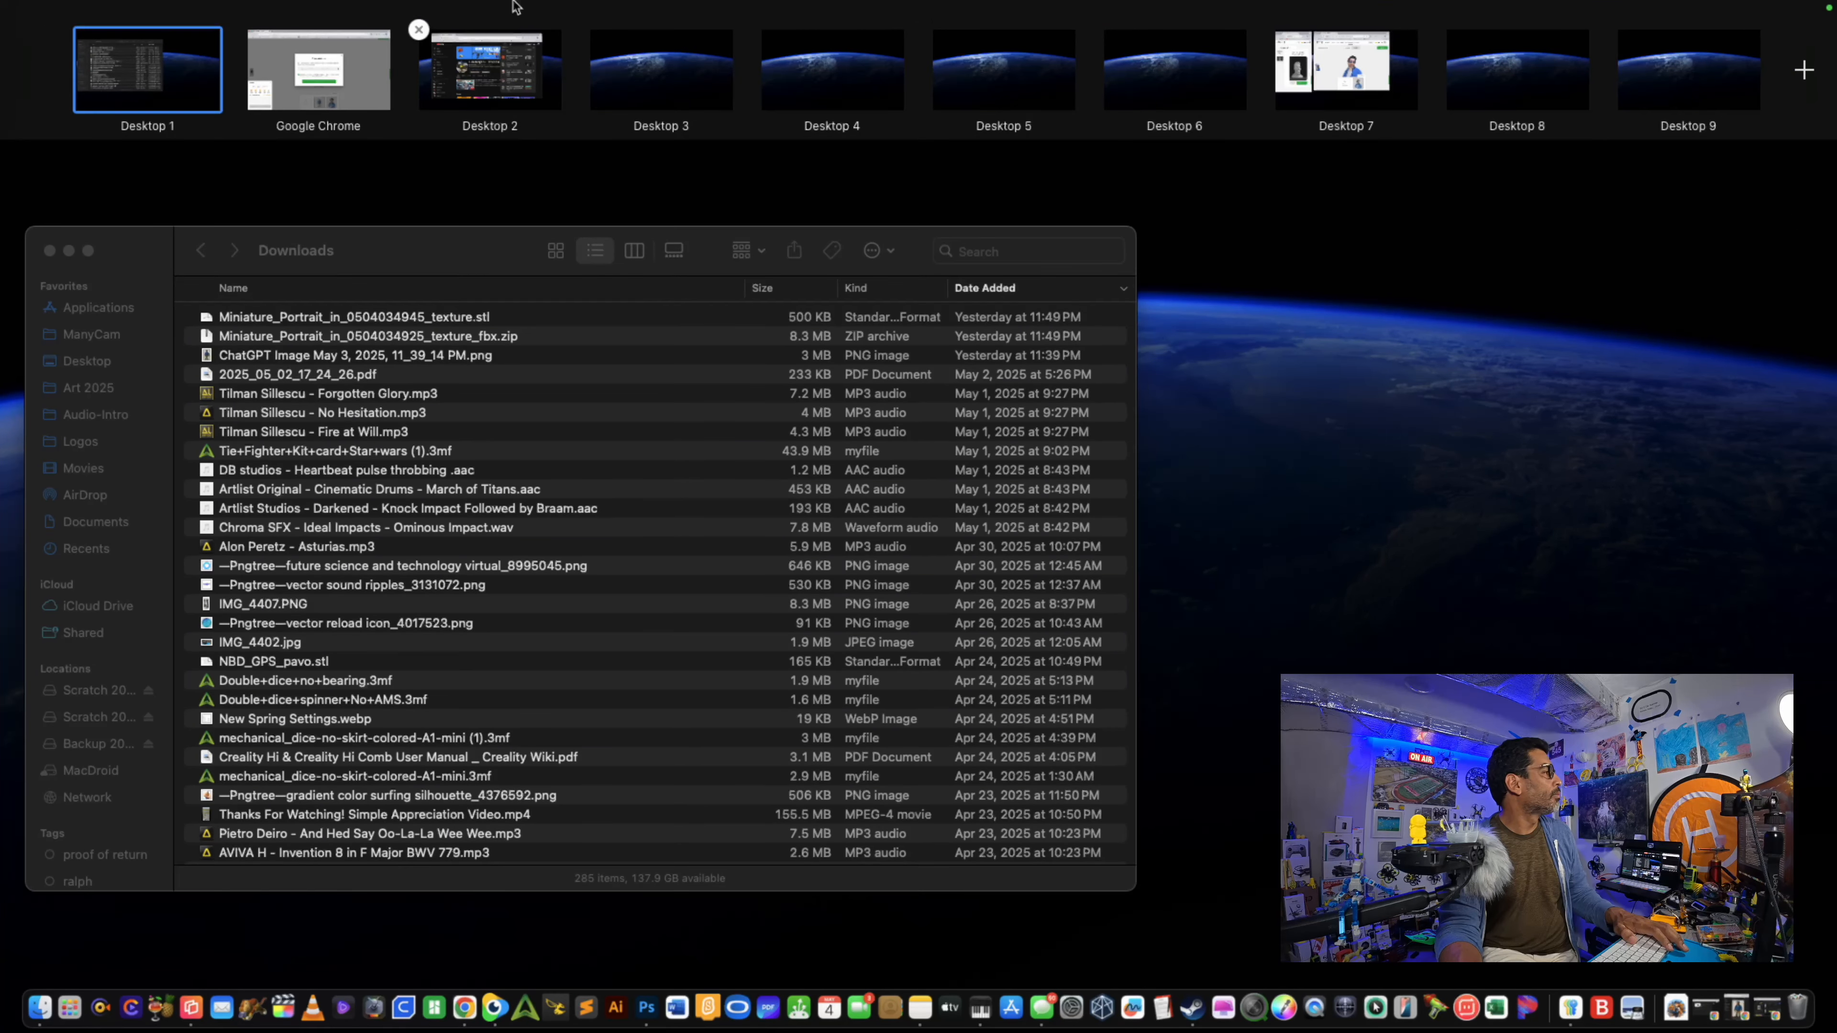
click(374, 77)
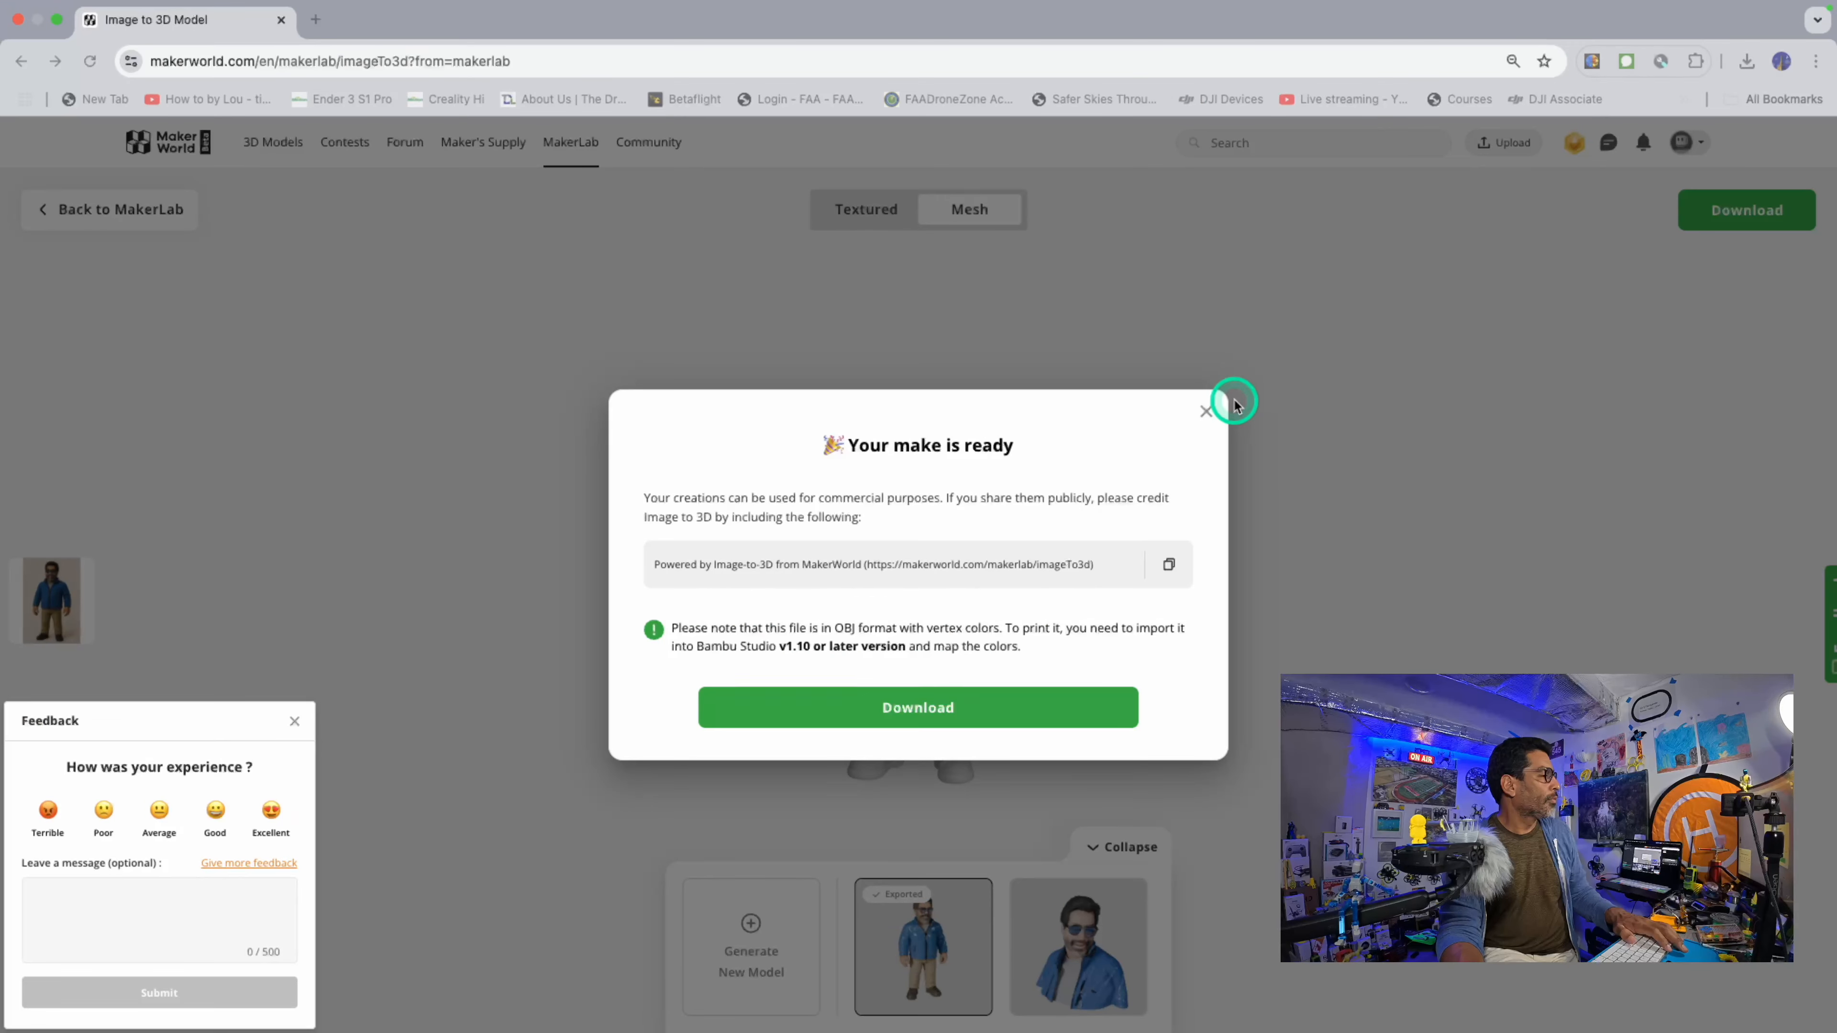
click(1206, 410)
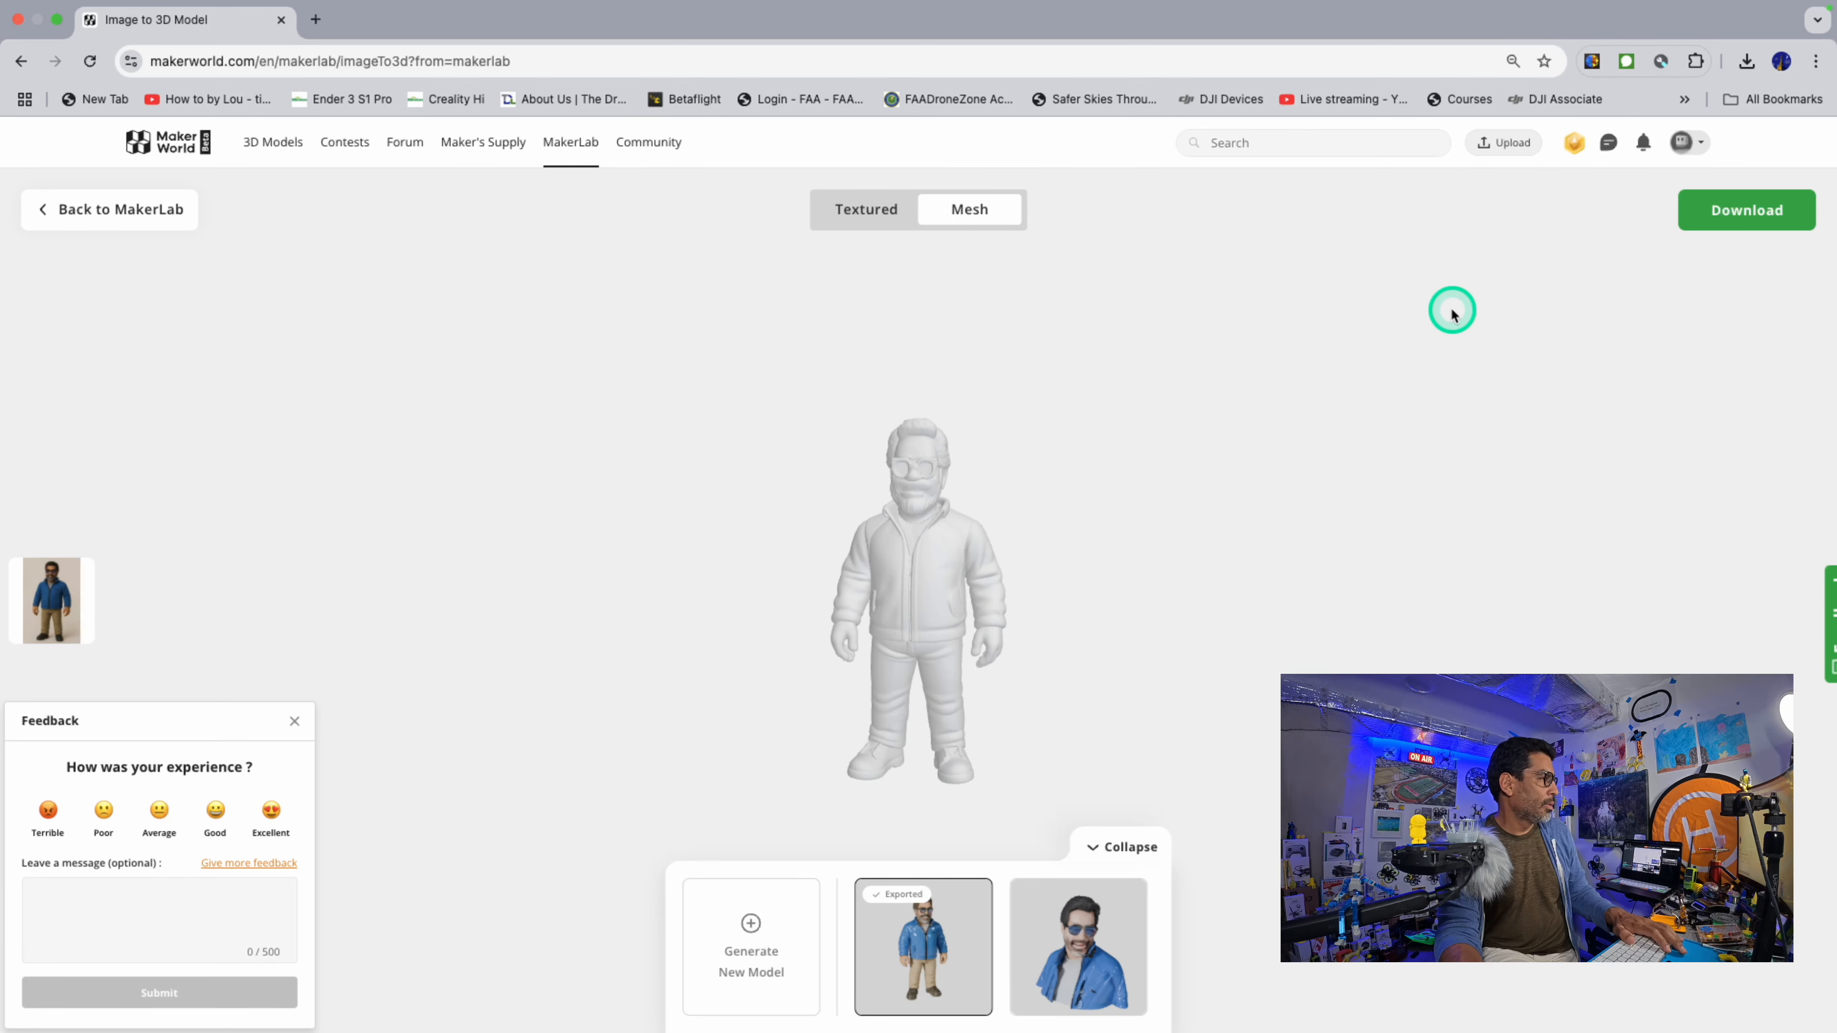
Step: Change the generated figure's display from Mesh to Textured
scroll(1099, 523, down, 3)
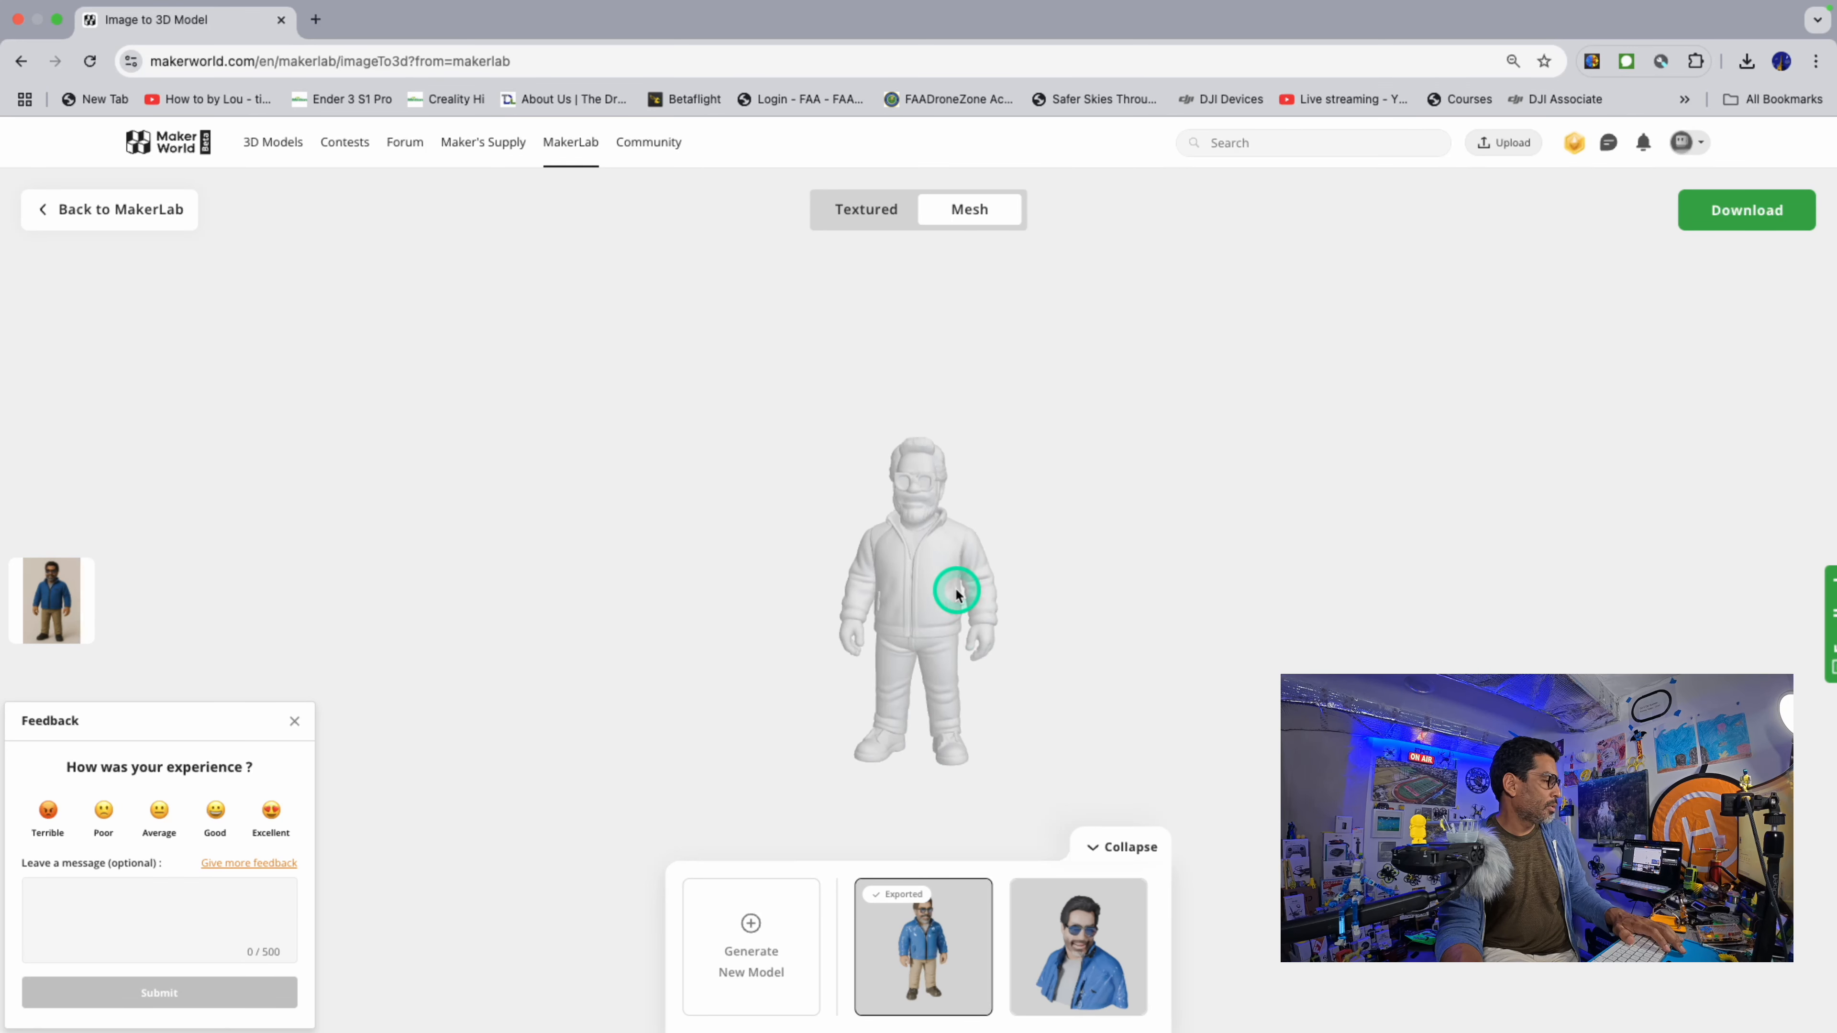
scroll(947, 550, up, 5)
click(859, 219)
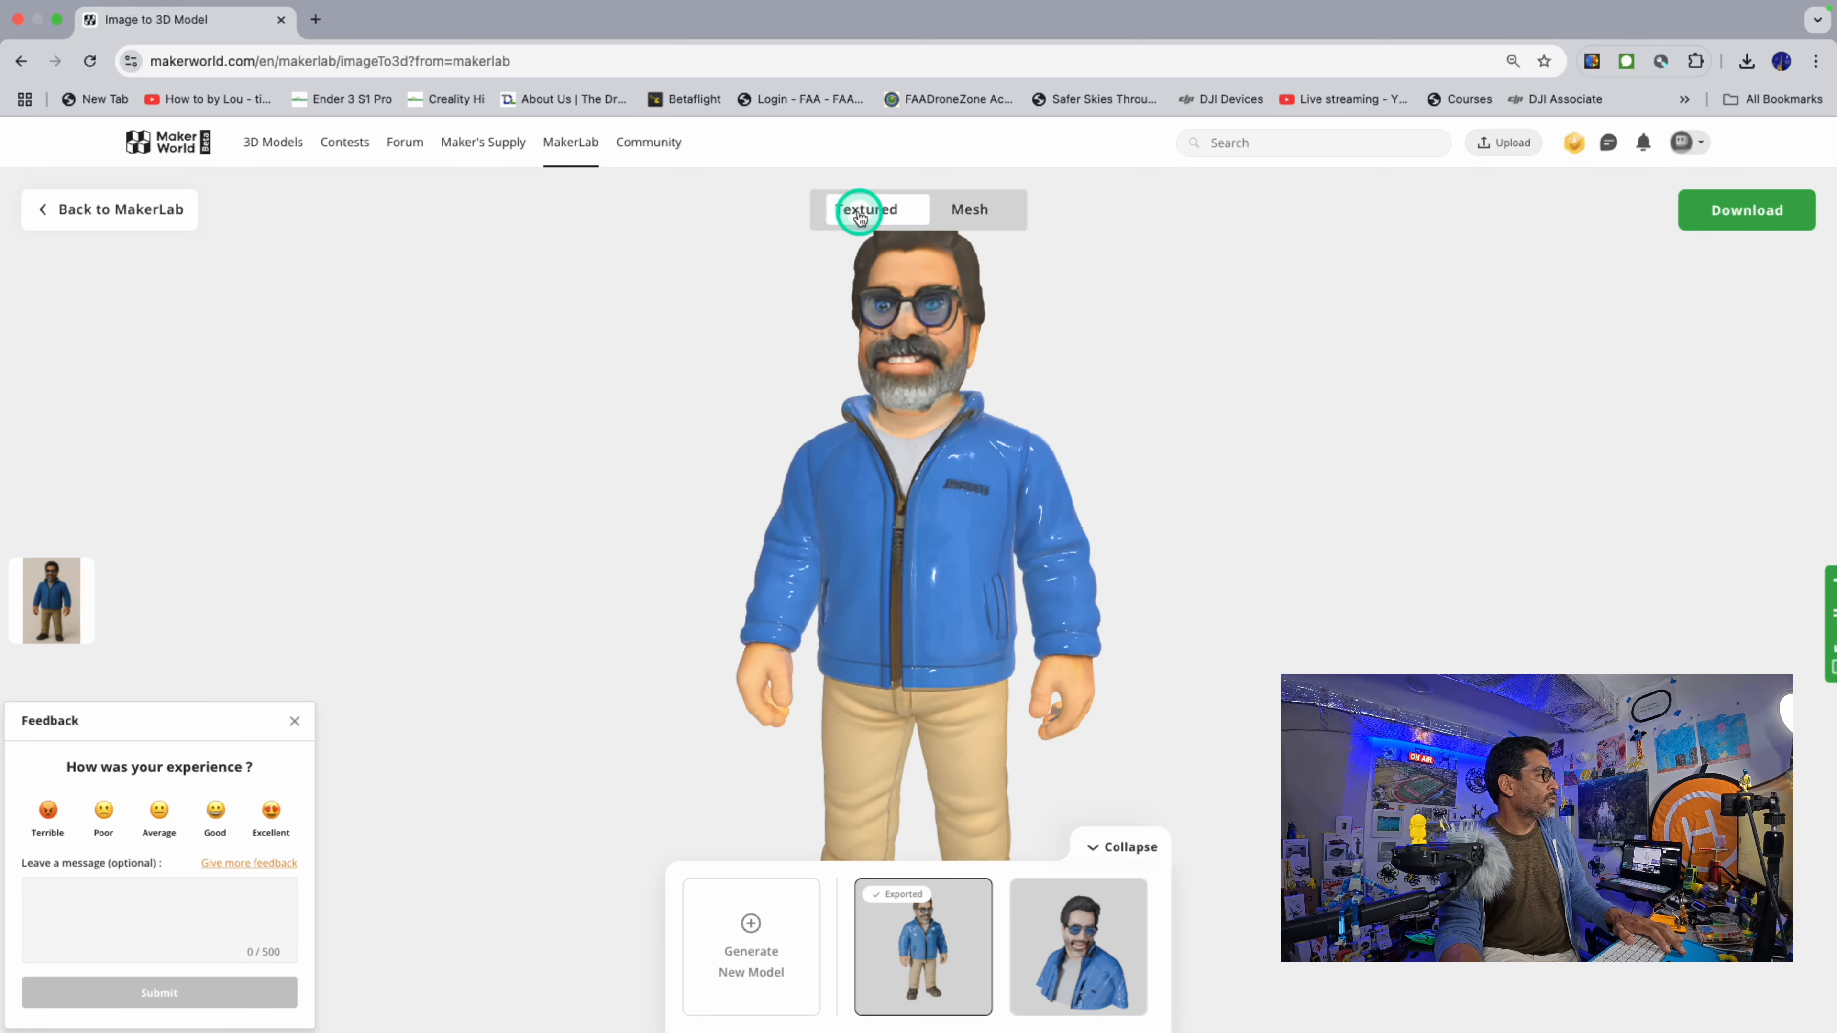
Step: Display the generated figure as Mesh, download its OBJ file, and dismiss the finished-make dialog
click(938, 211)
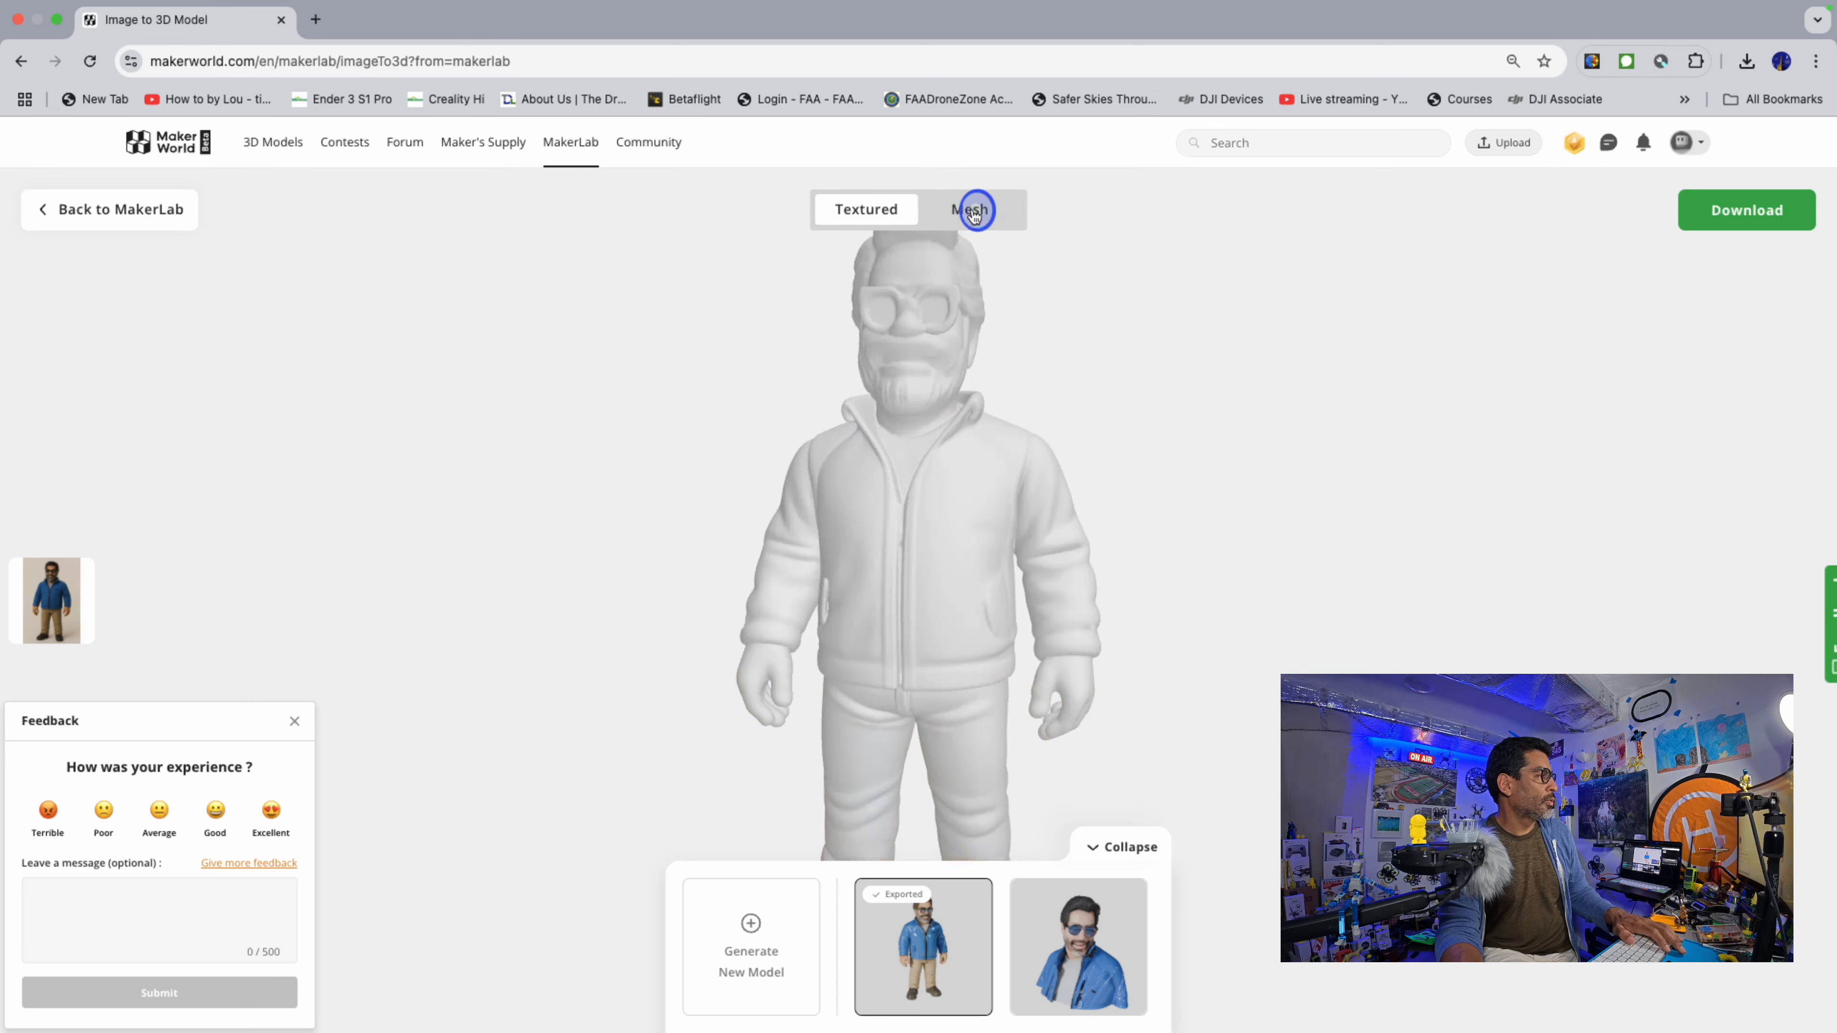
click(1765, 210)
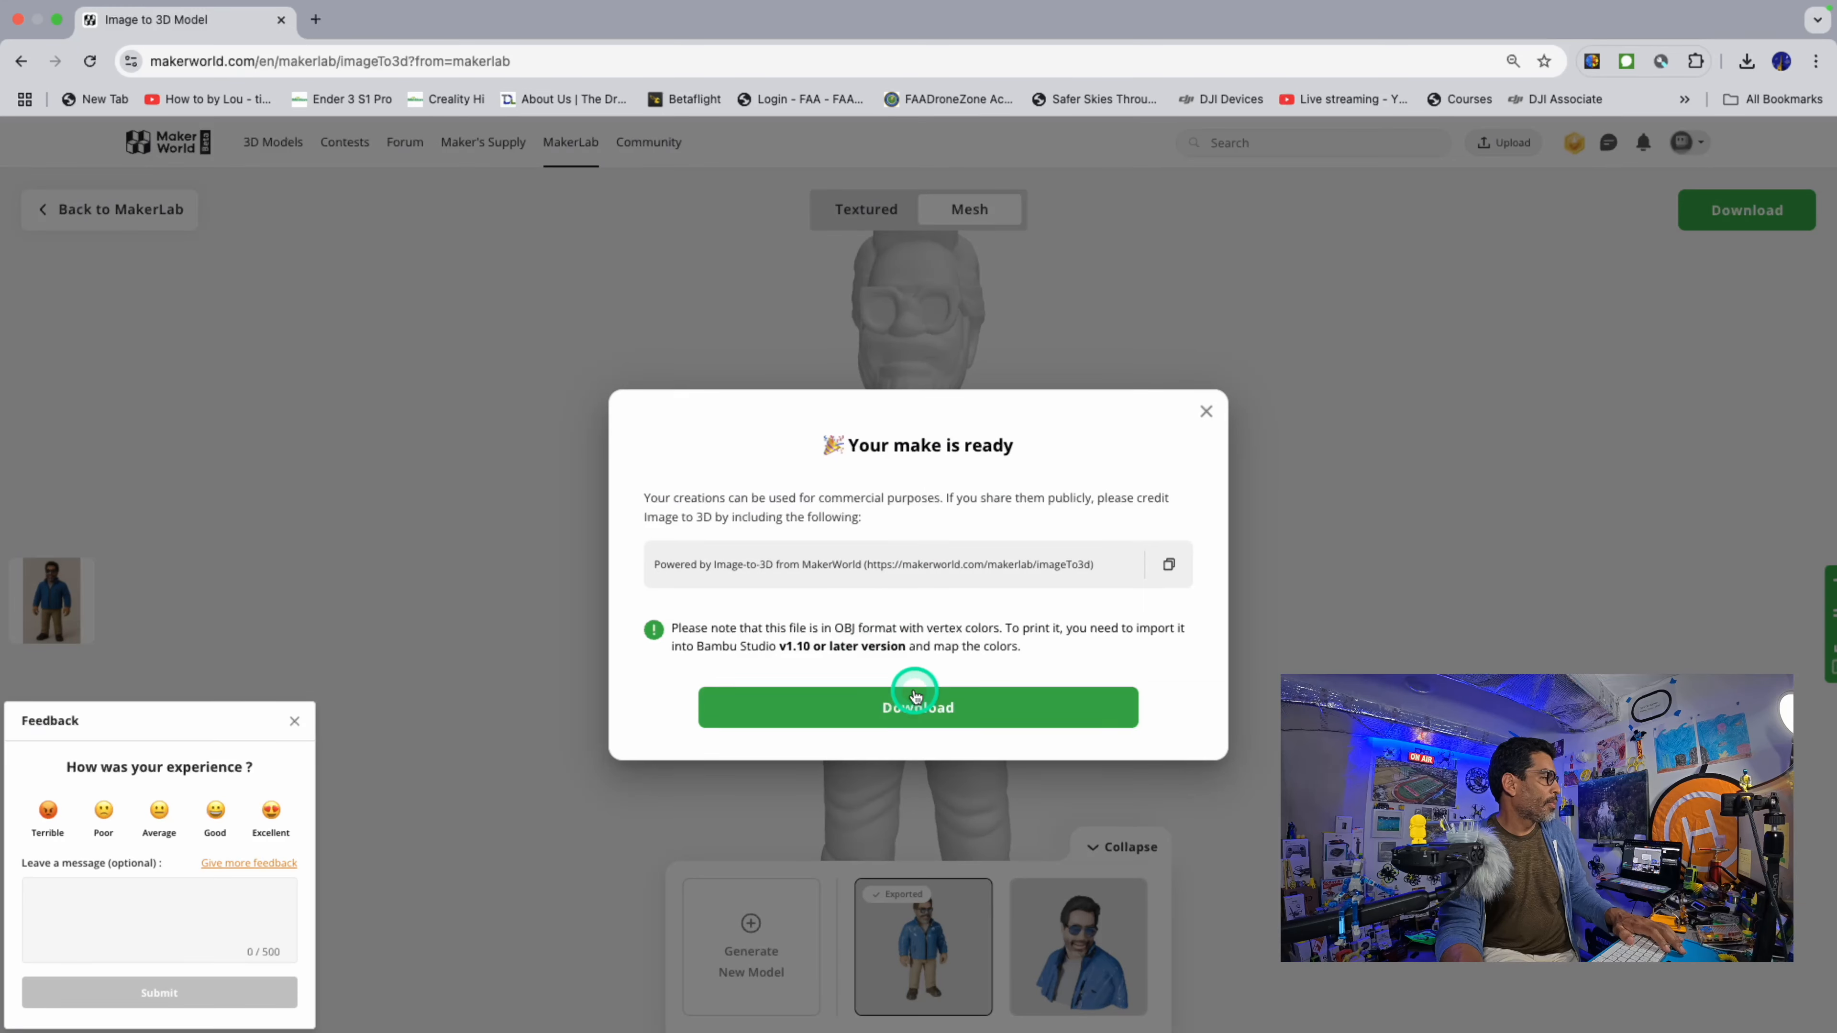
click(919, 712)
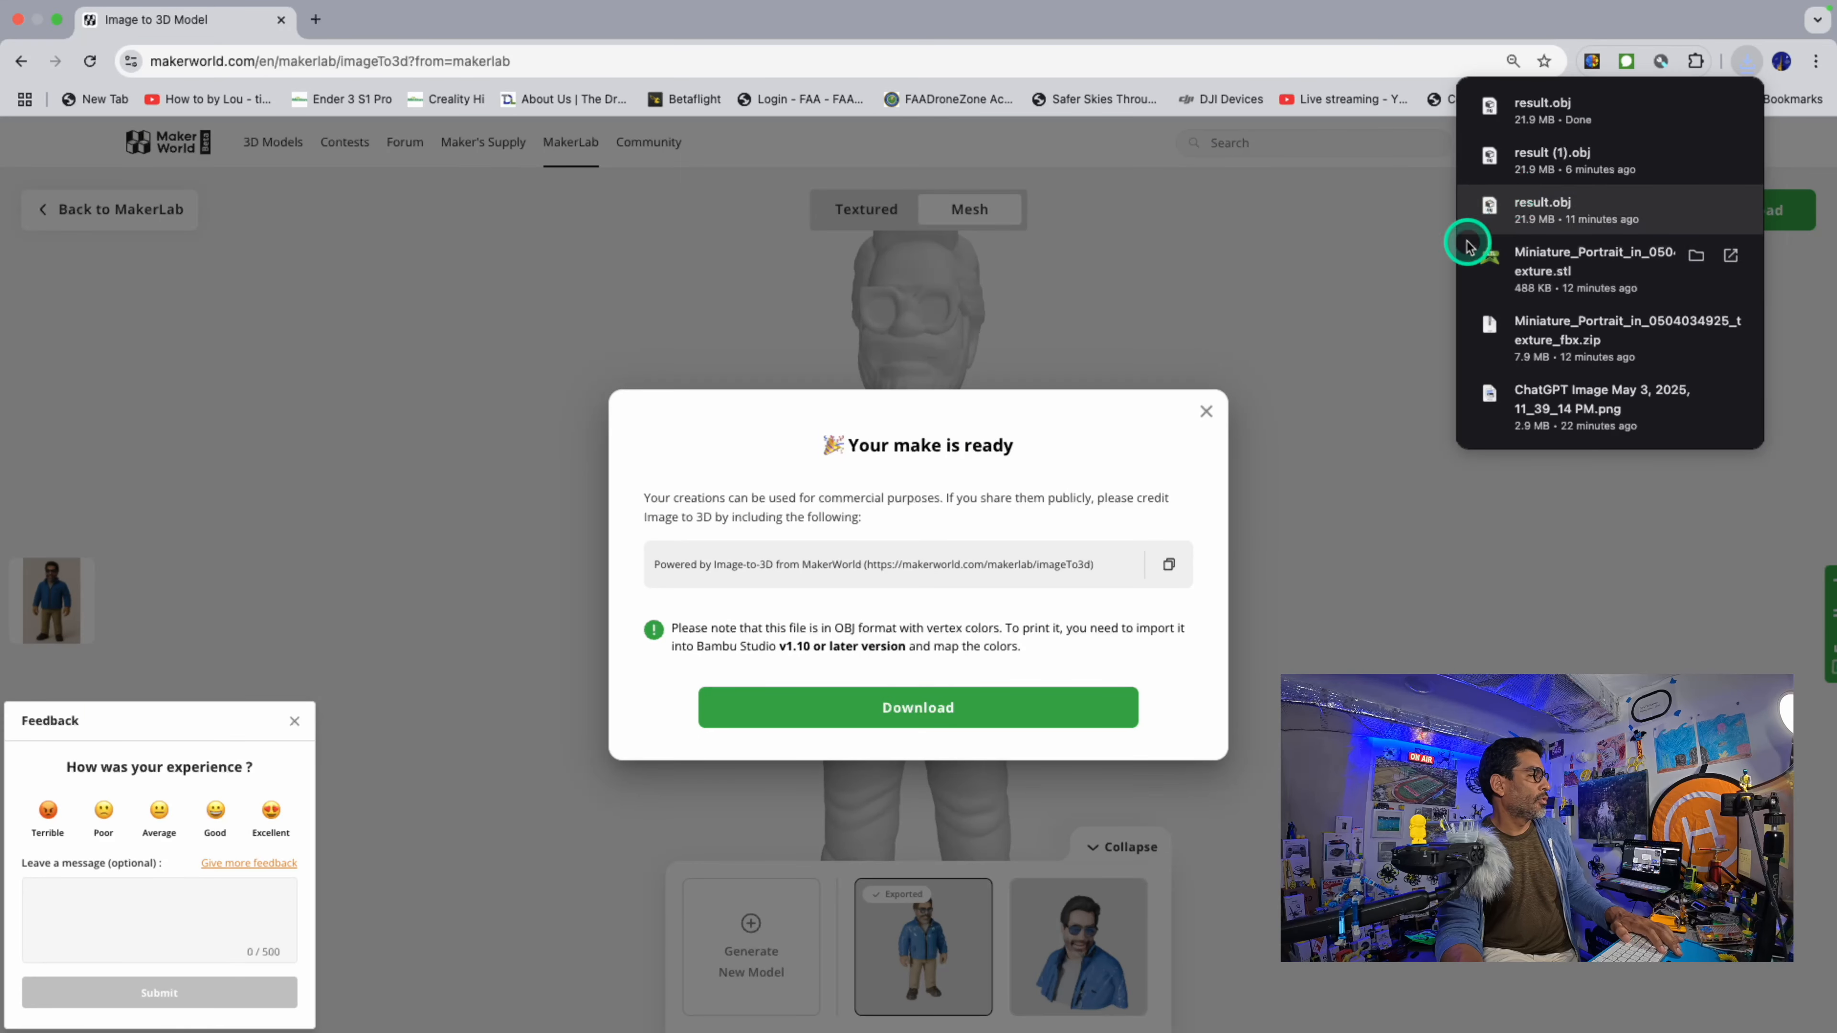
click(1212, 411)
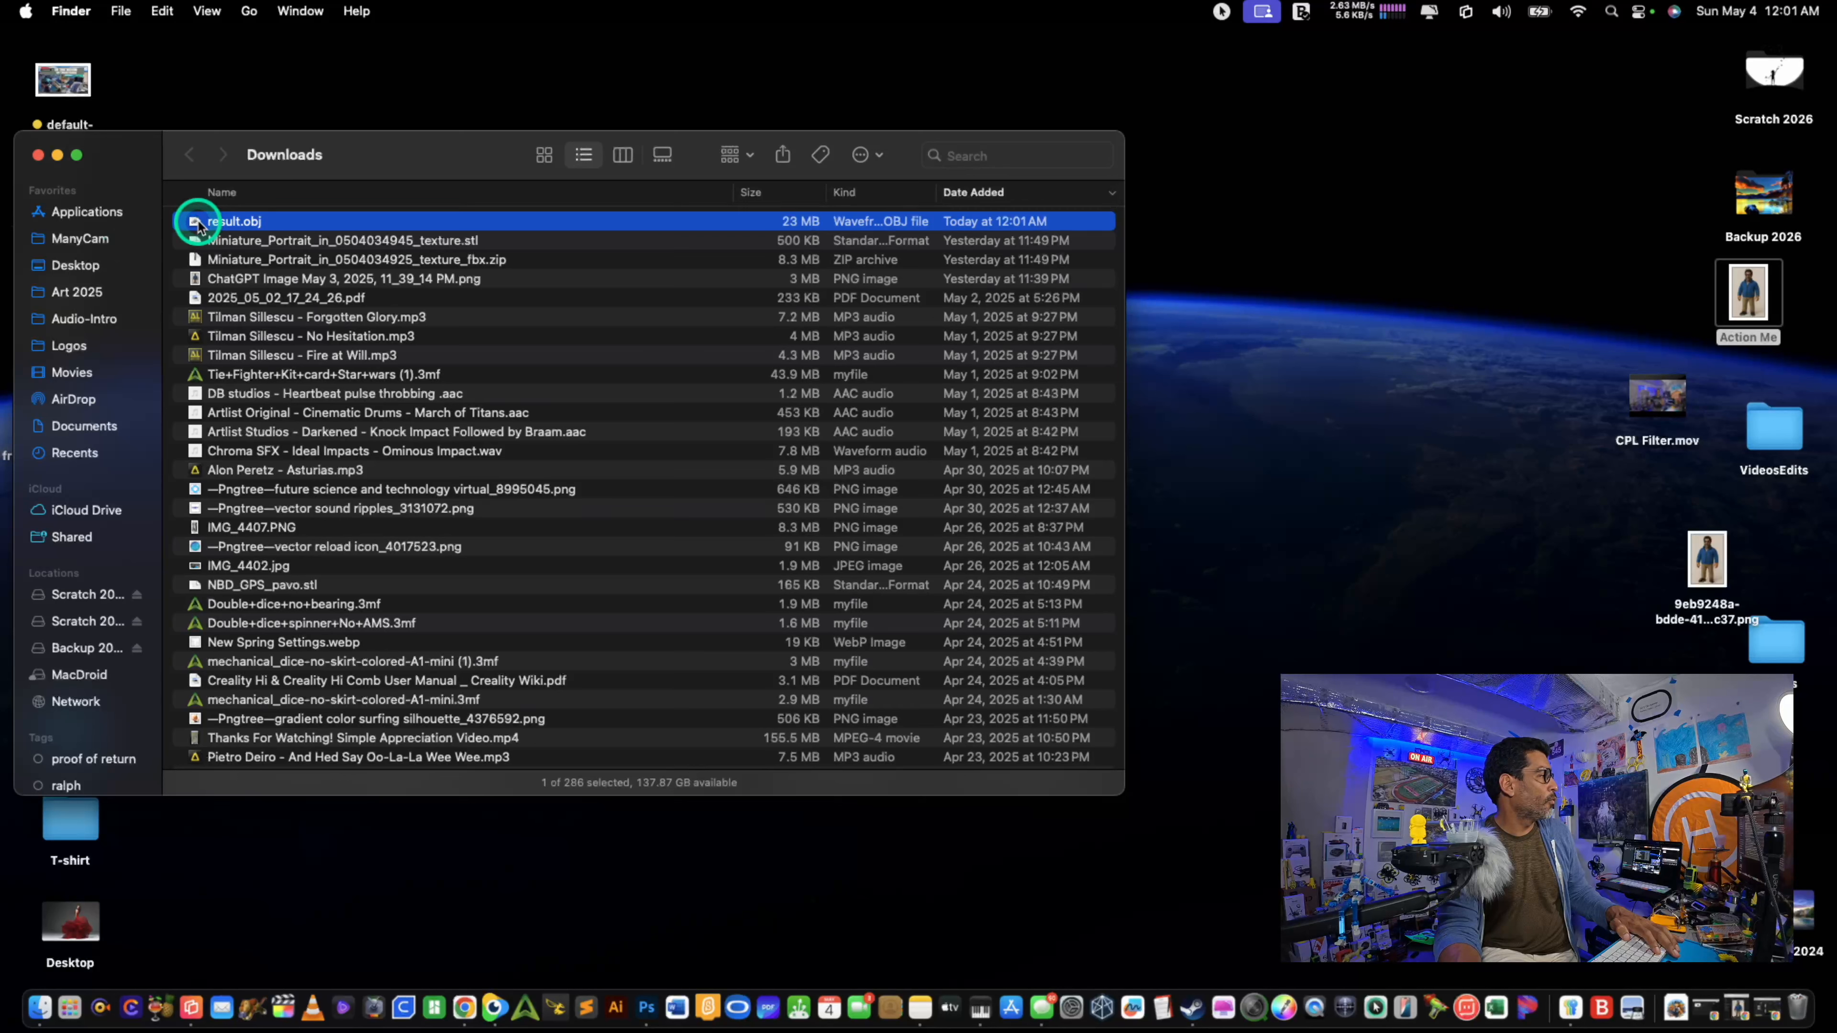
Step: Preview the downloaded result.obj in the Downloads folder and close the preview
drag(199, 228, 280, 251)
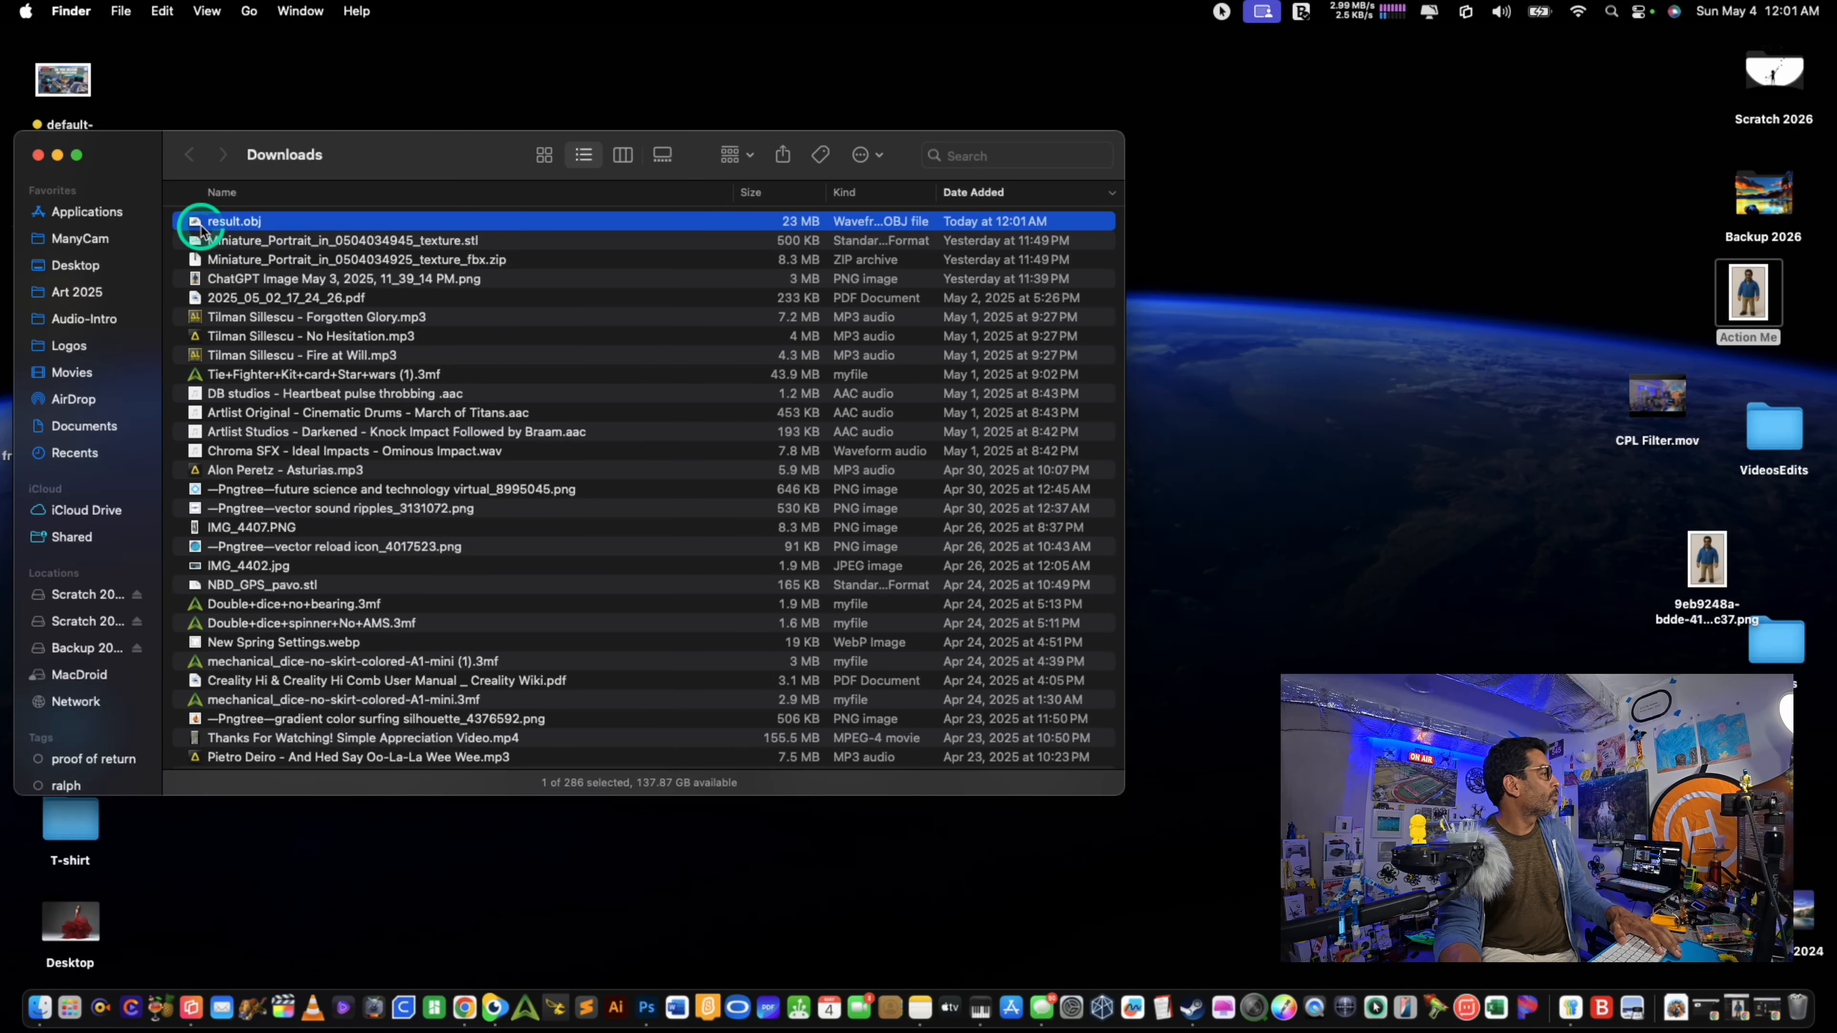
key(space)
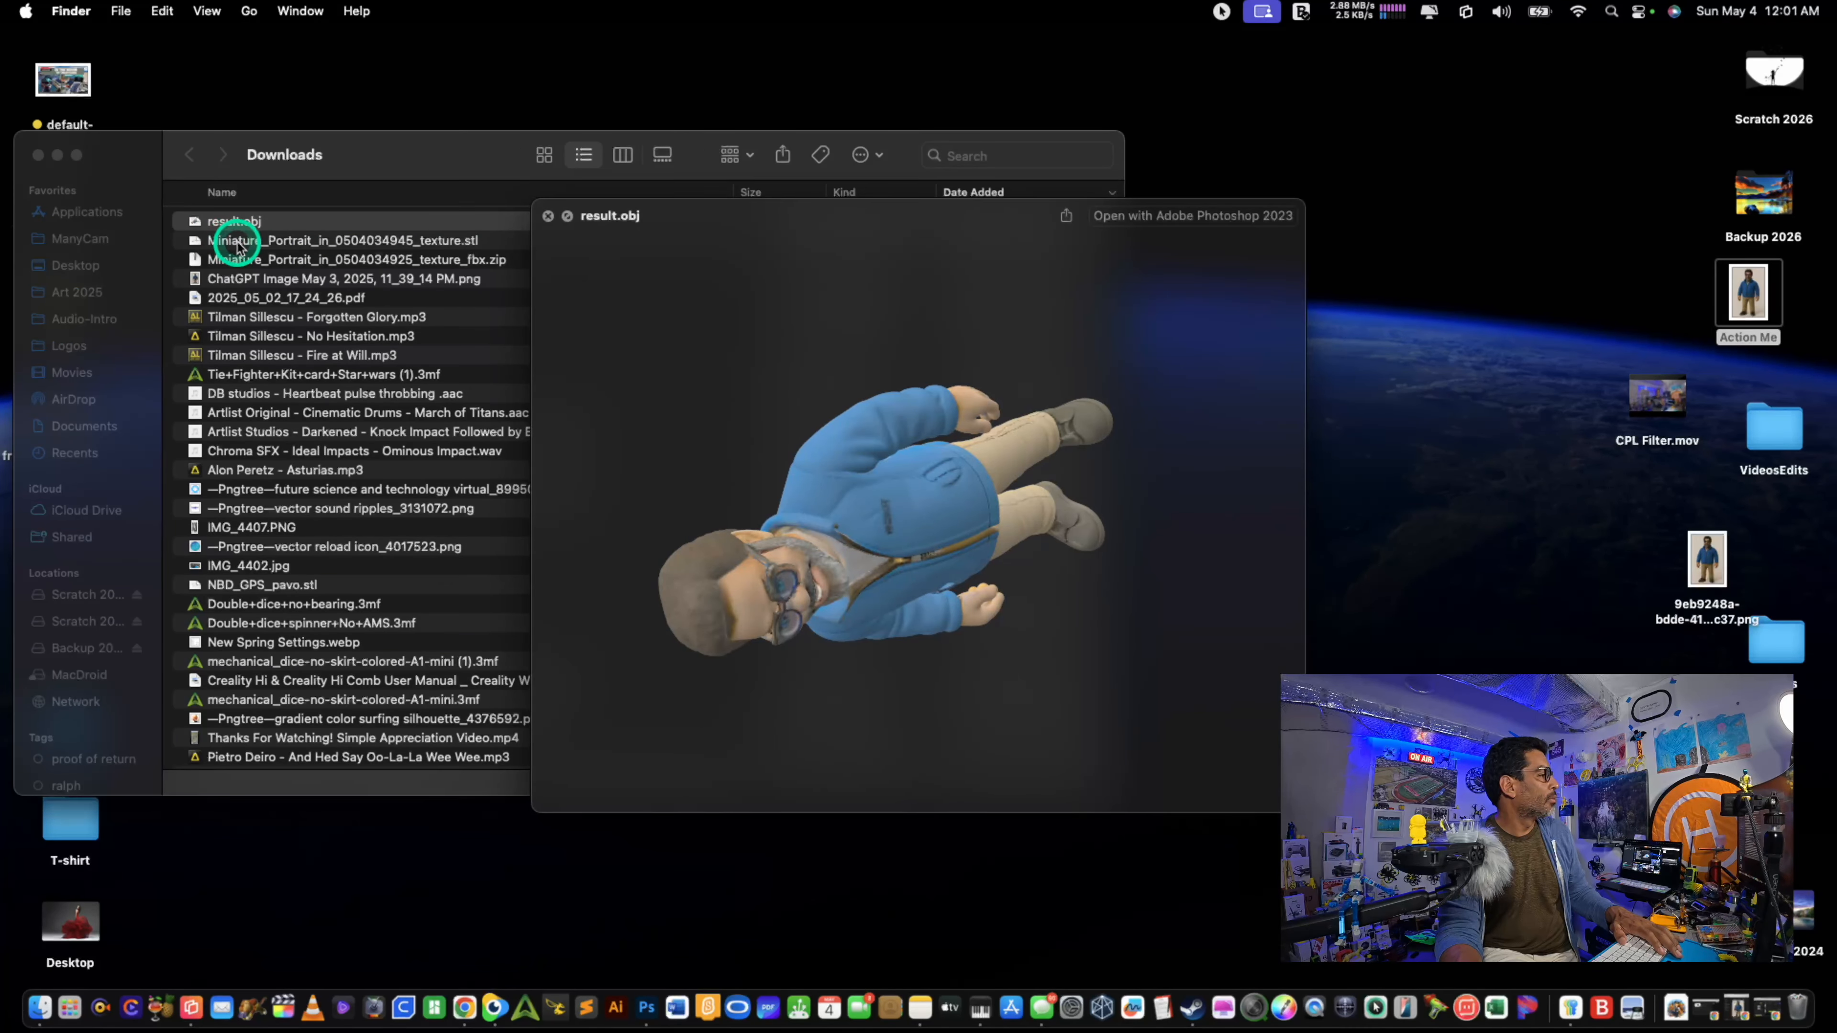
key(space)
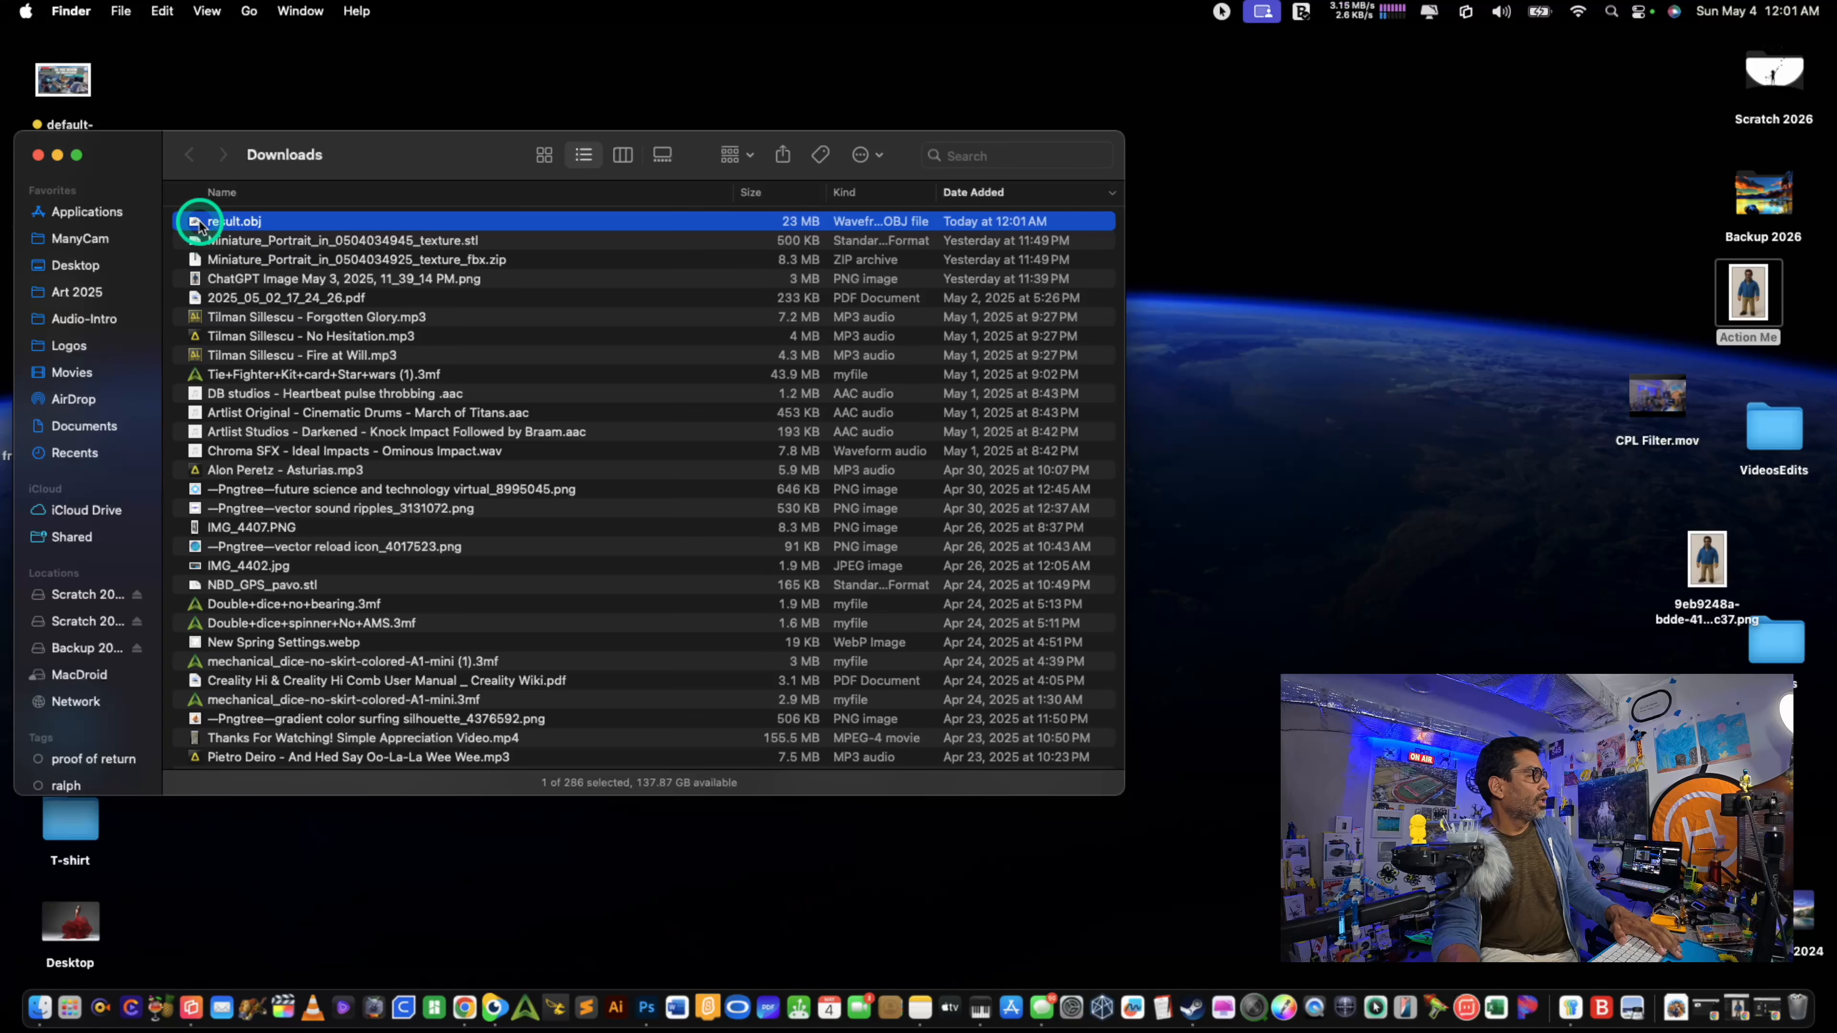
Step: Switch to the Google Chrome window on Desktop 7 and load a MakerWorld page in a new tab
click(467, 1009)
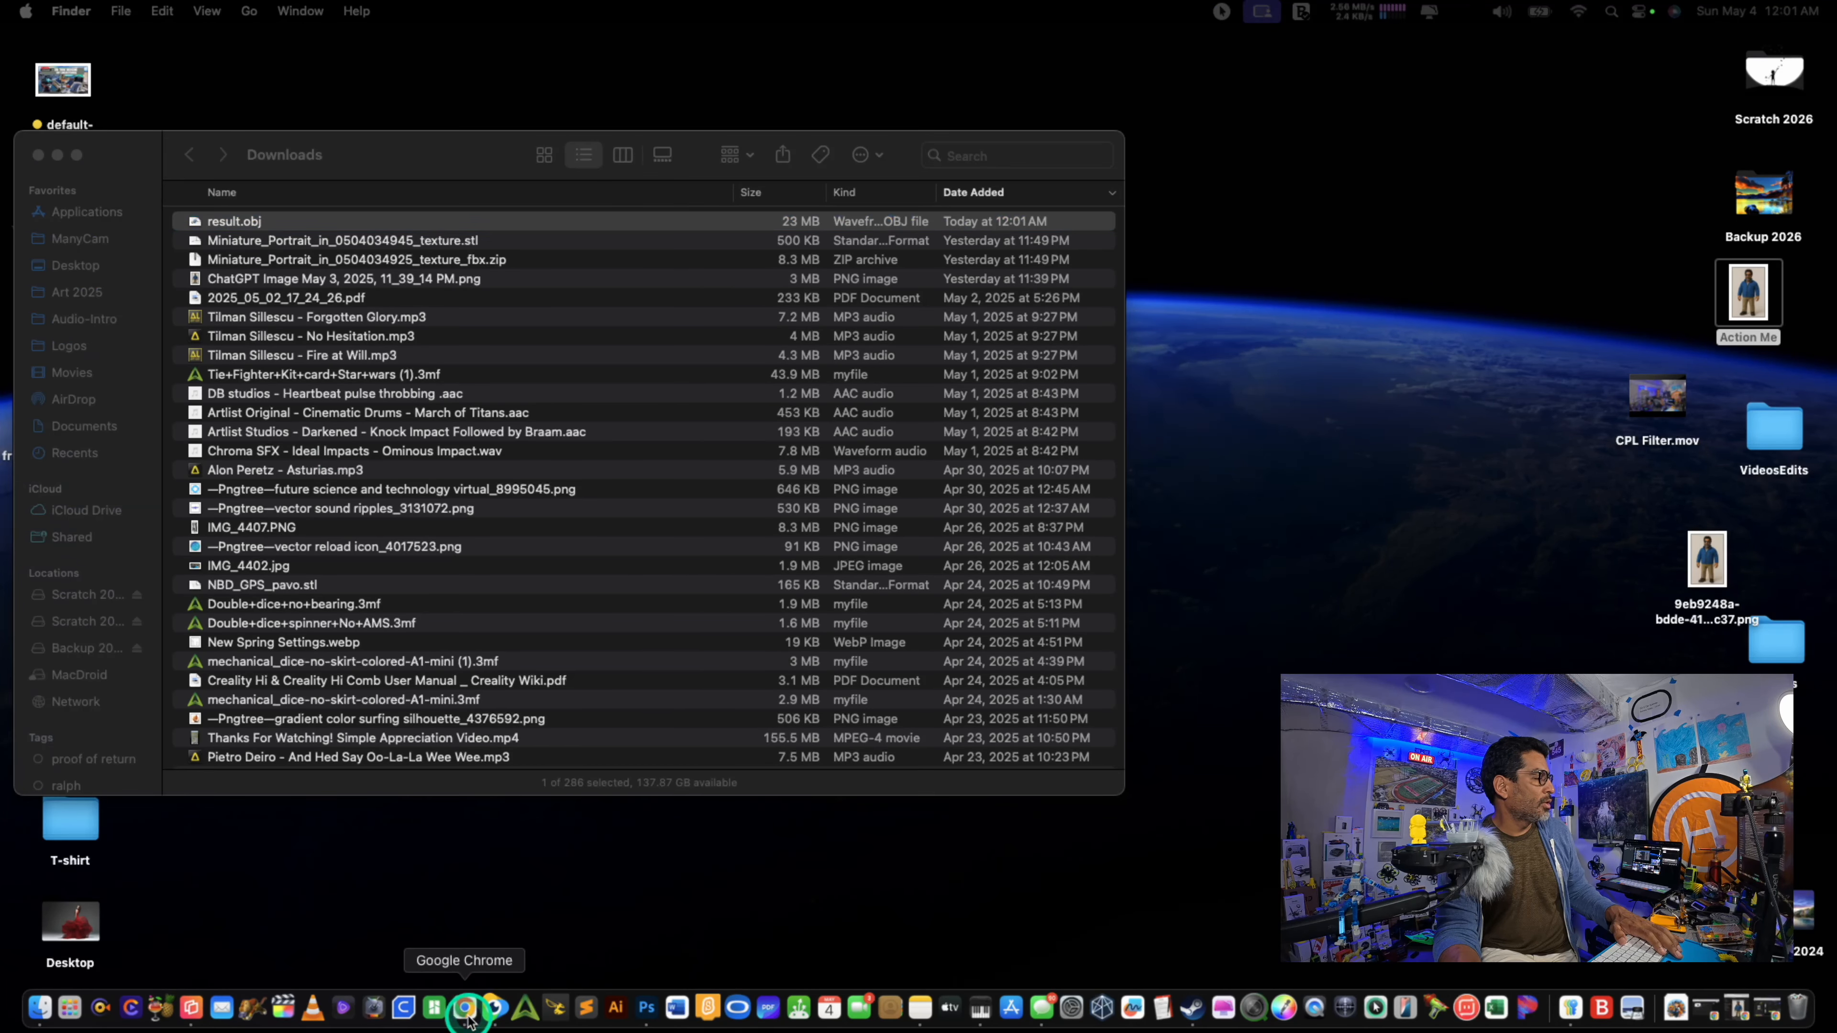
key(ctrl+Up)
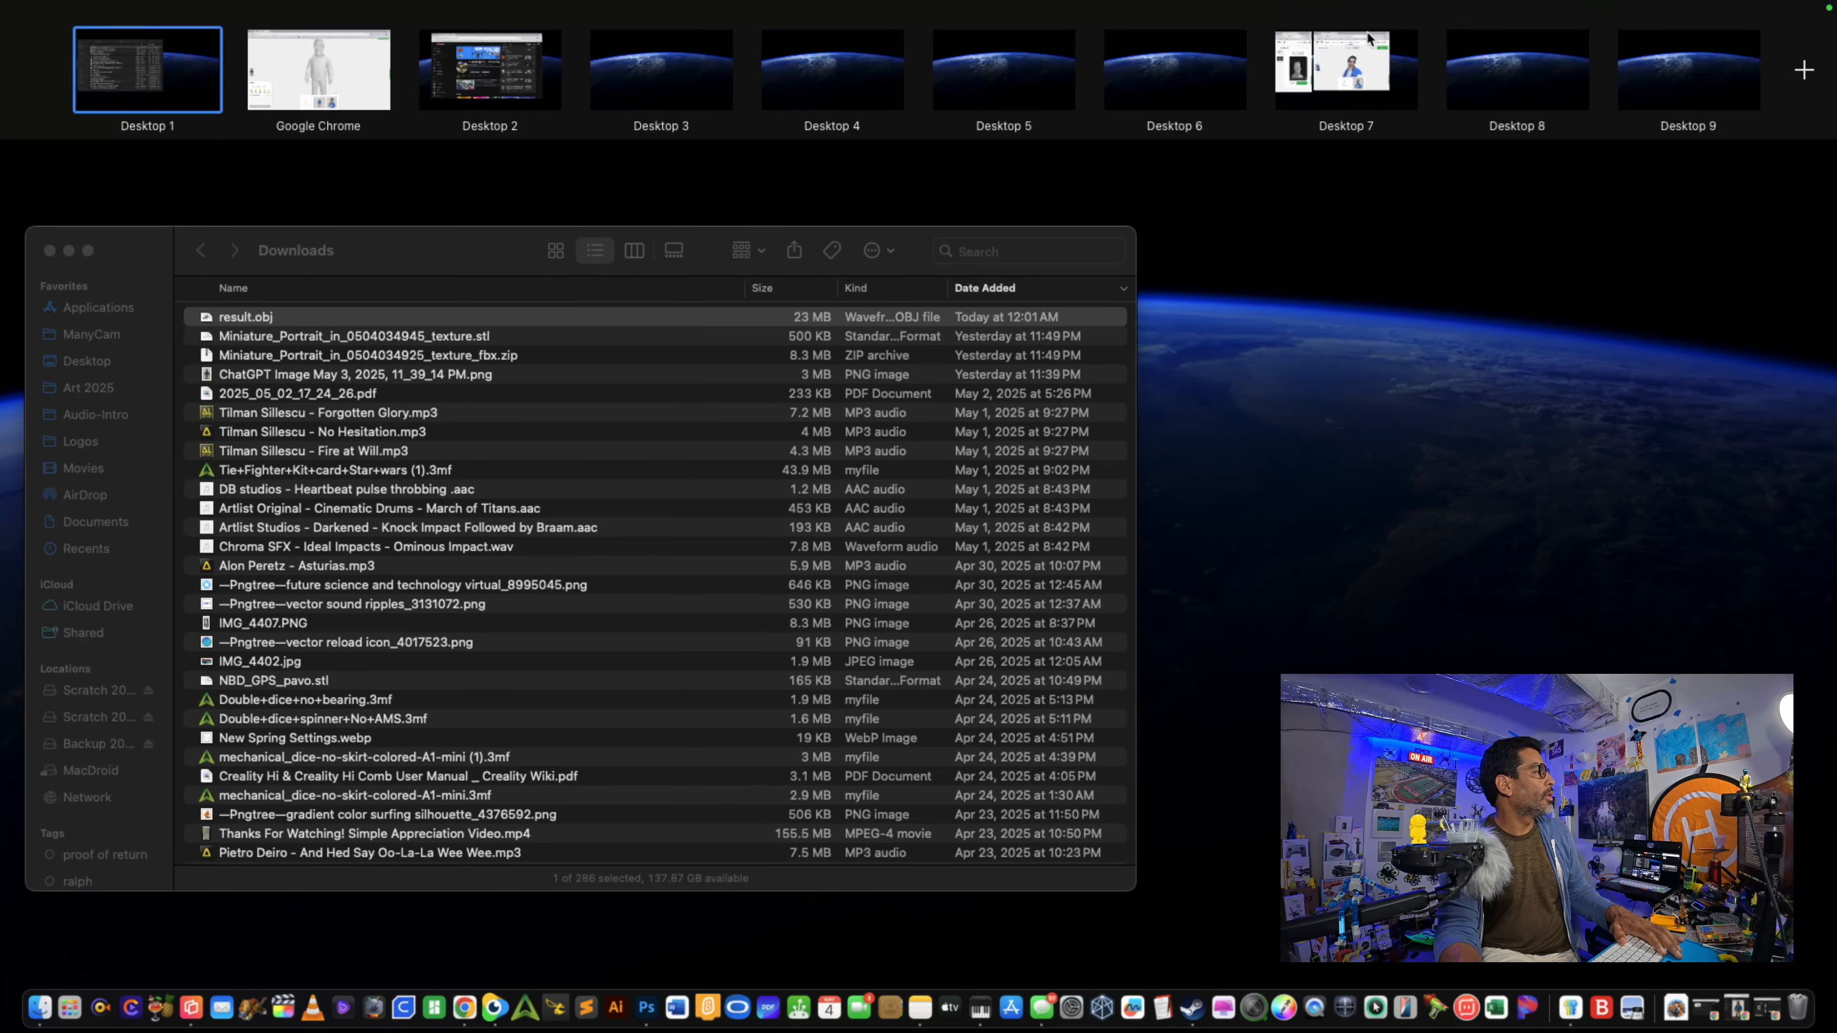
click(1303, 60)
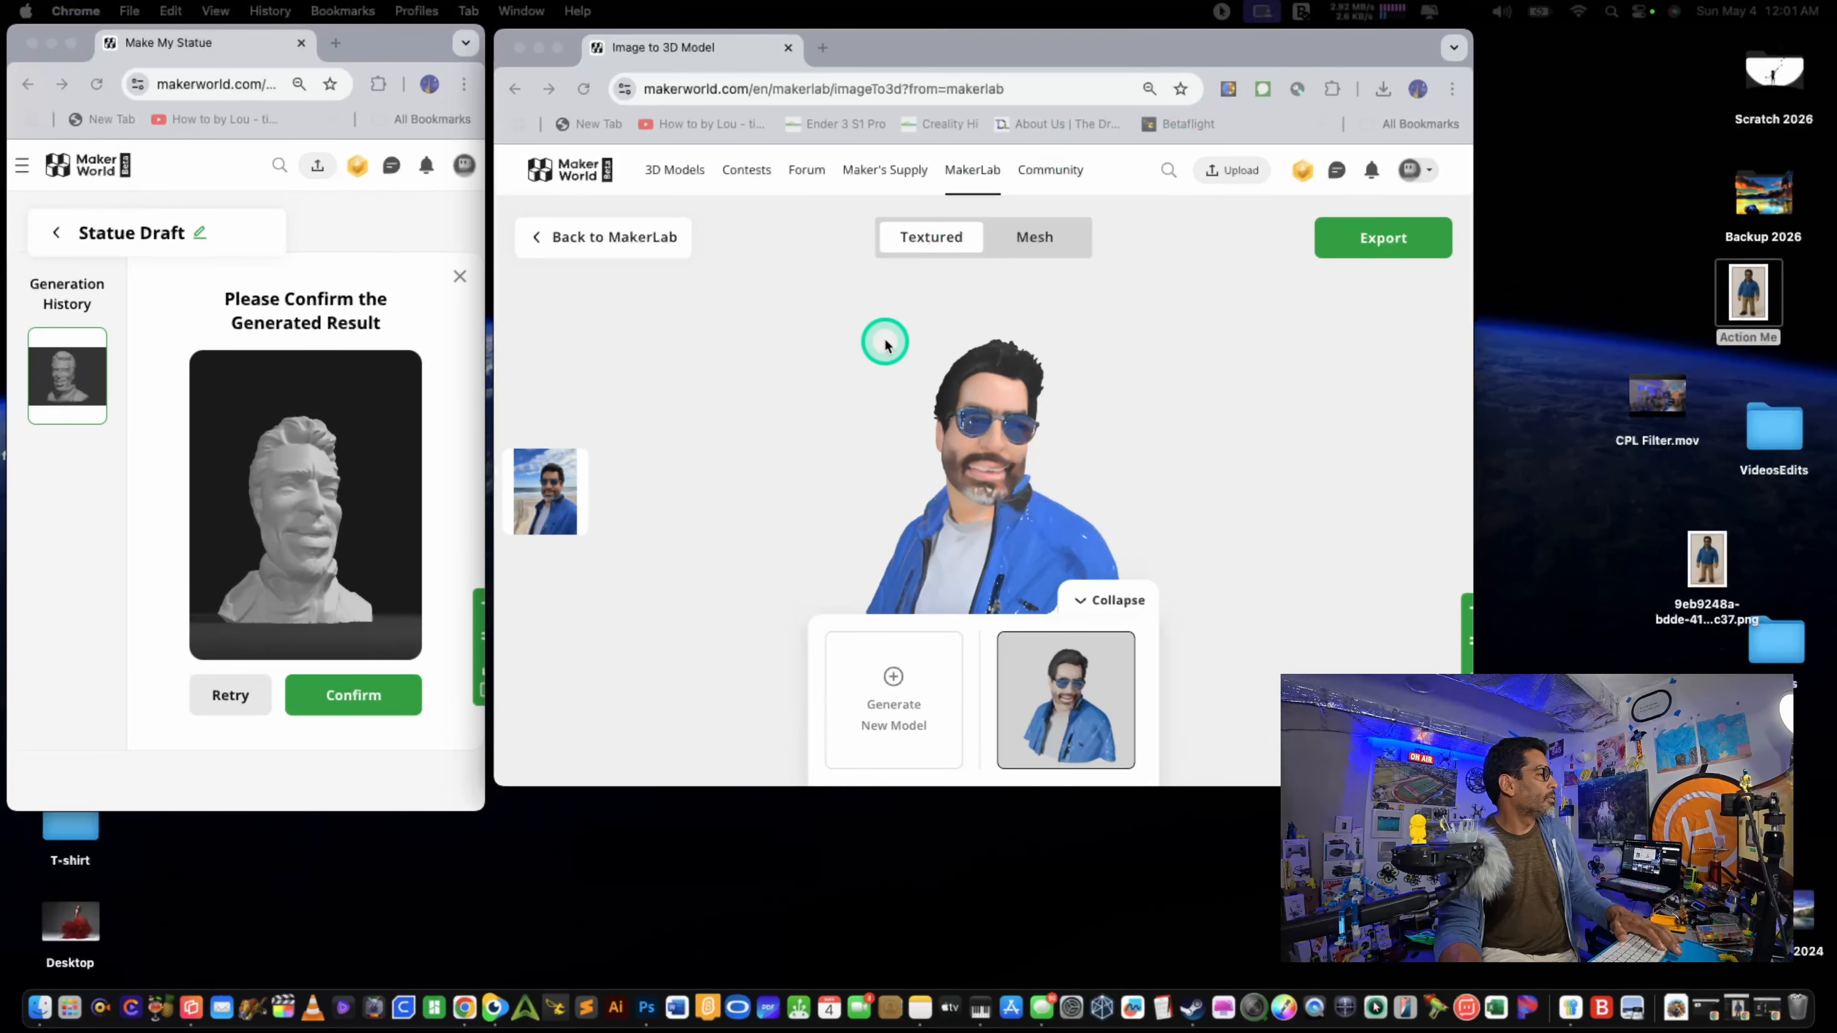
click(821, 49)
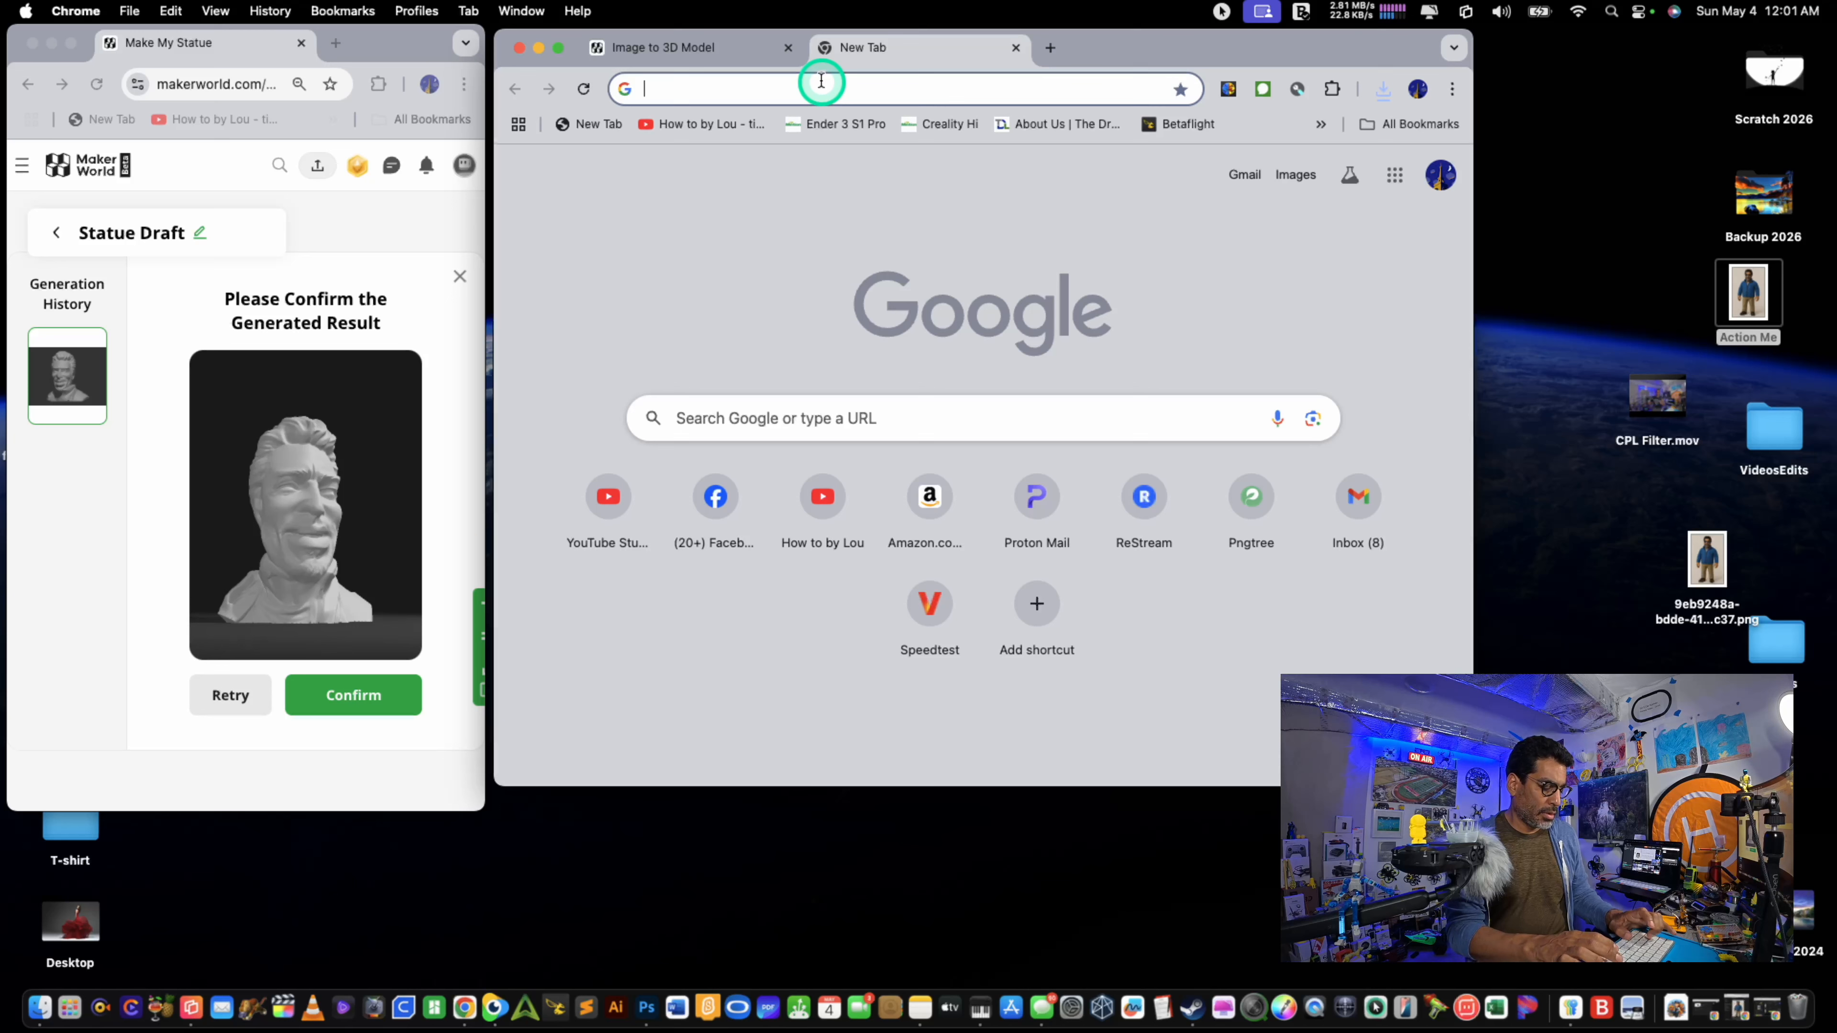
text(make)
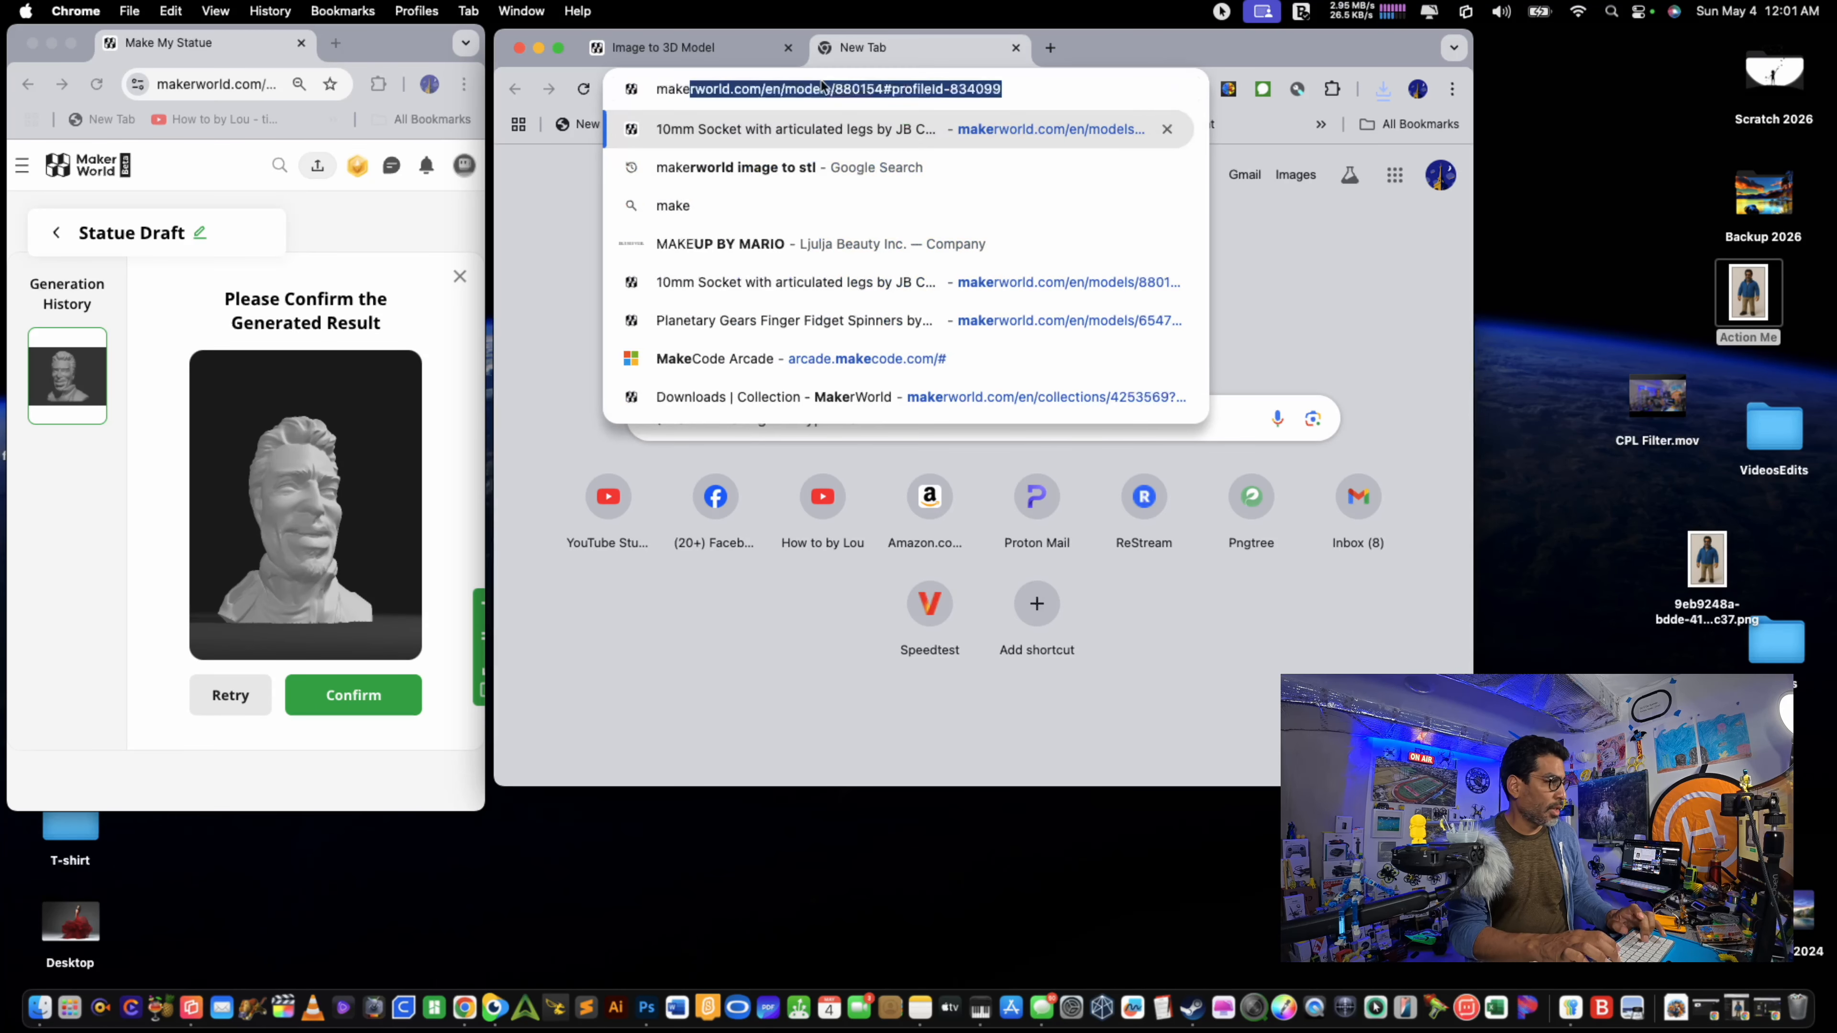
key(Return)
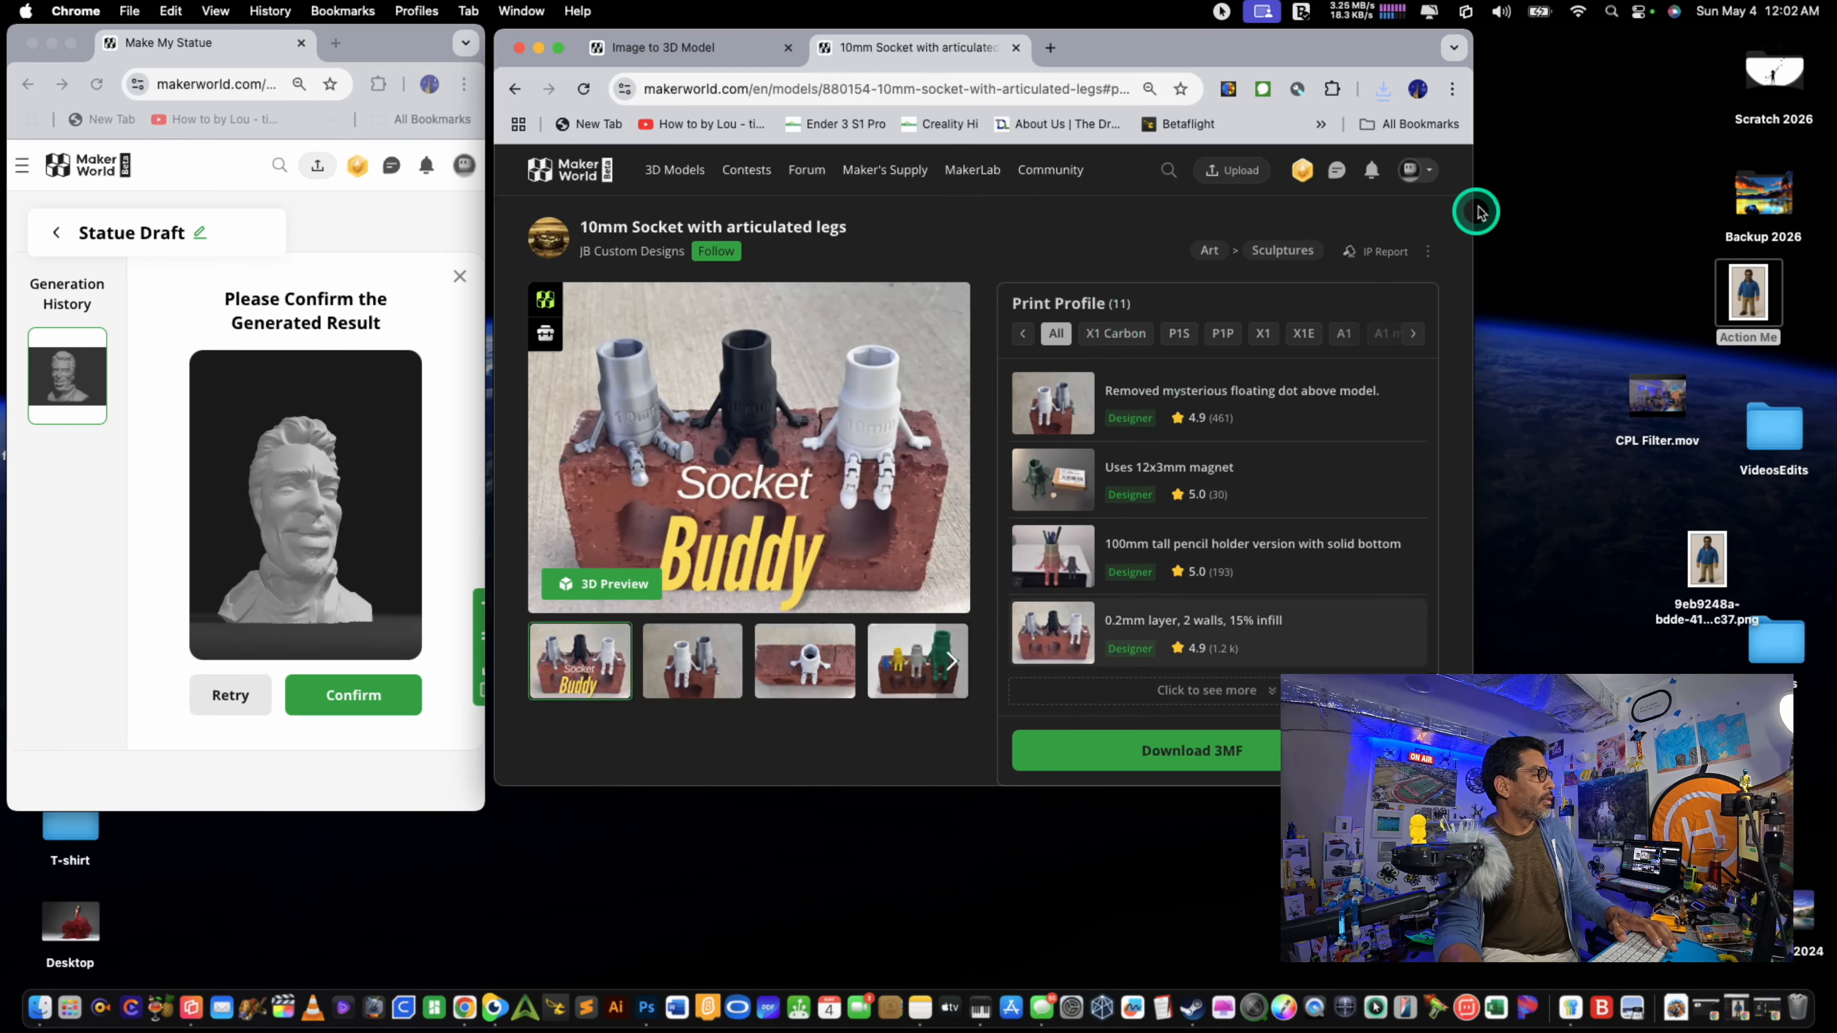
Step: Open the Image to 3D Model tool from MakerLab's Experiments and load the exported full-body figure
click(987, 172)
scroll(1221, 592, down, 15)
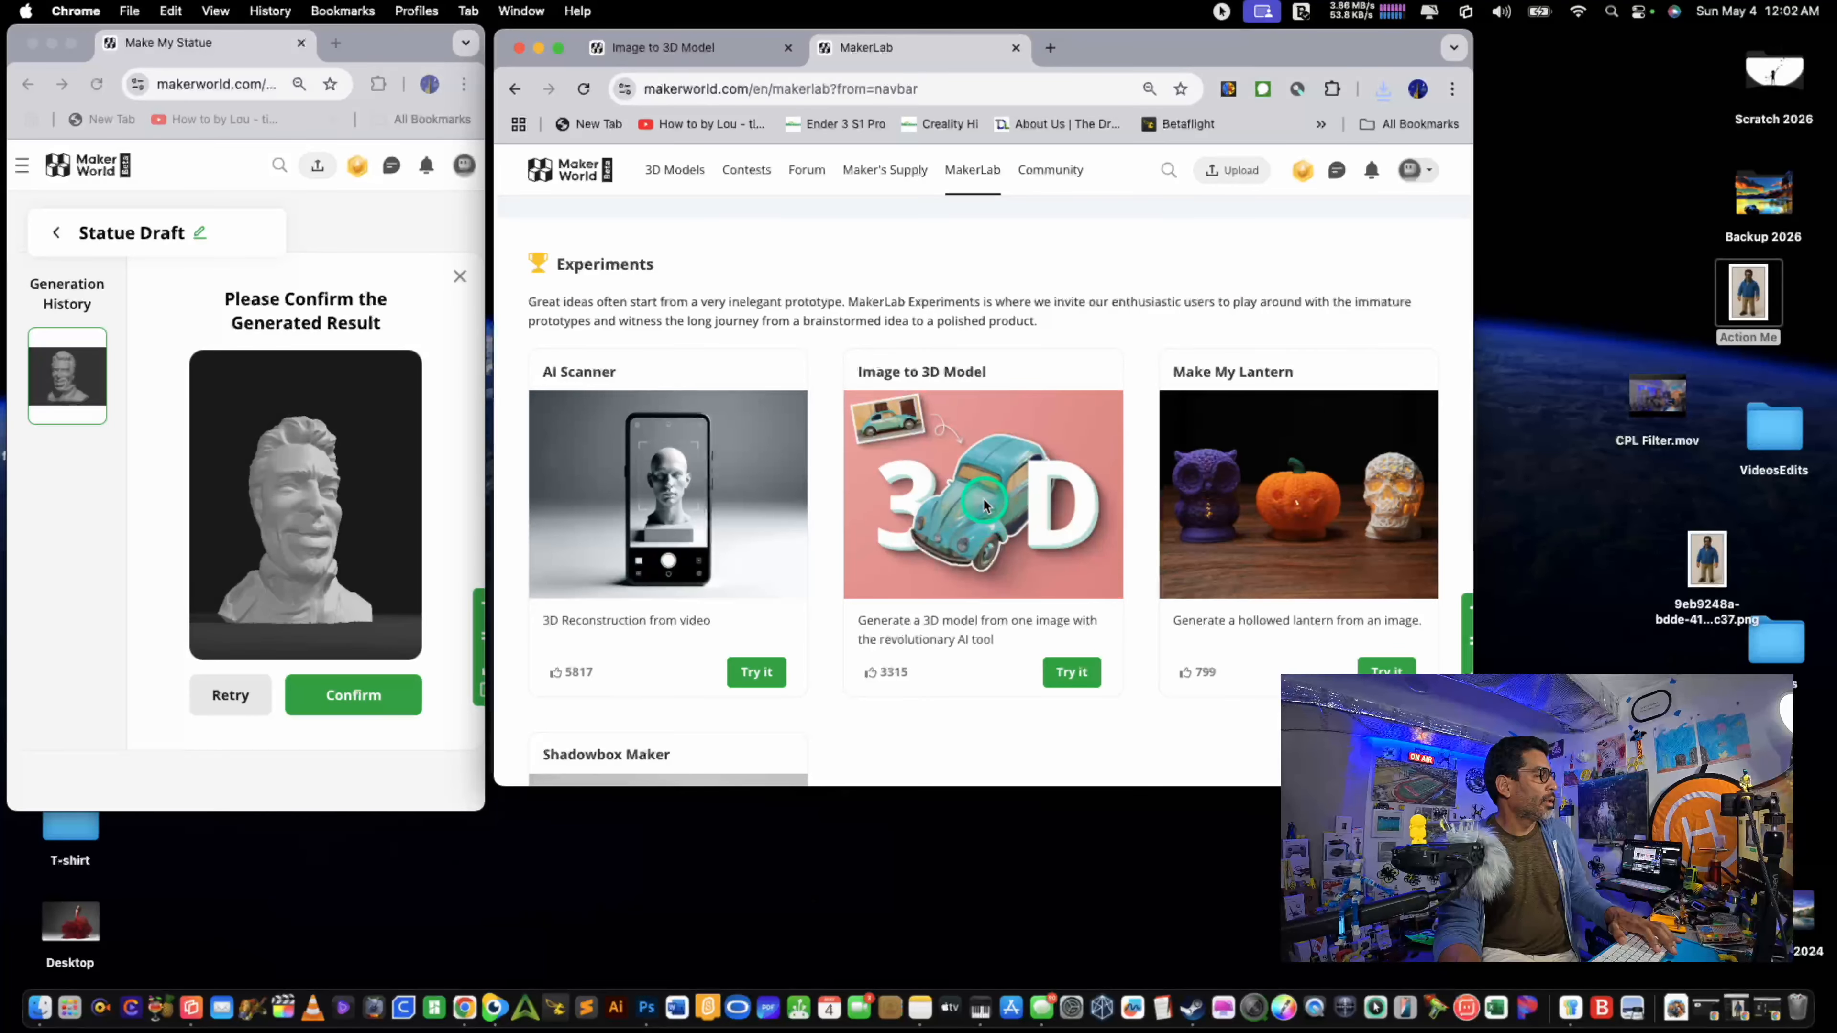
click(1073, 675)
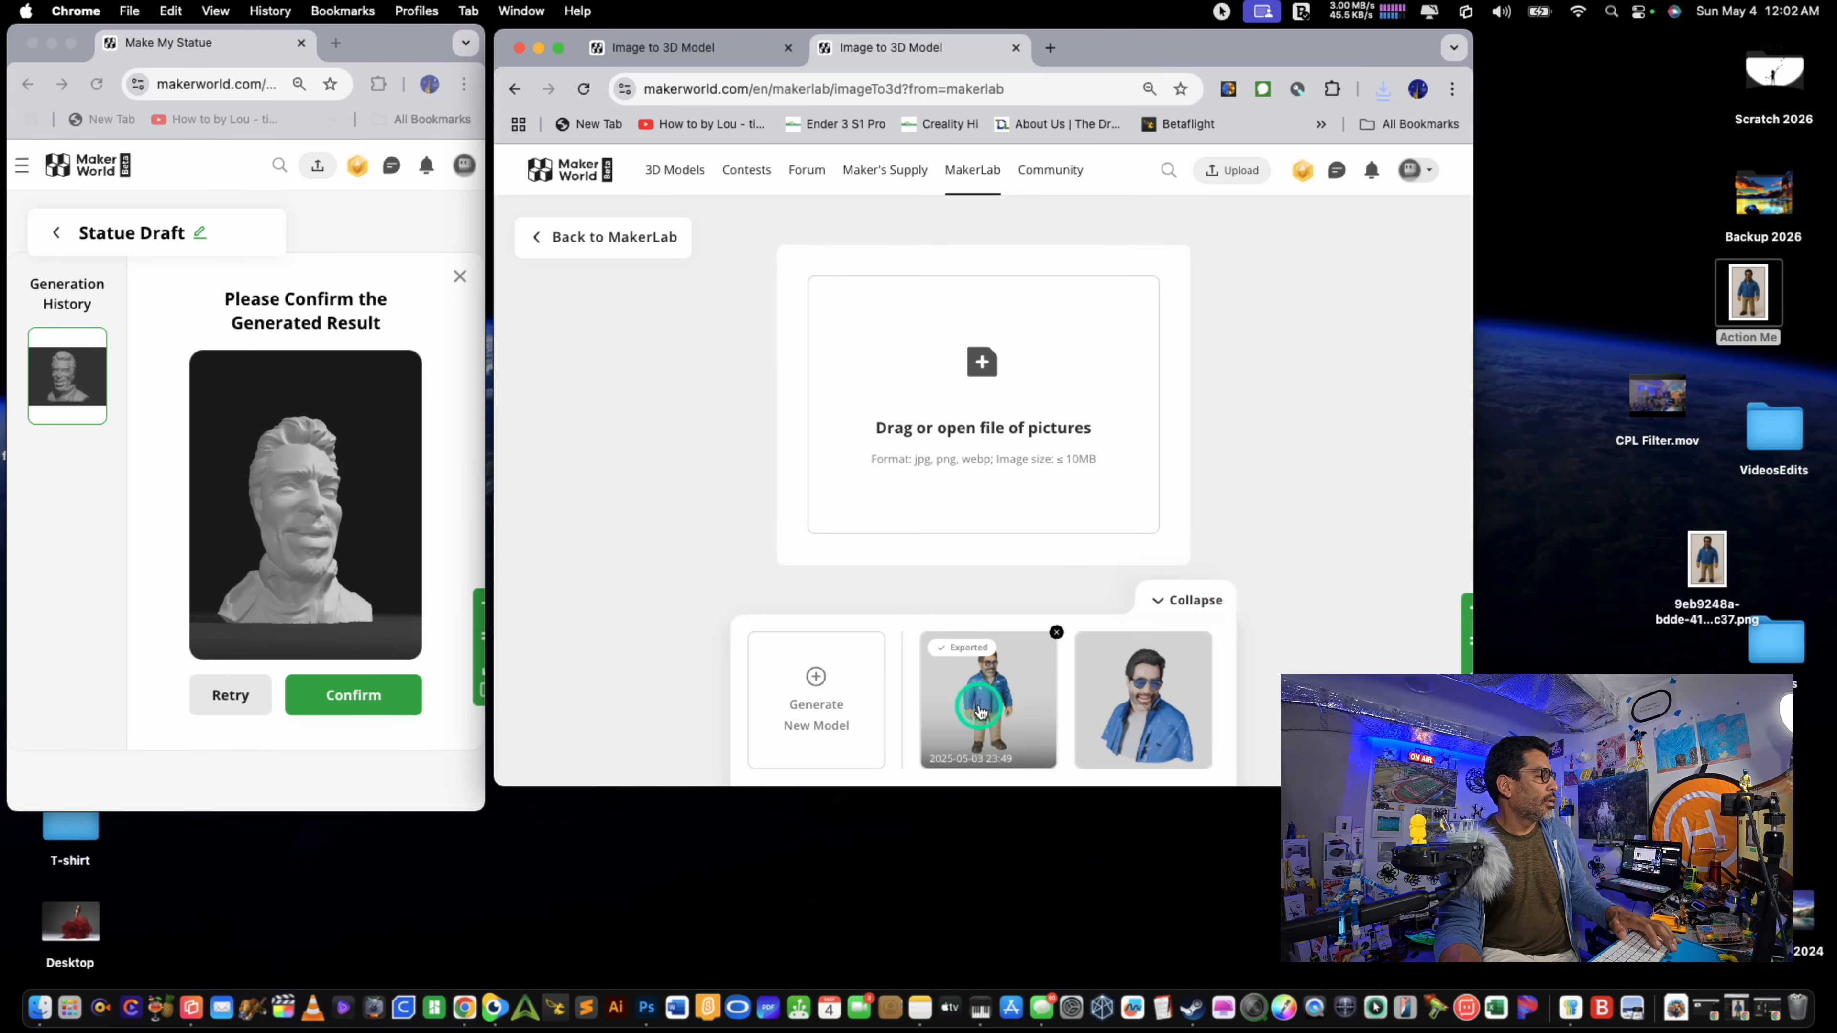
click(993, 696)
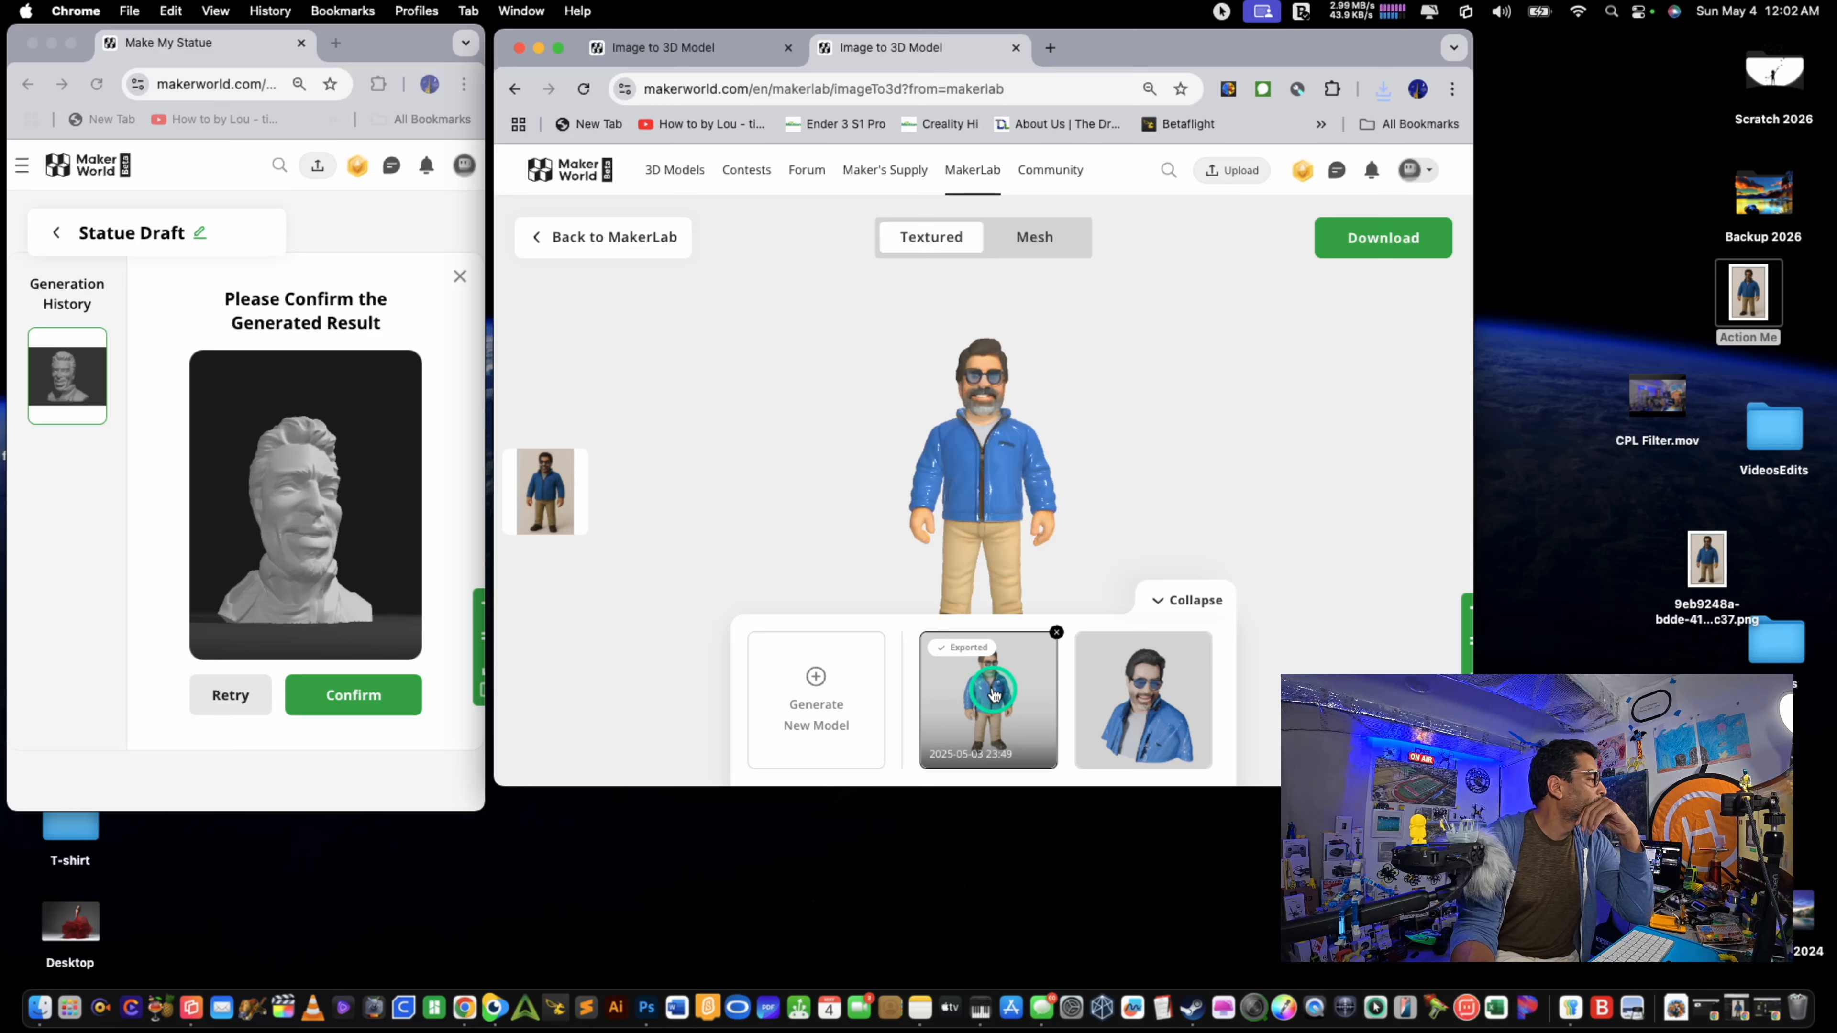
Step: Set the full-body figure's display to Mesh and download its OBJ file again
click(1049, 237)
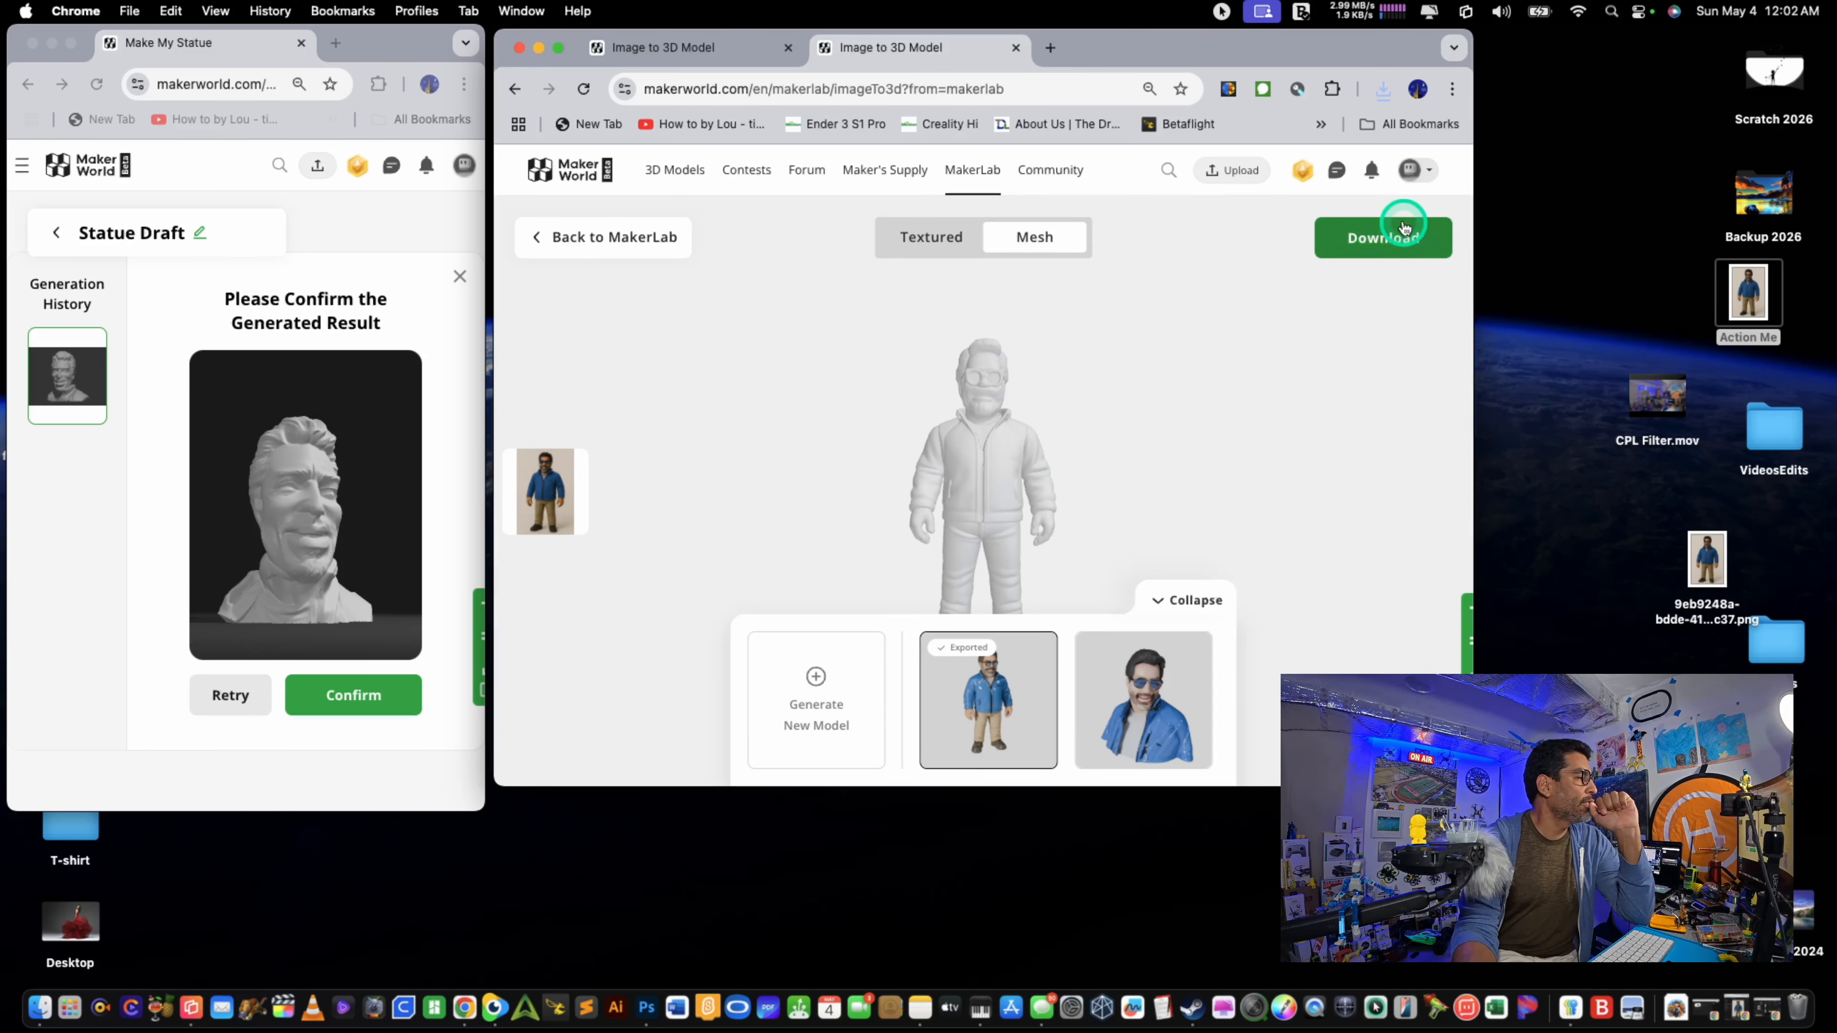
click(1386, 237)
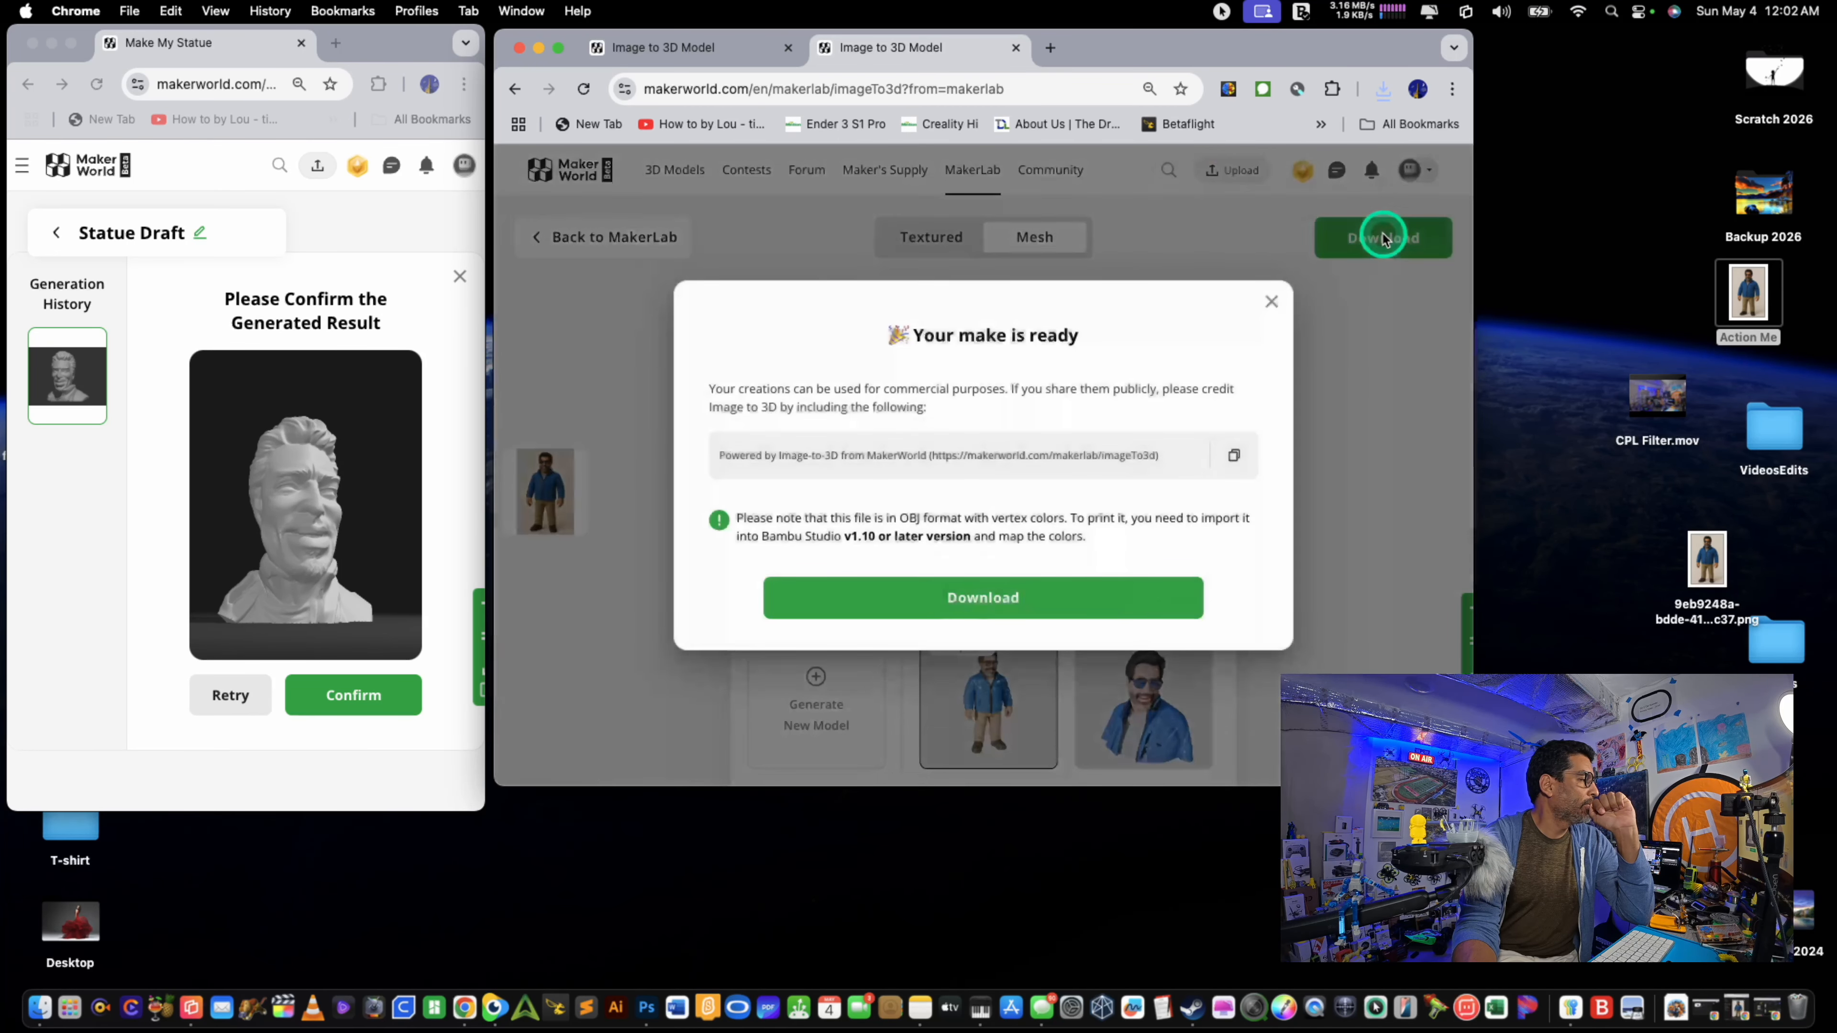
click(1077, 600)
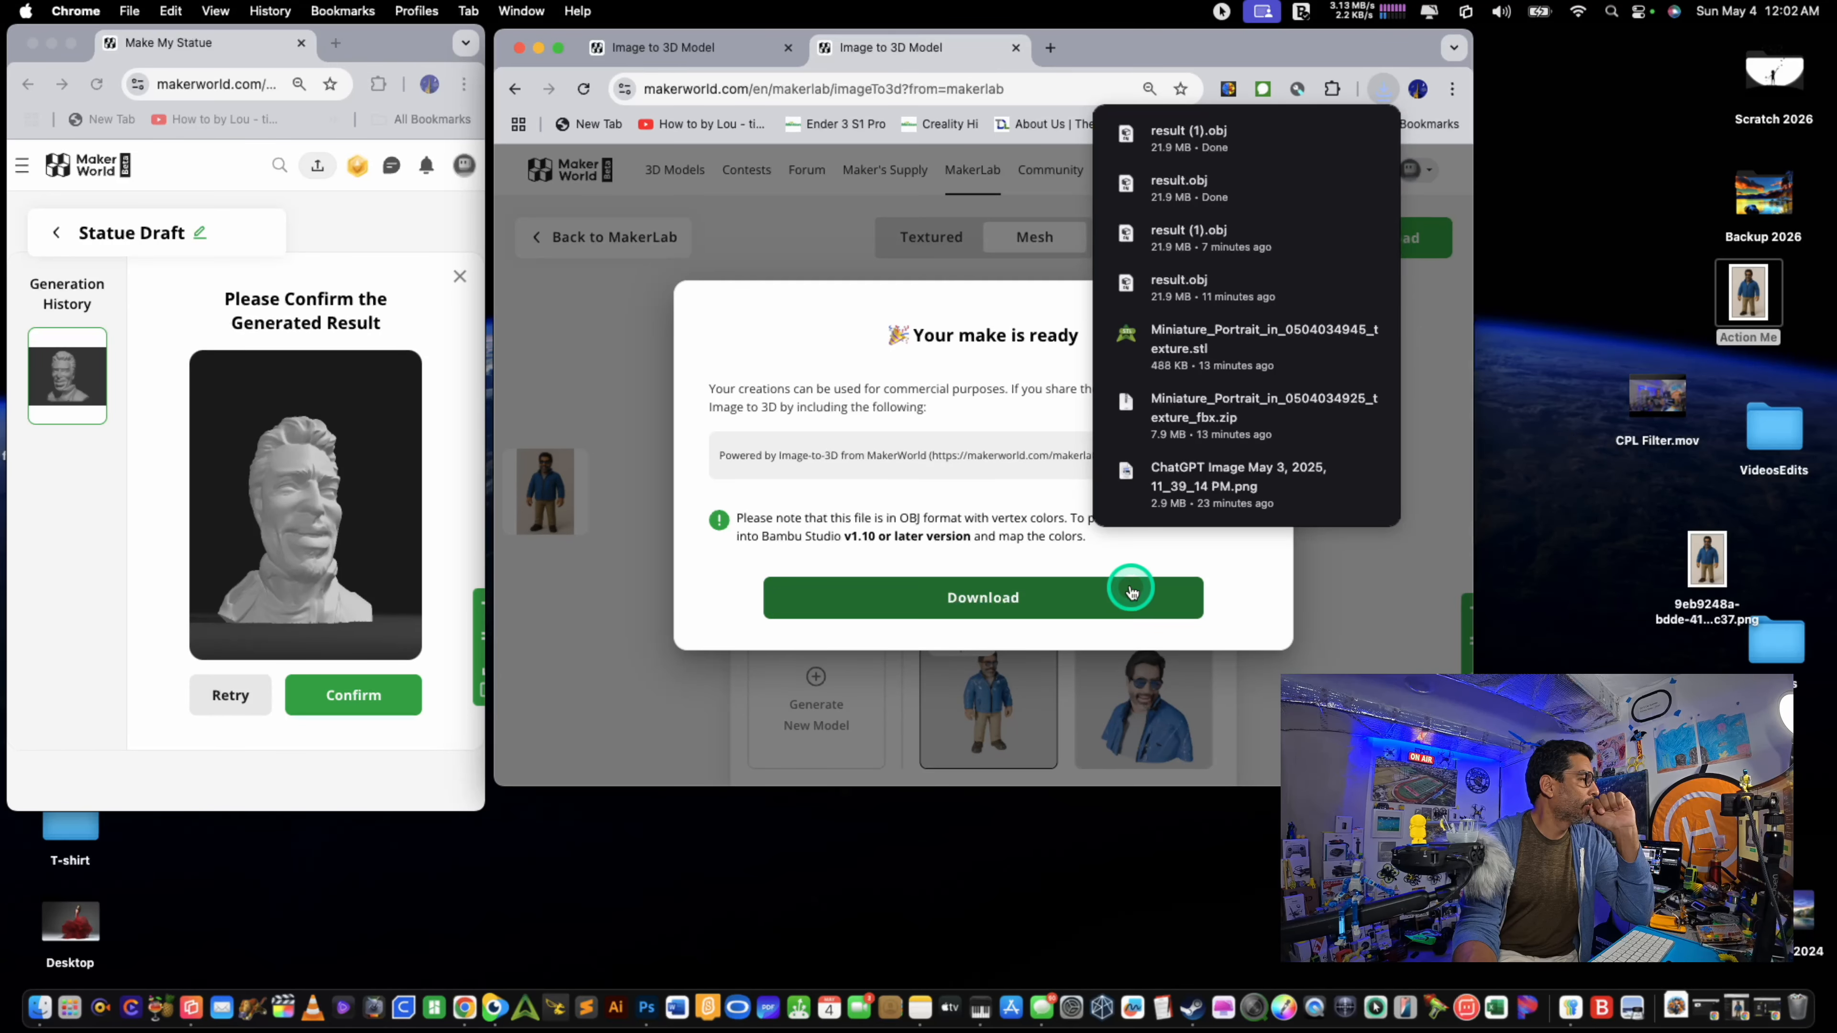
Step: Preview result (1).obj in the Downloads folder and close the folder window
click(1332, 134)
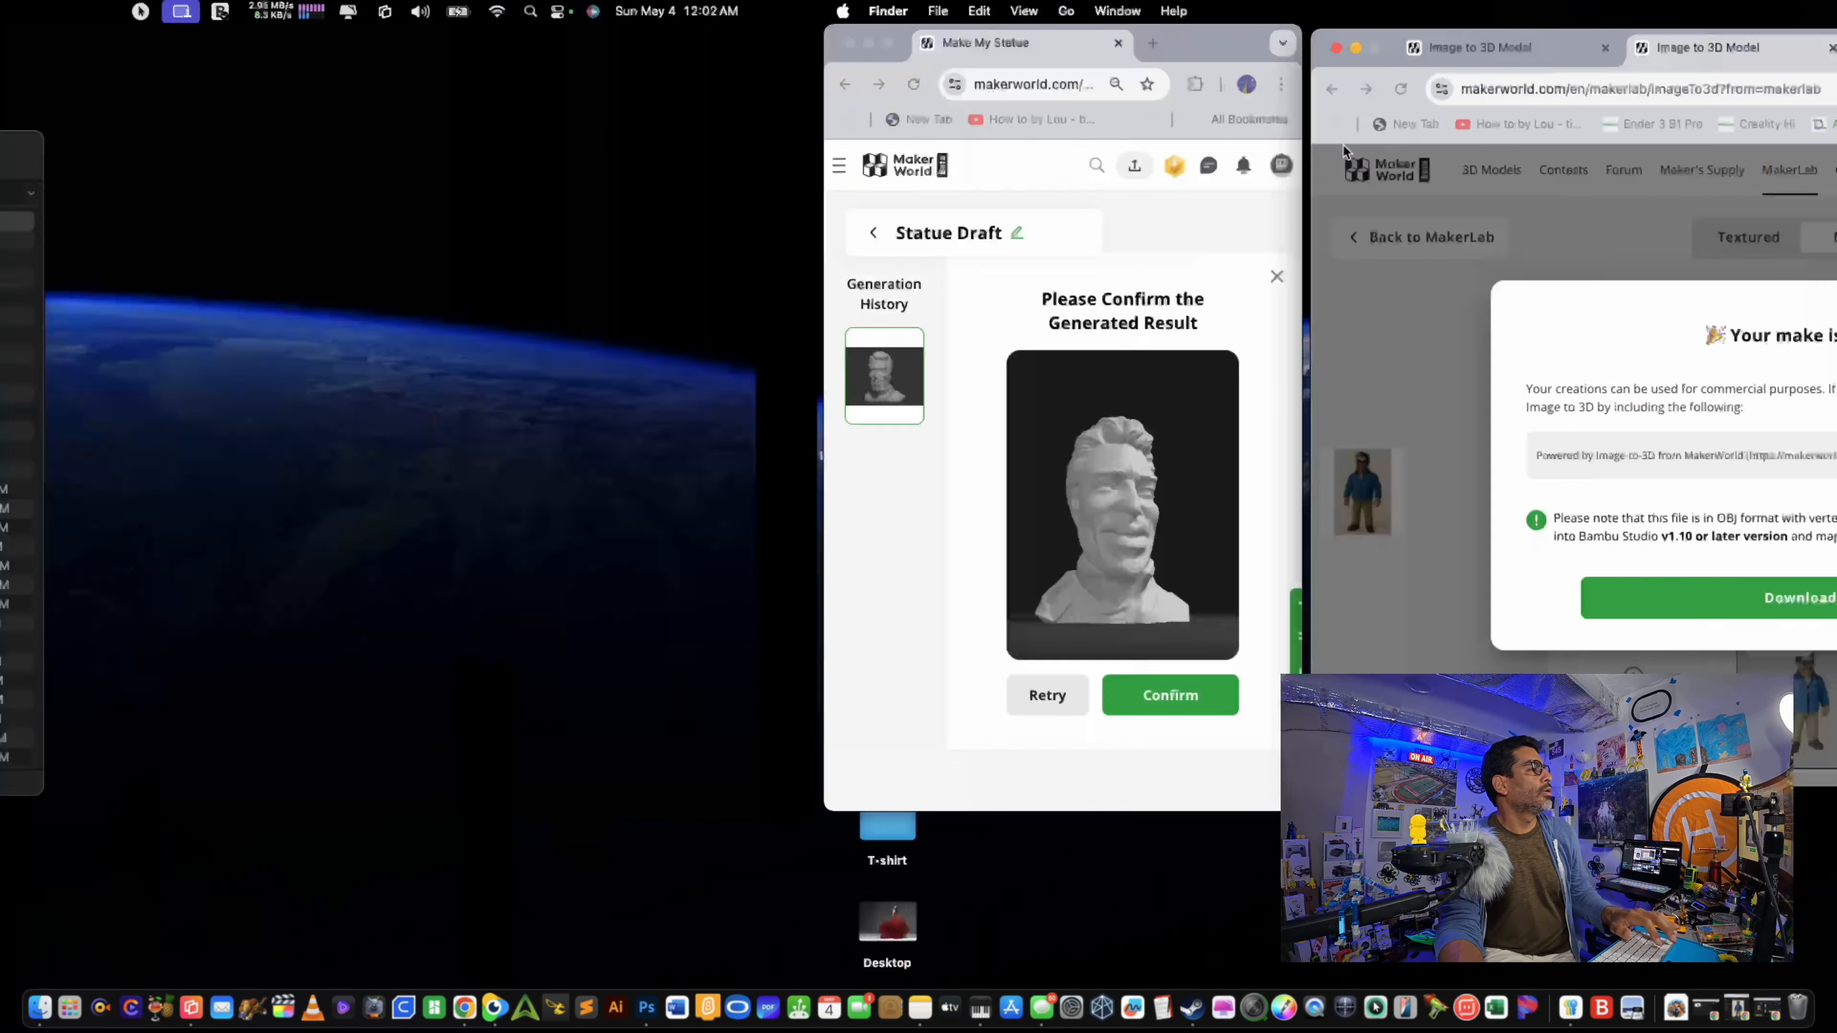
key(space)
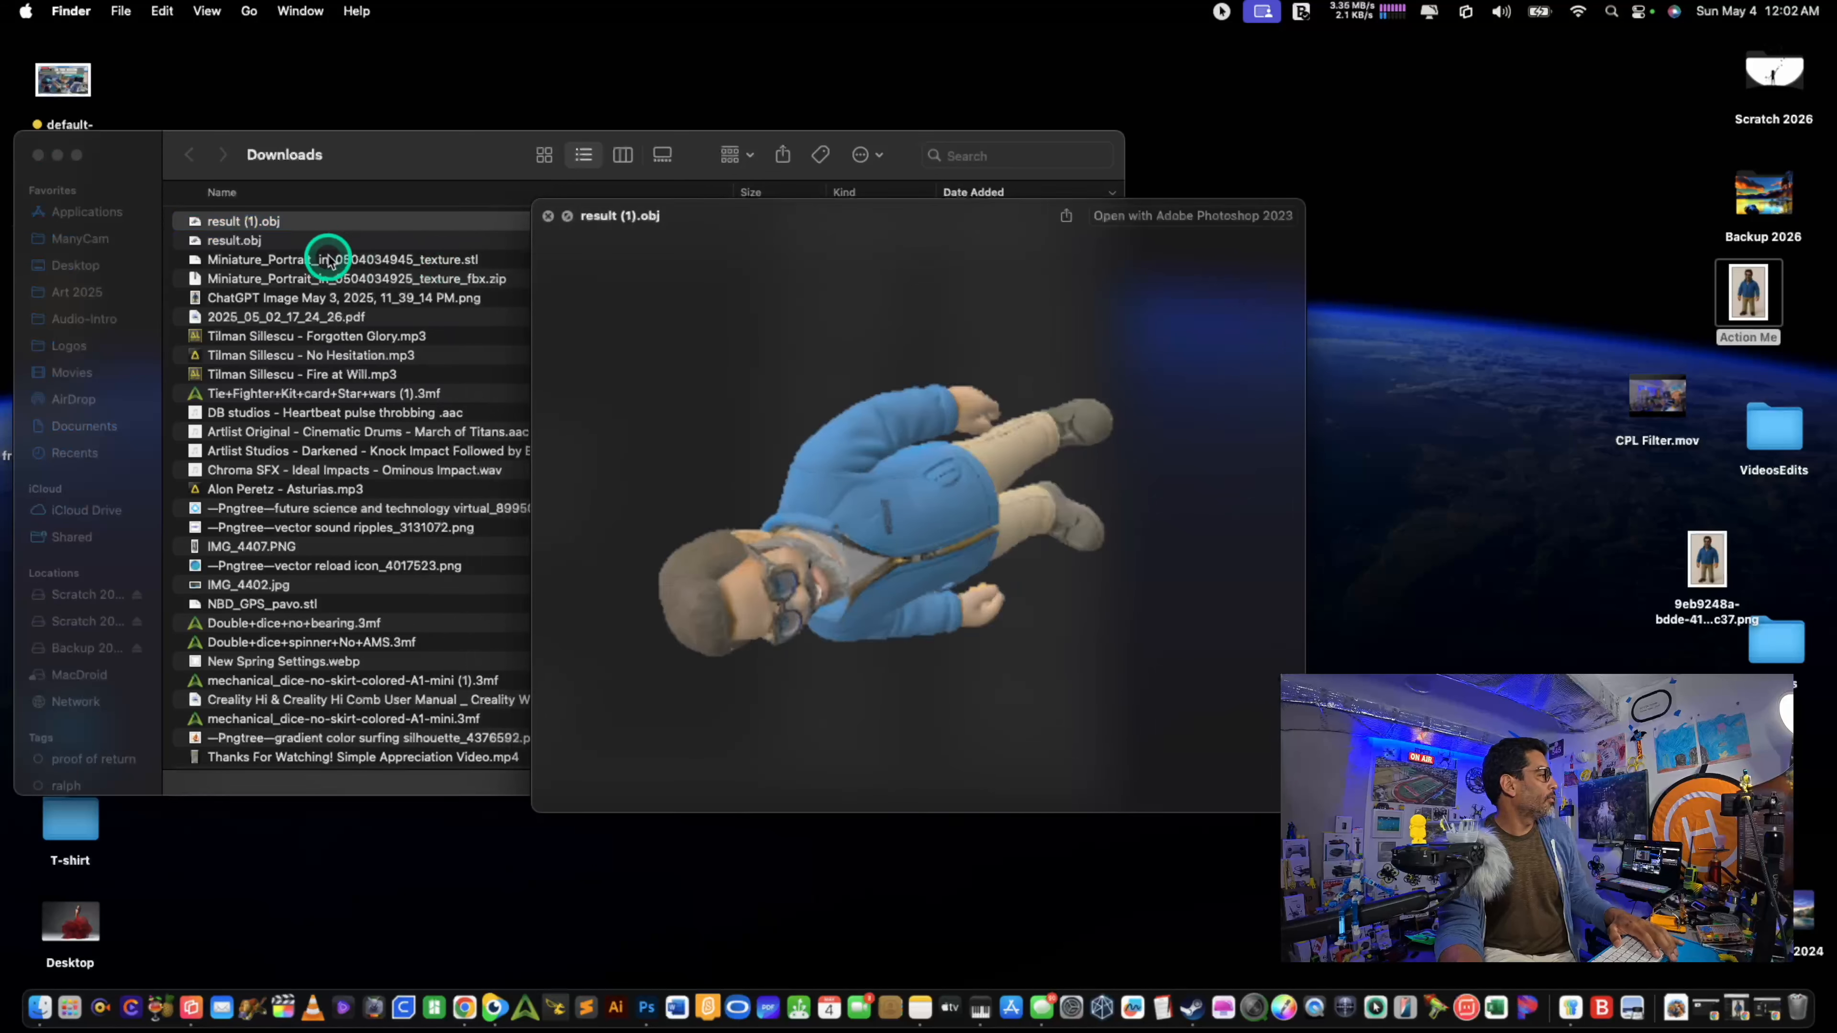
key(space)
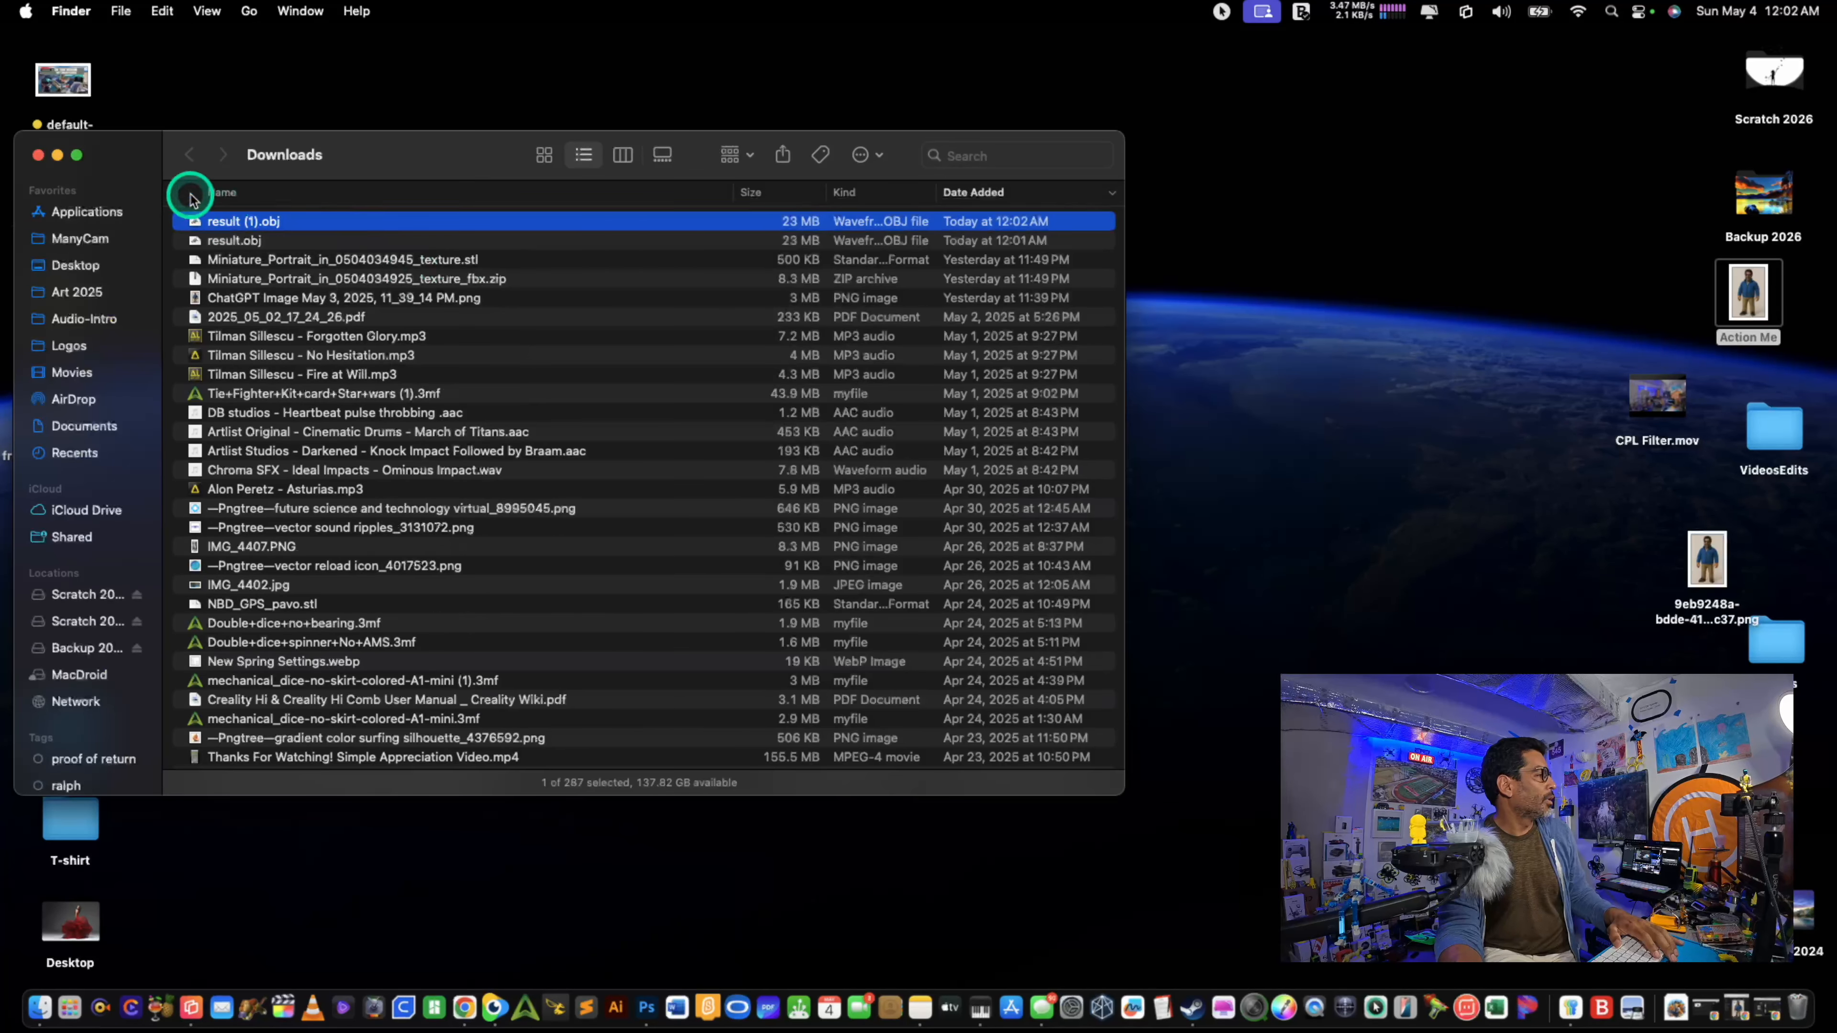
click(38, 158)
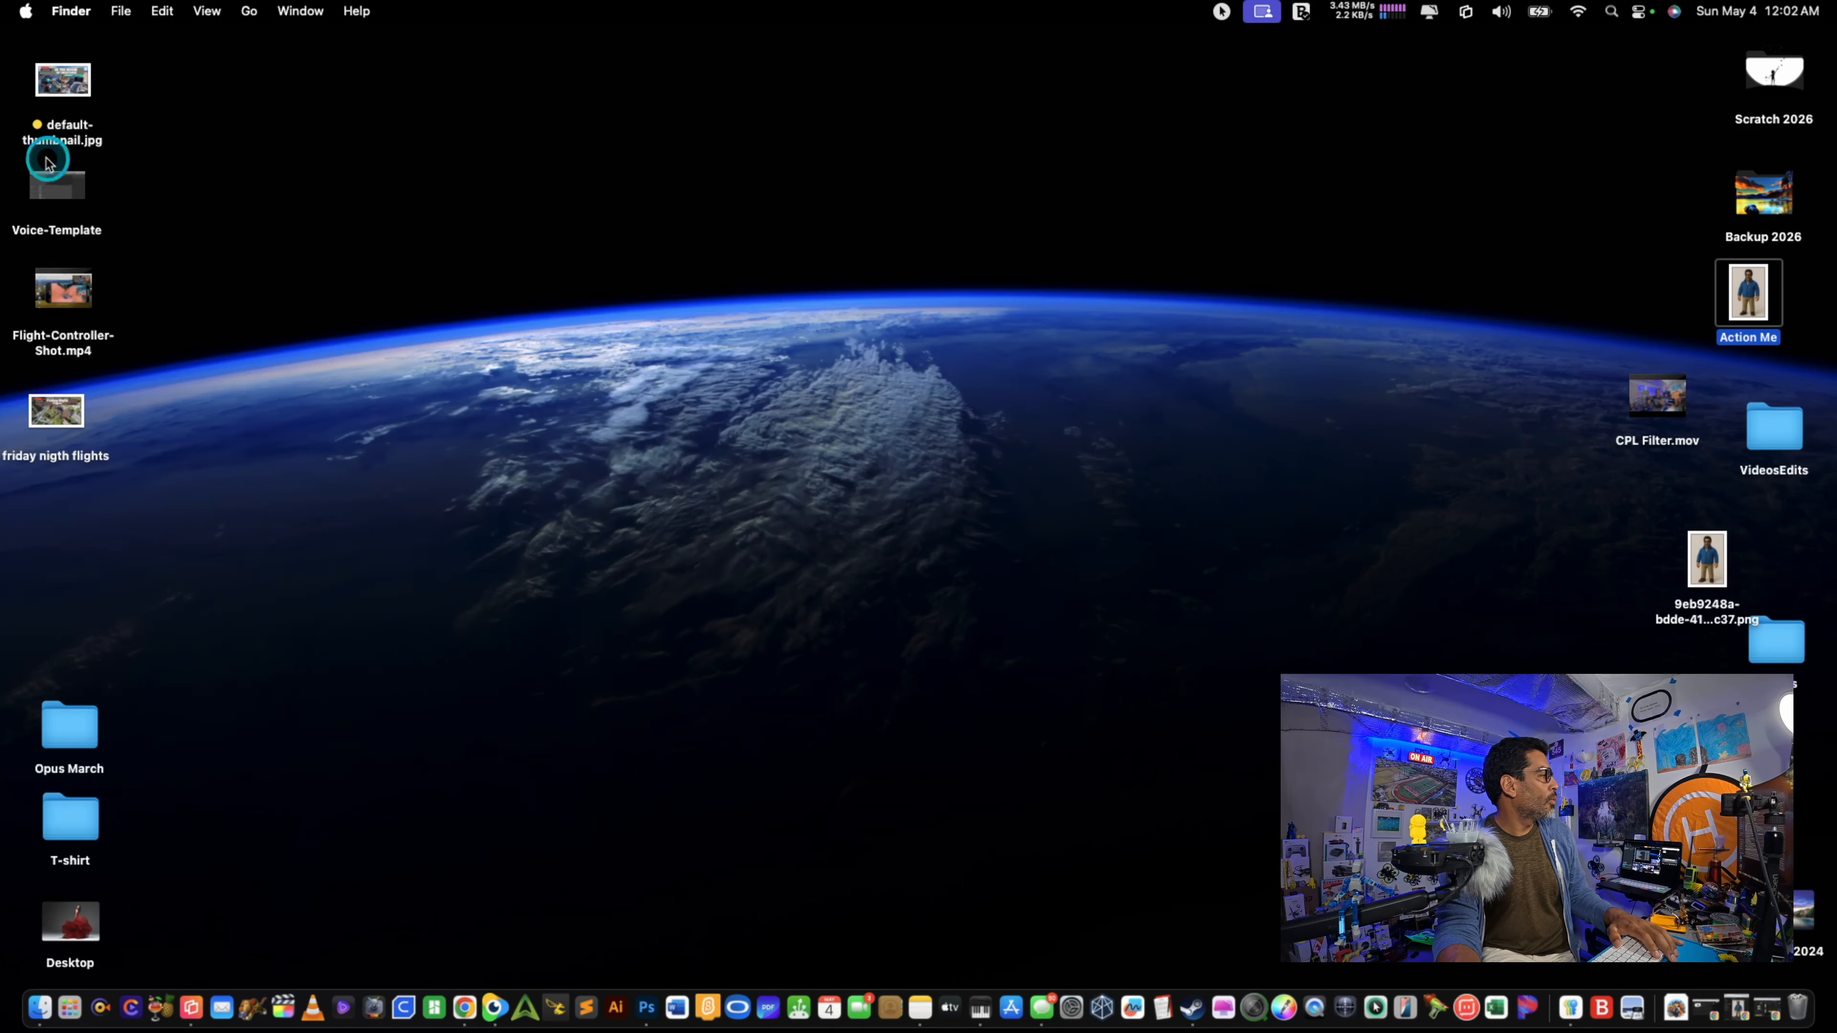
Step: Return to the Image to 3D page in Google Chrome on Desktop 2 and dismiss the finished-make dialog
key(ctrl+Up)
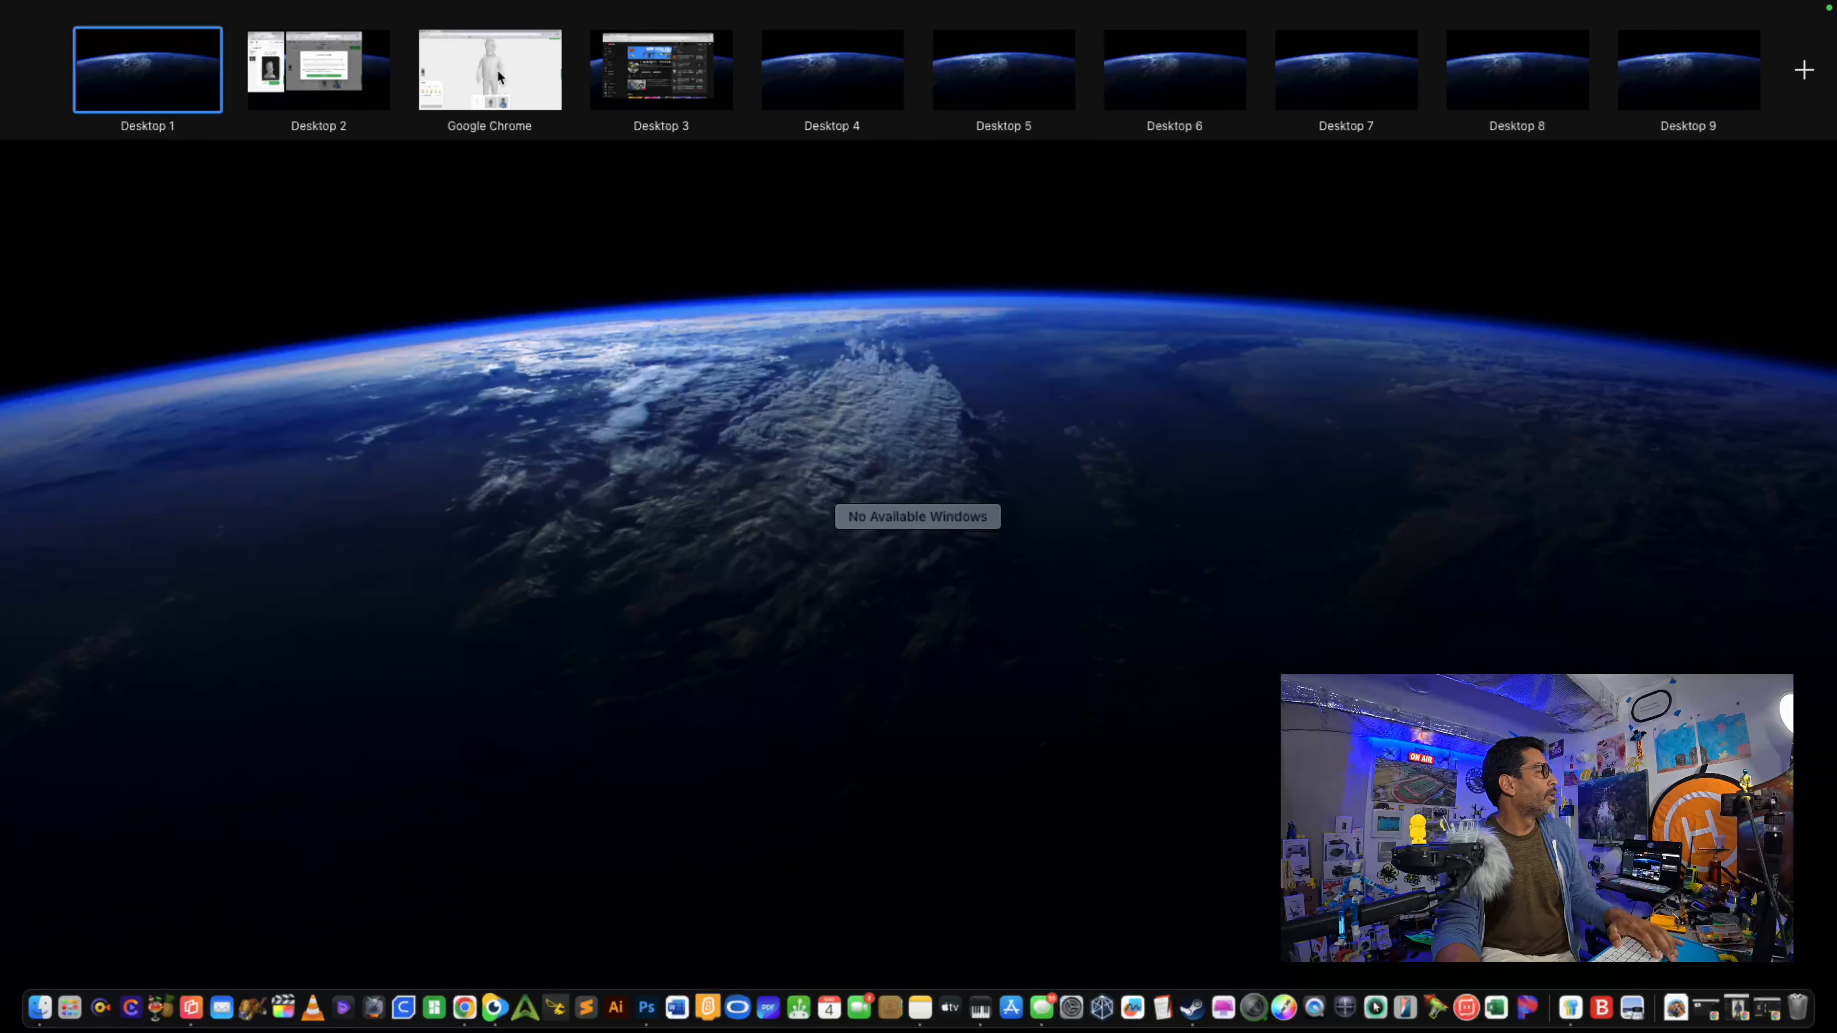
click(354, 87)
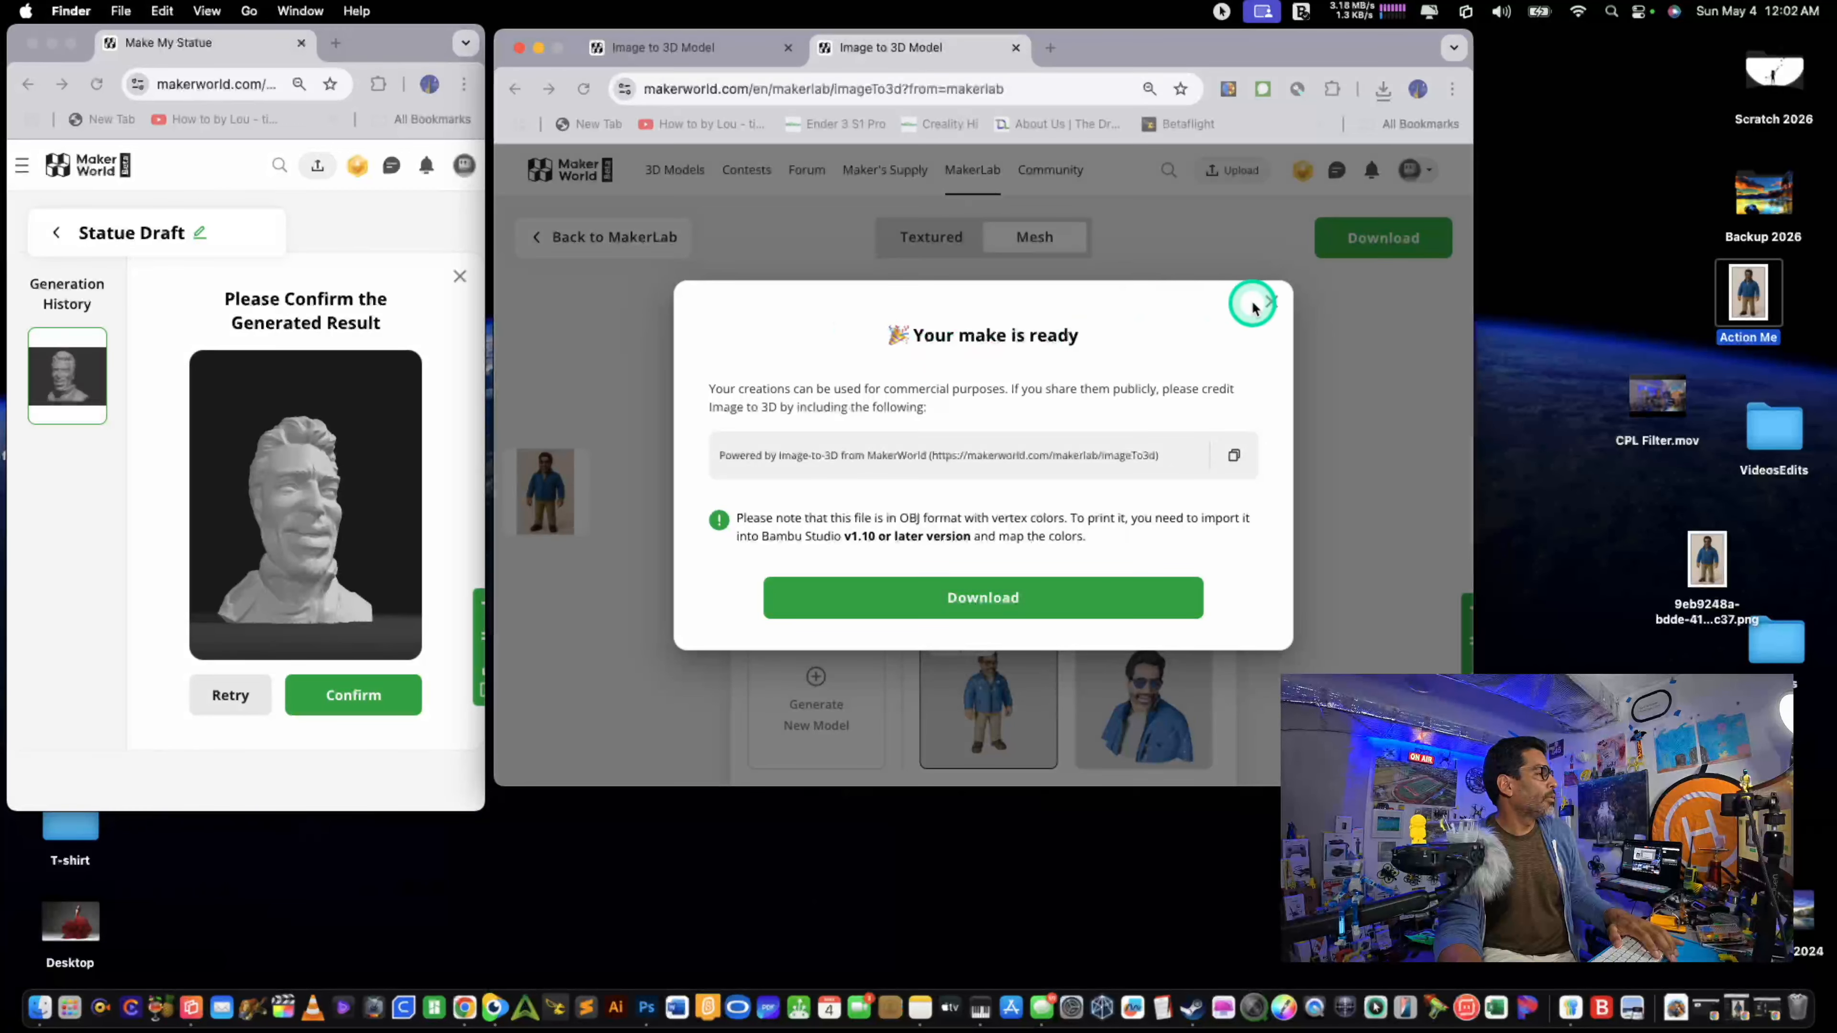
click(1271, 302)
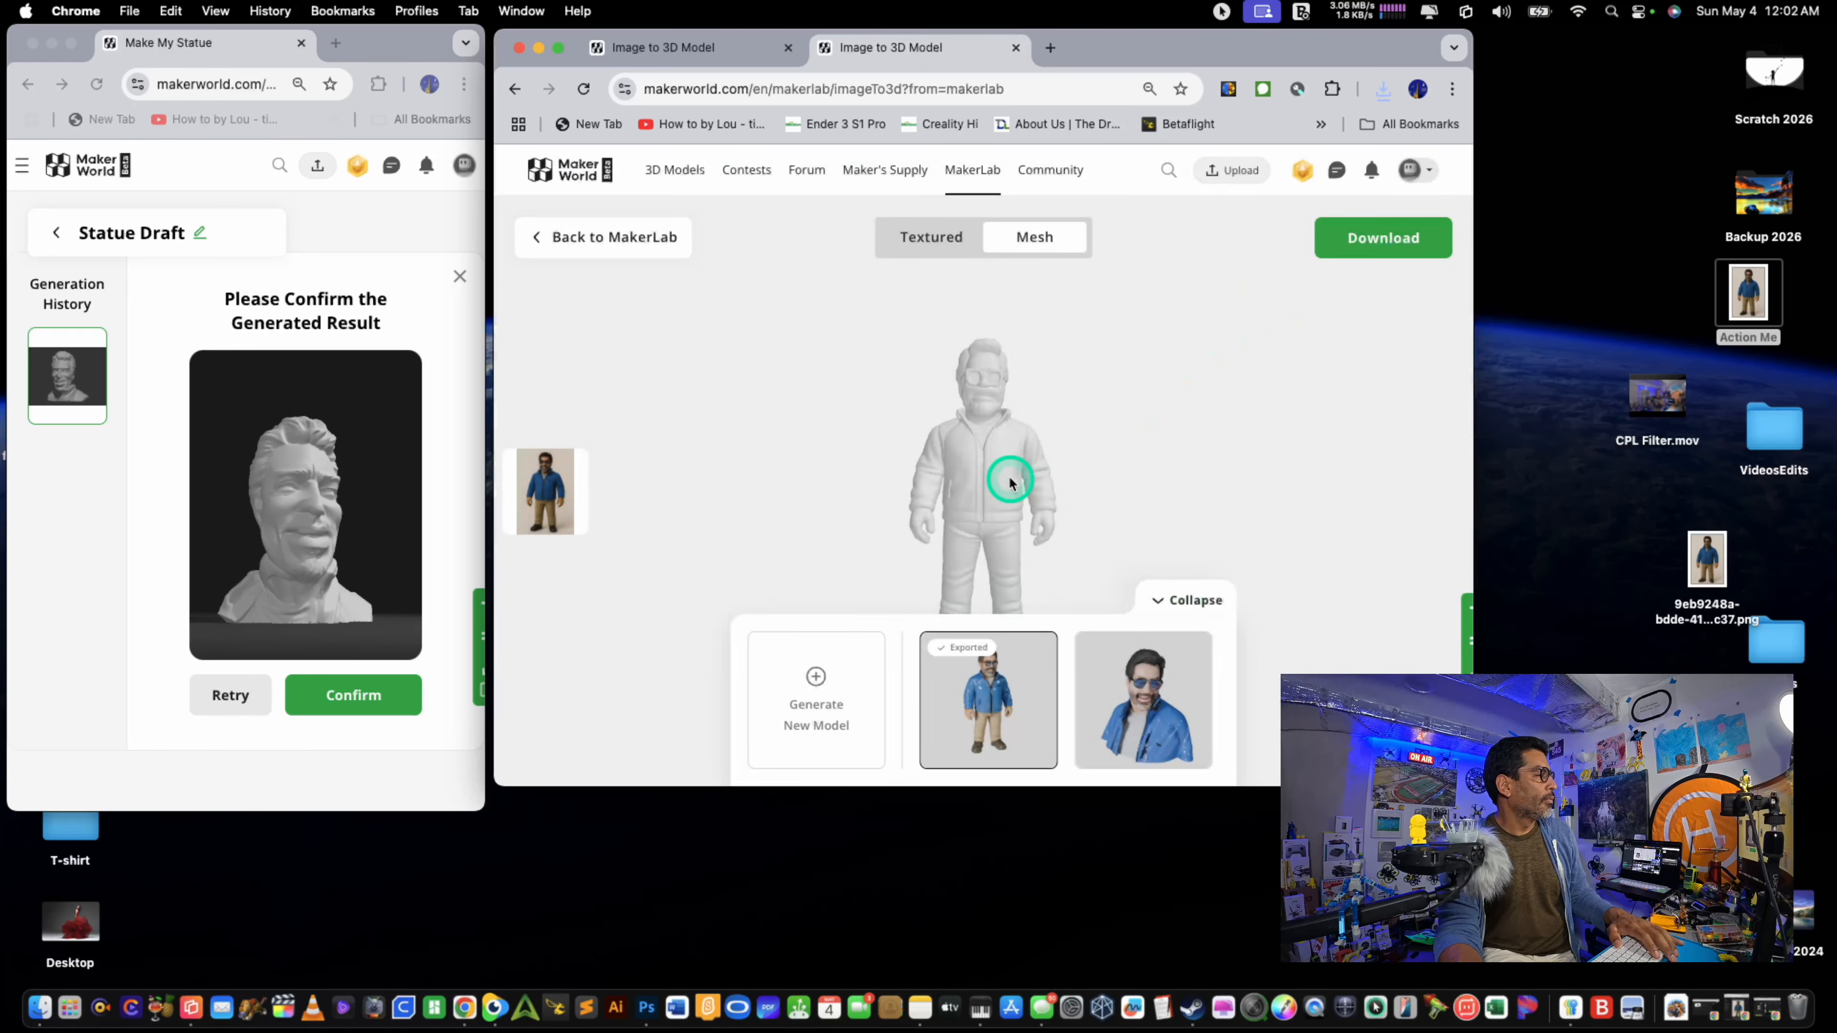
scroll(995, 482, up, 3)
scroll(995, 482, down, 8)
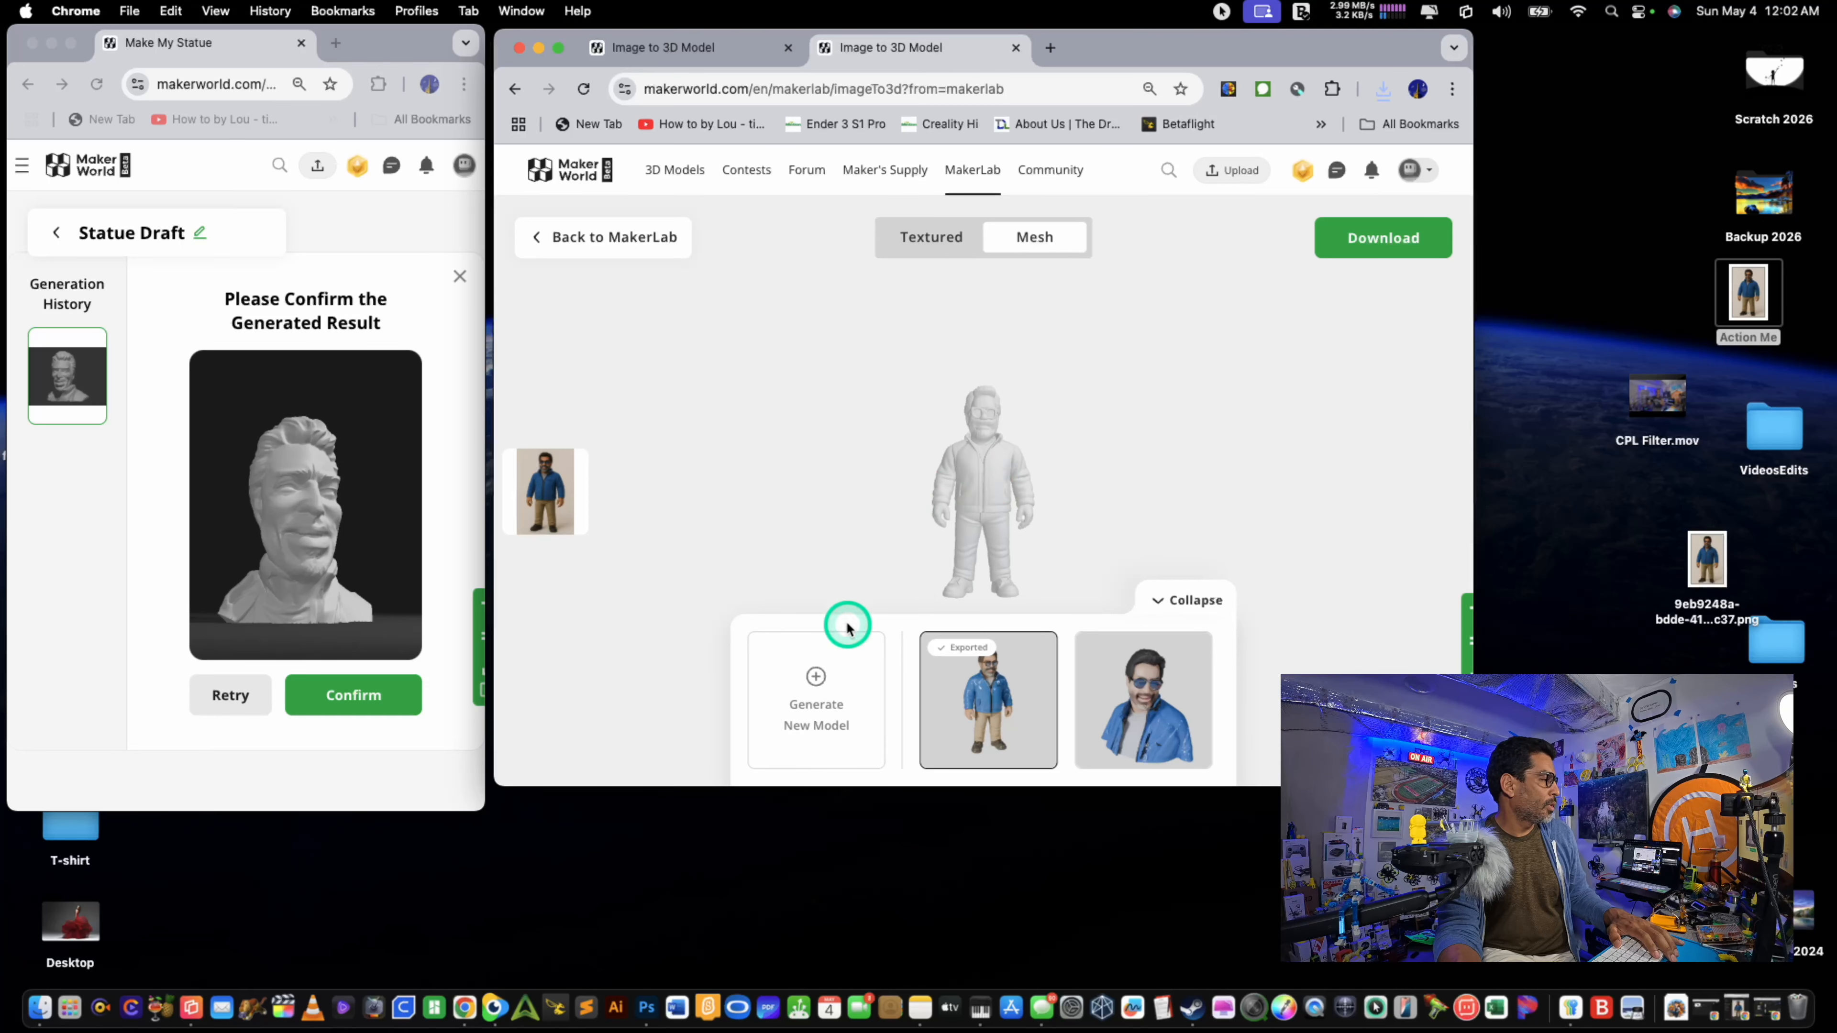
Step: Start a new model, upload the Action Me picture from the Desktop, and generate the 3D model from it
click(815, 681)
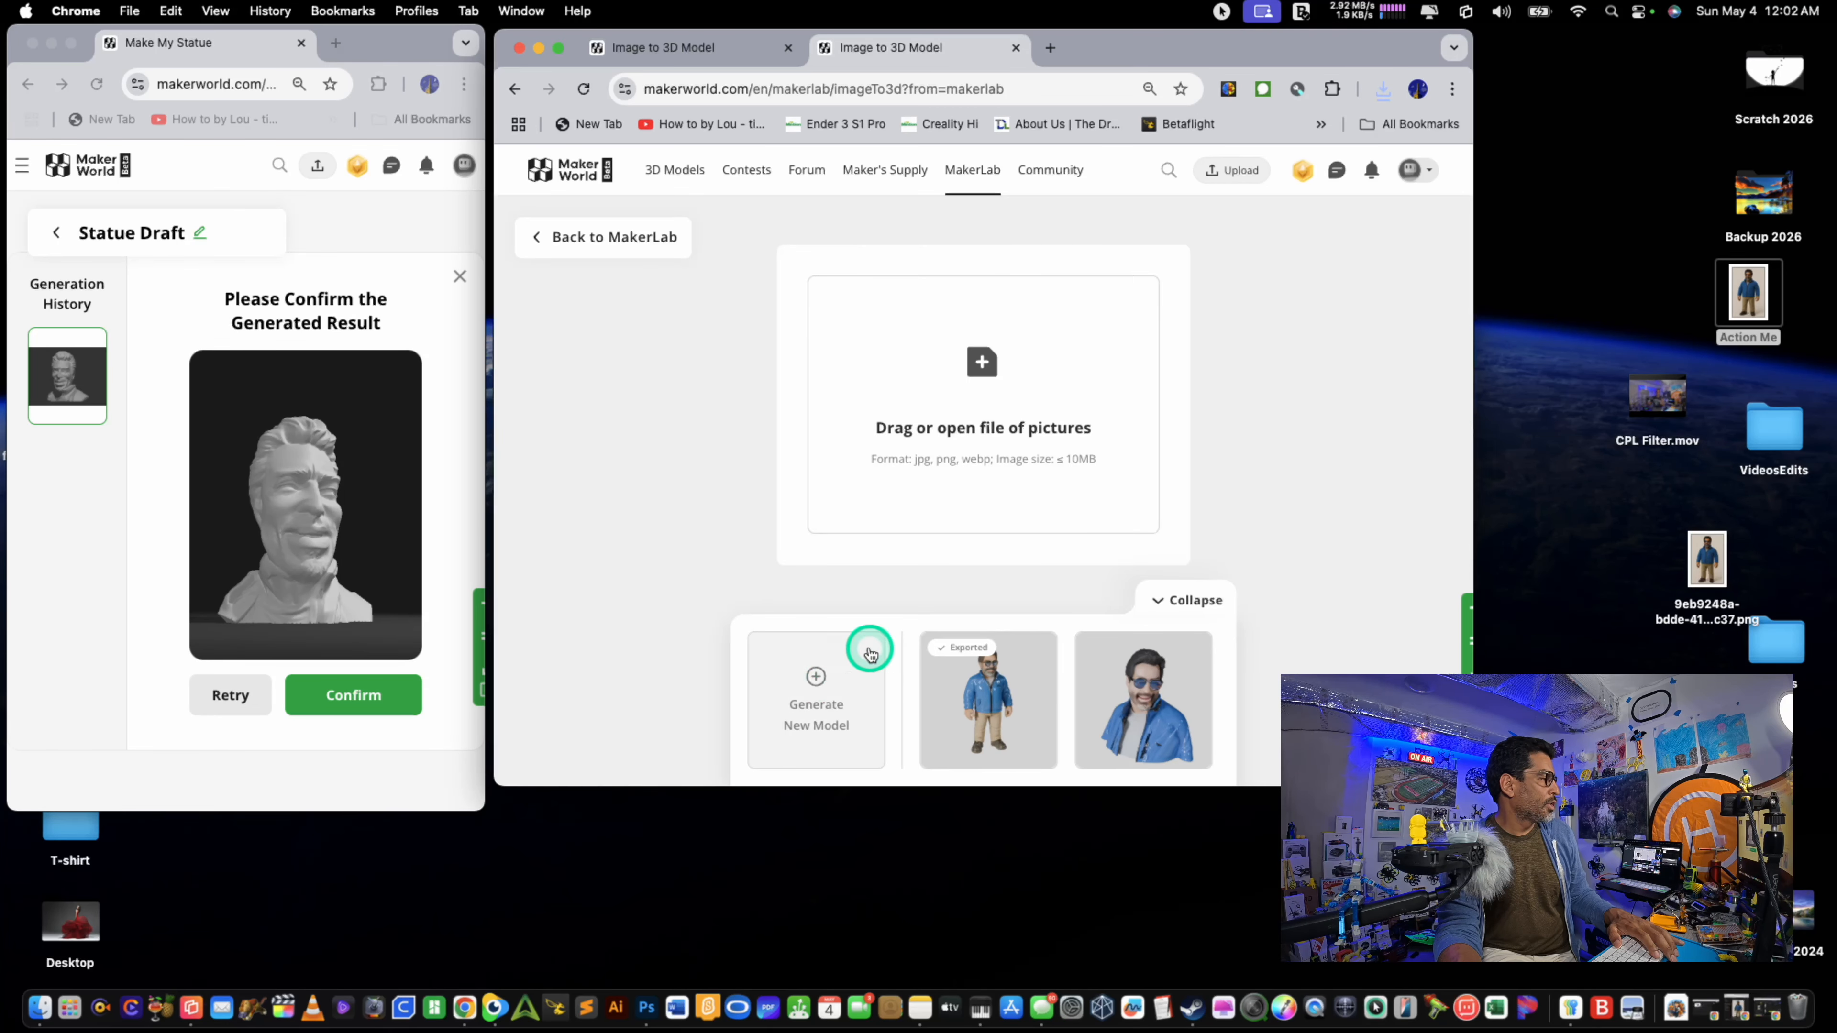
click(998, 367)
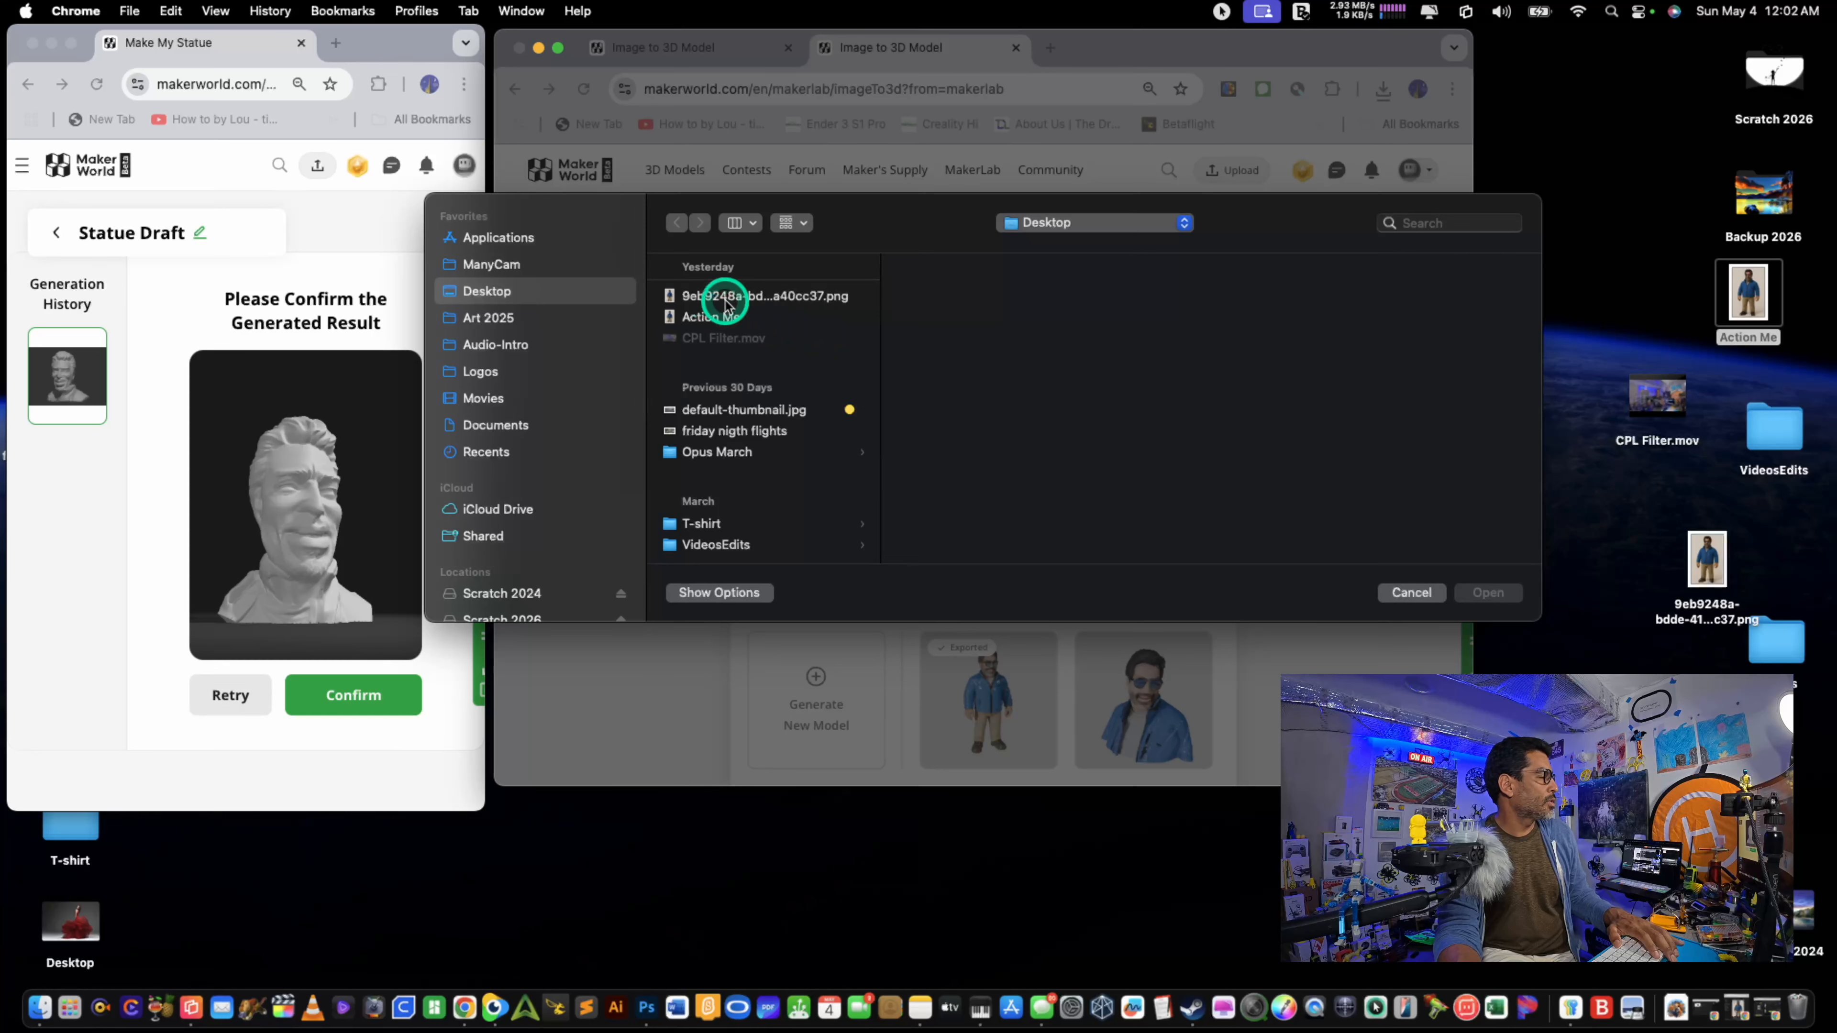
click(714, 320)
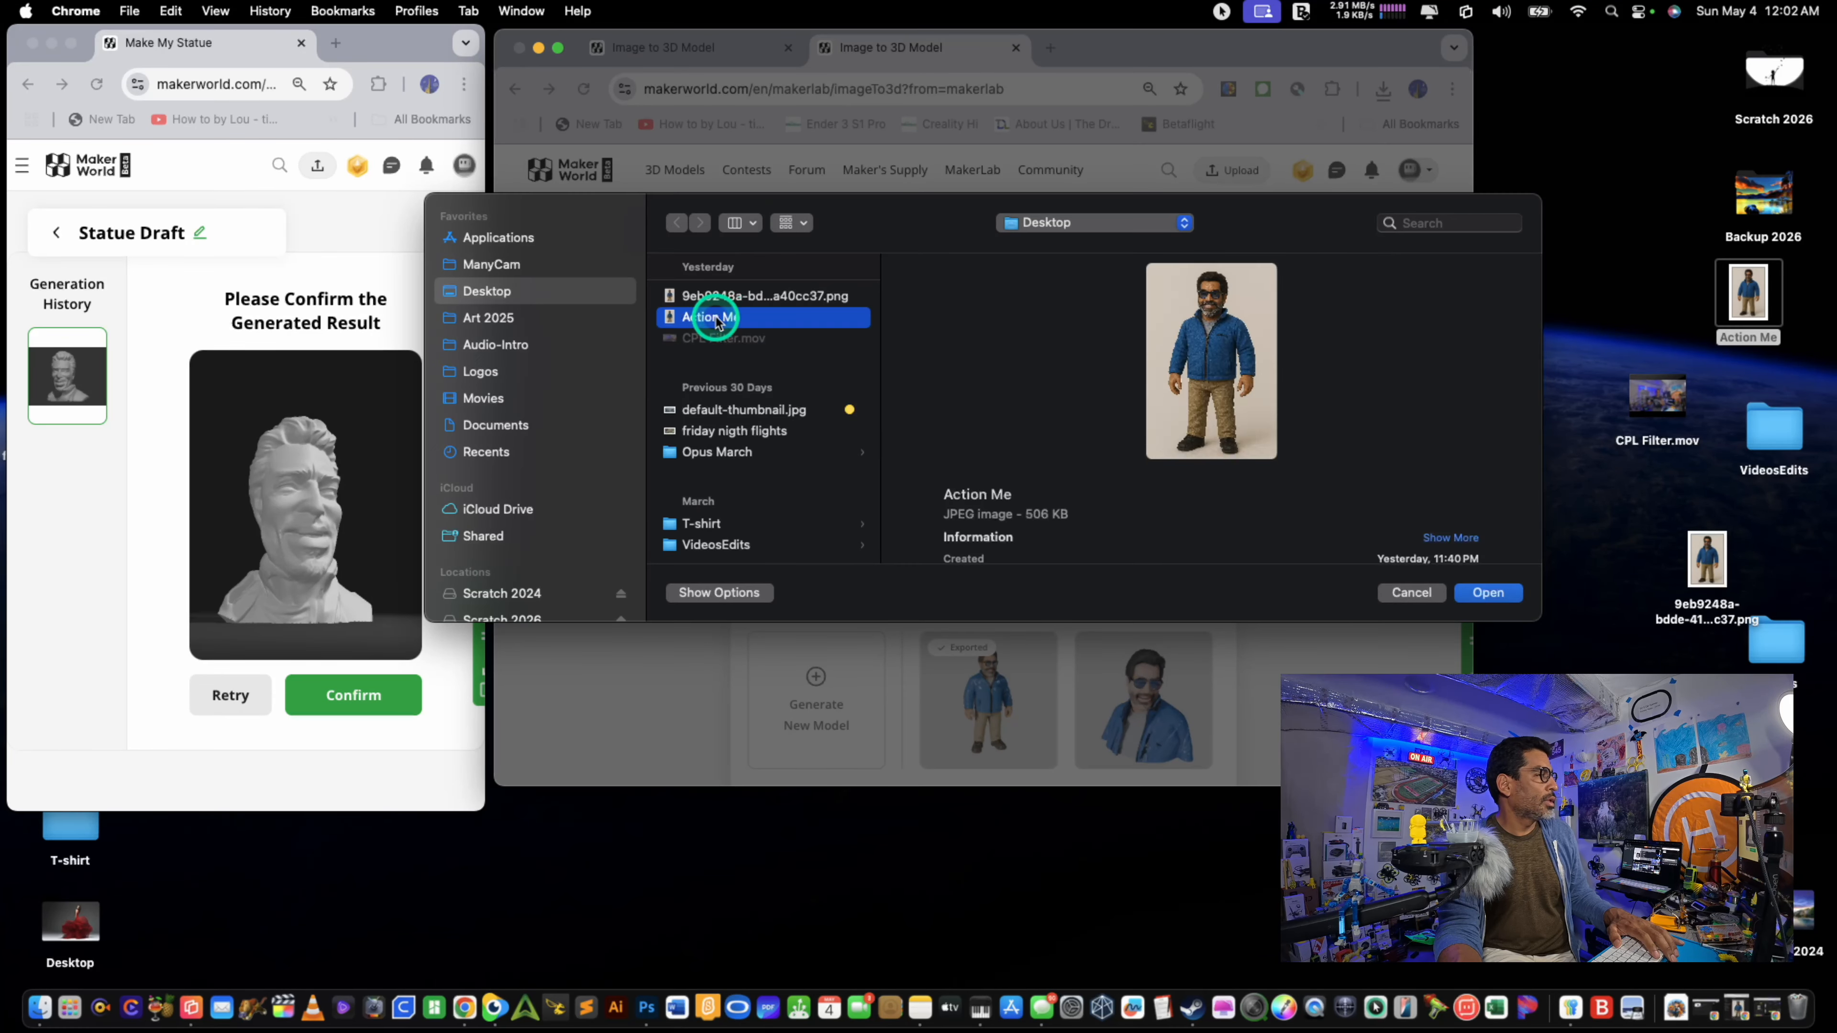
key(space)
key(space)
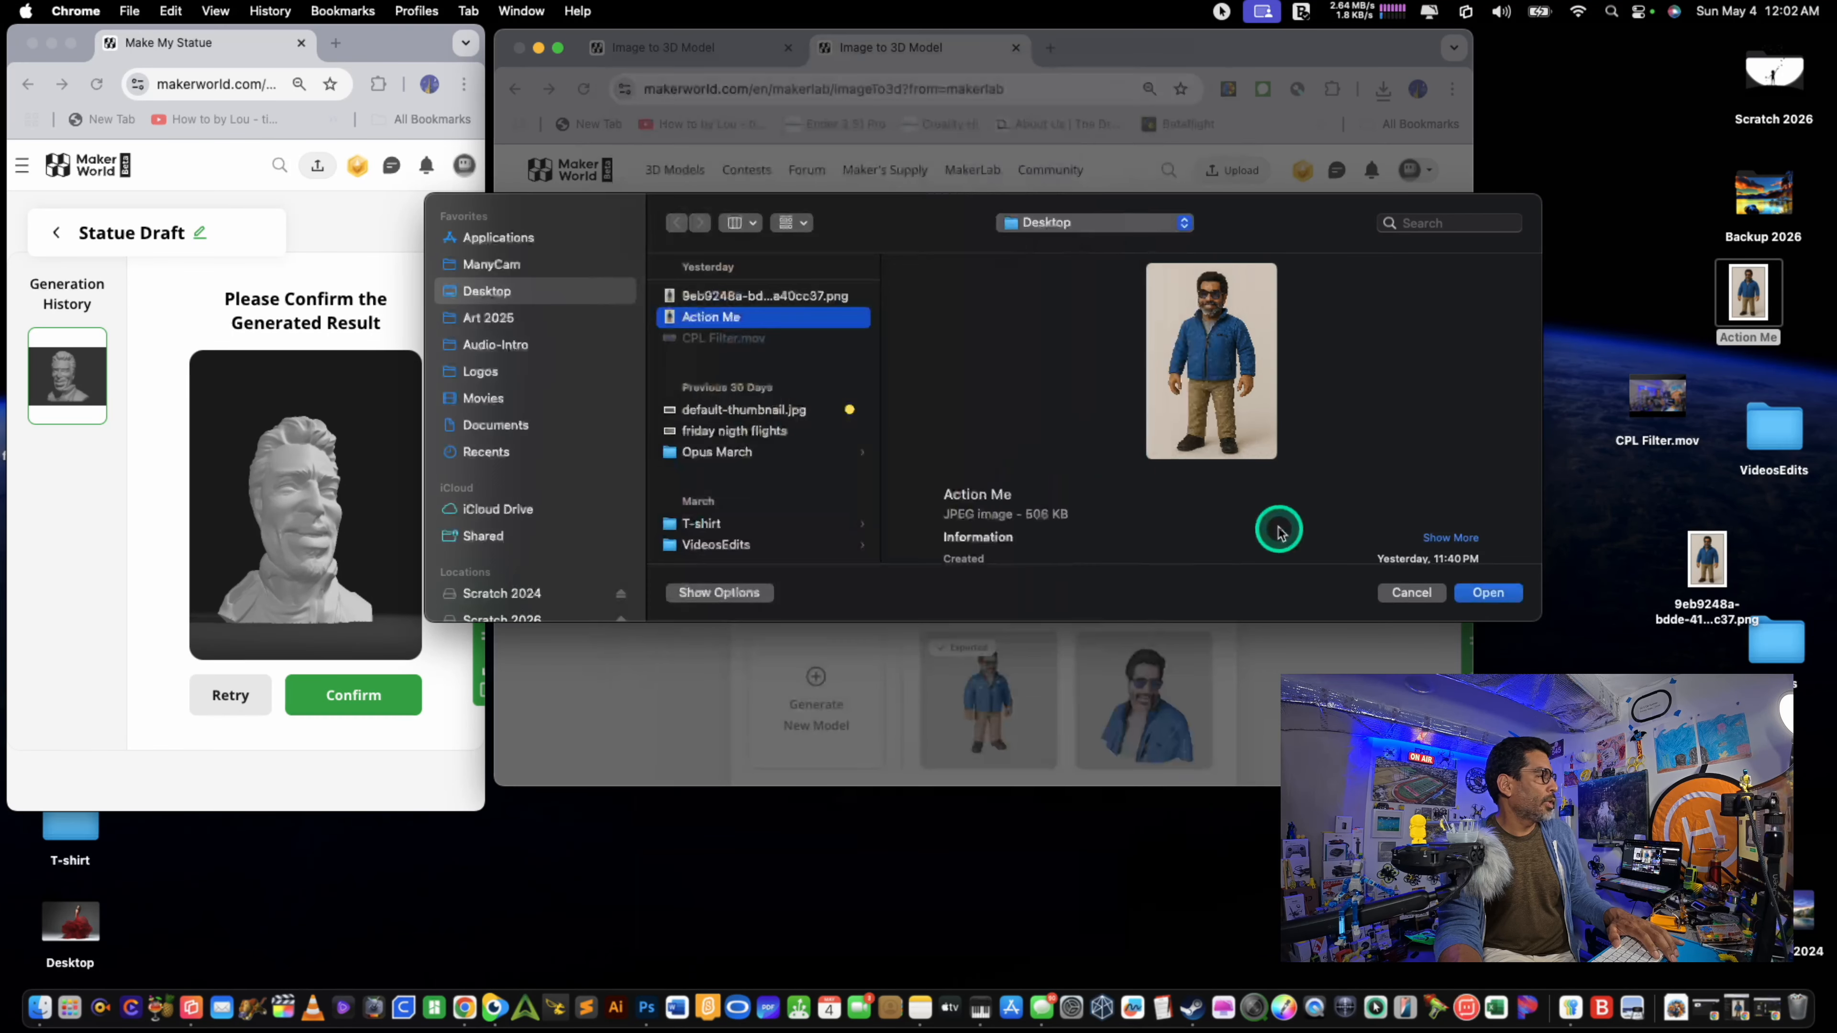
click(1491, 594)
click(1005, 572)
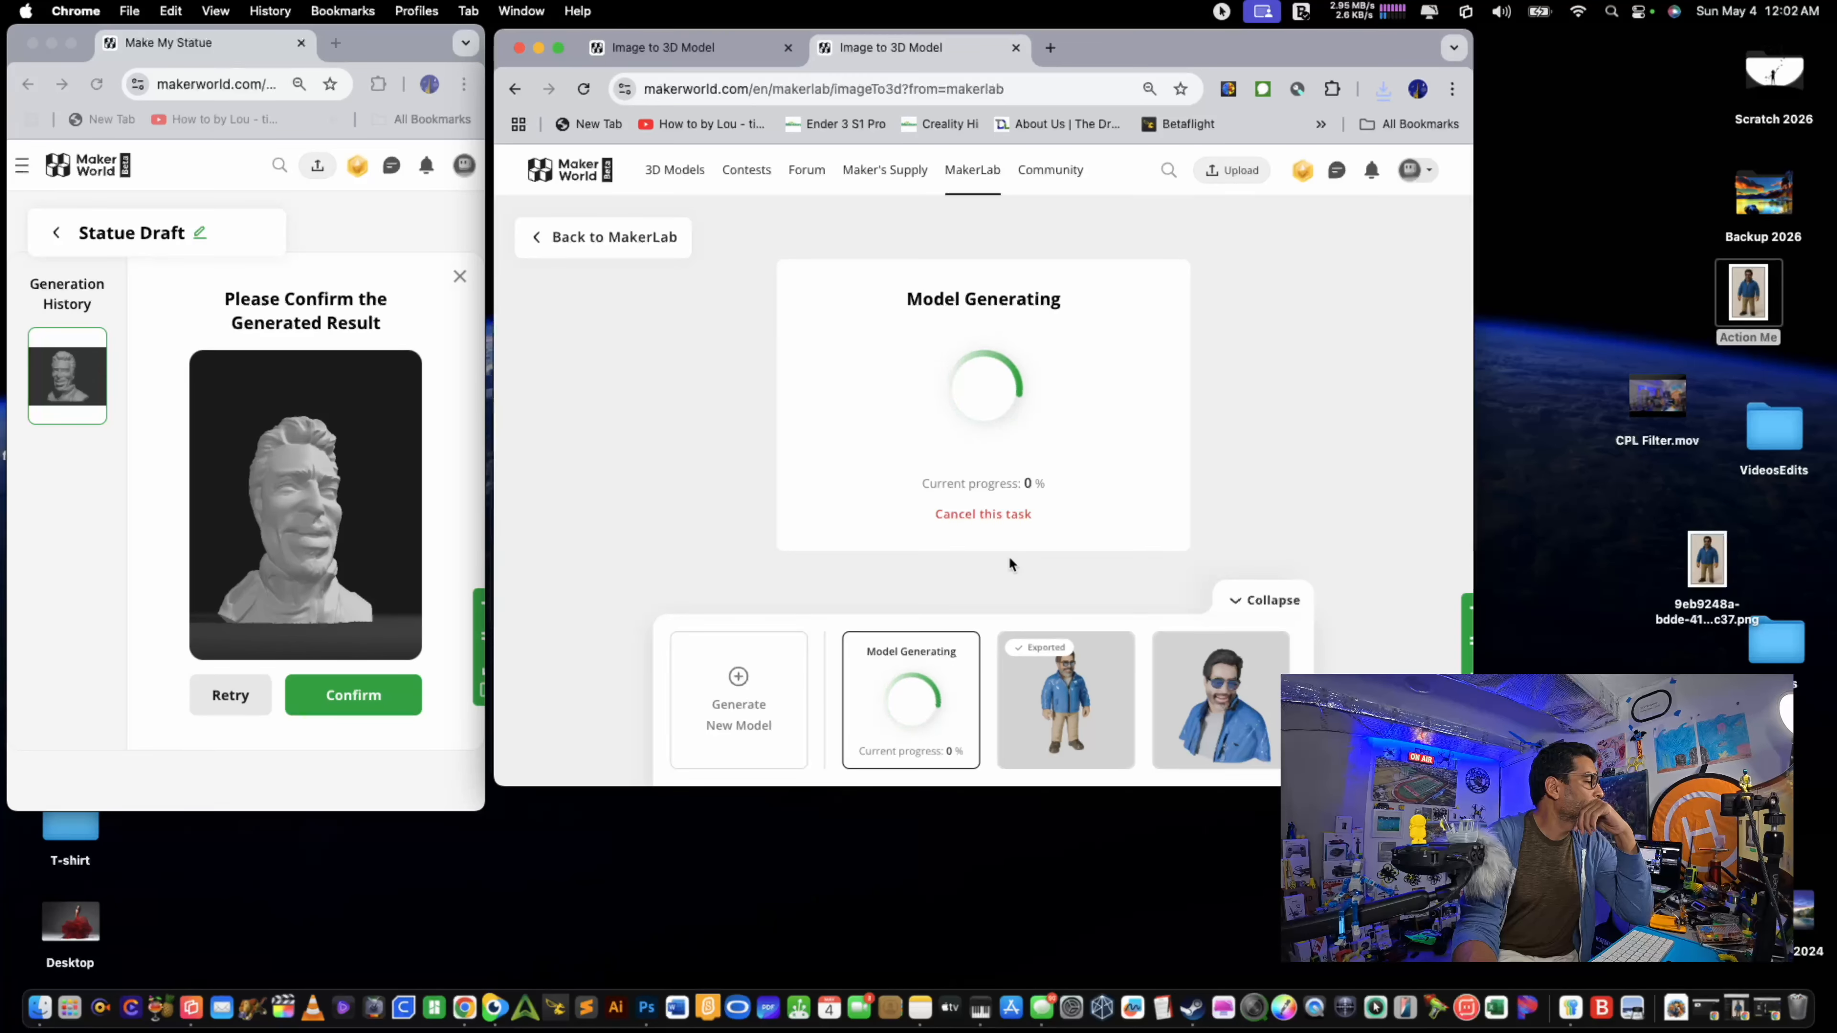
click(1013, 558)
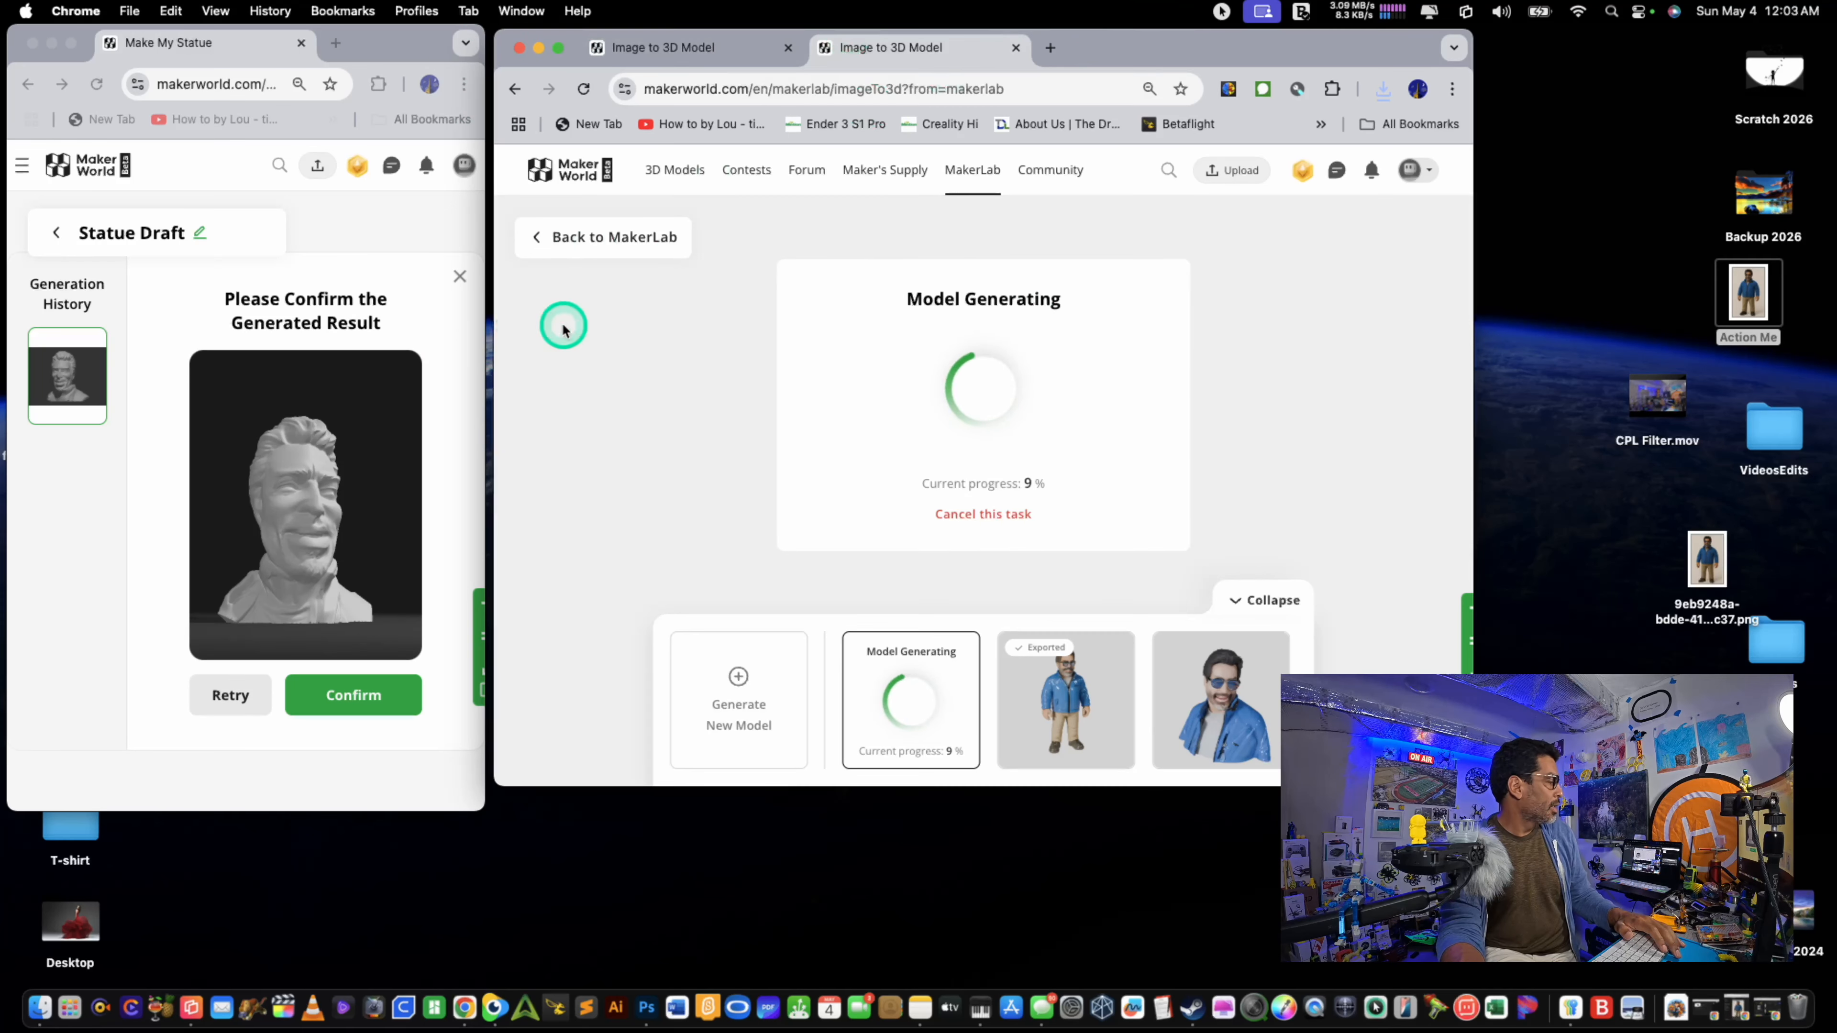
Step: Check the bust model in the other Image to 3D tab and return to the model being generated
click(631, 48)
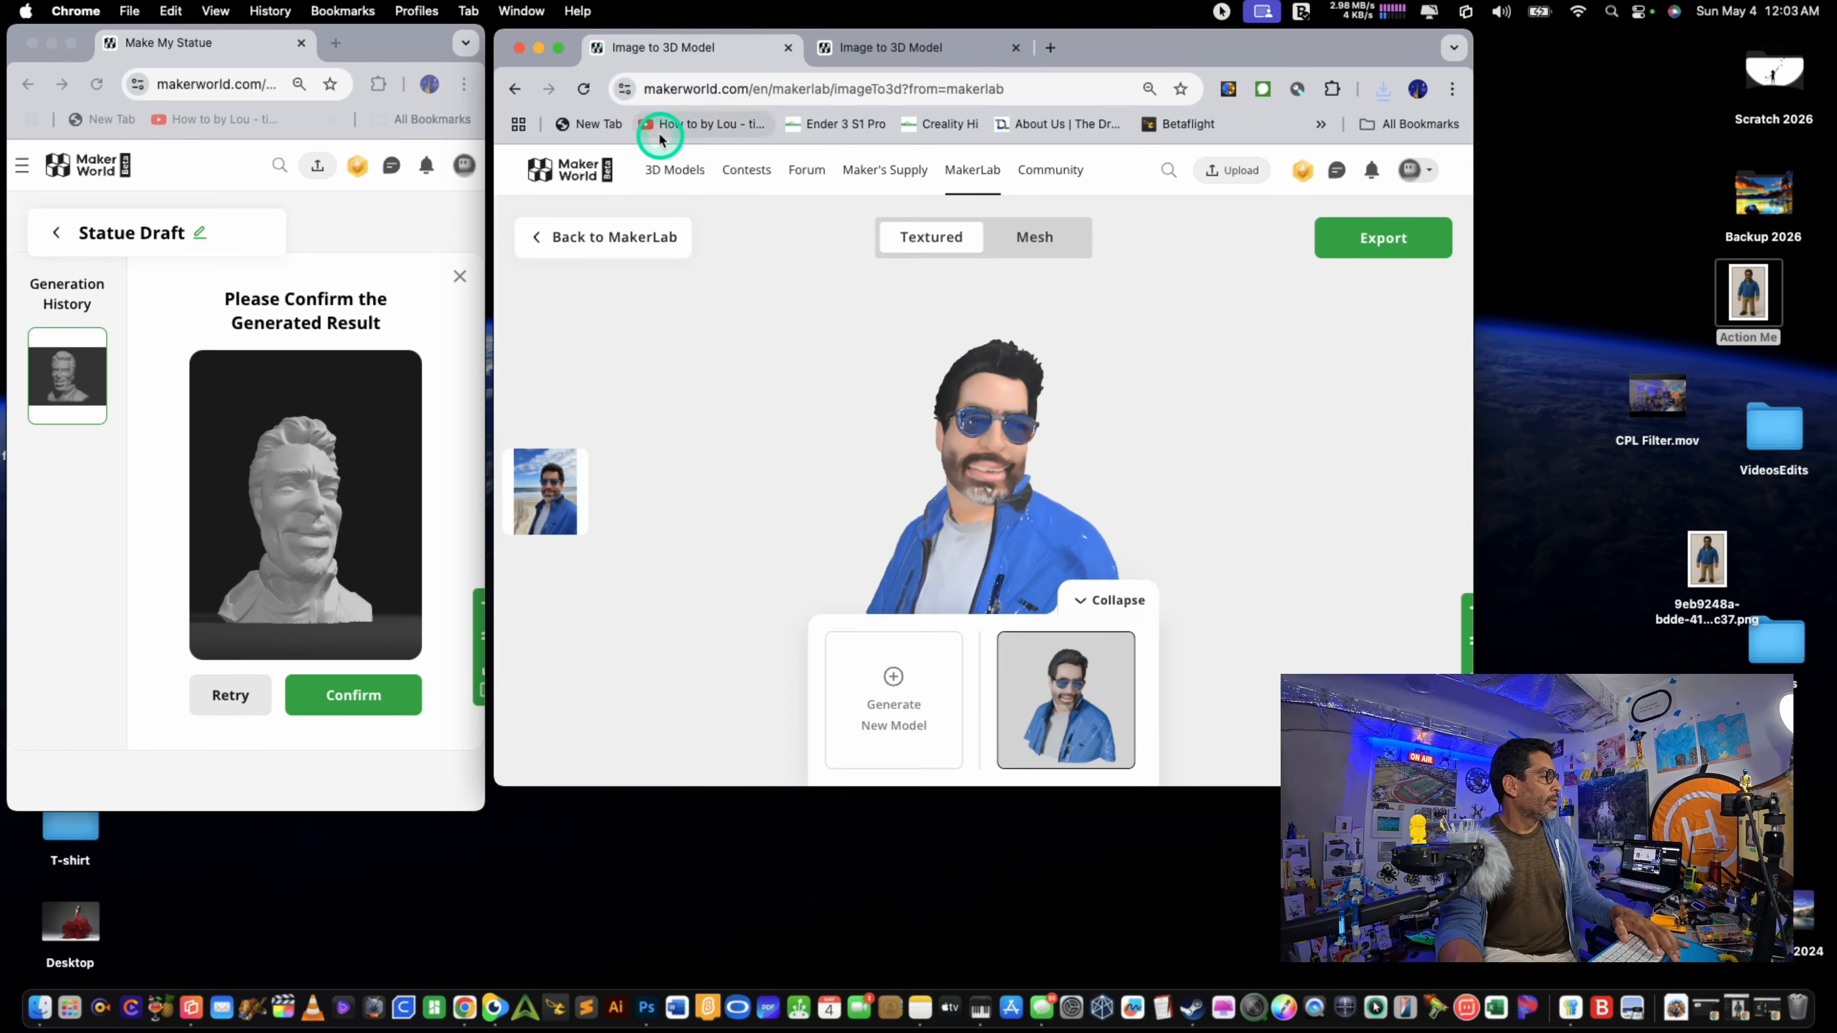
click(919, 49)
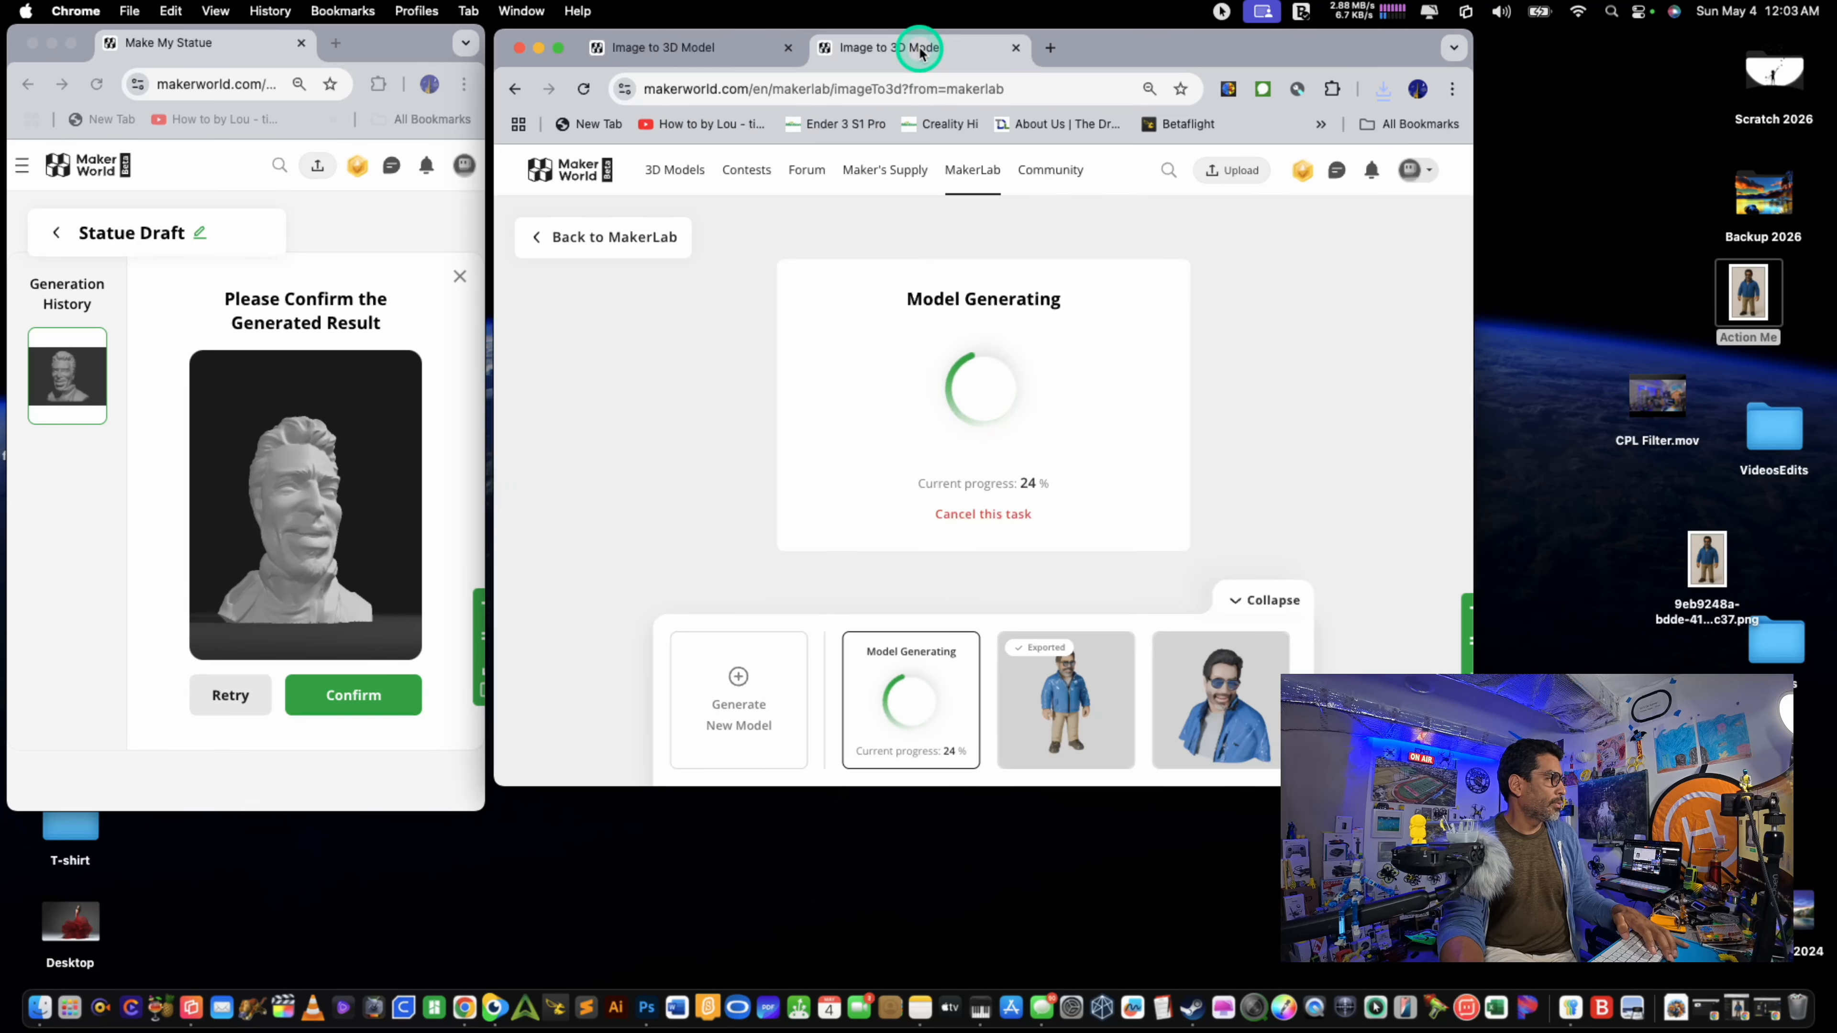
Step: Open YouTube in a new browser window, check its notifications, and glance at the progress of the generating model
key(super+n)
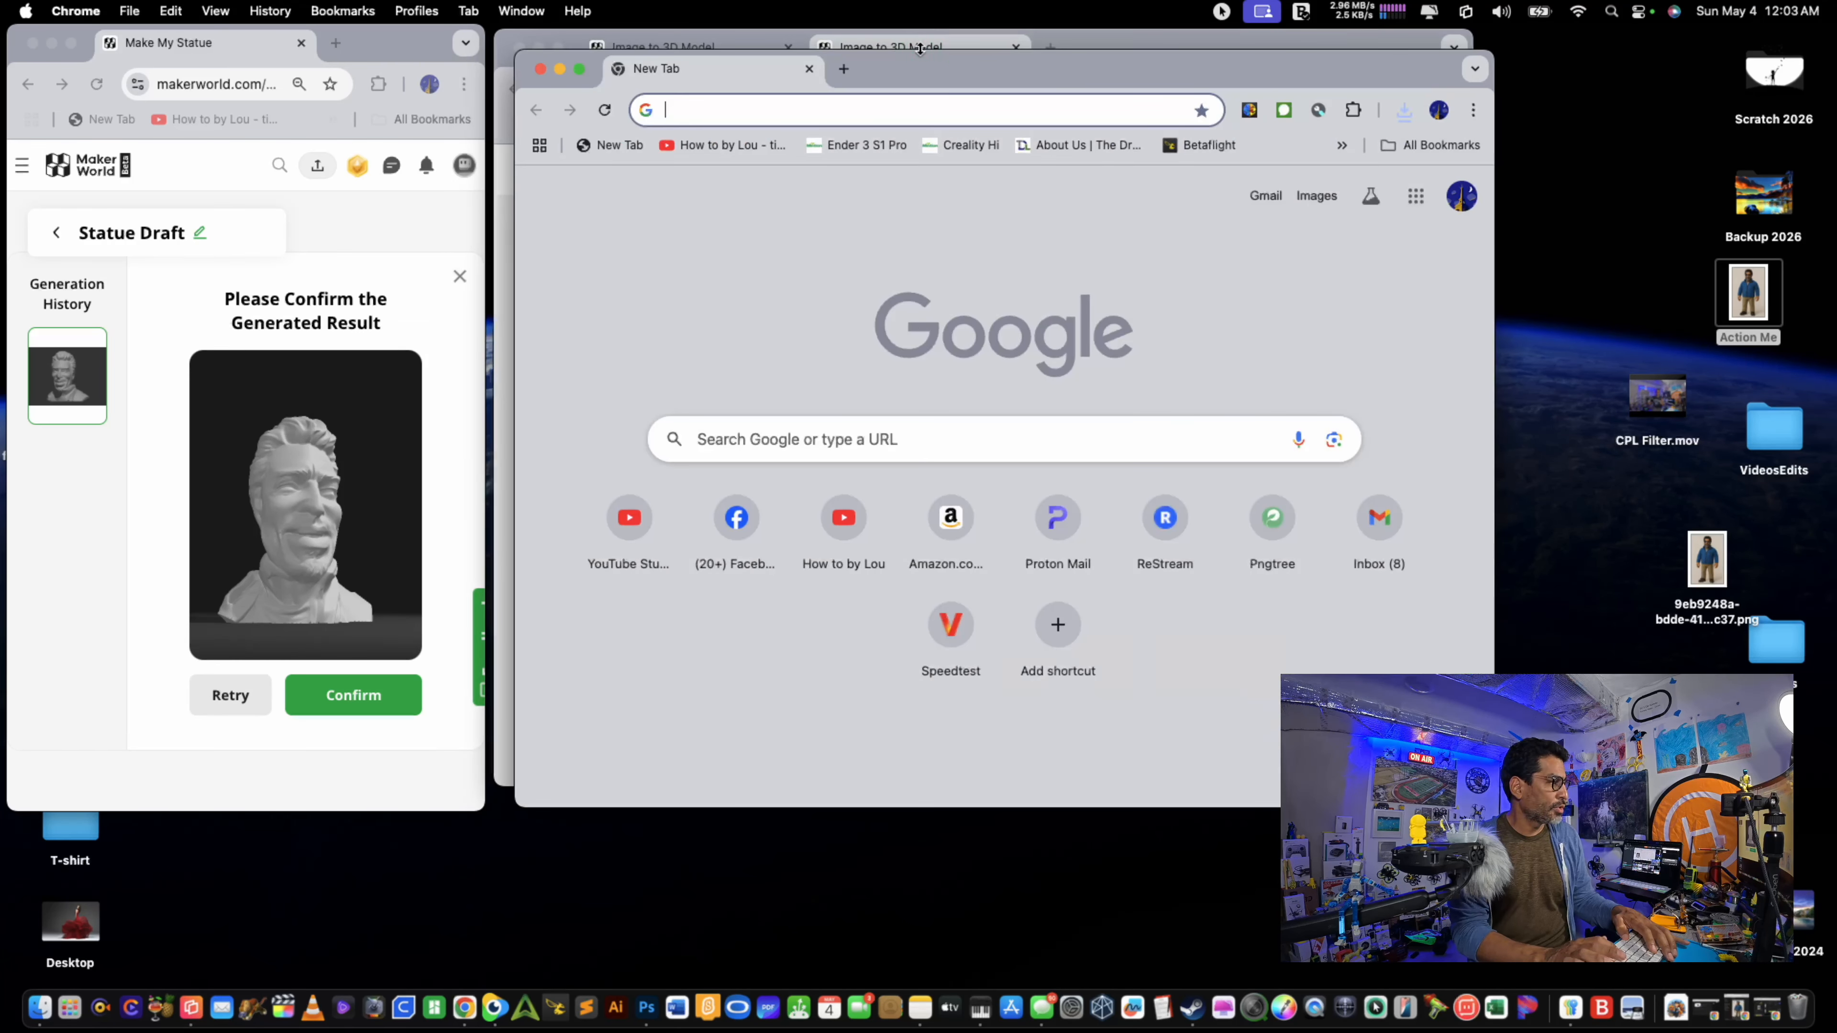
text(you)
key(Return)
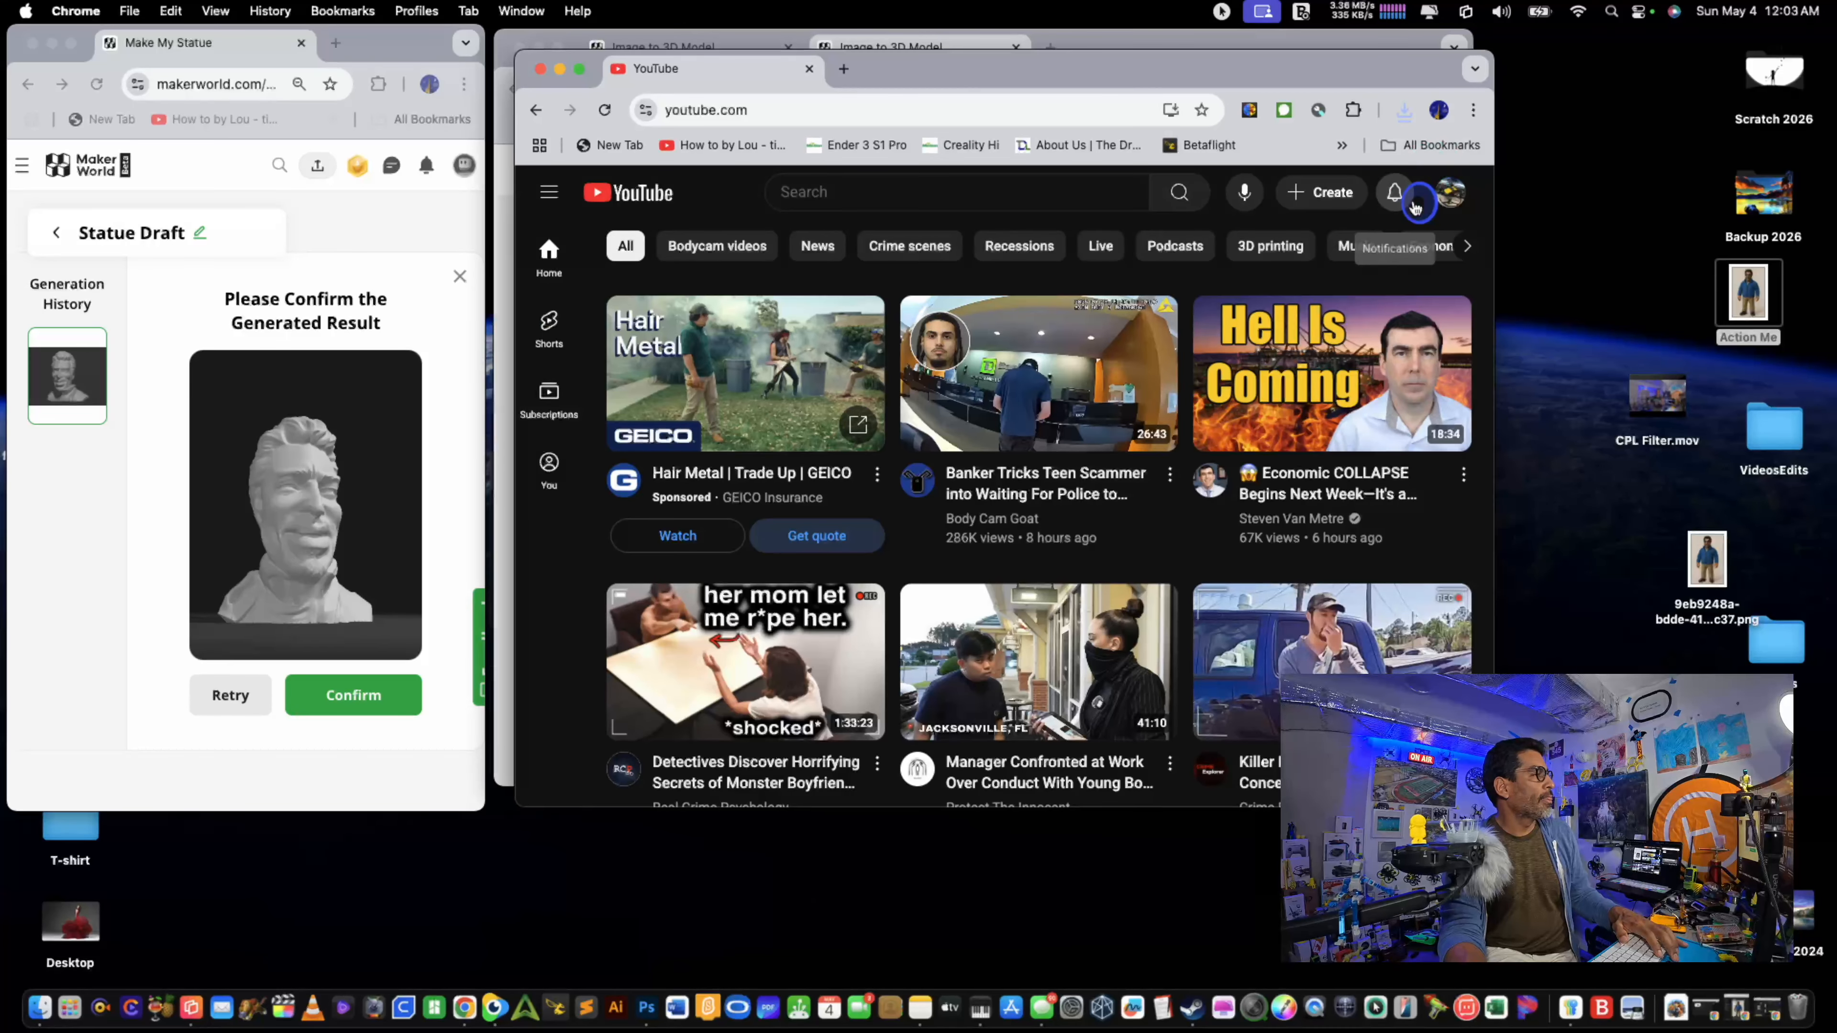
click(1412, 204)
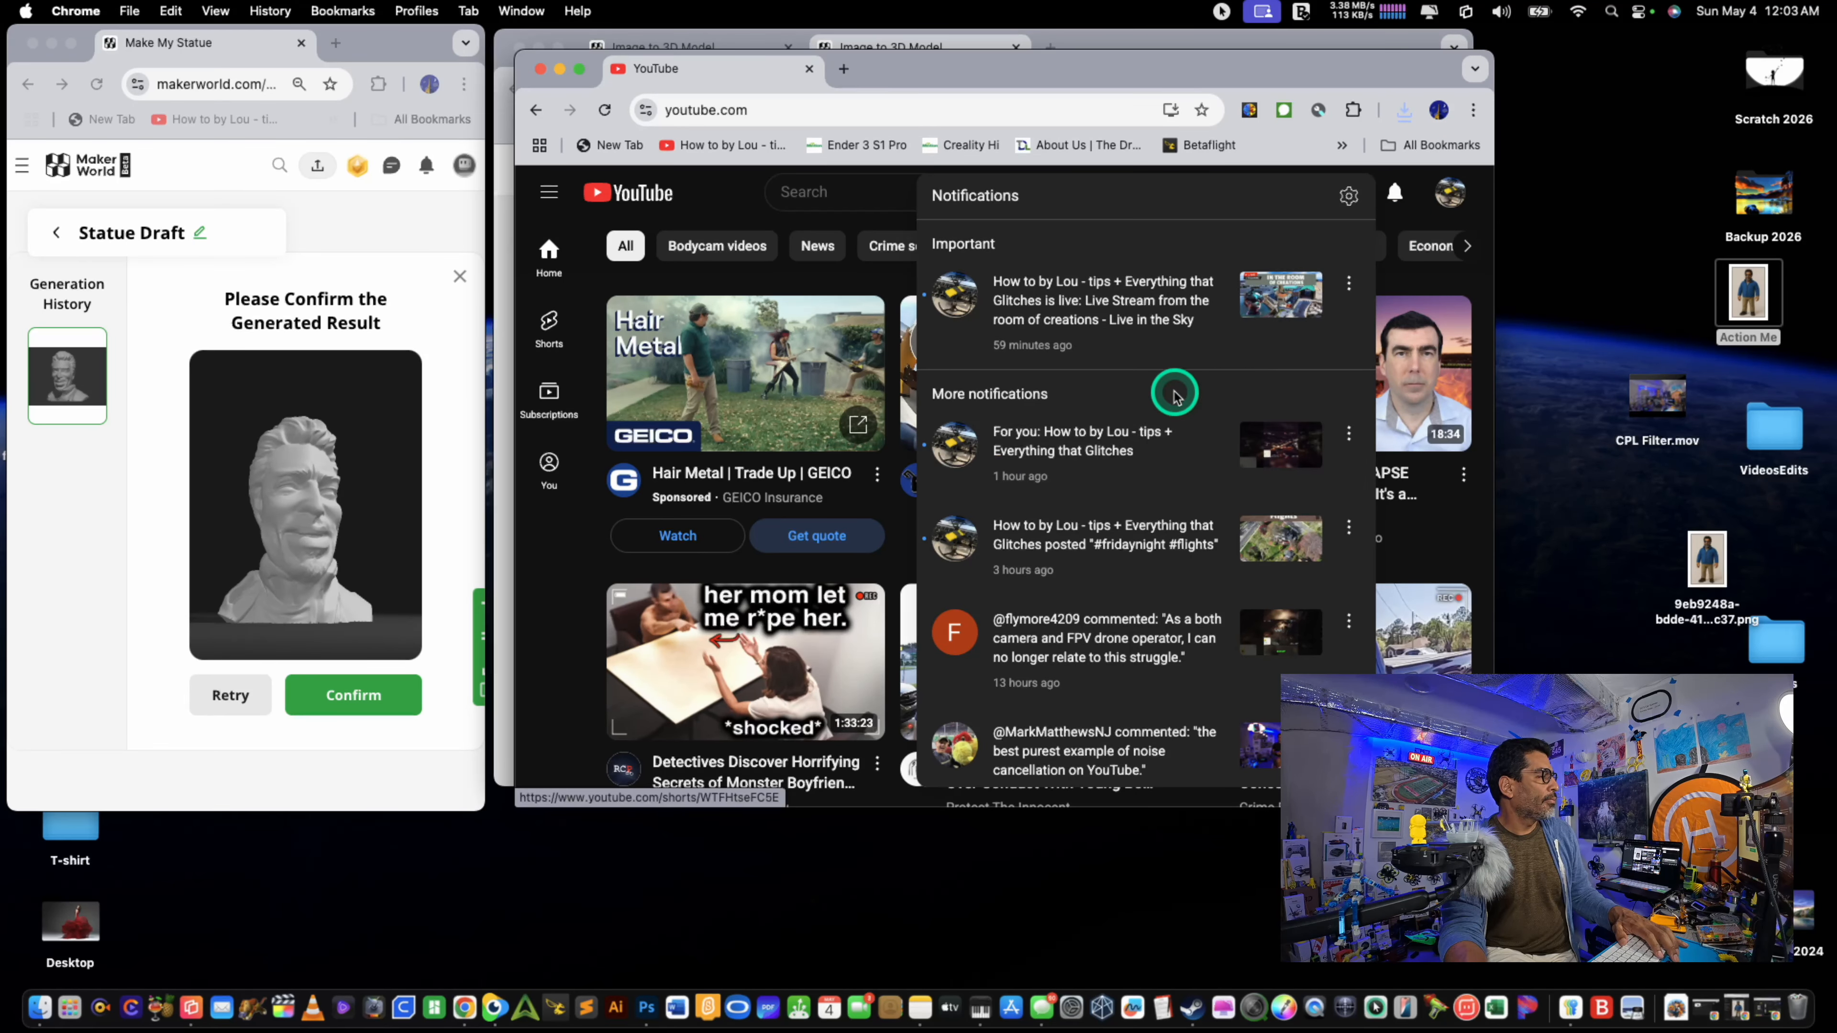
click(505, 373)
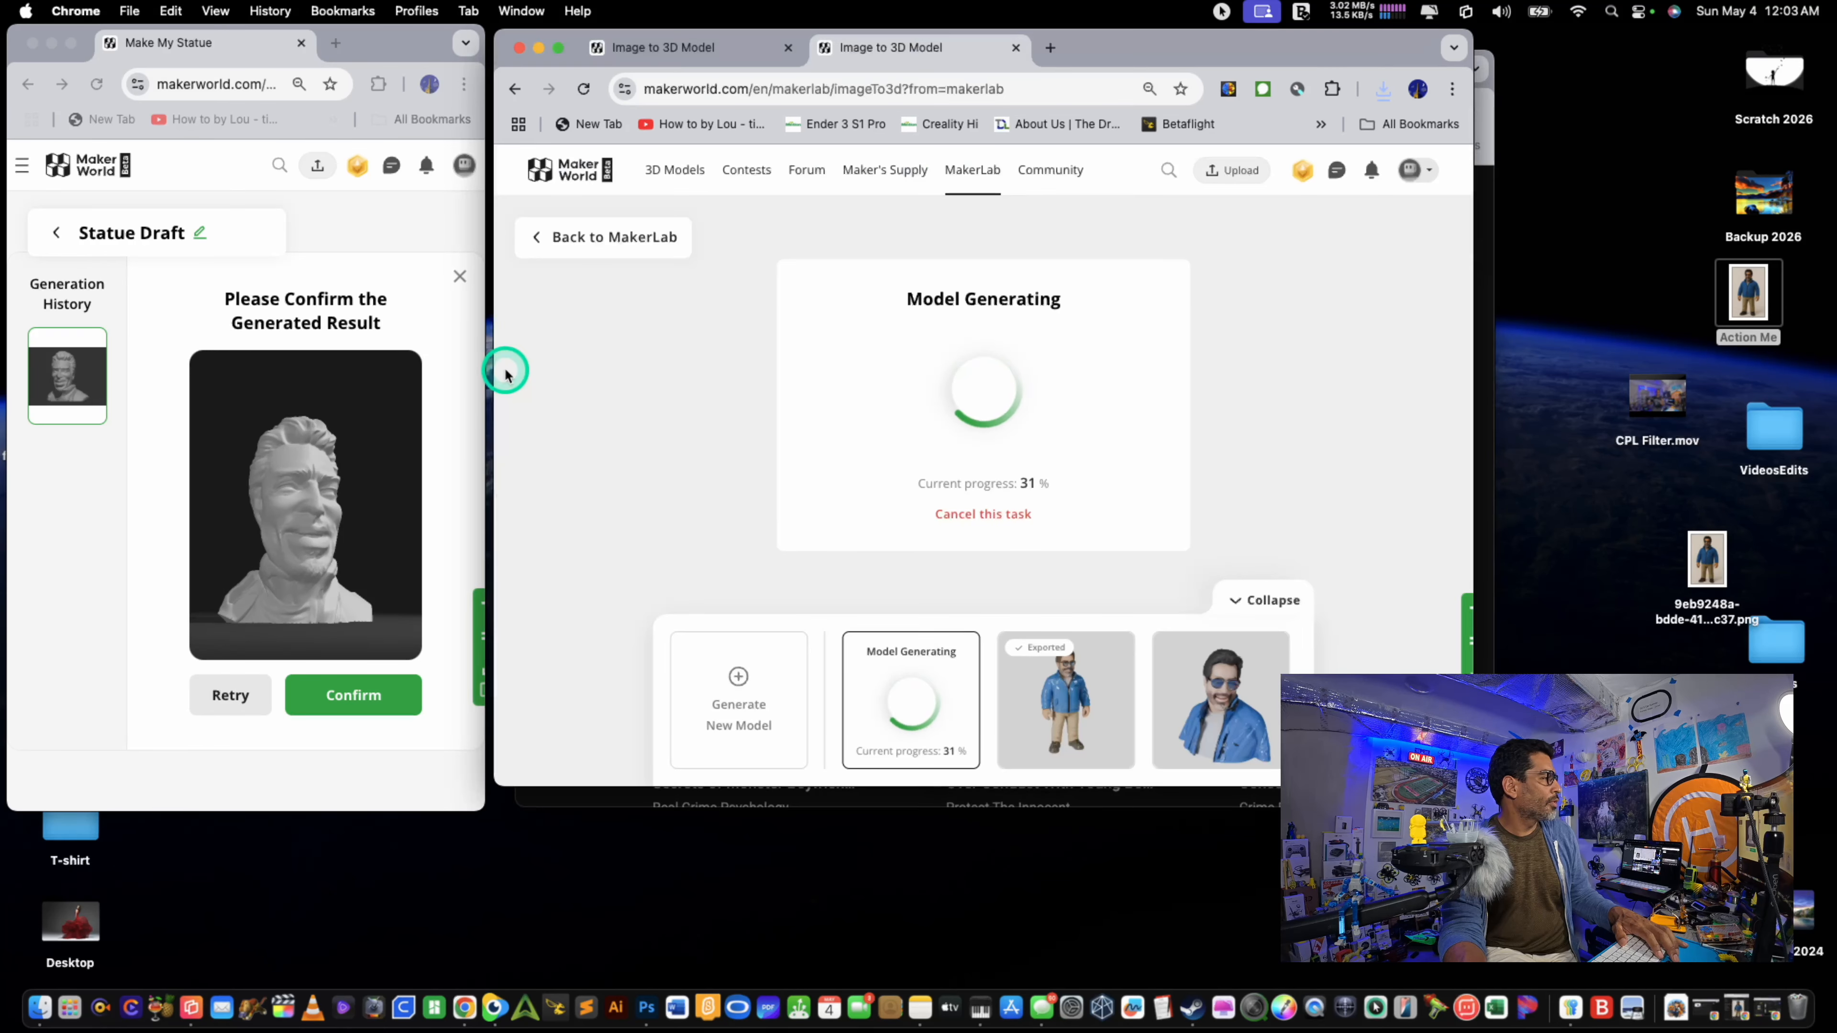
click(1480, 286)
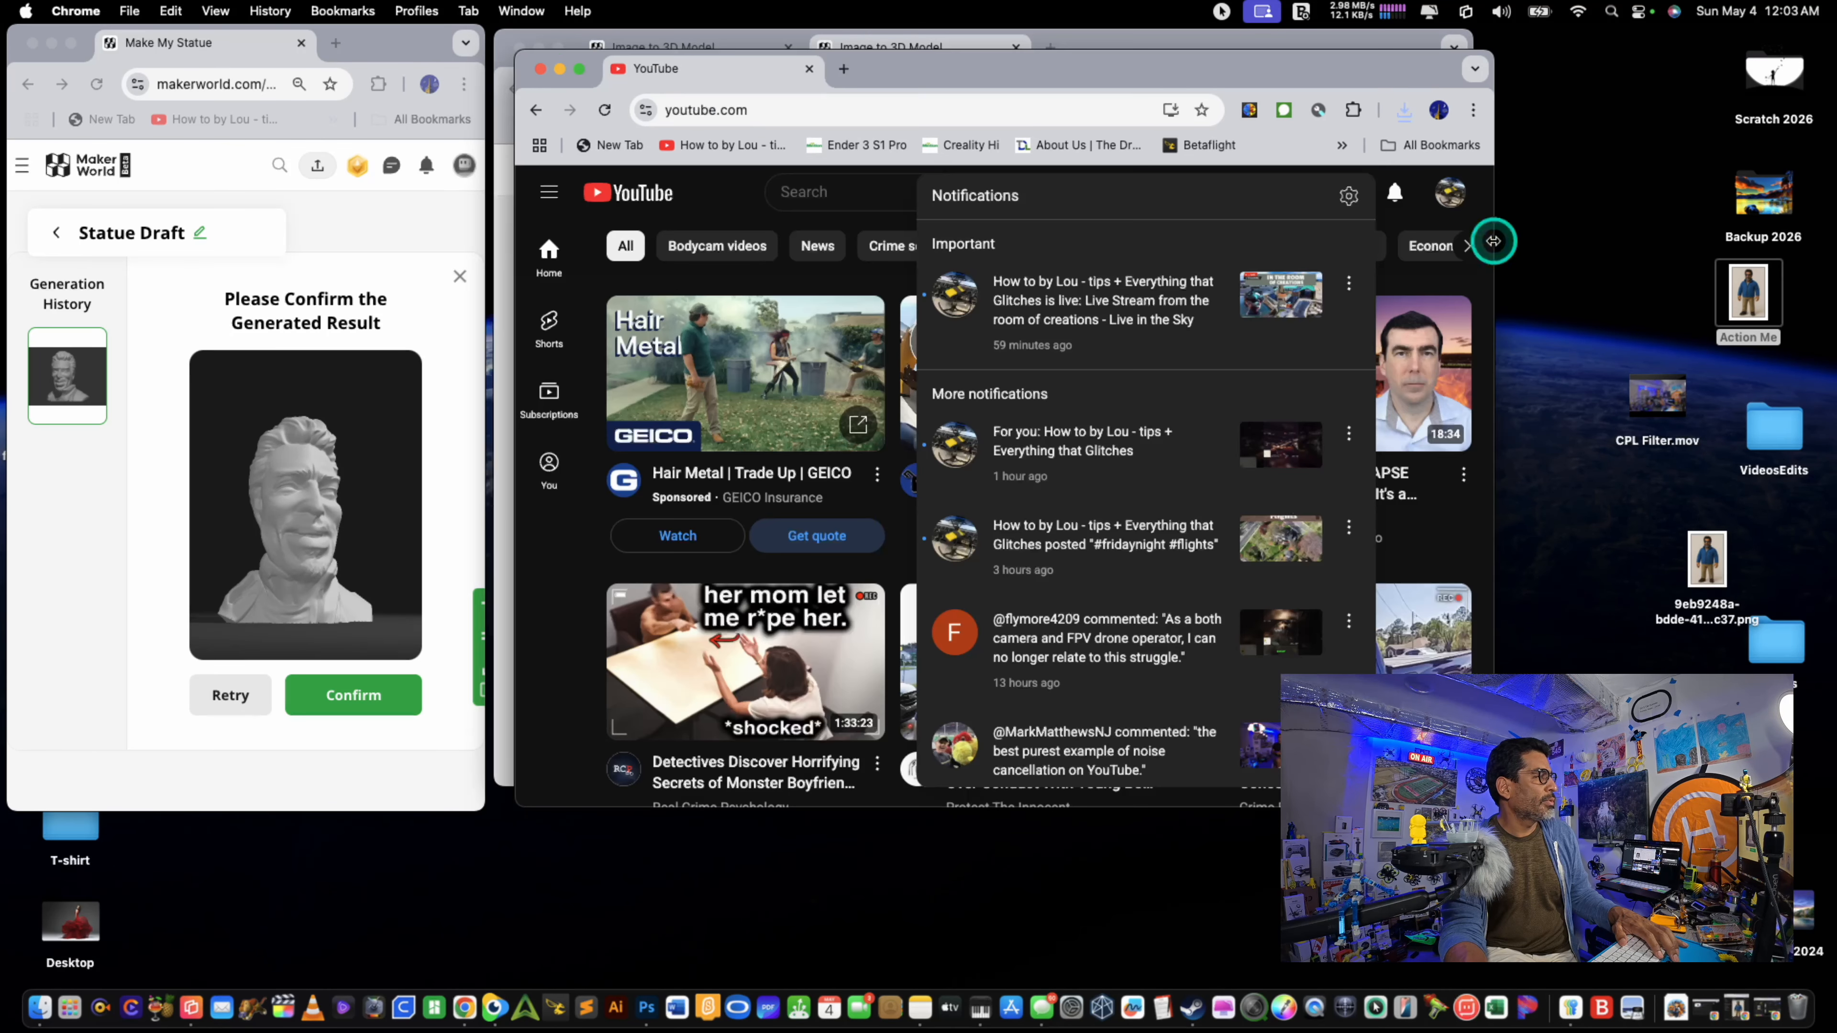
click(1460, 196)
click(1459, 197)
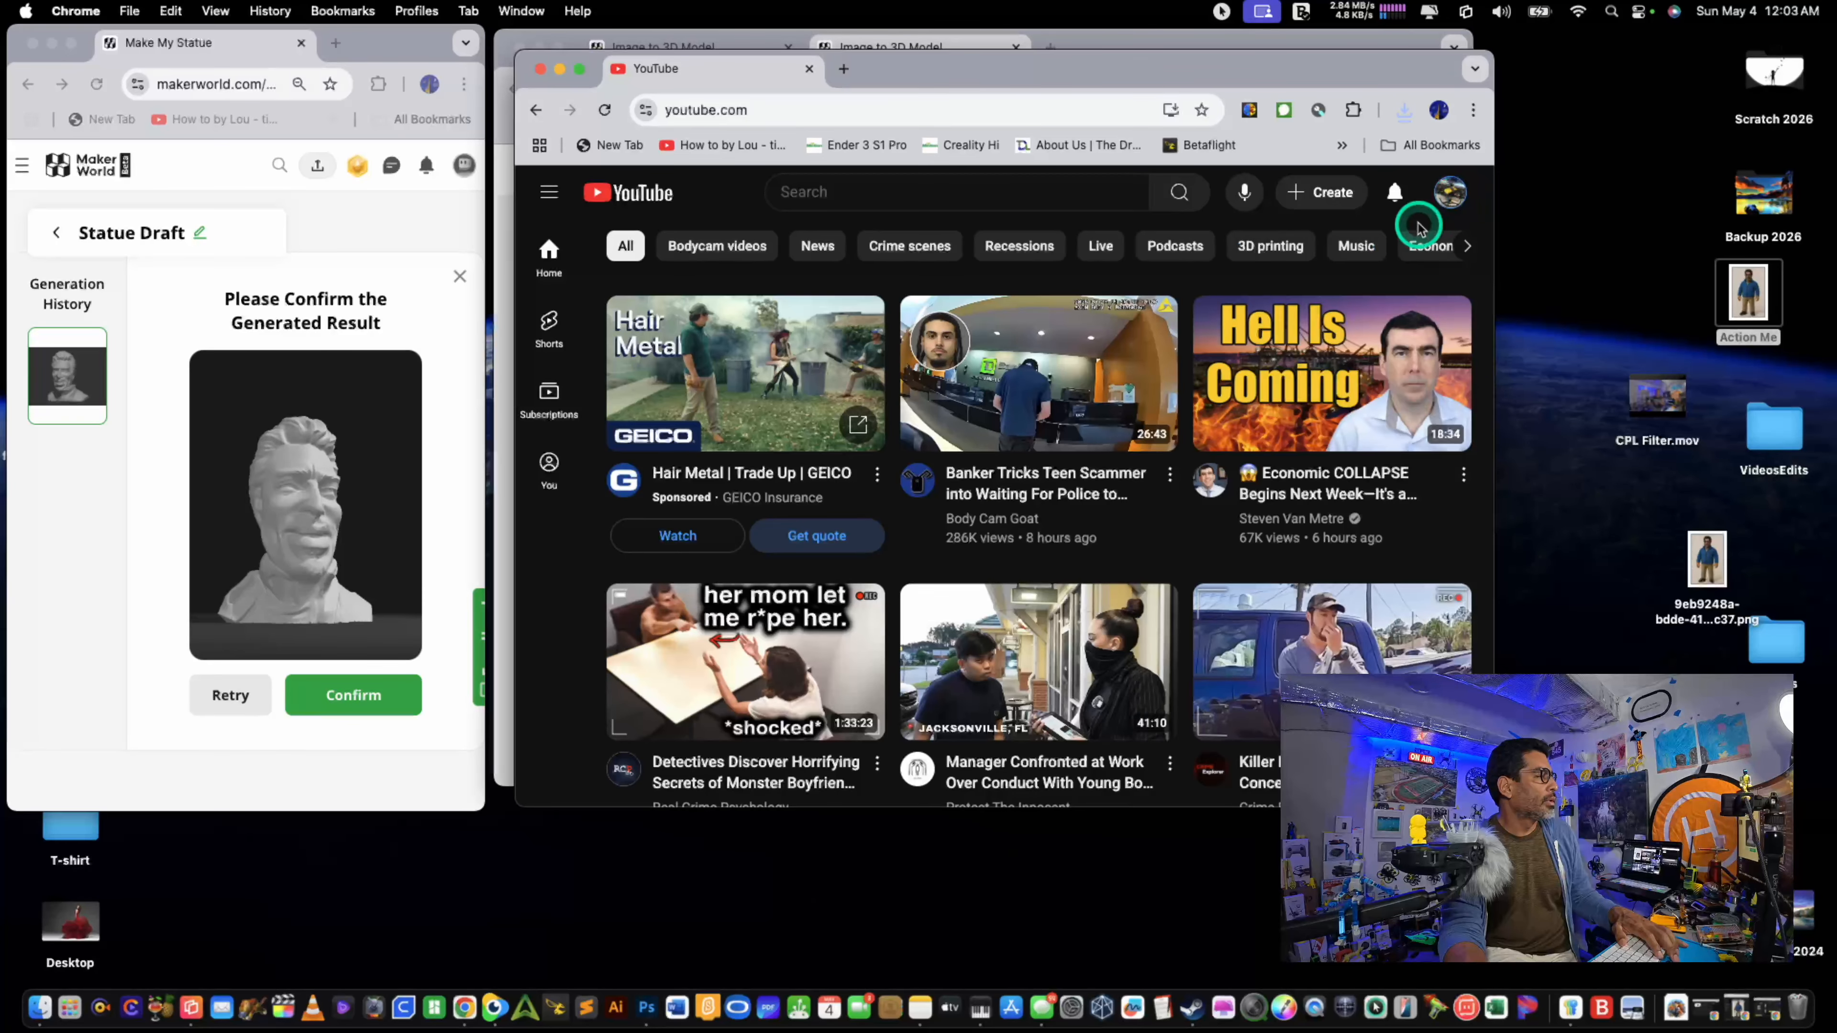
Step: Open the signed-in account's own YouTube channel page
click(1453, 197)
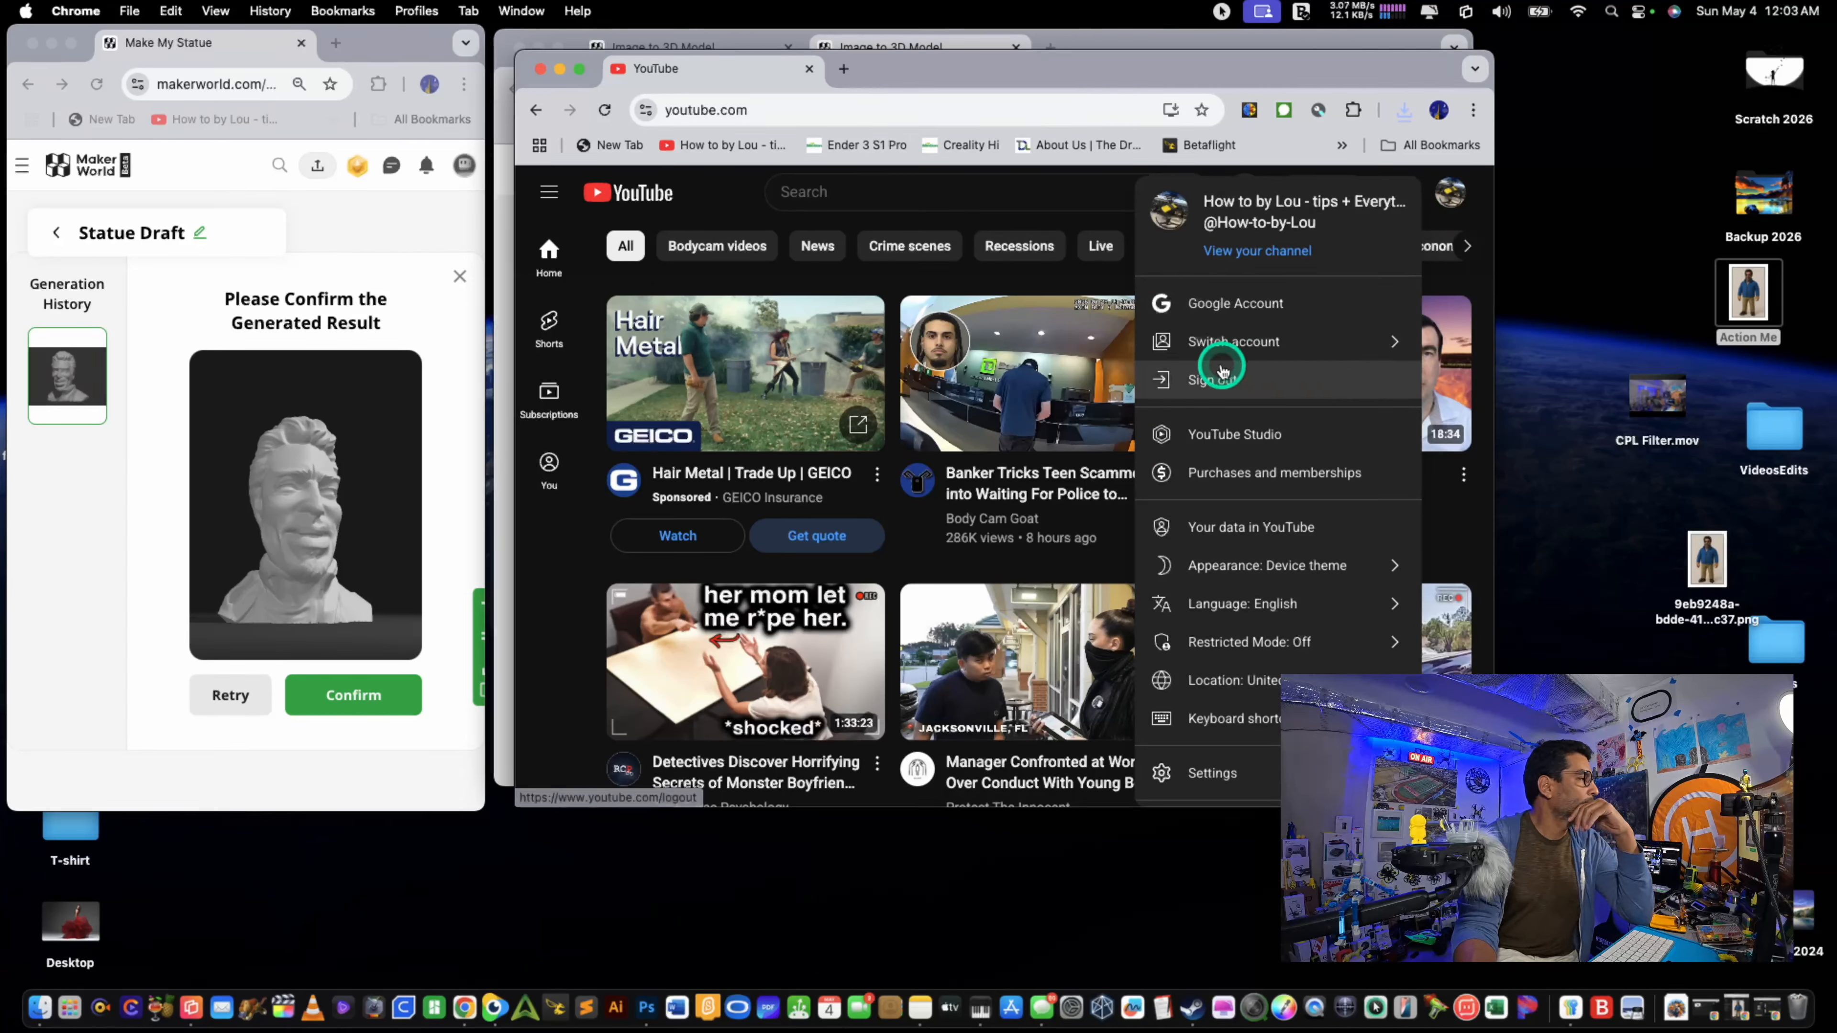
click(1451, 193)
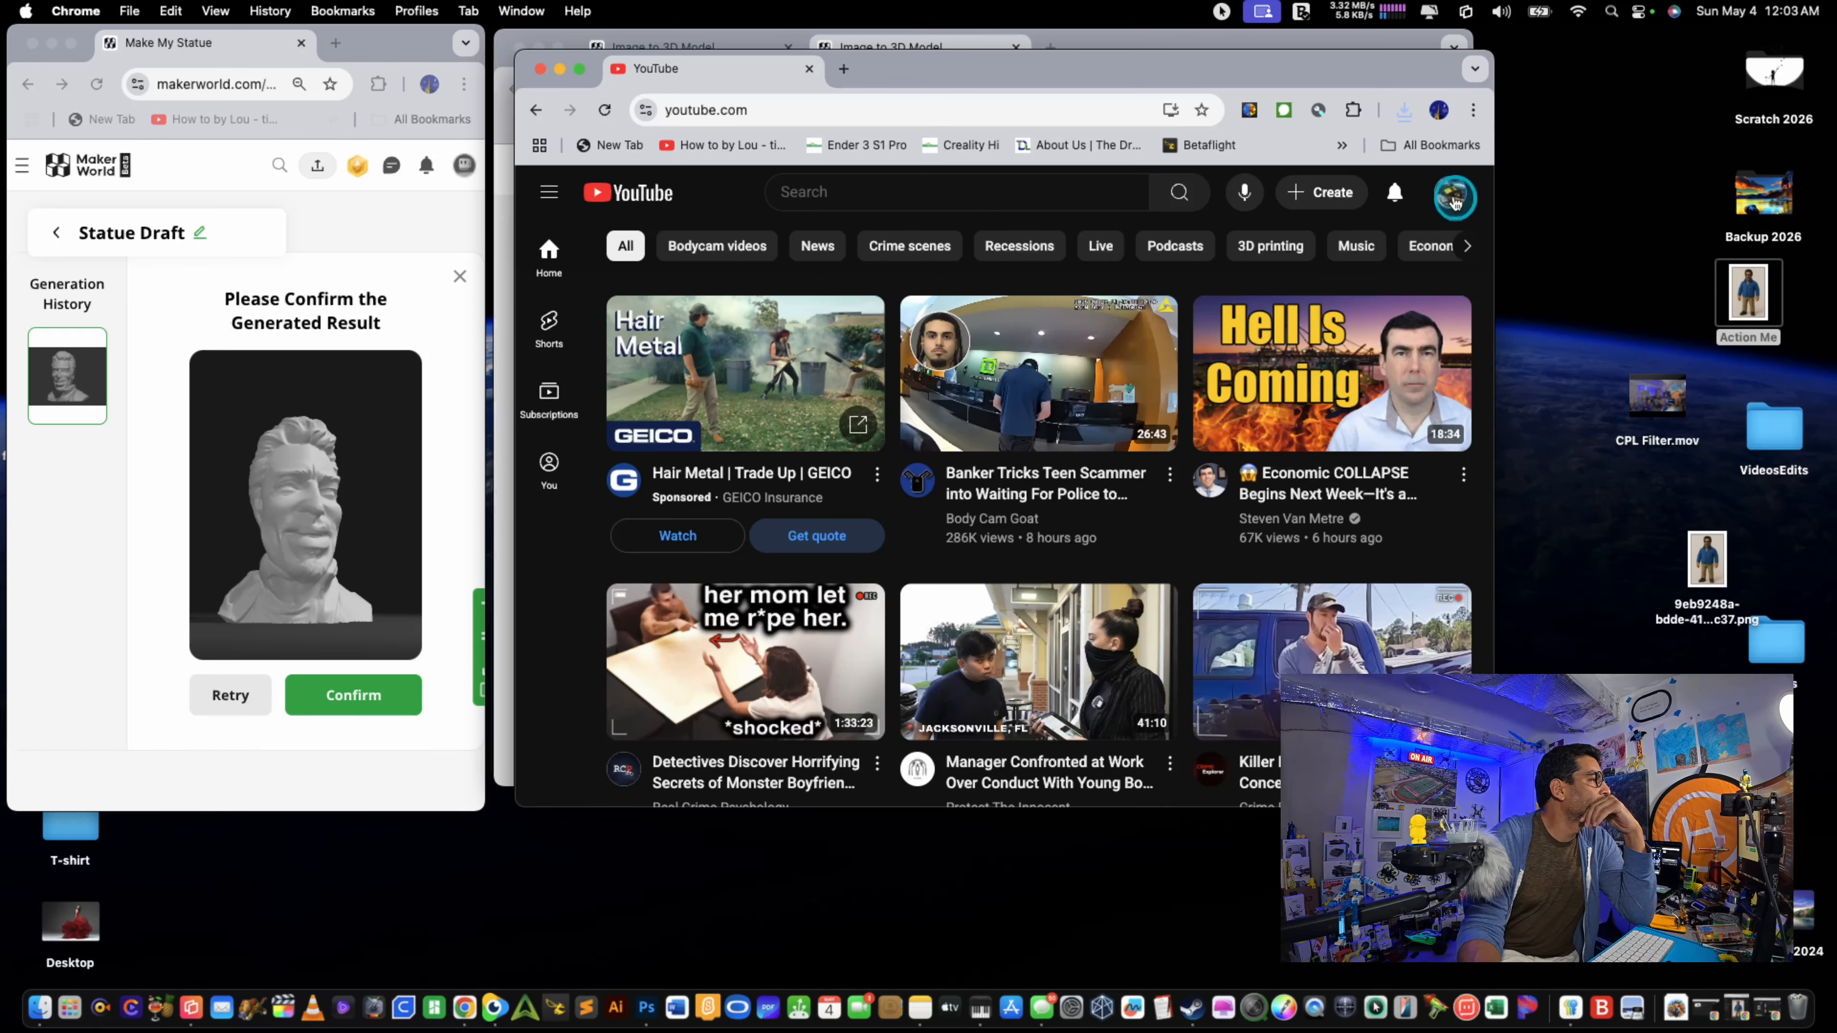
click(1451, 194)
click(1255, 253)
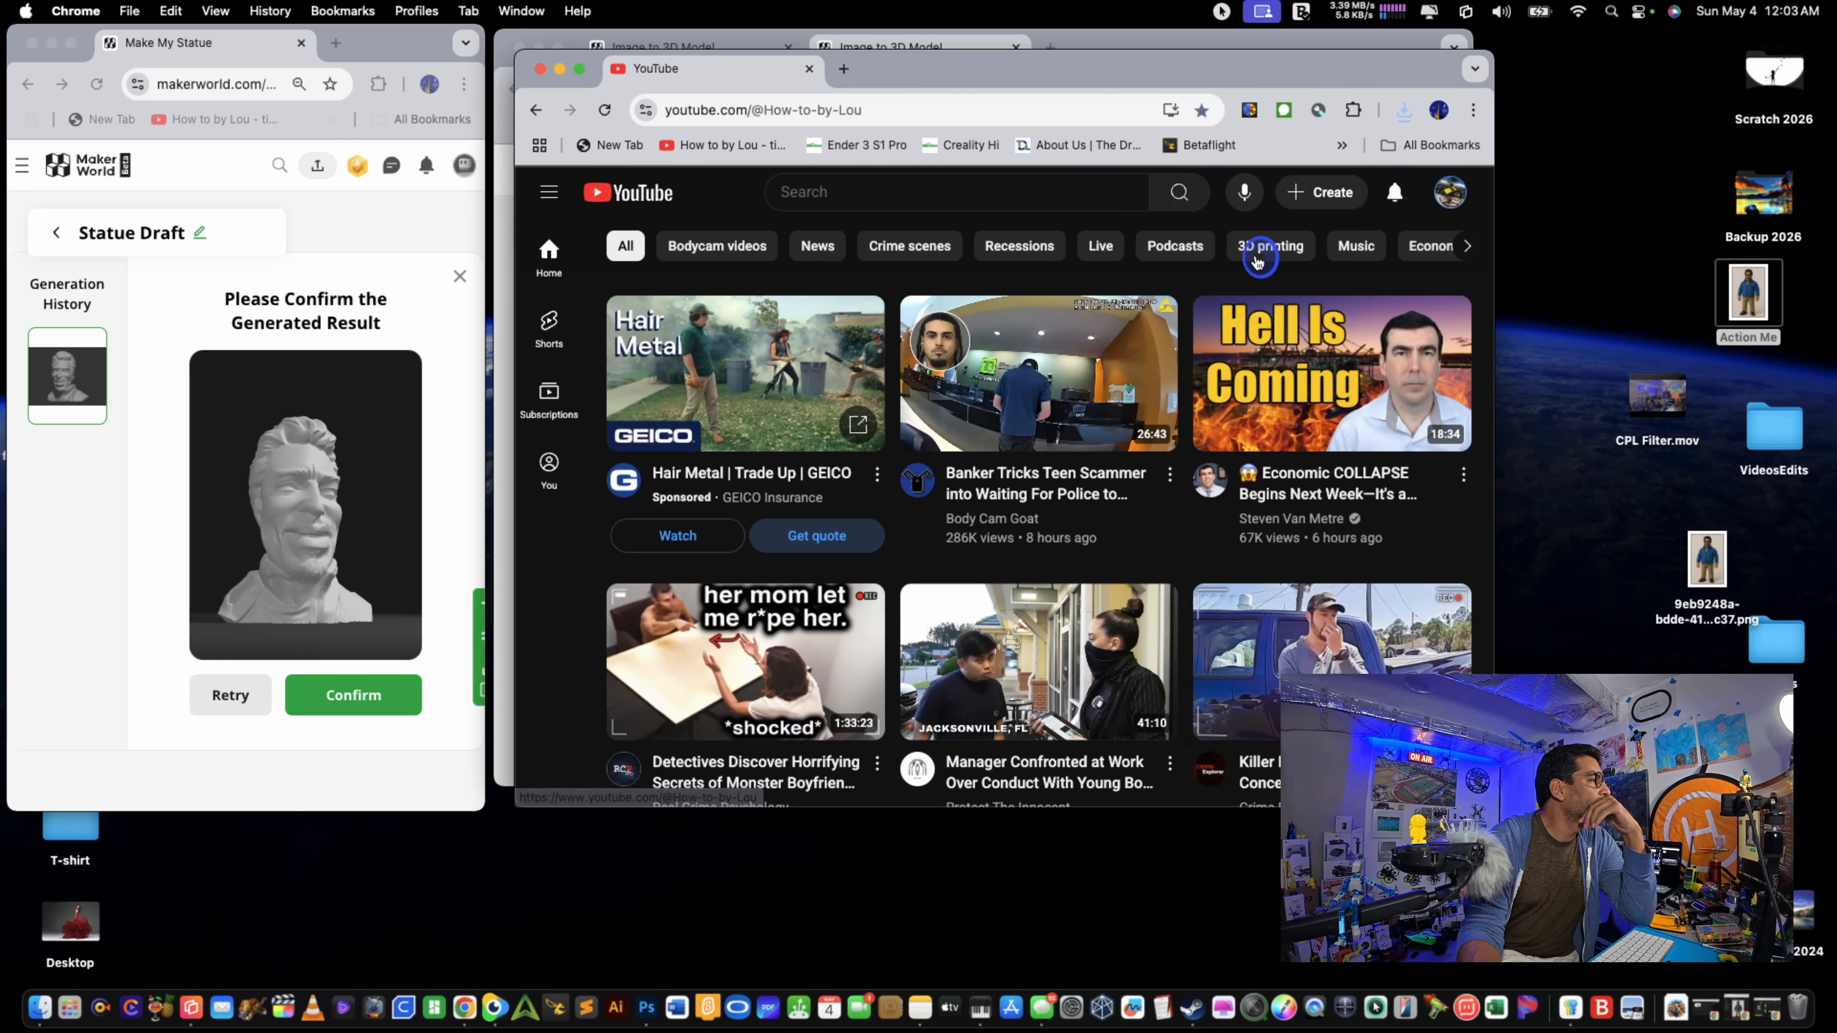
Step: Look through the YouTube notifications and open the comment about the action figure request violating content policies
click(1396, 192)
scroll(1277, 464, down, 10)
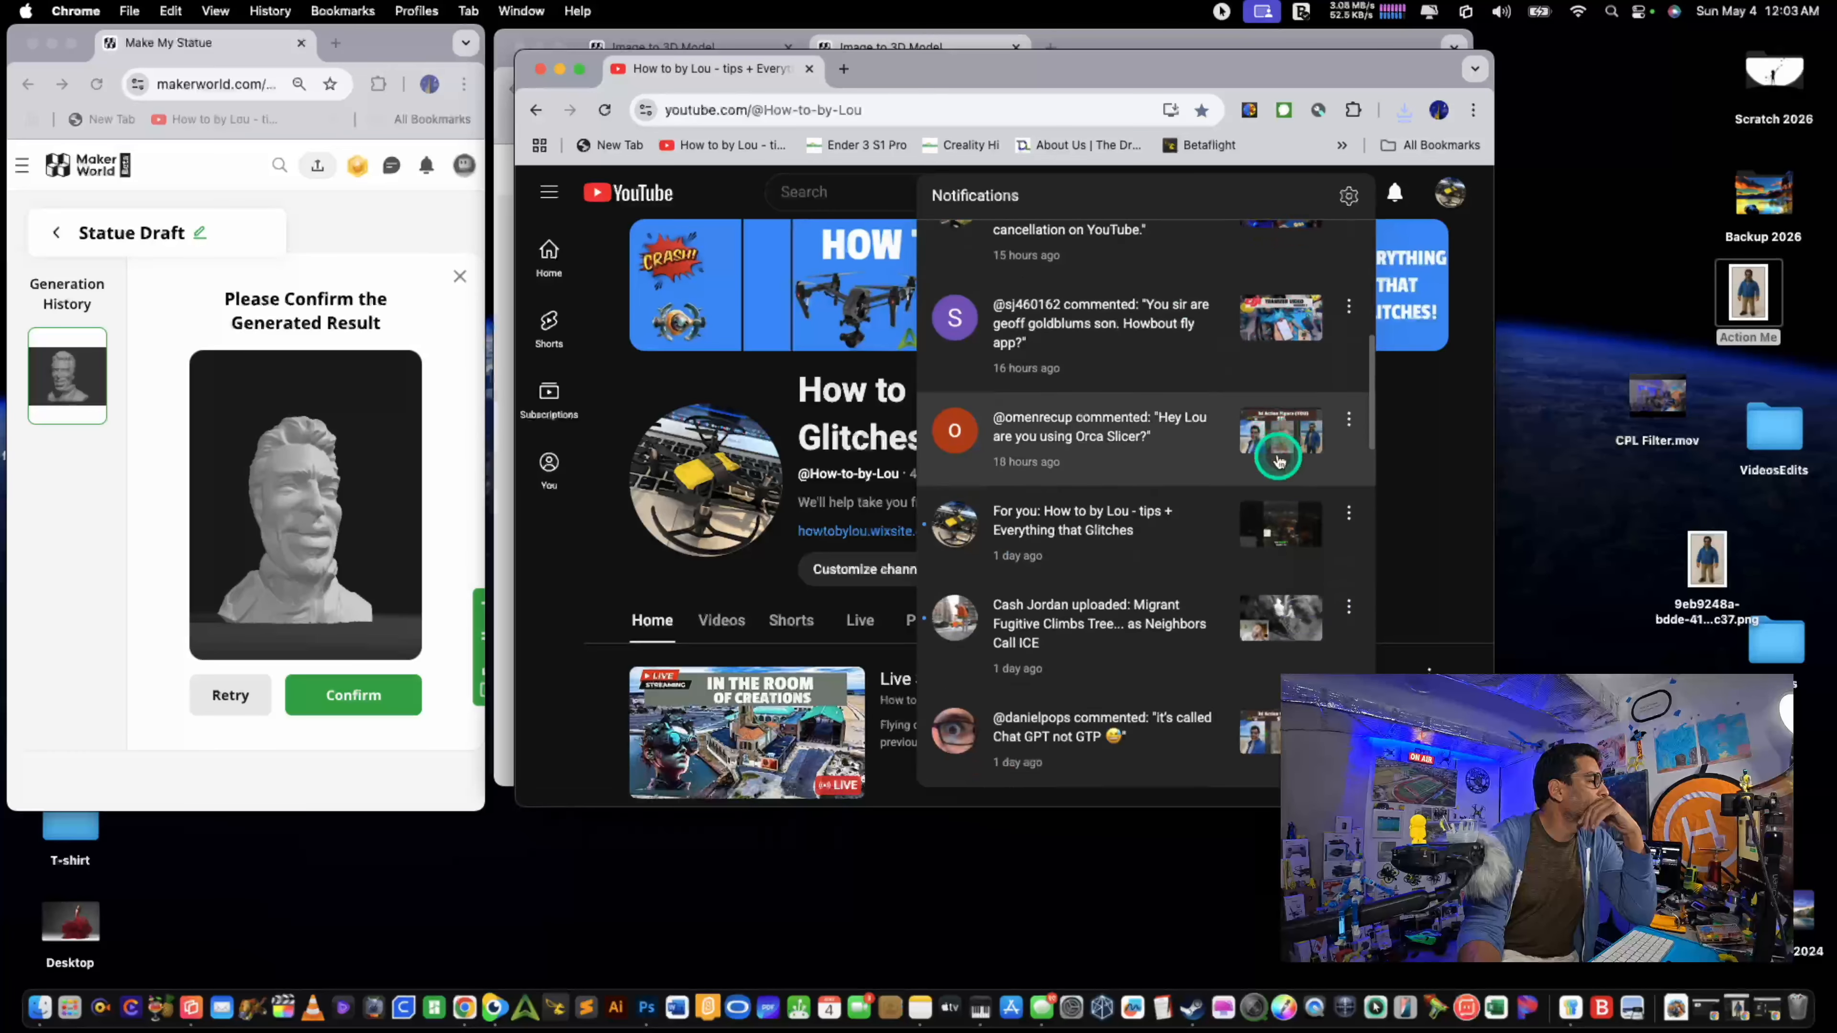
scroll(1150, 383, down, 10)
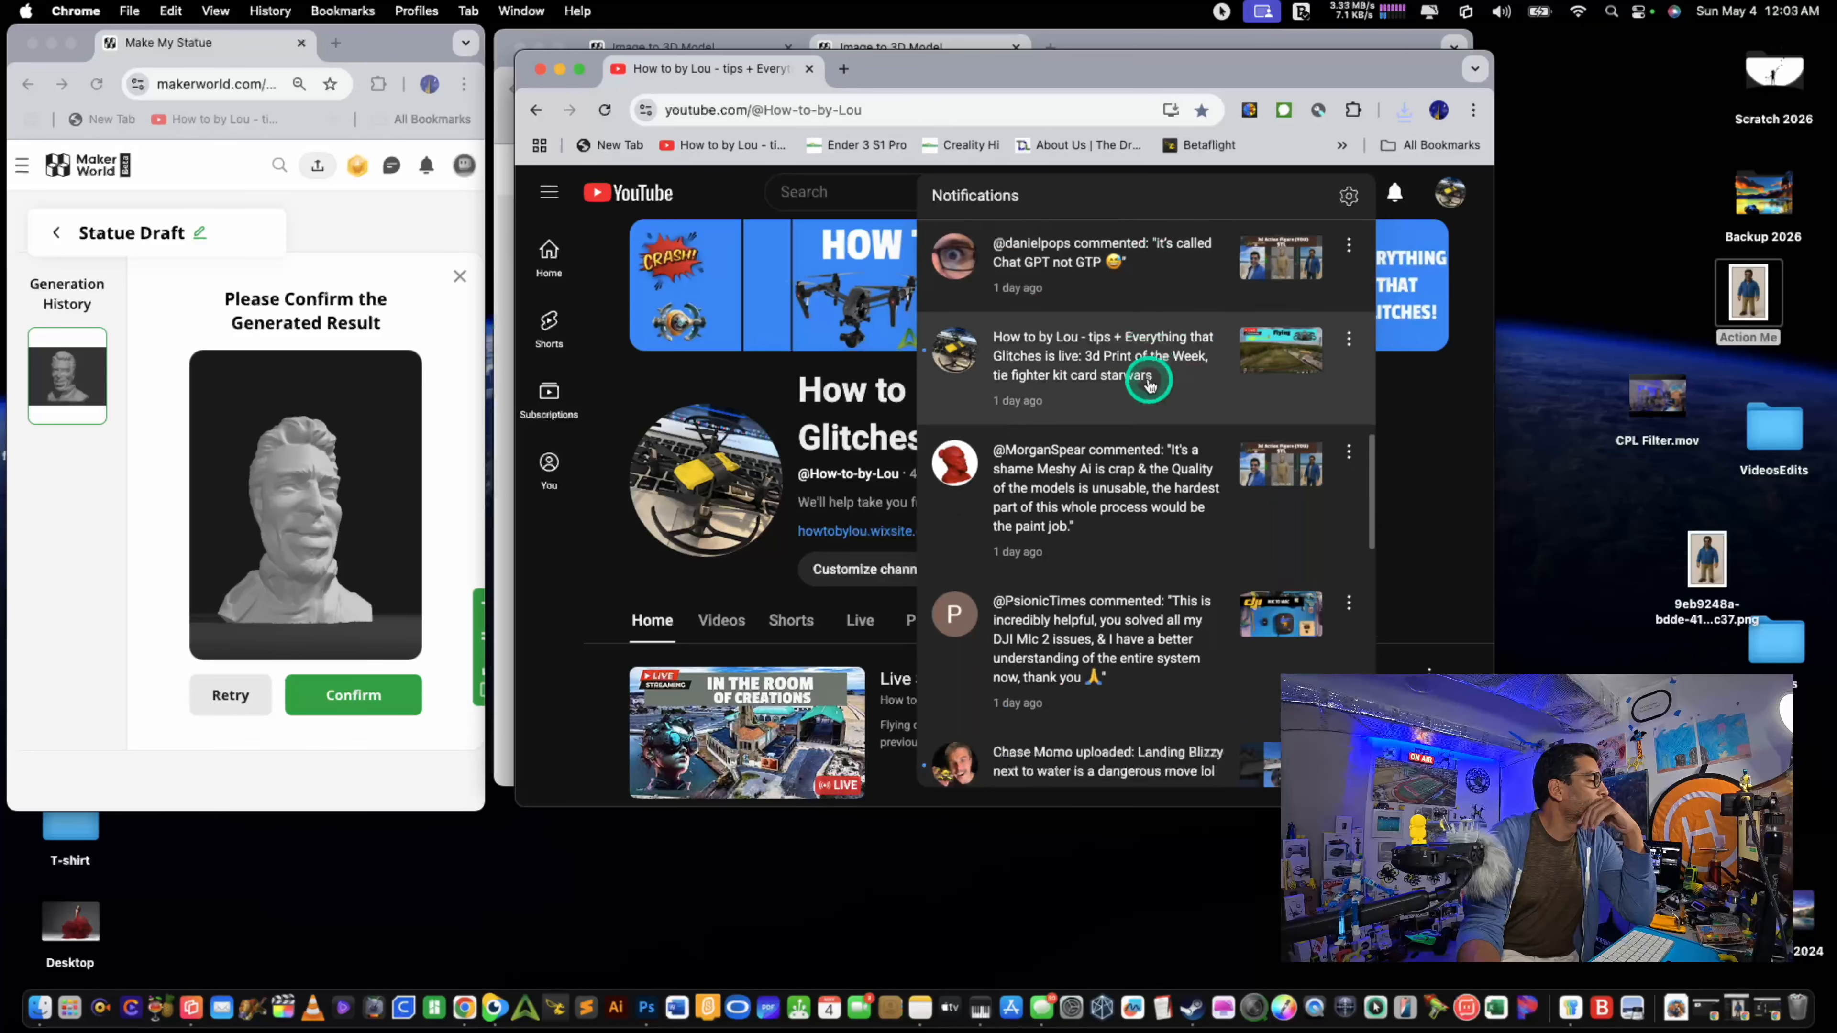
scroll(1150, 384, down, 2)
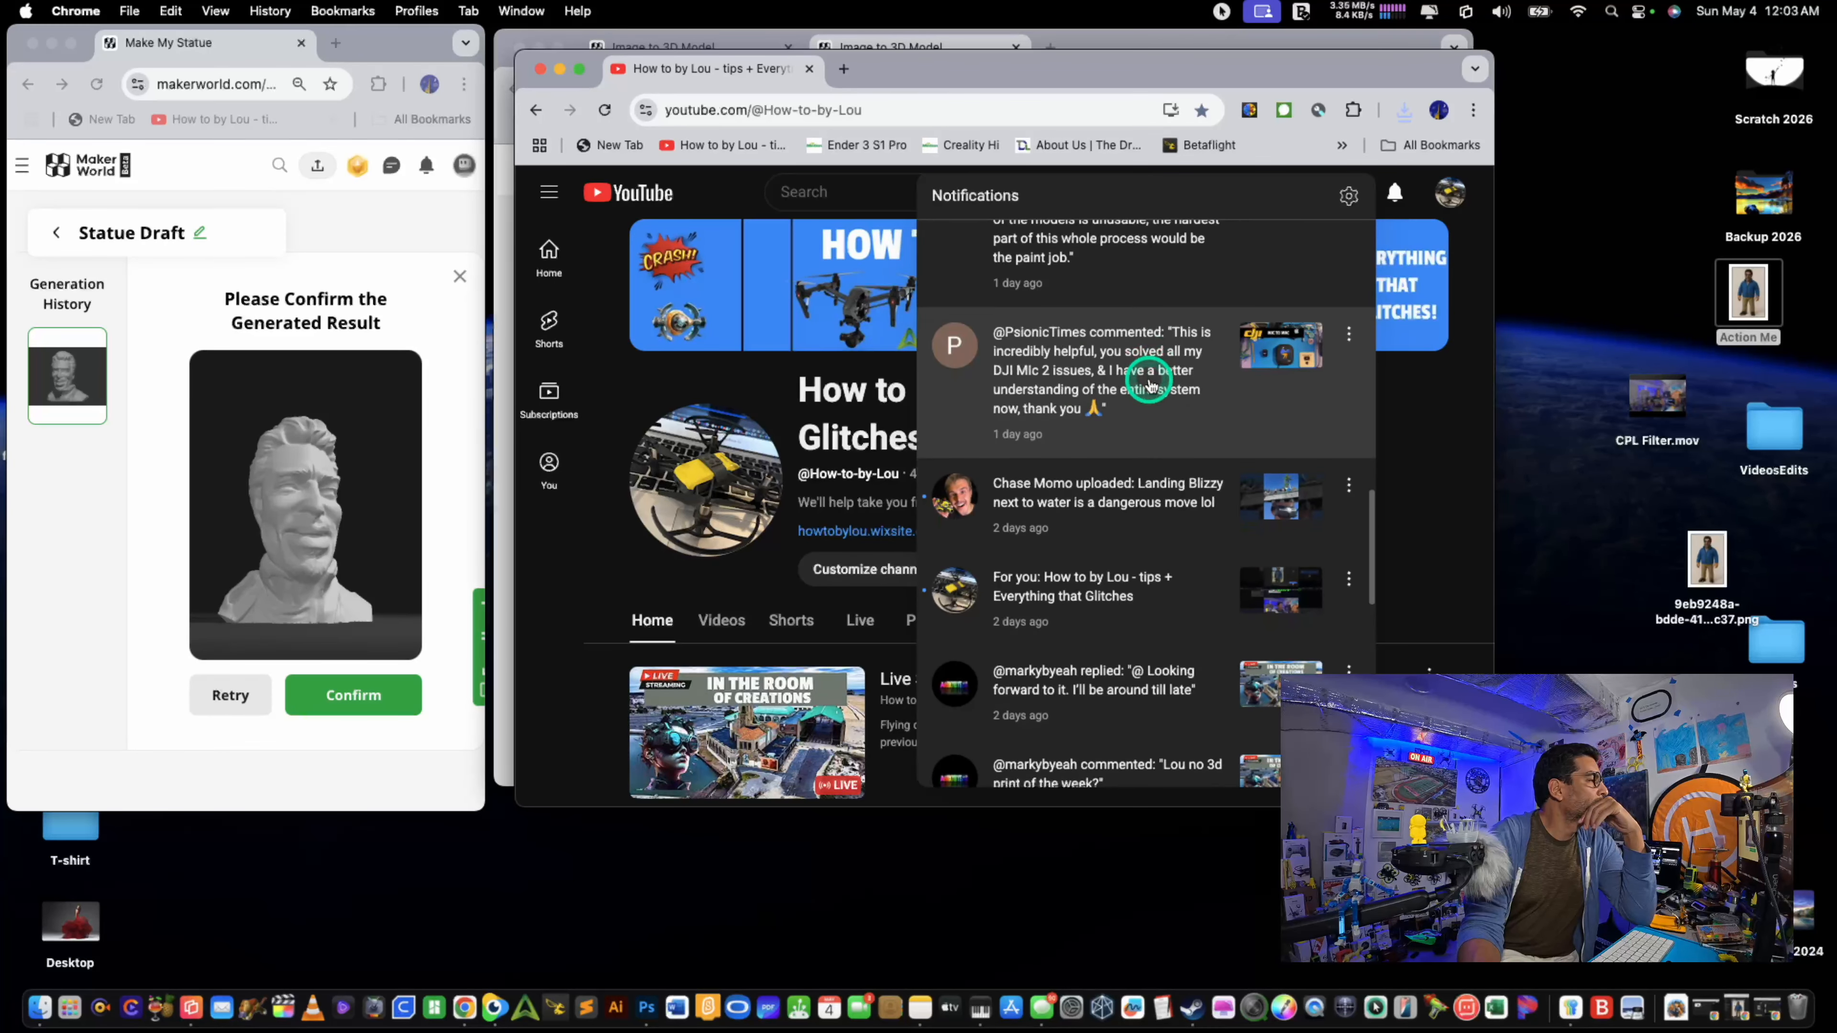
scroll(1150, 384, down, 5)
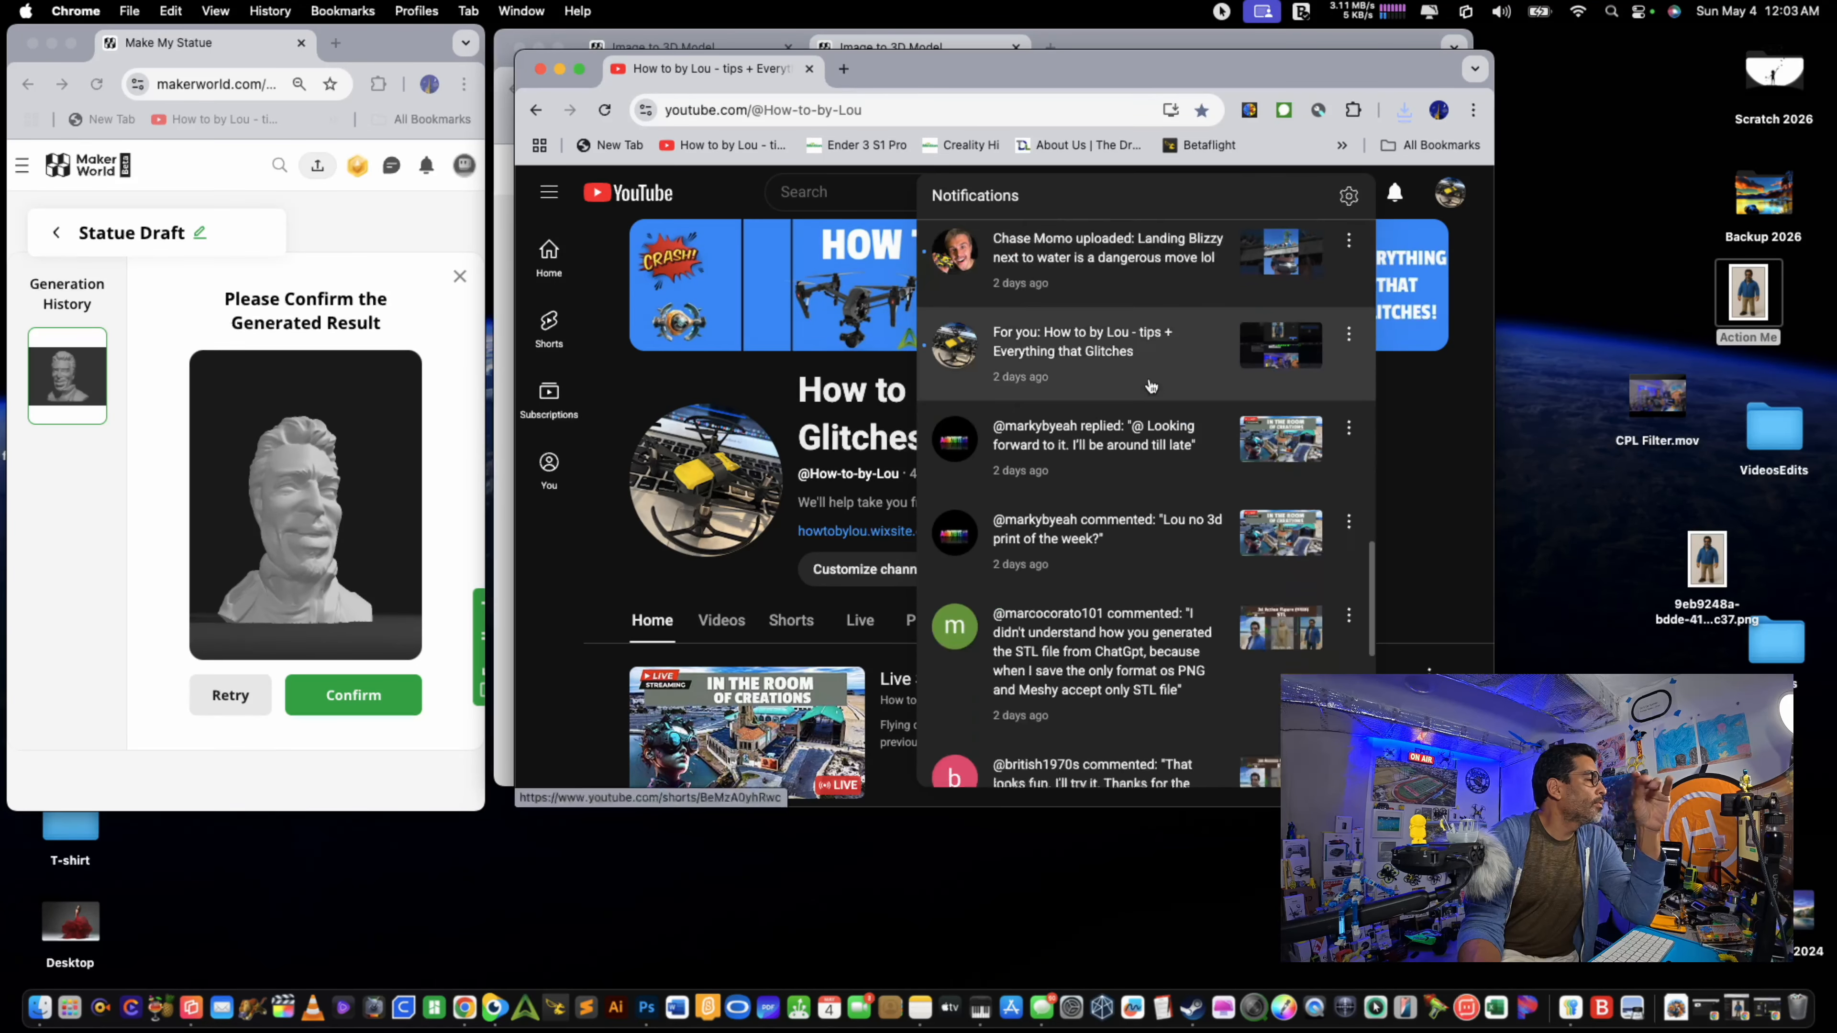
scroll(1150, 435, down, 3)
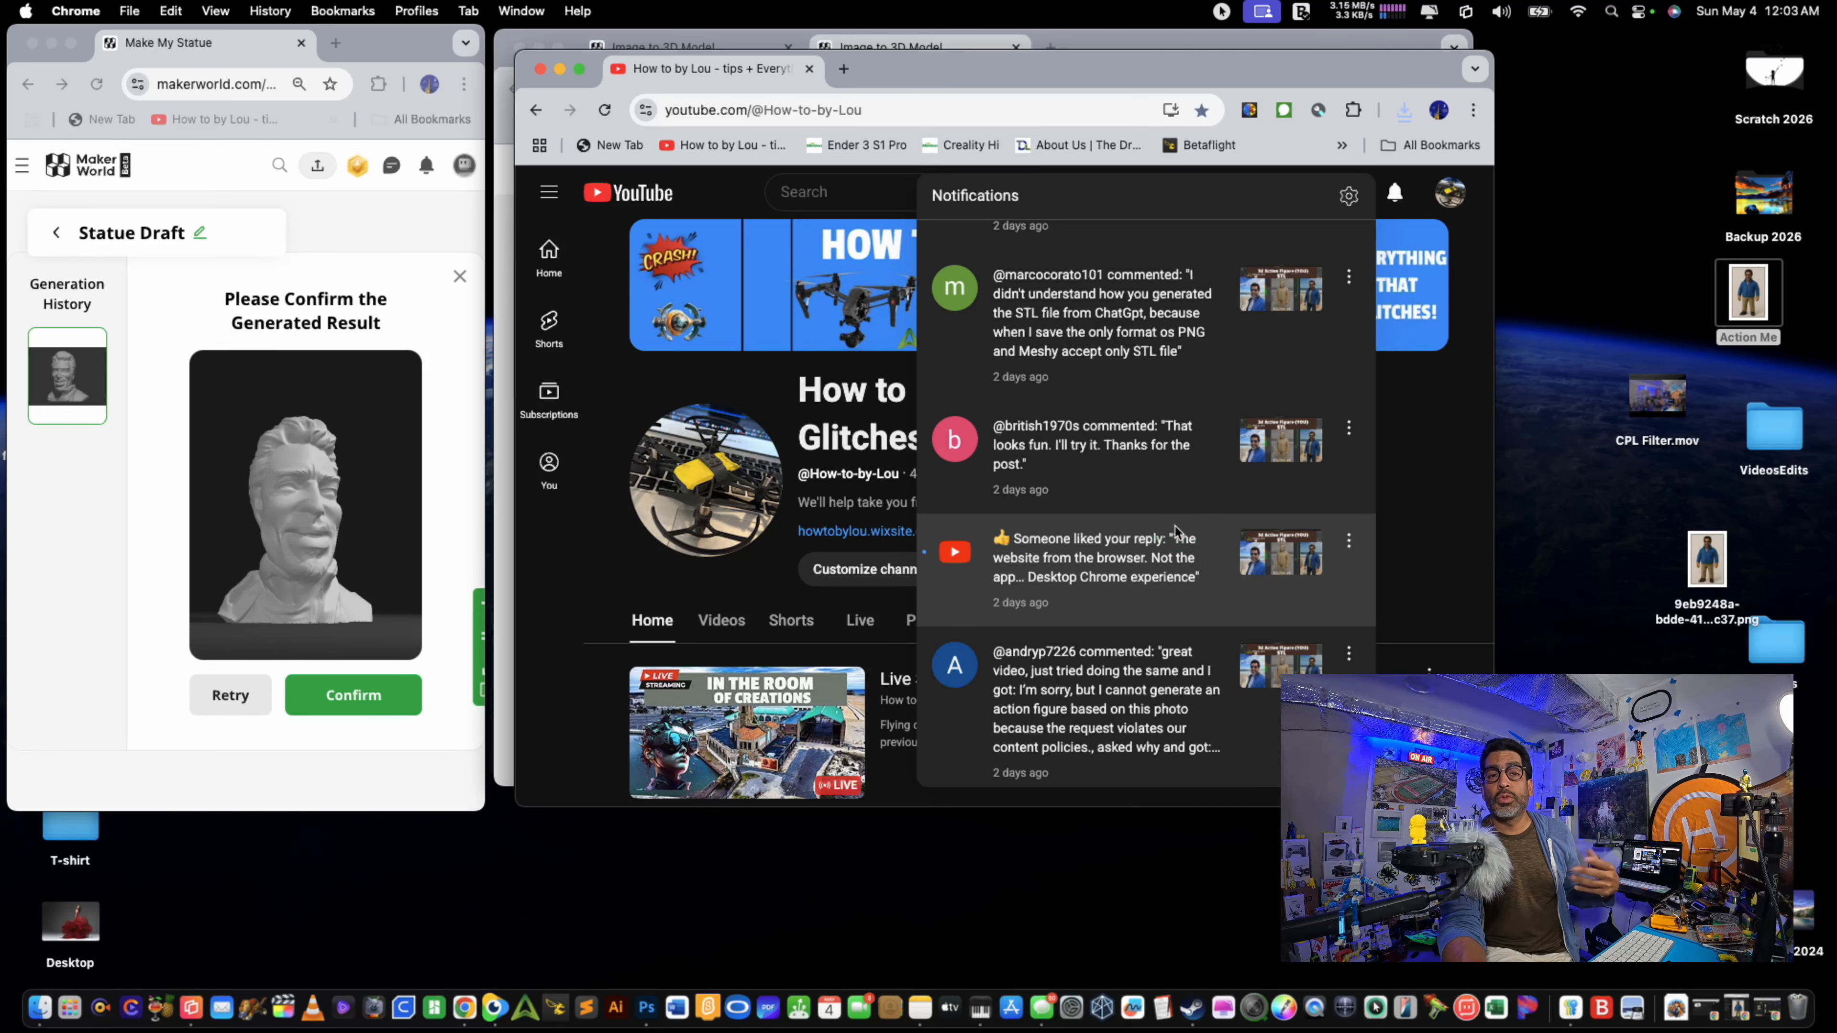
drag(1077, 76, 1120, 100)
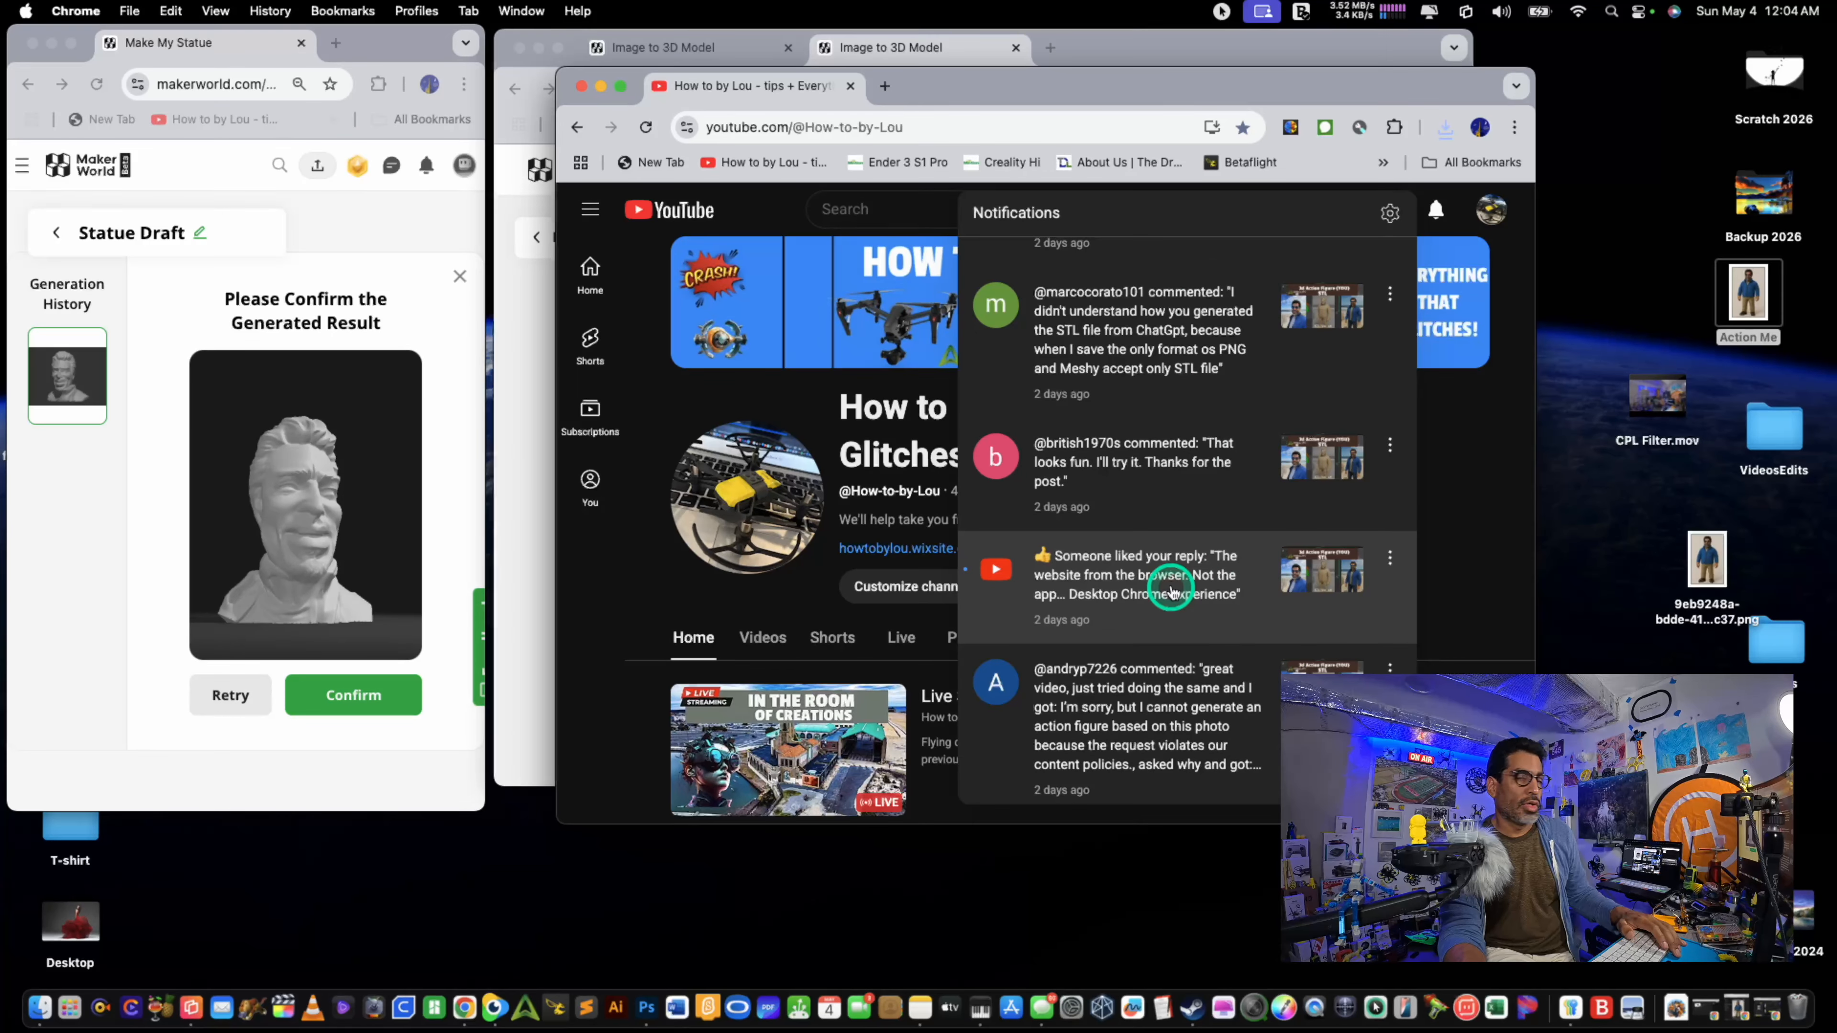
scroll(1172, 590, down, 3)
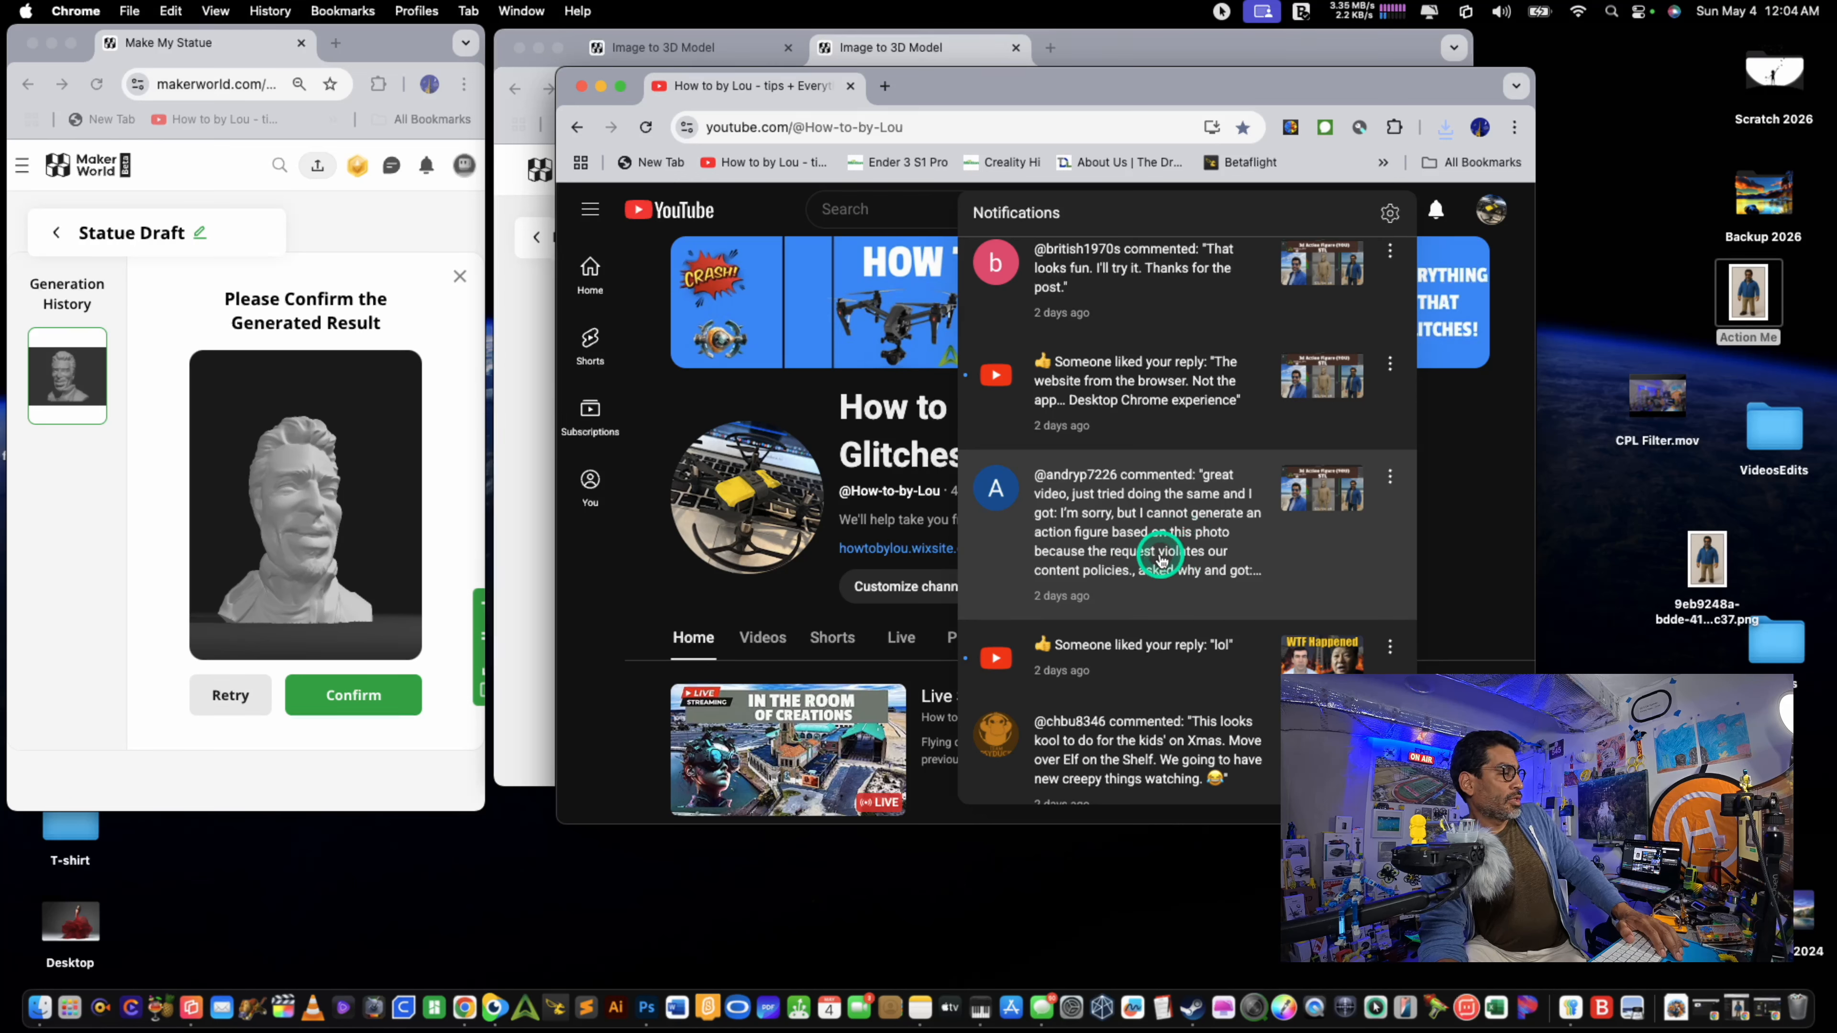
click(1180, 528)
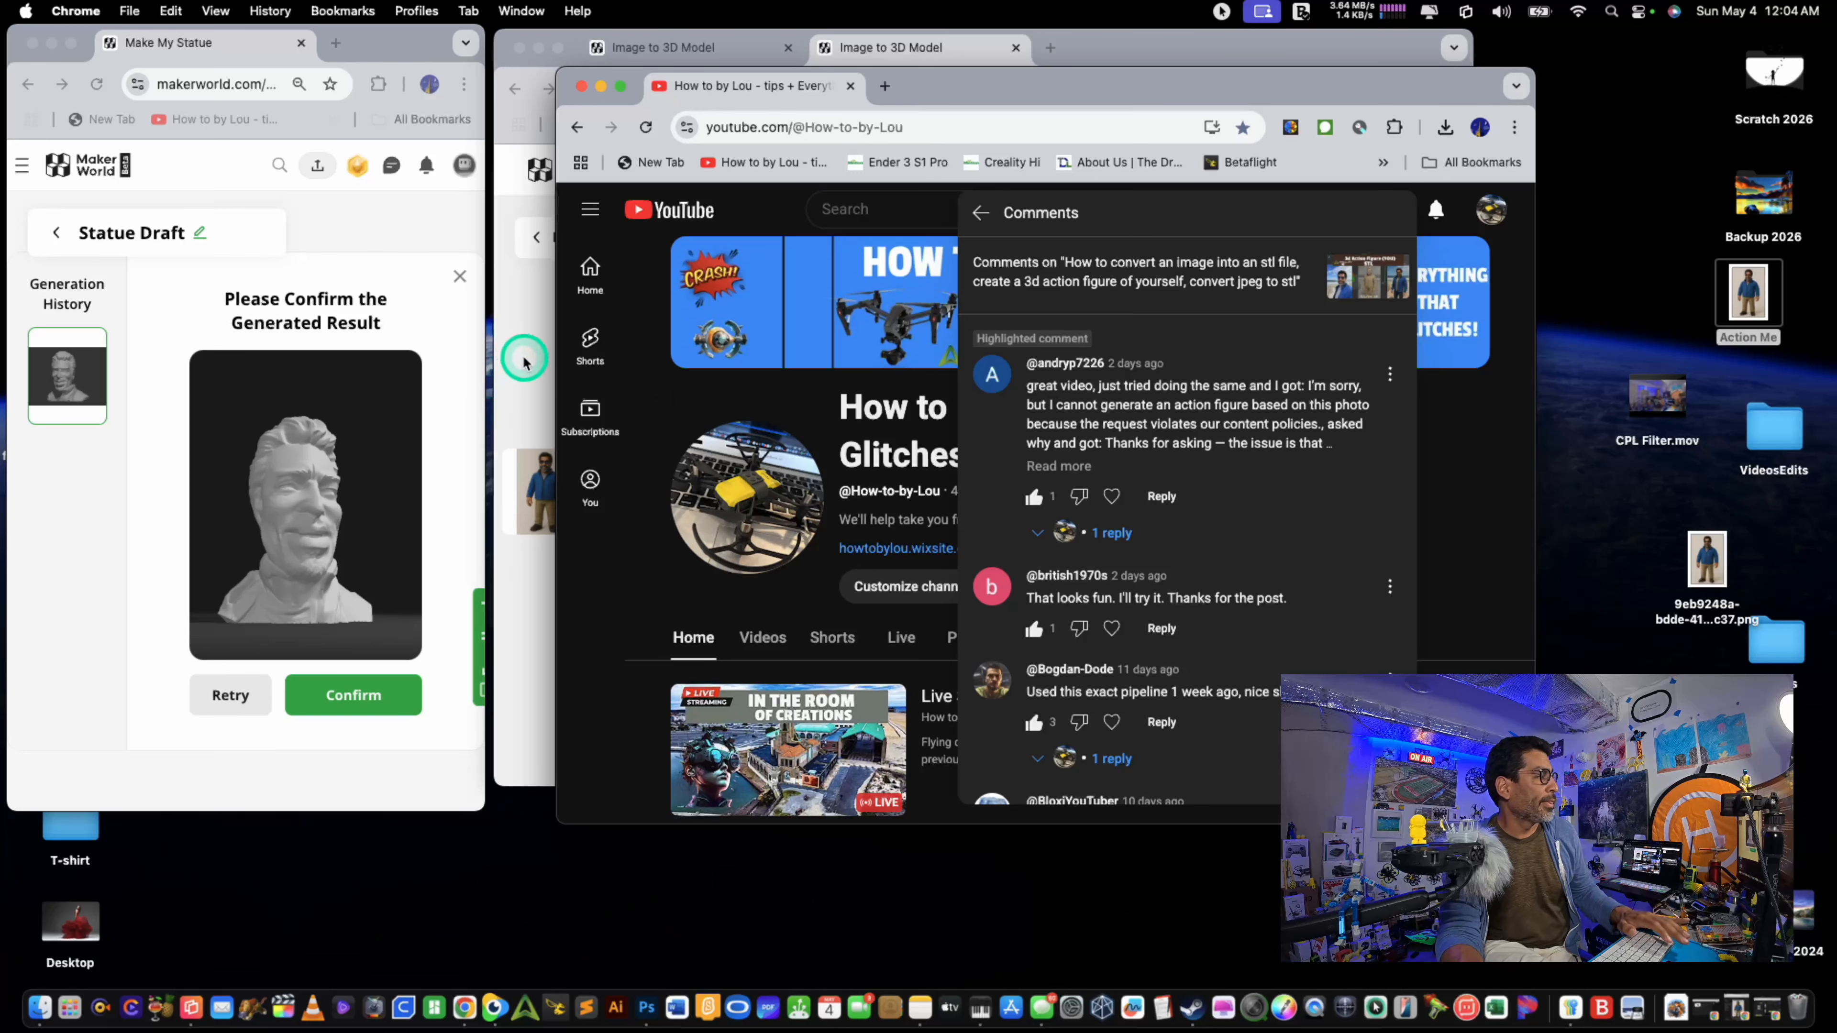
Step: Return to the Image to 3D page and examine the mesh of the newly generated figure
click(547, 362)
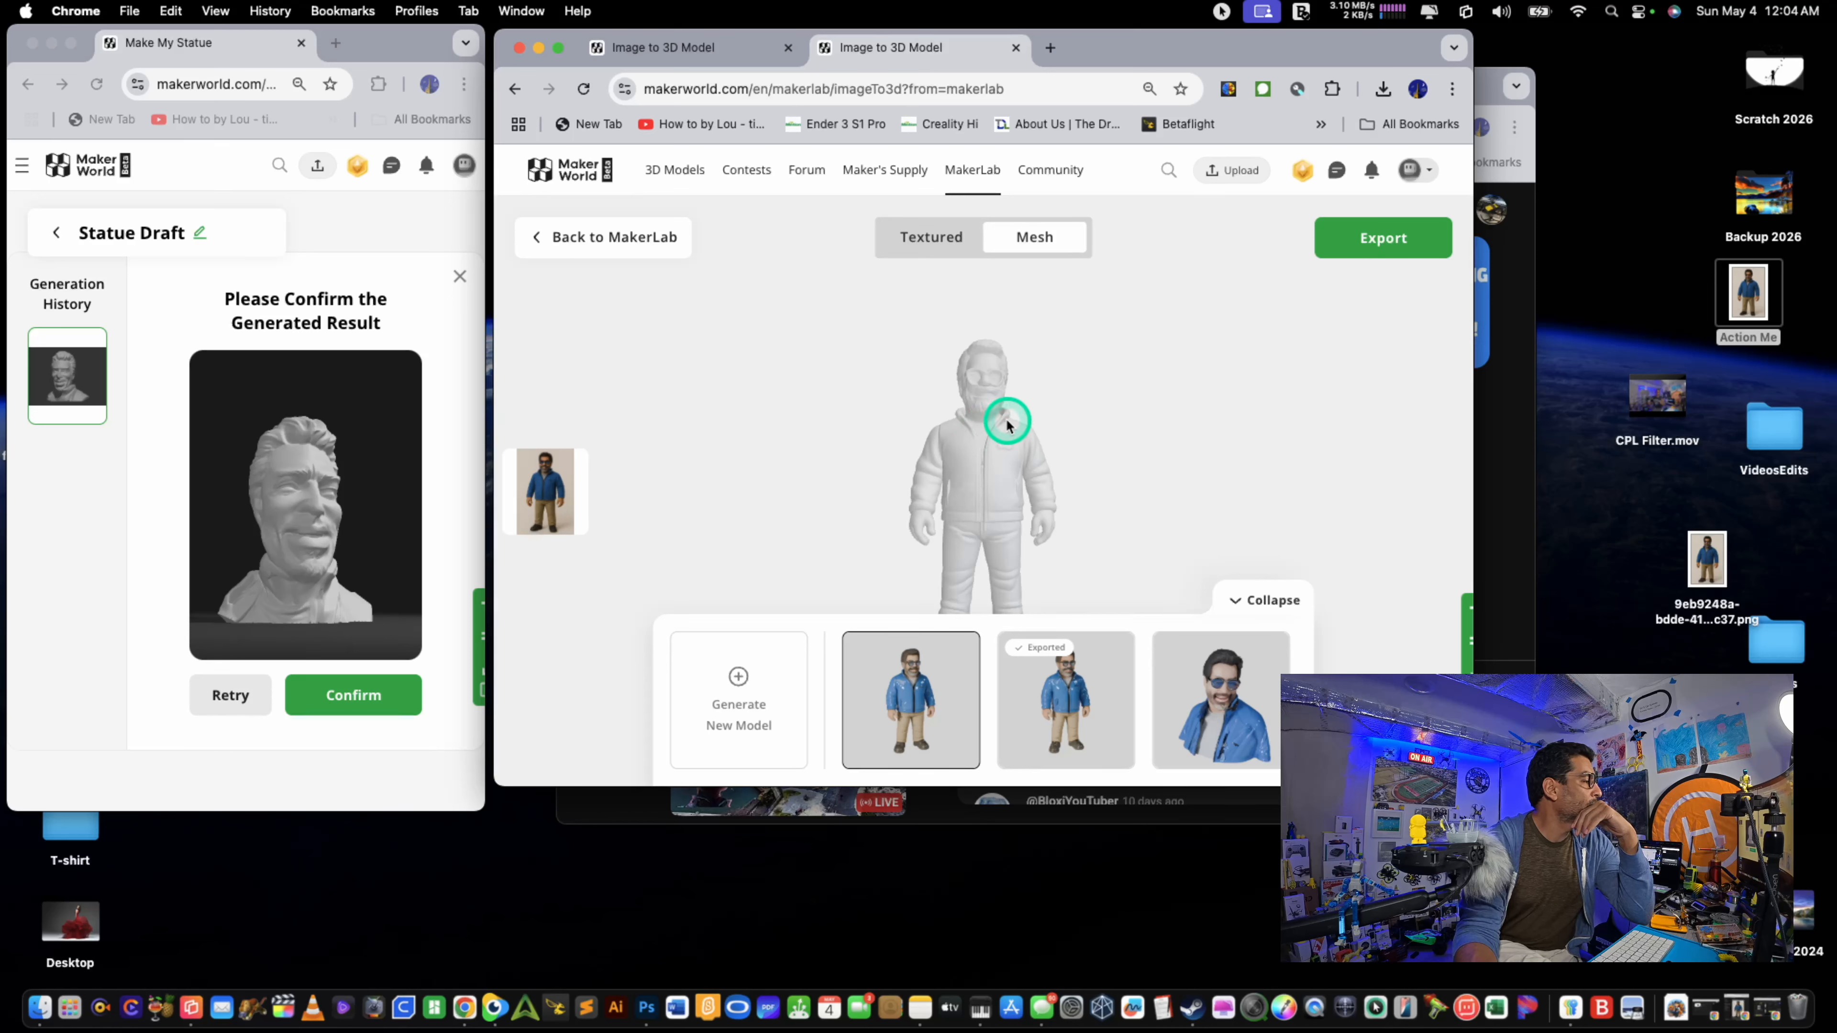
mouse_move(1007, 447)
mouse_down()
mouse_move(1078, 460)
mouse_move(1182, 439)
mouse_move(1083, 411)
mouse_move(1013, 447)
mouse_up()
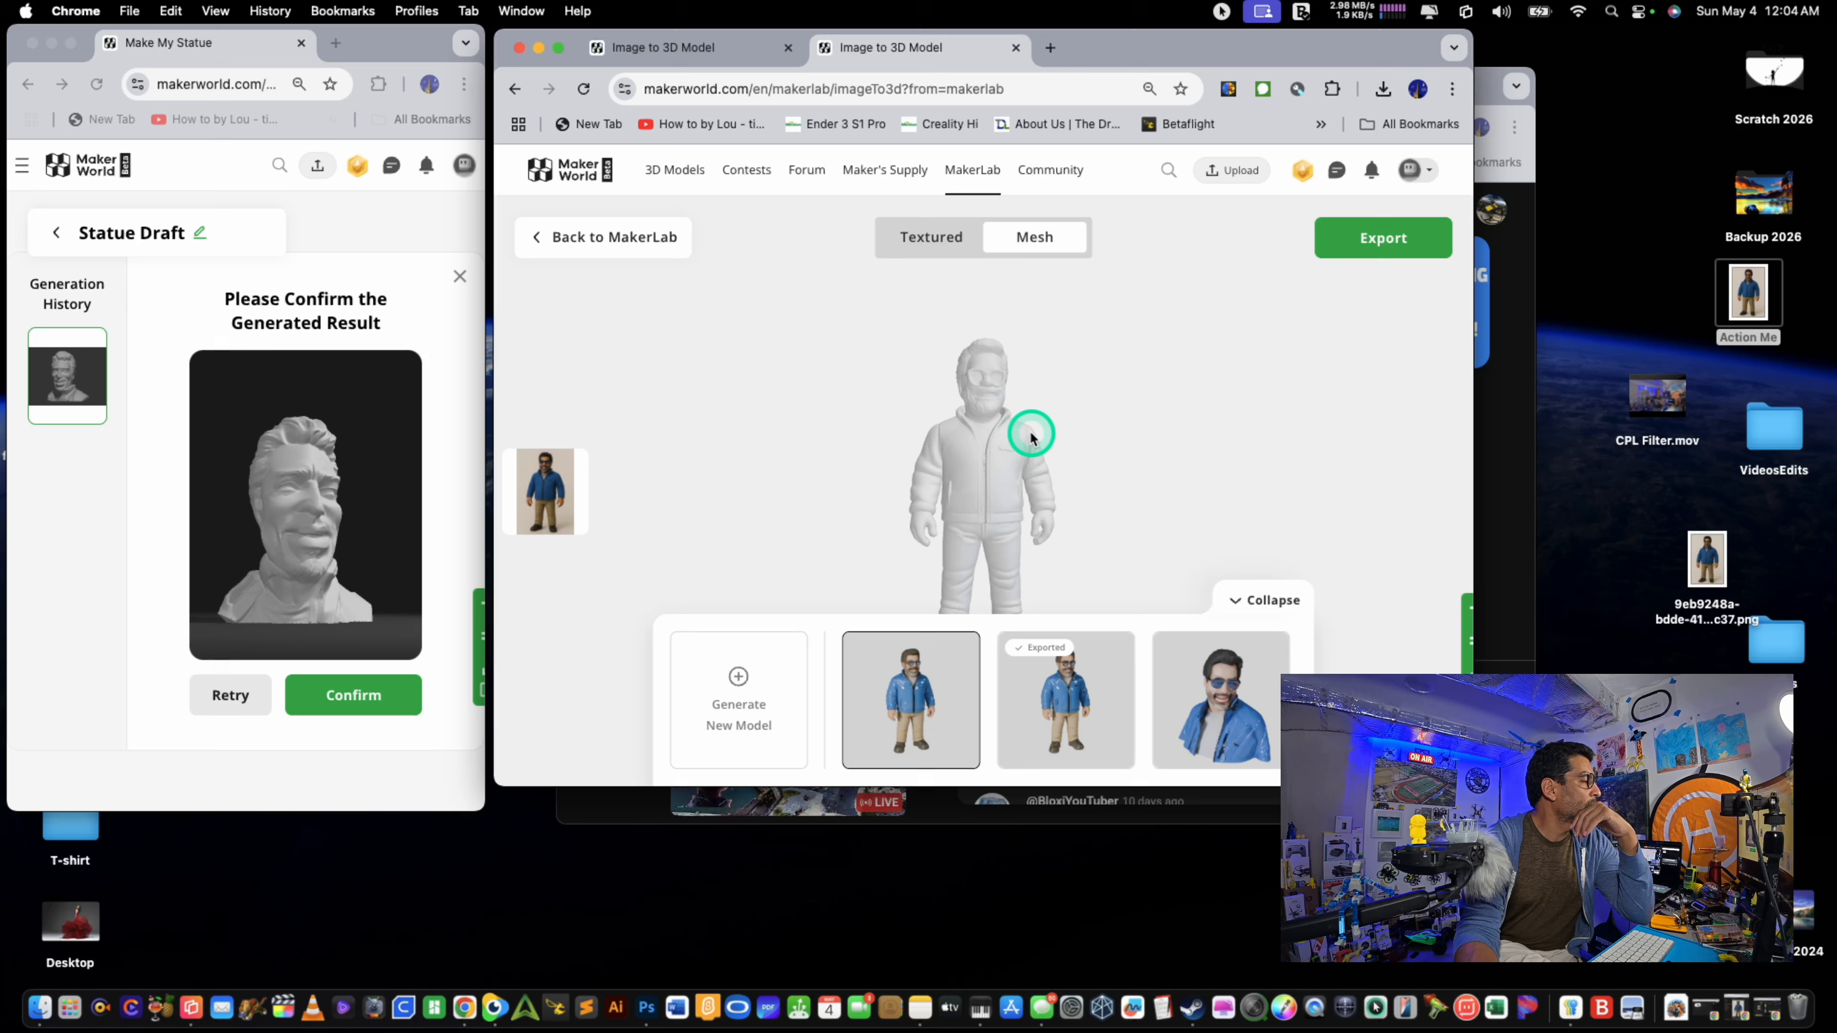
scroll(1259, 304, down, 5)
scroll(1257, 311, up, 3)
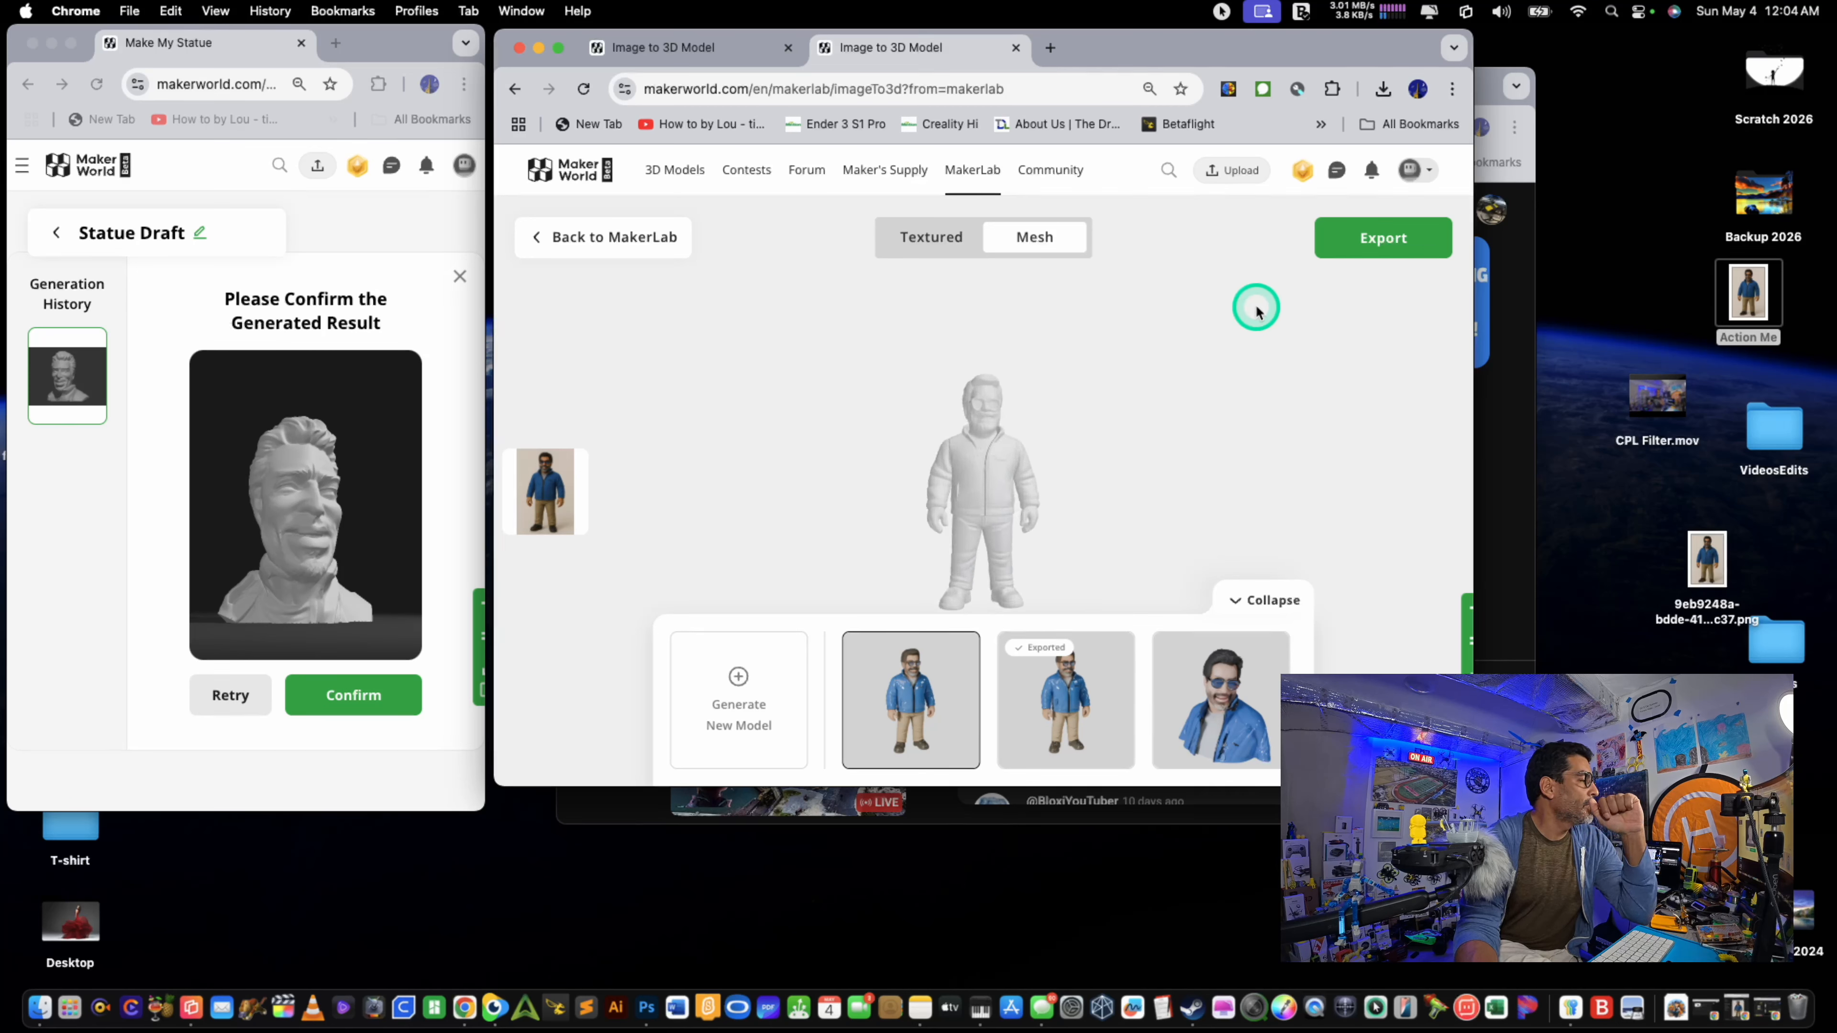
scroll(1258, 310, up, 2)
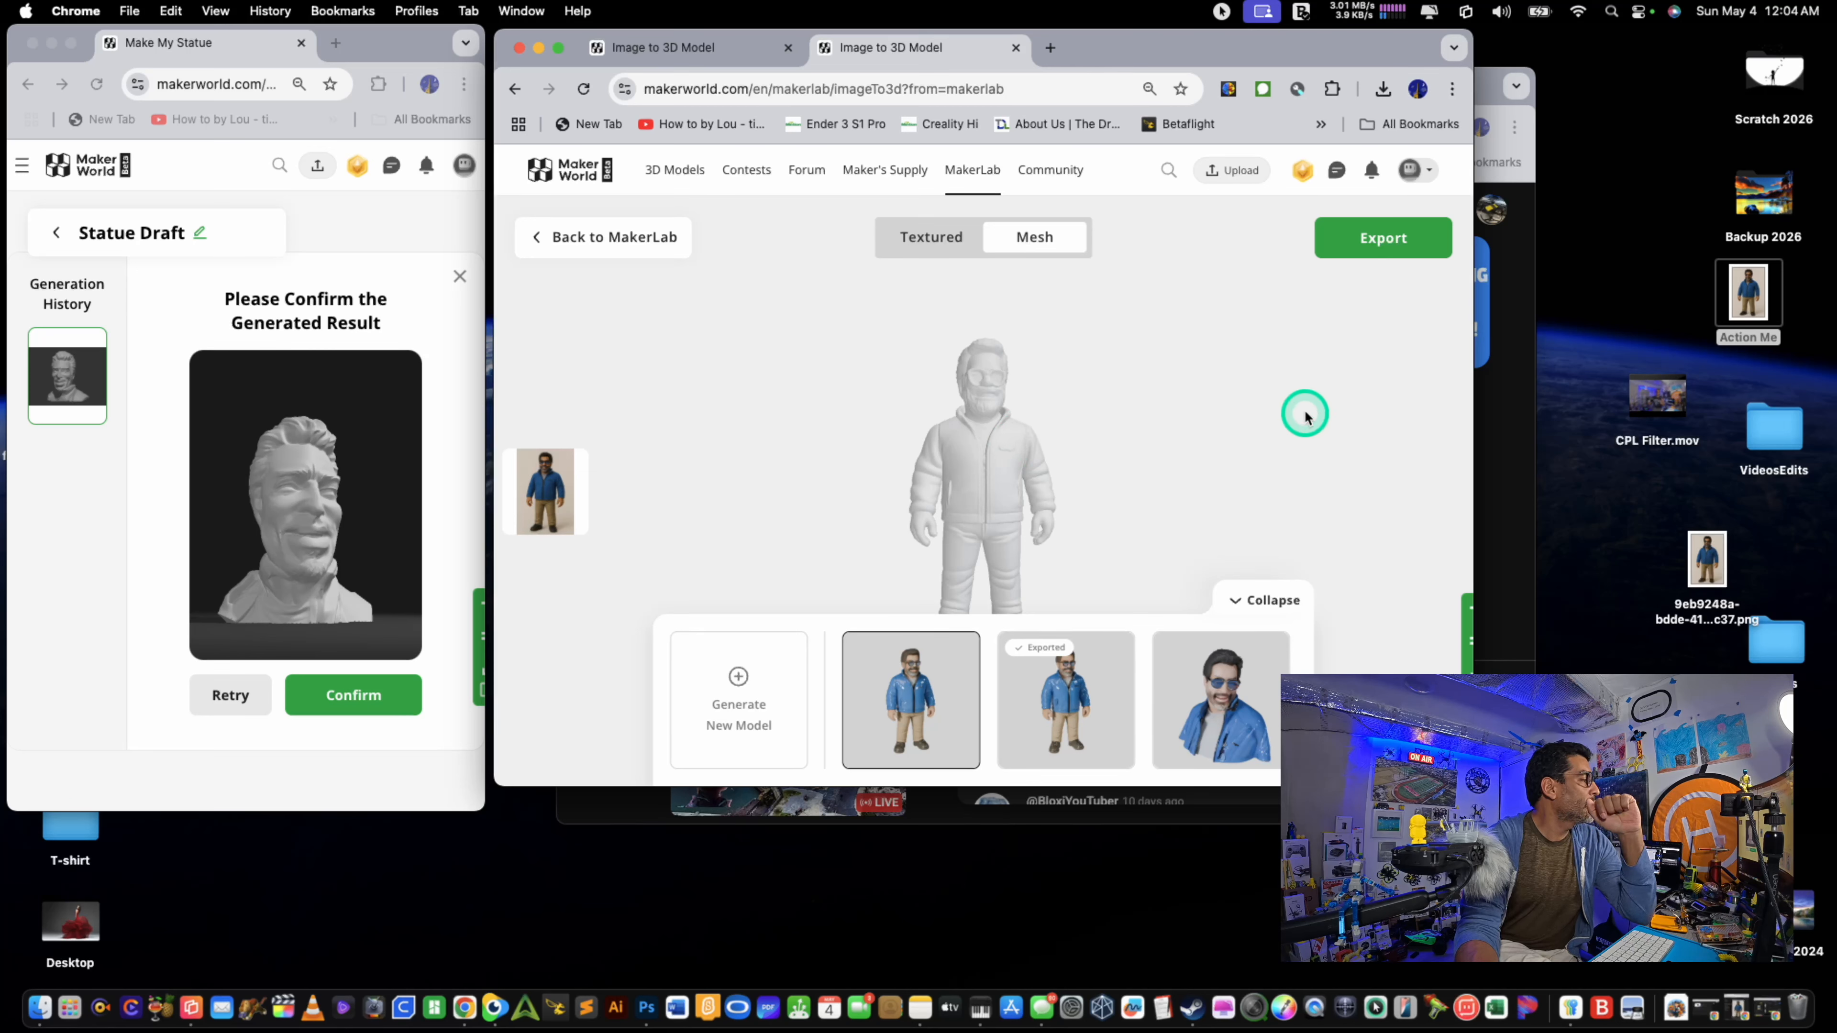
Step: Export the new figure model, accept the MakerLab credit charge of 2, and download the OBJ file
click(1392, 245)
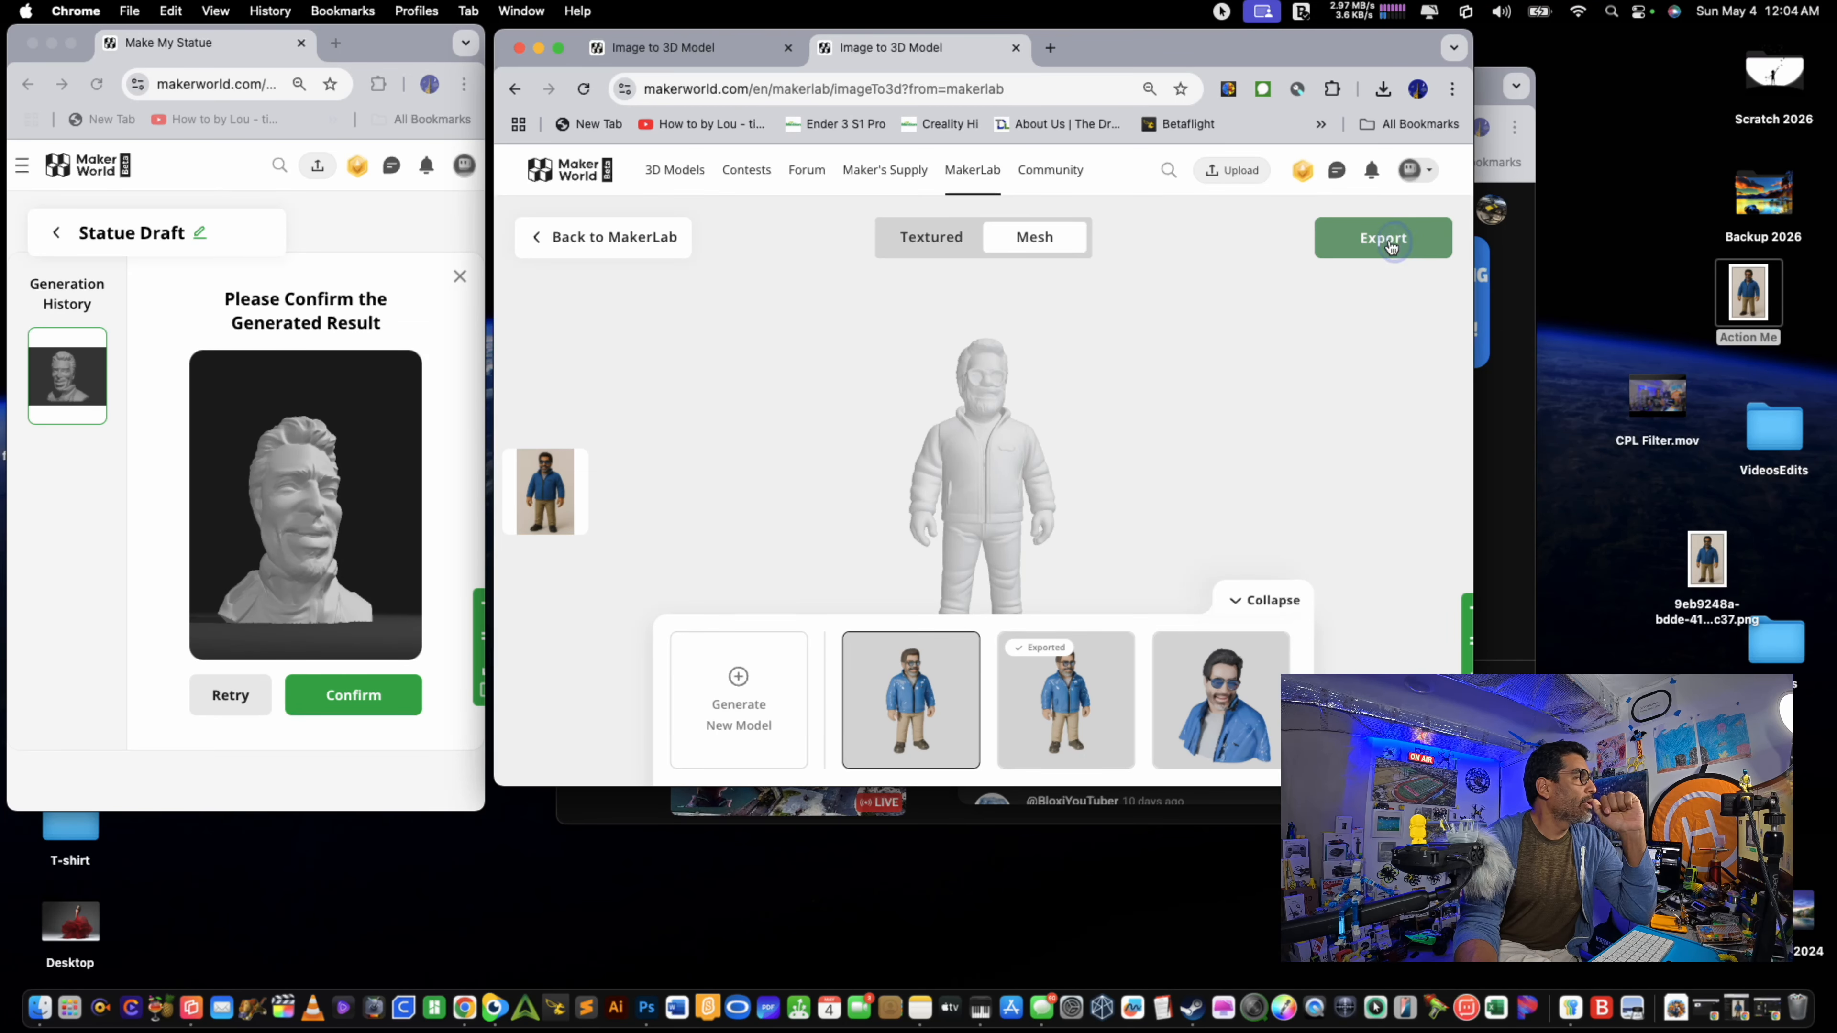
click(1392, 245)
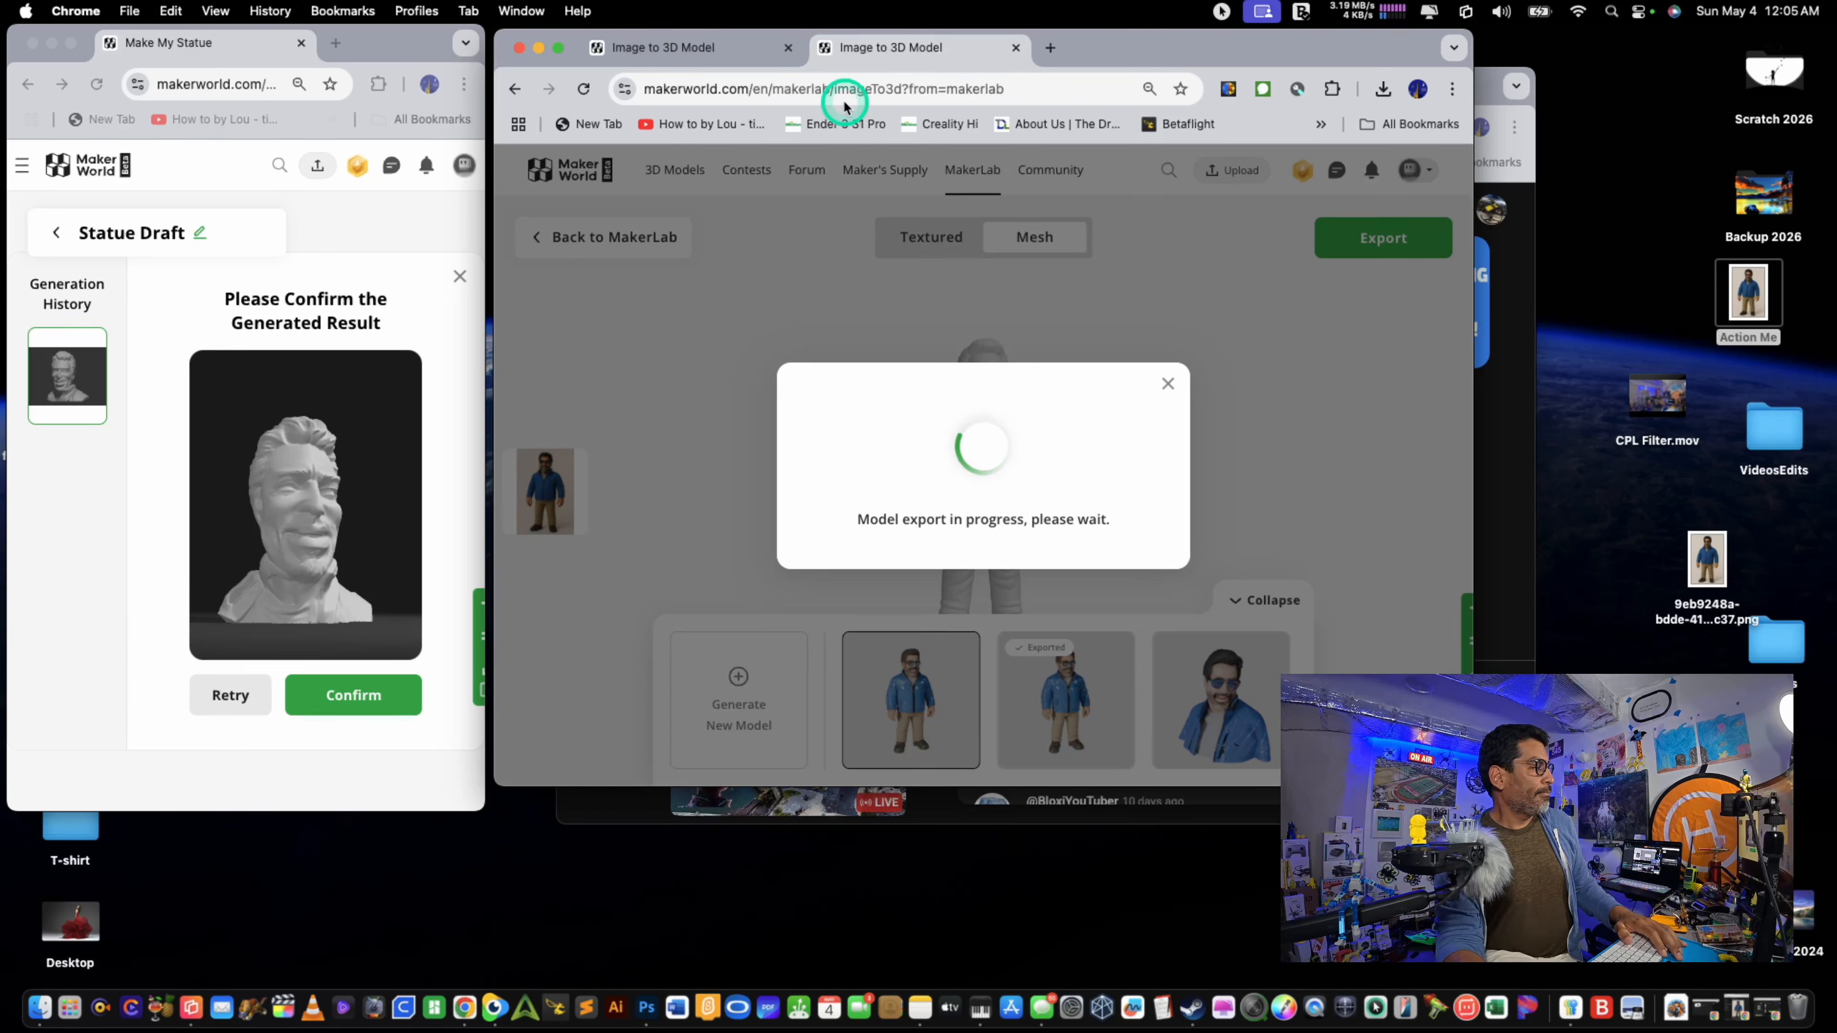
click(558, 49)
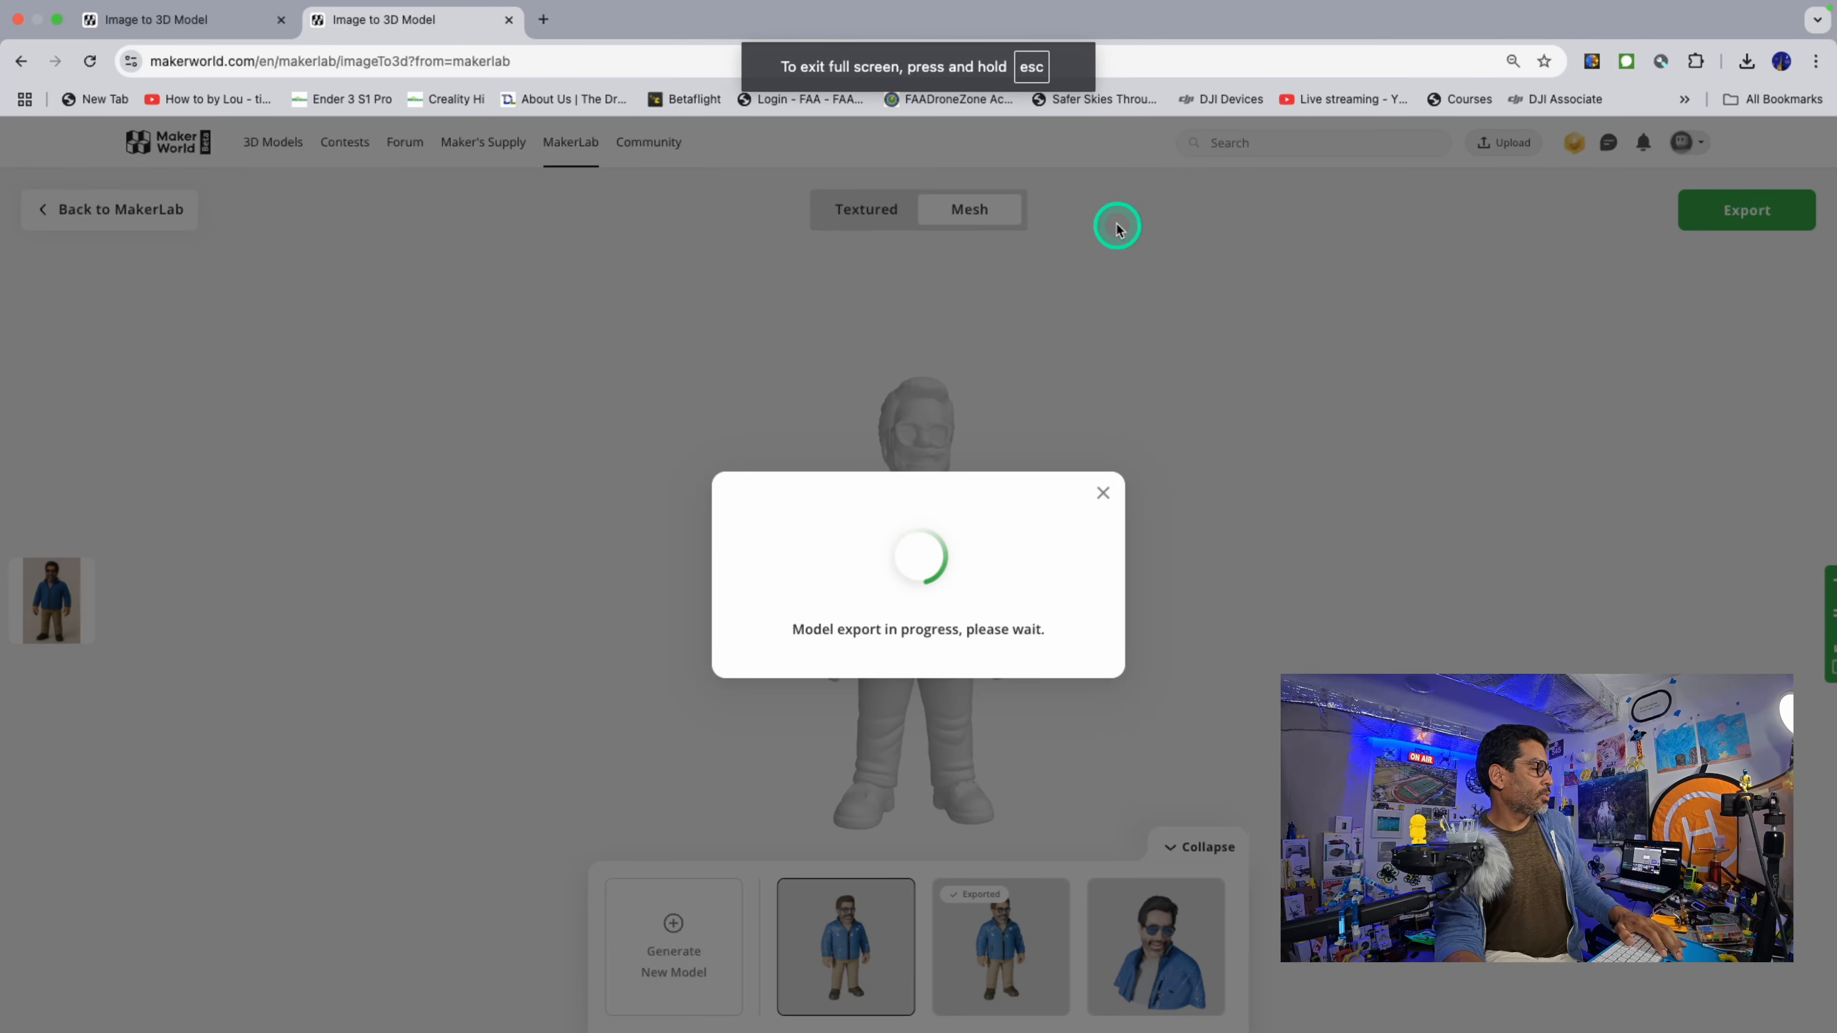
click(544, 22)
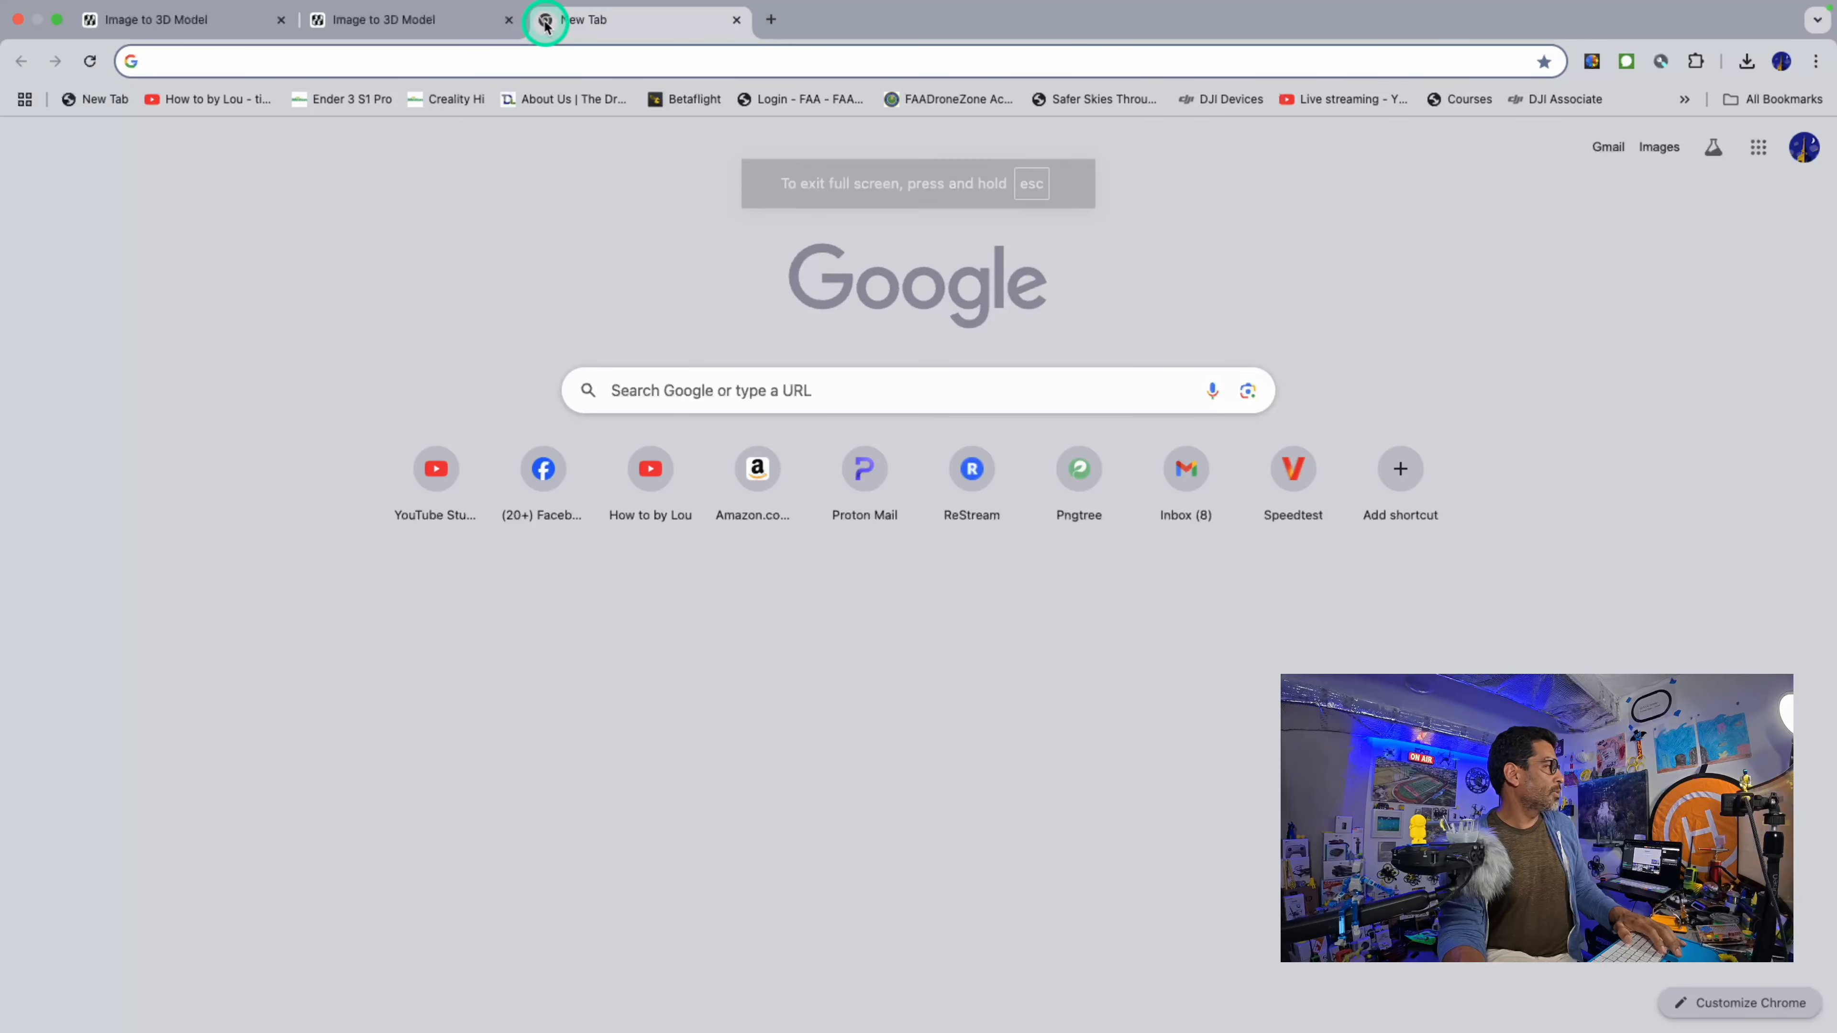
click(422, 28)
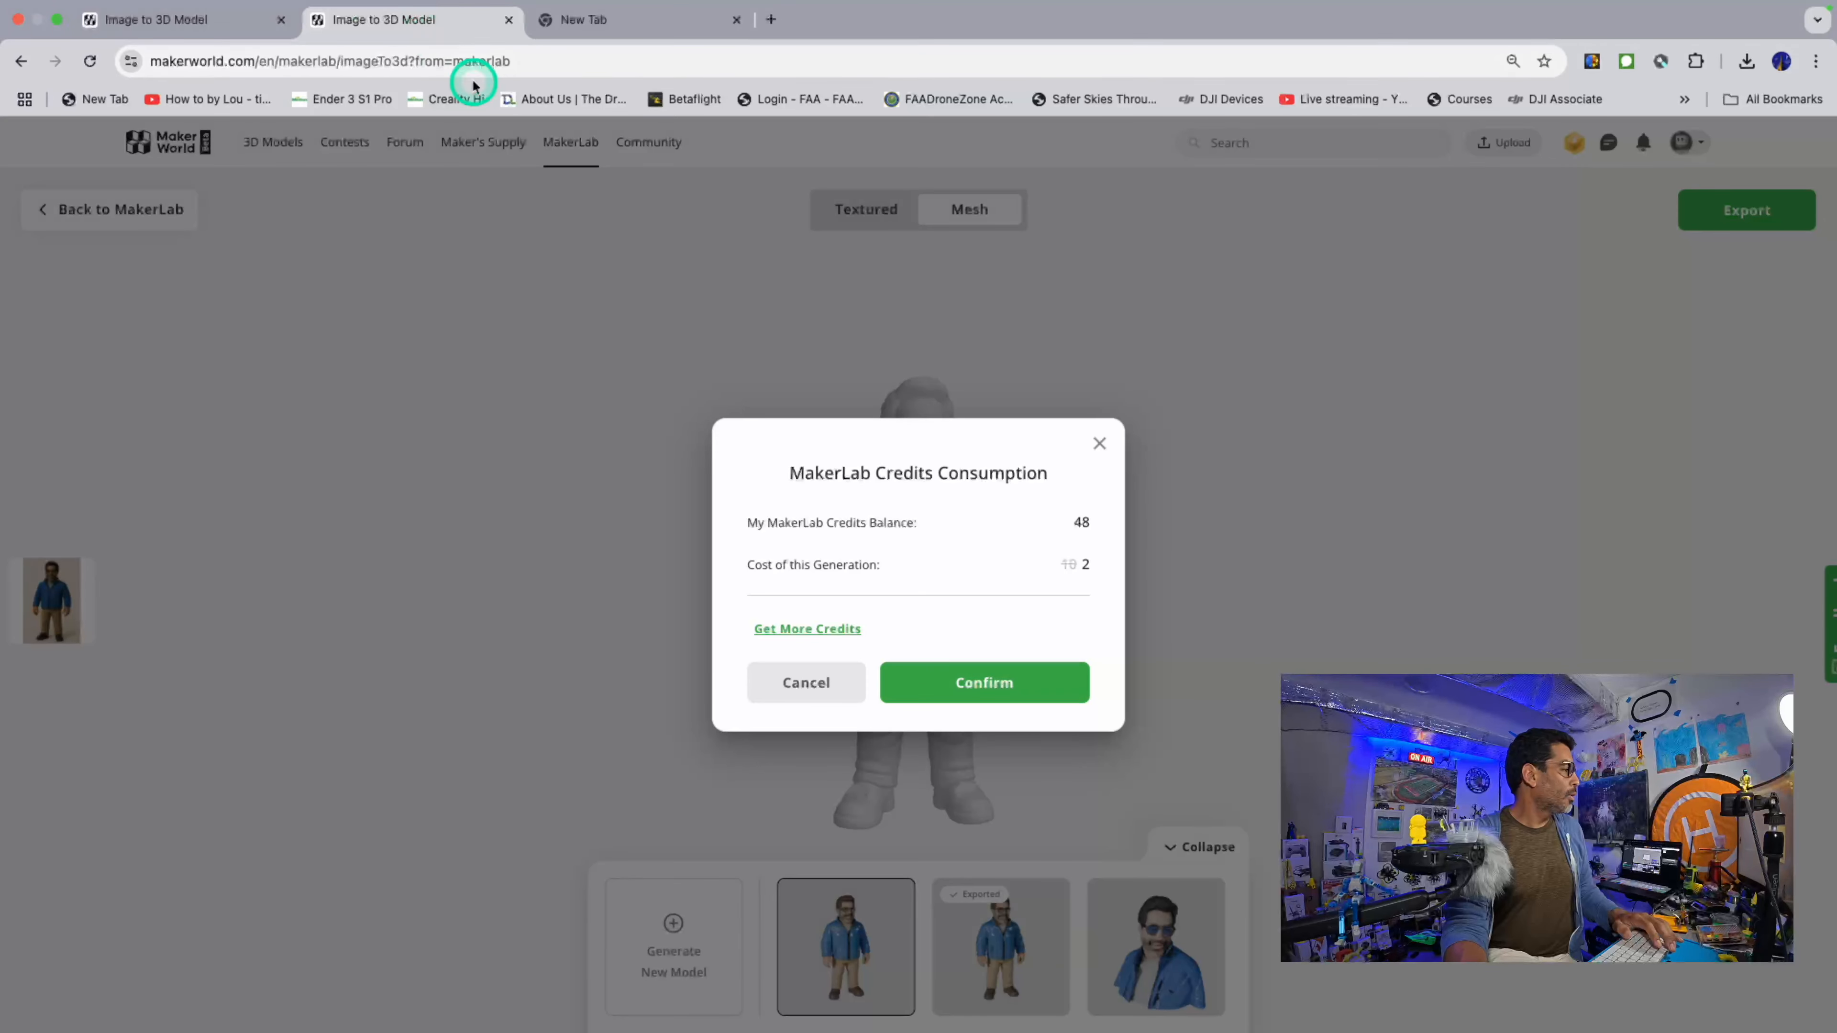
click(1003, 687)
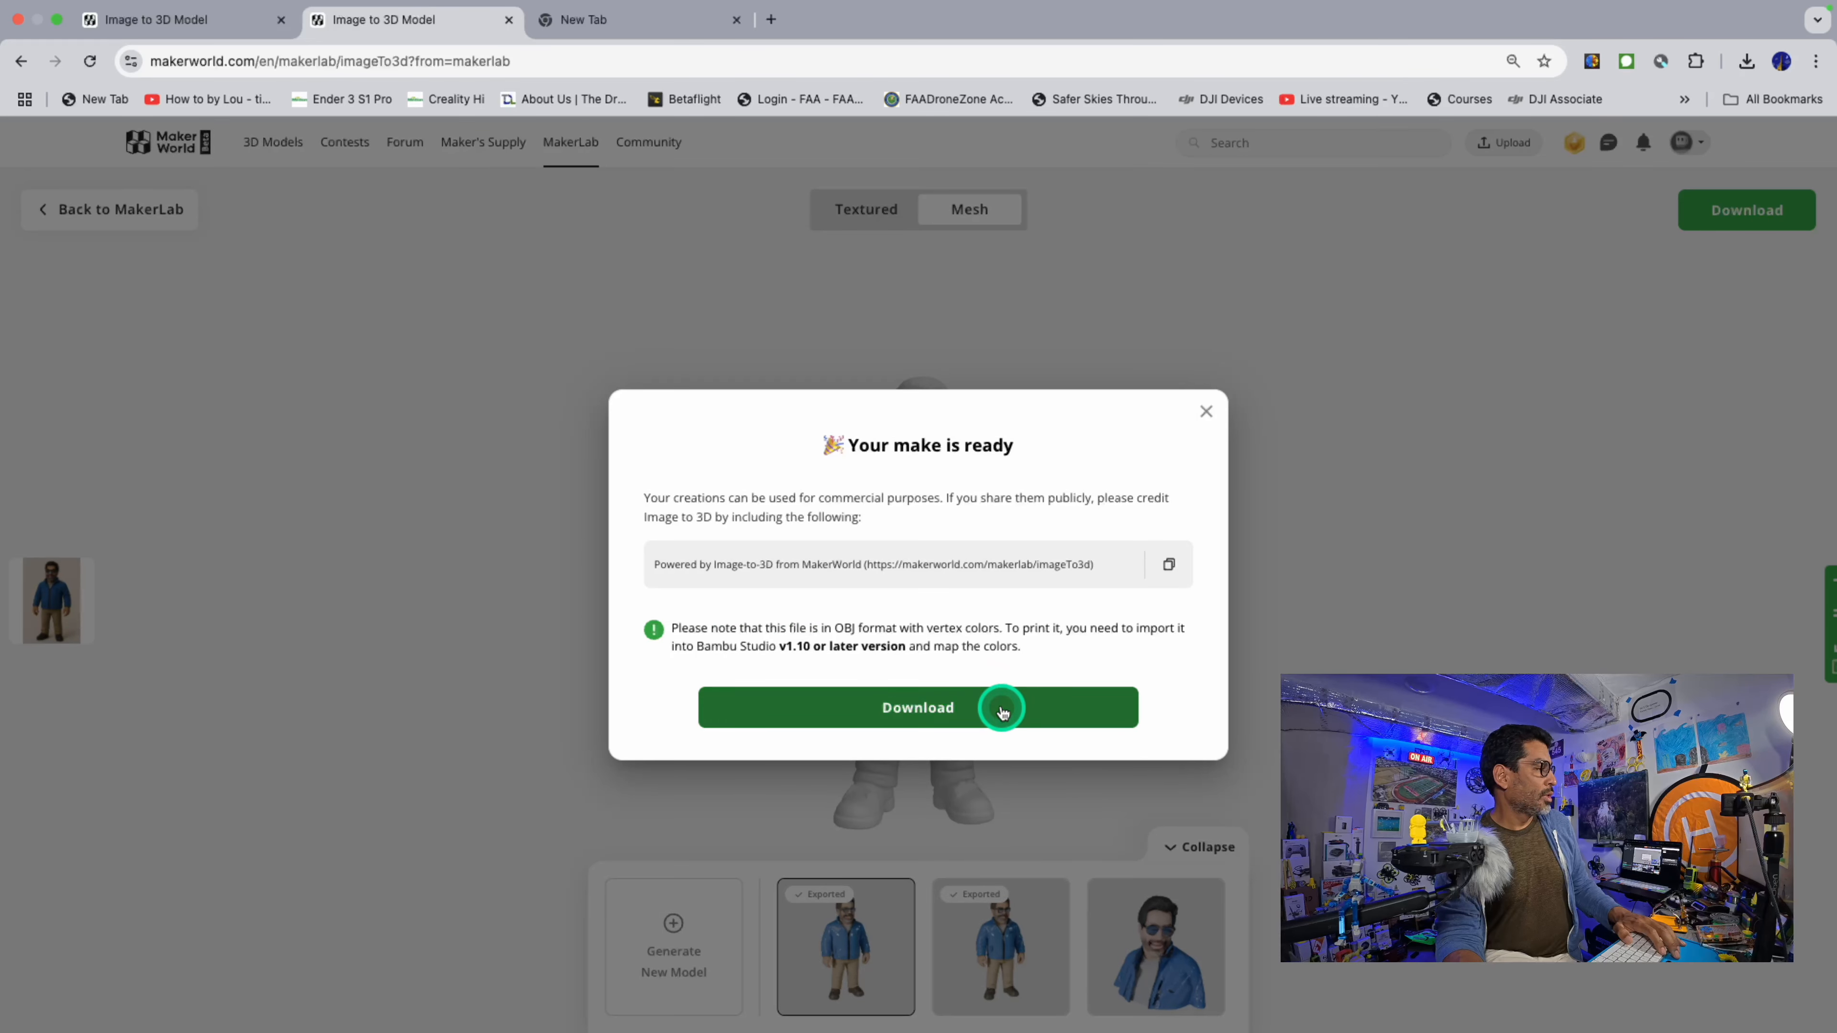
click(1002, 712)
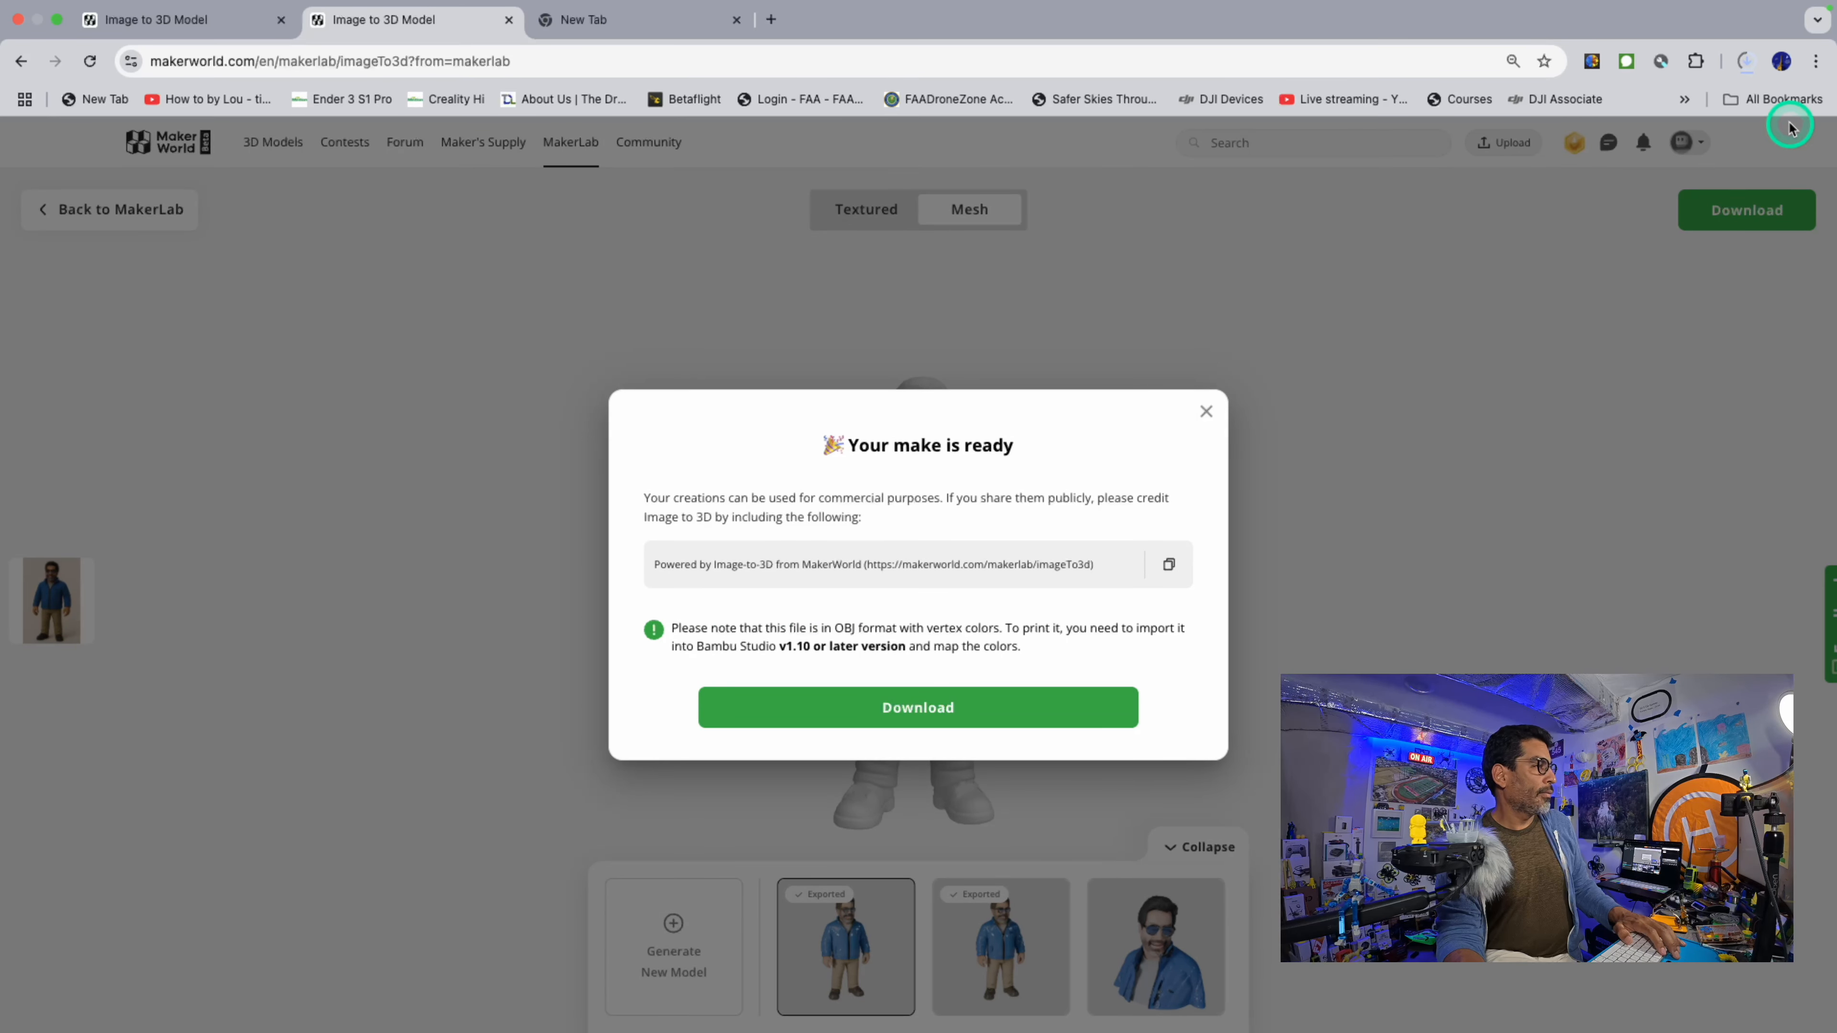
Step: Show the downloaded result (2).obj in the Downloads folder and preview it
click(1746, 63)
mouse_move(1609, 114)
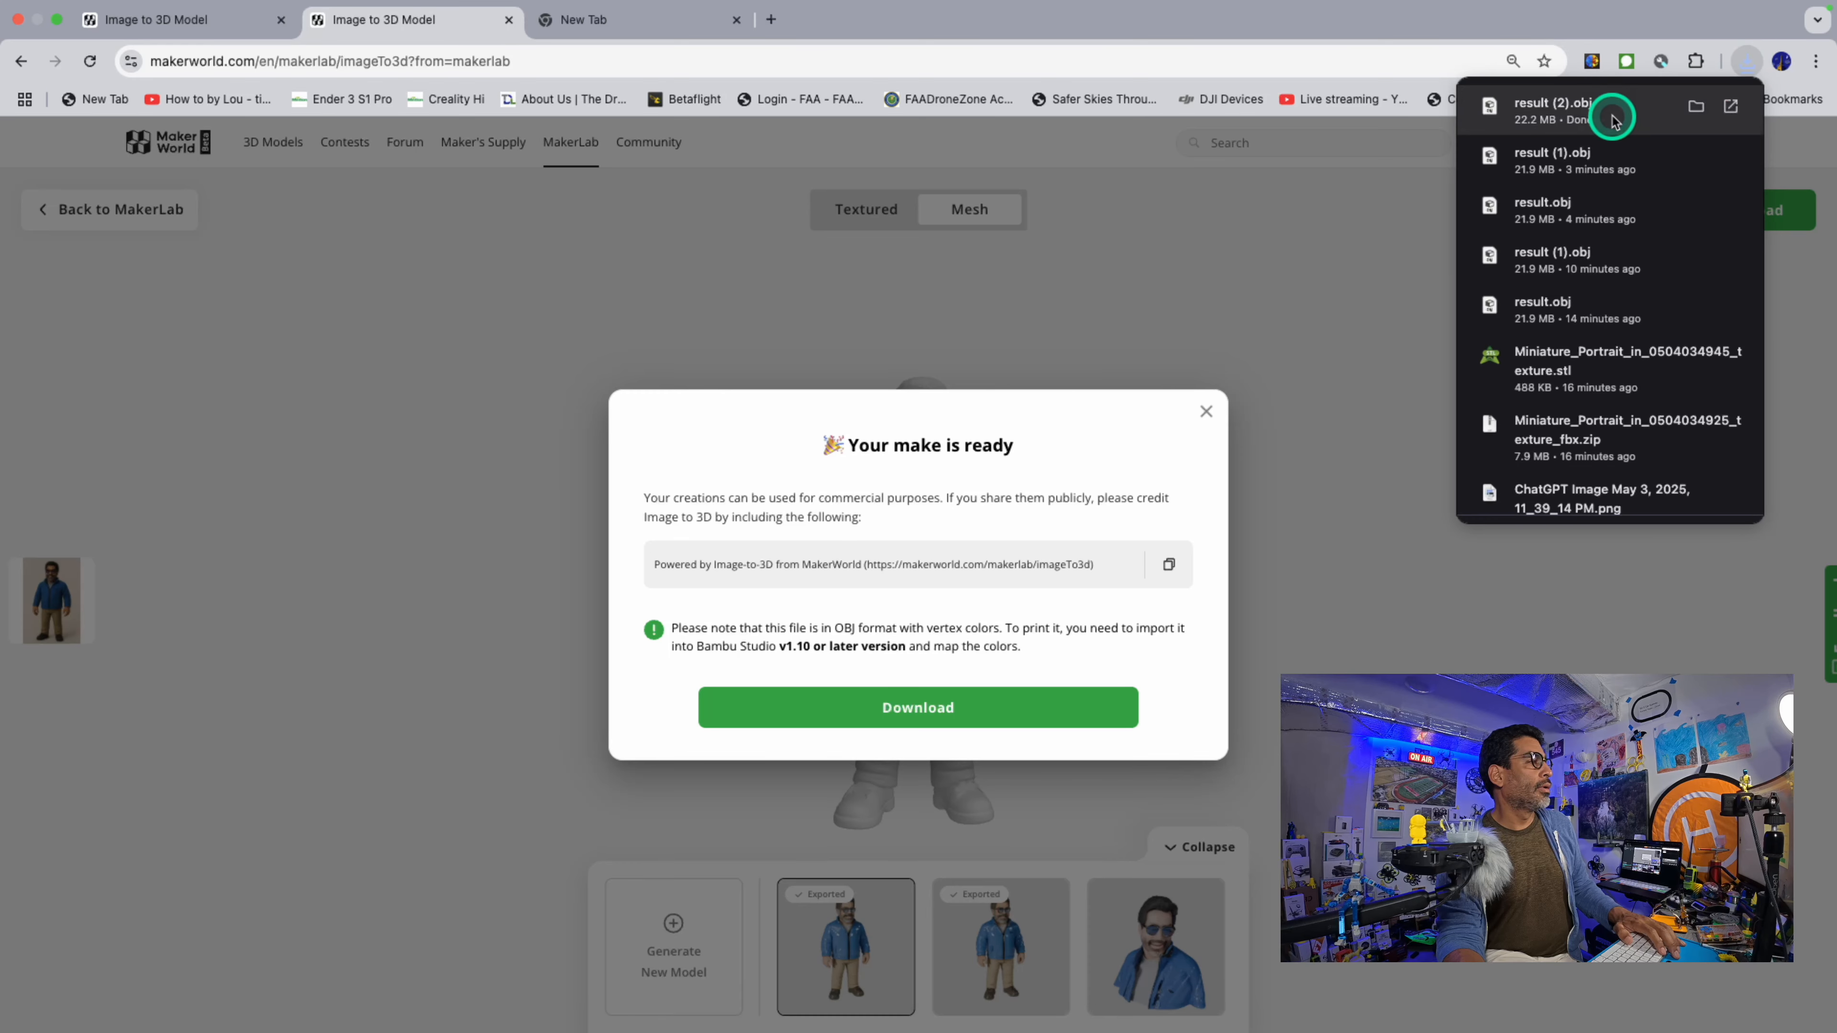
click(1699, 107)
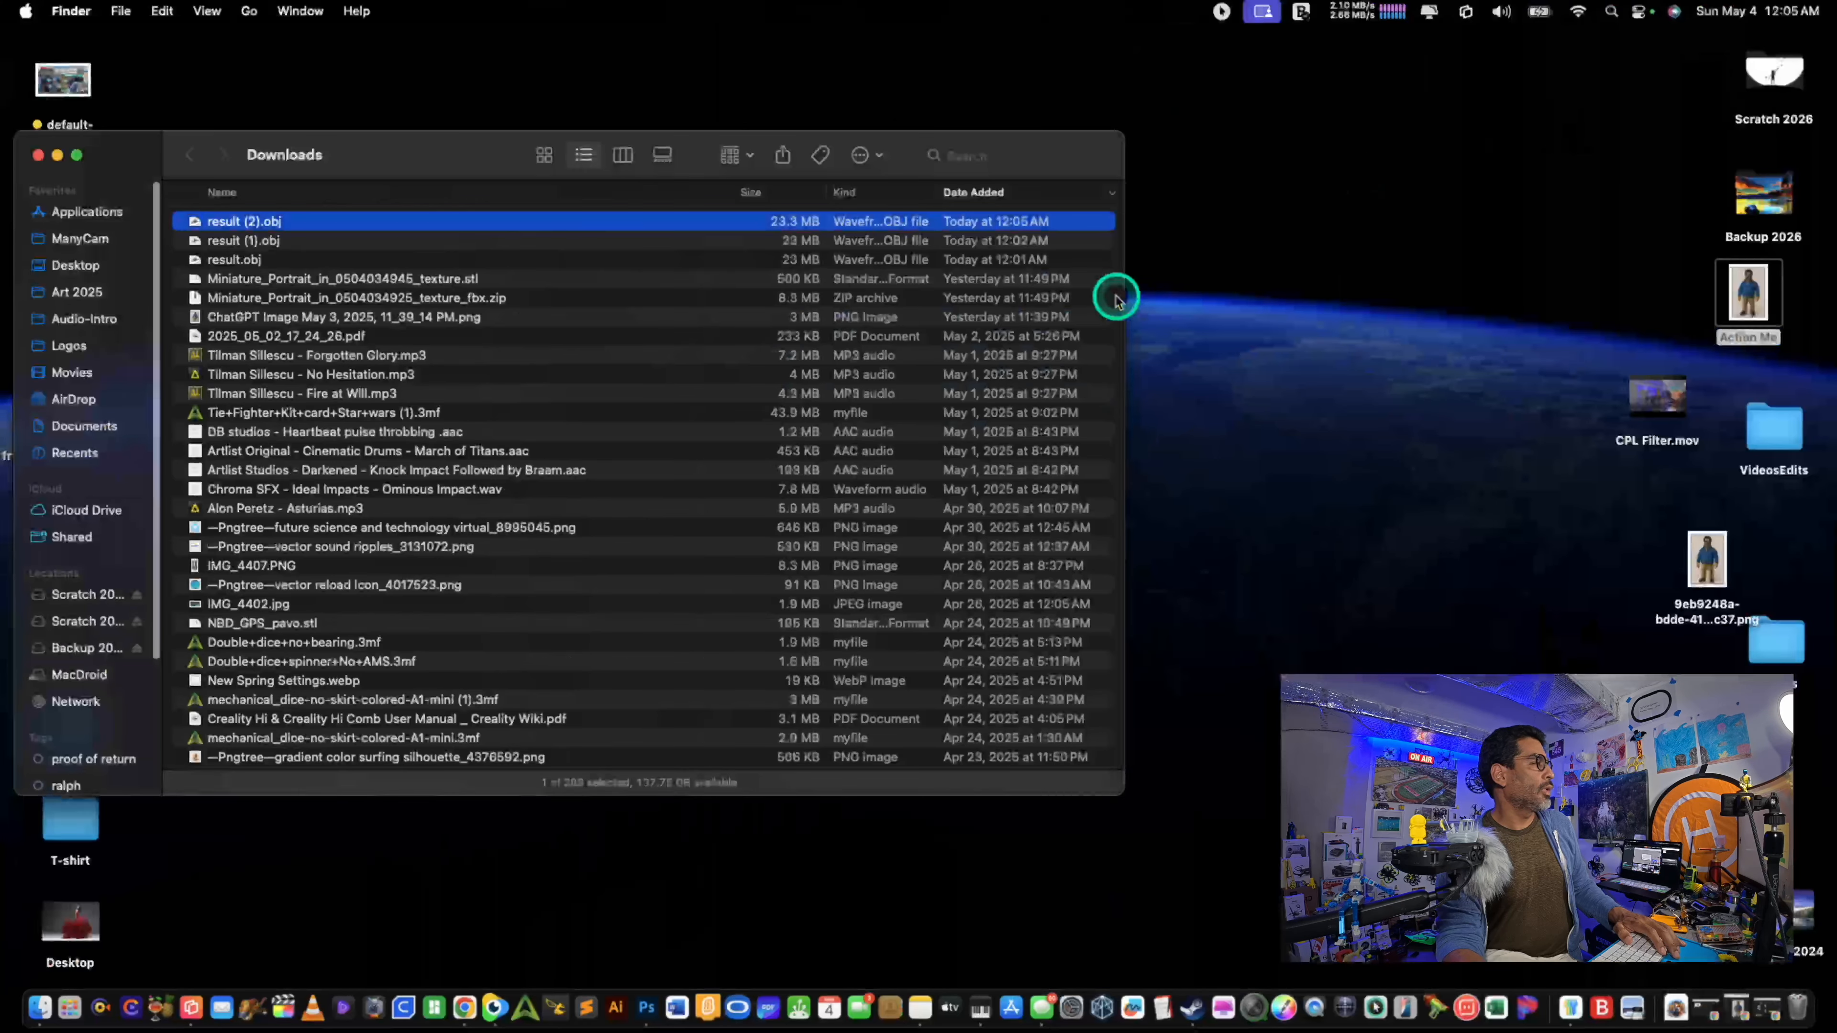
key(space)
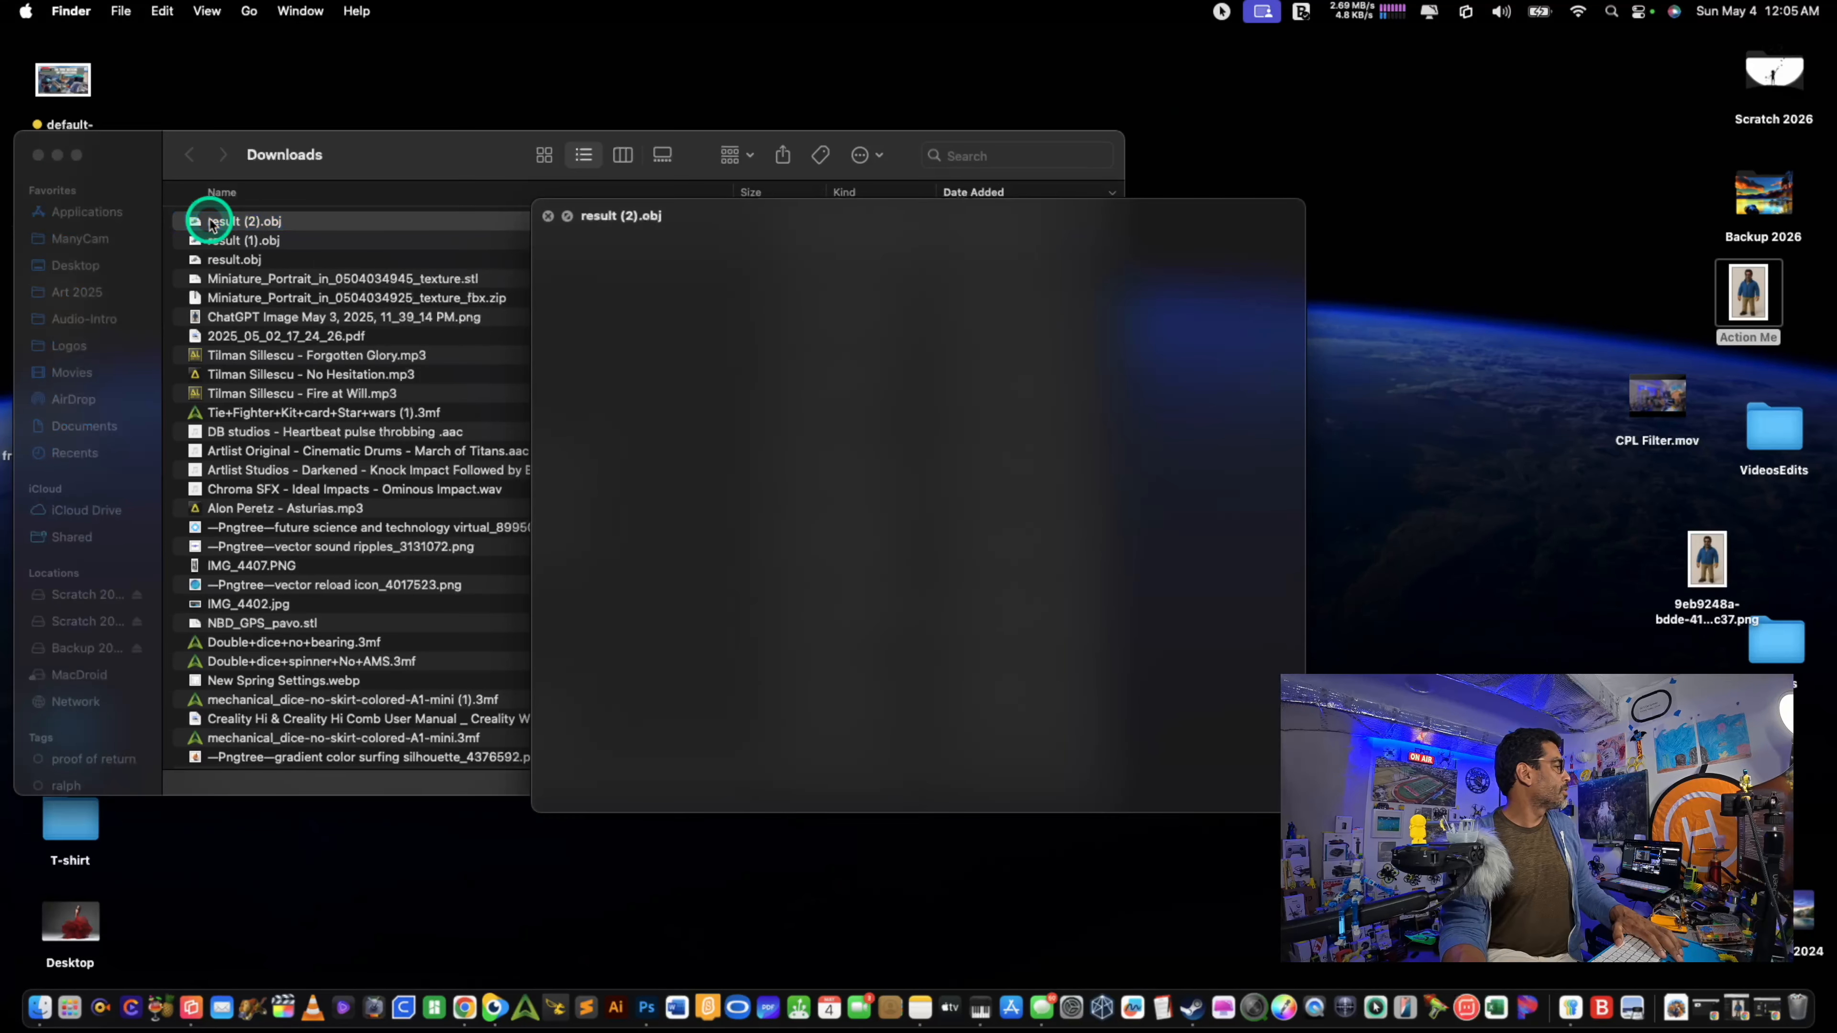
key(space)
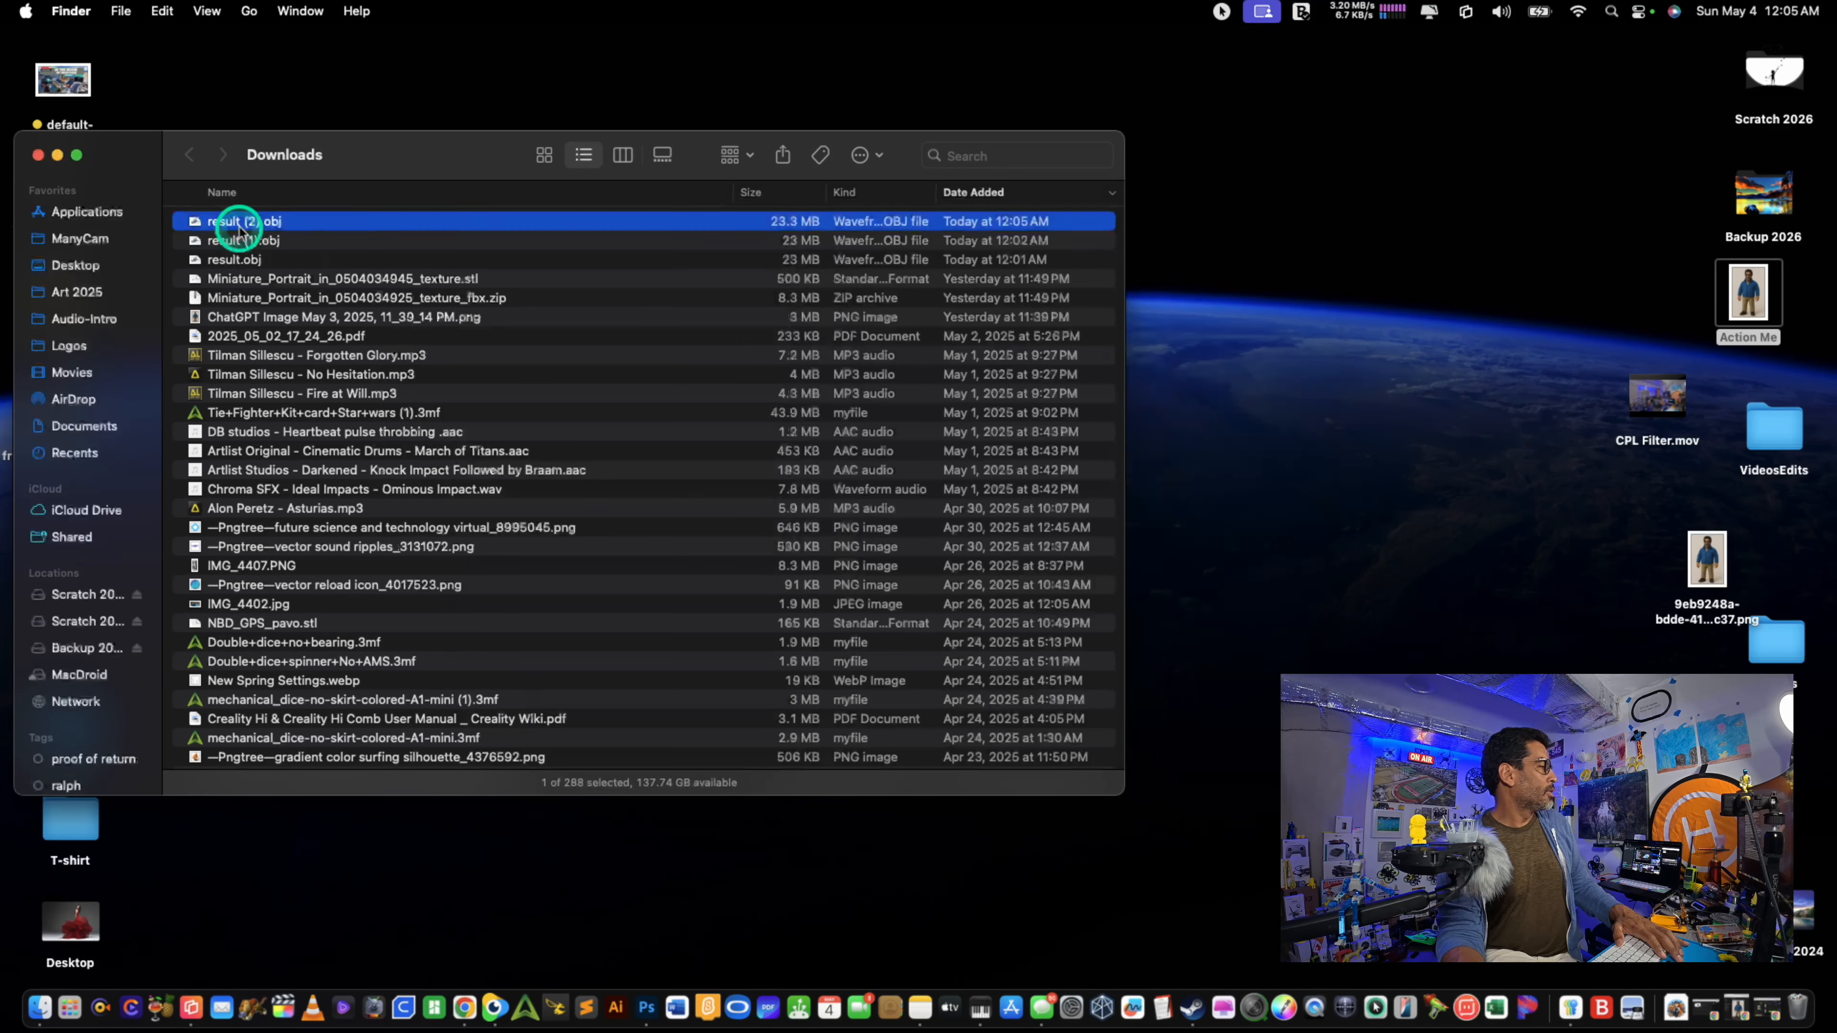
scroll(628, 624, down, 1)
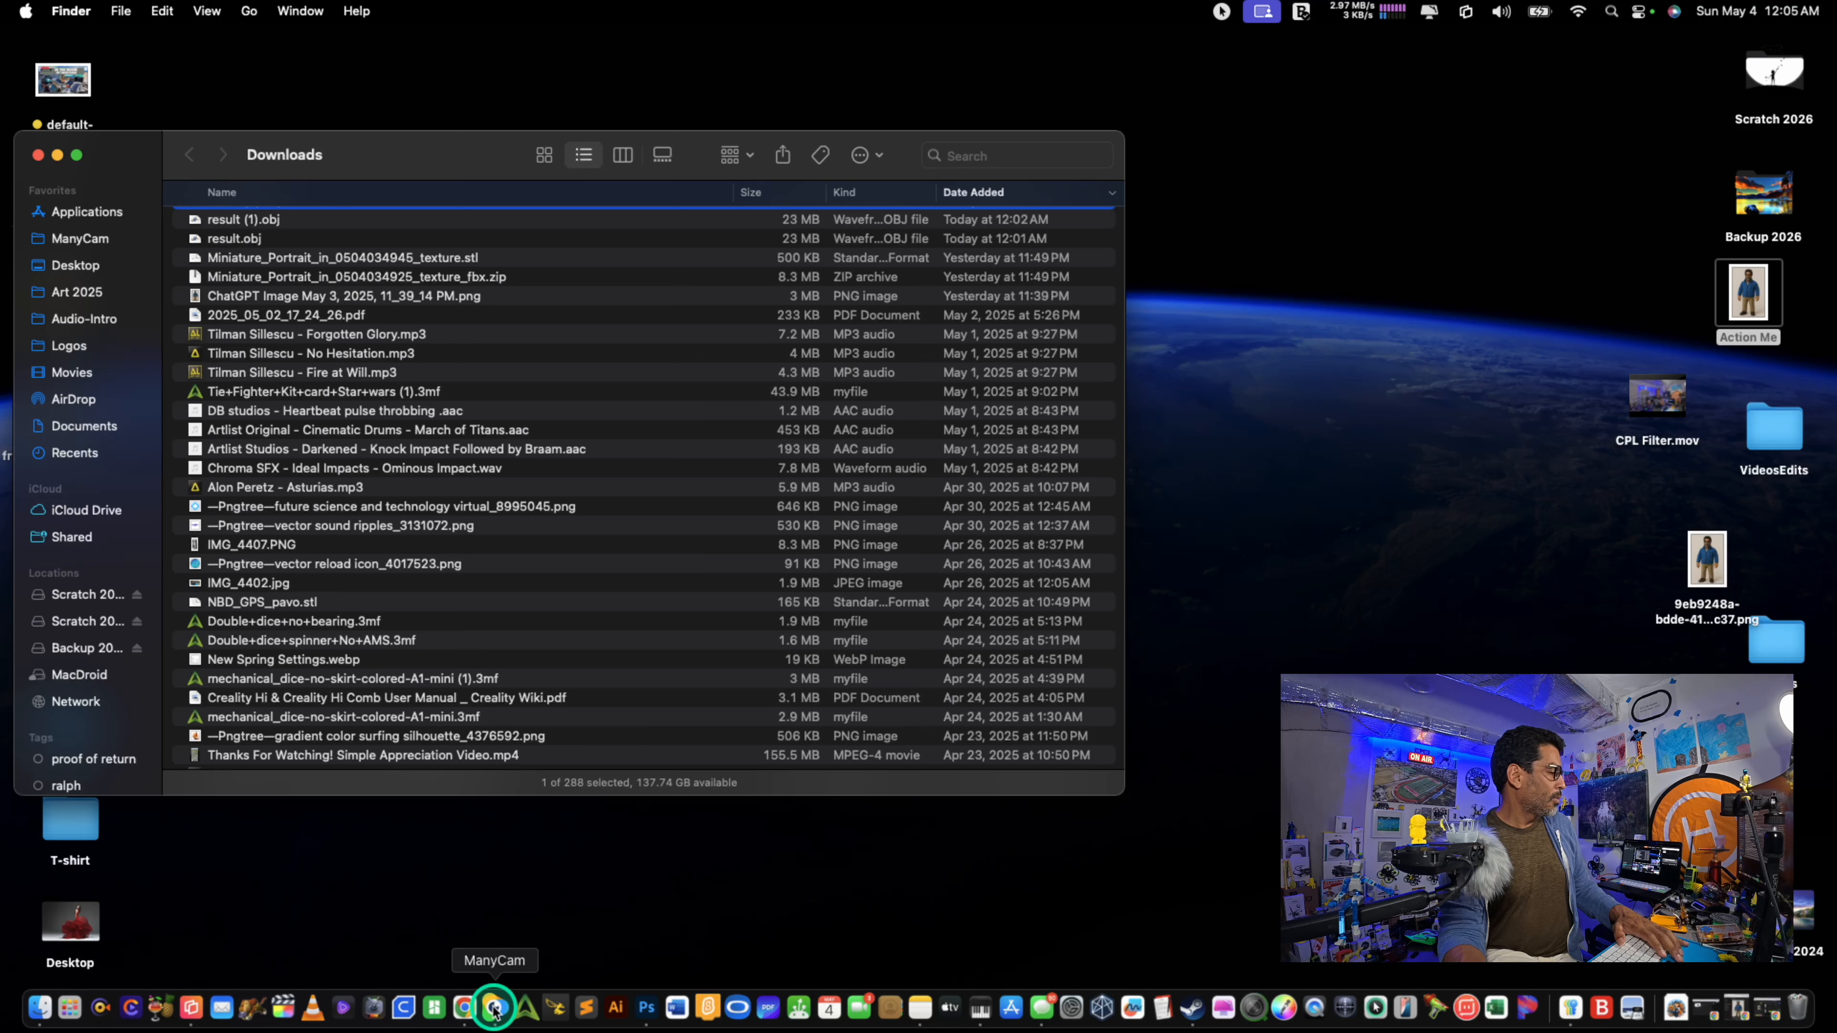
Step: Switch to Chrome and search the web for "conver obj to stl"
click(465, 1008)
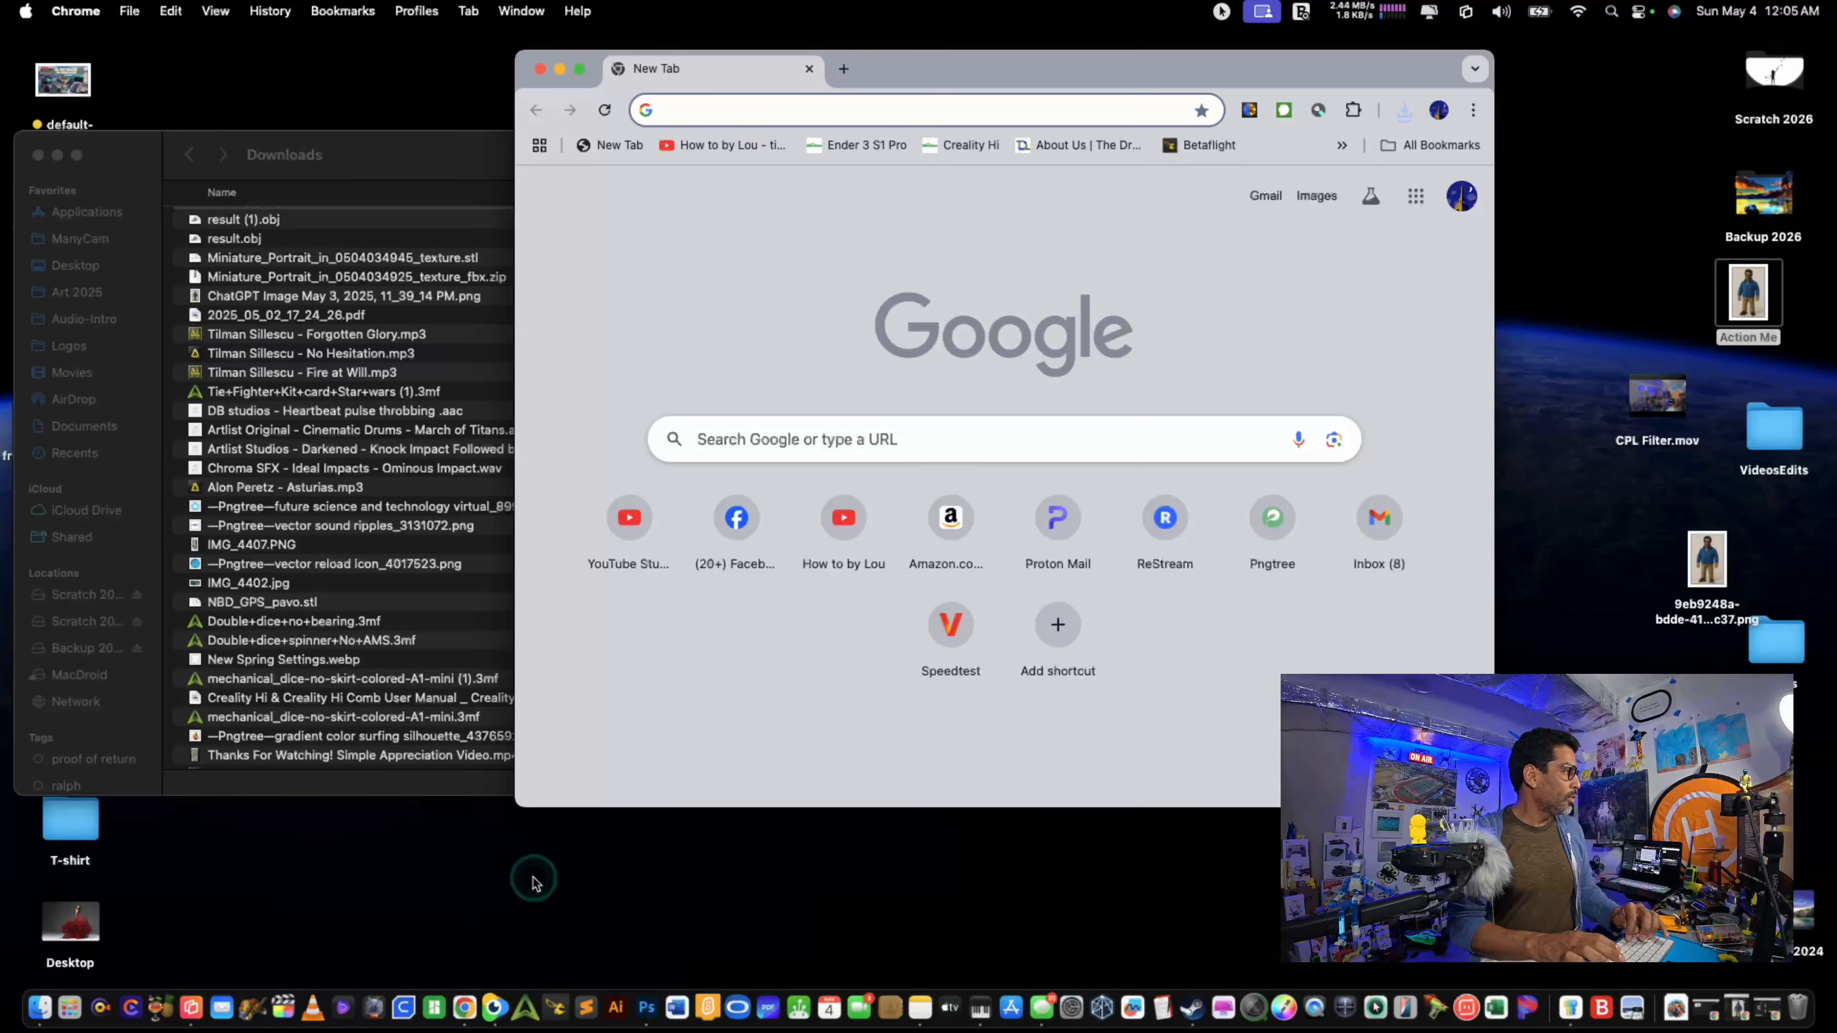
text(conv)
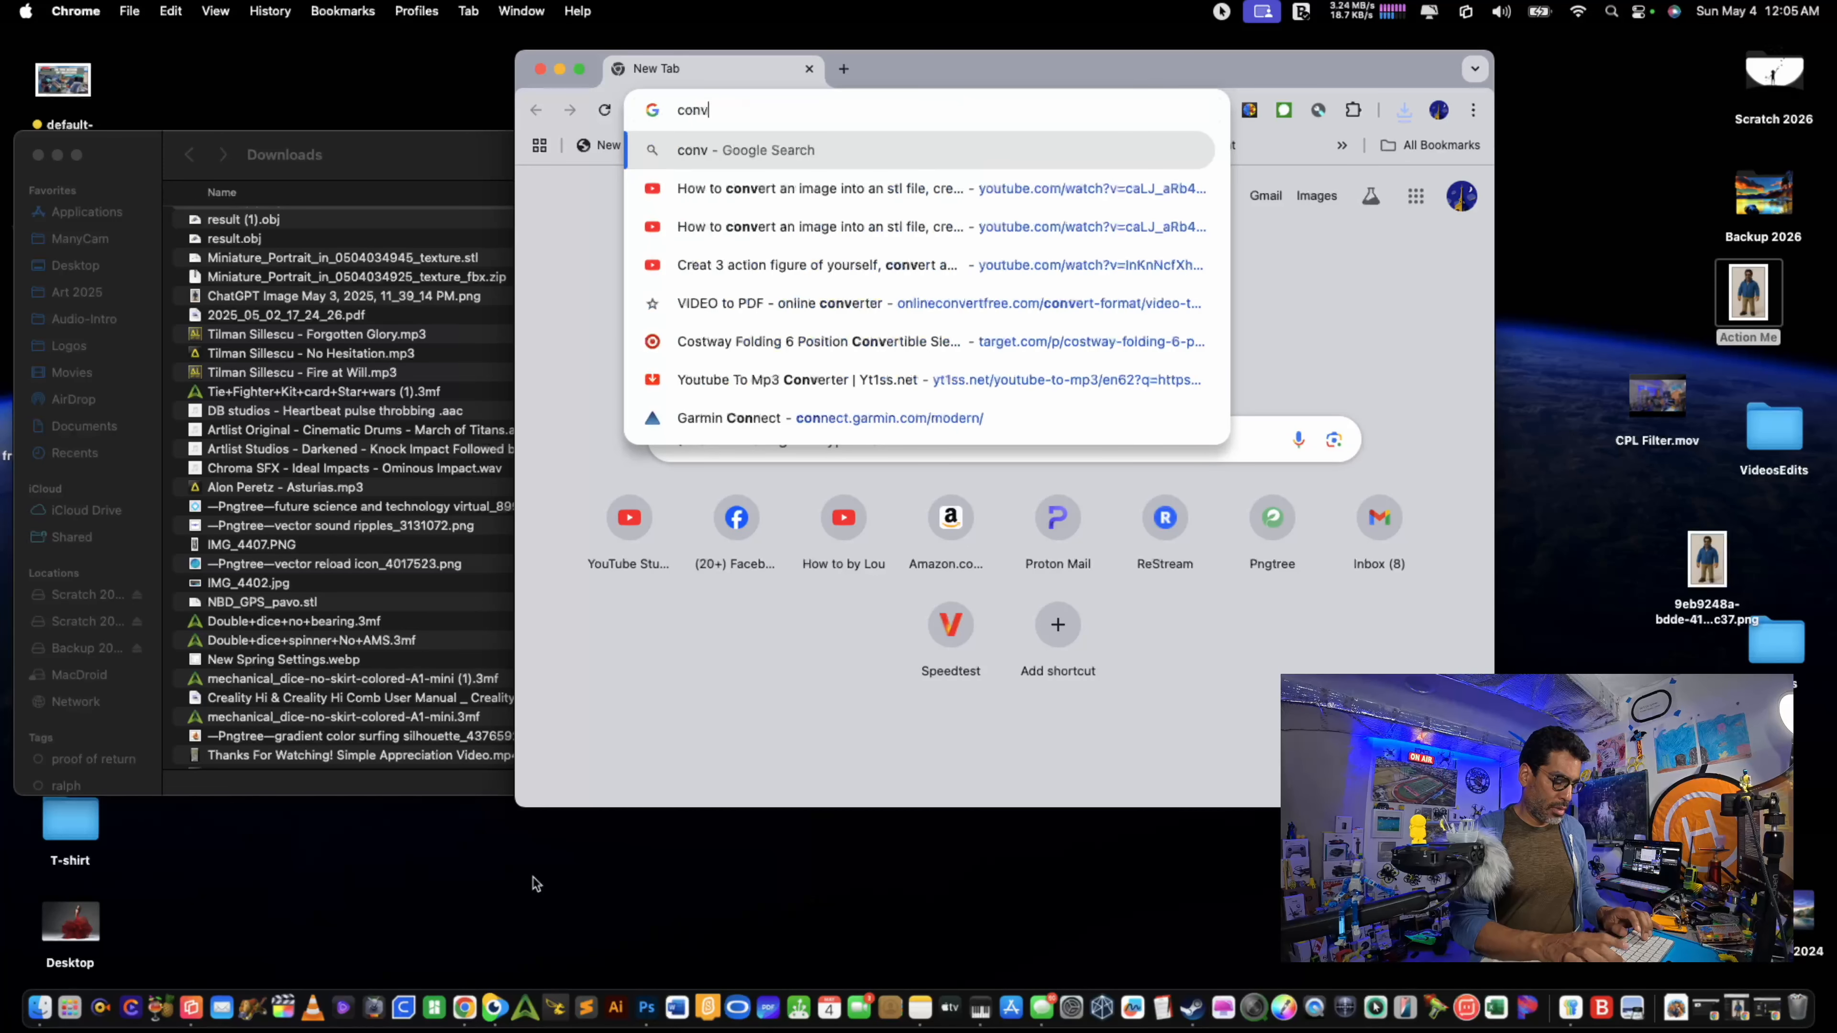
text(er o)
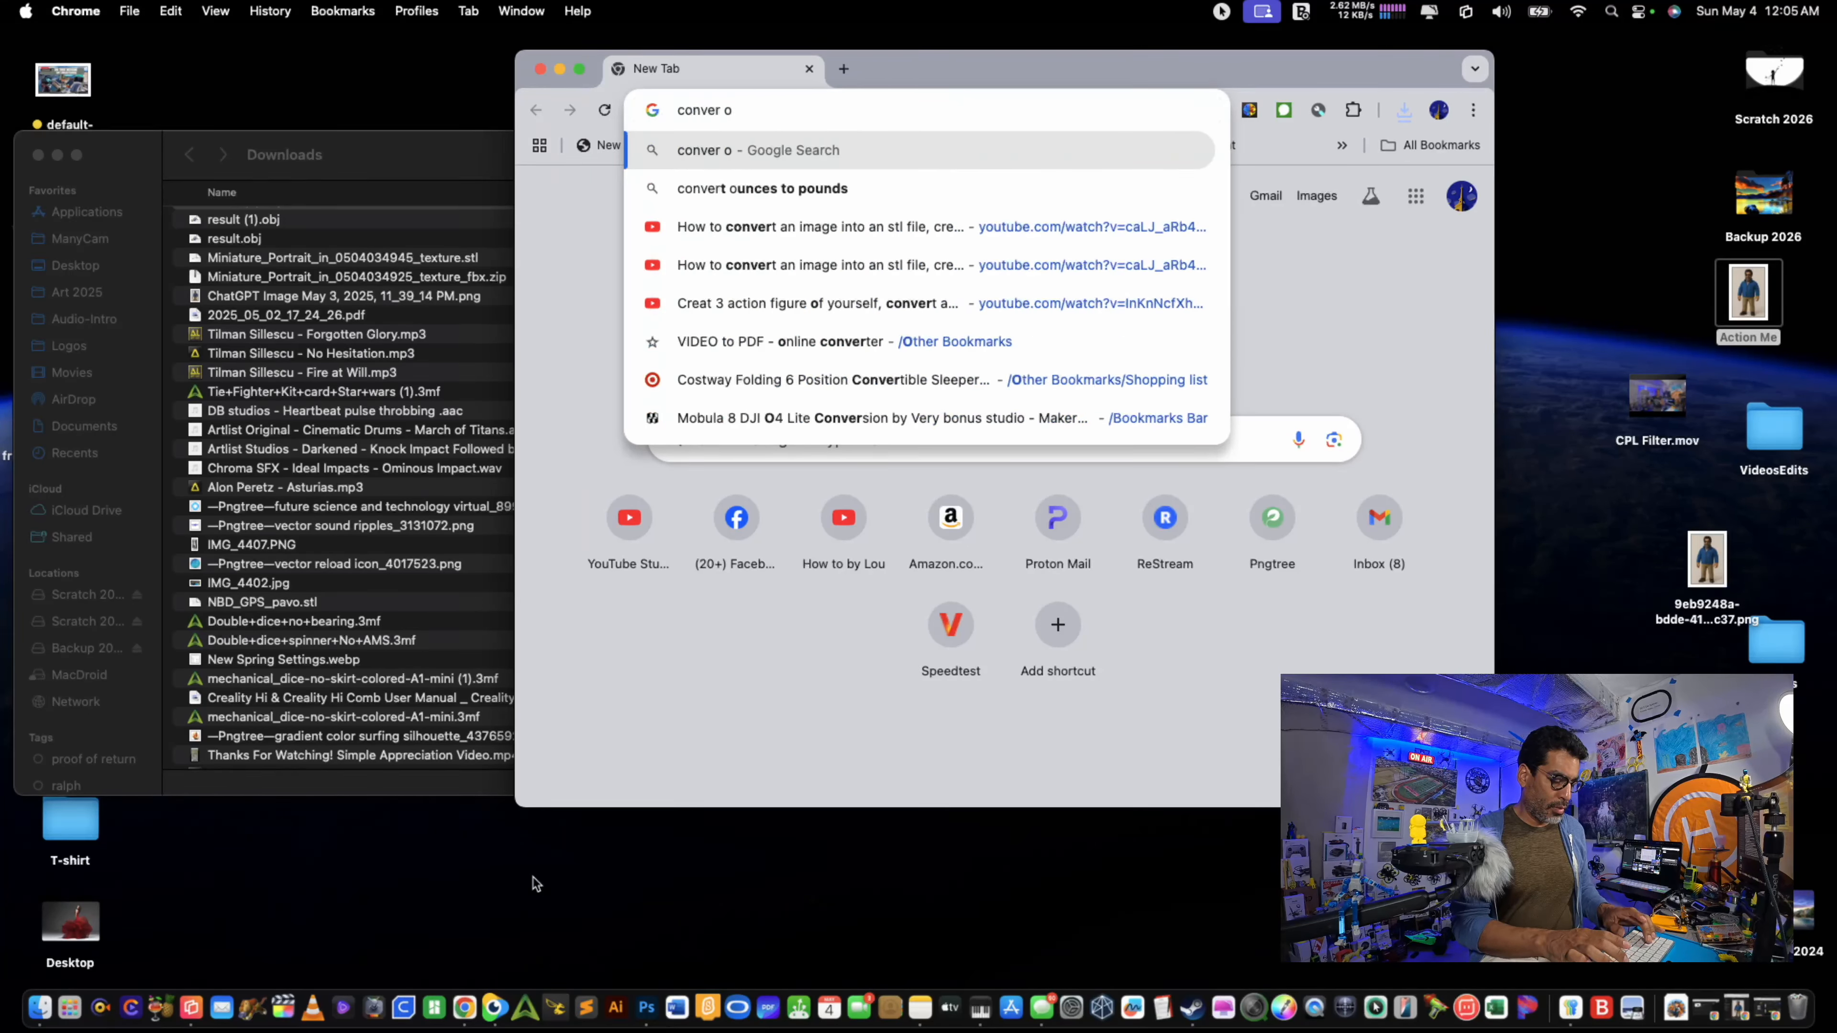
text(bj to )
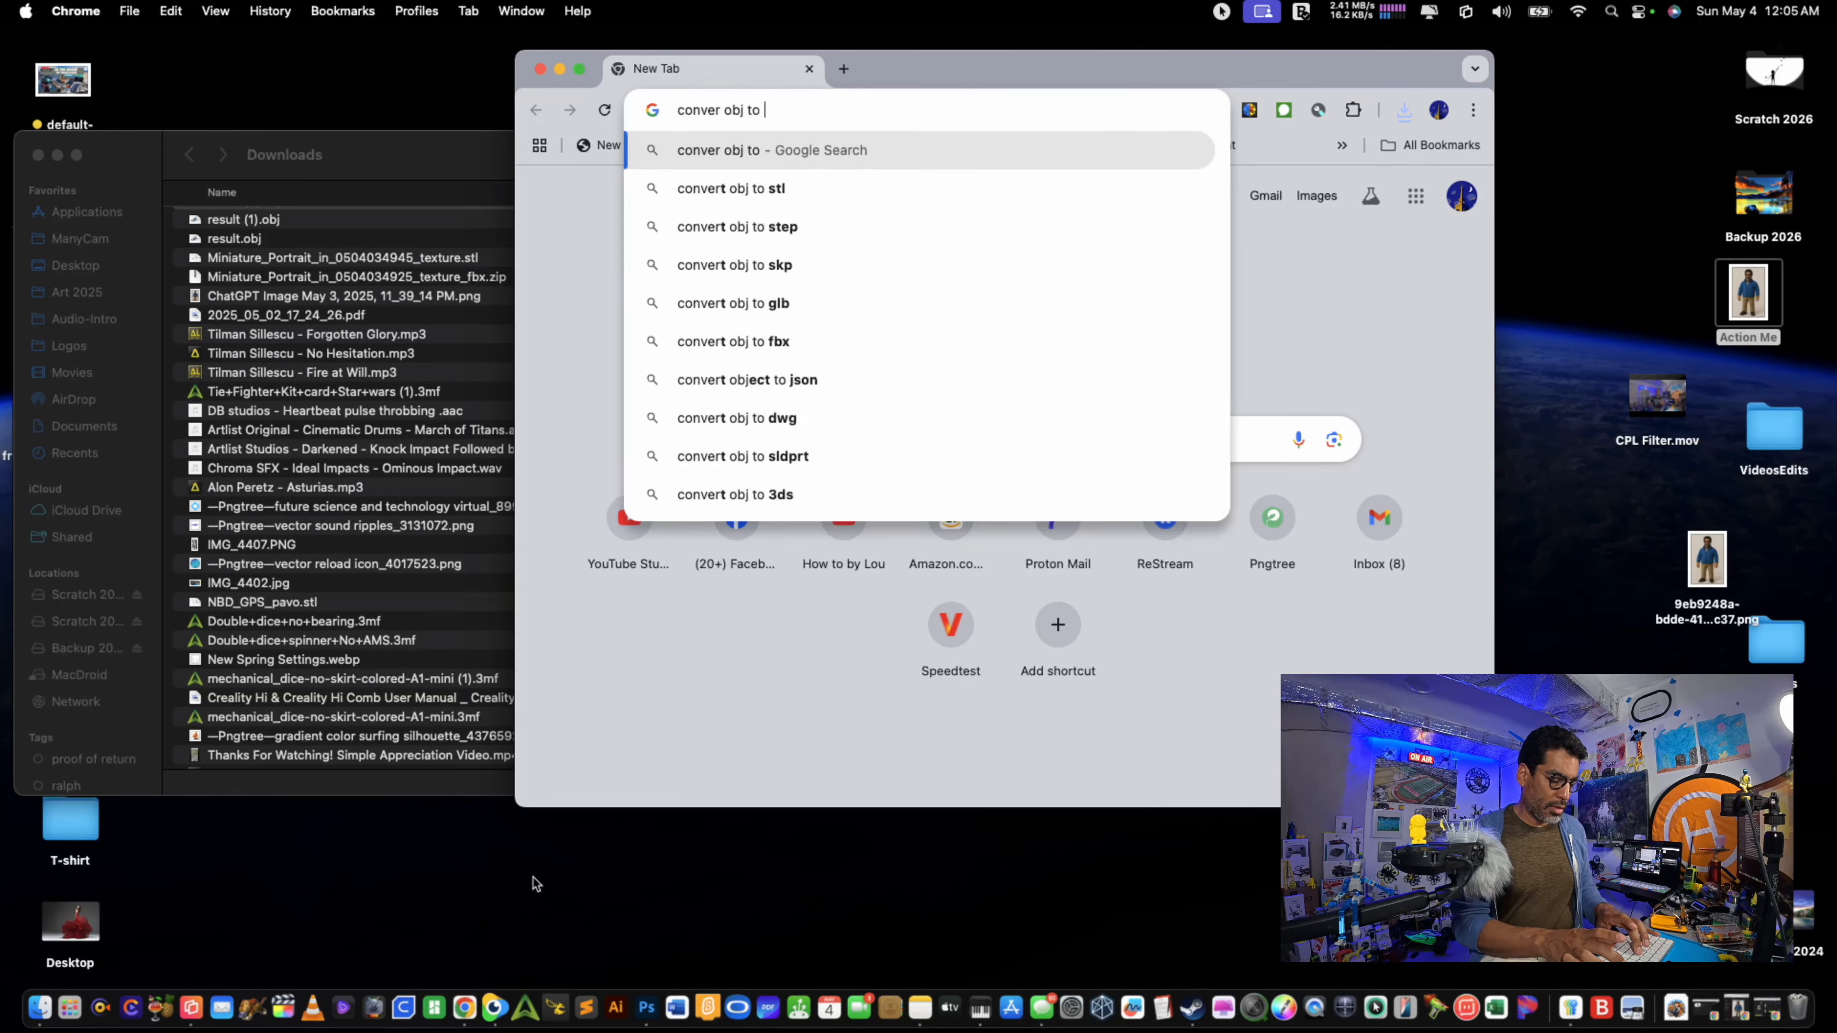
text(stl)
key(Return)
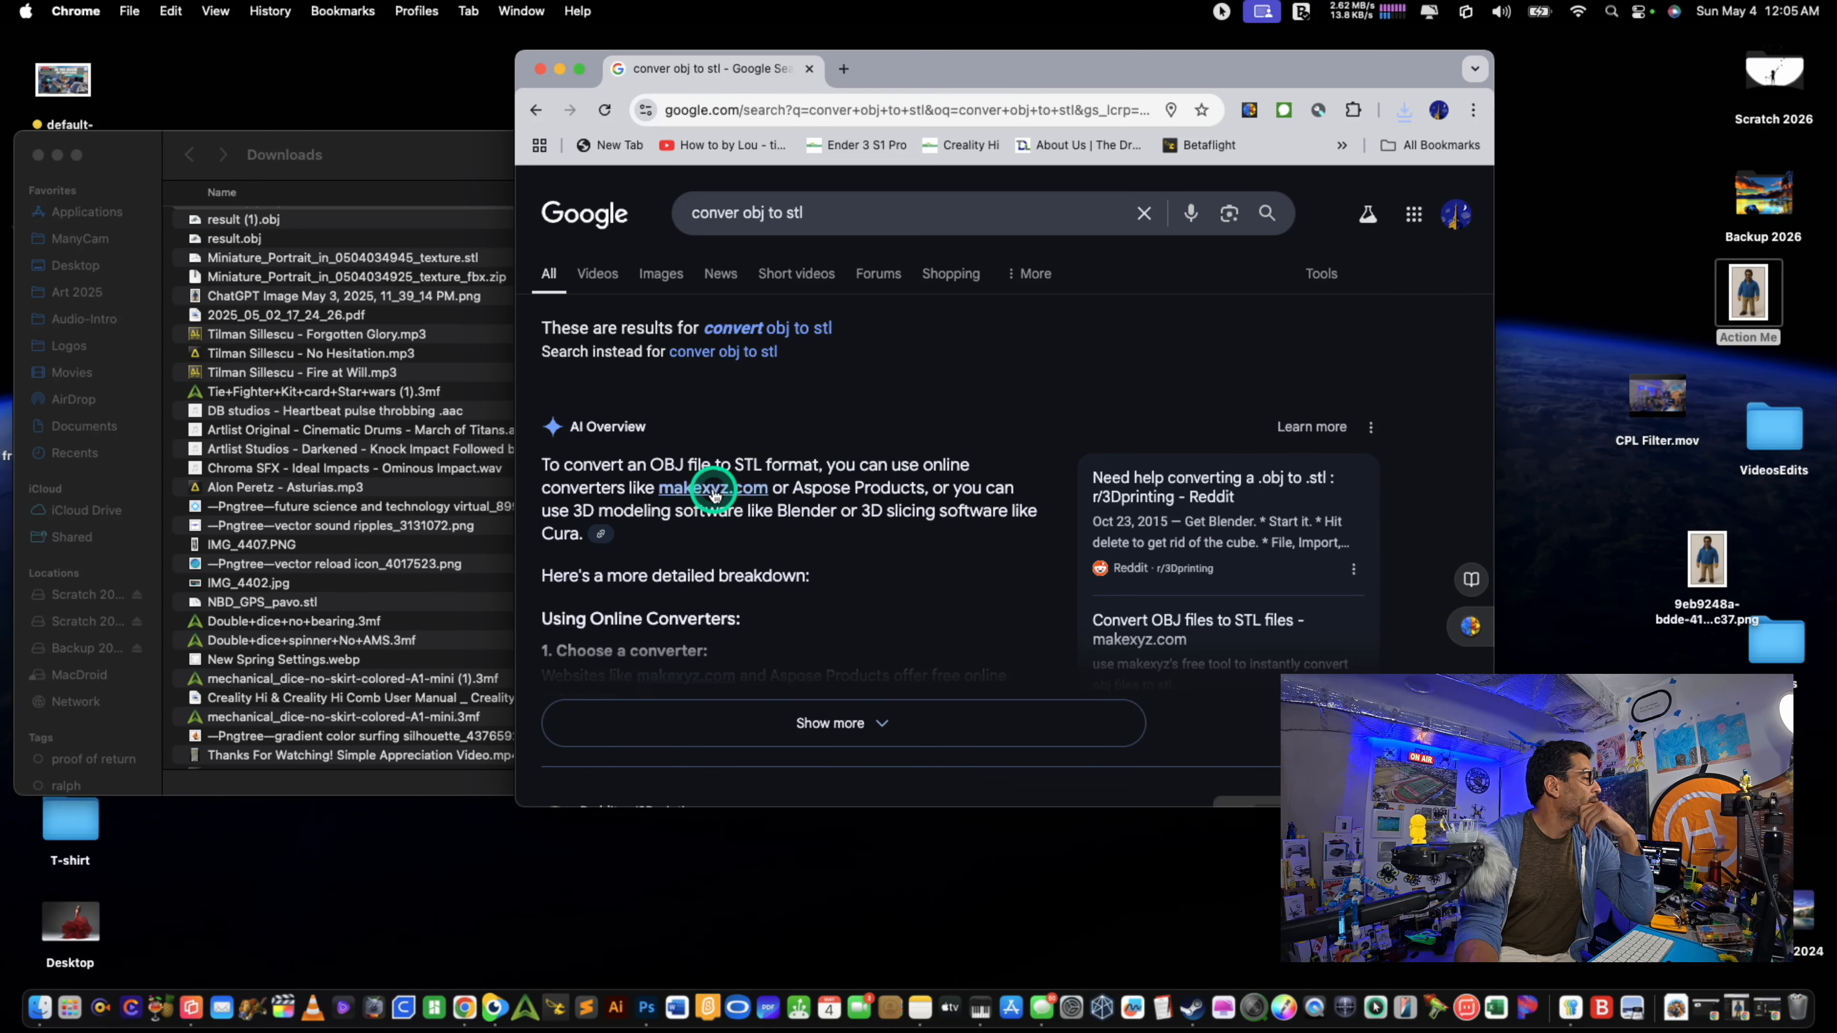
Step: Look through the search results and open makexyz.com's page for converting OBJ files to STL files
scroll(717, 491, down, 1)
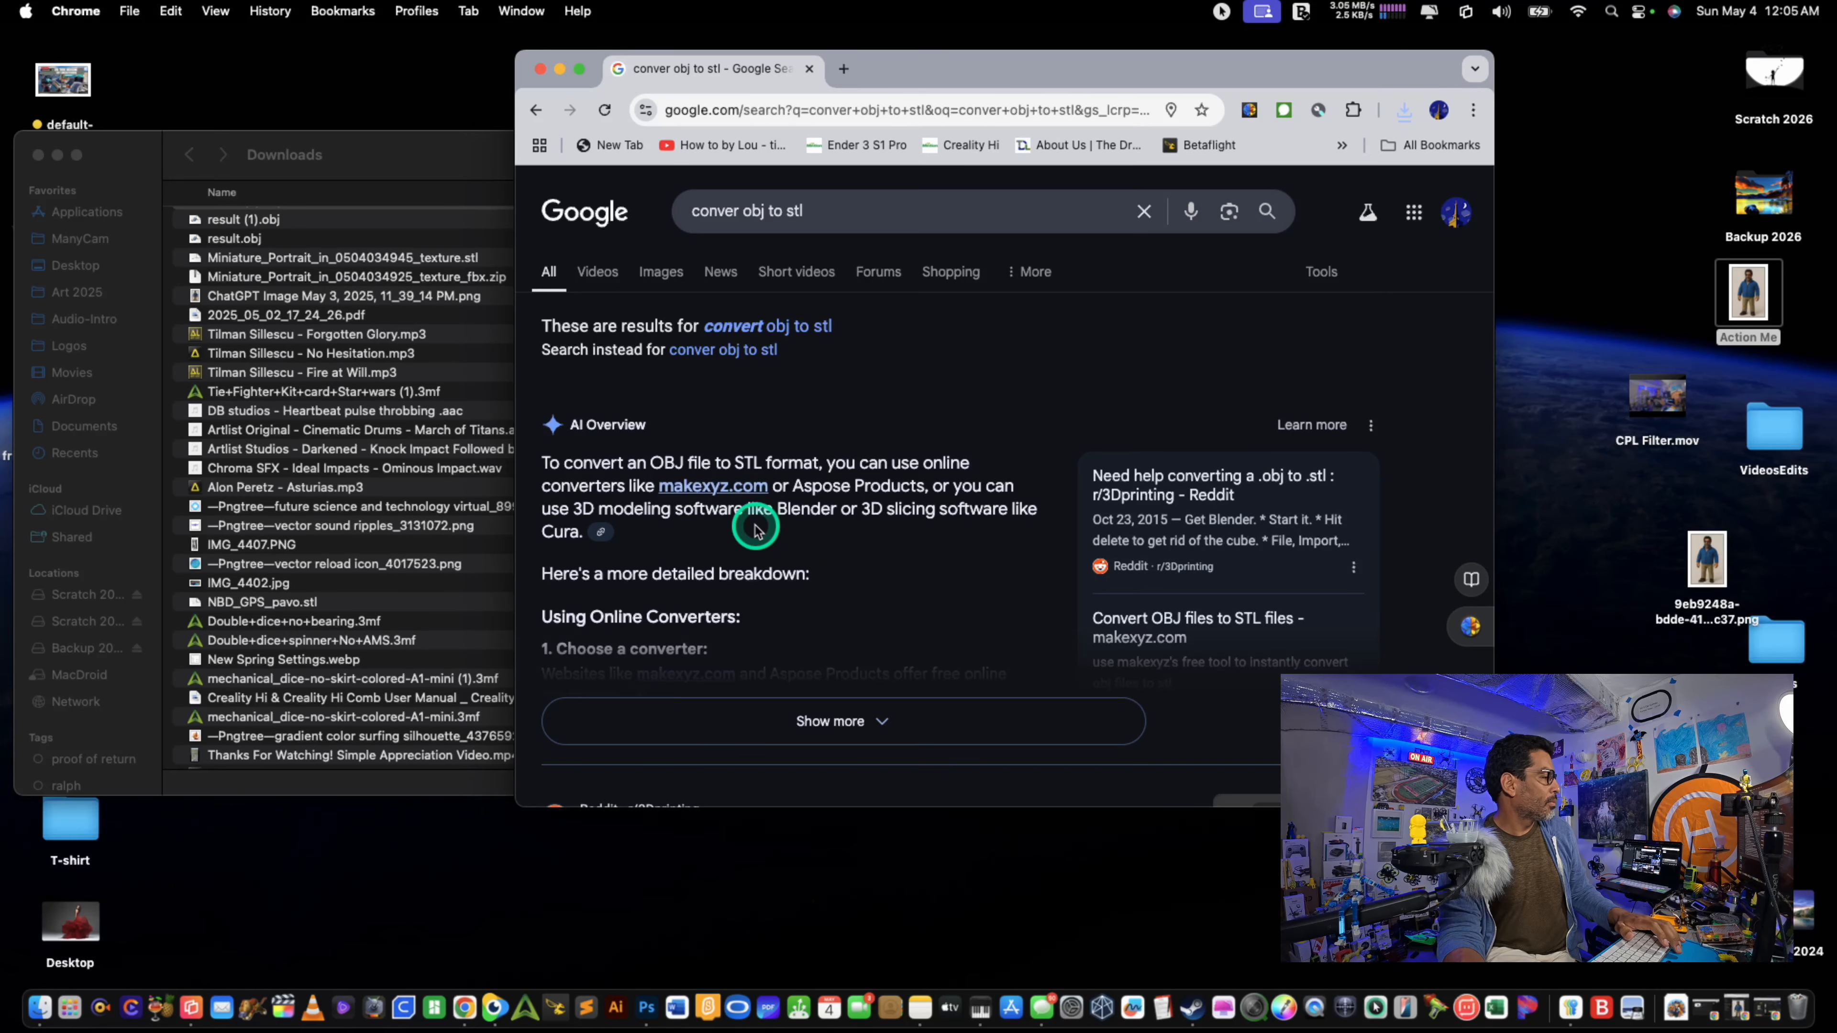
scroll(759, 535, down, 4)
scroll(765, 552, down, 8)
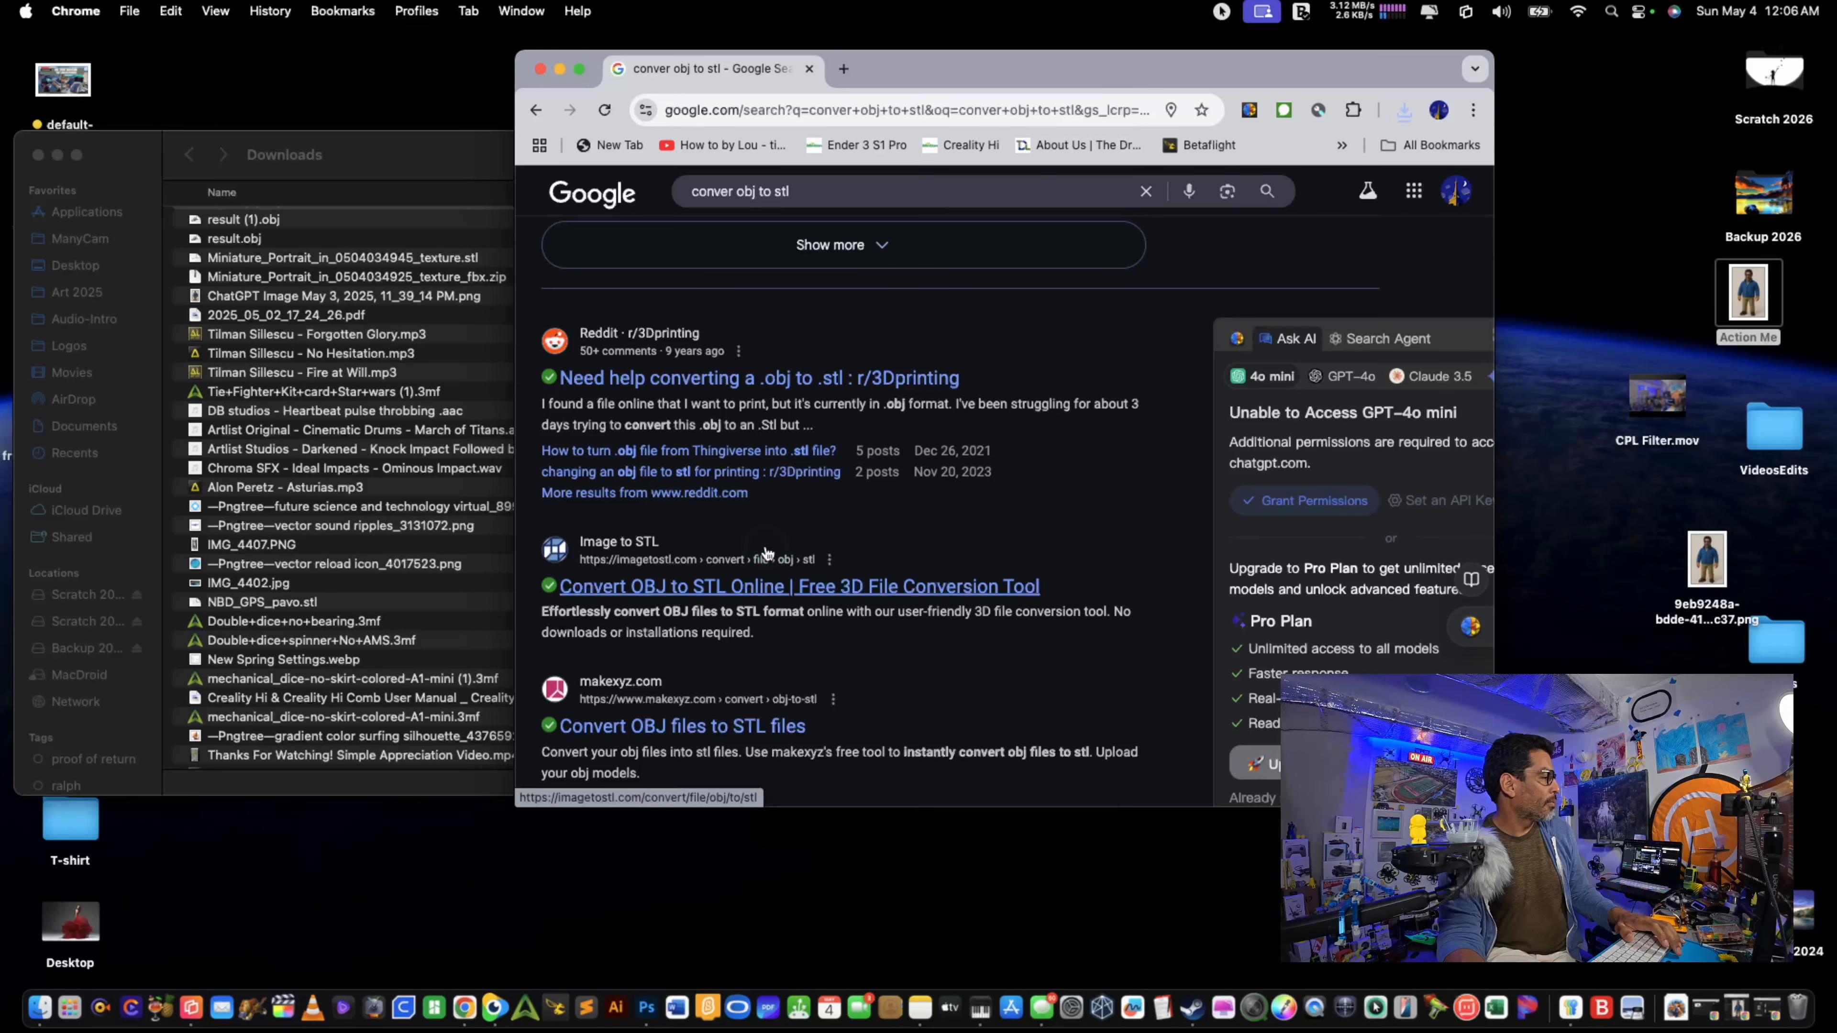
scroll(767, 553, down, 1)
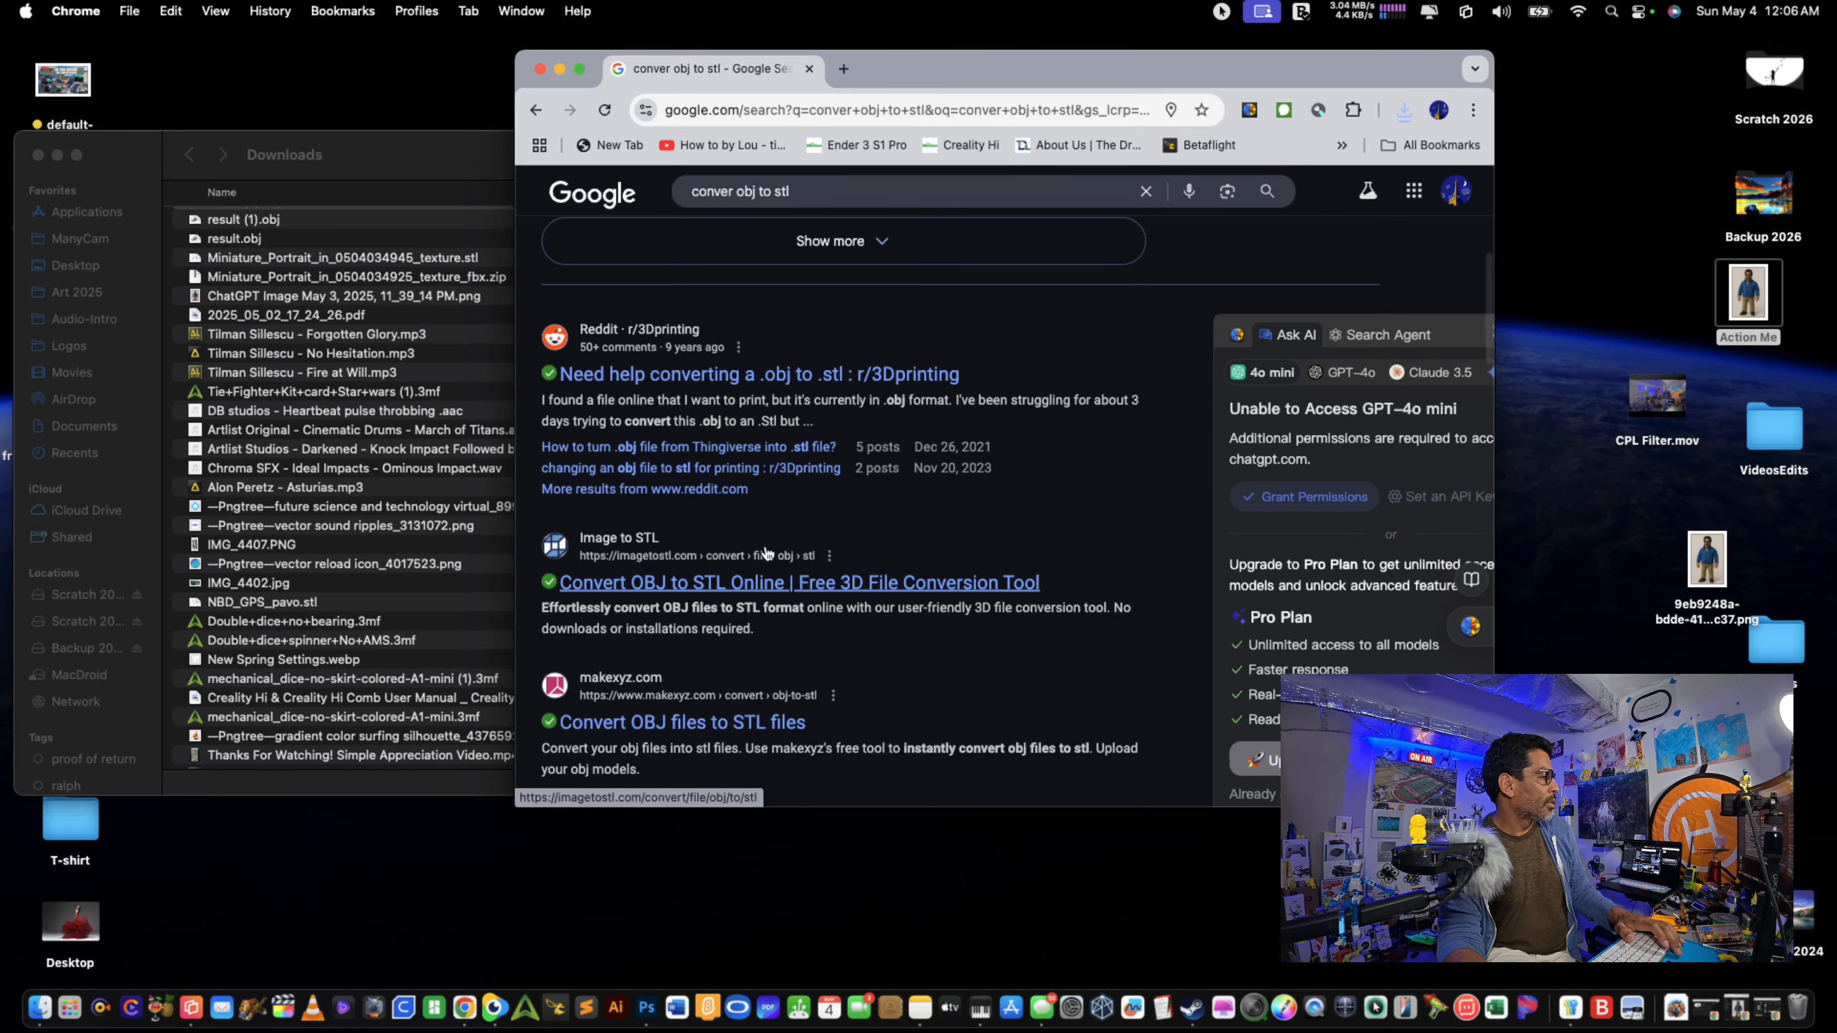
scroll(767, 553, down, 5)
scroll(767, 553, up, 1)
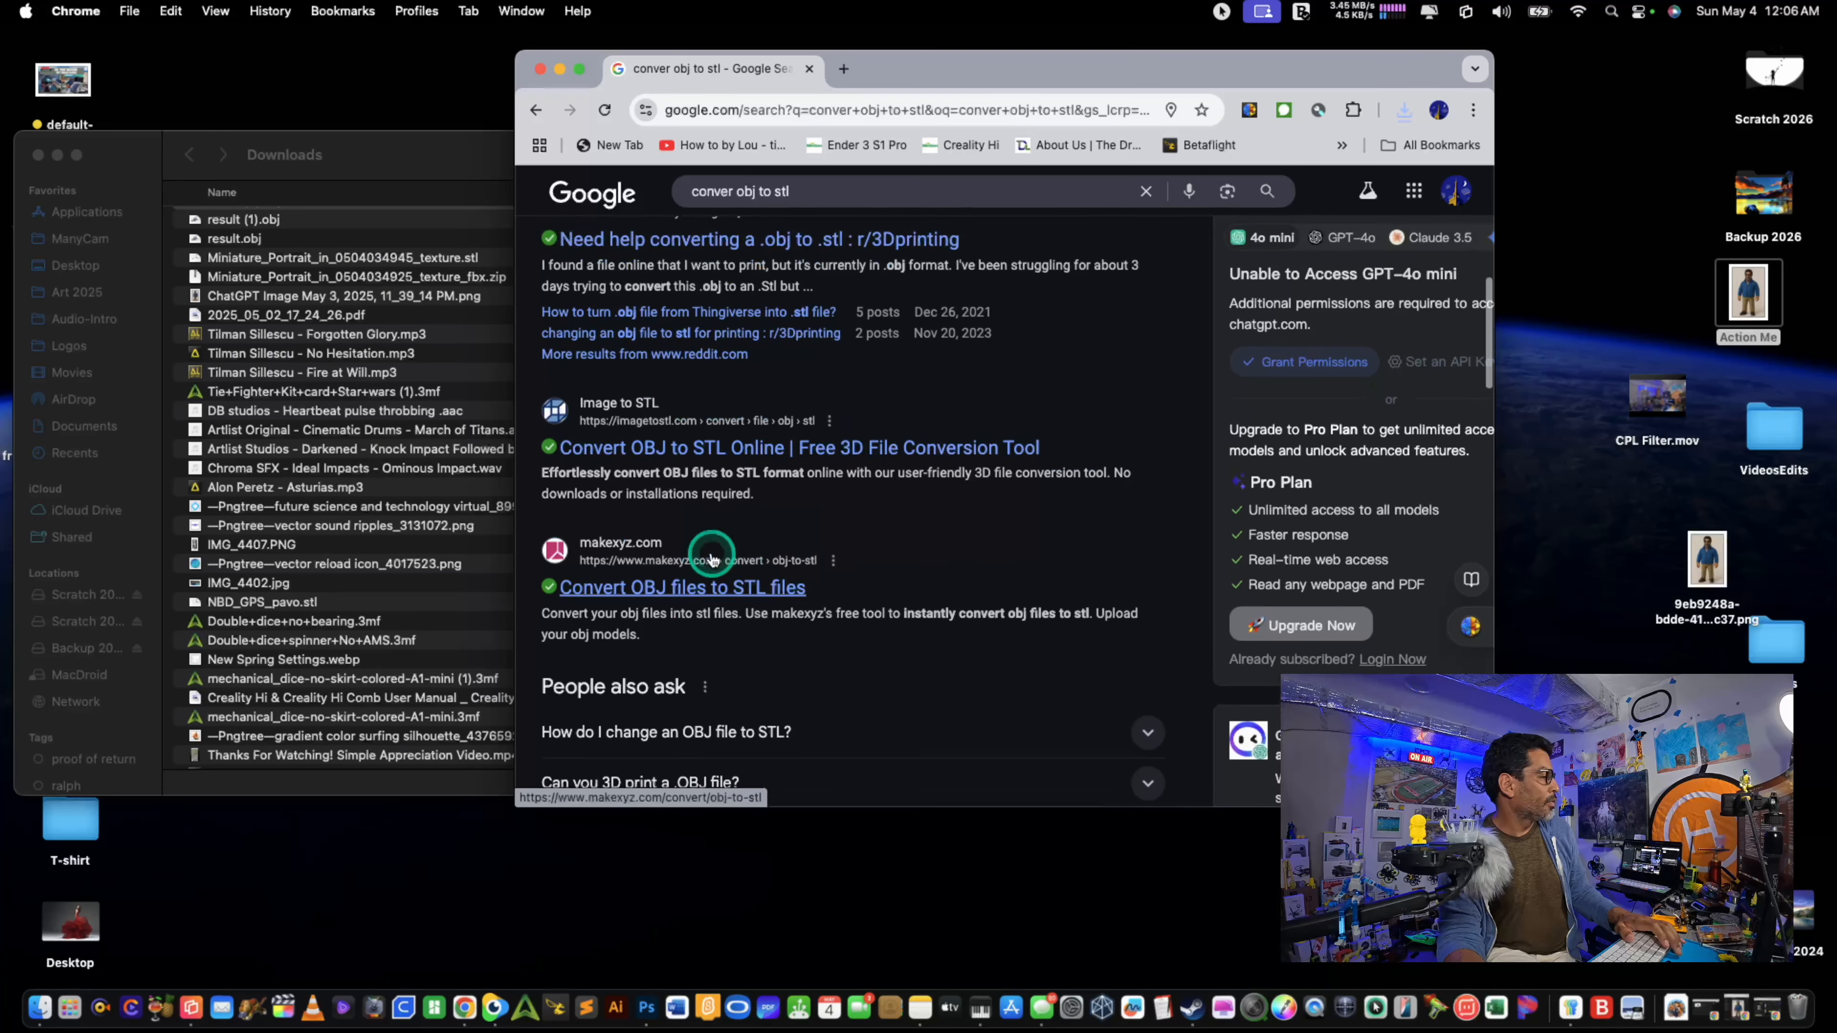
click(702, 592)
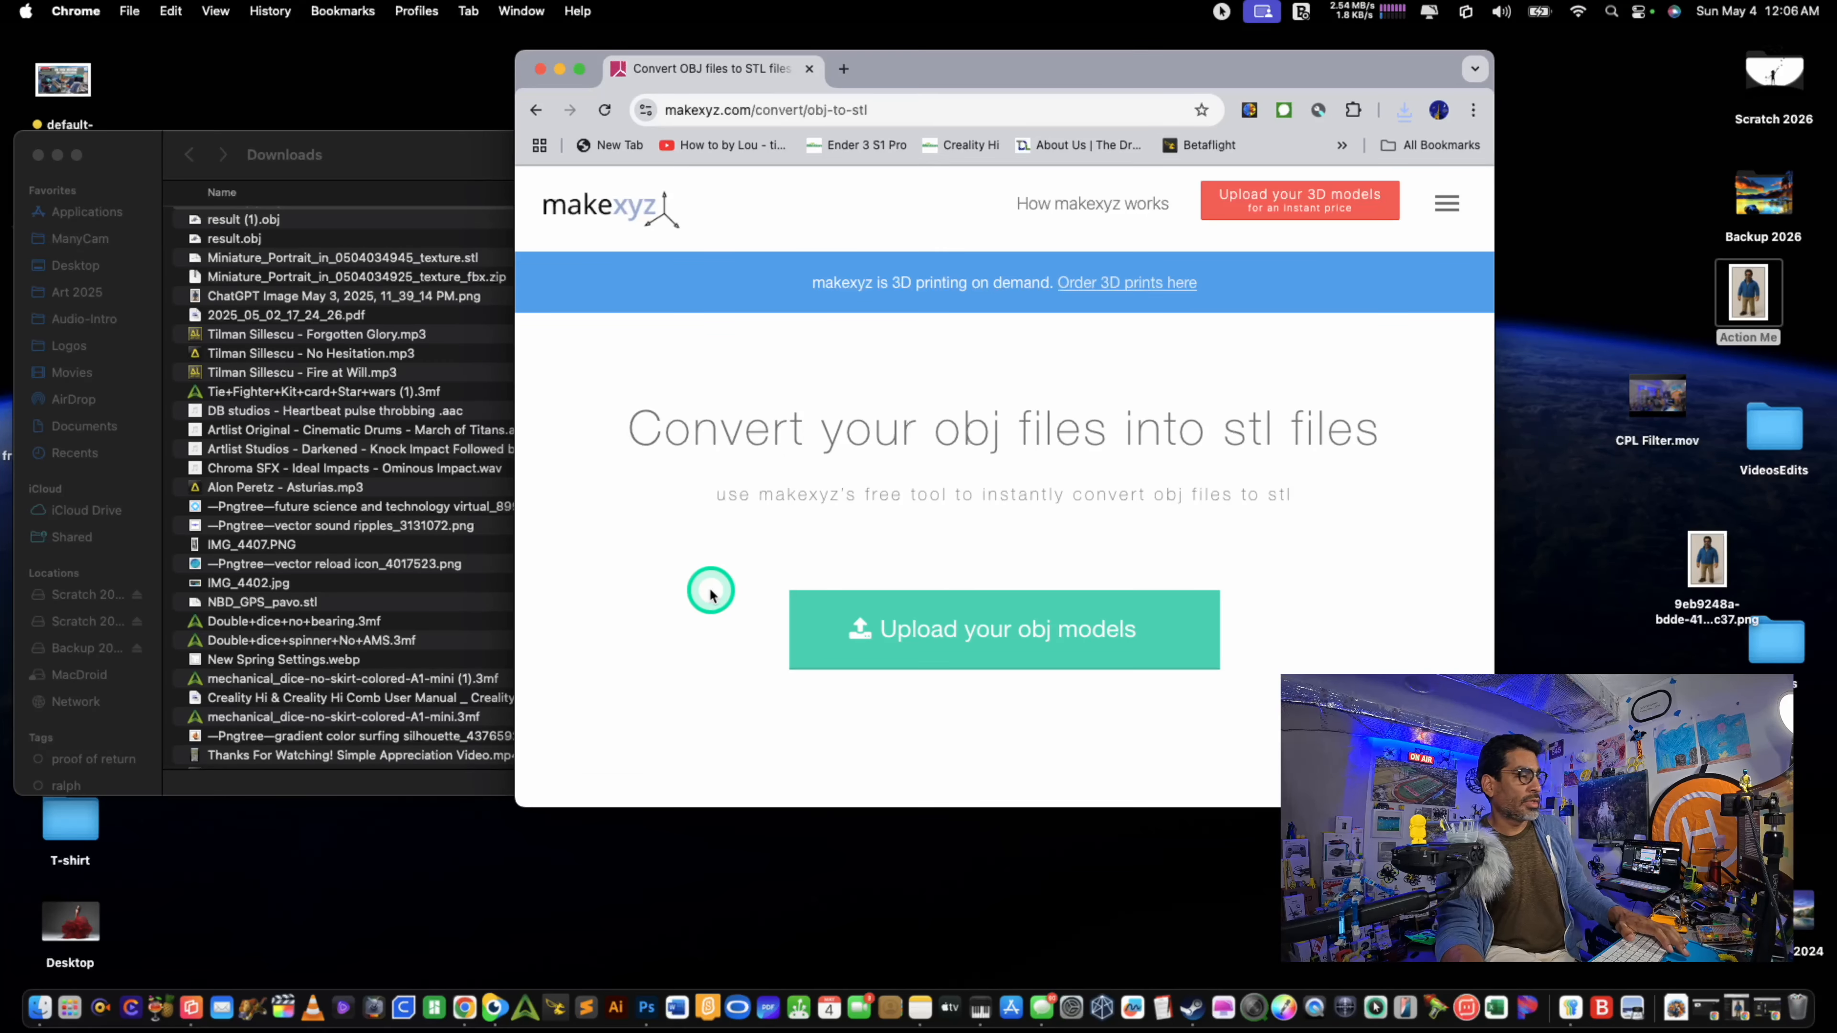
Step: Start an OBJ model upload on makexyz and move result (1).obj from the Downloads folder to the desktop
click(1037, 628)
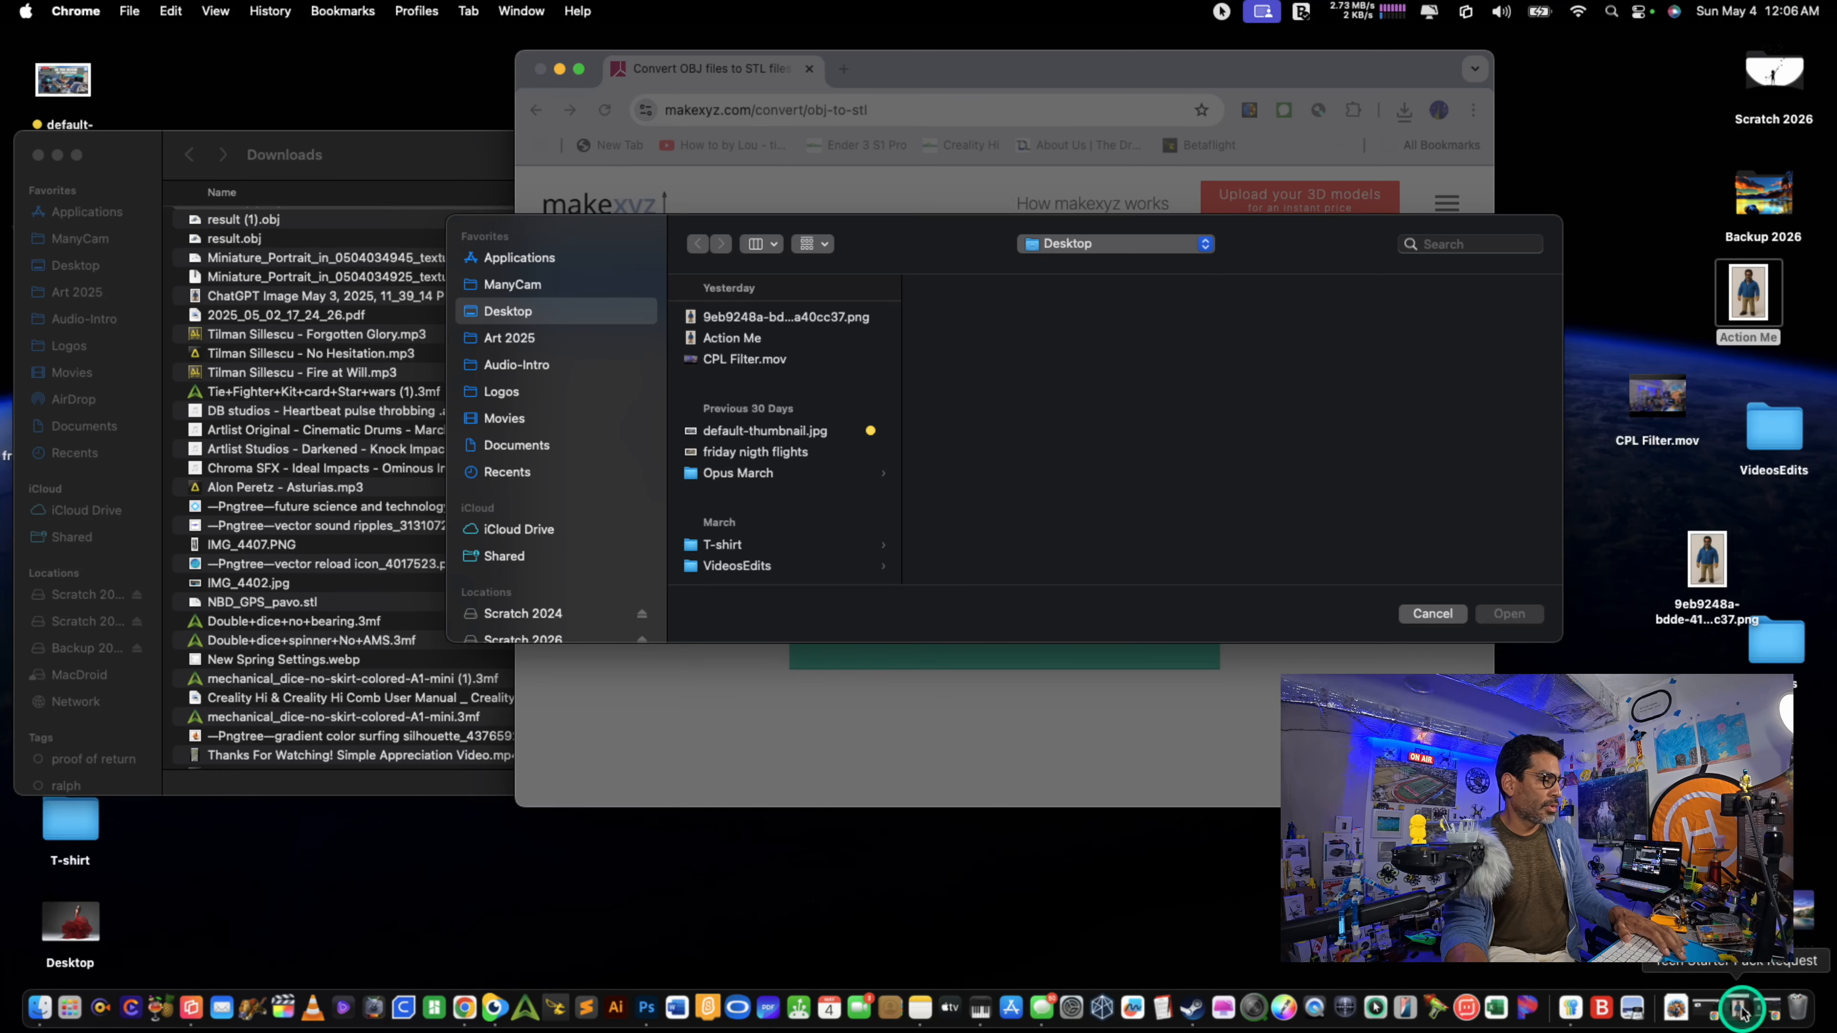
click(1677, 1010)
scroll(1378, 494, down, 15)
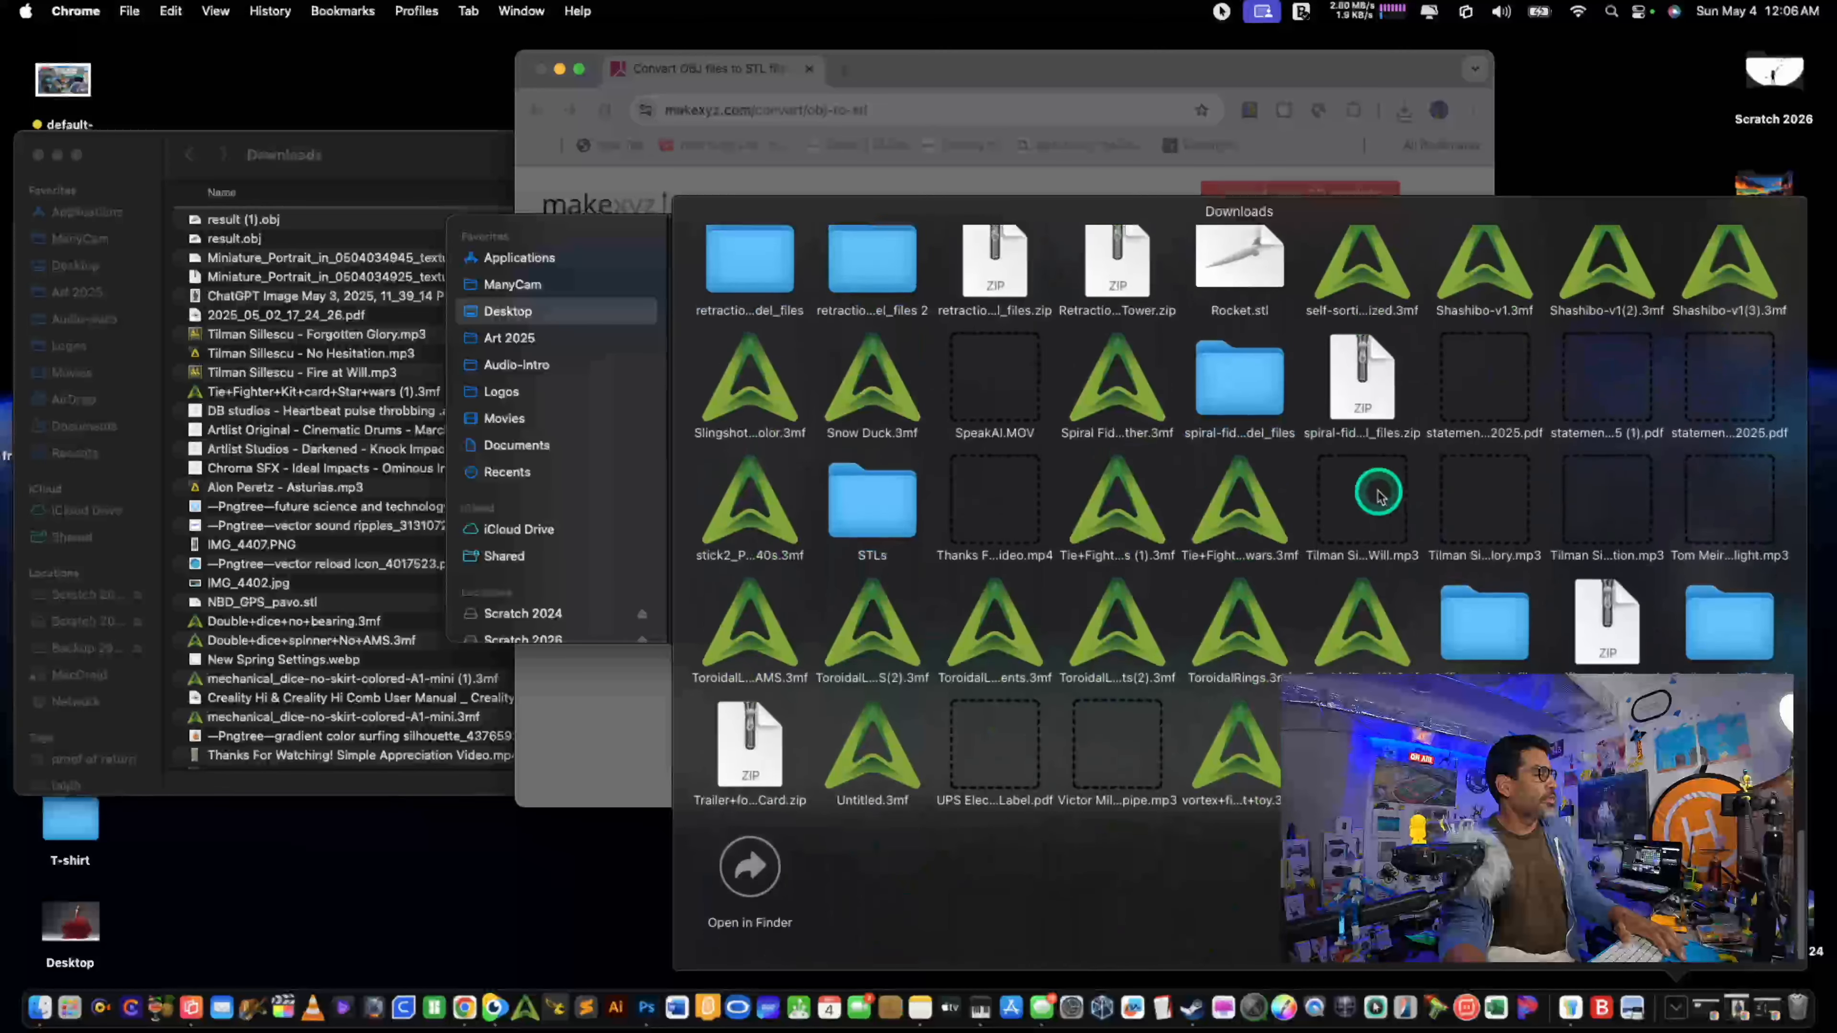
click(750, 883)
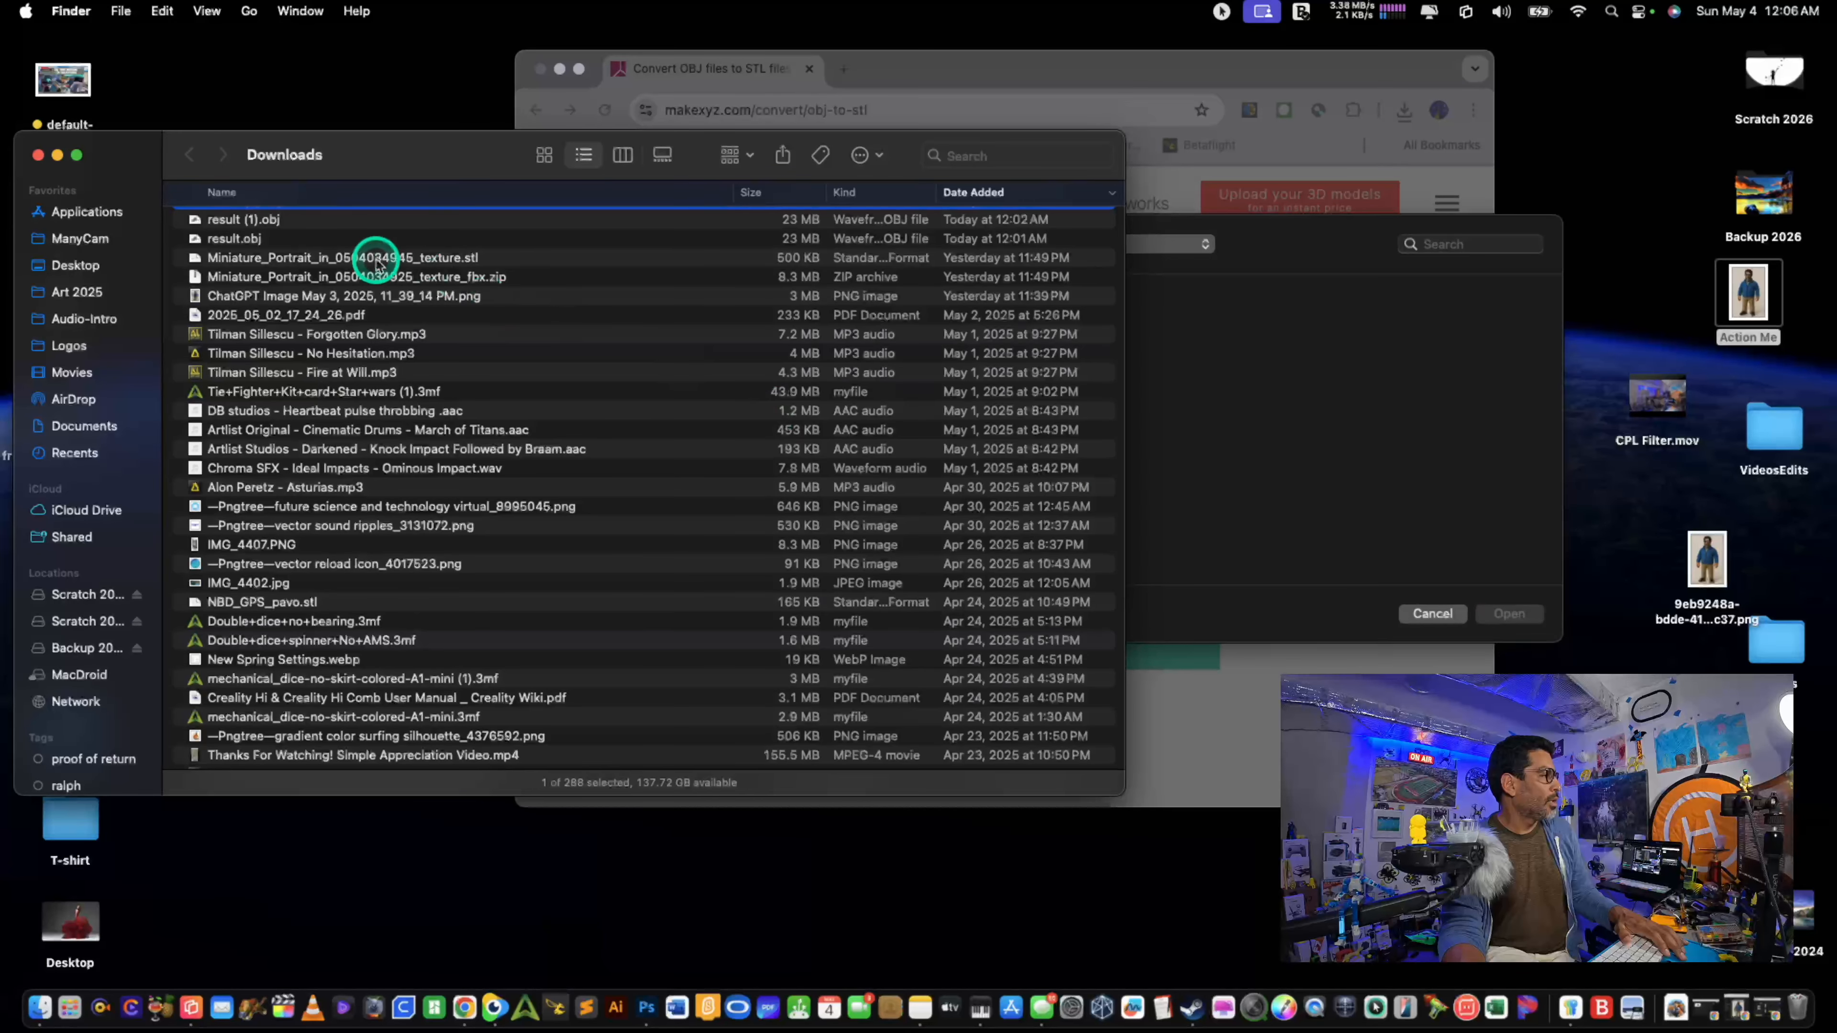
click(201, 220)
drag(201, 221, 1482, 695)
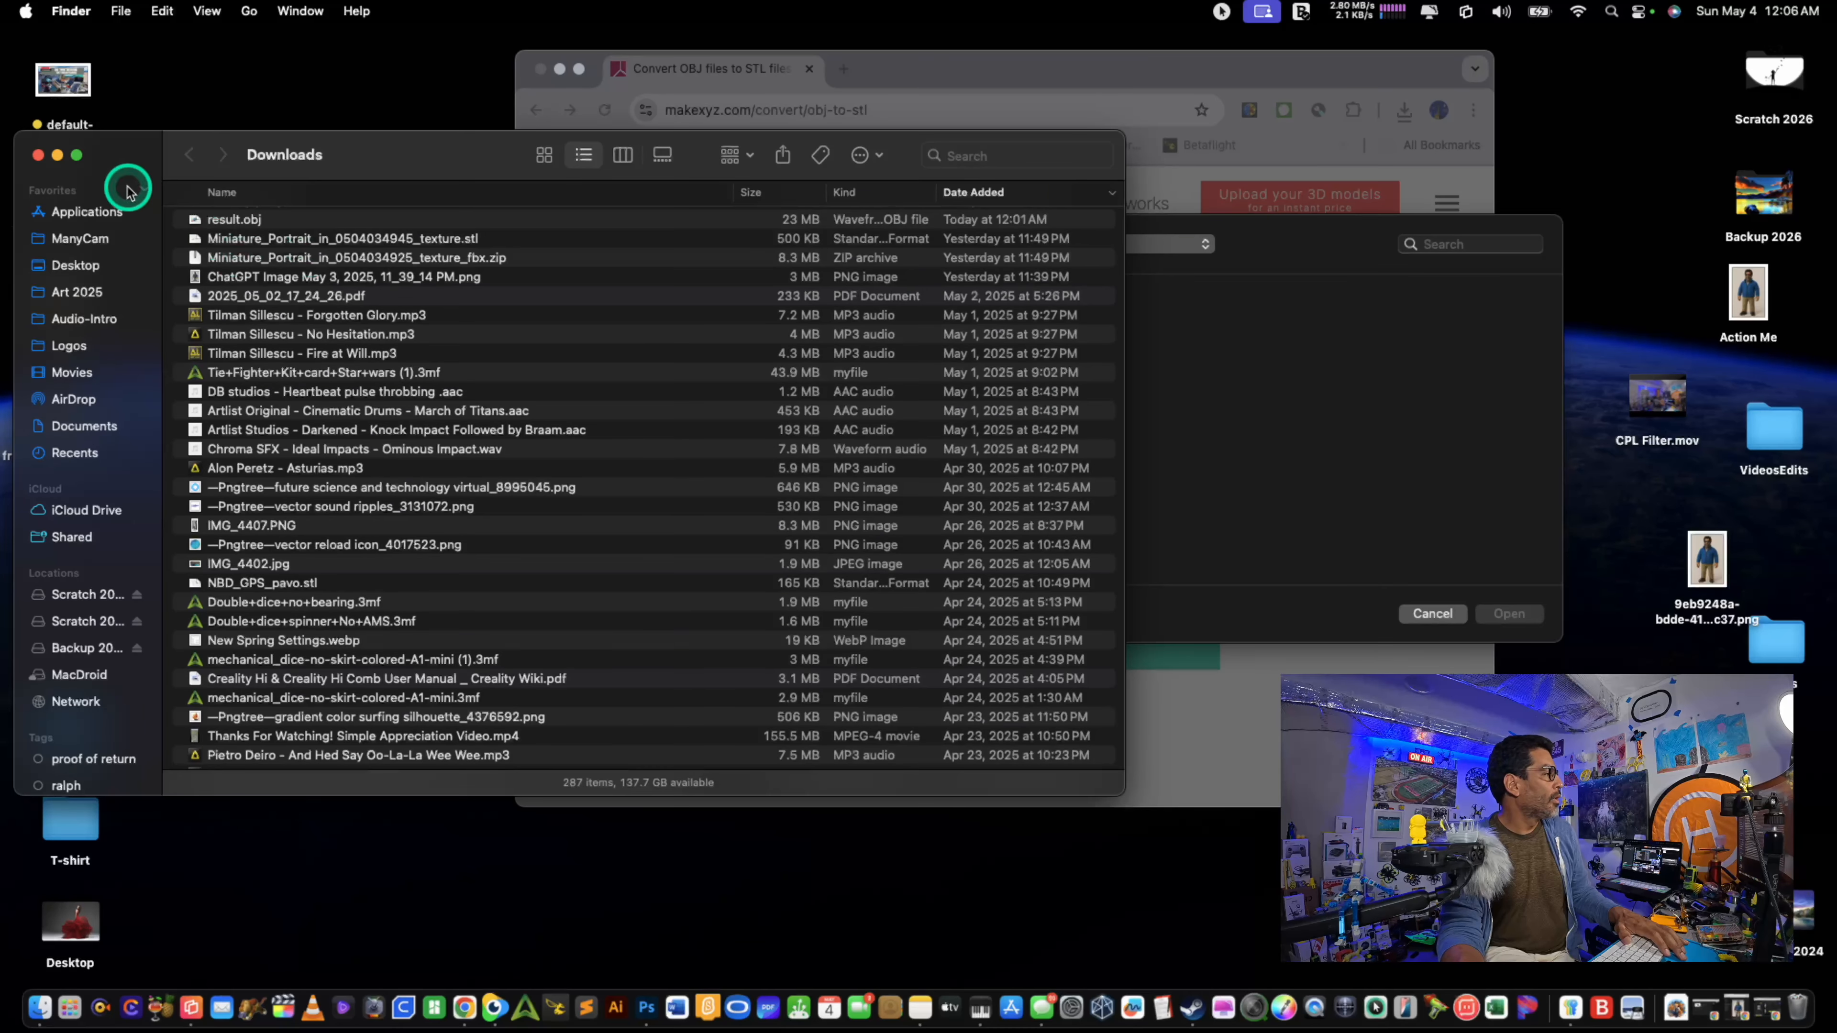
click(39, 156)
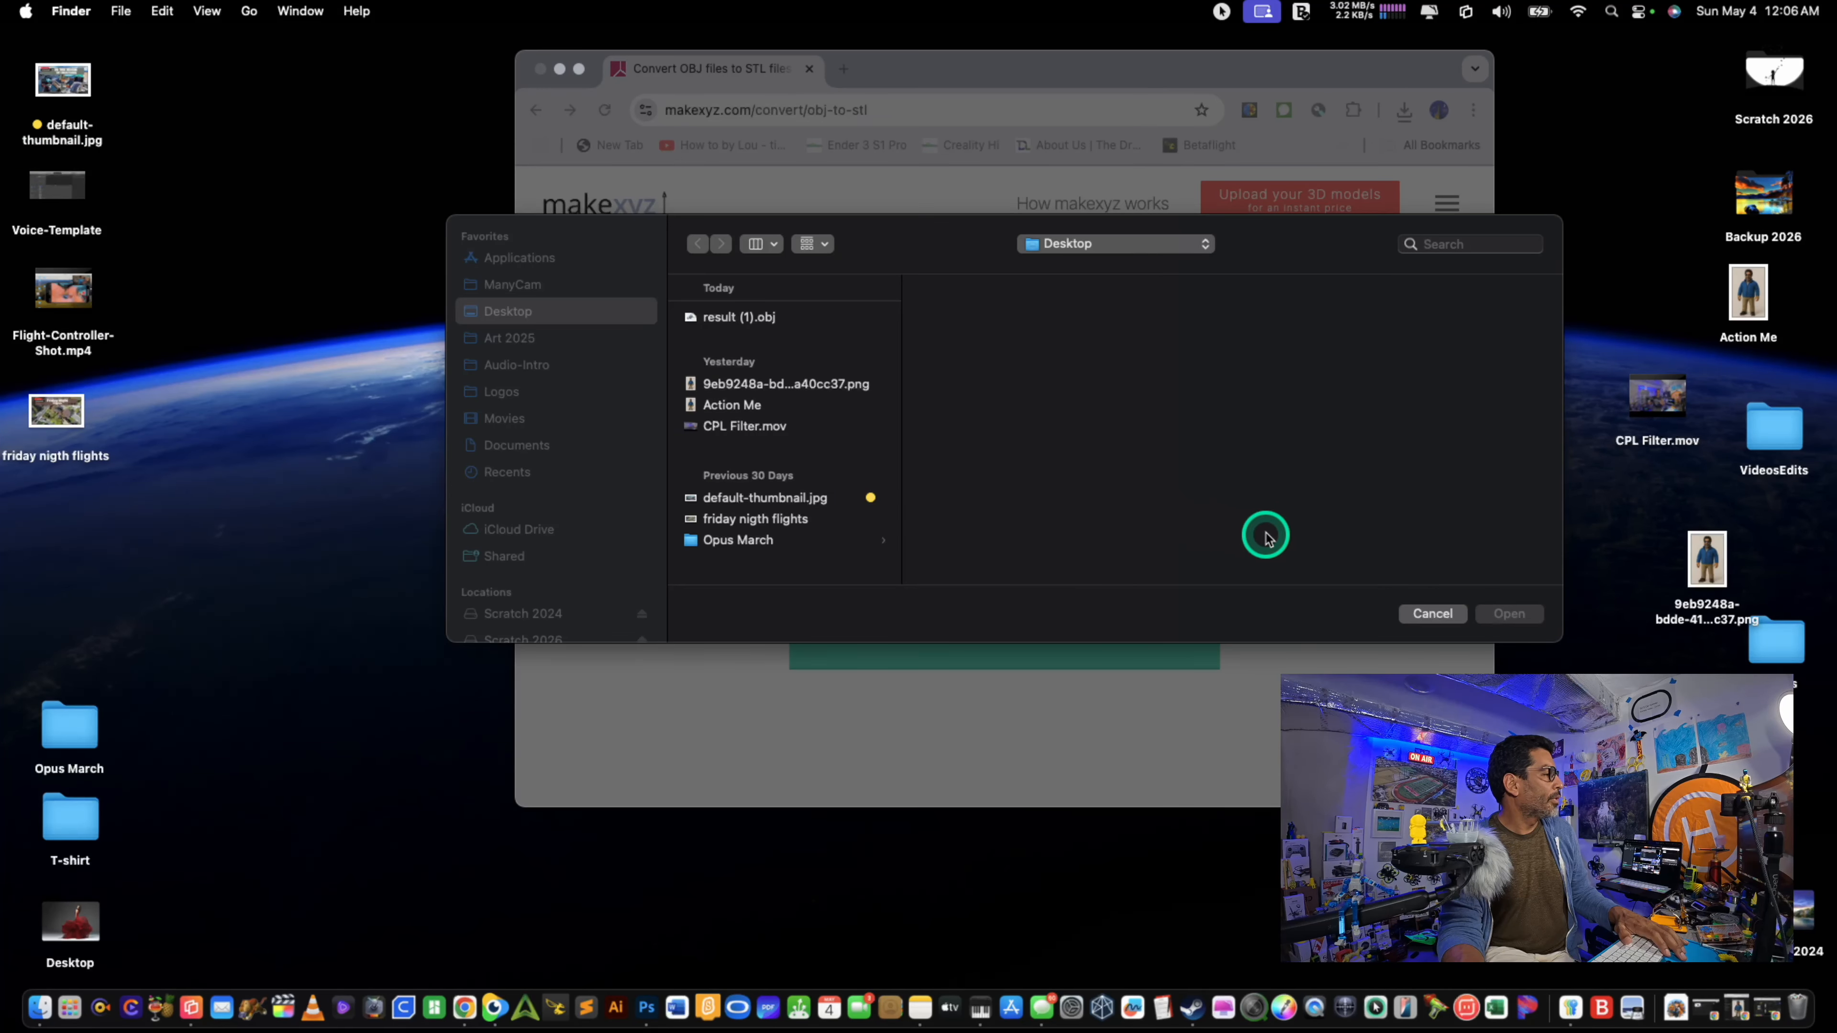
Step: Upload result (1).obj from the Desktop folder to the makexyz converter
click(732, 323)
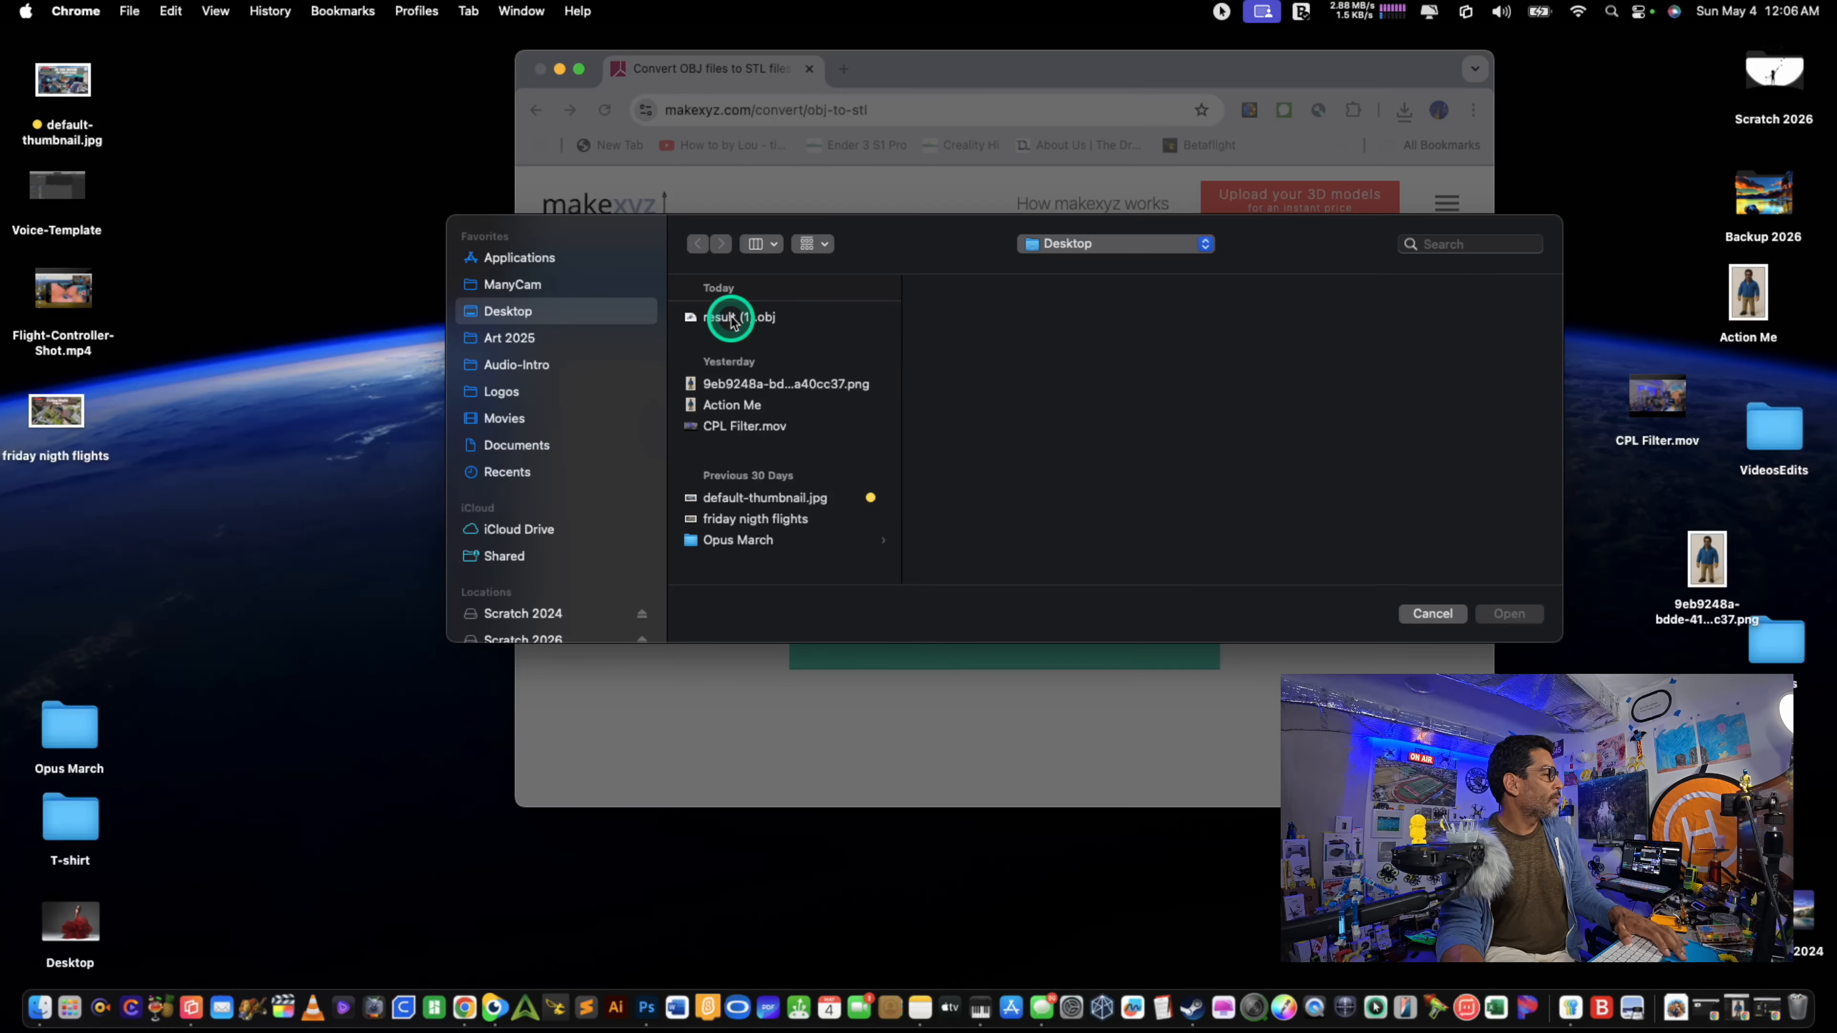
click(732, 319)
click(1509, 614)
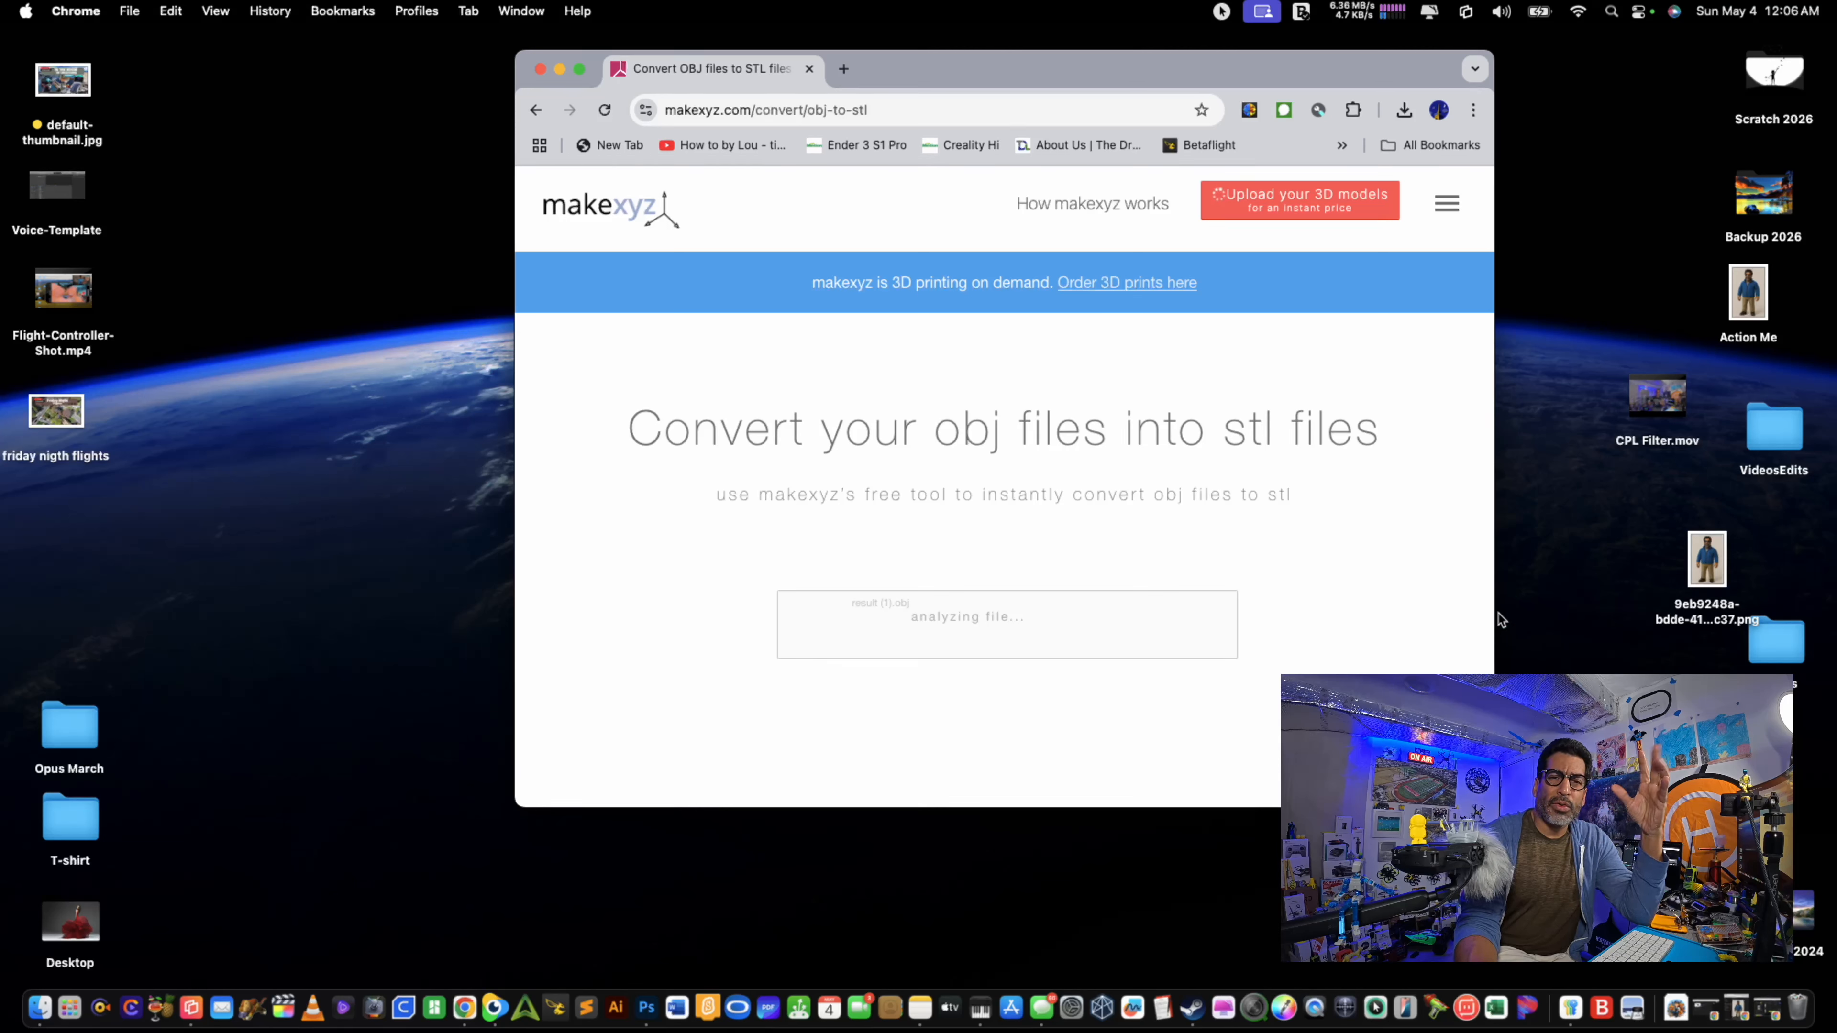
click(1355, 622)
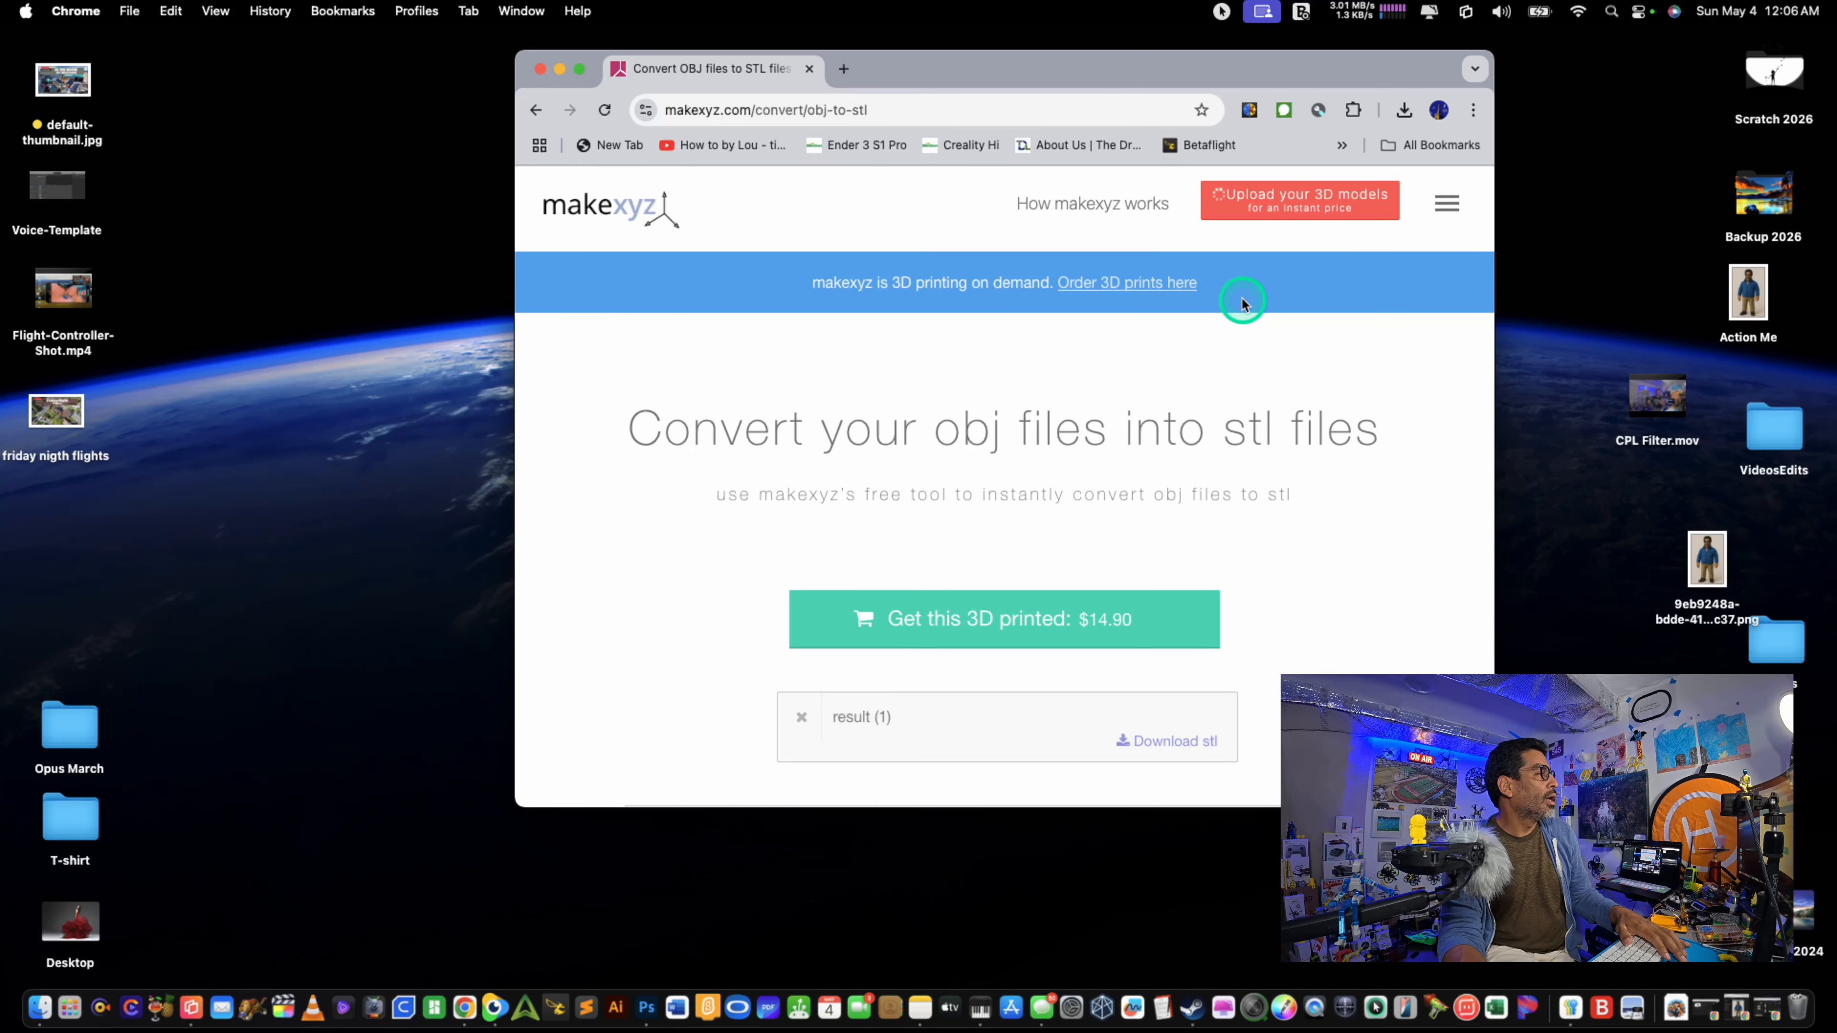
Step: Download the converted STL file of result (1) and show it in the Downloads folder
scroll(1197, 507, down, 2)
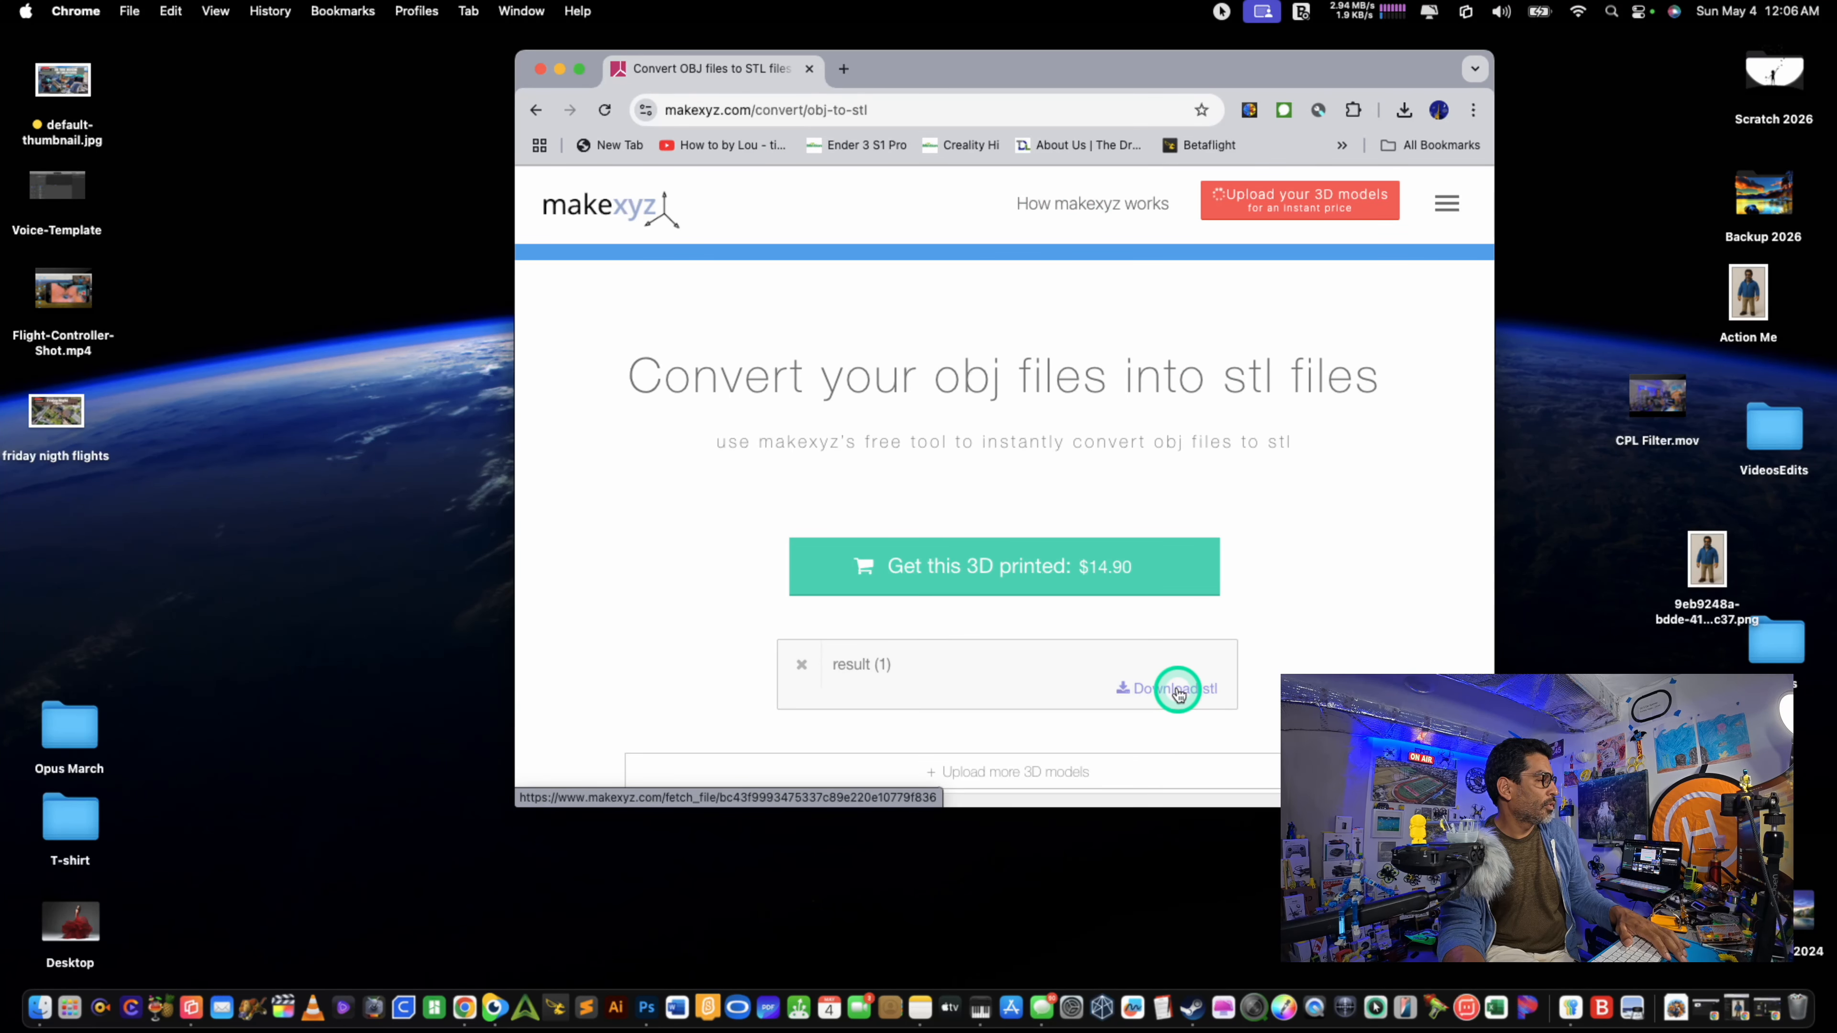
click(1179, 691)
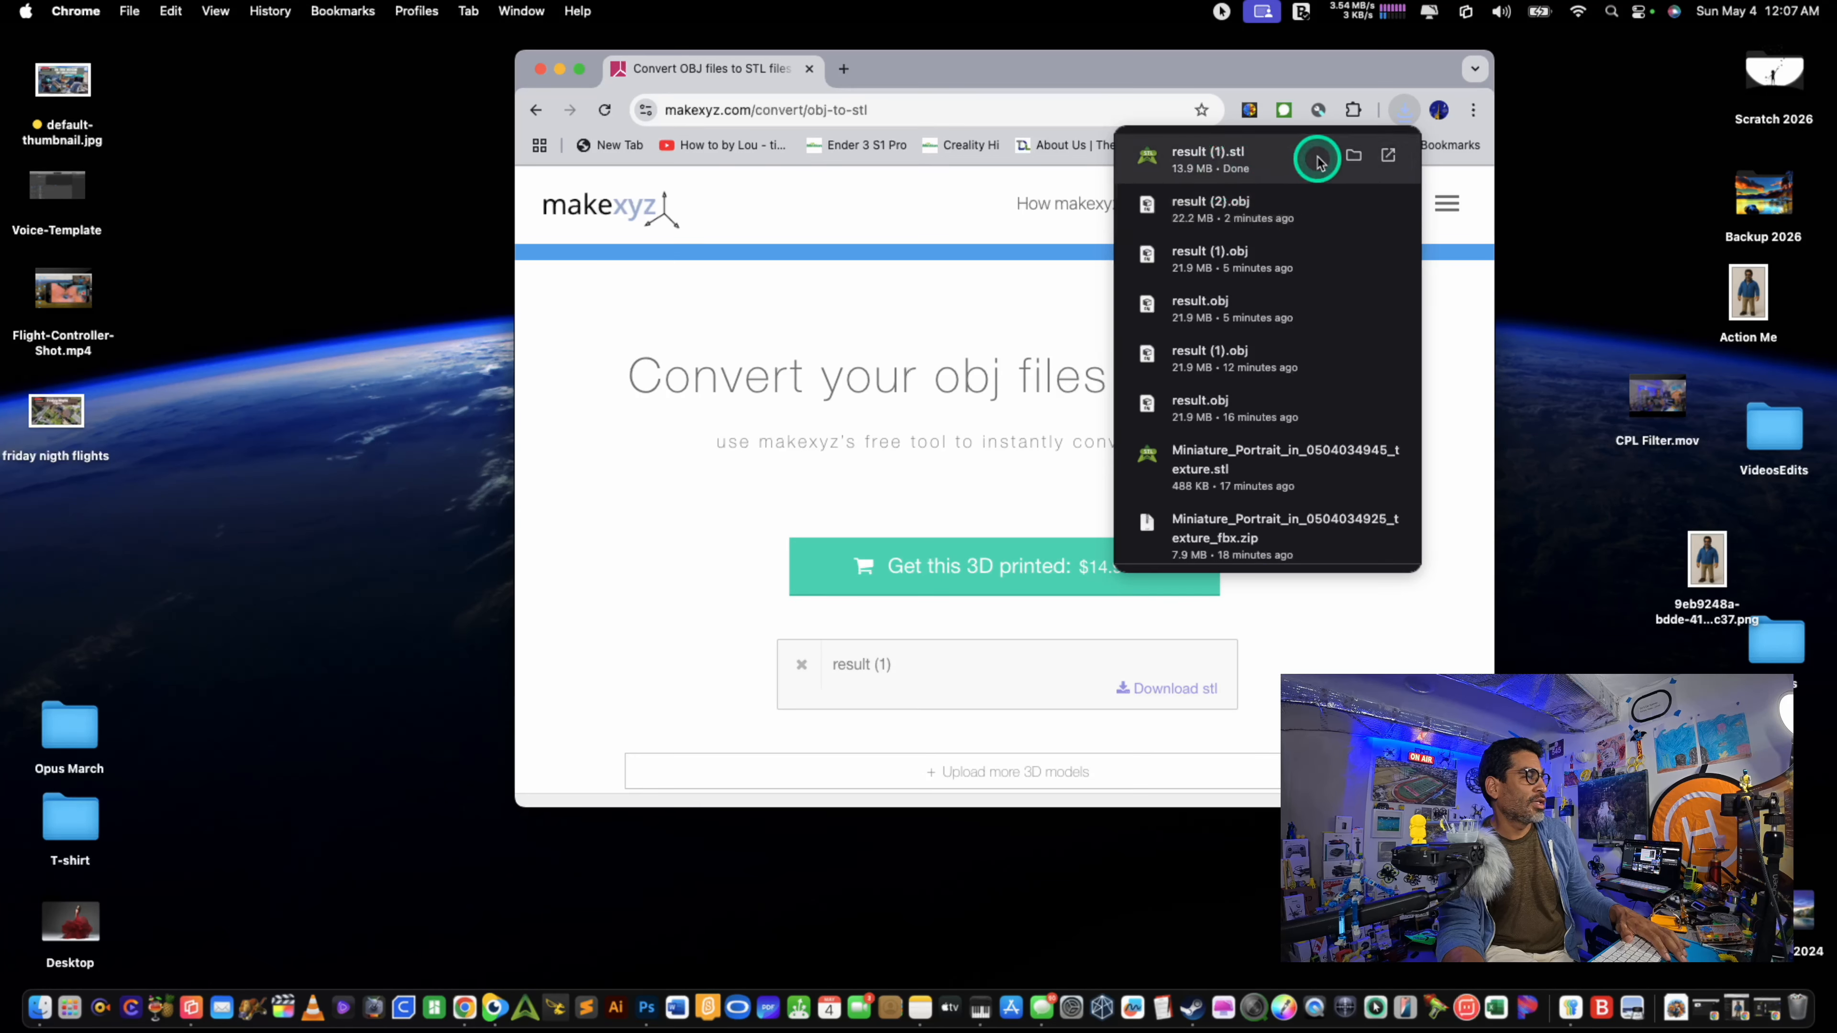
click(1354, 155)
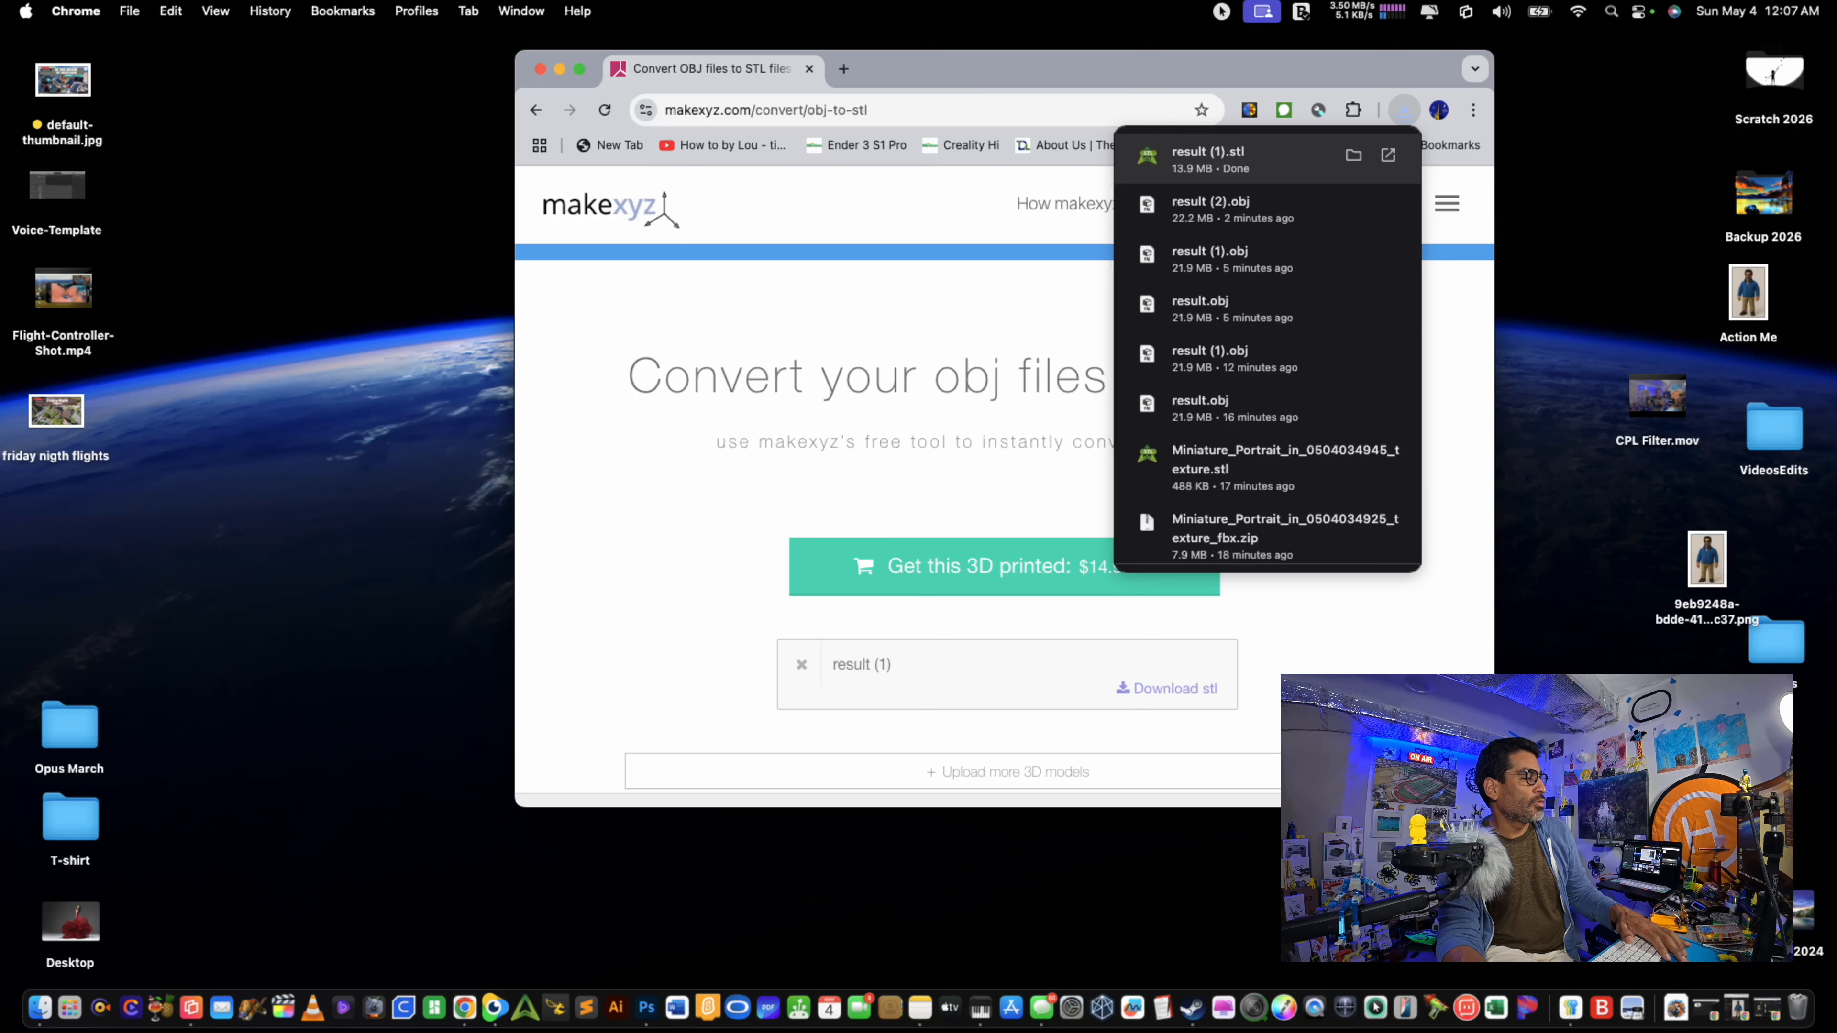
click(1354, 155)
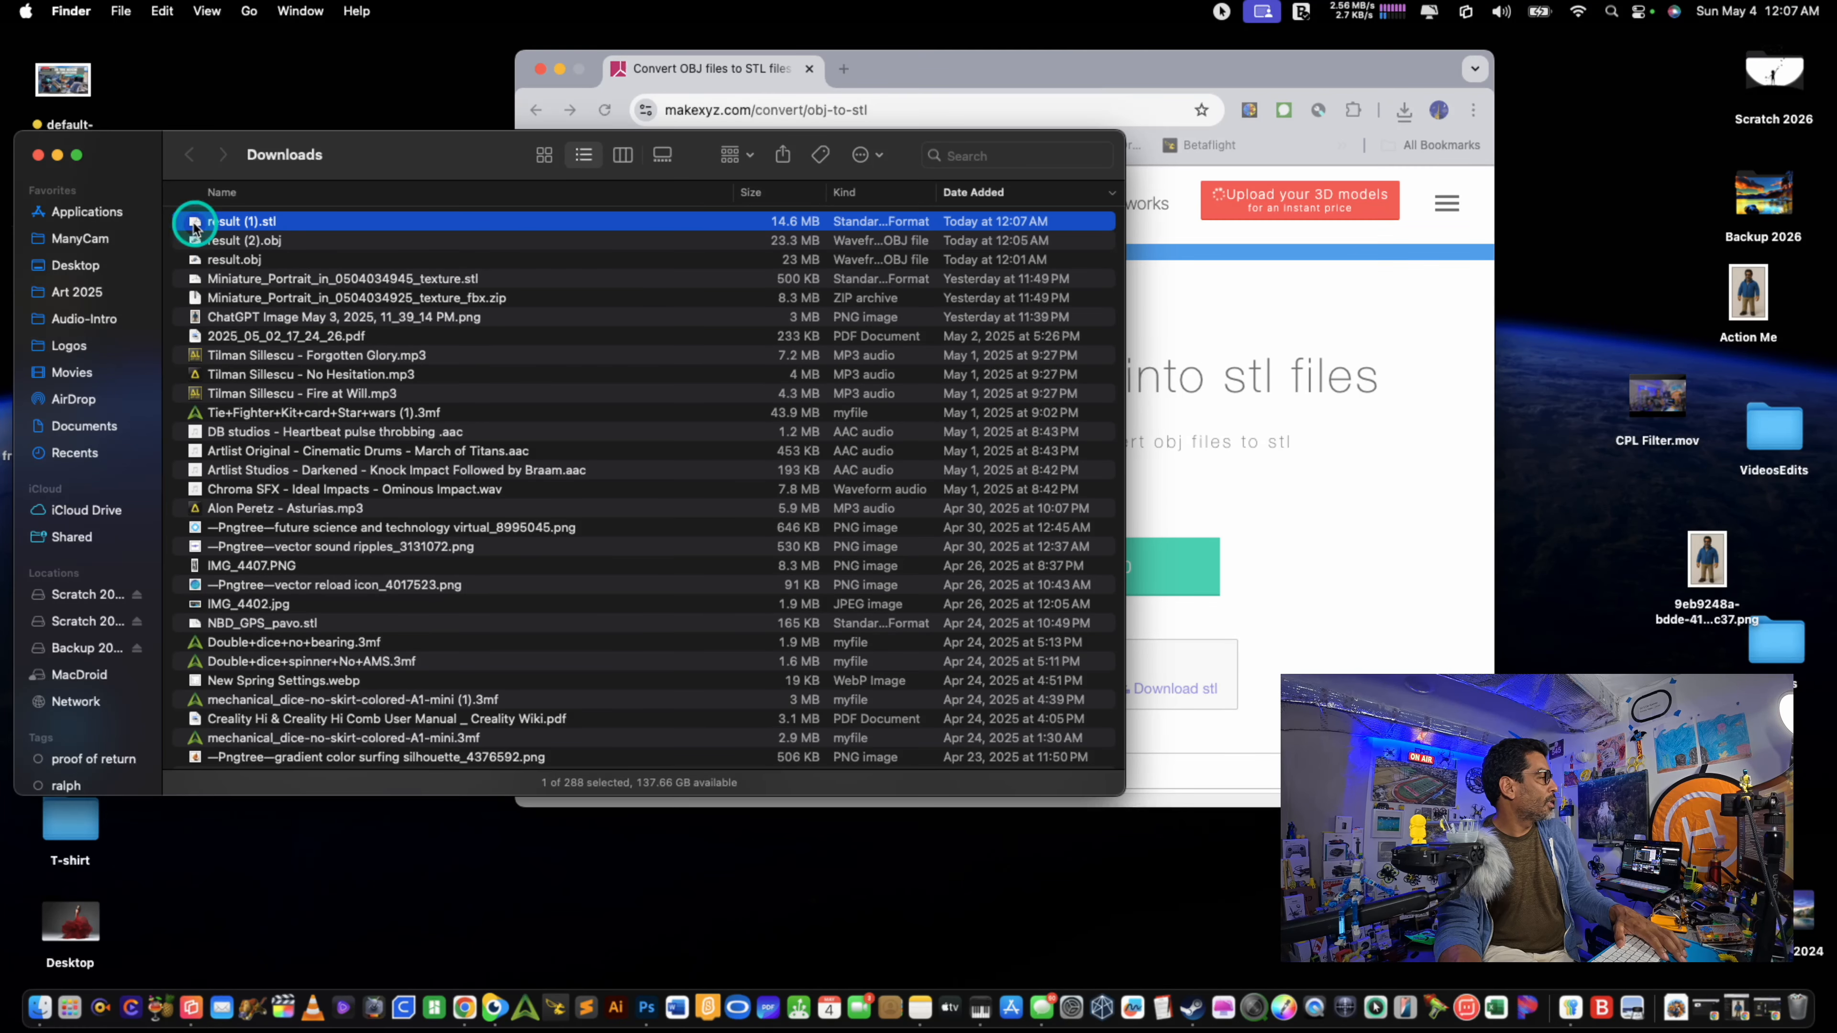
Step: Open result (1).stl in Creality Print and view the figure on the build plate from the front
double_click(195, 226)
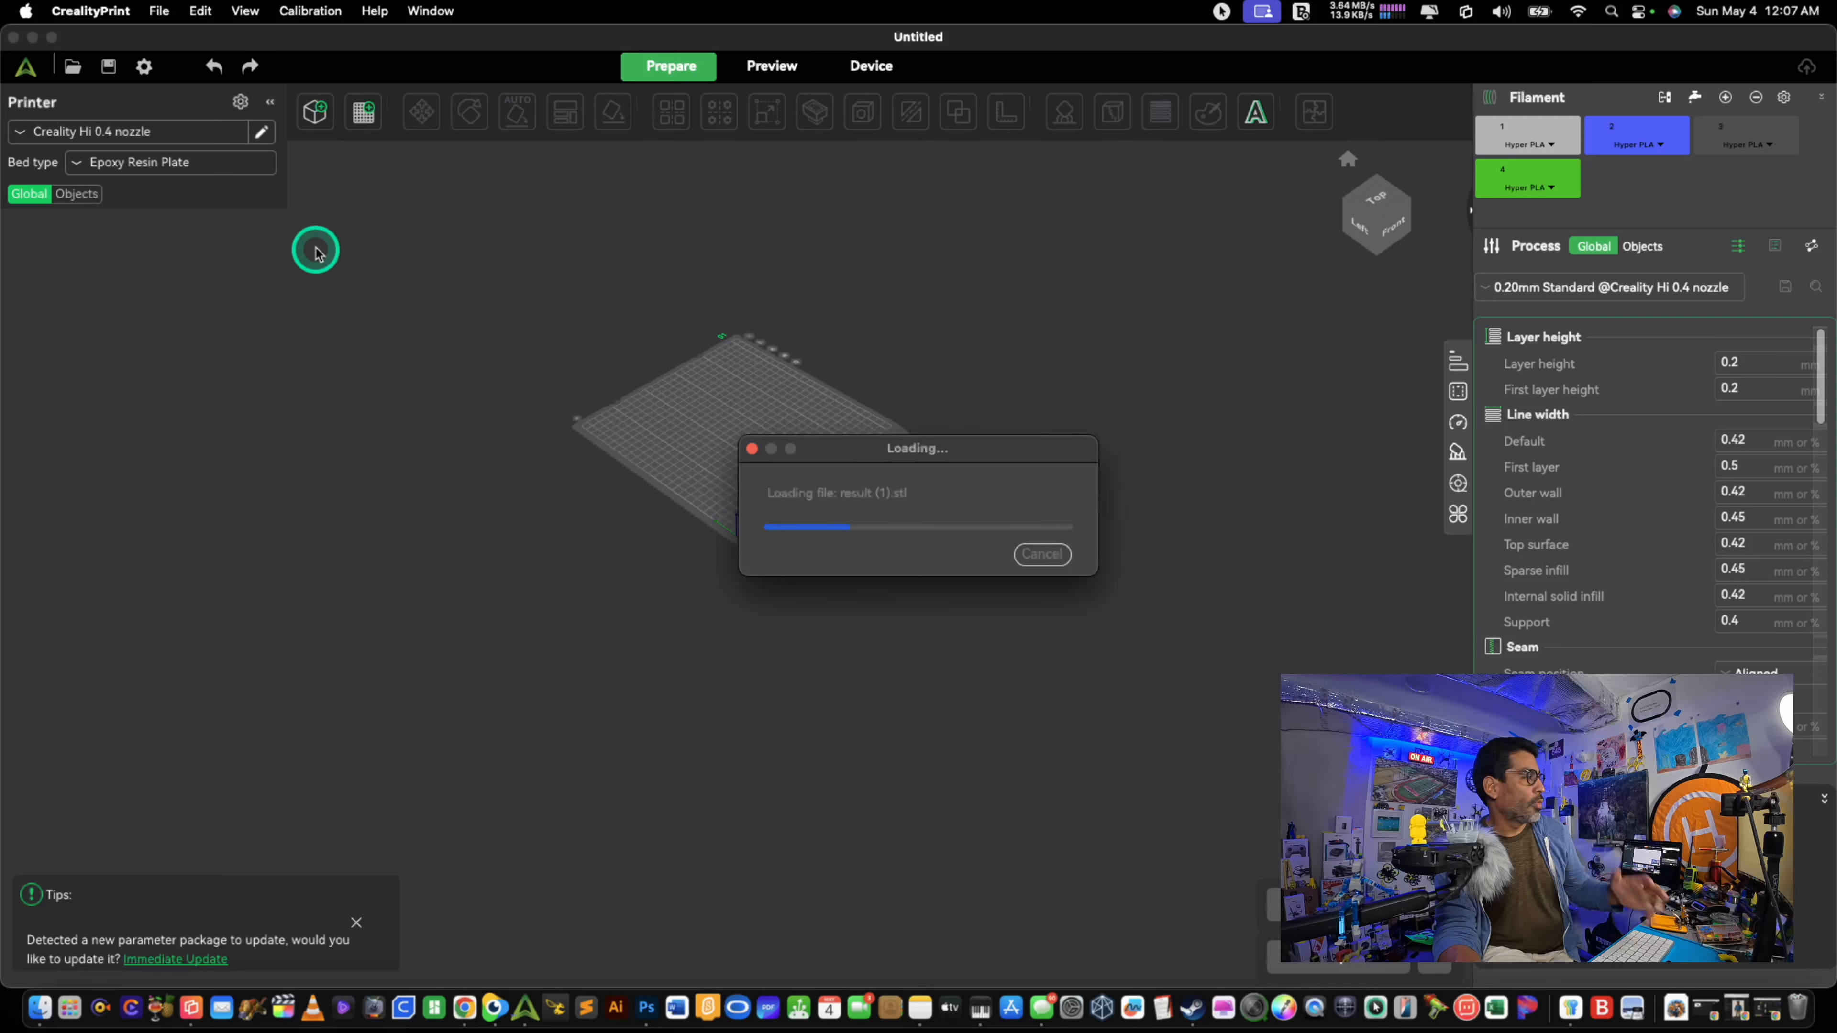
drag(1003, 522, 841, 492)
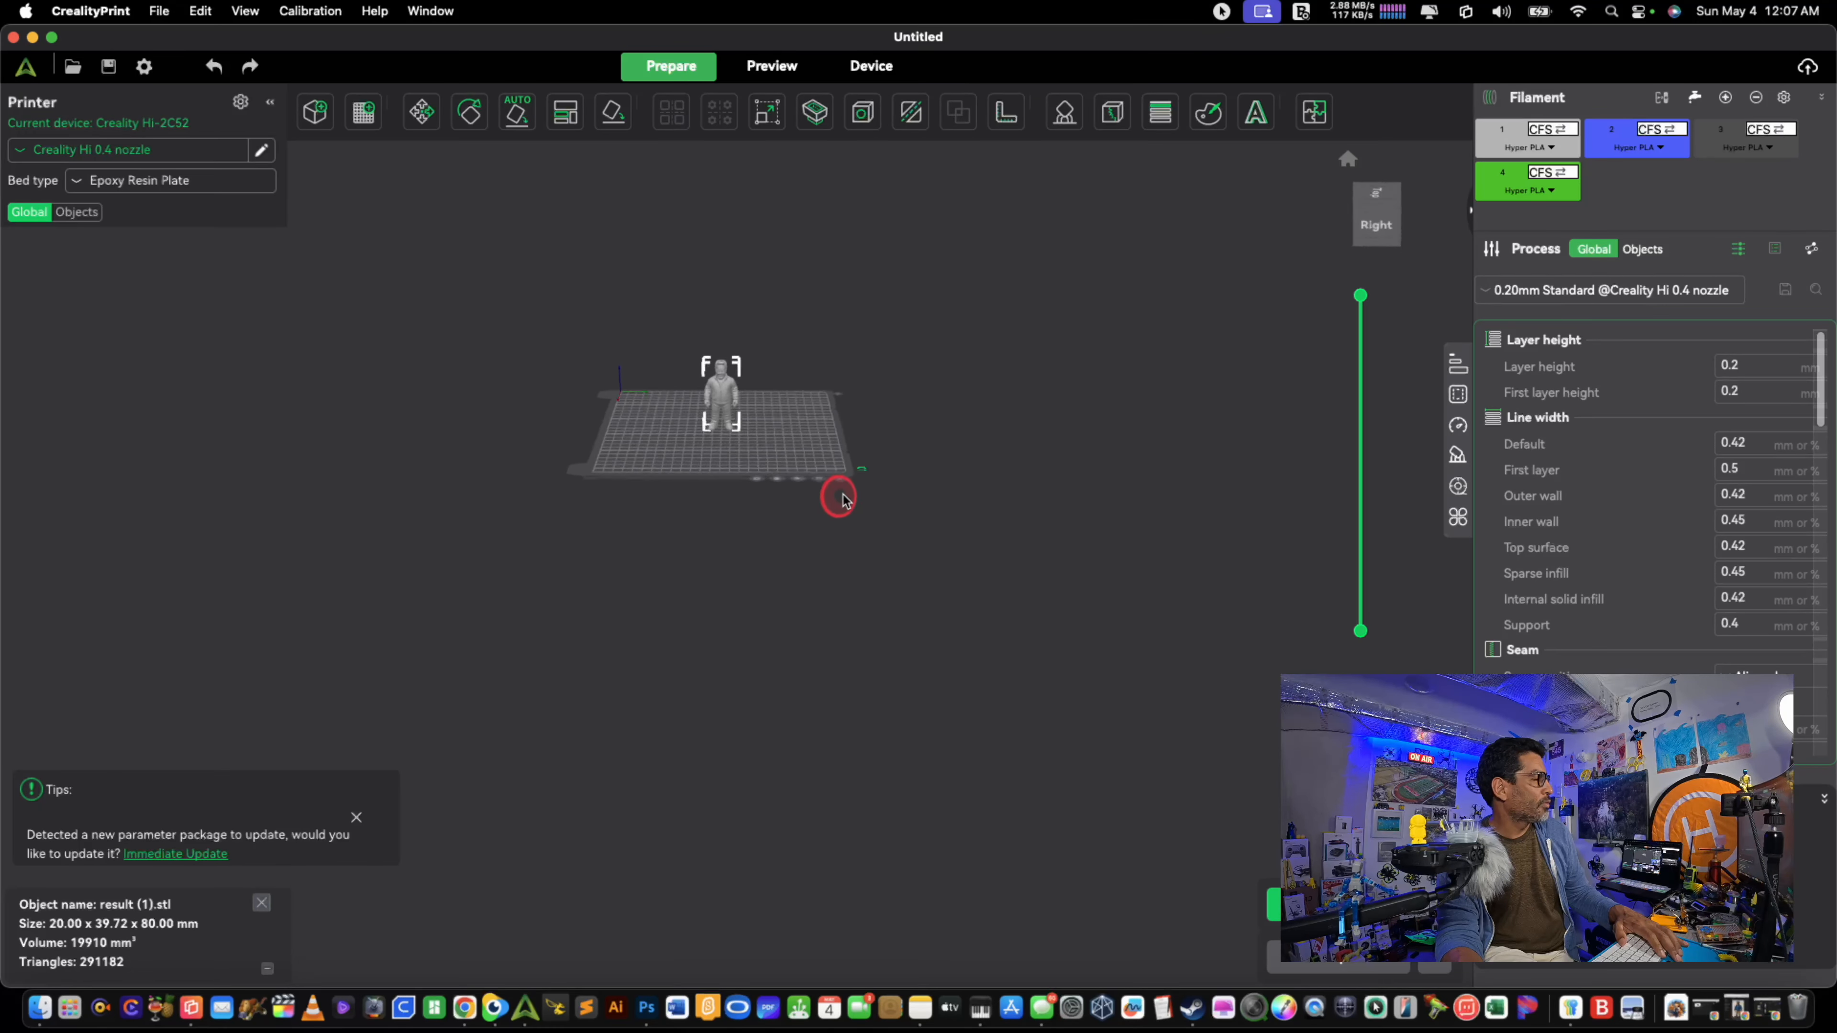
scroll(841, 485, up, 5)
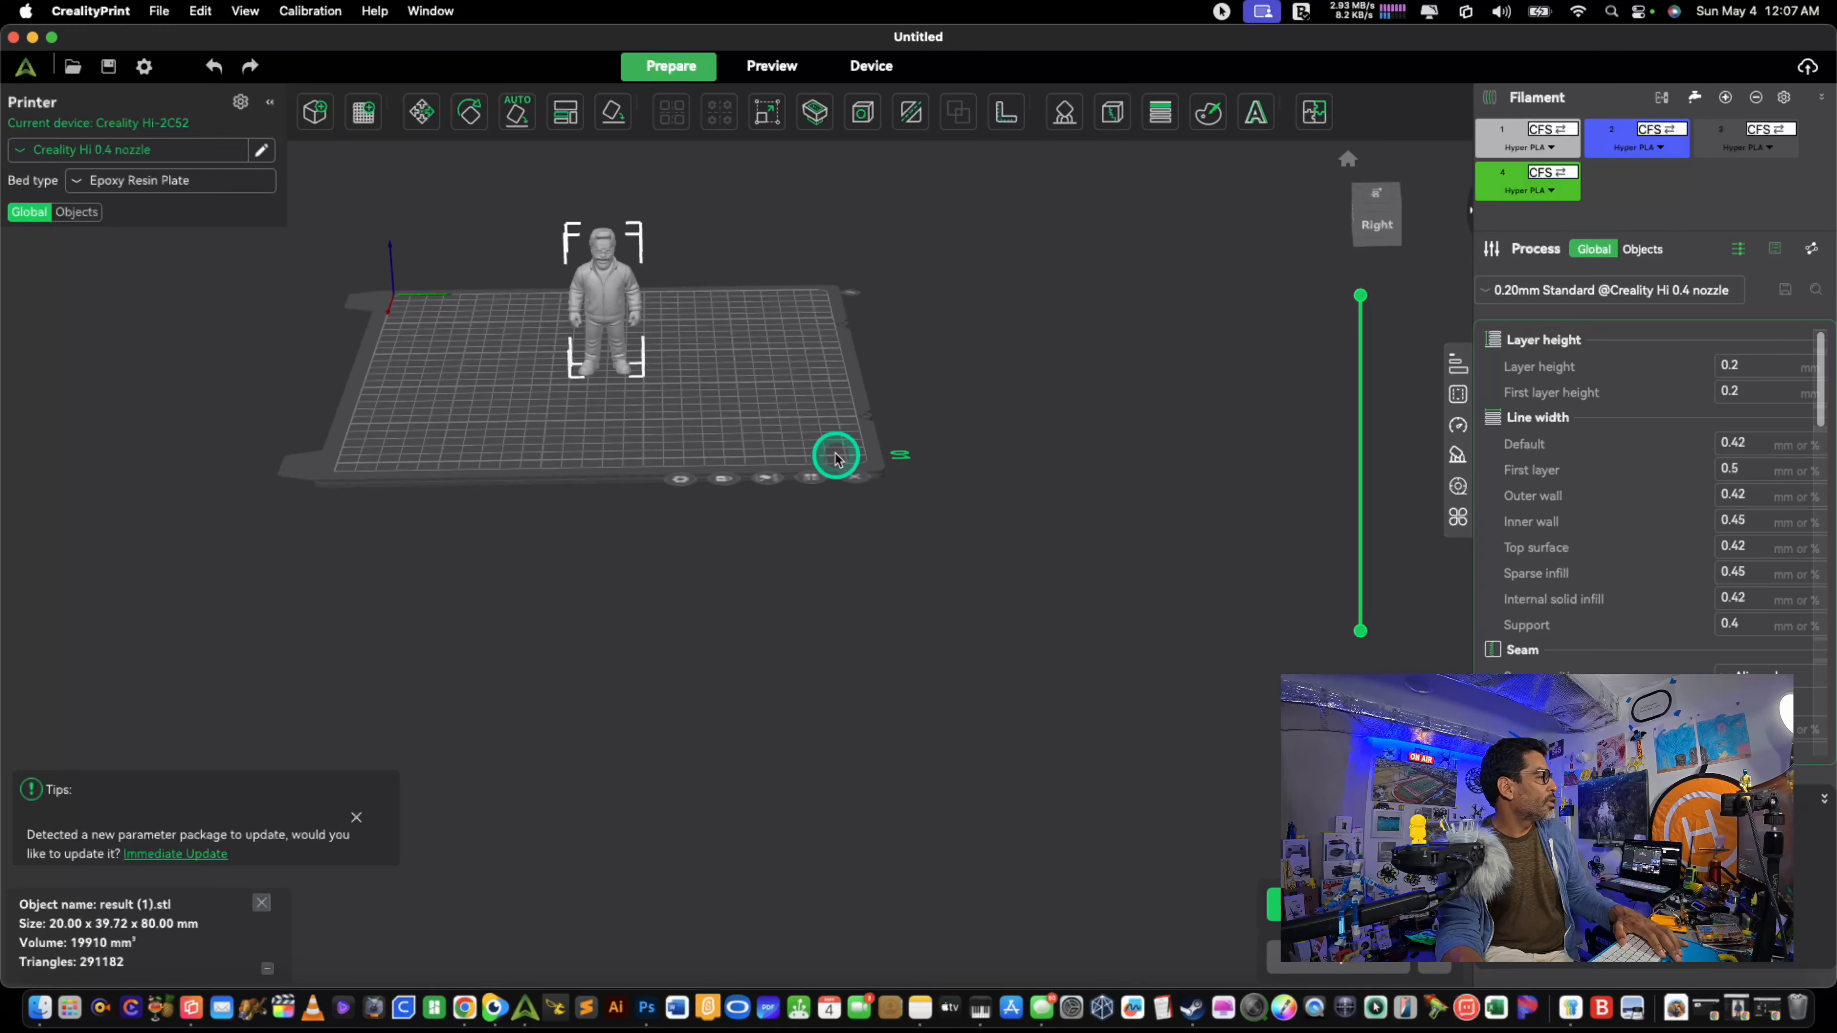
Step: Switch back to the Downloads folder in Finder and preview result (1).stl
key(ctrl+Up)
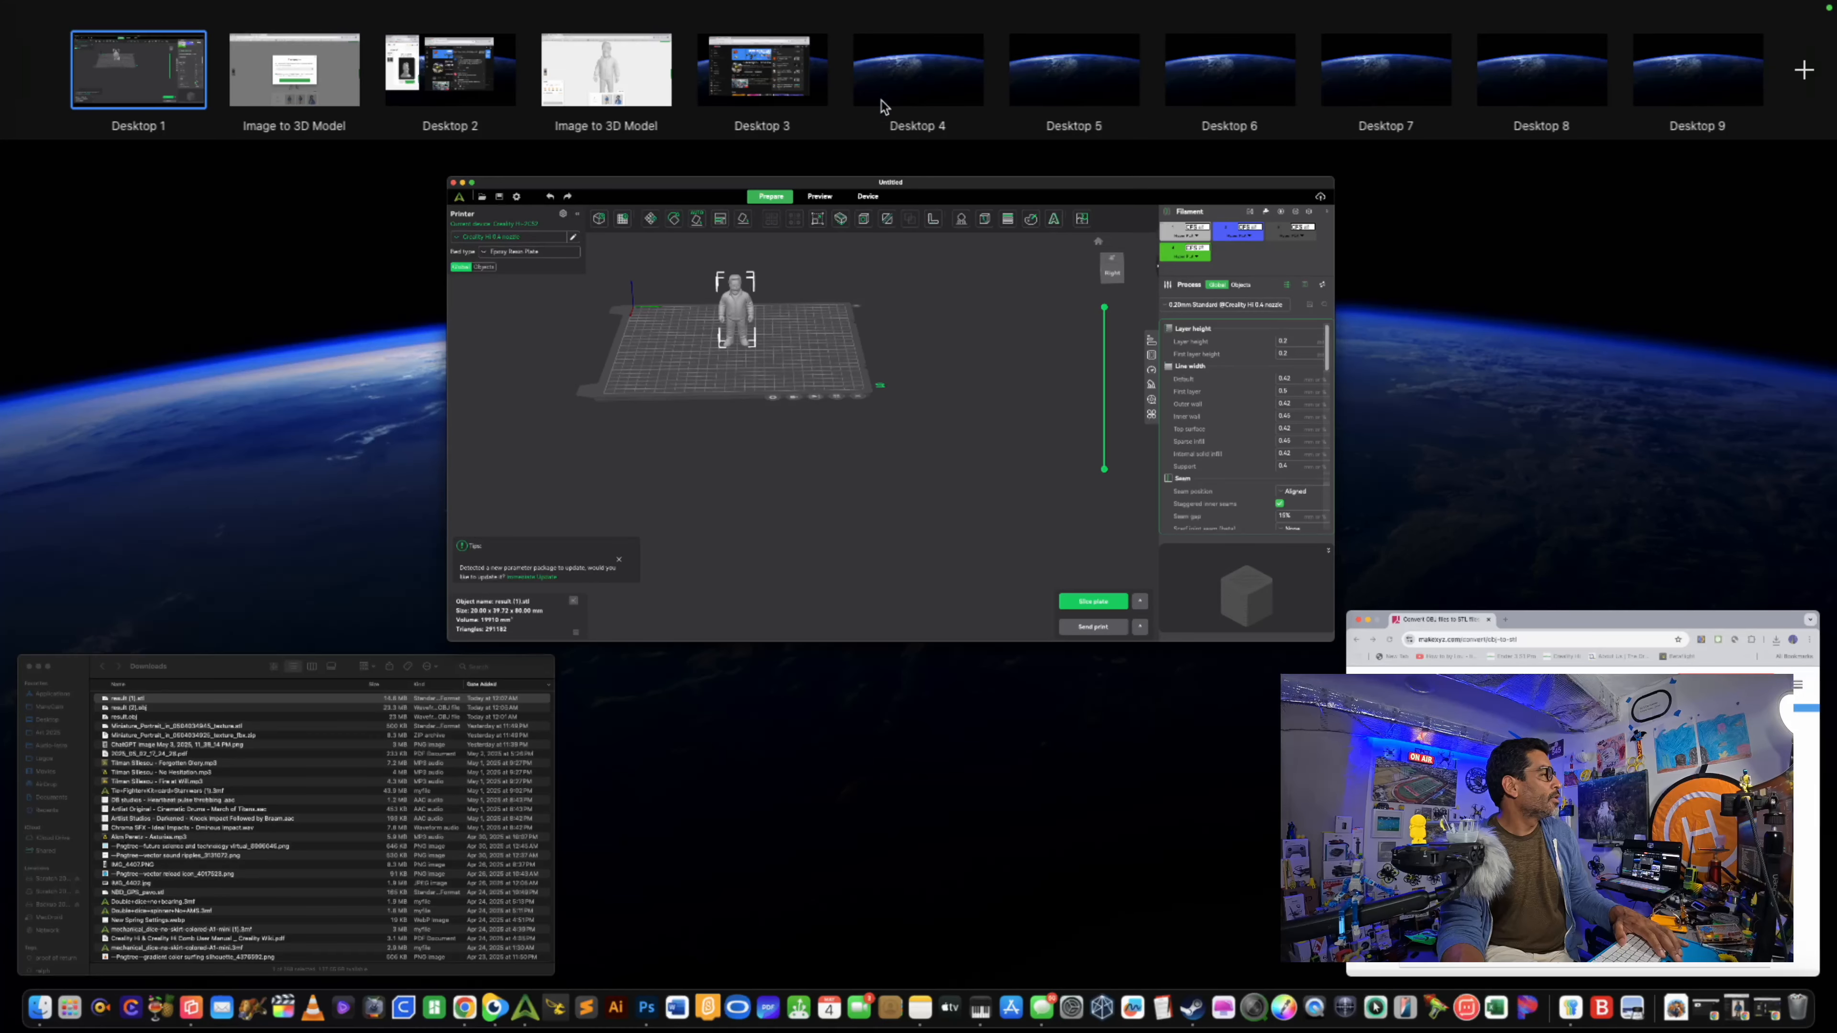
click(339, 700)
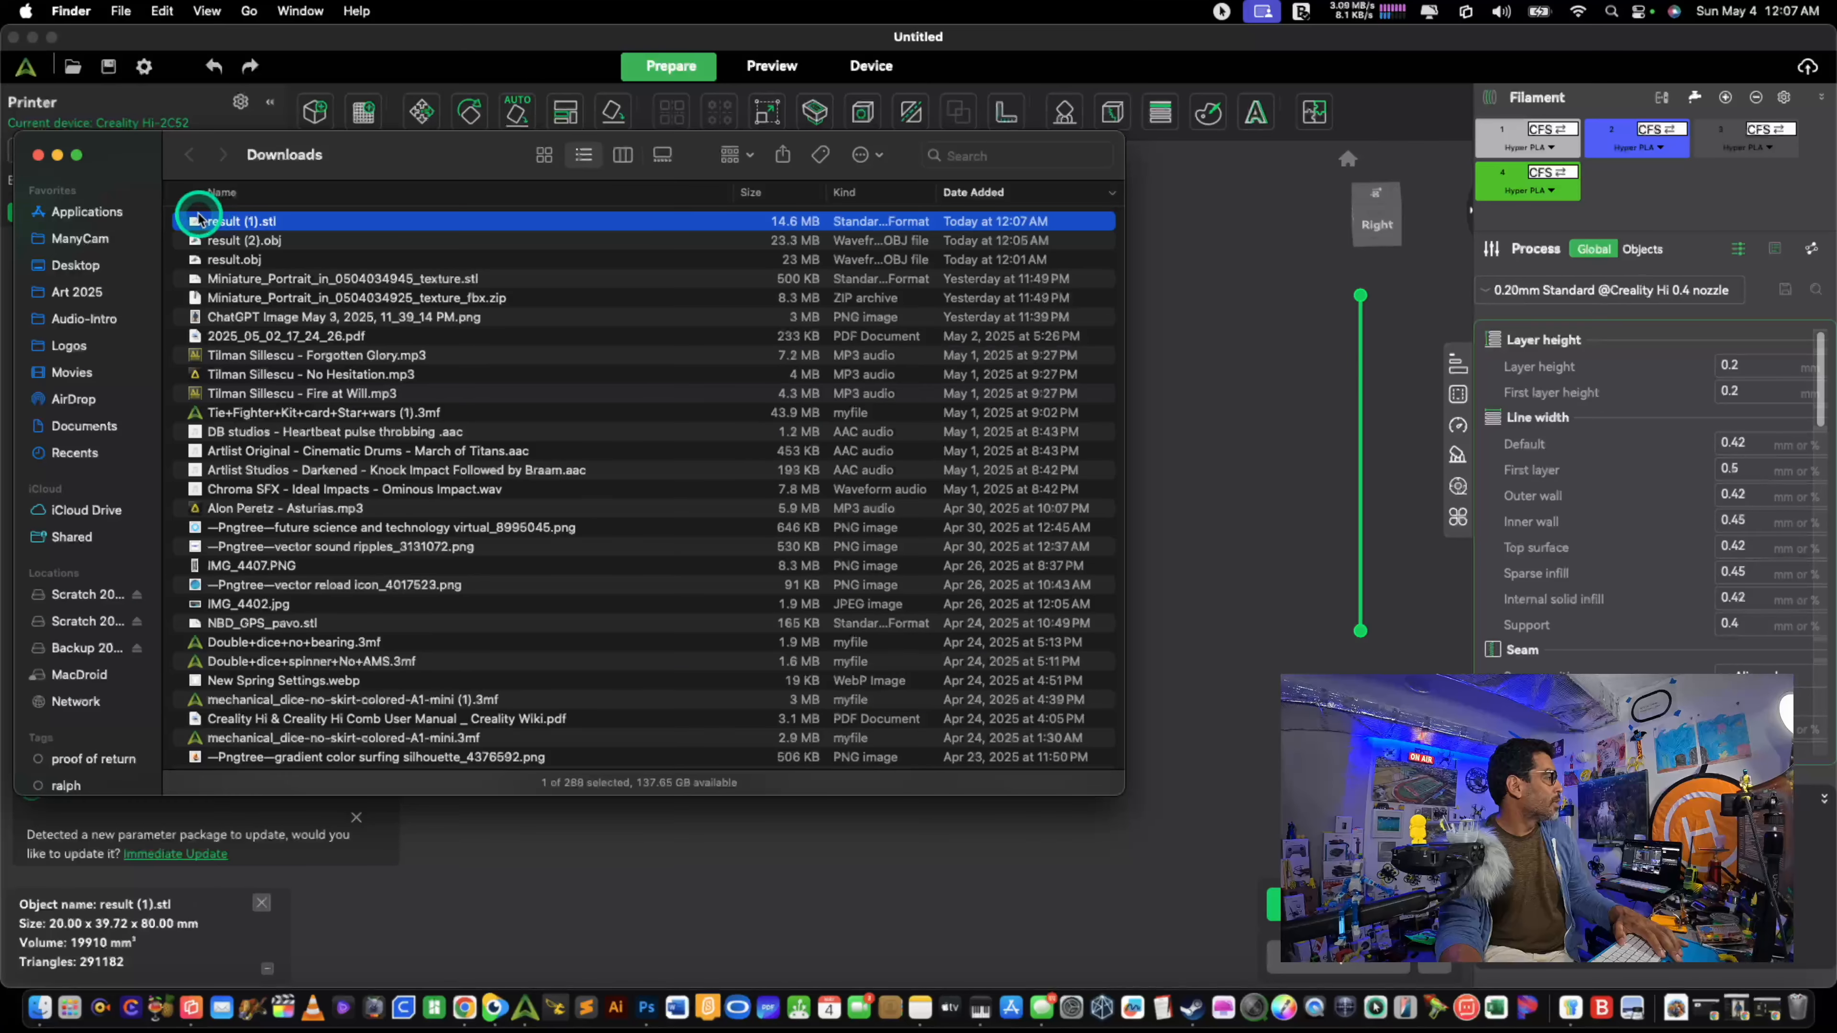
key(space)
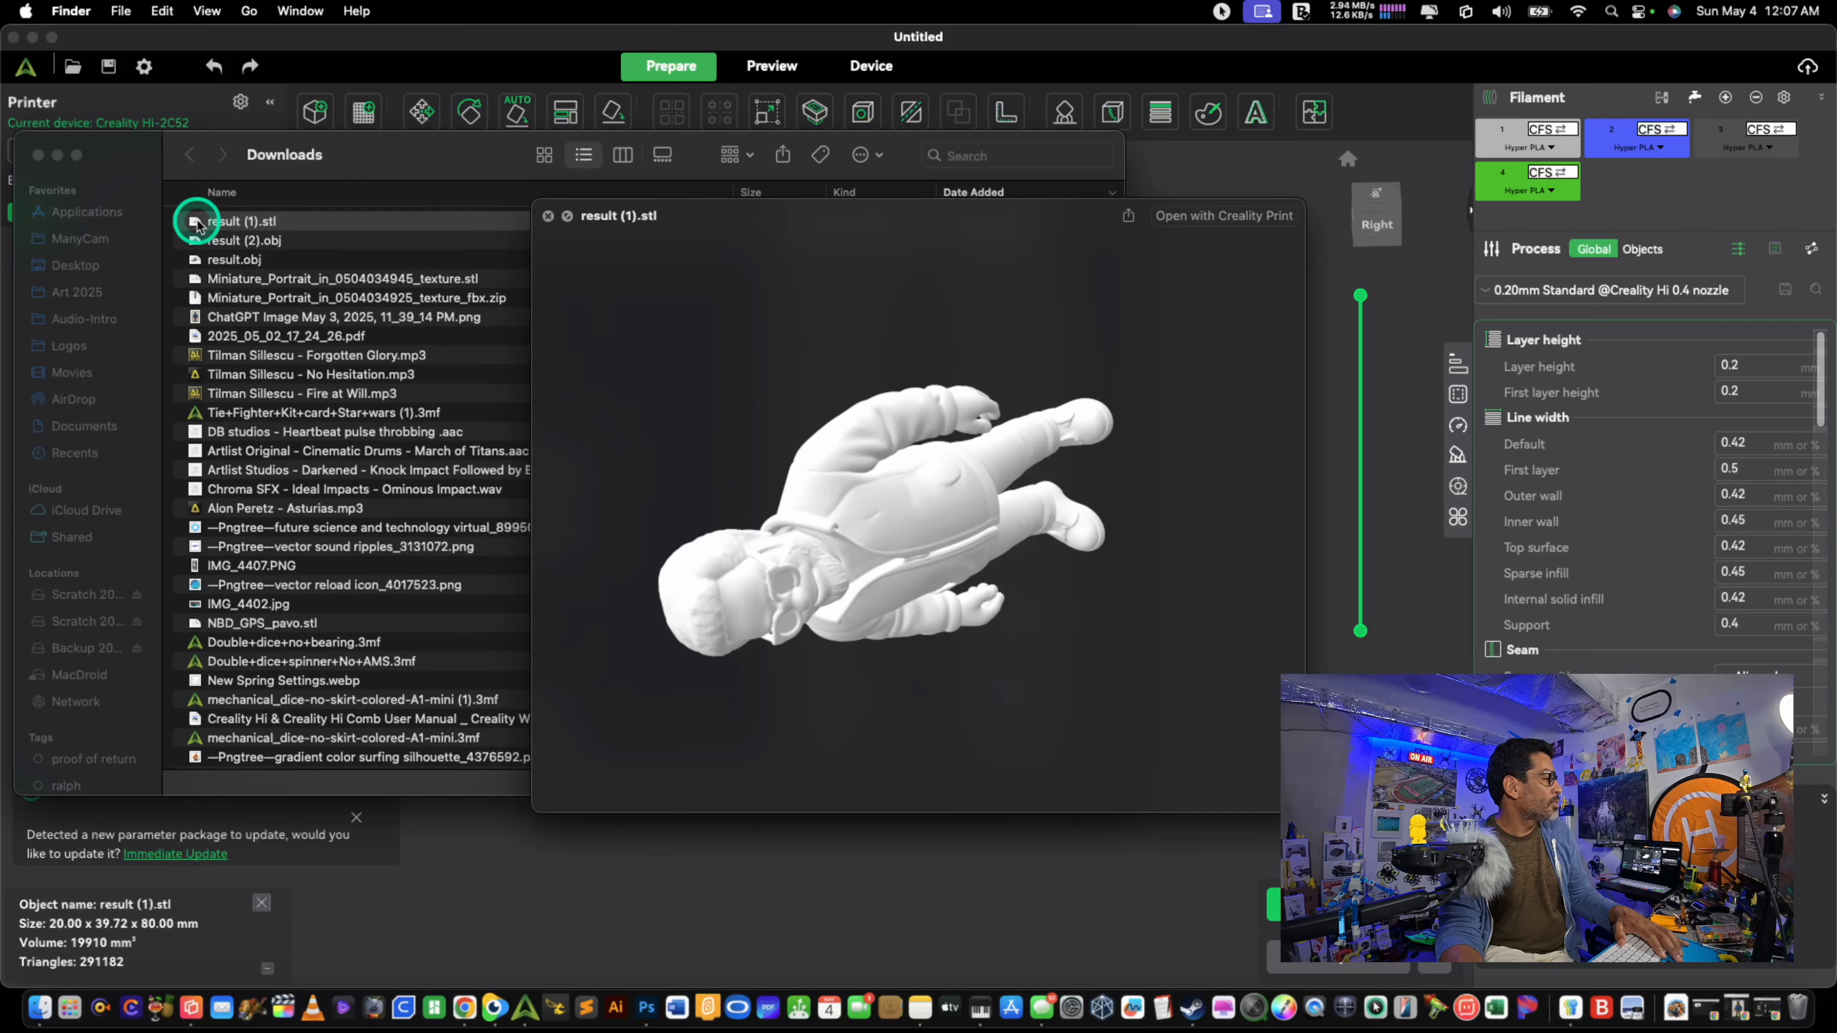
key(space)
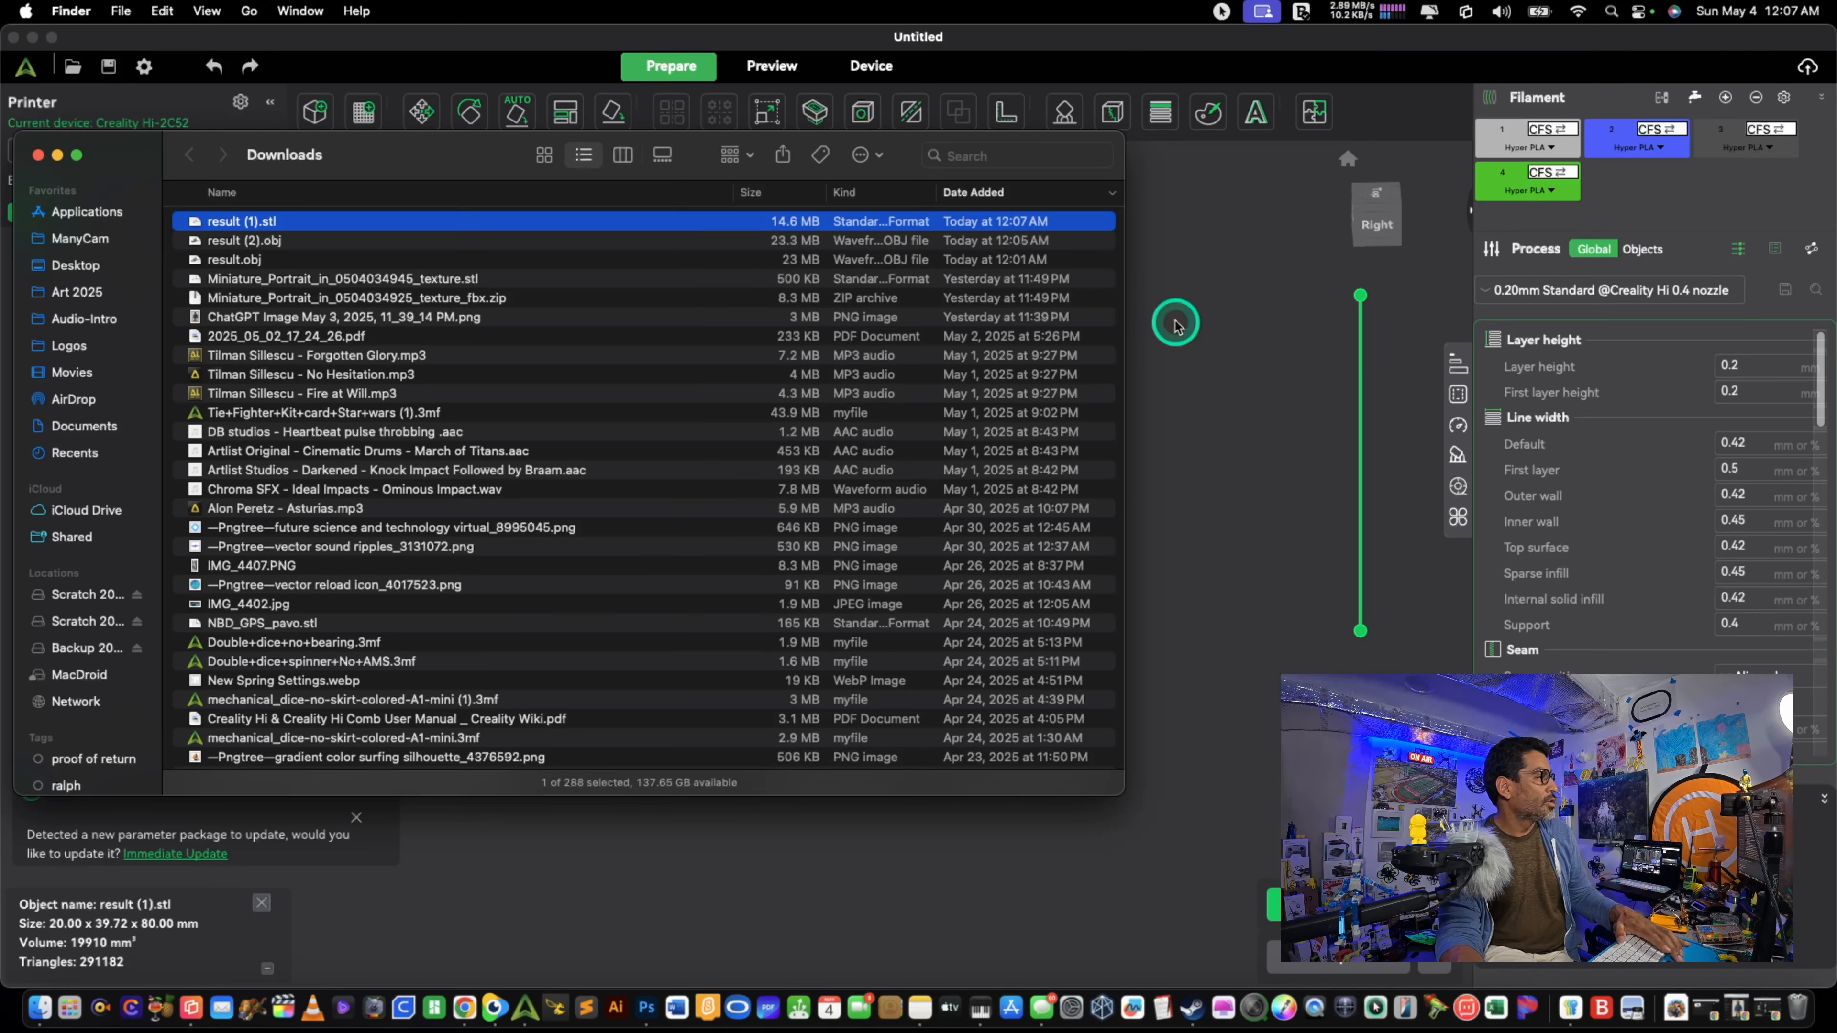
Step: Return to Creality Print, shift its window aside, and select the result (1).stl figure on the plate
mouse_move(1835, 2)
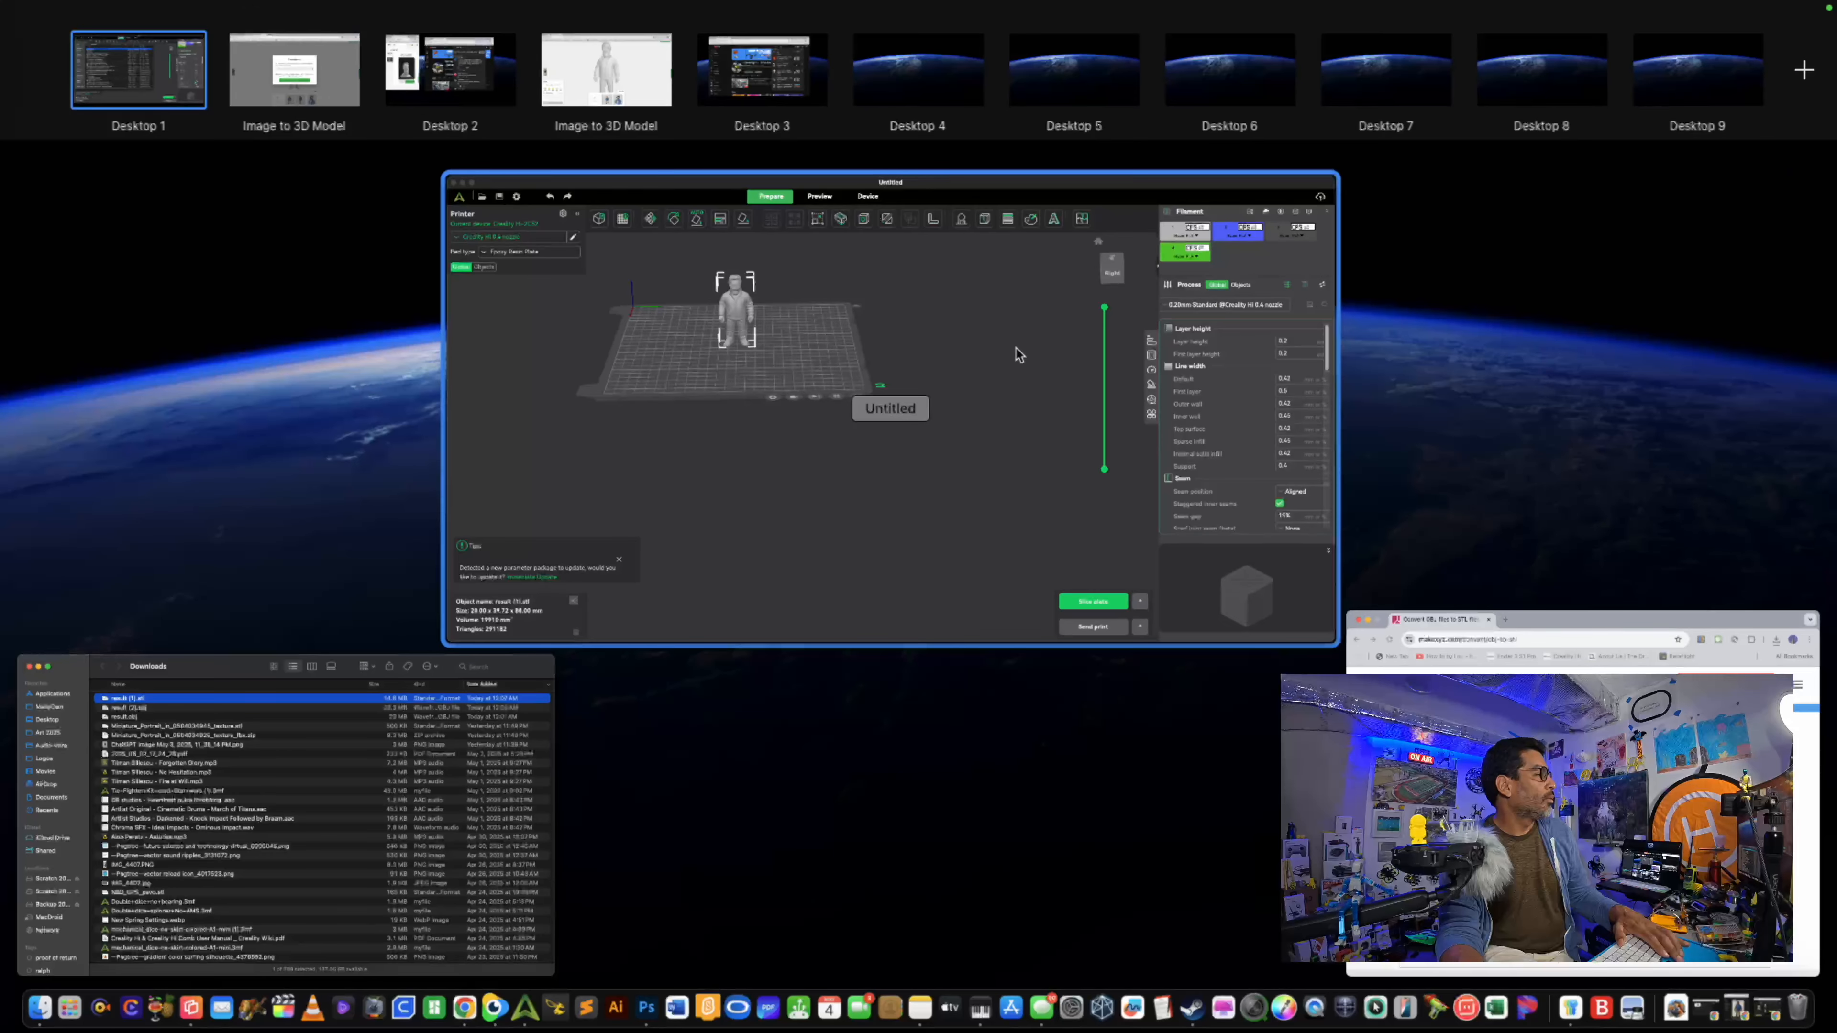
click(1017, 349)
click(715, 255)
drag(840, 36, 950, 42)
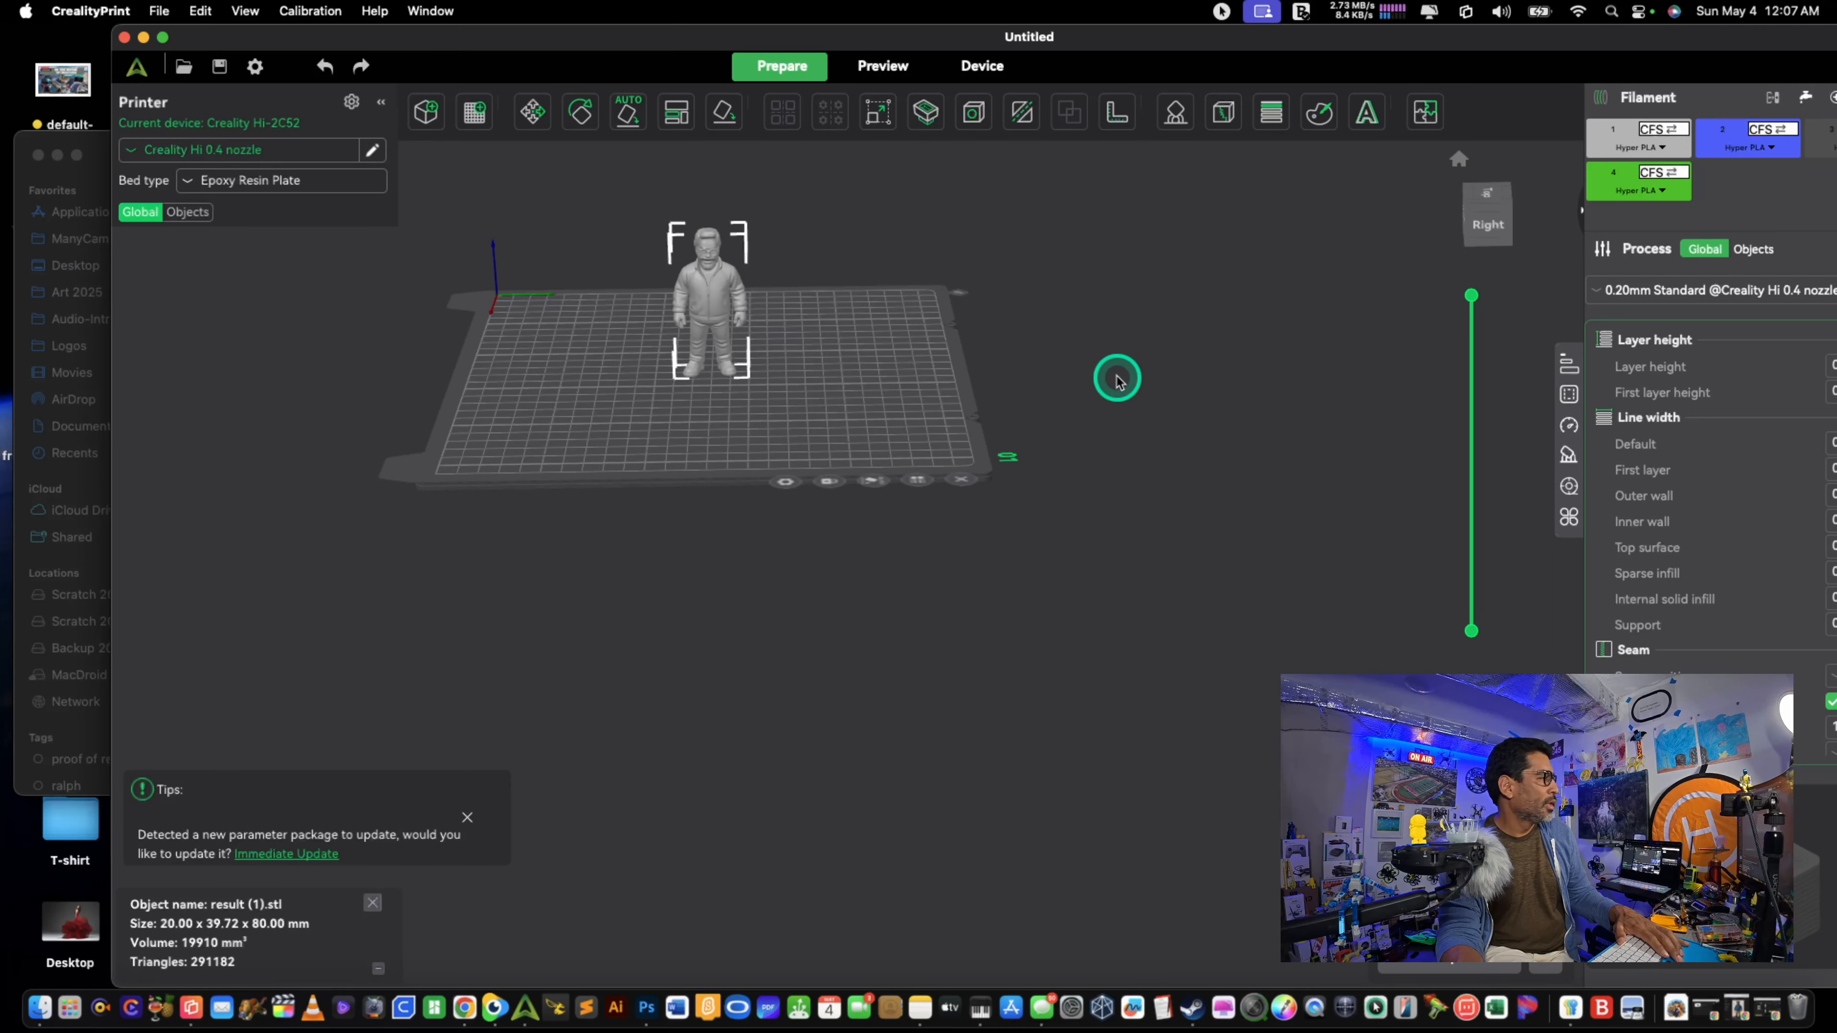
scroll(1116, 379, down, 3)
scroll(1116, 379, up, 3)
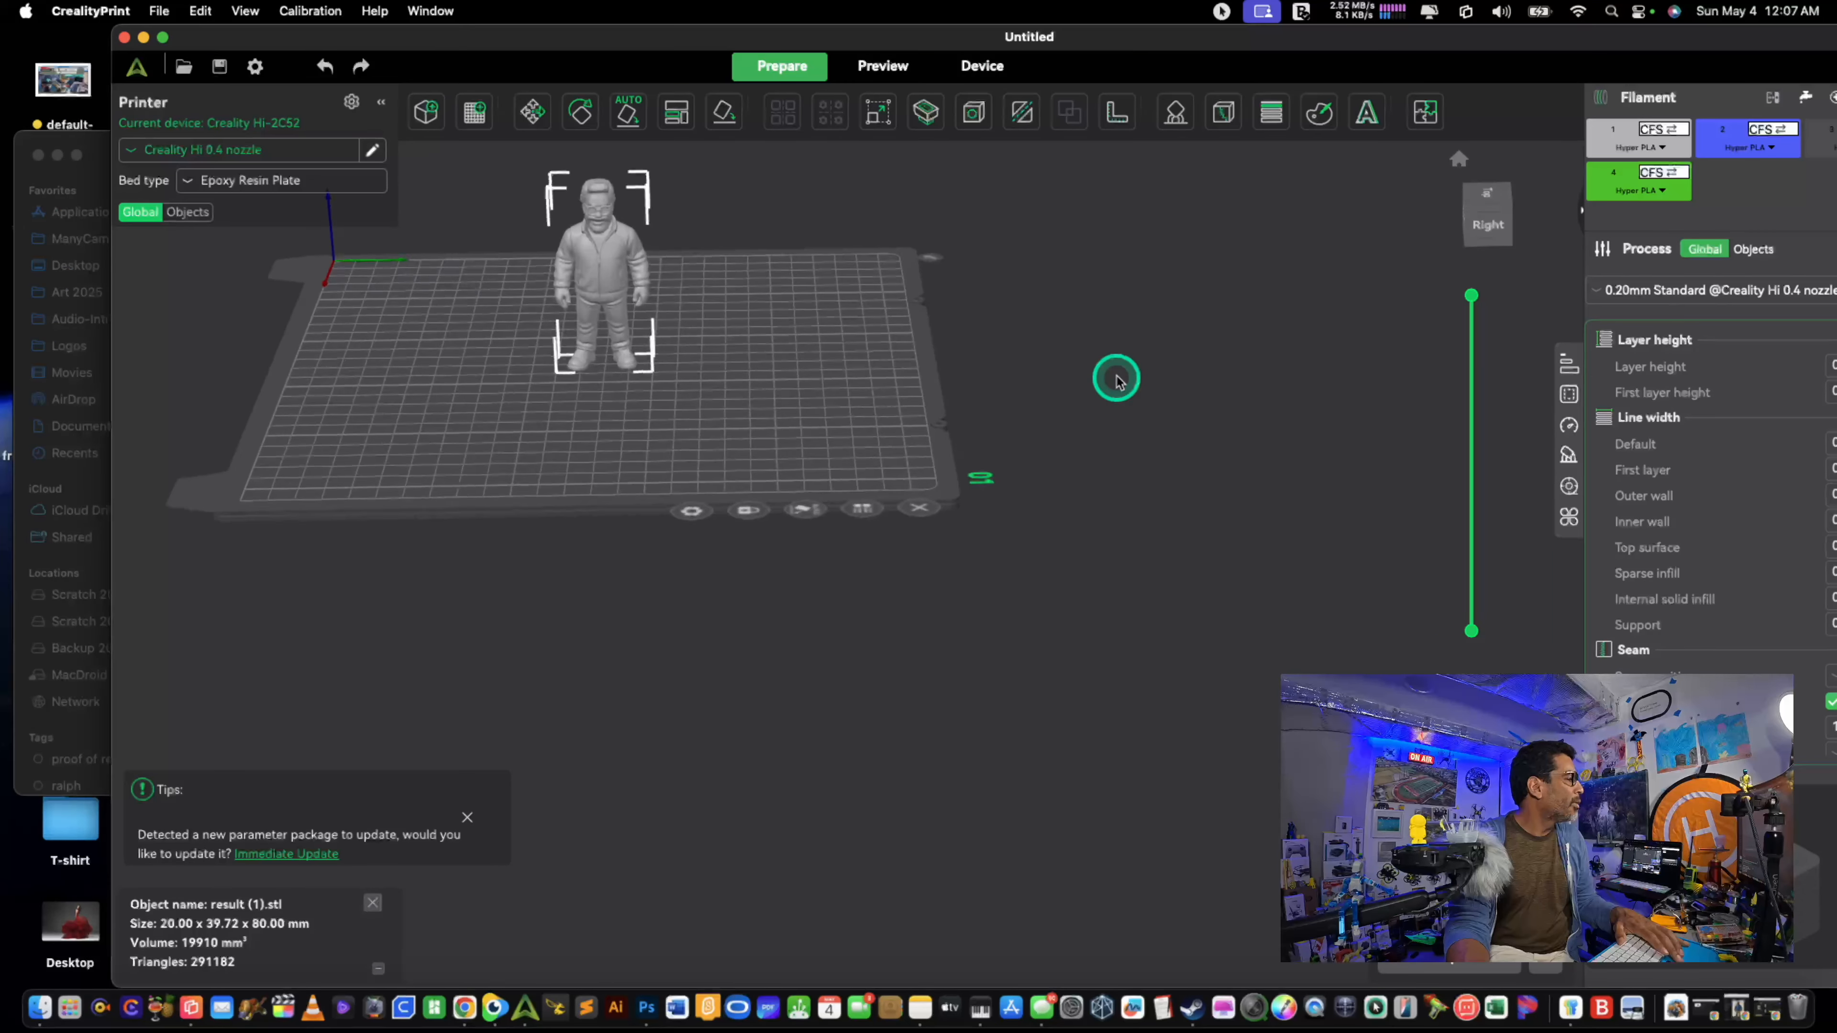
scroll(1117, 379, down, 2)
scroll(1117, 379, up, 3)
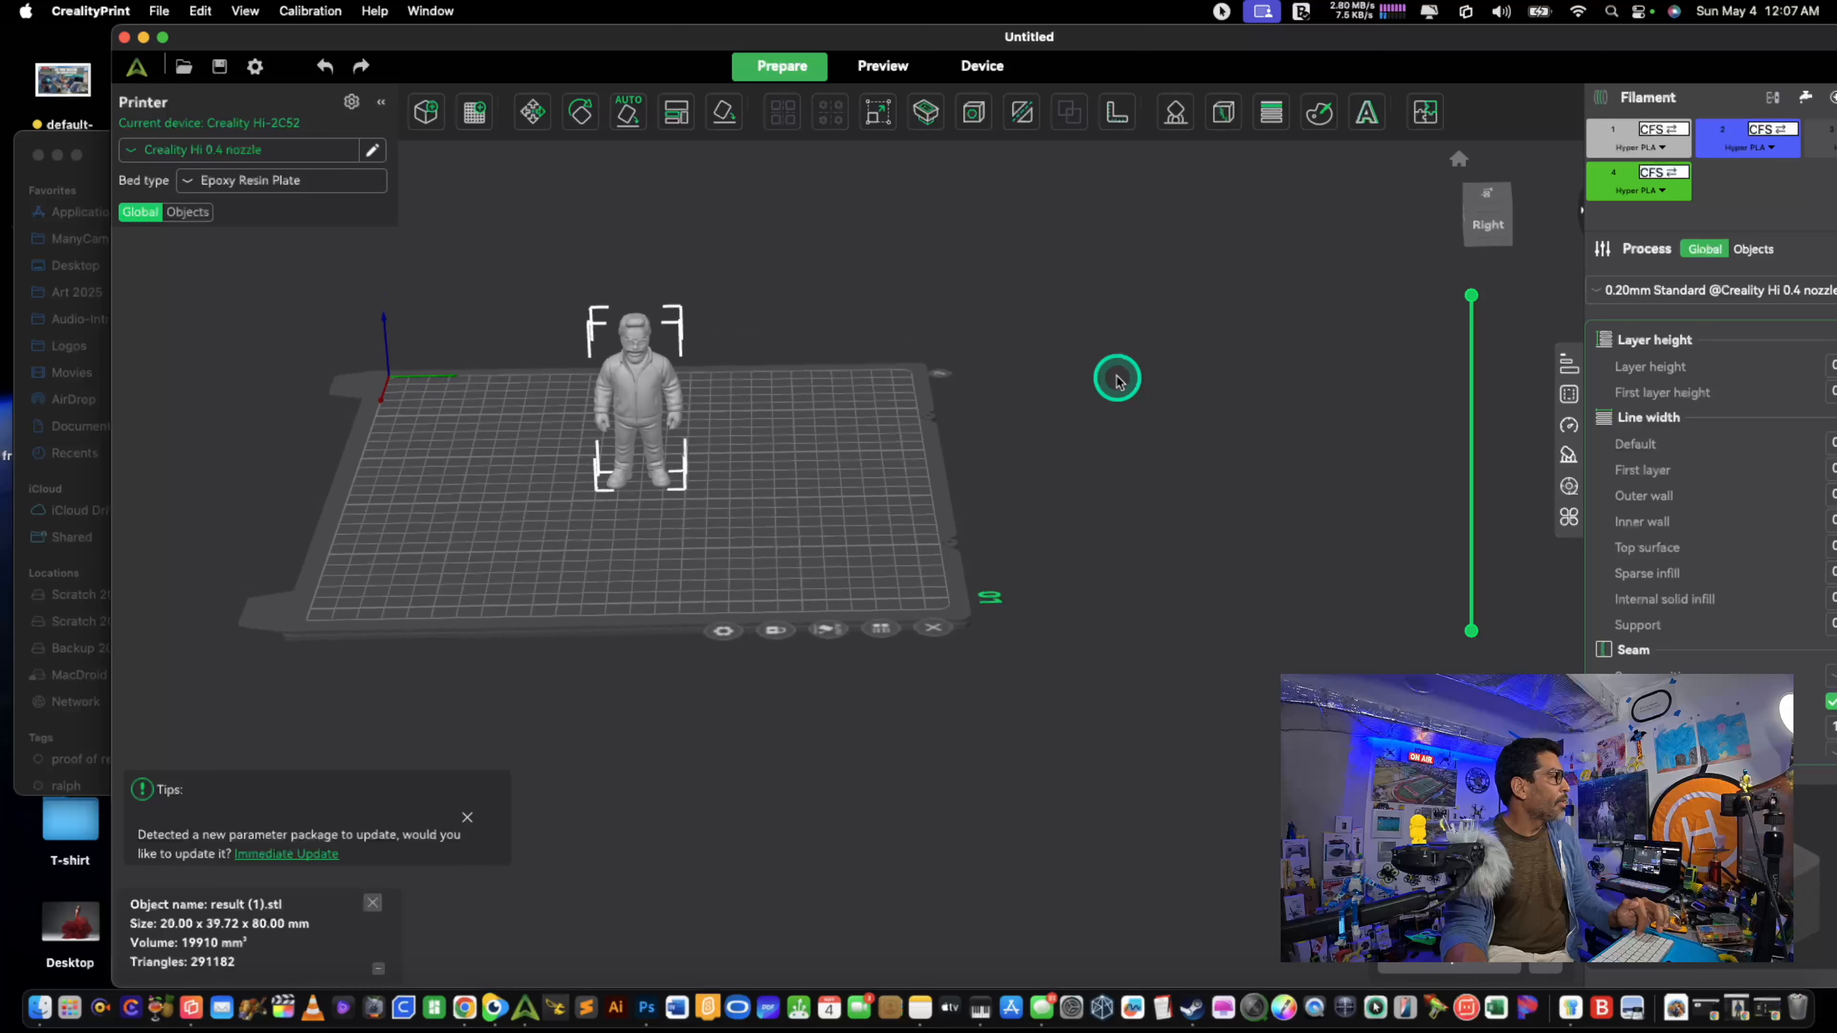
scroll(1118, 380, down, 5)
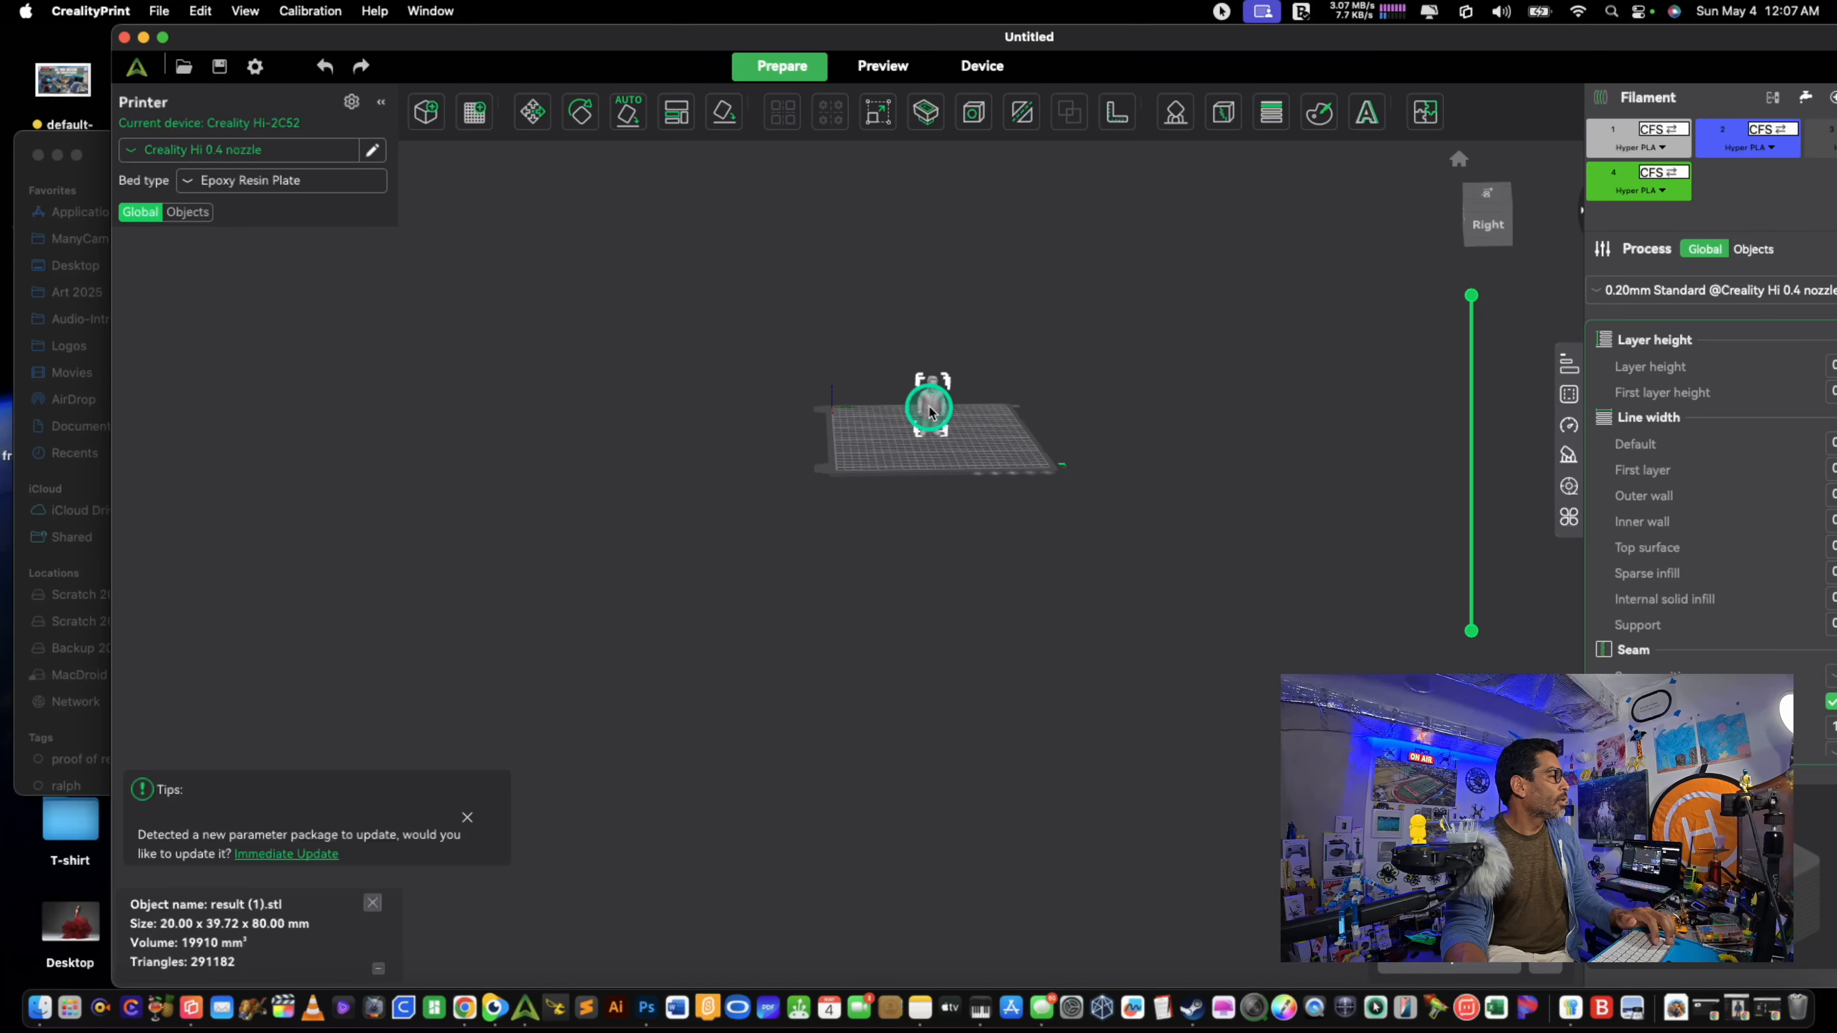
click(931, 411)
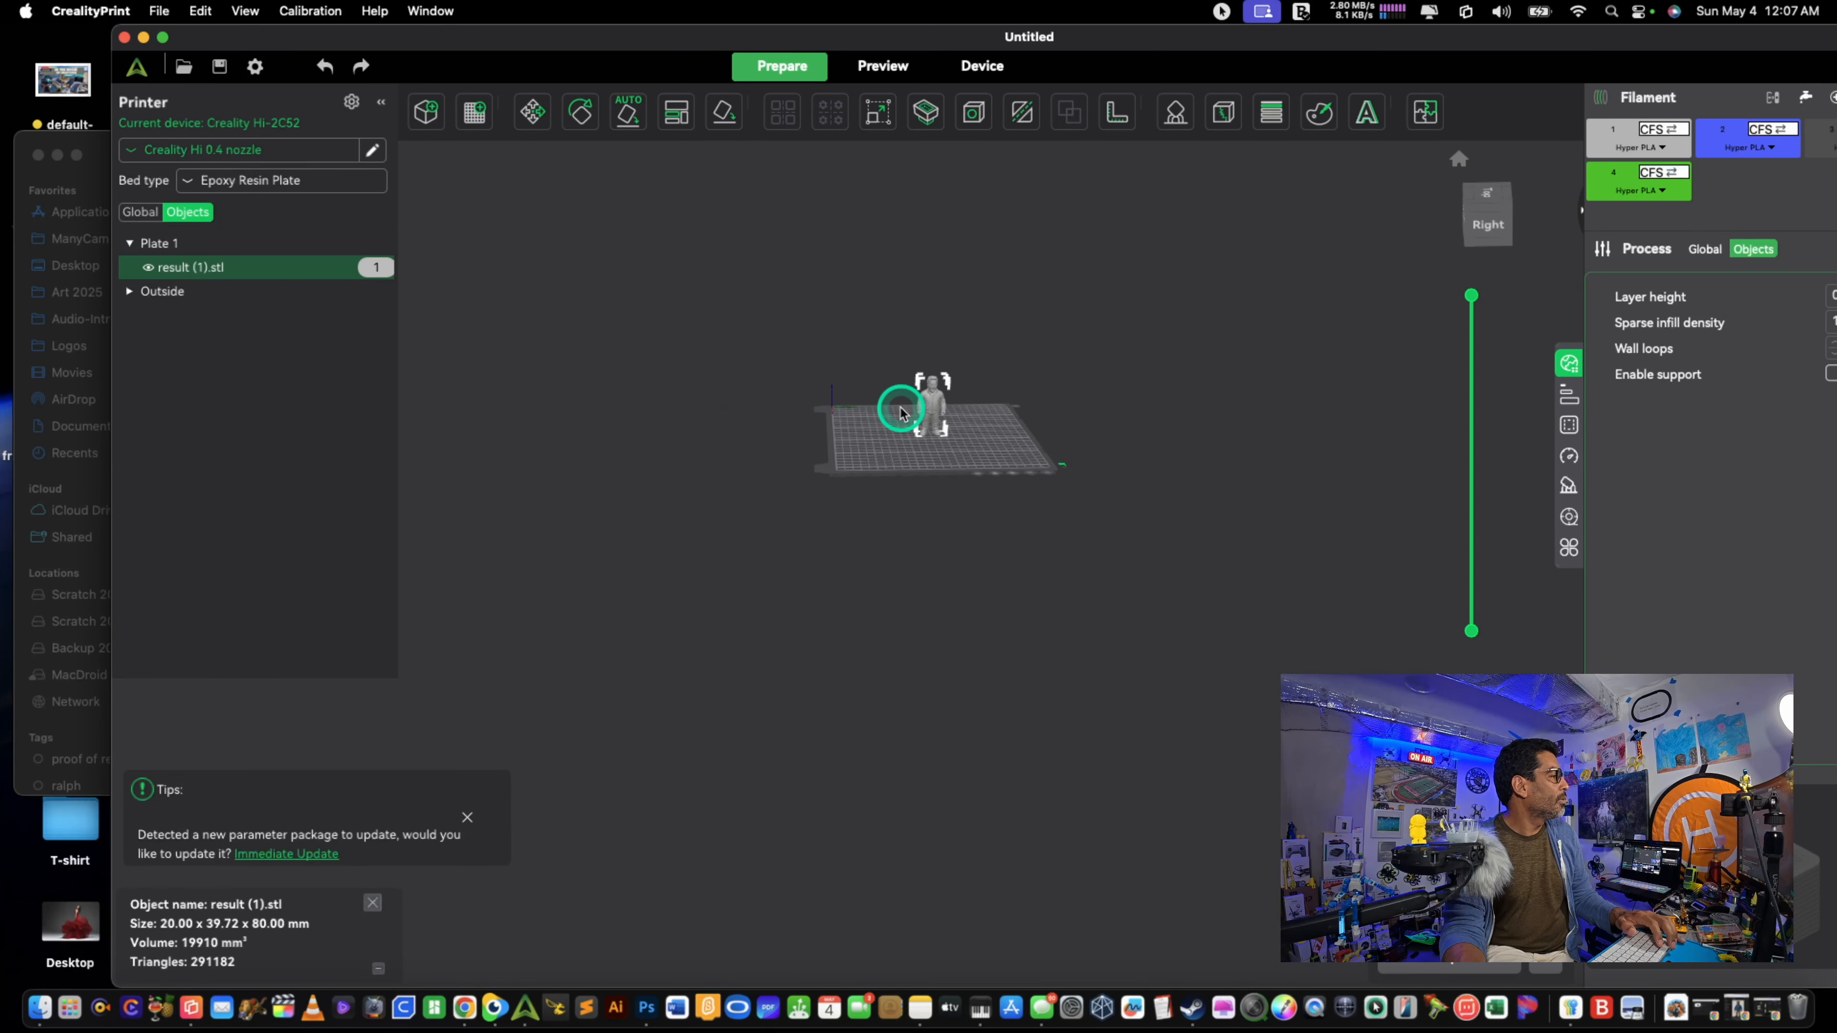
Step: Frame the result (1).stl figure up close from the front and capture a full-screen screenshot of it
scroll(935, 419, up, 10)
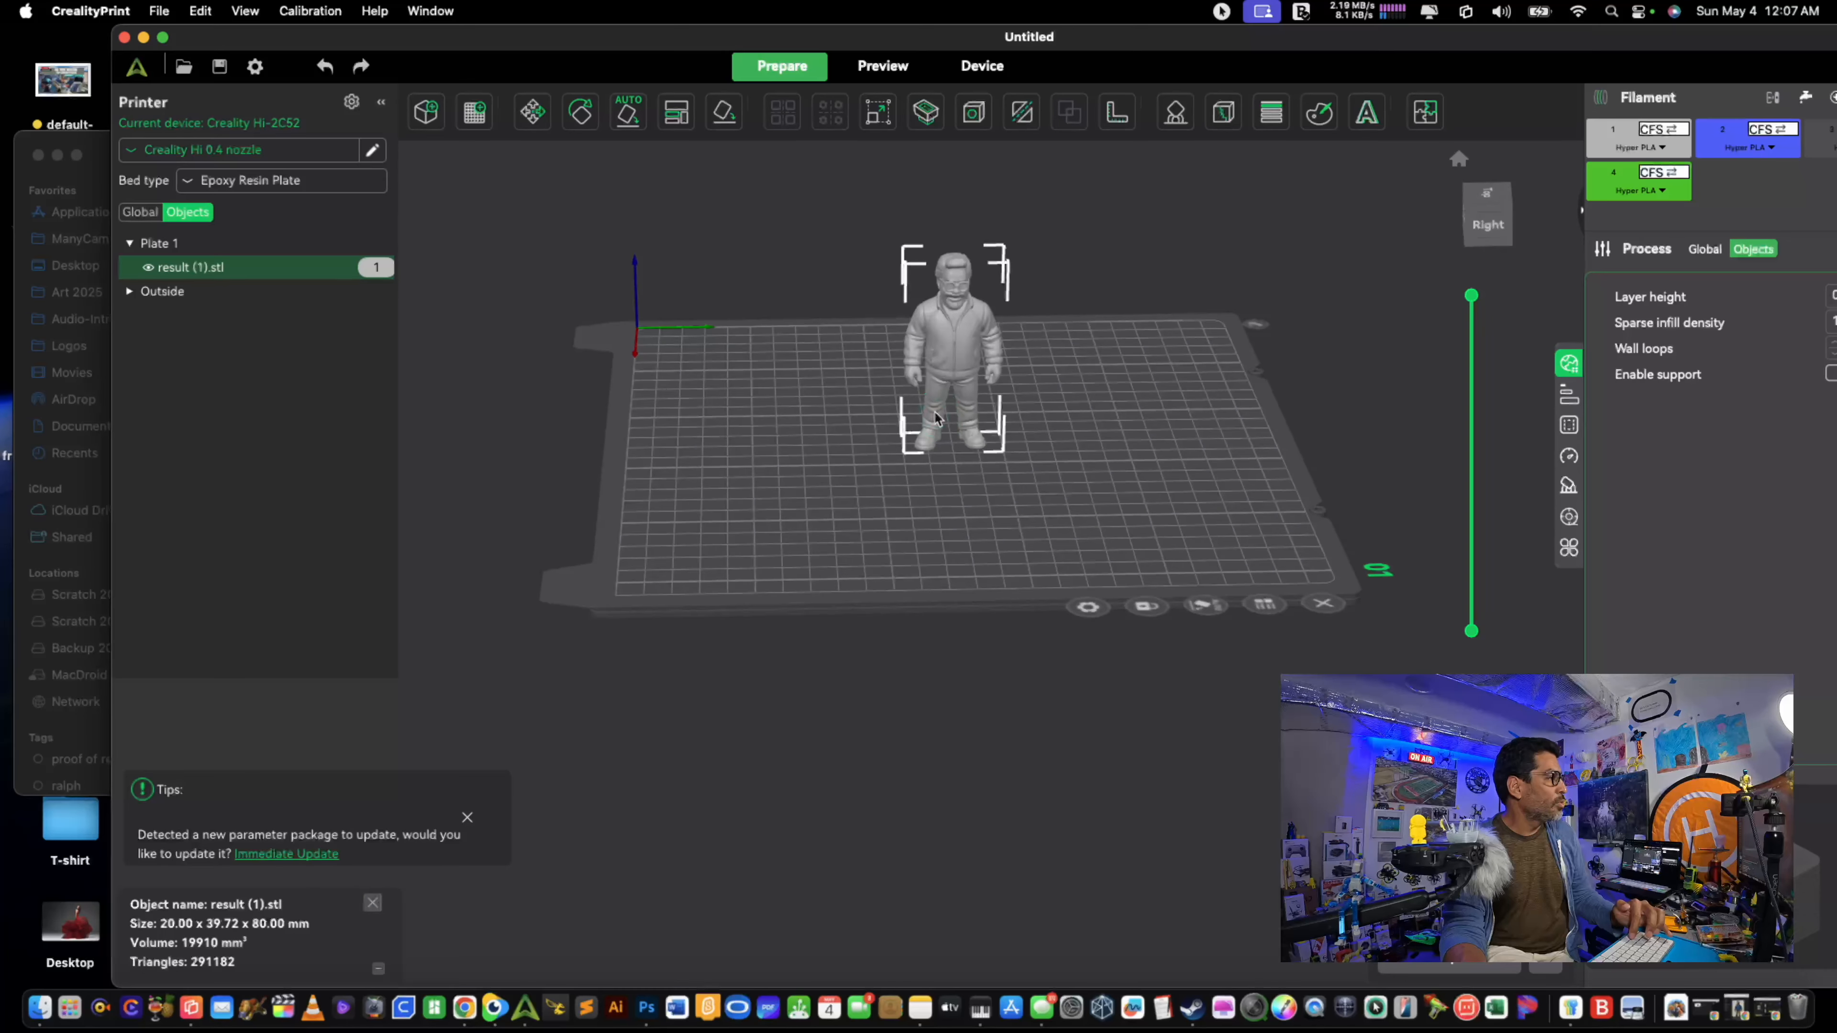
mouse_move(1185, 398)
mouse_down()
mouse_move(1189, 460)
mouse_move(1183, 388)
mouse_up()
right_drag(1183, 385, 1182, 578)
mouse_move(1183, 385)
right_down()
mouse_move(1447, 401)
mouse_move(1231, 390)
right_up()
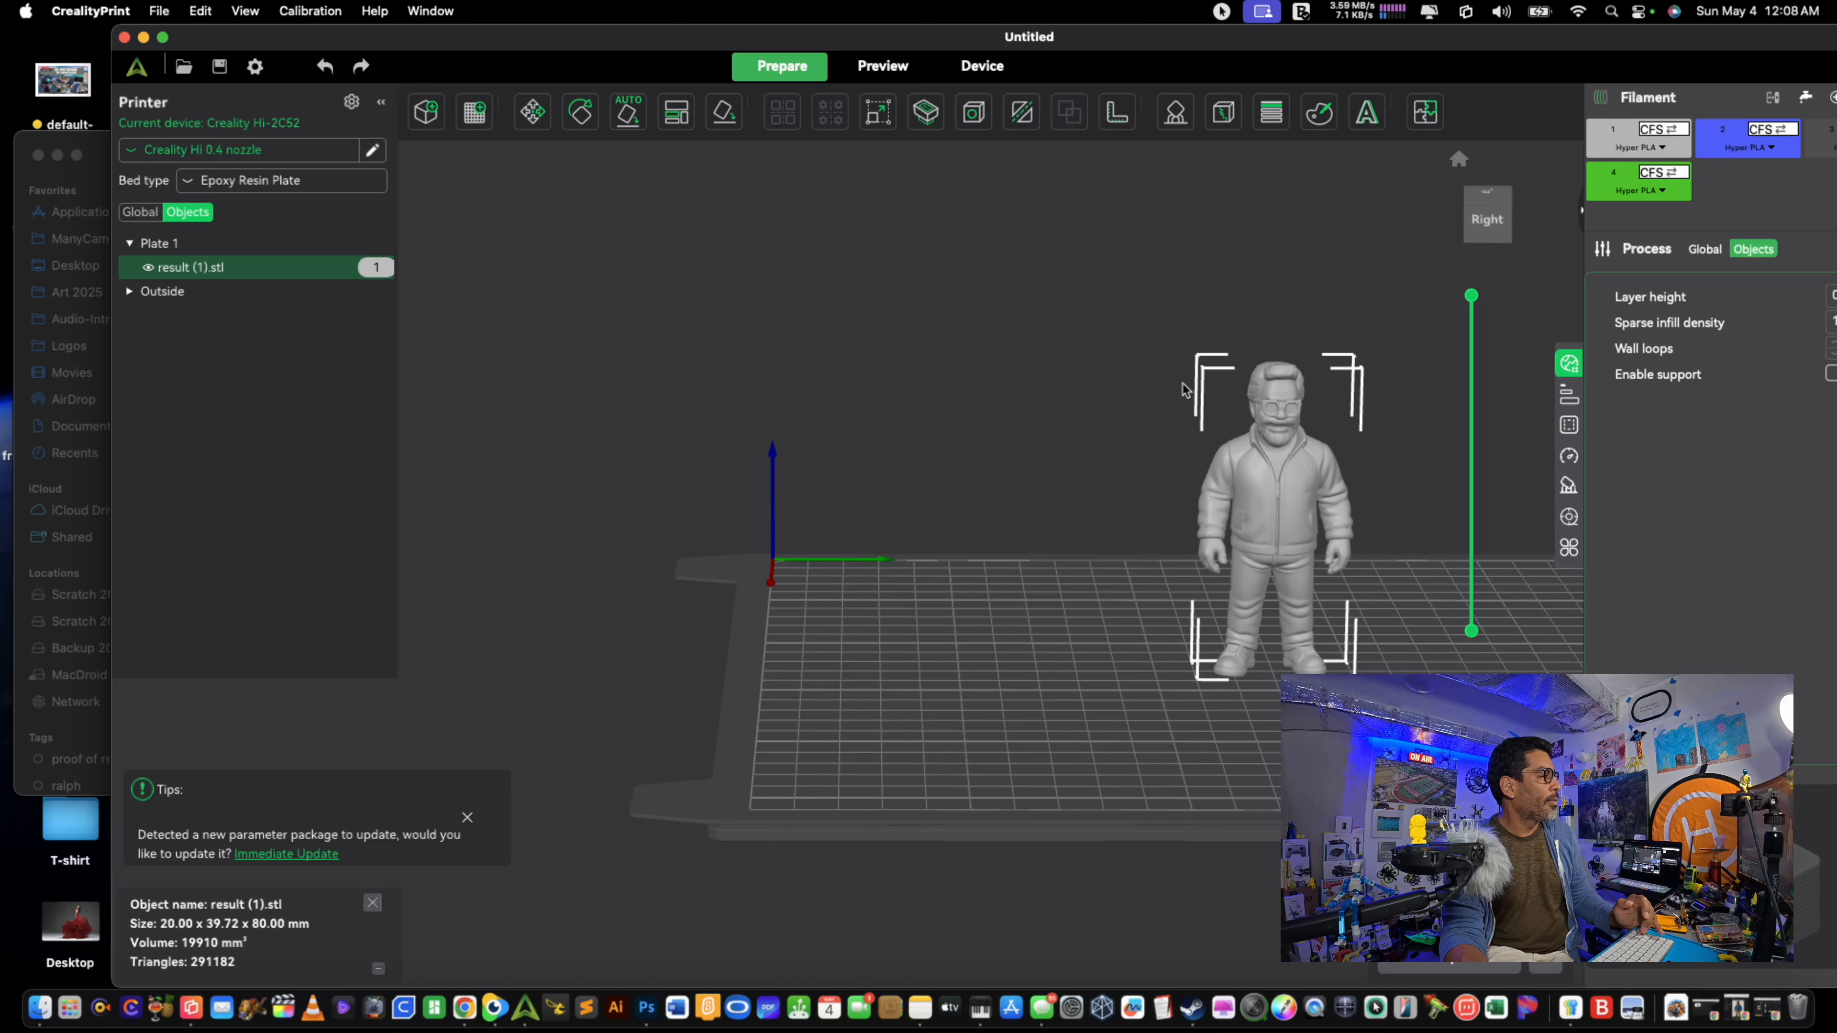
scroll(1182, 390, up, 5)
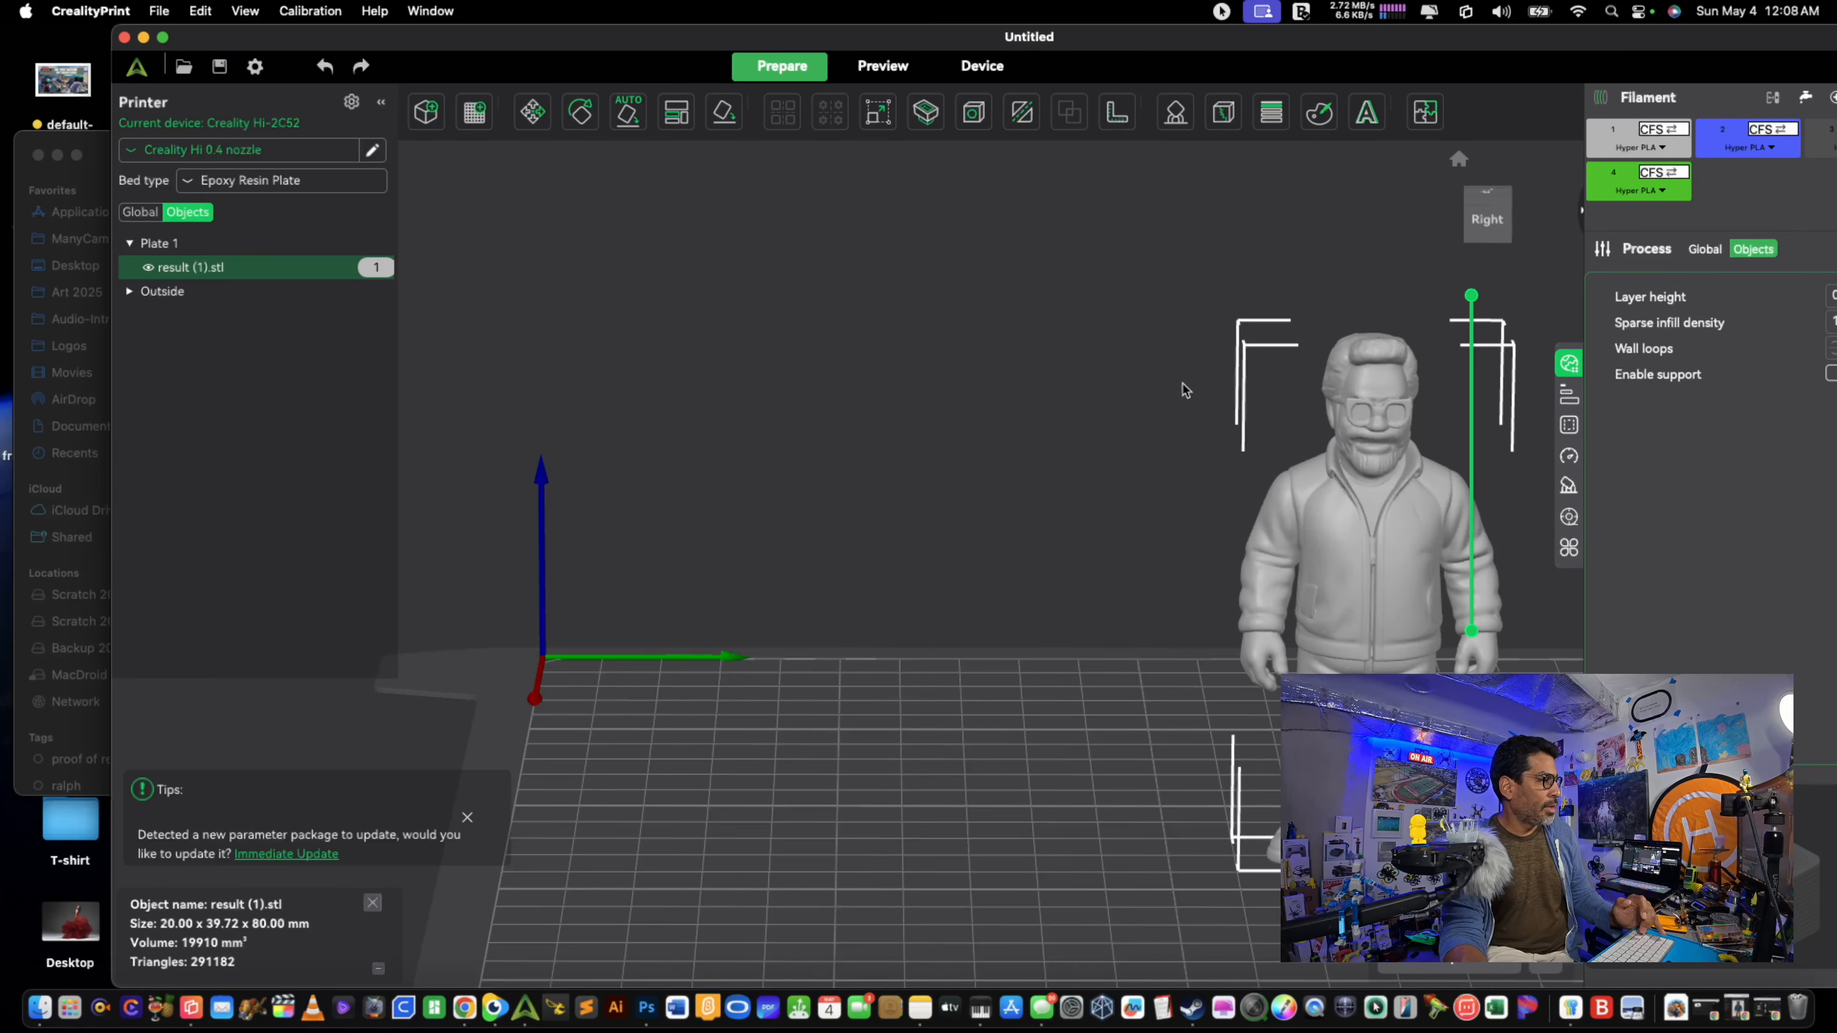
scroll(1183, 389, up, 5)
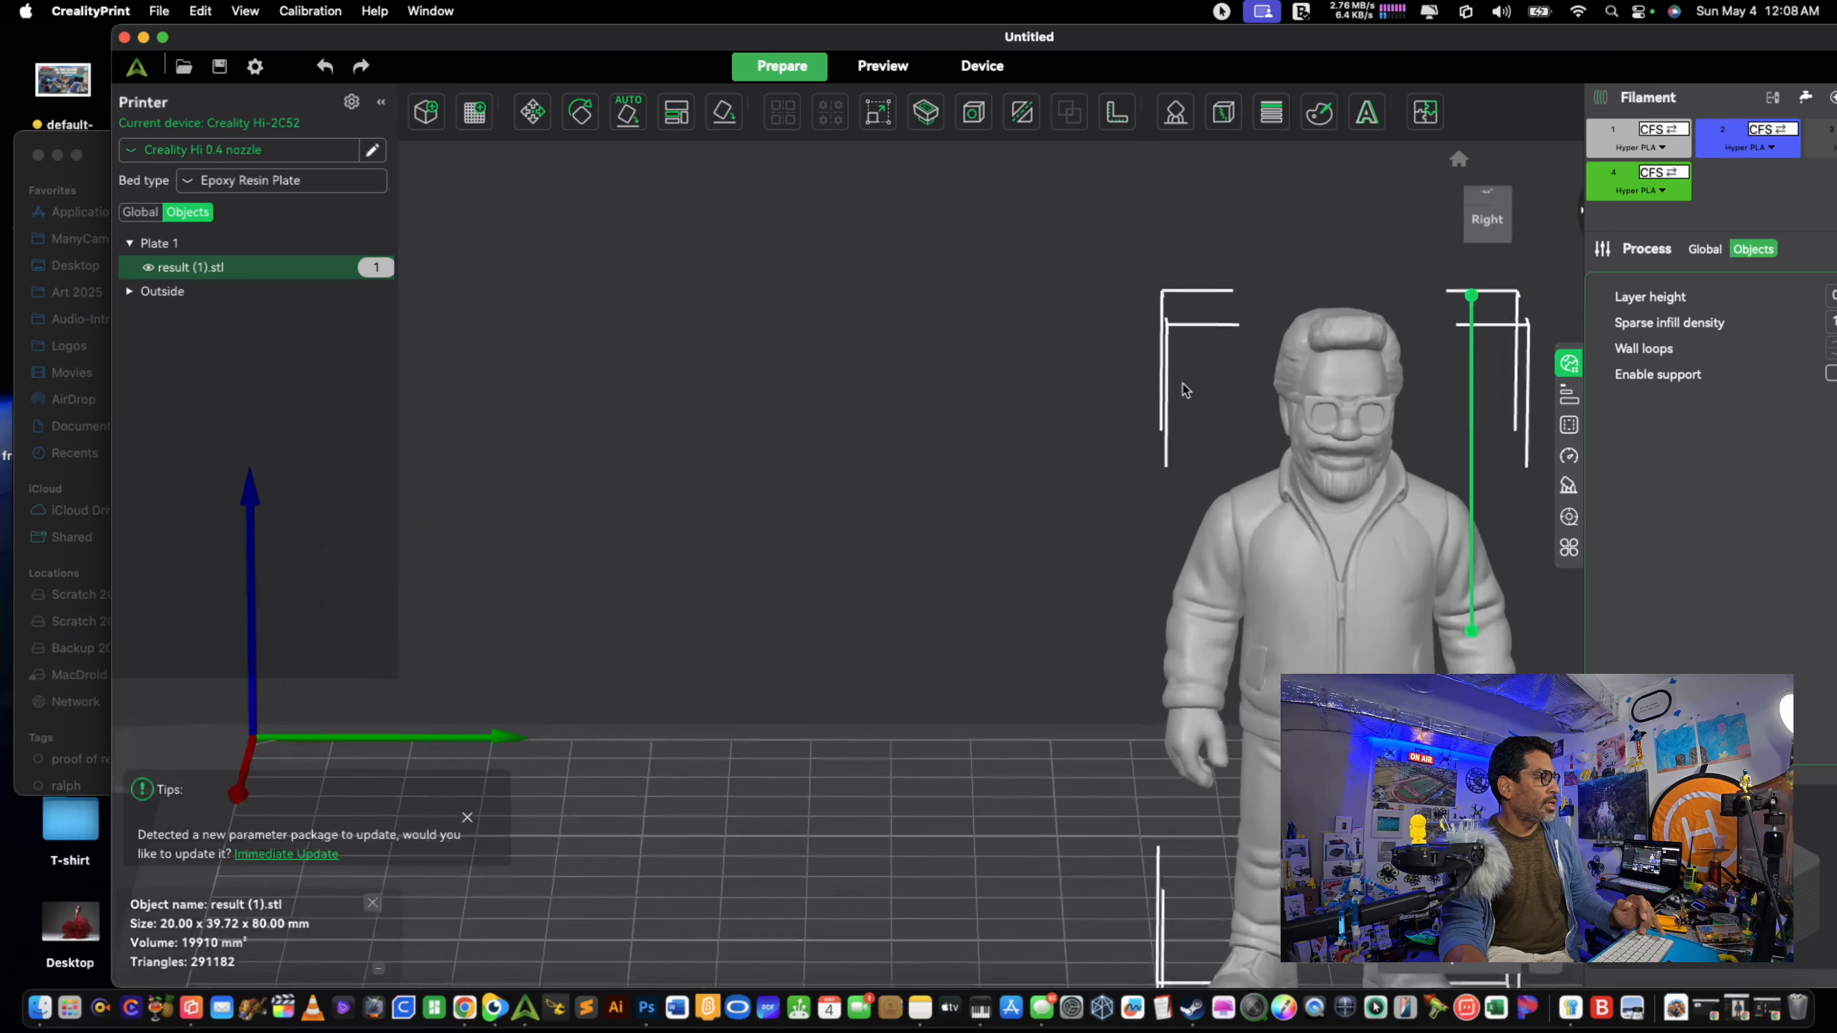
scroll(1184, 389, down, 6)
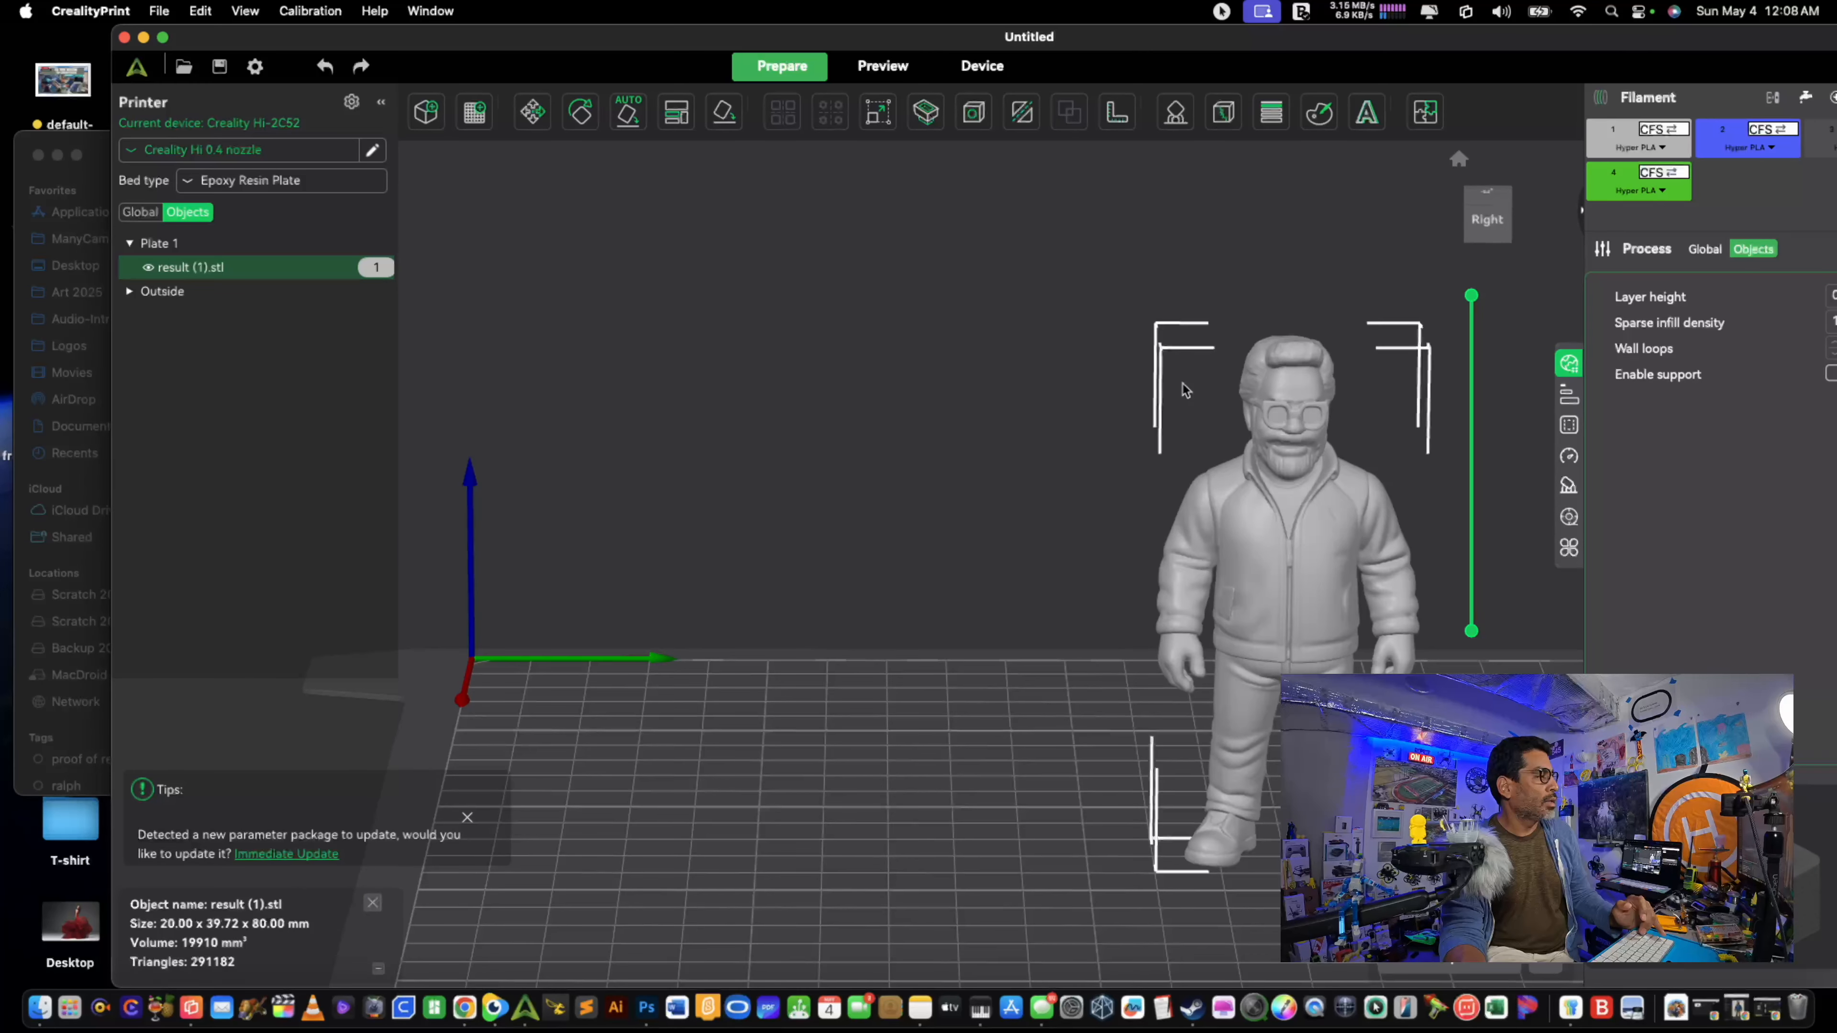
scroll(1183, 390, down, 3)
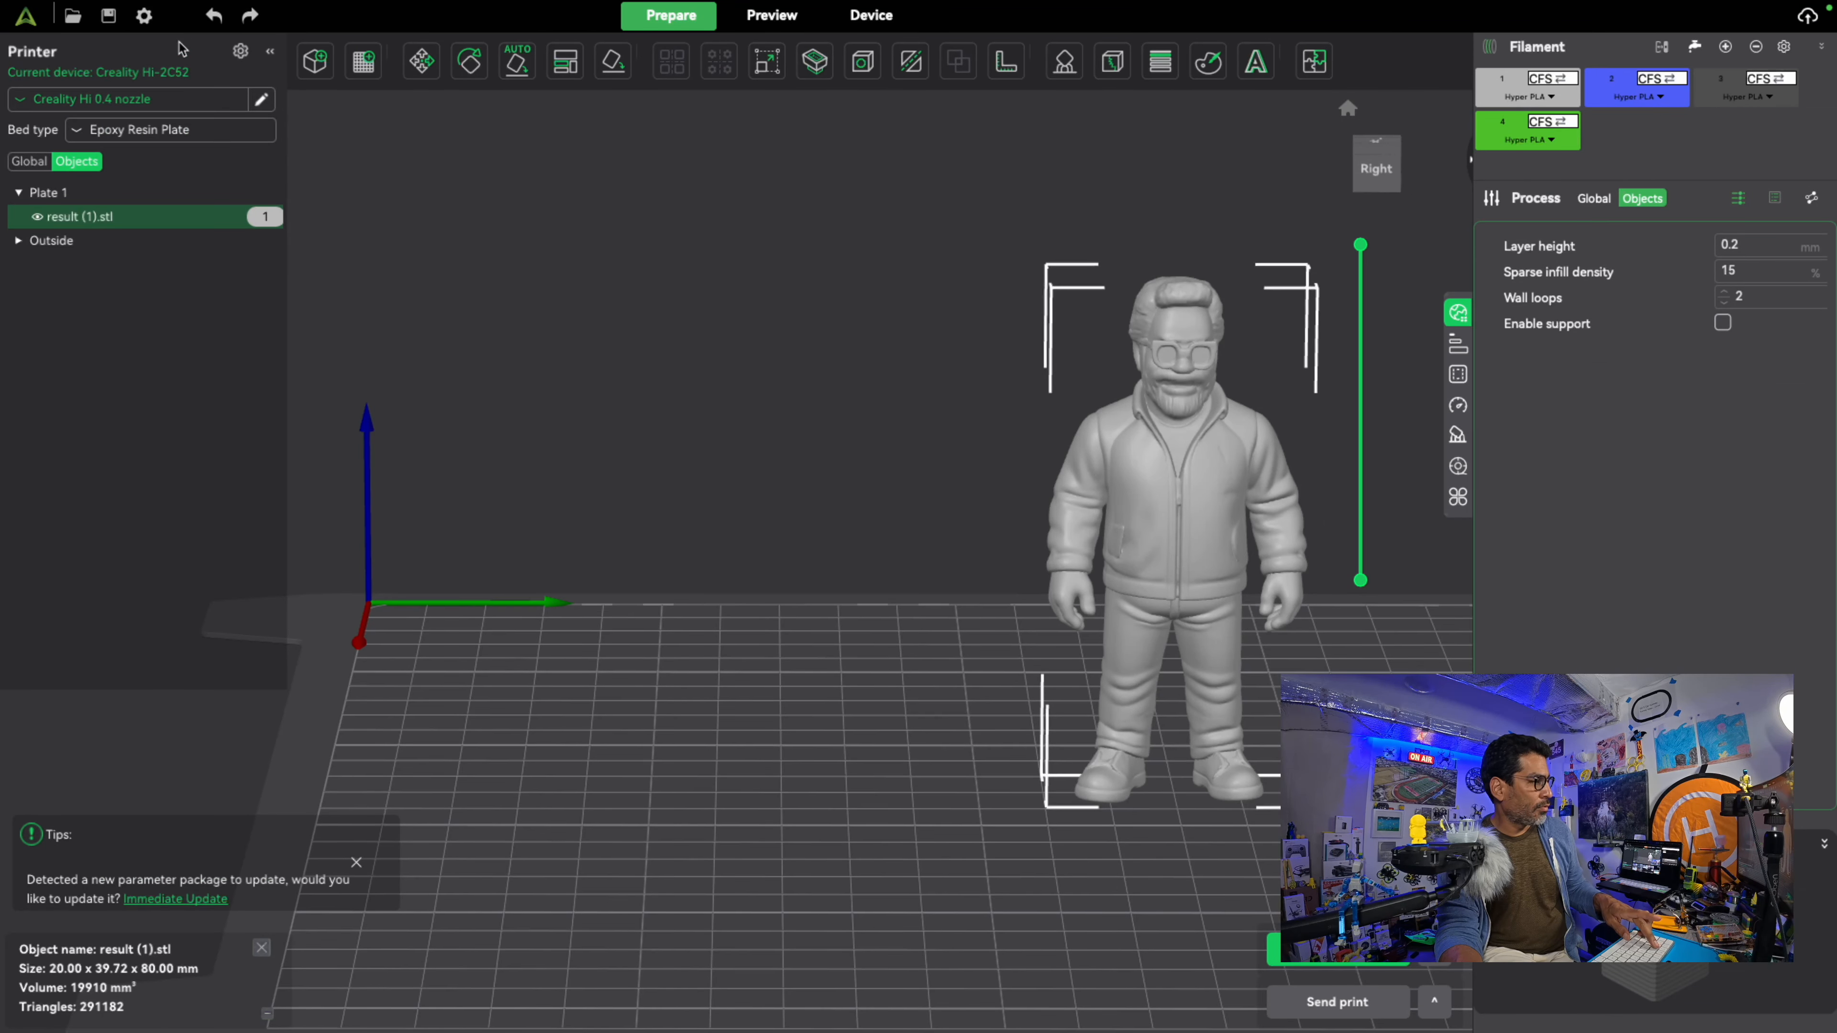
key(super+shift+3)
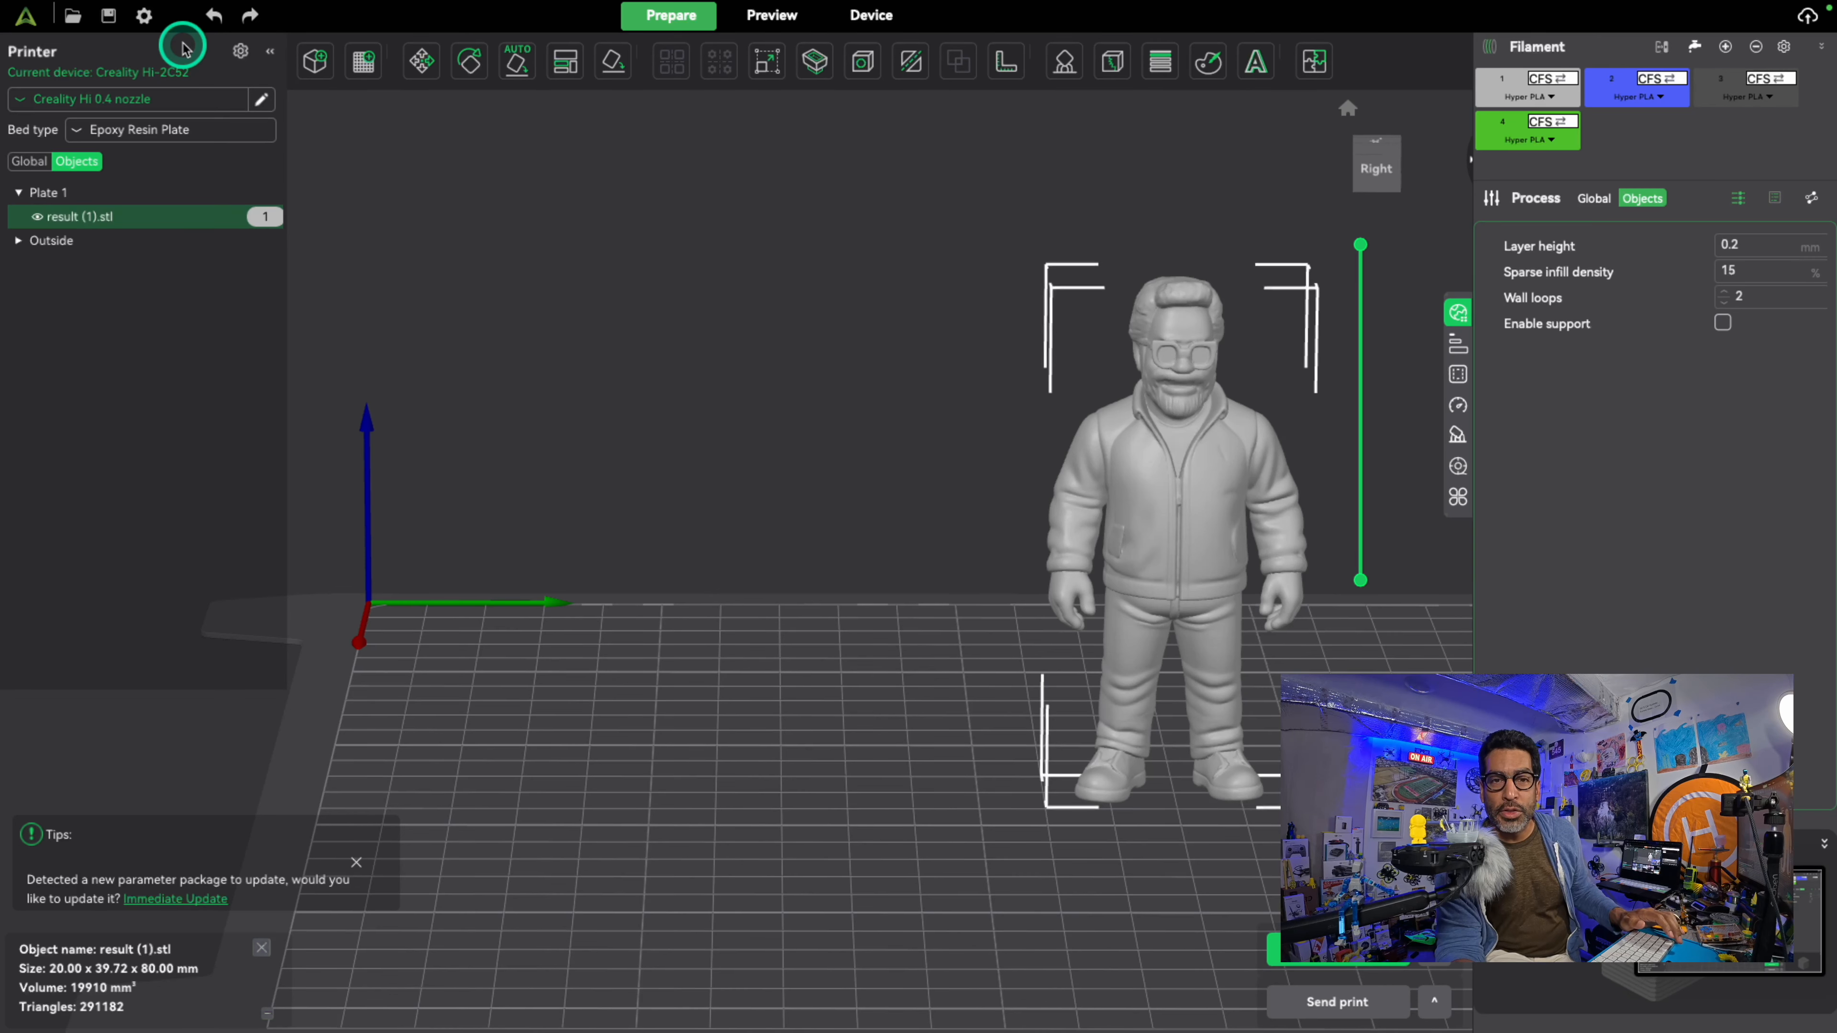
Step: Return to the Creality Print workspace, slice the plate holding the result (1).stl figure, and inspect the sliced model
scroll(1093, 58, up, 5)
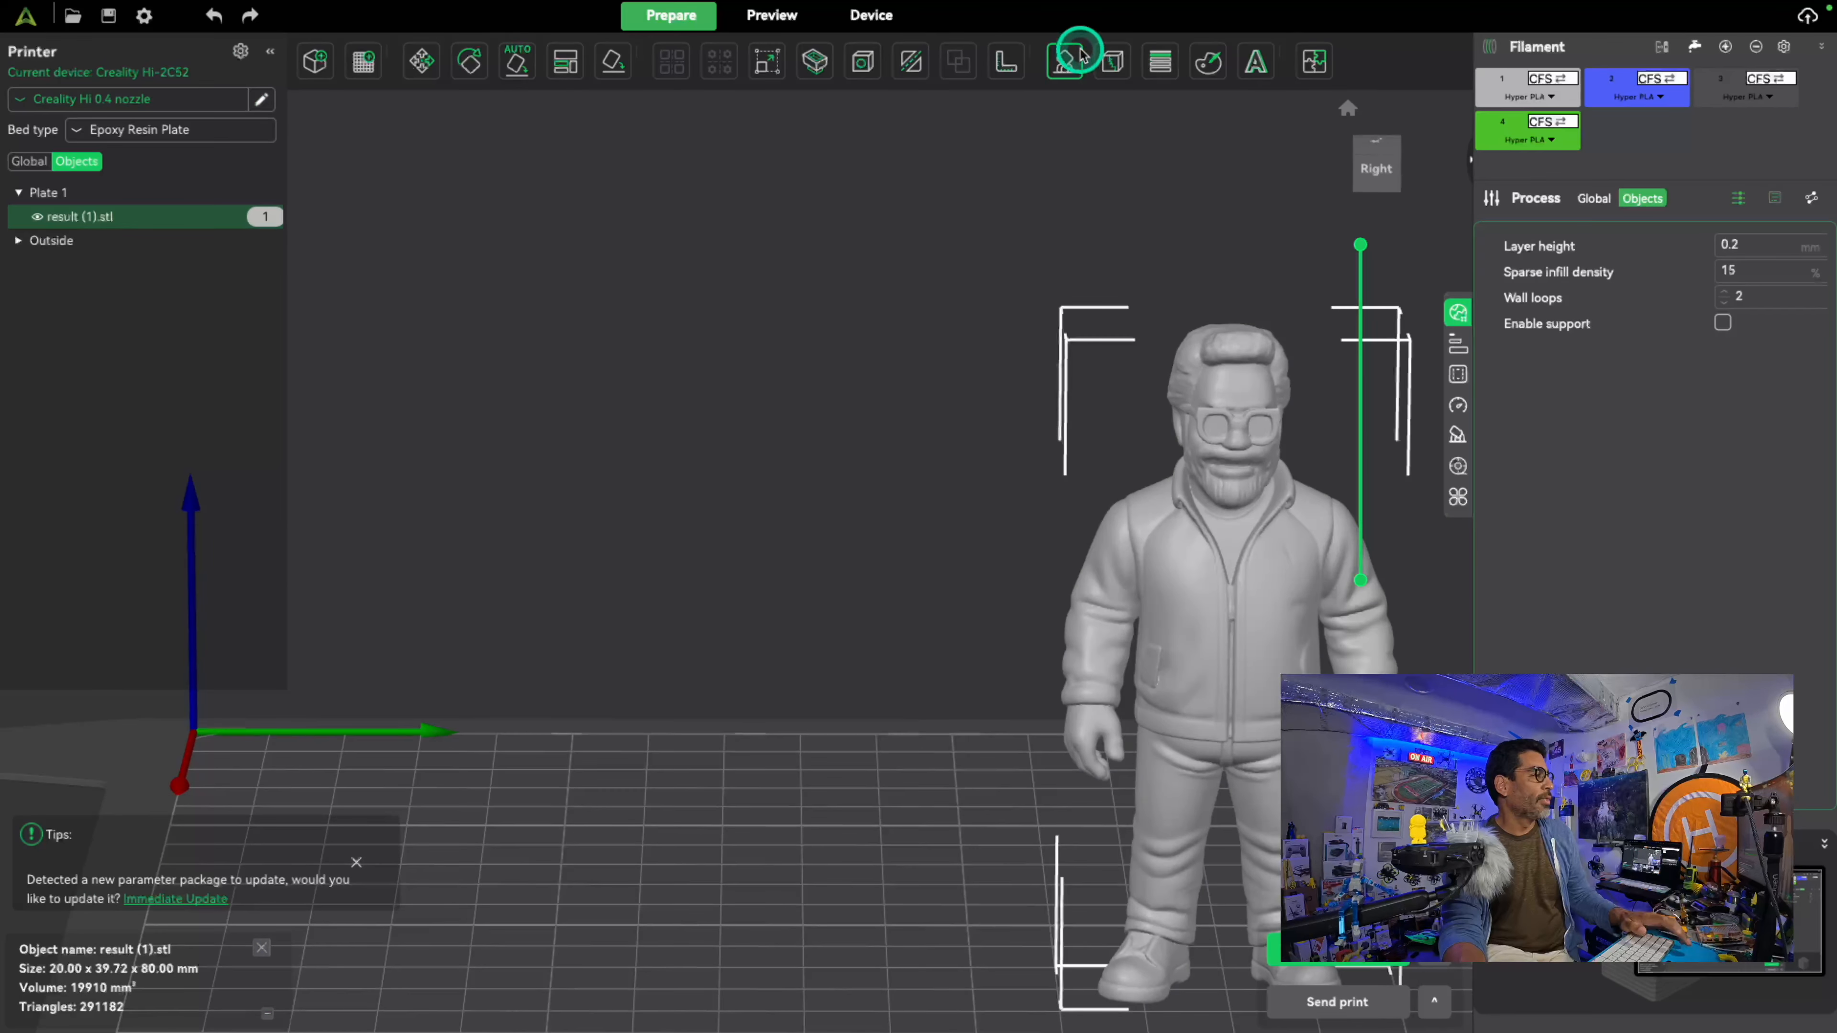
scroll(1080, 54, down, 5)
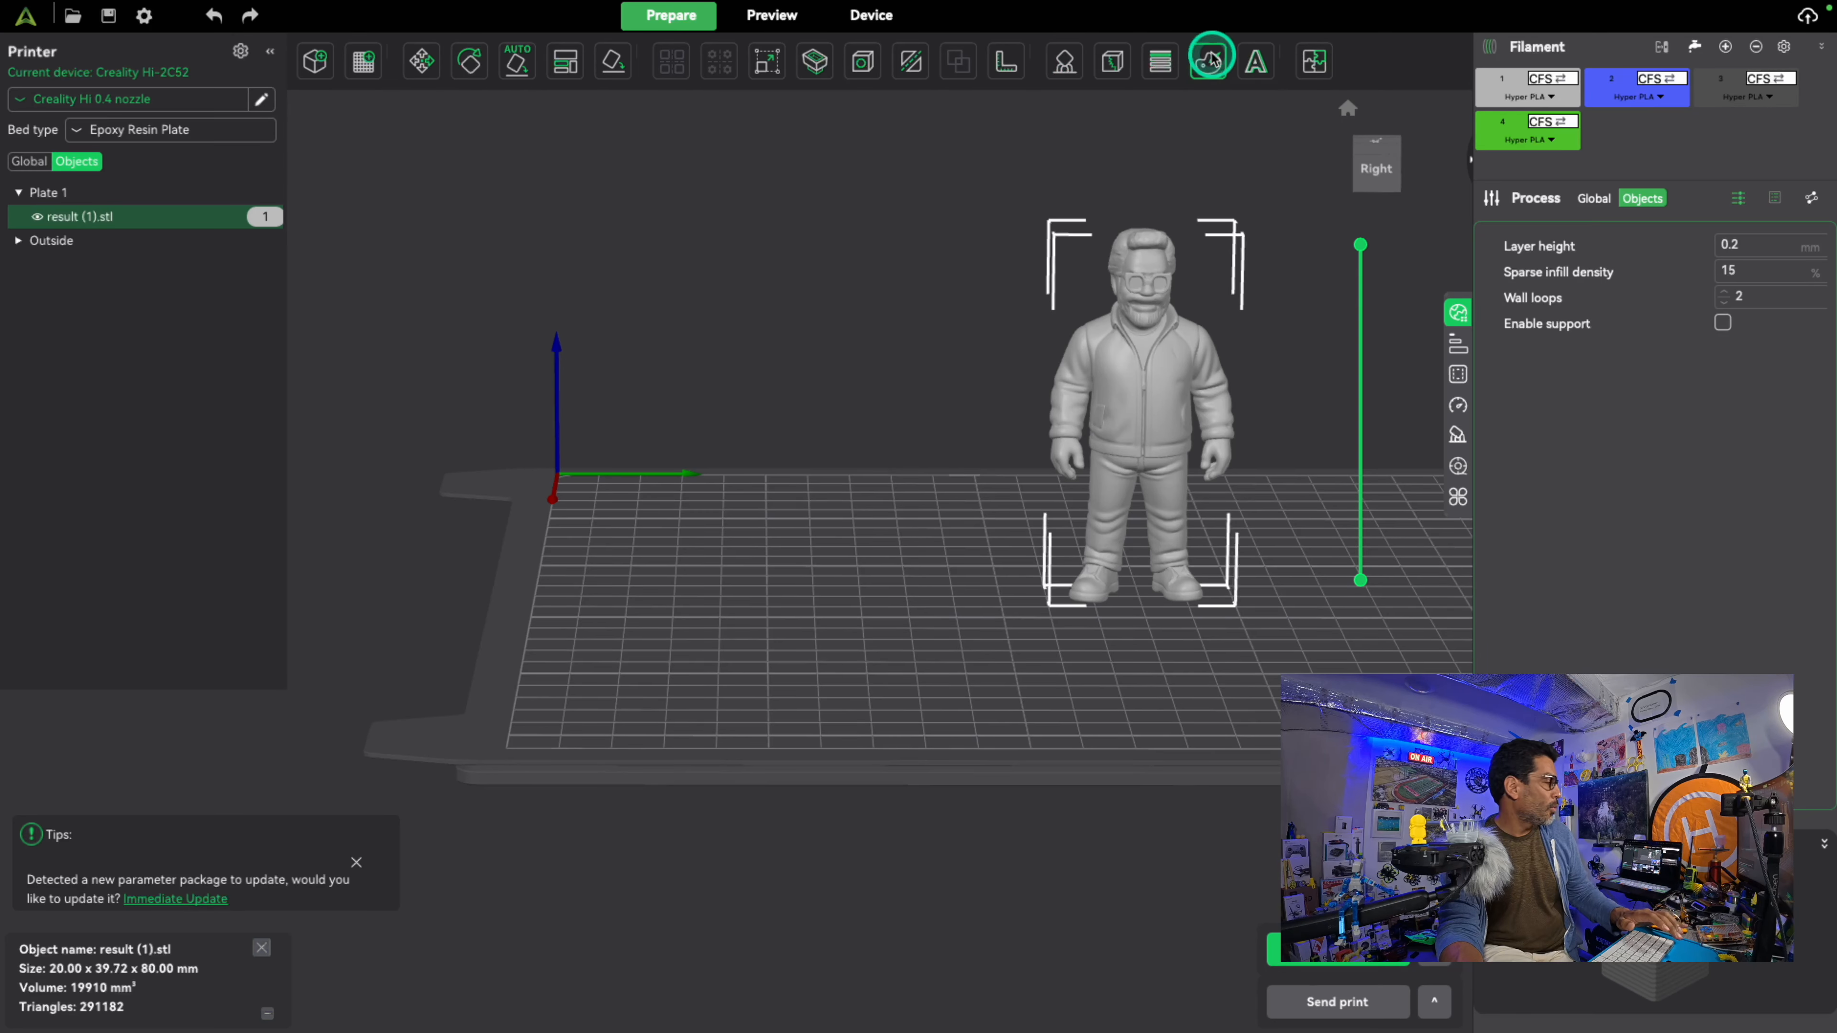
mouse_move(1835, 2)
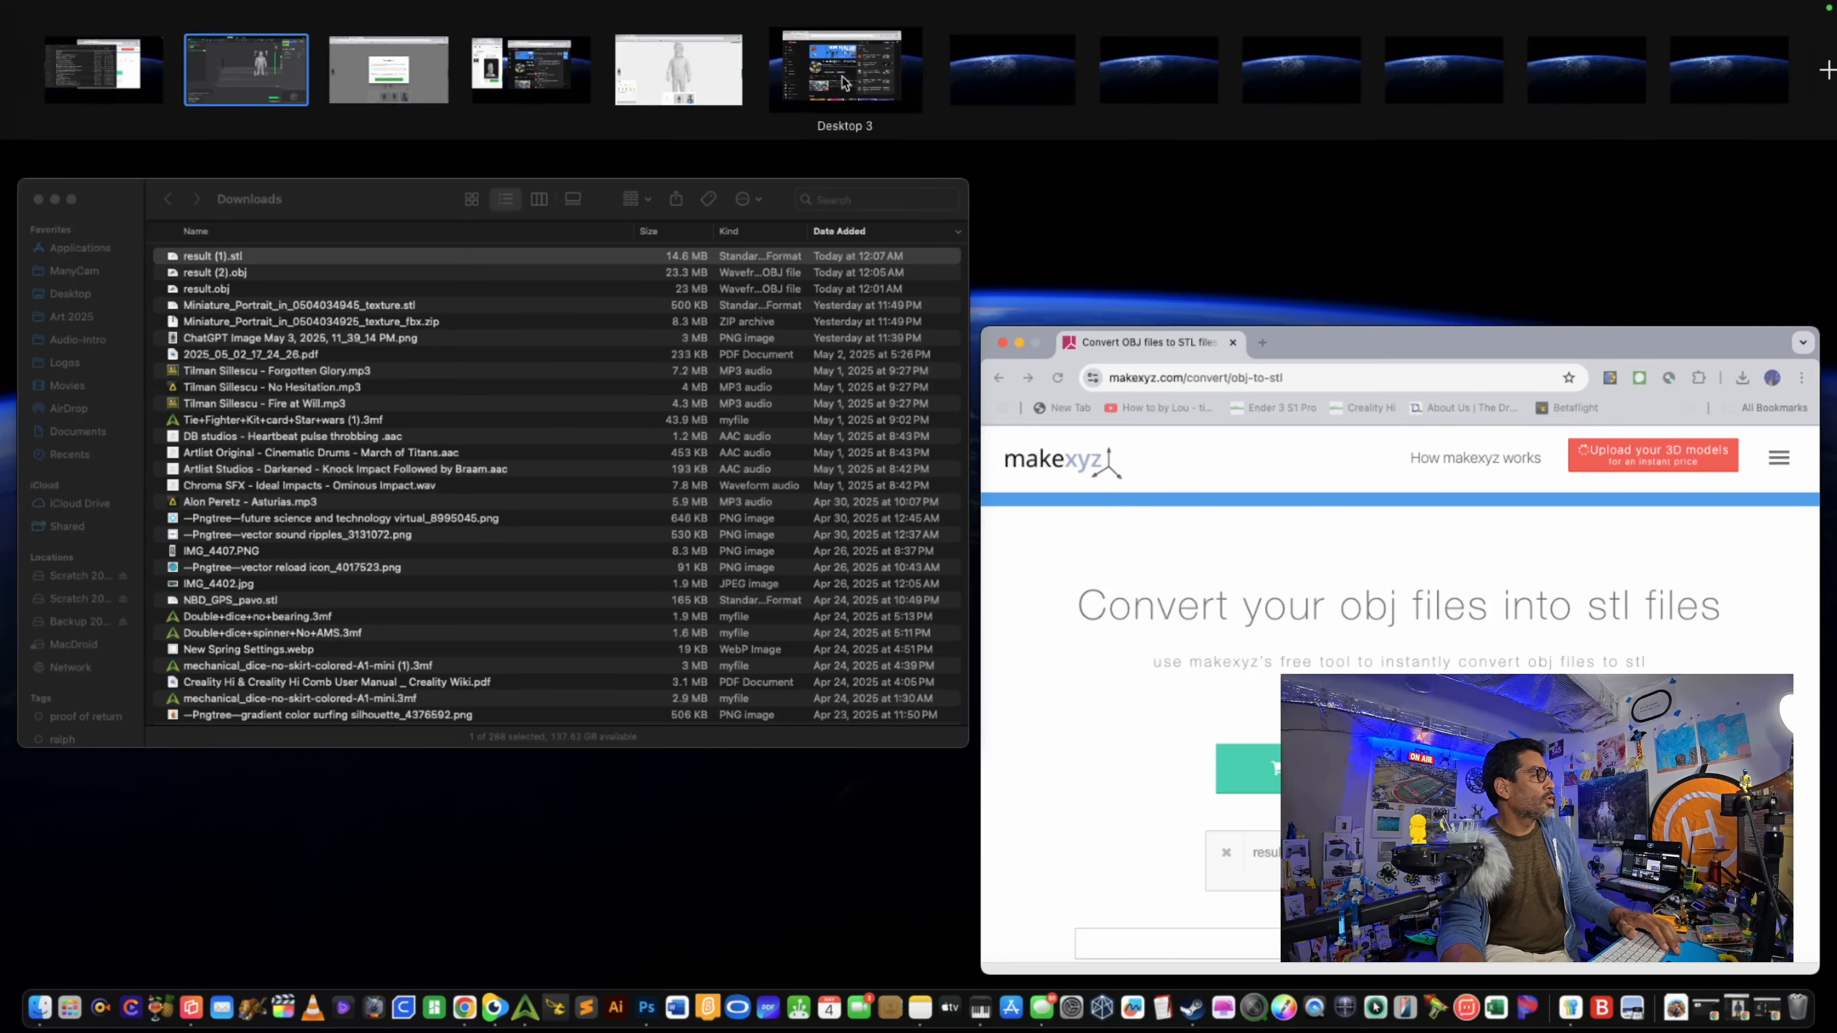
click(249, 69)
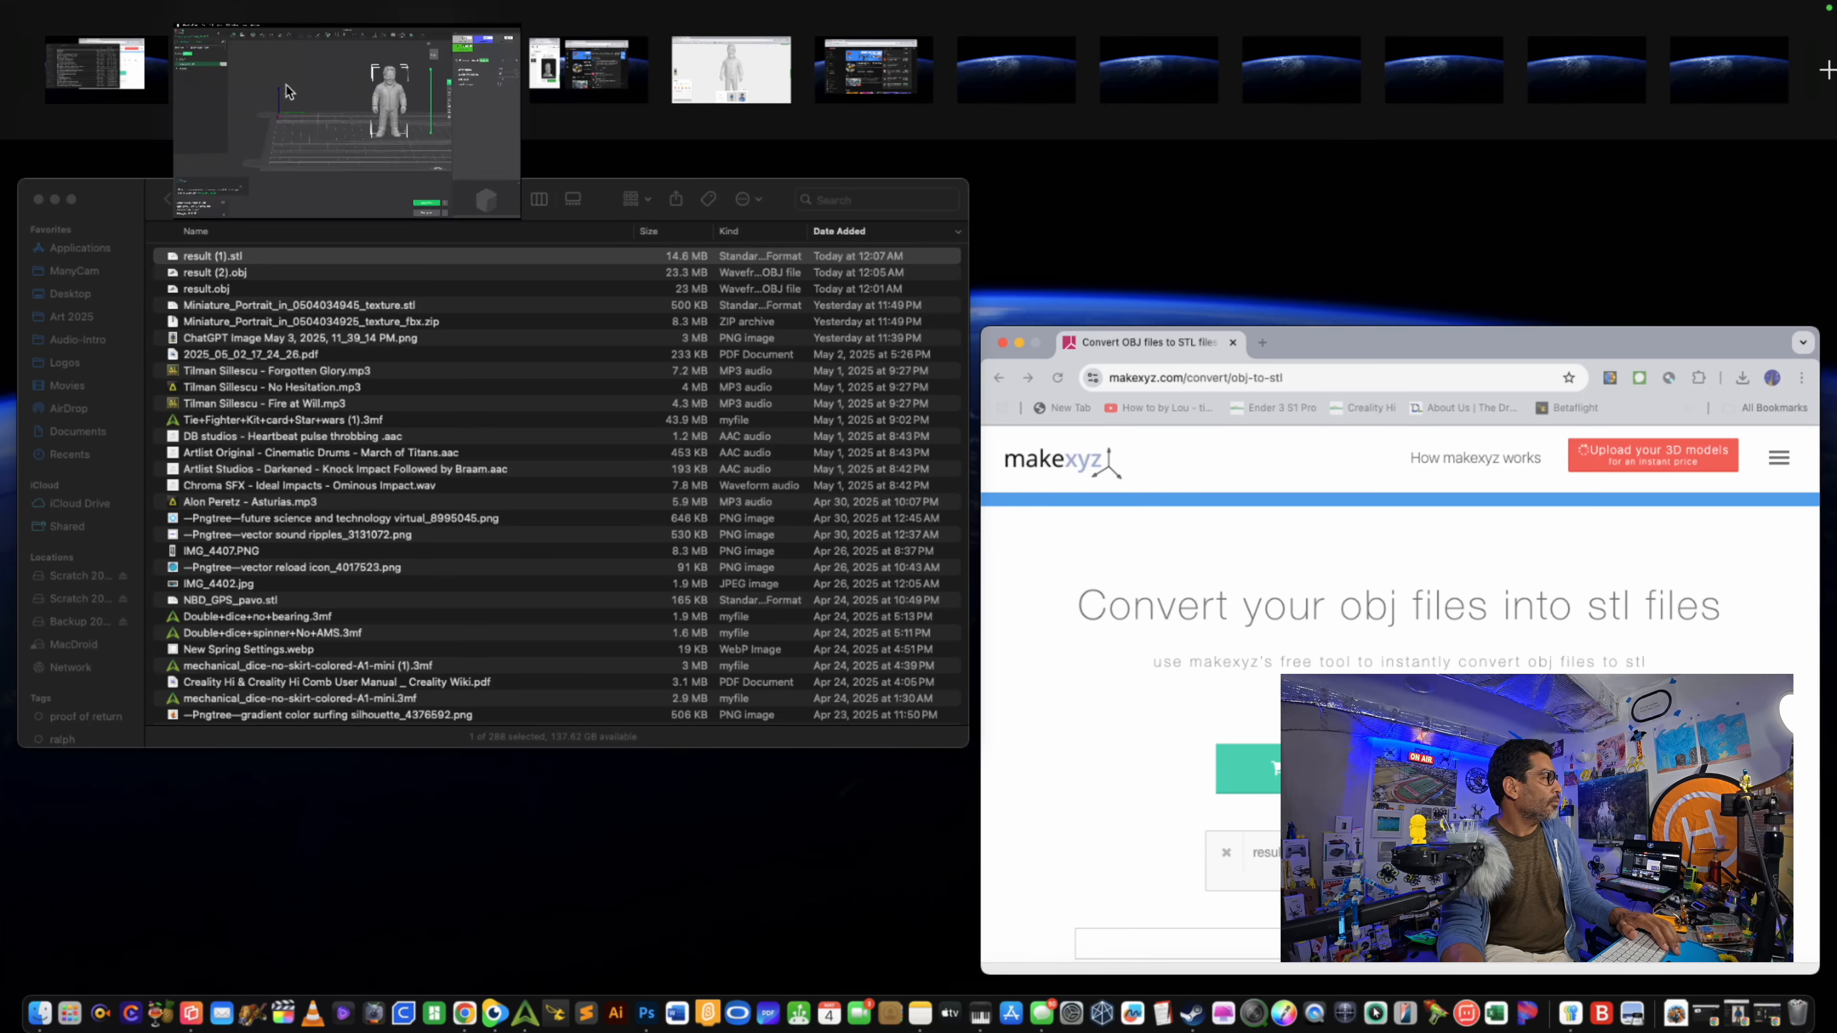
click(1348, 950)
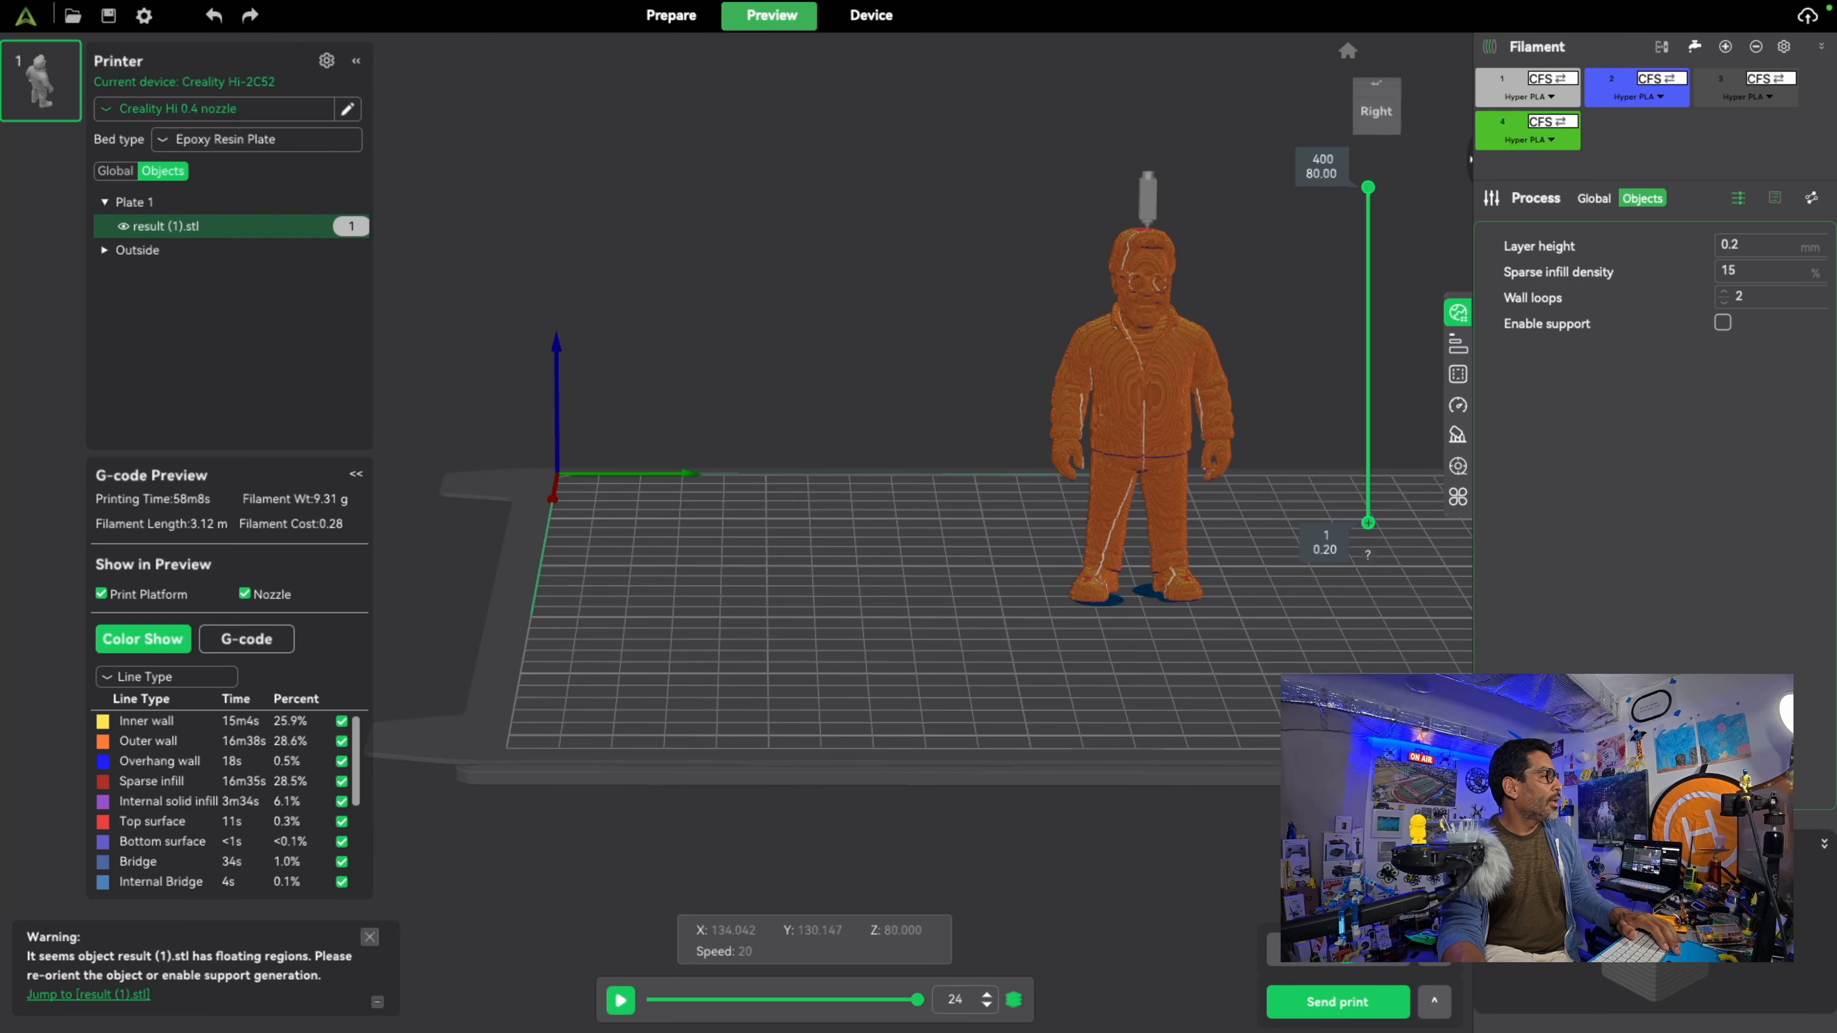
scroll(1456, 644, up, 4)
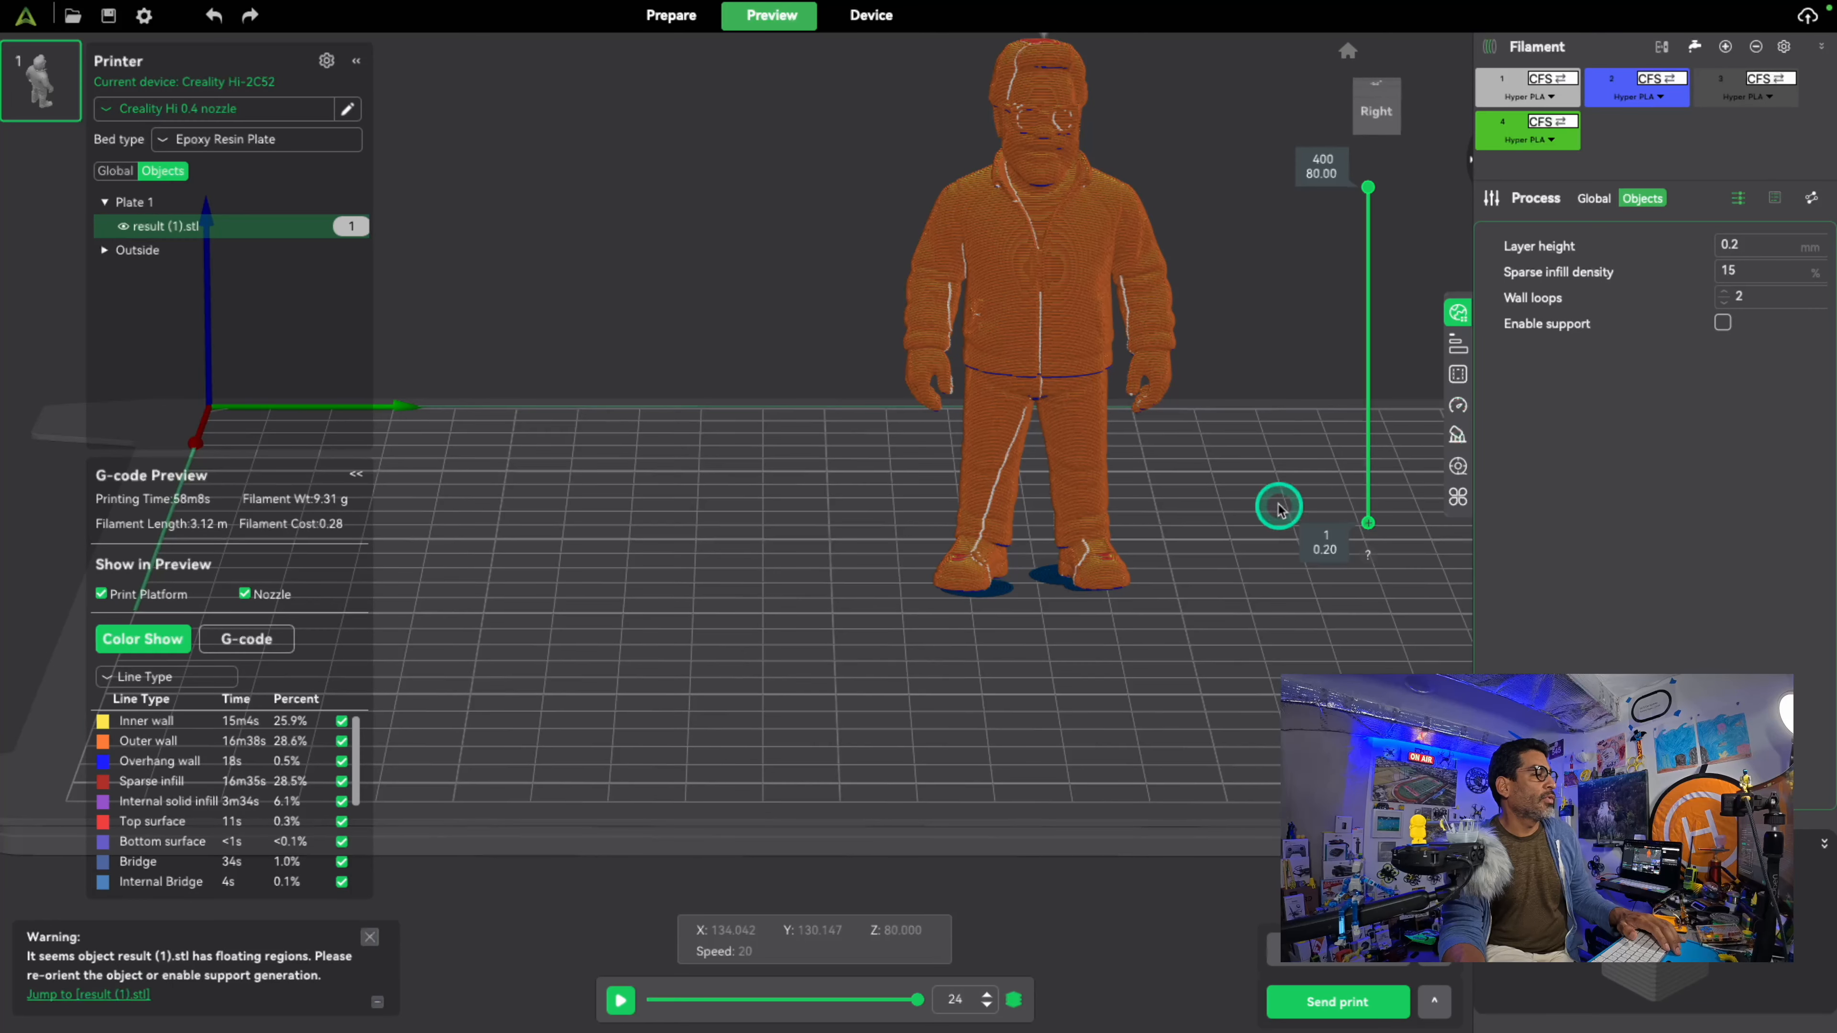
scroll(1273, 514, down, 4)
Step: Return to model preparation and enable support of type Tree(auto) for the result (1).stl figure
click(1459, 467)
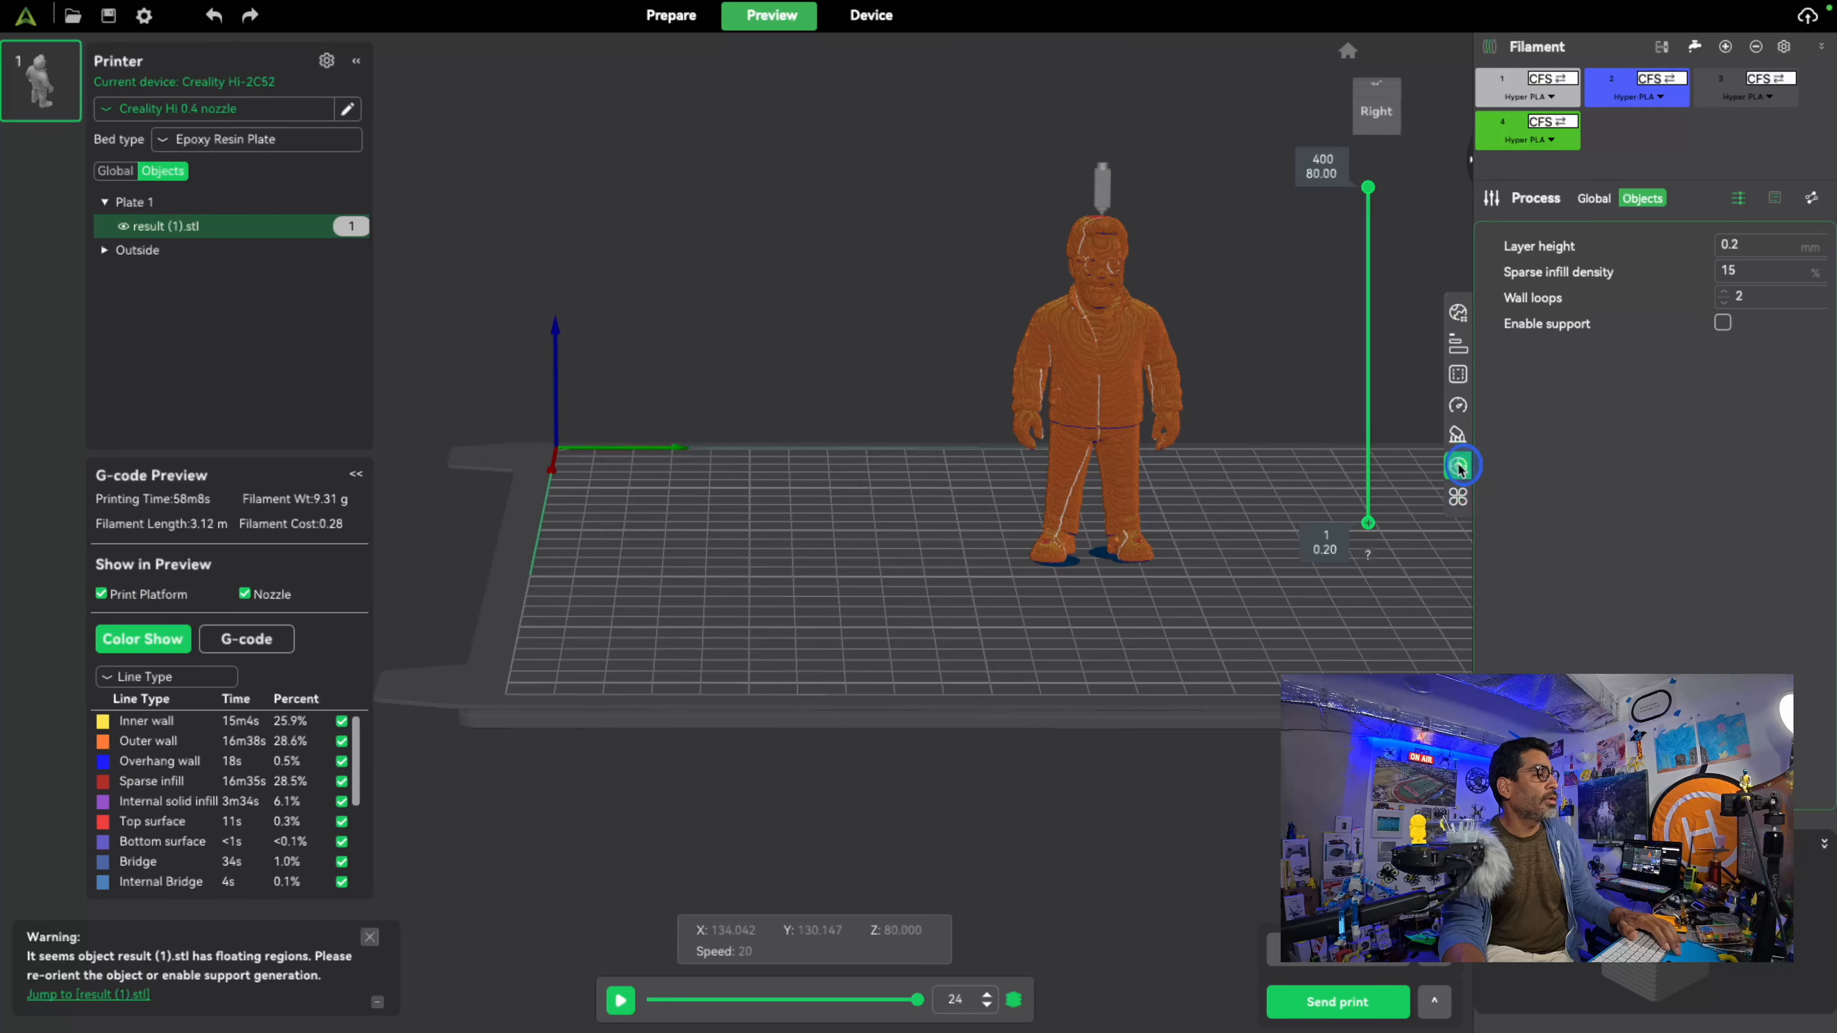
click(1457, 435)
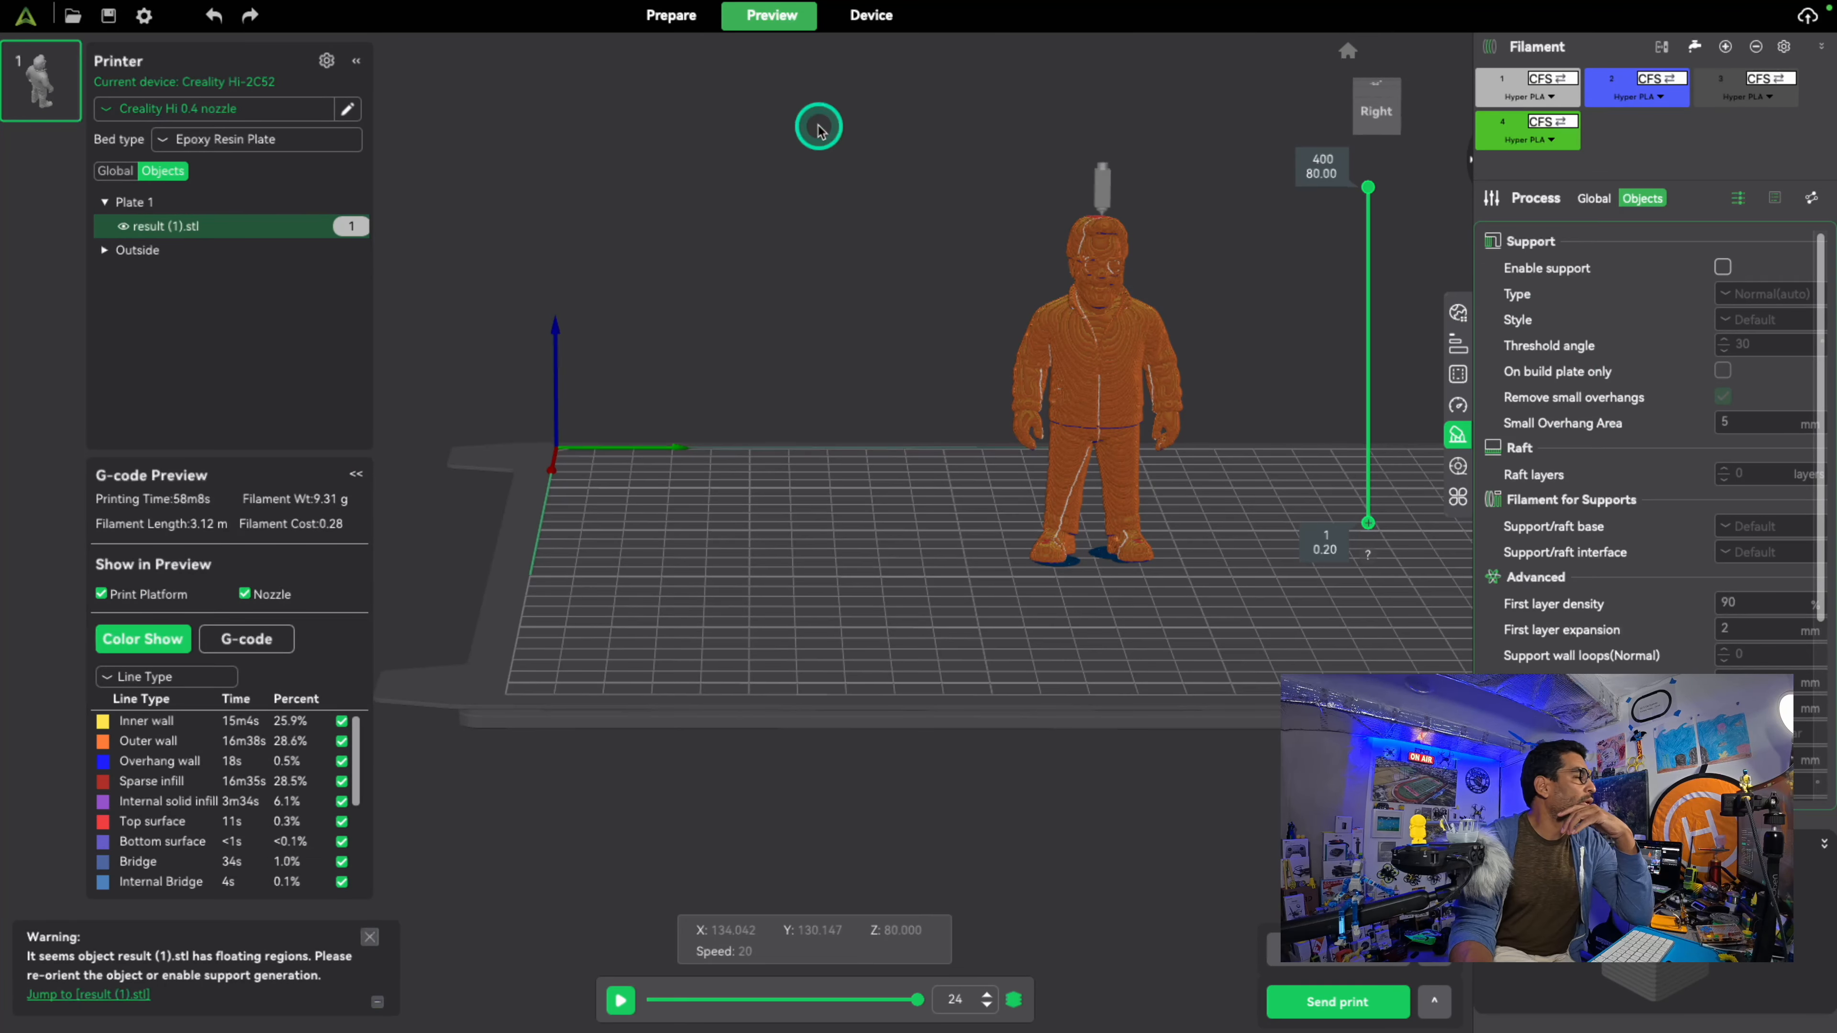
click(680, 15)
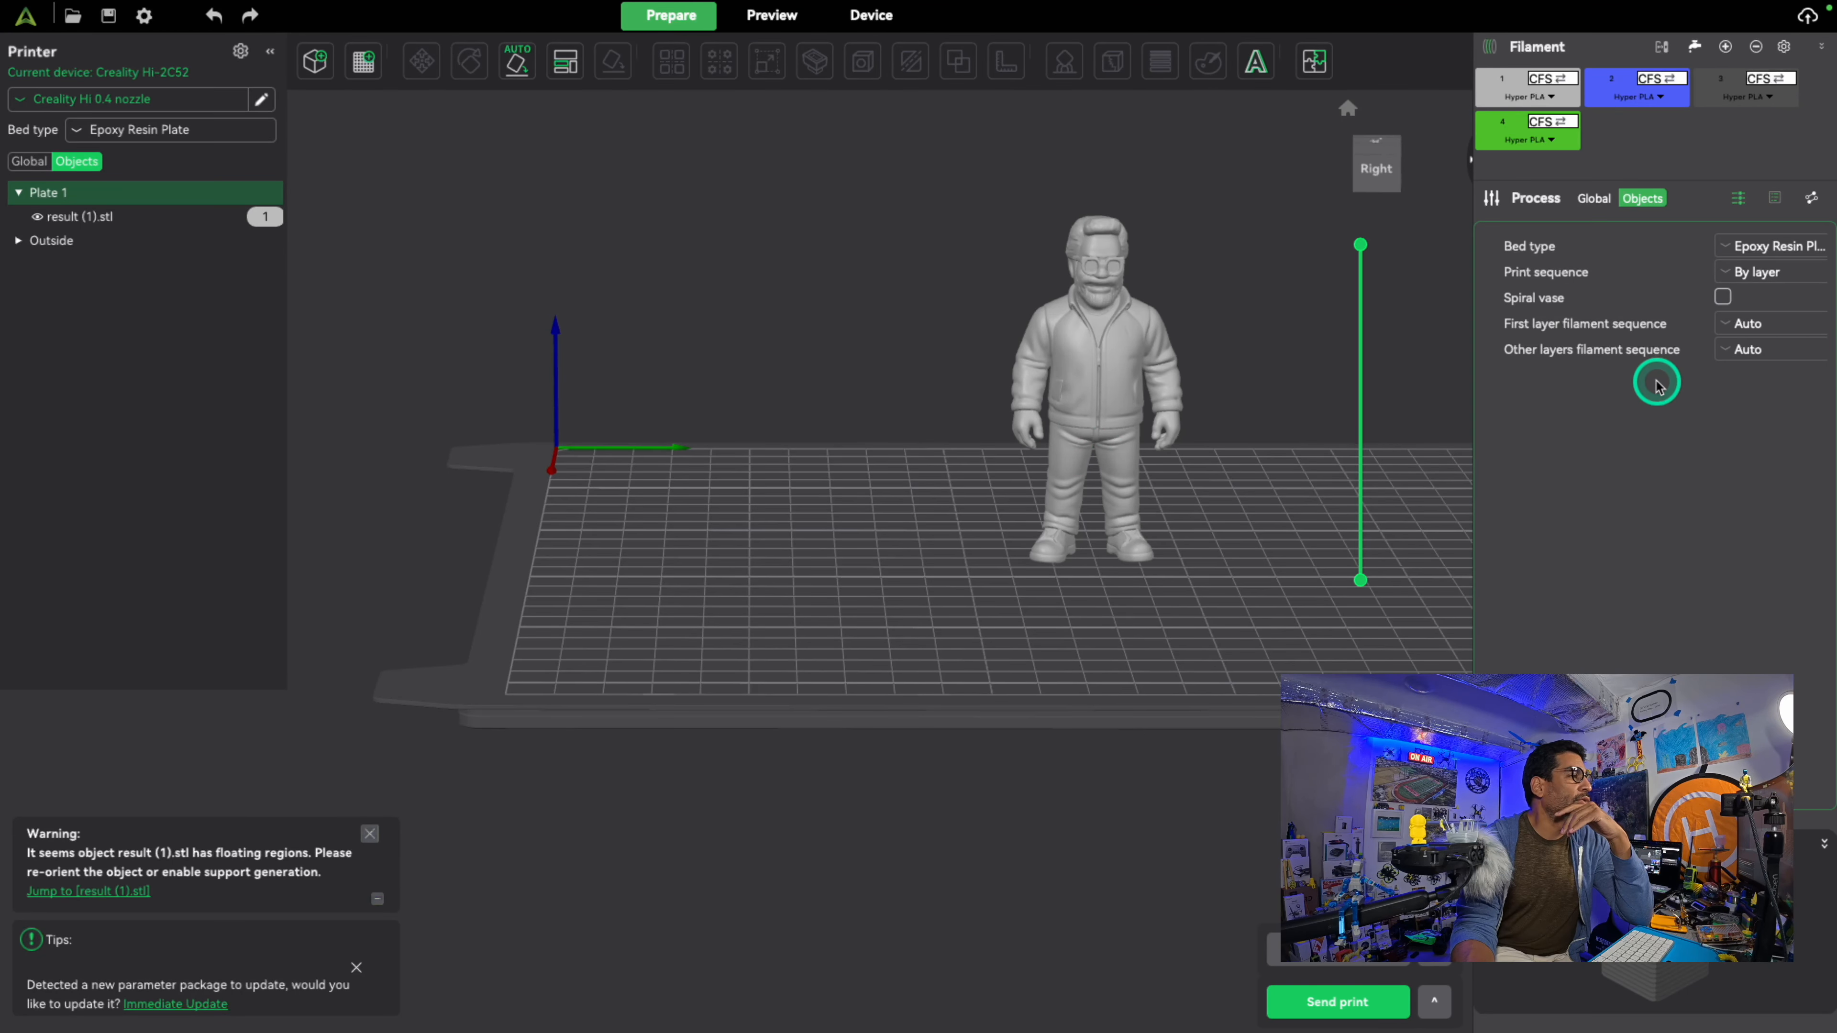
click(1128, 345)
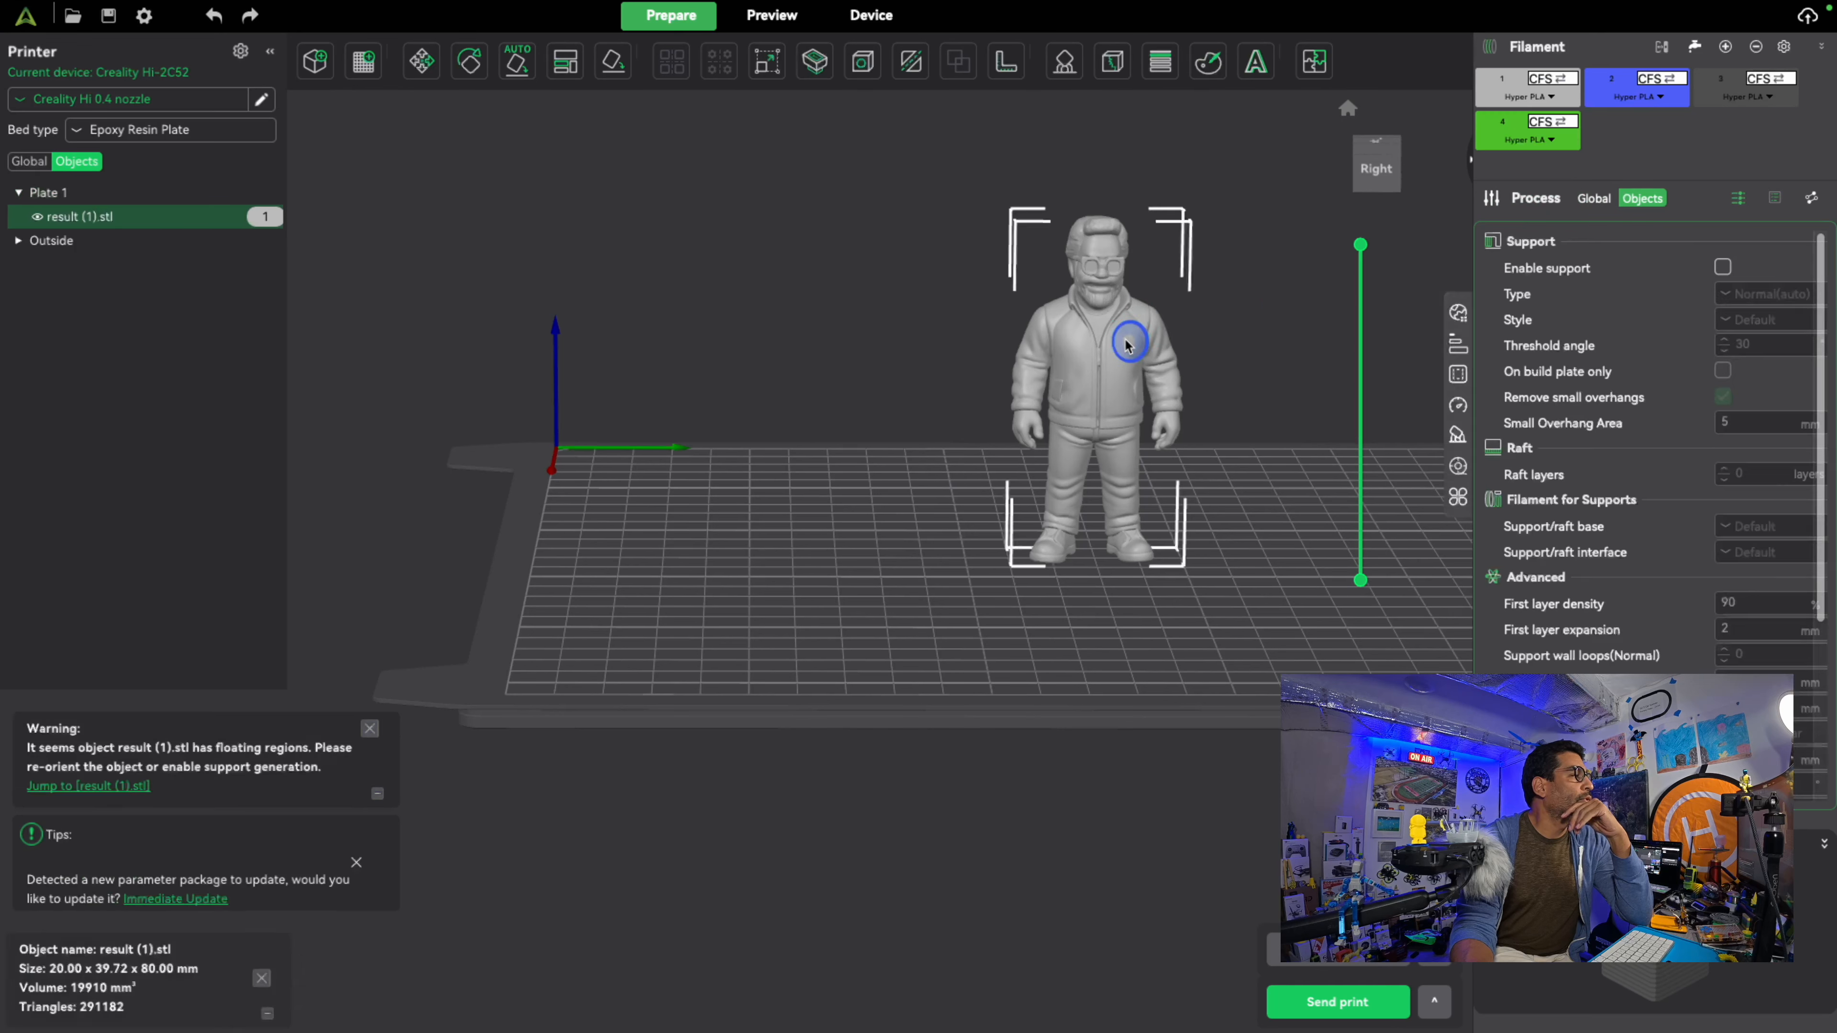
click(1459, 440)
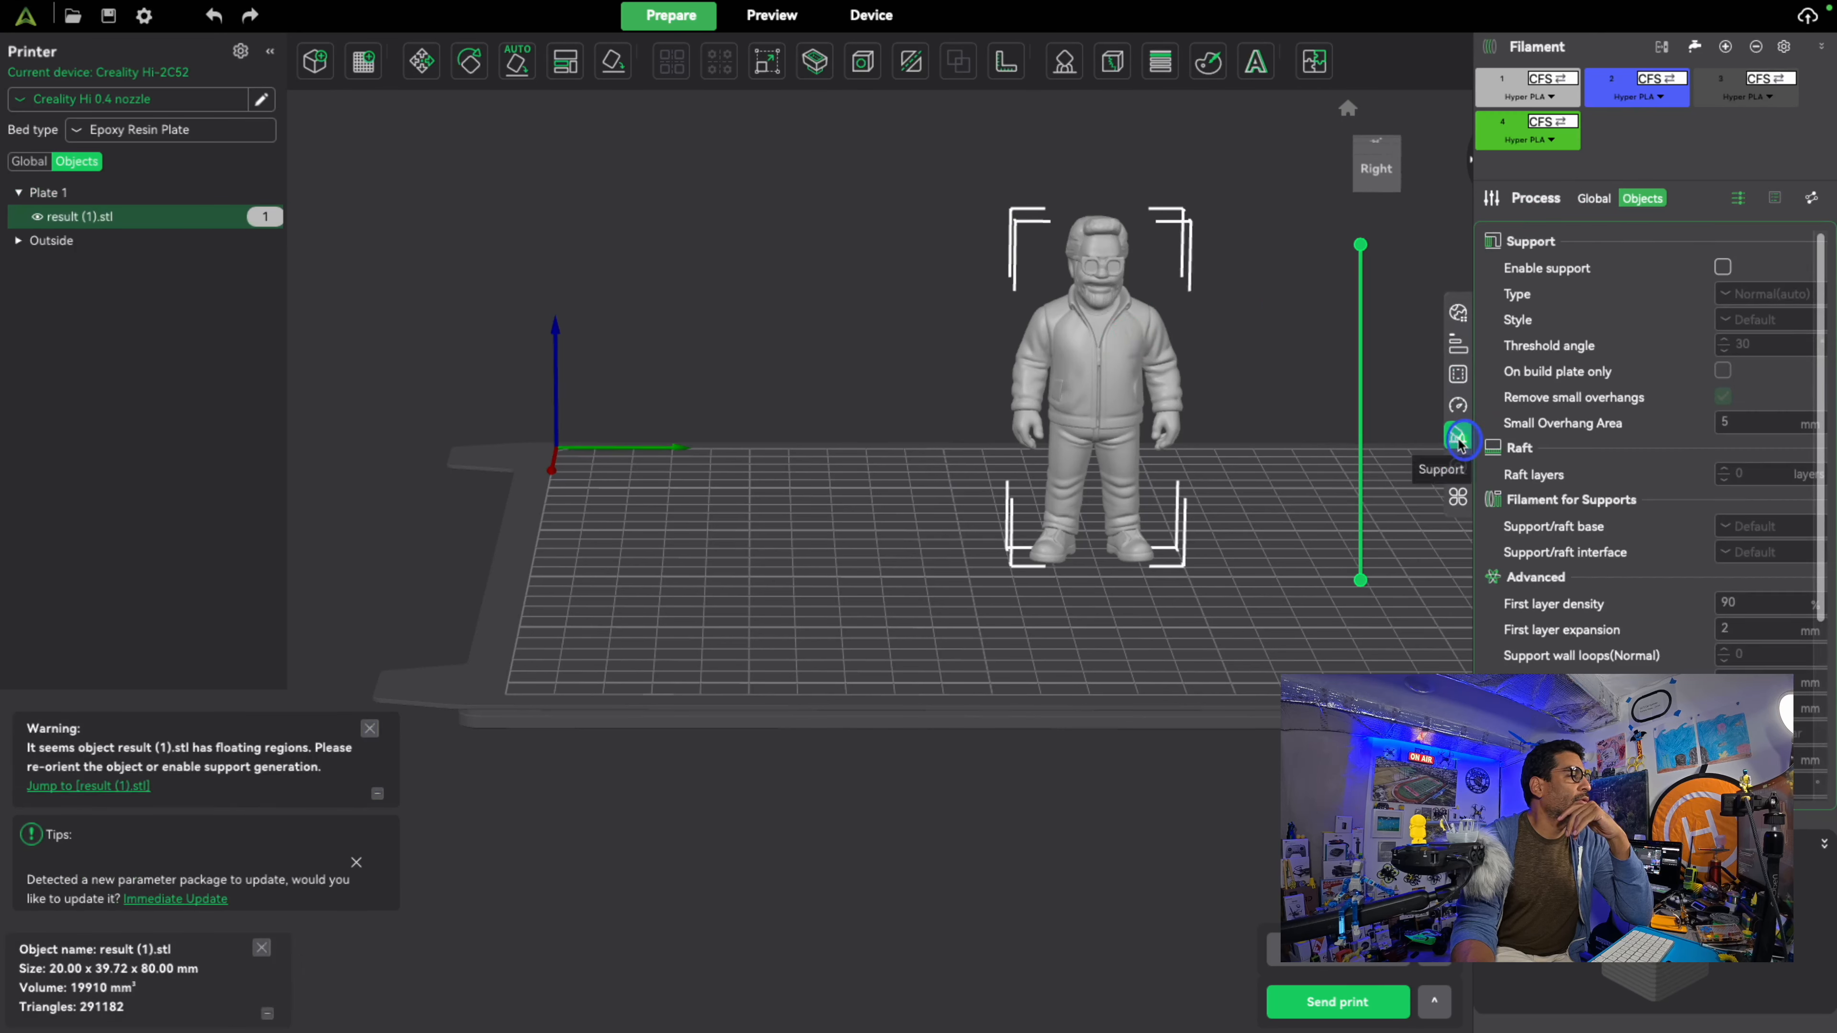
click(1724, 267)
click(1756, 293)
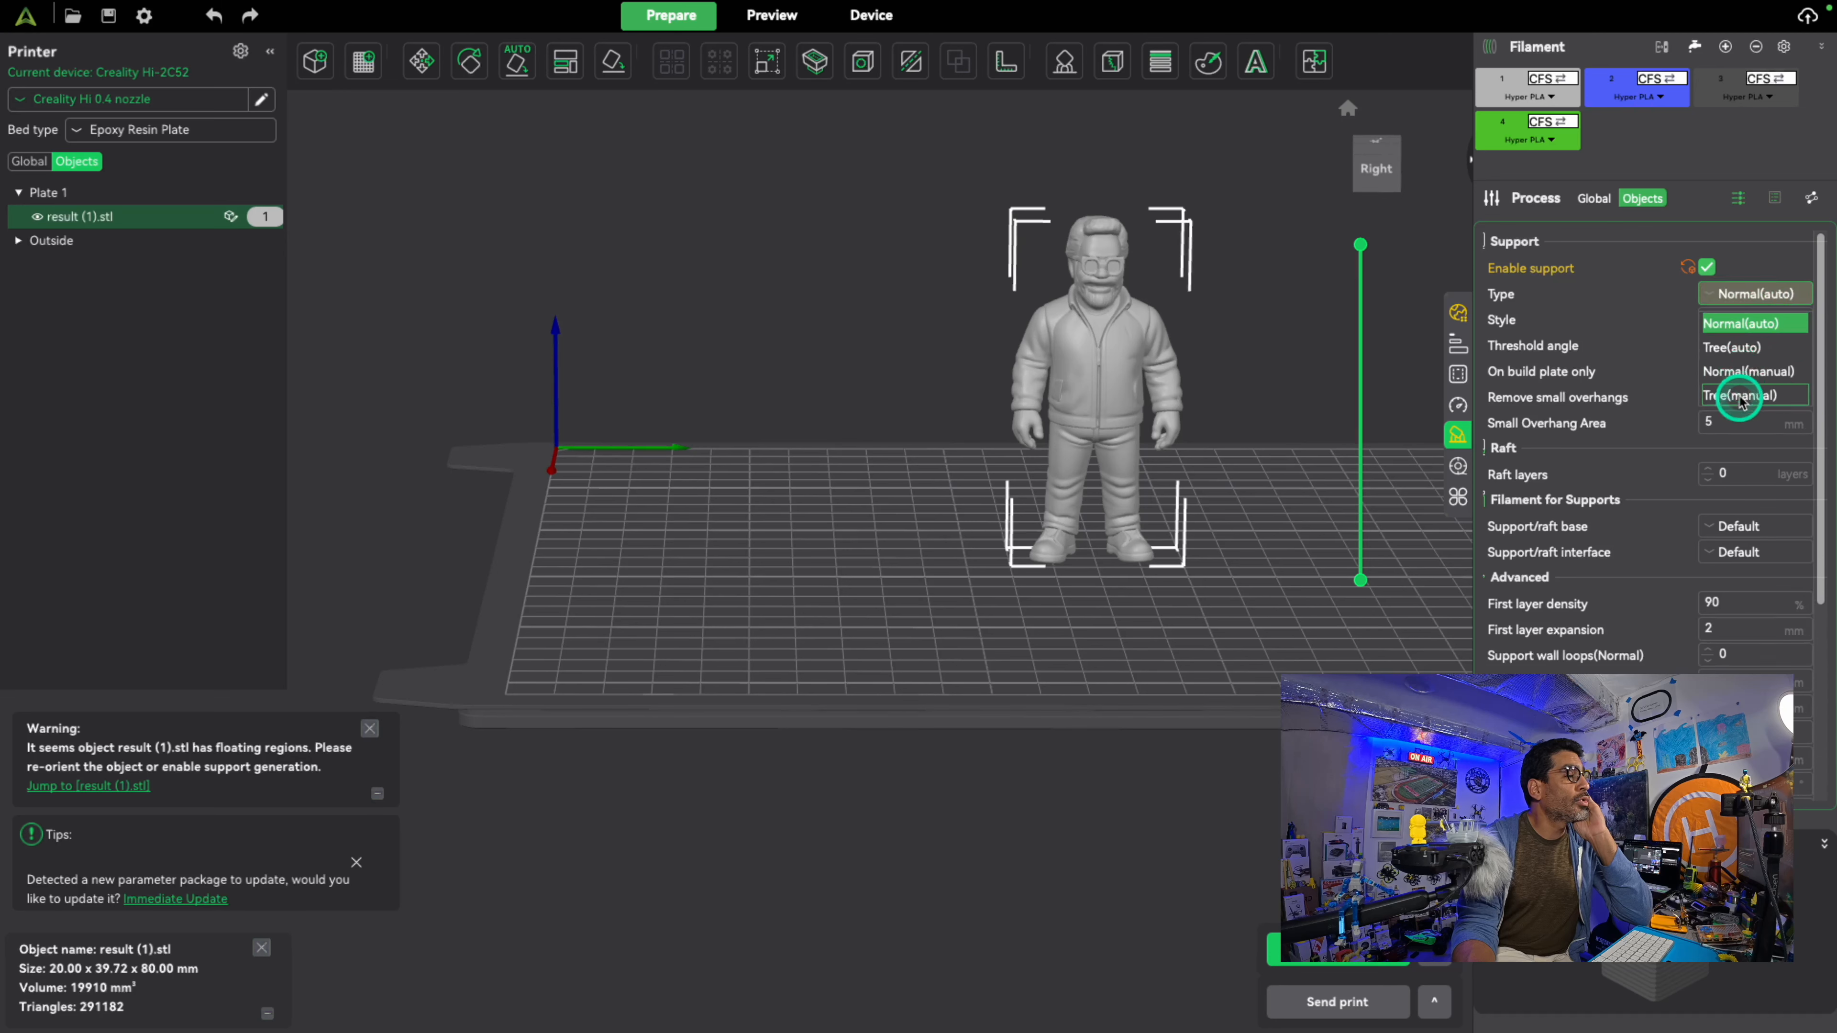
click(1734, 348)
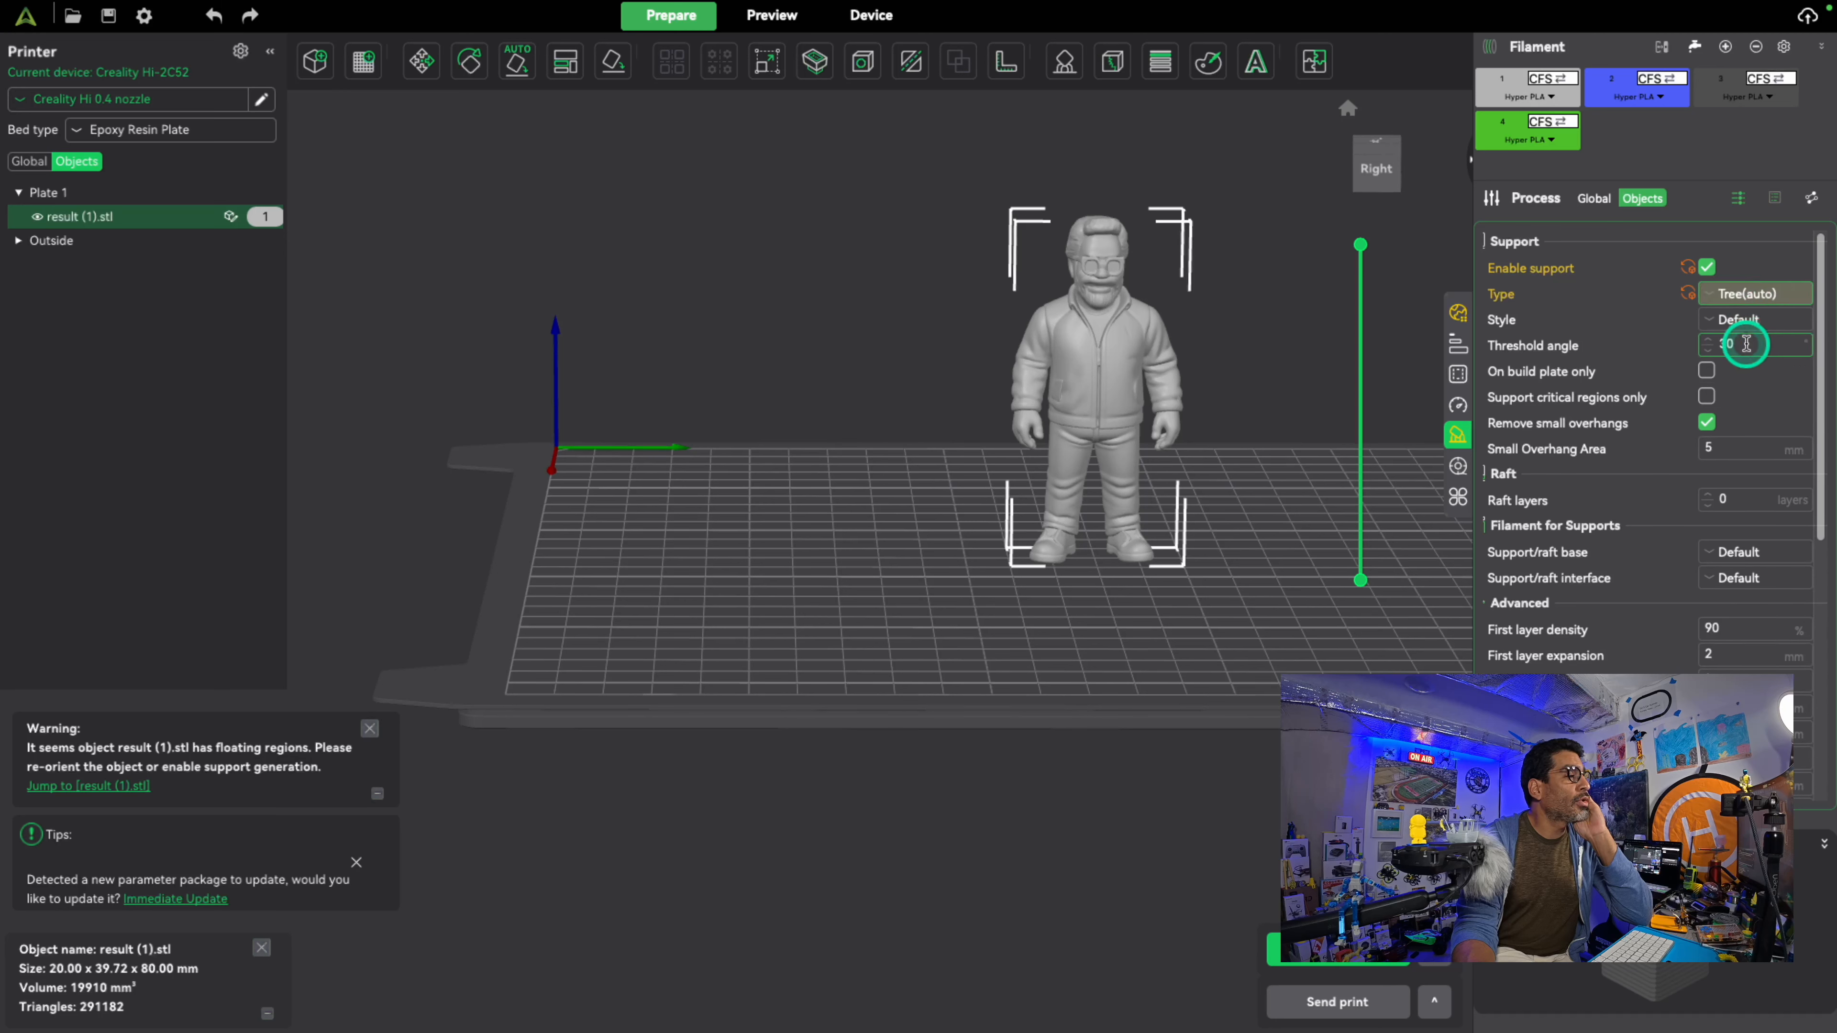
Step: Set the figure's Small Overhang Area to 70 mm and slice the plate again
click(1746, 444)
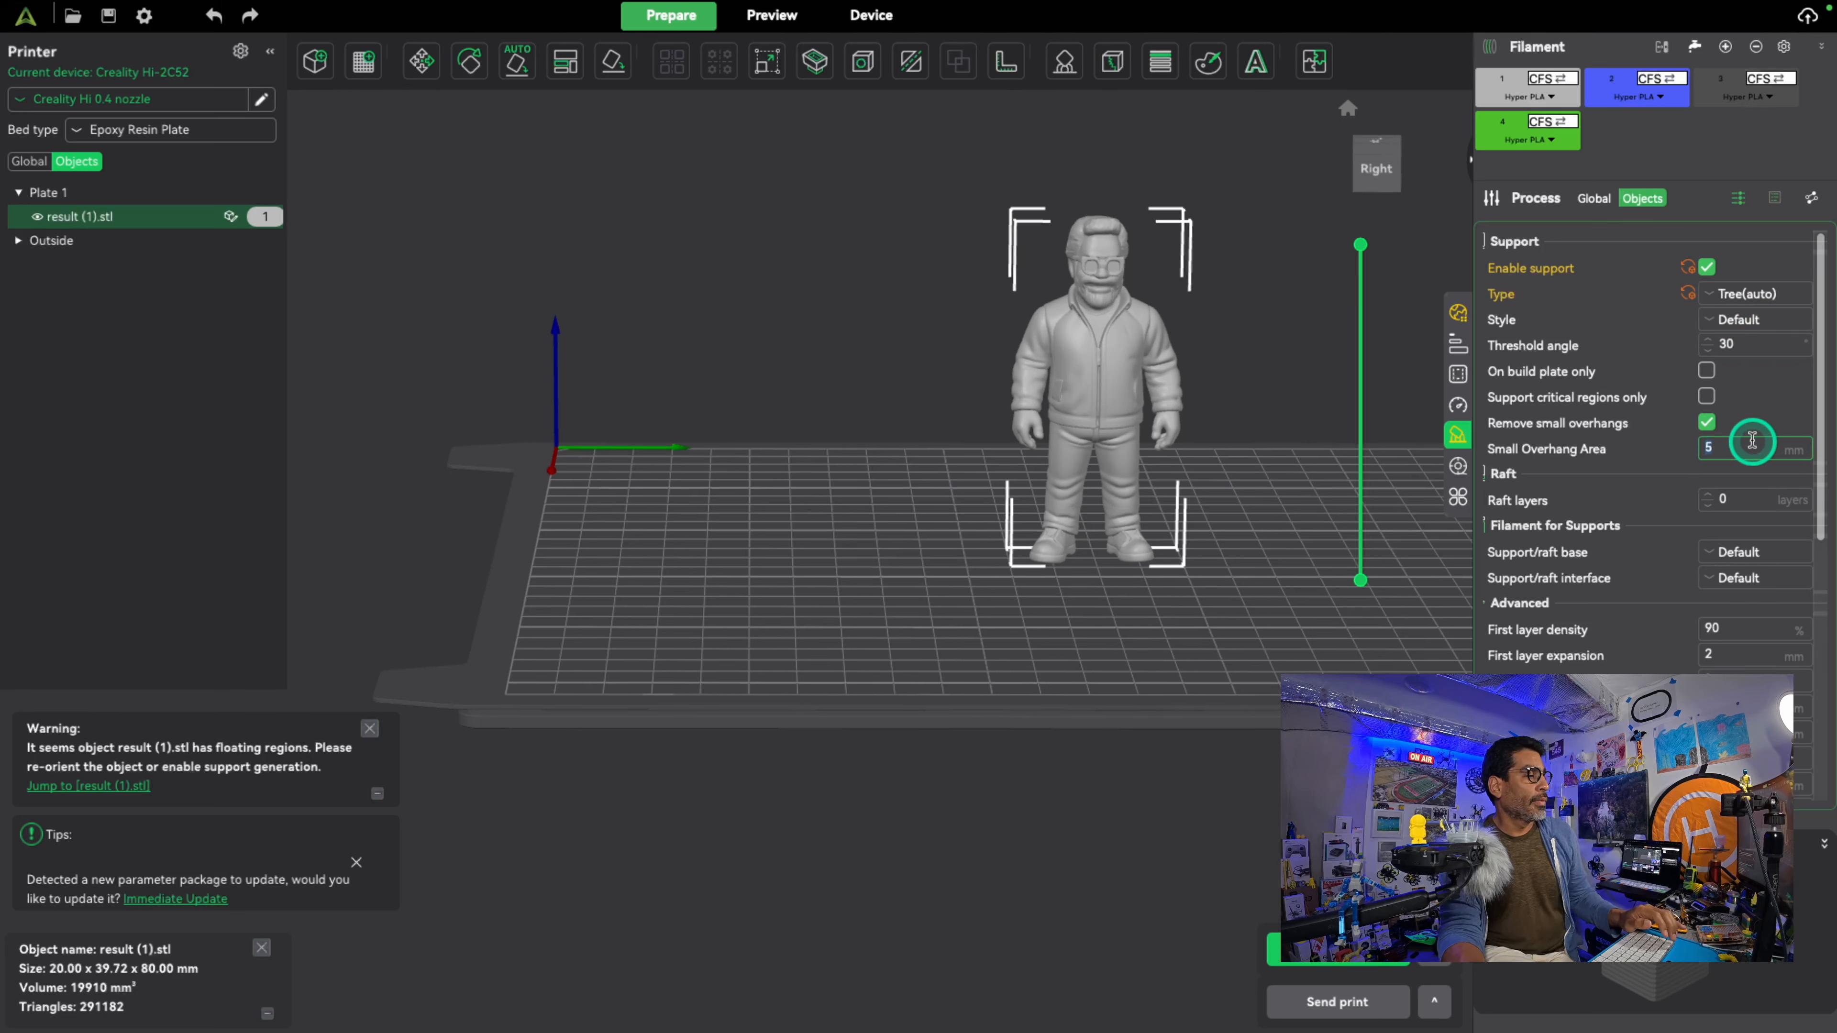
text(70)
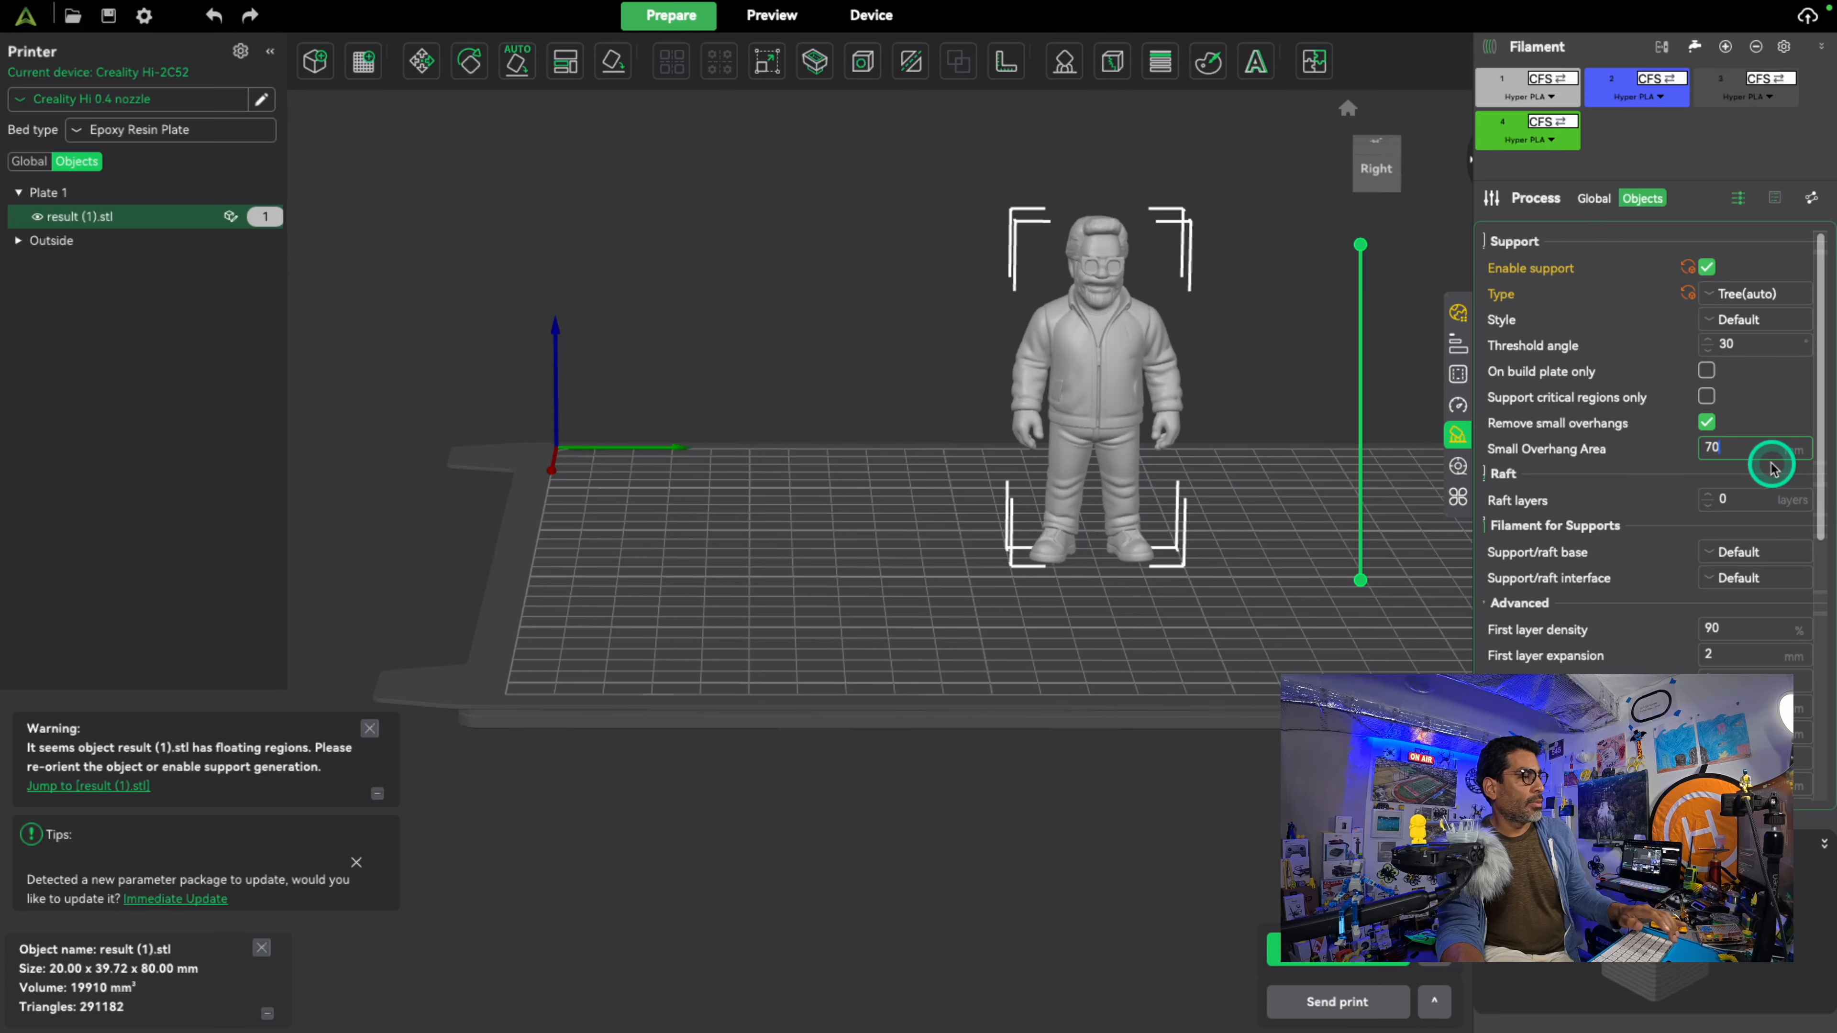
key(Return)
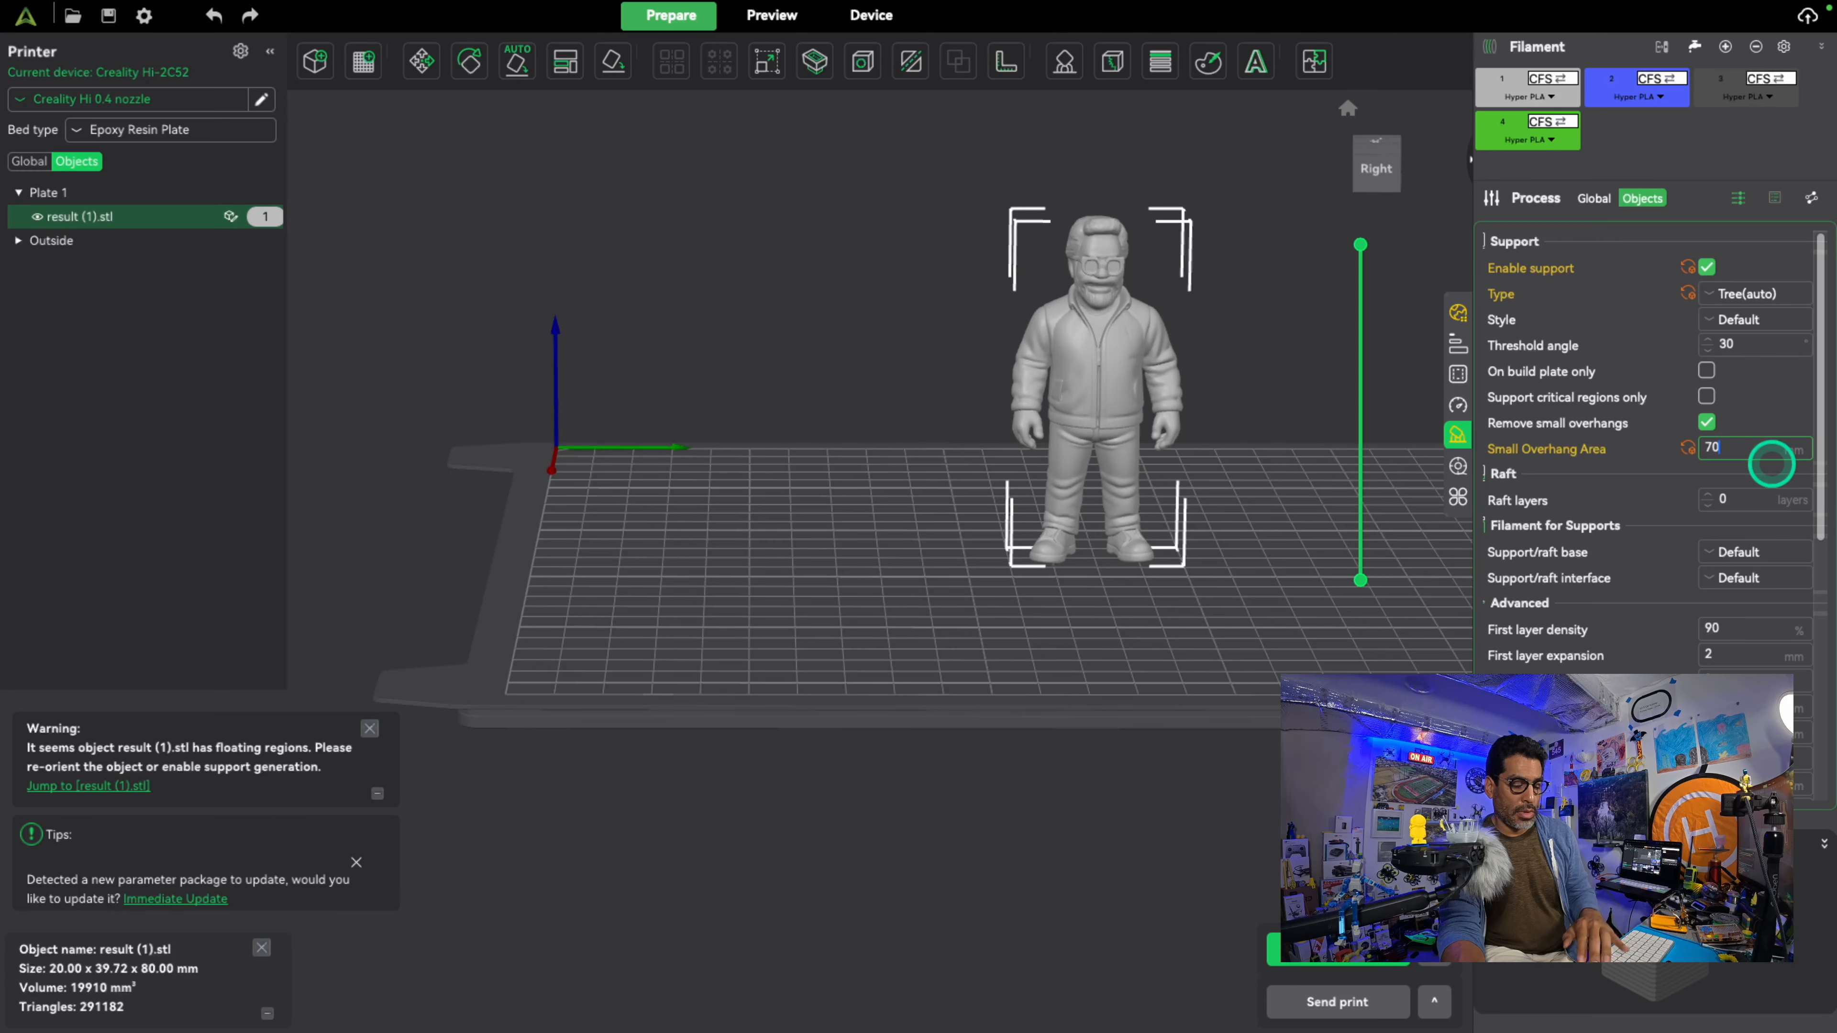
click(1334, 954)
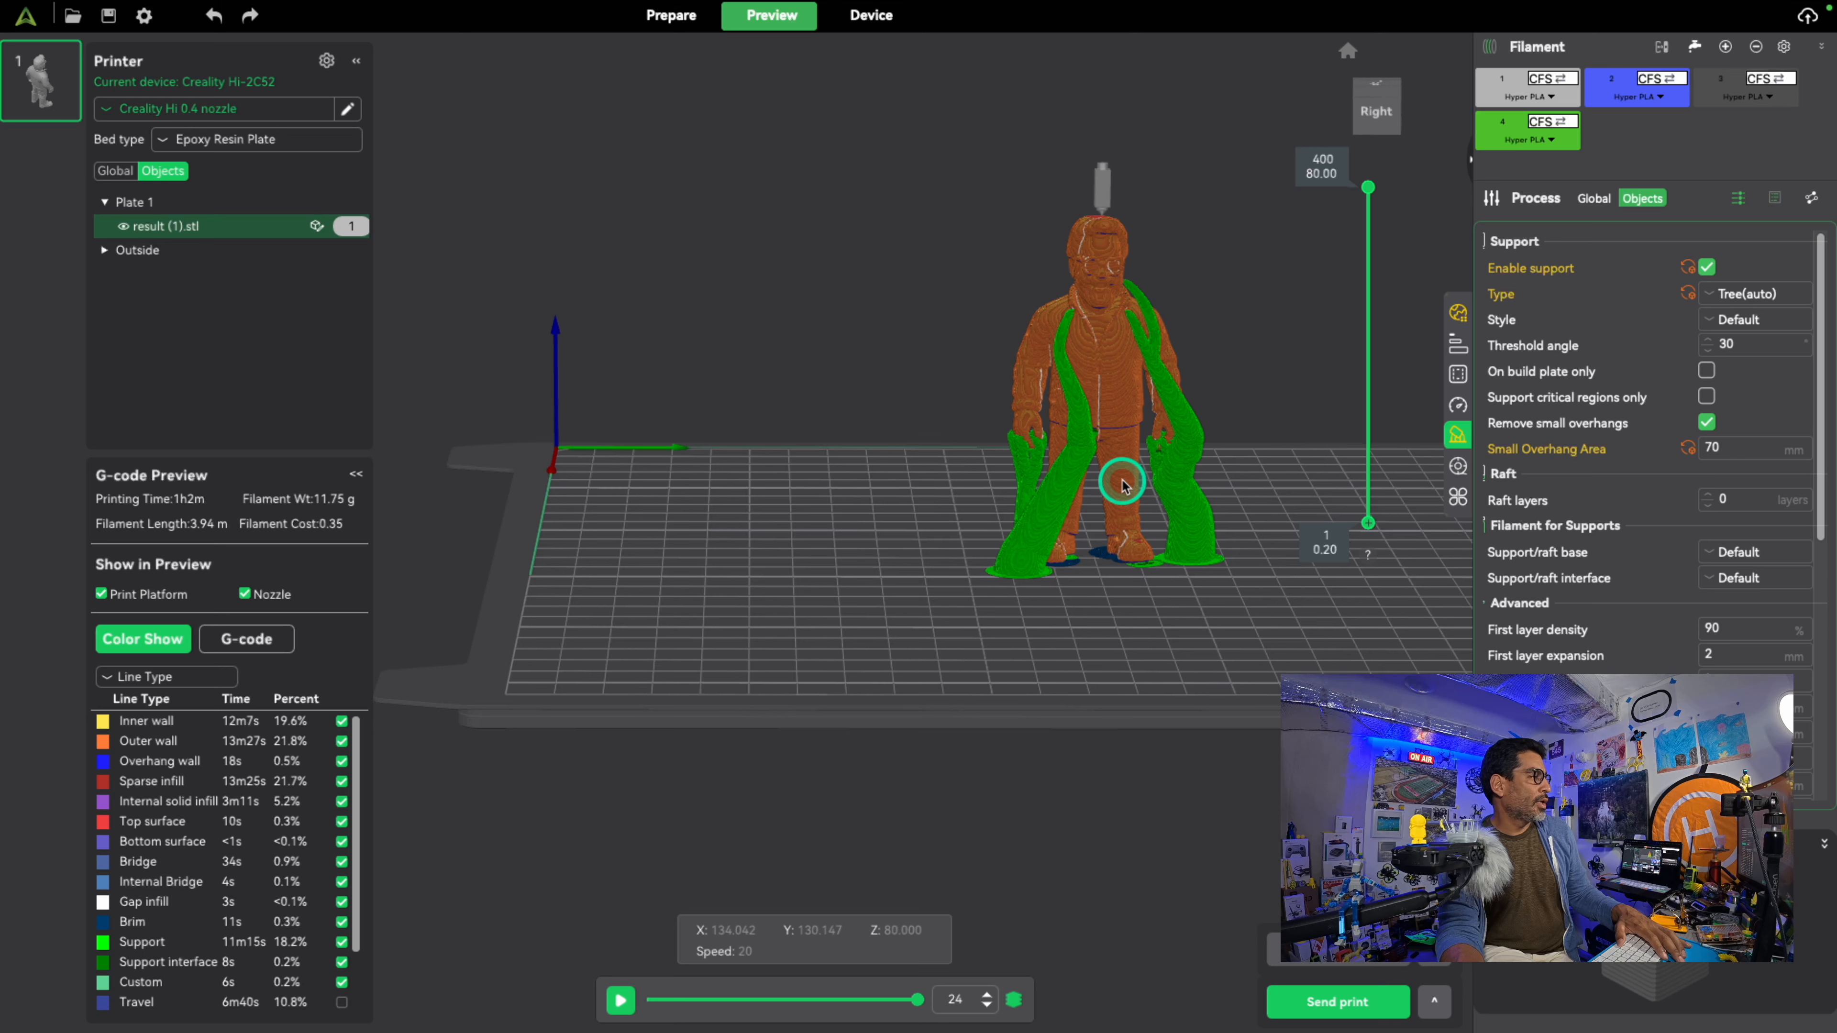
Step: Set the Small Overhang Area of the supports to 5 mm and reslice the plate
click(1730, 443)
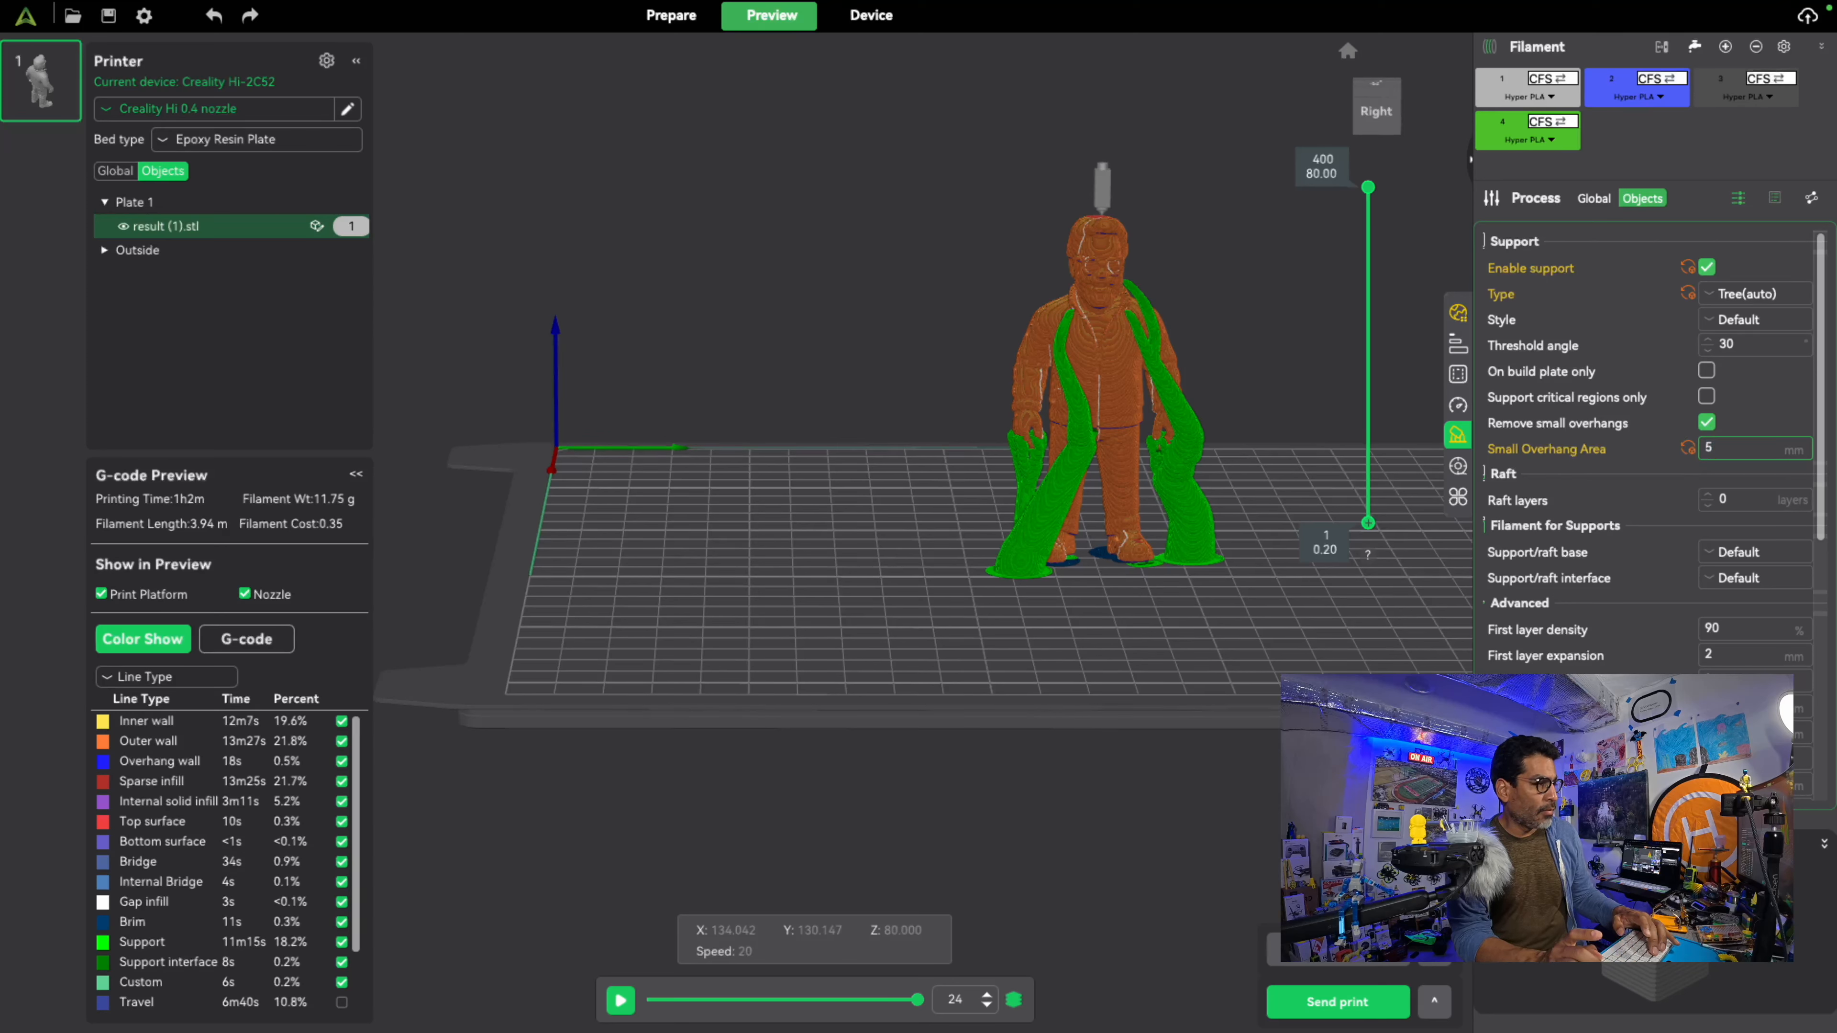
key(Return)
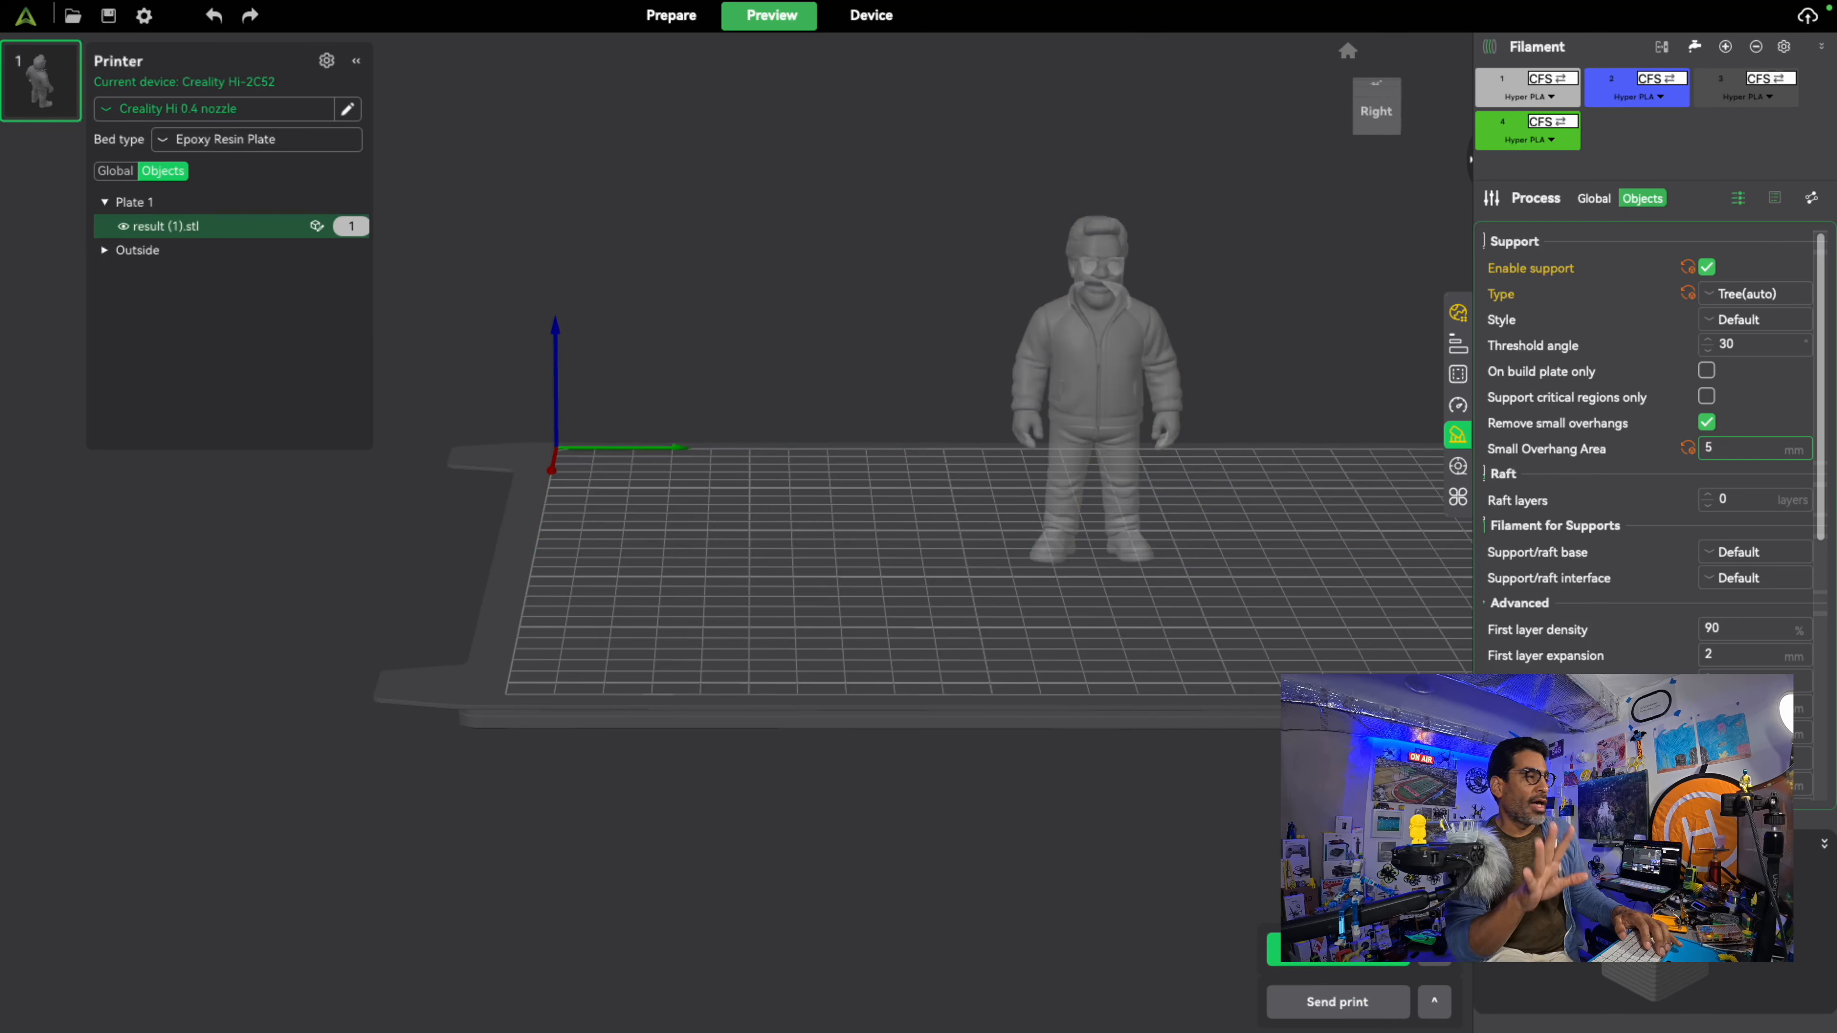
click(1327, 963)
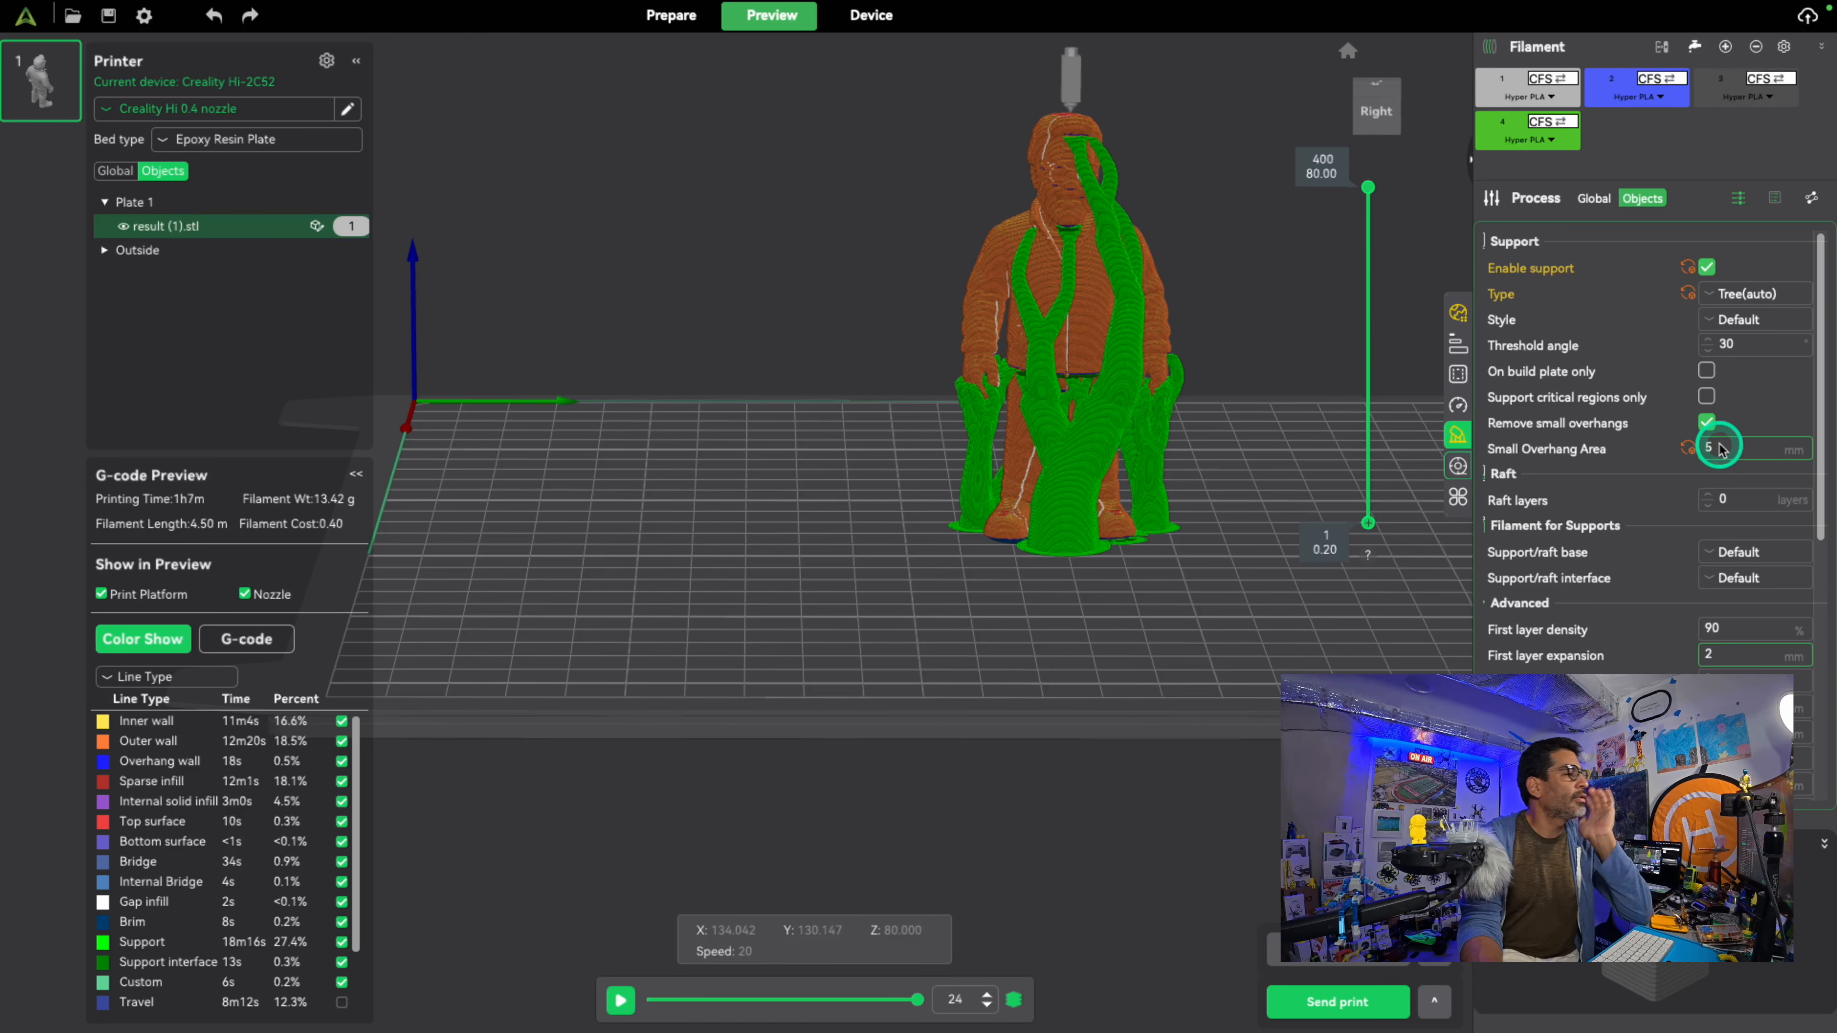
Step: Set the figure's Small Overhang Area to 10 mm, reslice the plate, and look over the generated tree supports
drag(1720, 445, 1705, 446)
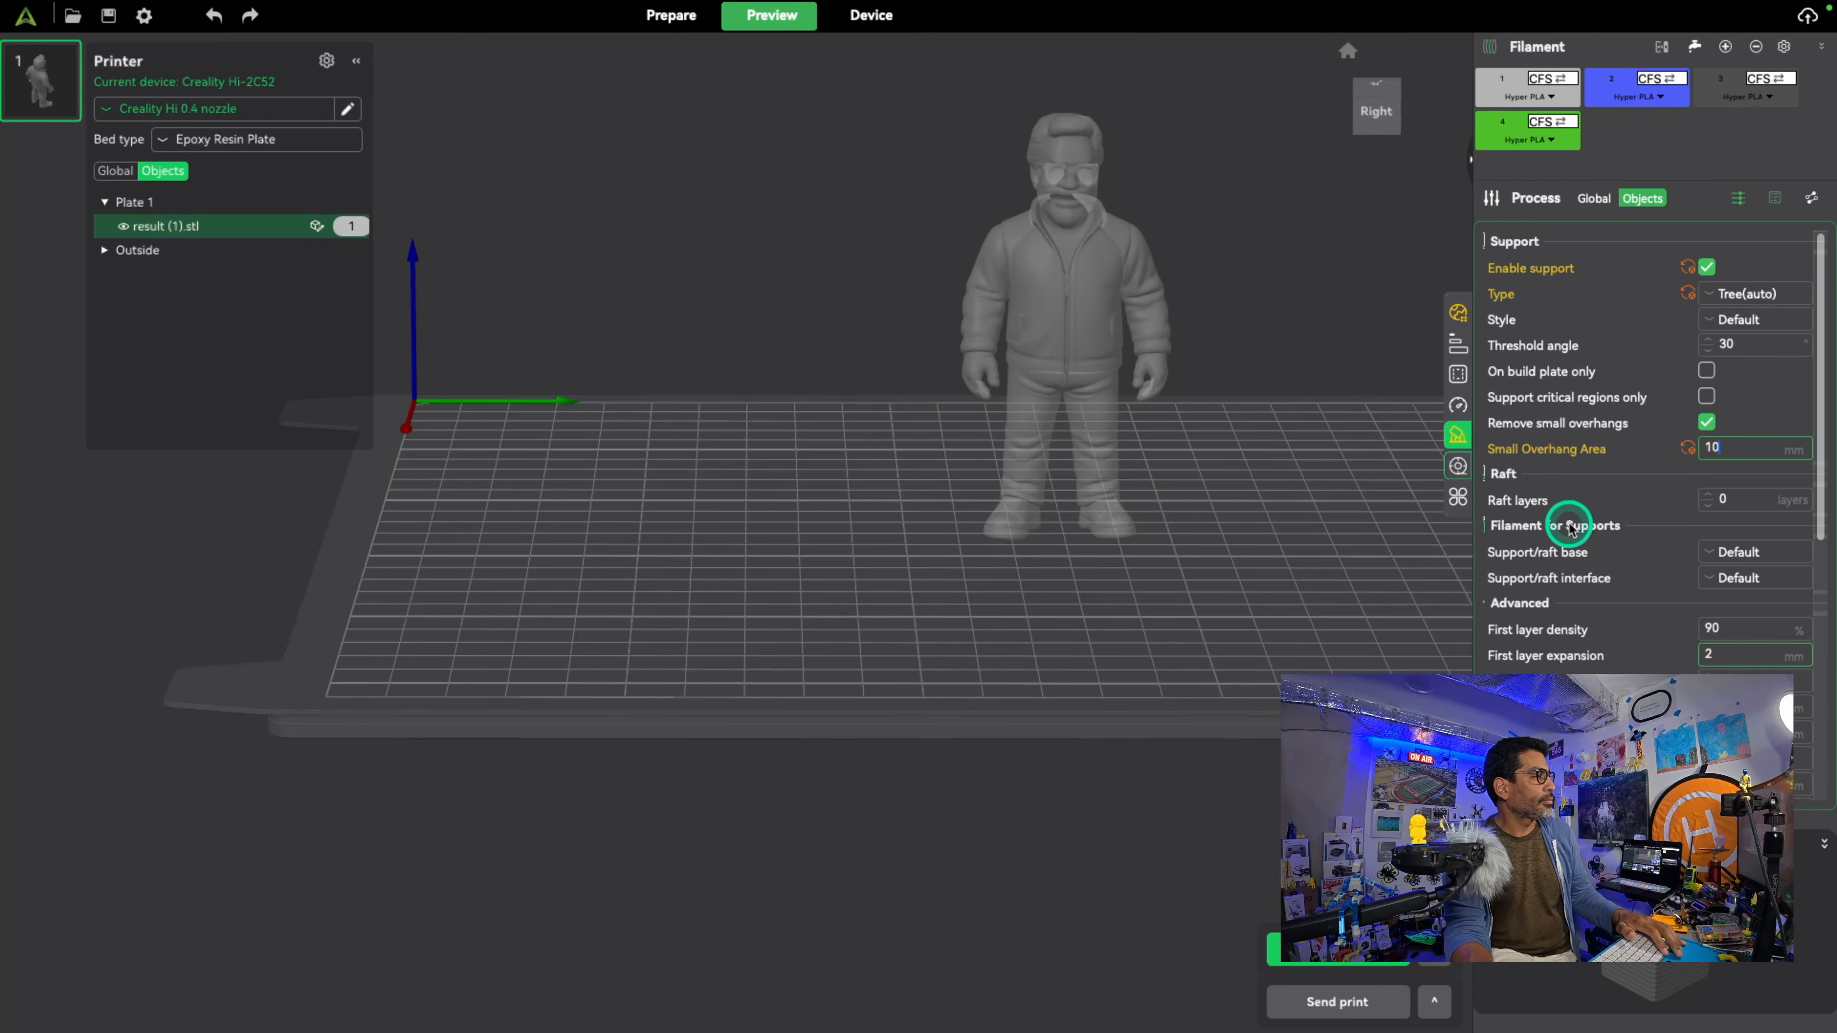
click(1331, 950)
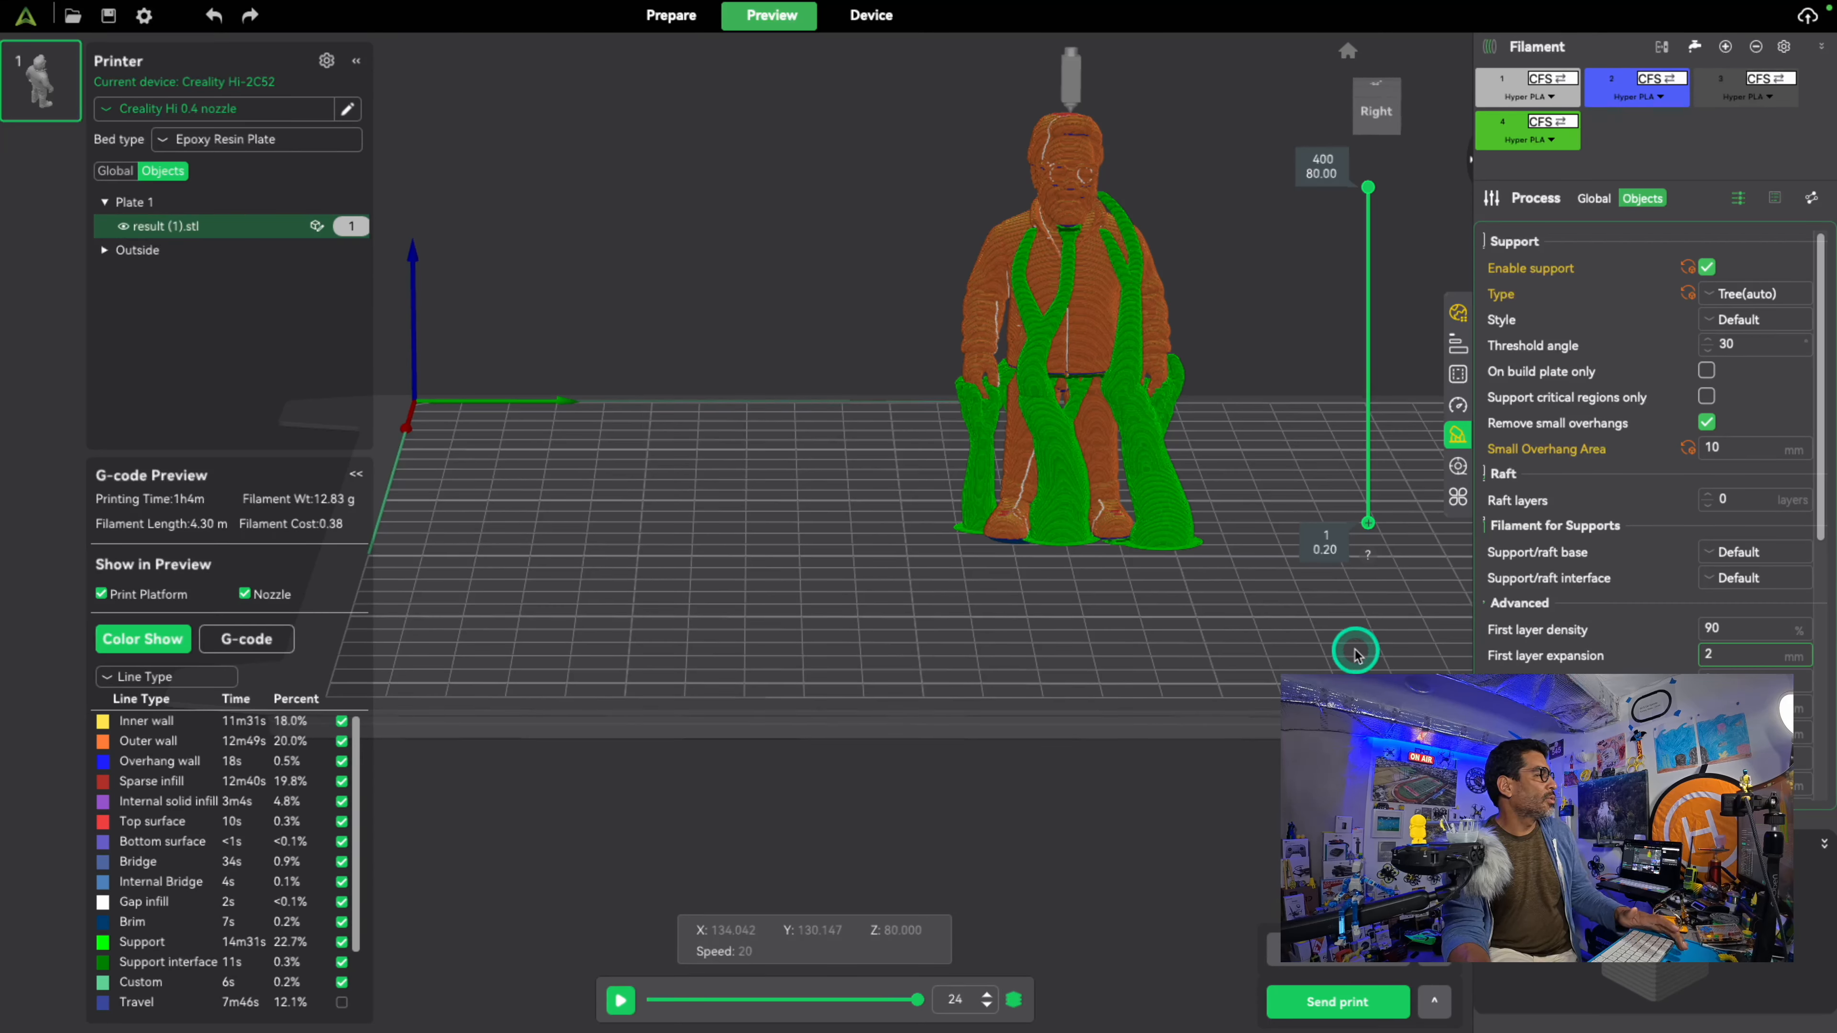
drag(1302, 583, 1250, 566)
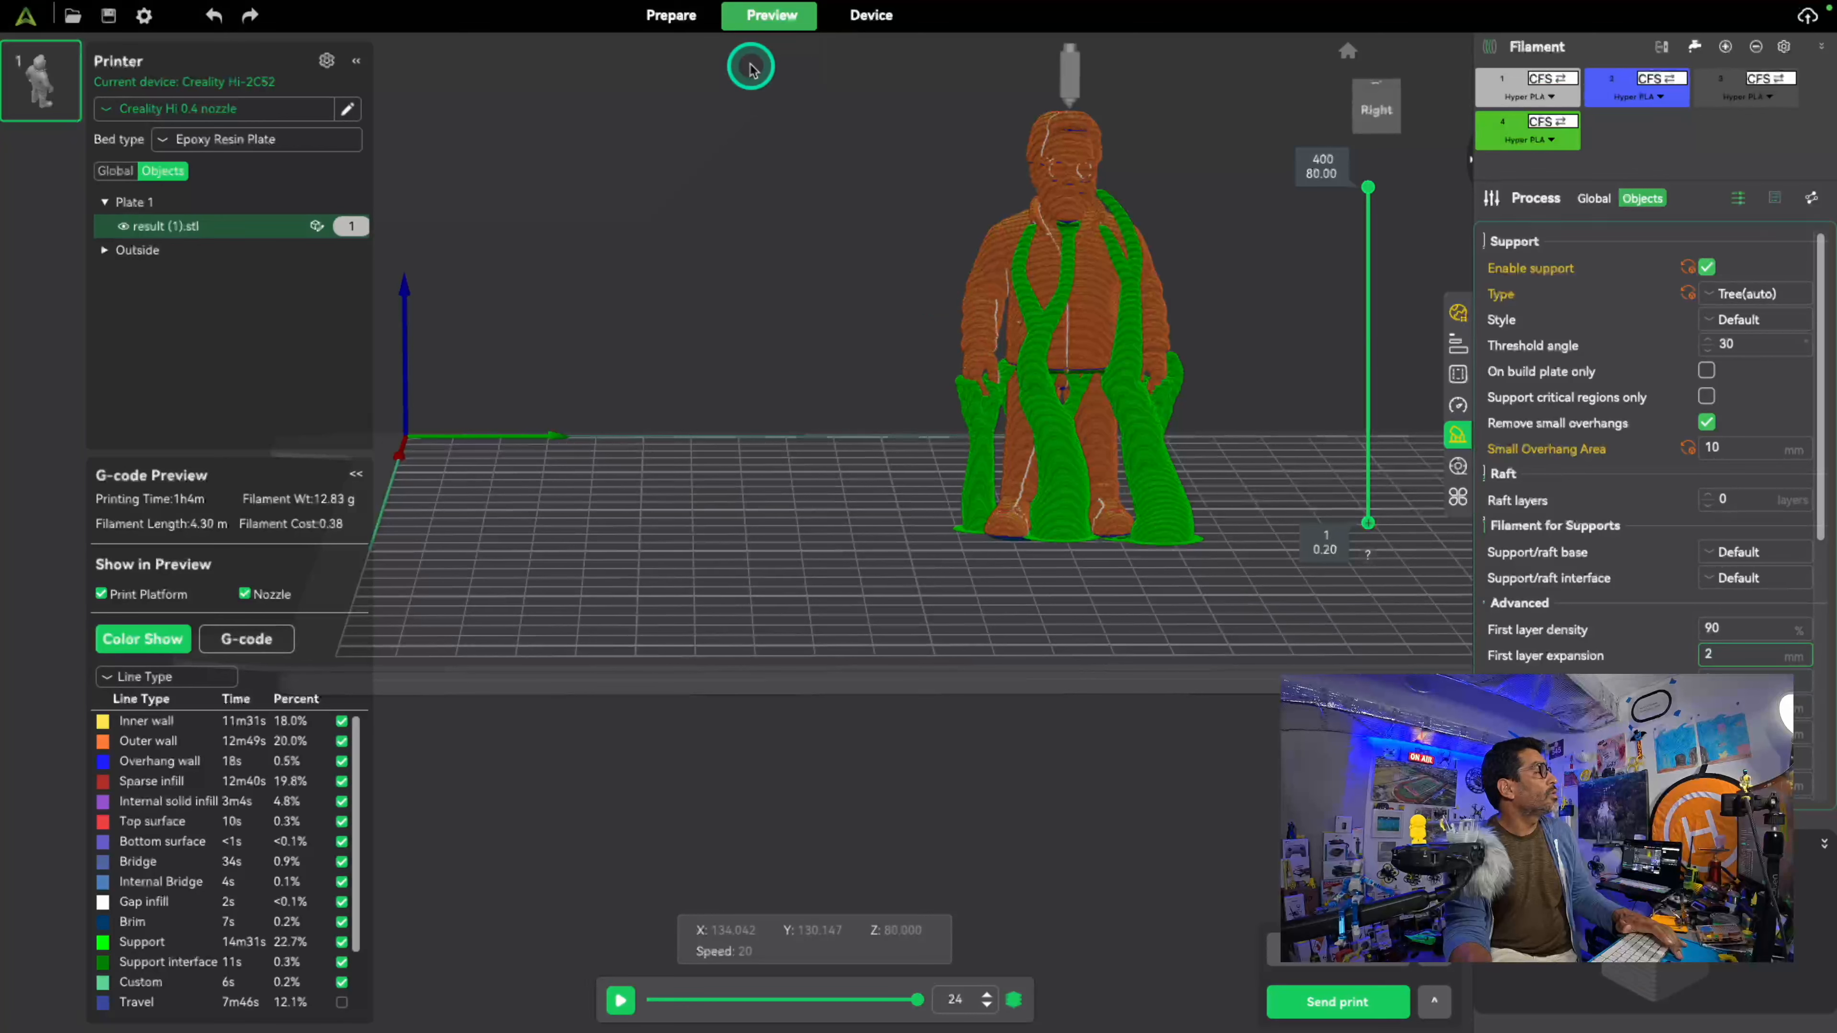
Step: Return to model preparation, check the LAN printer send options for the plate, and close them without printing
click(676, 16)
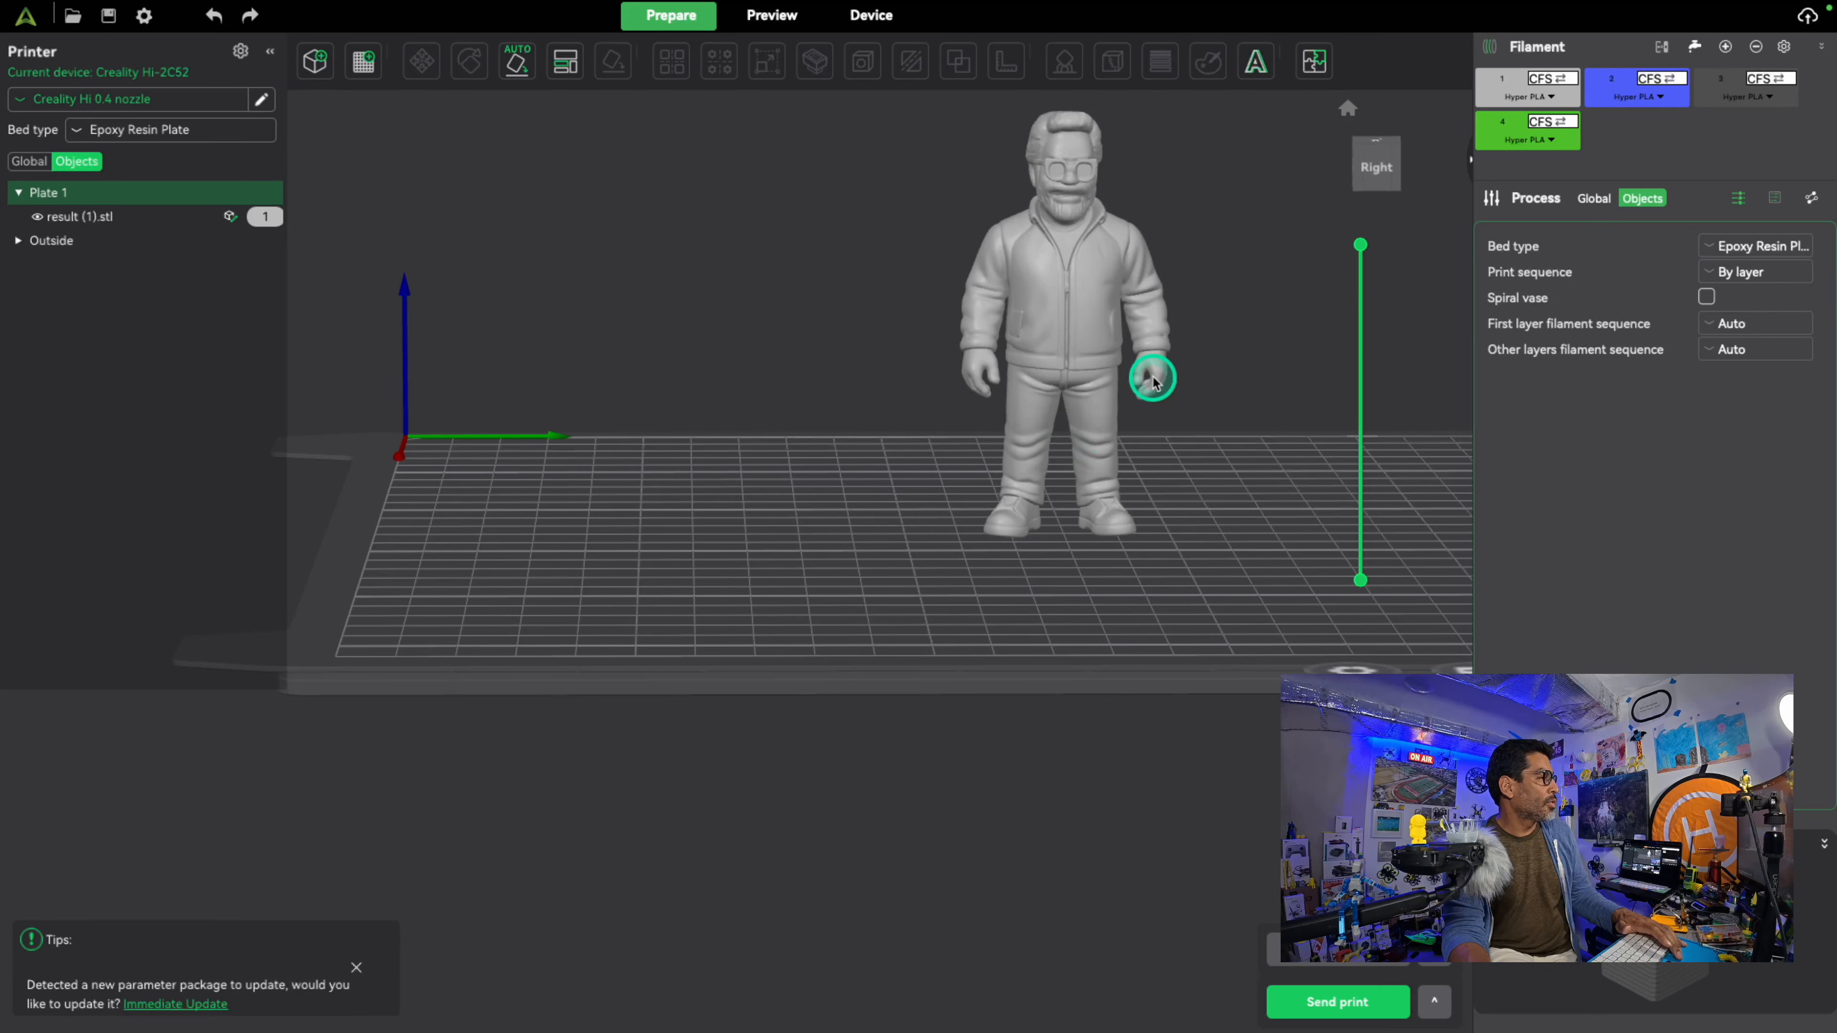
scroll(1197, 588, down, 1)
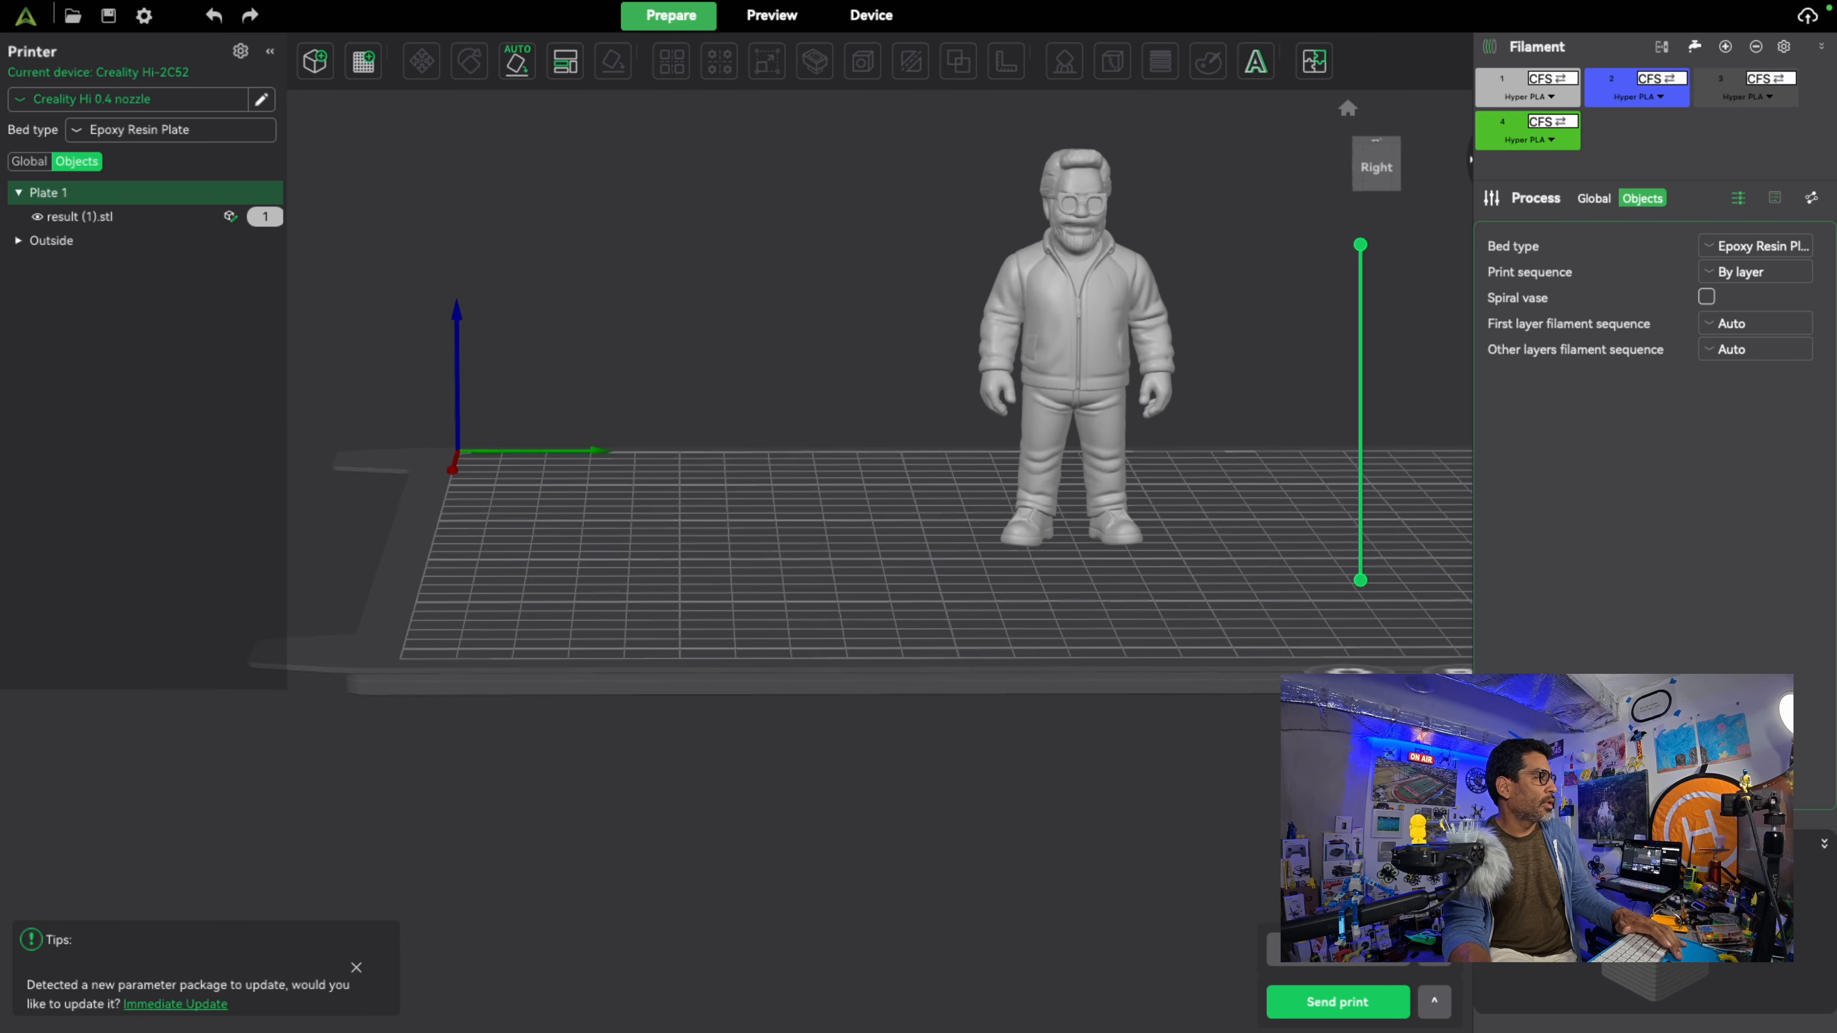
click(1344, 1004)
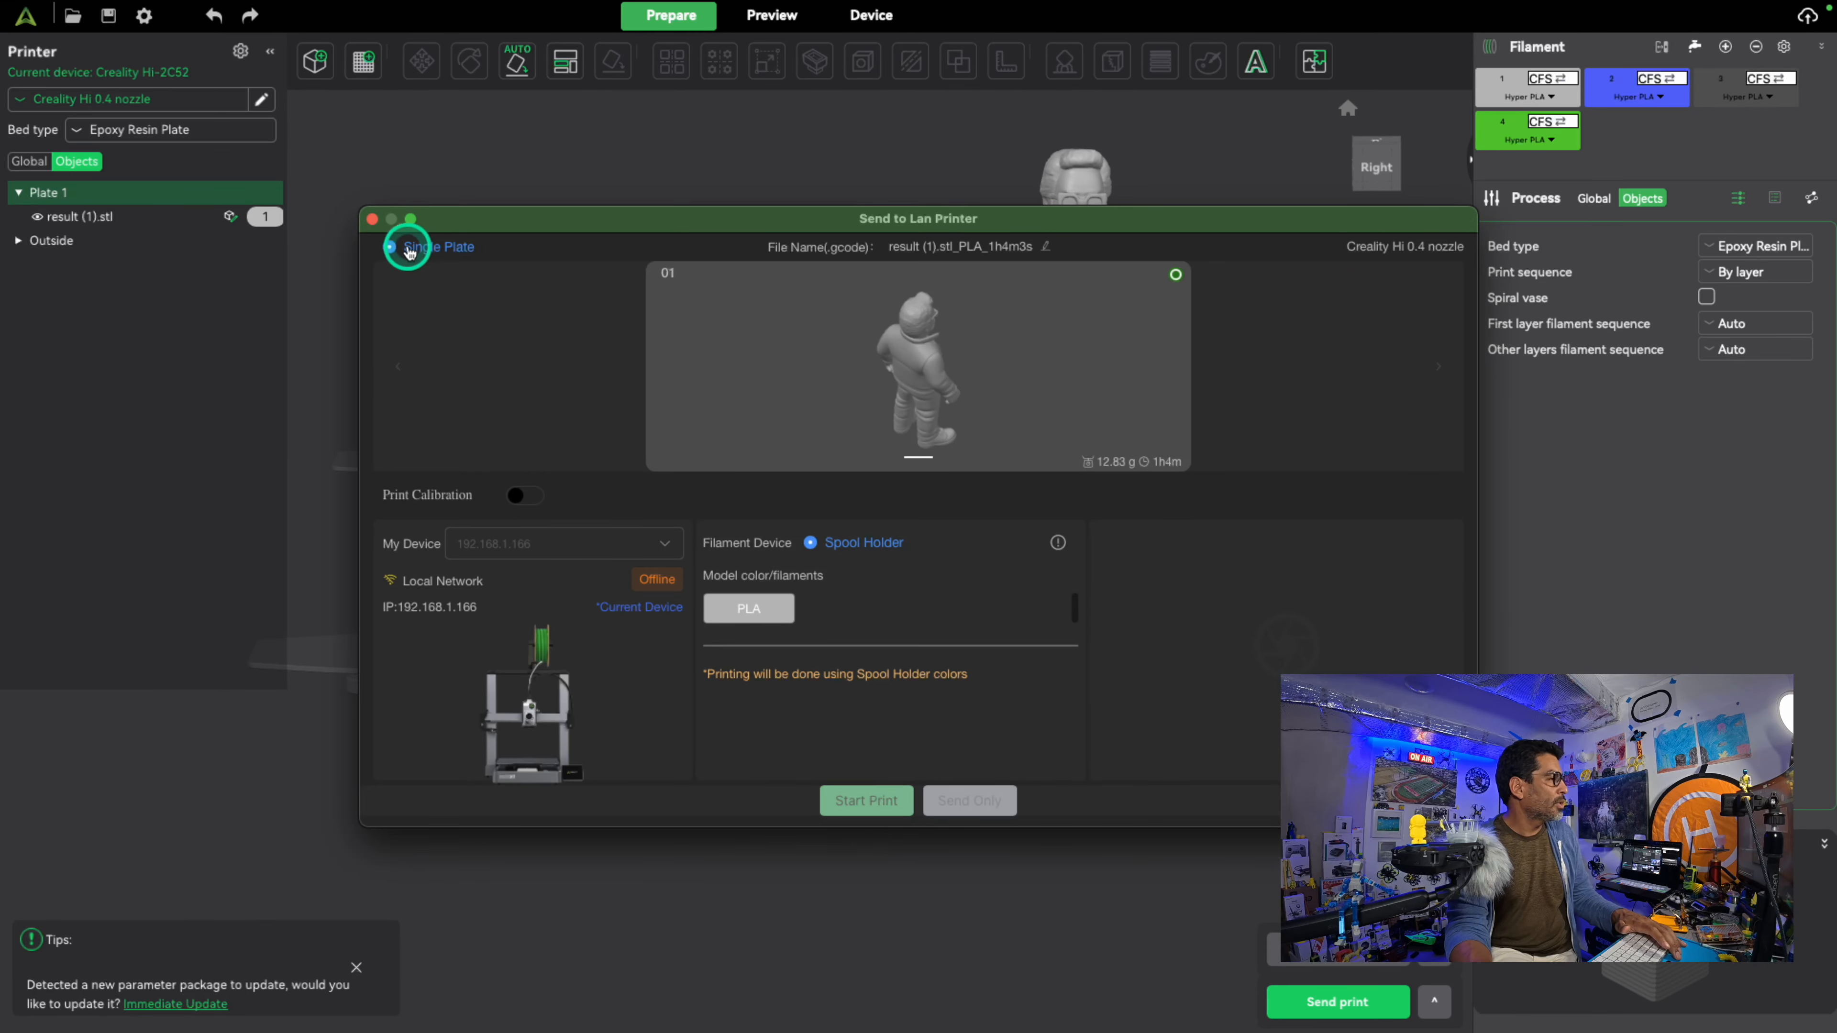
click(372, 219)
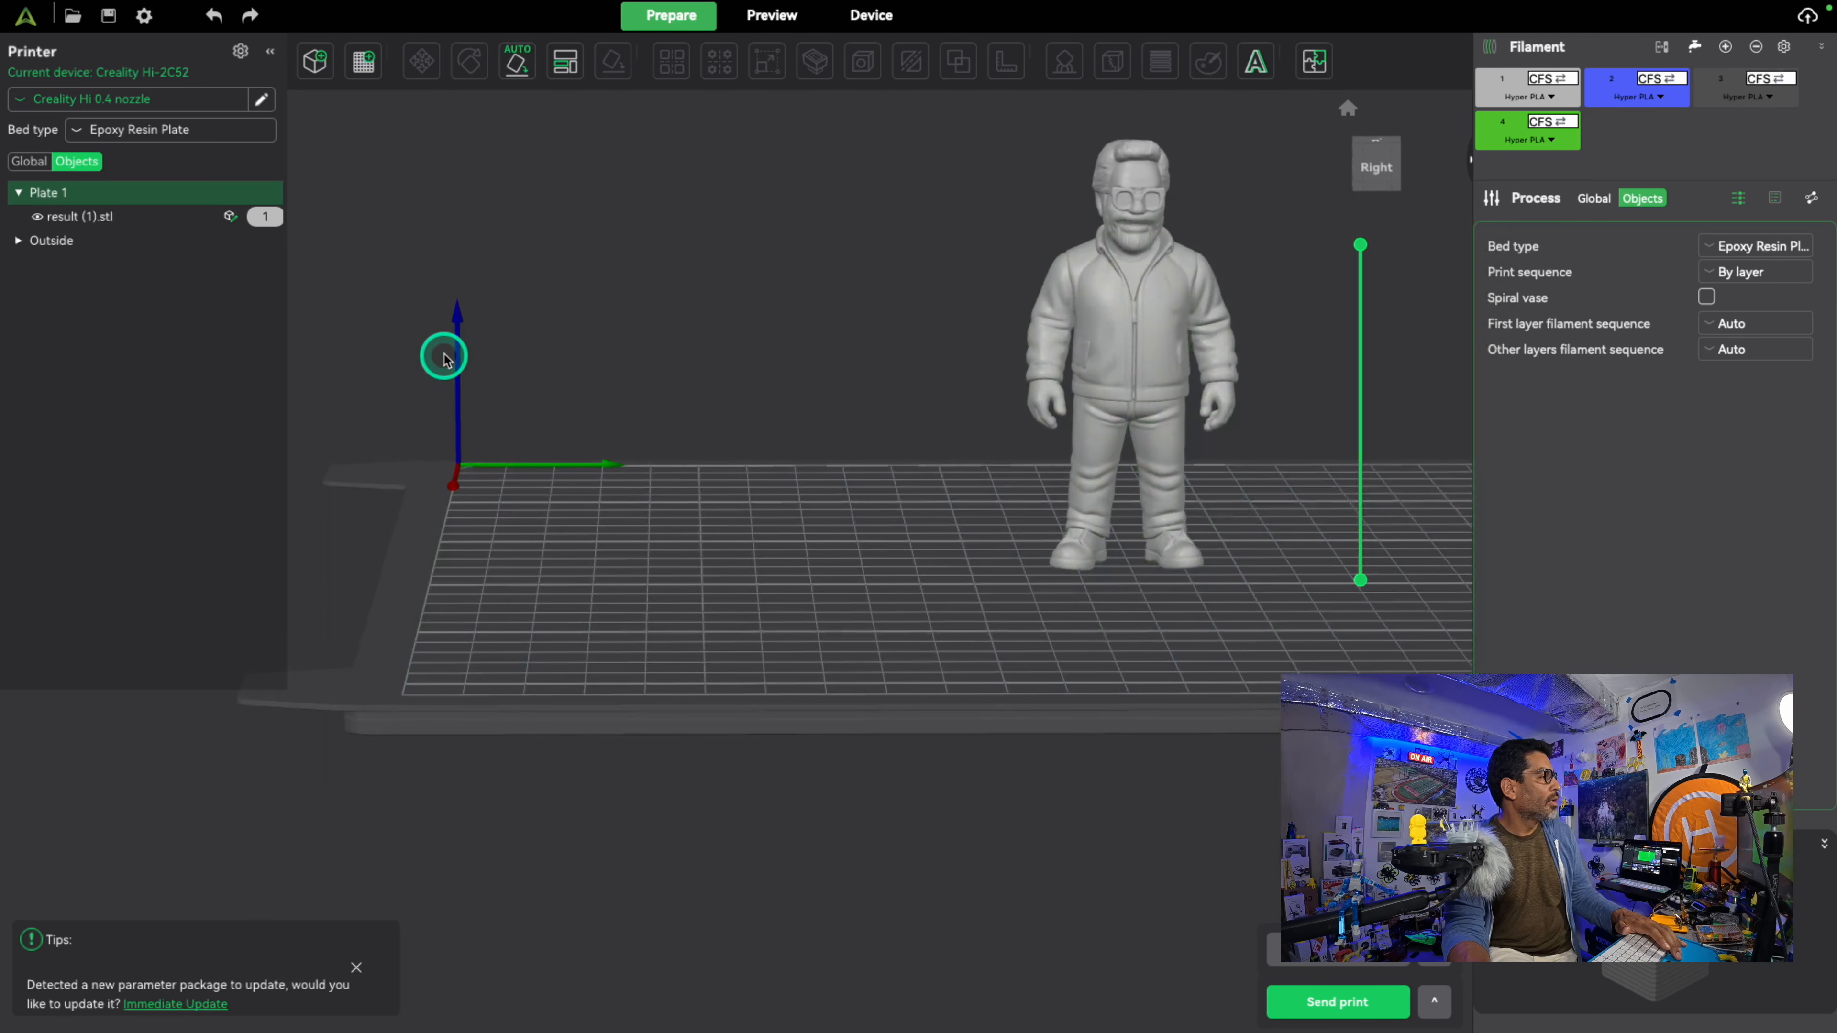
Step: Check the filament choices for result (1).stl, preview the sliced plate, and open and close its LAN printer send options
click(266, 216)
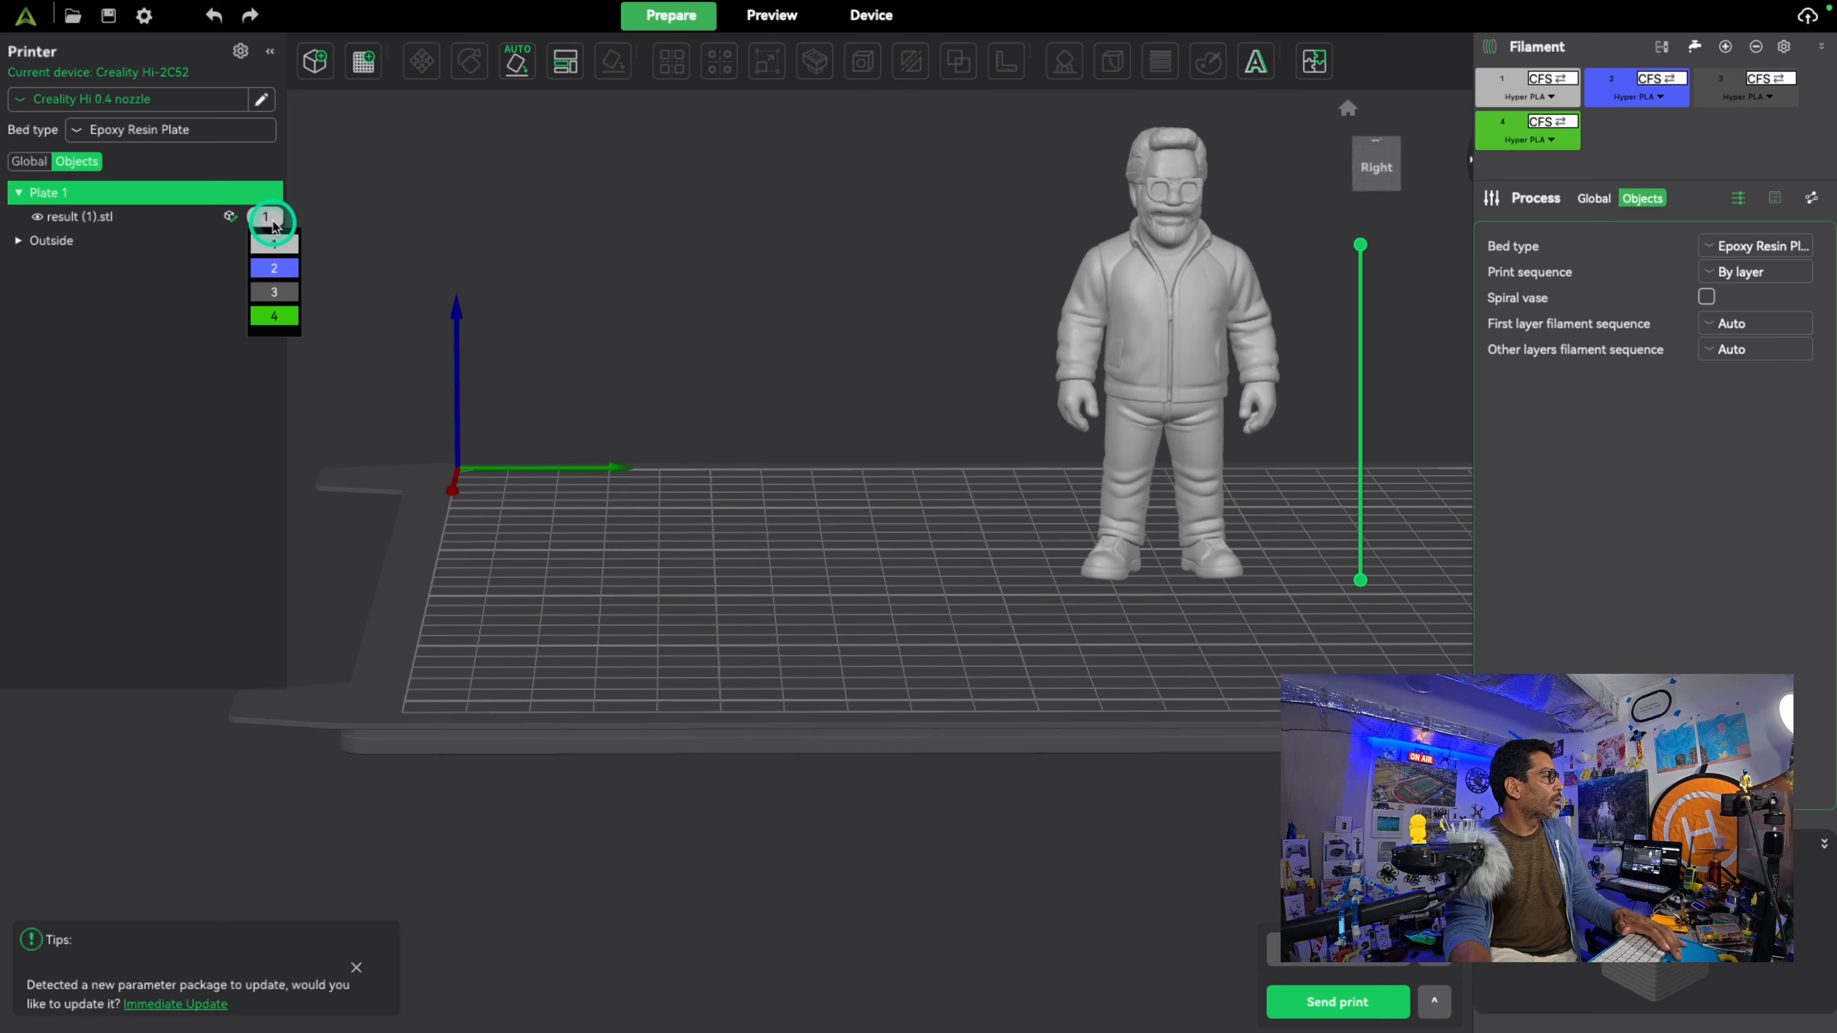
click(266, 217)
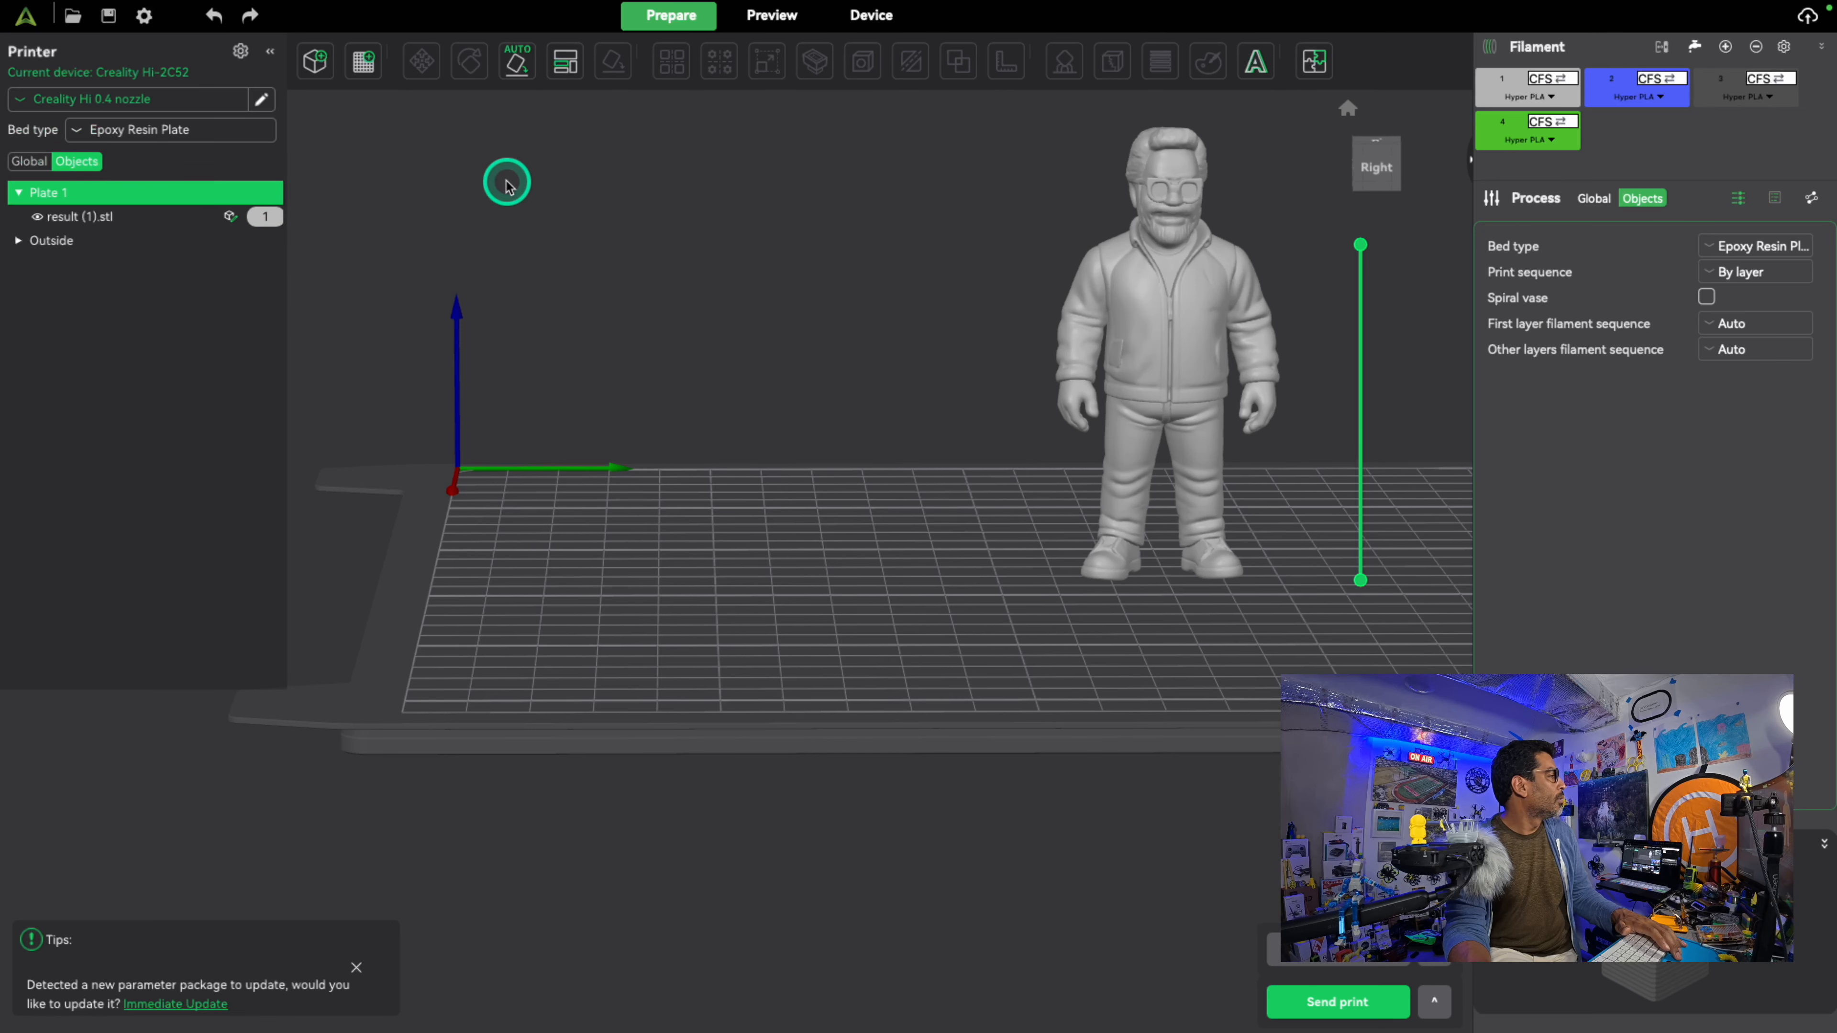
click(774, 16)
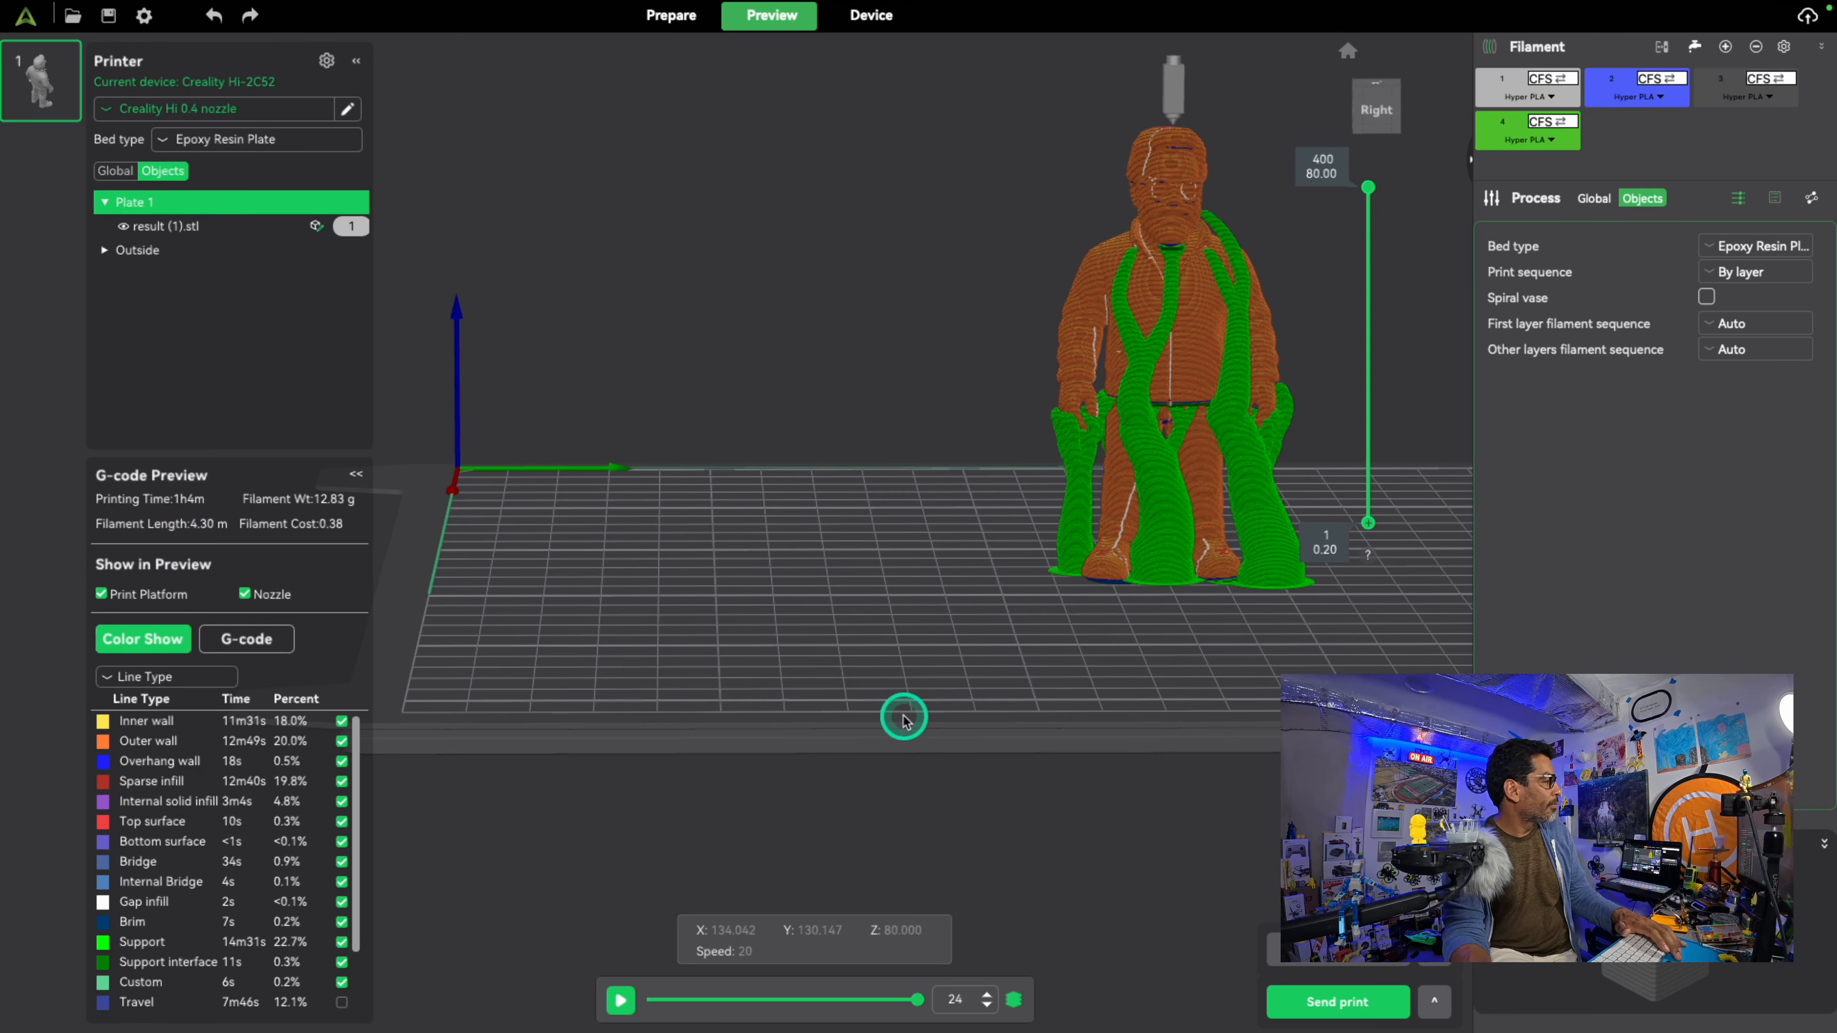
click(1337, 1001)
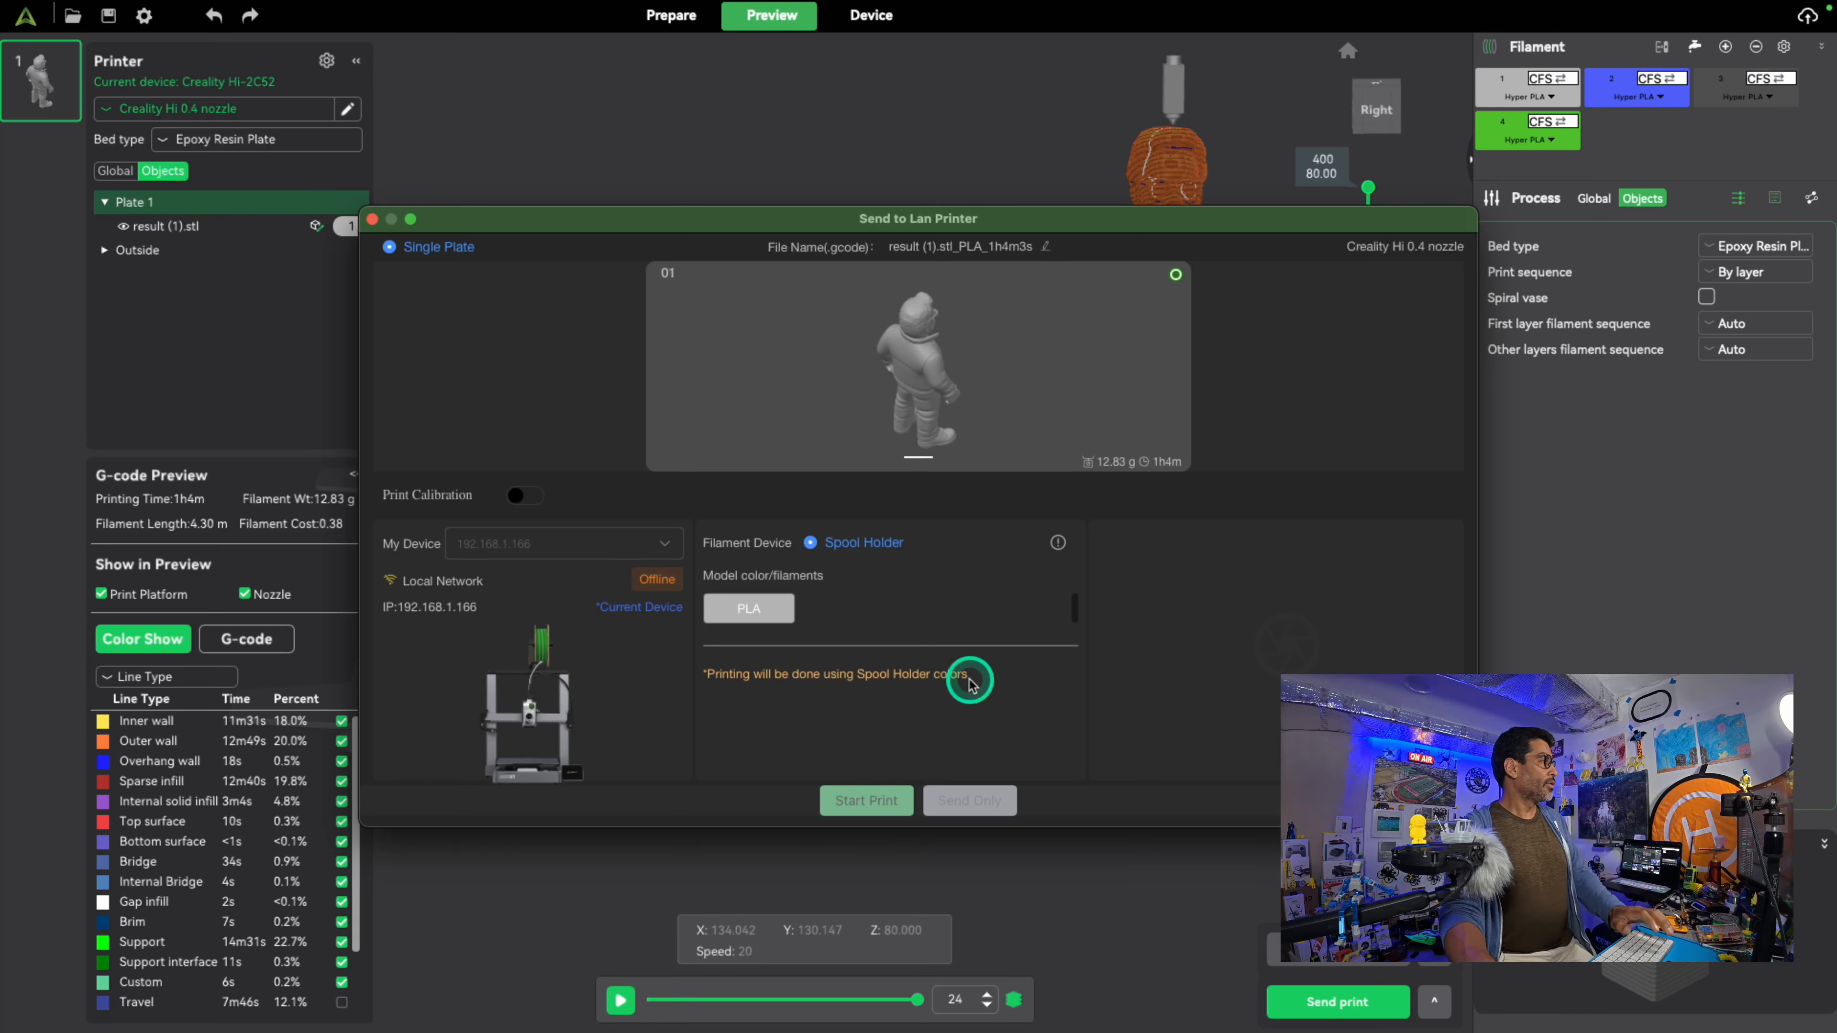
click(377, 221)
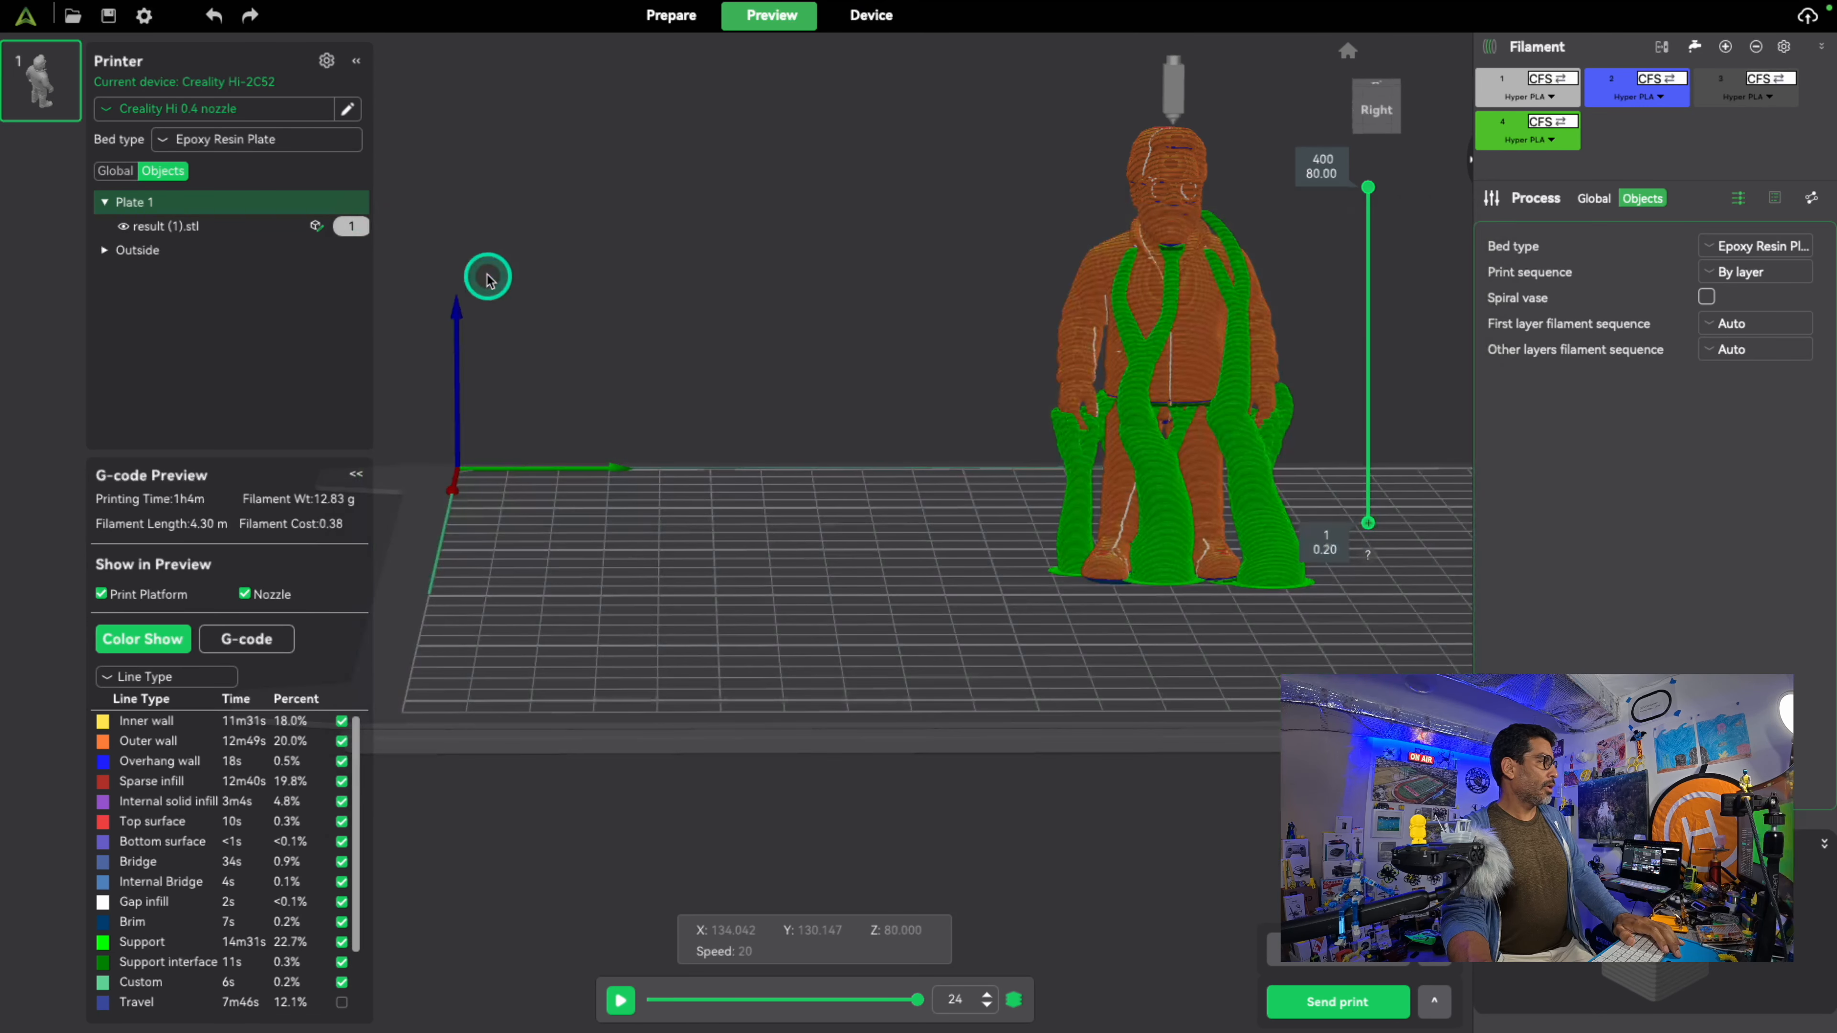
Step: Send the sliced plate to the LAN printer and start the print, confirming that the printing platform is clear of models
click(1352, 1007)
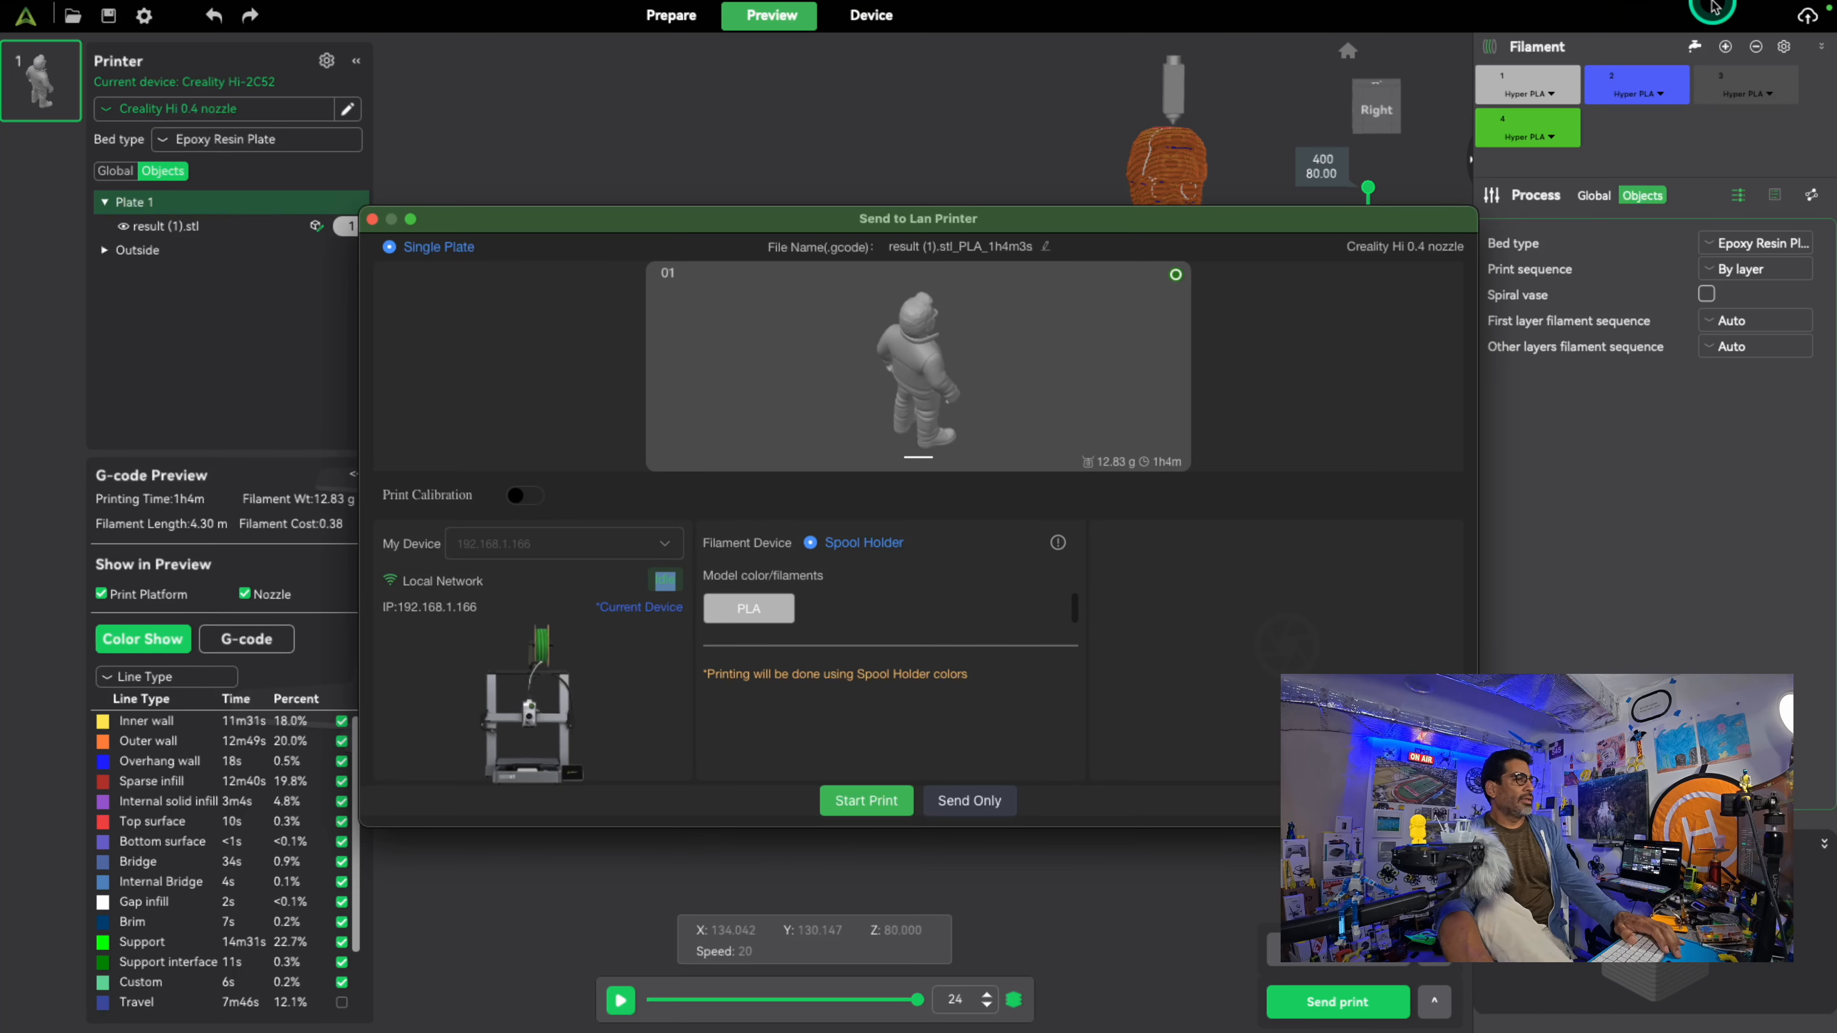
click(1642, 10)
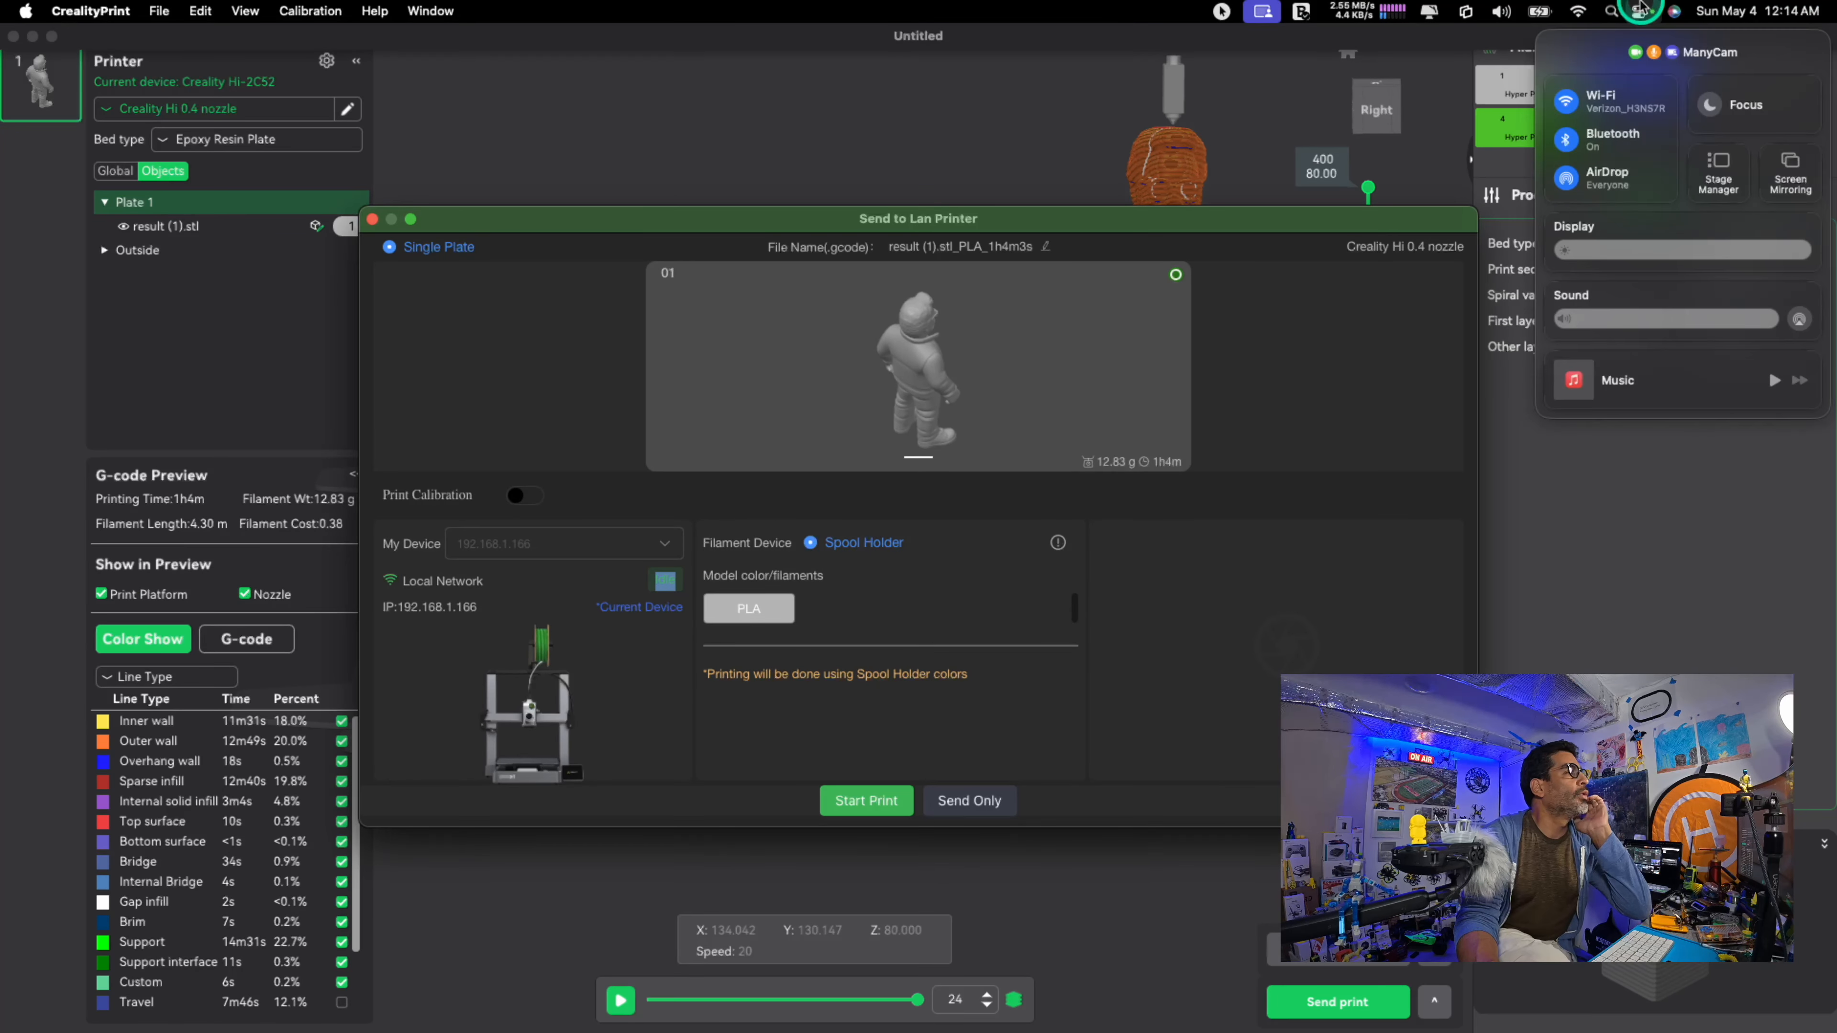
click(1163, 648)
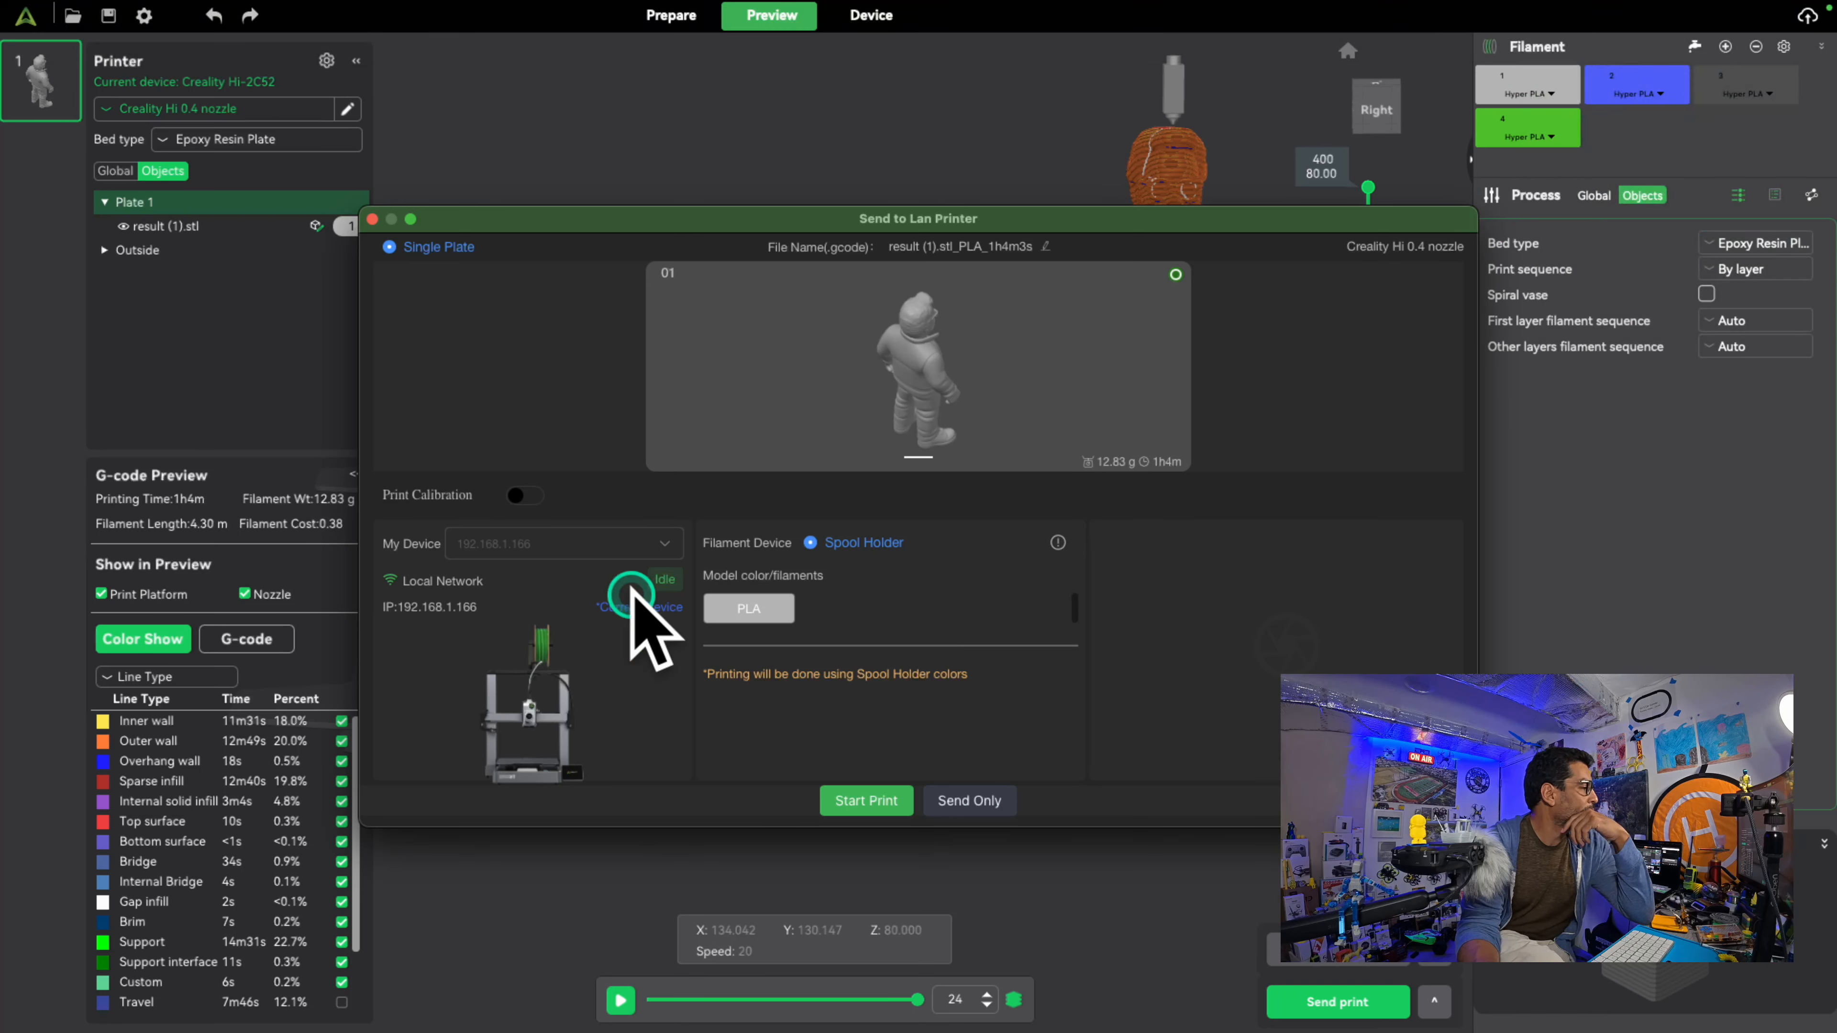
click(895, 809)
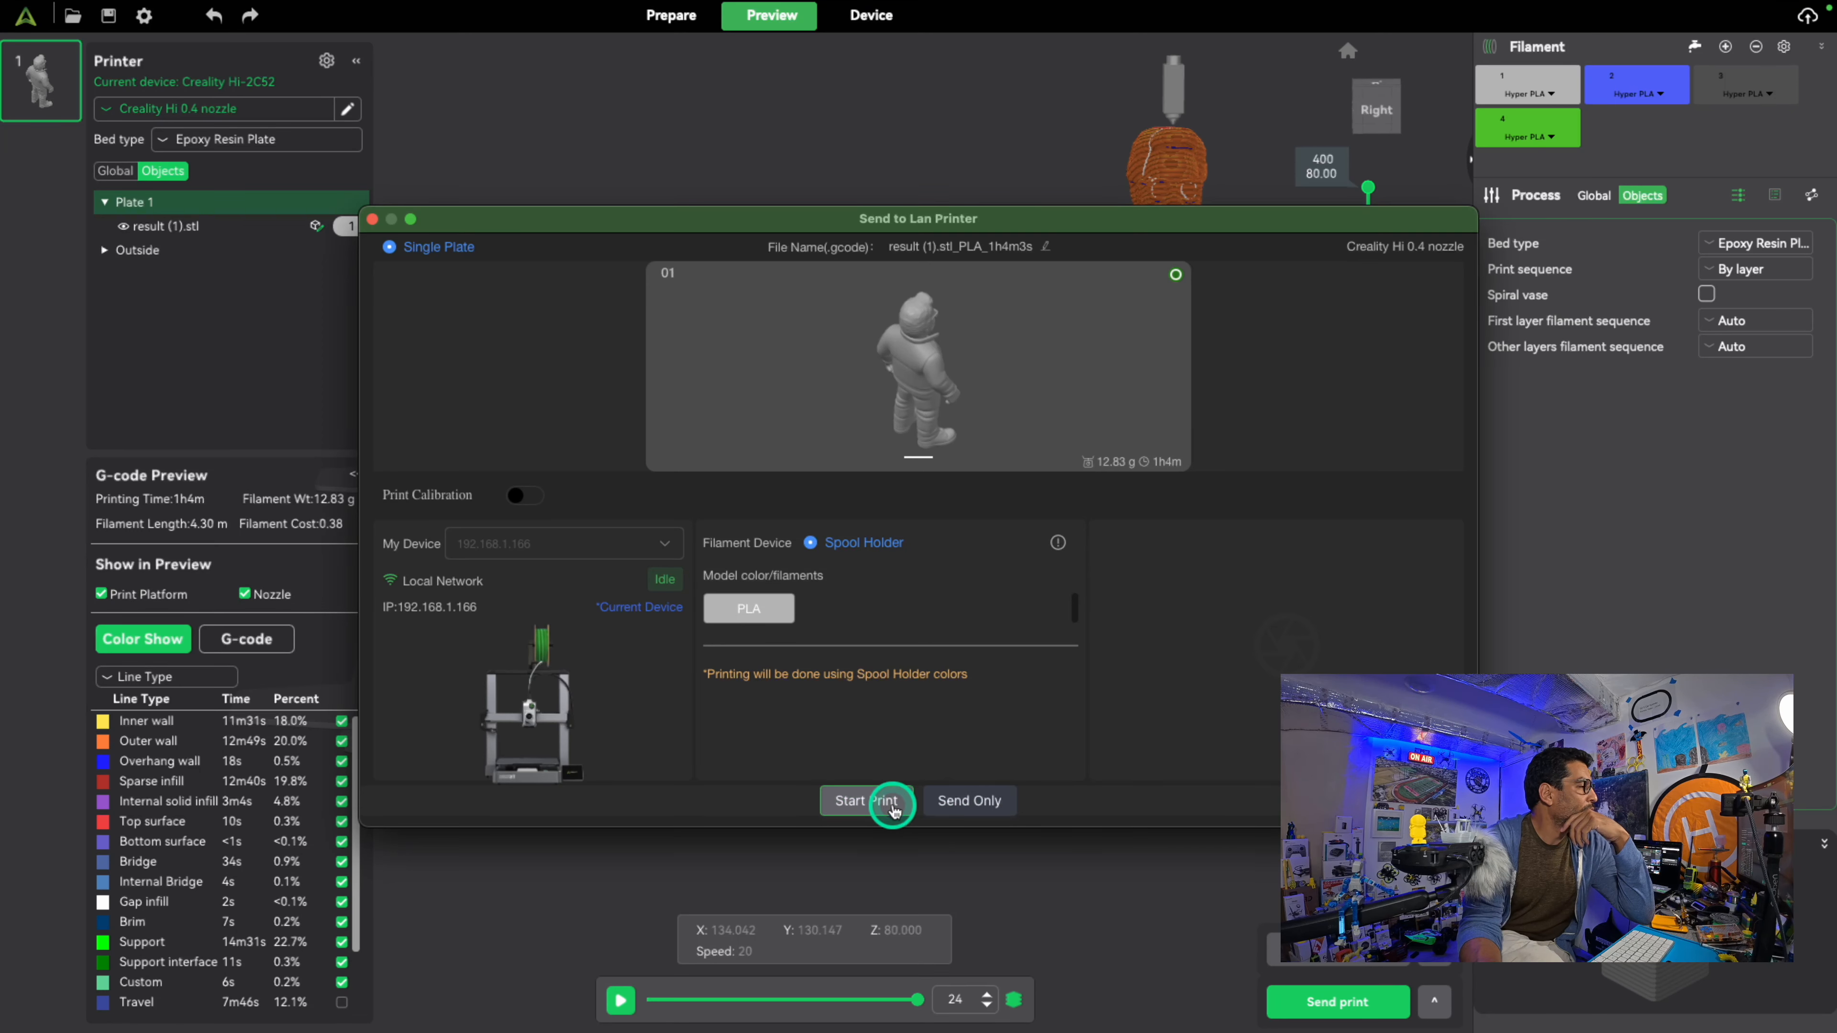
click(894, 809)
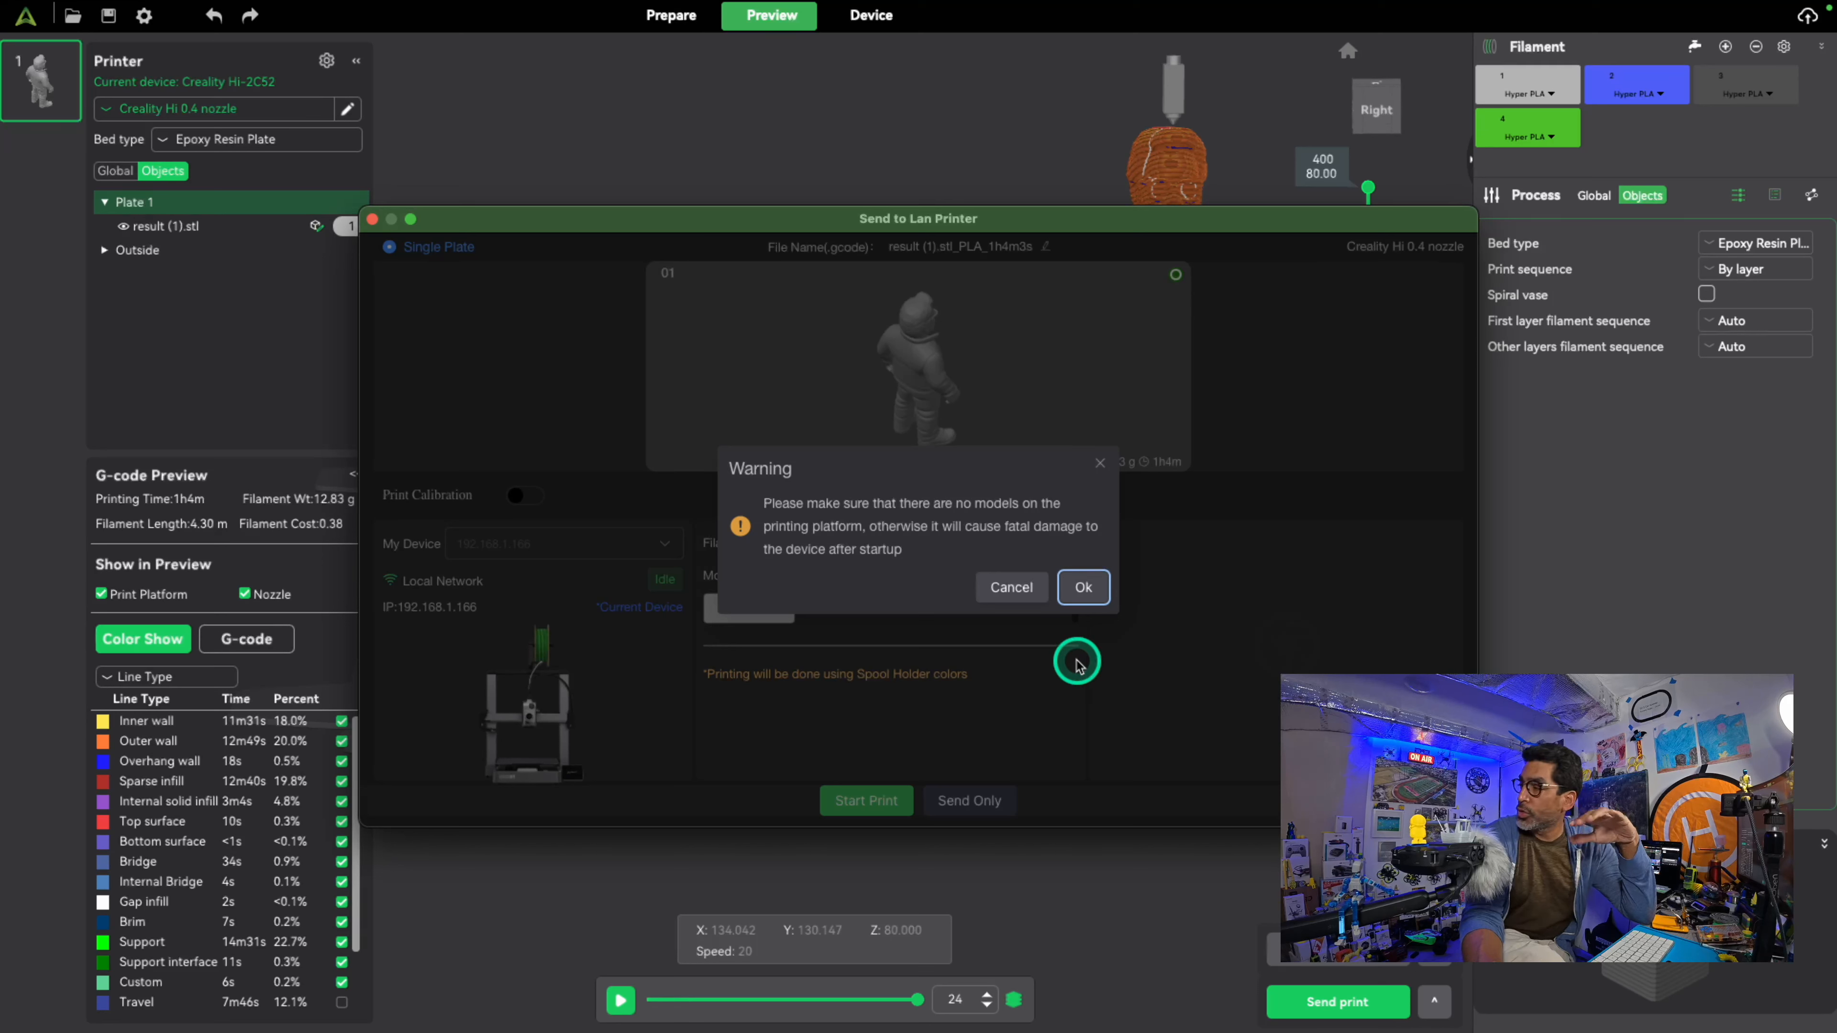
click(1085, 590)
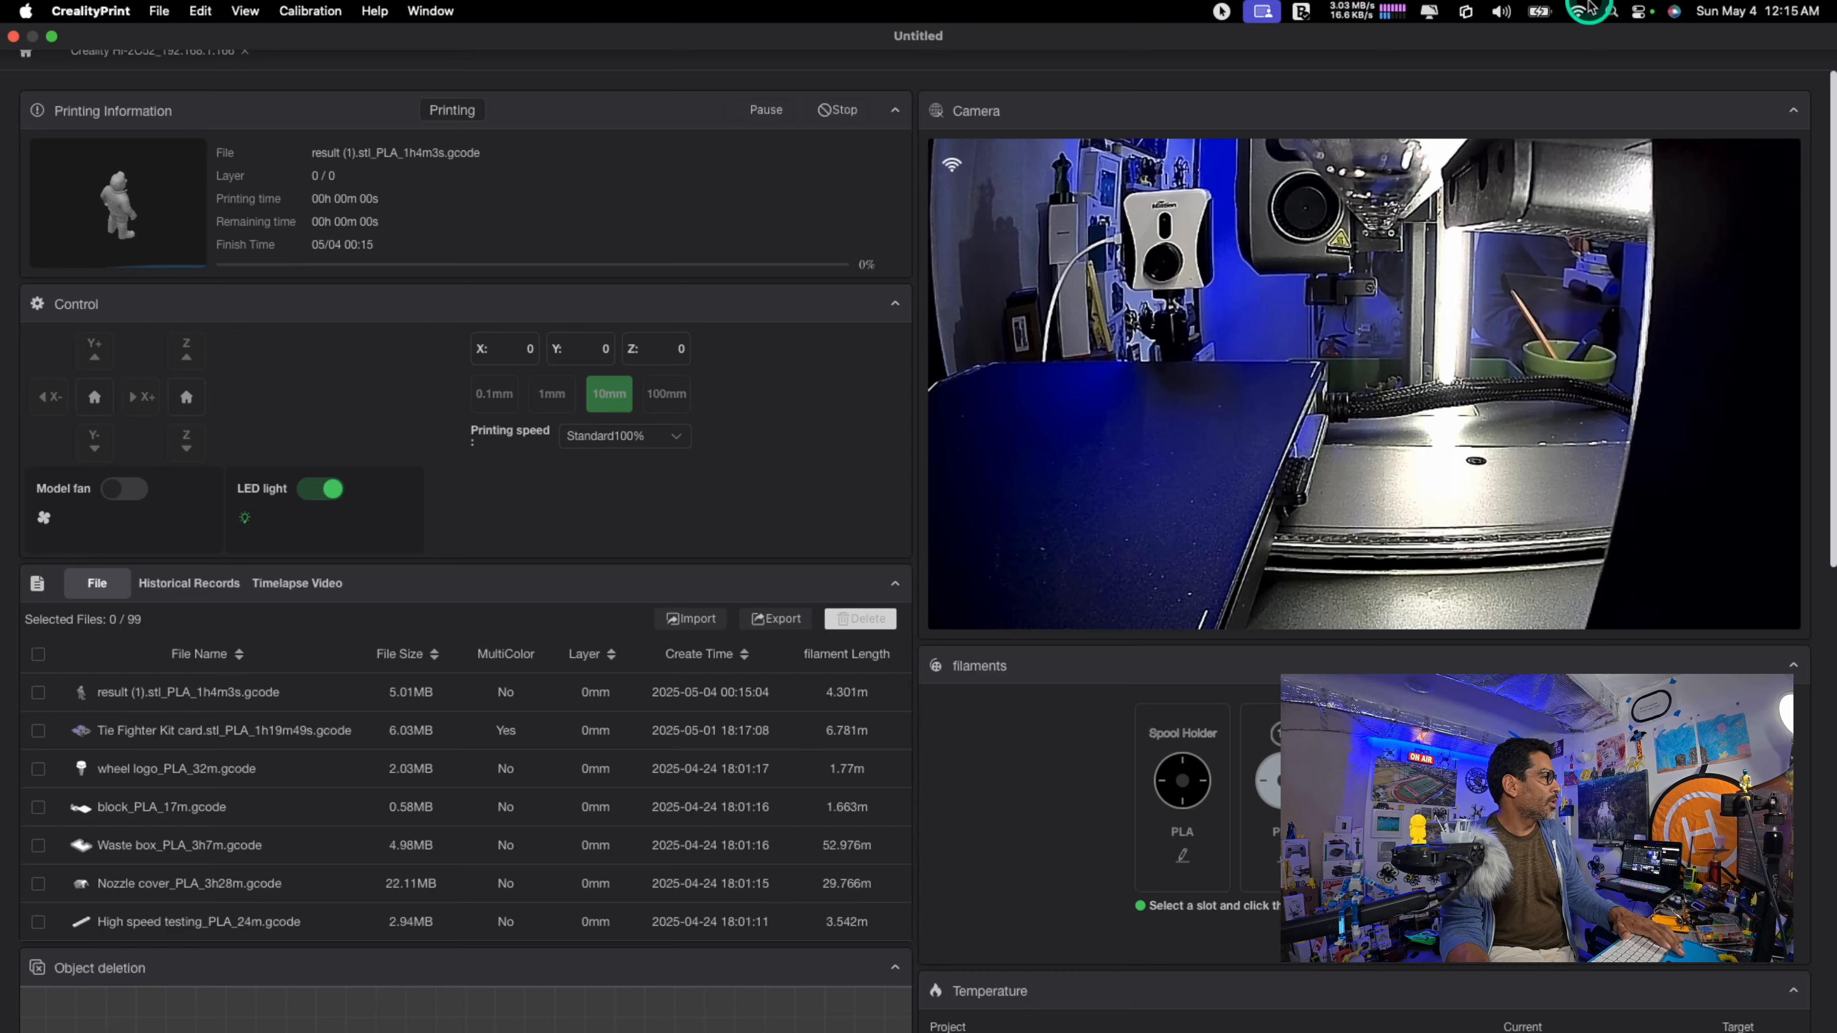
Step: Try to open result (2).obj from the Downloads folder in Creality Print
key(ctrl+Up)
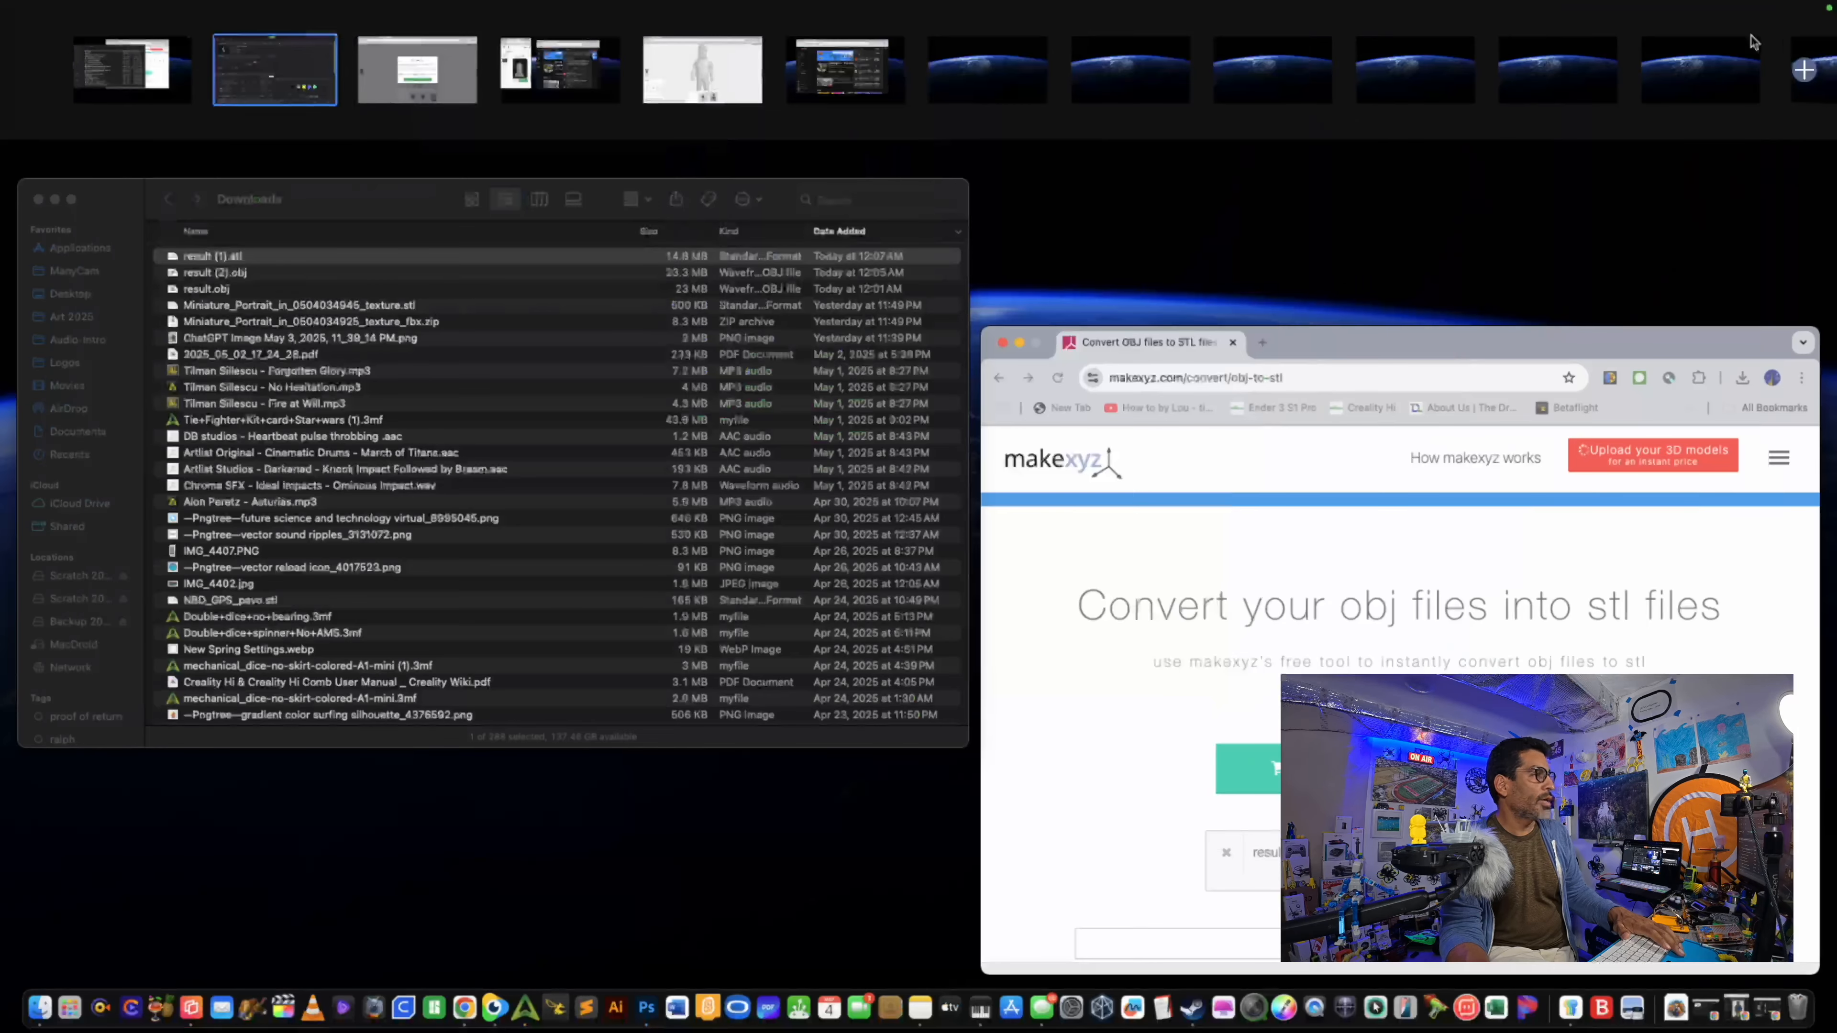
click(1270, 490)
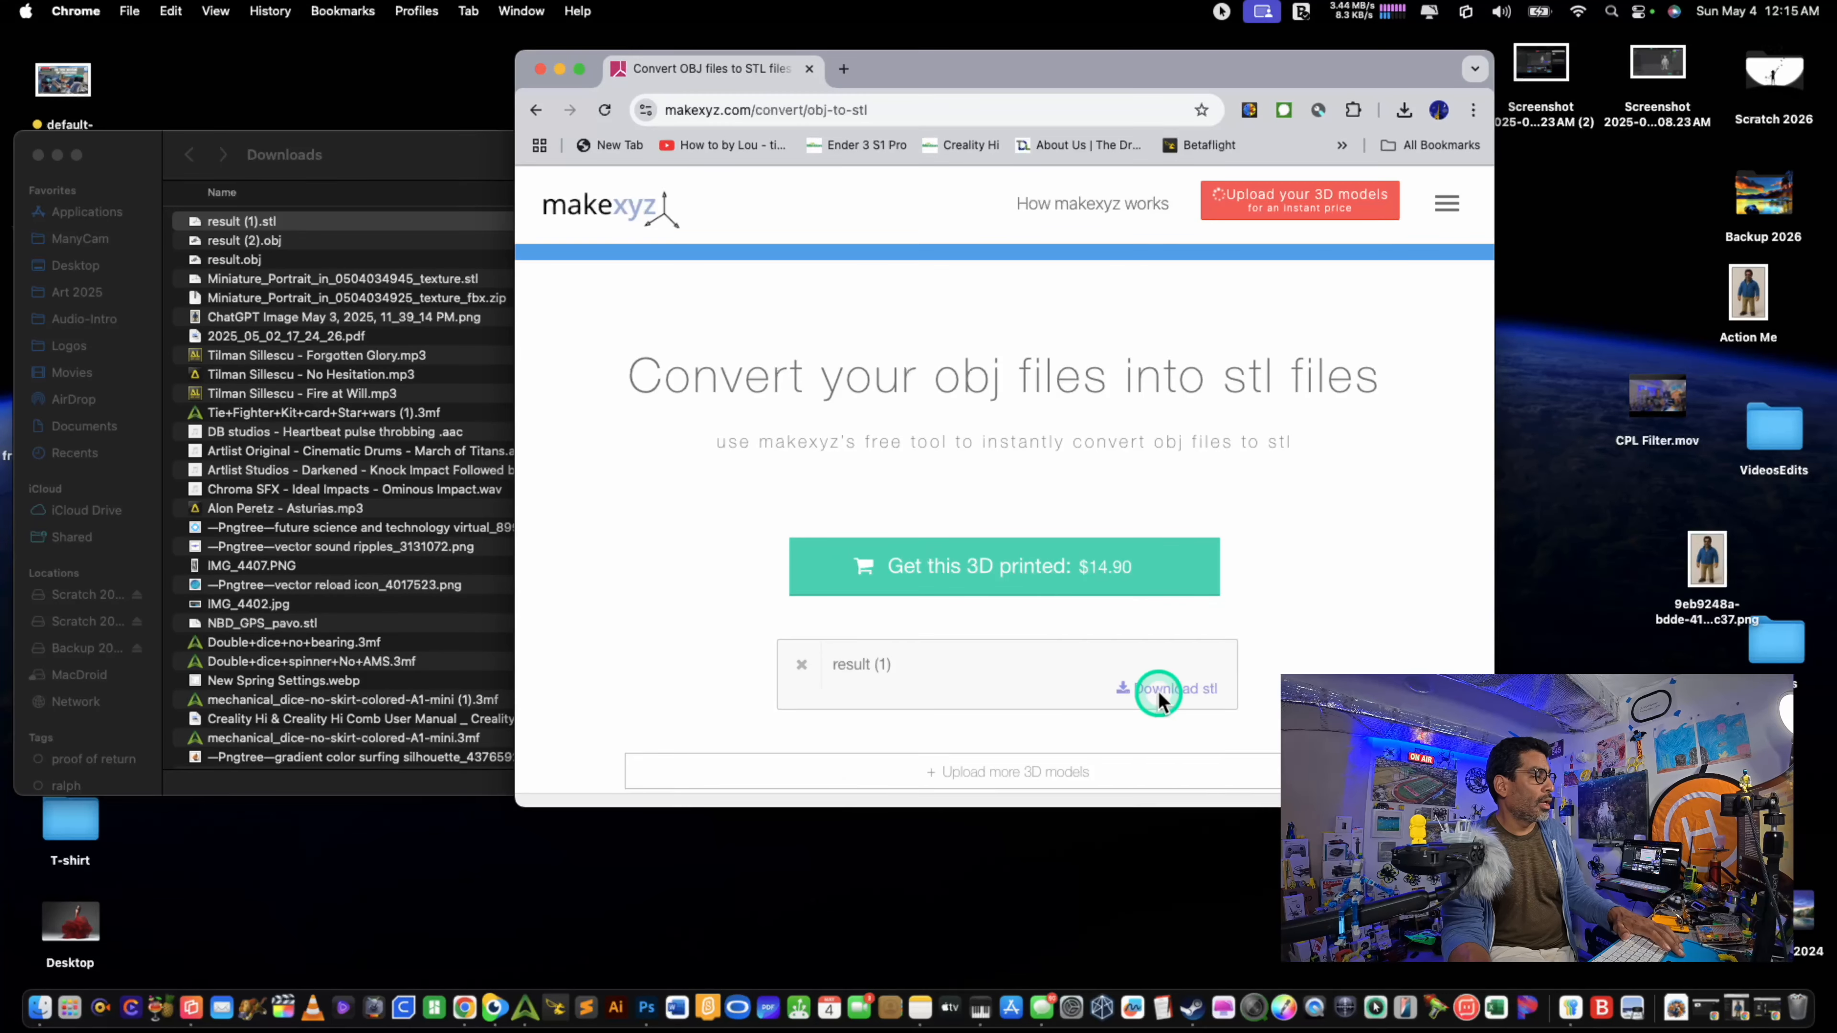
click(195, 244)
double_click(195, 241)
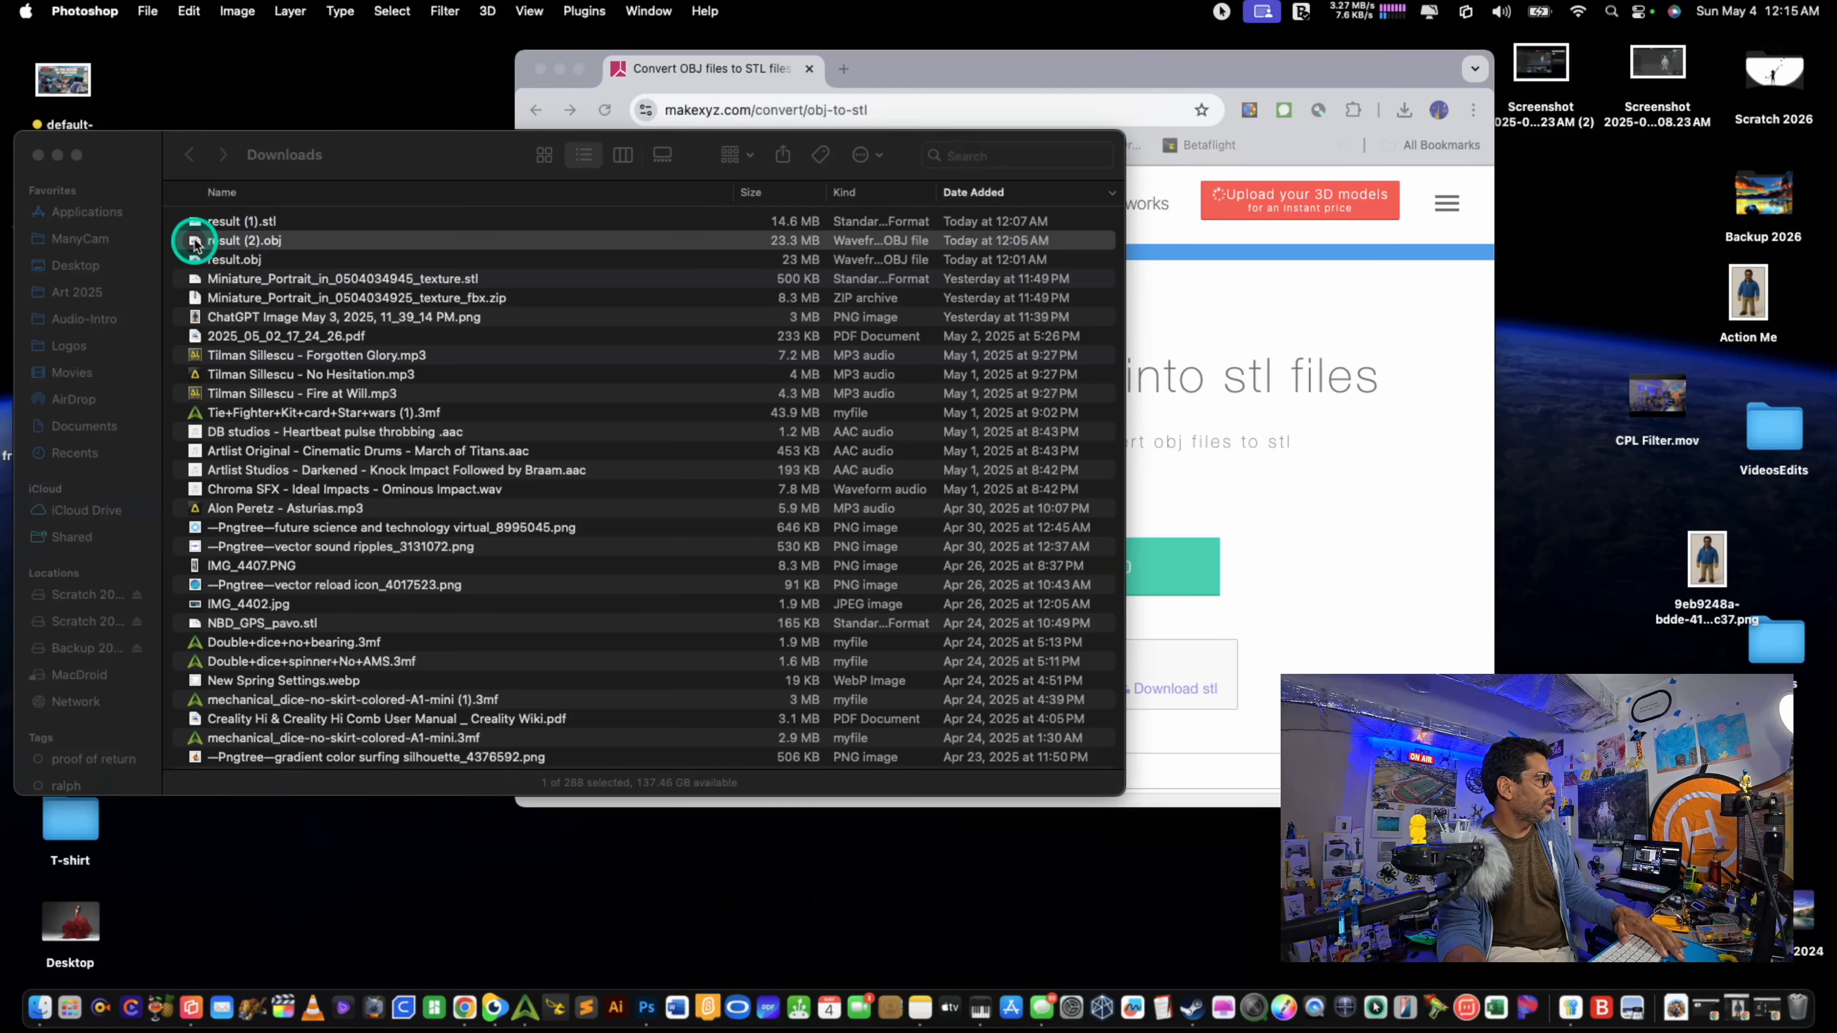
click(1109, 352)
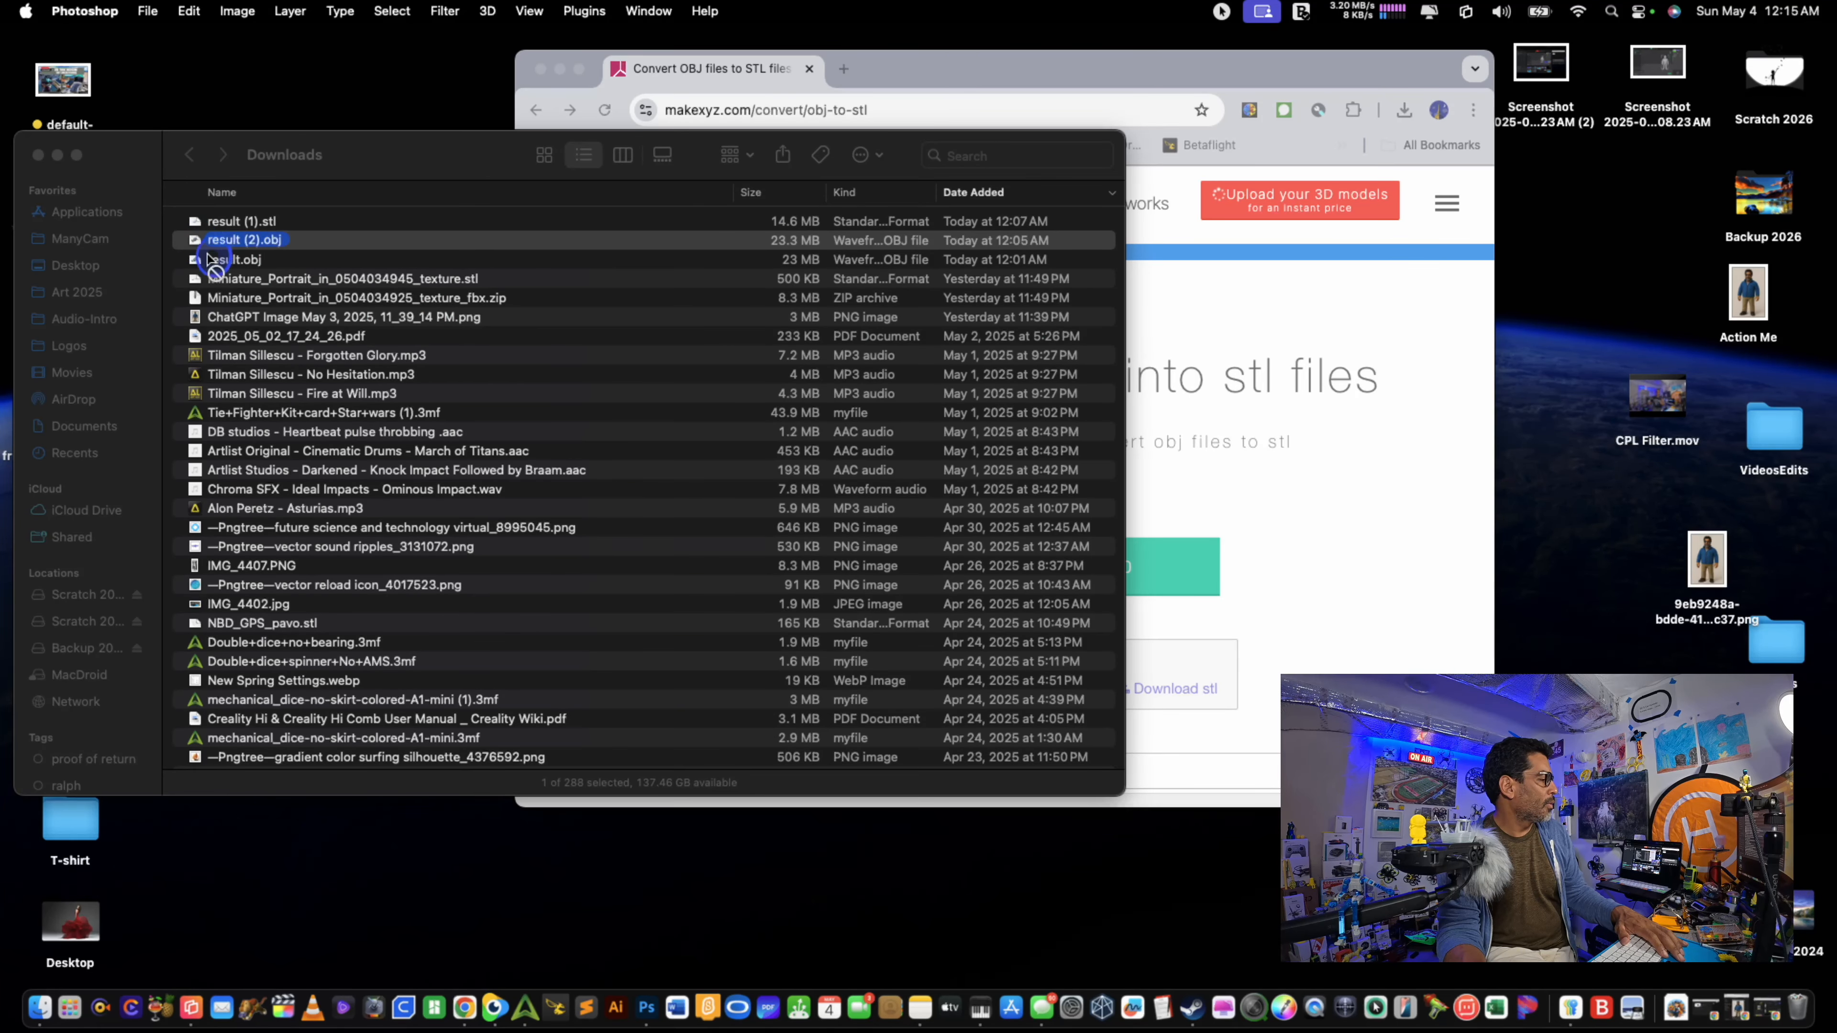
mouse_move(208, 259)
mouse_down()
mouse_move(275, 338)
mouse_move(195, 246)
mouse_up()
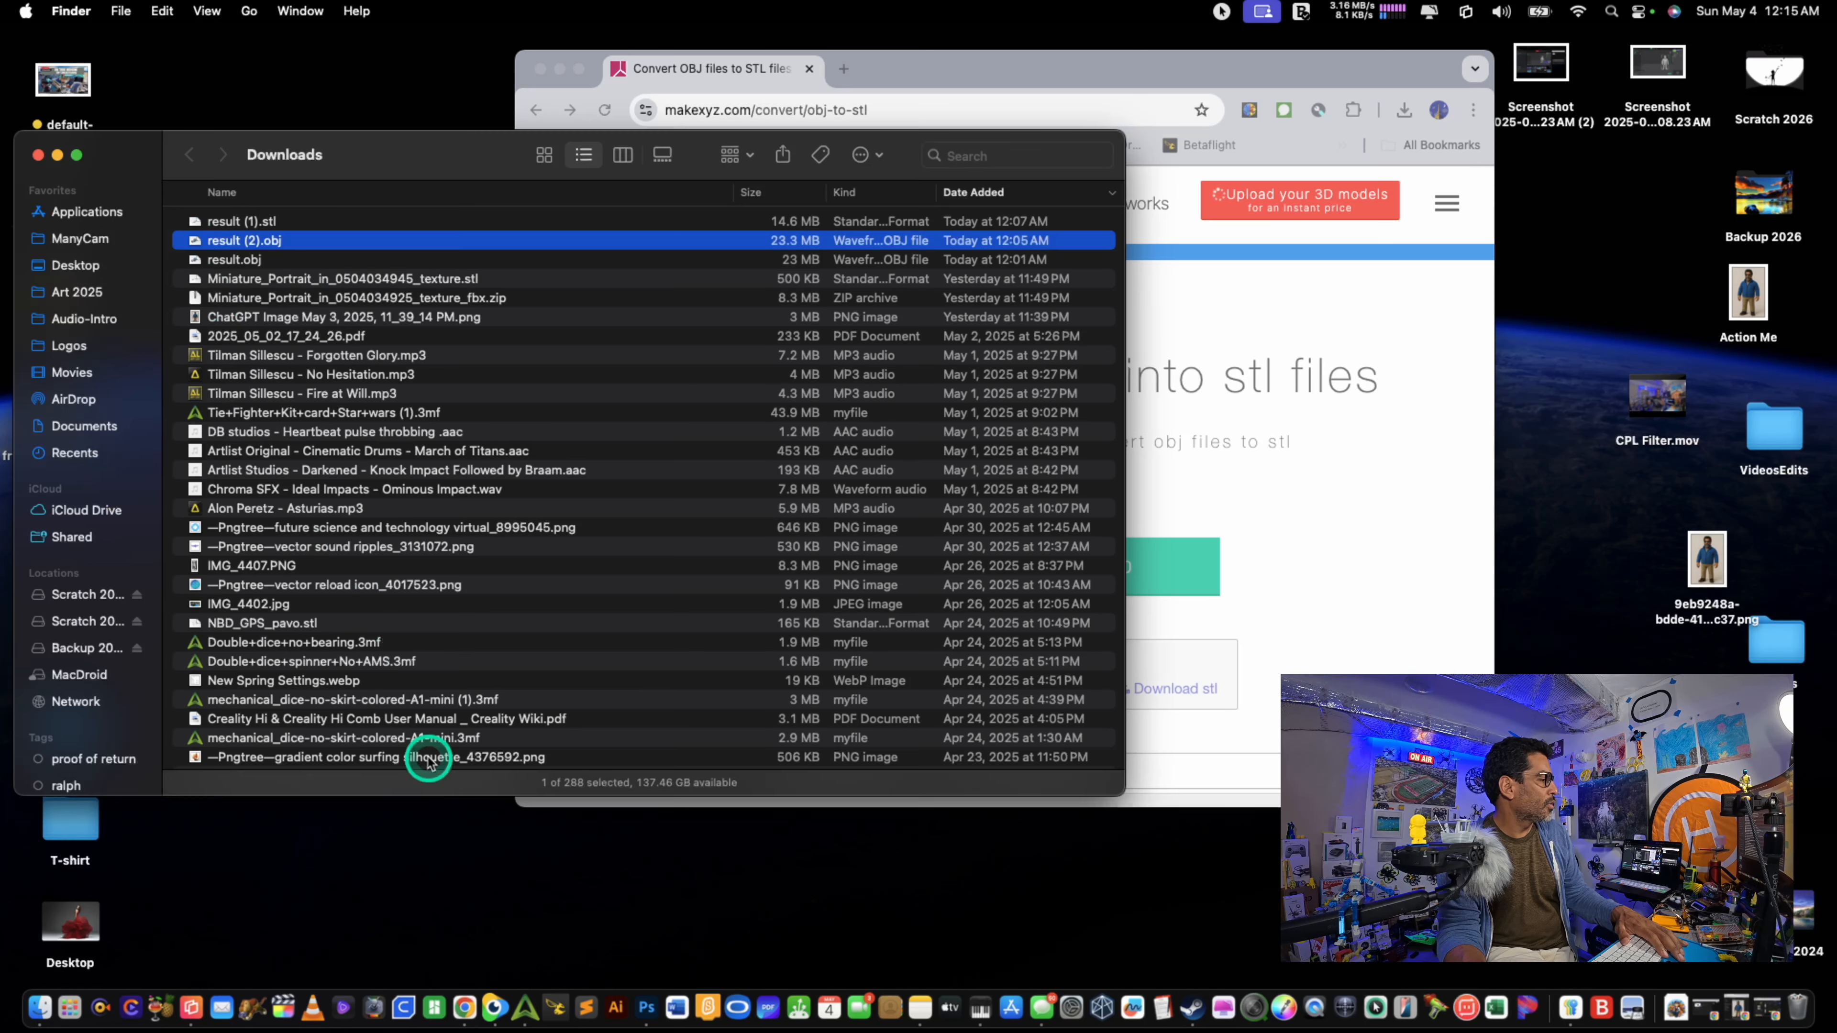
click(525, 1007)
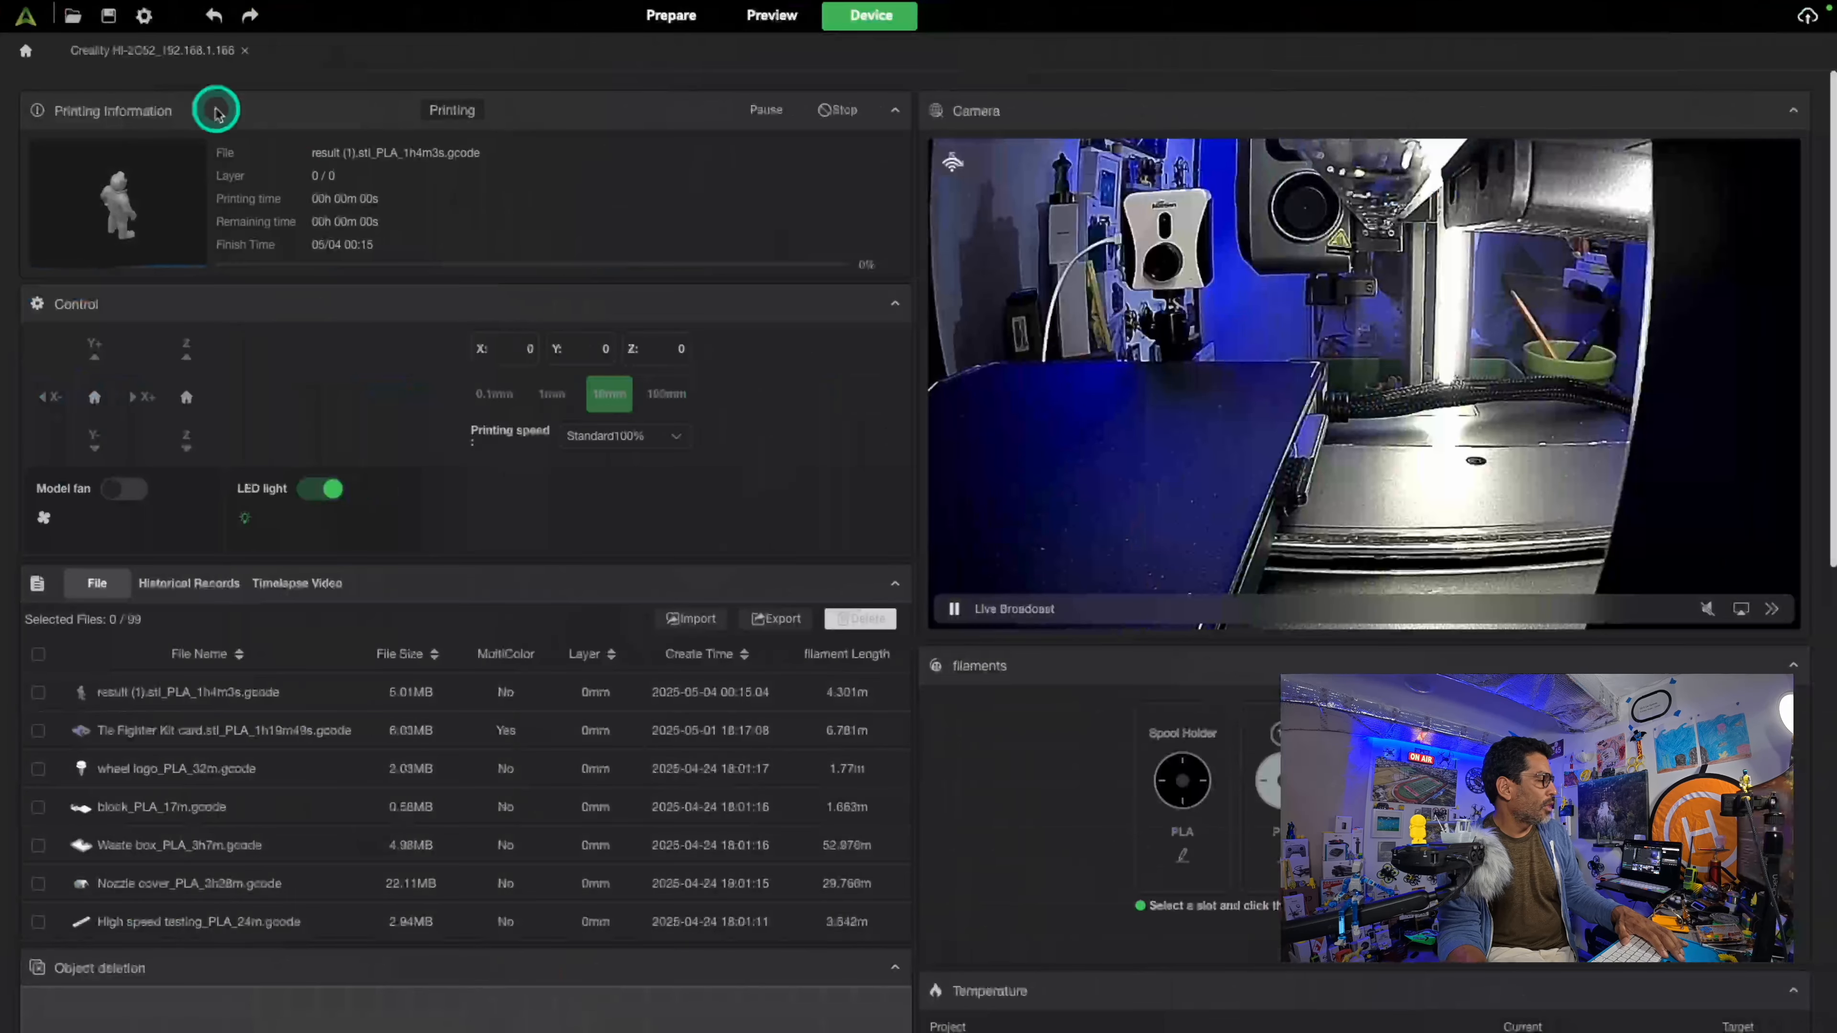
Step: Close the current project, saving it as result (1).3mf in the Downloads folder
mouse_move(15, 5)
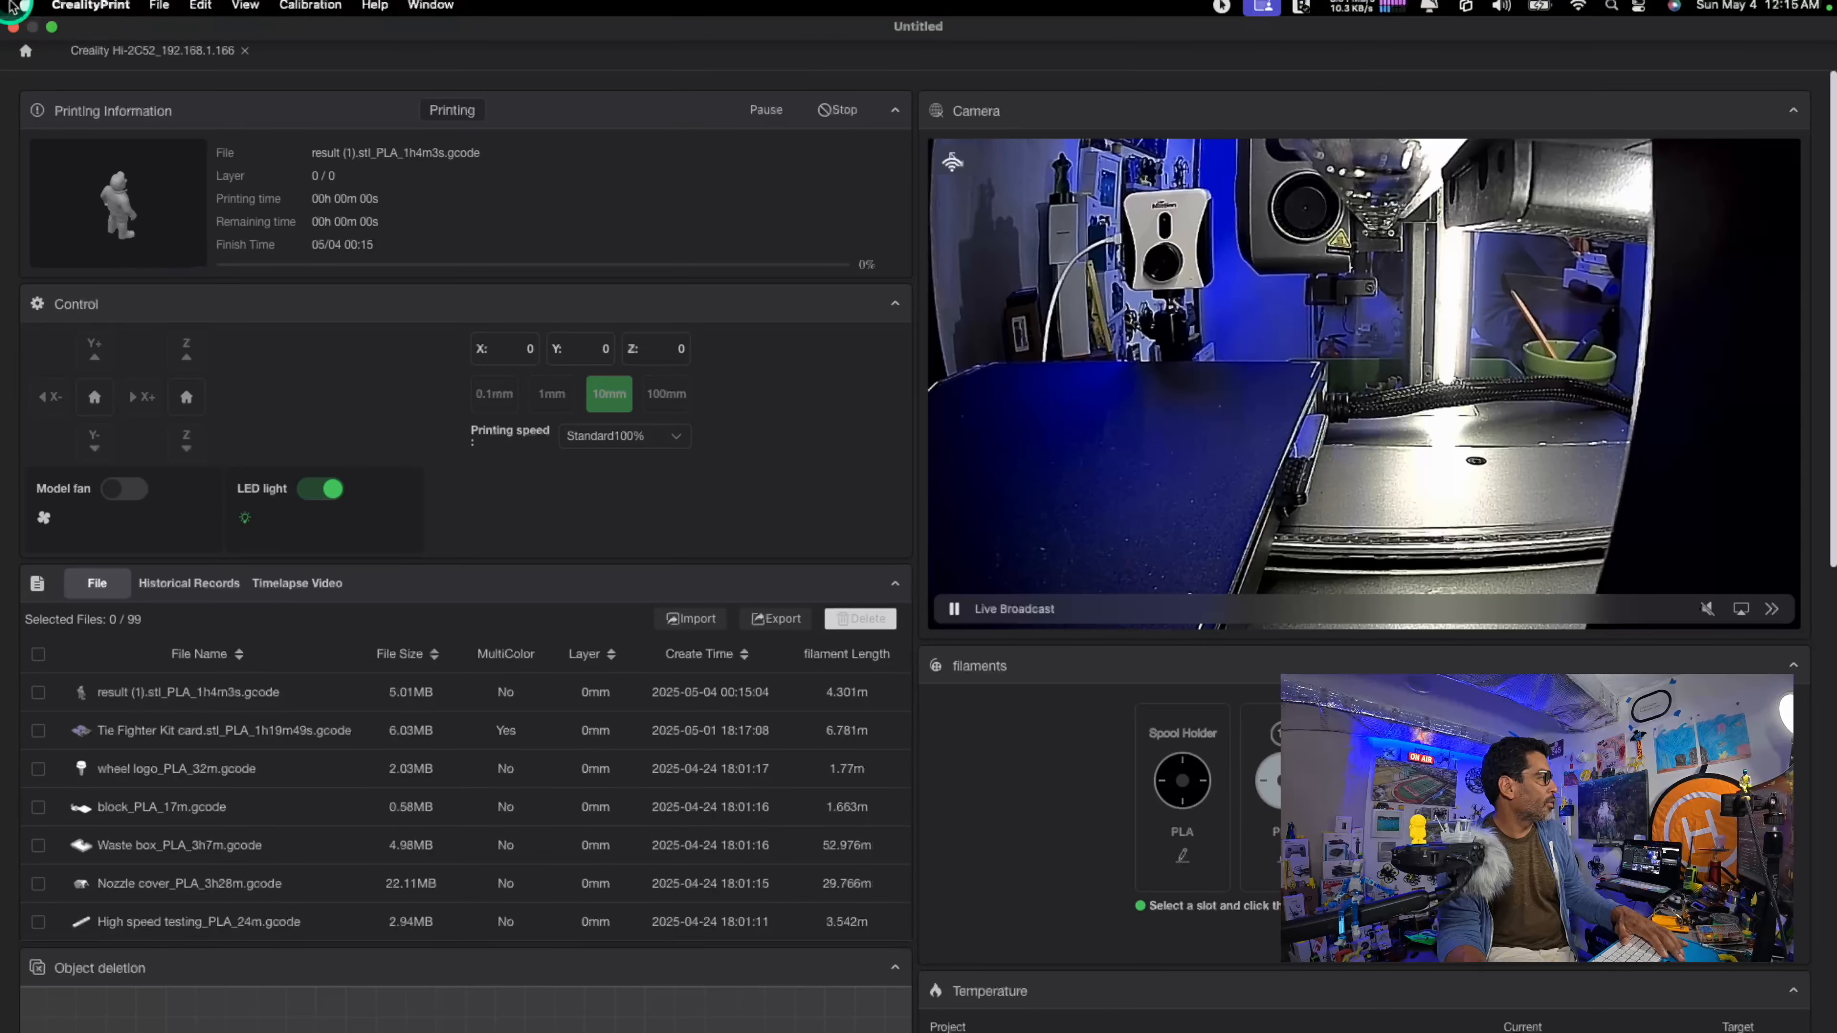
click(13, 38)
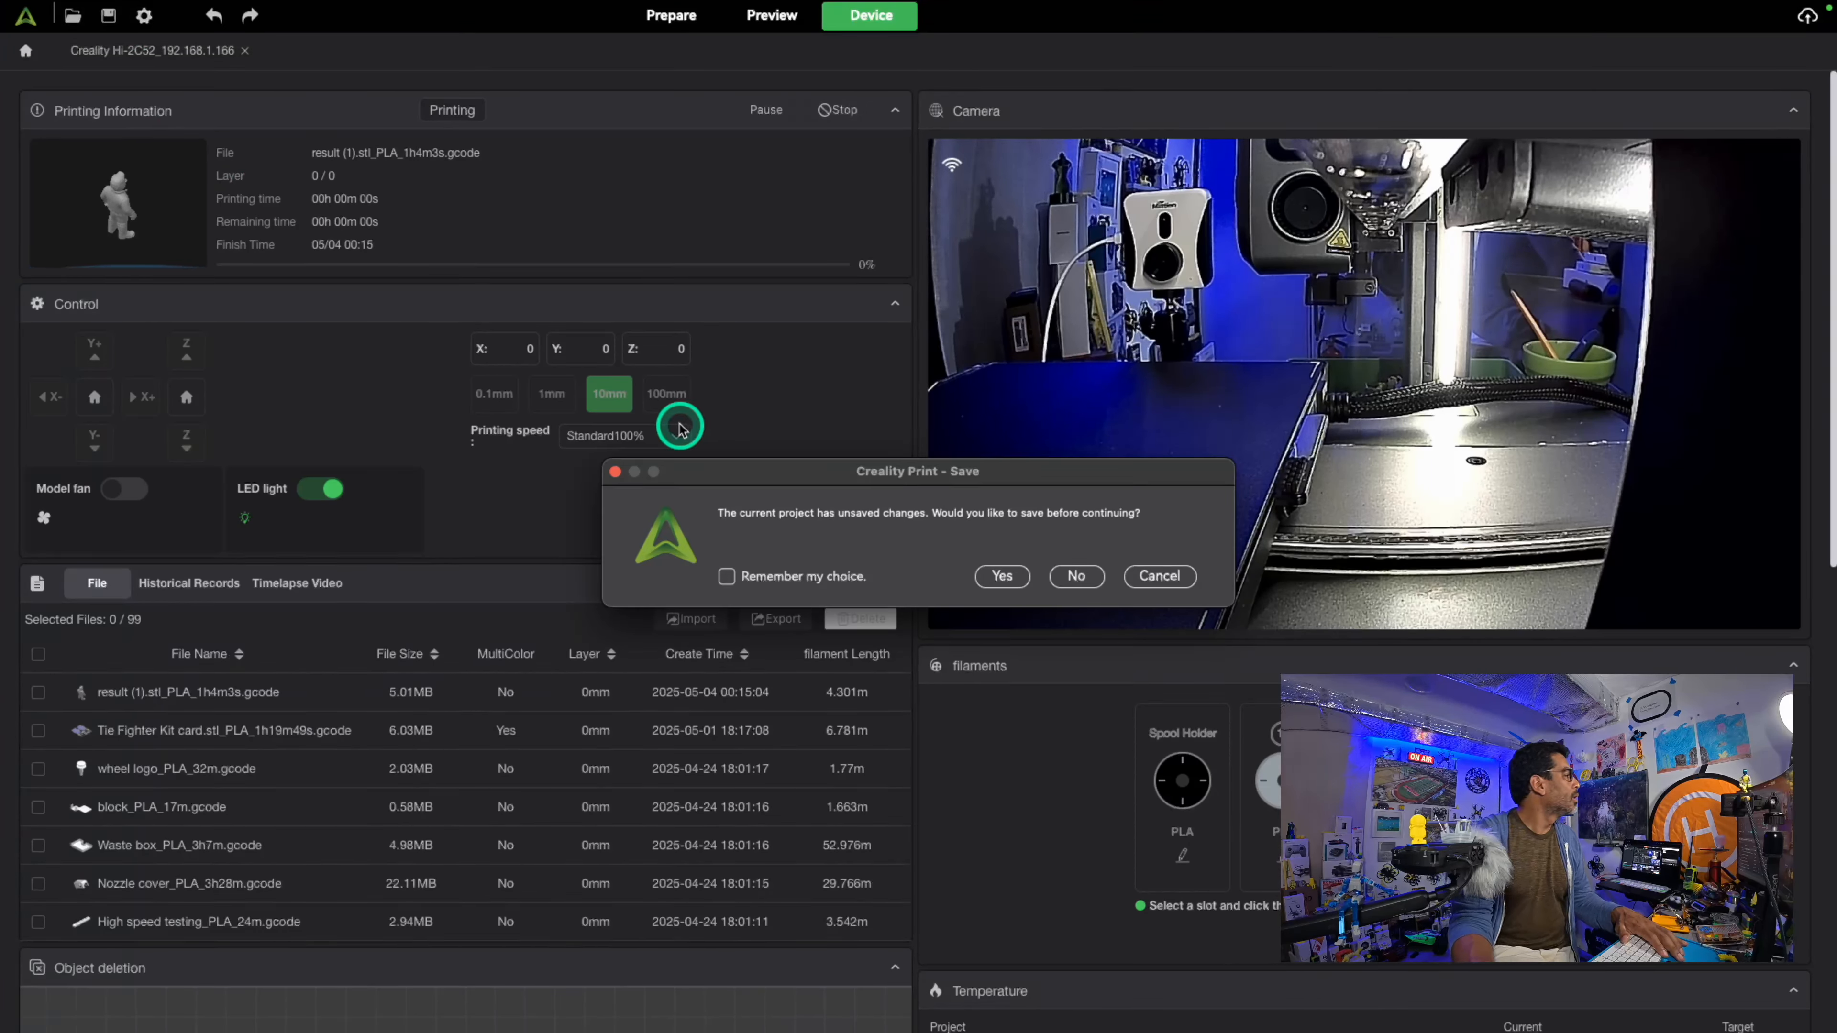
click(1001, 576)
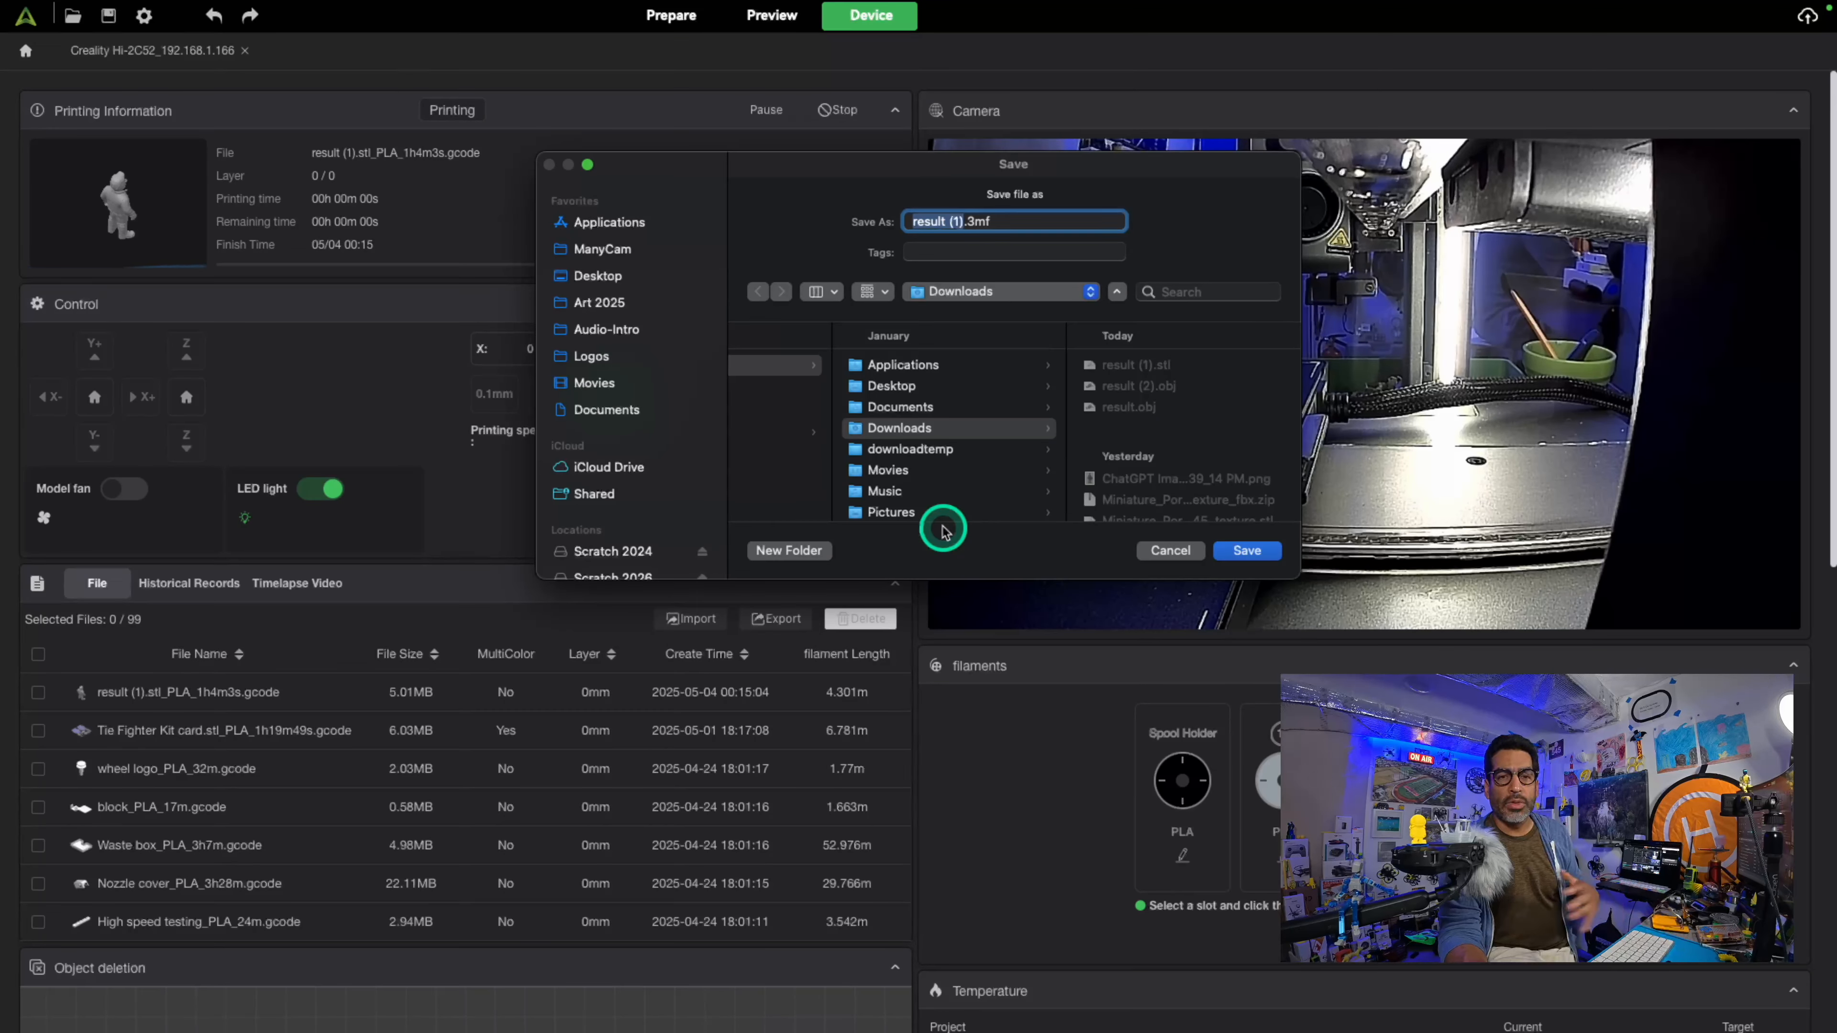
click(1251, 552)
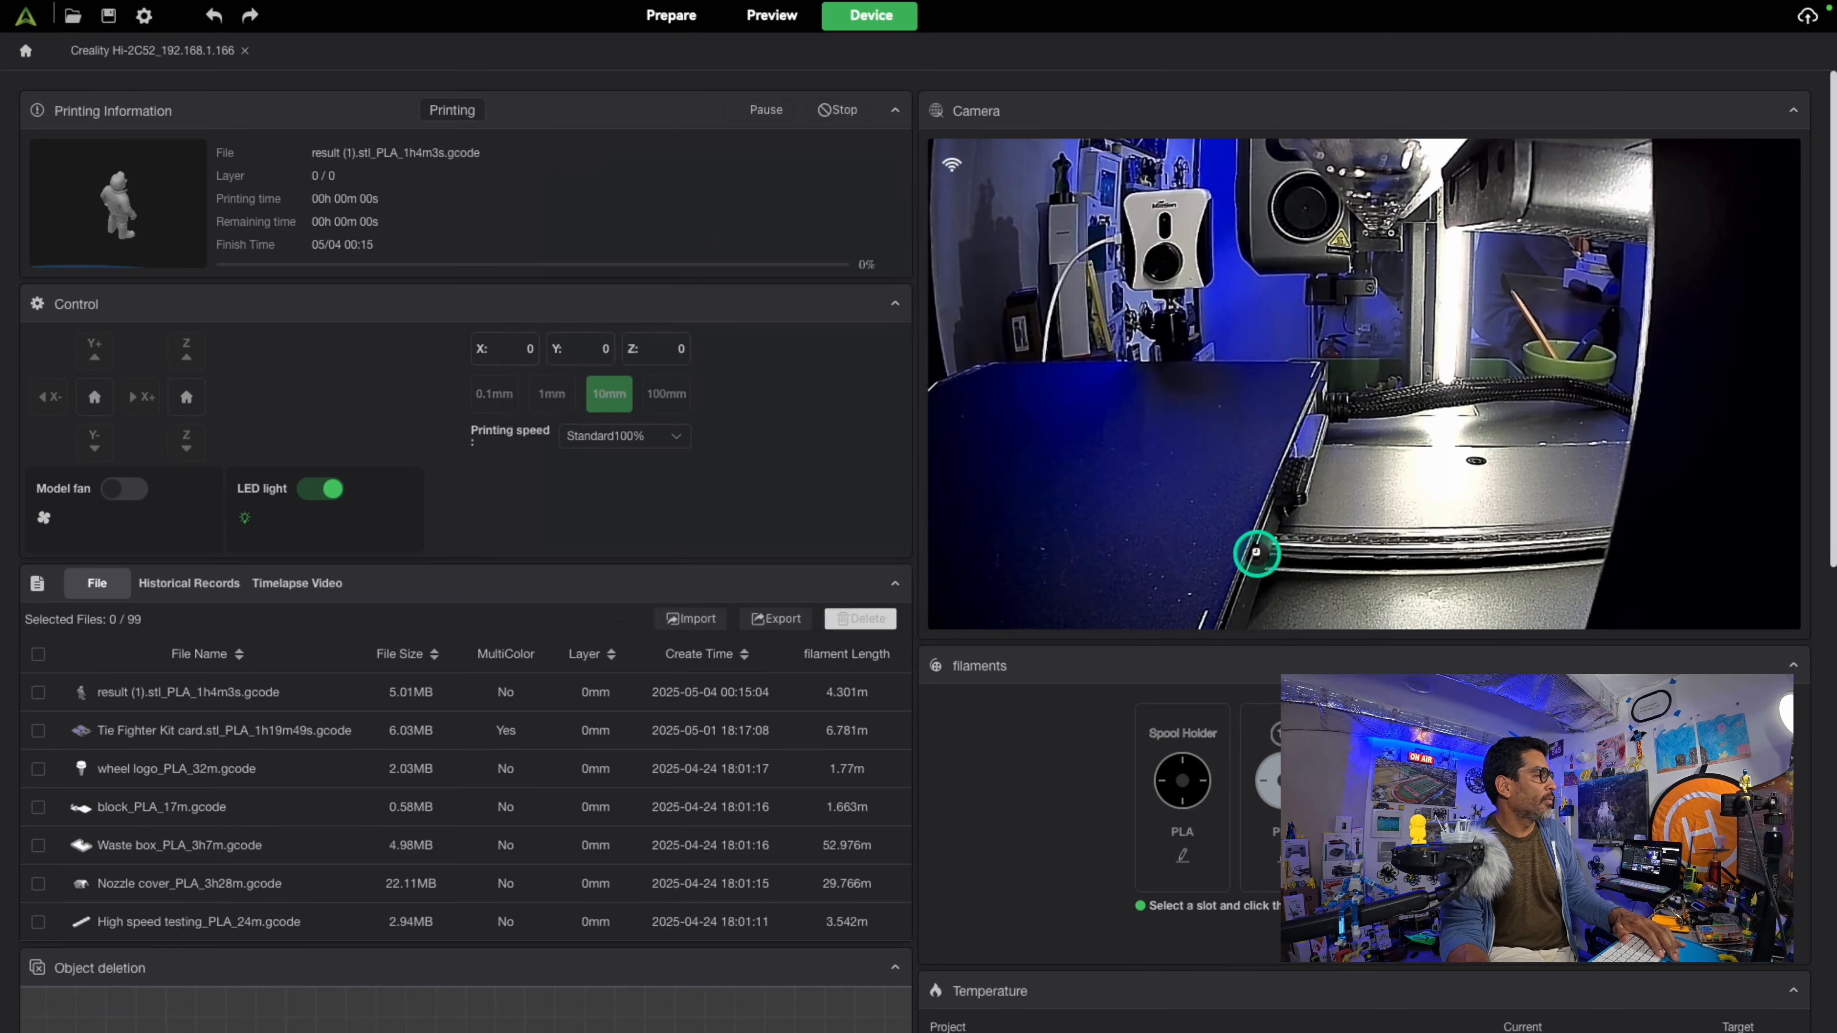
click(966, 575)
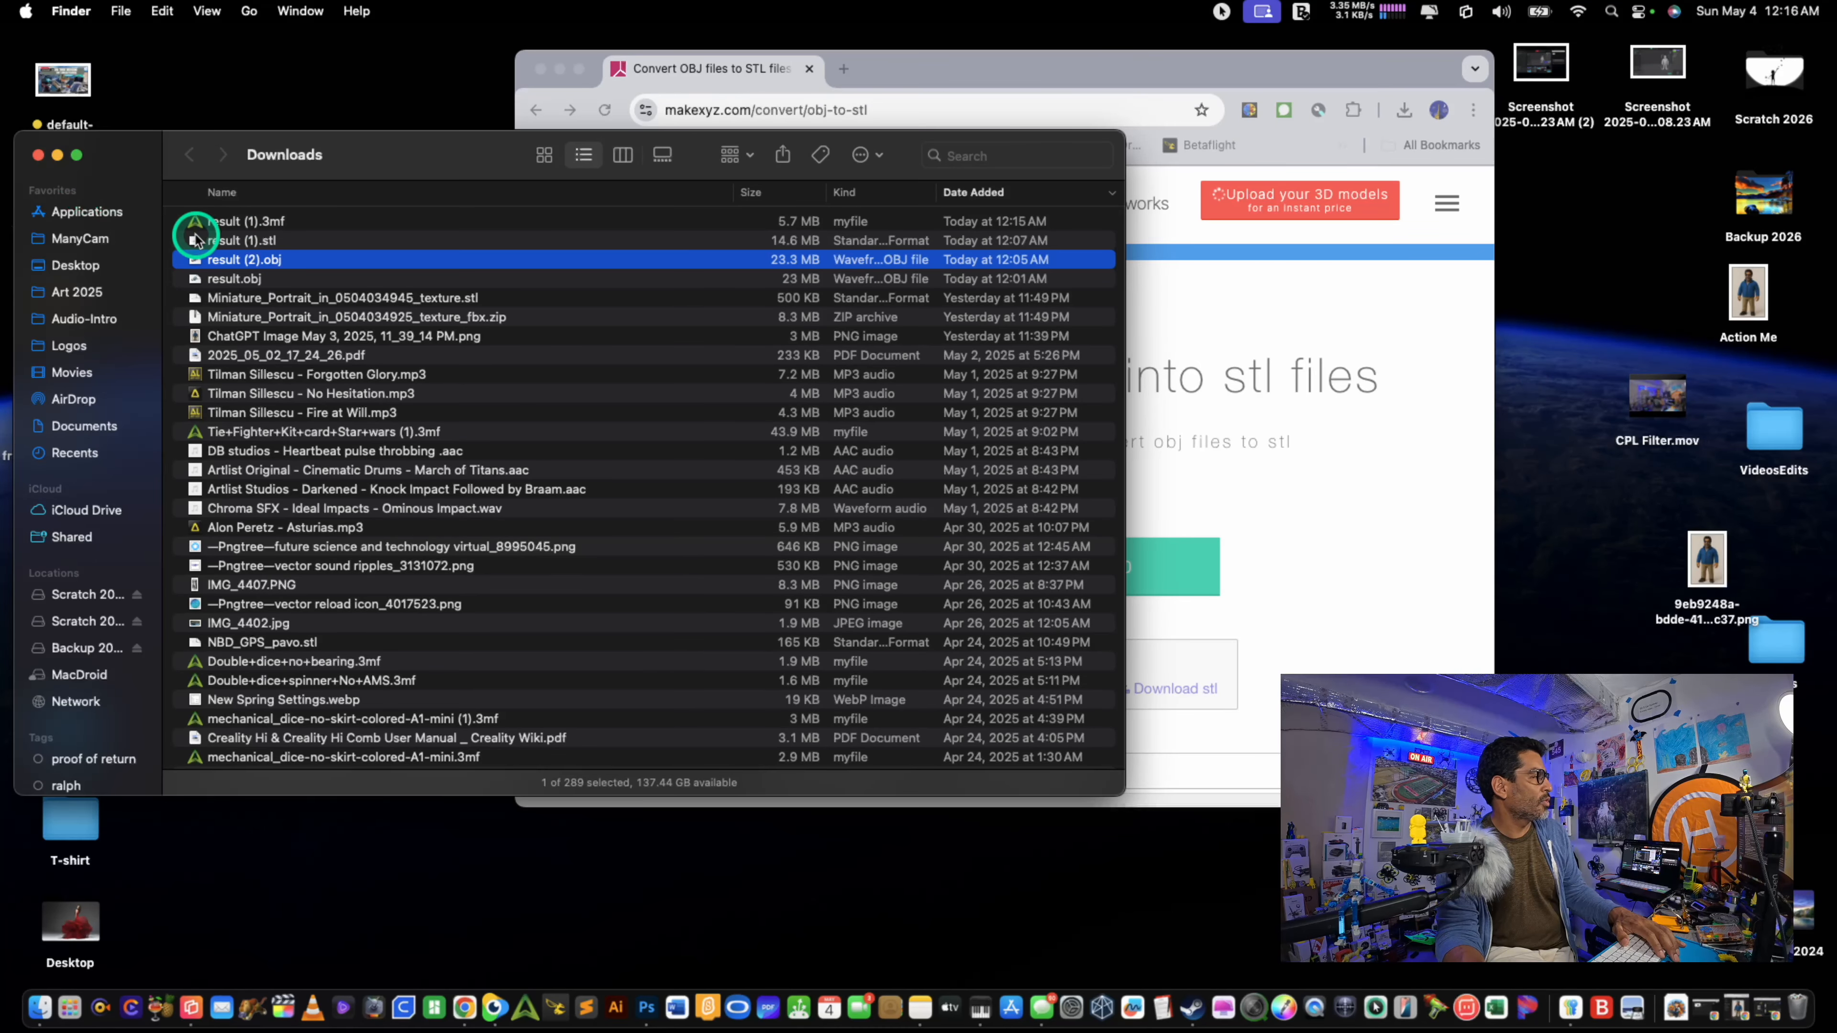
Step: Preview result (2).obj in the Downloads folder and import it into Creality Print with the recommended 15-color filament mapping
click(199, 243)
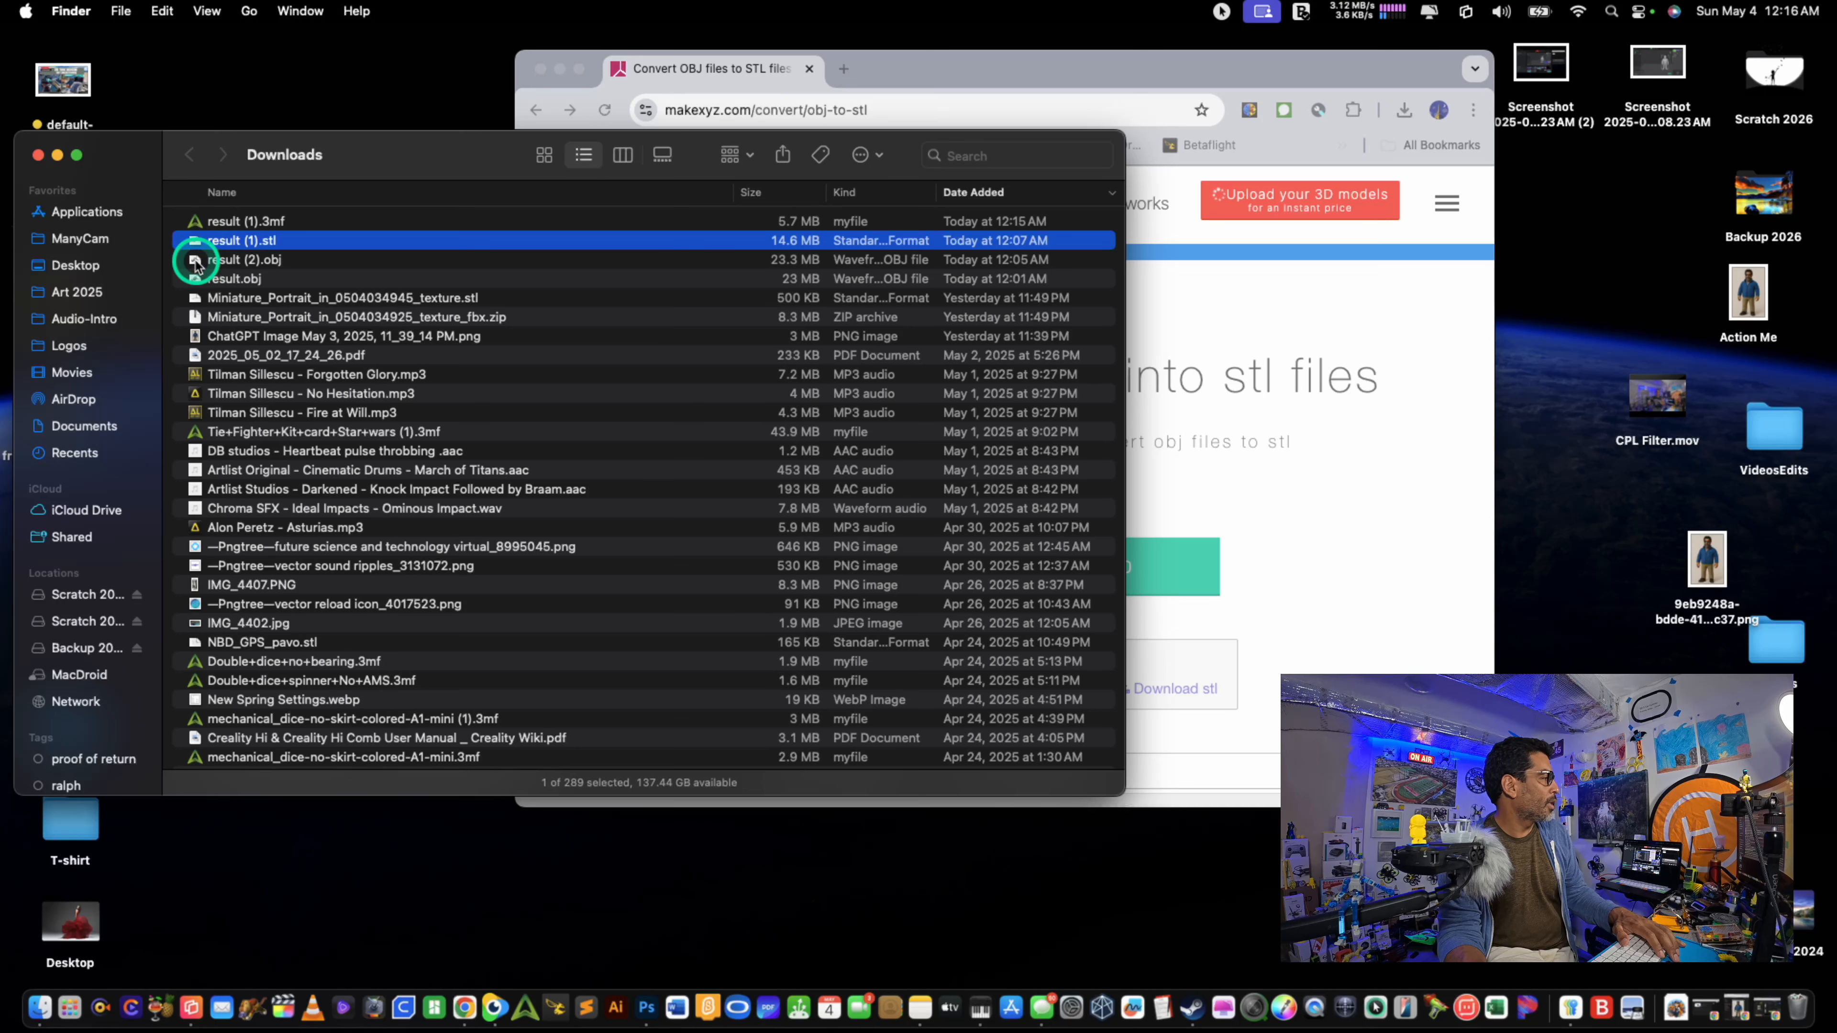
click(195, 261)
key(space)
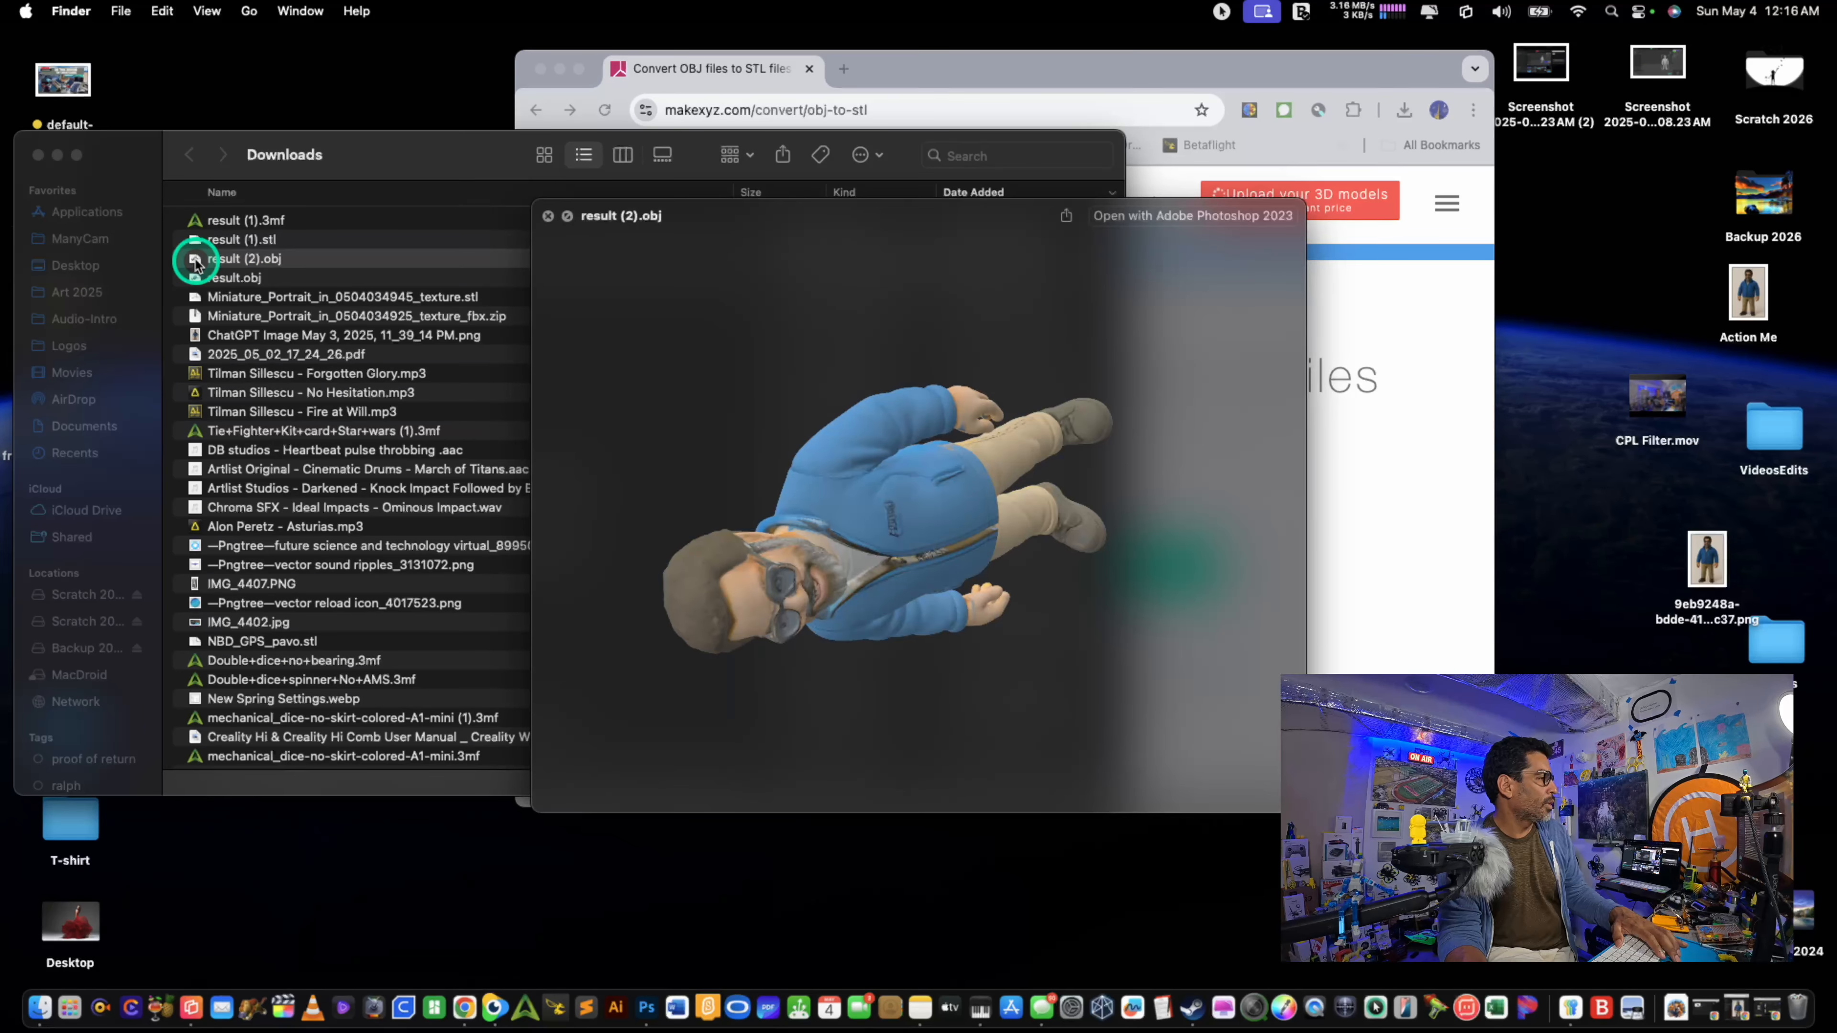
key(space)
drag(195, 262, 525, 1013)
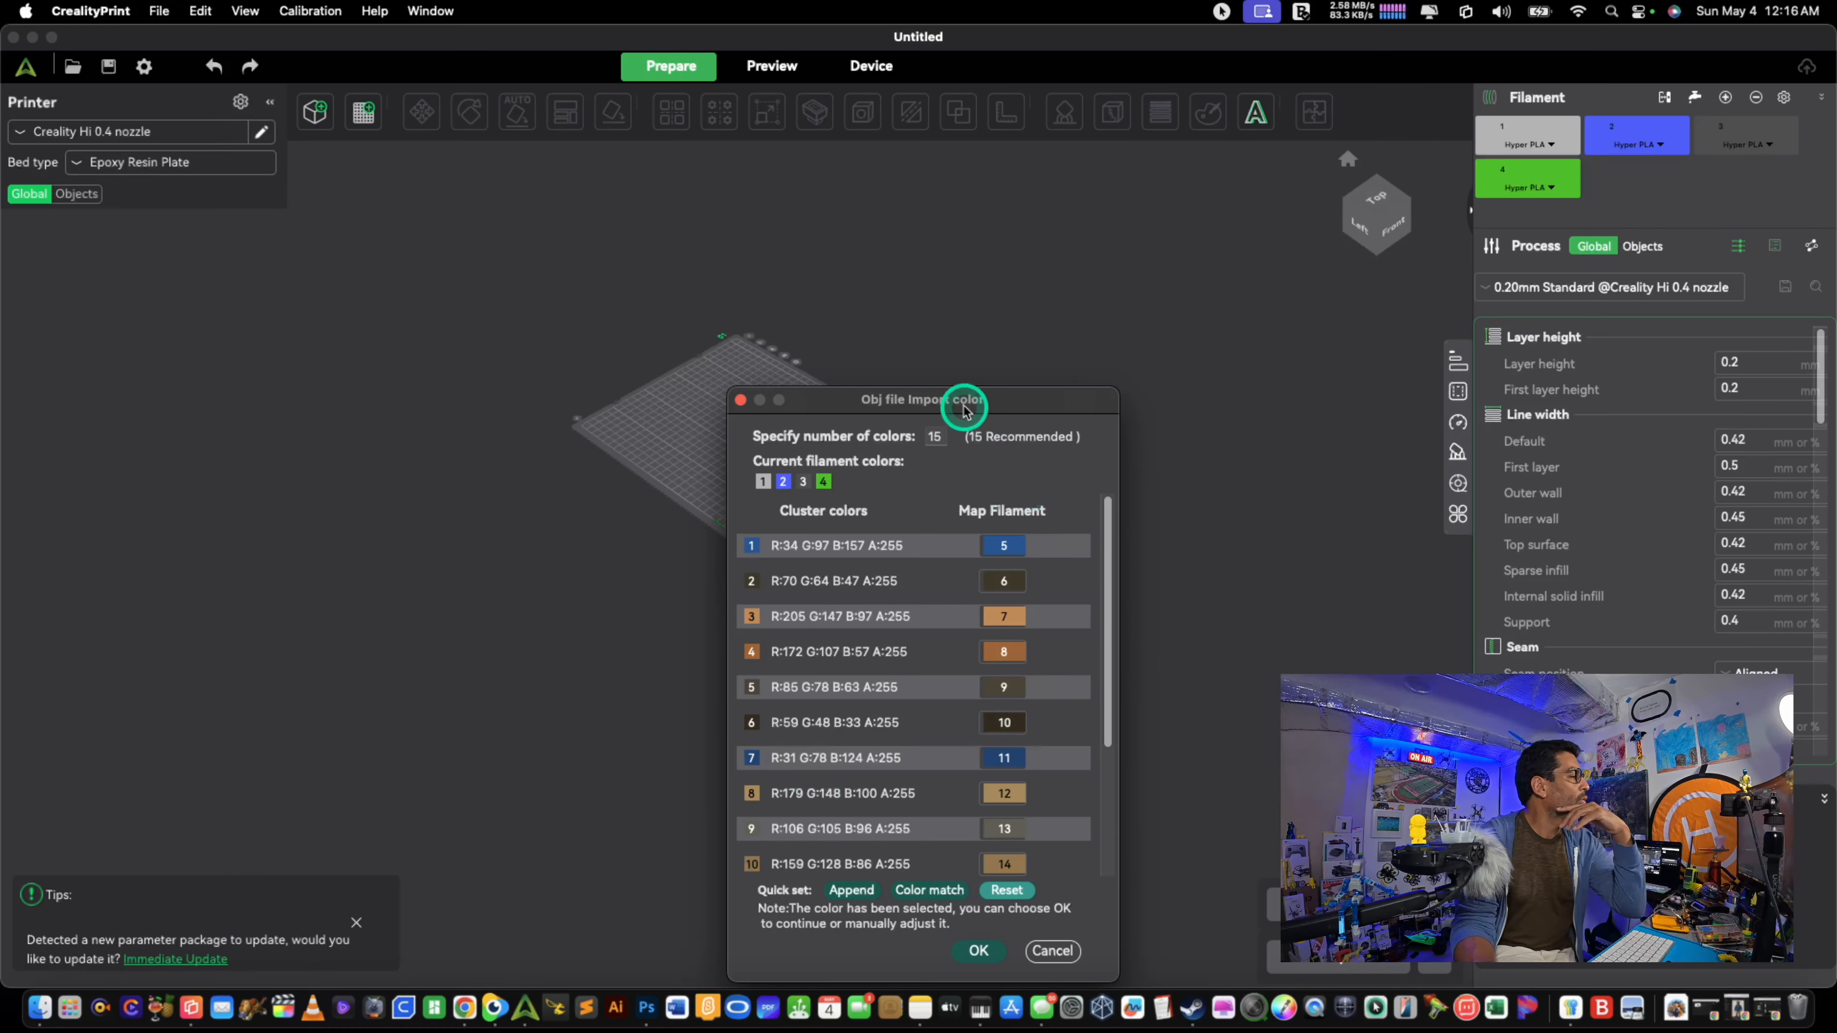
drag(966, 410, 928, 241)
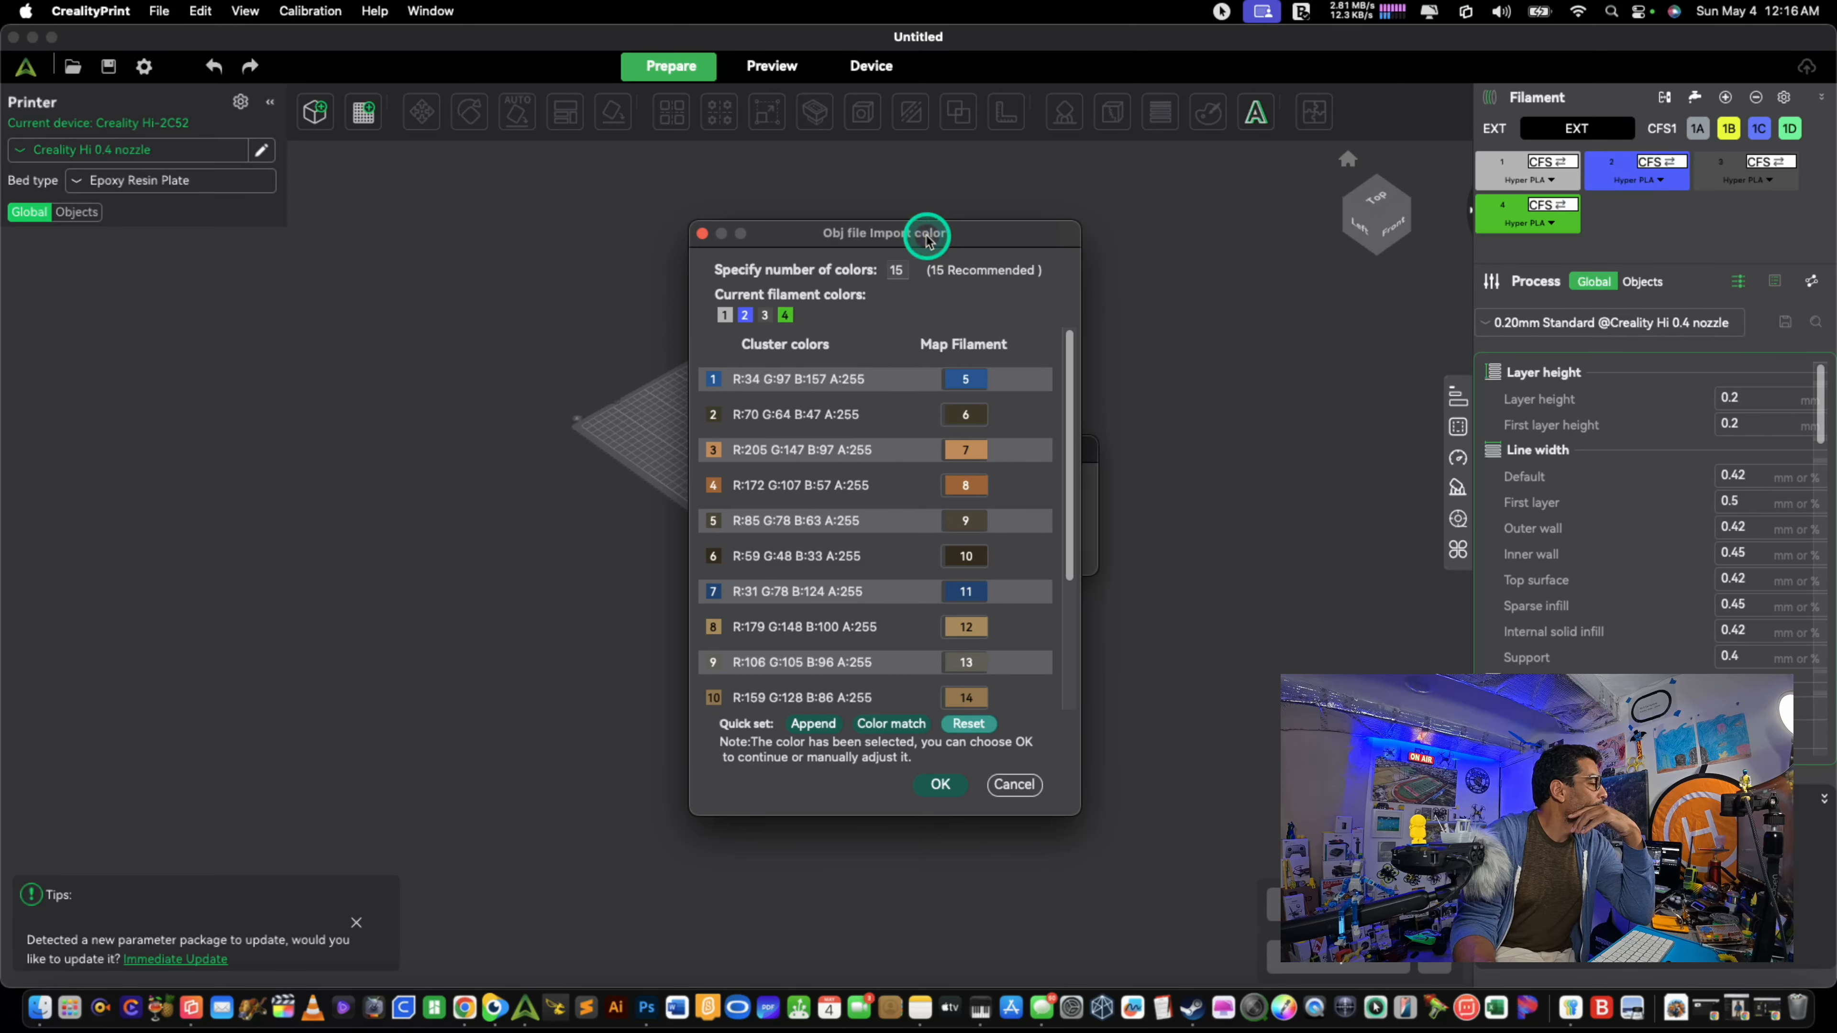
click(939, 784)
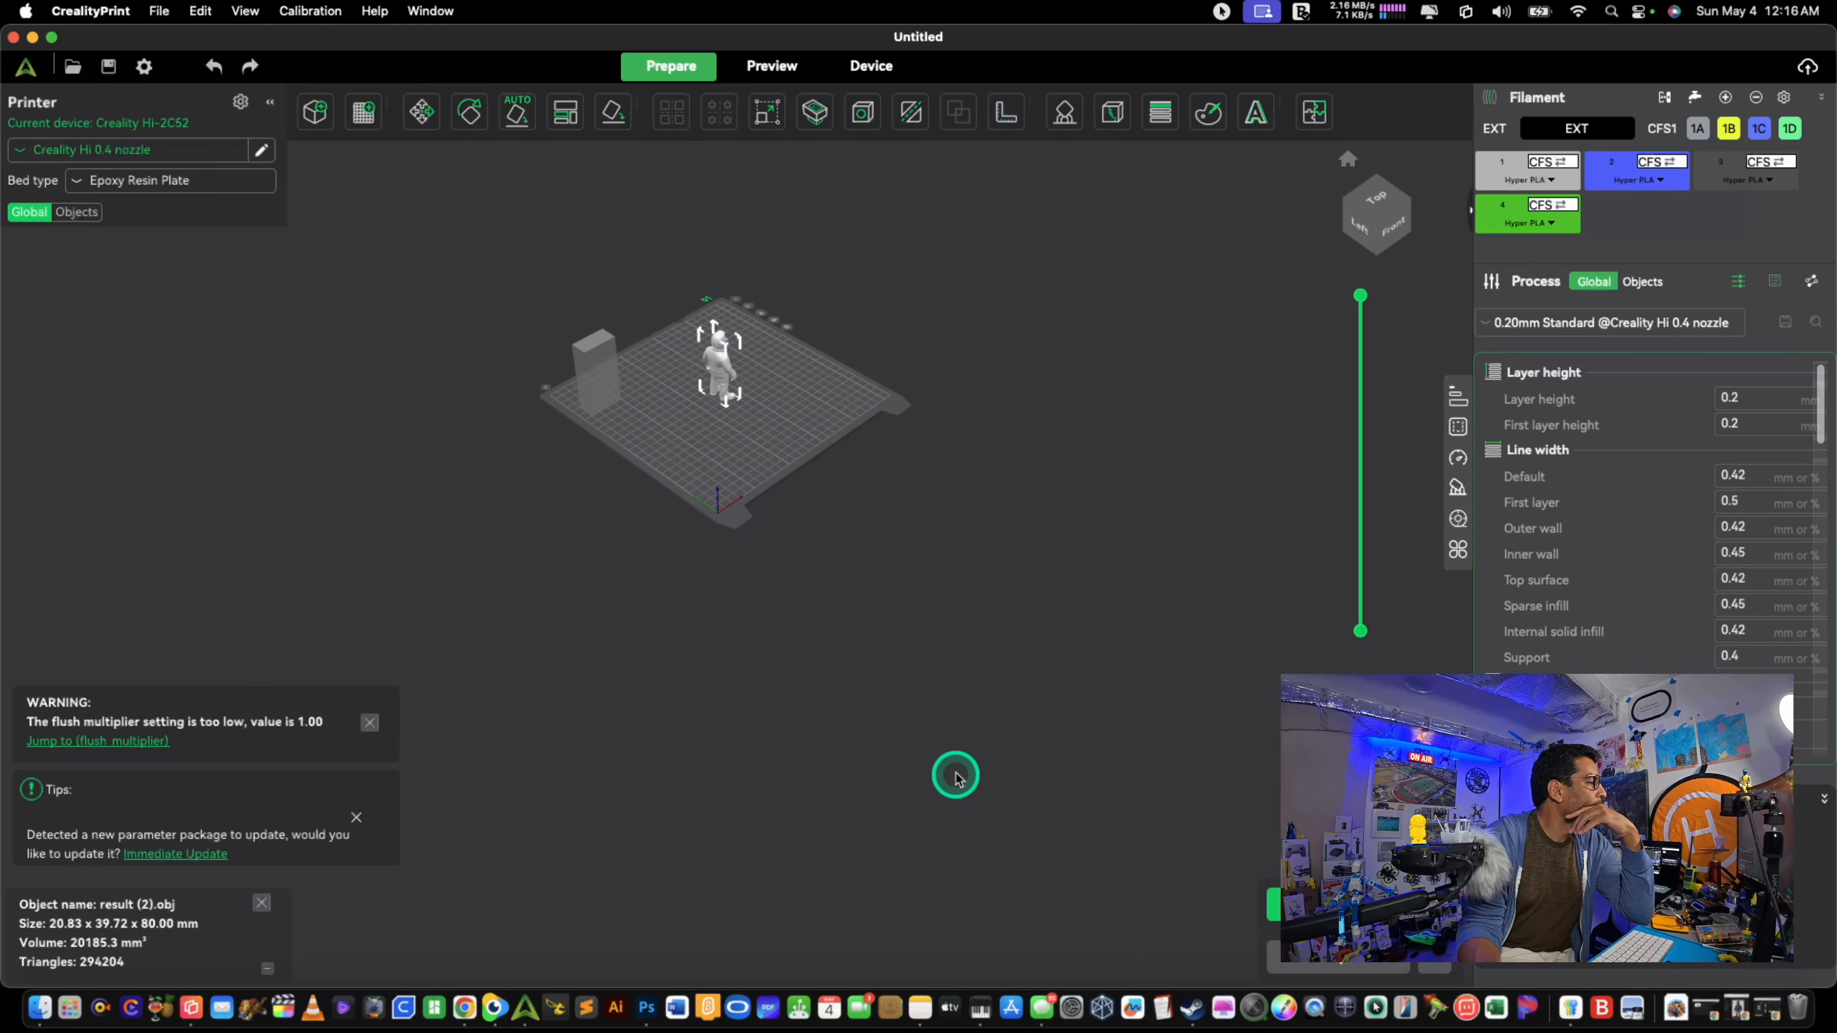
Step: Slice and preview the plate with the imported OBJ figure, and expand the slicer window to full screen
drag(945, 518, 788, 510)
scroll(788, 509, up, 7)
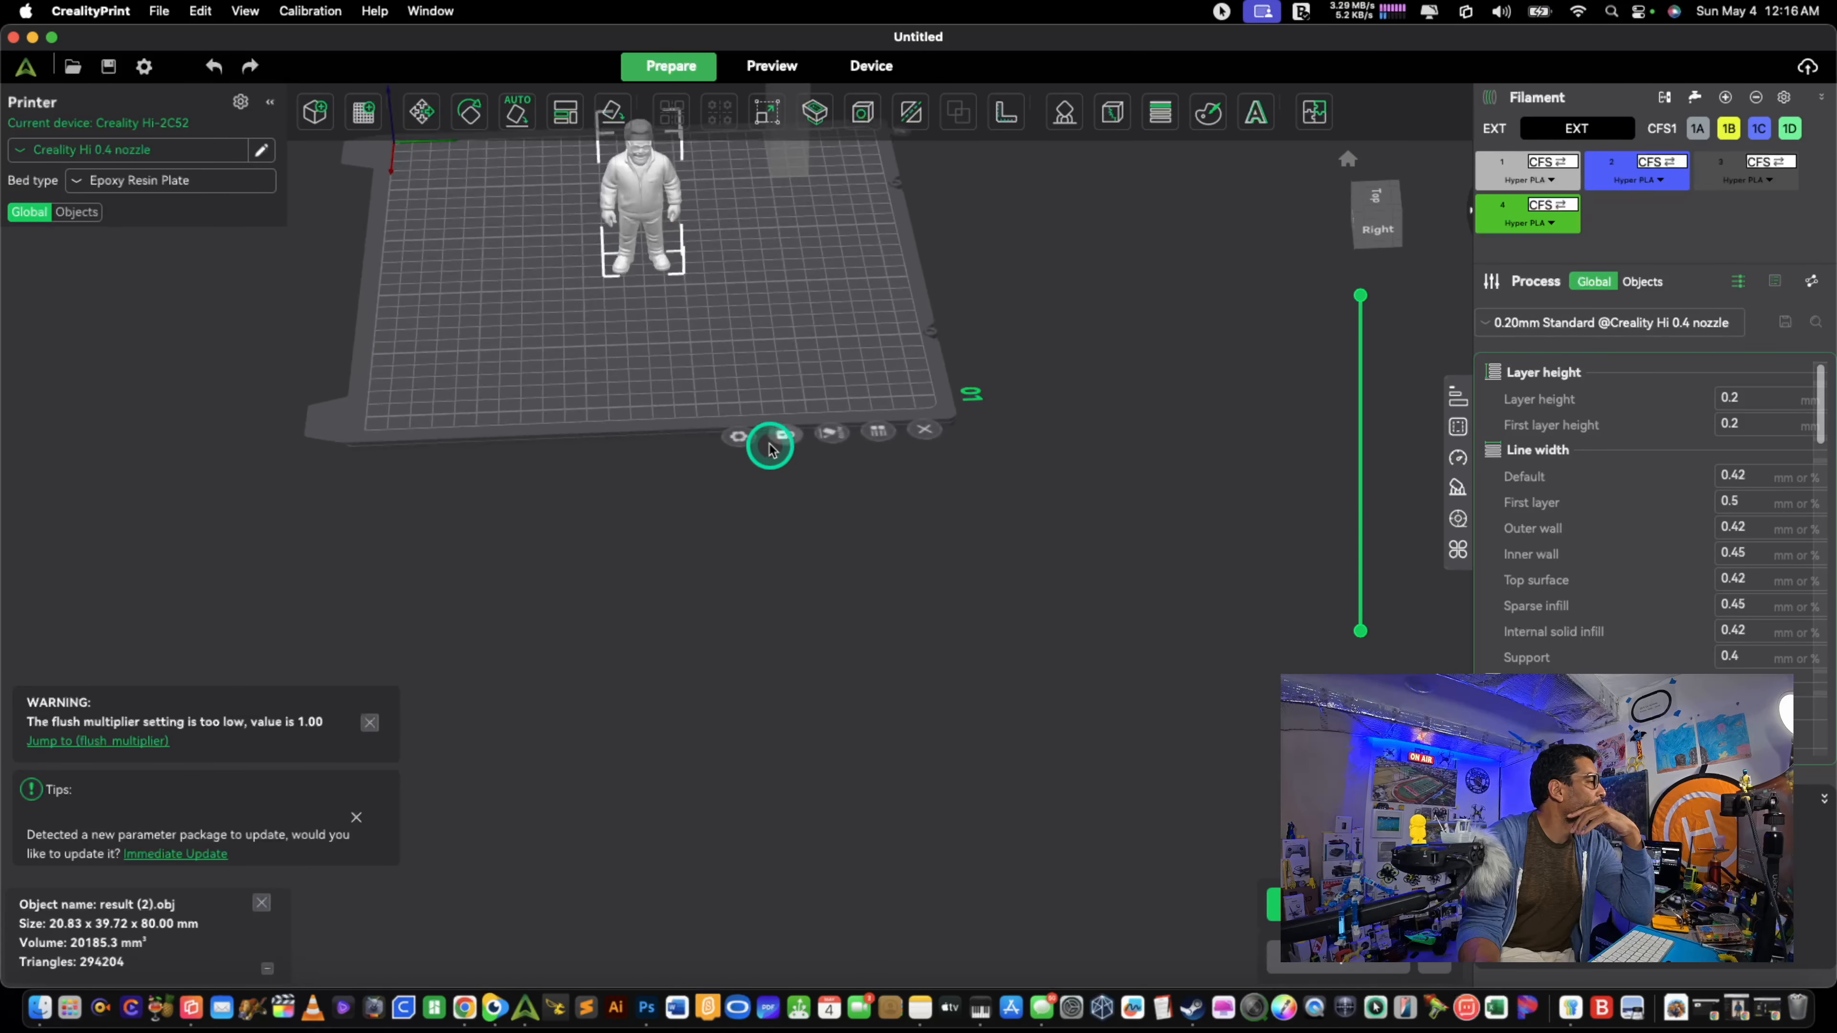
drag(728, 386, 779, 348)
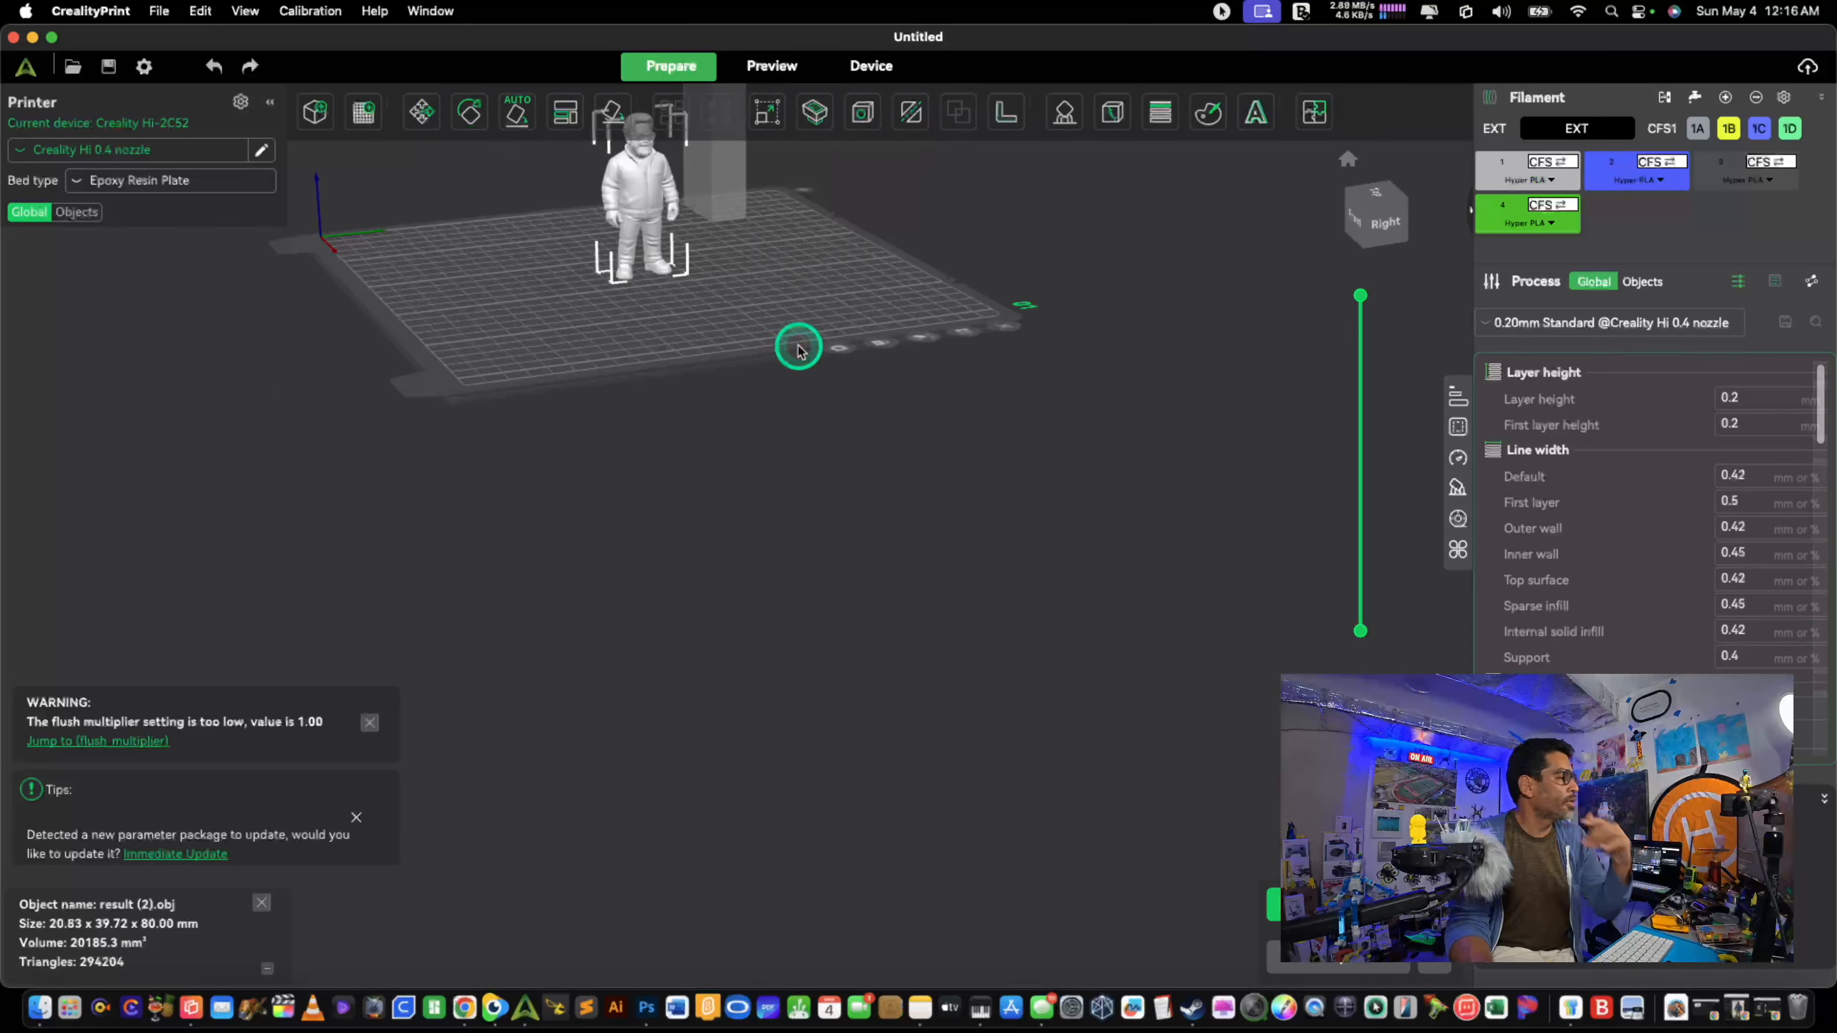
scroll(764, 472, up, 5)
scroll(769, 456, up, 3)
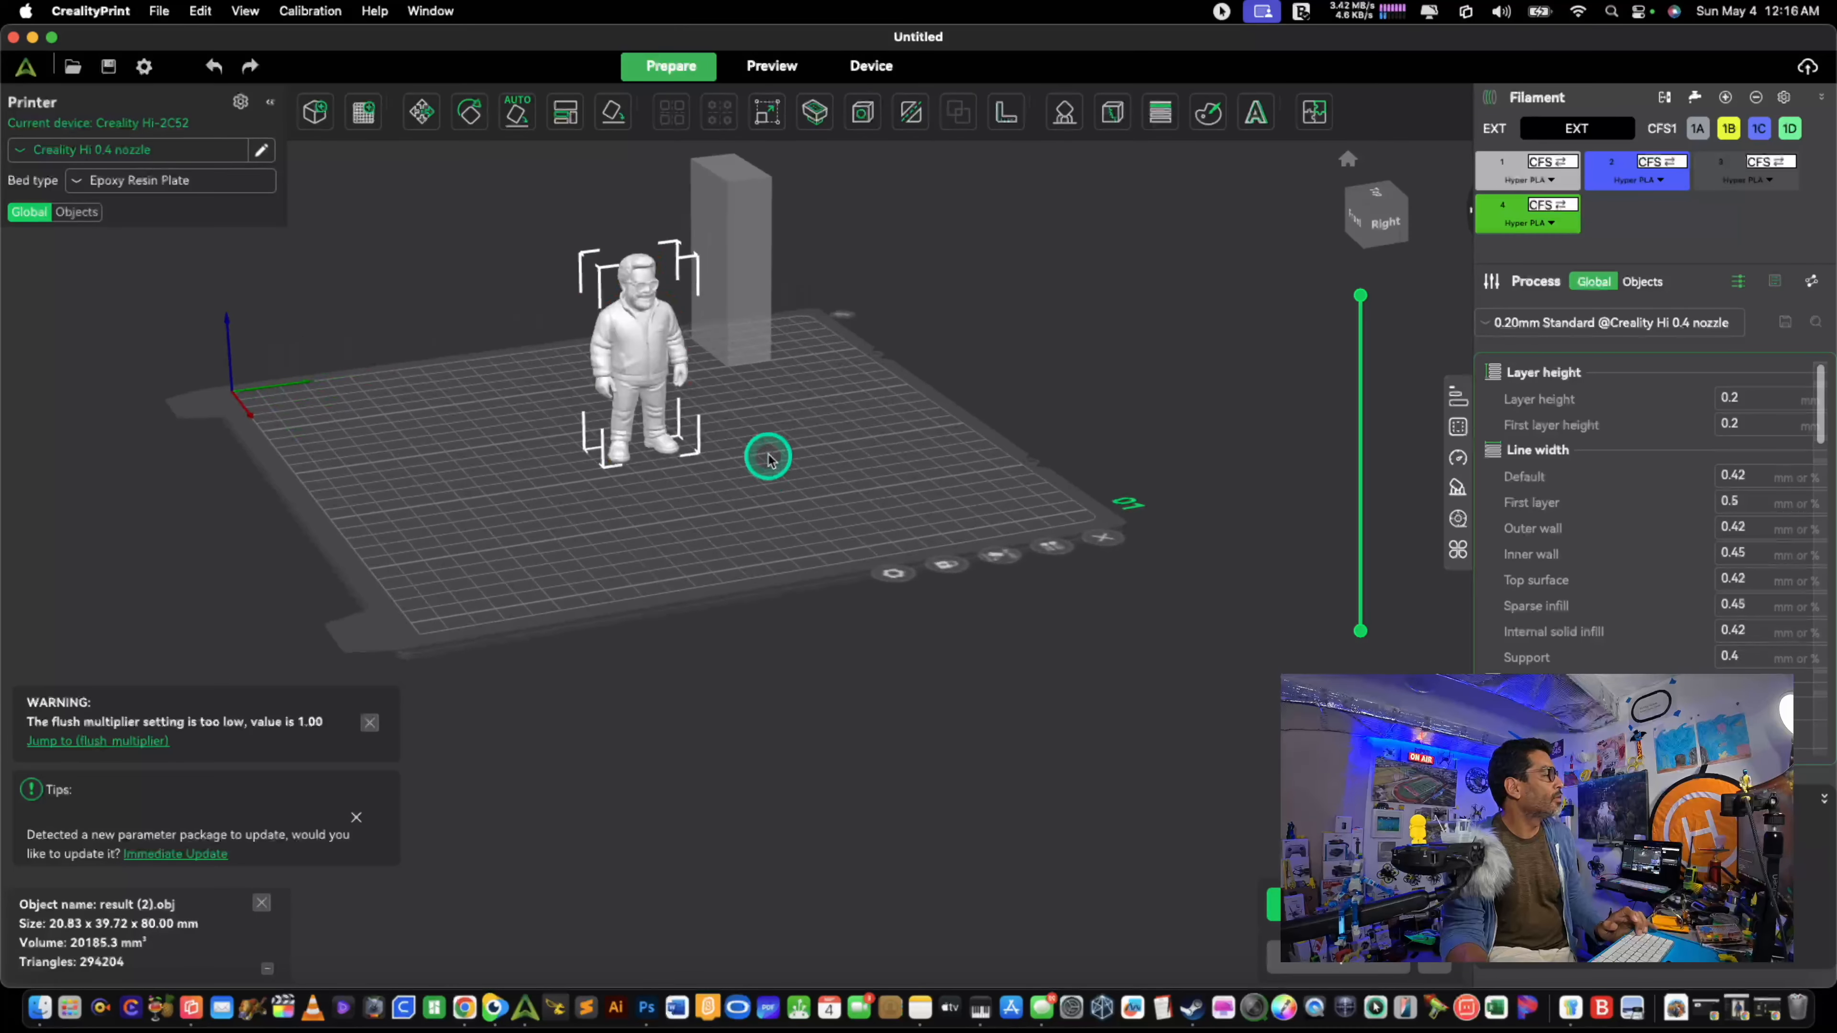
click(754, 272)
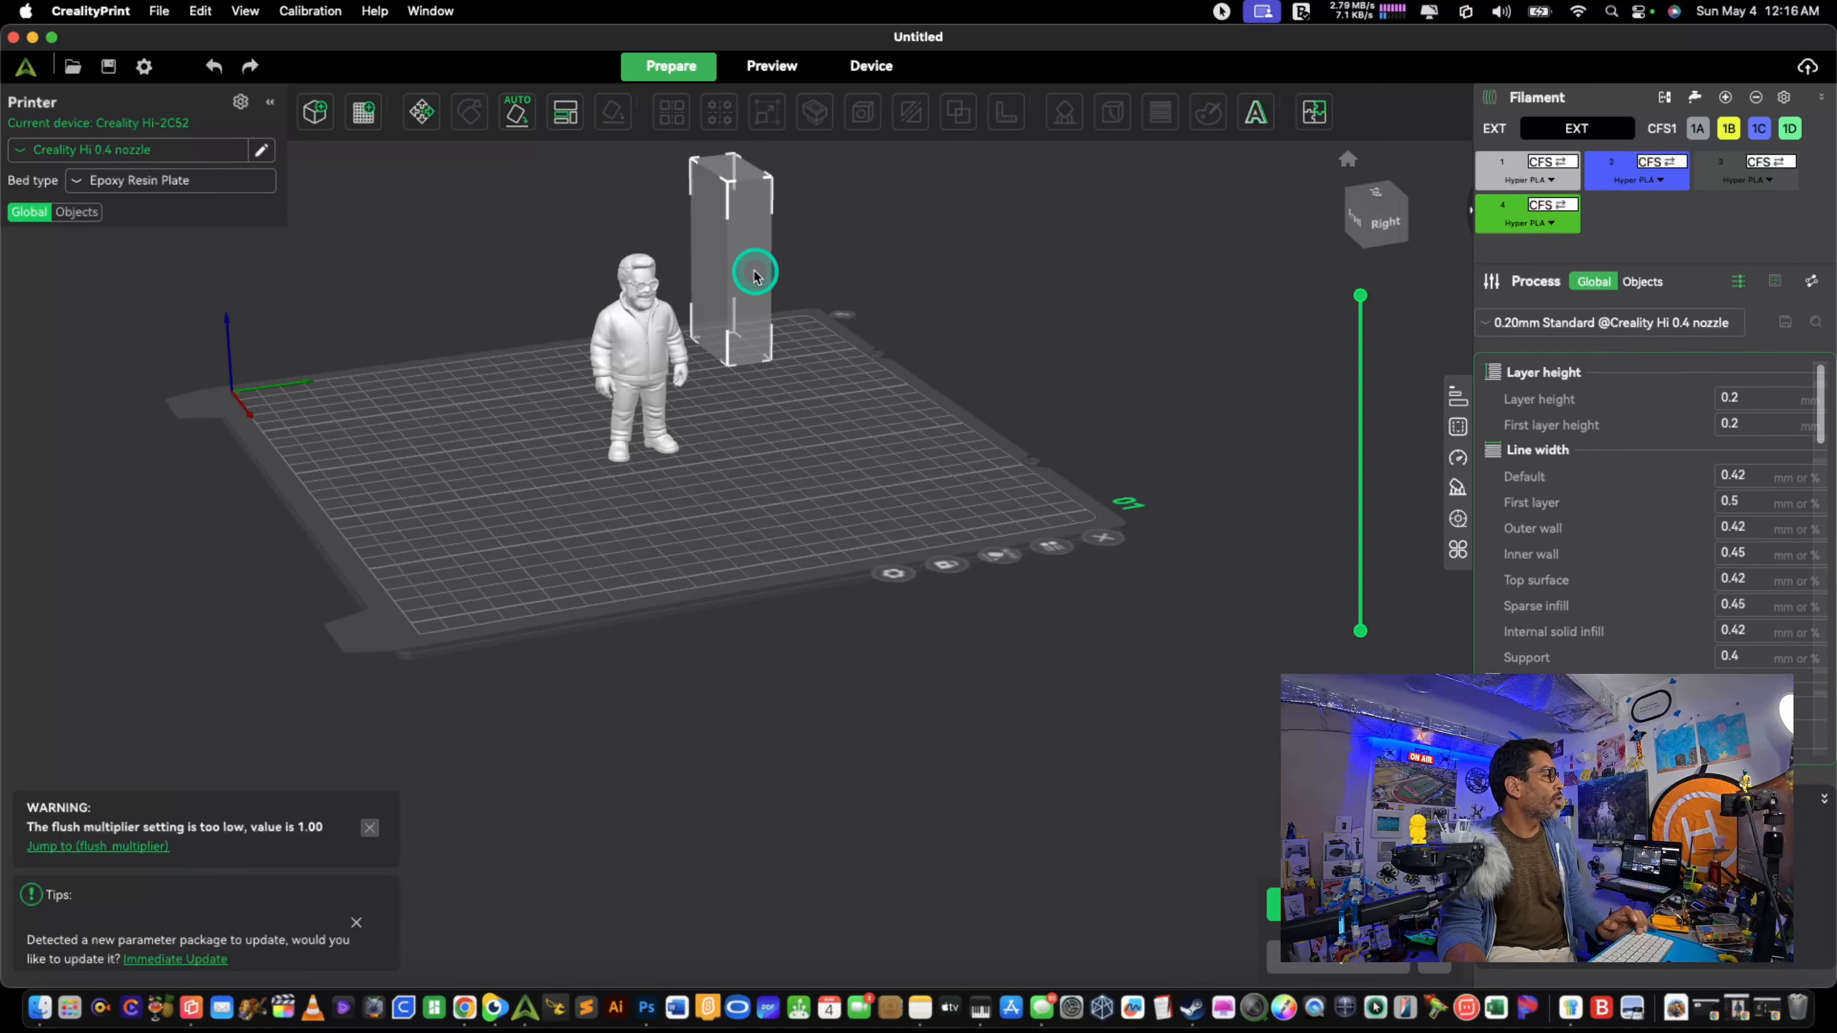
click(647, 344)
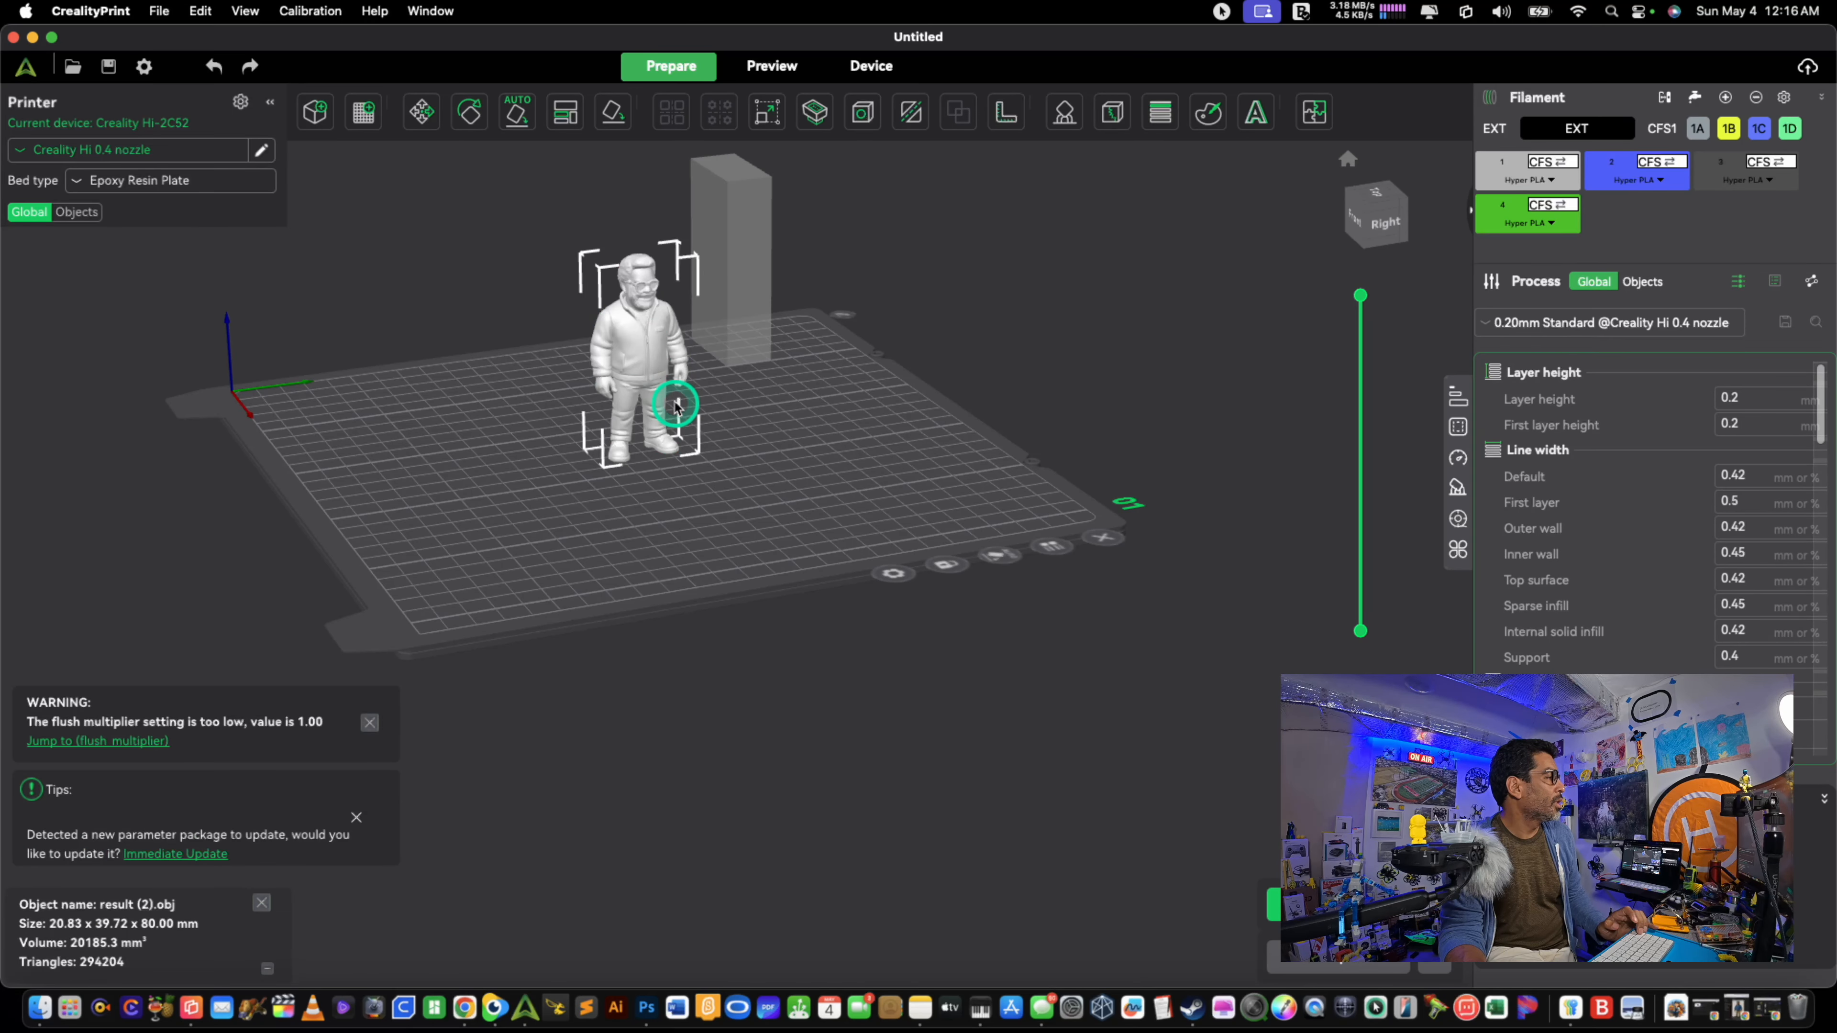
click(775, 69)
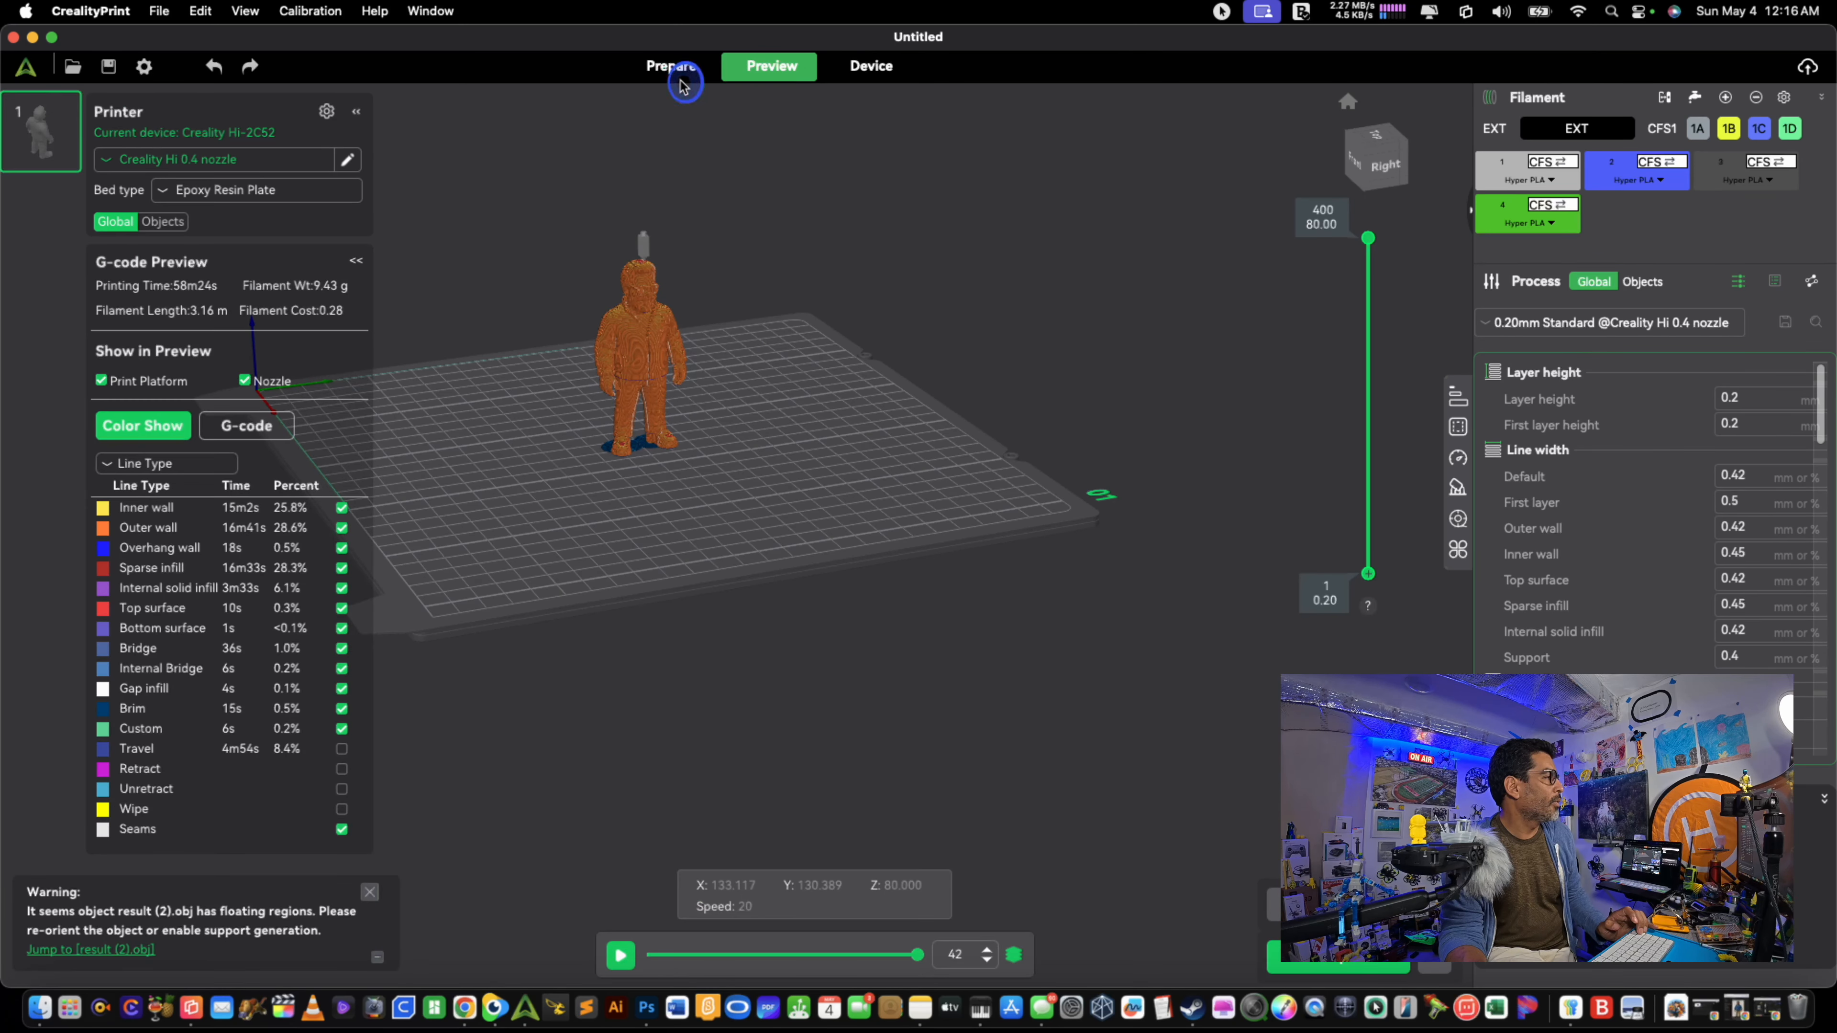
drag(1, 24, 681, 79)
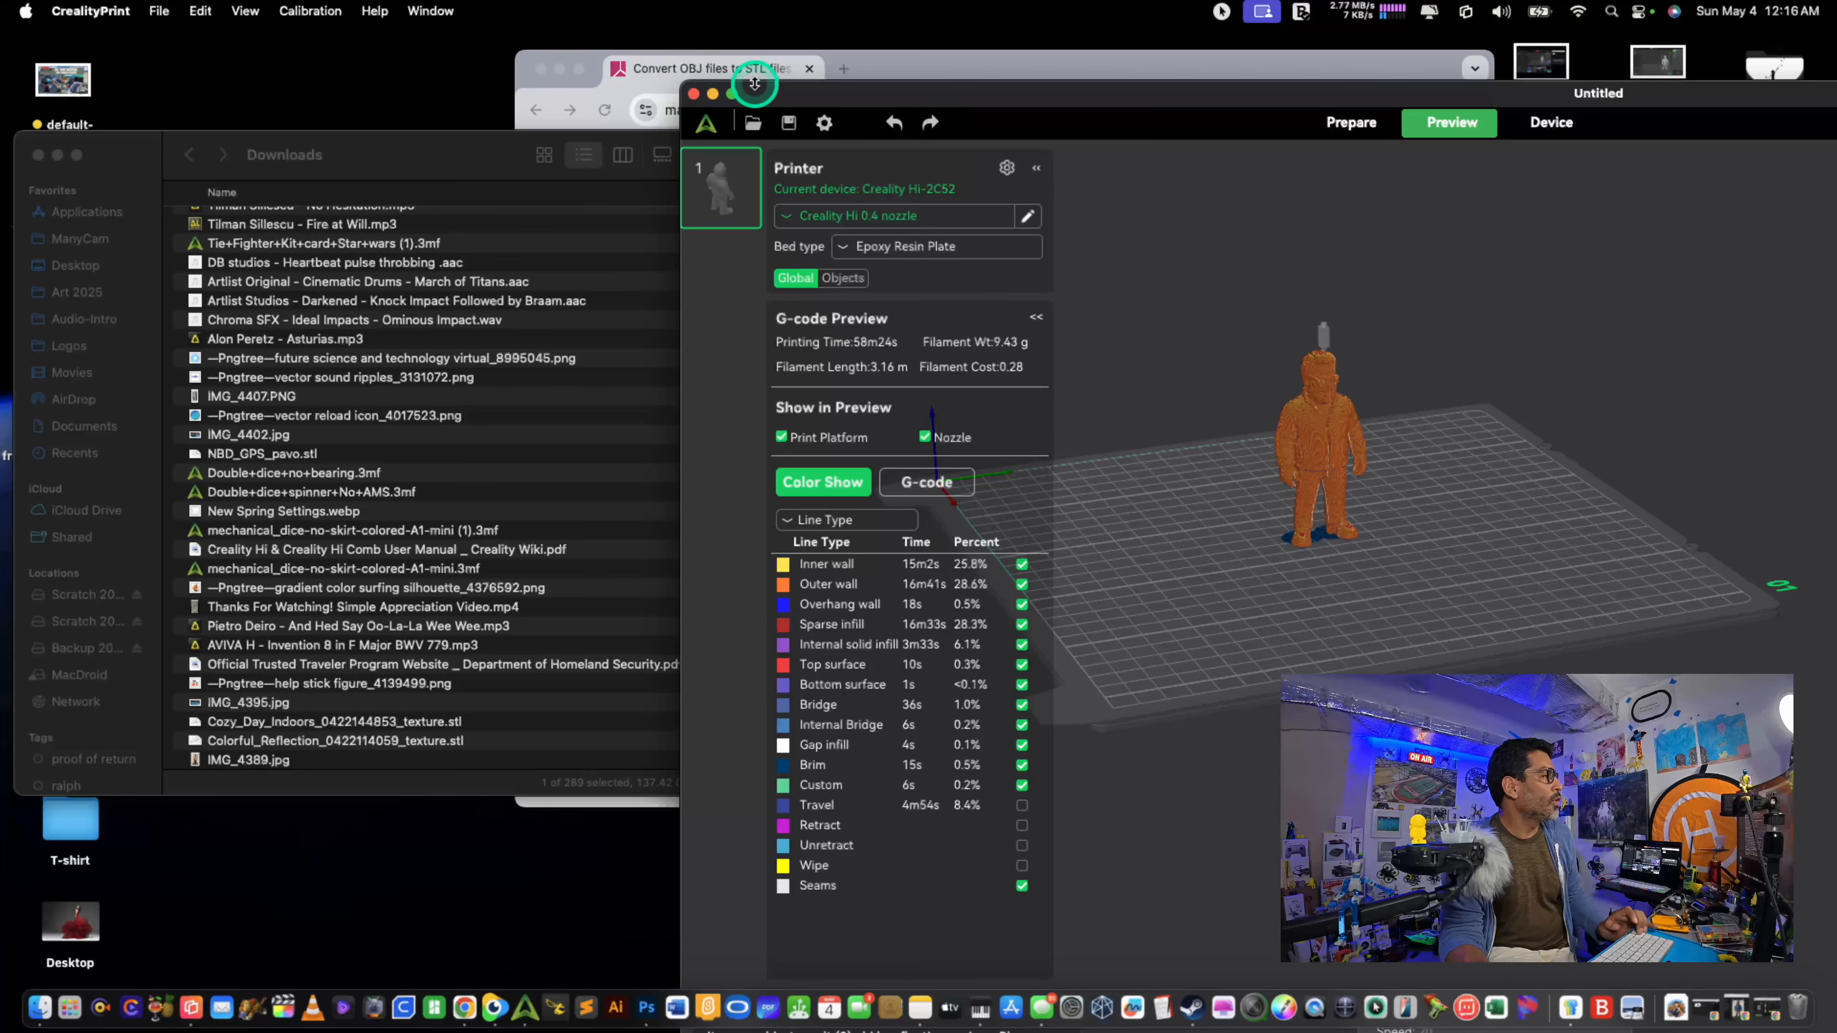
click(732, 94)
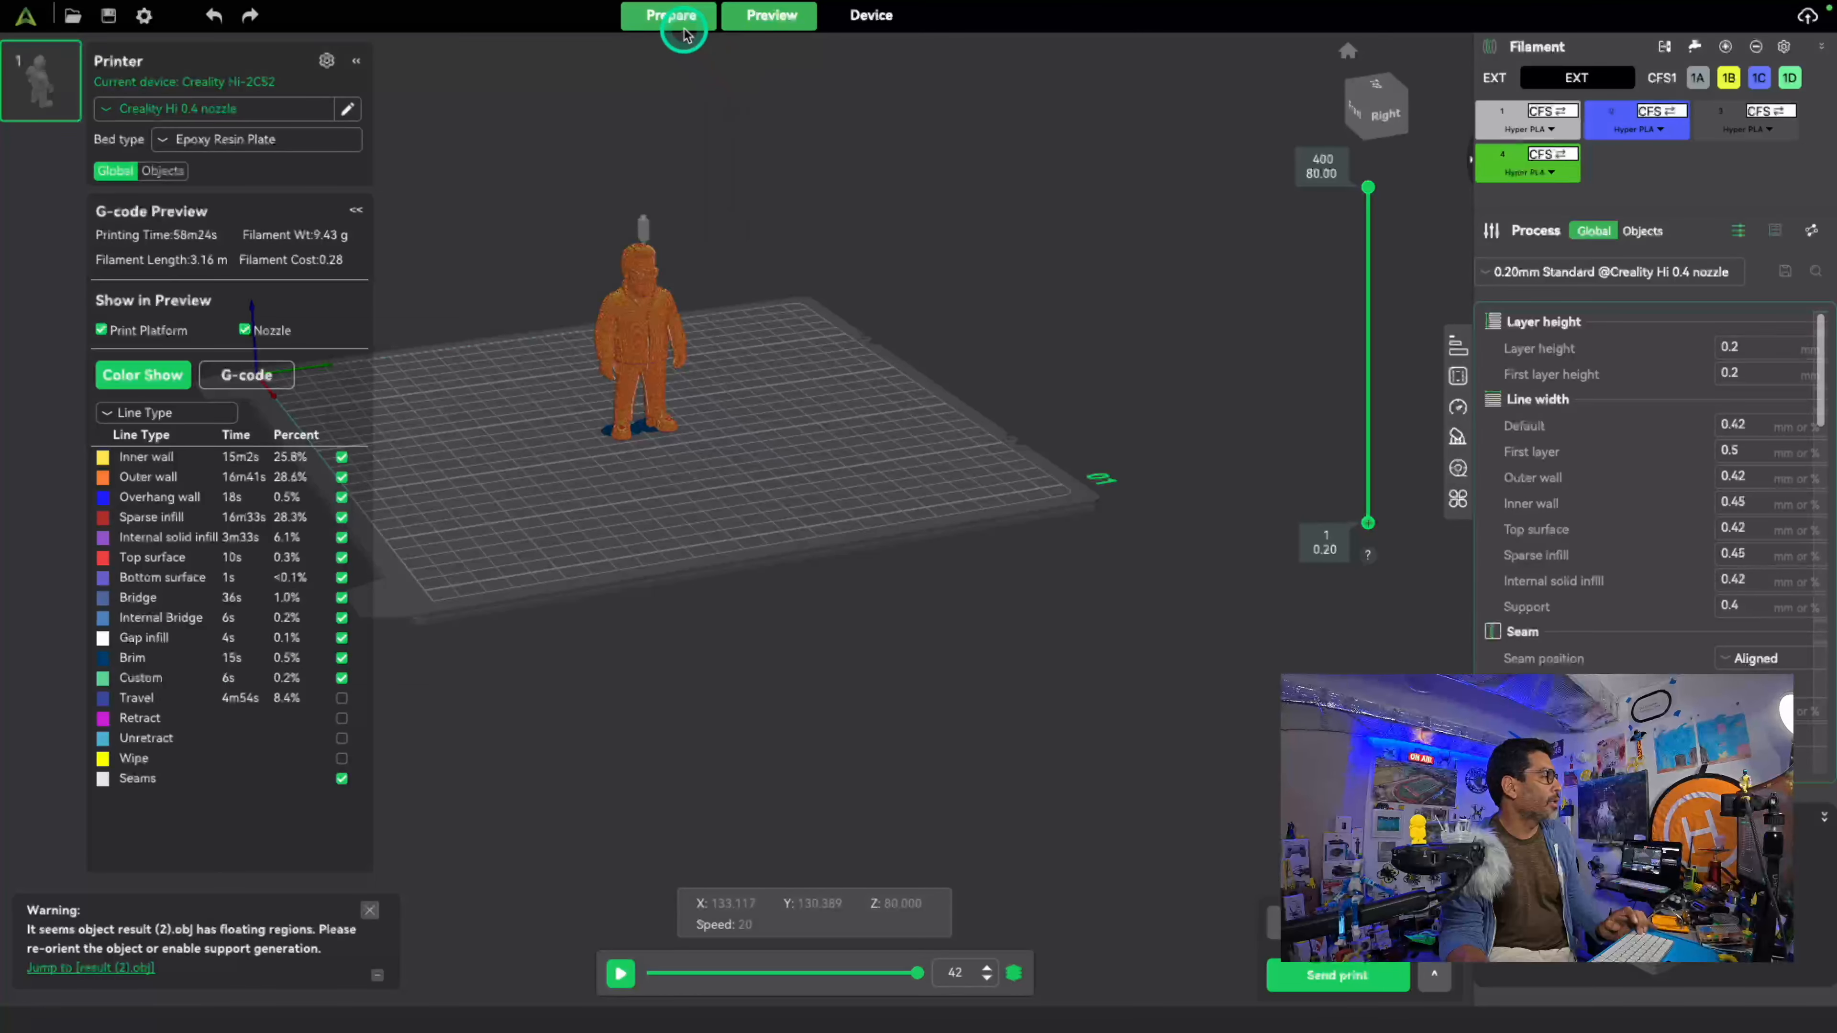
Step: Return from the sliced preview to model preparation and reposition the imported OBJ figure on the build plate
click(681, 26)
drag(646, 326, 692, 338)
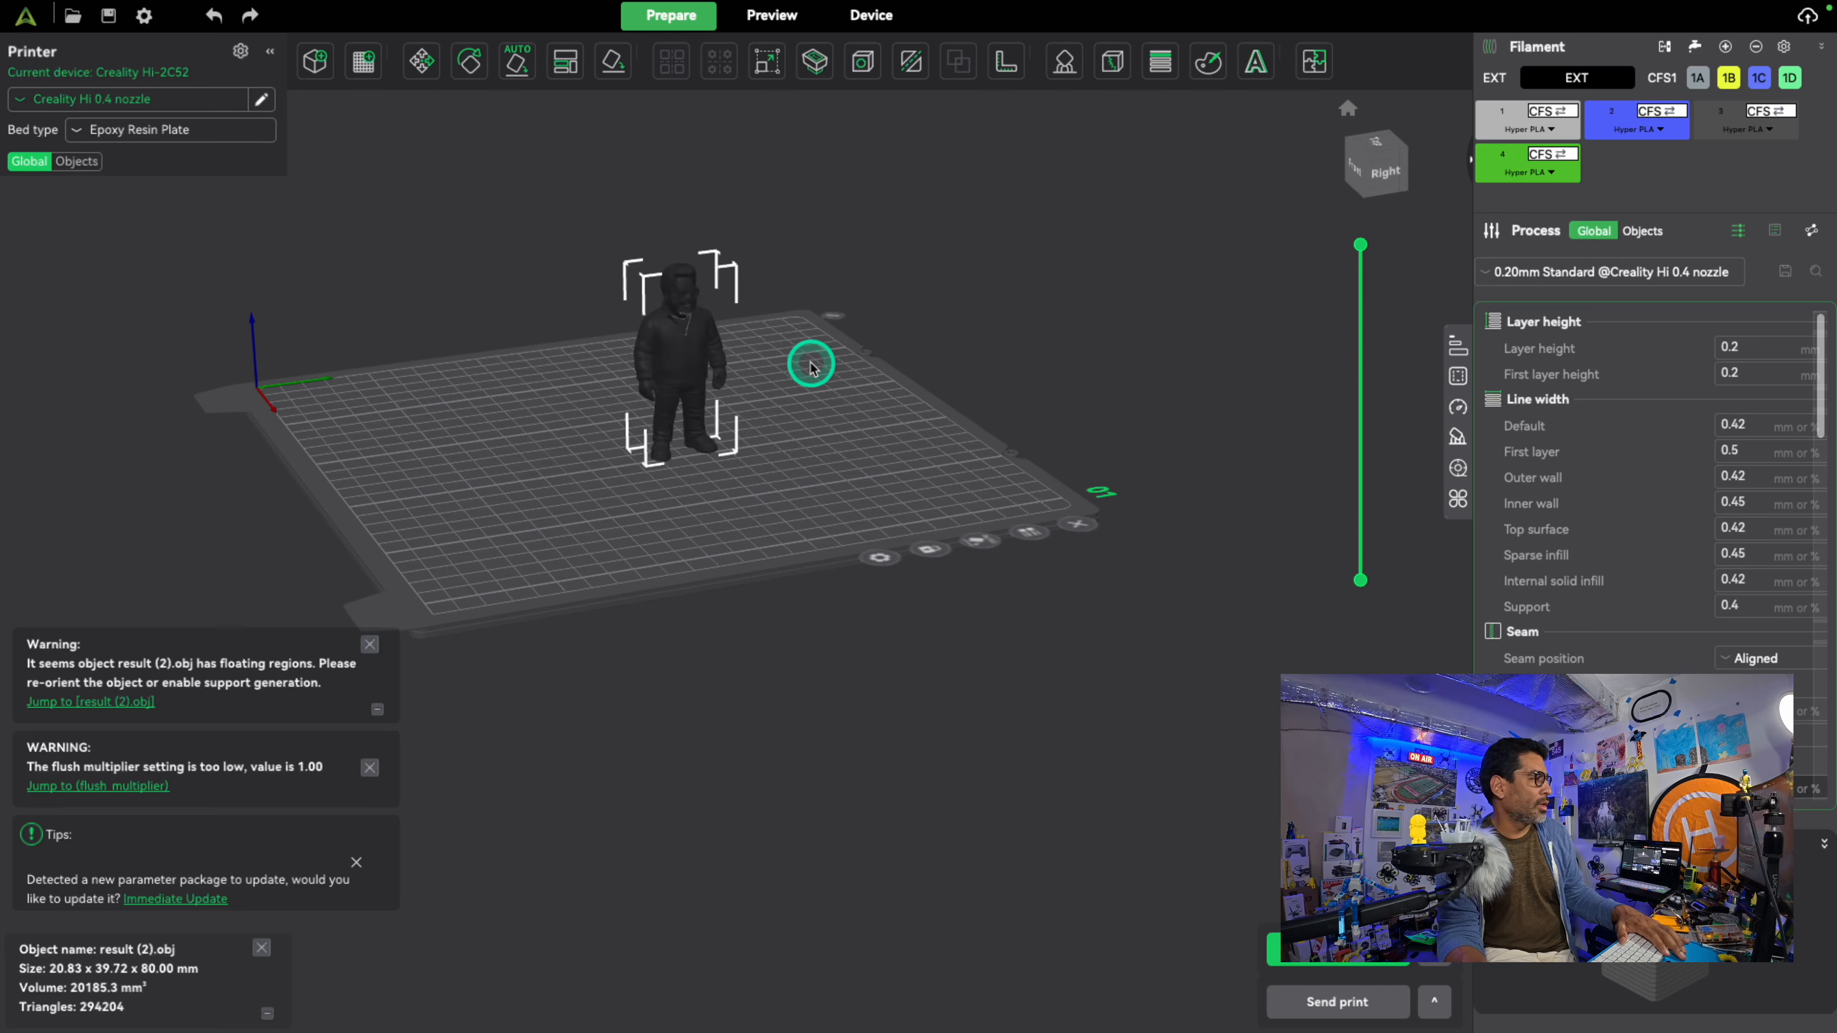
drag(671, 355, 628, 390)
scroll(434, 217, up, 2)
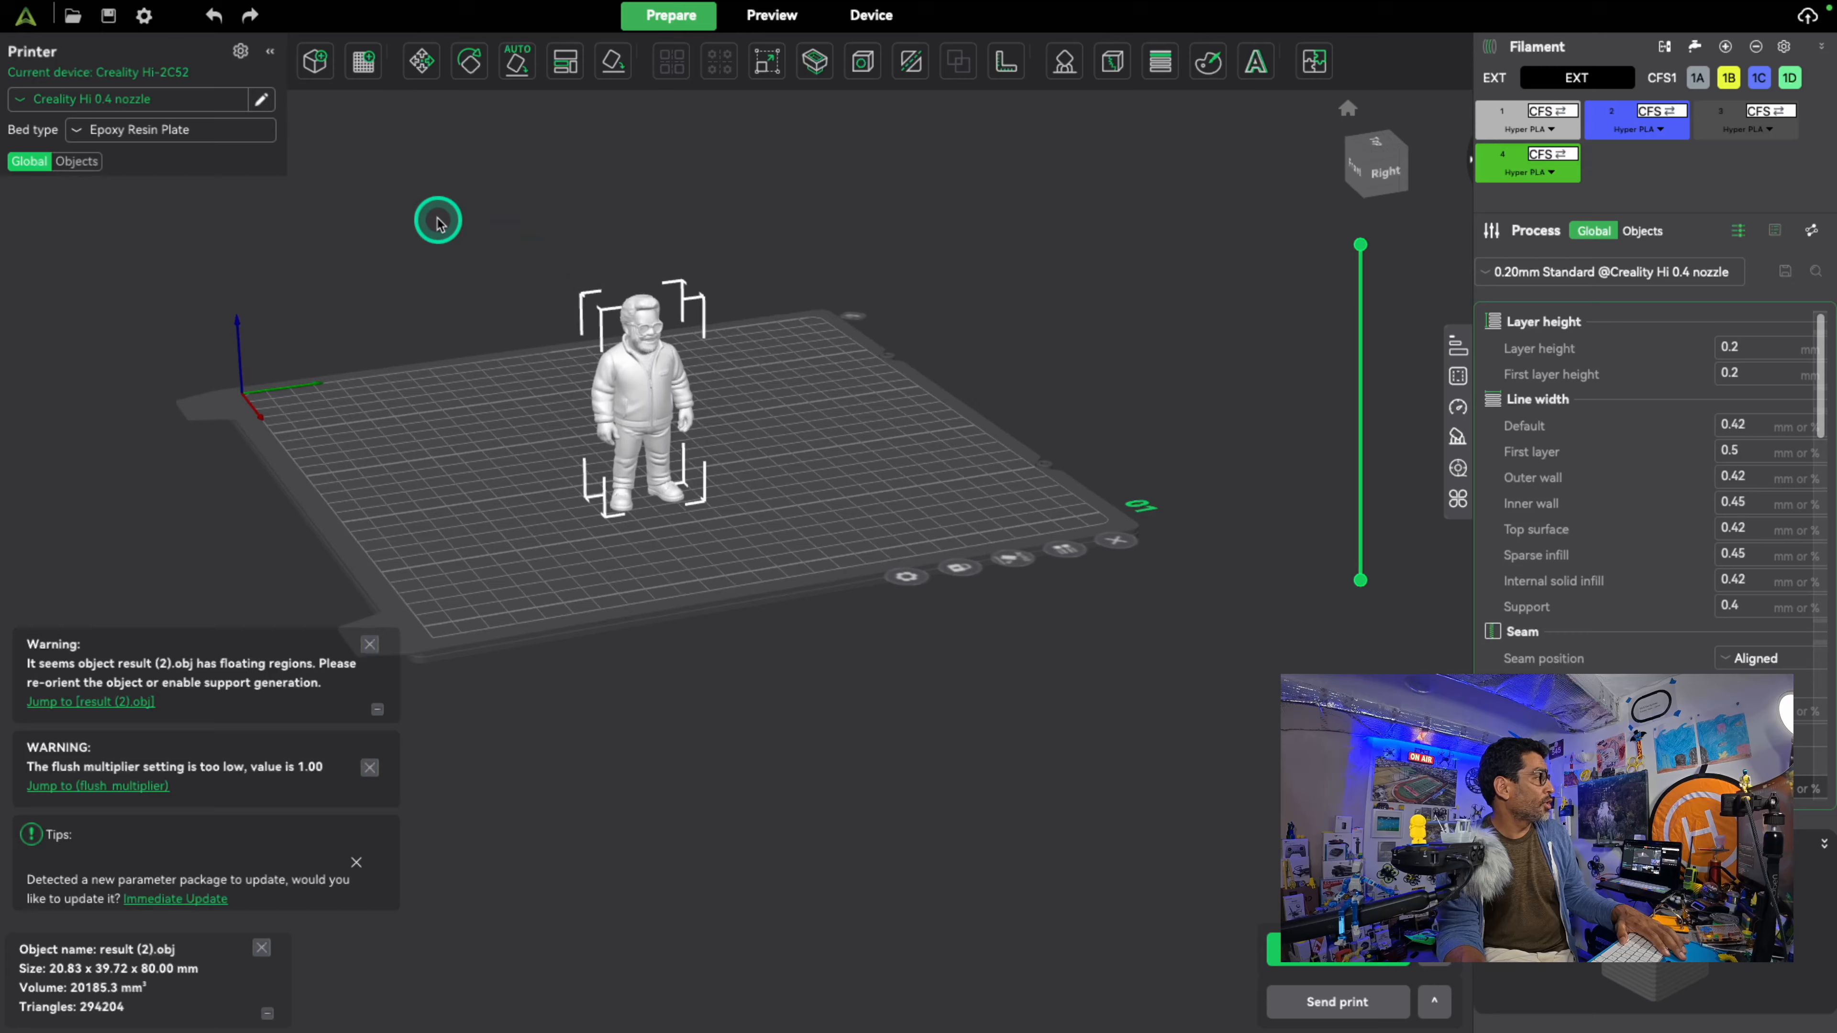
Step: Switch to the MakerWorld Image to 3D Model page in the browser and compare the figure's Textured and Mesh views, ending on Mesh
mouse_move(1836, 2)
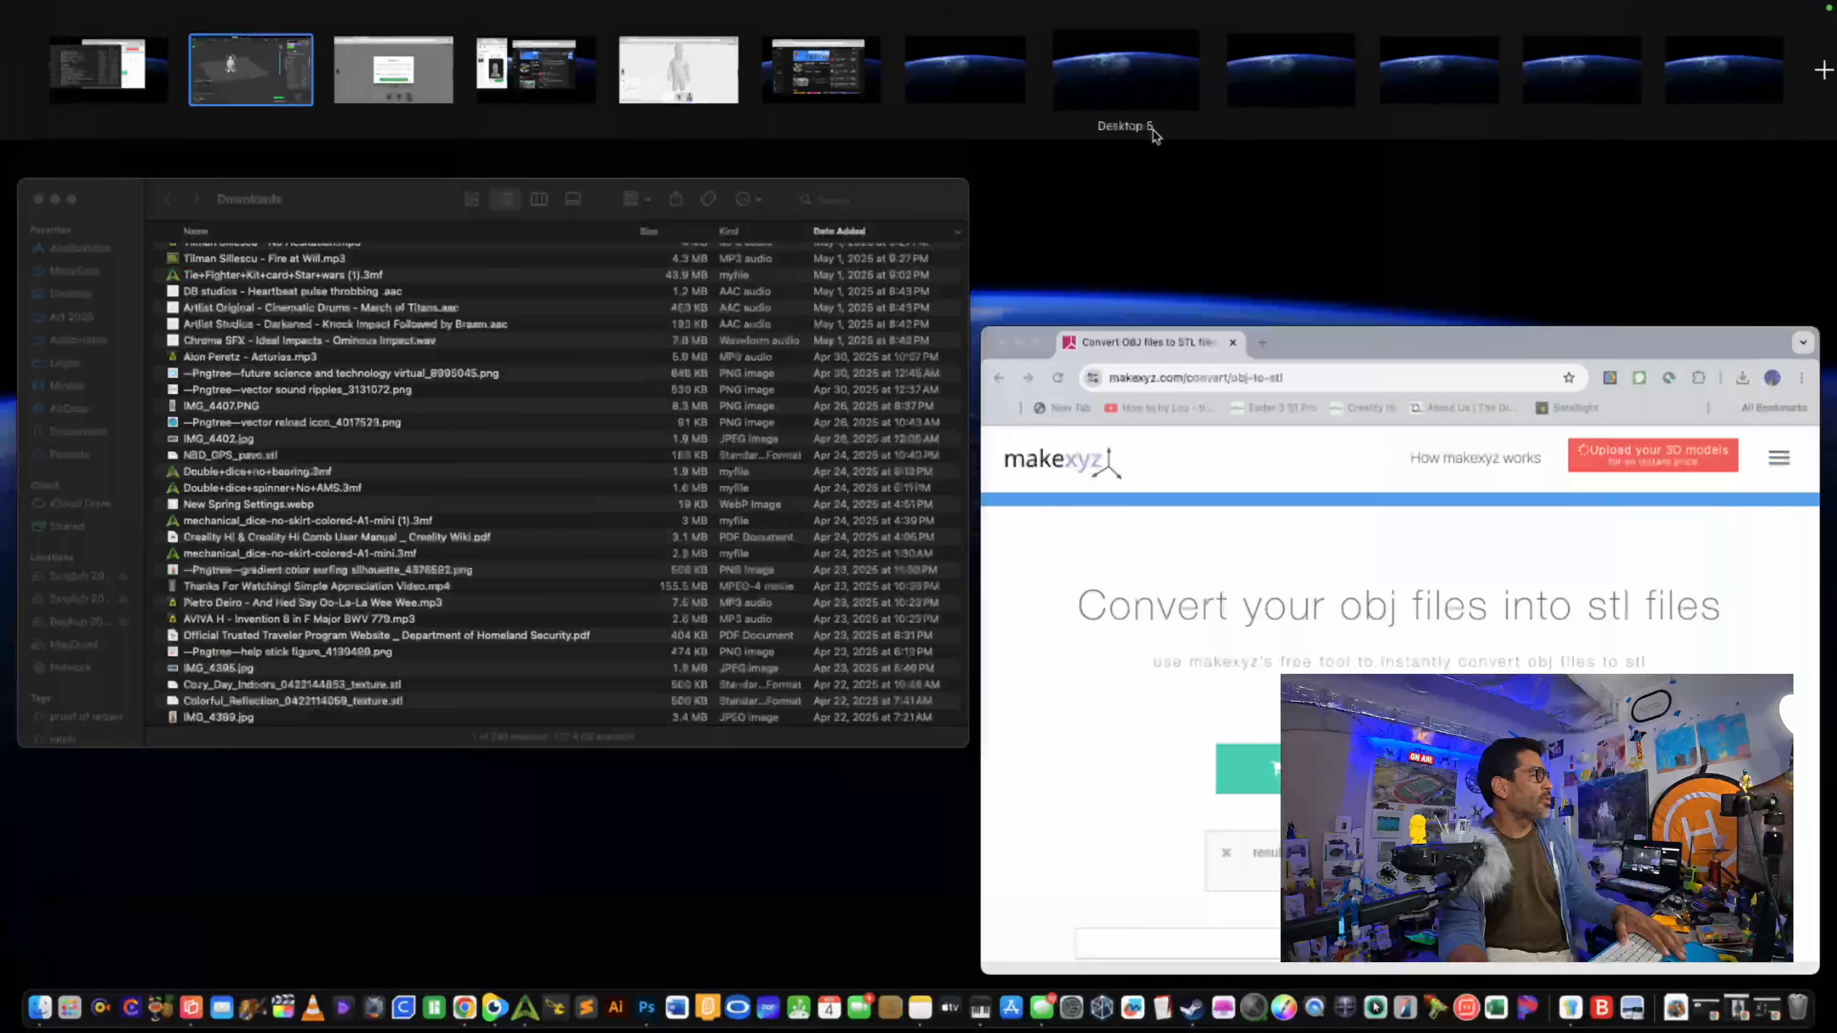
click(748, 78)
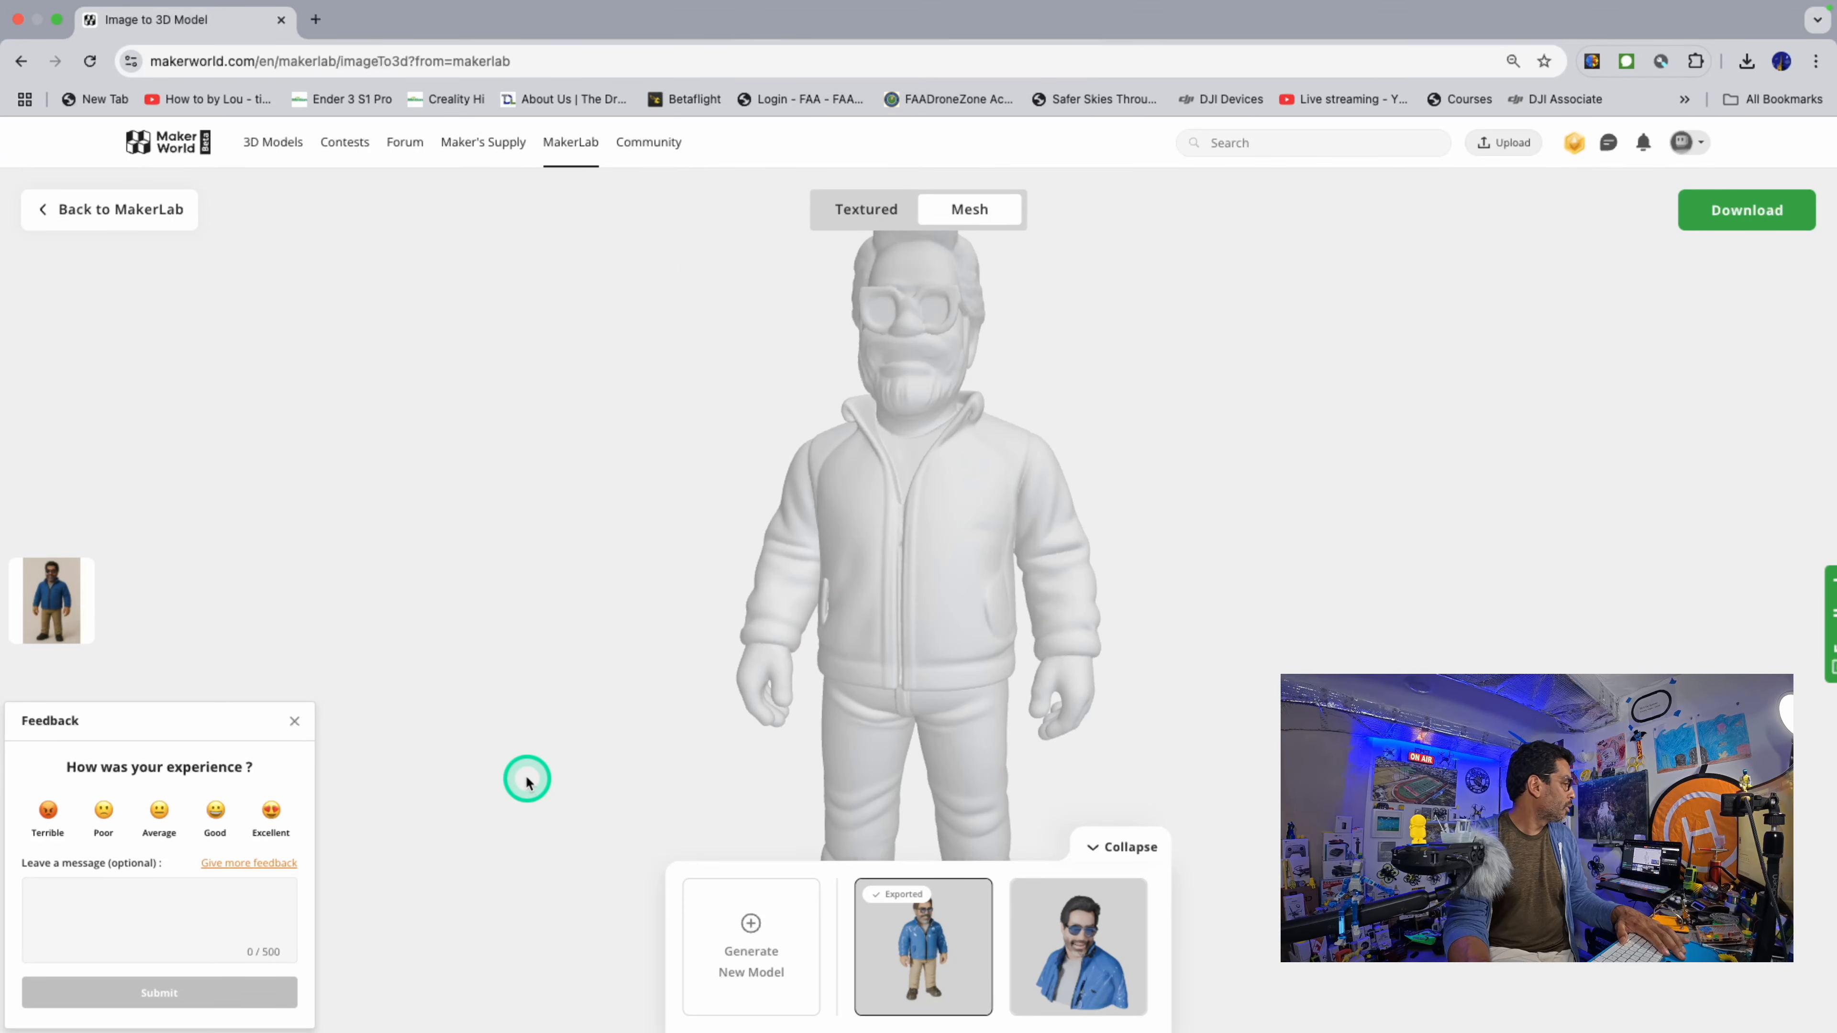
scroll(547, 625, down, 6)
scroll(547, 625, up, 5)
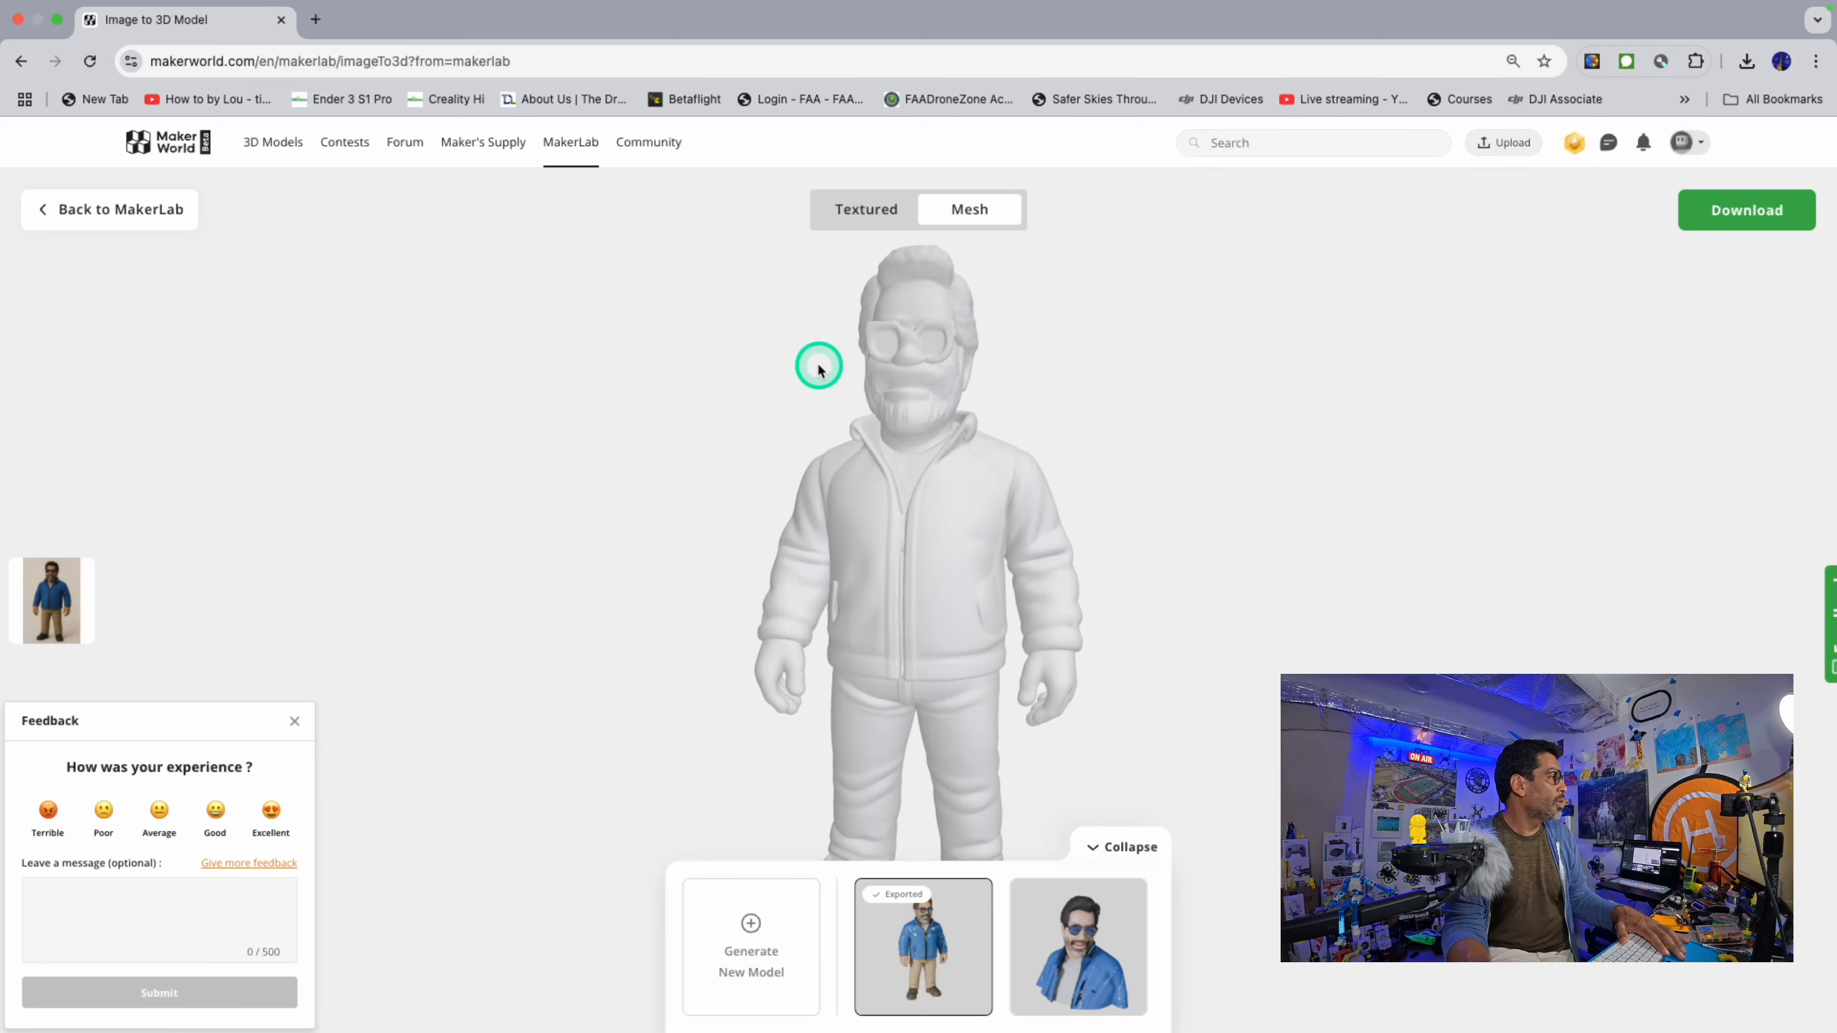
click(843, 210)
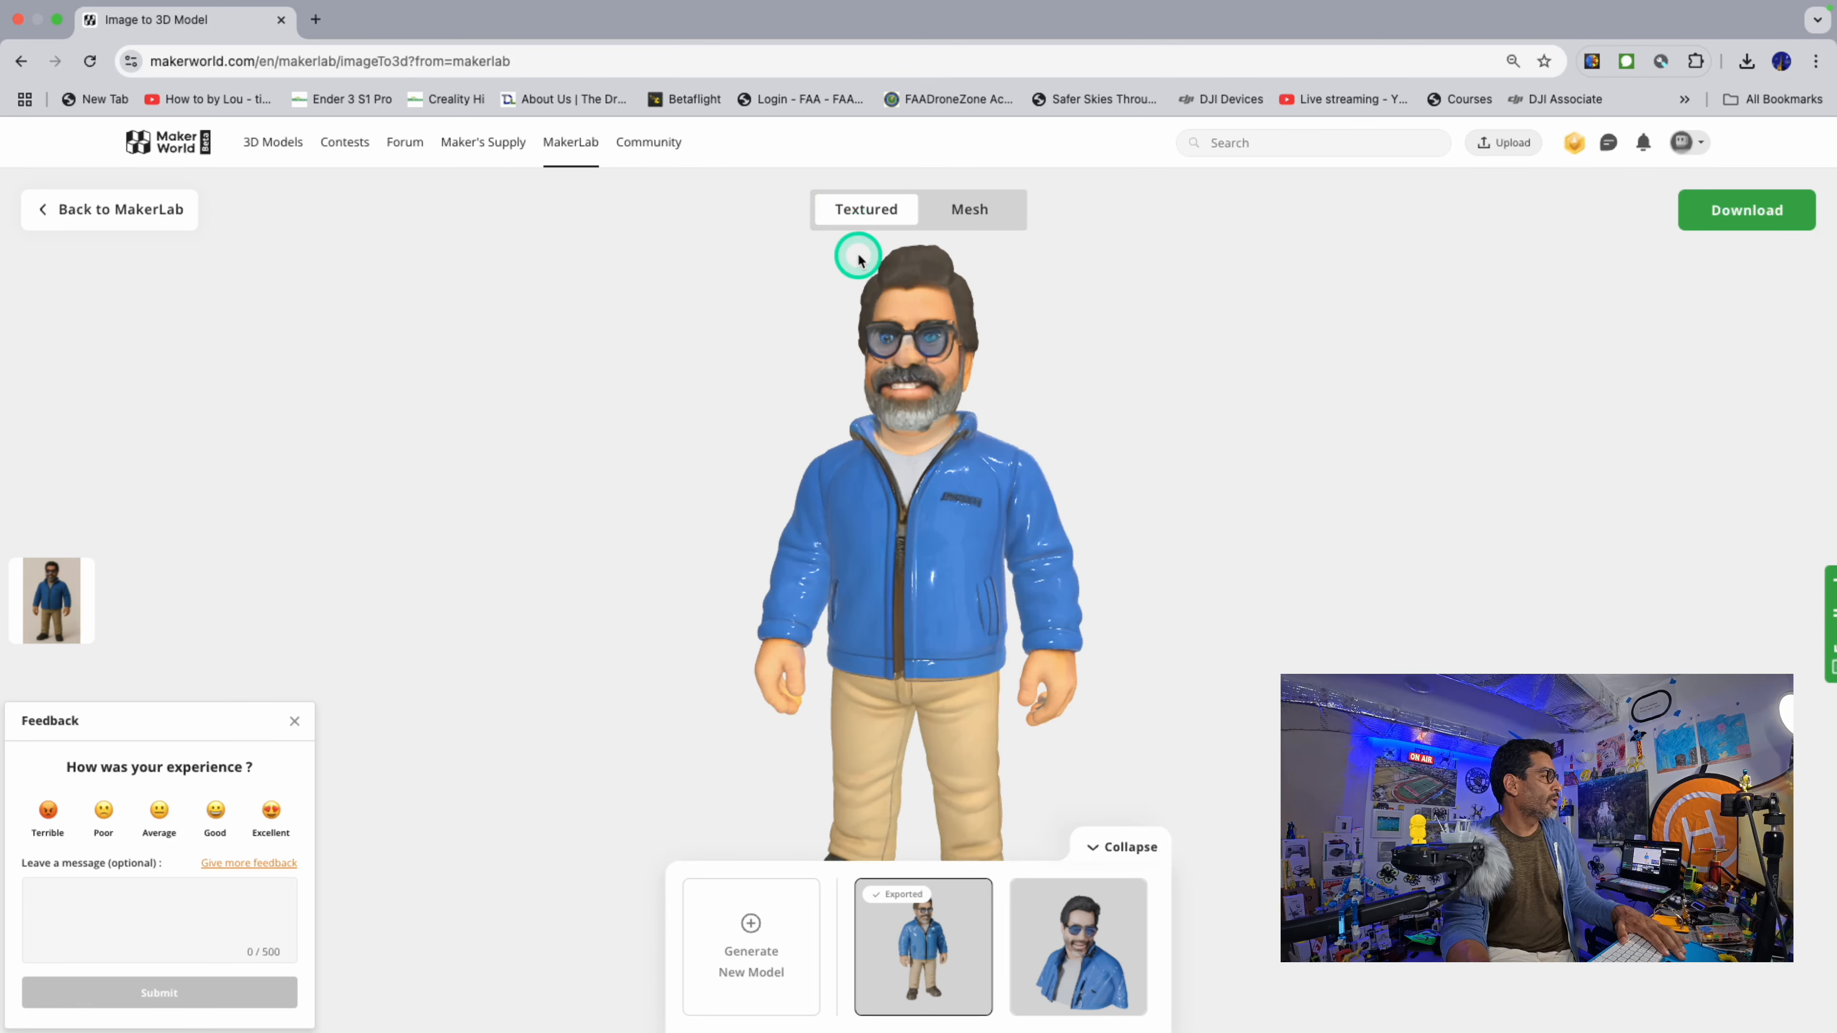
click(1002, 220)
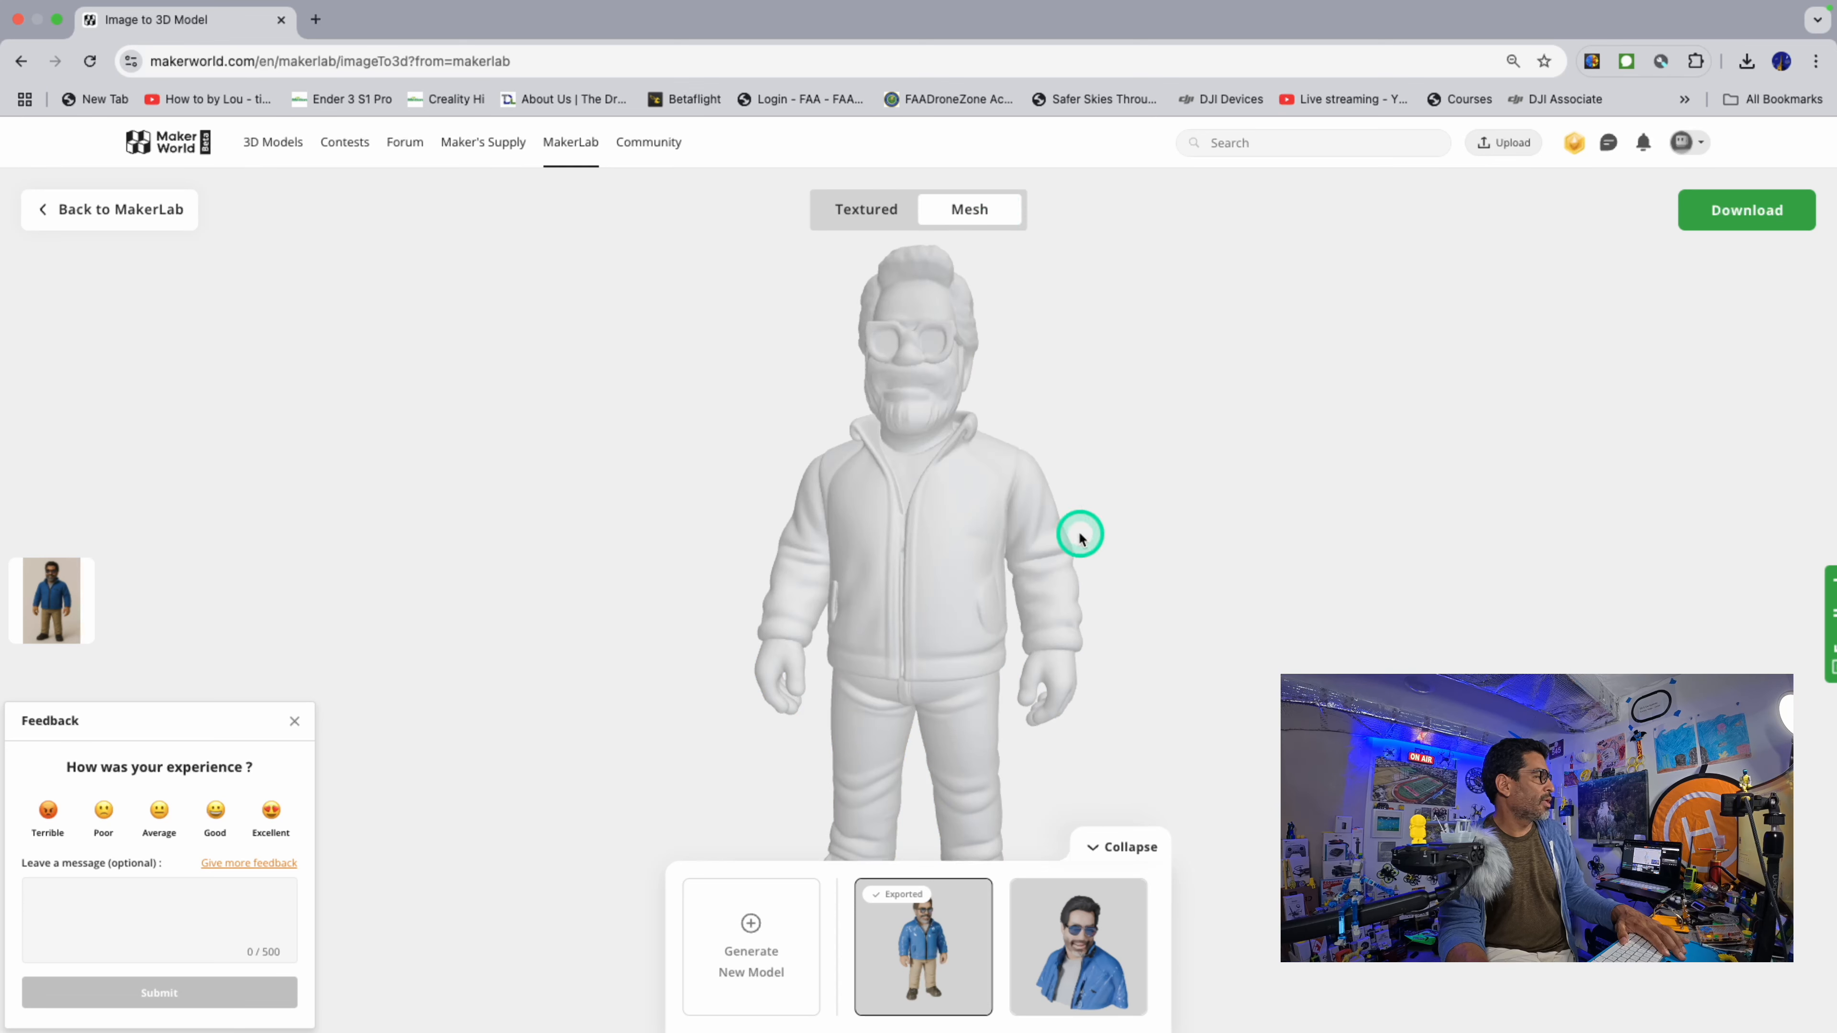
drag(1041, 579, 1103, 590)
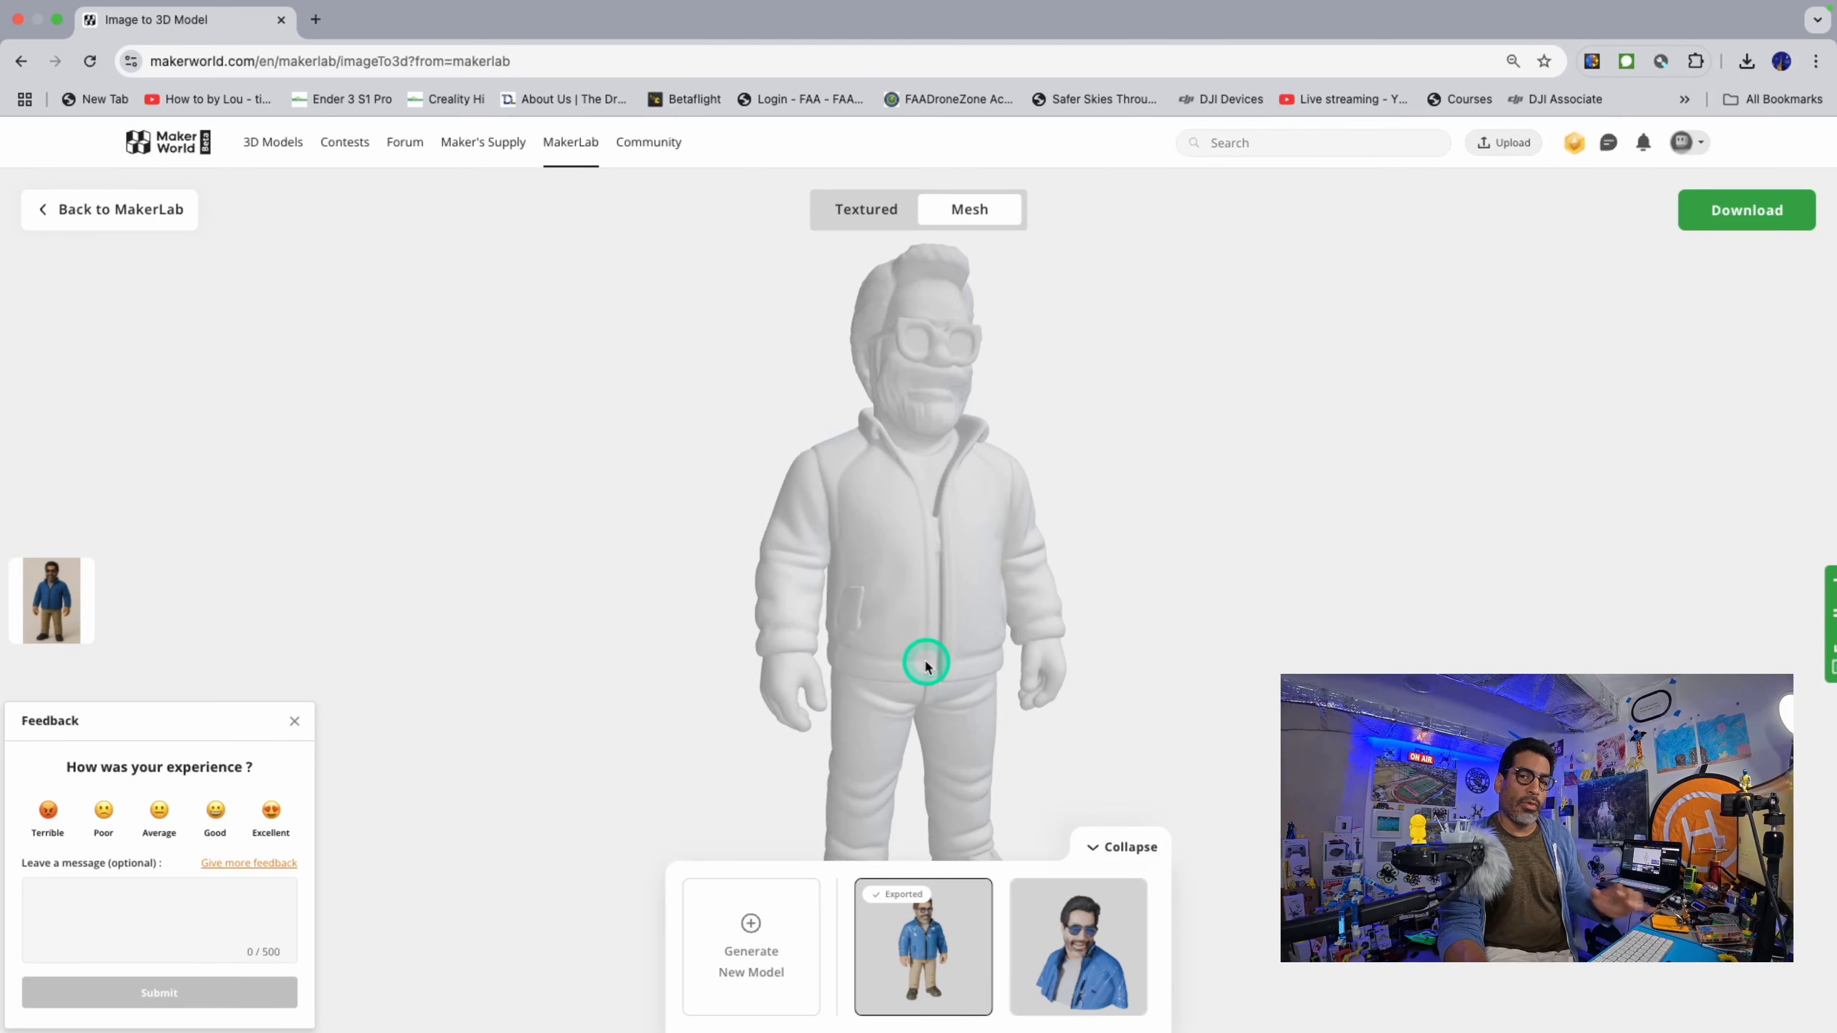
scroll(731, 828, down, 1)
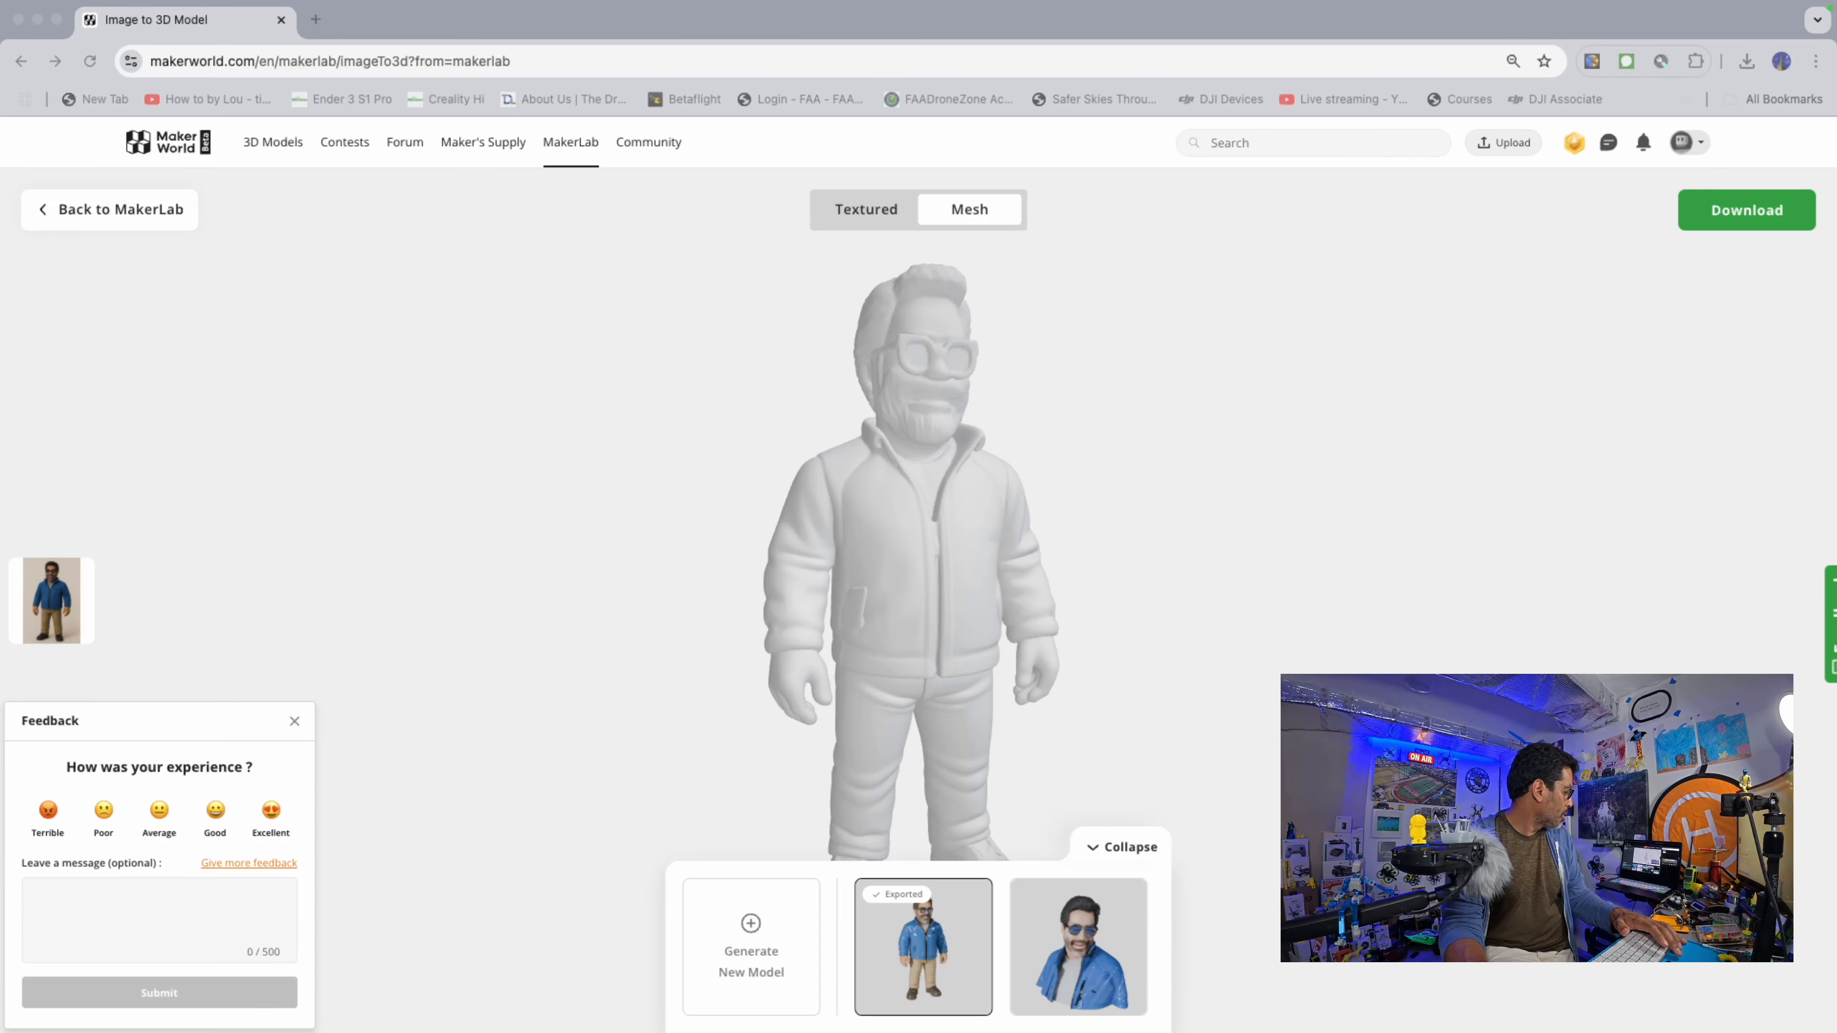